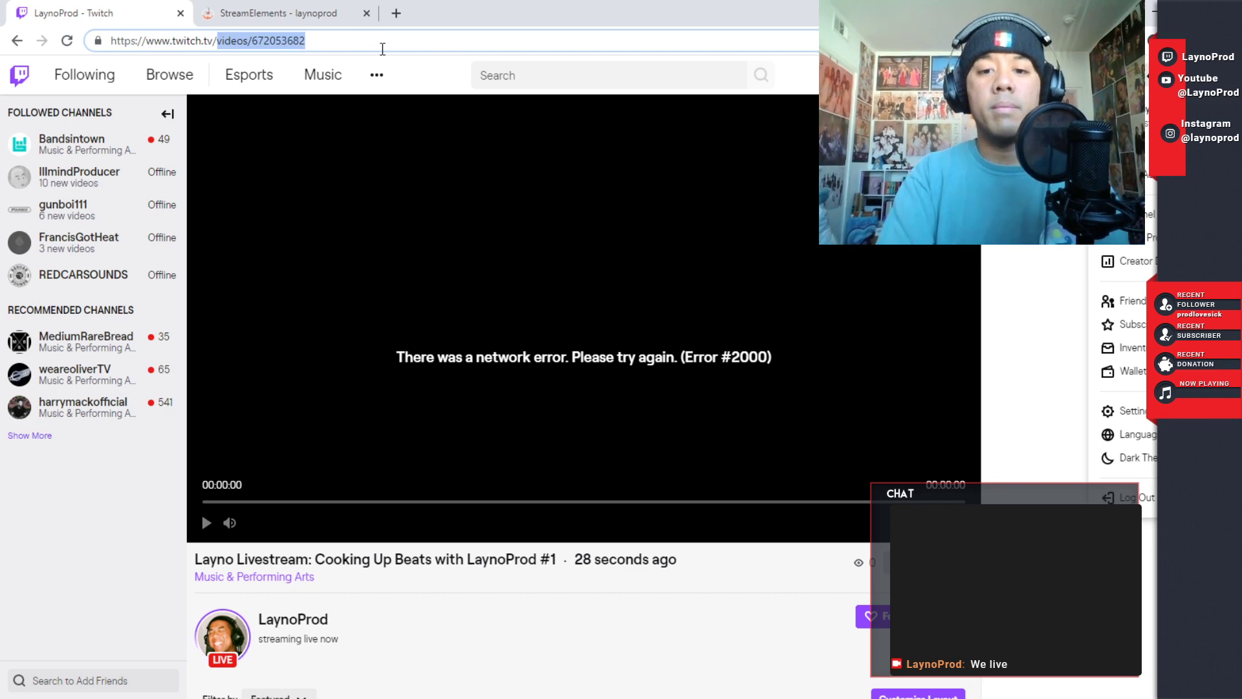
# - Load the channel page twitch.tv/laynoprod and check the live broadcast there and in Streamlabs OBS
pyautogui.write('laynoprod')
pyautogui.press('Return')
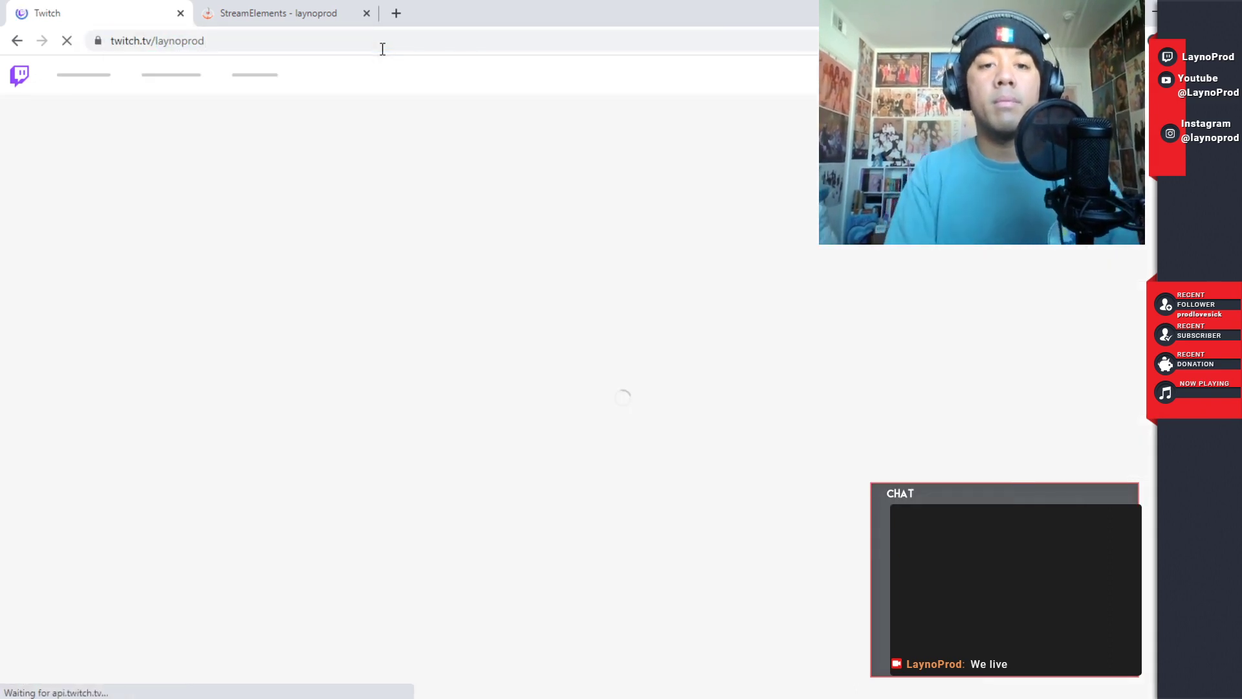
pyautogui.moveTo(673, 696)
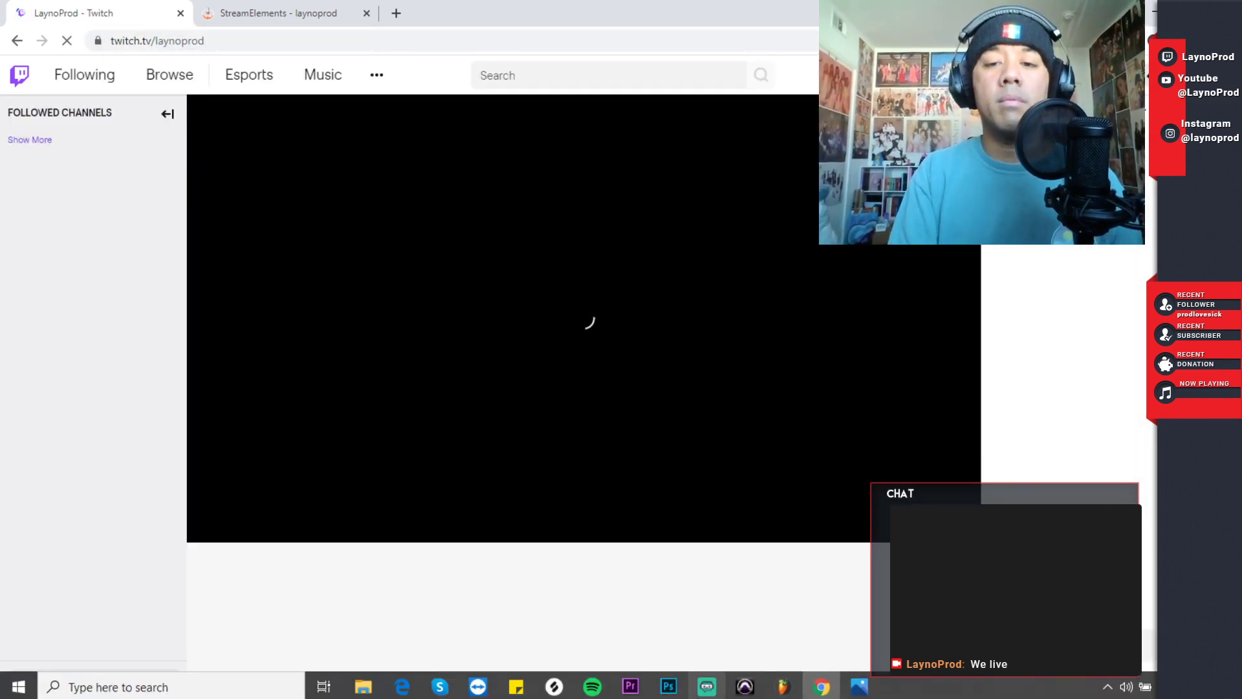
pyautogui.click(702, 689)
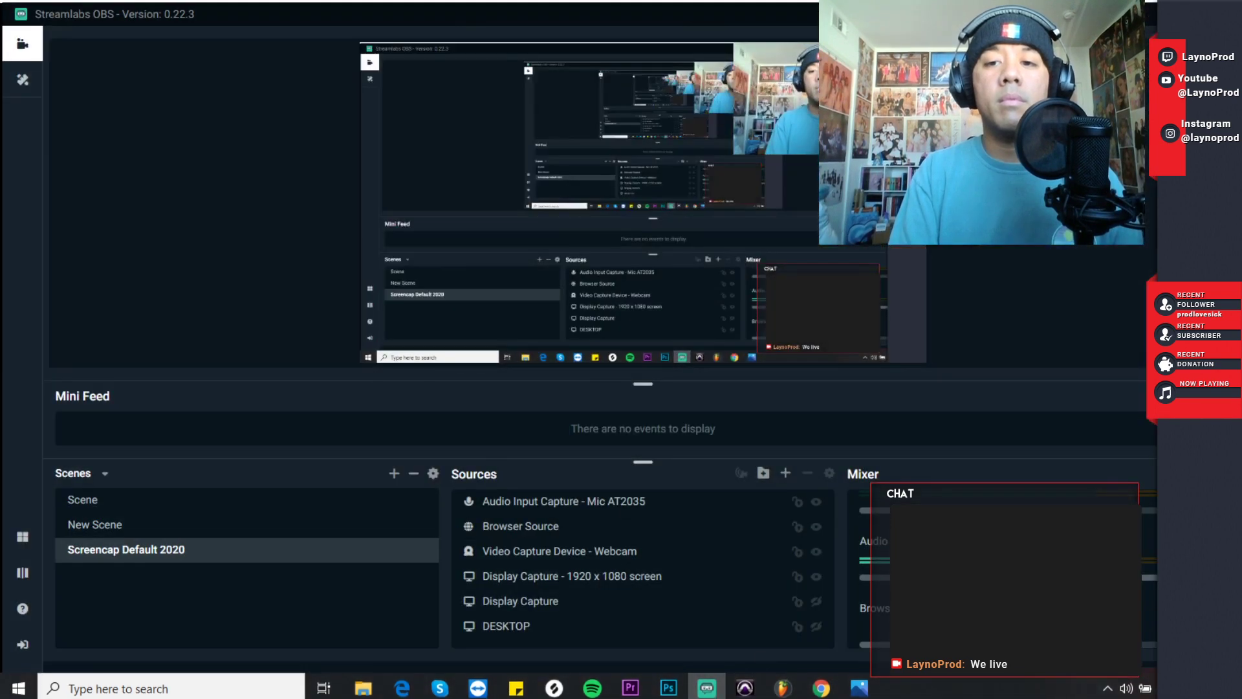
pyautogui.moveTo(602, 694)
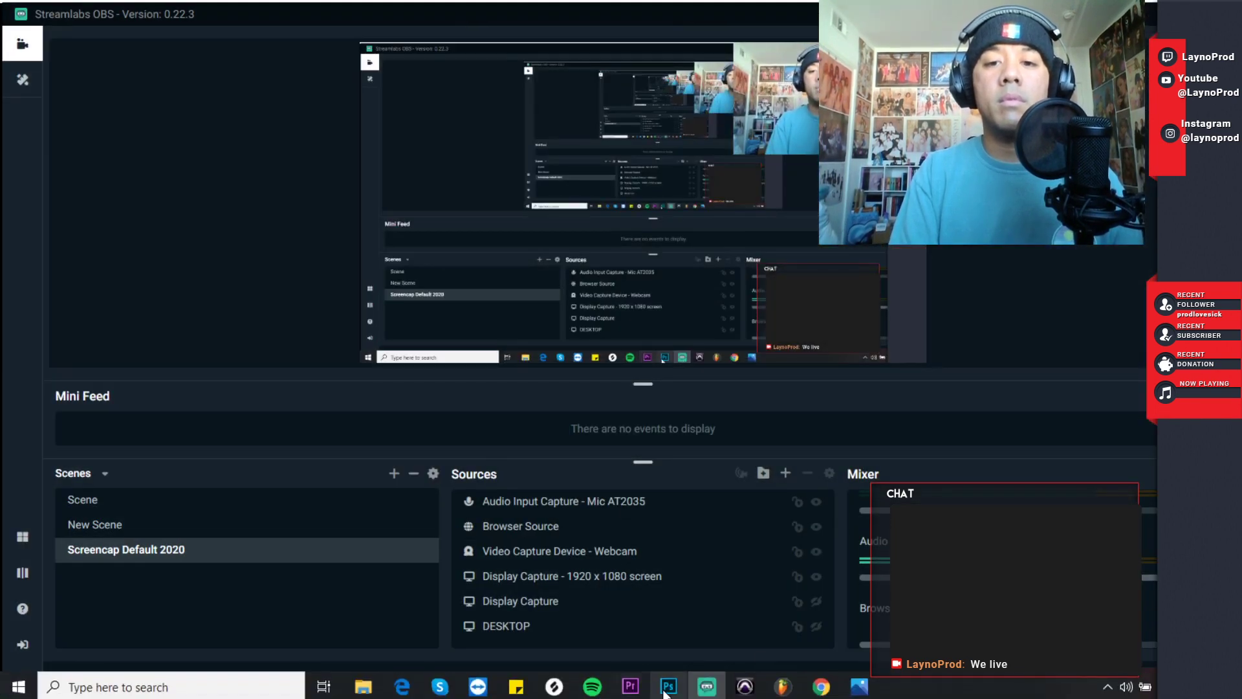
pyautogui.click(702, 691)
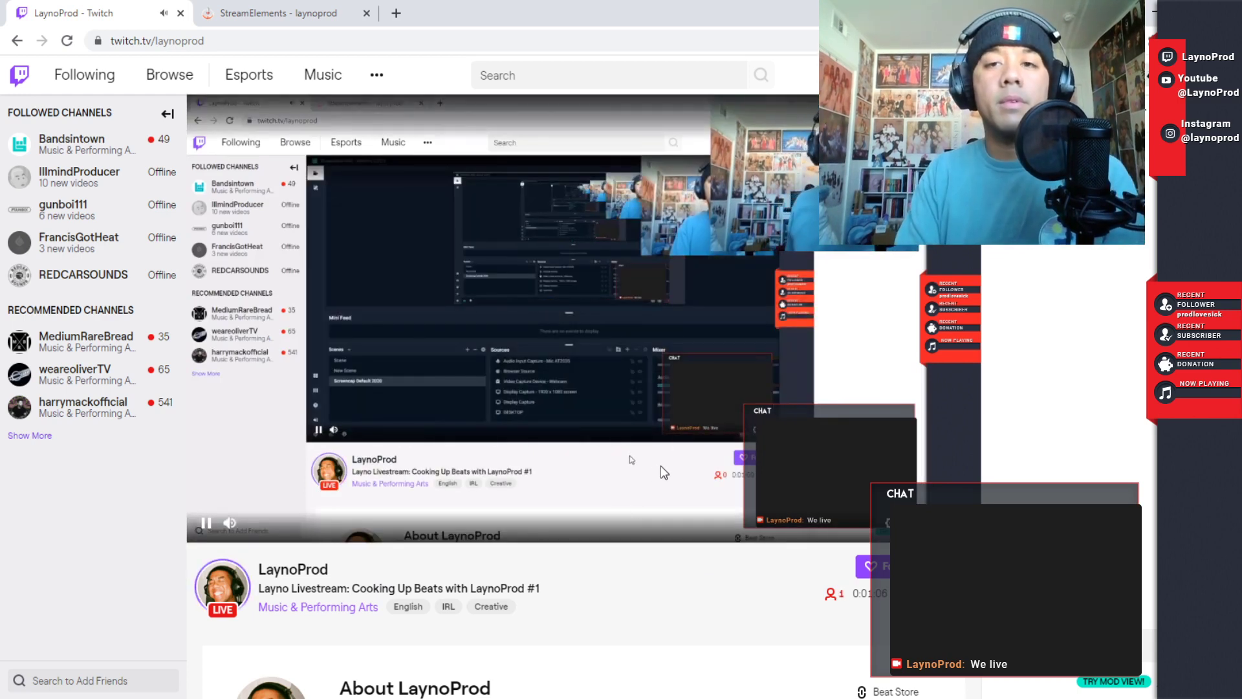
pyautogui.moveTo(647, 697)
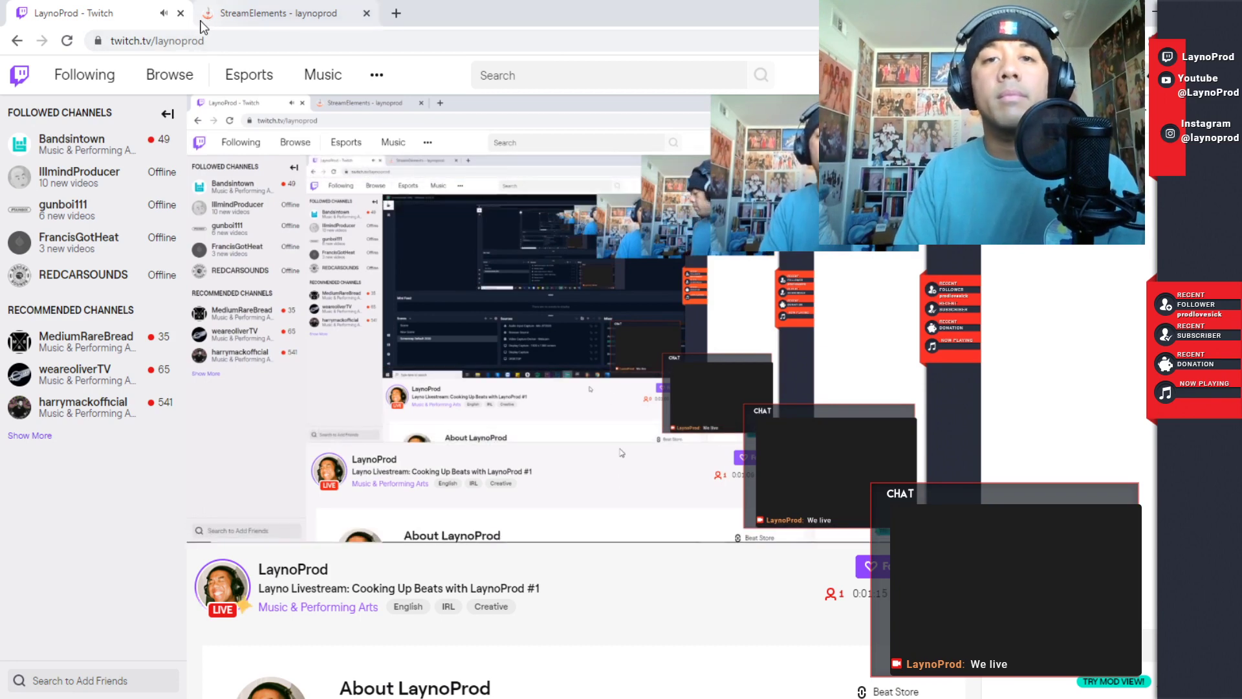
# - Close the Twitch page and switch to FL Studio, briefly playing and stopping the empty song
pyautogui.click(181, 14)
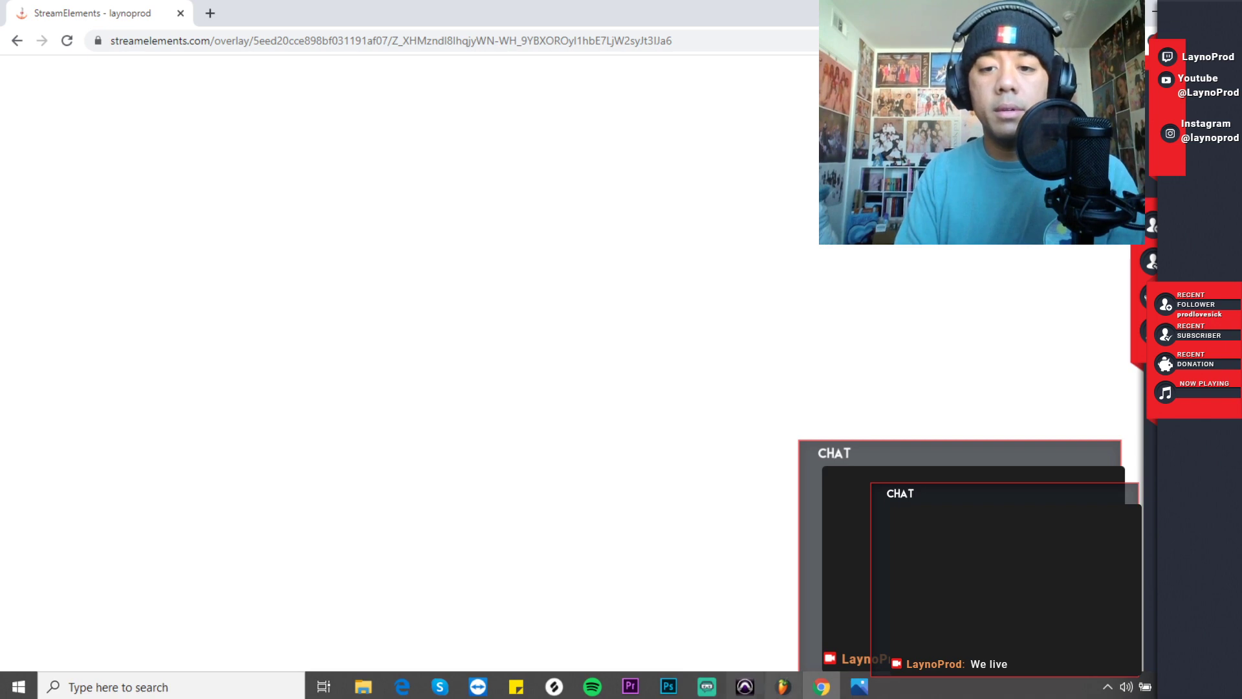
pyautogui.click(782, 685)
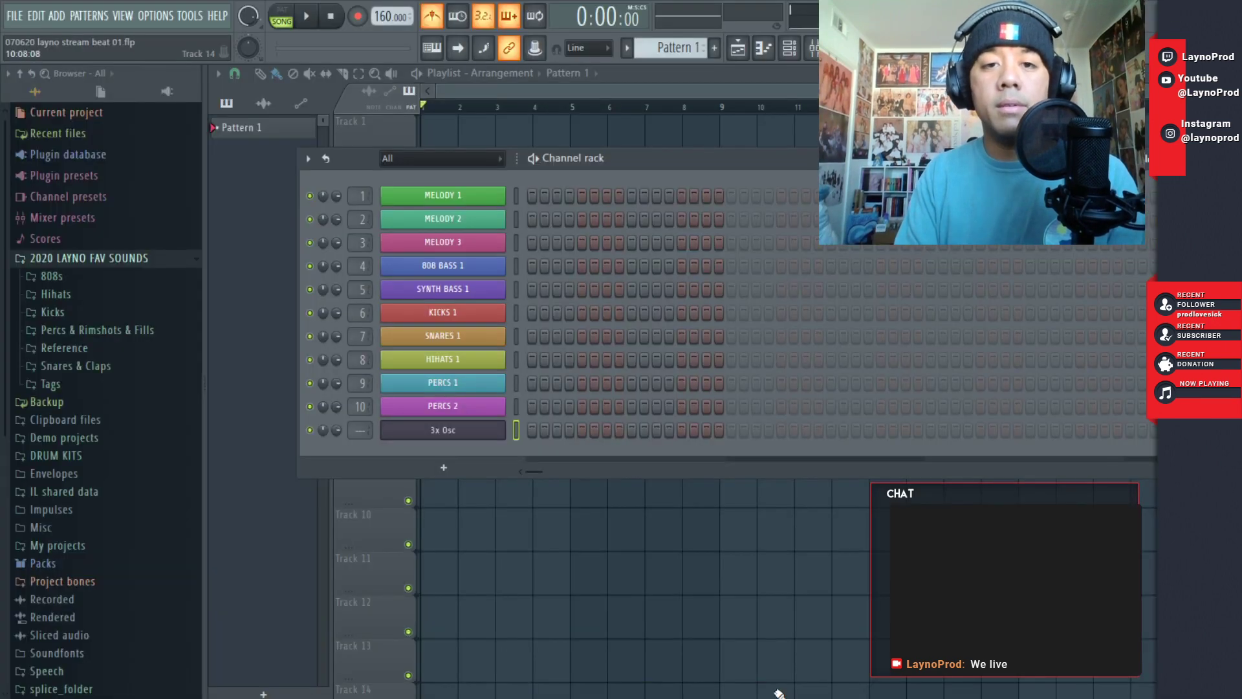
pyautogui.click(309, 16)
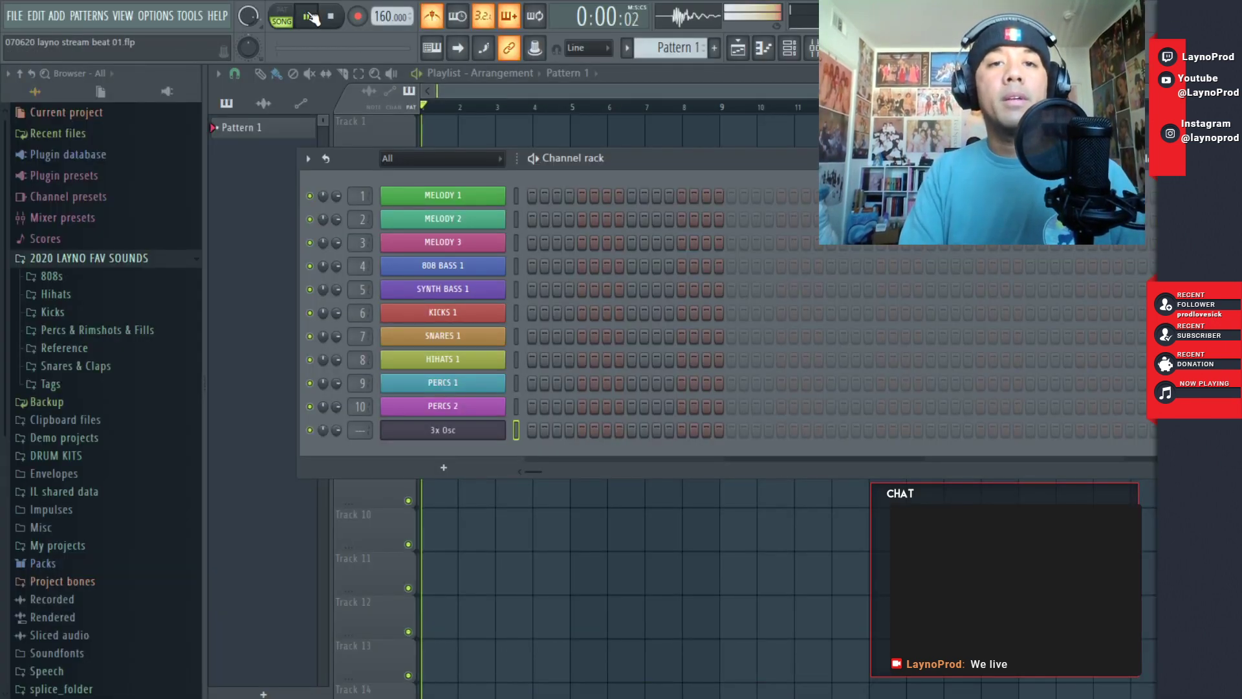
pyautogui.click(333, 28)
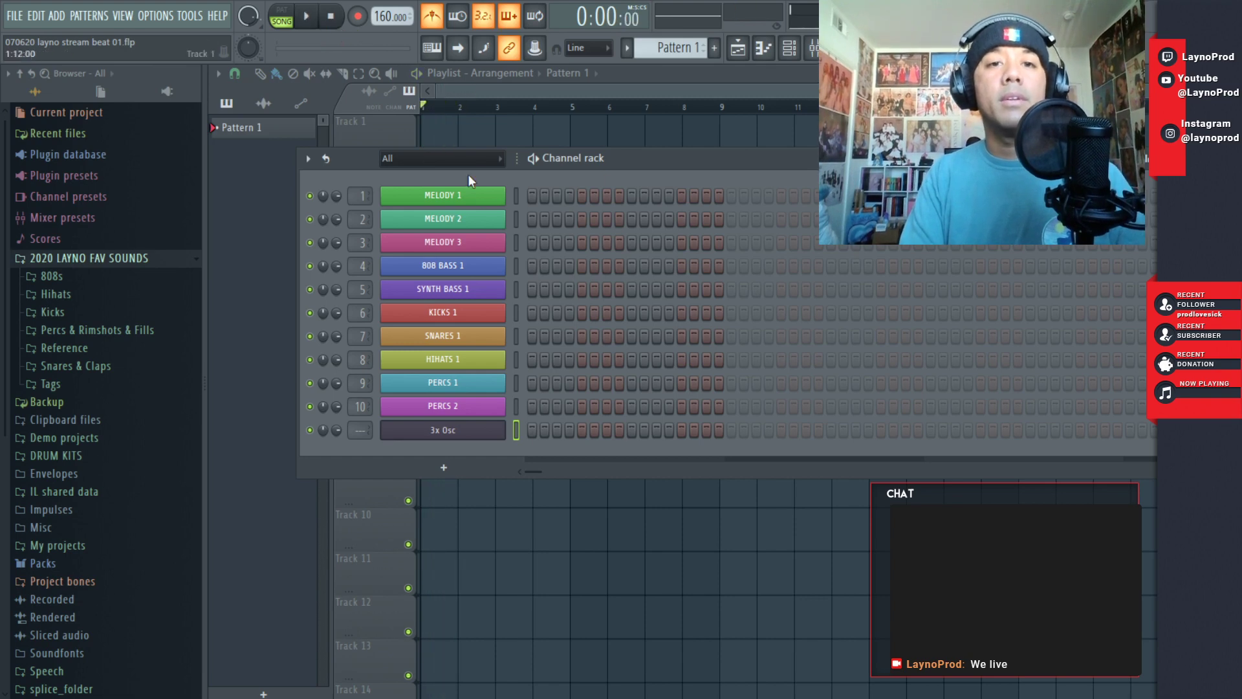
# - Add an Analog Lab 4 channel to the project, dismiss its welcome screen and reposition the plugin window
pyautogui.click(57, 15)
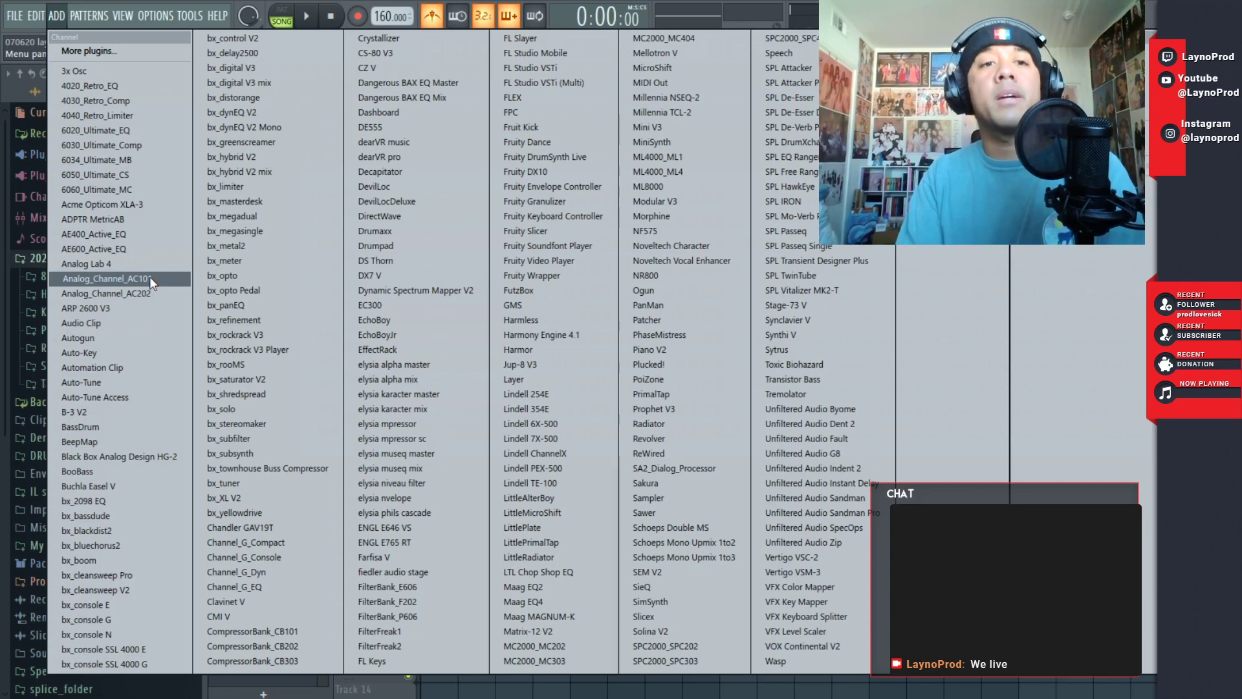
pyautogui.click(112, 264)
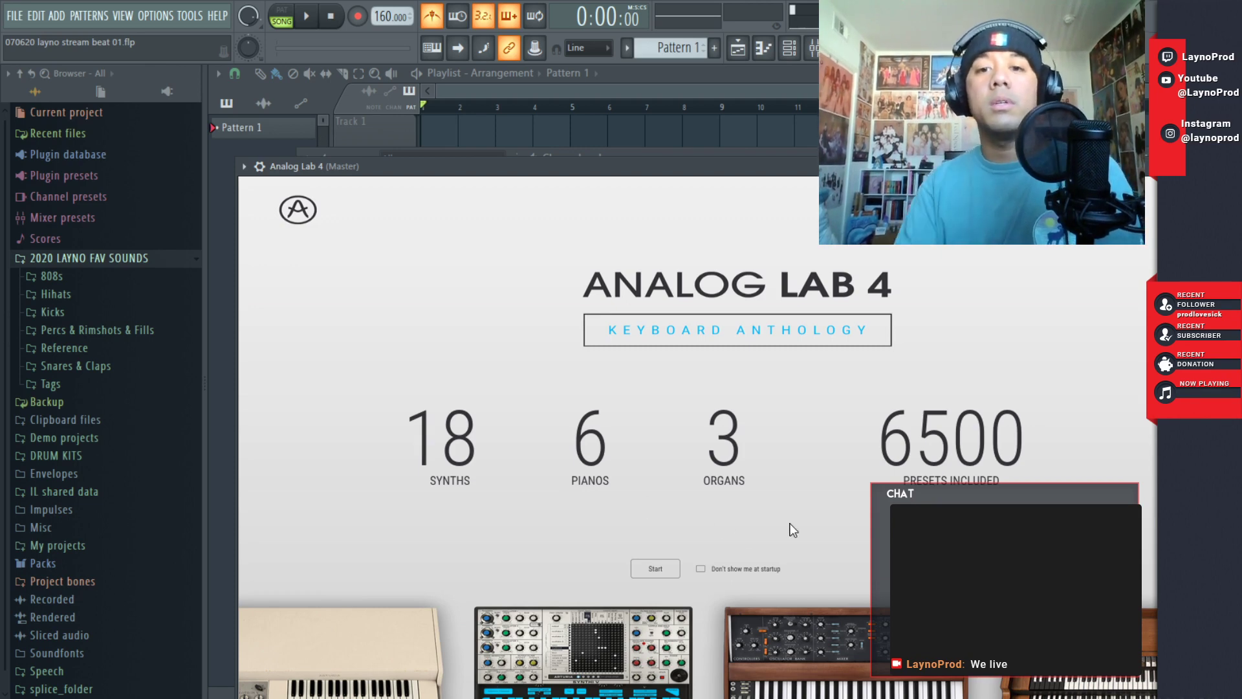
pyautogui.click(810, 540)
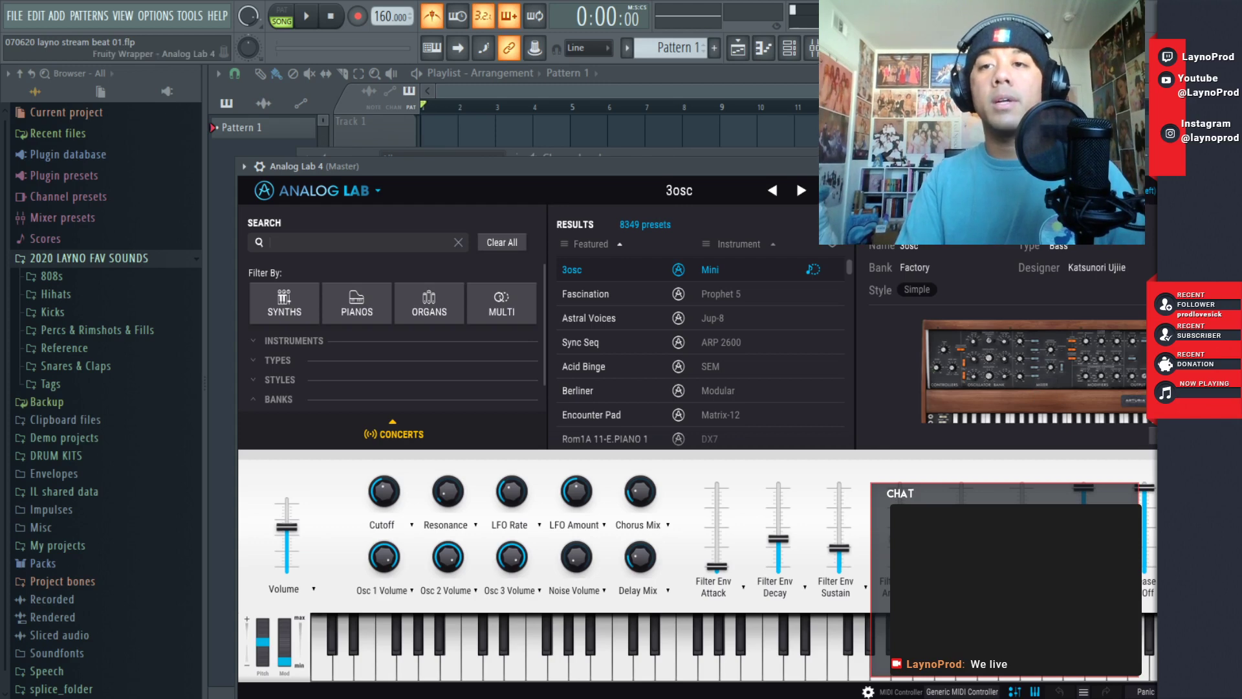
pyautogui.moveTo(957, 167); pyautogui.dragTo(908, 120)
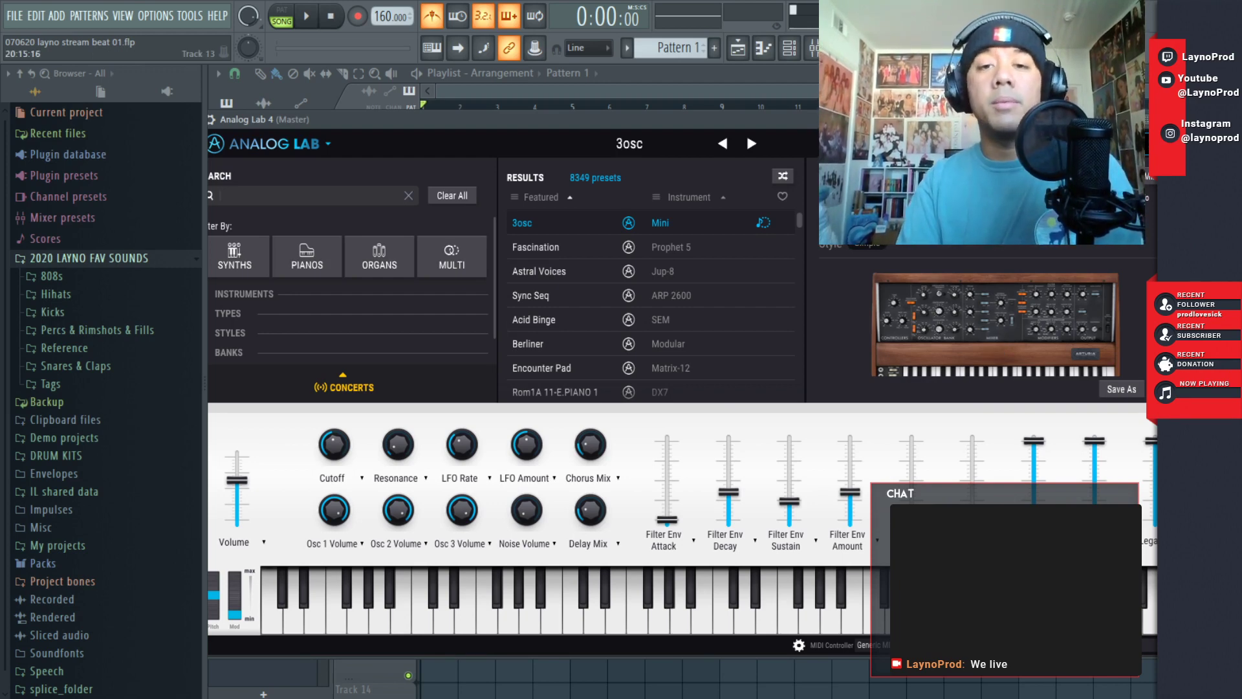
pyautogui.moveTo(907, 120); pyautogui.dragTo(965, 131)
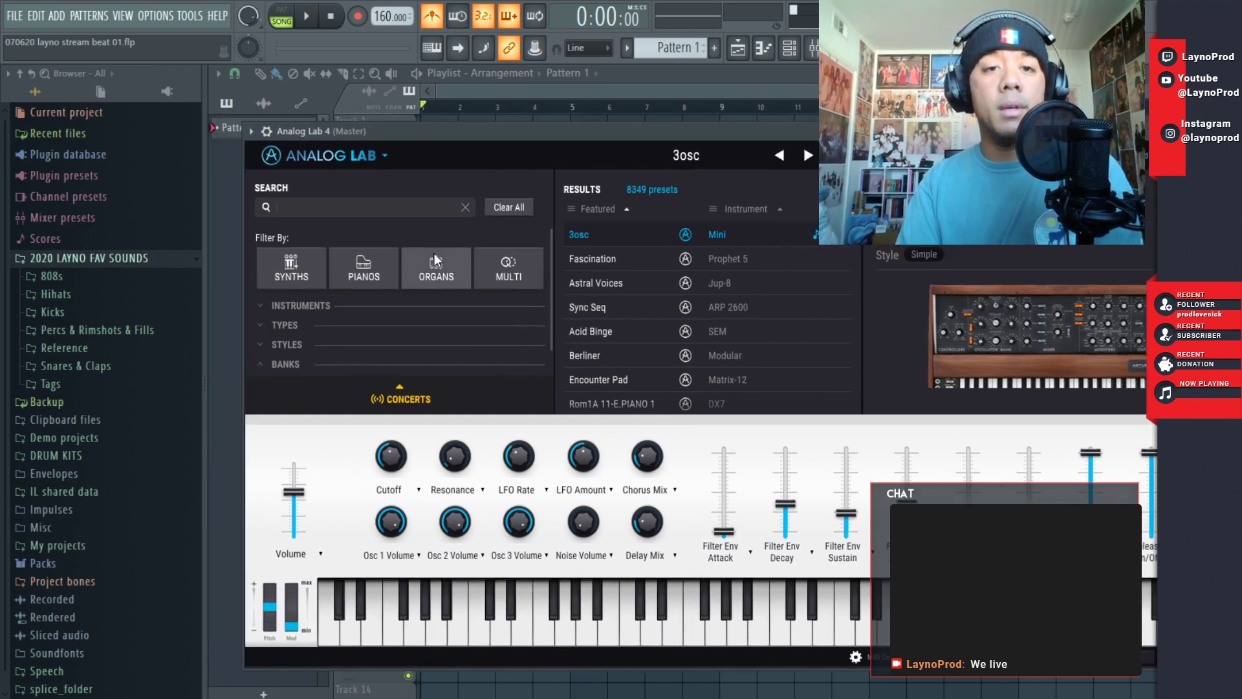
# - Look through the instrument and style filters in Analog Lab and filter the presets by the Ambient style
pyautogui.click(367, 207)
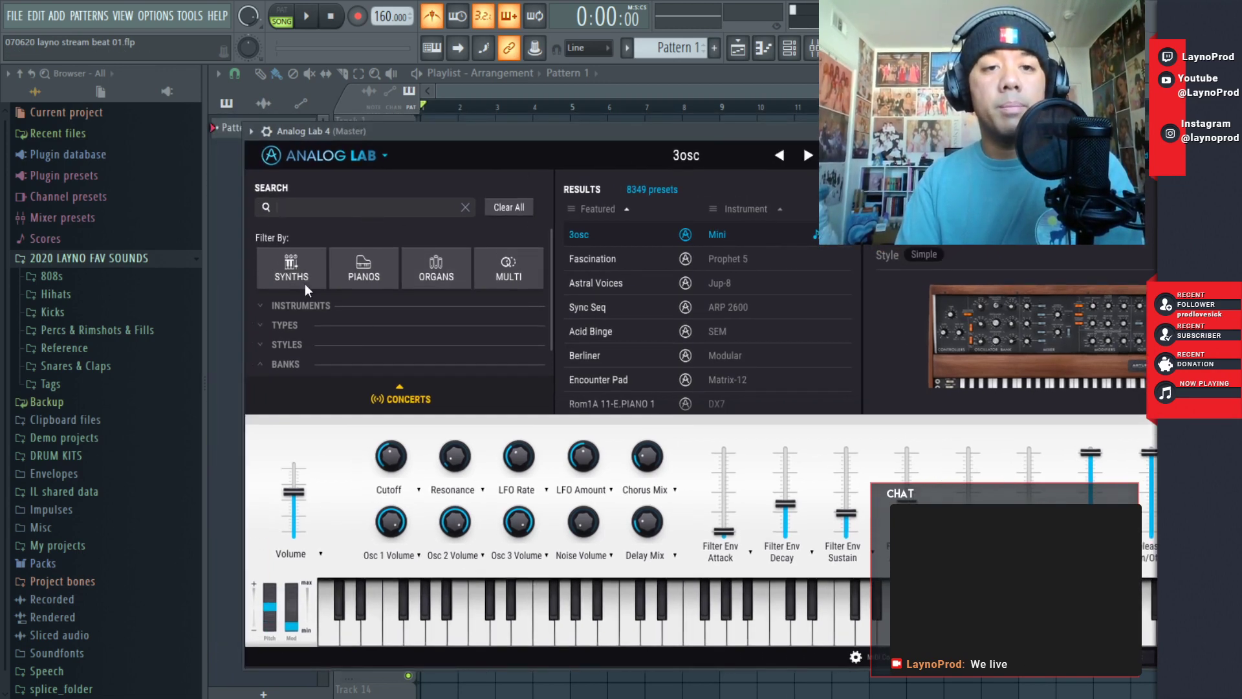
pyautogui.click(327, 305)
pyautogui.scroll(-3, 462, 358)
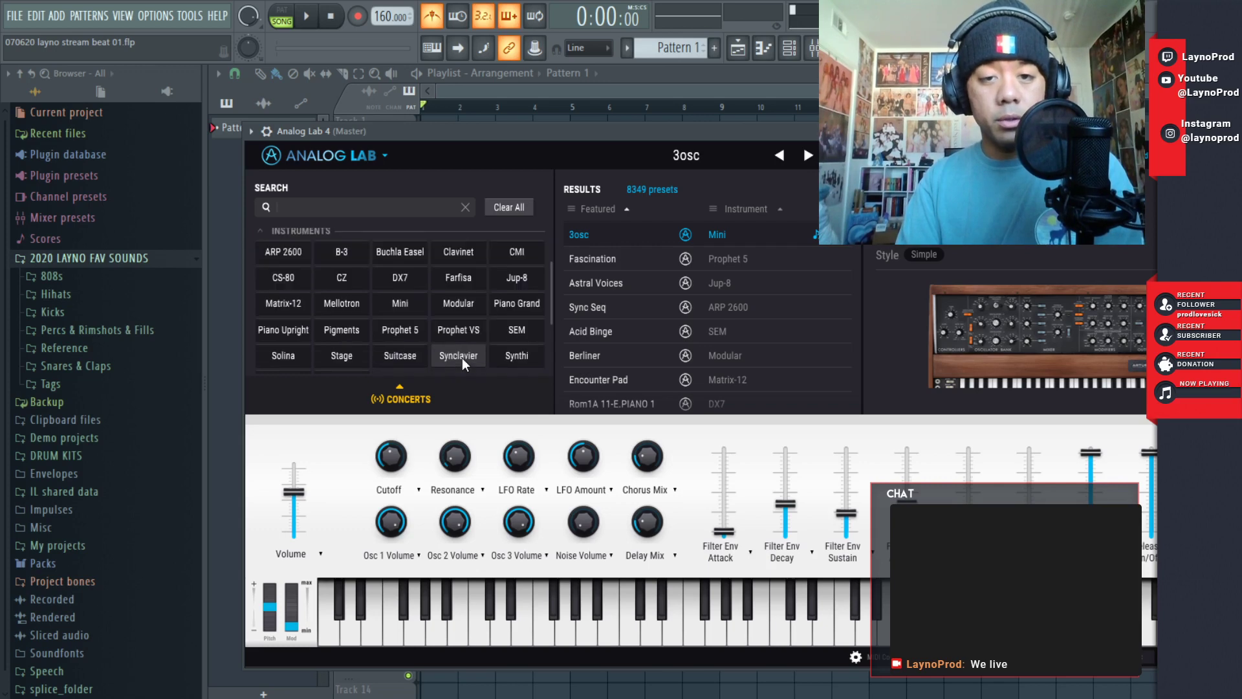
pyautogui.scroll(3, 458, 360)
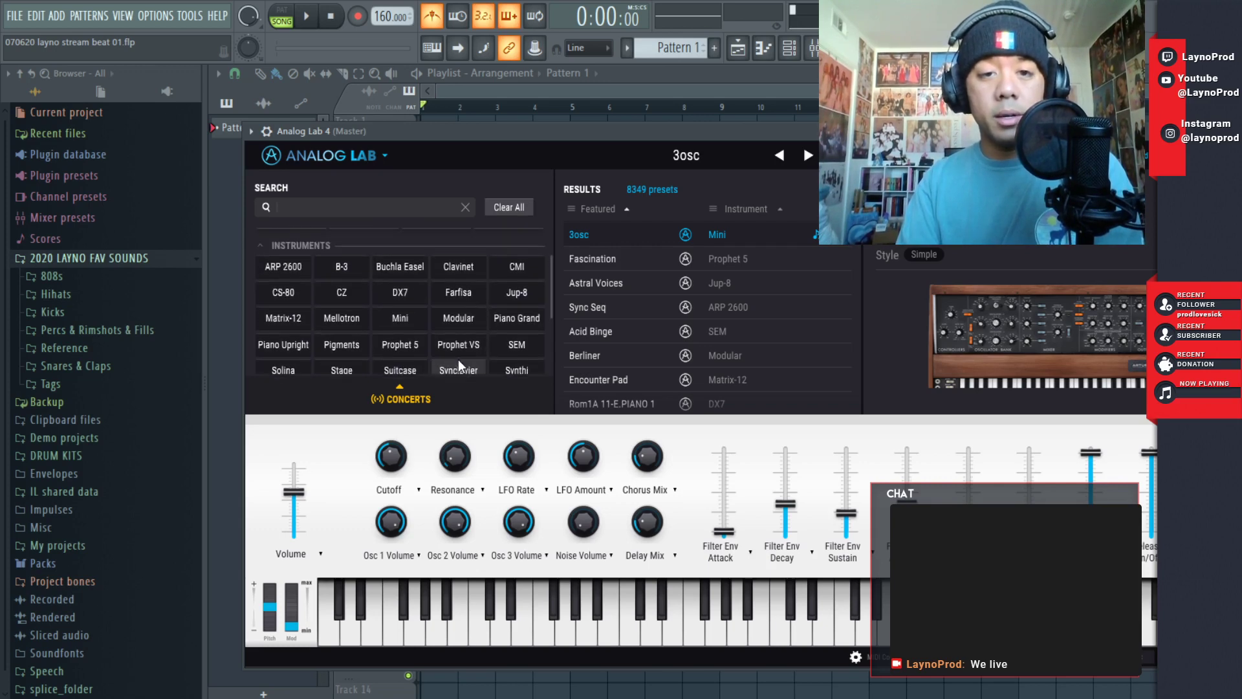
pyautogui.click(281, 303)
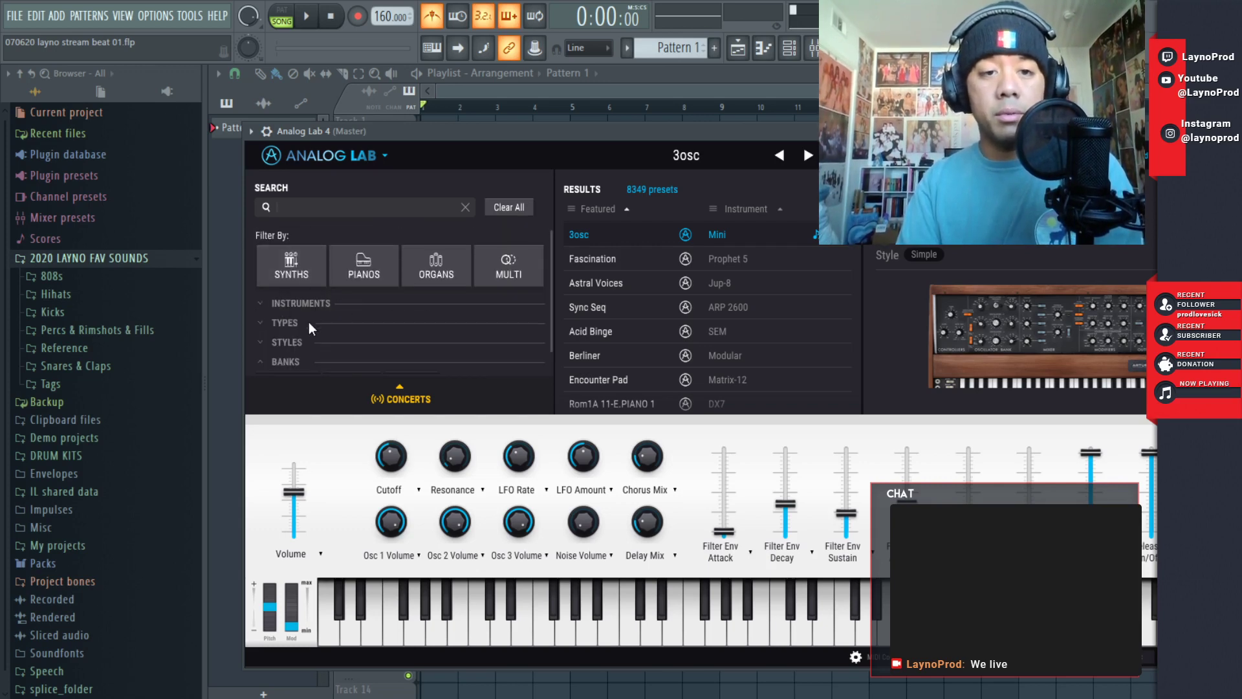
pyautogui.click(289, 340)
pyautogui.scroll(-2, 461, 323)
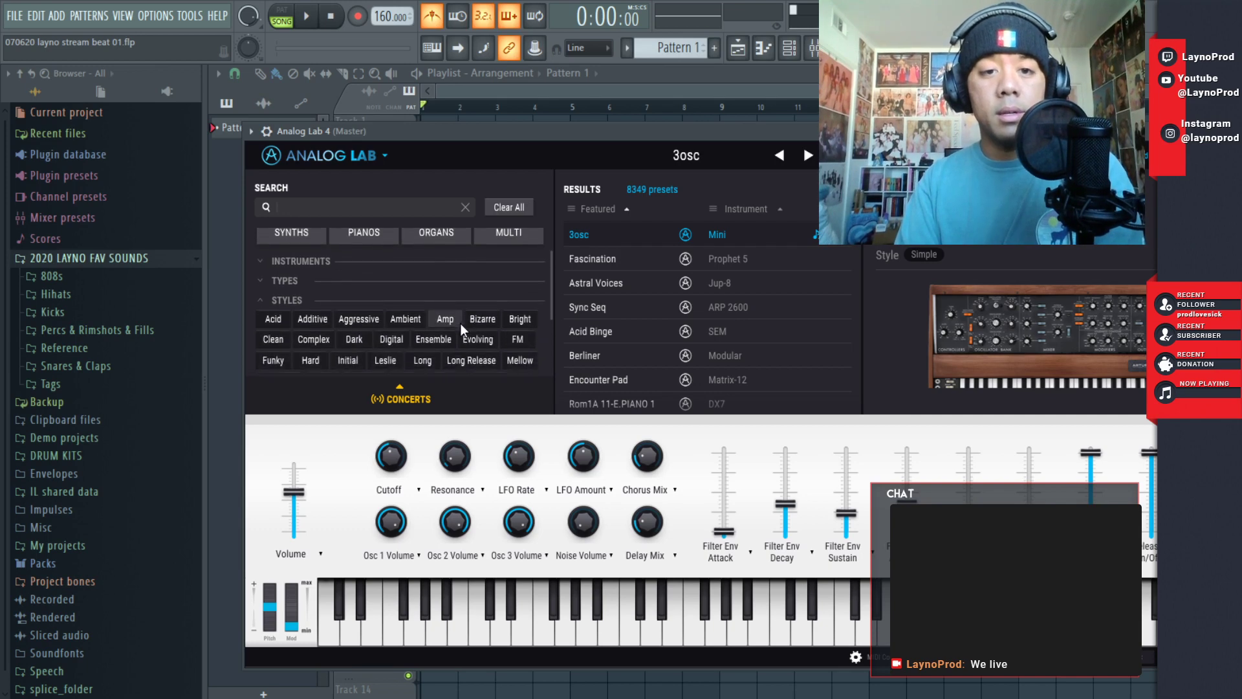
pyautogui.scroll(-3, 461, 324)
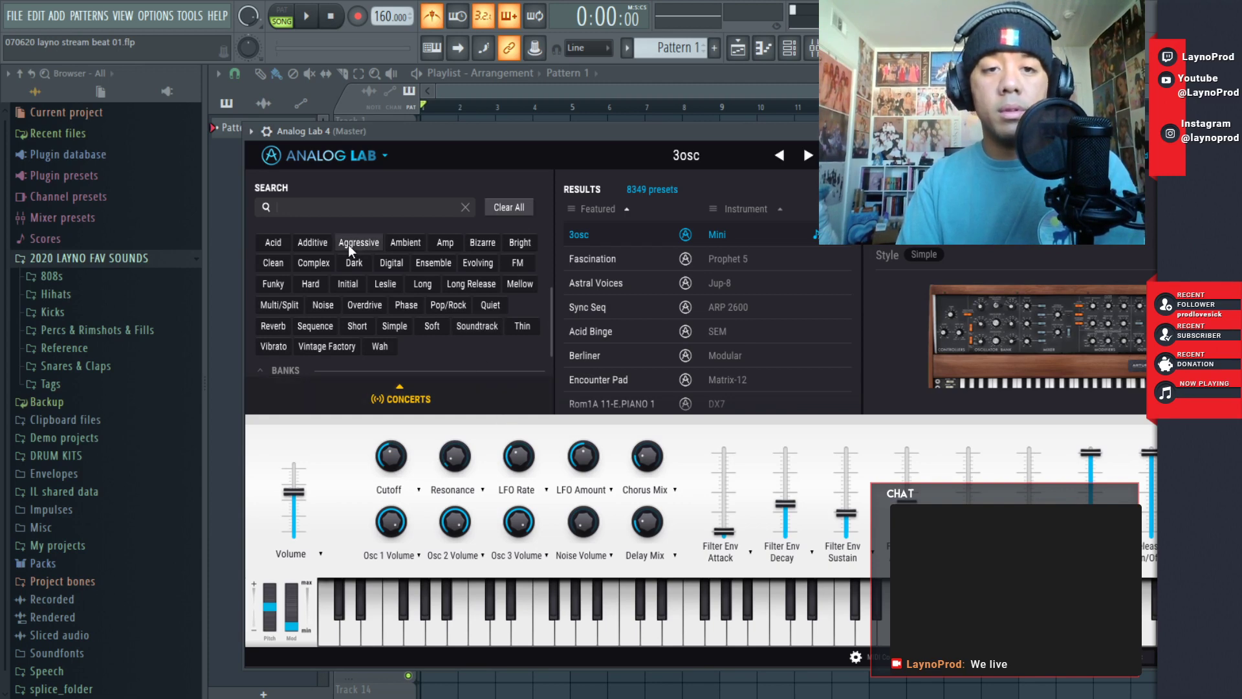
pyautogui.click(407, 238)
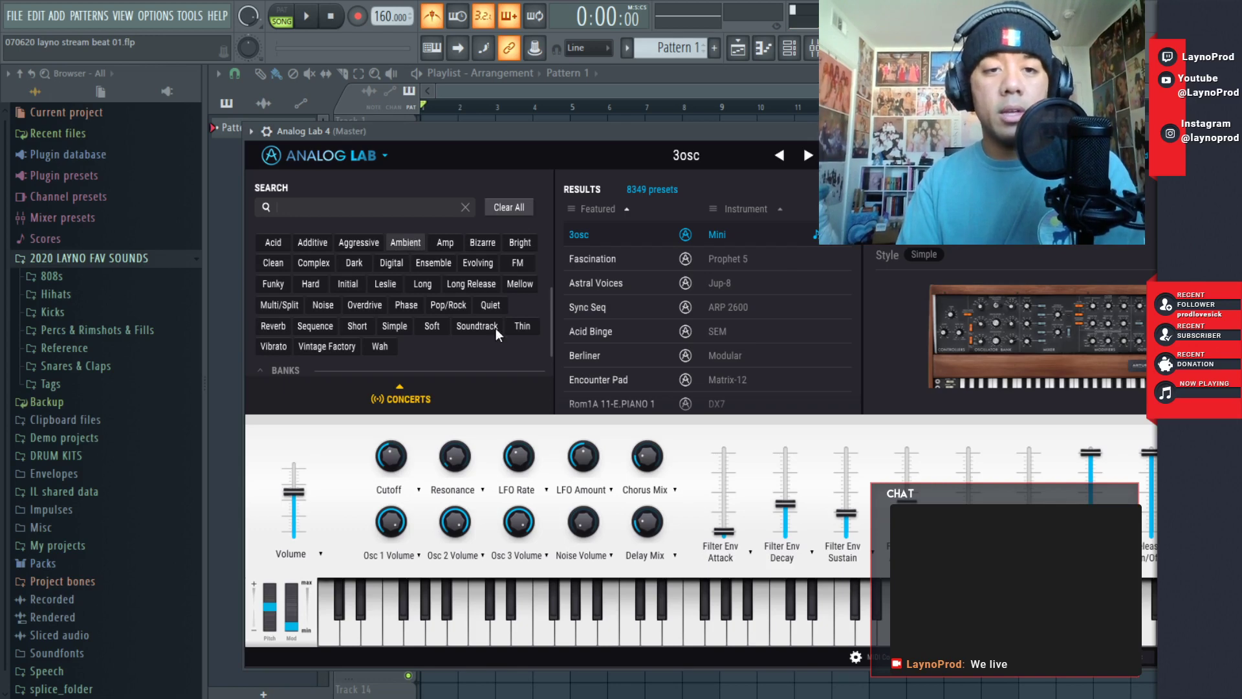
# - Audition the Solemn Oath preset, load House in the Forest instead and close the plugin window
pyautogui.scroll(-10, 750, 324)
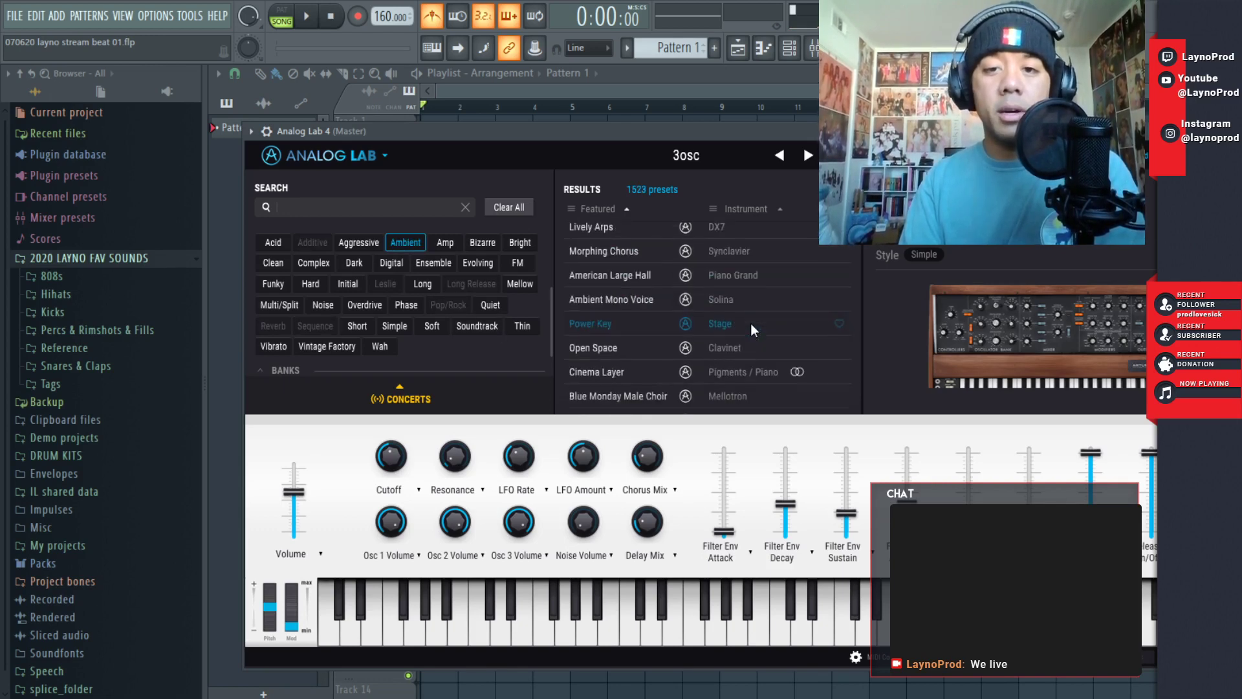
pyautogui.scroll(-8, 750, 324)
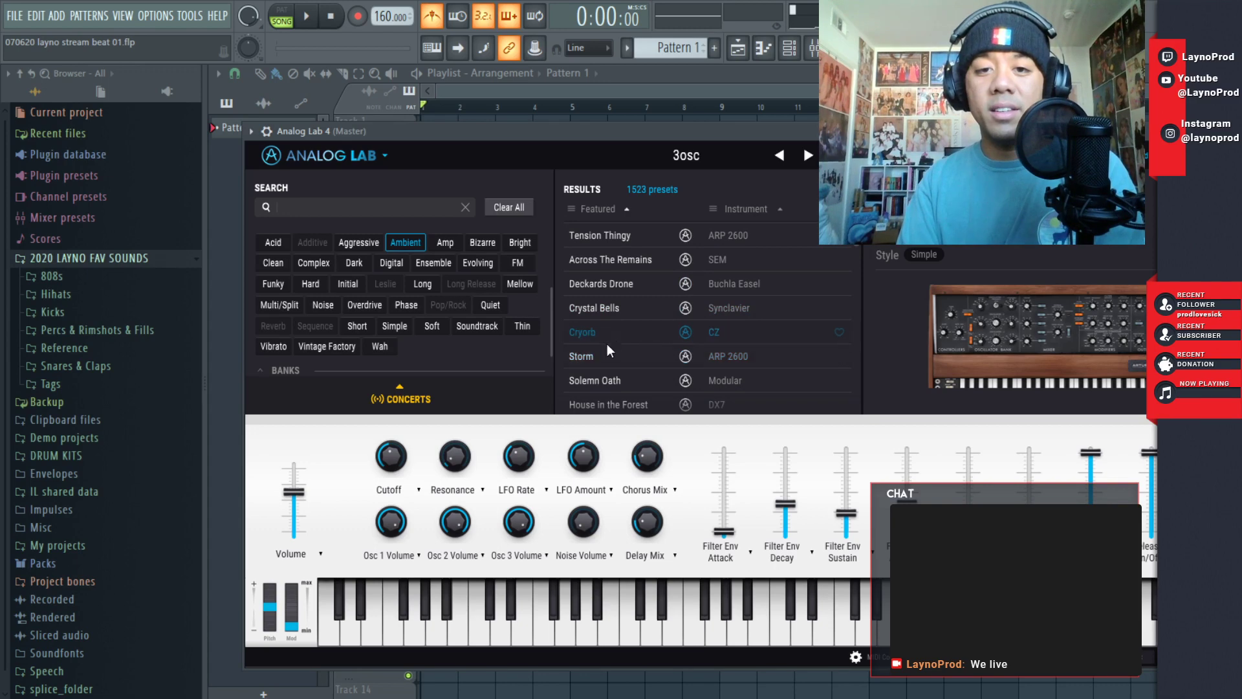
pyautogui.click(603, 381)
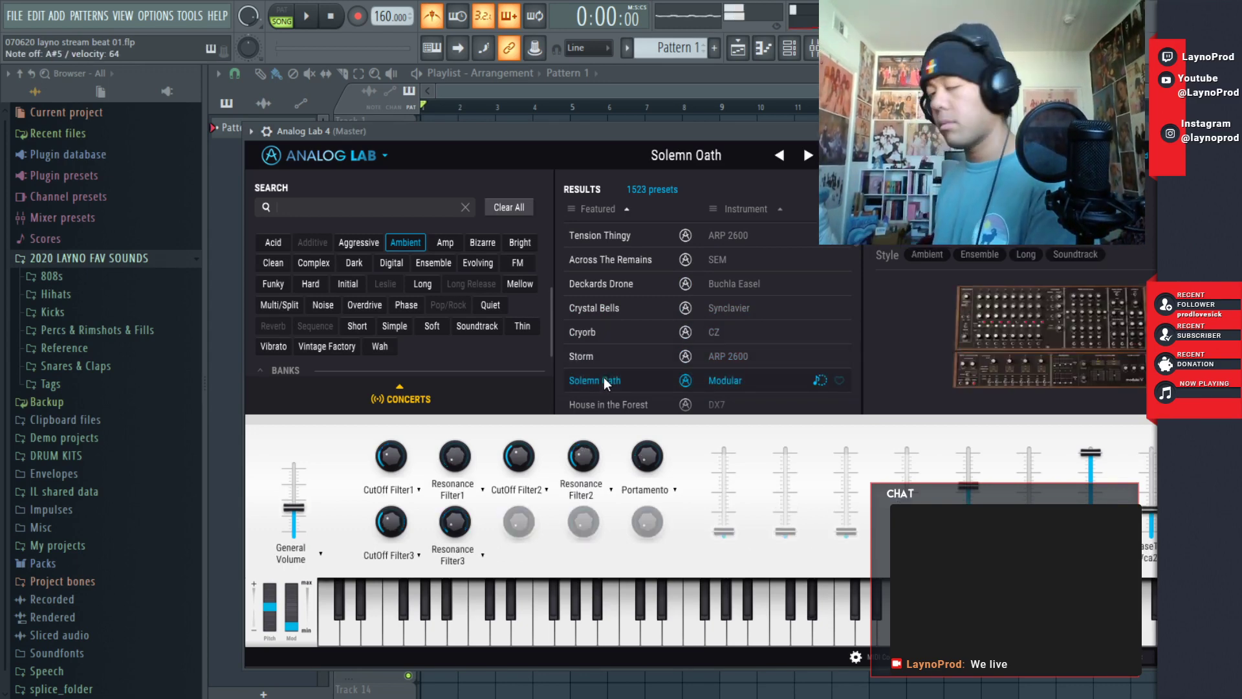
pyautogui.click(807, 162)
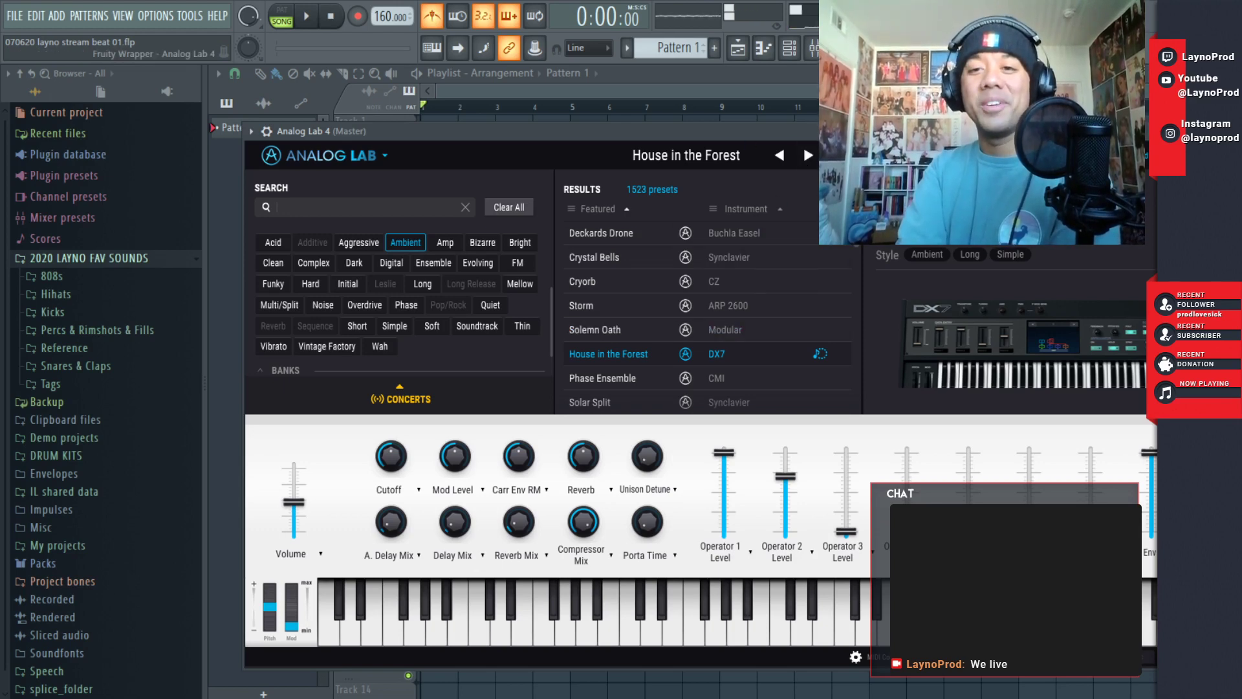
pyautogui.press('Escape')
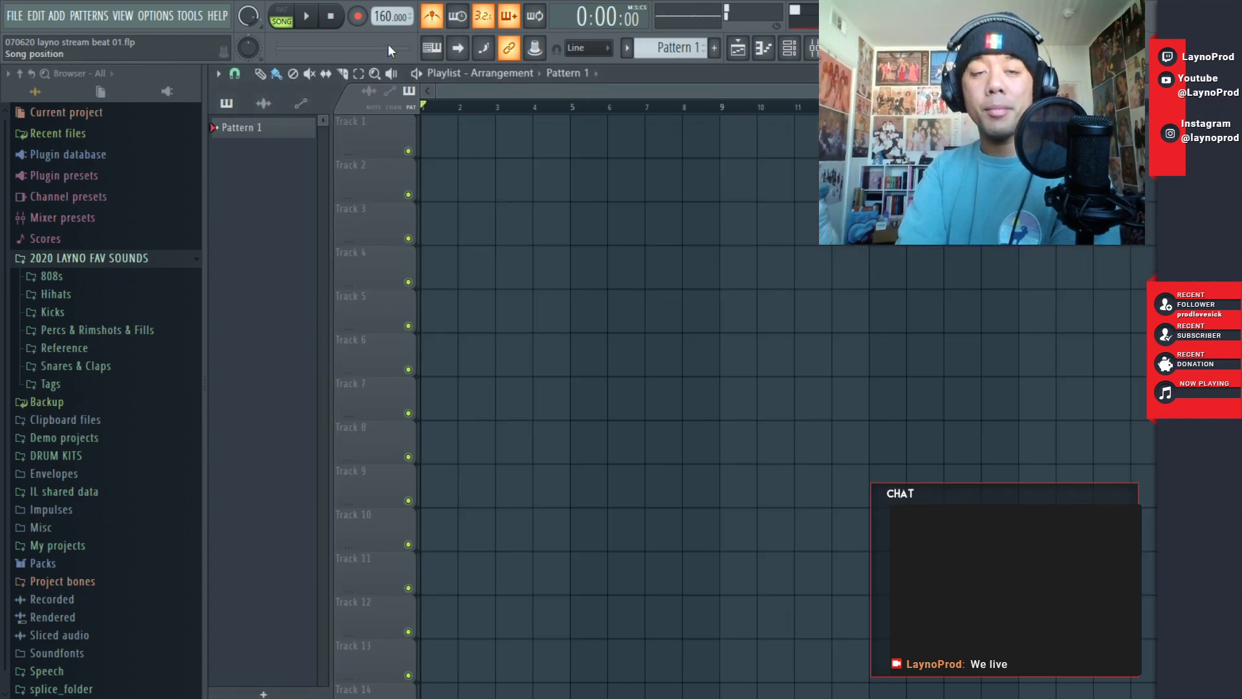
# - Place Pattern 1 on Track 1 of the playlist across bars 1 to 8, removing the surplus clip at bar 9
pyautogui.click(268, 135)
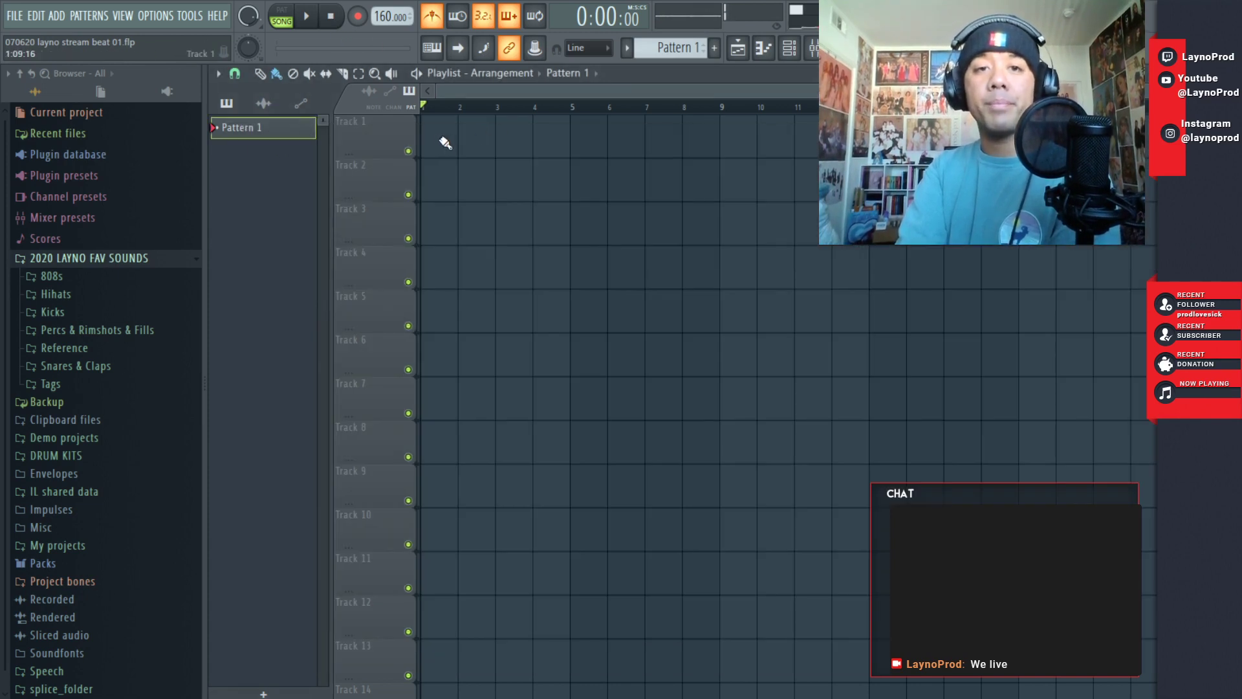
pyautogui.moveTo(445, 143)
pyautogui.mouseDown()
pyautogui.moveTo(693, 123)
pyautogui.moveTo(736, 145)
pyautogui.mouseUp()
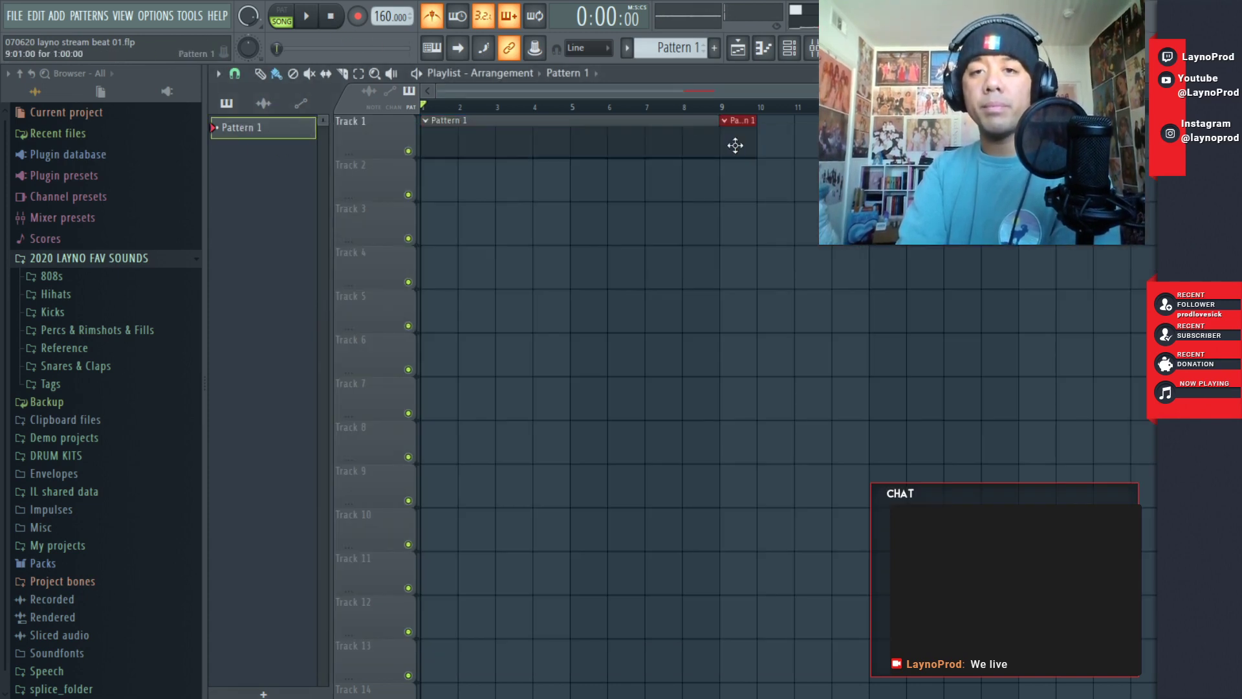
pyautogui.rightClick(736, 145)
# - Start song playback and set the project tempo to 140 BPM
pyautogui.press('space')
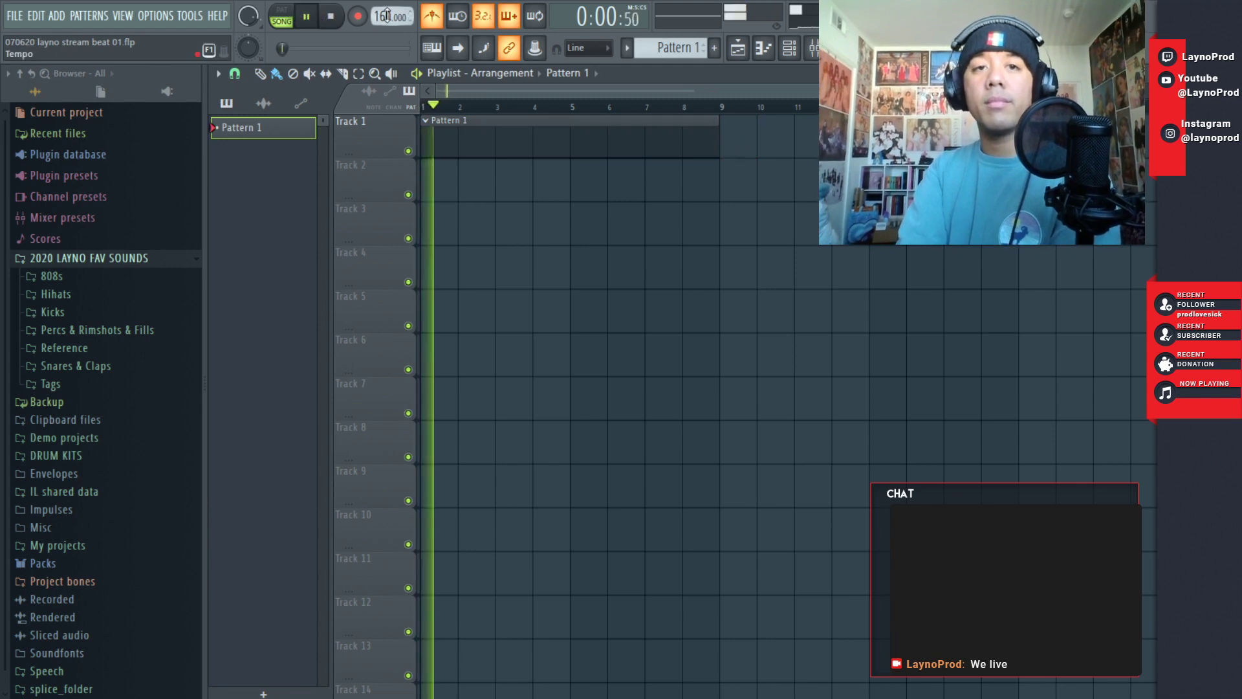
pyautogui.moveTo(387, 16); pyautogui.dragTo(387, 7)
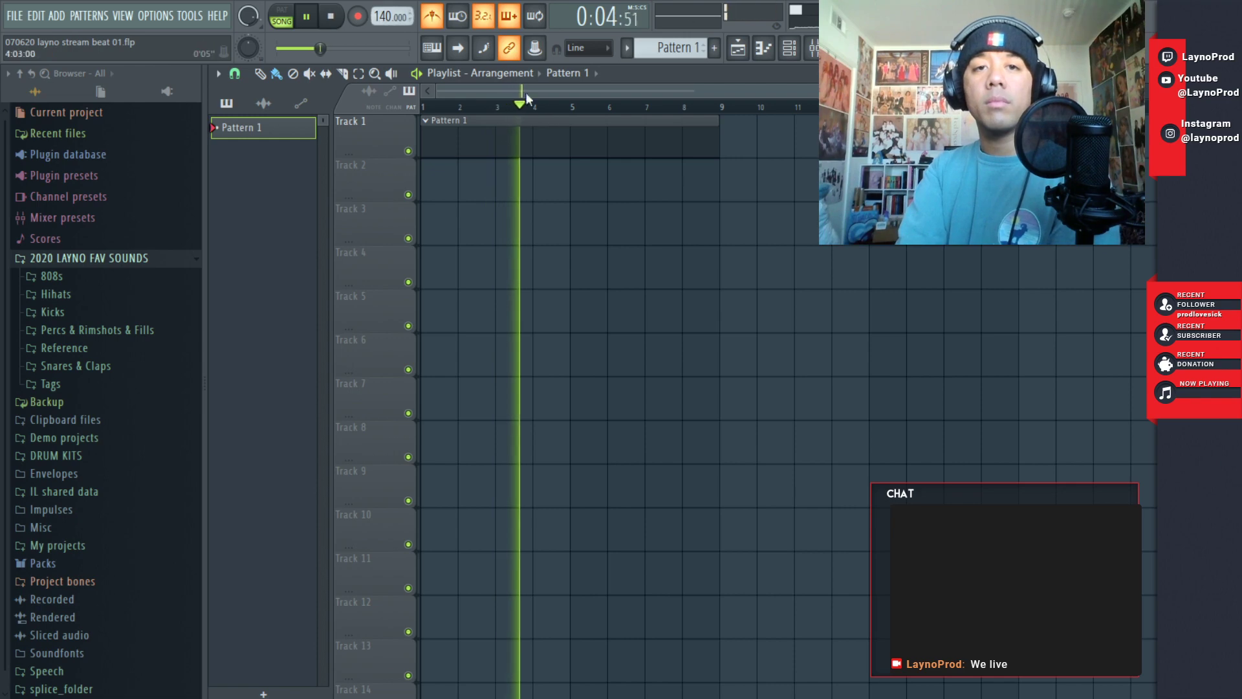
# - Reopen Analog Lab 4 from the channel rack to try notes over the playback, close it and stop the song
pyautogui.press('F6')
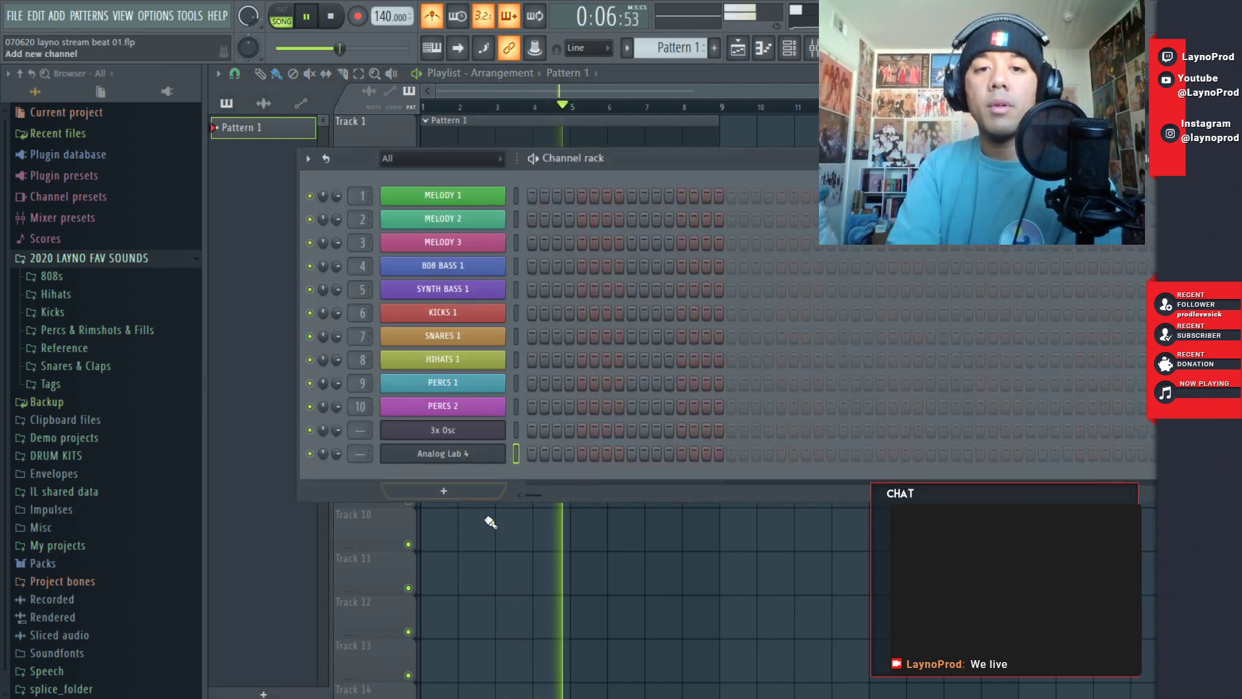
pyautogui.click(458, 460)
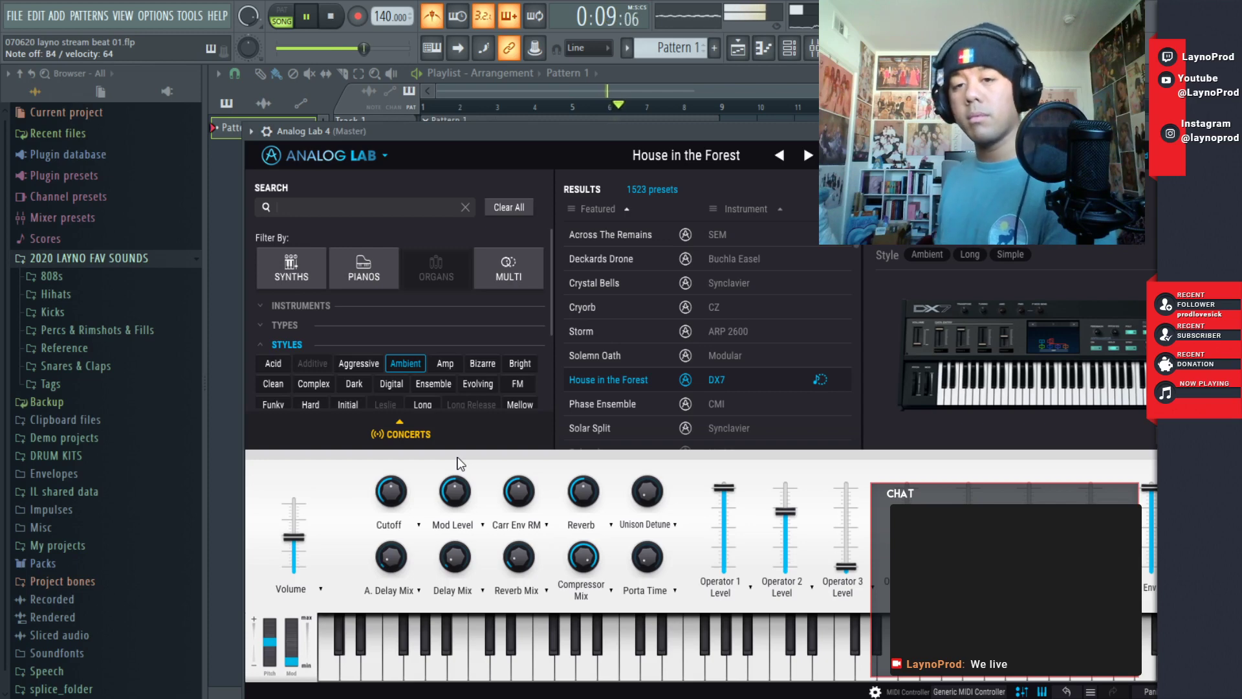
pyautogui.click(713, 89)
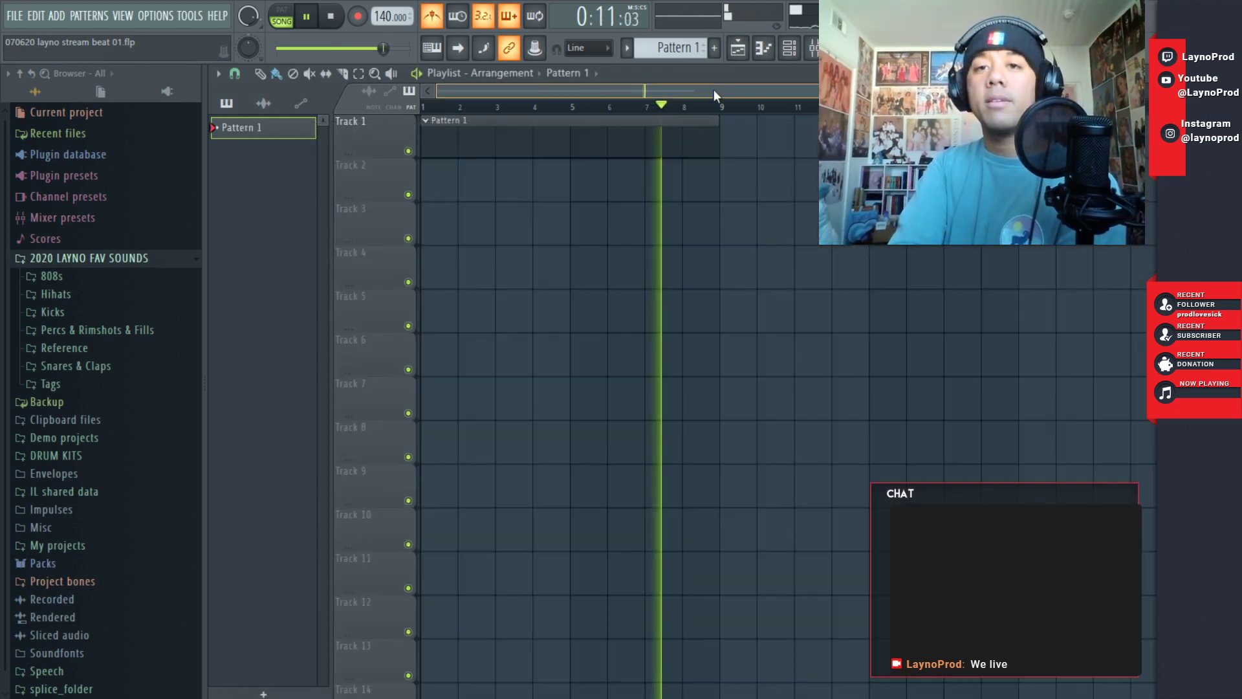
pyautogui.press('space')
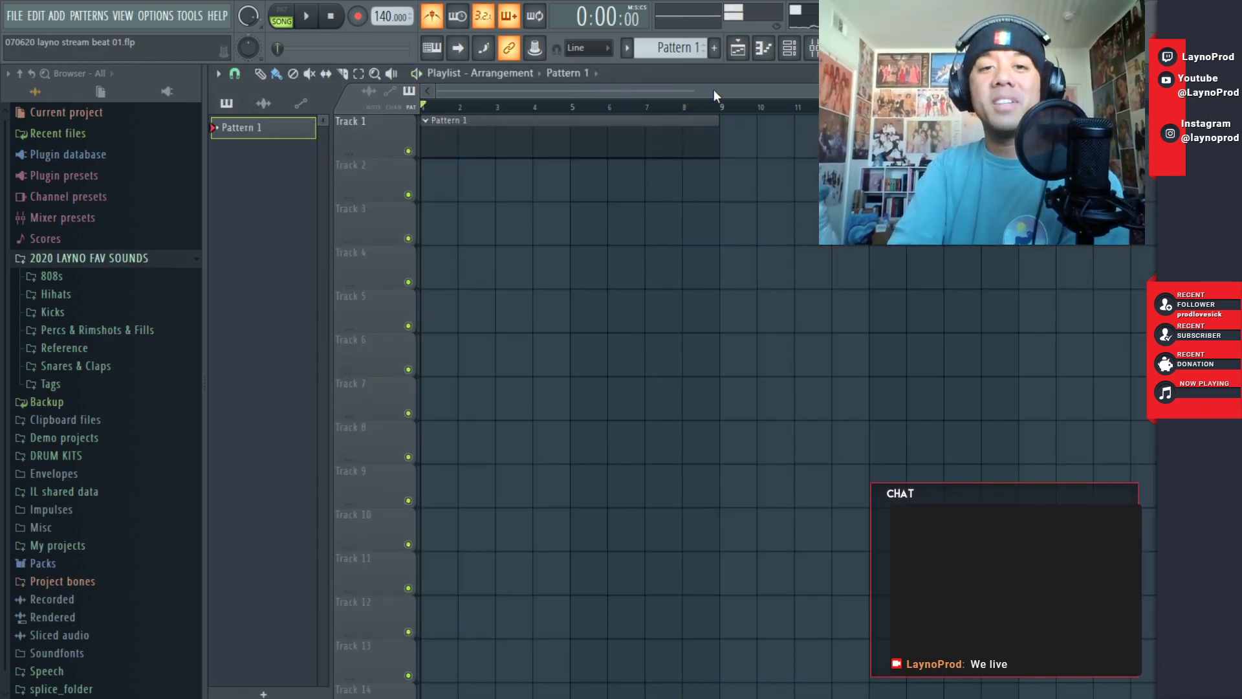
# - Record the ambient Analog Lab 4 melody into Pattern 1 and add a second Analog Lab 4 instrument, passing its welcome screen
pyautogui.click(358, 17)
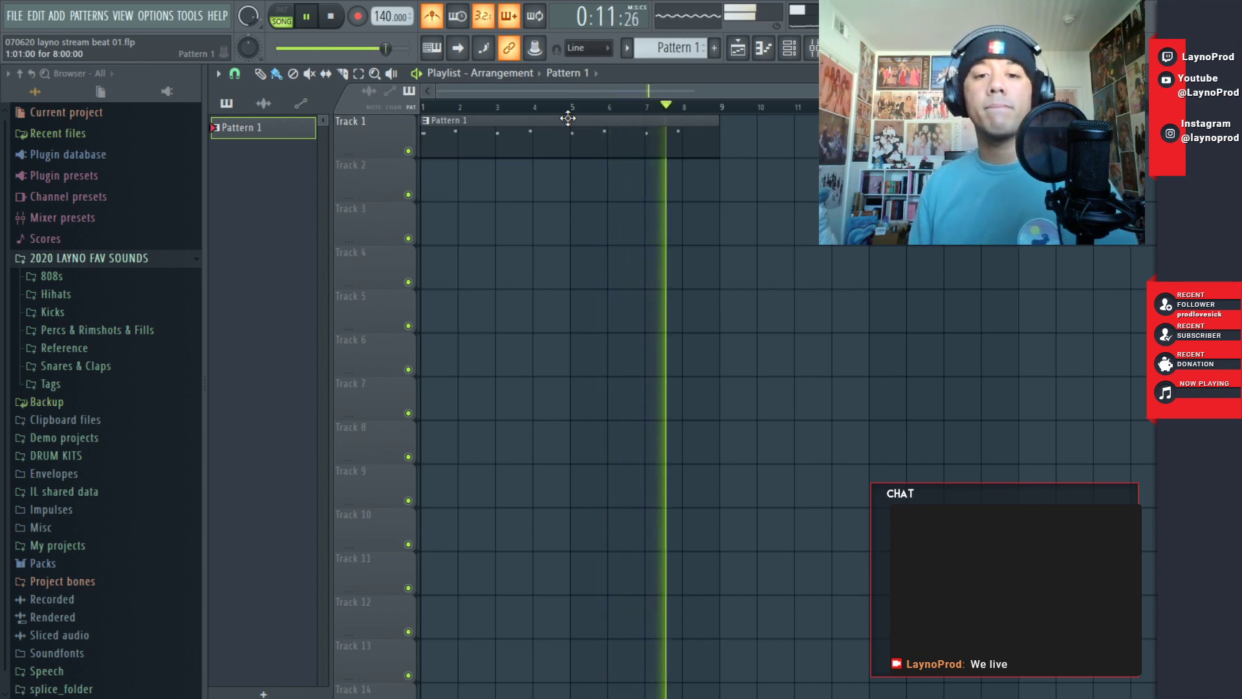
pyautogui.press('F6')
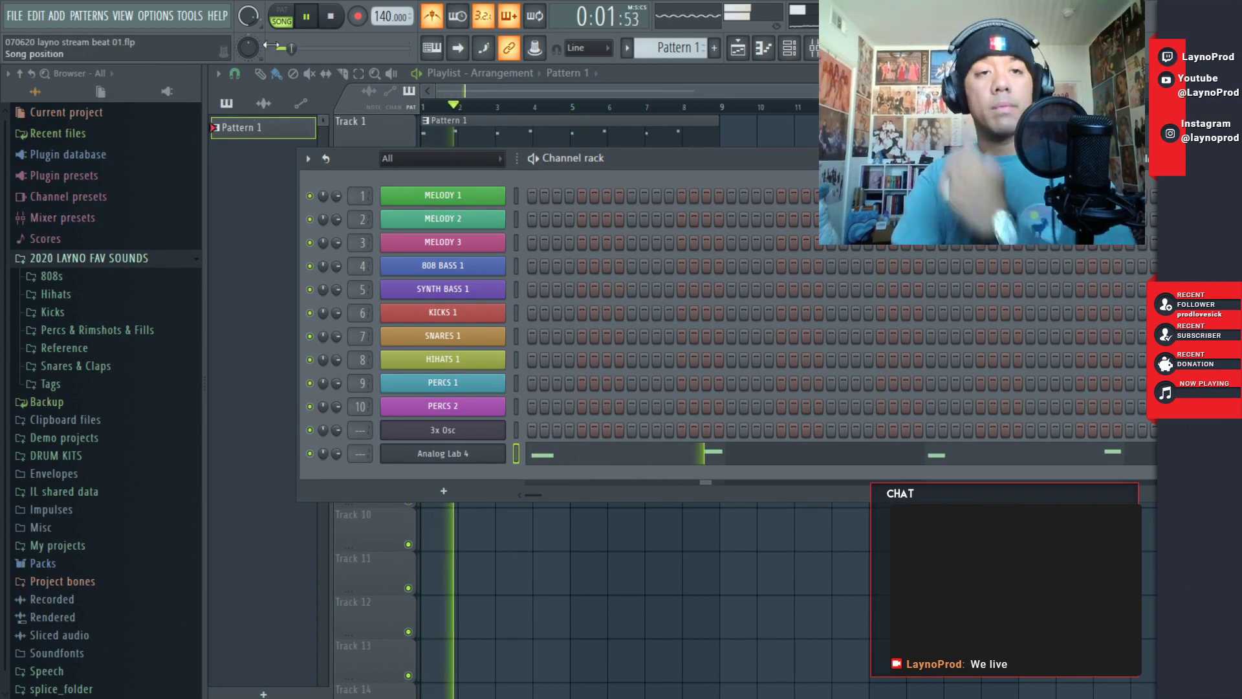
pyautogui.click(59, 17)
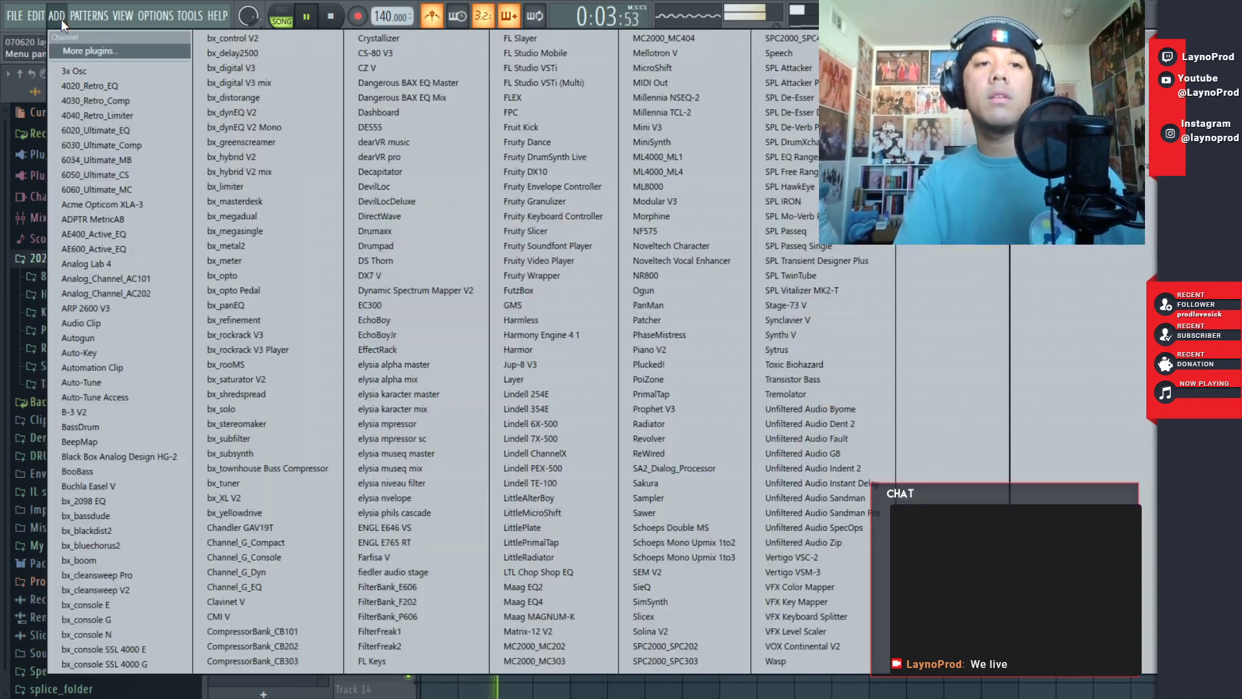
pyautogui.click(114, 265)
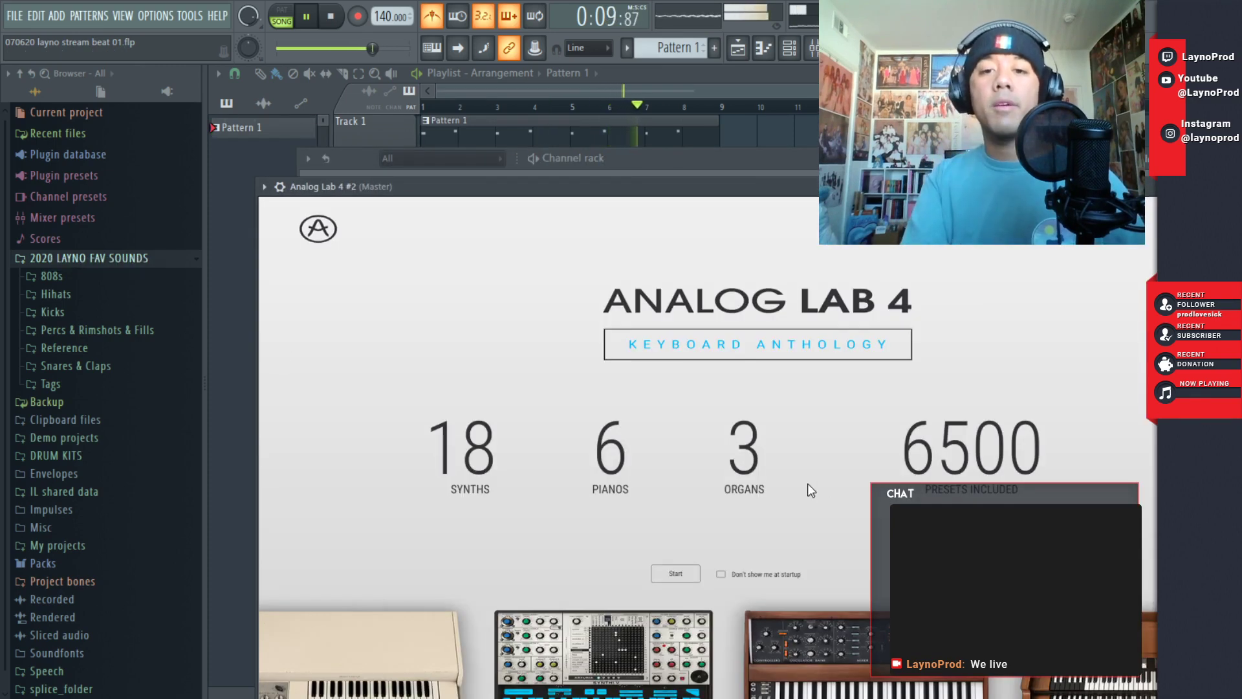
pyautogui.click(675, 573)
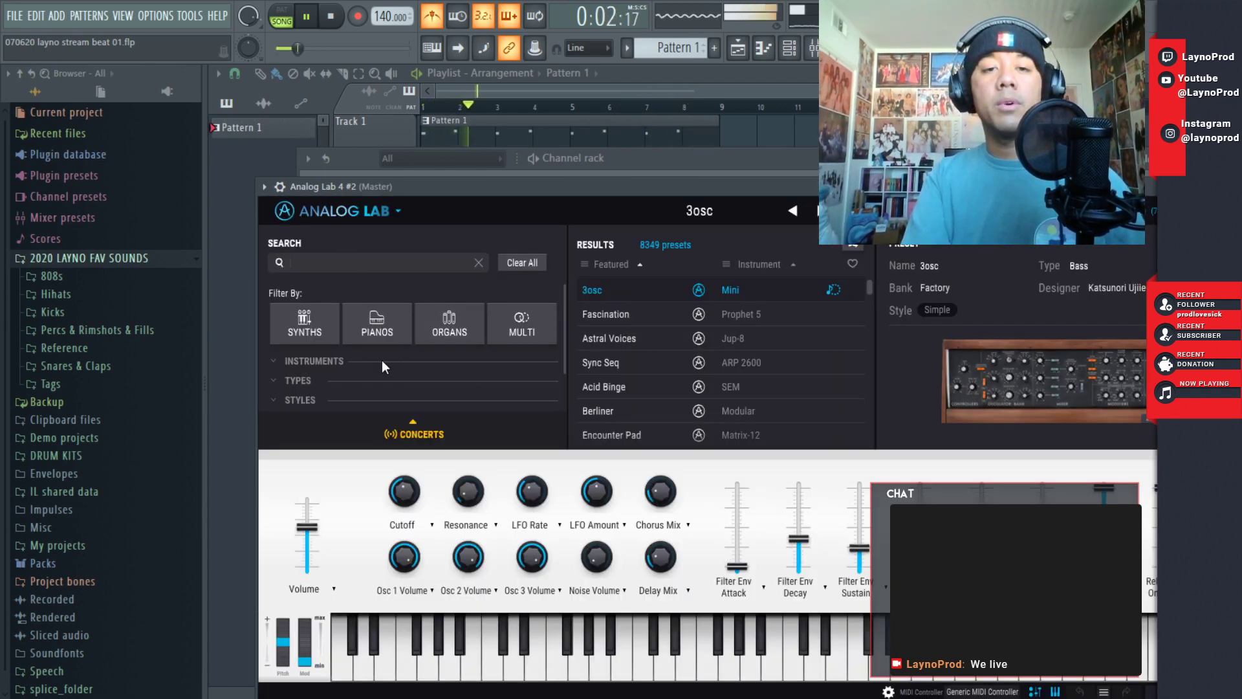
# - Filter the Analog Lab presets to the DX7 instrument and the Keys type
pyautogui.click(338, 360)
pyautogui.scroll(-3, 374, 370)
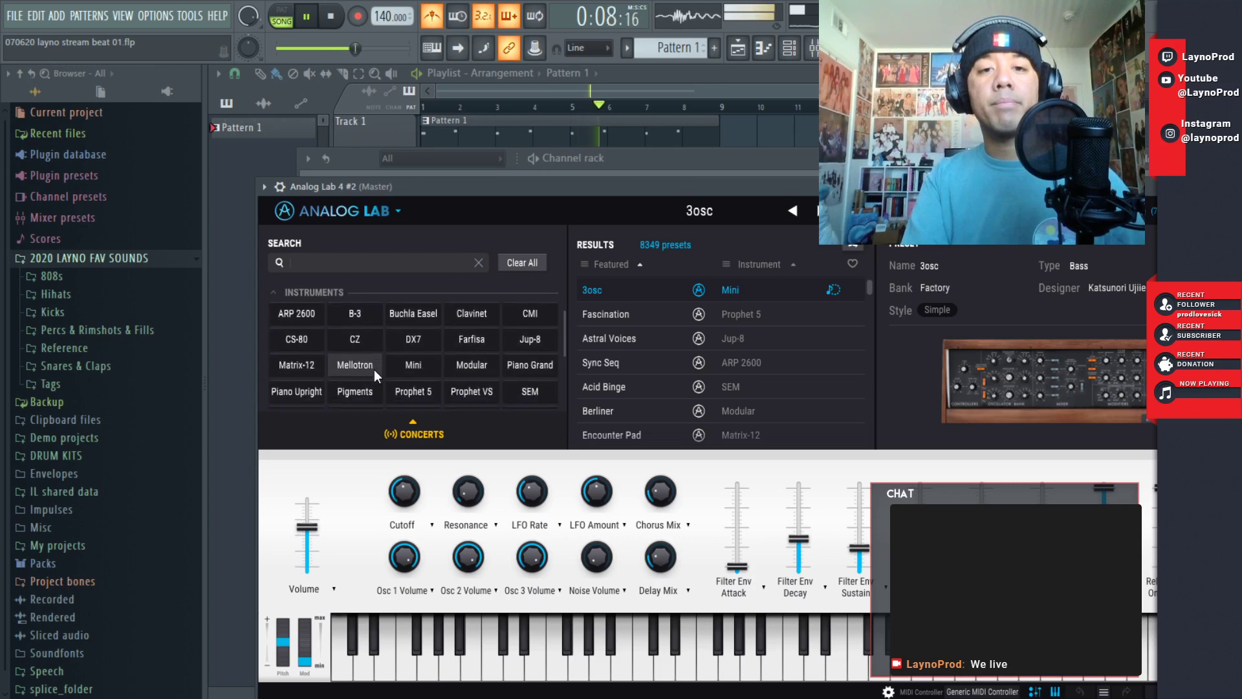
pyautogui.click(410, 303)
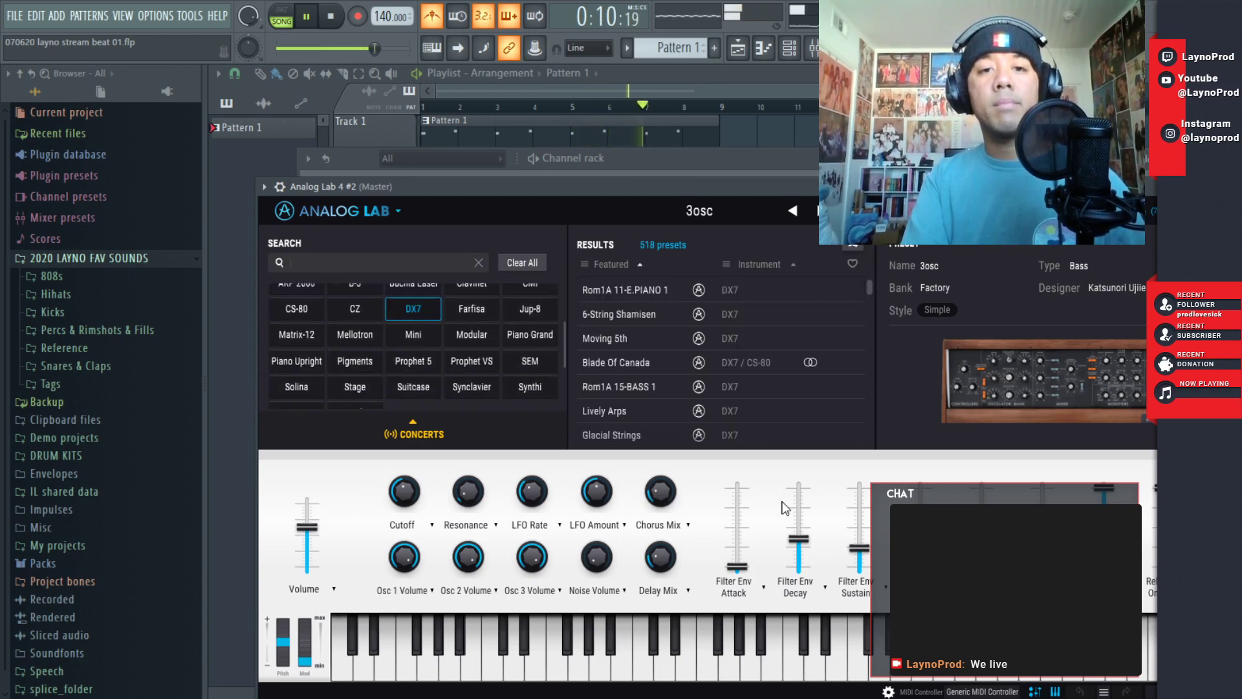
pyautogui.scroll(-3, 775, 411)
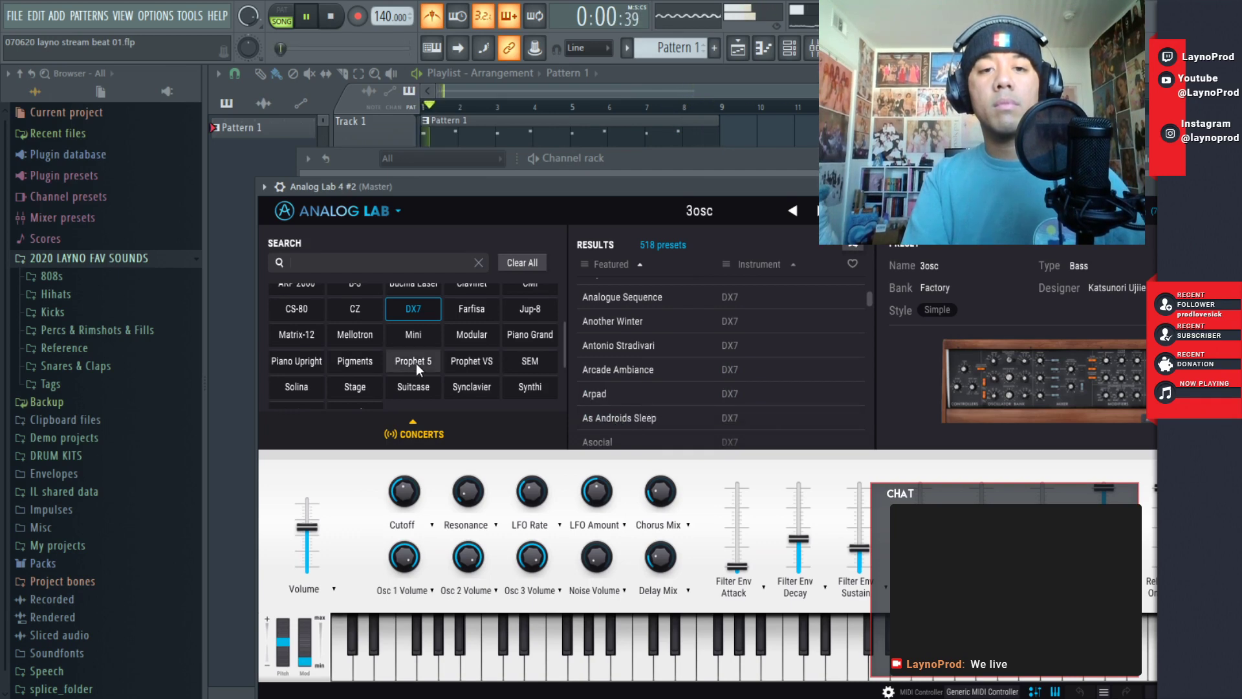
pyautogui.scroll(-3, 417, 363)
pyautogui.click(298, 333)
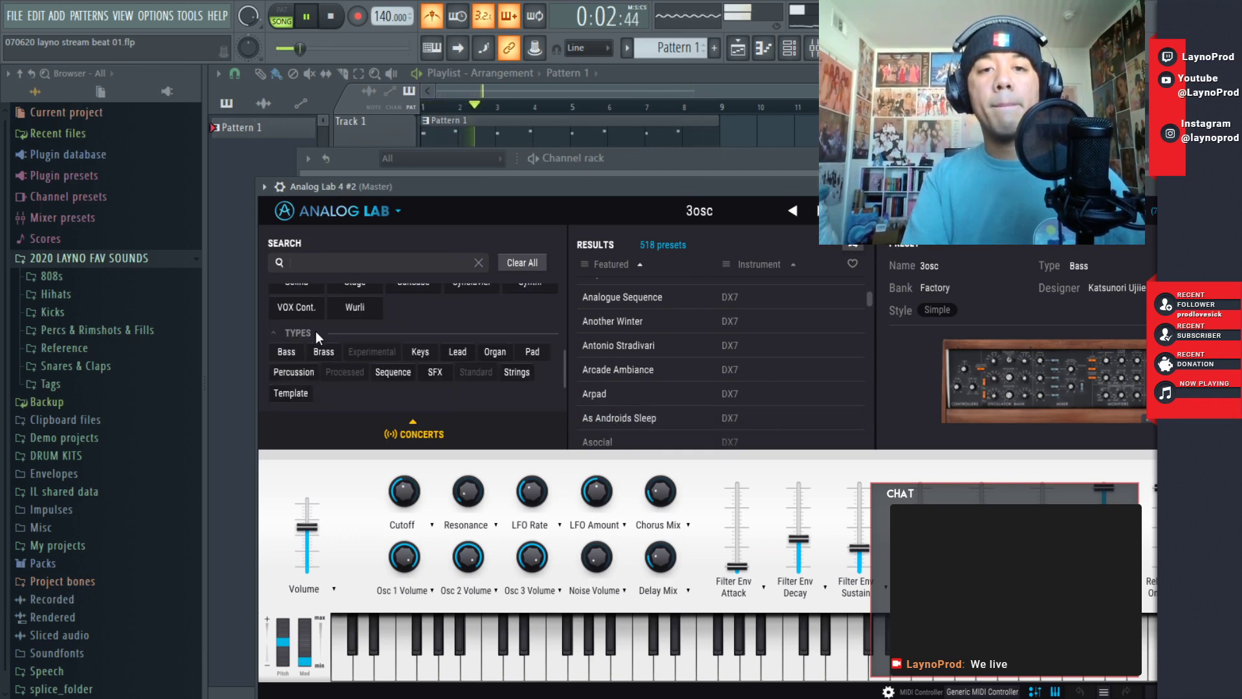
pyautogui.click(412, 351)
# - Load the Rom1B 07-CELESTE preset, try out notes over the playing song and stop playback
pyautogui.scroll(-5, 673, 390)
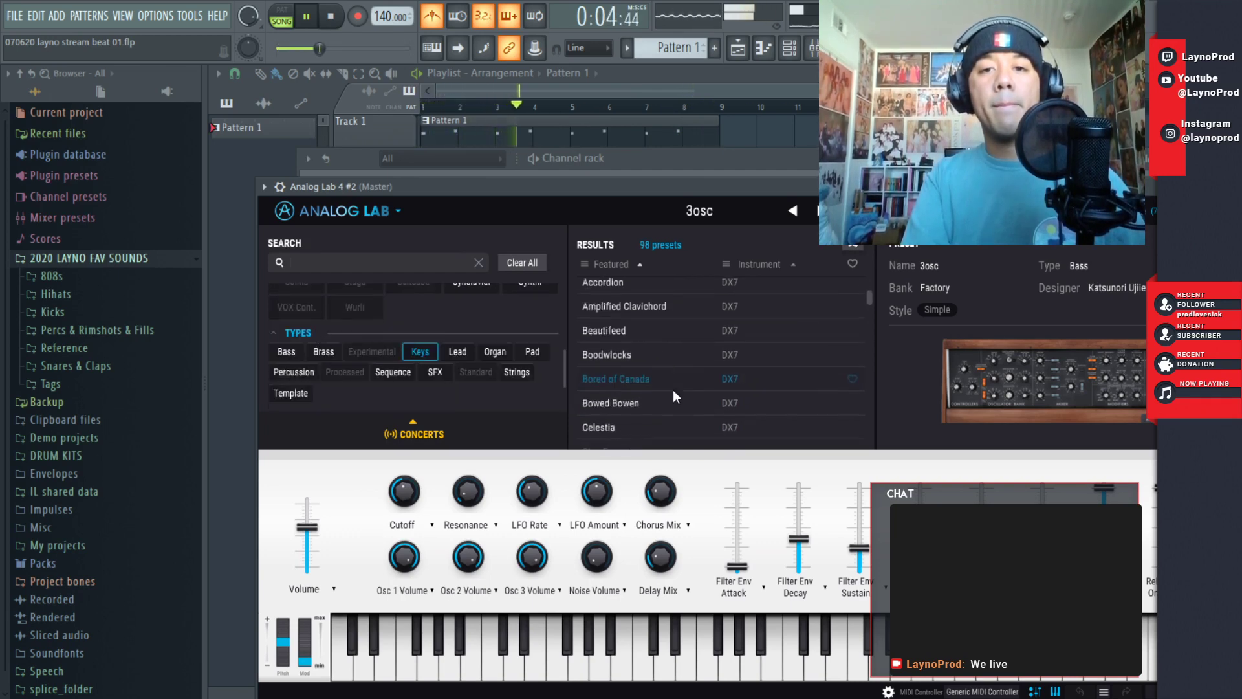
pyautogui.scroll(-10, 673, 390)
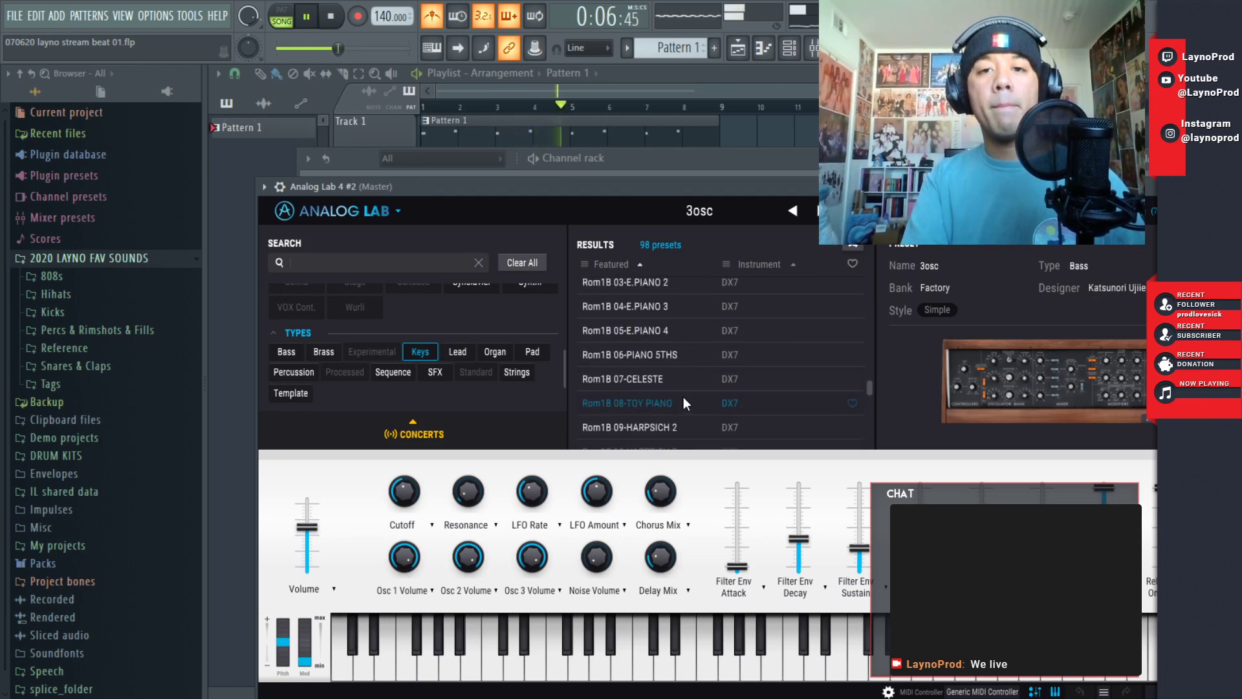
pyautogui.click(673, 384)
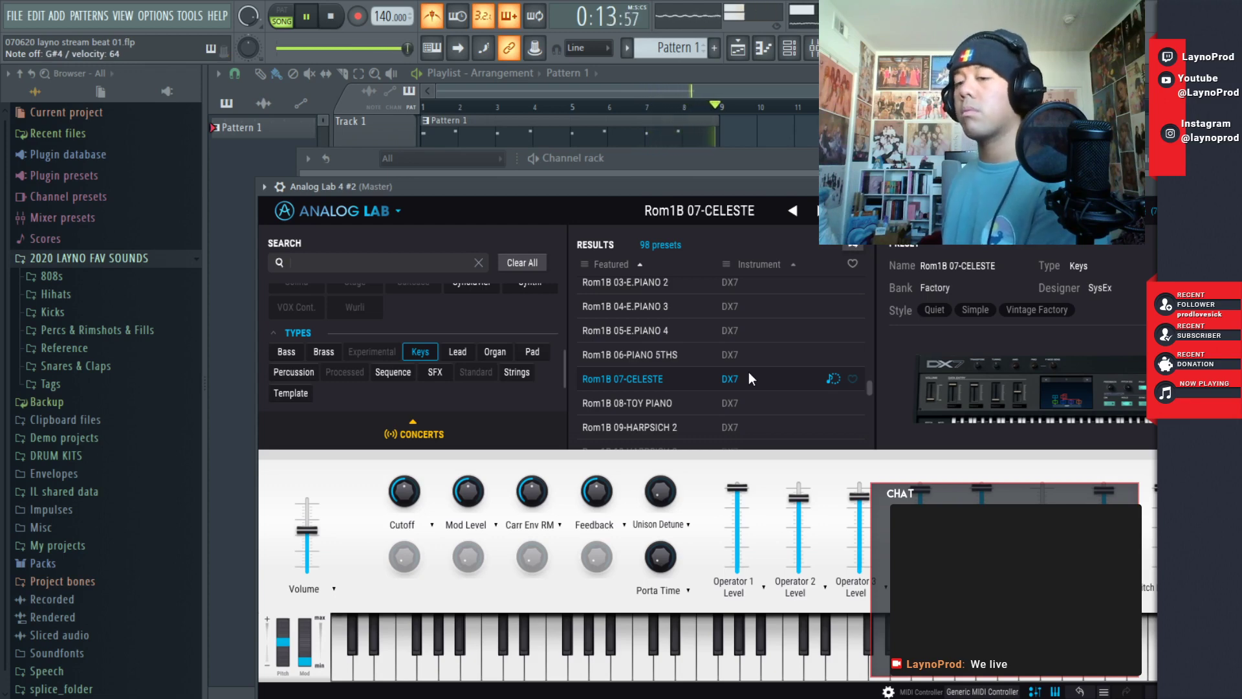
pyautogui.press('space')
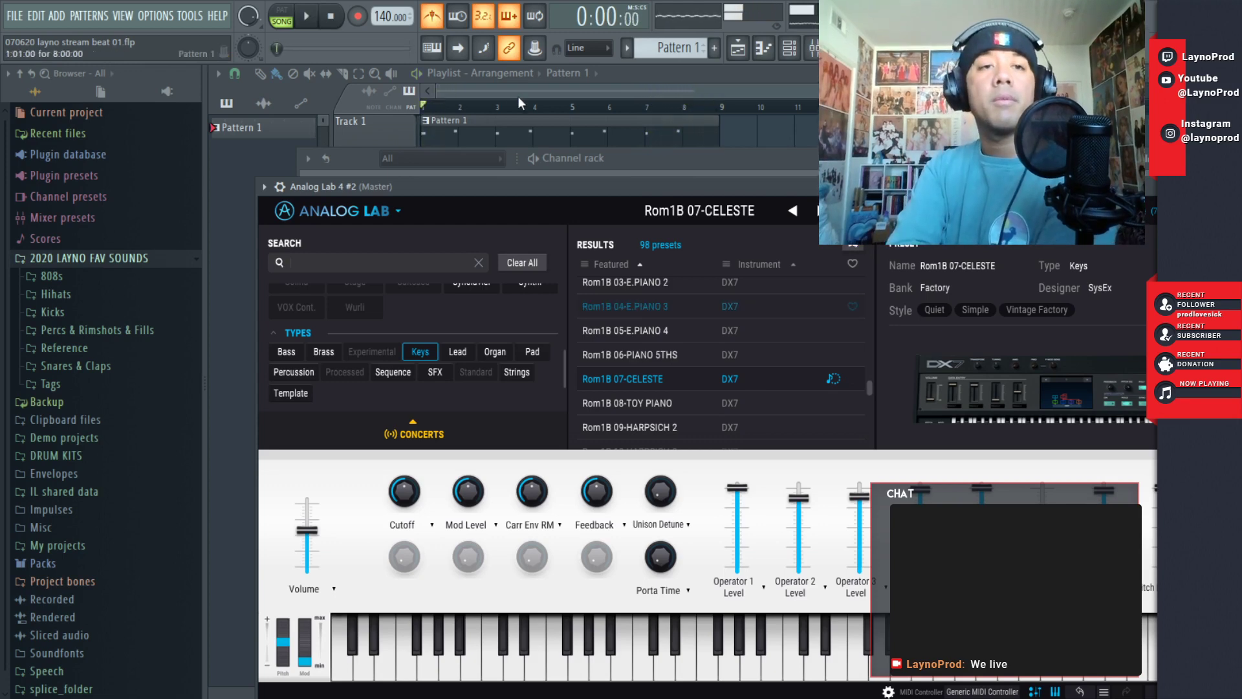
# - Set the FL Studio ASIO buffer length to 1024 in the audio settings and close the settings windows
pyautogui.click(155, 15)
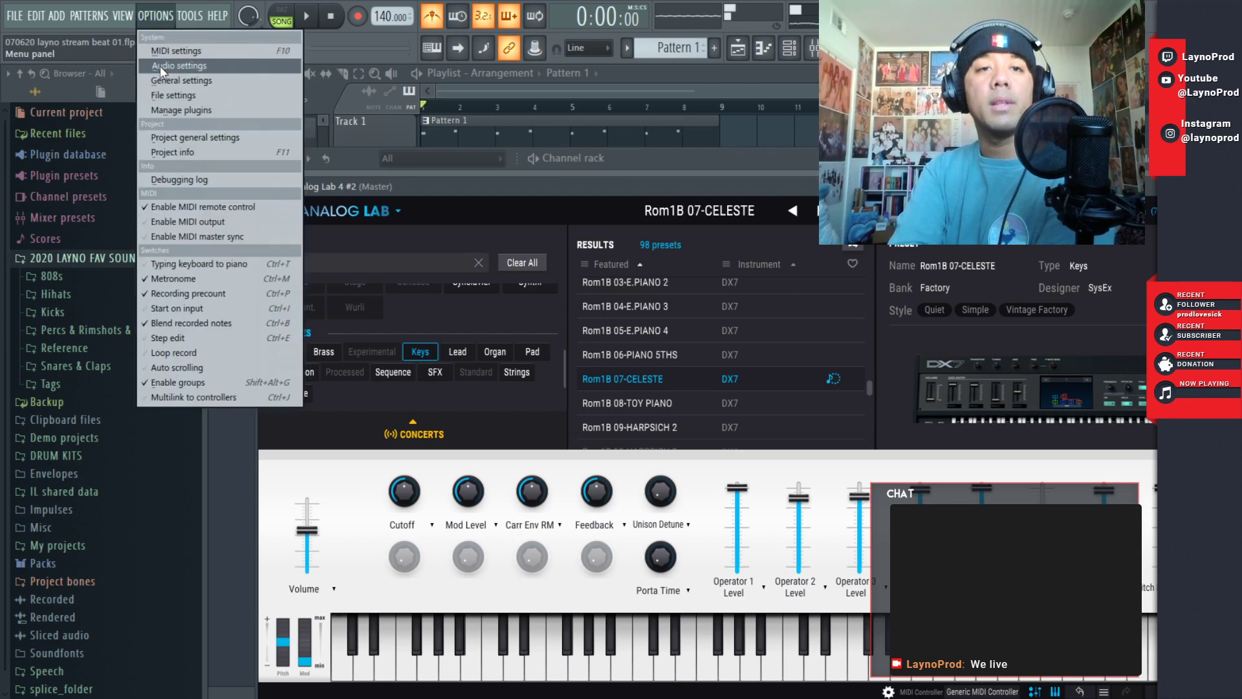
pyautogui.click(160, 66)
pyautogui.click(491, 234)
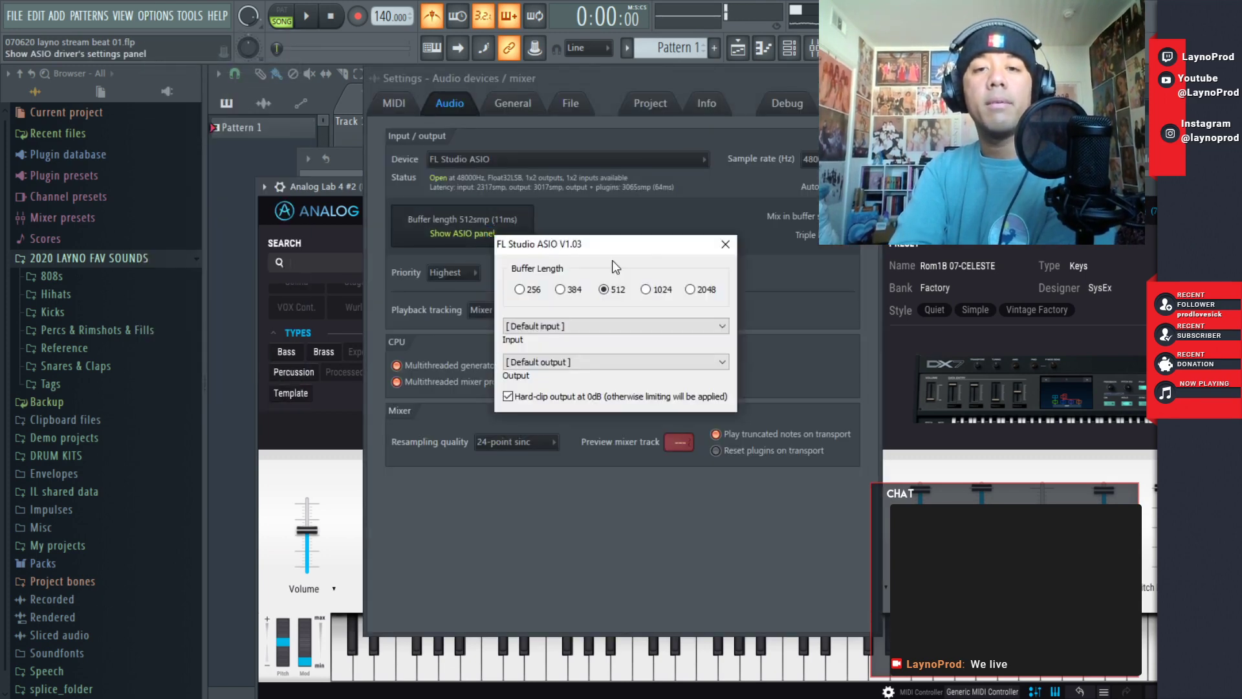
pyautogui.click(646, 290)
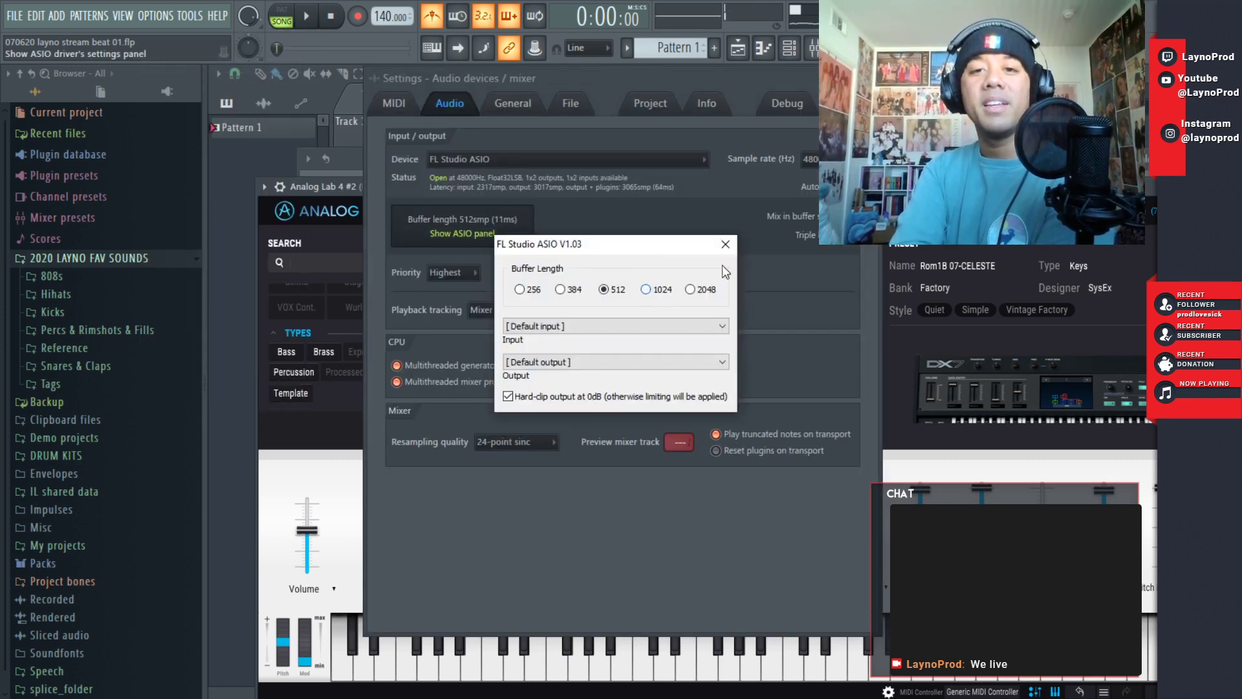
pyautogui.click(725, 248)
pyautogui.click(871, 78)
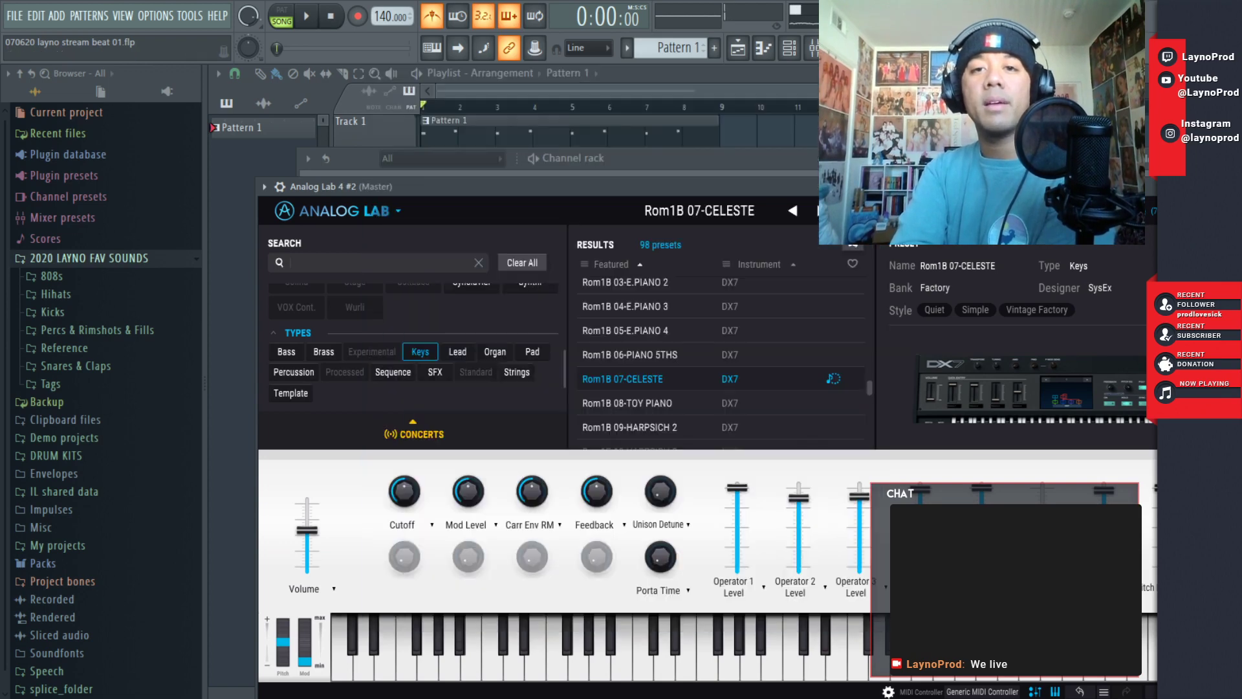
# - Record the celeste part into Pattern 1 and route Analog Lab 4 to mixer track 1 and Analog Lab 4 #2 to track 2
pyautogui.click(619, 93)
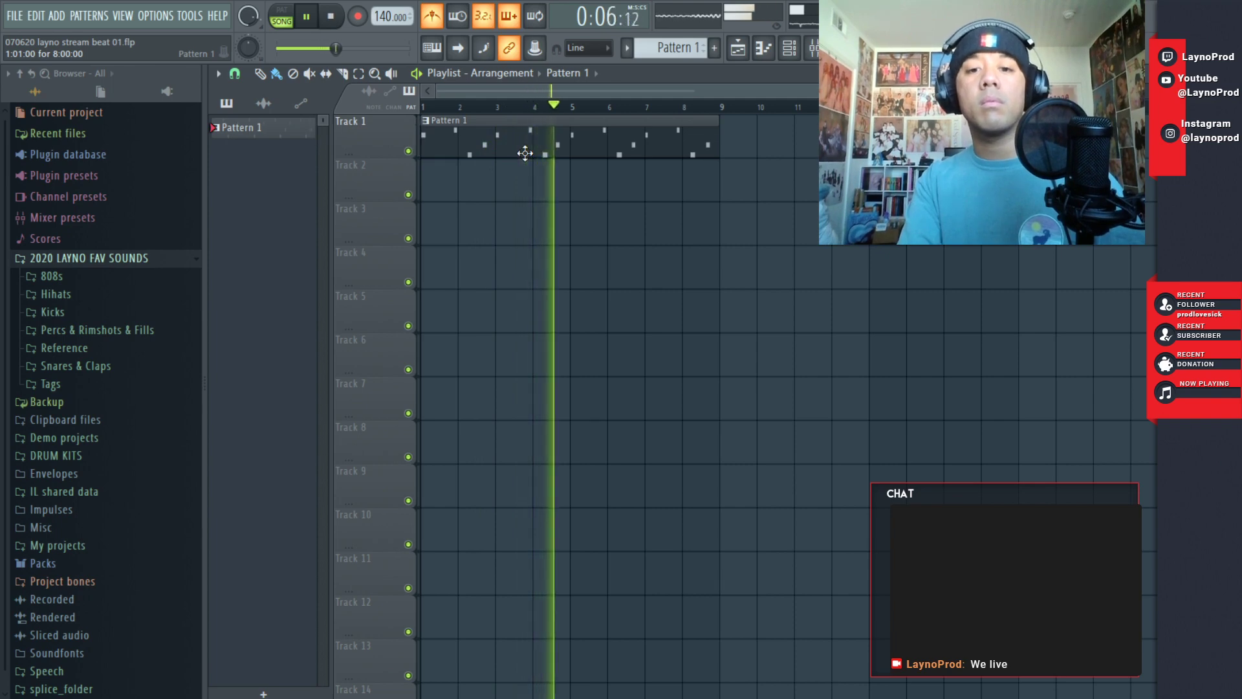
pyautogui.press('F6')
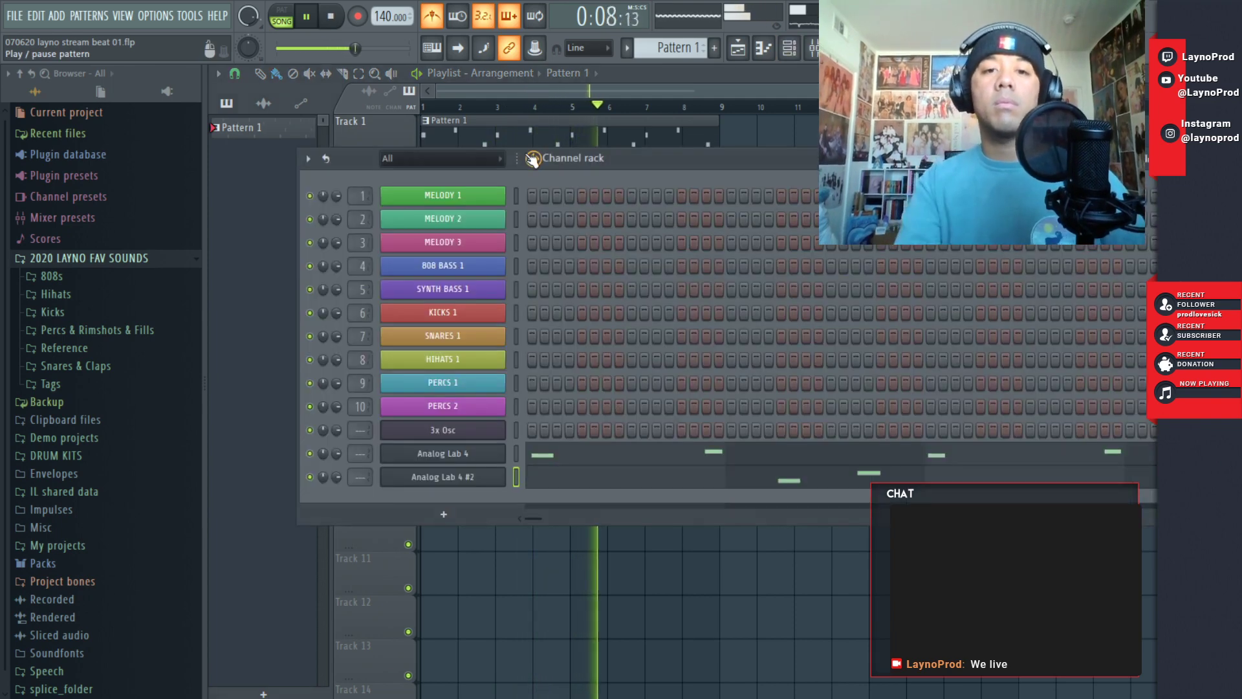
pyautogui.moveTo(361, 455); pyautogui.dragTo(360, 468)
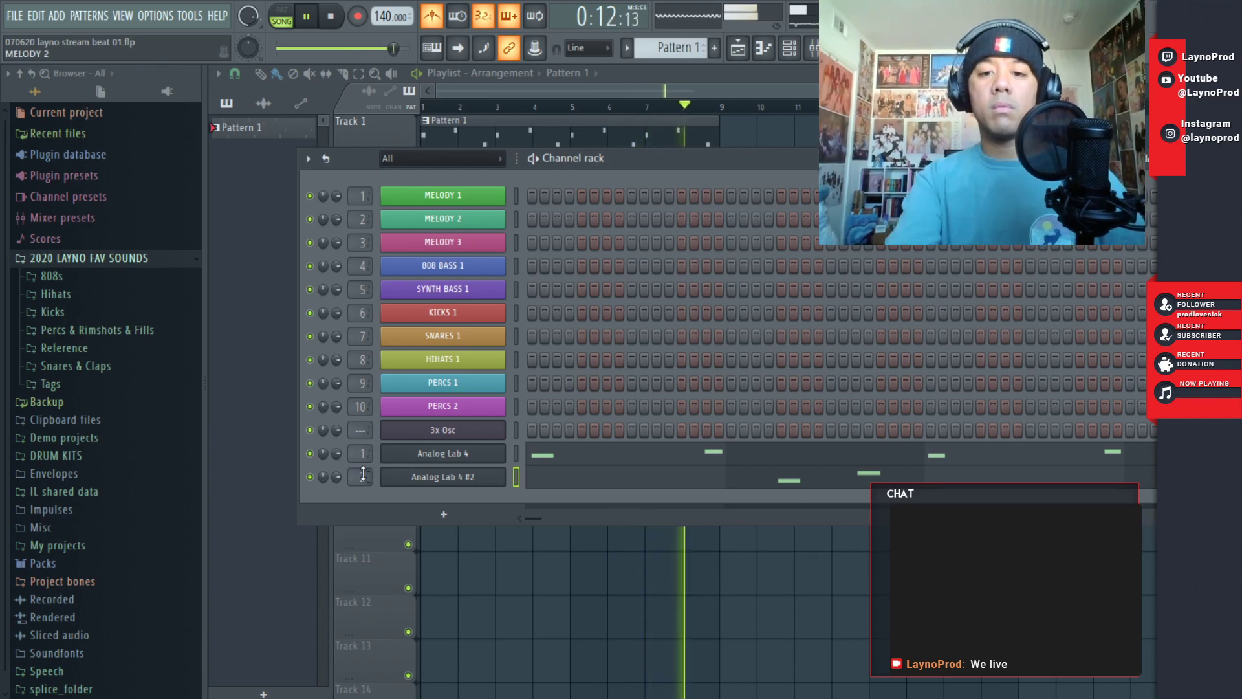
# - Load the bx_rooMS reverb in the first effect slot of the MELODY 2 mixer track and lower the slot's mix level
pyautogui.press('F9')
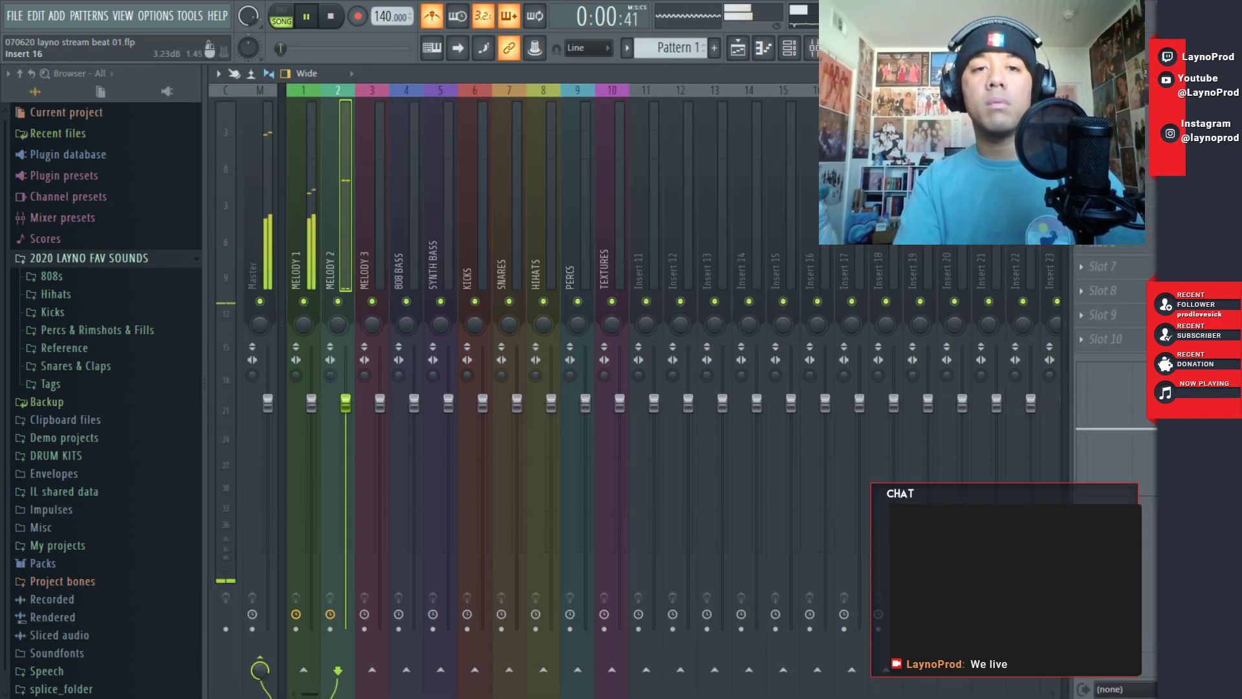
pyautogui.click(1082, 122)
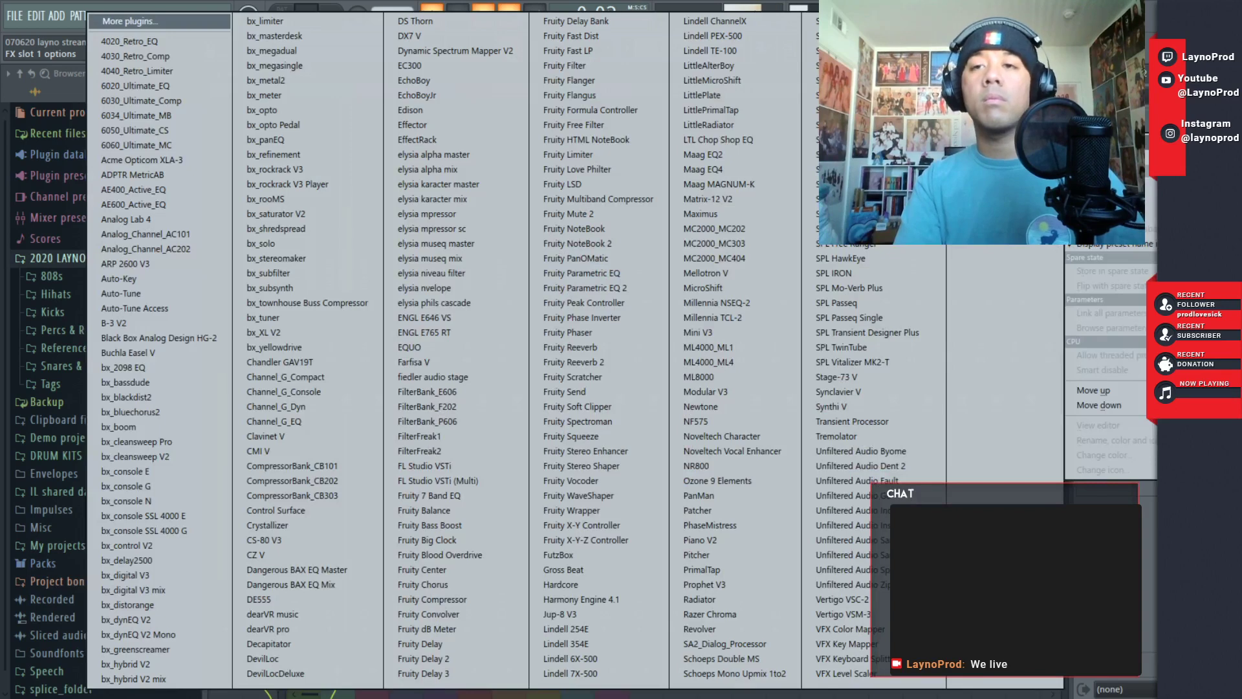
pyautogui.click(295, 201)
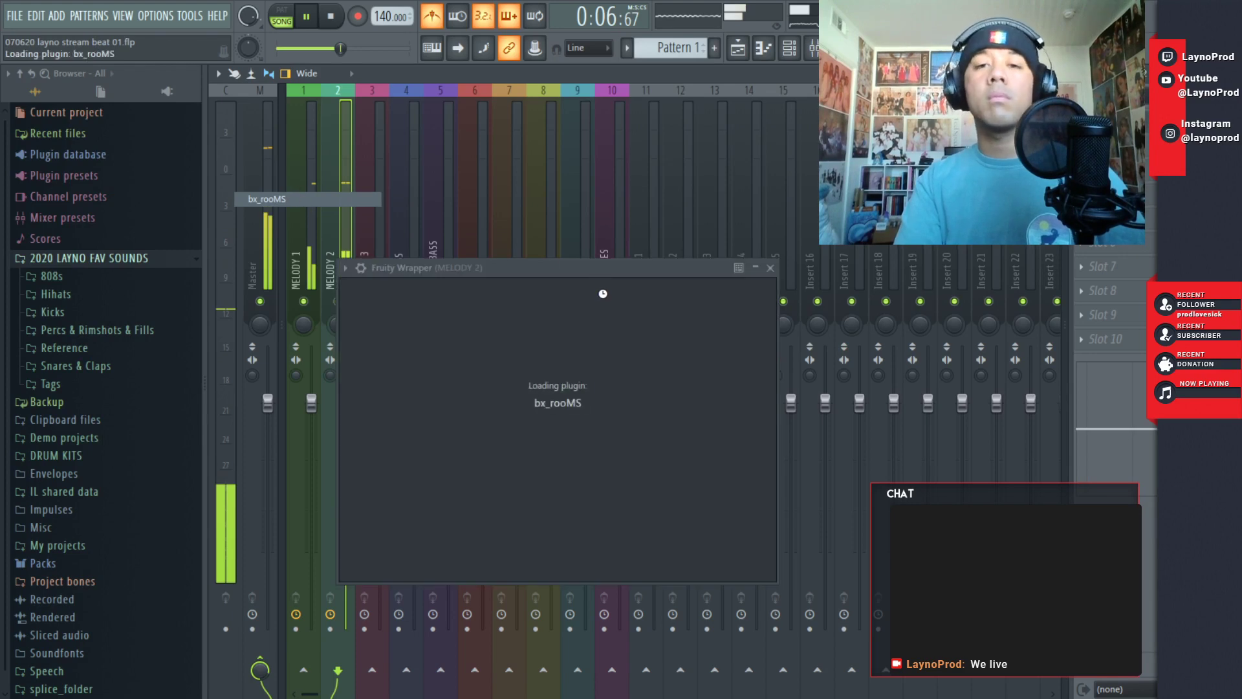
pyautogui.moveTo(1217, 121); pyautogui.dragTo(1216, 188)
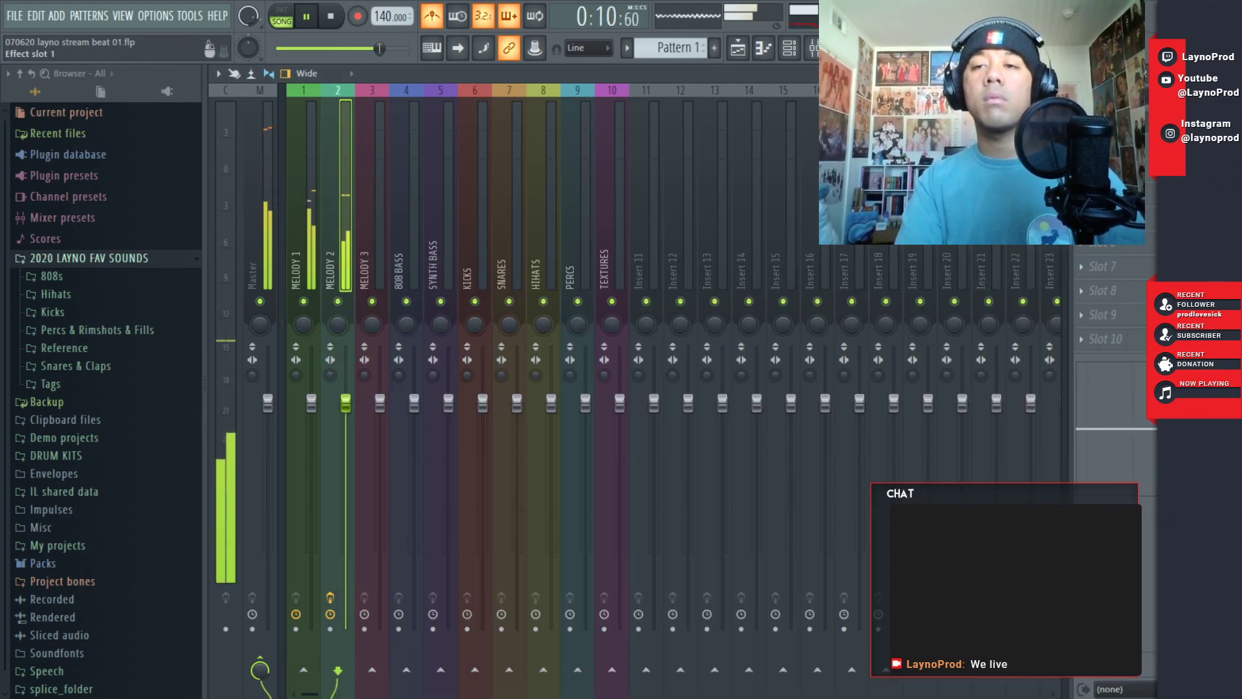
# - Apply the Vocal plate dark preset to bx_rooMS on MELODY 2, close the plugin and readjust its slot mix level
pyautogui.click(1113, 122)
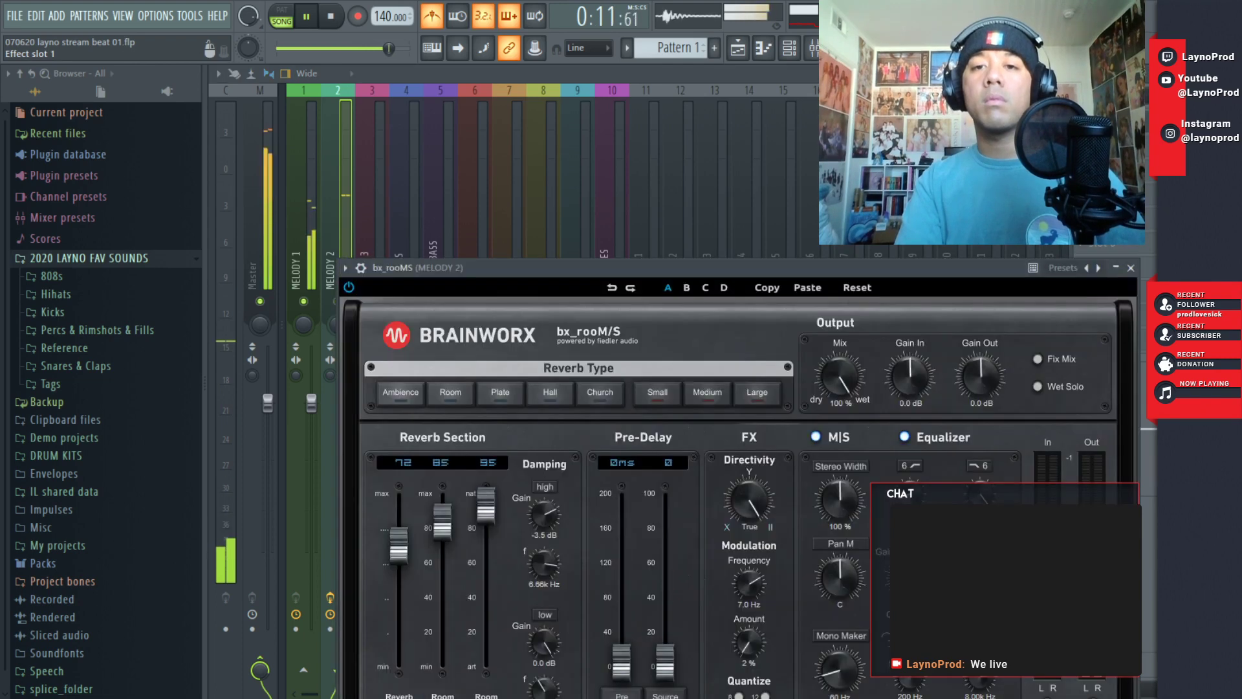
pyautogui.click(1064, 270)
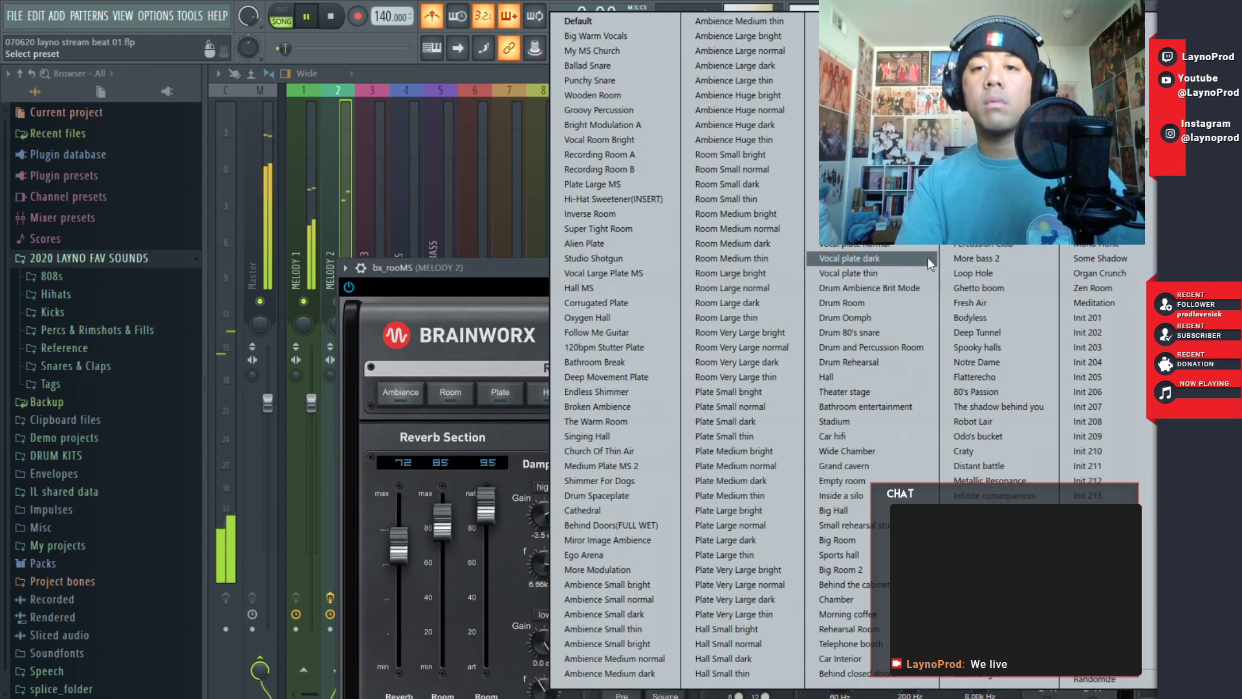
pyautogui.click(903, 257)
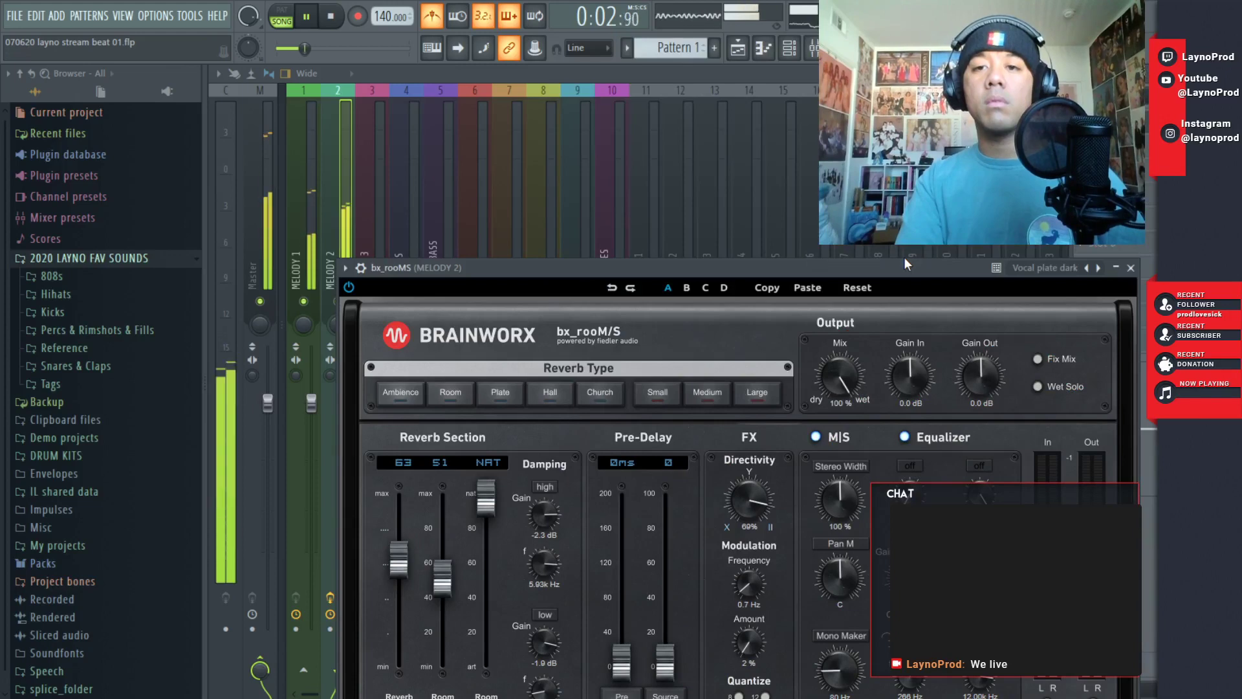
pyautogui.click(1131, 267)
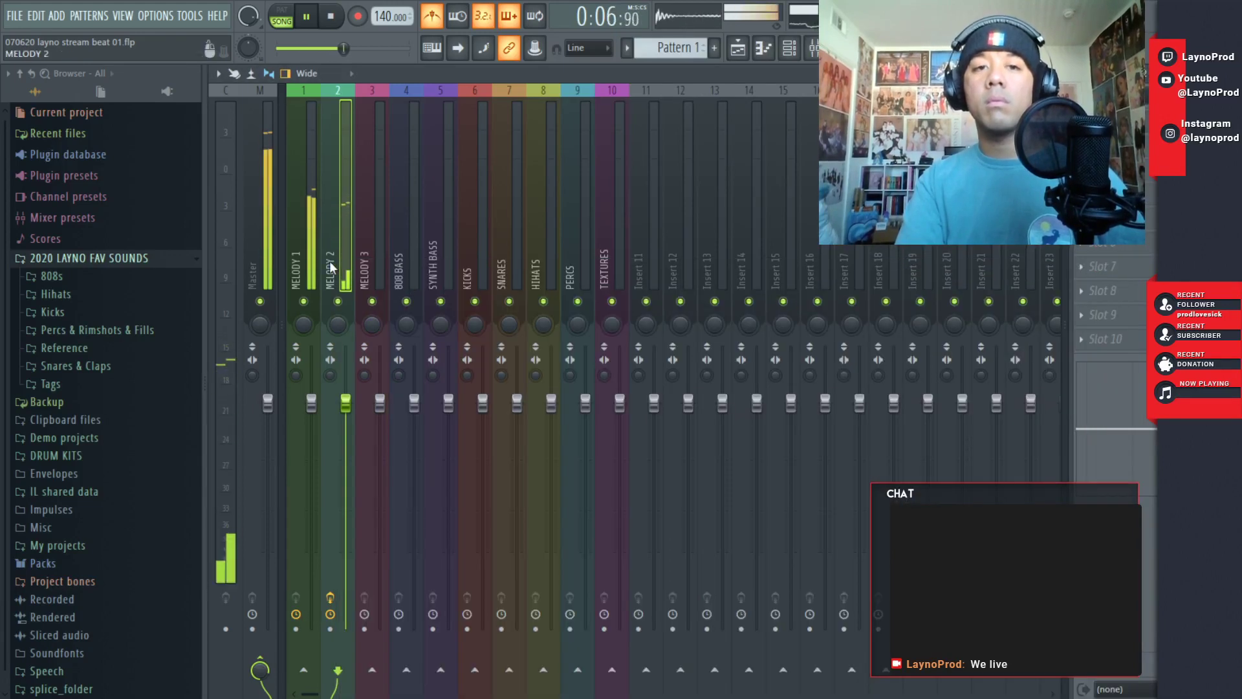
pyautogui.moveTo(1209, 121); pyautogui.dragTo(1209, 156)
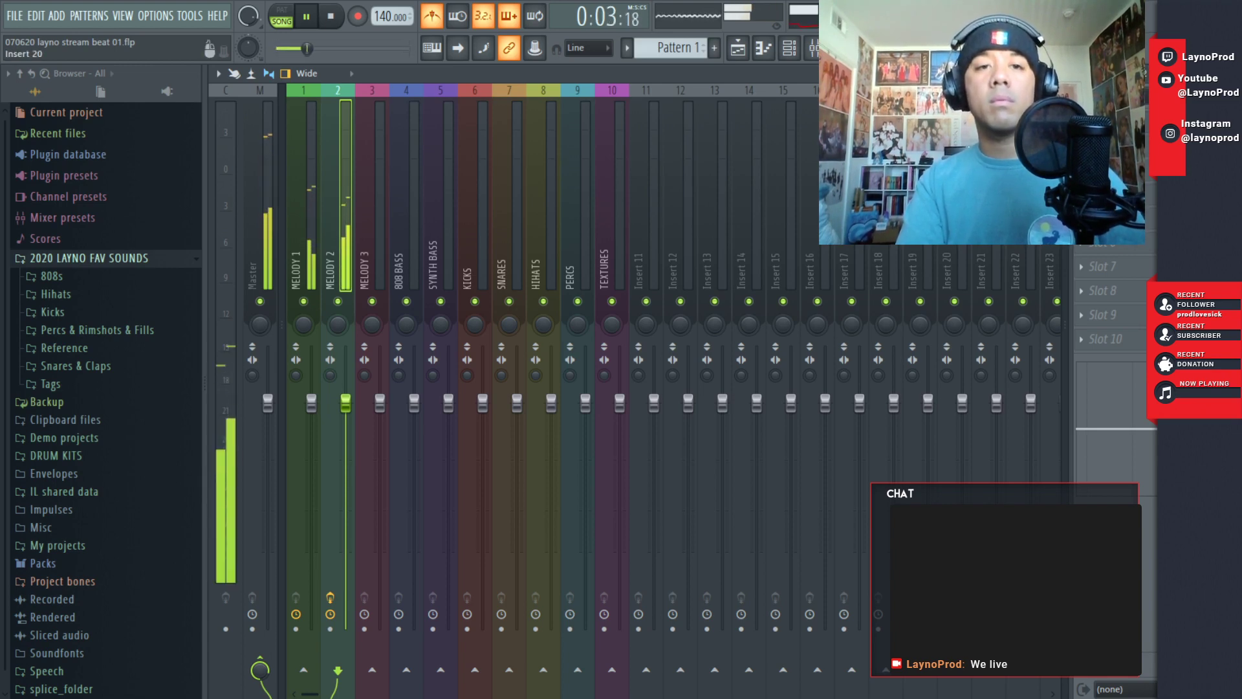
# - Load WaveShell3-VST3 10.0 in the first effect slot of the MELODY 1 mixer track and choose MetaFlanger Stereo
pyautogui.click(308, 262)
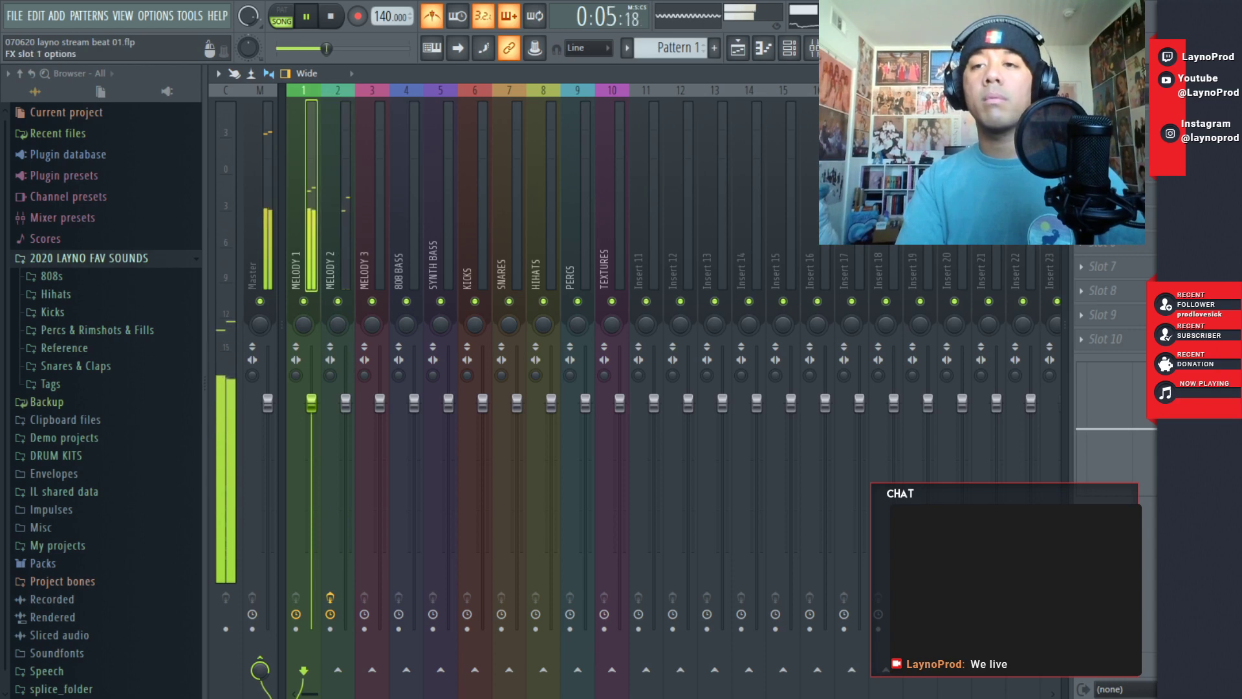
pyautogui.click(1106, 122)
pyautogui.click(996, 84)
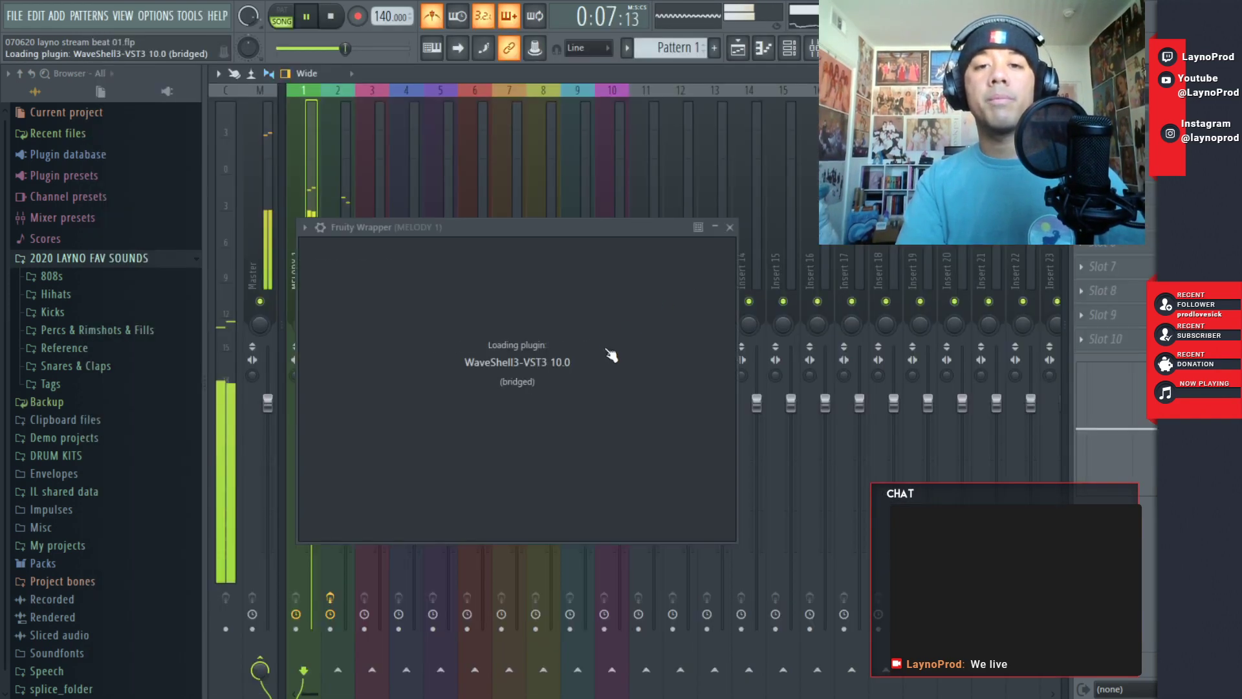
pyautogui.click(602, 321)
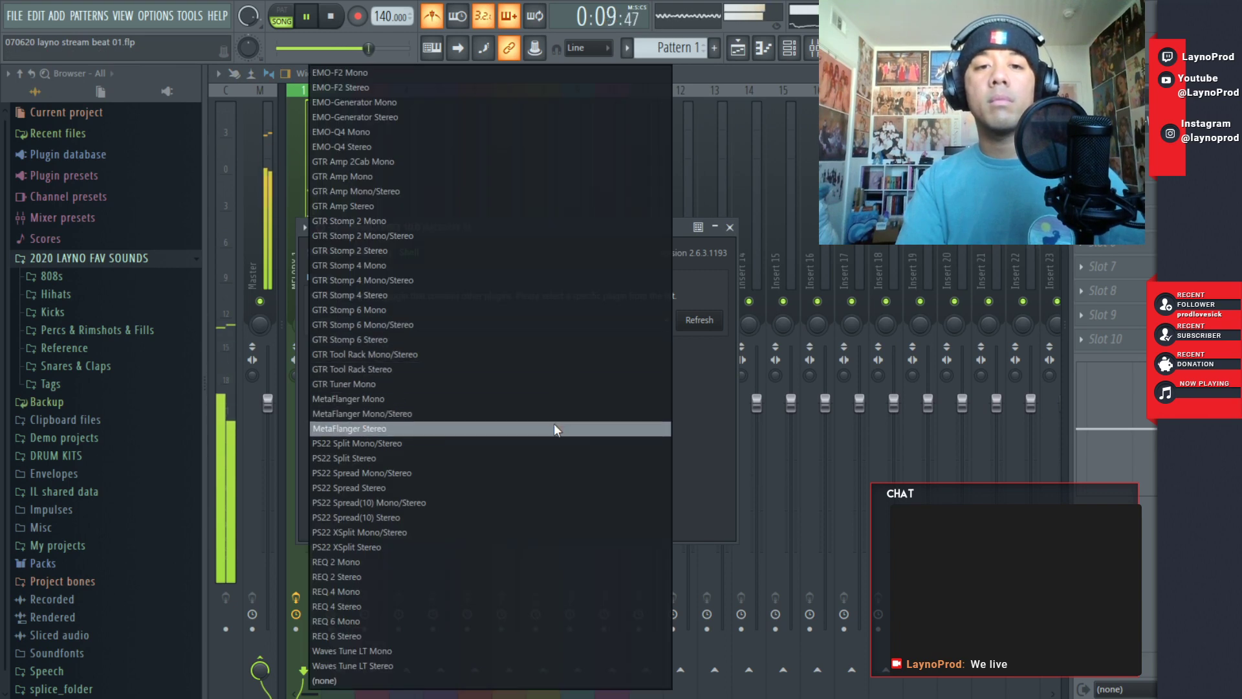
pyautogui.click(554, 429)
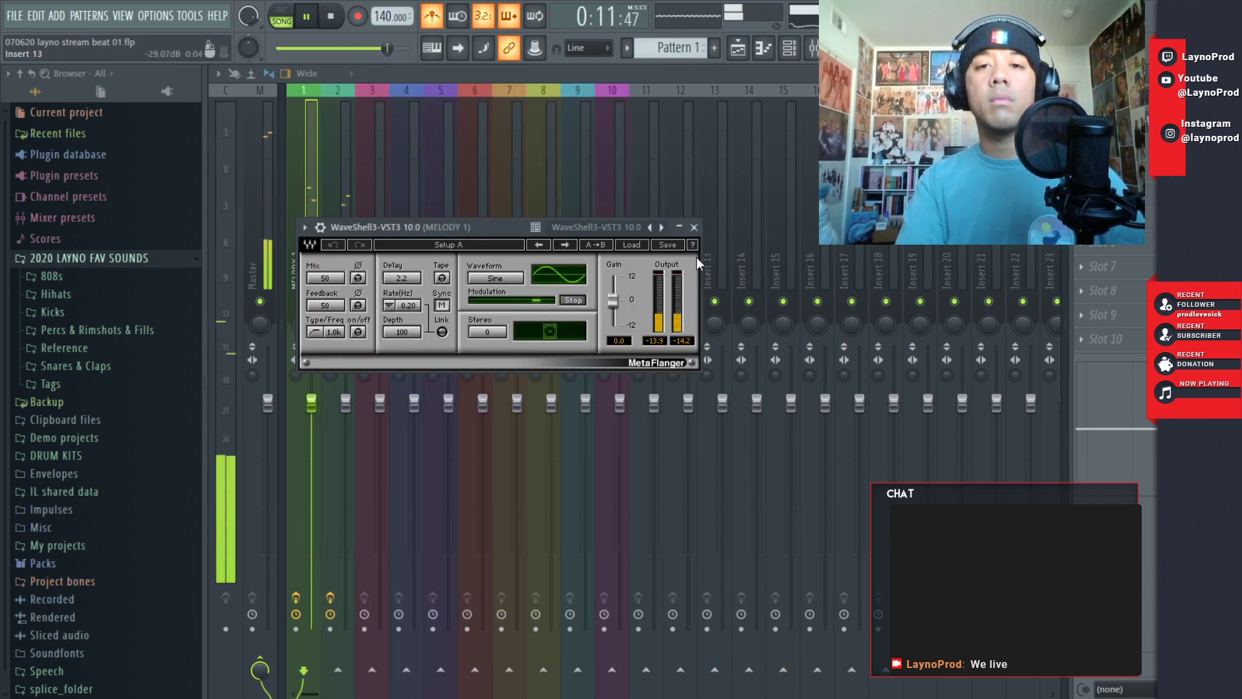
# - Step through the MetaFlanger presets on MELODY 1, settle on Fast Rotor and close the plugin
pyautogui.click(565, 244)
pyautogui.click(565, 243)
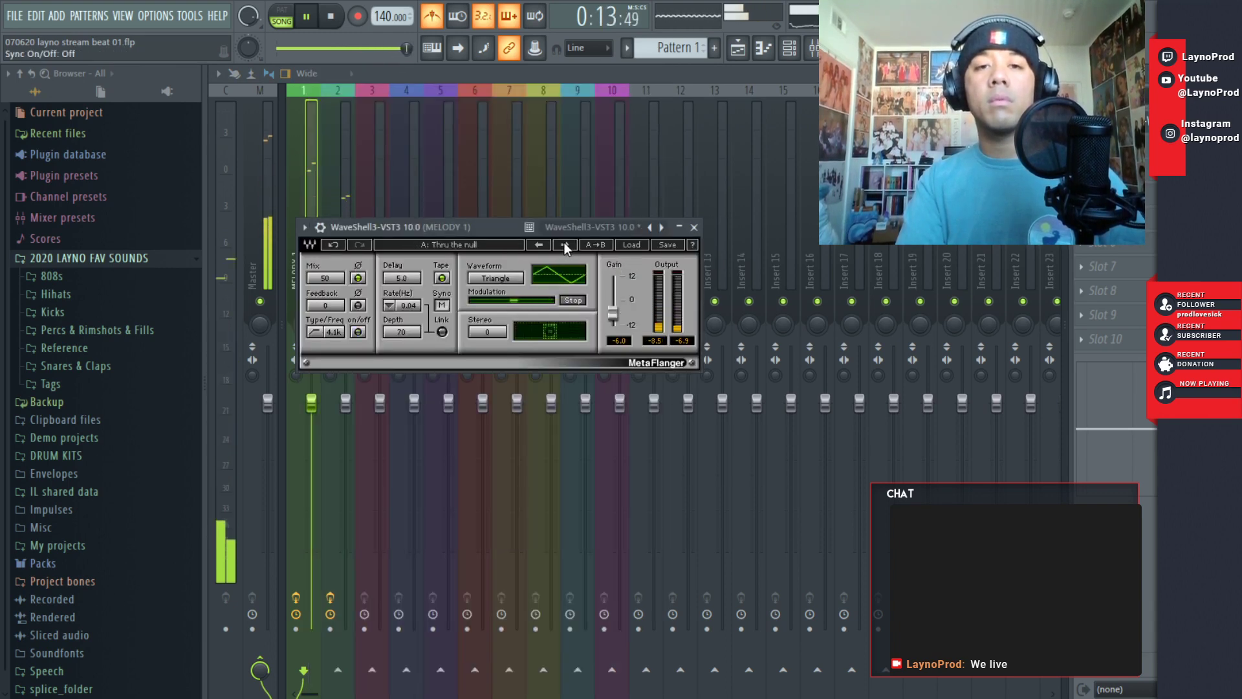
pyautogui.click(564, 243)
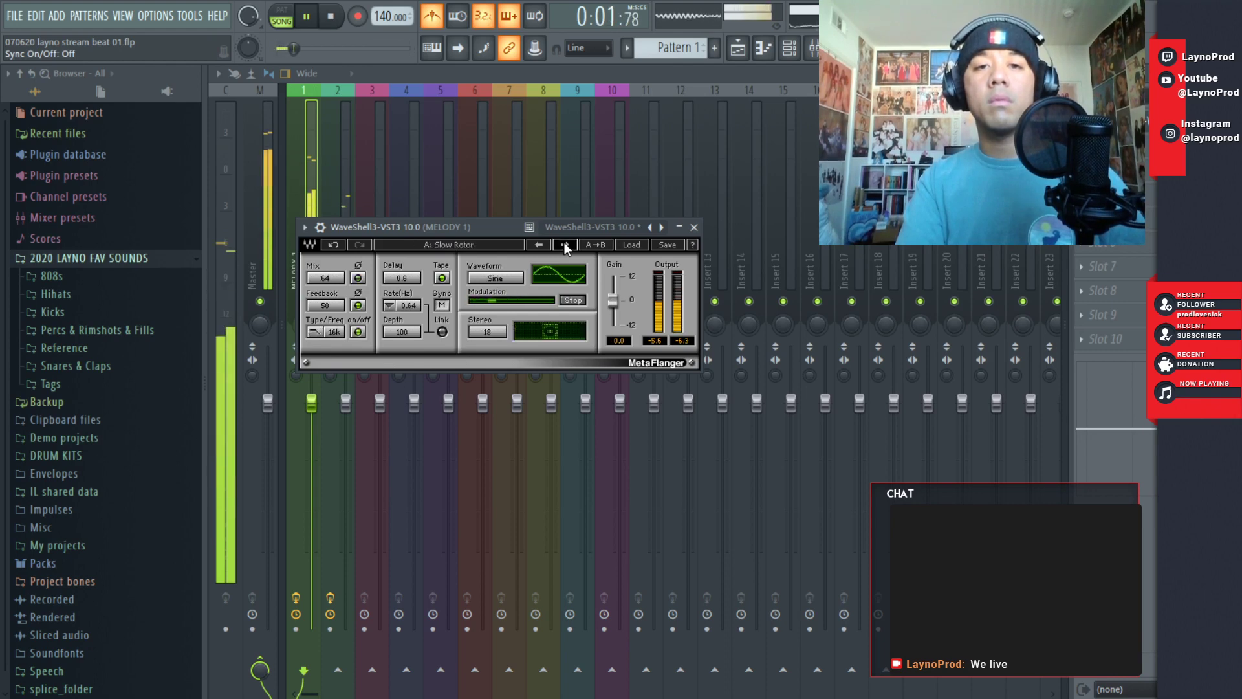
pyautogui.click(564, 244)
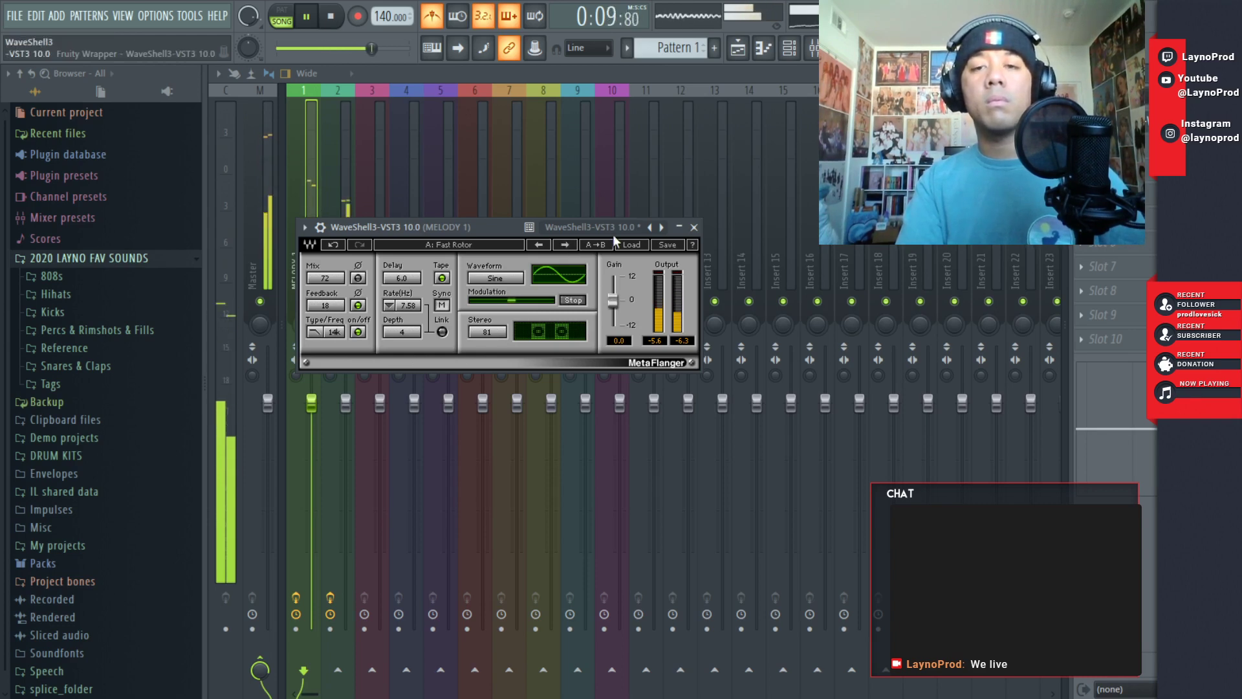
pyautogui.click(695, 229)
# - Load FutzBox in the second effect slot of the MELODY 2 mixer track
pyautogui.click(344, 277)
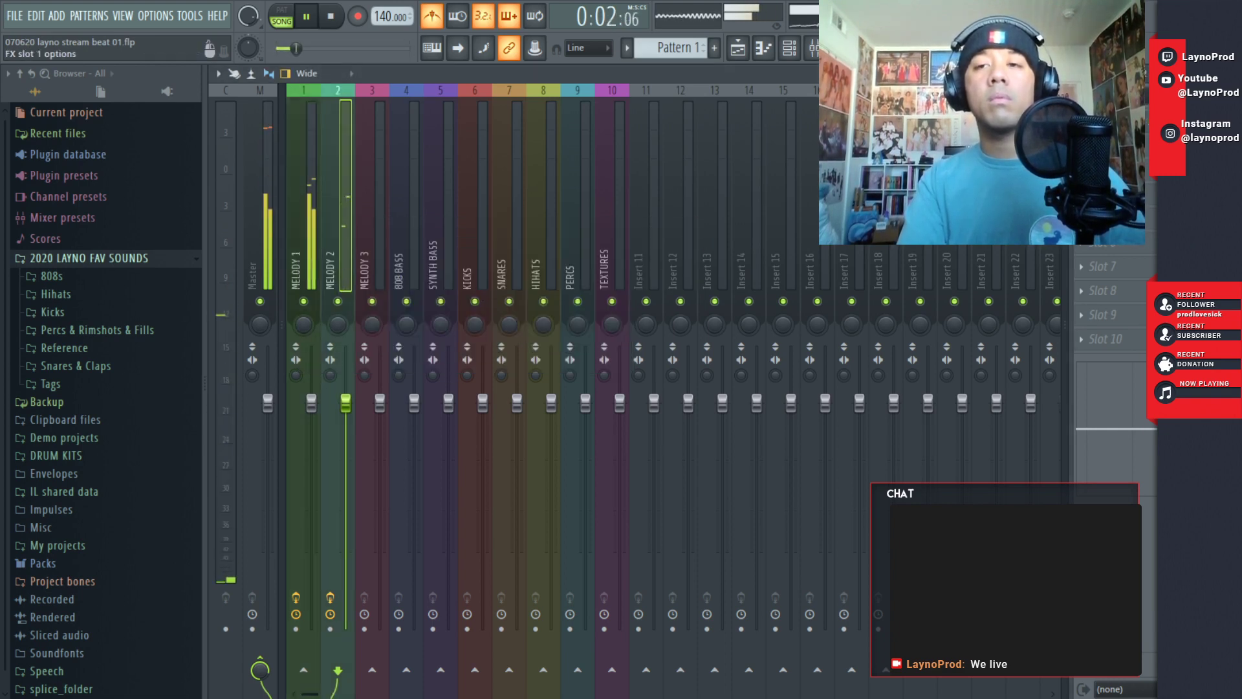
pyautogui.click(1082, 145)
pyautogui.moveTo(1099, 163)
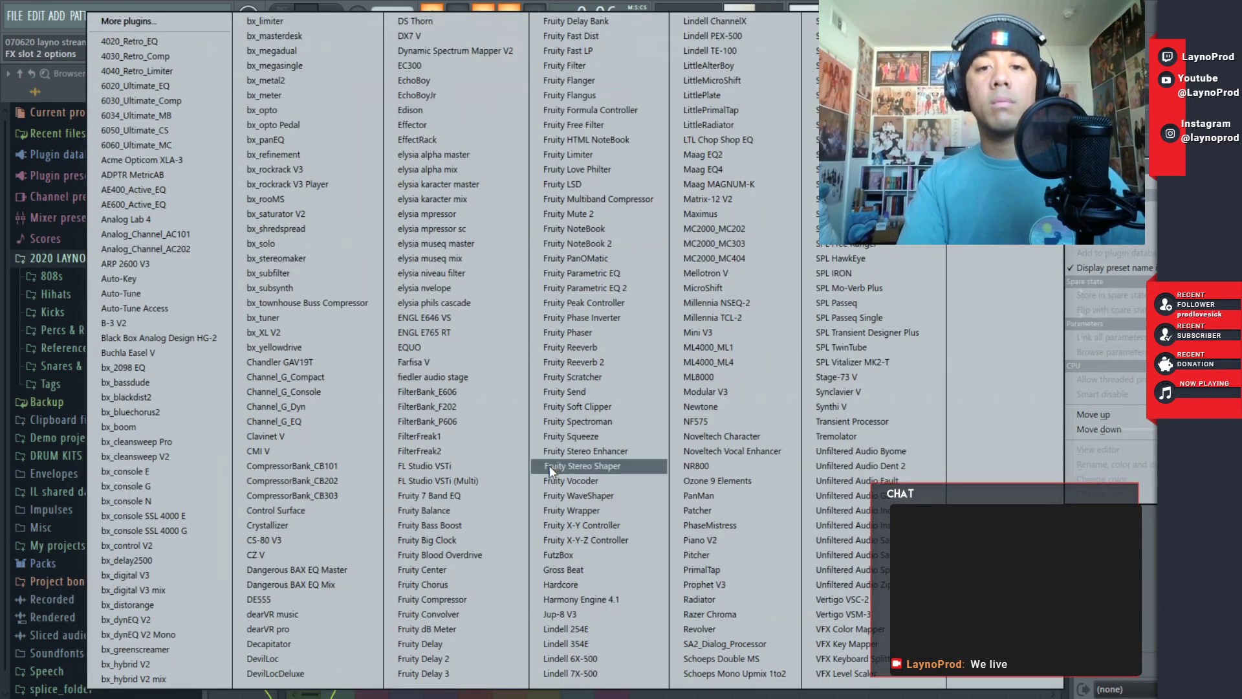
pyautogui.click(566, 554)
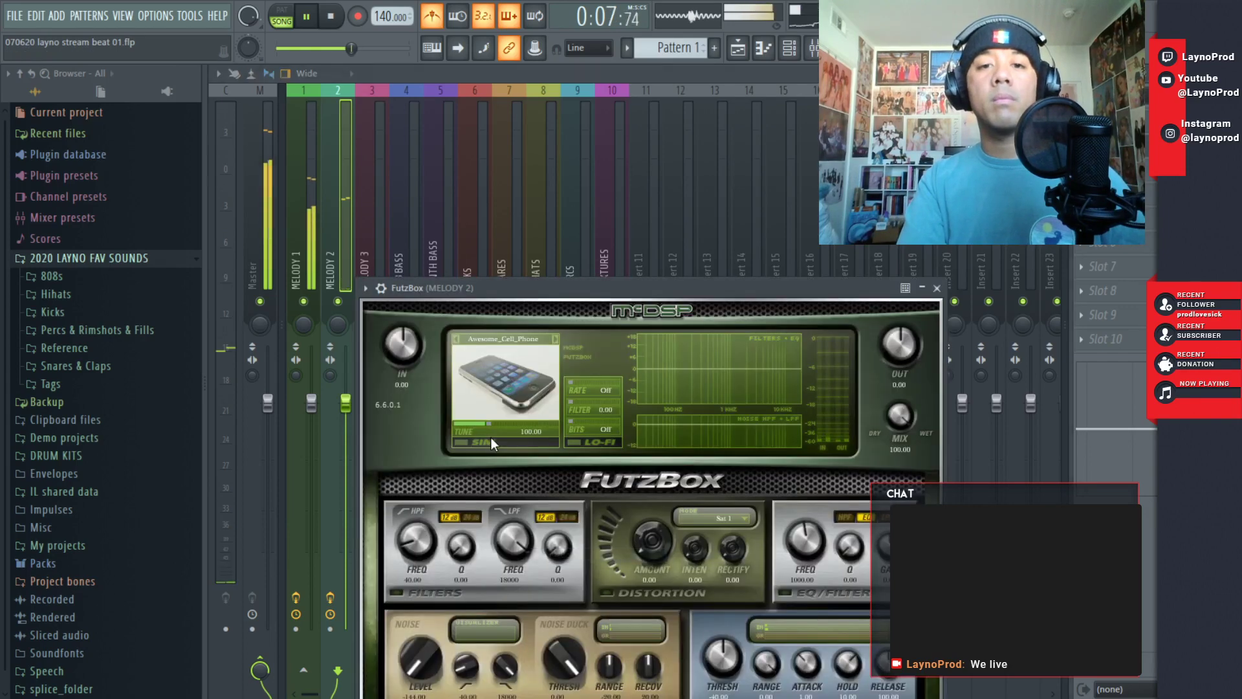
# - Set the FutzBox SIM type on MELODY 2 to AM_BoomBox, close the plugin and select the MELODY 1 track
pyautogui.click(556, 339)
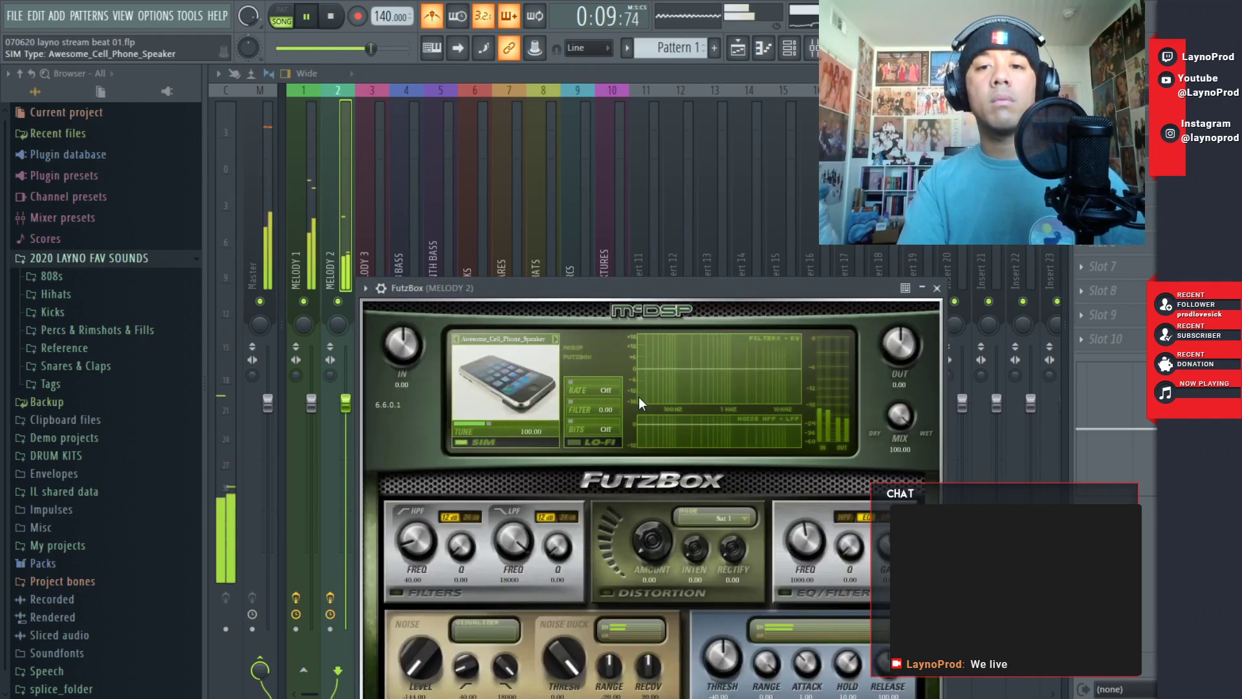
pyautogui.click(534, 339)
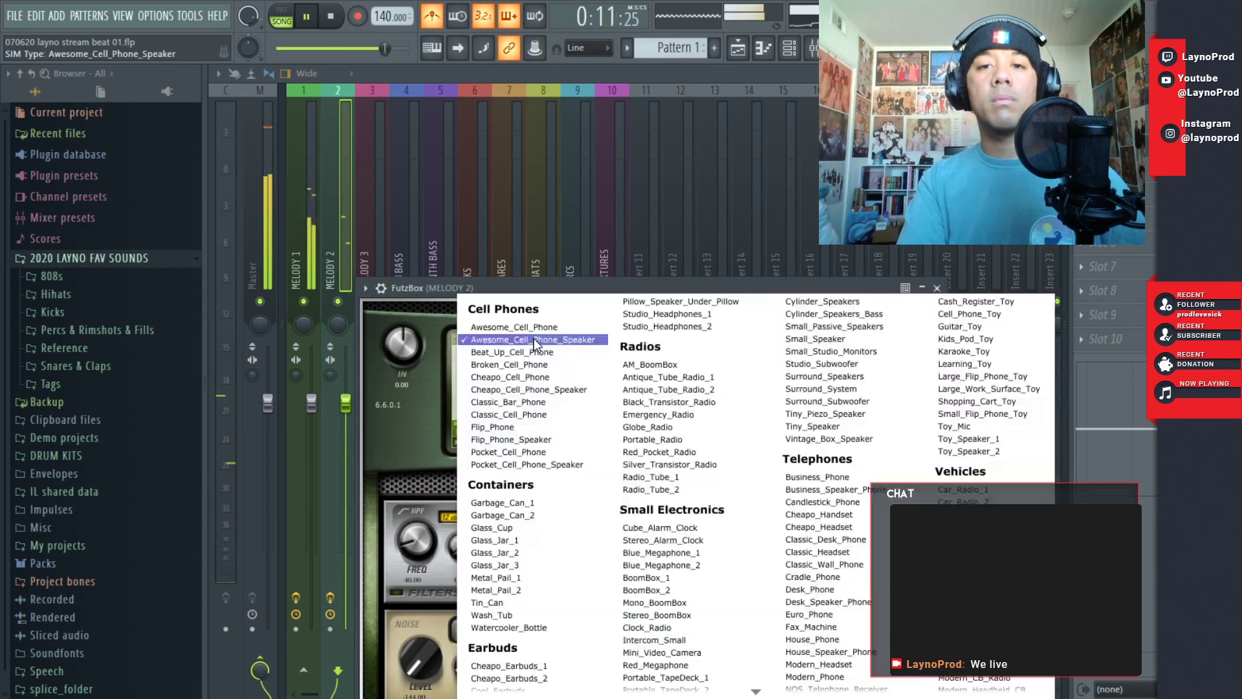
pyautogui.click(662, 366)
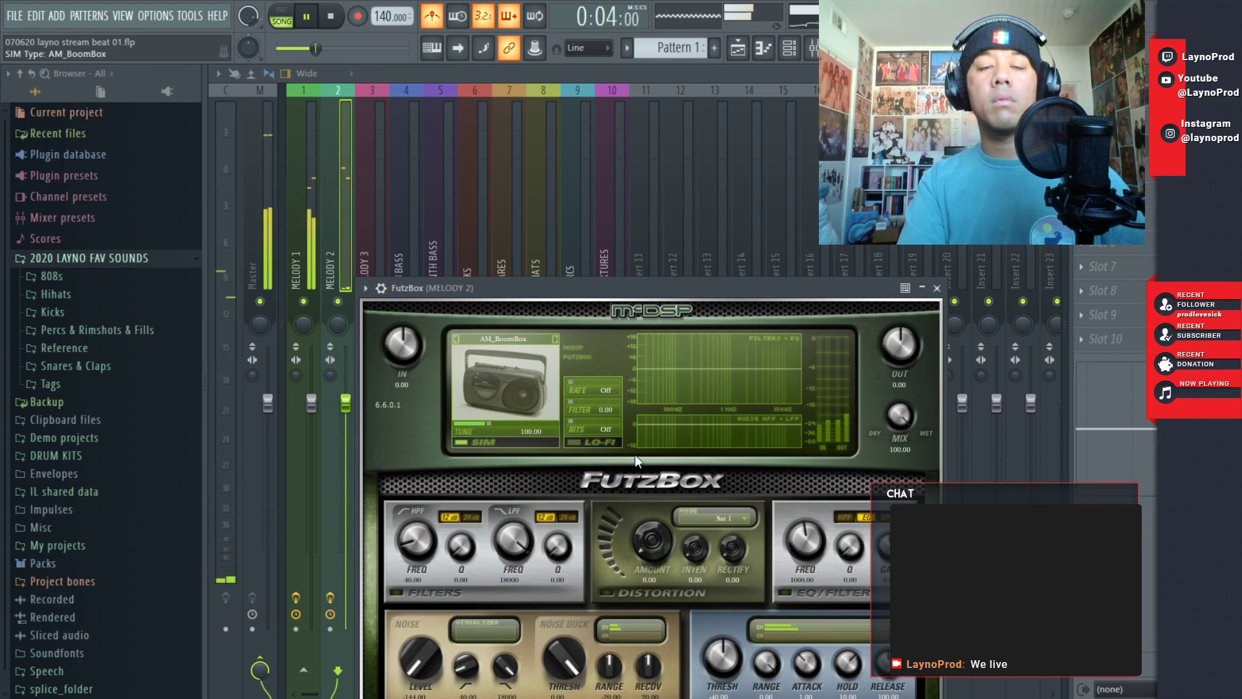
pyautogui.click(303, 259)
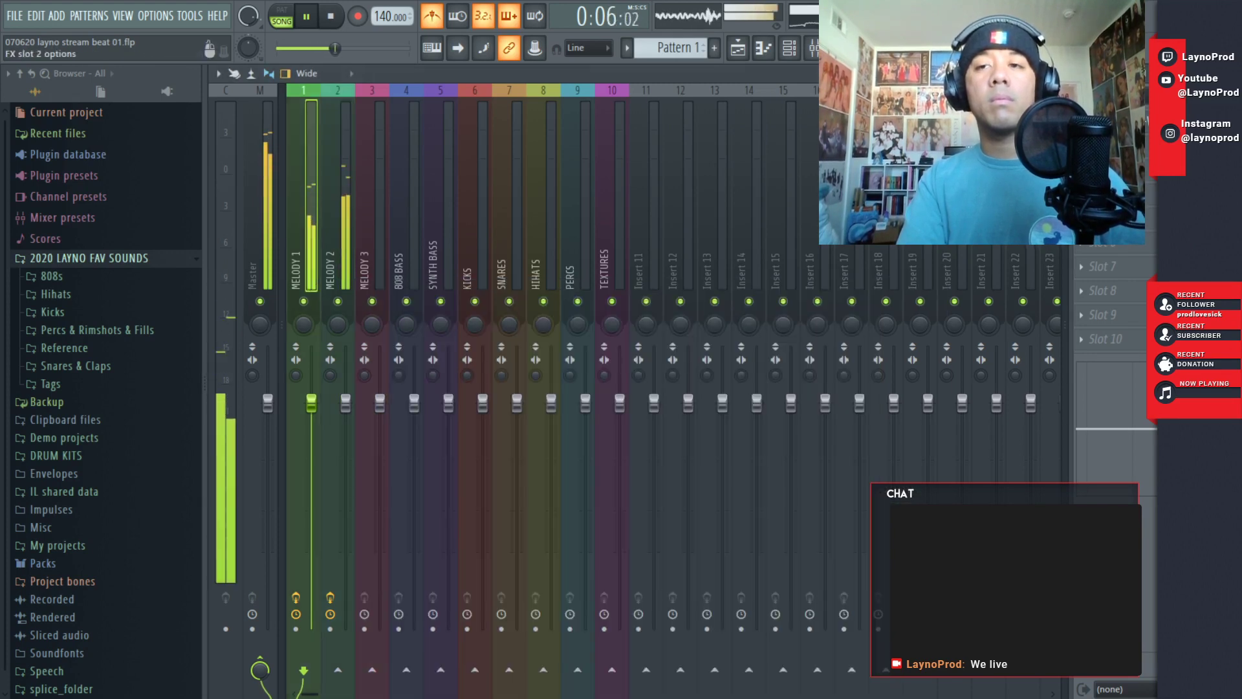
# - Lower the MELODY 2 mixer fader to about 85% (-3.5 dB) and turn off the metronome
pyautogui.moveTo(345, 403); pyautogui.dragTo(346, 411)
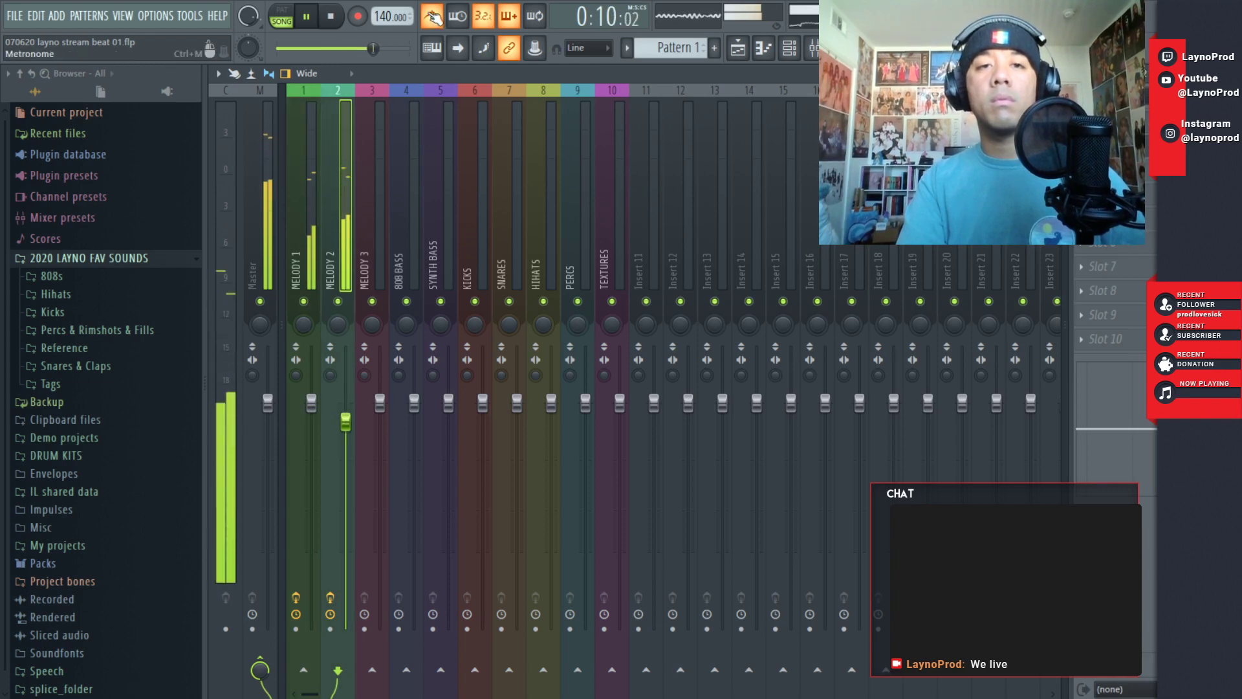
pyautogui.click(433, 16)
pyautogui.moveTo(346, 421); pyautogui.dragTo(346, 438)
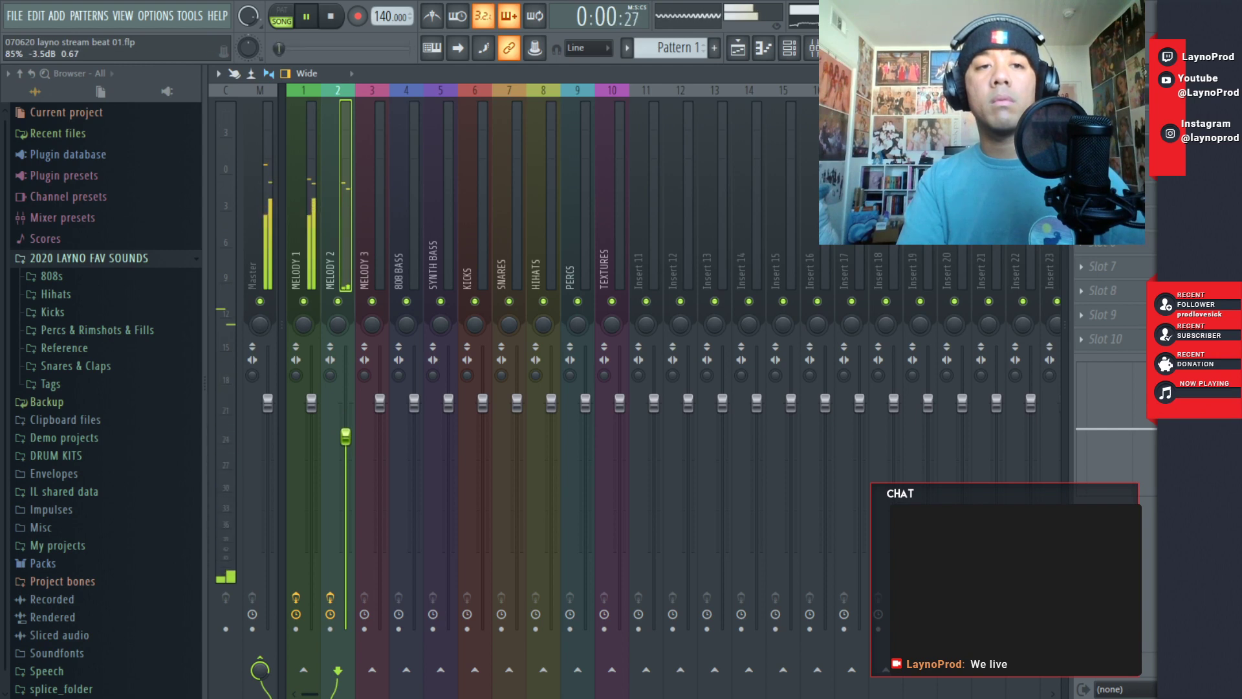
# - Load FutzBox in the second effect slot of the MELODY 1 mixer track and enable its SIM section
pyautogui.click(314, 236)
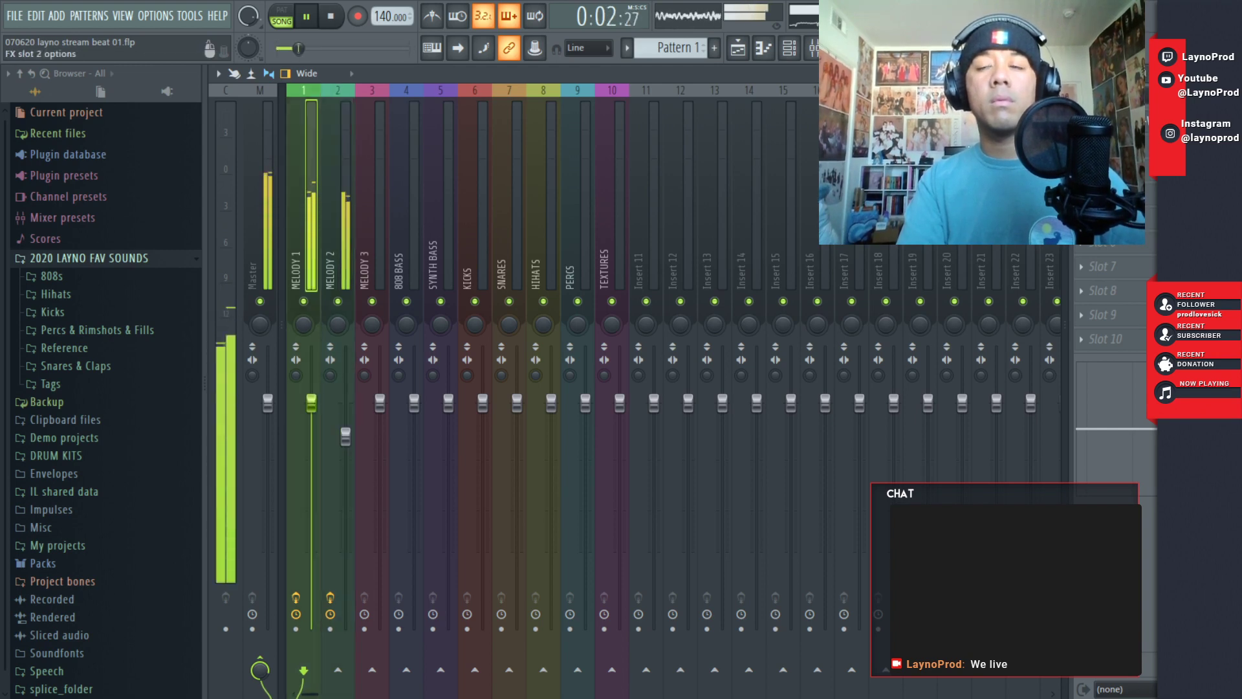
pyautogui.click(1081, 145)
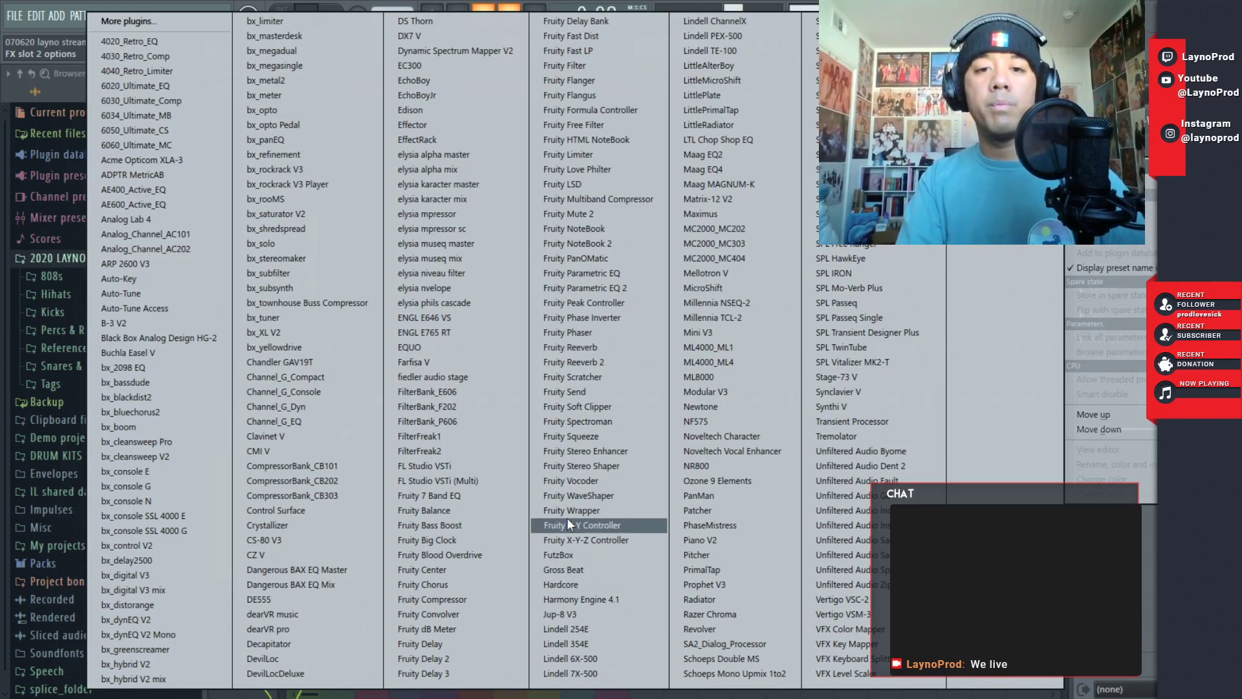
pyautogui.click(567, 557)
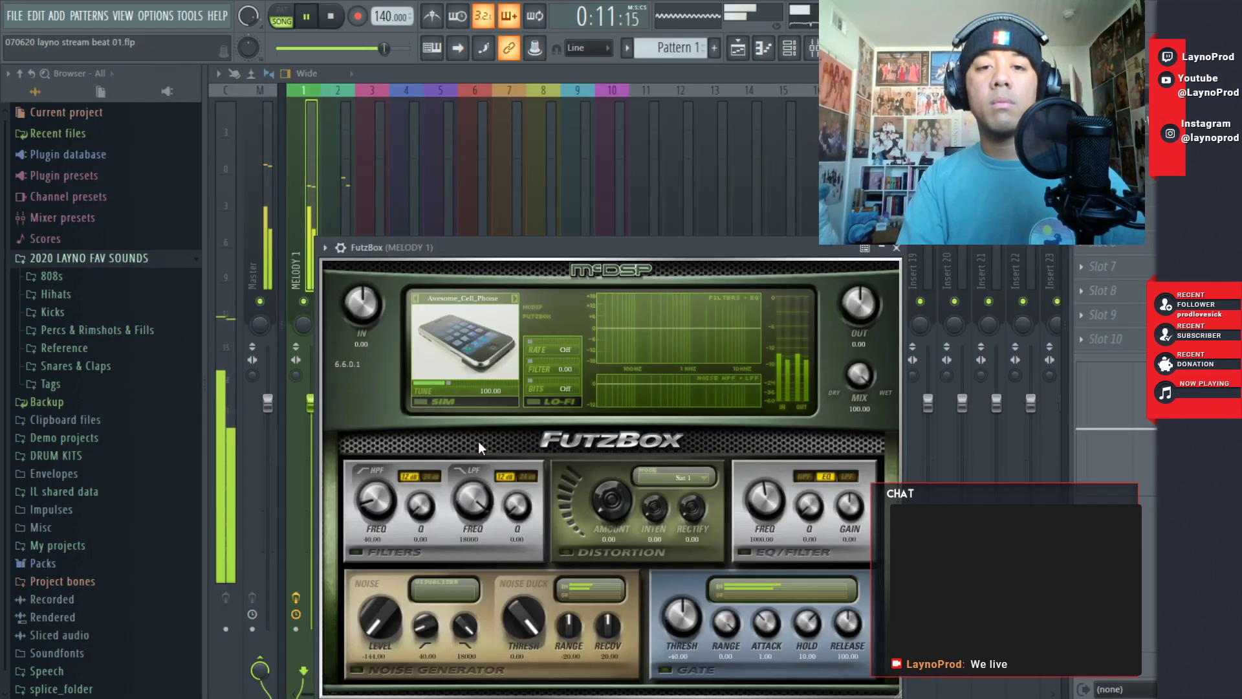
pyautogui.click(420, 401)
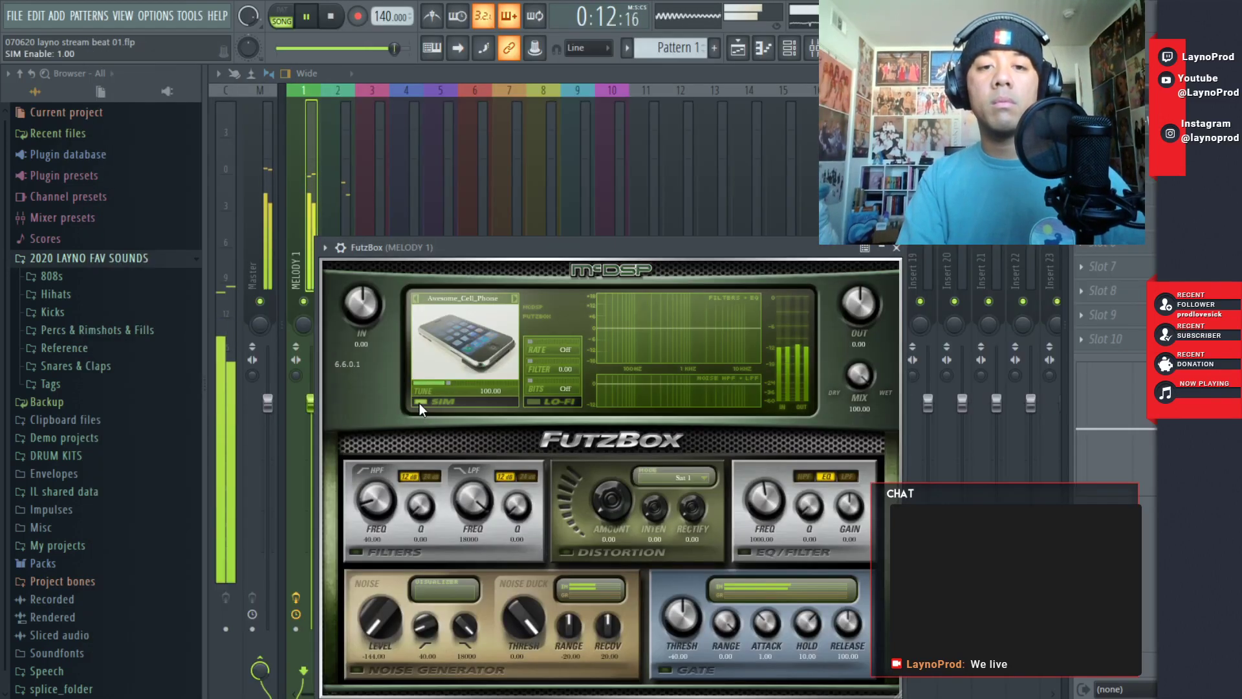
# - Audition the FutzBox SIM types on MELODY 1, compare Tin_Can with Metal_Pail_2, settle on Metal_Pail_2 and close the plugin
pyautogui.click(514, 298)
pyautogui.click(513, 298)
pyautogui.click(513, 297)
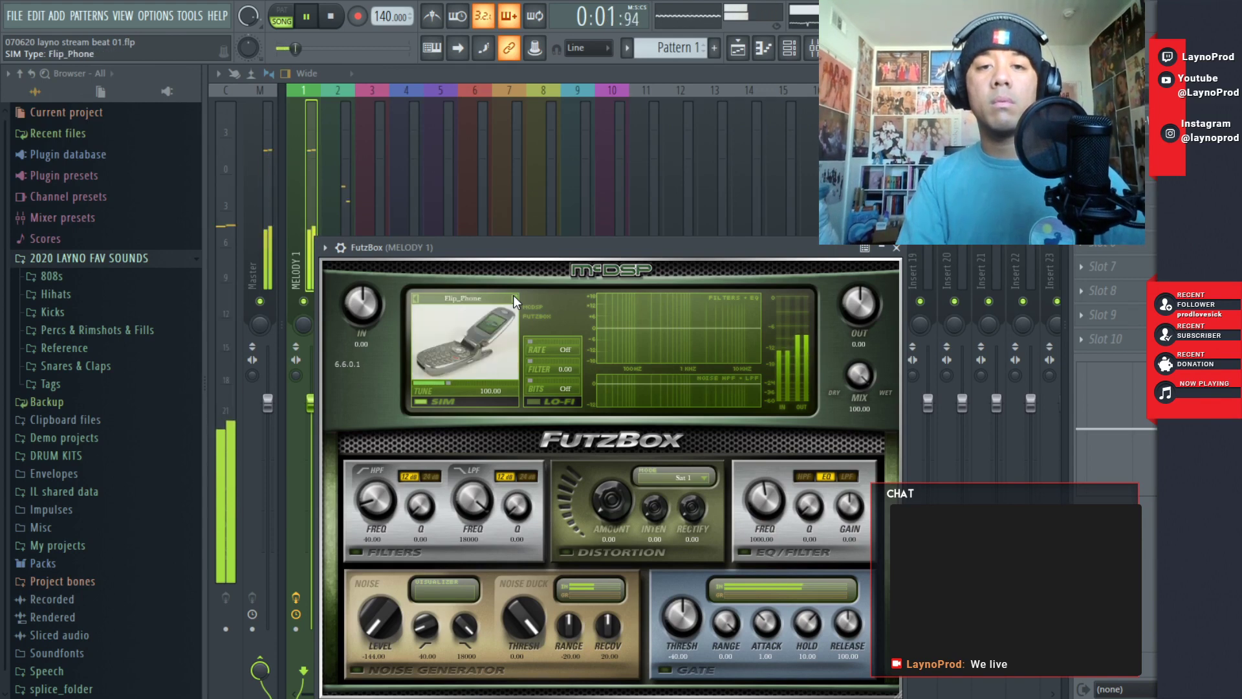
pyautogui.click(514, 298)
pyautogui.click(514, 298)
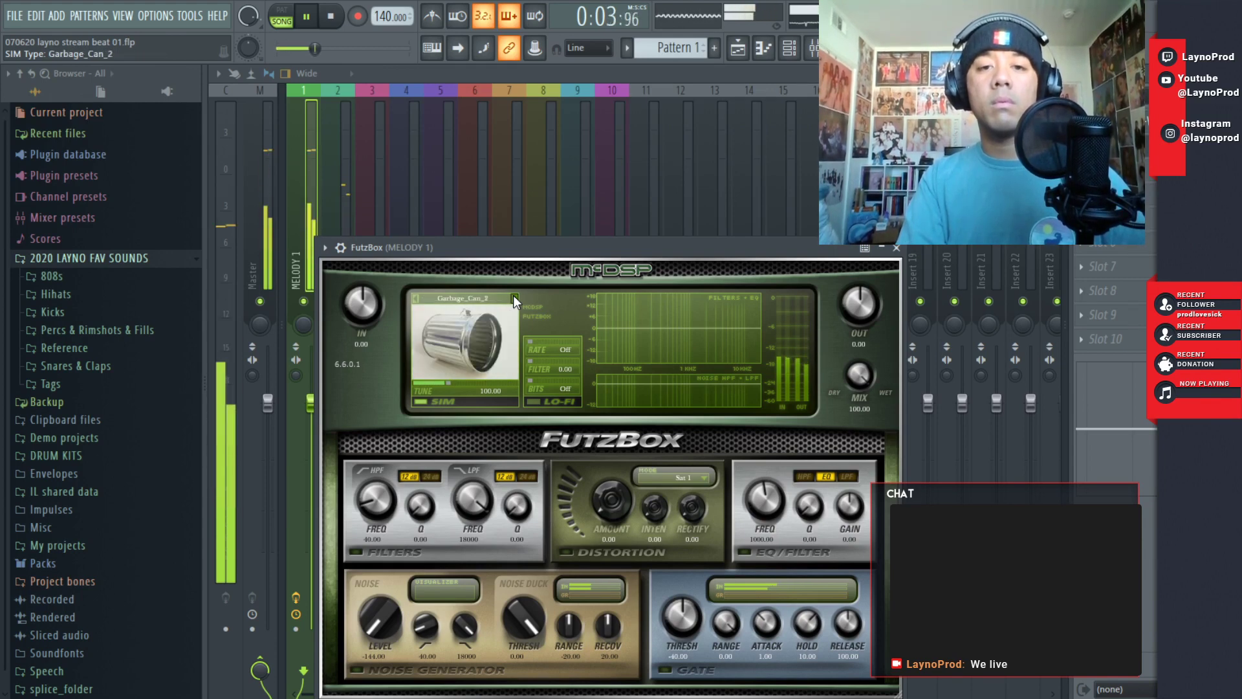
pyautogui.click(513, 295)
pyautogui.click(514, 295)
pyautogui.click(514, 295)
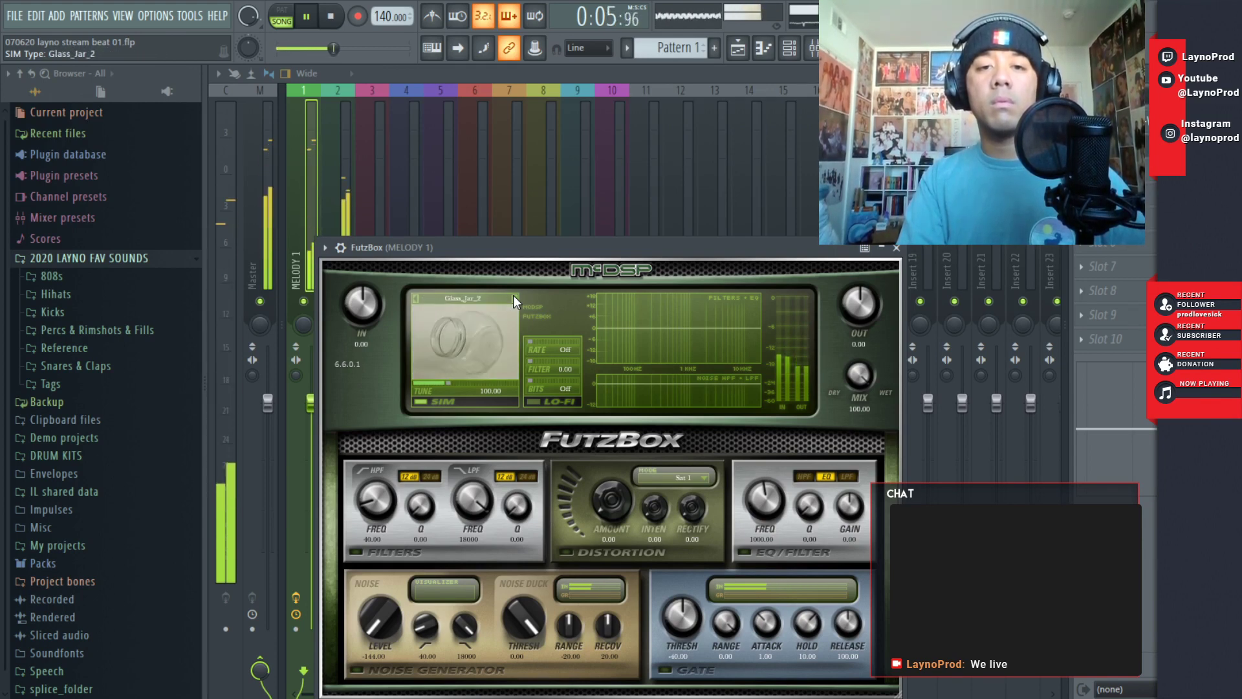
pyautogui.click(514, 295)
pyautogui.click(513, 295)
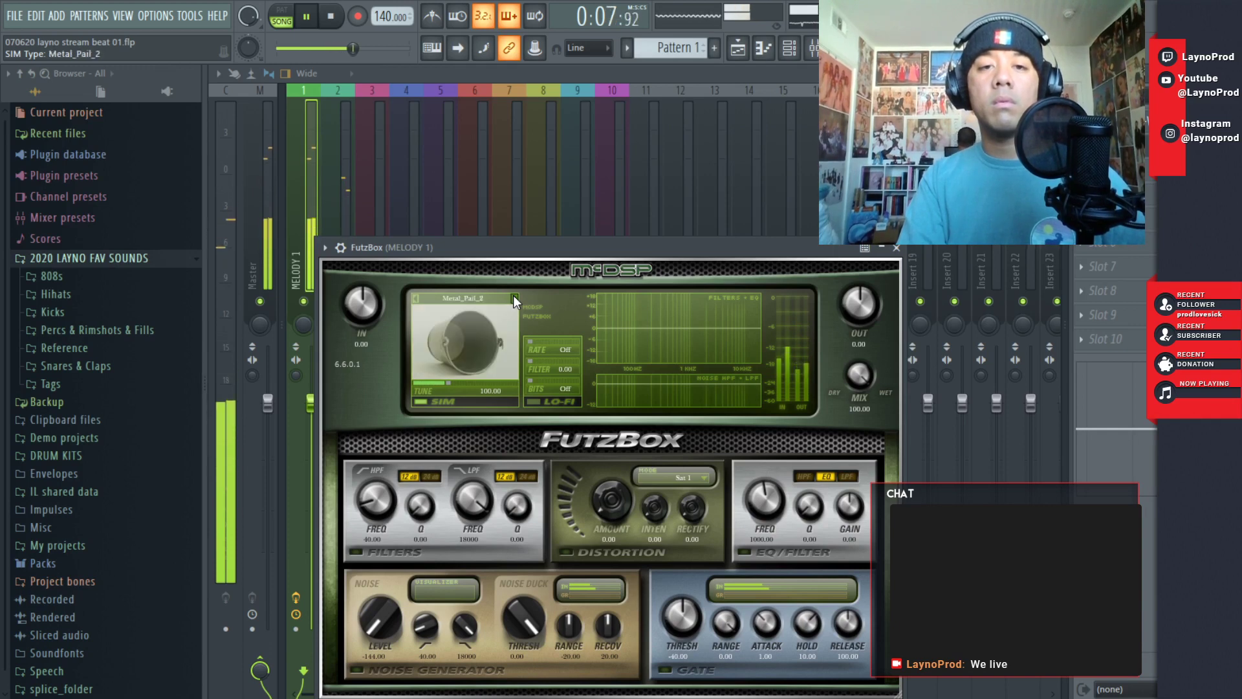
pyautogui.click(514, 295)
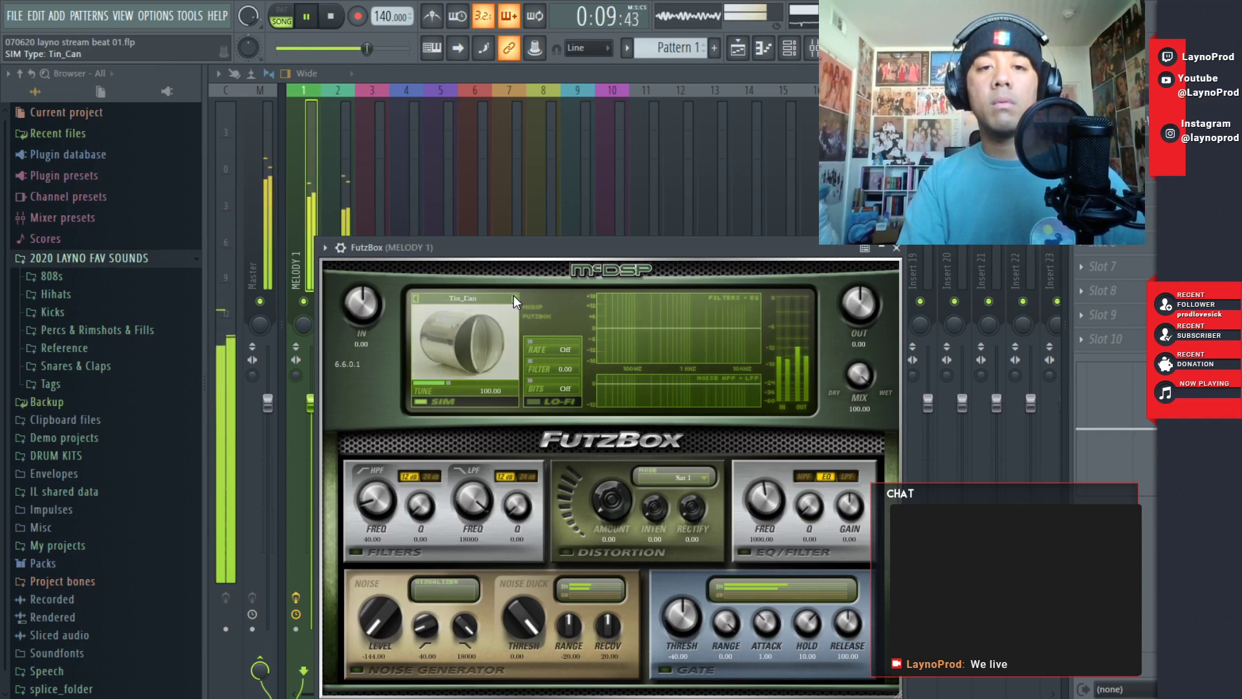
pyautogui.click(415, 298)
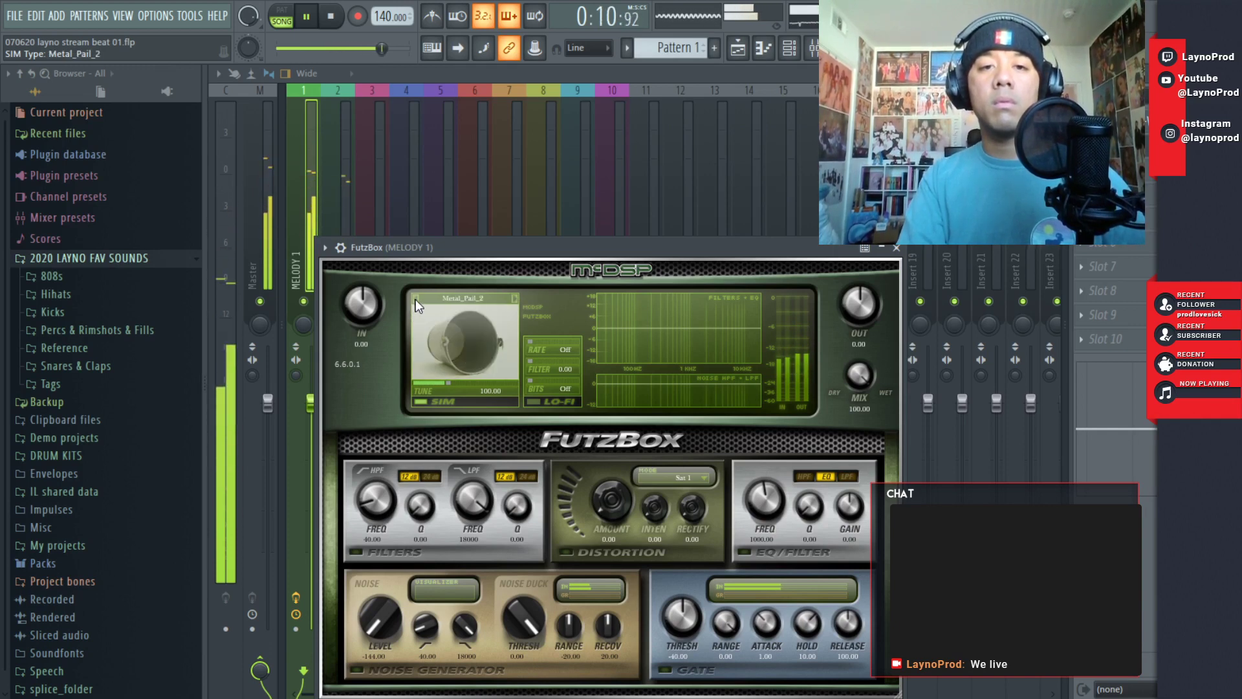
pyautogui.click(517, 296)
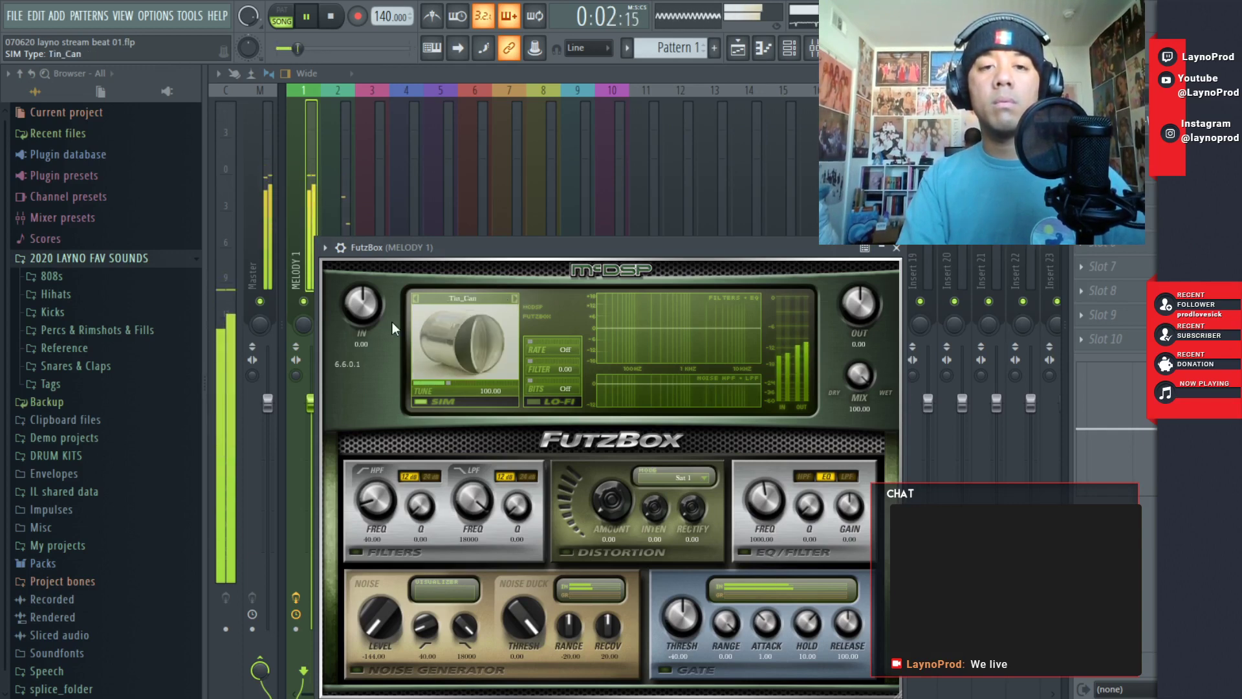
pyautogui.click(415, 297)
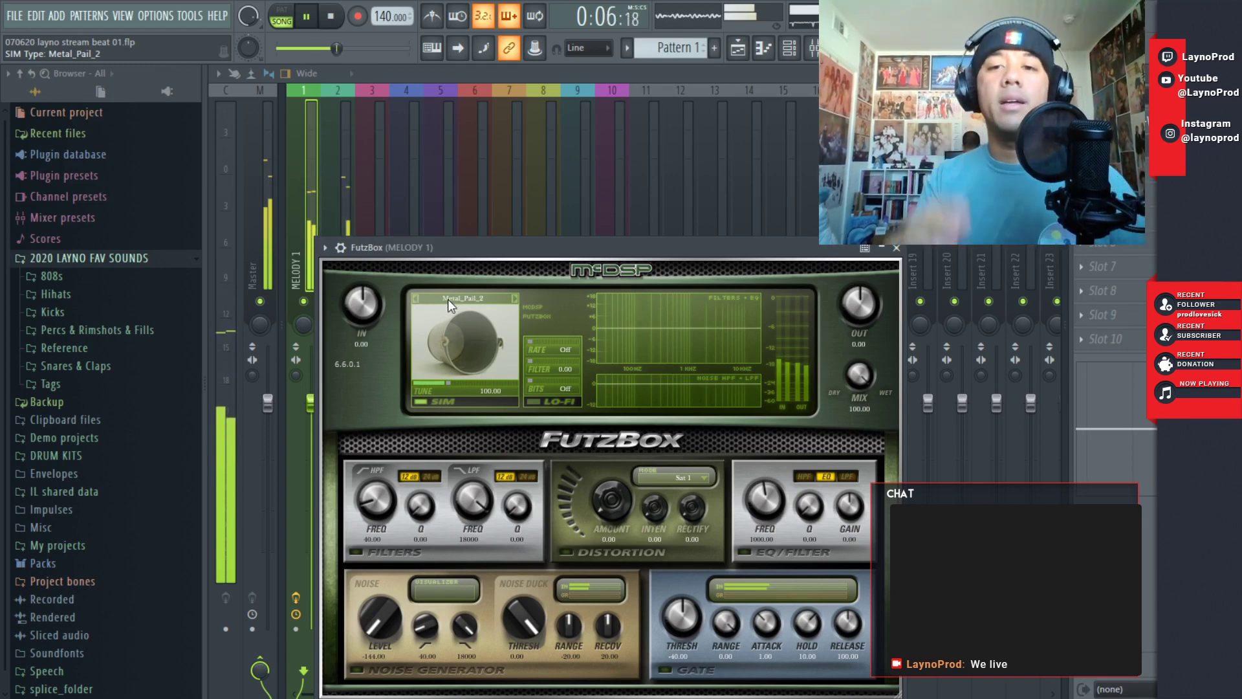
pyautogui.click(905, 251)
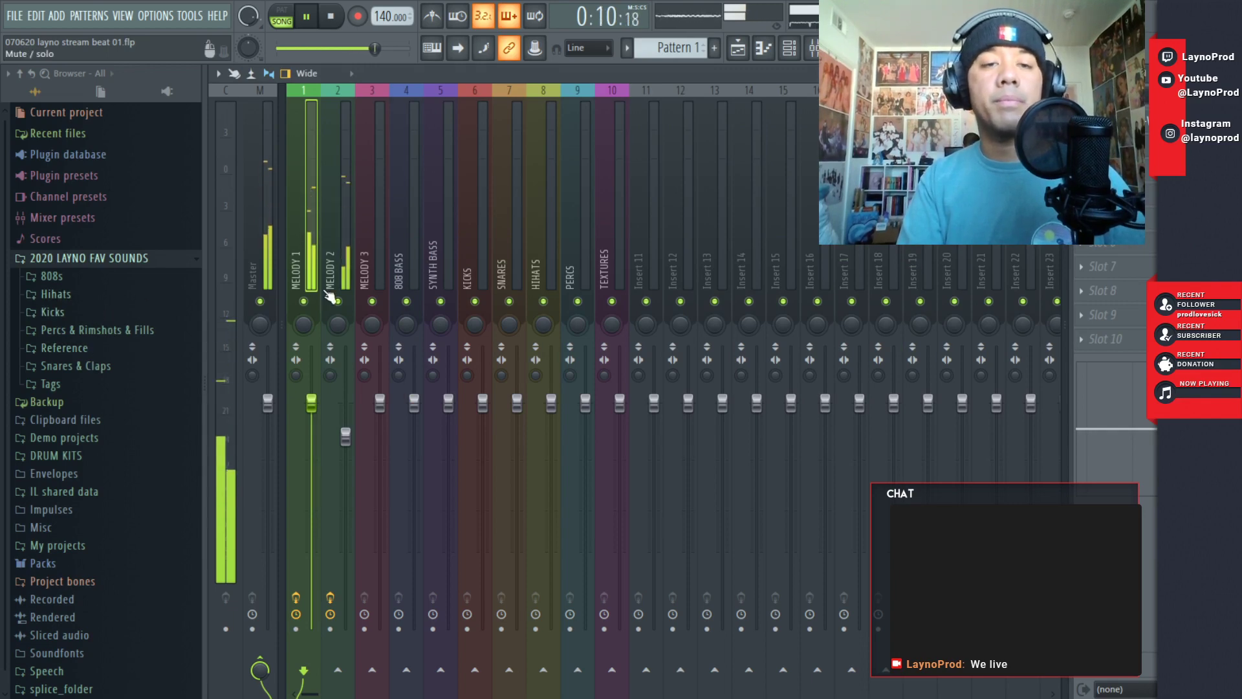
pyautogui.click(109, 277)
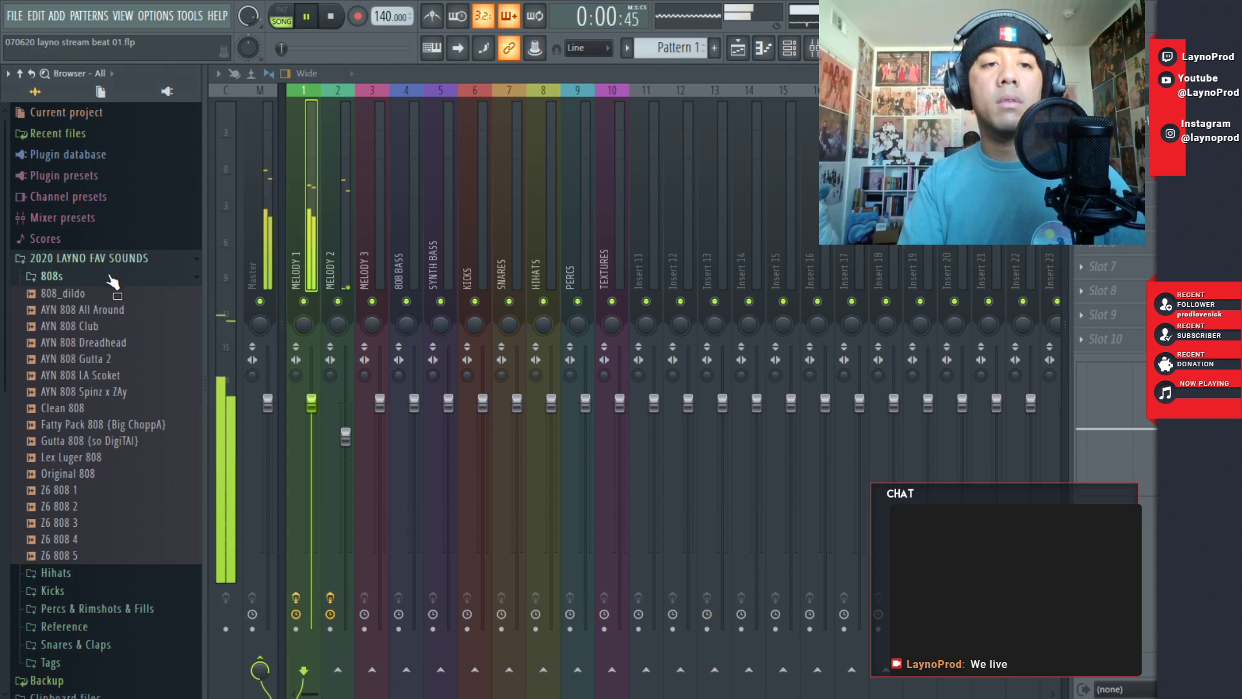
pyautogui.click(114, 279)
# - Open the 3x Osc channel from the channel rack, play notes to find the melody's key and return to the rack
pyautogui.press('F6')
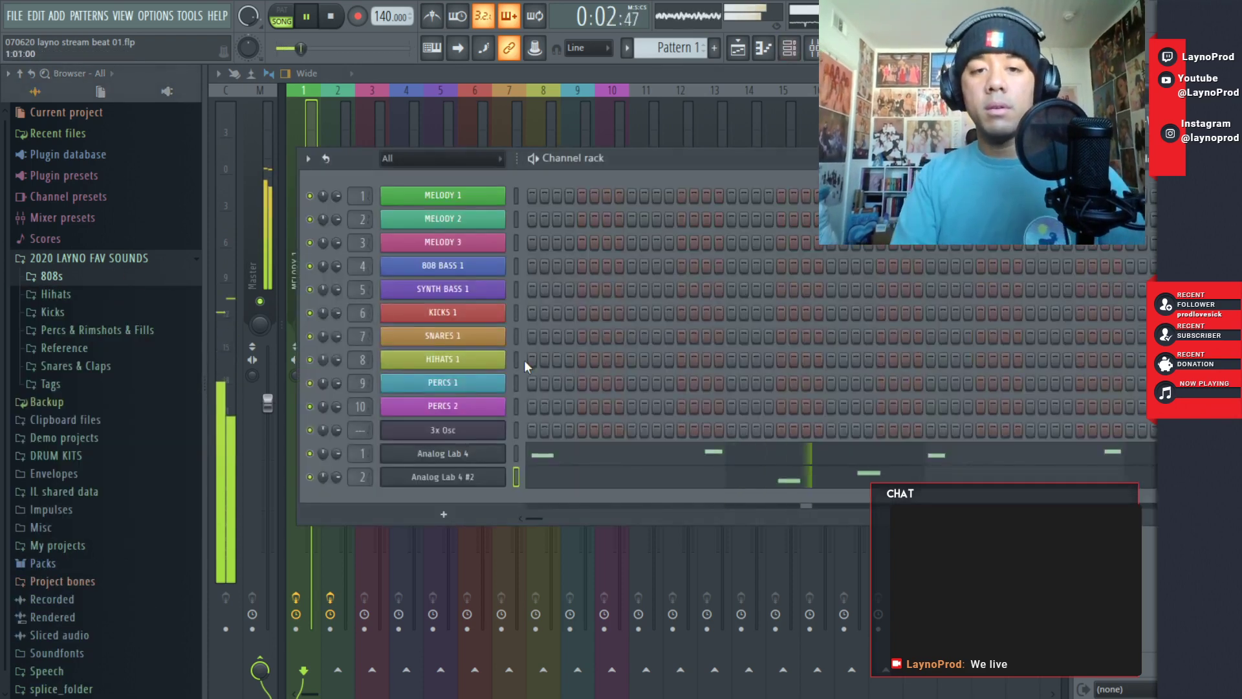
pyautogui.click(459, 429)
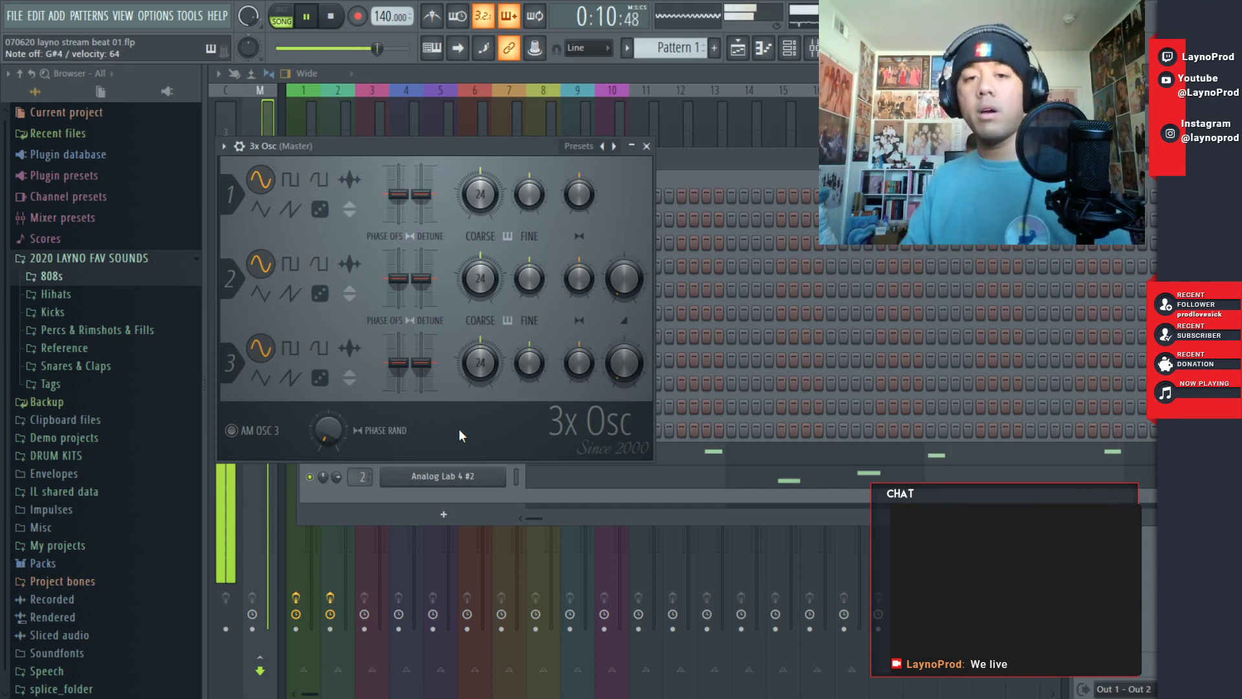
pyautogui.click(792, 173)
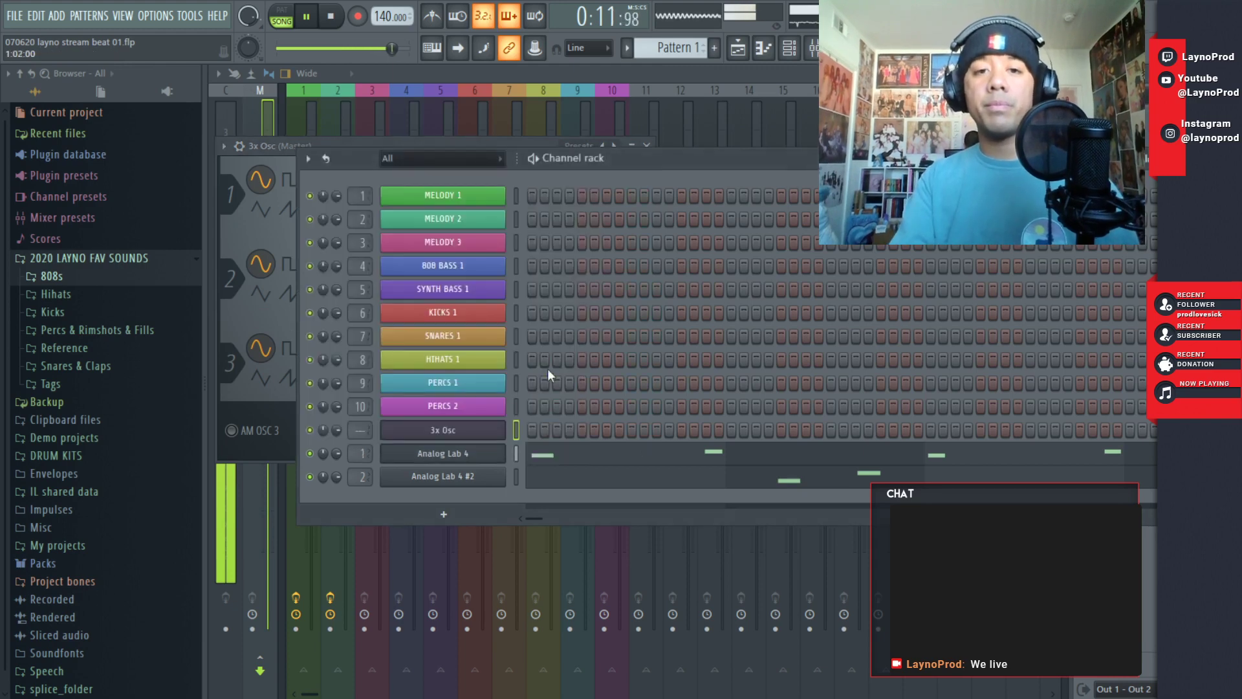
# - Rename the 3x Osc channel as "g sharp minor" and save the project
pyautogui.rightClick(479, 435)
pyautogui.click(553, 464)
pyautogui.write('g')
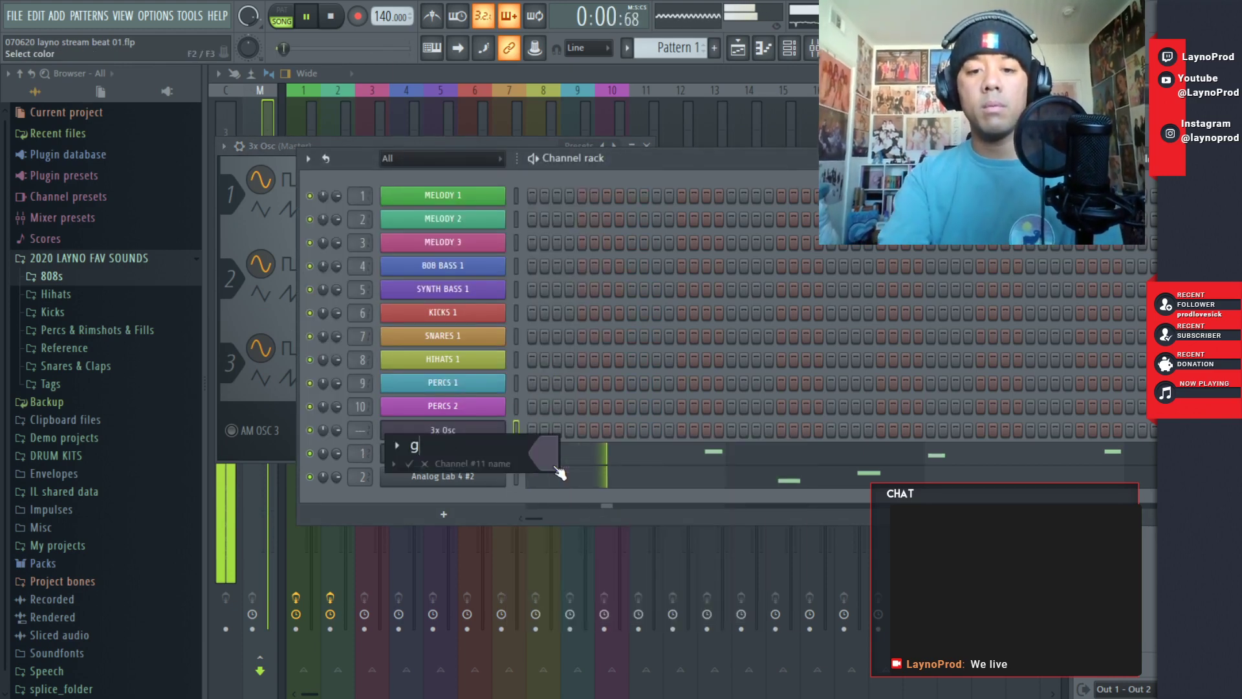
pyautogui.write(' sharp mino')
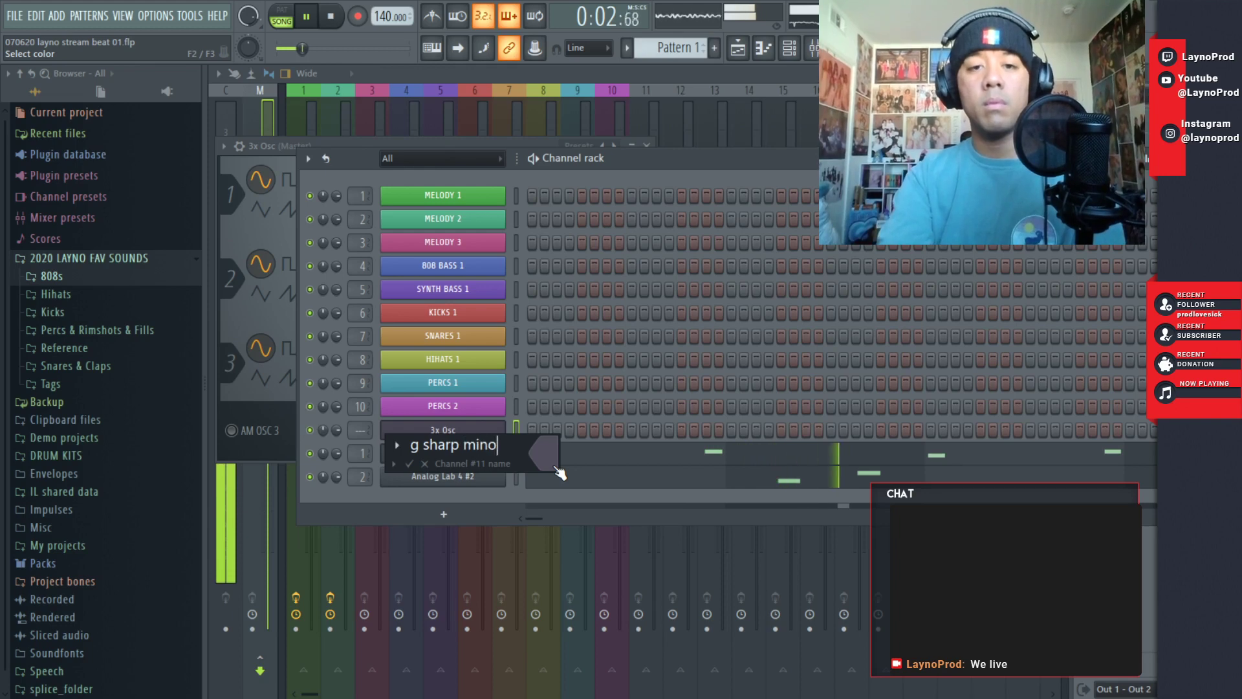
pyautogui.write('r')
pyautogui.press('Return')
pyautogui.click(20, 23)
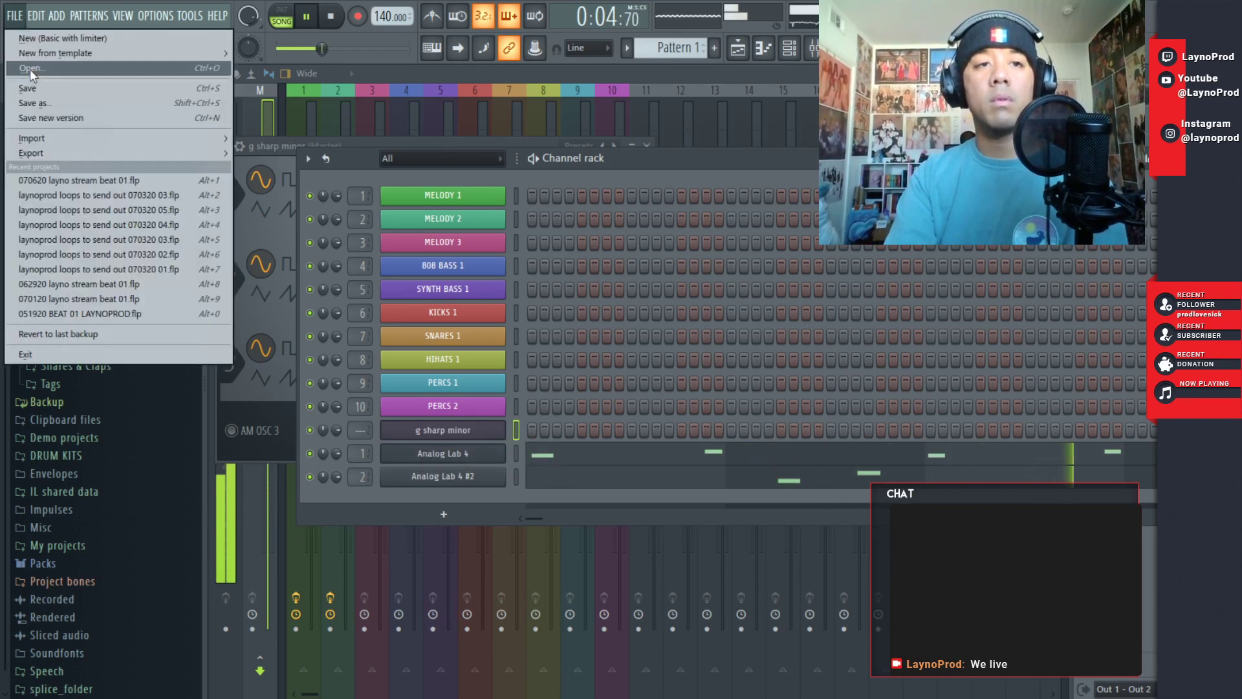
pyautogui.click(55, 92)
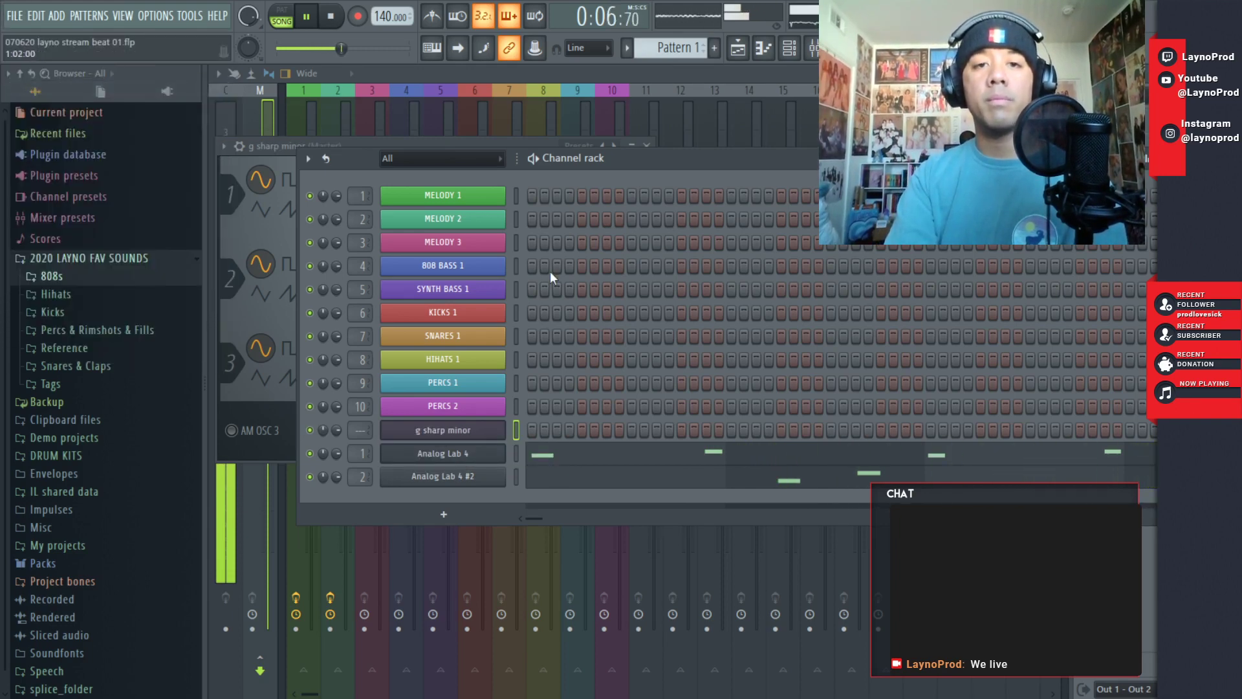
# - Audition the Z6 808 samples in the 808s folder and load Z6 808 4 onto the 808 BASS 1 channel
pyautogui.click(96, 283)
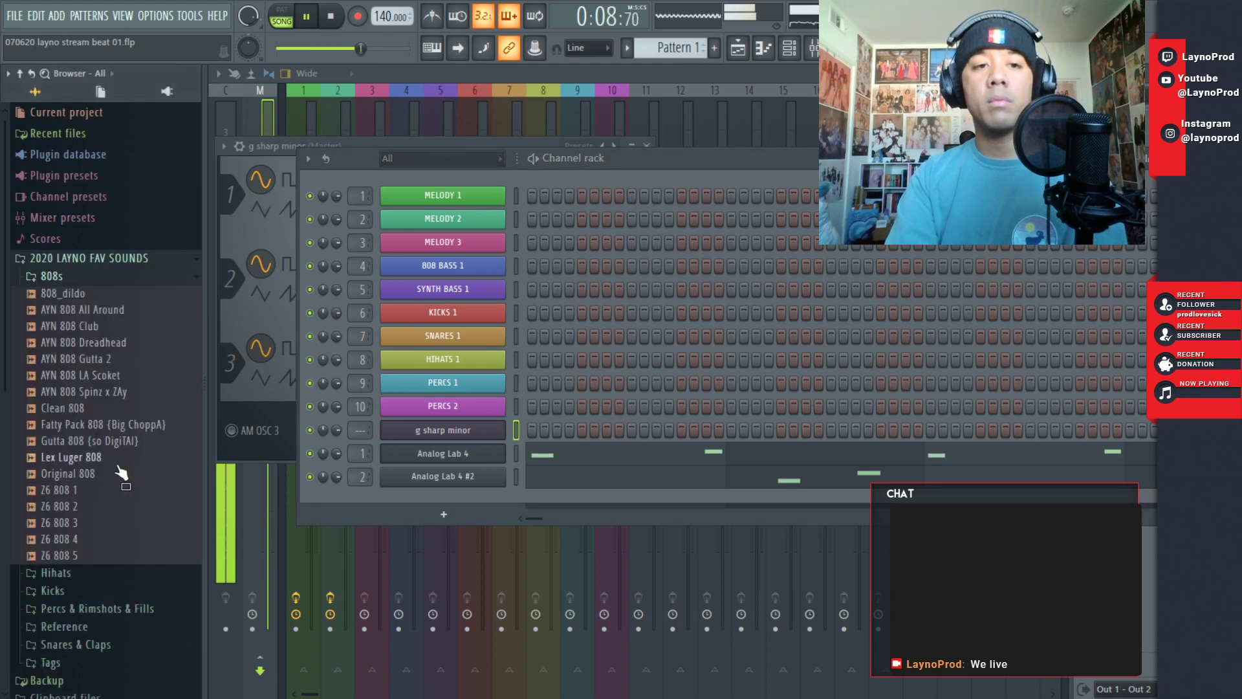
pyautogui.click(105, 491)
pyautogui.click(109, 508)
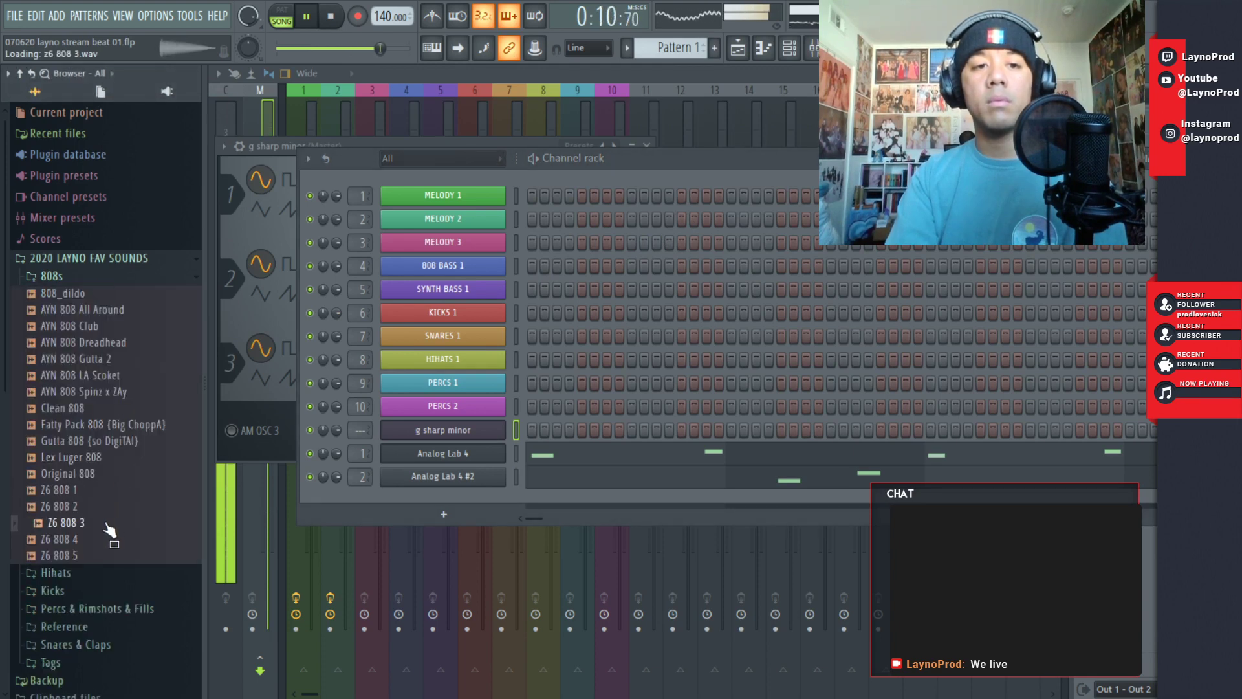
pyautogui.click(112, 510)
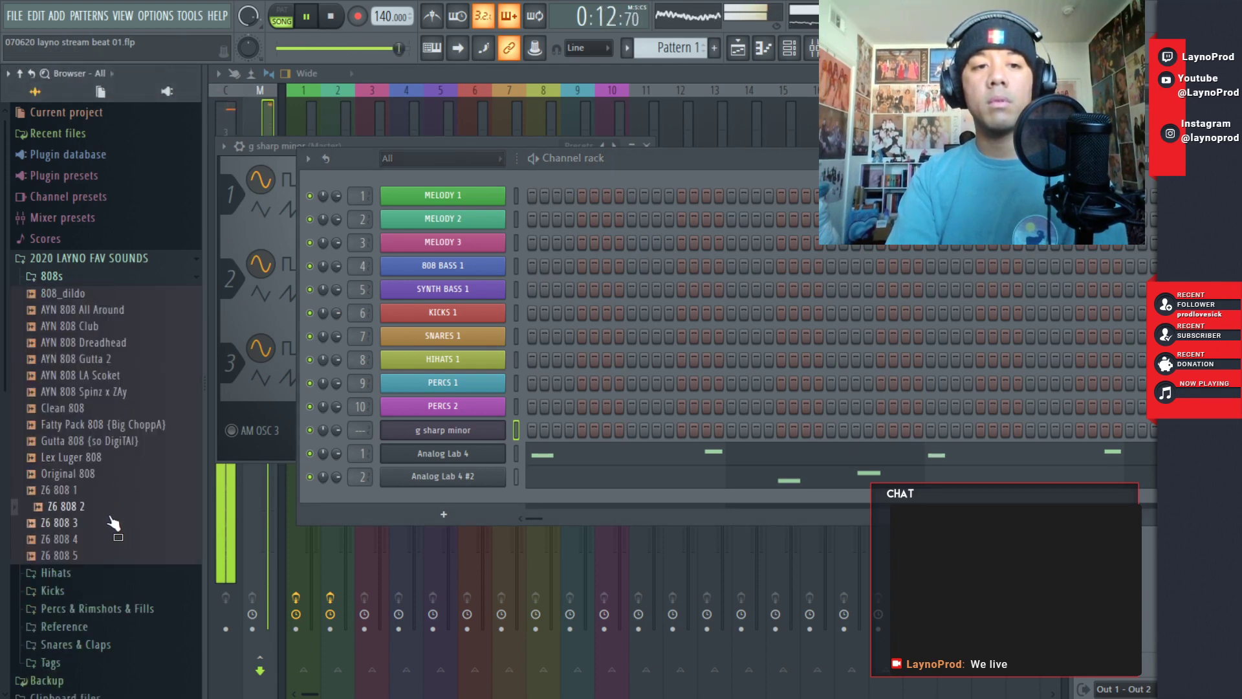
pyautogui.click(98, 555)
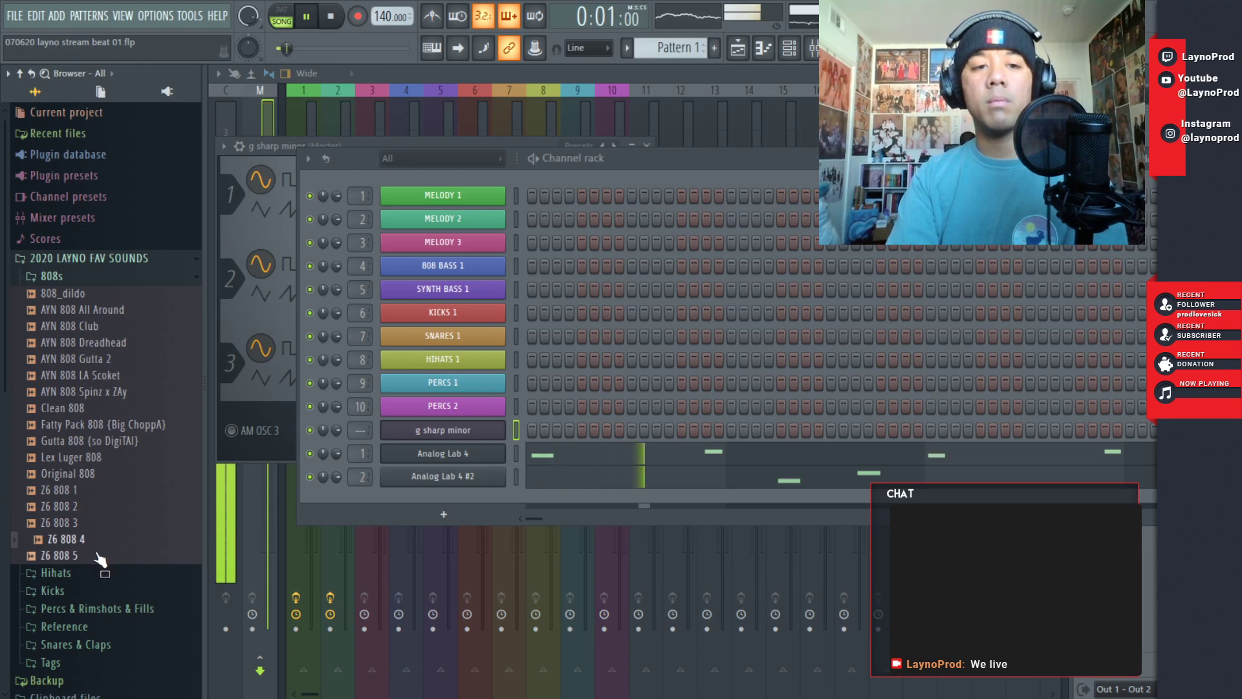
pyautogui.click(99, 545)
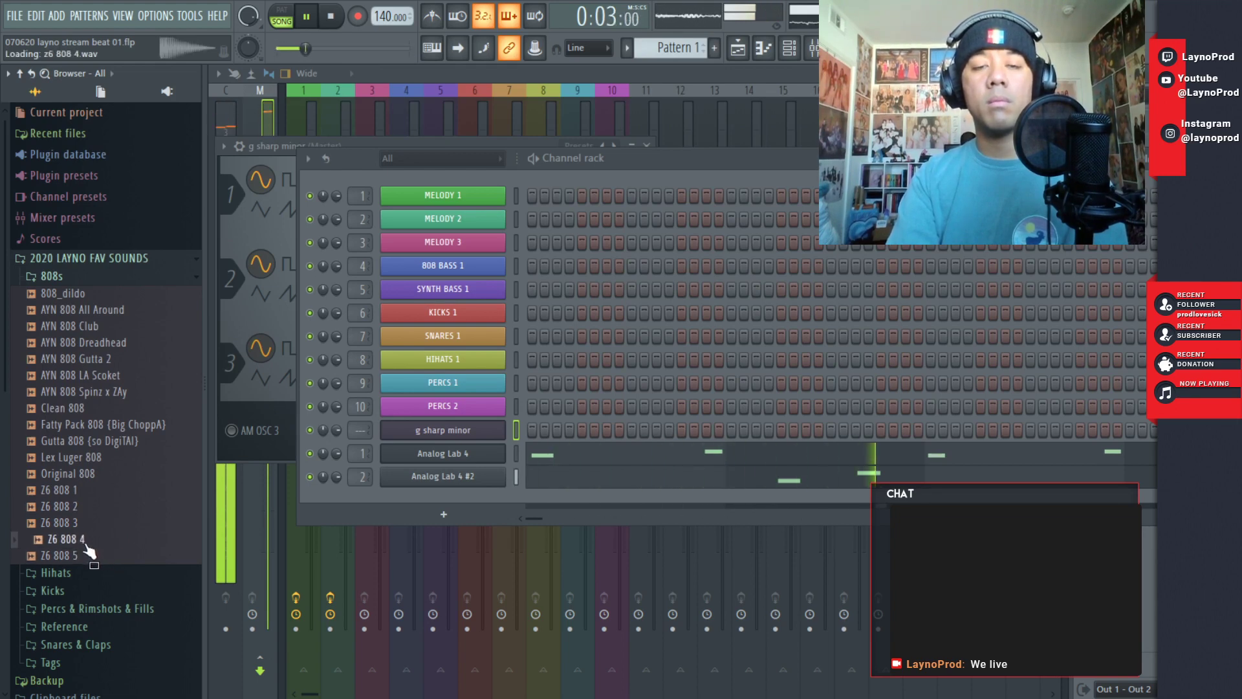
pyautogui.moveTo(88, 551); pyautogui.dragTo(442, 270)
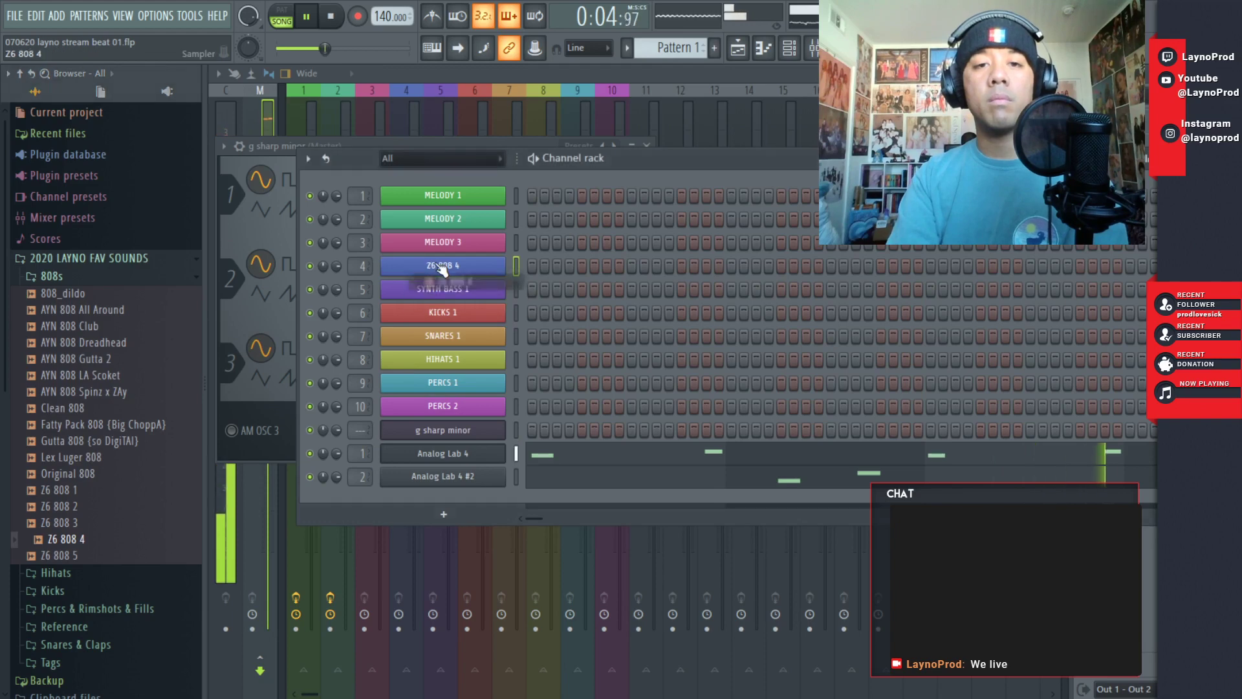
# - Open the piano roll of the Z6 808 4 channel, place a G#5 note at the start of bar 1 and play it back
pyautogui.rightClick(442, 271)
pyautogui.click(525, 267)
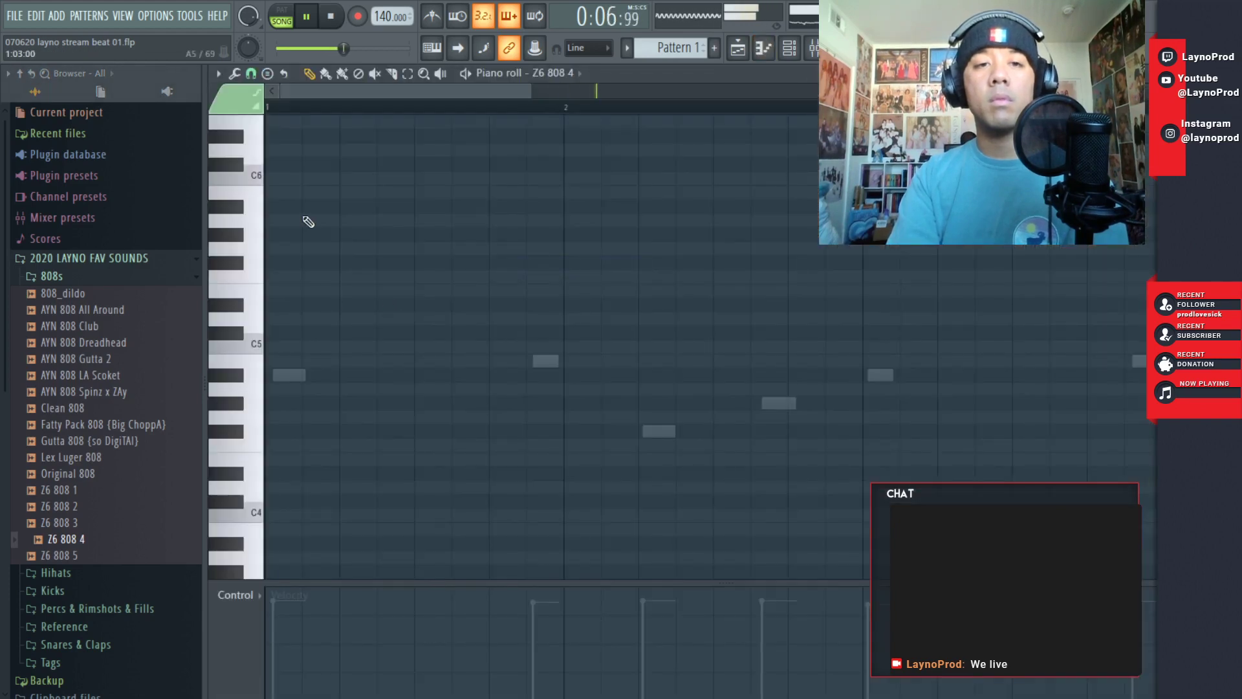
pyautogui.moveTo(304, 234); pyautogui.dragTo(242, 237)
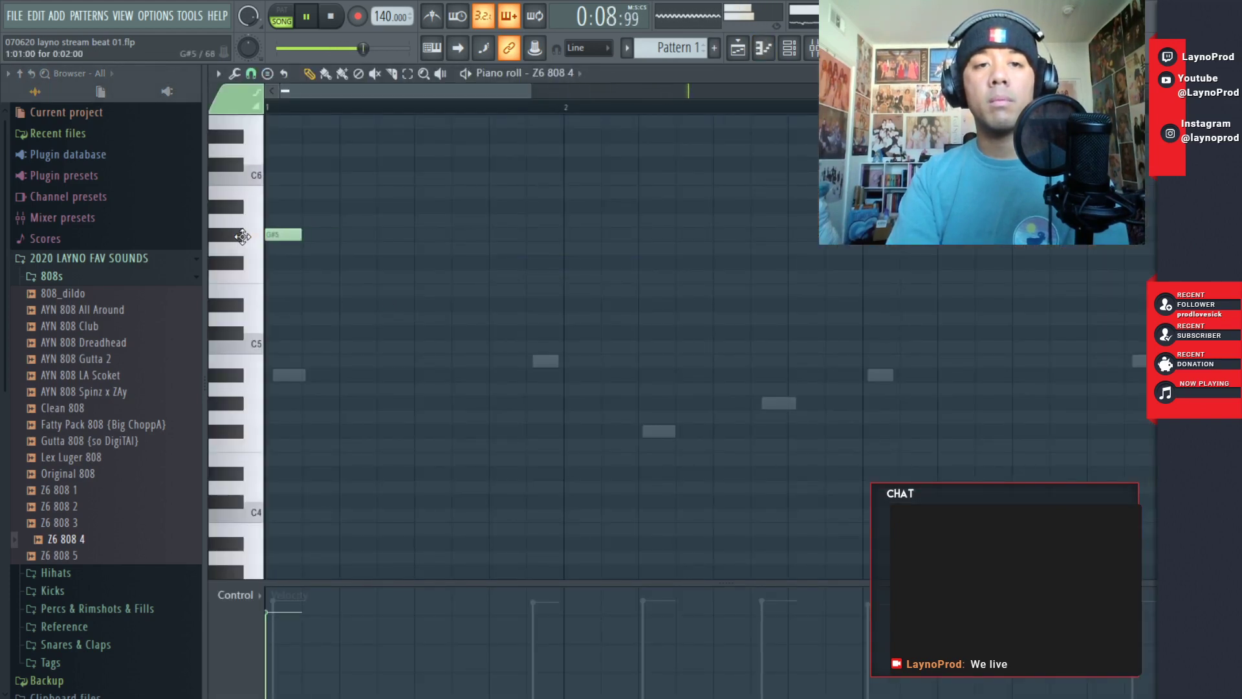
pyautogui.press('space')
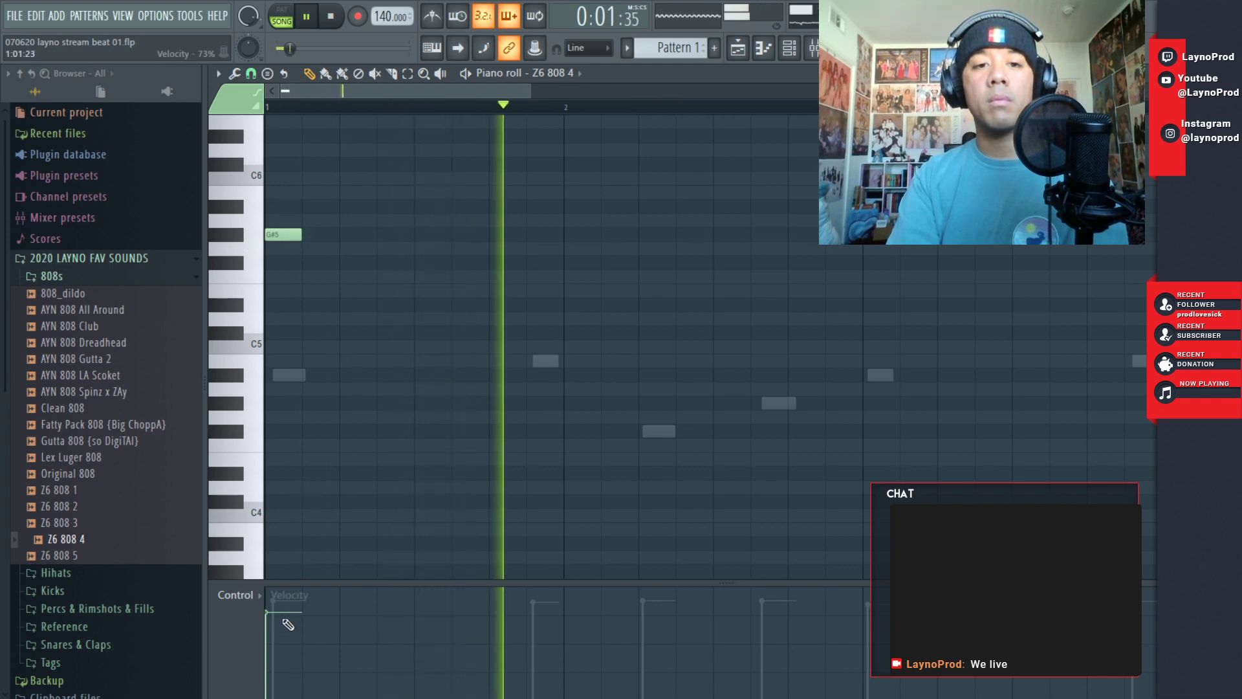
pyautogui.press('space')
pyautogui.press('space')
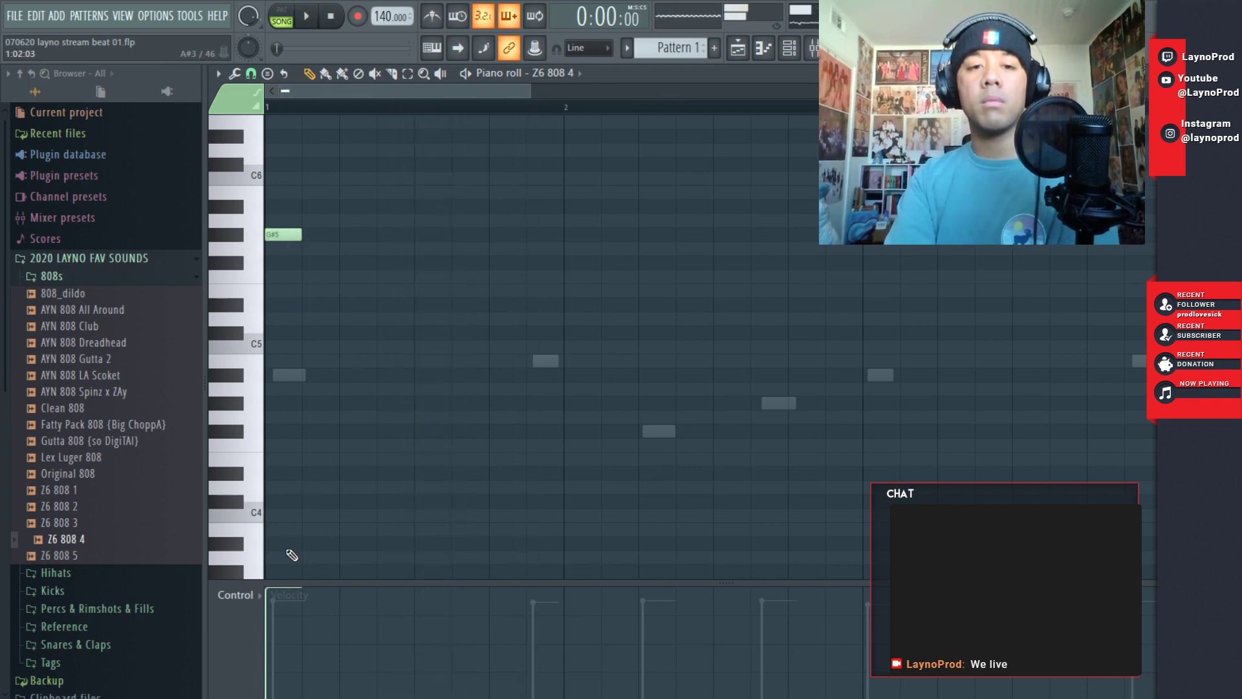
# - Enable the Cut itself option for the Z6 808 4 channel in the channel rack
pyautogui.press('F6')
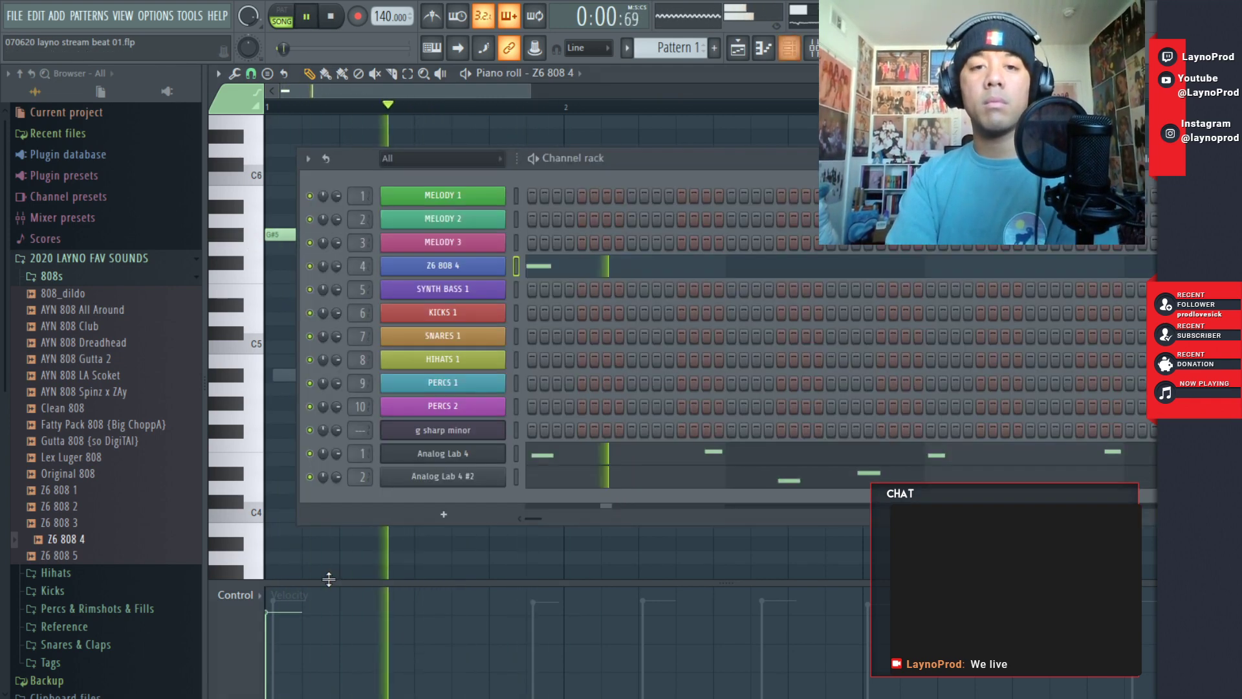
pyautogui.rightClick(459, 257)
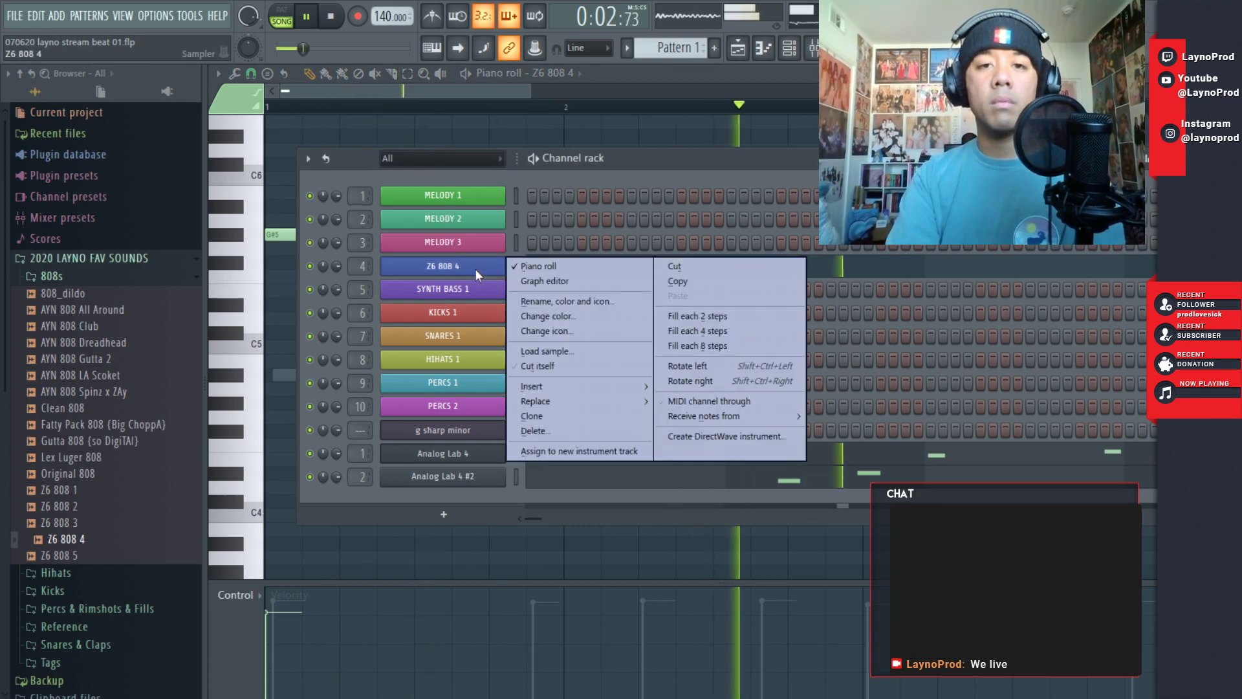
pyautogui.moveTo(540, 352)
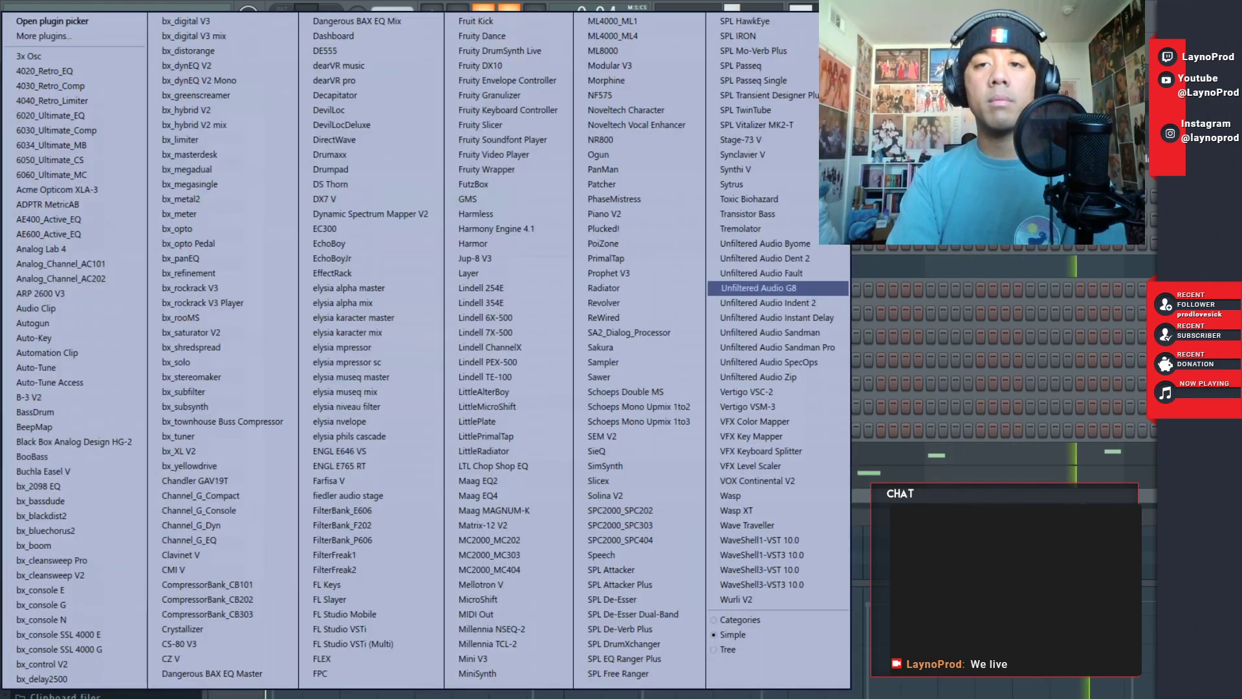
pyautogui.press('Escape')
pyautogui.rightClick(487, 261)
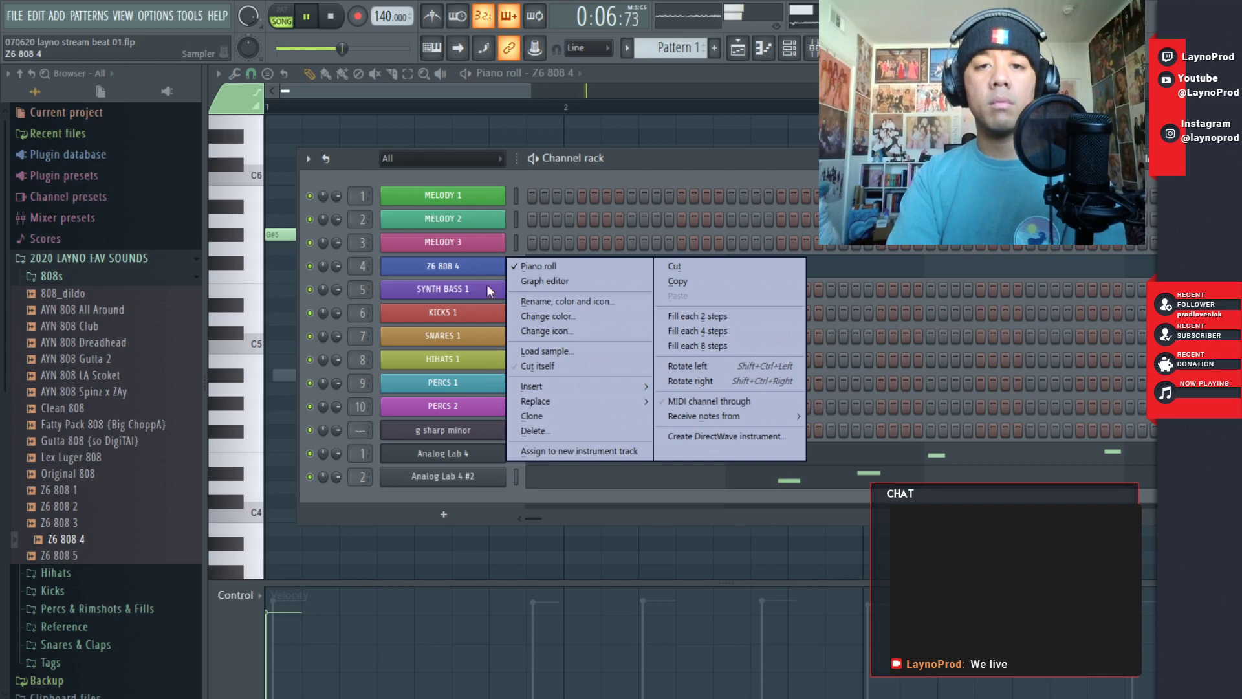
pyautogui.click(527, 367)
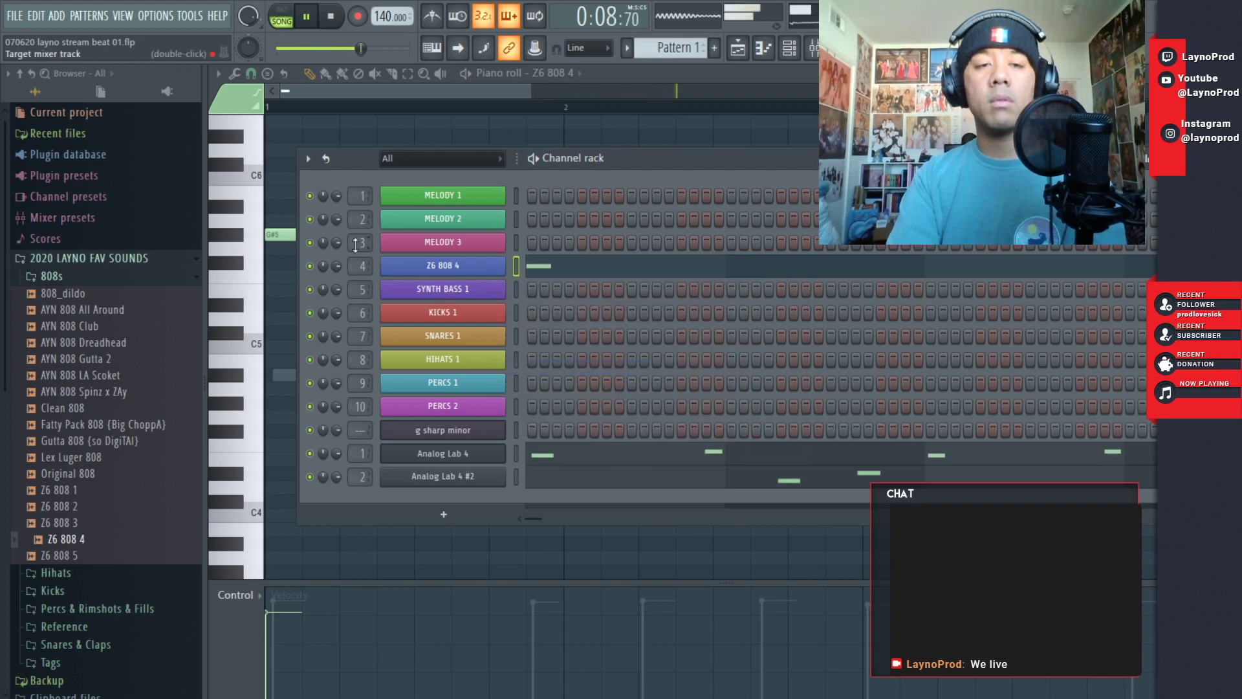
# - Return to the 808 piano roll, extend the opening G#5 note to half a bar and restart playback with the metronome on
pyautogui.press('F6')
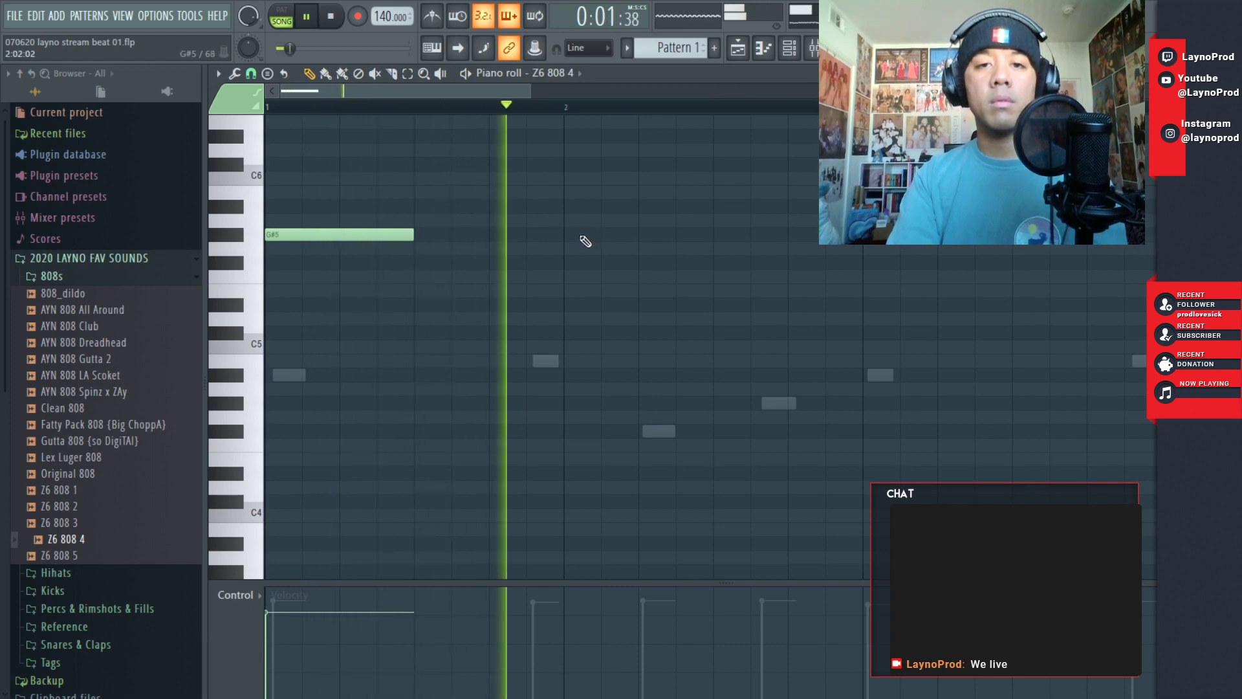
pyautogui.click(434, 17)
pyautogui.press('space')
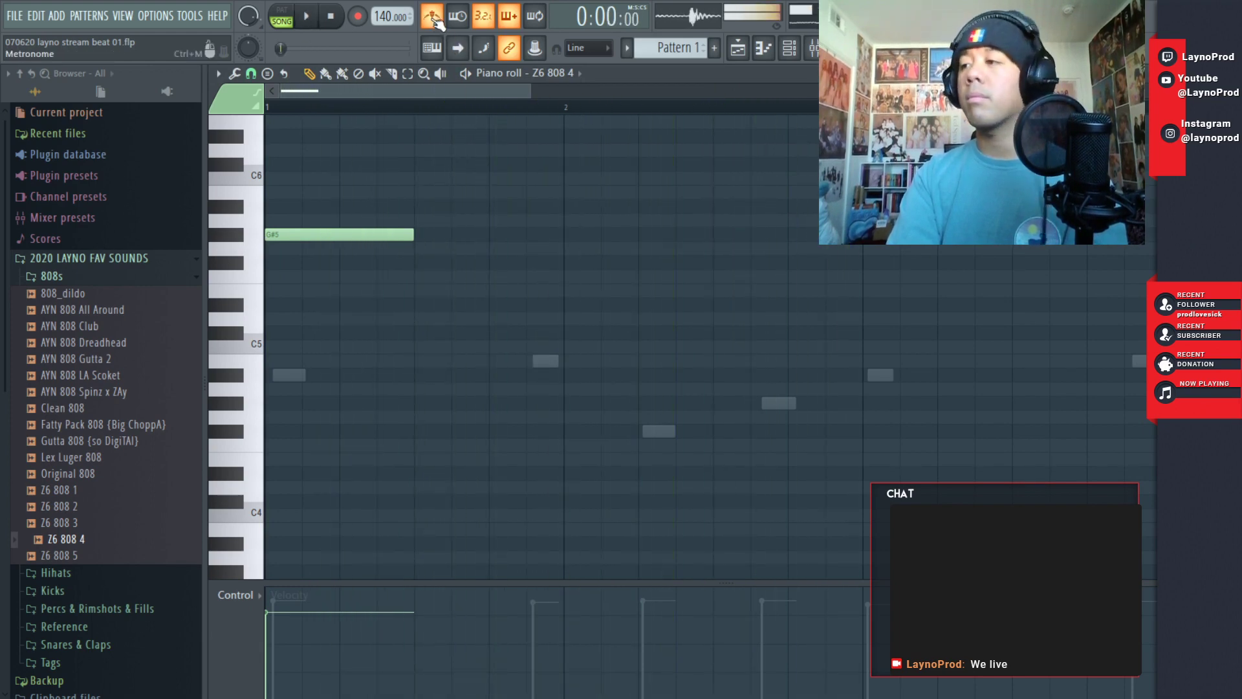
pyautogui.press('space')
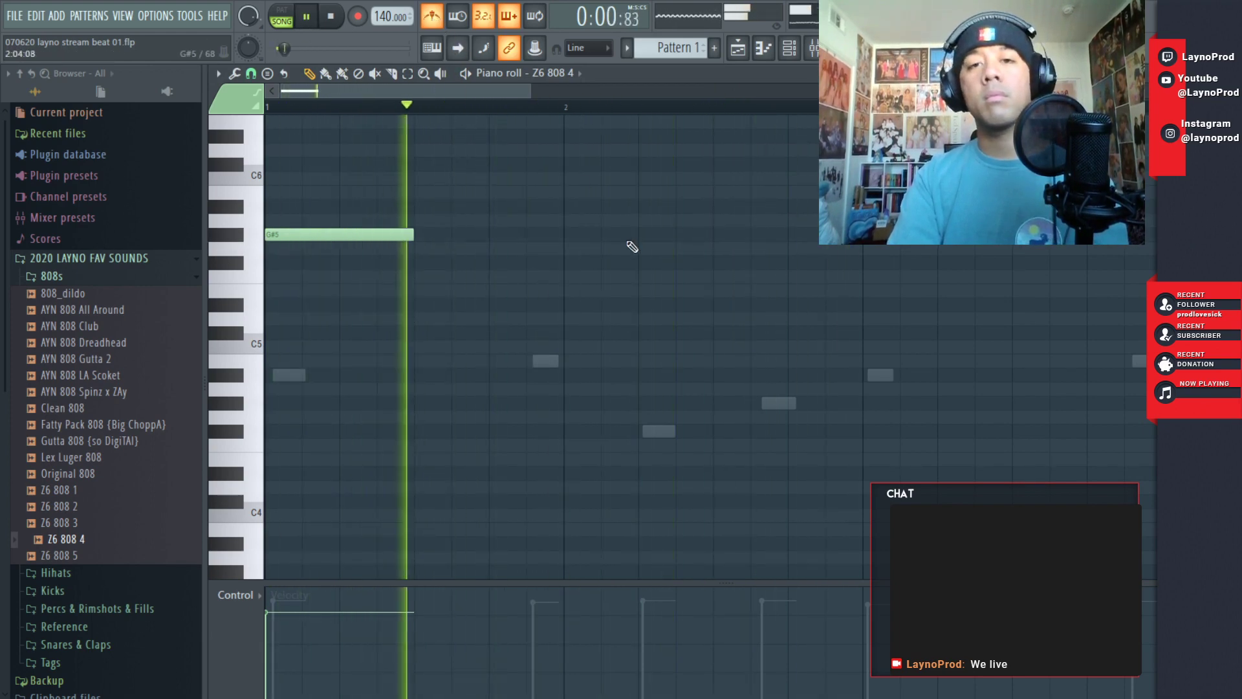
# - Add half-bar G#5 notes midway through bars 2 and 4 and at the starts of bars 3 and 5, and save the project
pyautogui.click(723, 234)
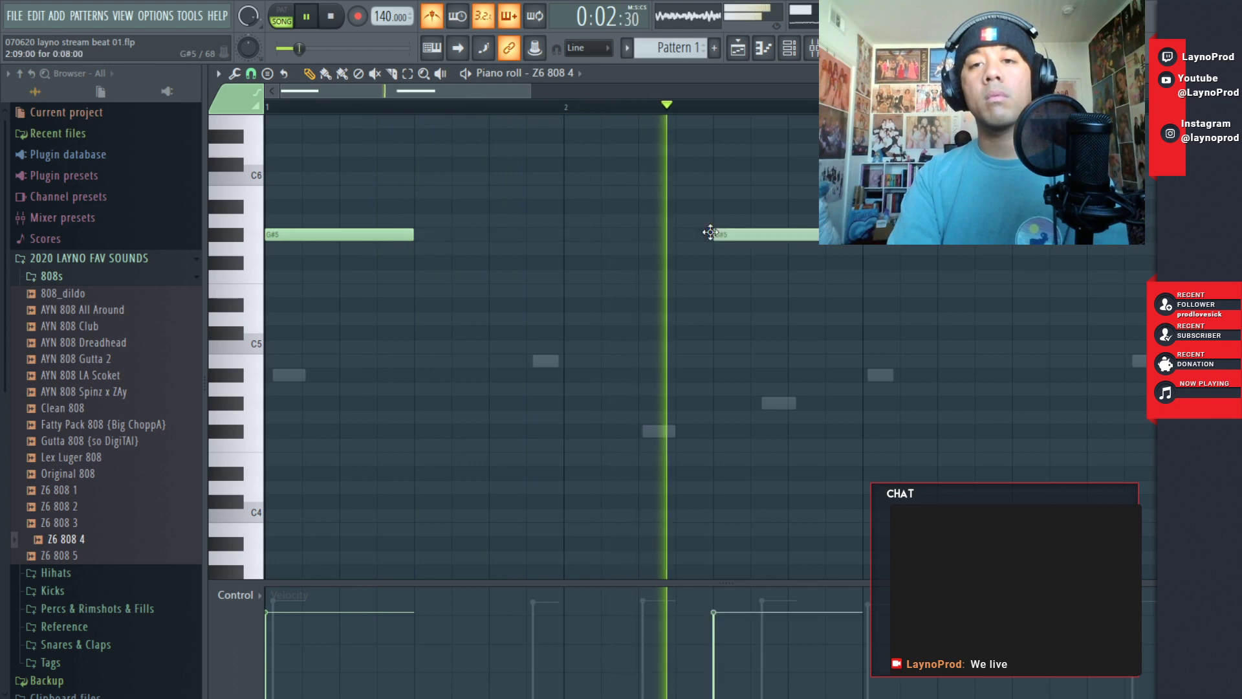
pyautogui.rightClick(744, 234)
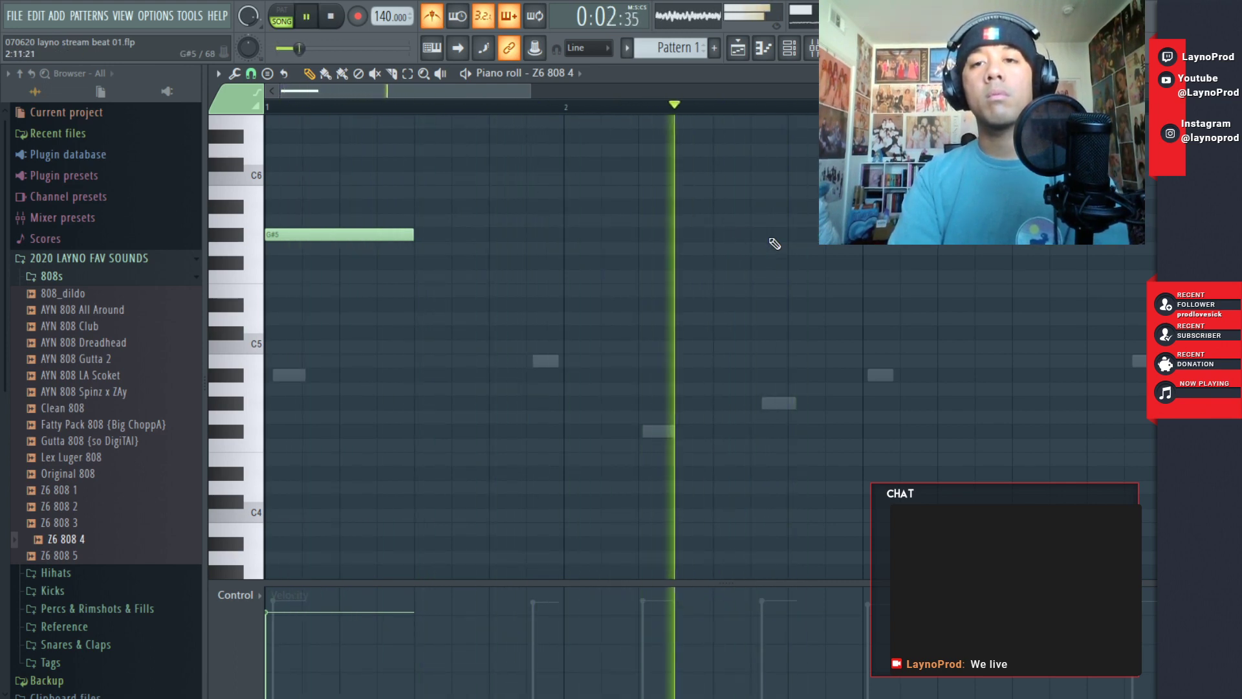
pyautogui.press('space')
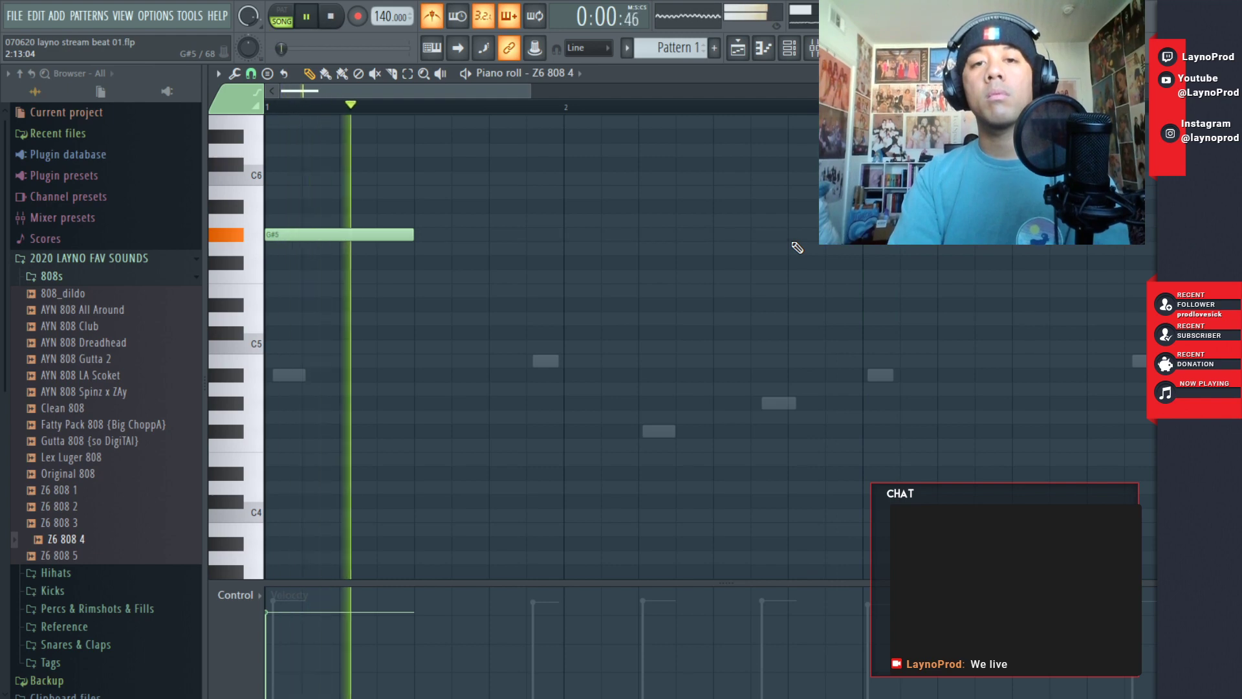
pyautogui.click(715, 234)
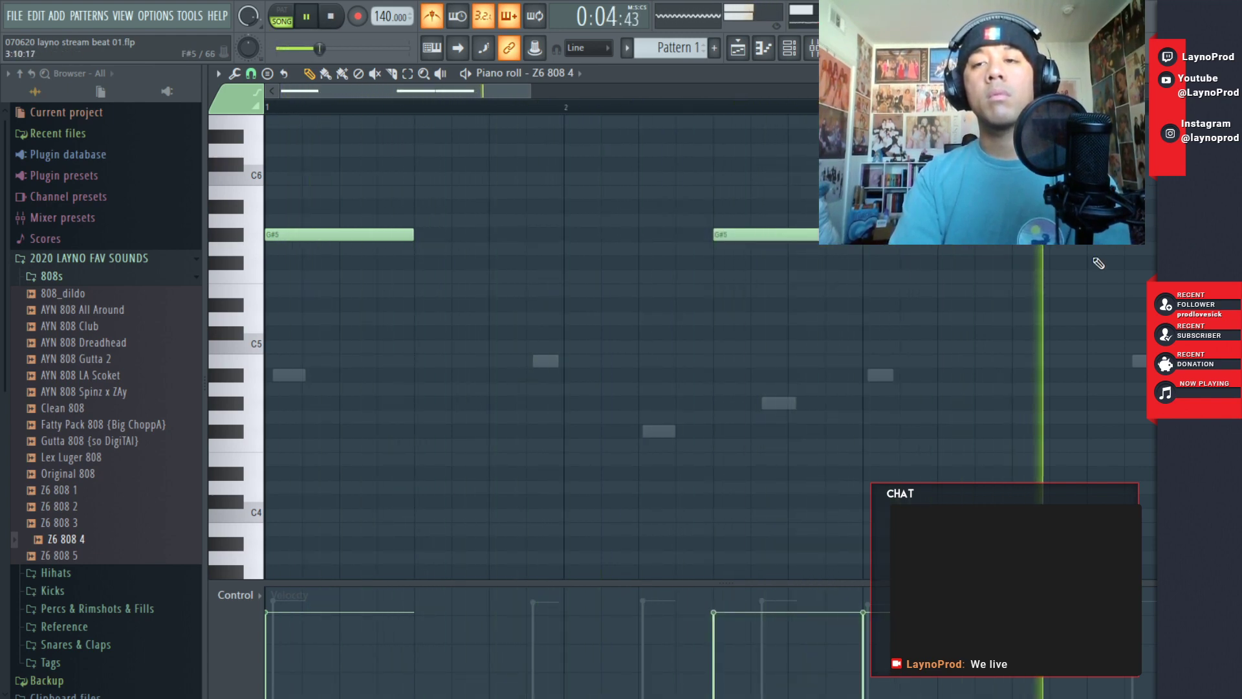
pyautogui.moveTo(533, 92); pyautogui.dragTo(303, 91)
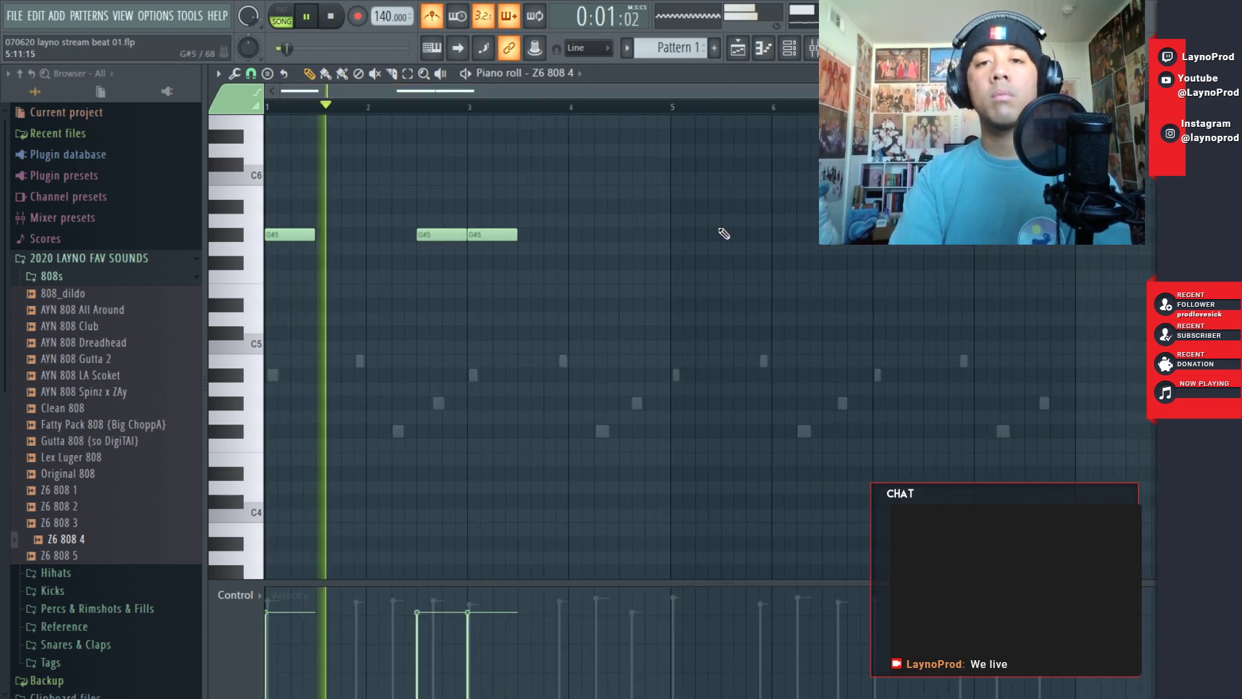
pyautogui.click(692, 235)
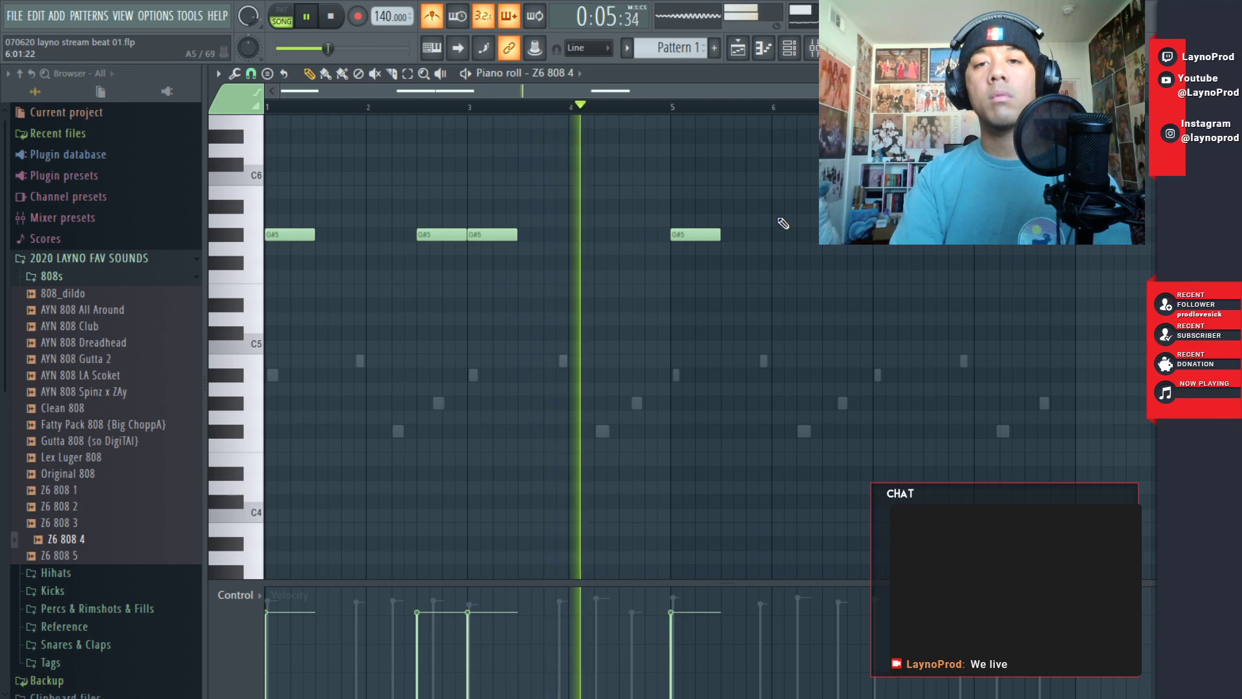
pyautogui.click(623, 235)
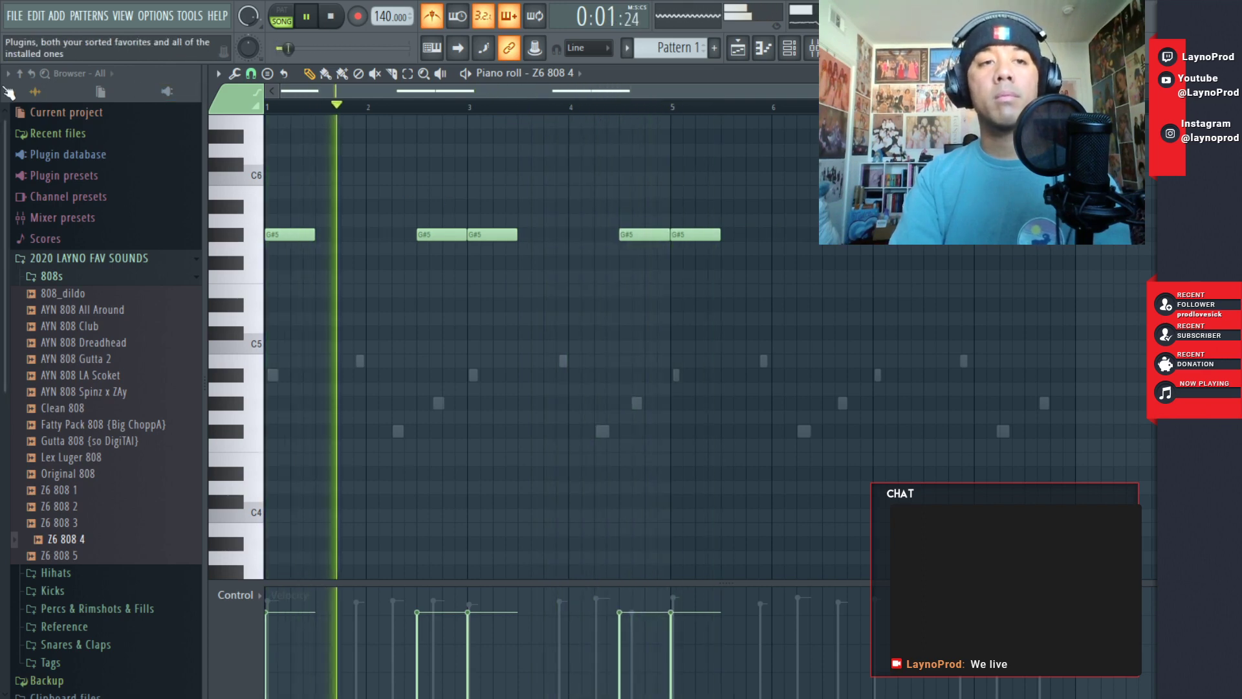
pyautogui.click(14, 15)
pyautogui.click(37, 81)
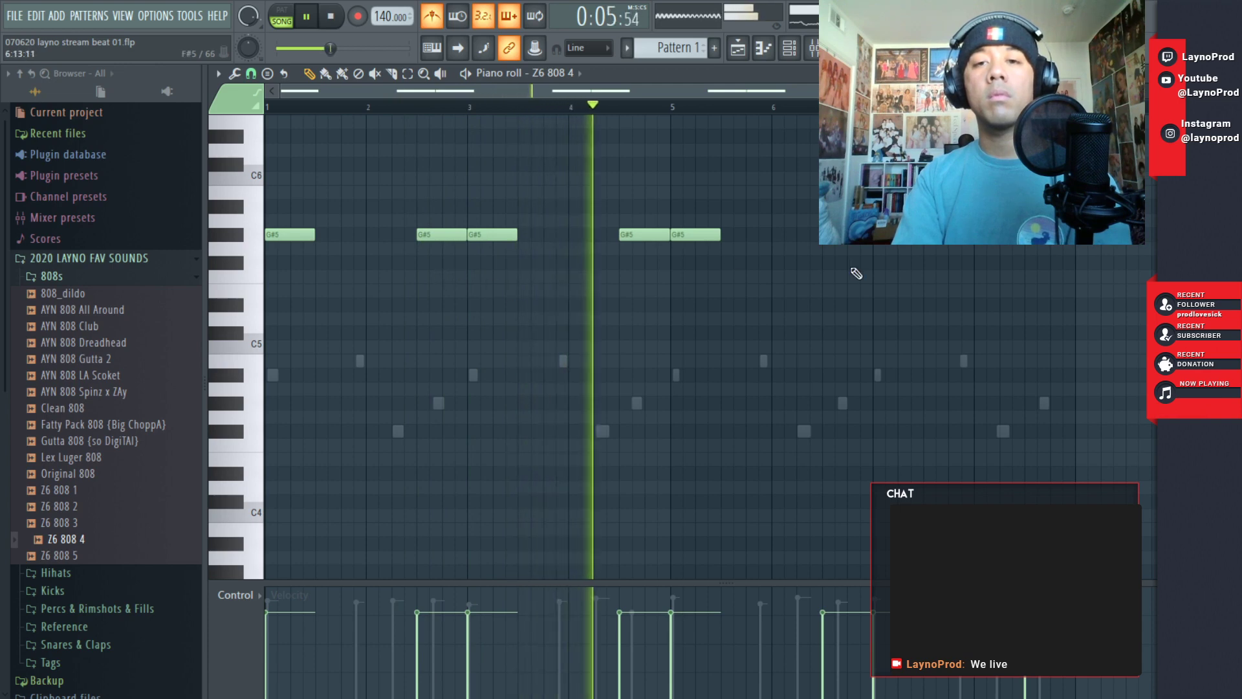
# - Add an extra 808 note, position it on B5 at 1:15:00 near the end of bar 1 and shorten it to 4 steps
pyautogui.click(751, 263)
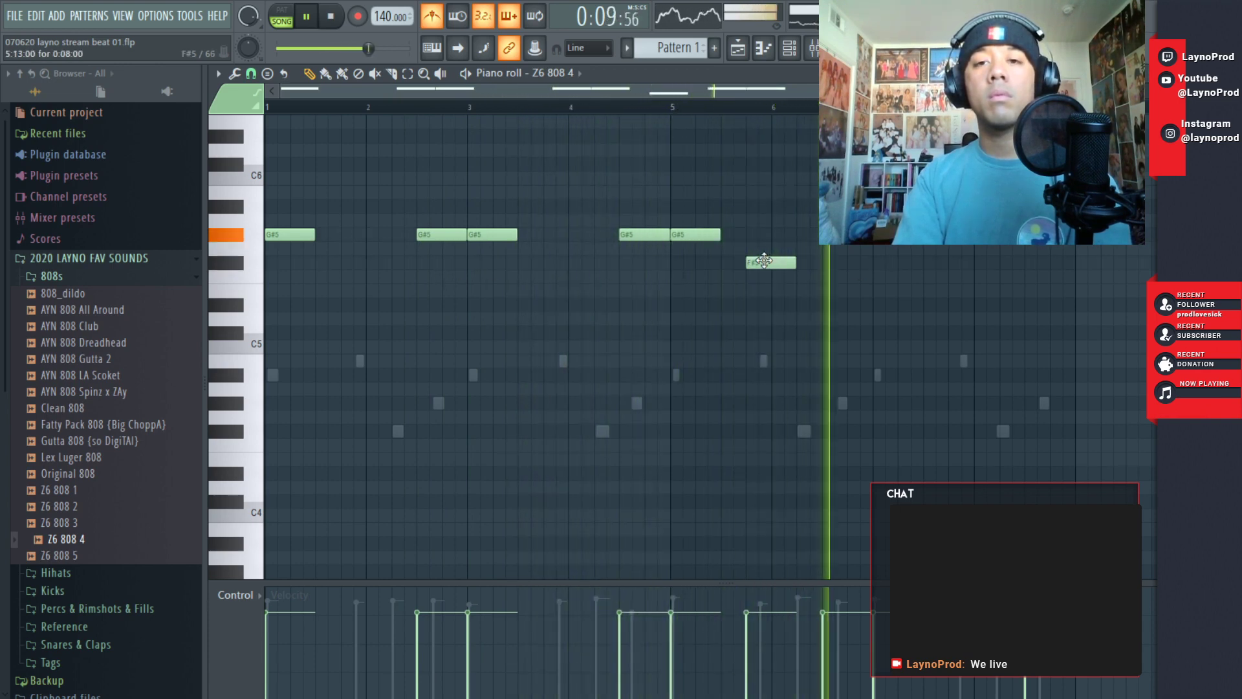
pyautogui.moveTo(763, 261); pyautogui.dragTo(397, 186)
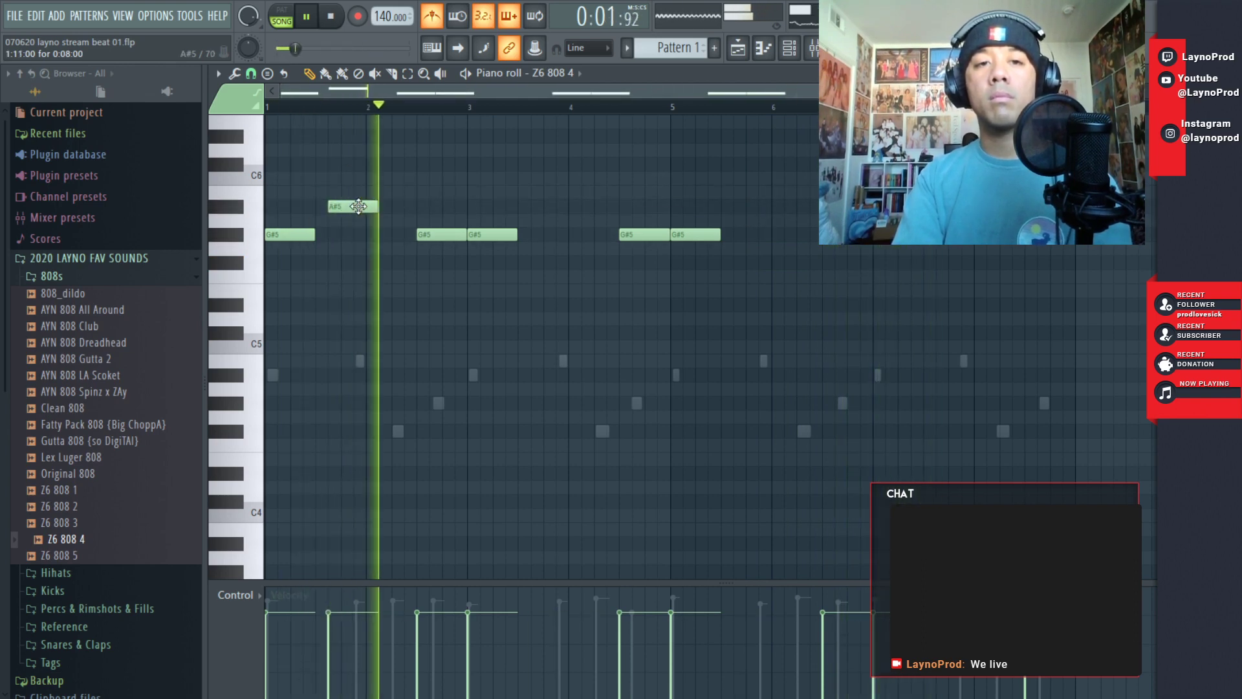
pyautogui.moveTo(350, 209); pyautogui.dragTo(381, 206)
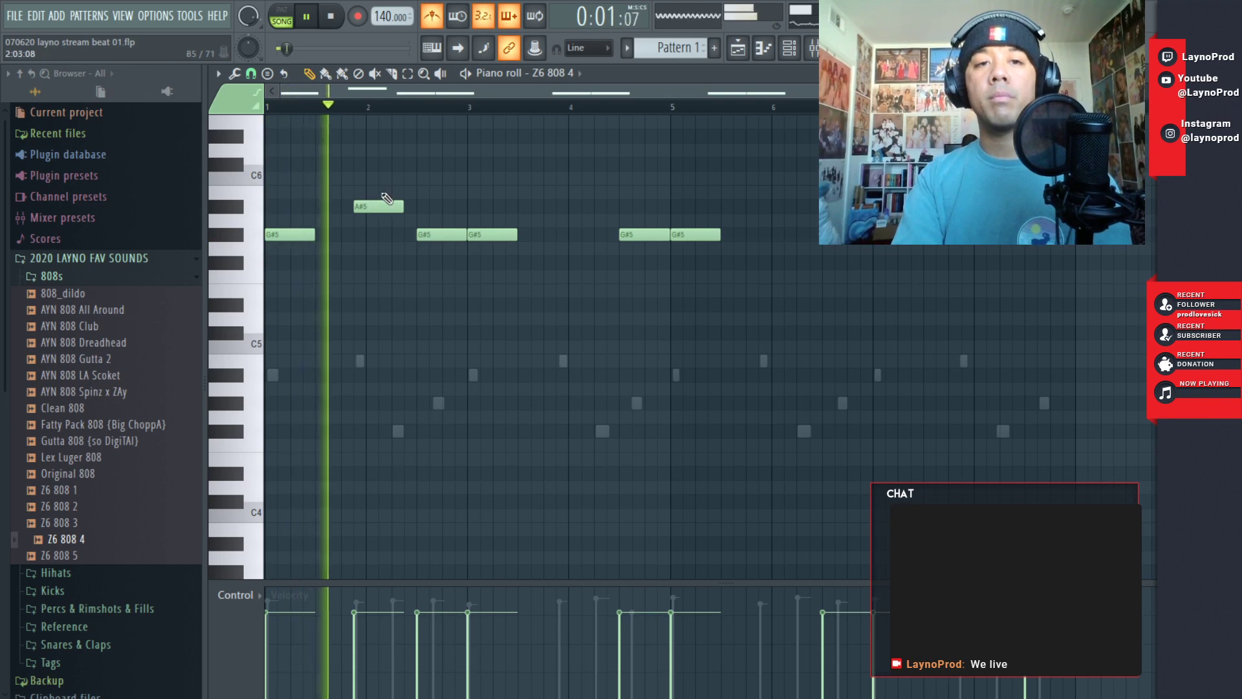
pyautogui.moveTo(382, 204); pyautogui.dragTo(373, 190)
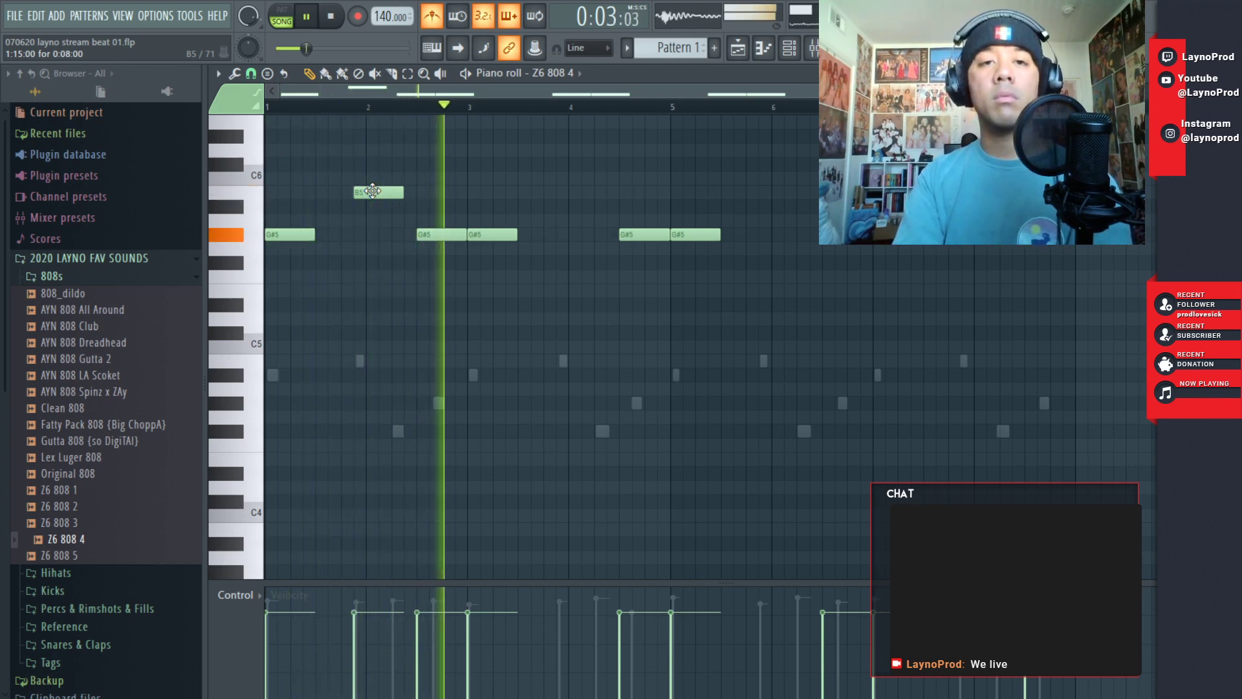
pyautogui.press('space')
pyautogui.moveTo(403, 192); pyautogui.dragTo(376, 194)
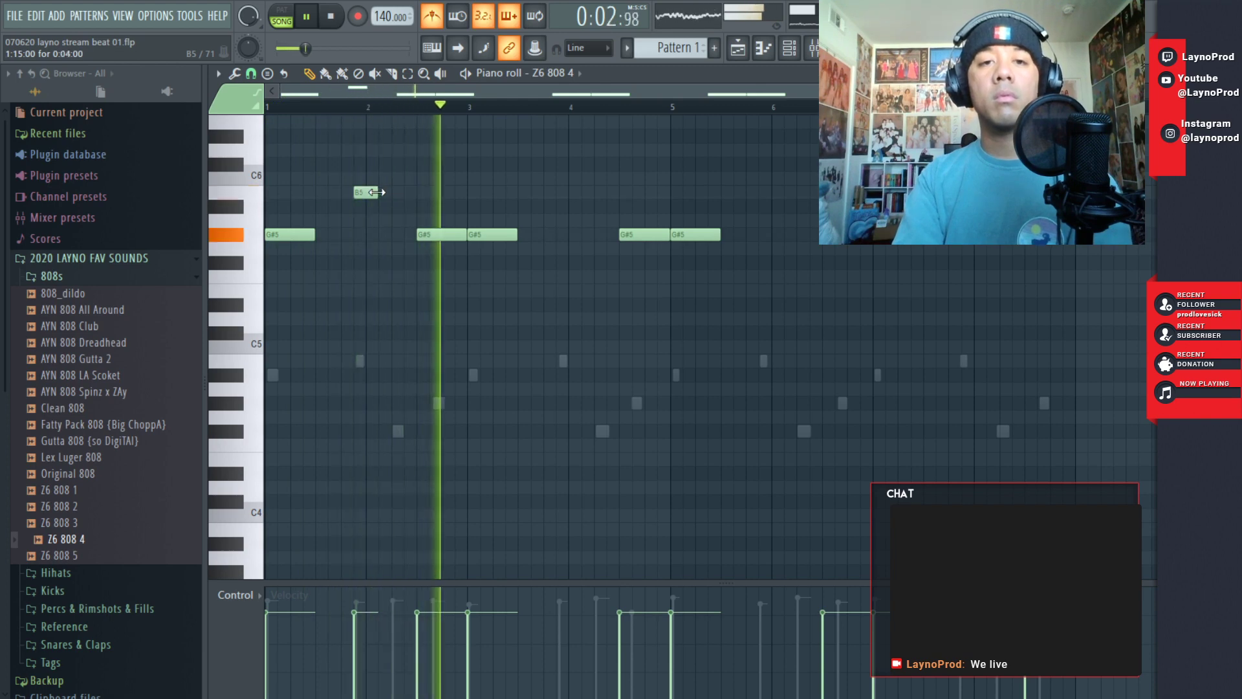
# - Add a 4-step G#5 note in bar 2, directly before the existing mid-bar G#5 note
pyautogui.click(382, 235)
pyautogui.press('space')
pyautogui.rightClick(387, 236)
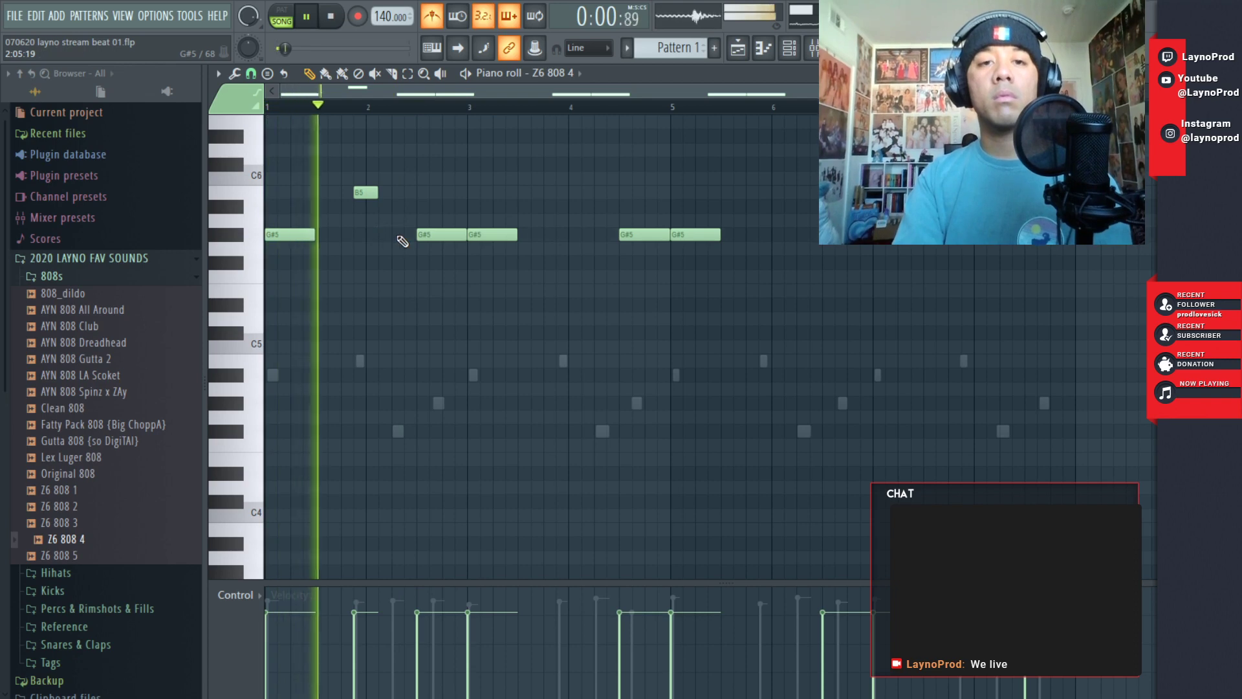
pyautogui.click(398, 239)
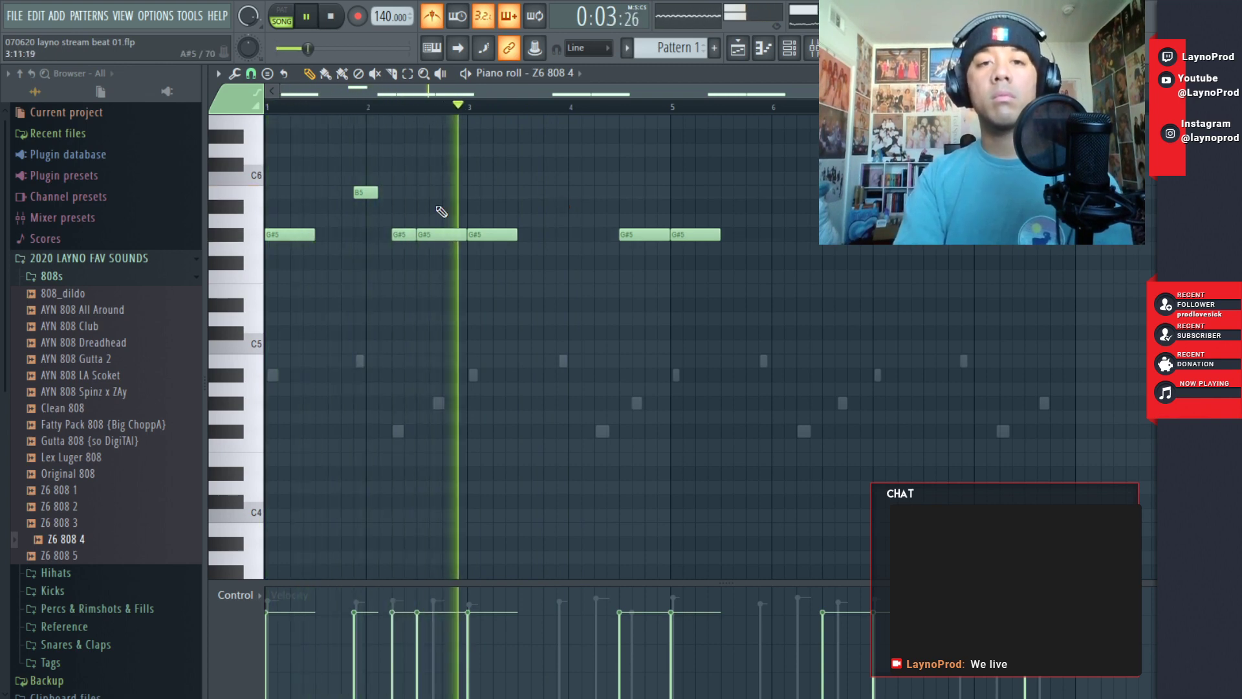
# - Lengthen the first B5 note to 6 steps and add a matching B5 note at the start of bar 4
pyautogui.moveTo(378, 193); pyautogui.dragTo(392, 196)
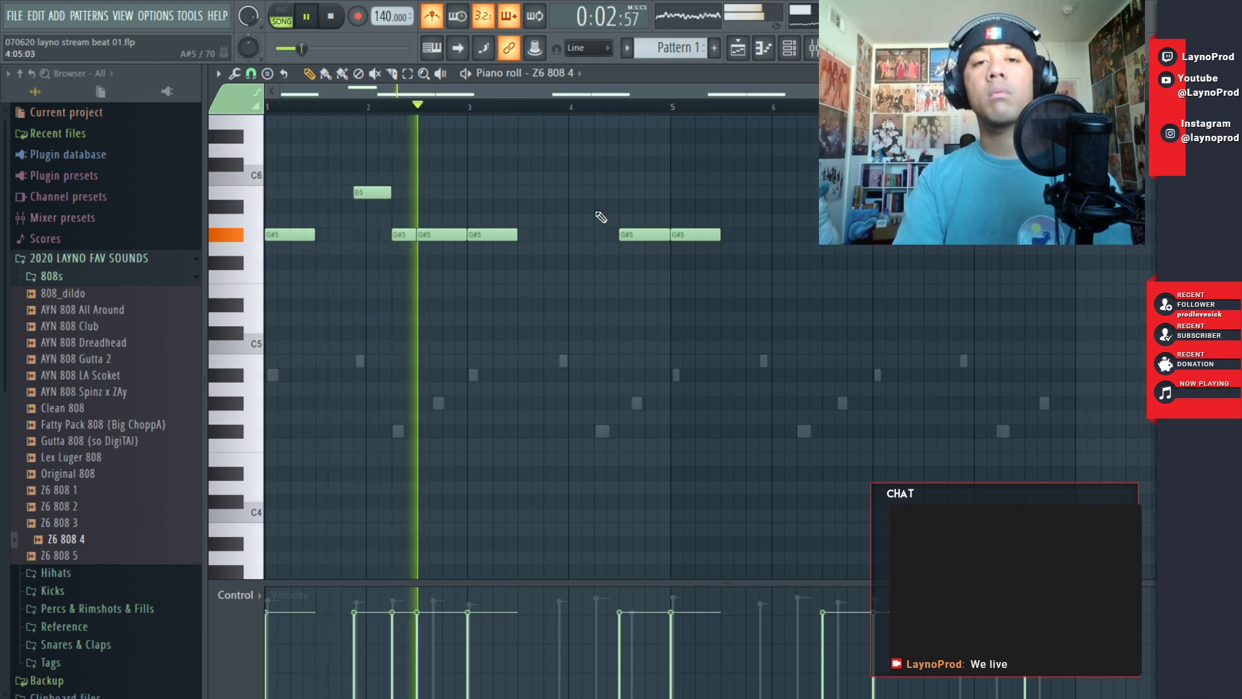
pyautogui.click(569, 194)
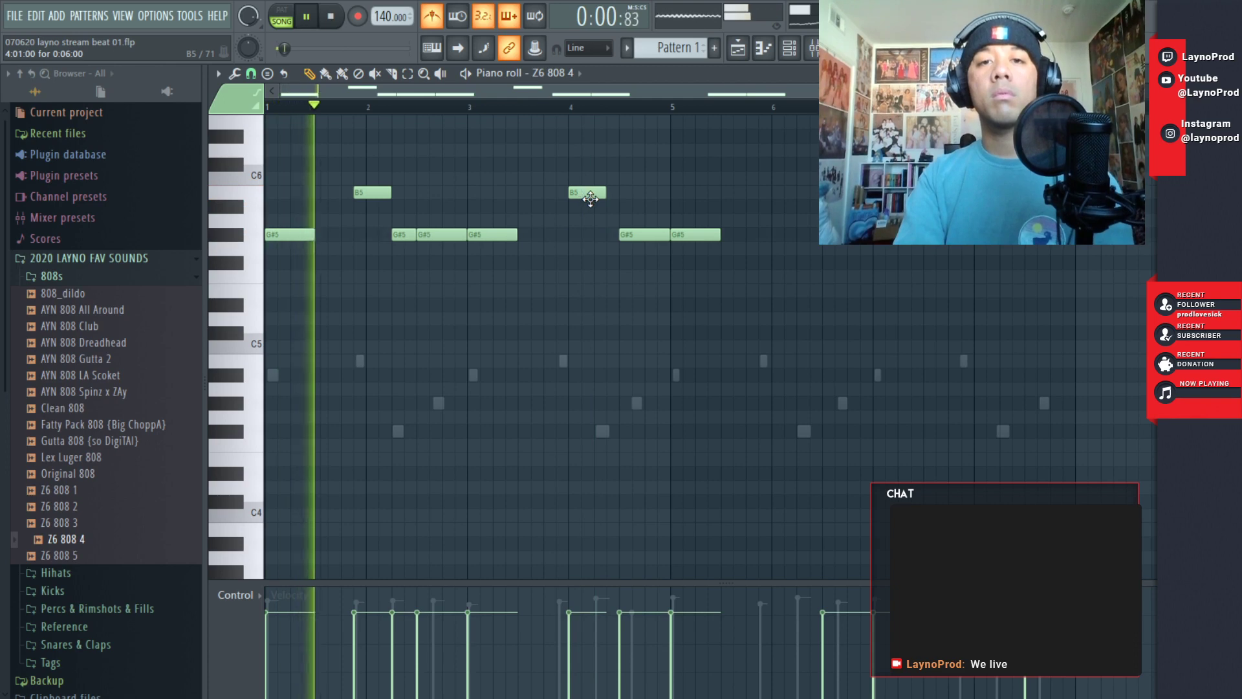
# - Move the bar 4 B5 note to 3:15:00 and add notes on G#5 at 4:05:00, B5 at 5:15:00 and G#5 at 6:05:00
pyautogui.moveTo(584, 199); pyautogui.dragTo(580, 199)
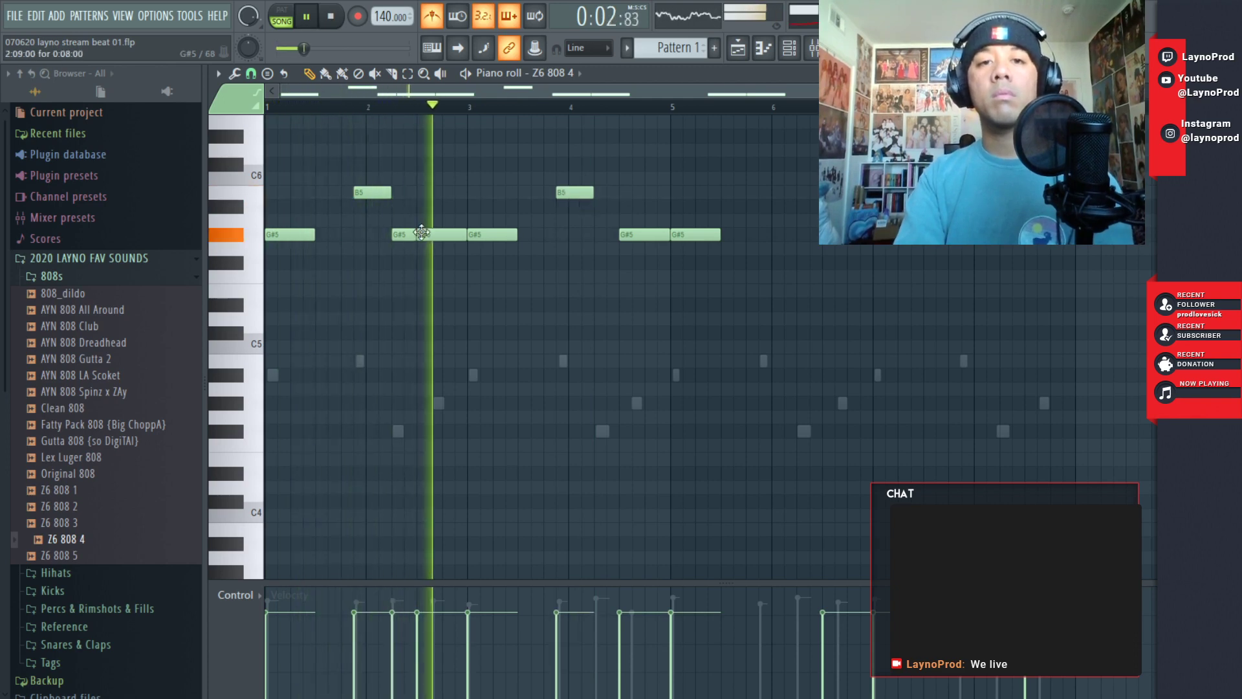
pyautogui.click(602, 235)
pyautogui.press('space')
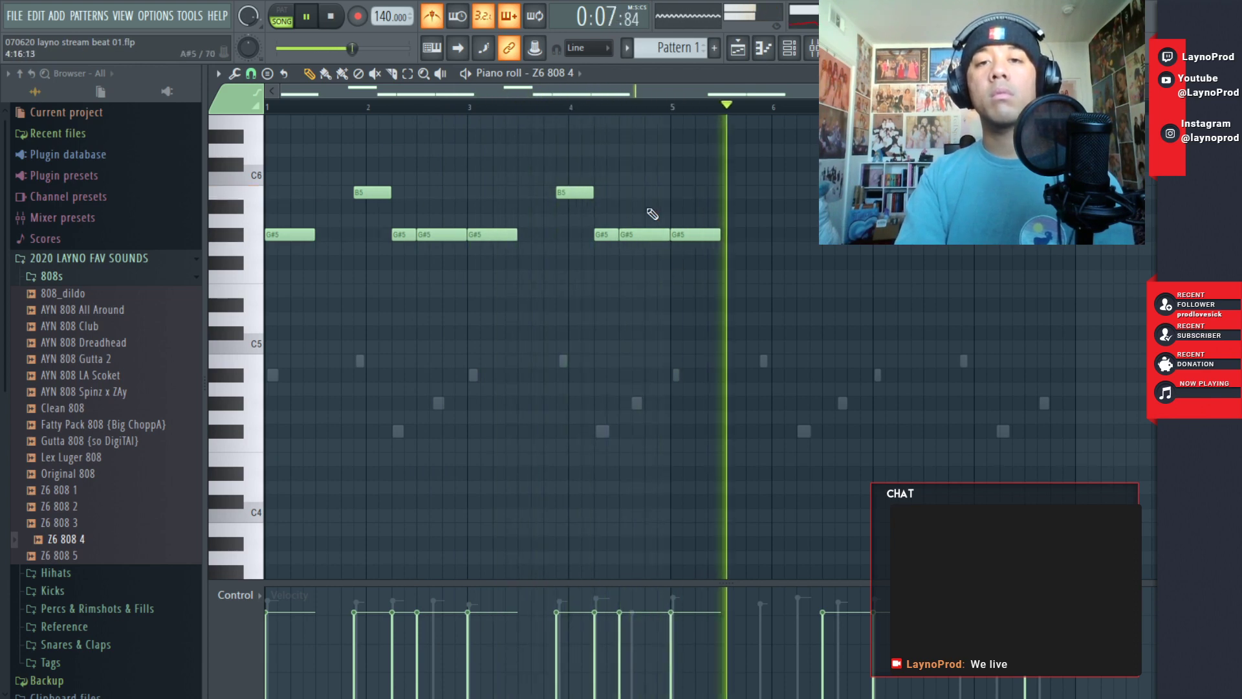
pyautogui.click(761, 193)
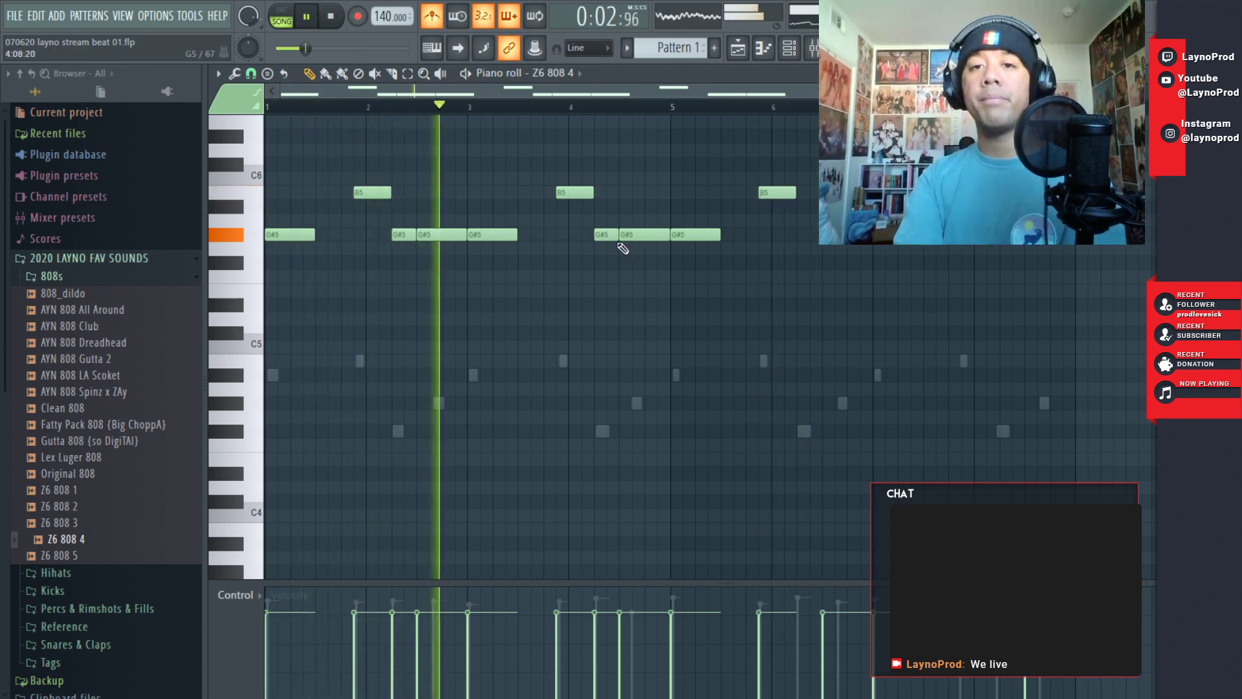
pyautogui.click(800, 235)
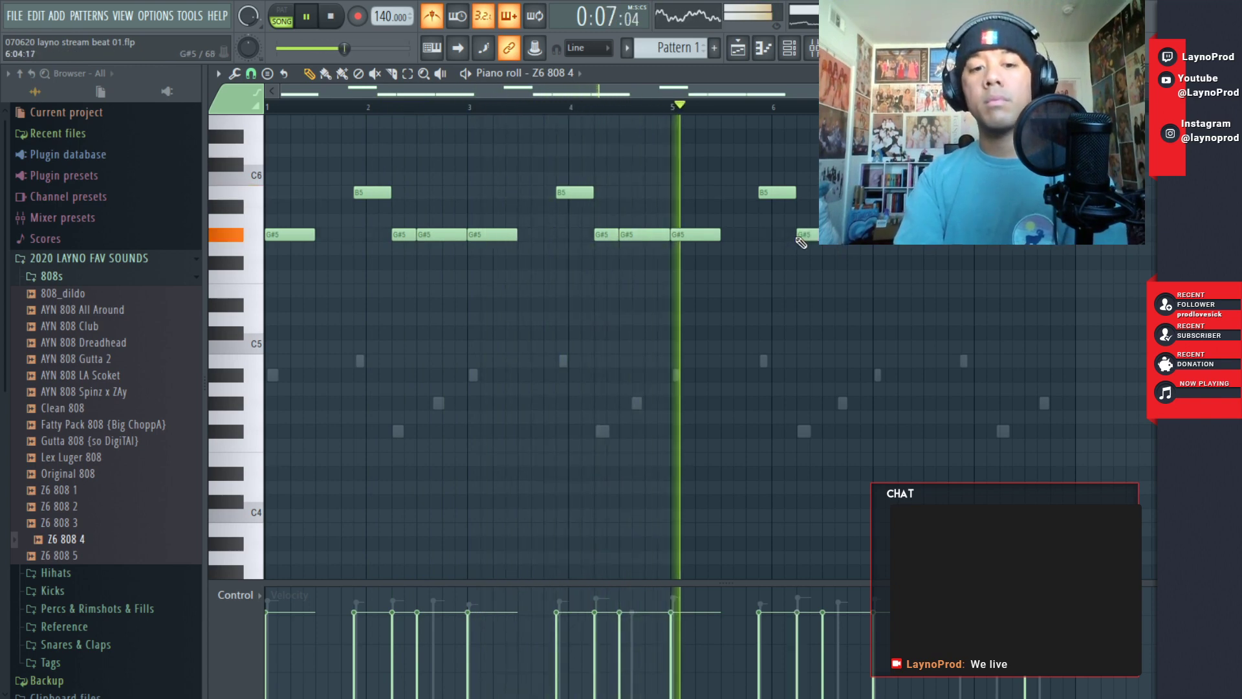
# - Switch to Streamlabs OBS to check the stream, and return to the FL Studio piano roll
pyautogui.hotkey('alt', 'Tab')
pyautogui.hotkey('alt', 'Tab')
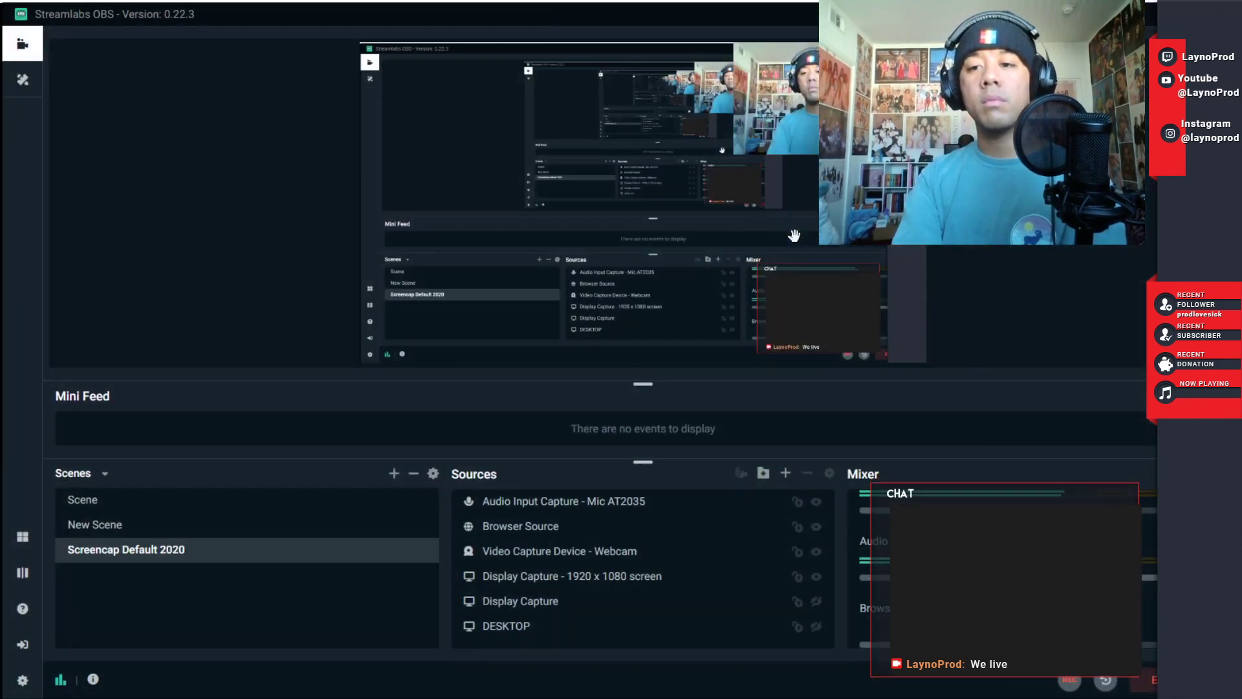
pyautogui.hotkey('alt', 'Tab')
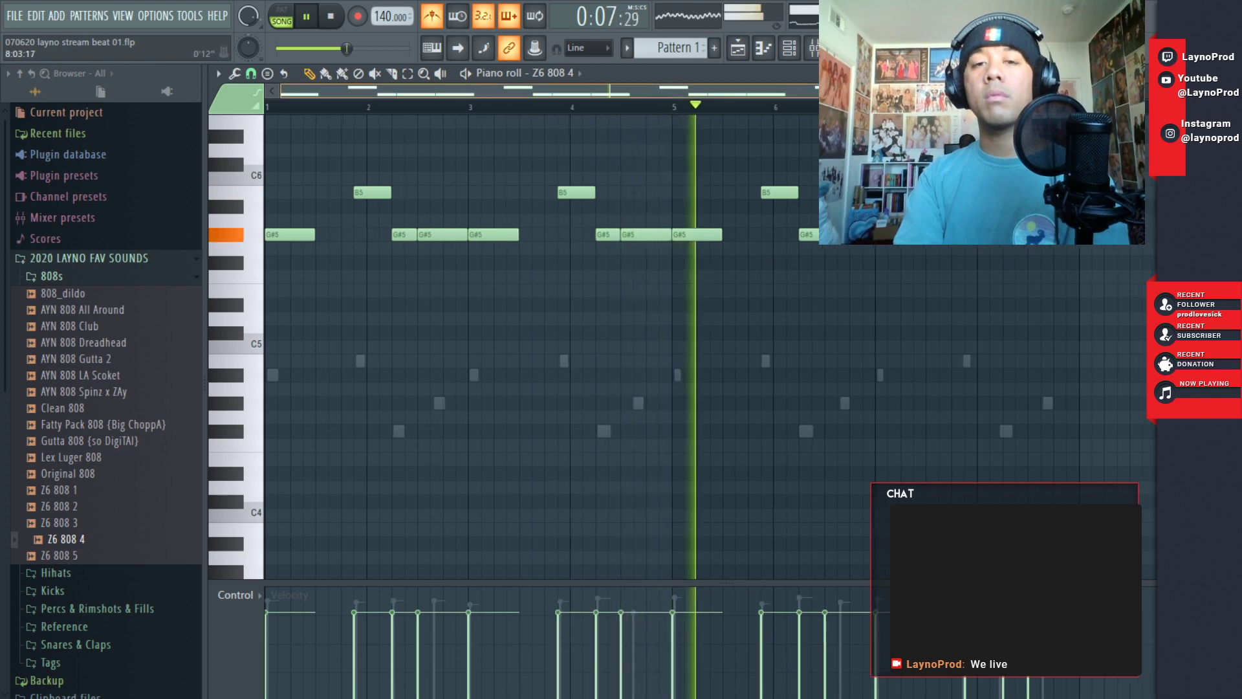
# - Split the G#5 note near the end of bar 4 and chop its last 2 steps into a fast roll
pyautogui.moveTo(959, 92); pyautogui.dragTo(692, 116)
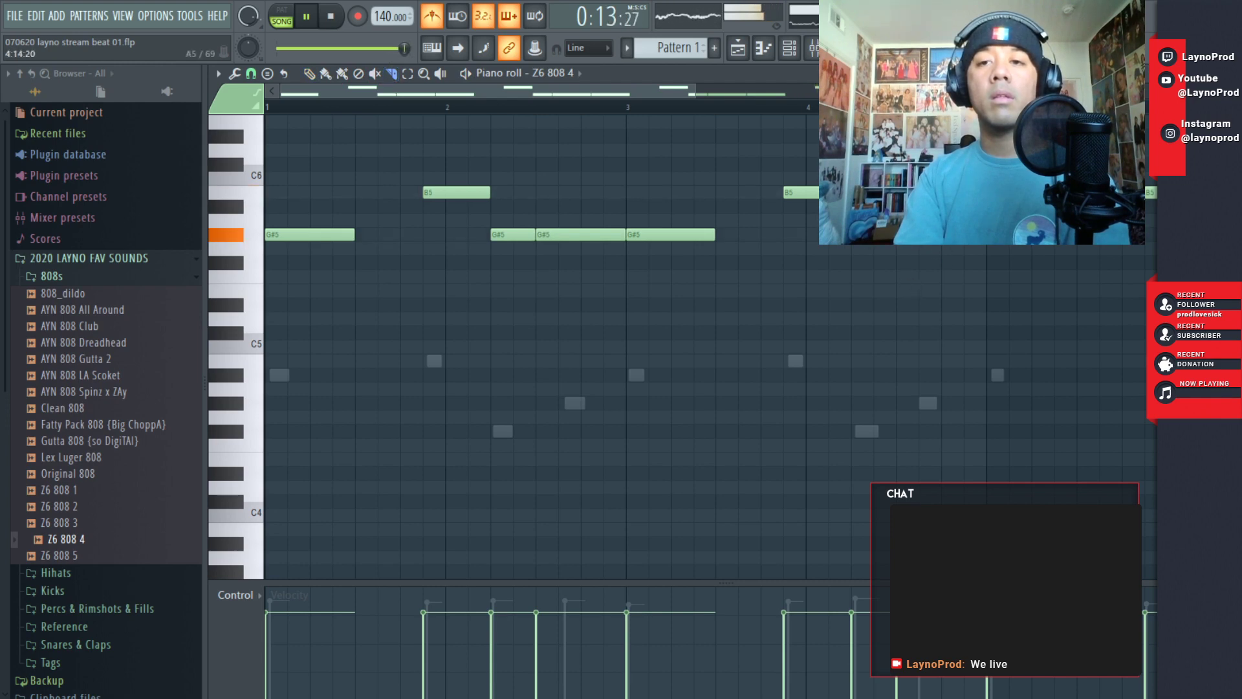
pyautogui.click(234, 73)
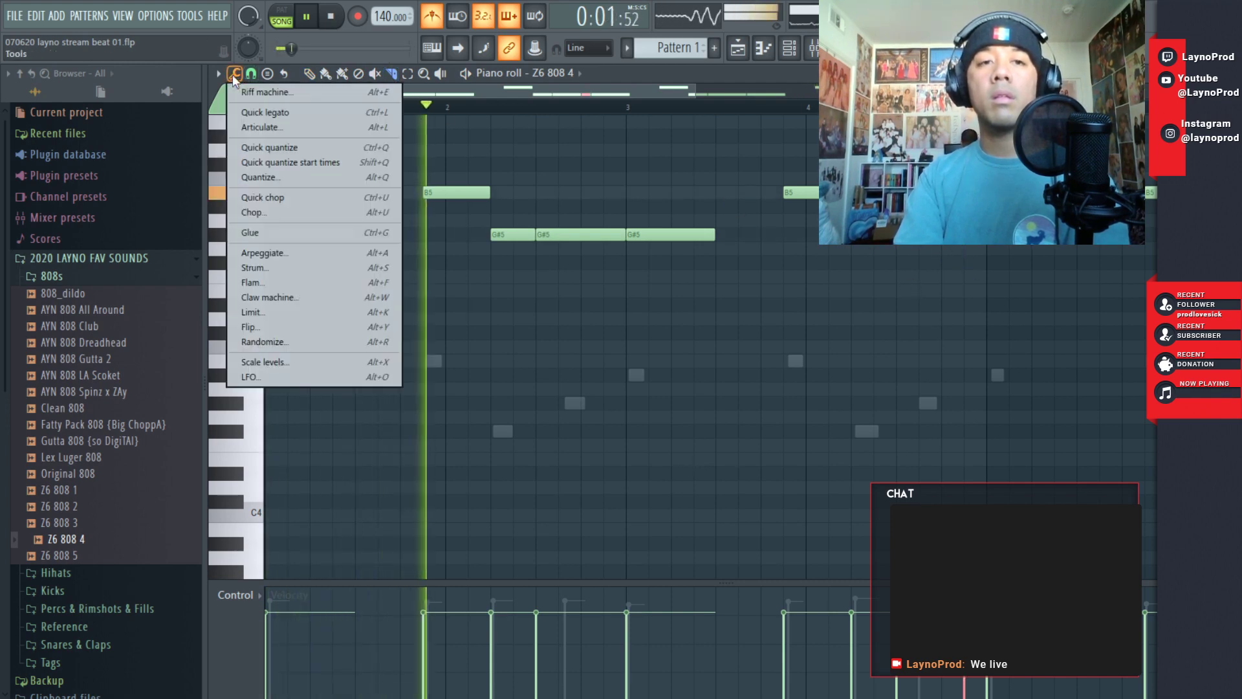
pyautogui.click(251, 74)
pyautogui.click(274, 192)
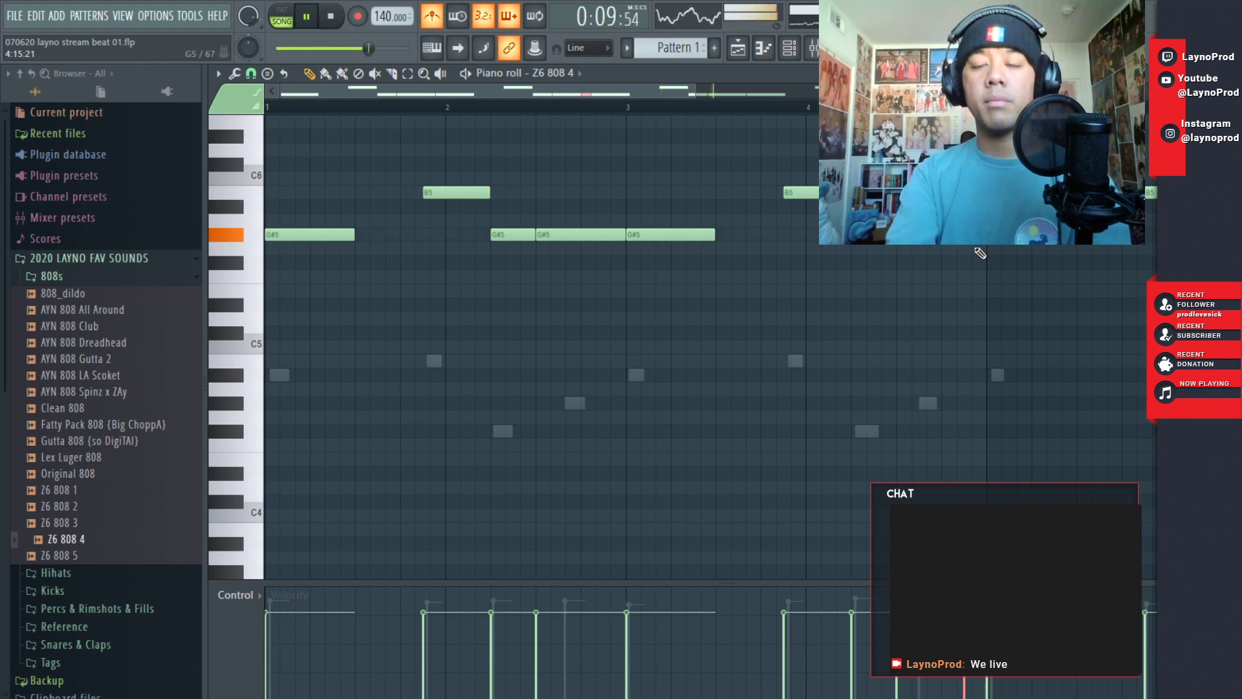
pyautogui.hotkey('alt', 'u')
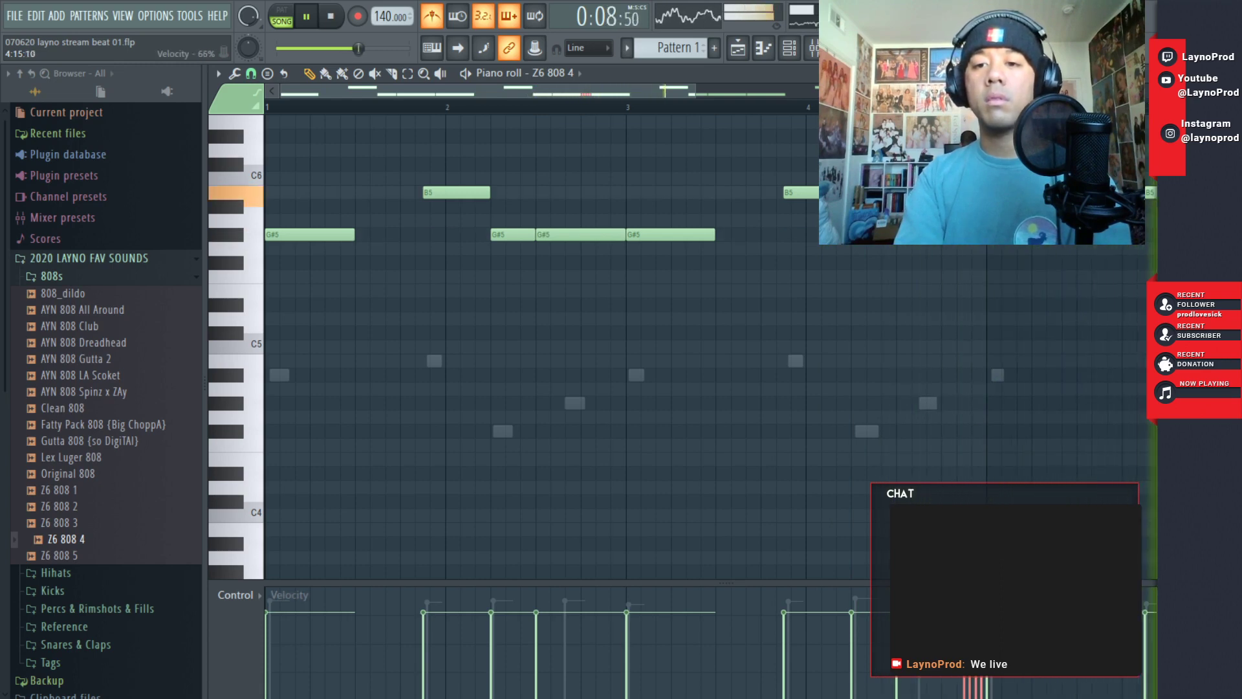
pyautogui.press('space')
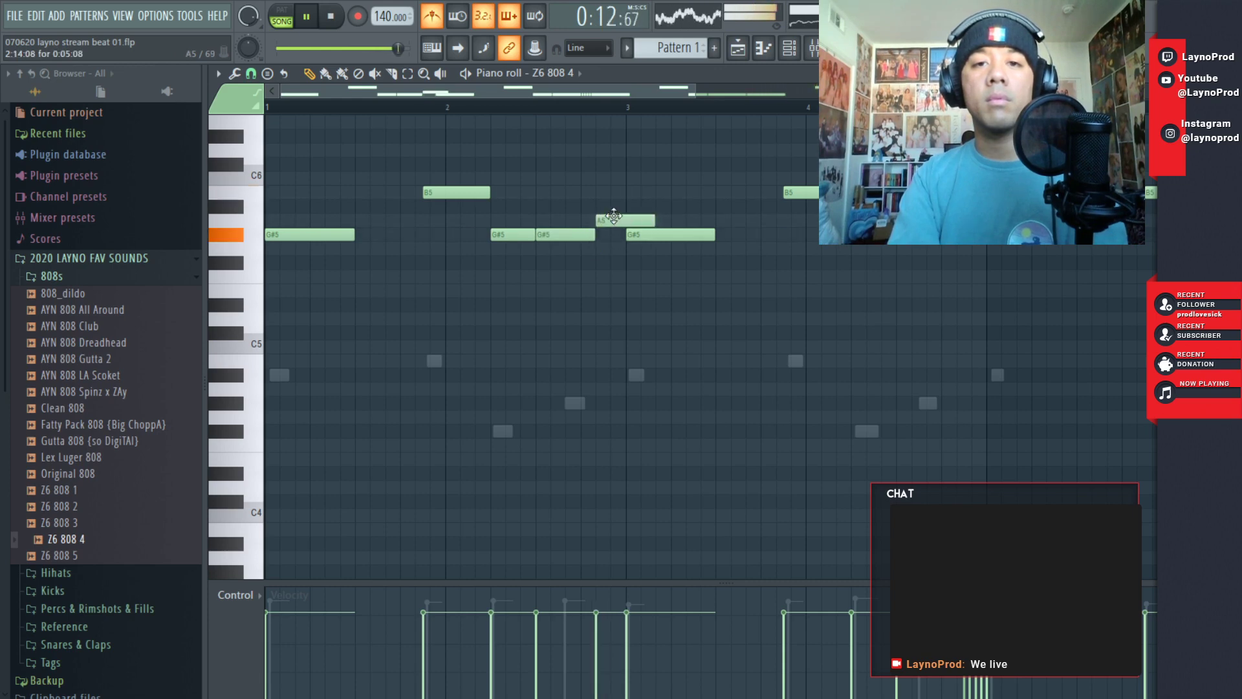
pyautogui.moveTo(624, 222); pyautogui.dragTo(612, 239)
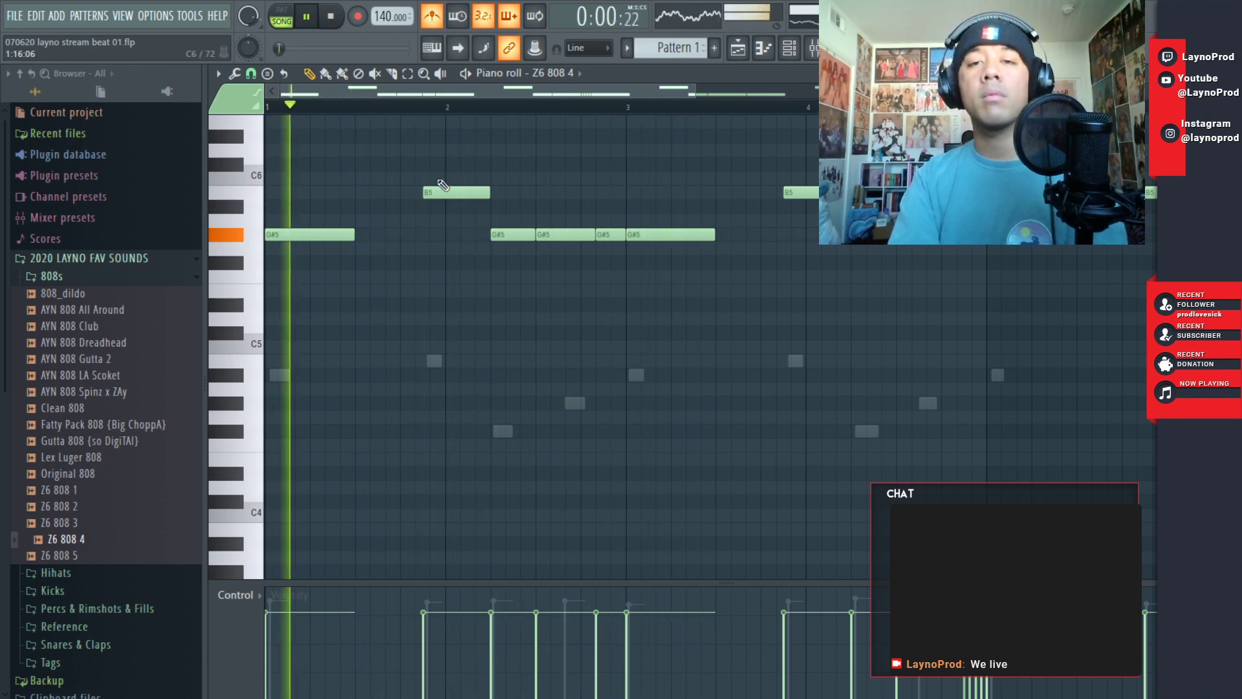
pyautogui.hotkey('ctrl', 'alt', 'z')
pyautogui.hotkey('ctrl', 'alt', 'z')
pyautogui.hotkey('ctrl', 'alt', 'z')
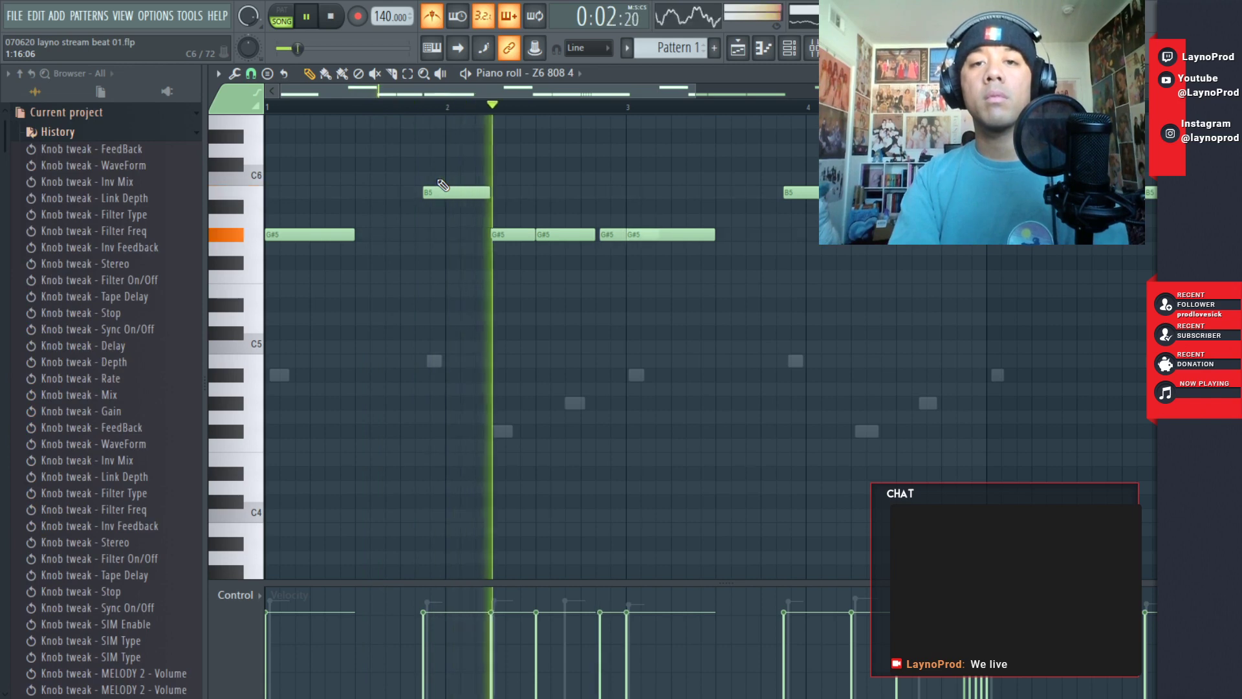
pyautogui.hotkey('ctrl', 'alt', 'z')
pyautogui.hotkey('ctrl', 'alt', 'z')
pyautogui.hotkey('ctrl', 'alt', 'z')
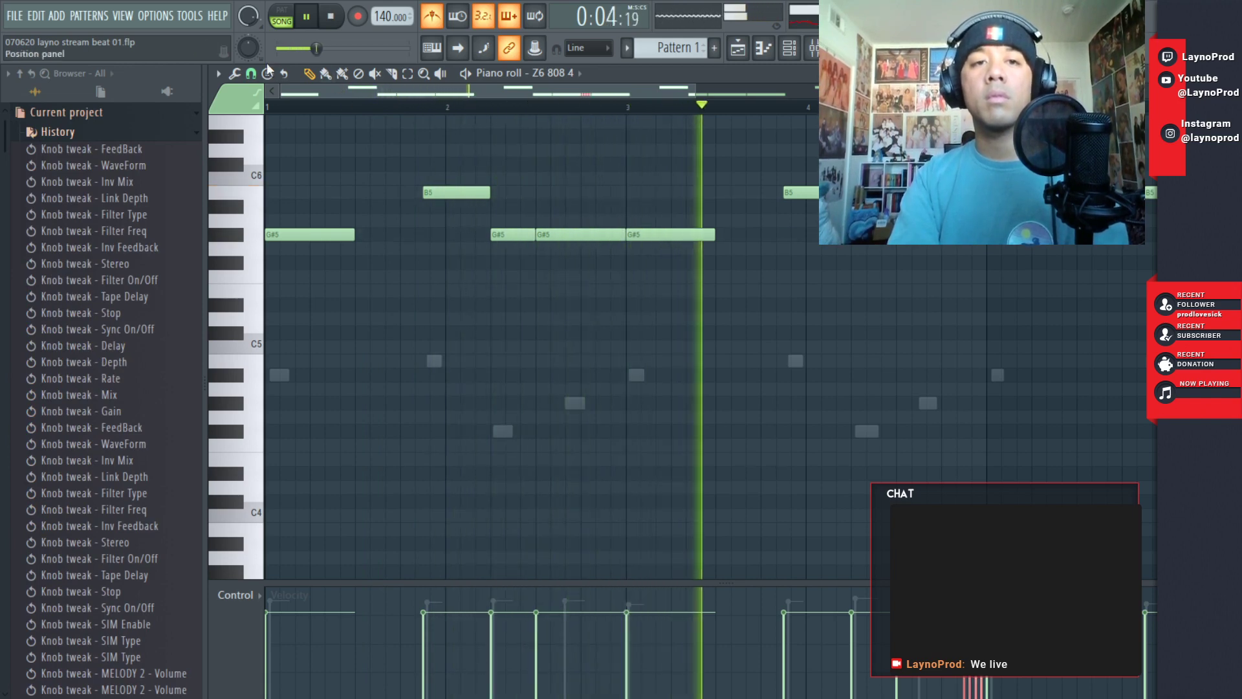
# - Shorten the second G#5 note in bar 2 to 6 steps and add a 2-step G#5 note at 2:15:00
pyautogui.click(267, 73)
pyautogui.click(268, 251)
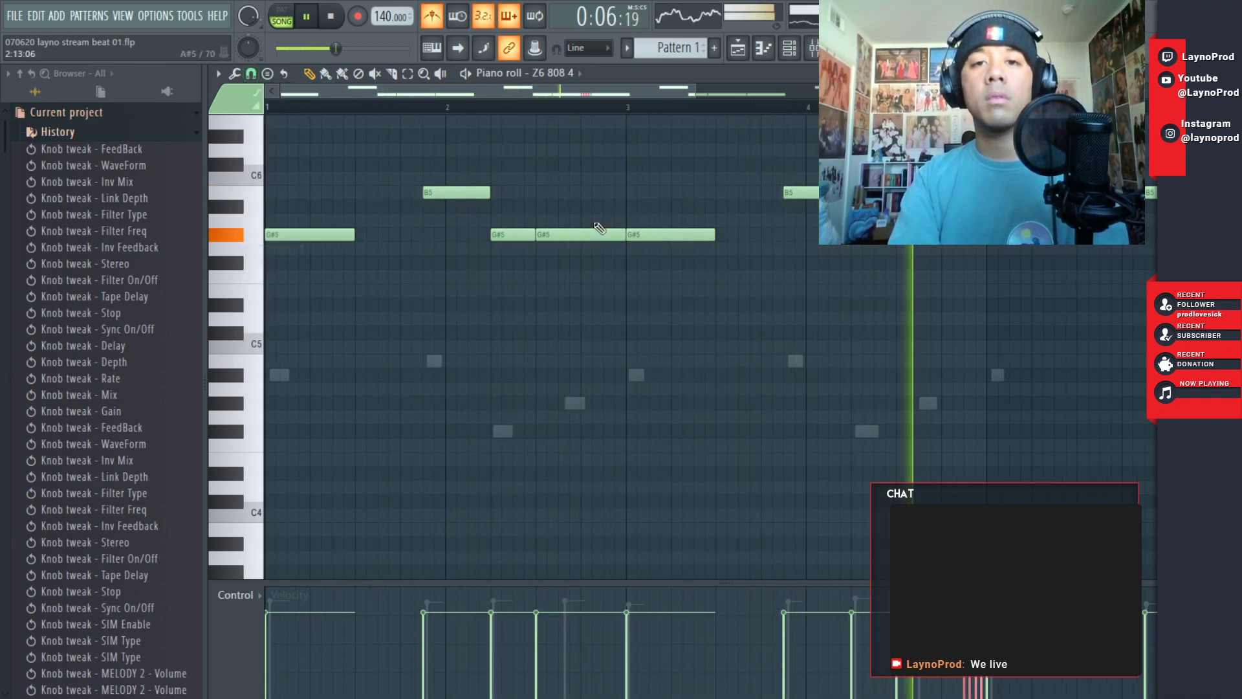
pyautogui.press('space')
pyautogui.press('space')
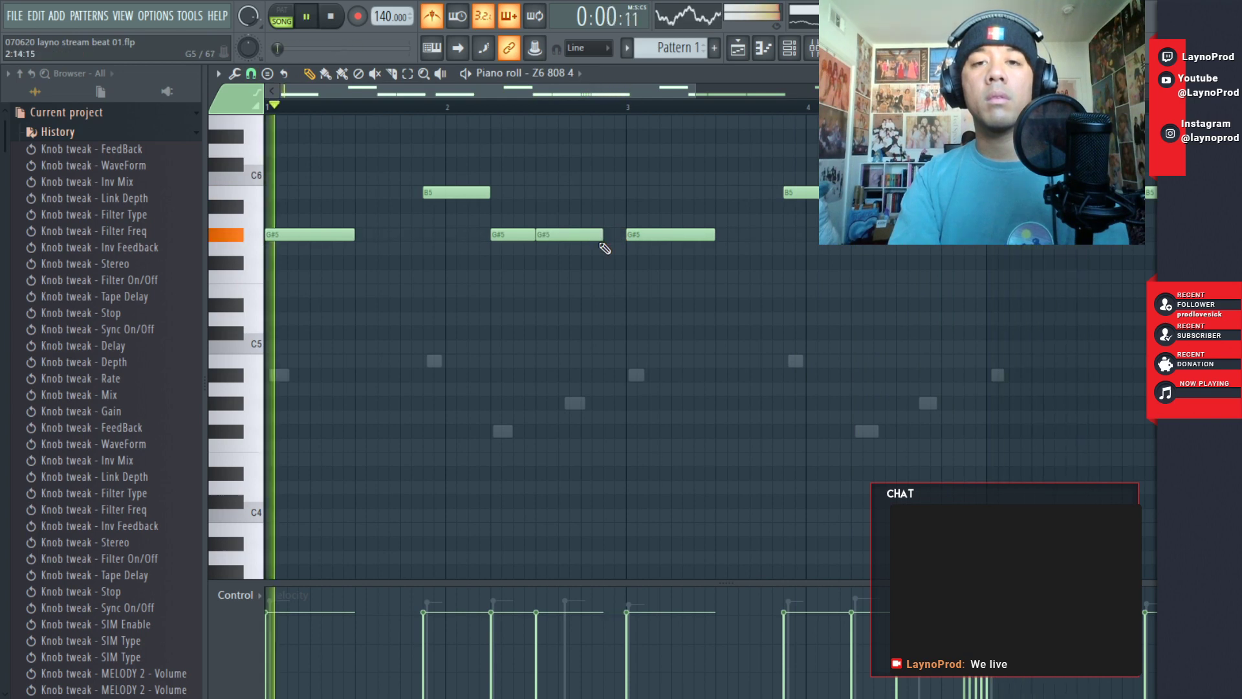
pyautogui.click(607, 222)
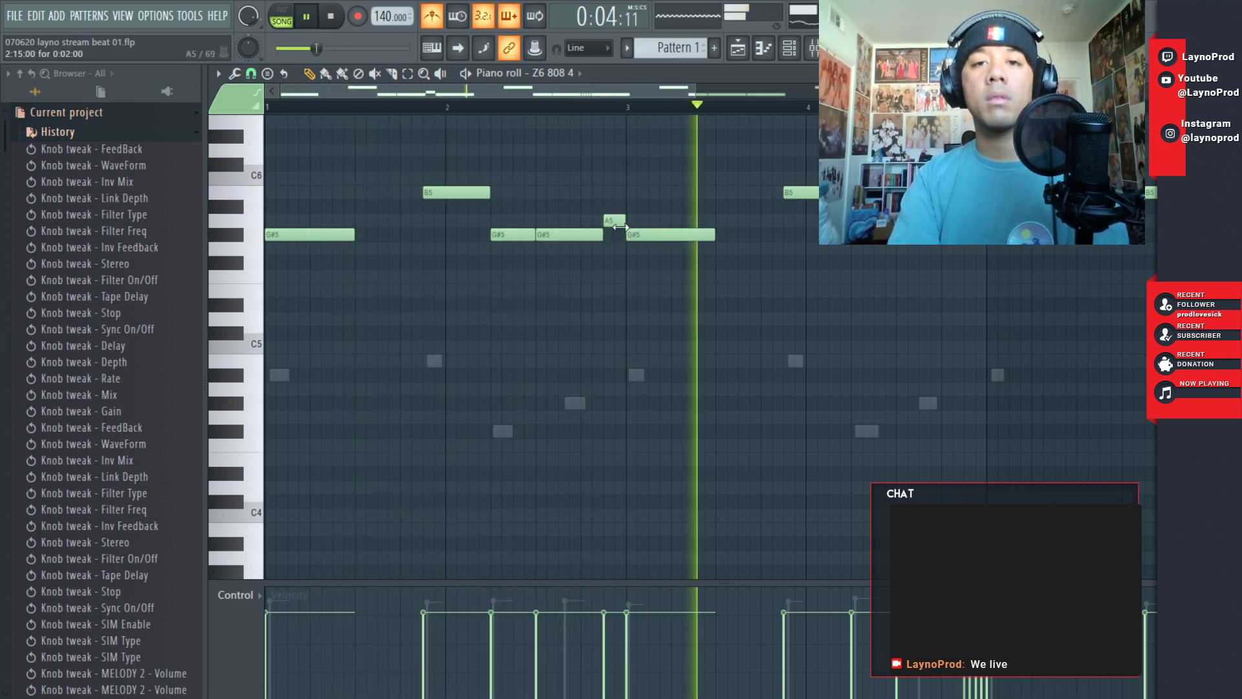
pyautogui.moveTo(615, 221); pyautogui.dragTo(615, 234)
pyautogui.press('space')
pyautogui.press('space')
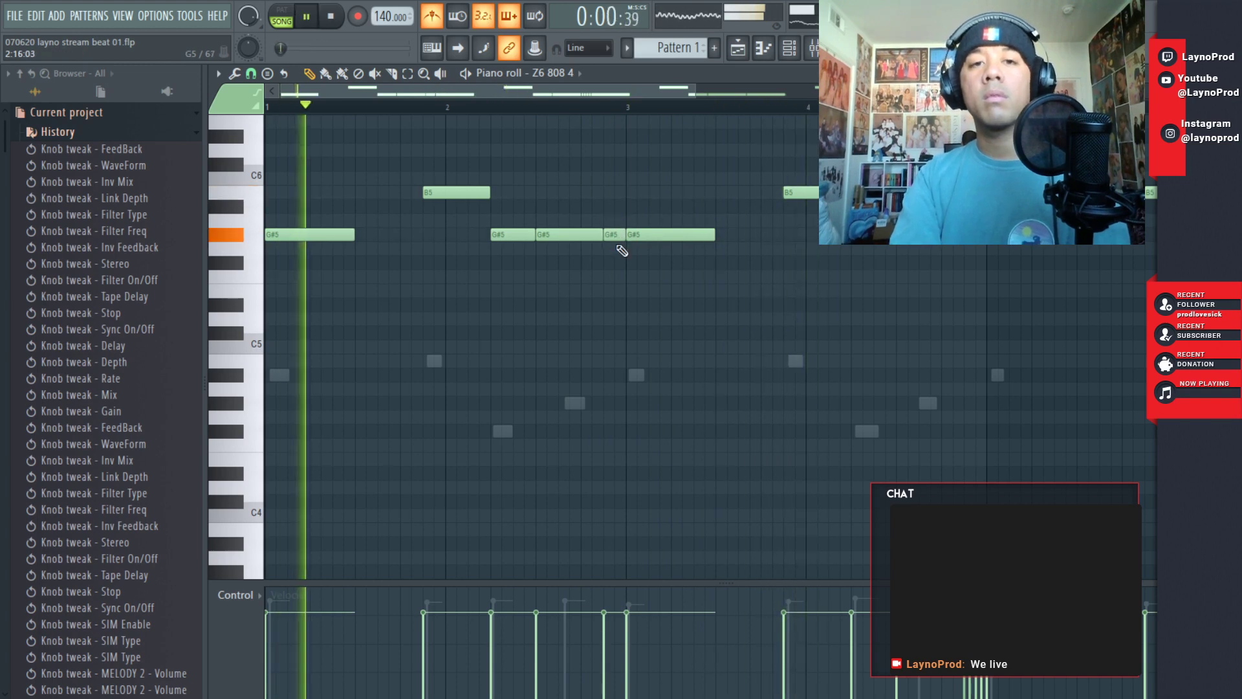
pyautogui.click(362, 234)
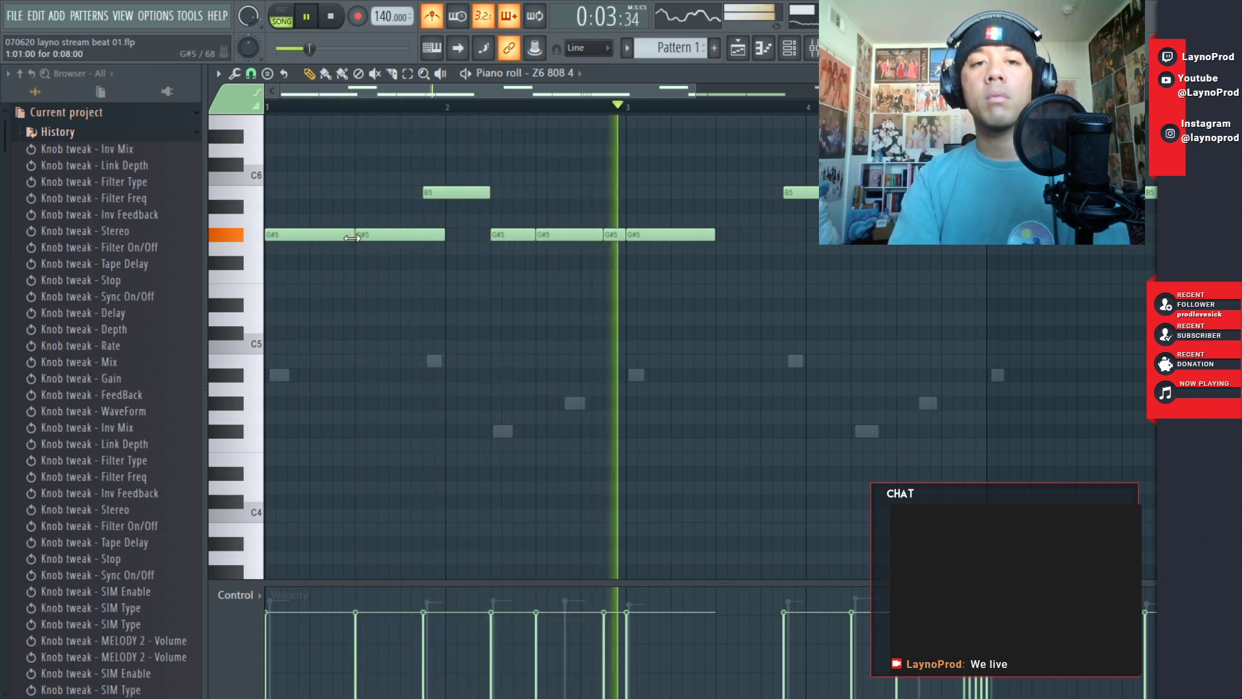
pyautogui.moveTo(351, 236)
pyautogui.mouseDown()
pyautogui.moveTo(329, 237)
pyautogui.moveTo(363, 245)
pyautogui.moveTo(352, 244)
pyautogui.mouseUp()
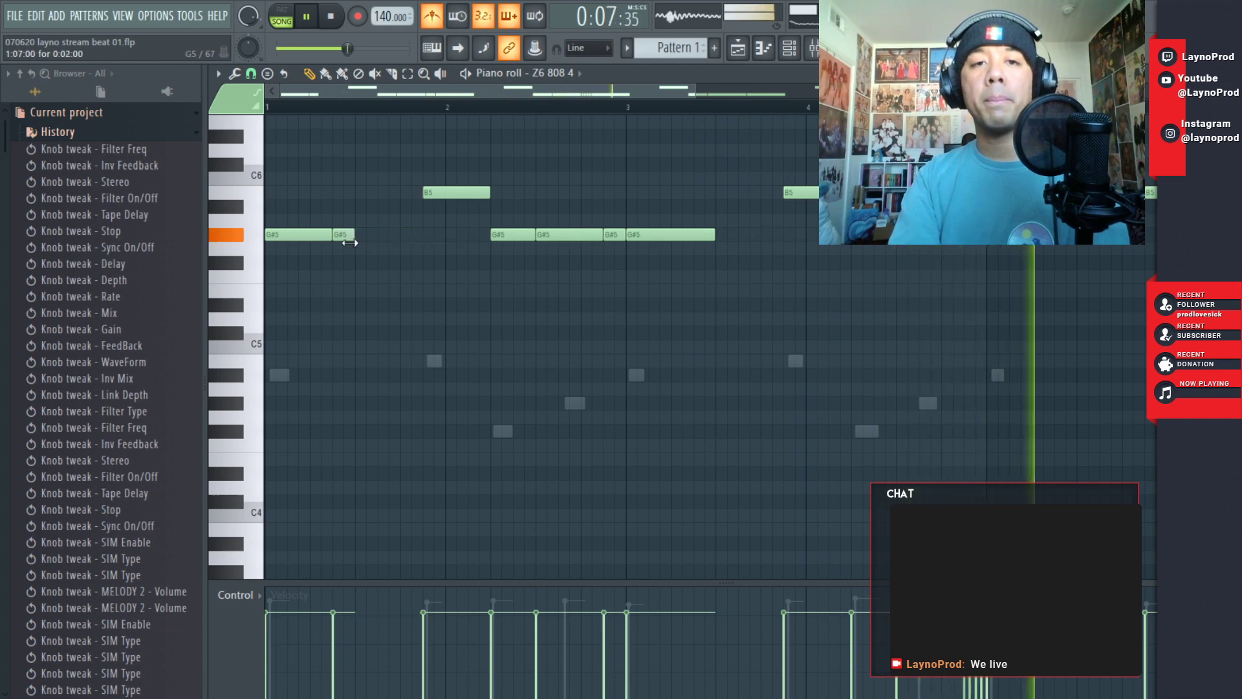
pyautogui.press('space')
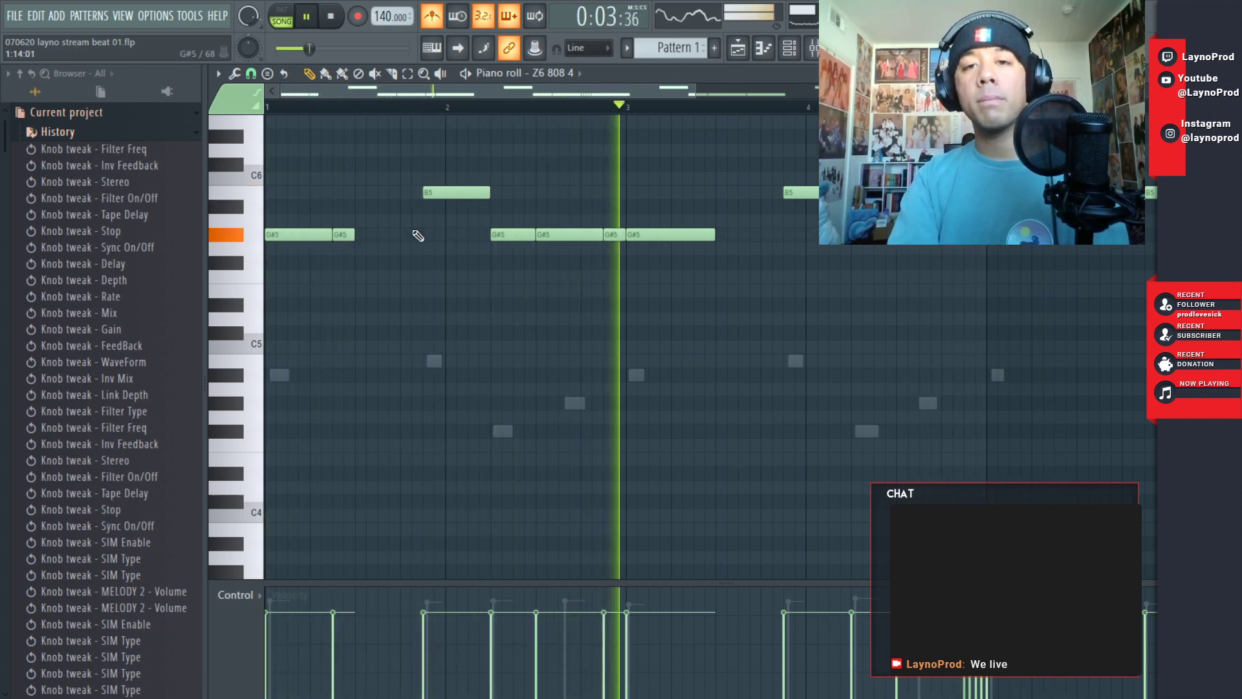
pyautogui.press('space')
pyautogui.press('space')
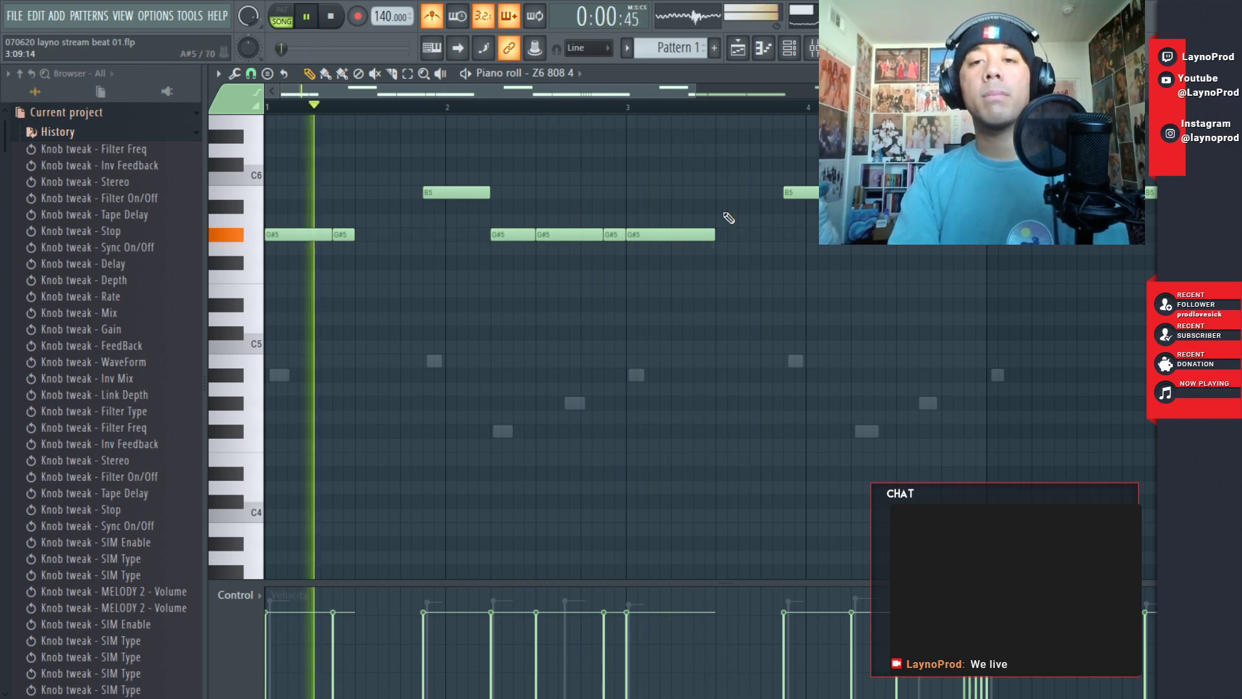
pyautogui.moveTo(715, 233); pyautogui.dragTo(686, 234)
pyautogui.hotkey('ctrl', 'alt', 'z')
pyautogui.hotkey('ctrl', 'alt', 'z')
pyautogui.hotkey('ctrl', 'alt', 'z')
pyautogui.hotkey('ctrl', 'alt', 'z')
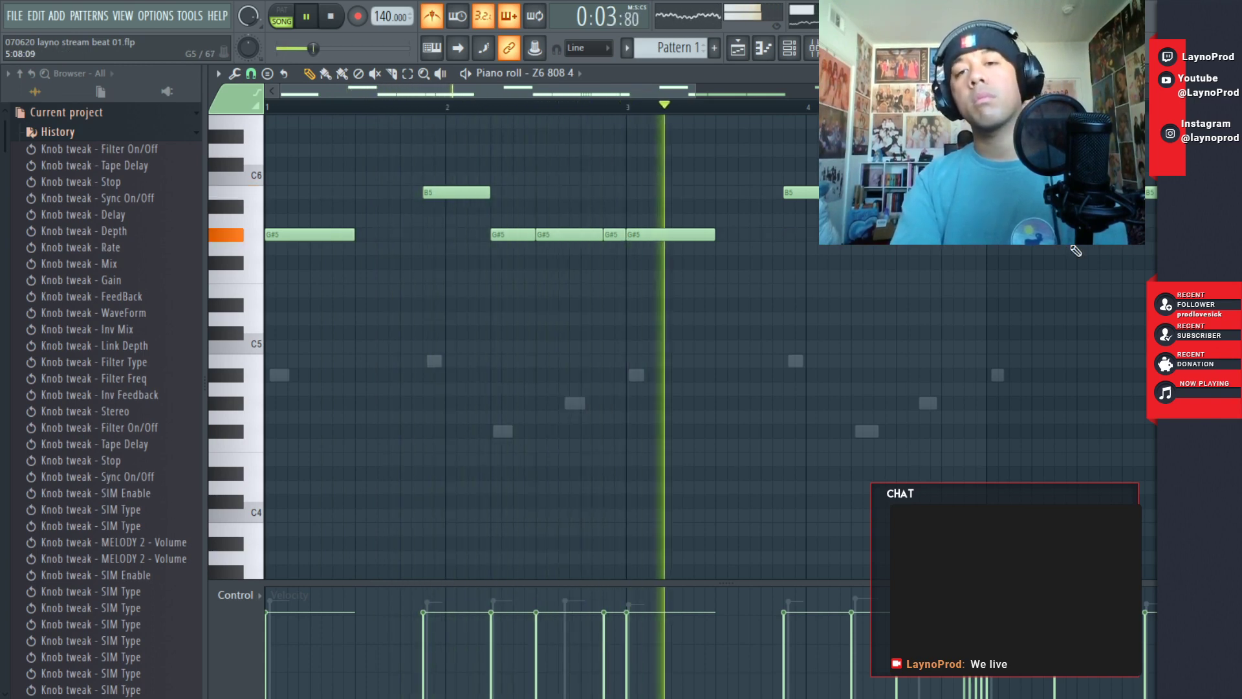
# - Shorten the last G#5 note in bar 6 to 6 steps and add a 2-step G#5 note at 6:15:00
pyautogui.moveTo(654, 89); pyautogui.dragTo(764, 96)
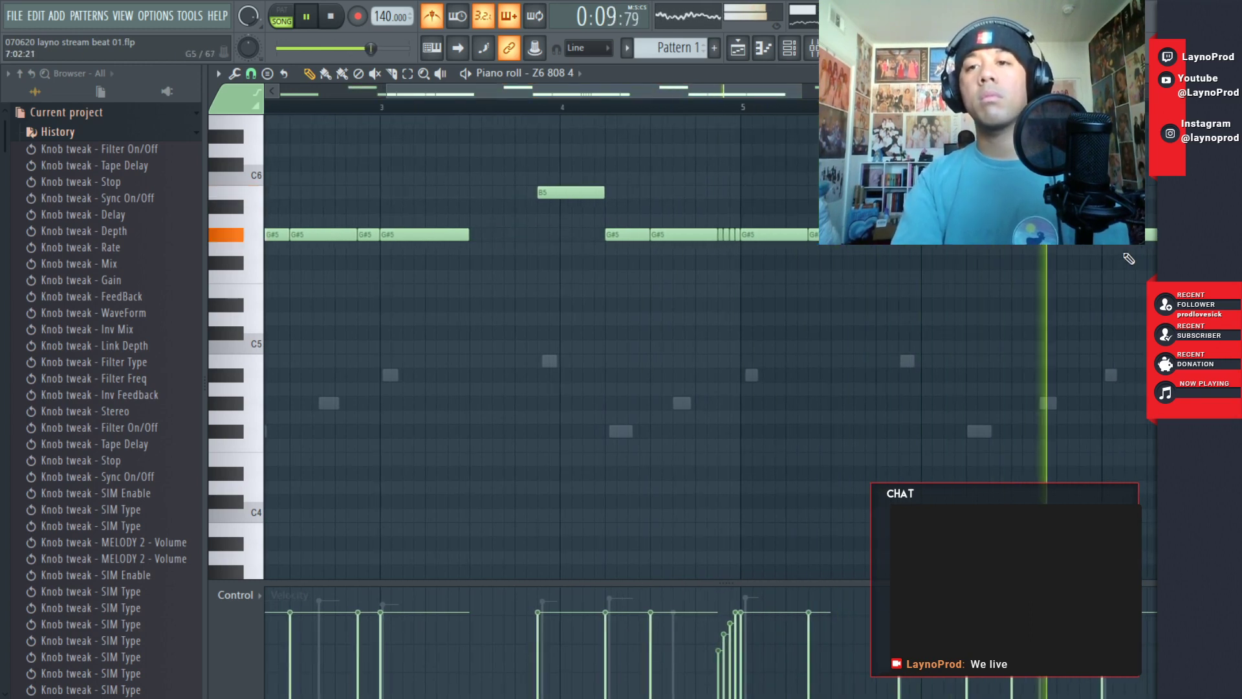
pyautogui.moveTo(1099, 236); pyautogui.dragTo(1067, 245)
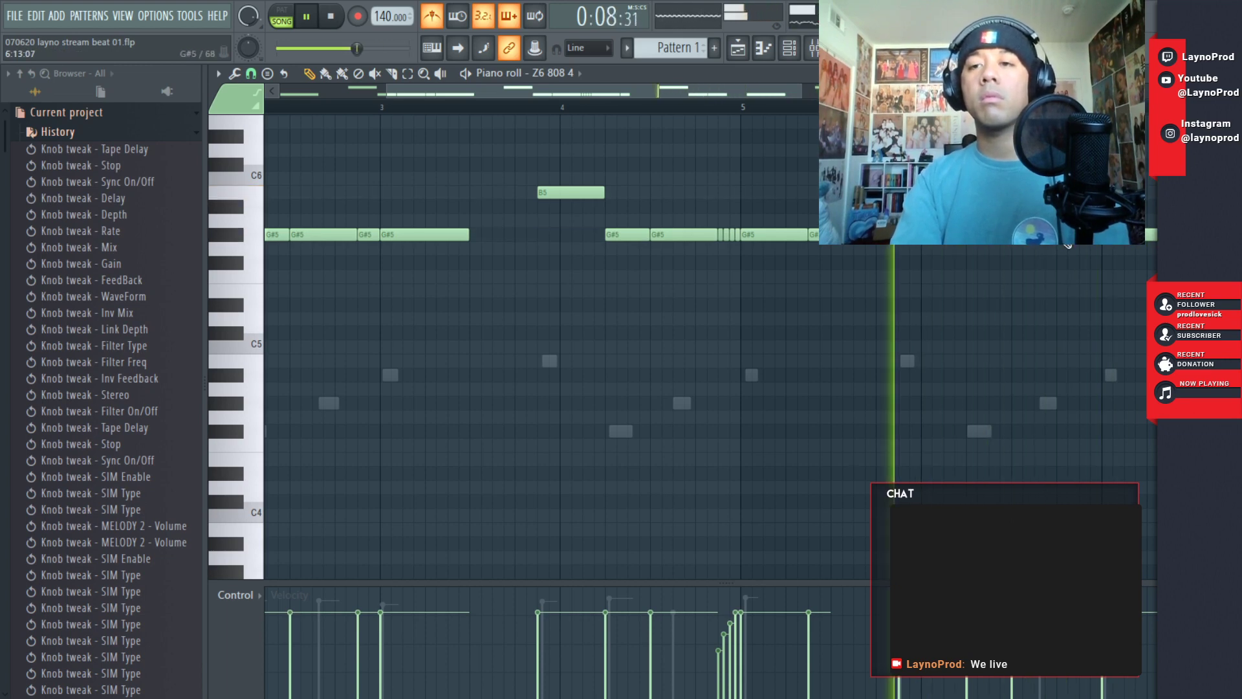
pyautogui.click(1057, 237)
pyautogui.click(1082, 236)
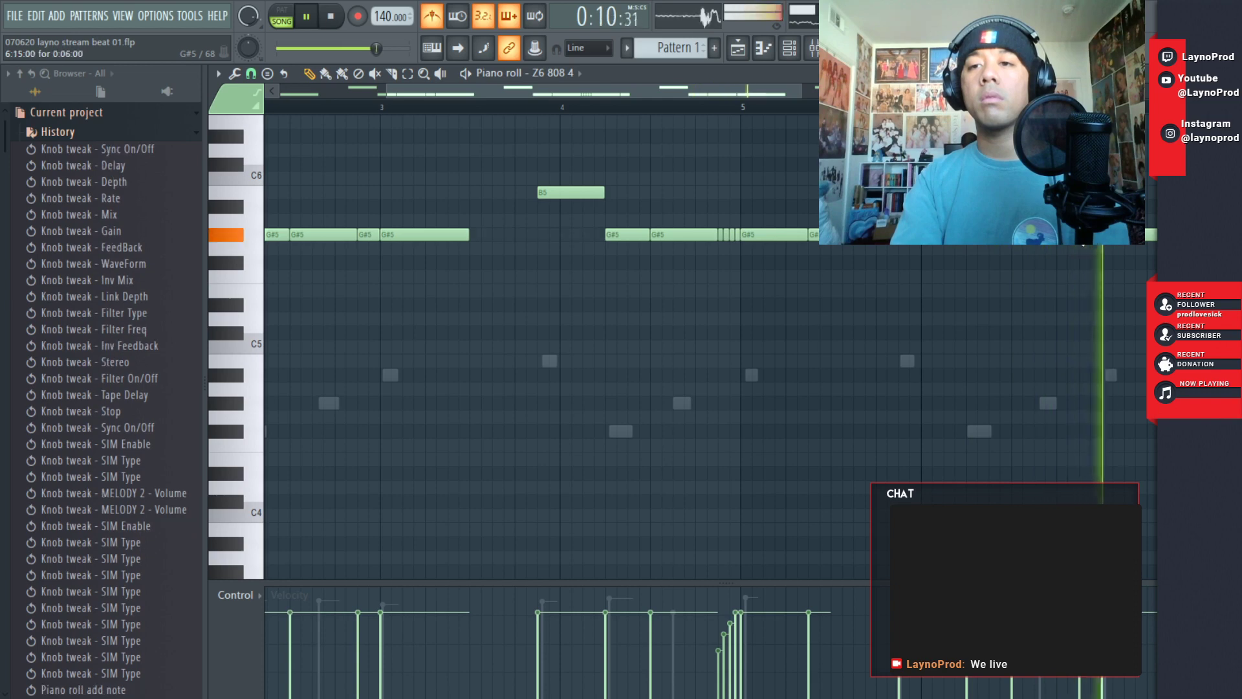
pyautogui.moveTo(1092, 237); pyautogui.dragTo(1151, 222)
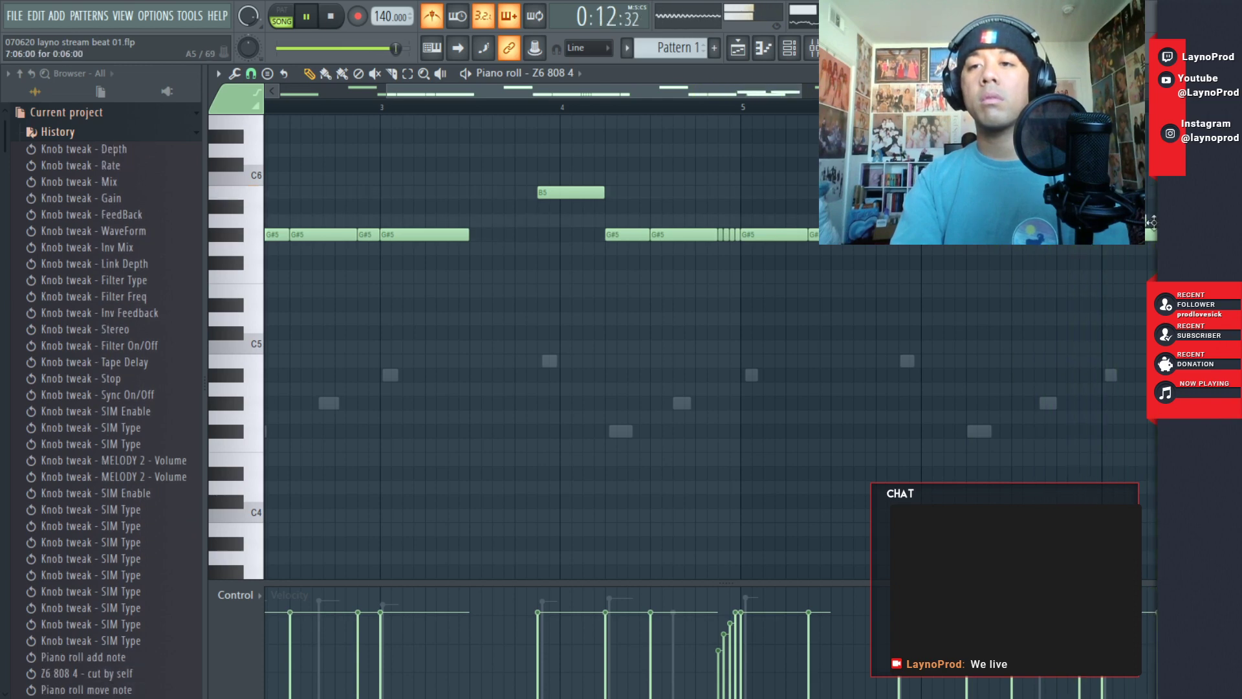
pyautogui.rightClick(1166, 221)
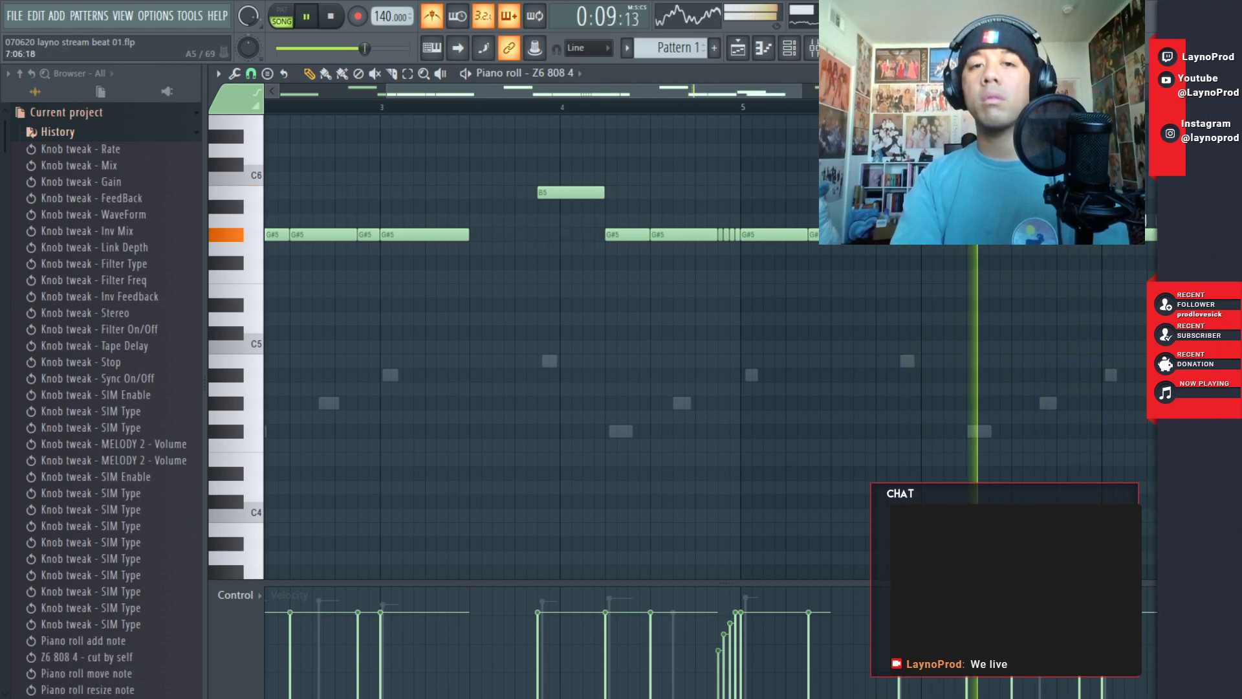
pyautogui.moveTo(1145, 220); pyautogui.dragTo(1111, 220)
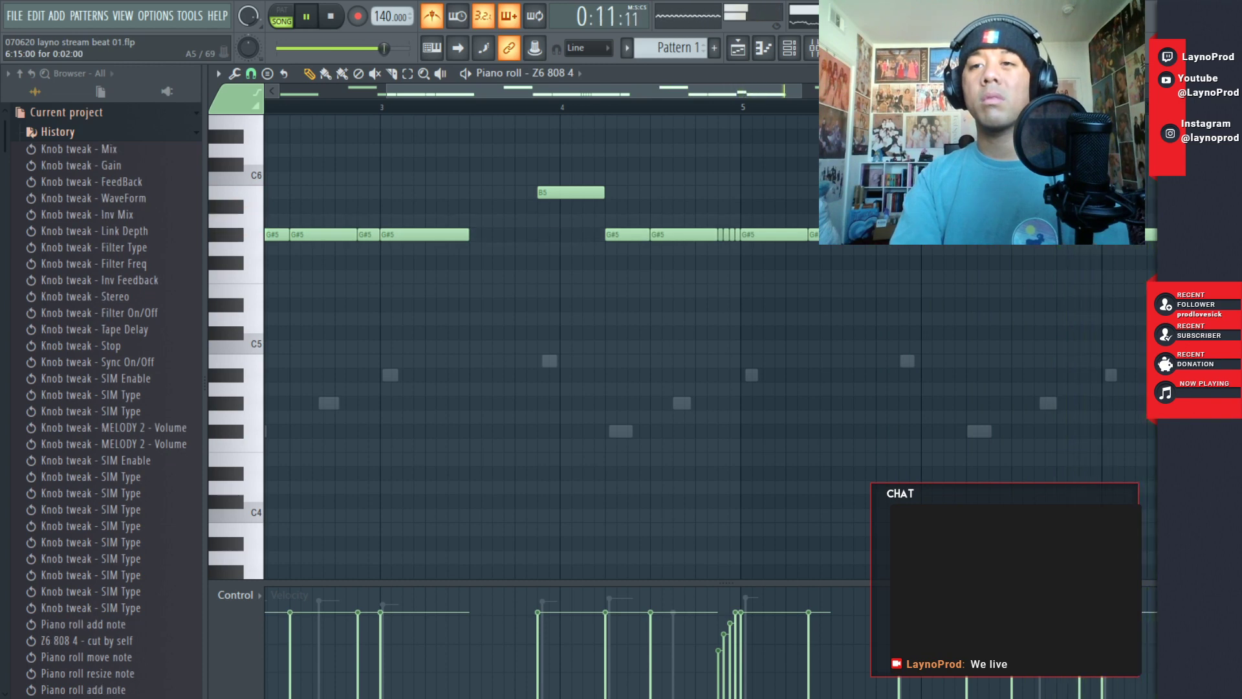
pyautogui.rightClick(1091, 234)
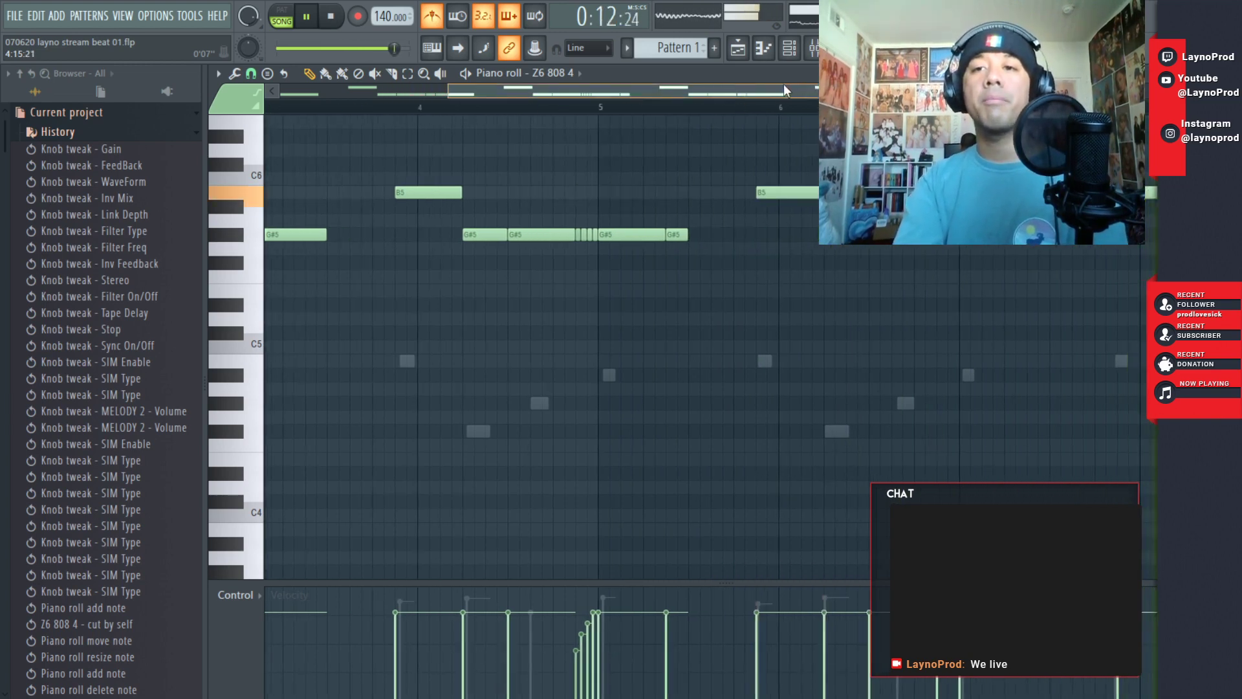
# - Set a 6-step G#5 note at 7:01:00, follow it with a 2-step G#5 at 7:07:00, and add another short G#5 in bar 8
pyautogui.moveTo(974, 234); pyautogui.dragTo(963, 235)
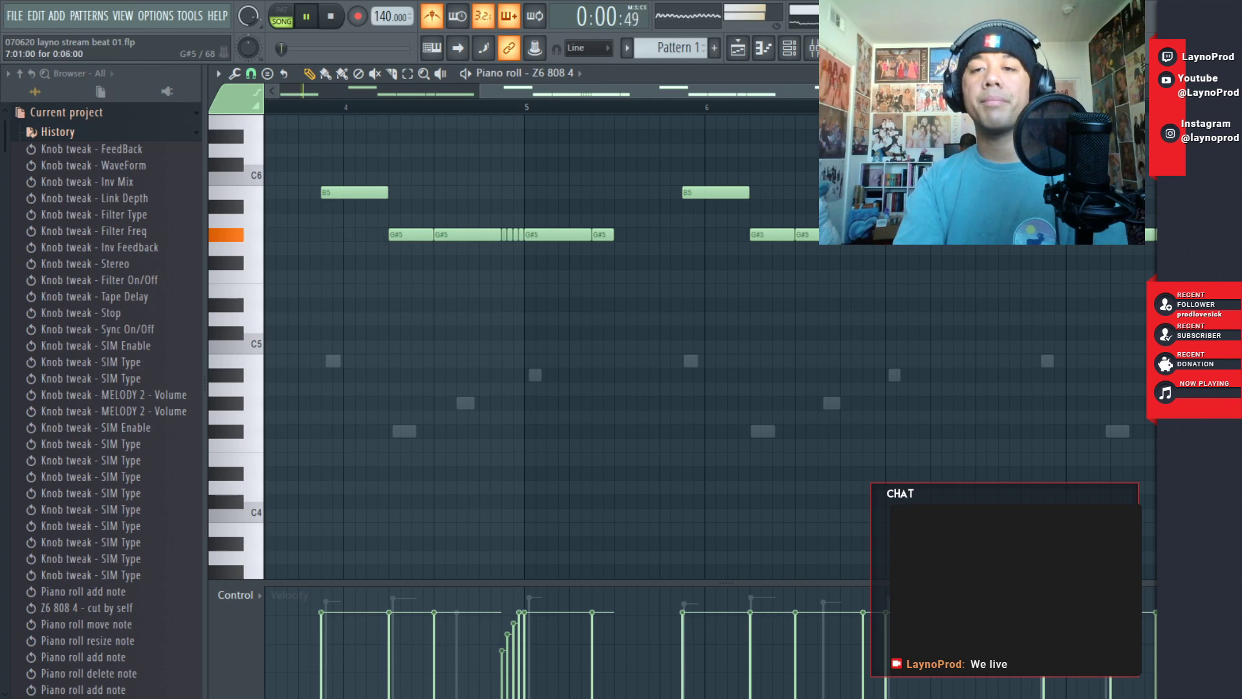
pyautogui.click(602, 235)
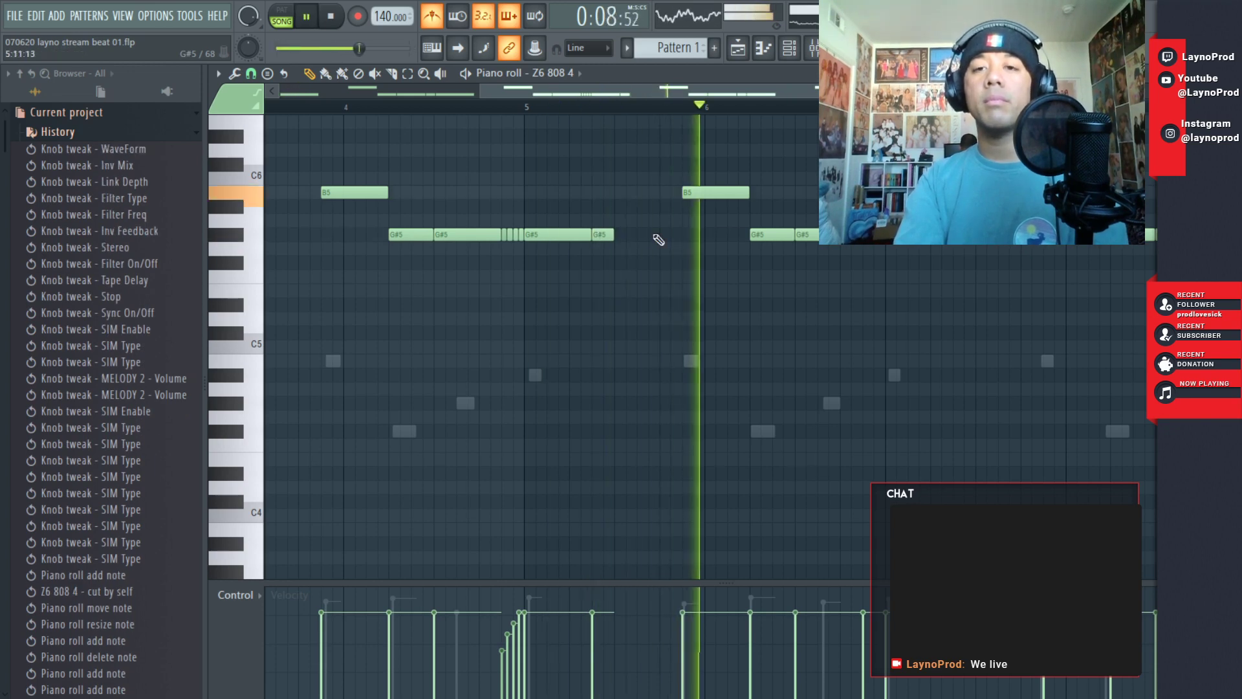
pyautogui.click(958, 235)
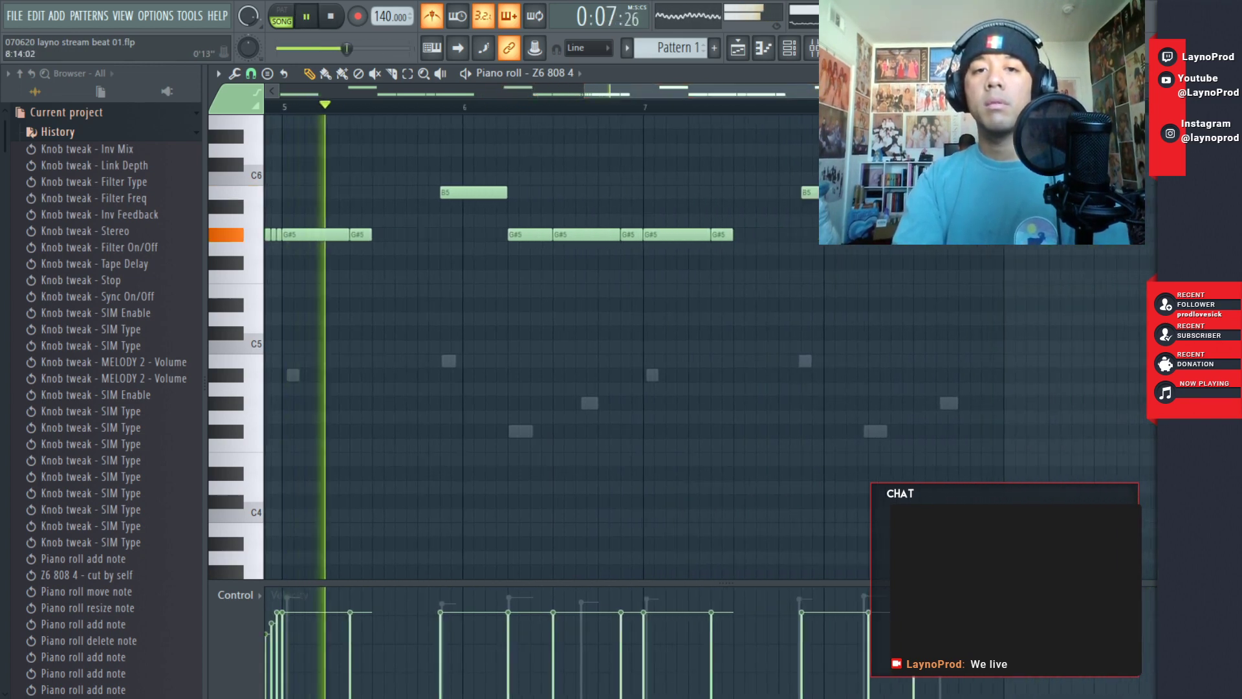
pyautogui.click(958, 235)
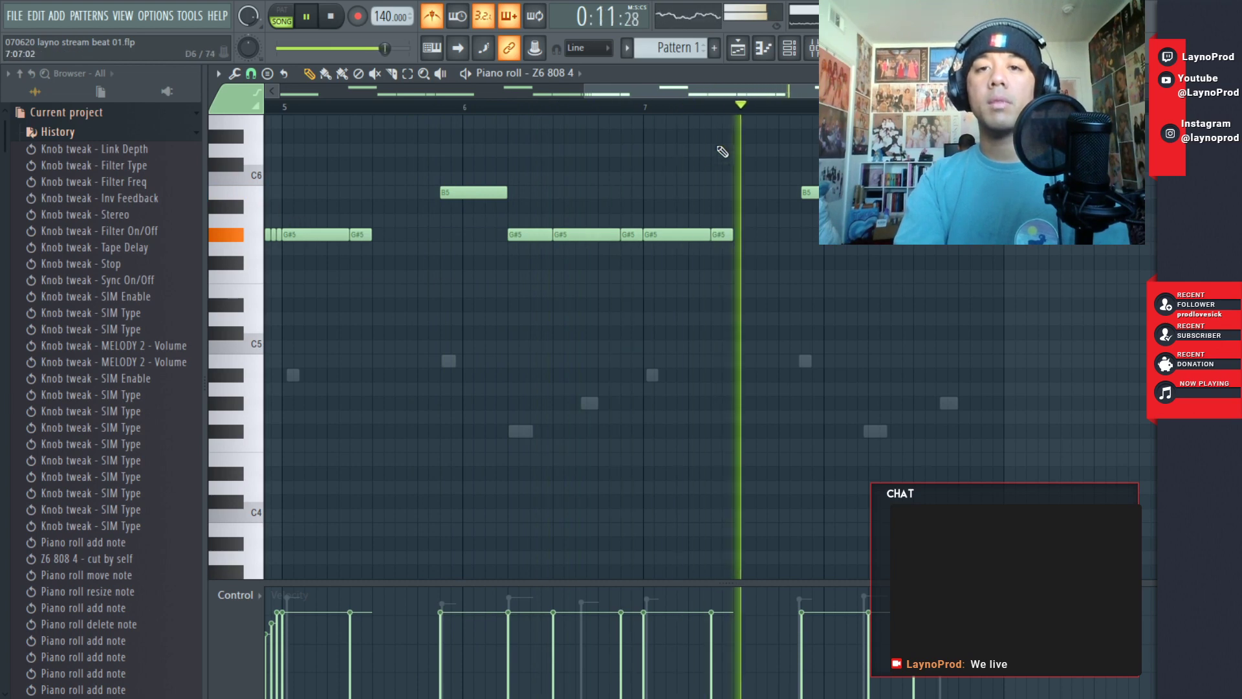
pyautogui.moveTo(733, 89); pyautogui.dragTo(631, 88)
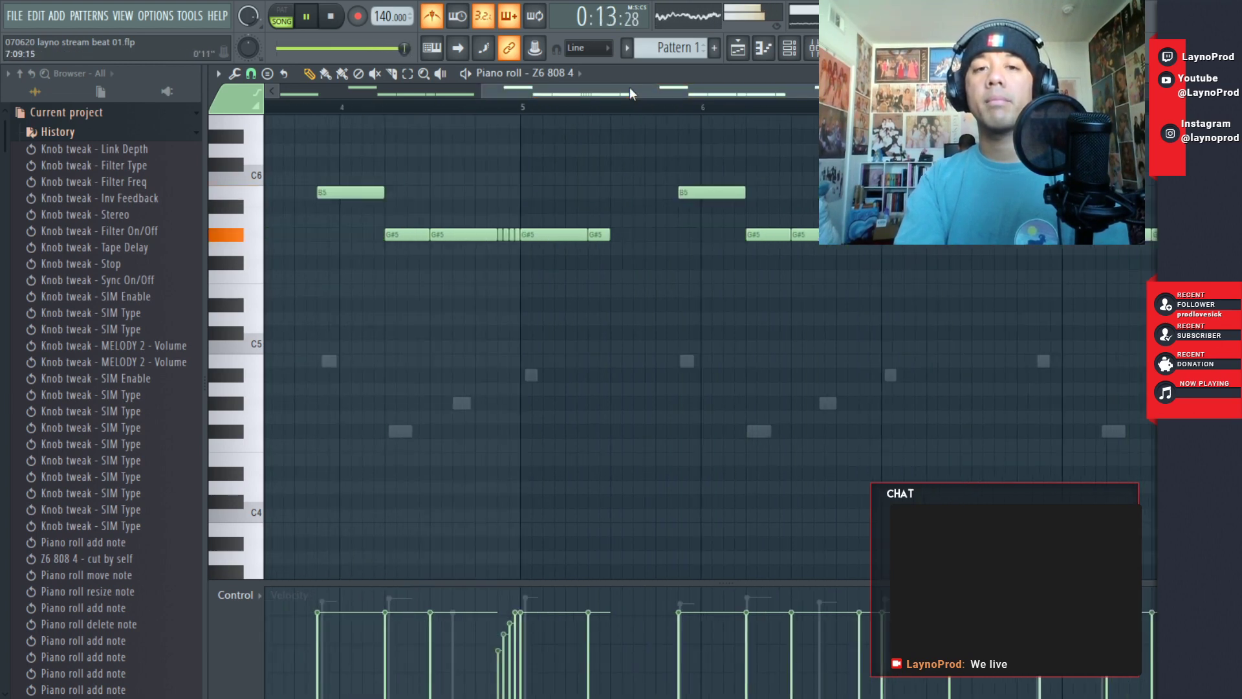
# - Add a fast G#5 roll at the end of bar 8 in the 808 pattern and adjust its velocities
pyautogui.moveTo(518, 220); pyautogui.dragTo(671, 236)
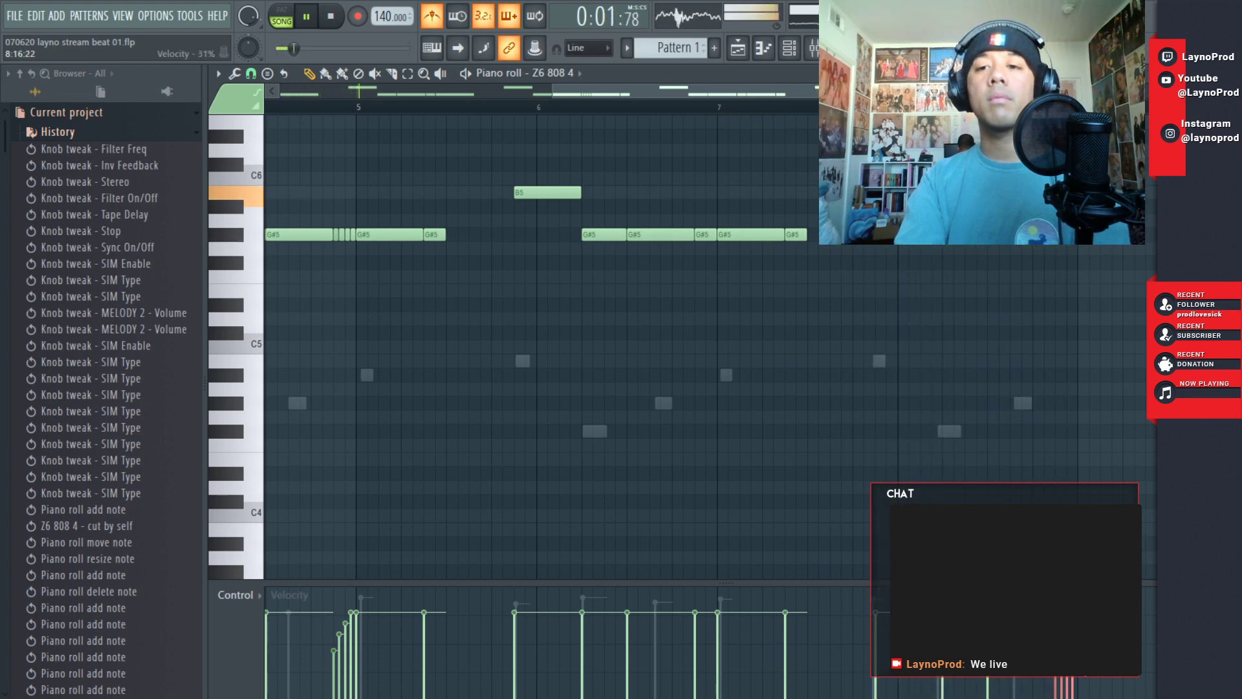
pyautogui.click(1000, 316)
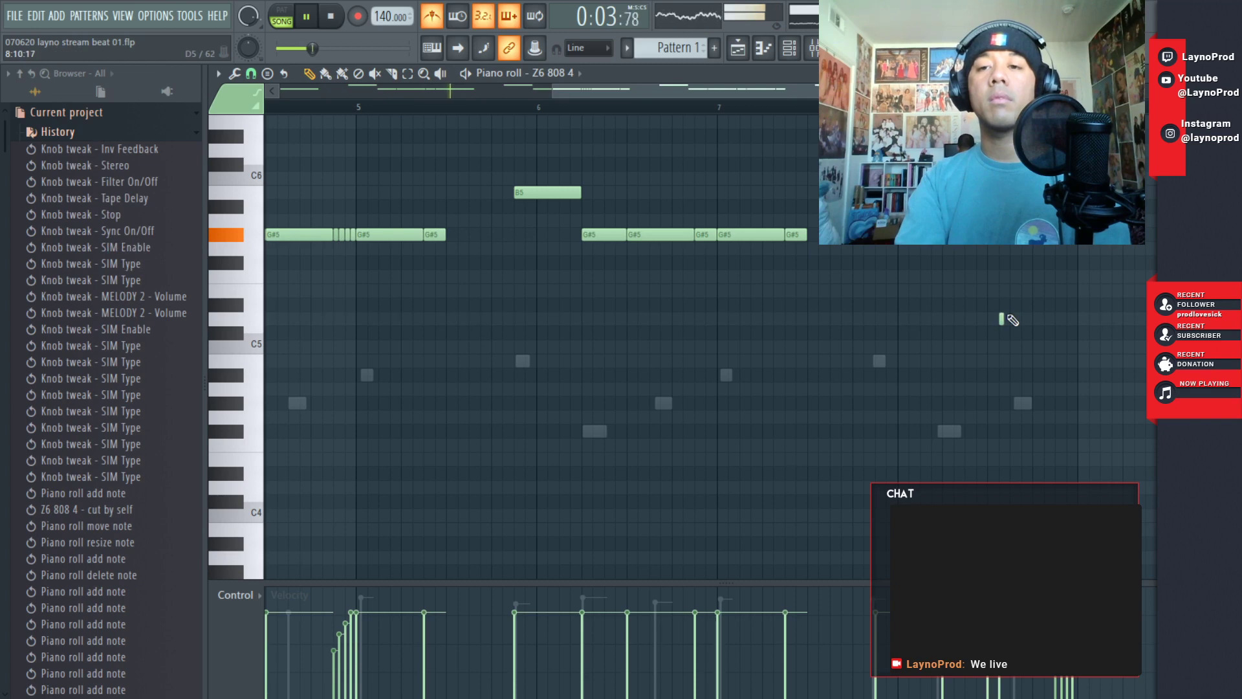
pyautogui.rightClick(1002, 319)
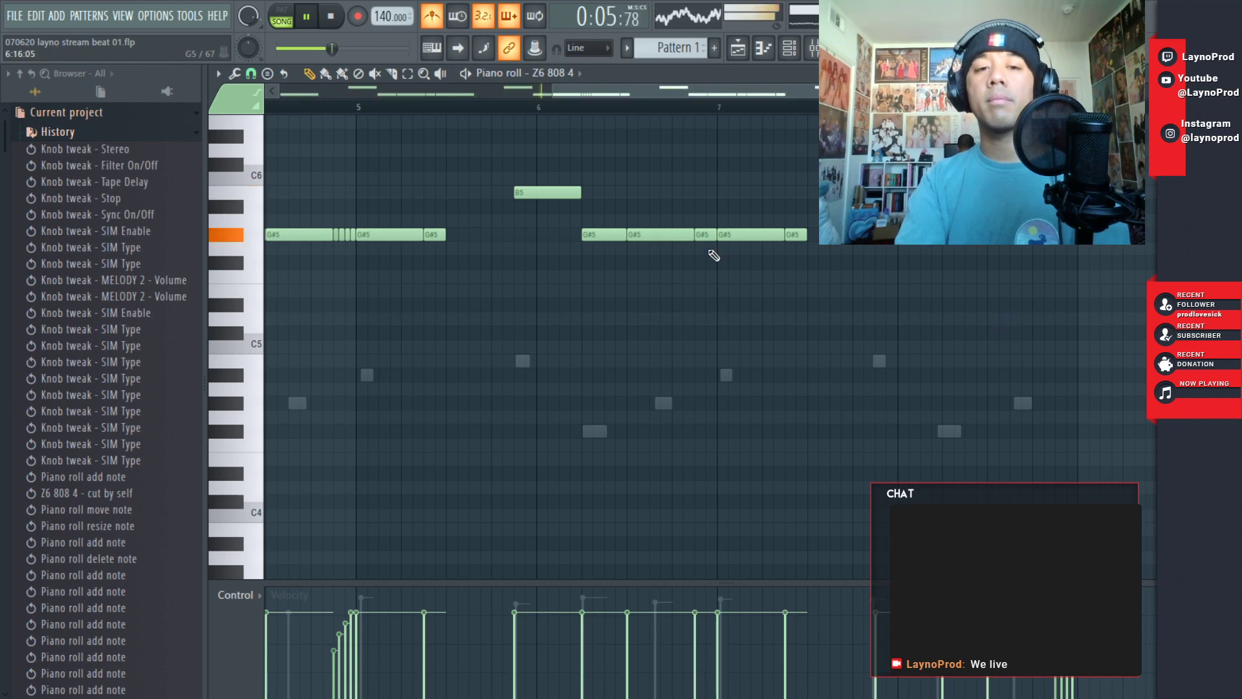
# - Inspect the level of the 808 BASS track in the mixer, and return to the 808 piano roll
pyautogui.press('F9')
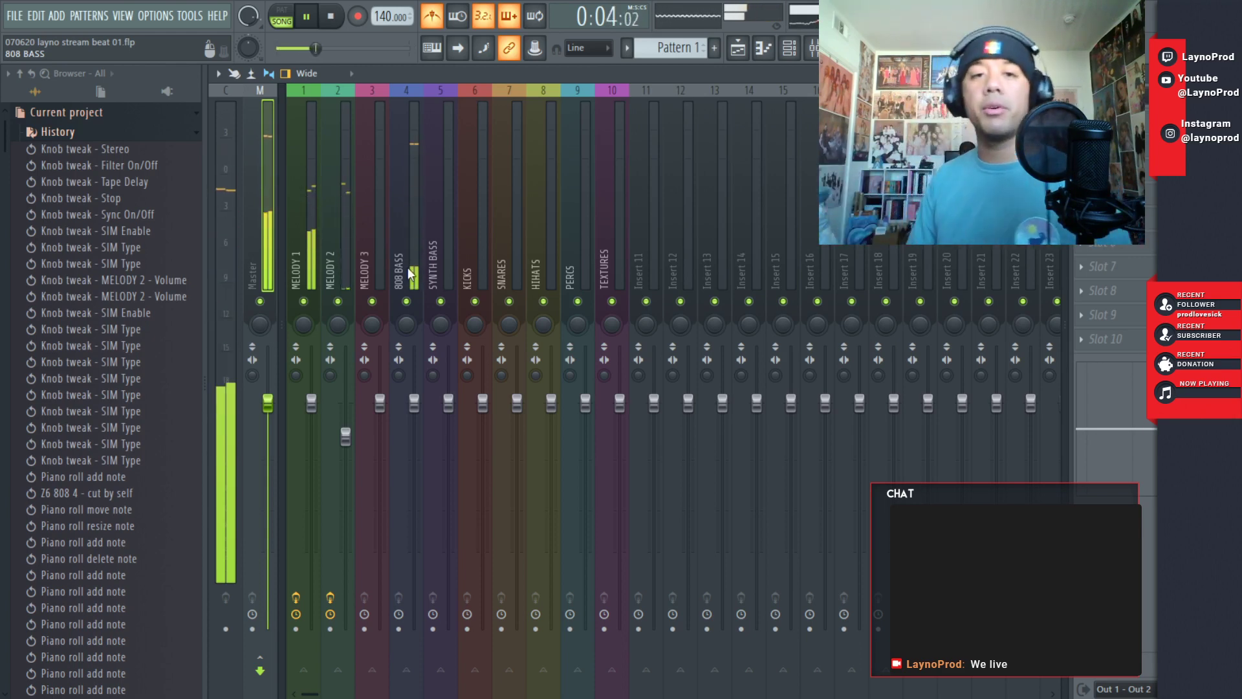
pyautogui.click(418, 269)
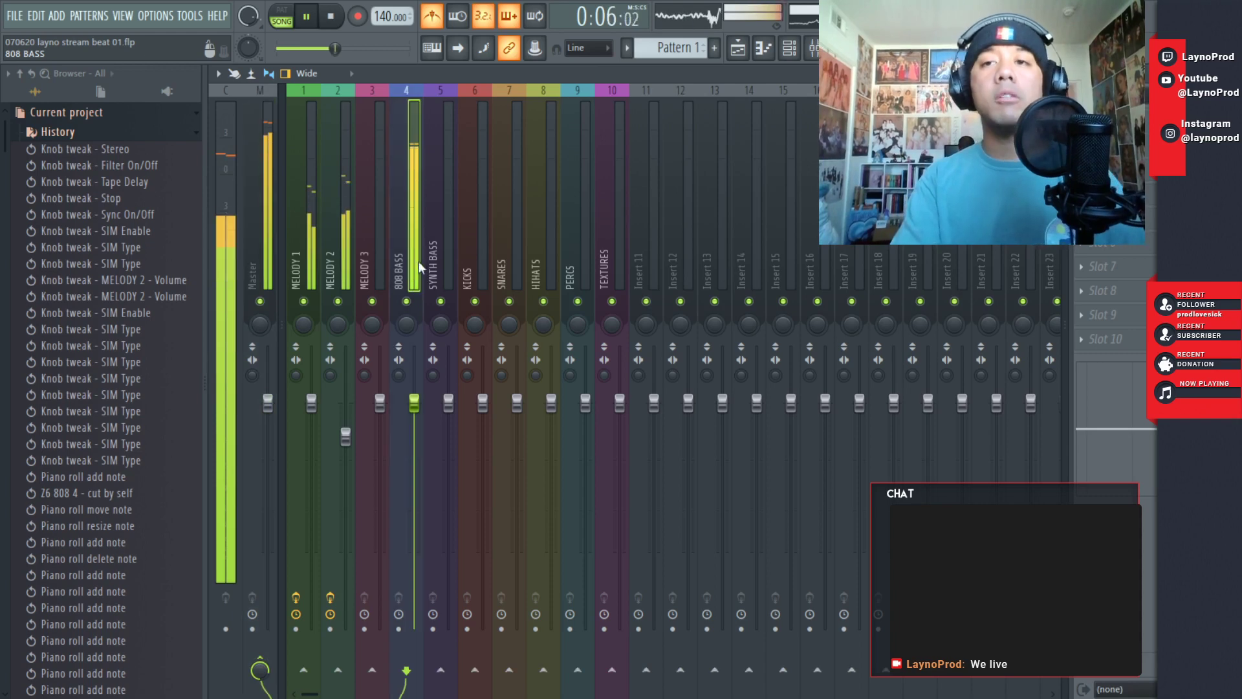
pyautogui.click(1232, 73)
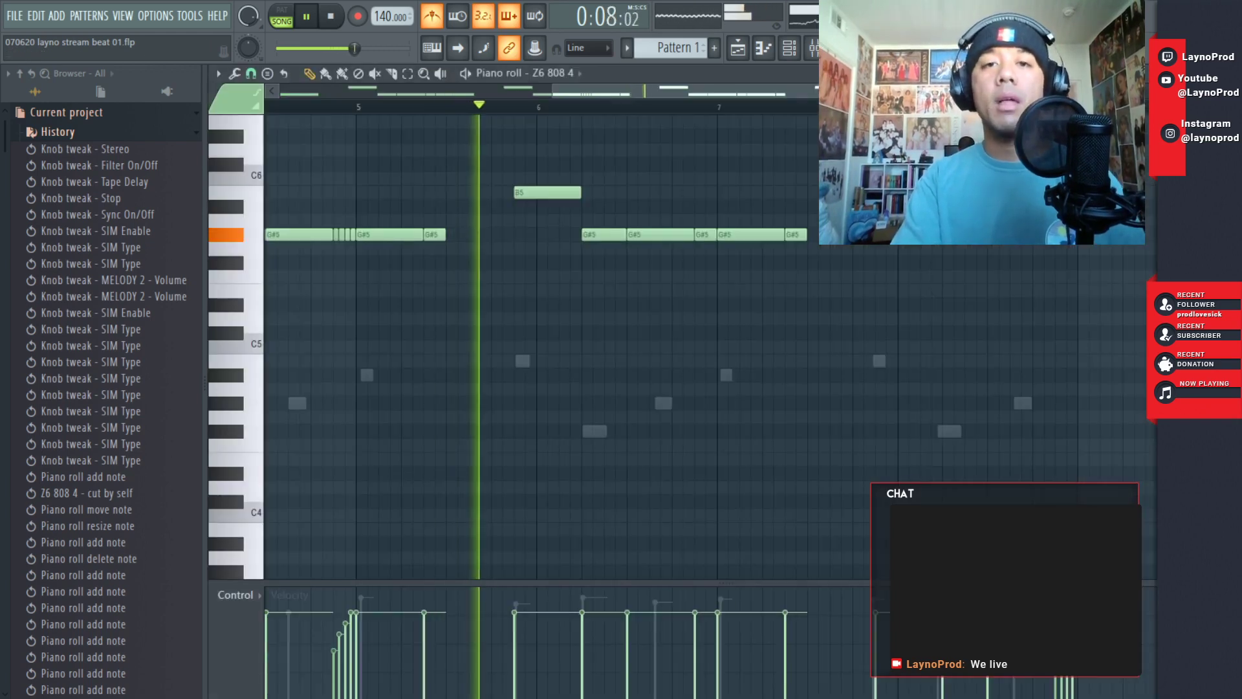
# - Turn off the metronome and audition Cymatics x S1 - Closed Hihat 7 from the Hihats folder of 2020 LAYNO FAV SOUNDS
pyautogui.click(47, 130)
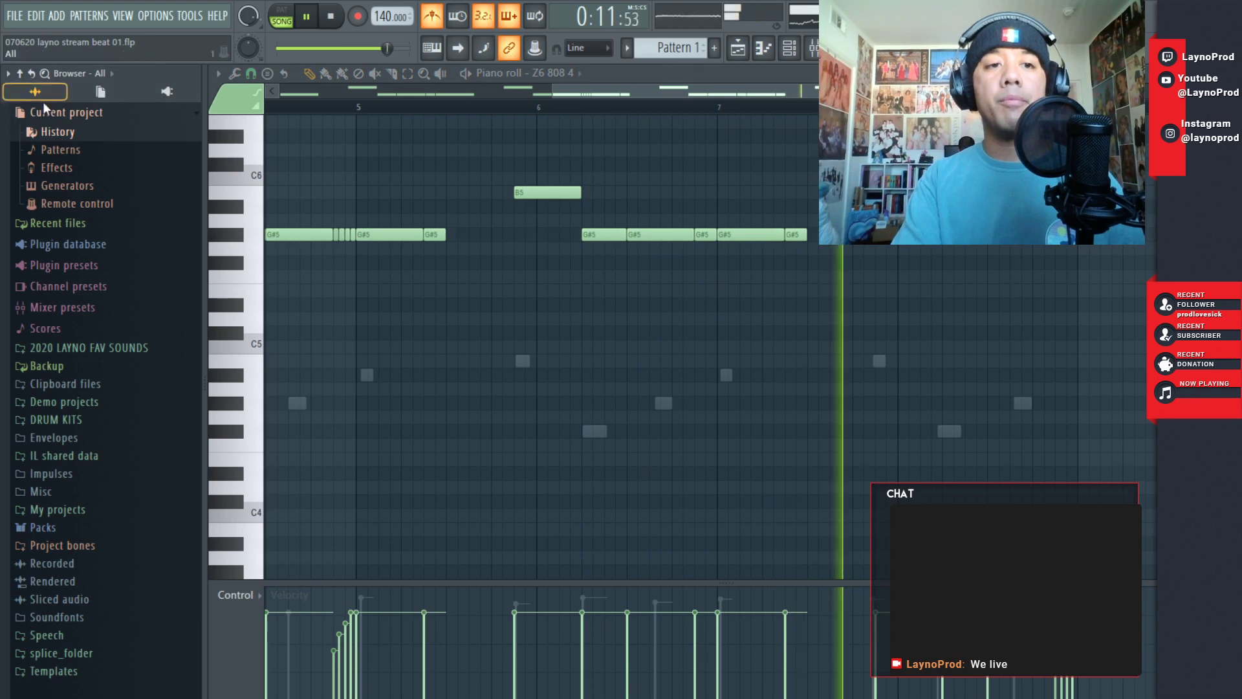
pyautogui.click(103, 348)
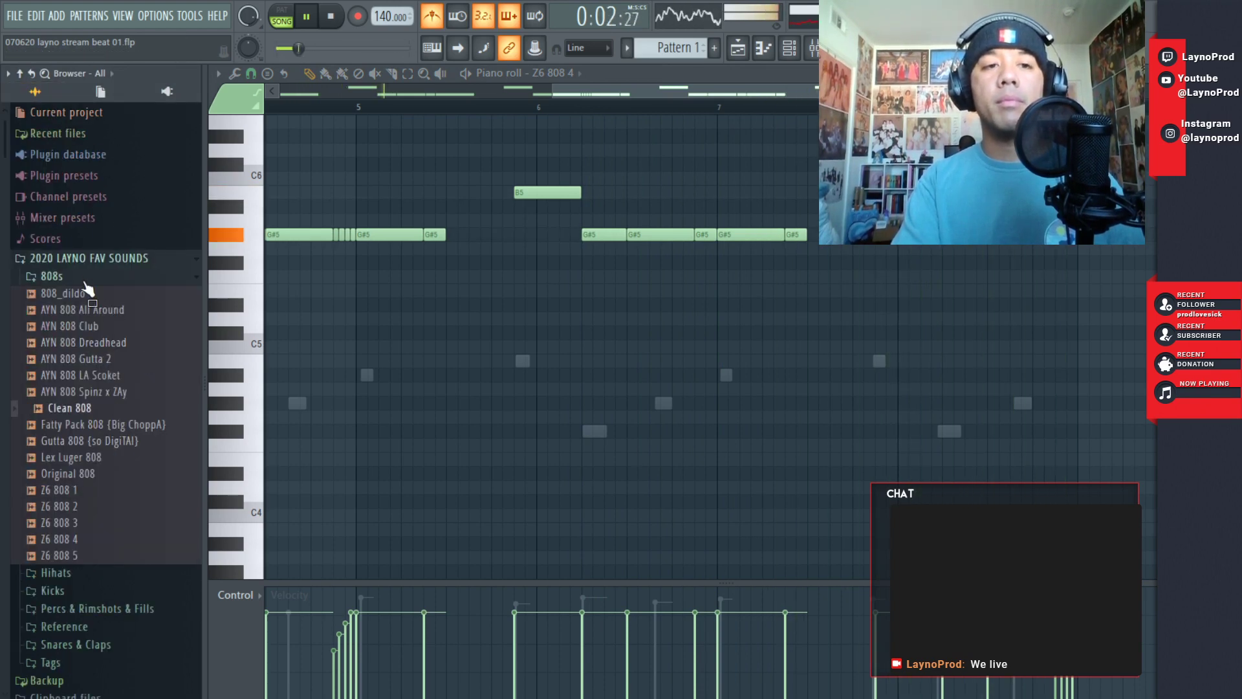
pyautogui.click(52, 276)
pyautogui.click(56, 294)
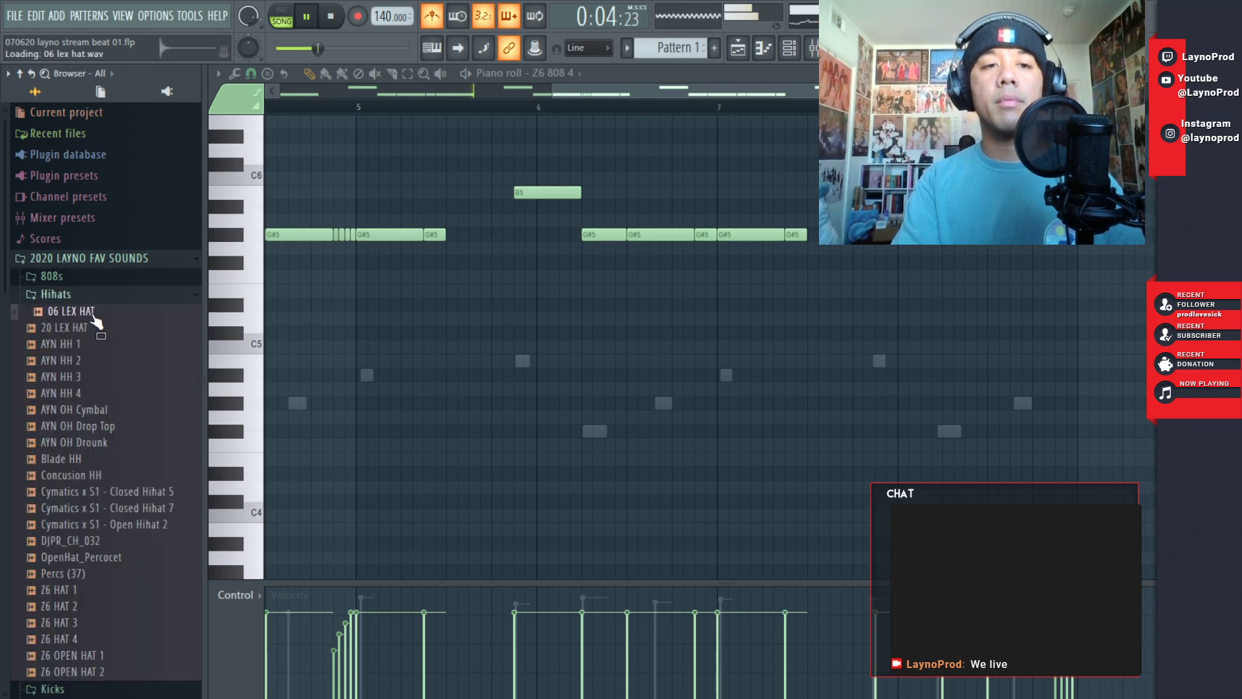
pyautogui.click(101, 508)
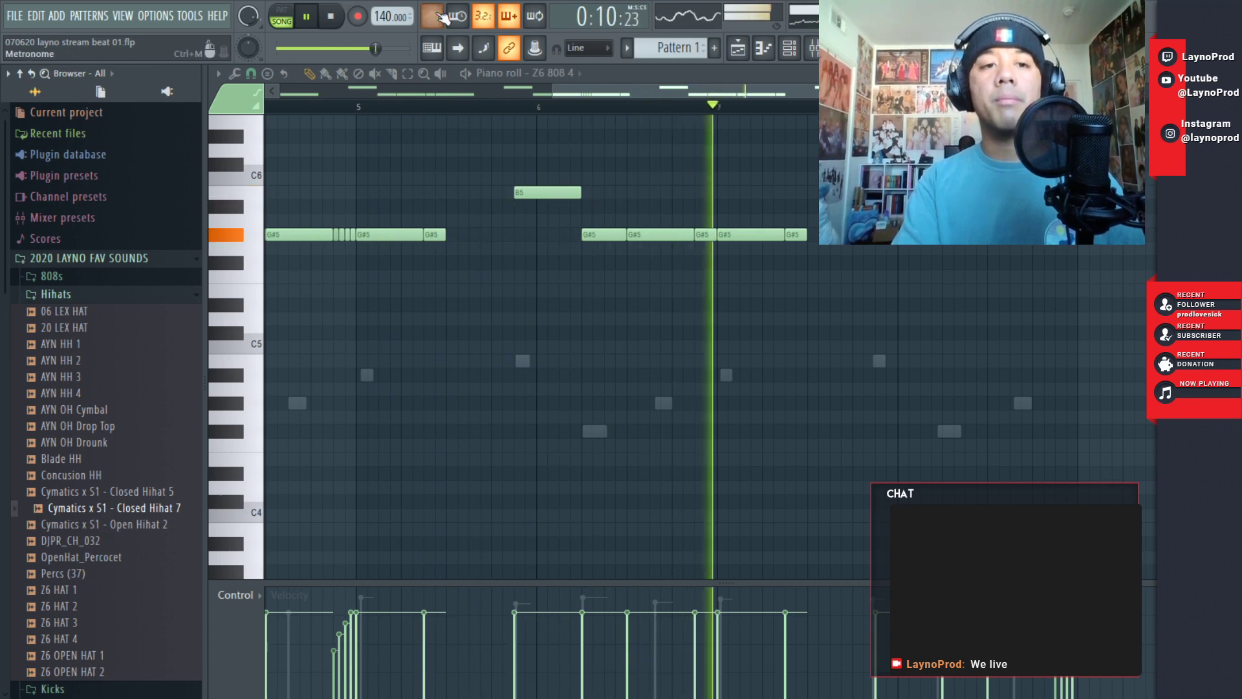
pyautogui.click(437, 16)
pyautogui.click(119, 513)
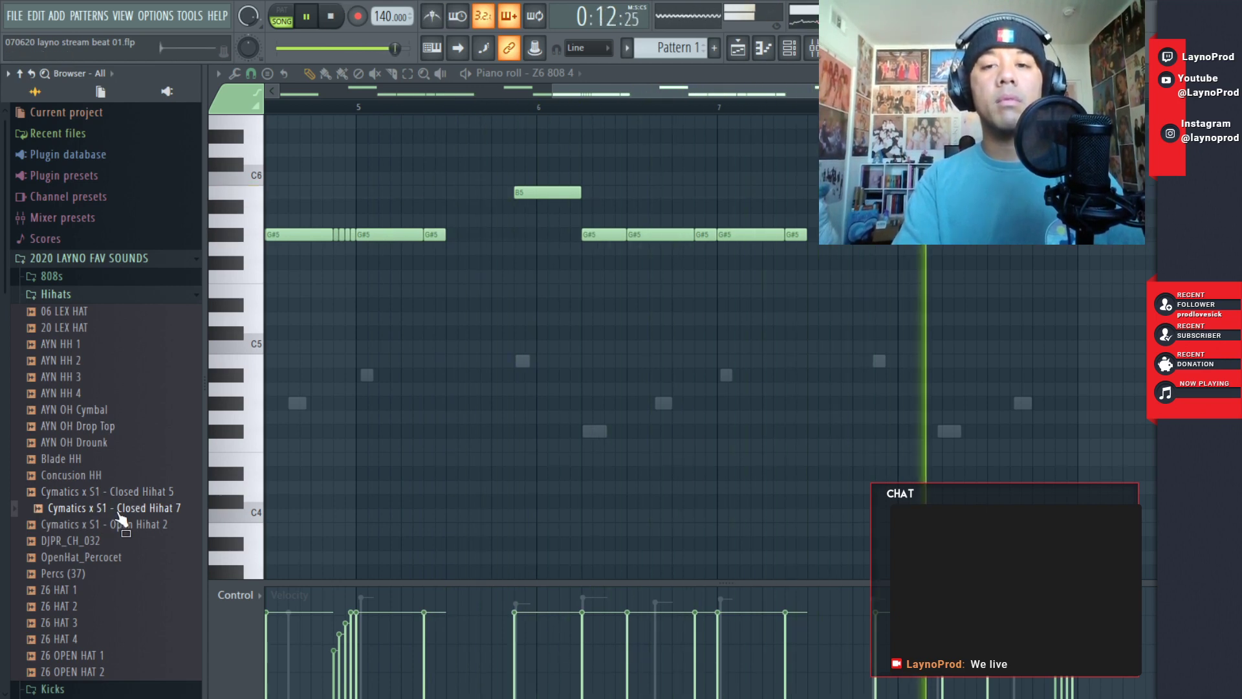
# - Load Cymatics x S1 - Closed Hihat 7 onto the HIHATS 1 channel and open its piano roll
pyautogui.press('F6')
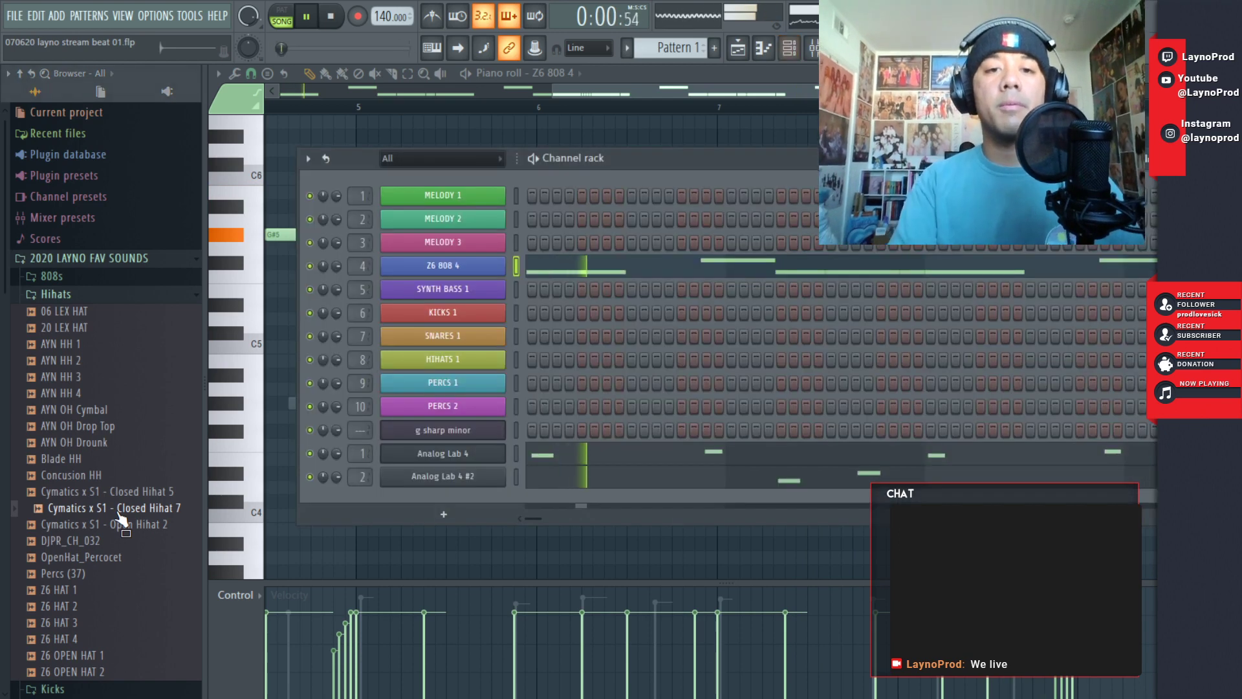
pyautogui.moveTo(117, 513); pyautogui.dragTo(357, 427)
pyautogui.moveTo(420, 370); pyautogui.dragTo(417, 364)
pyautogui.rightClick(418, 363)
pyautogui.click(541, 366)
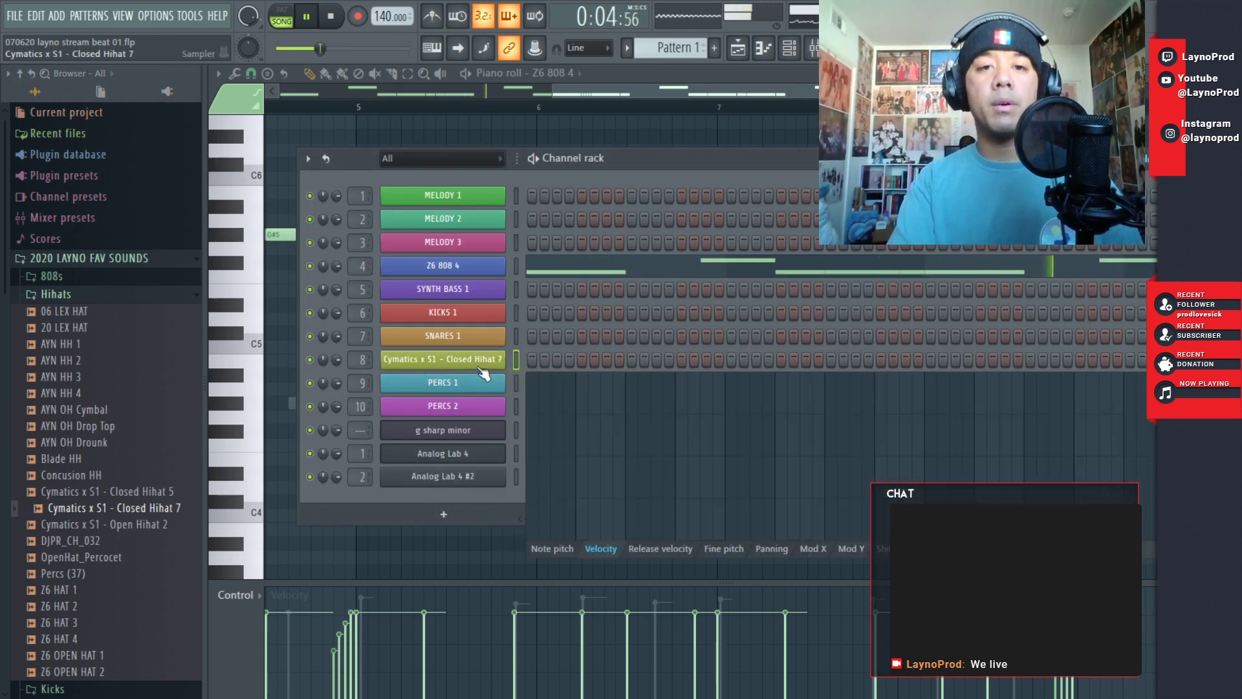
pyautogui.rightClick(476, 365)
pyautogui.click(522, 362)
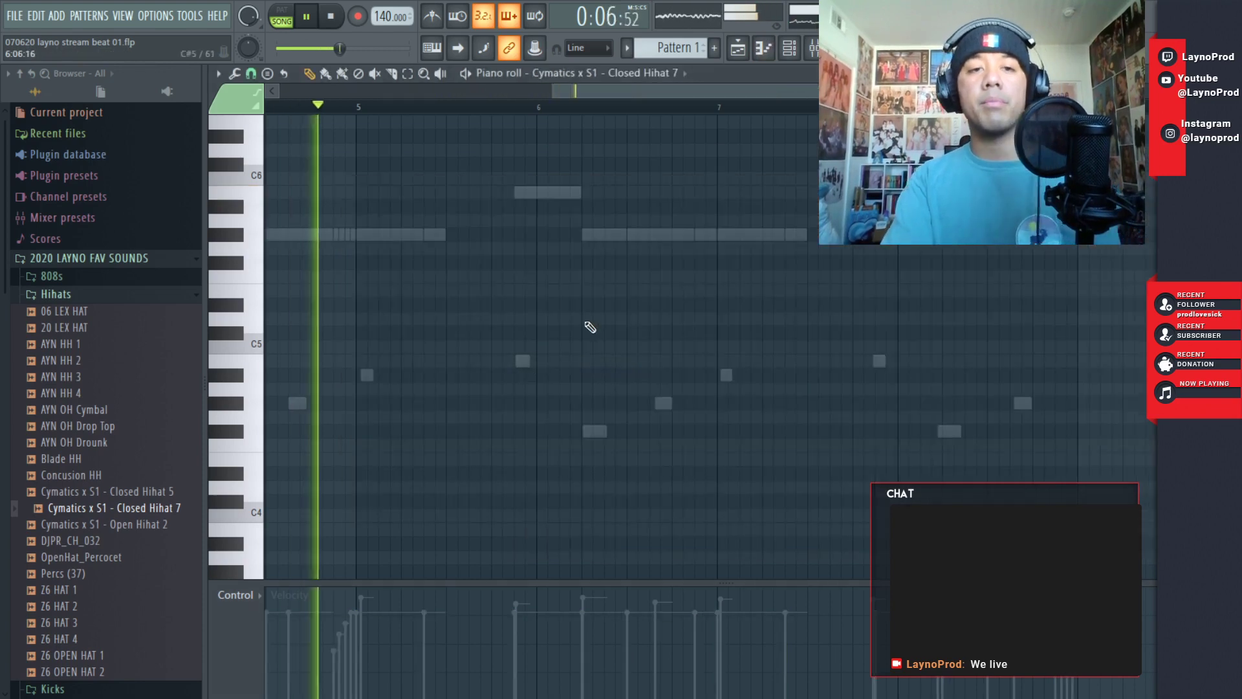
# - Place a C5 hi-hat note at the start of bar 1 and stretch it across about four bars
pyautogui.moveTo(275, 350); pyautogui.dragTo(185, 353)
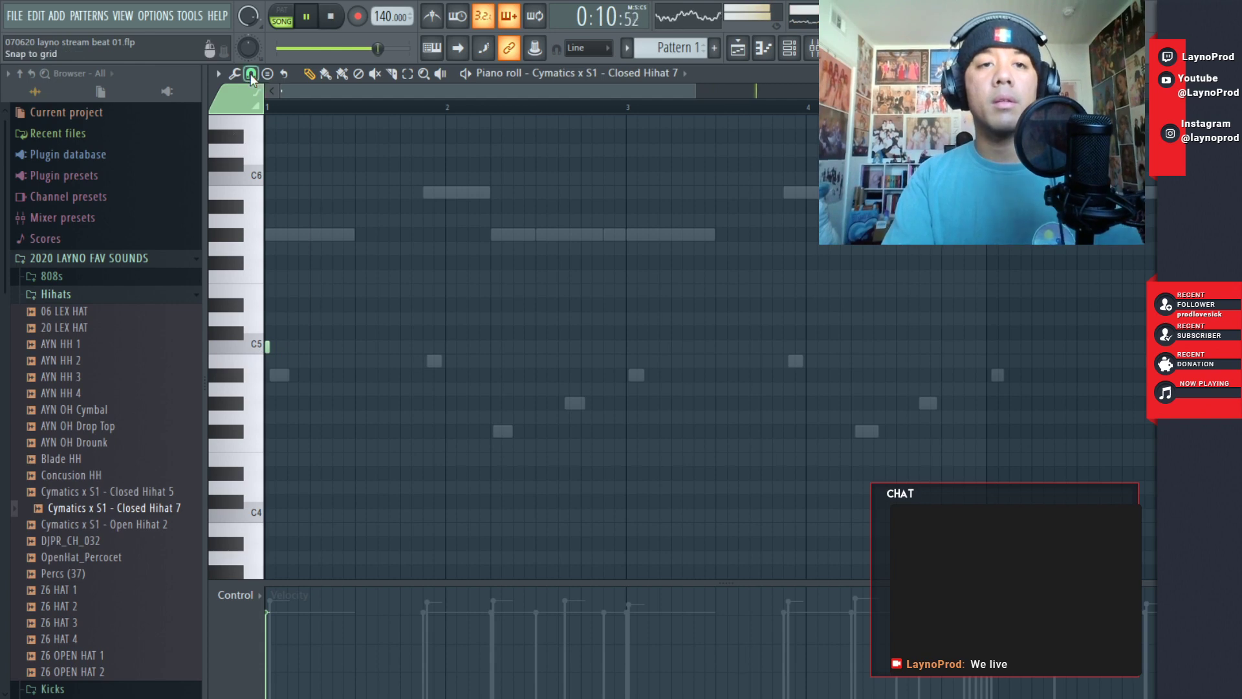
pyautogui.click(251, 78)
pyautogui.click(338, 476)
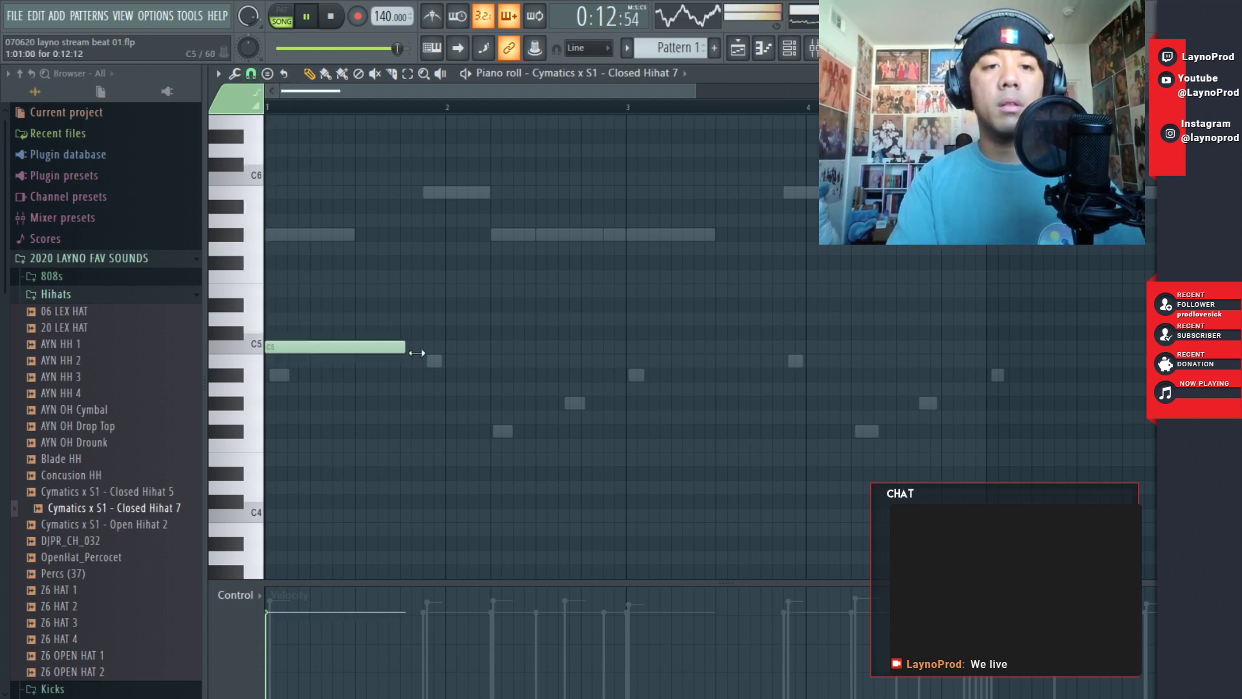
pyautogui.moveTo(447, 349); pyautogui.dragTo(985, 348)
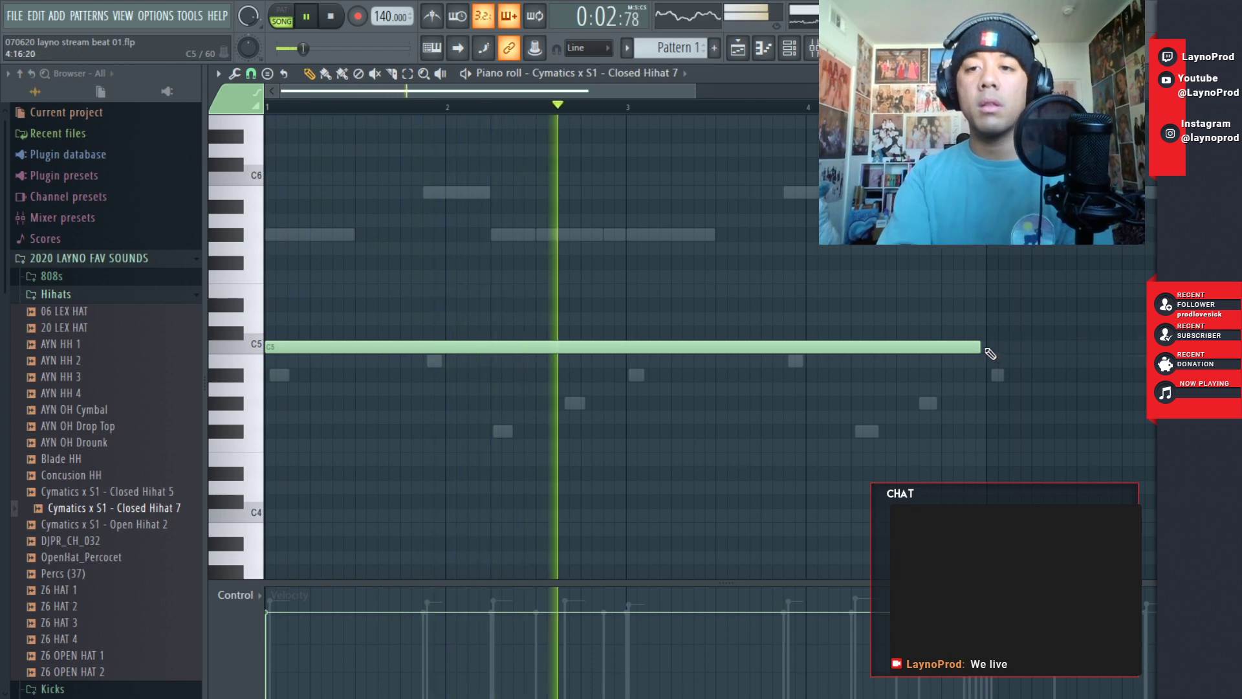
# - Try to chop the long C5 hi-hat note into 3-step notes, listen to it, and undo the chop
pyautogui.hotkey('ctrl', 'a')
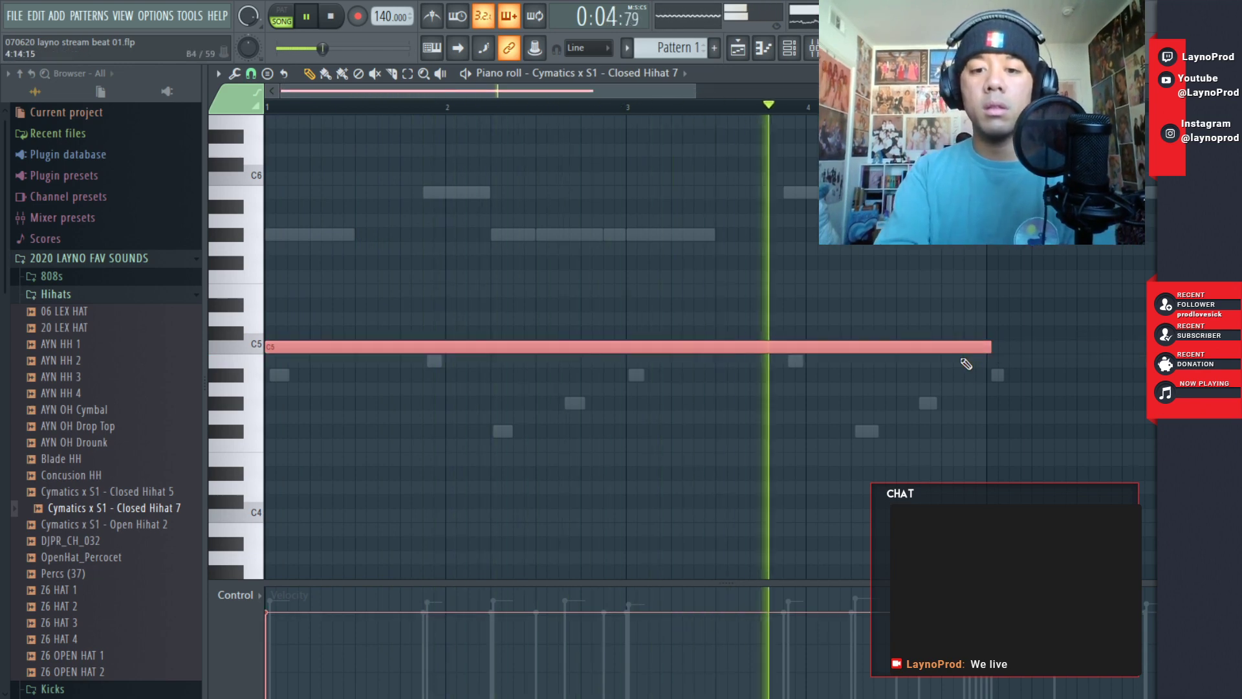
pyautogui.hotkey('alt', 'u')
pyautogui.moveTo(994, 519)
pyautogui.mouseDown()
pyautogui.moveTo(994, 537)
pyautogui.moveTo(994, 508)
pyautogui.mouseUp()
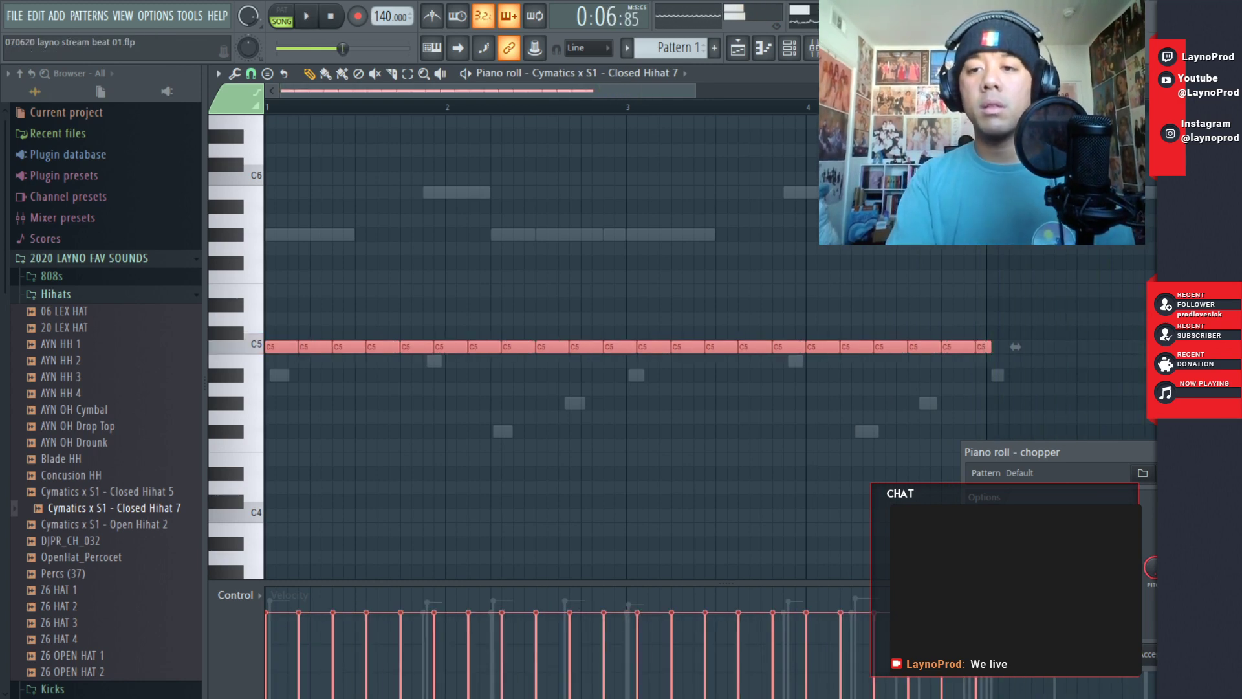
pyautogui.click(1148, 654)
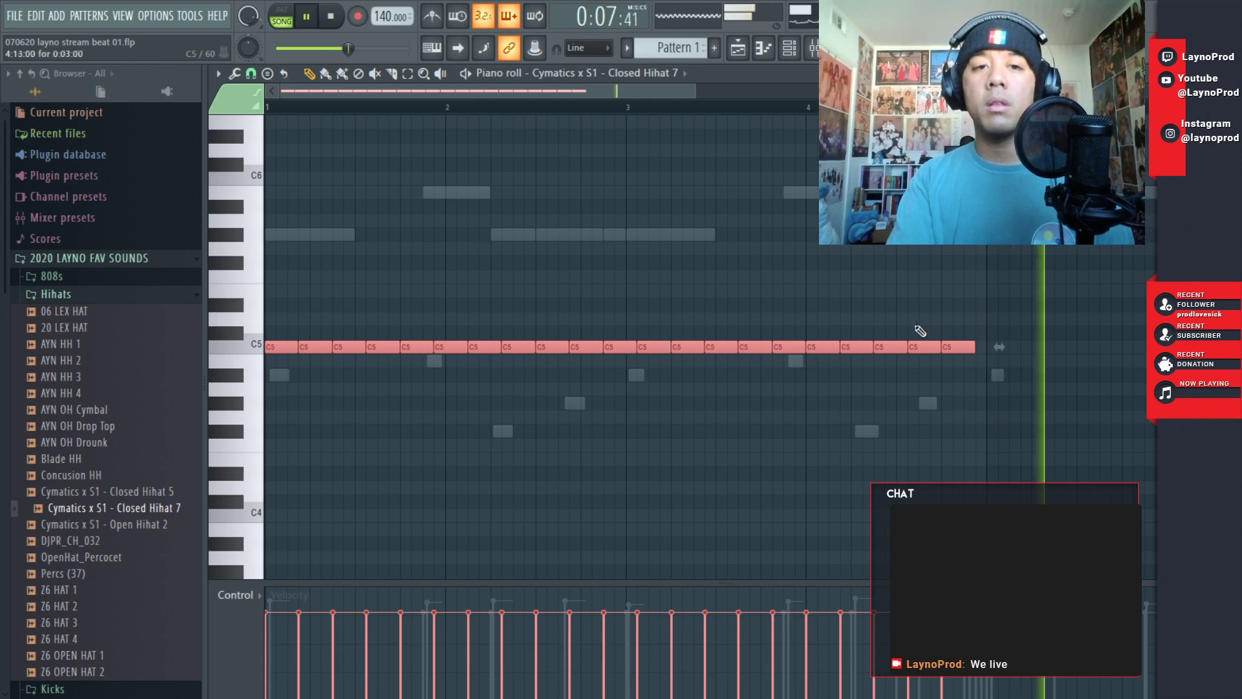
pyautogui.click(267, 107)
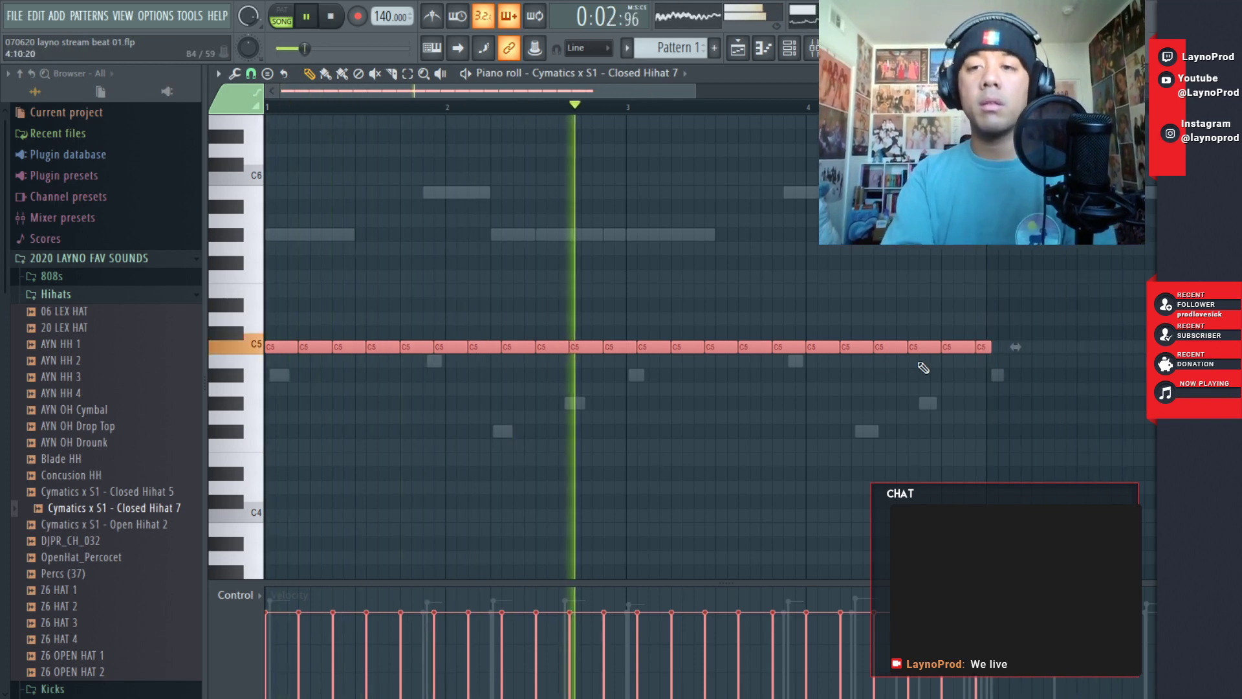
pyautogui.hotkey('ctrl', 'z')
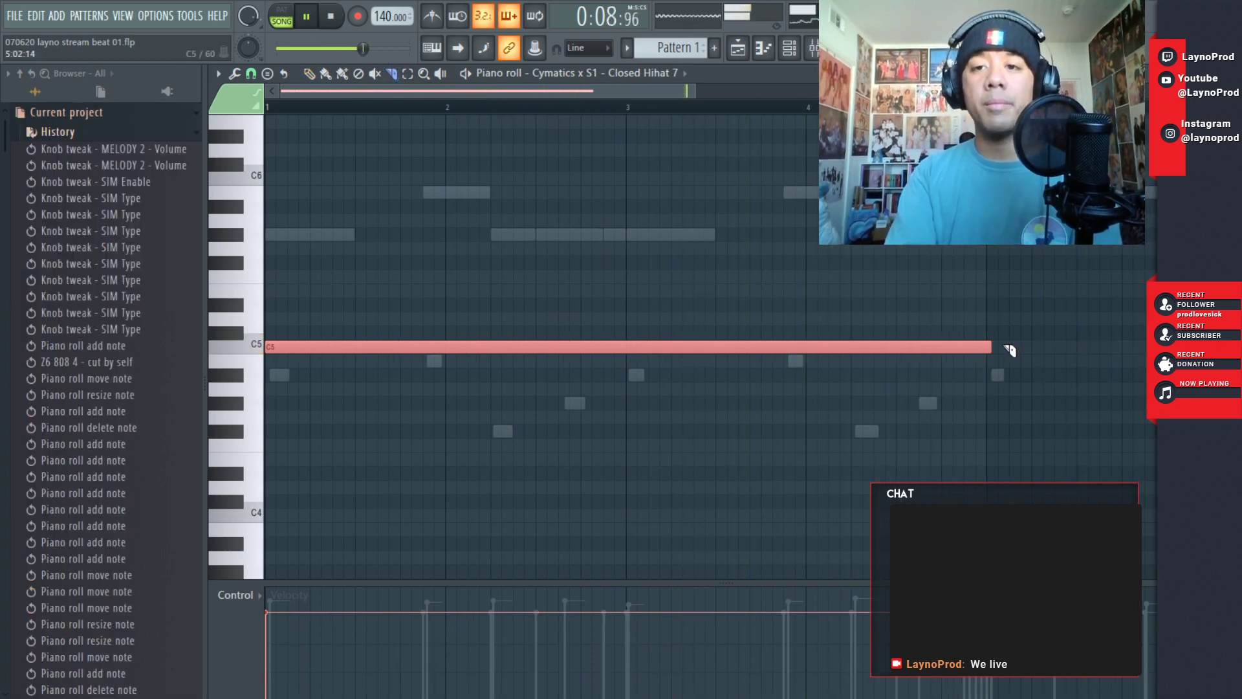
# - Trim the long C5 note to end exactly at bar 5 and chop it into 3-step notes without the short leftover
pyautogui.moveTo(991, 359); pyautogui.dragTo(990, 360)
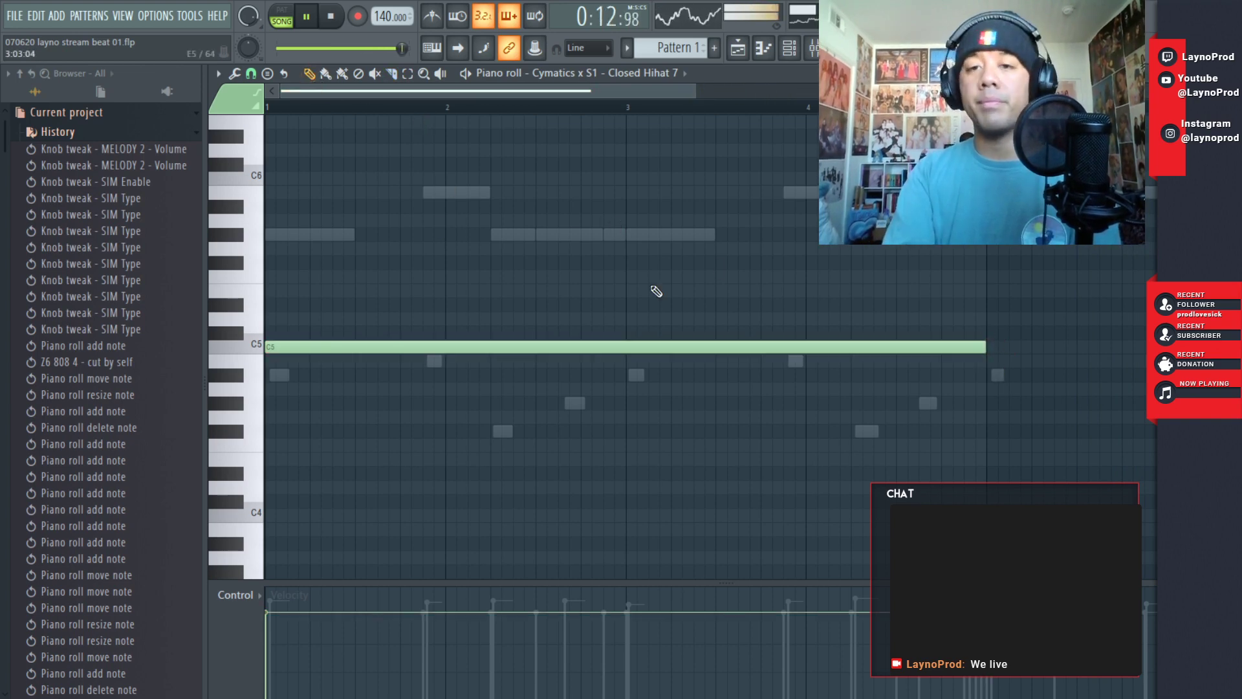
pyautogui.moveTo(644, 286); pyautogui.dragTo(637, 368)
pyautogui.hotkey('alt', 'u')
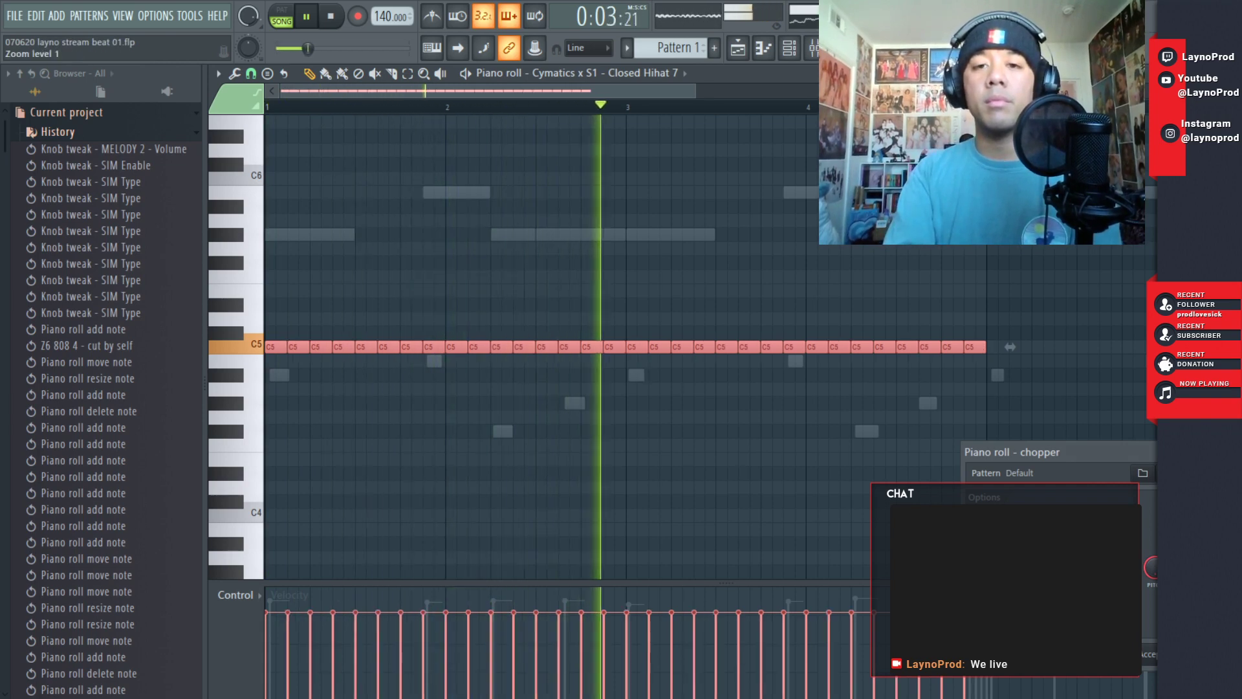
pyautogui.moveTo(996, 523)
pyautogui.mouseDown()
pyautogui.moveTo(997, 536)
pyautogui.moveTo(996, 519)
pyautogui.mouseUp()
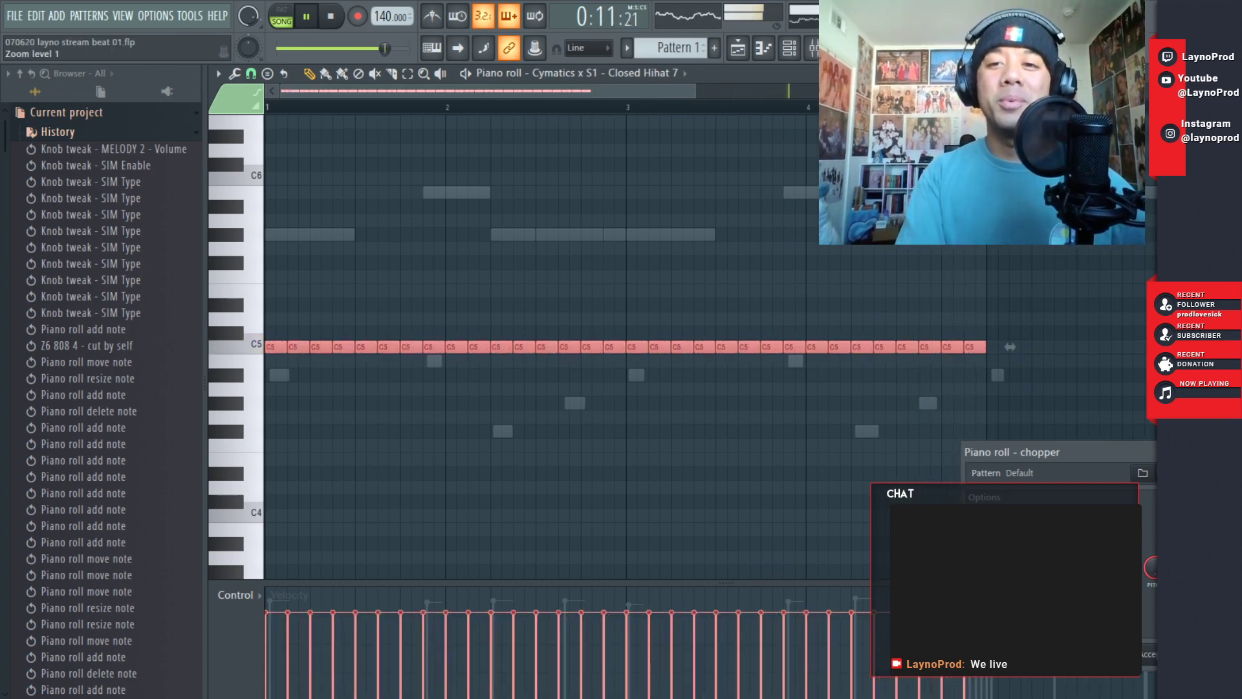
pyautogui.moveTo(996, 519); pyautogui.dragTo(996, 516)
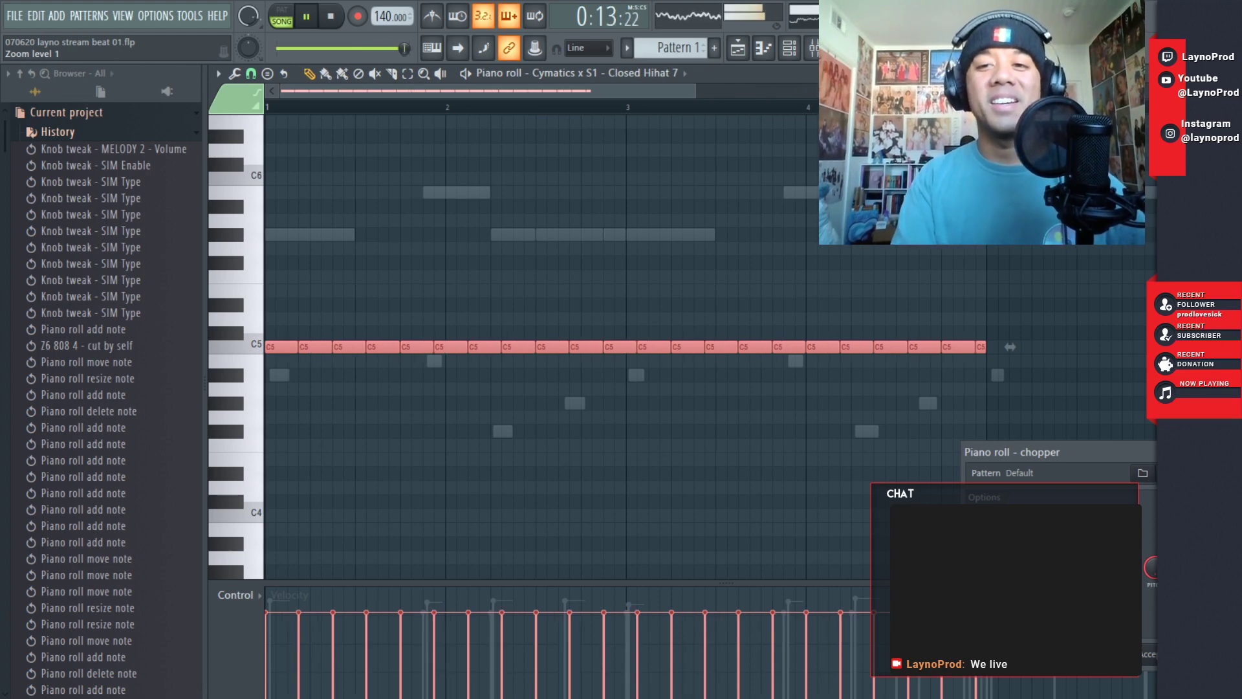
pyautogui.moveTo(996, 516); pyautogui.dragTo(996, 516)
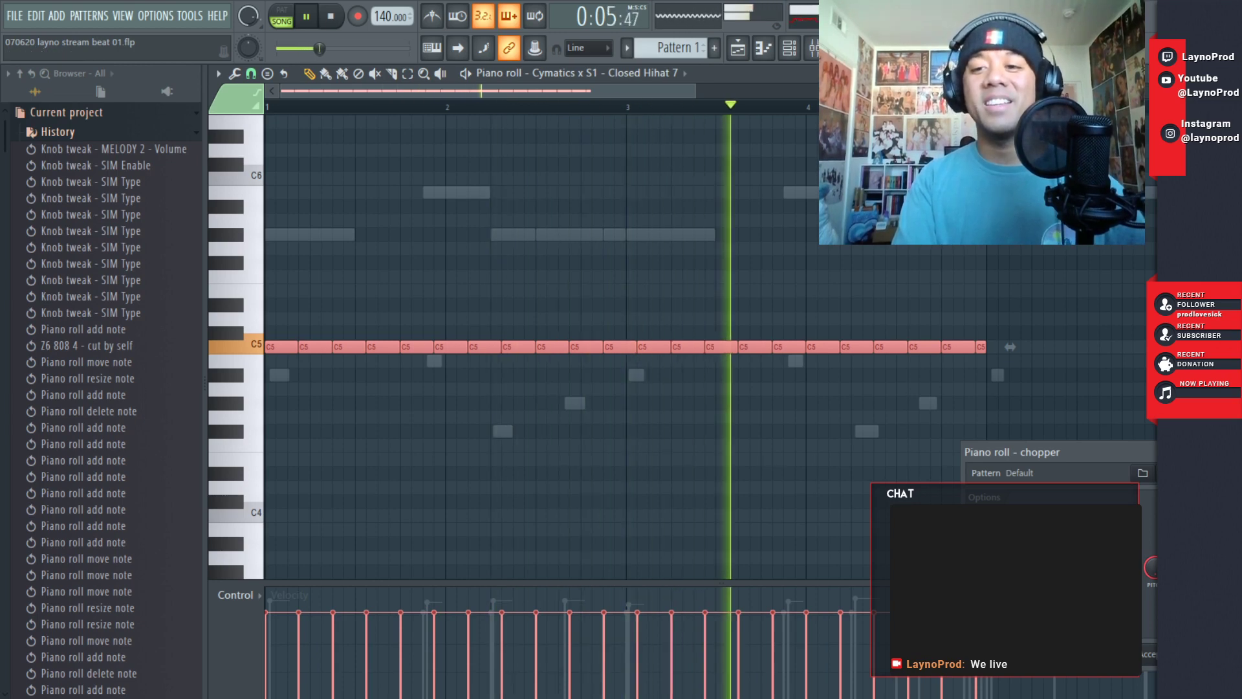
pyautogui.click(1156, 657)
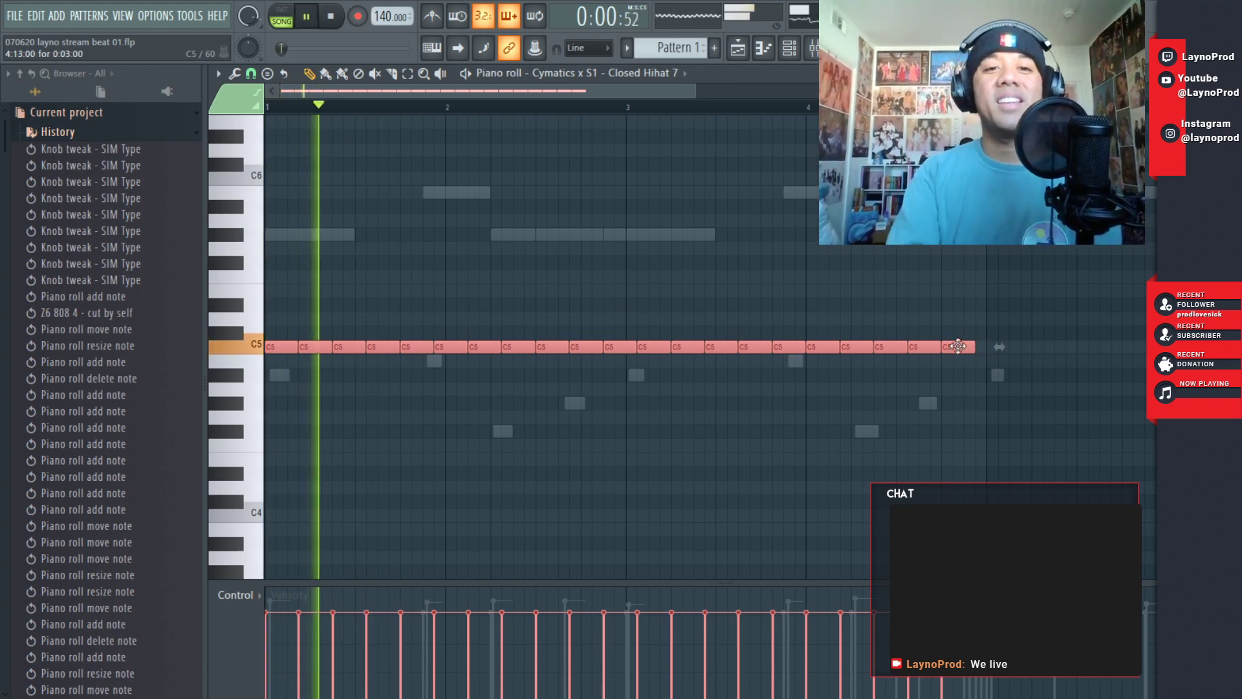
# - Try to chop the fourth and fifth hi-hat notes in bar 1 into 1-step notes
pyautogui.moveTo(412, 300); pyautogui.dragTo(396, 362)
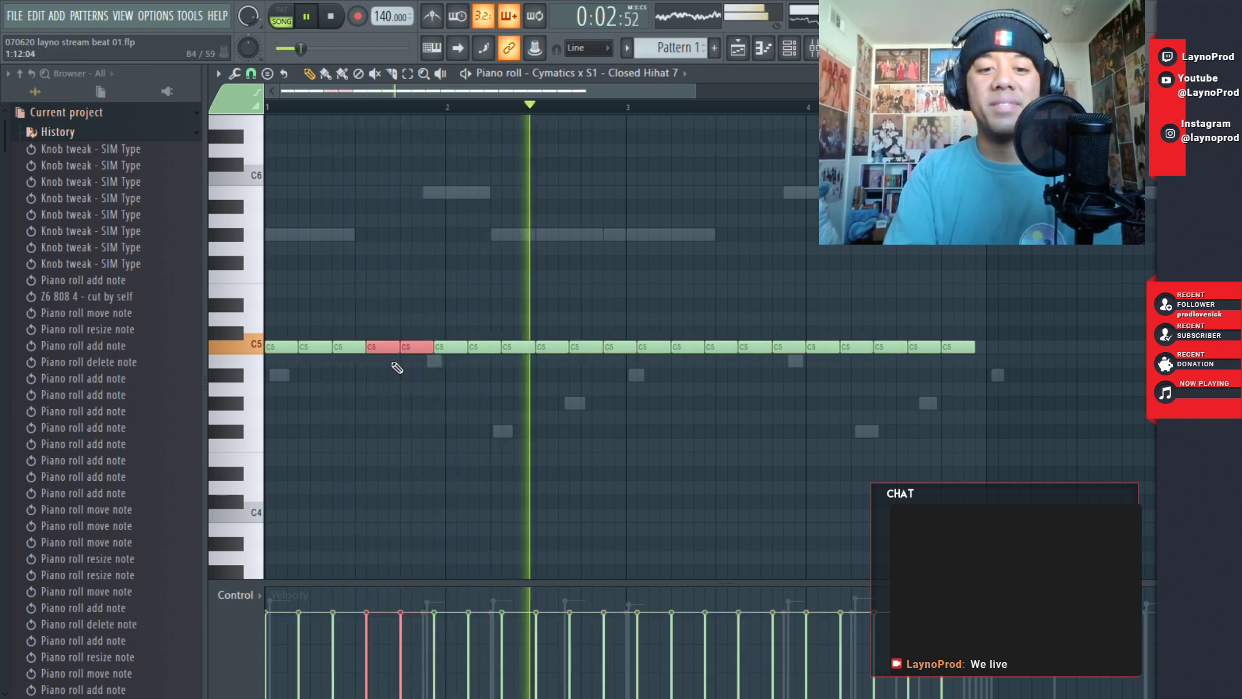
pyautogui.hotkey('alt', 'u')
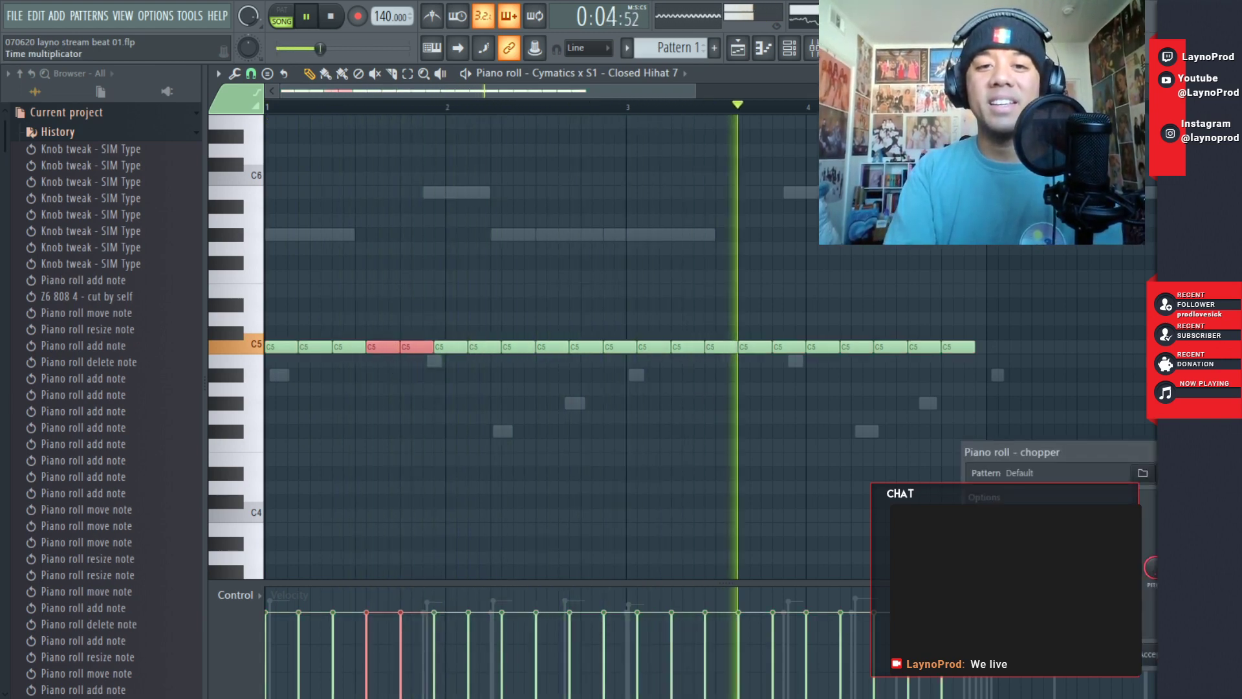
pyautogui.moveTo(1009, 519); pyautogui.dragTo(1022, 520)
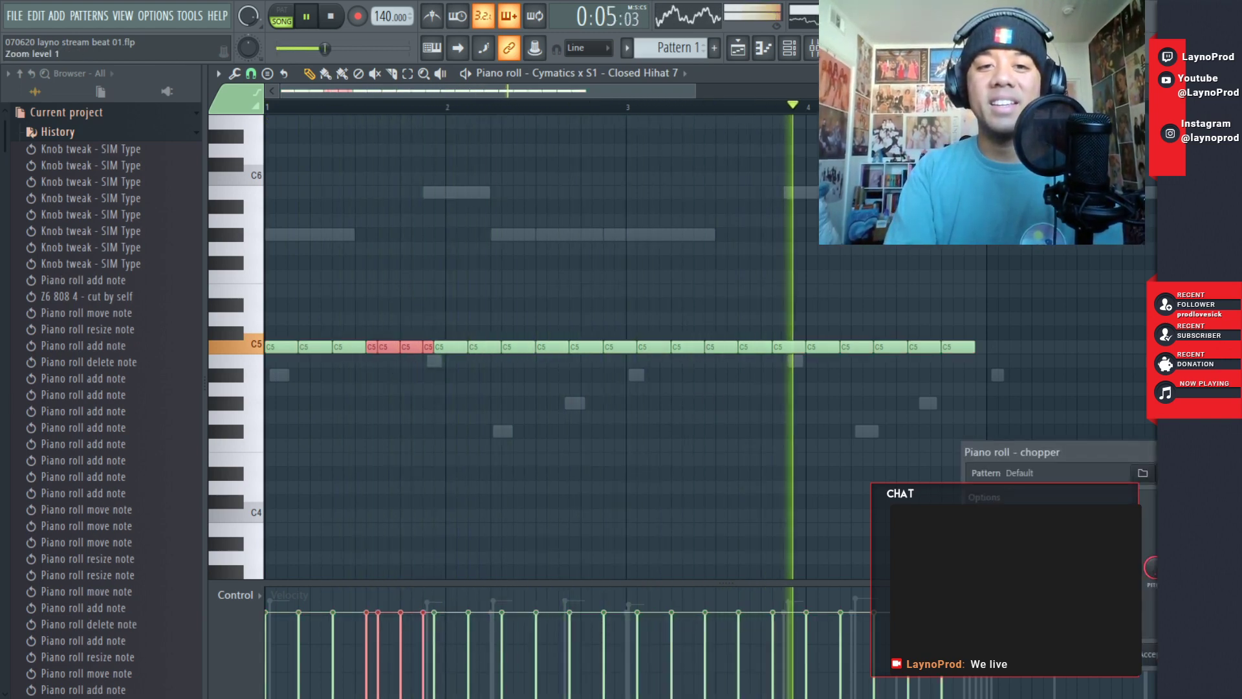
pyautogui.click(1146, 671)
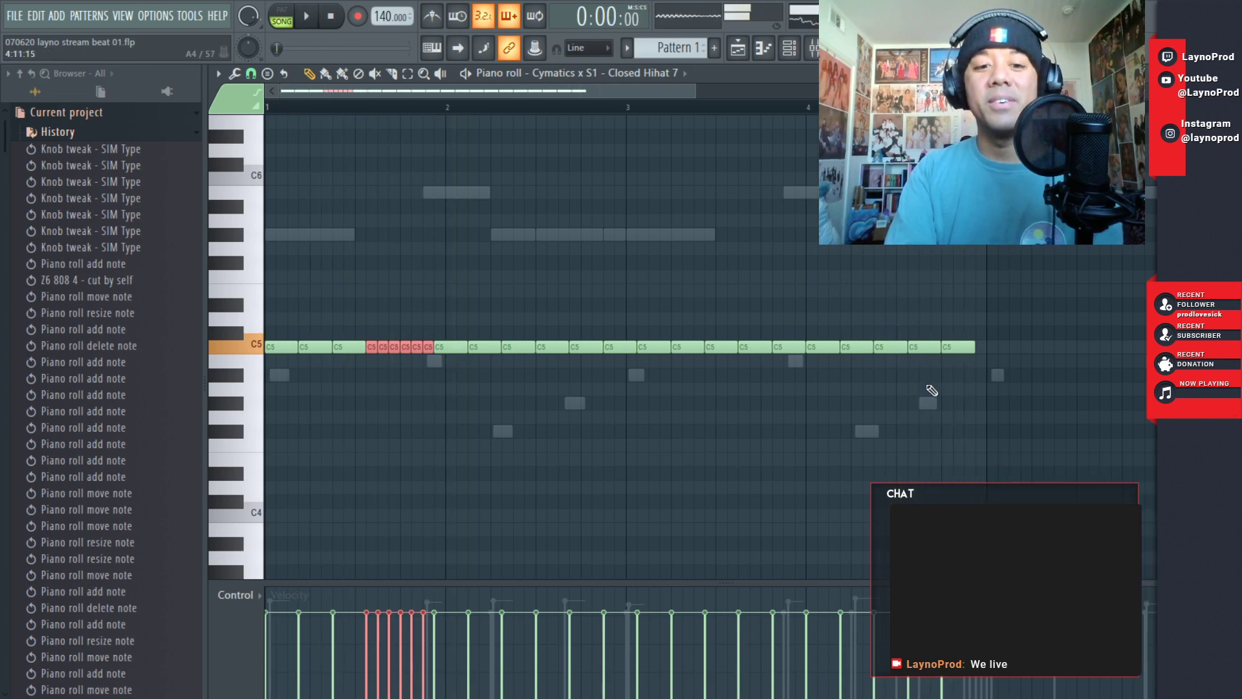
pyautogui.press('space')
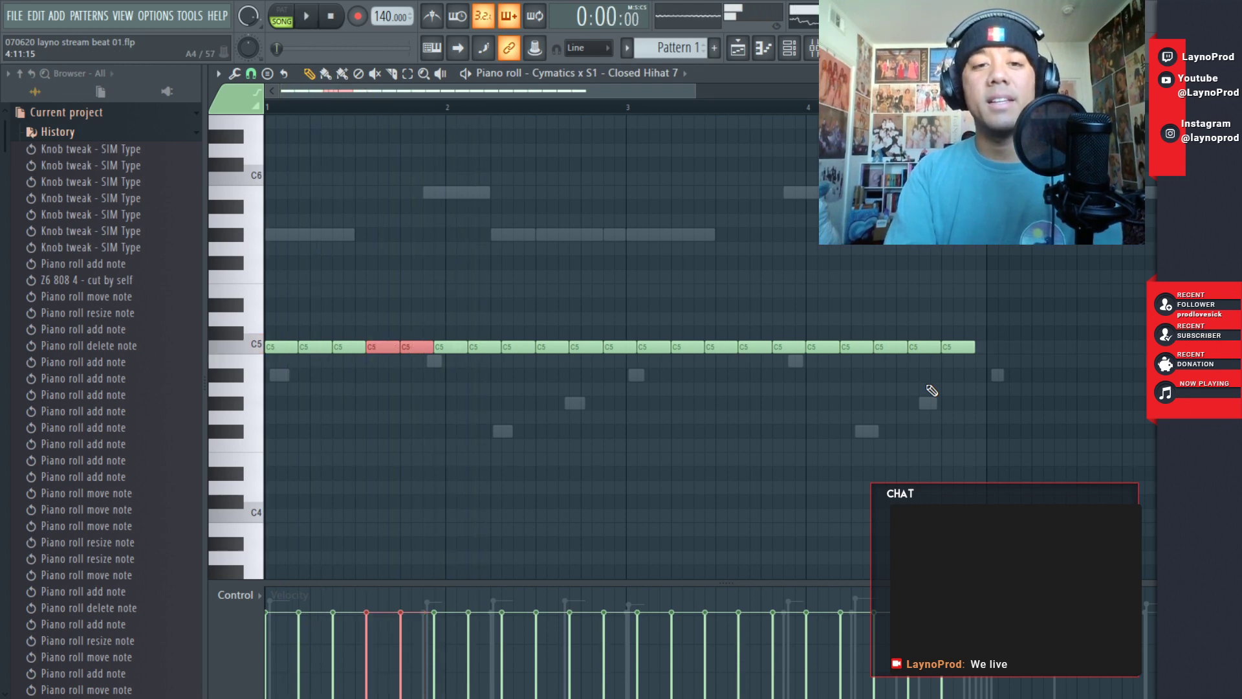
# - Try to chop every C5 hi-hat note into a mixed long-and-short rhythm, listen to it, and undo the chop
pyautogui.moveTo(991, 375); pyautogui.dragTo(257, 401)
pyautogui.hotkey('alt', 'u')
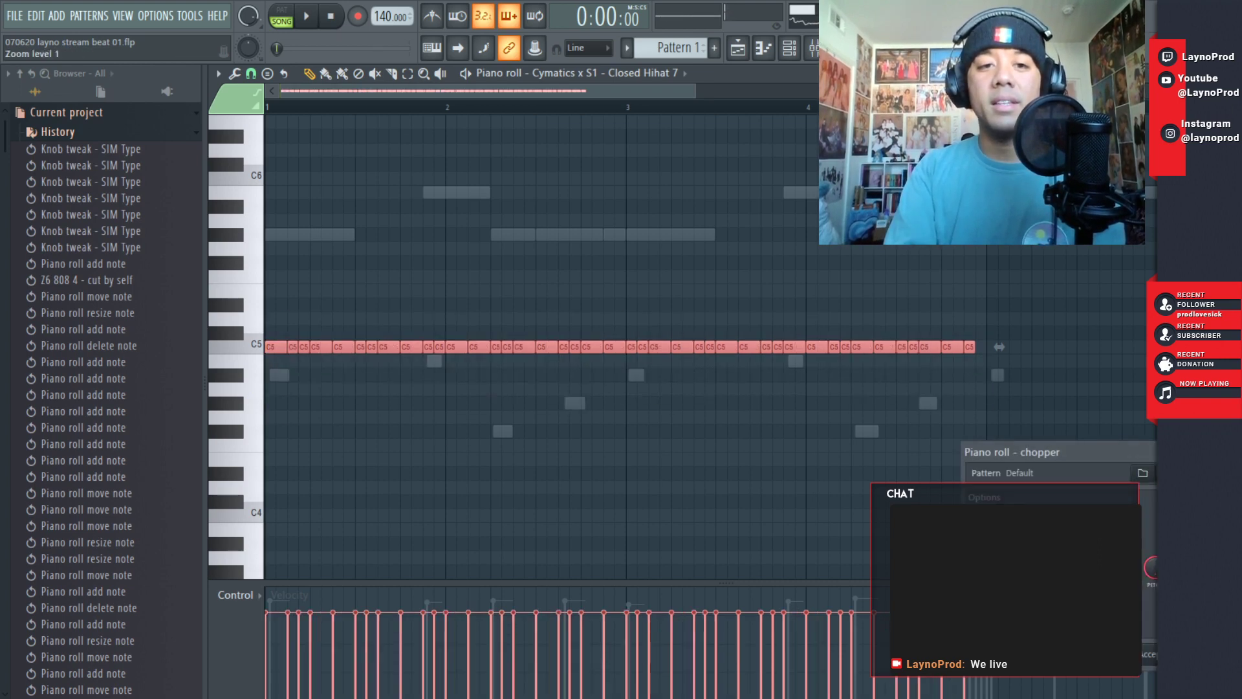
pyautogui.press('space')
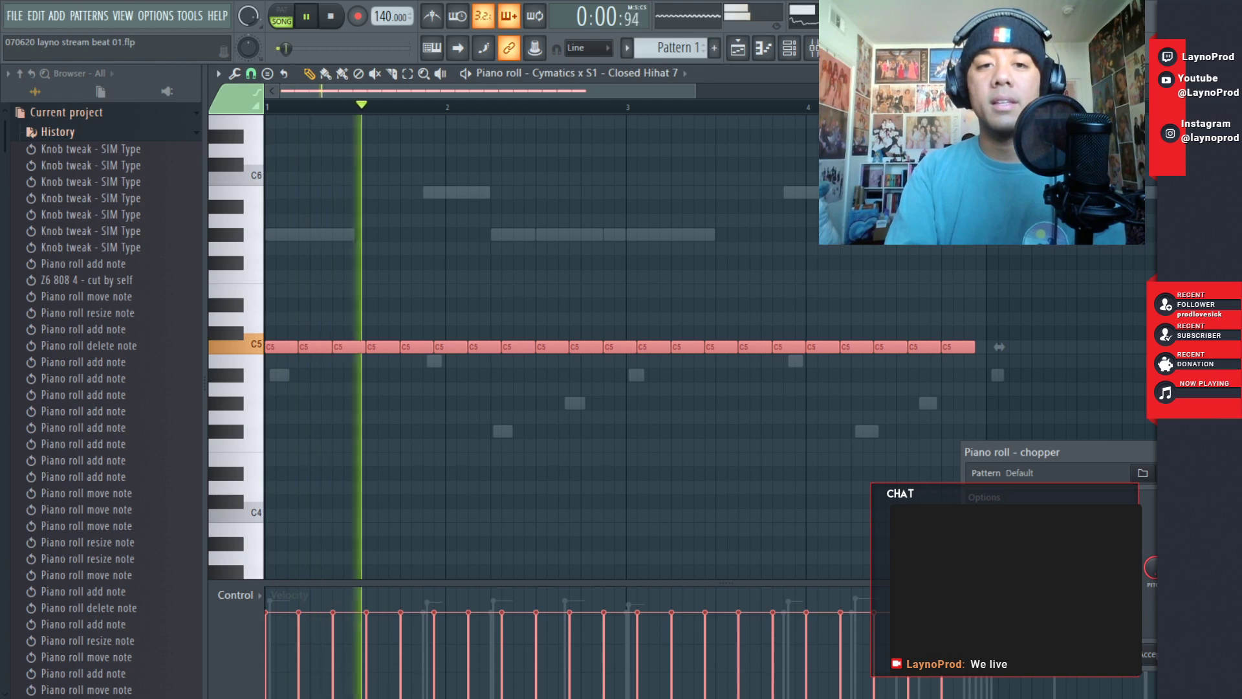
pyautogui.moveTo(994, 534); pyautogui.dragTo(993, 525)
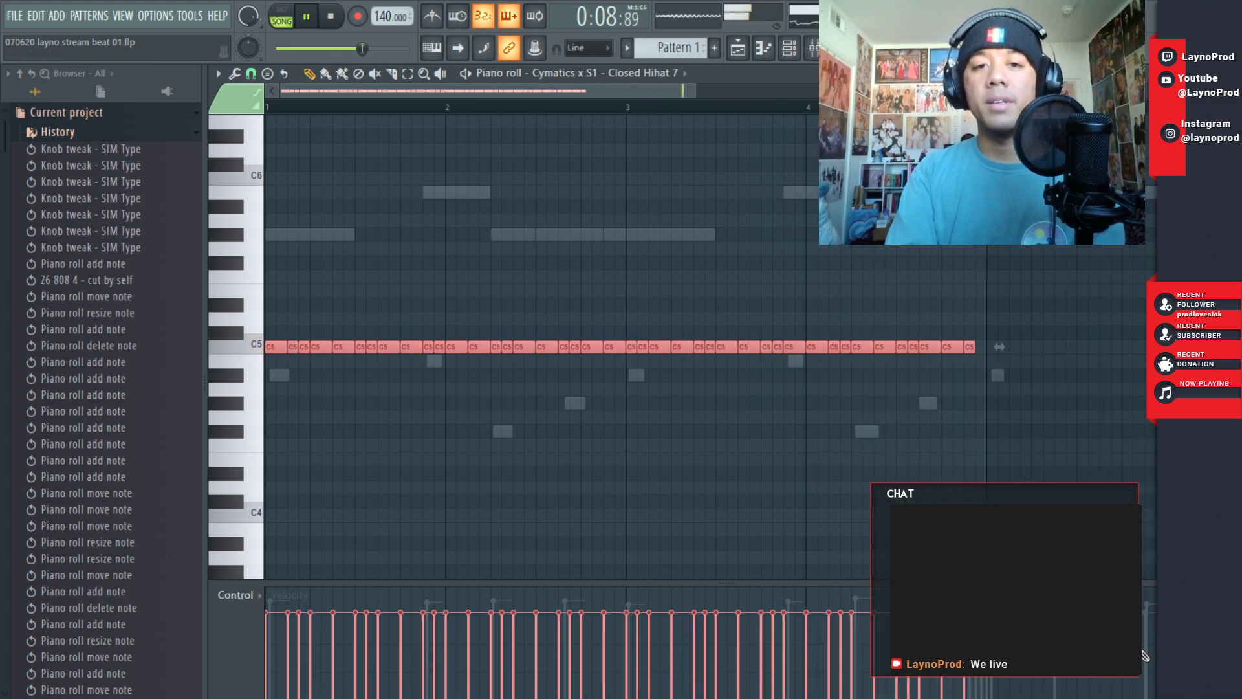
pyautogui.rightClick(303, 347)
pyautogui.rightClick(296, 347)
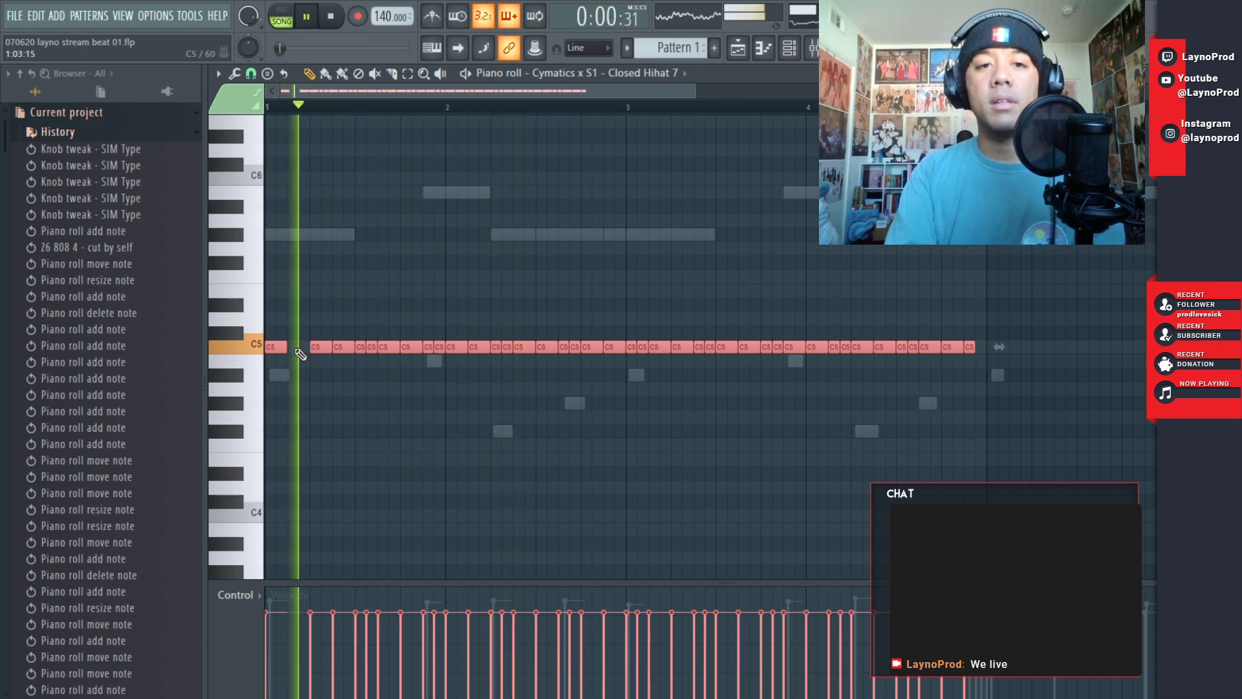
pyautogui.press('space')
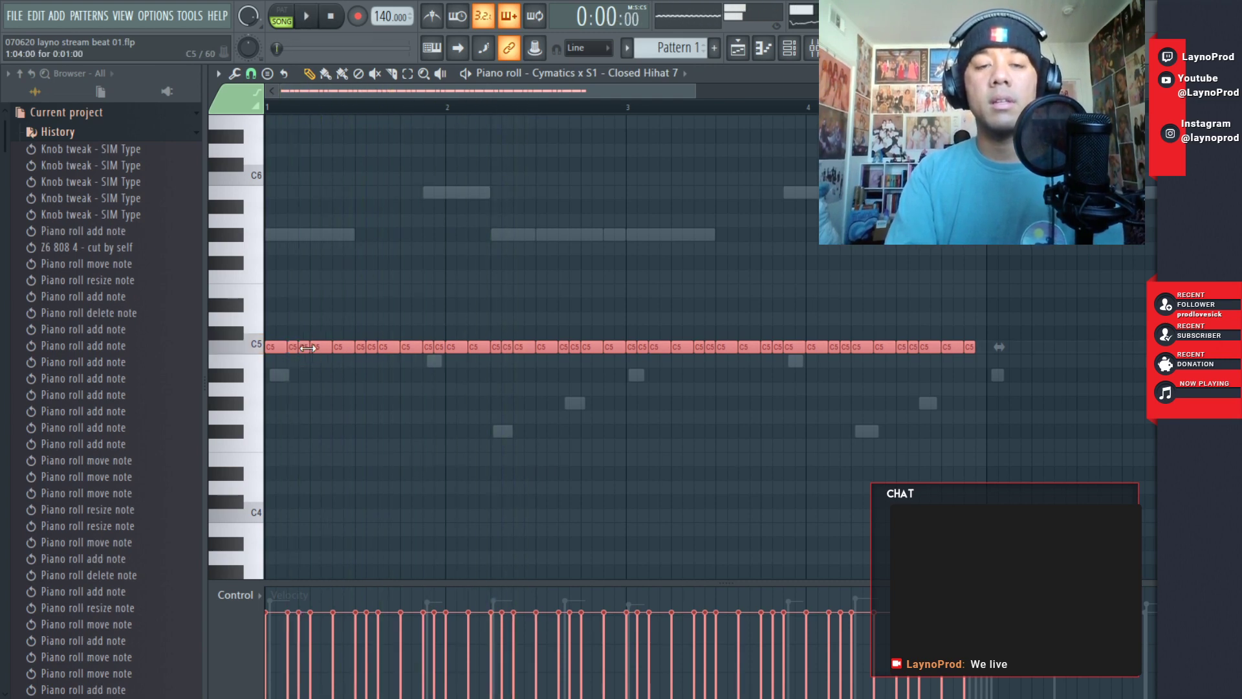
pyautogui.hotkey('ctrl', 'alt', 'z')
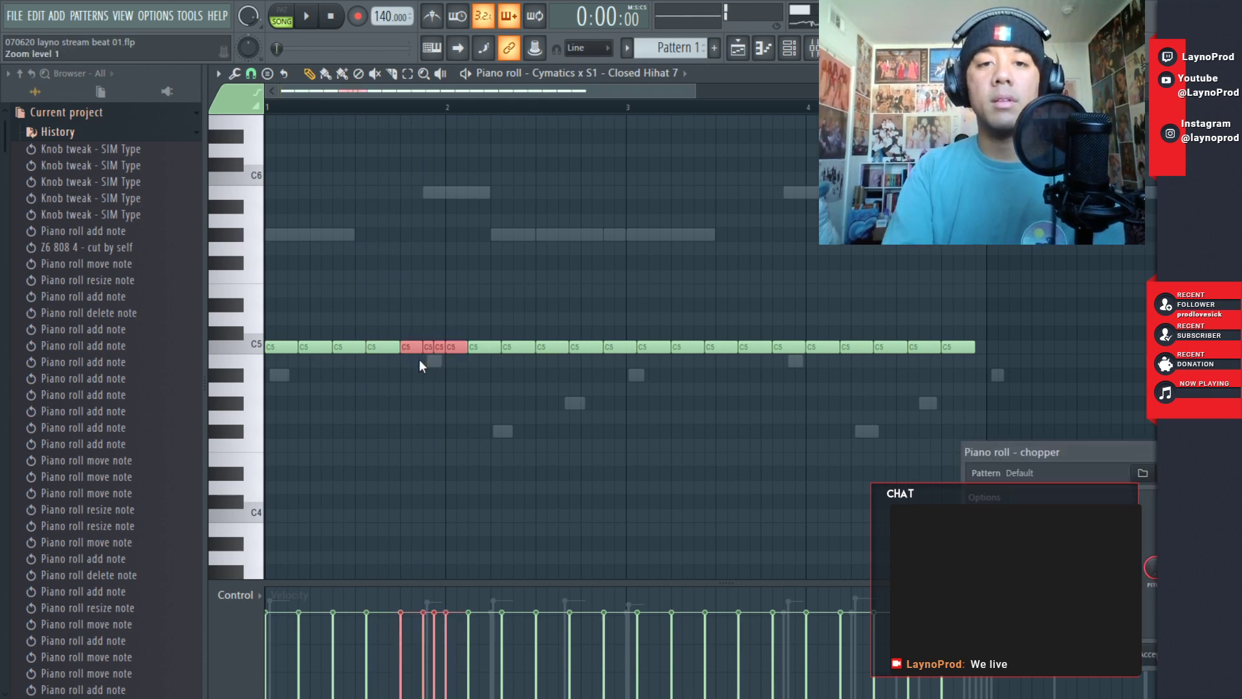
# - Delete the C5 hi-hat notes after the short roll closing bar 1, clearing up to just past the start of bar 3
pyautogui.rightClick(458, 350)
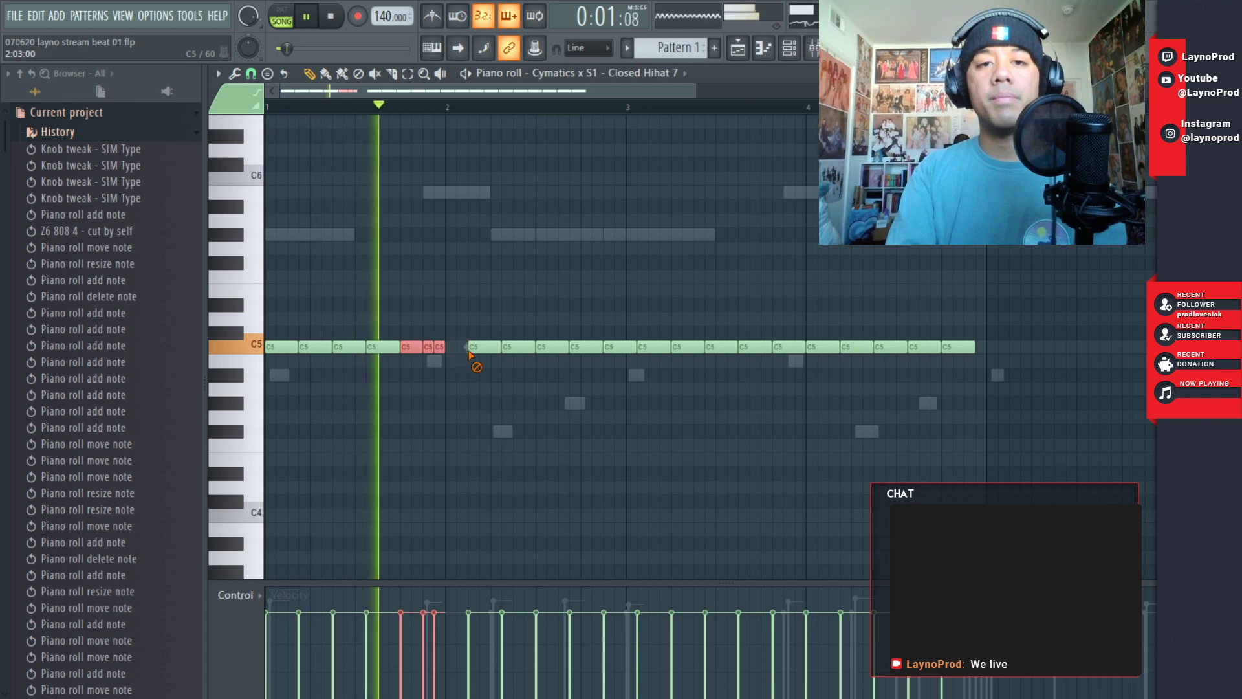
pyautogui.rightClick(472, 350)
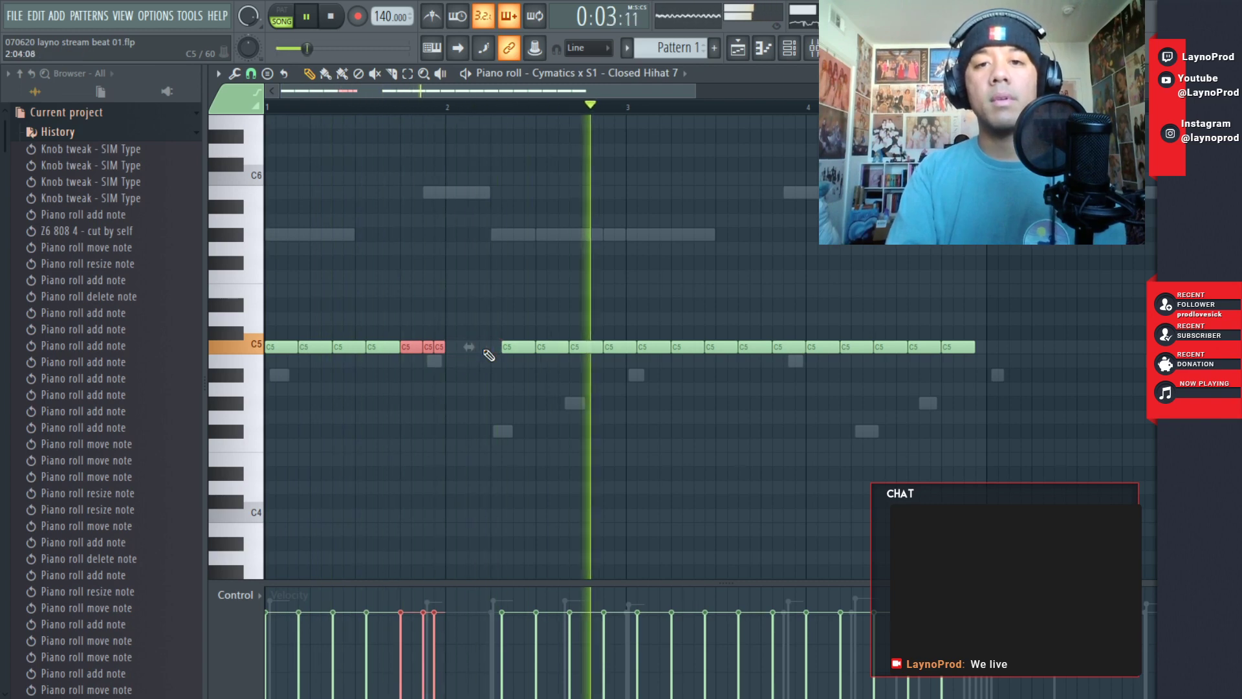
pyautogui.press('space')
pyautogui.rightClick(518, 350)
pyautogui.rightClick(550, 350)
pyautogui.rightClick(585, 350)
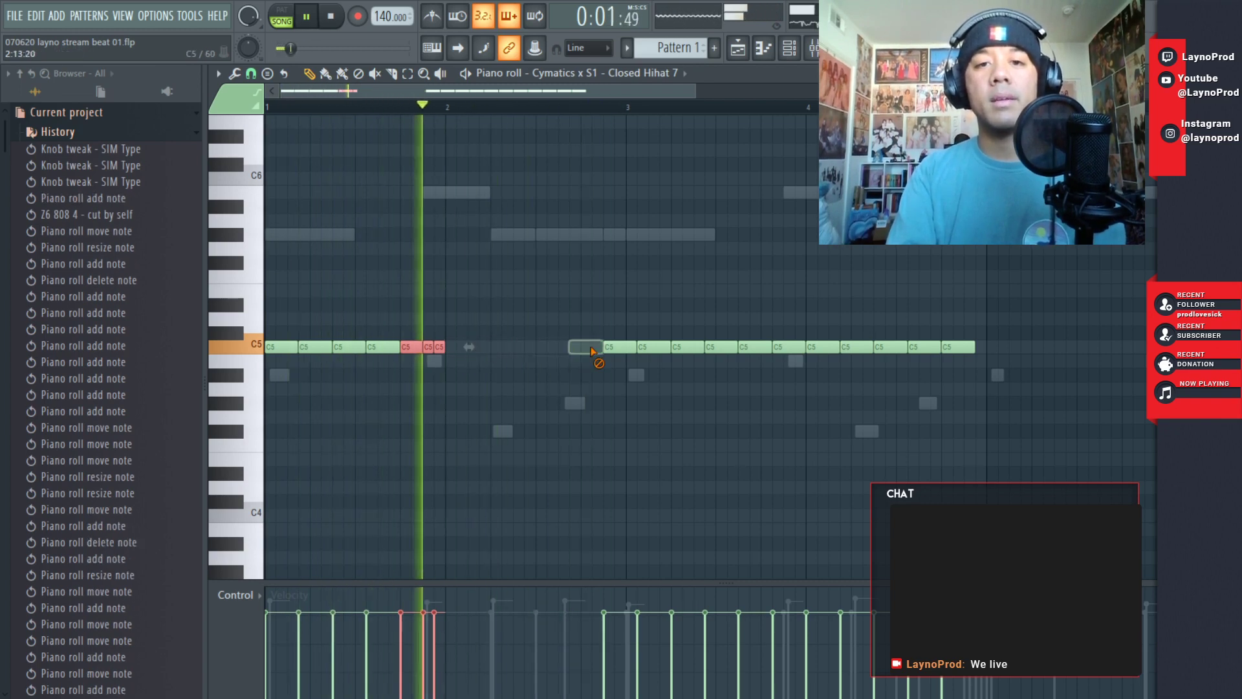
pyautogui.rightClick(608, 347)
# - Try to duplicate the end-of-bar-1 hi-hat roll at the start of bar 2, then delete the copies
pyautogui.hotkey('ctrl', 'b')
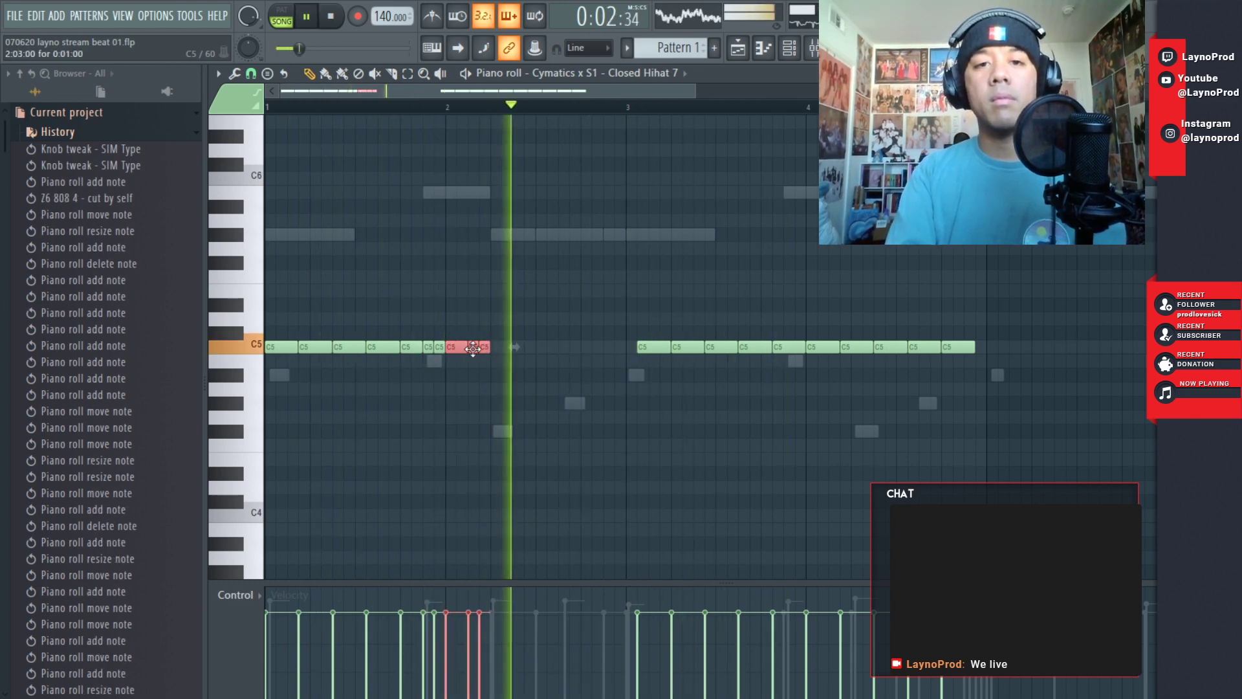
pyautogui.press('space')
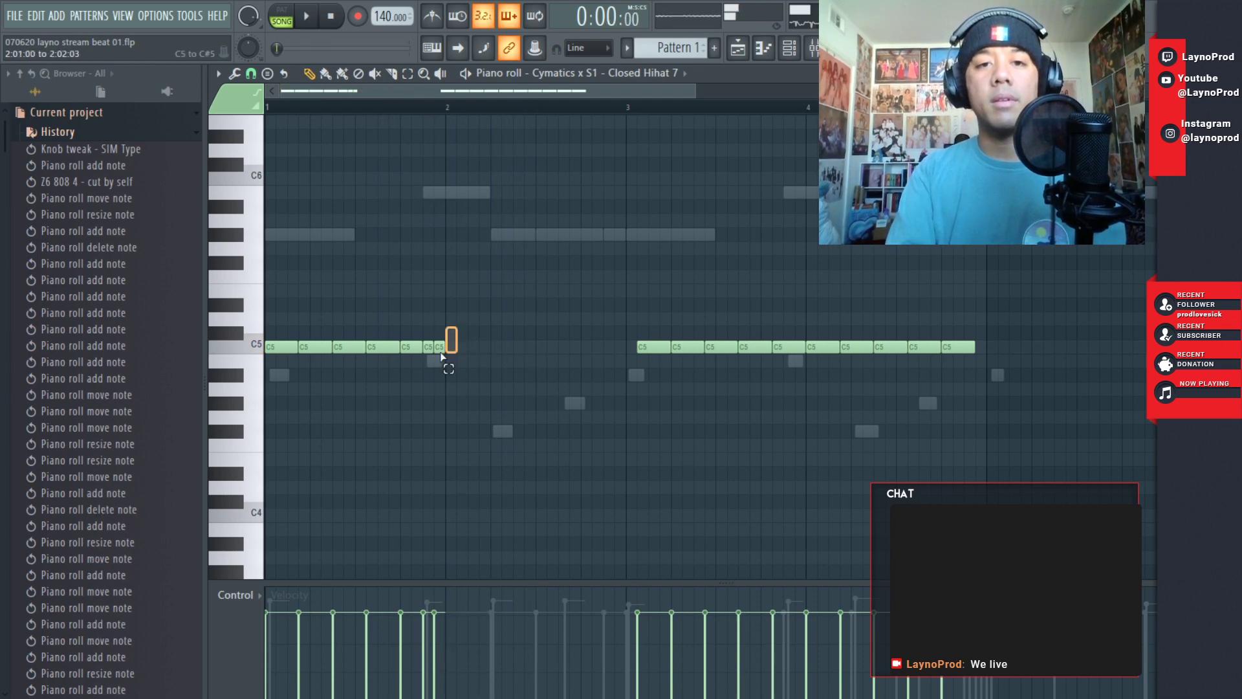
pyautogui.press('space')
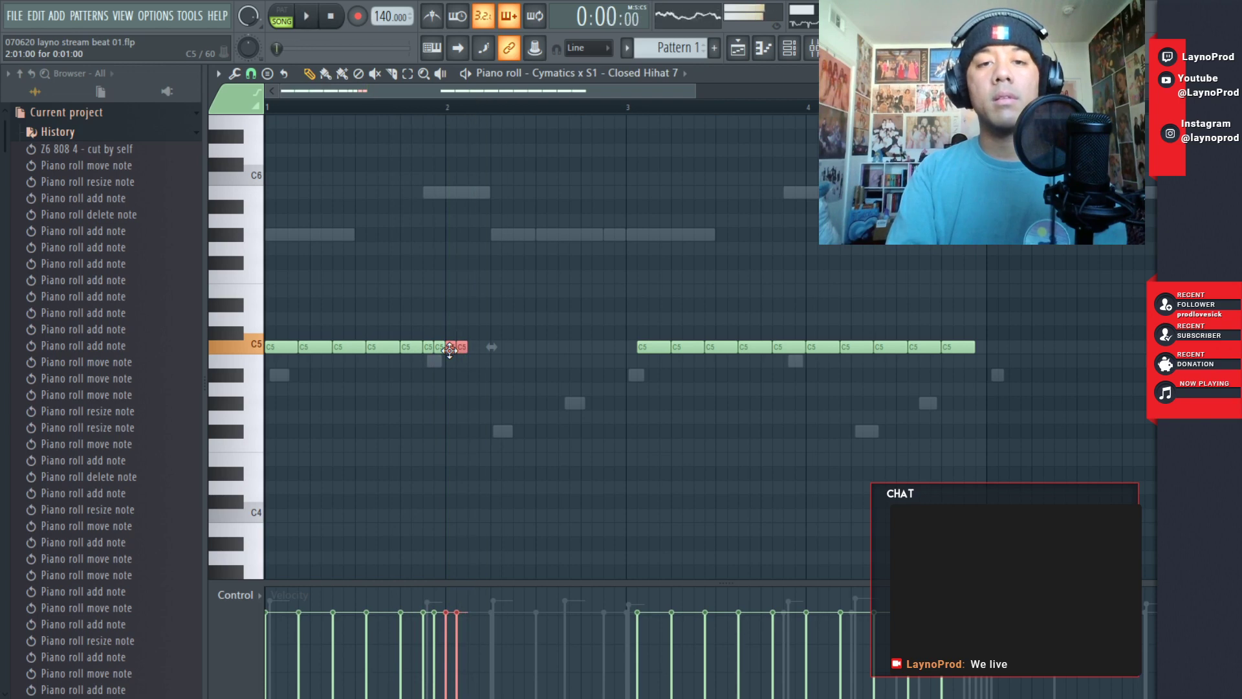
pyautogui.press('space')
pyautogui.press('Delete')
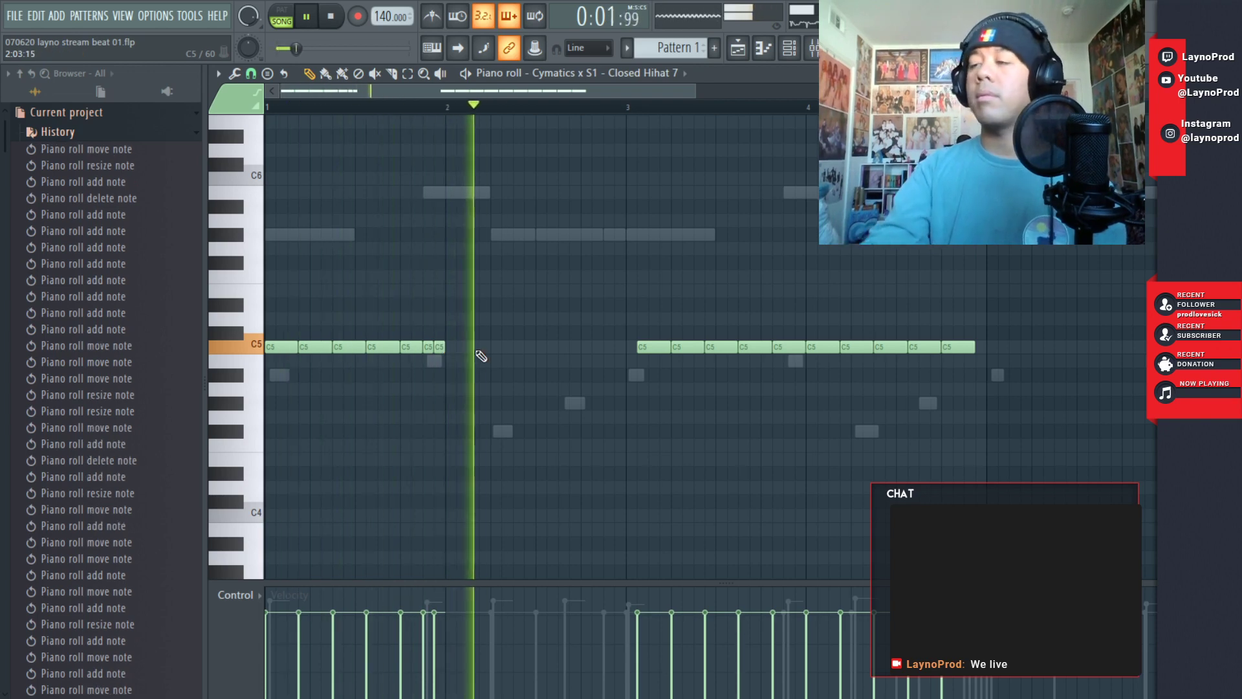
# - Play the pattern and place two back-to-back 3-step C5 hi-hat notes from the start of bar 2
pyautogui.press('space')
pyautogui.press('space')
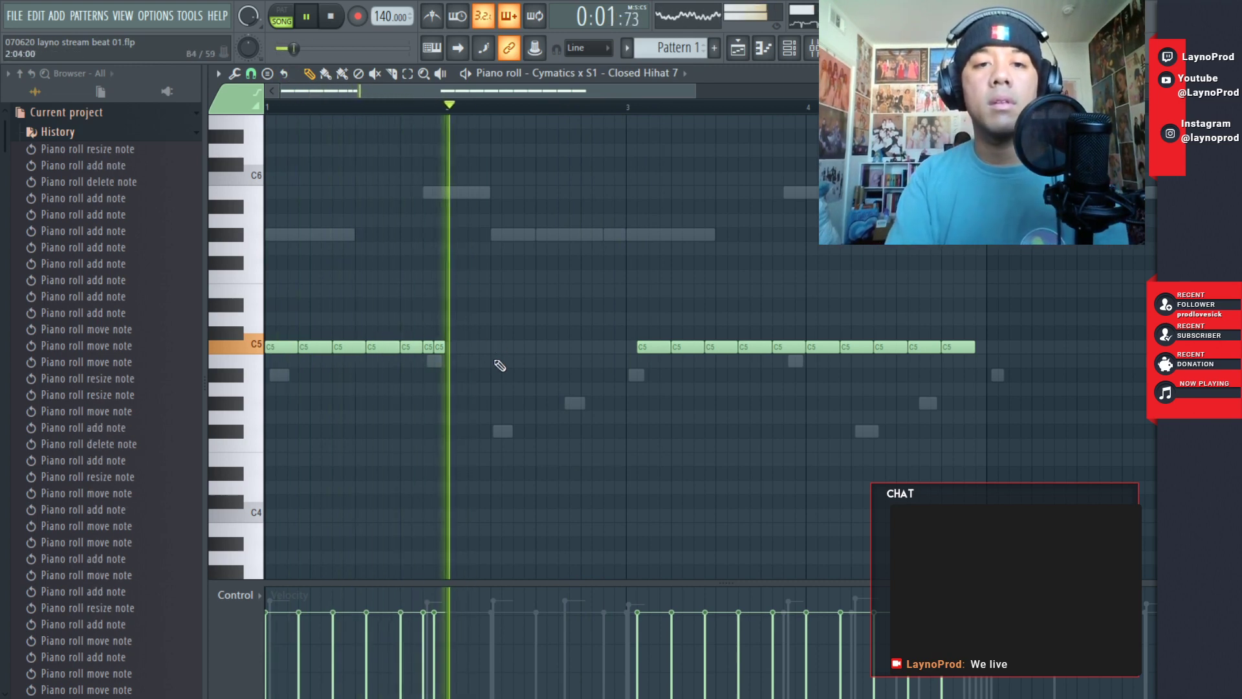
pyautogui.click(472, 348)
pyautogui.click(507, 348)
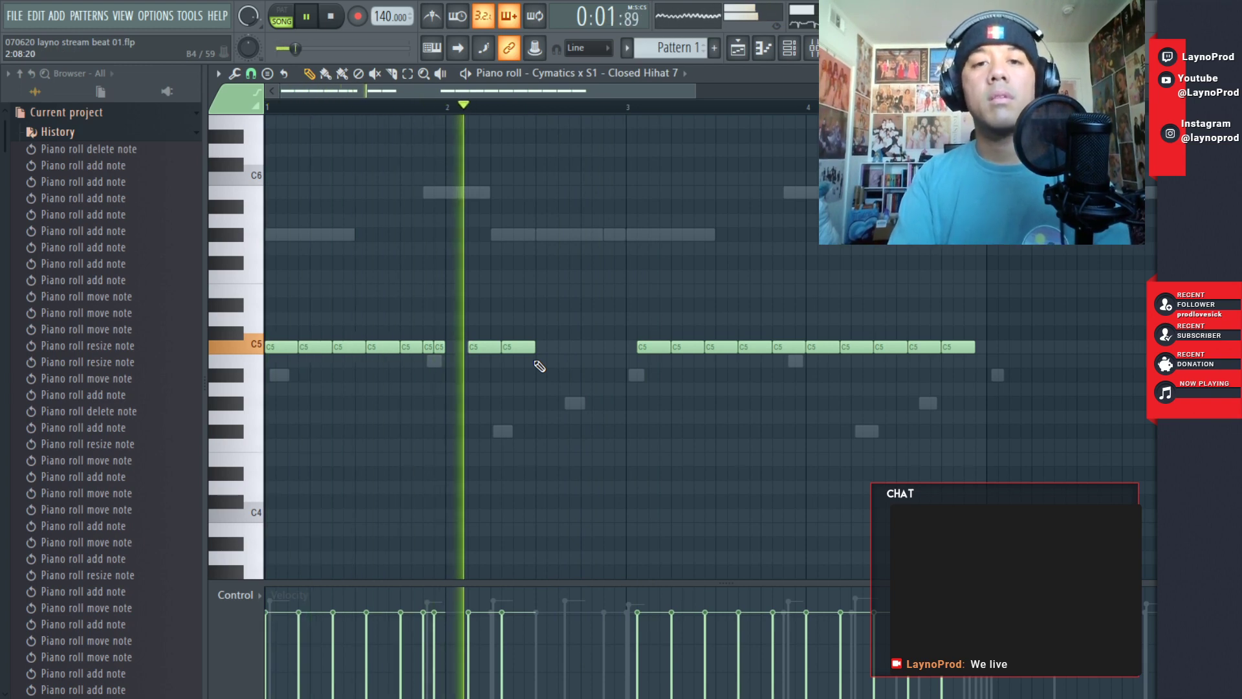
pyautogui.moveTo(485, 349)
pyautogui.mouseDown()
pyautogui.moveTo(474, 352)
pyautogui.moveTo(503, 351)
pyautogui.moveTo(452, 347)
pyautogui.moveTo(492, 350)
pyautogui.mouseUp()
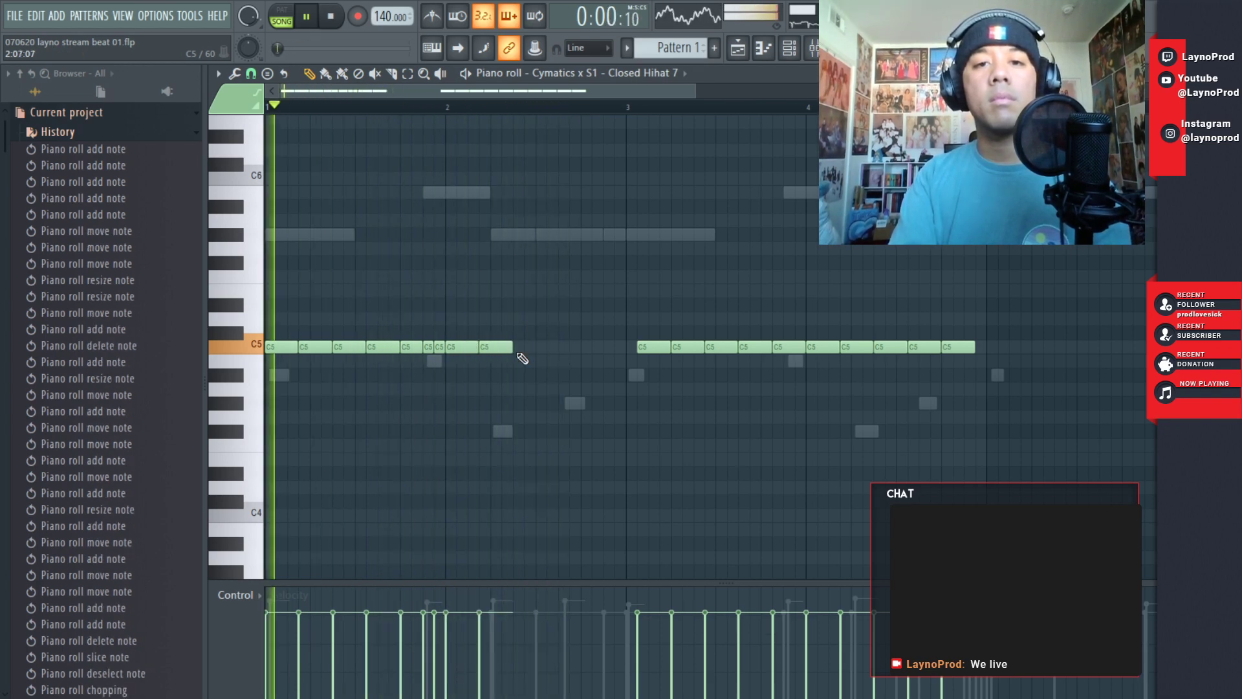
# - Add two more 3-step C5 hi-hat notes in bar 2 and copy bar 1's closing roll to the end of bar 2
pyautogui.click(518, 349)
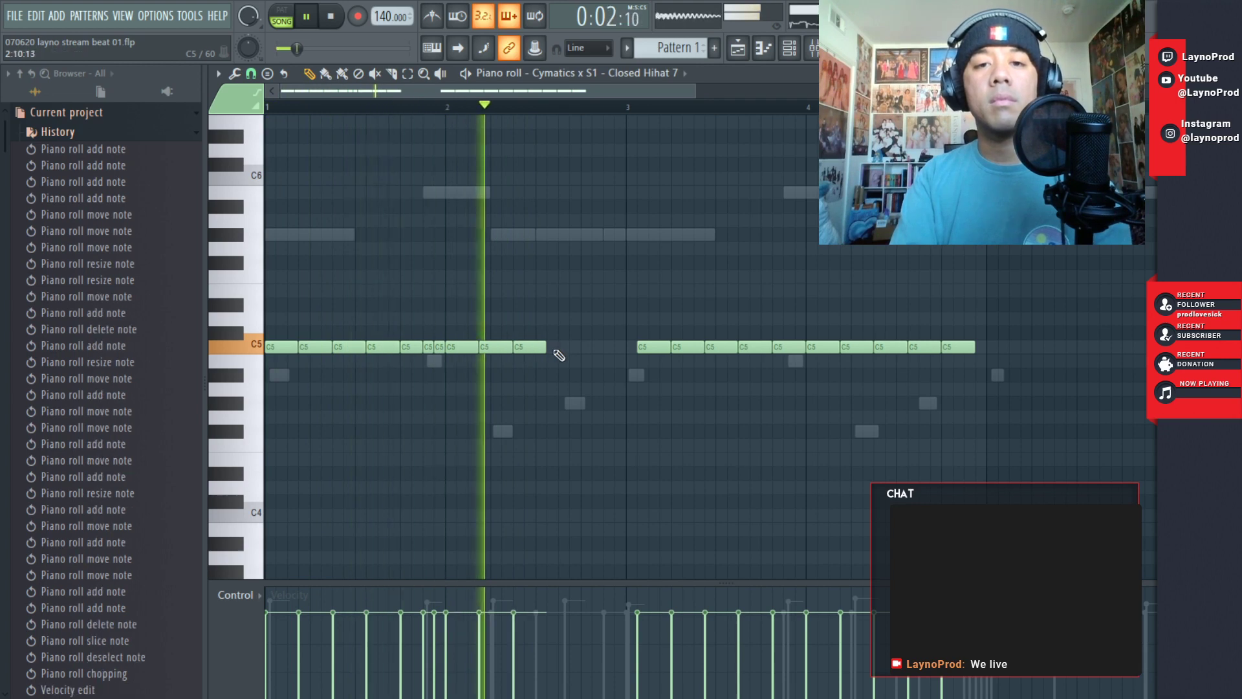
pyautogui.click(564, 348)
pyautogui.moveTo(566, 349); pyautogui.dragTo(561, 347)
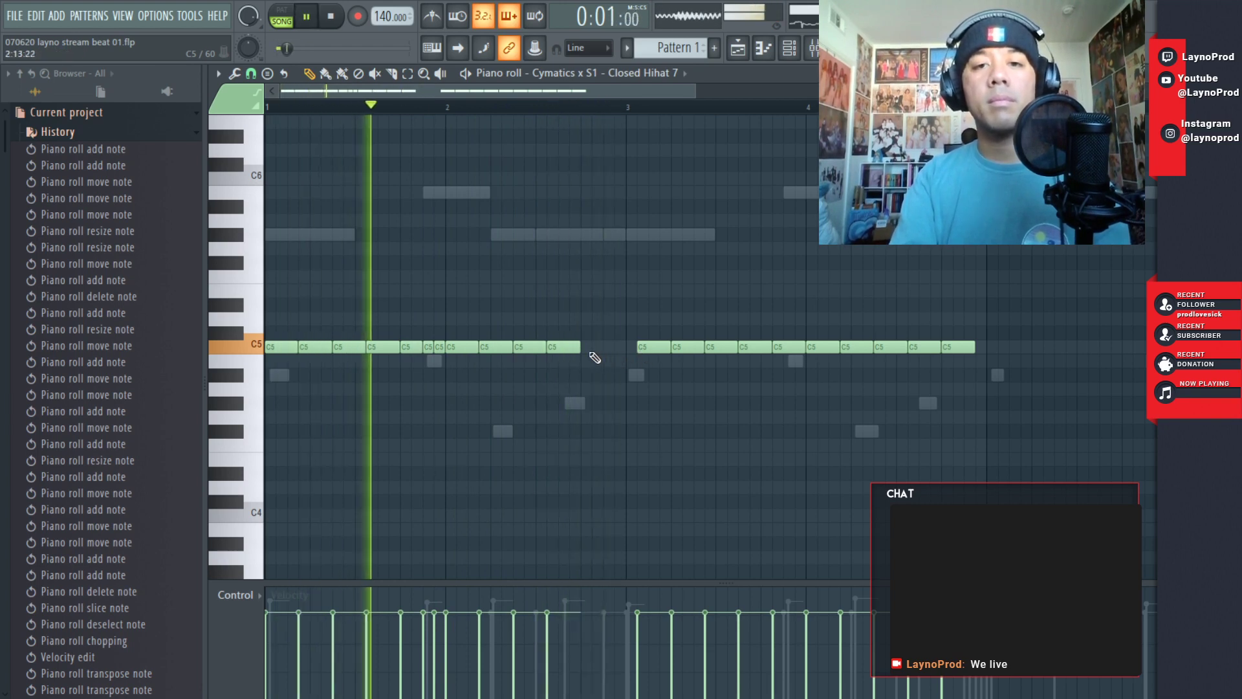
pyautogui.moveTo(412, 328)
pyautogui.mouseDown()
pyautogui.moveTo(439, 362)
pyautogui.moveTo(643, 353)
pyautogui.moveTo(593, 350)
pyautogui.mouseUp()
pyautogui.press('space')
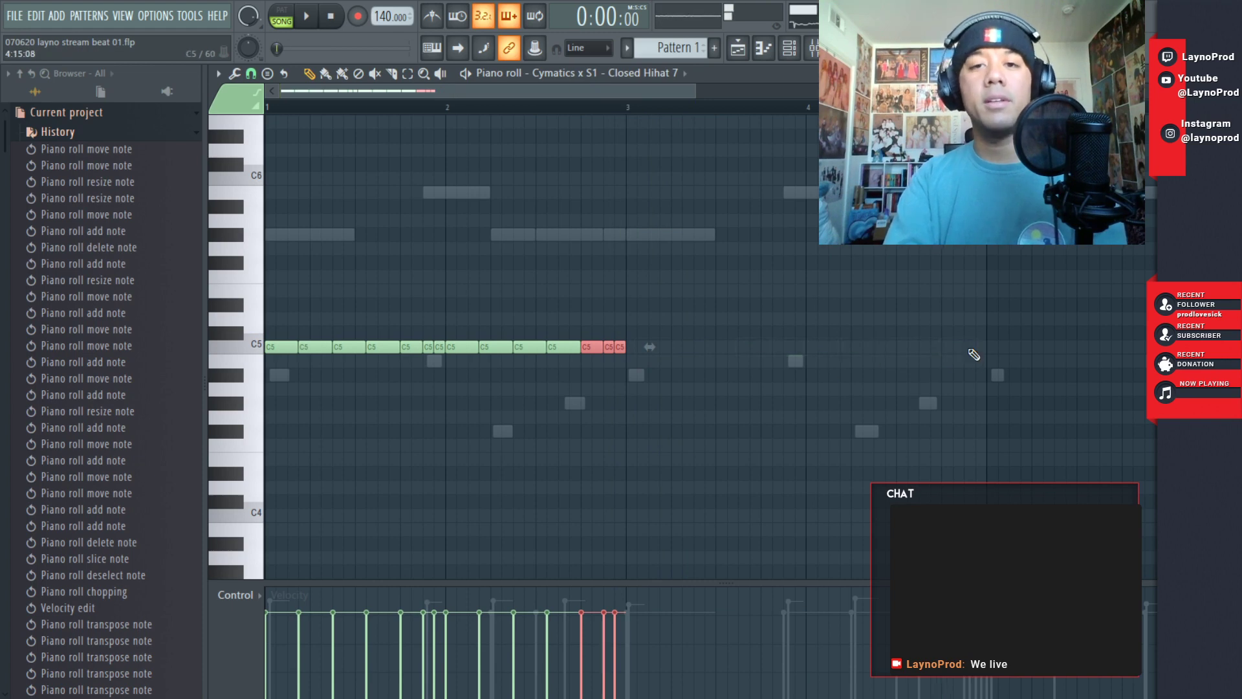
# - Fill bars 3 and 4 with a copy of the two-bar hi-hat pattern and save the project
pyautogui.moveTo(716, 326); pyautogui.dragTo(634, 347)
pyautogui.hotkey('ctrl', 's')
pyautogui.press('space')
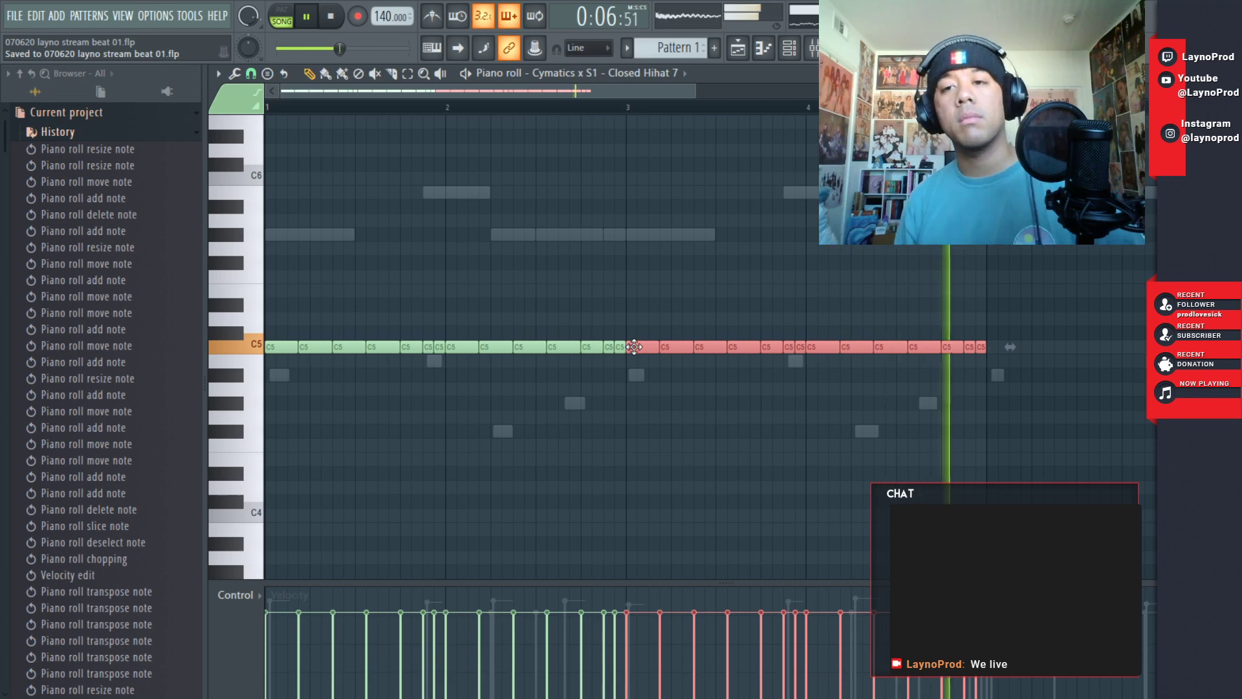
pyautogui.press('space')
pyautogui.press('space')
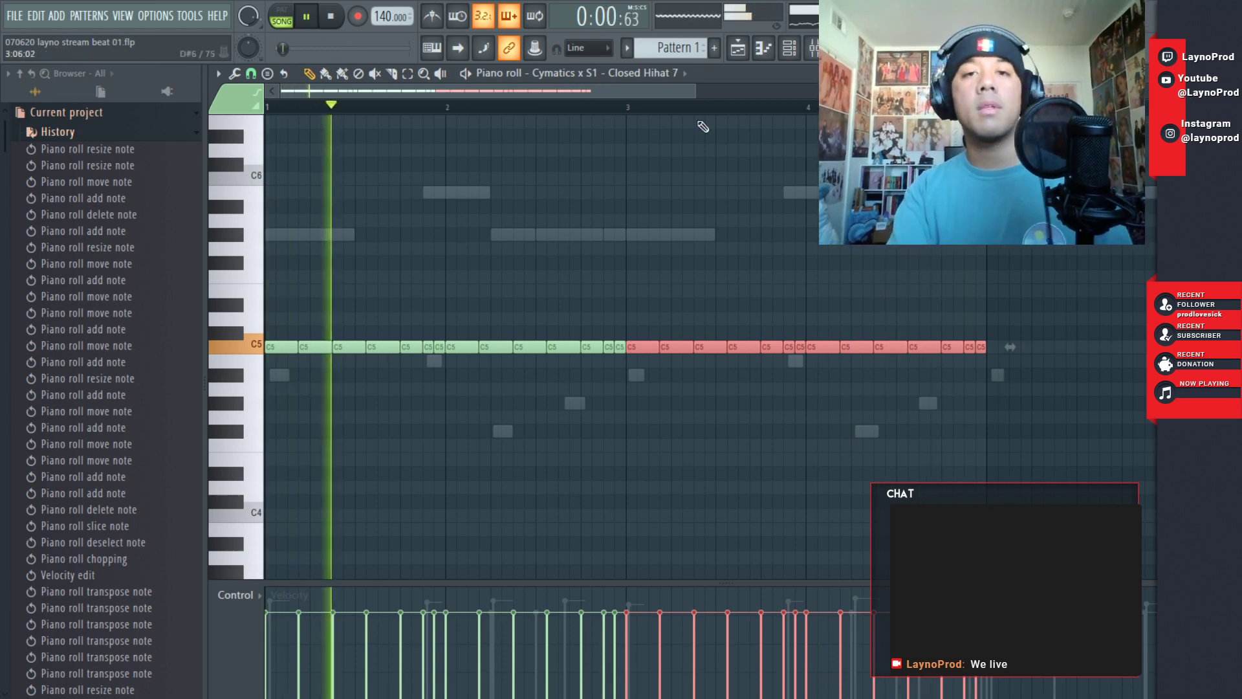
# - Duplicate the four-bar C5 hi-hat pattern across bars 5 to 8 and deselect the notes
pyautogui.moveTo(695, 89); pyautogui.dragTo(1108, 88)
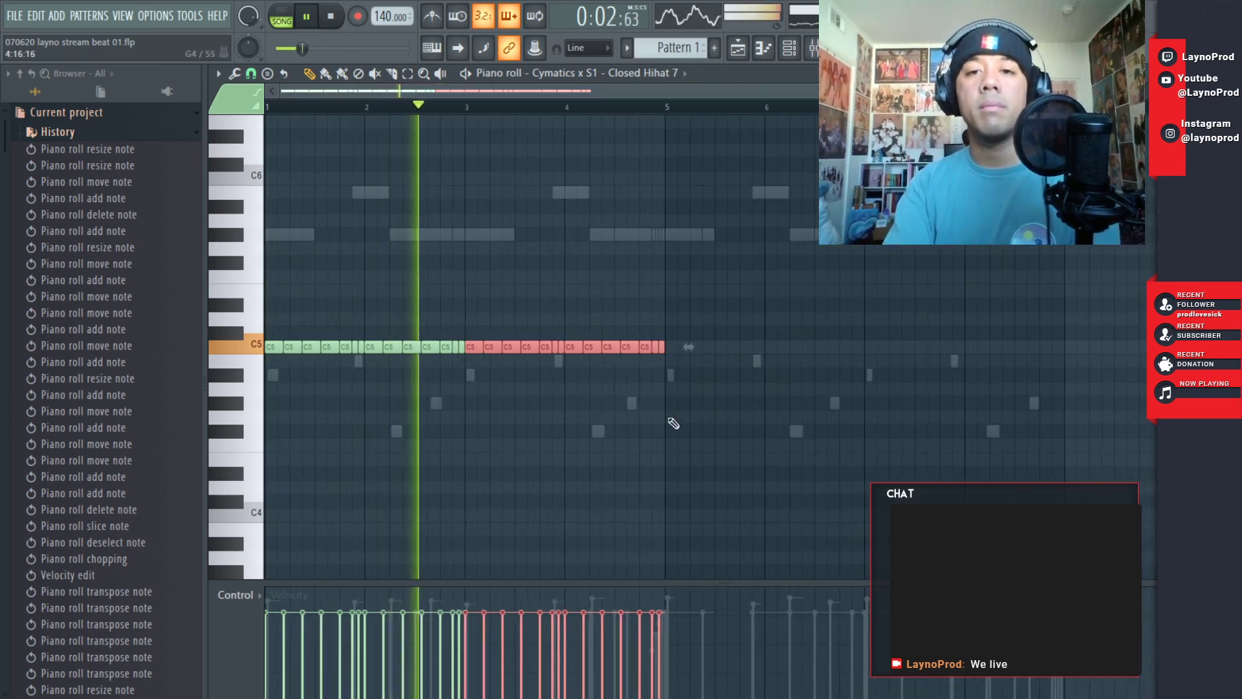
pyautogui.moveTo(730, 300); pyautogui.dragTo(673, 363)
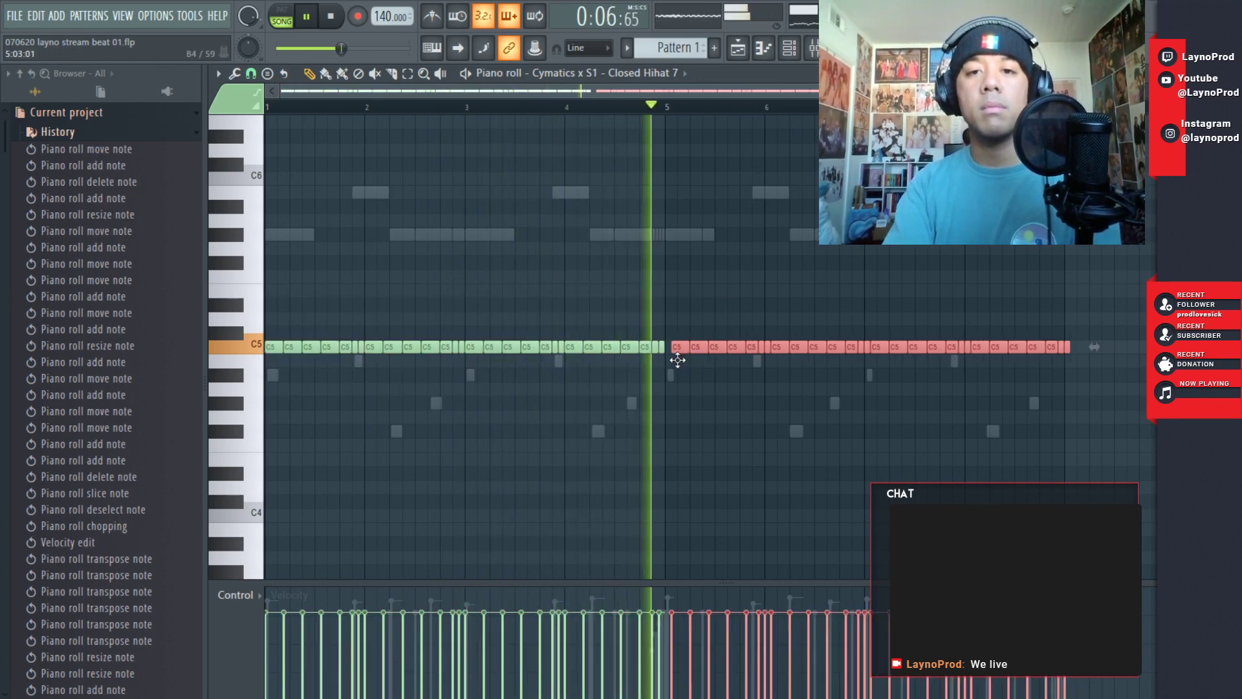
pyautogui.click(930, 406)
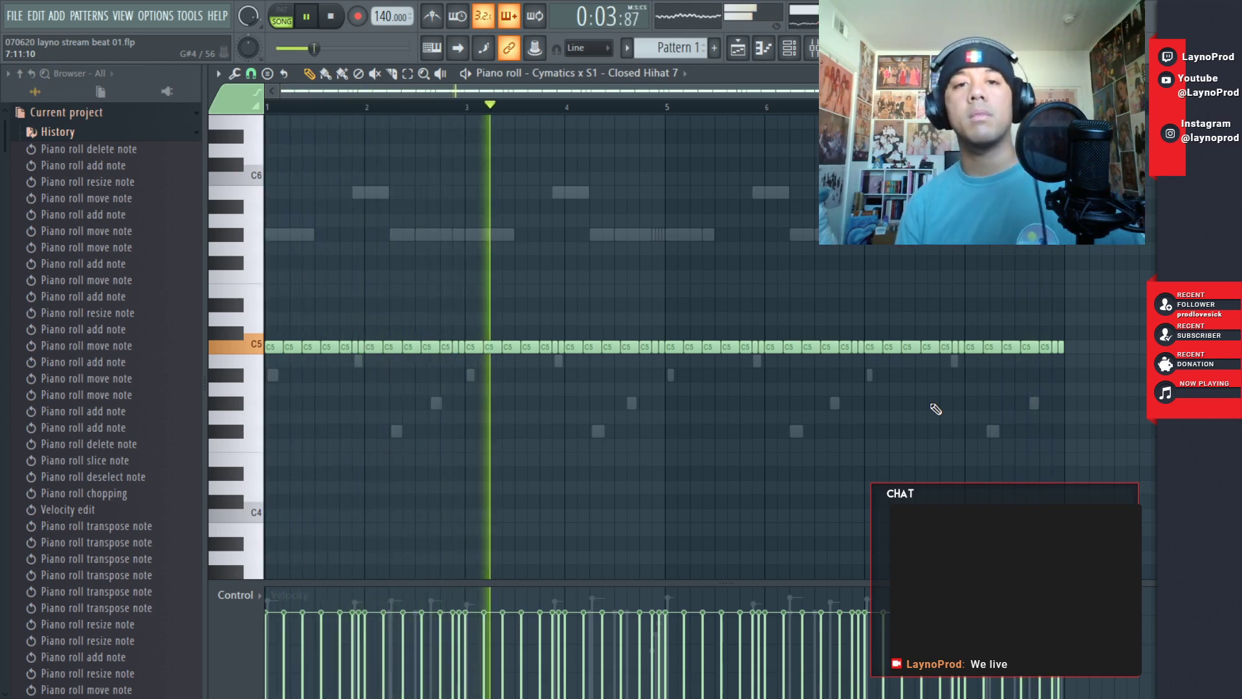
# - Open the Z6 808 4 channel's pattern in the piano roll
pyautogui.press('F9')
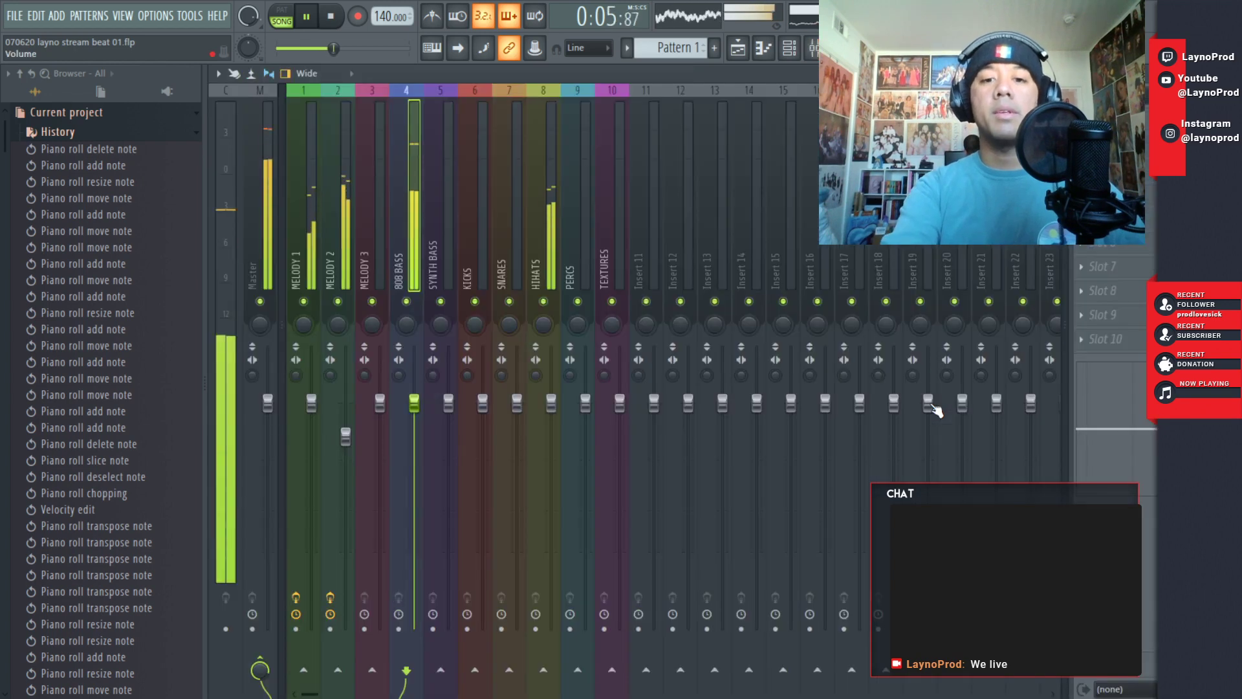
pyautogui.press('F9')
pyautogui.press('F6')
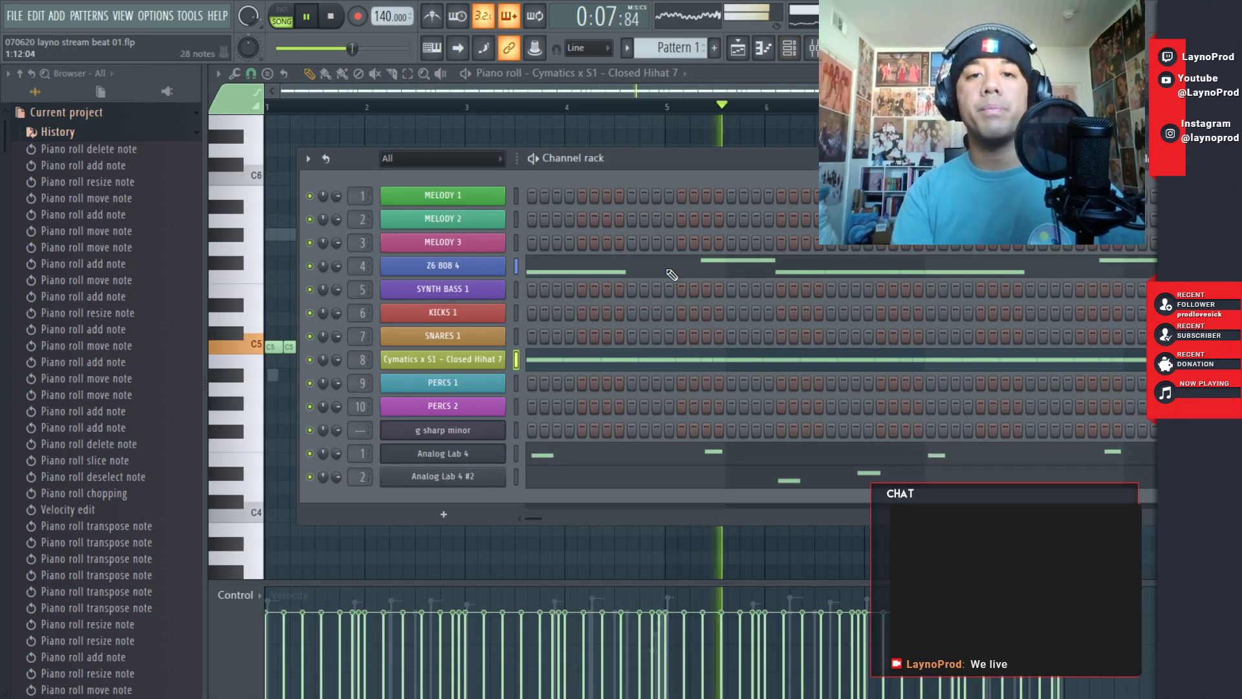
pyautogui.click(671, 275)
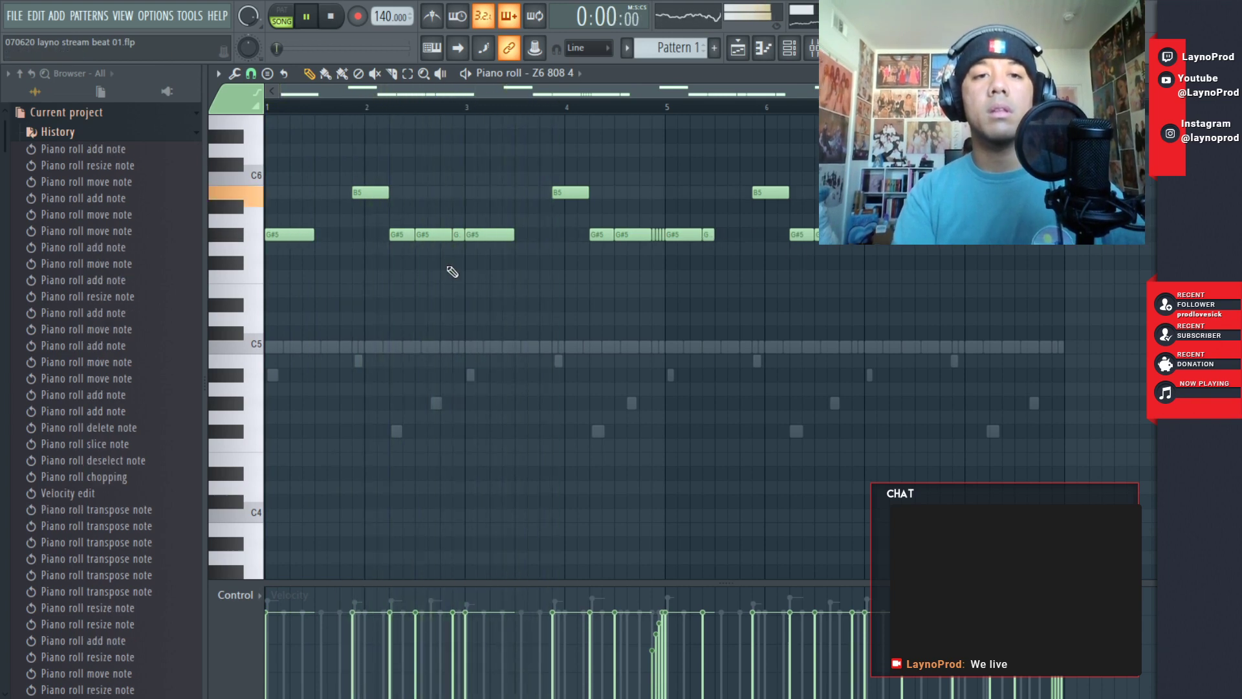
# - Shorten the first G#5 808 note in bar 1 to 6 steps and add a 2-step G#5 note at 1:07
pyautogui.press('space')
pyautogui.press('space')
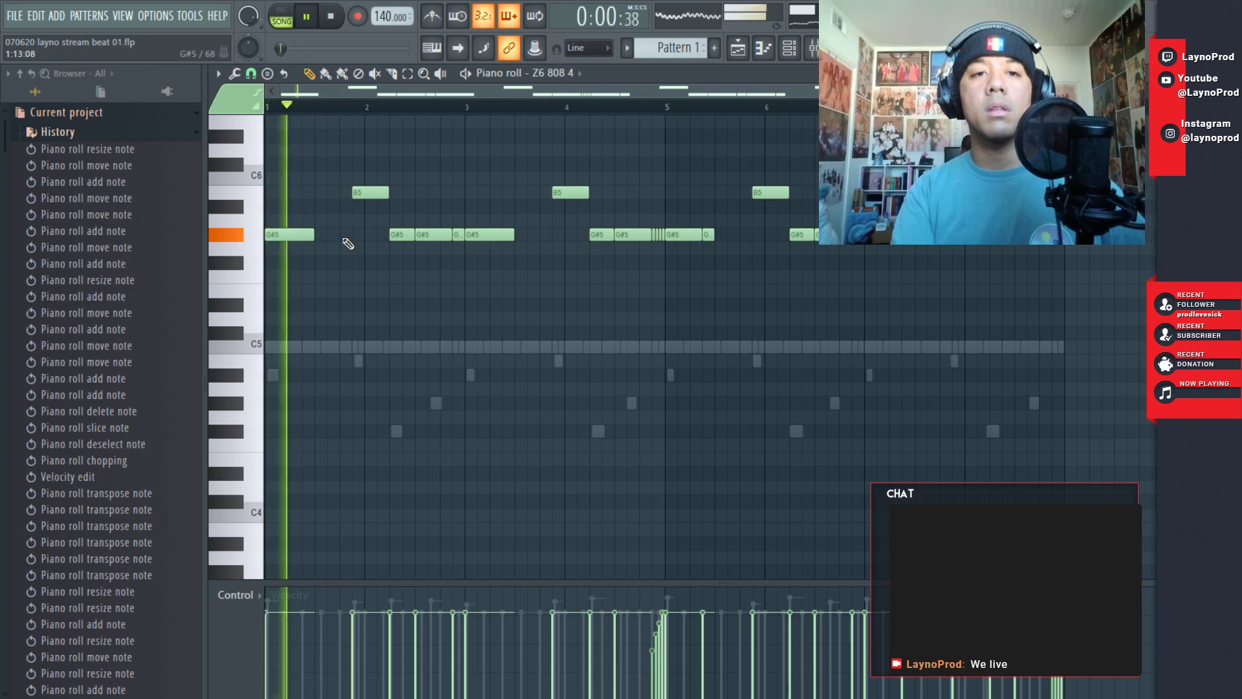
pyautogui.moveTo(320, 235)
pyautogui.mouseDown()
pyautogui.moveTo(348, 234)
pyautogui.moveTo(316, 237)
pyautogui.mouseUp()
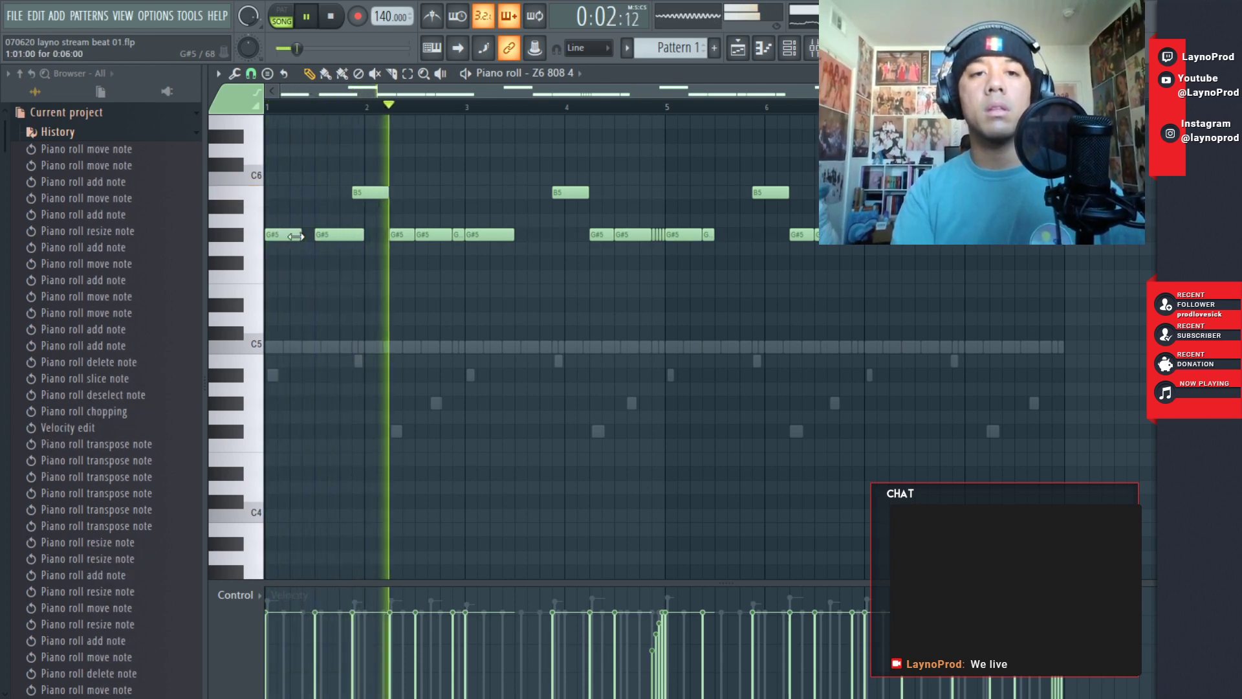
pyautogui.press('space')
pyautogui.click(313, 237)
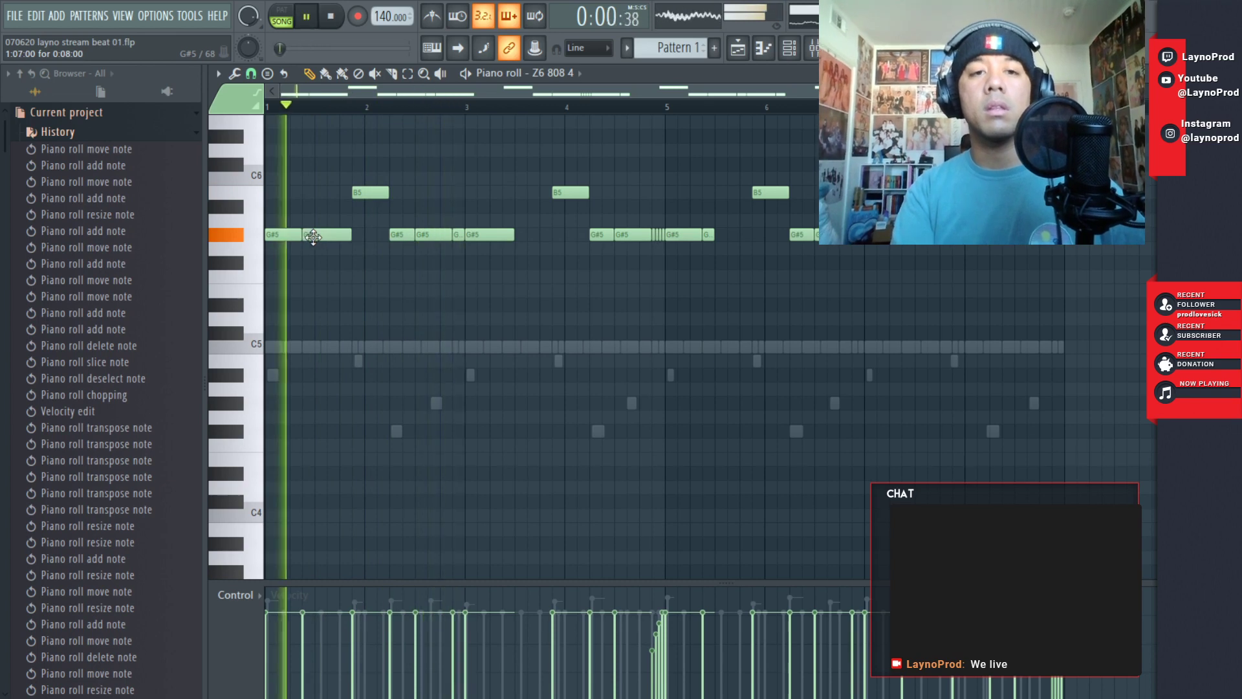
pyautogui.moveTo(350, 235); pyautogui.dragTo(317, 238)
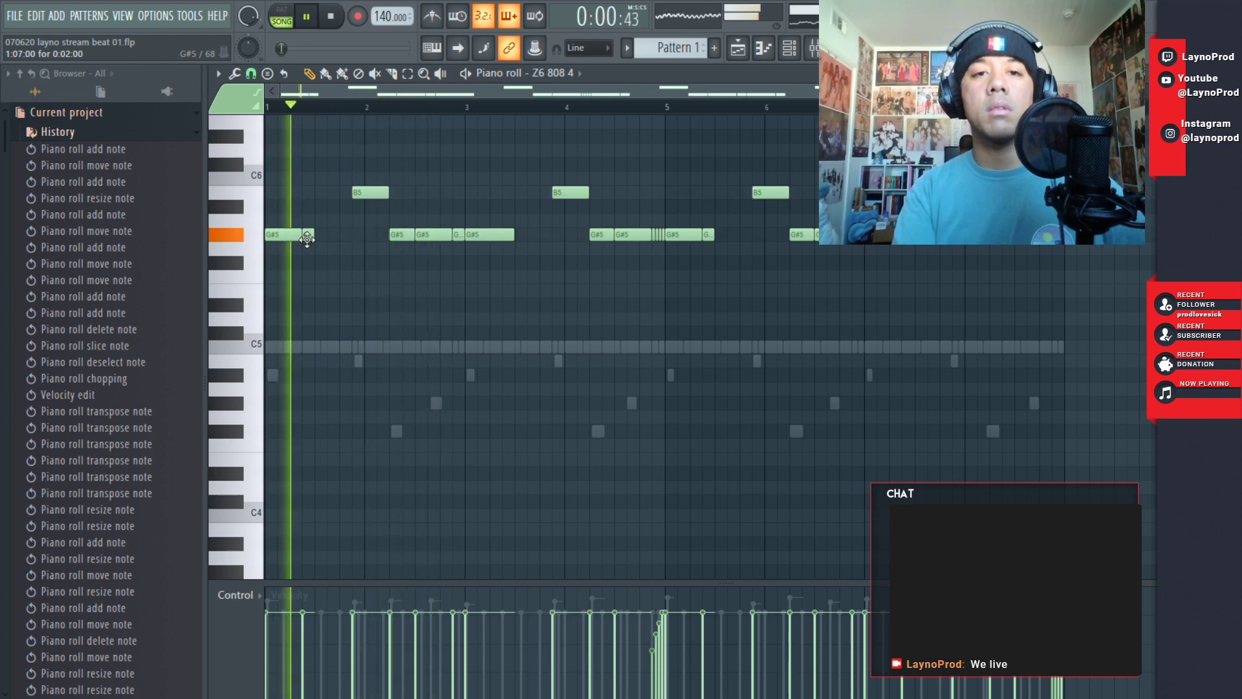
# - Rework the 808 in bar 2 with a 6-step G#5 note at 2:05 followed by a 4-step G#5 note at 2:11
pyautogui.rightClick(423, 236)
pyautogui.moveTo(414, 236); pyautogui.dragTo(428, 236)
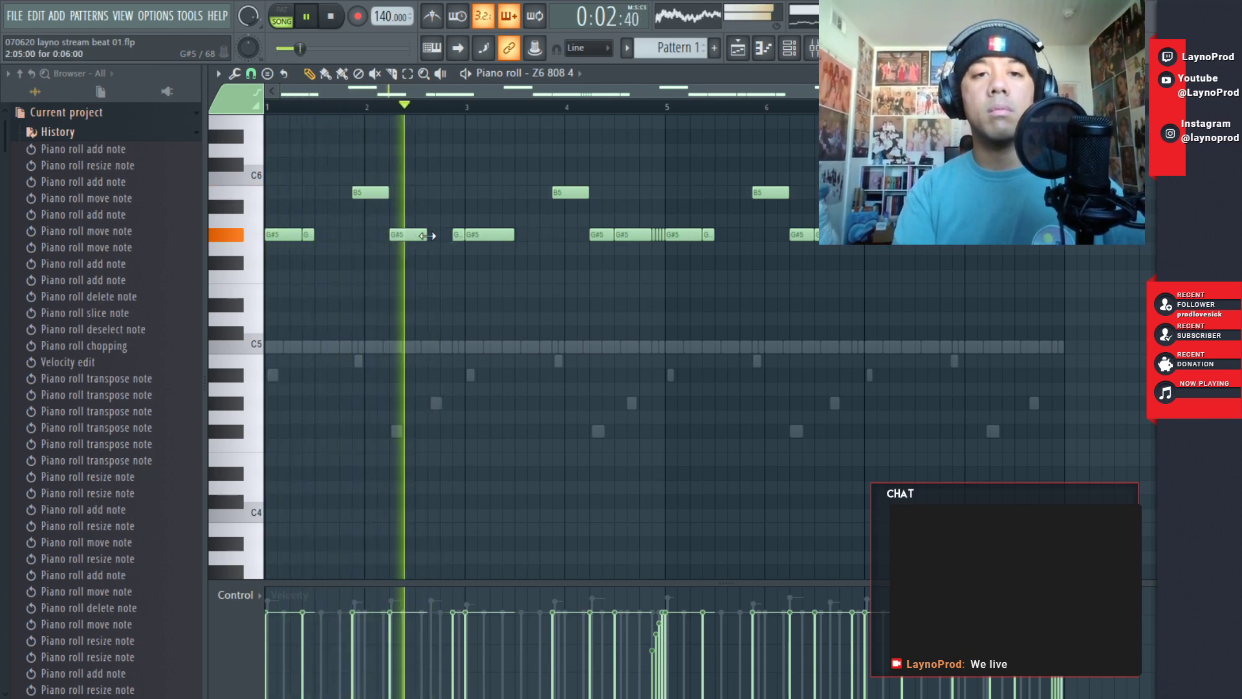
pyautogui.press('space')
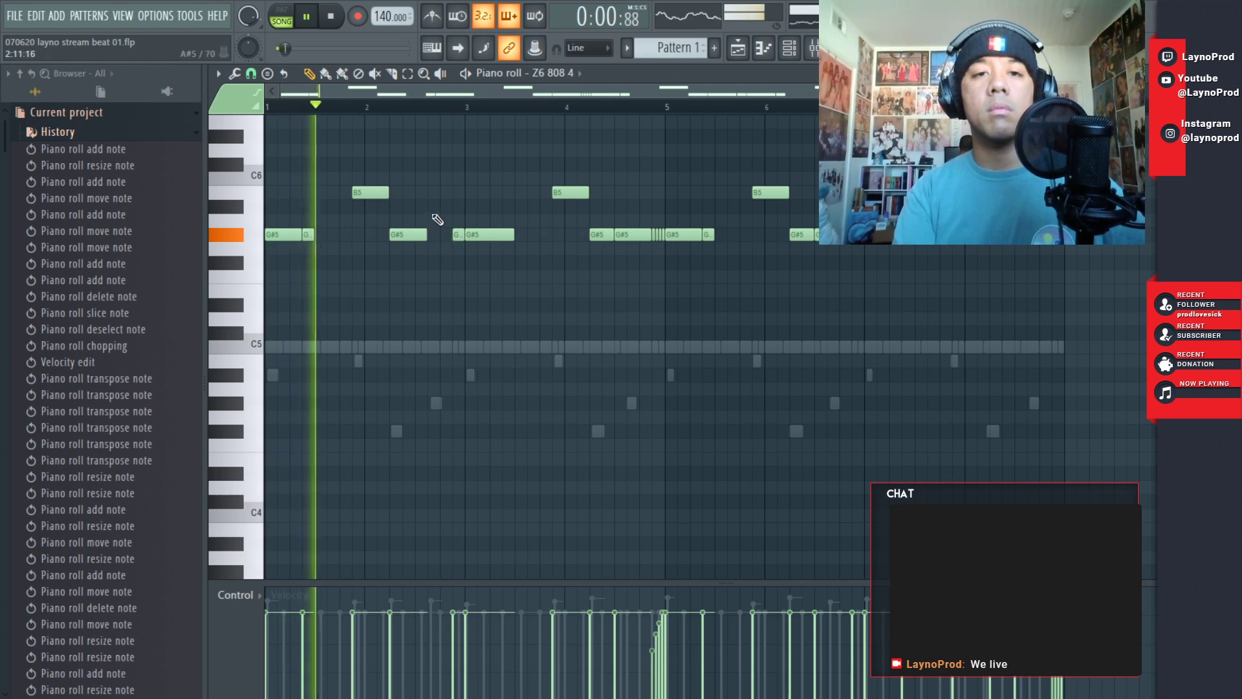
pyautogui.click(439, 235)
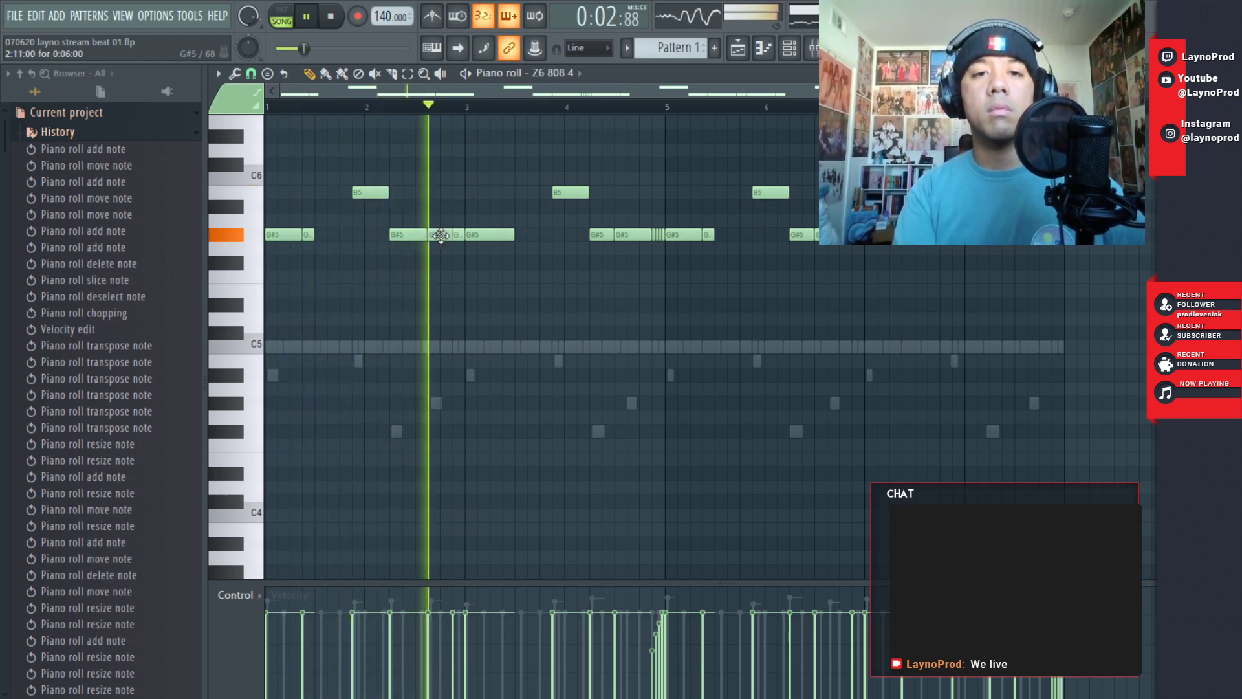
pyautogui.moveTo(440, 236)
pyautogui.mouseDown()
pyautogui.moveTo(440, 221)
pyautogui.moveTo(436, 237)
pyautogui.mouseUp()
pyautogui.press('space')
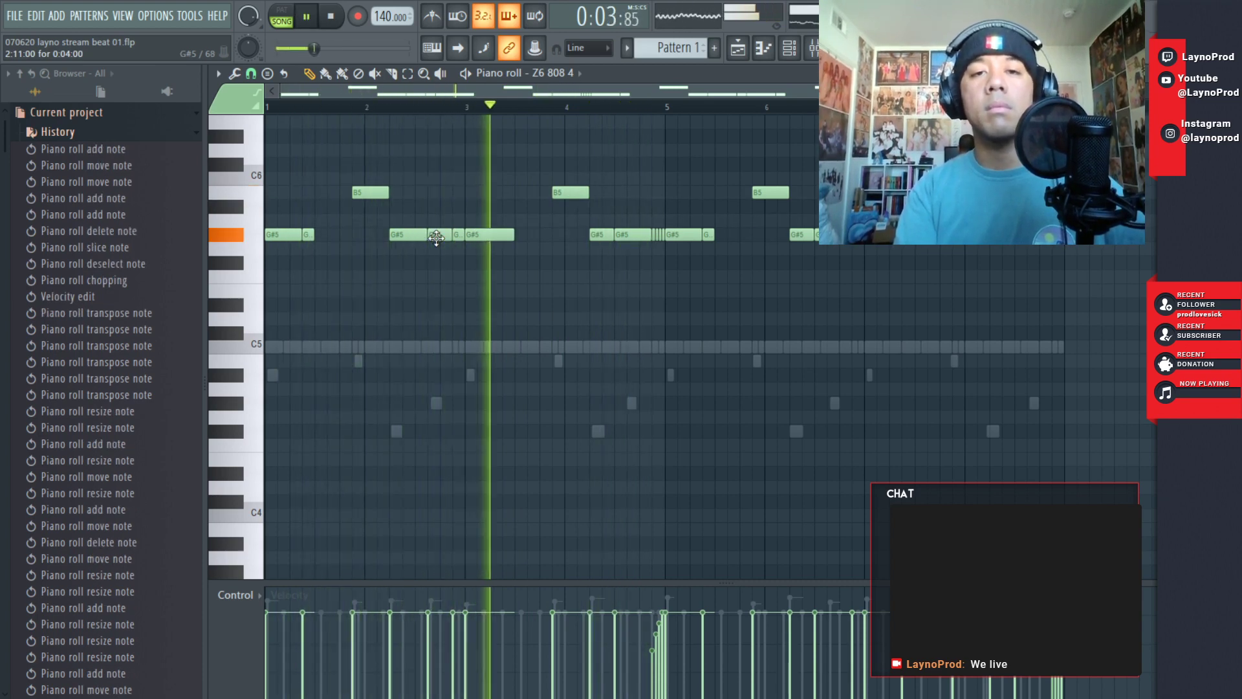
# - Shorten the G#5 808 note at the start of bar 3 to 6 steps and add a 2-step G#5 note at 3:07
pyautogui.moveTo(513, 238)
pyautogui.mouseDown()
pyautogui.moveTo(499, 240)
pyautogui.moveTo(515, 245)
pyautogui.mouseUp()
pyautogui.click(506, 241)
pyautogui.press('space')
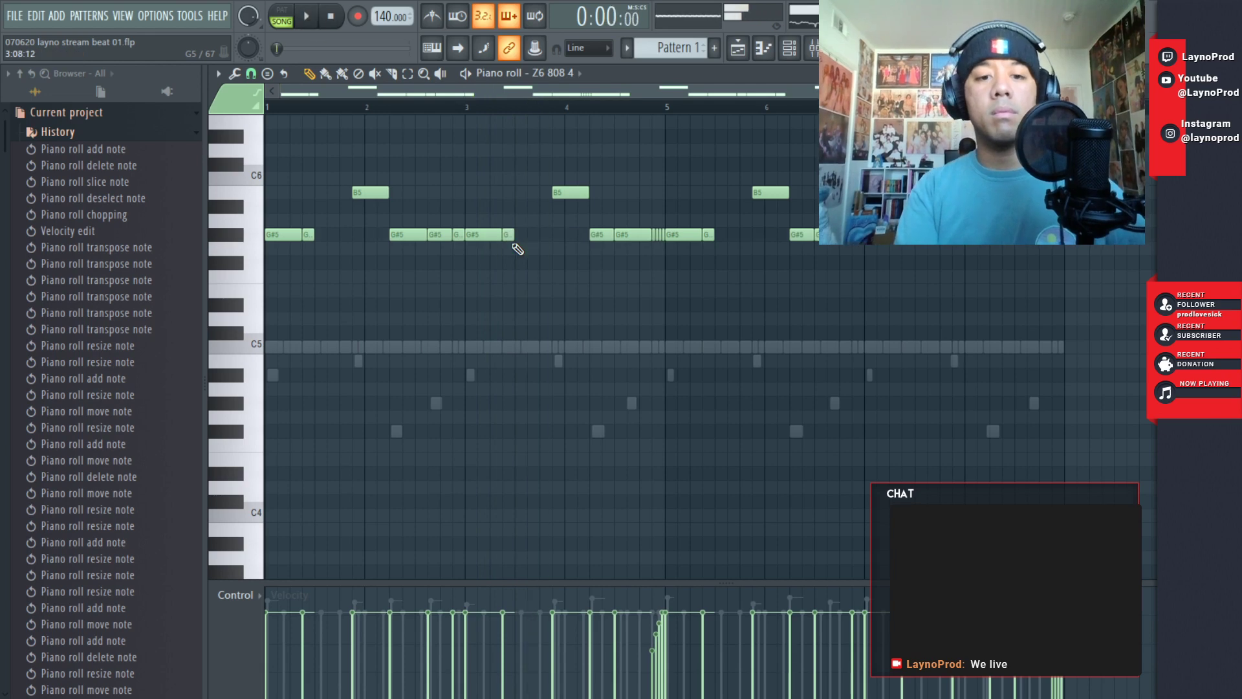
pyautogui.press('space')
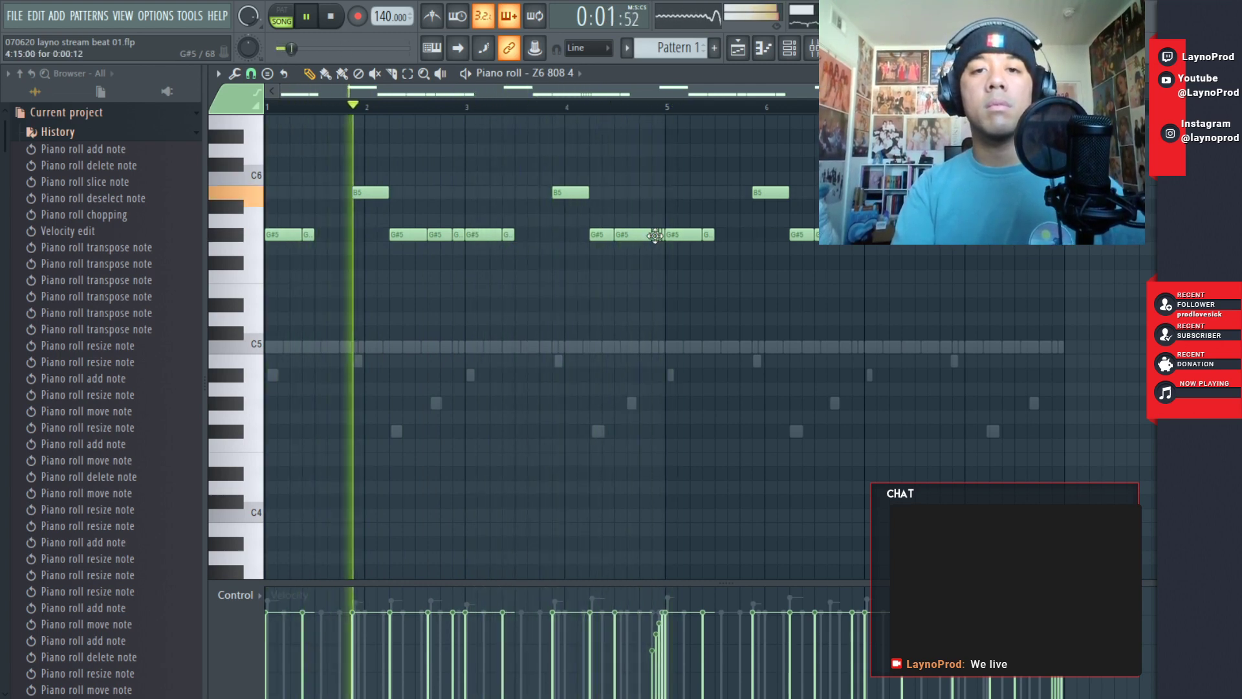
# - Rework the 808 in bar 4 with a 6-step G#5 note at 4:05 followed by a 4-step G#5 note at 4:11
pyautogui.rightClick(627, 235)
pyautogui.moveTo(610, 235); pyautogui.dragTo(622, 234)
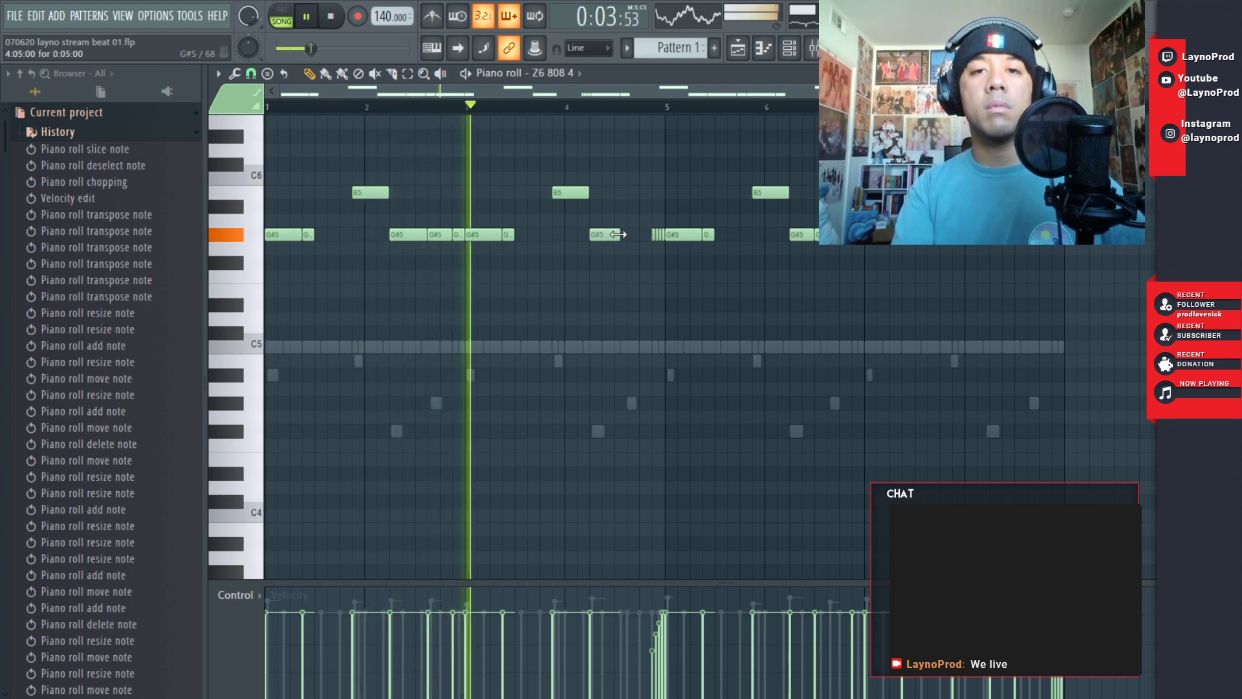
pyautogui.click(641, 220)
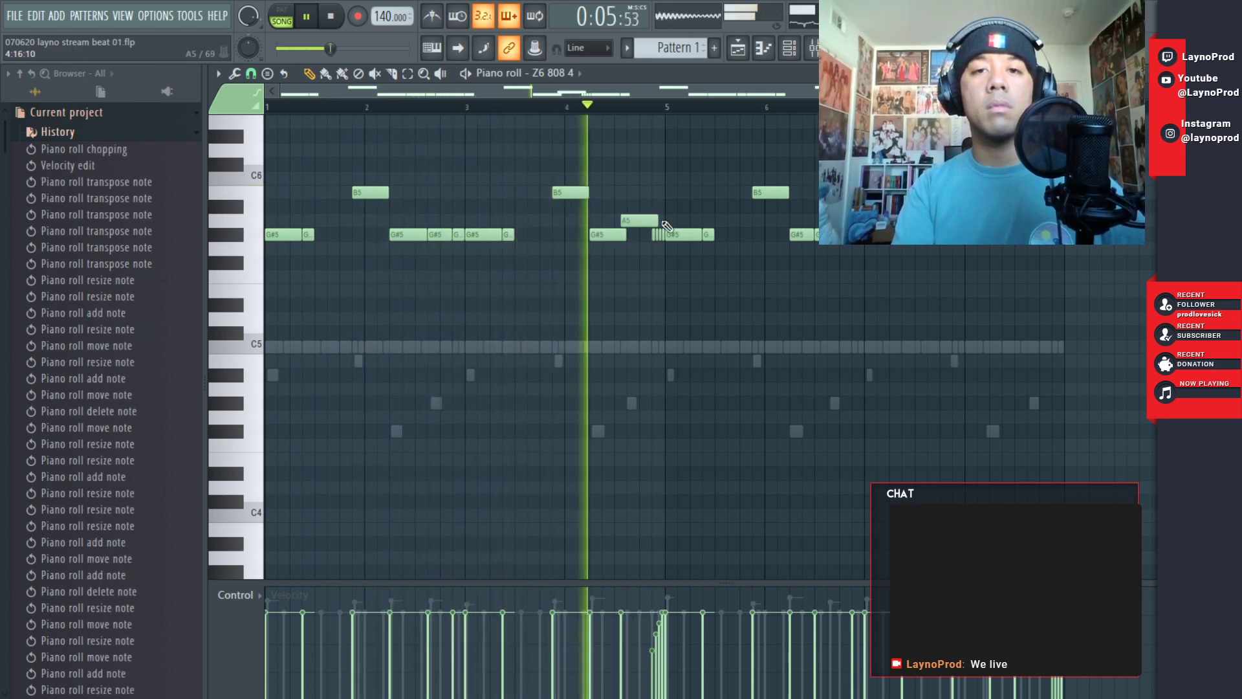
pyautogui.moveTo(660, 220); pyautogui.dragTo(635, 235)
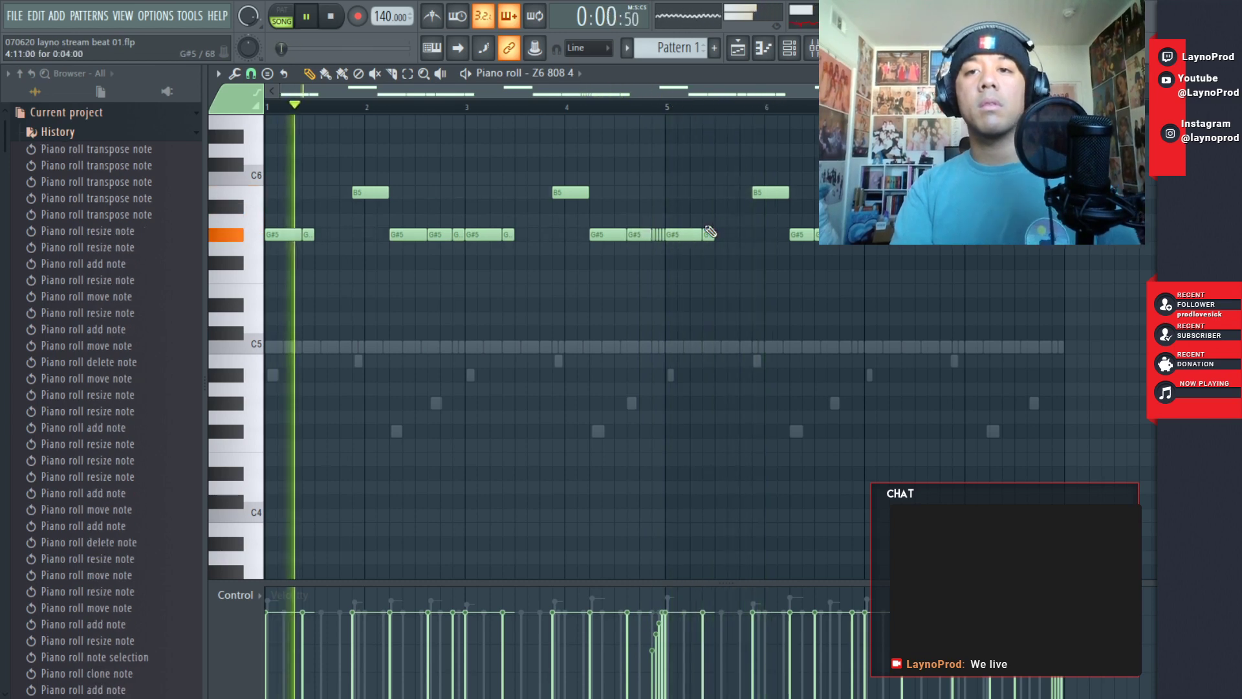
# - Delete all 808 notes from bar 5 onward, leaving only the first four bars
pyautogui.moveTo(1093, 172); pyautogui.dragTo(695, 285)
pyautogui.press('Delete')
pyautogui.click(697, 305)
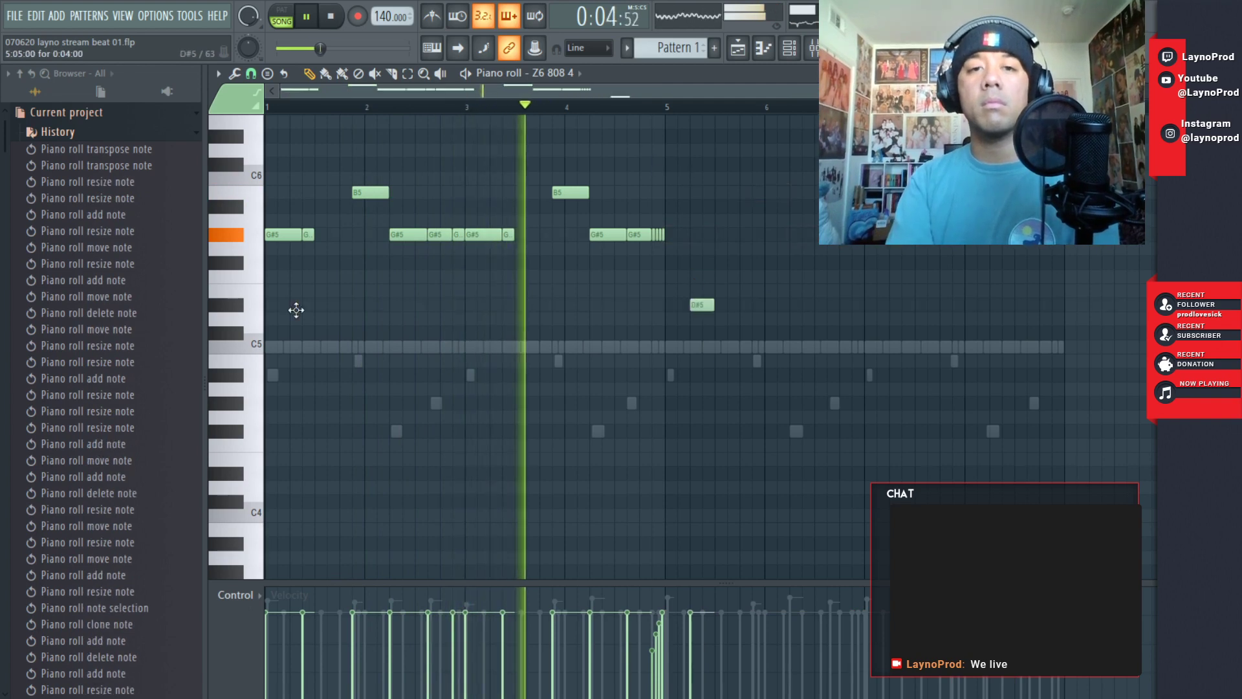
pyautogui.rightClick(704, 305)
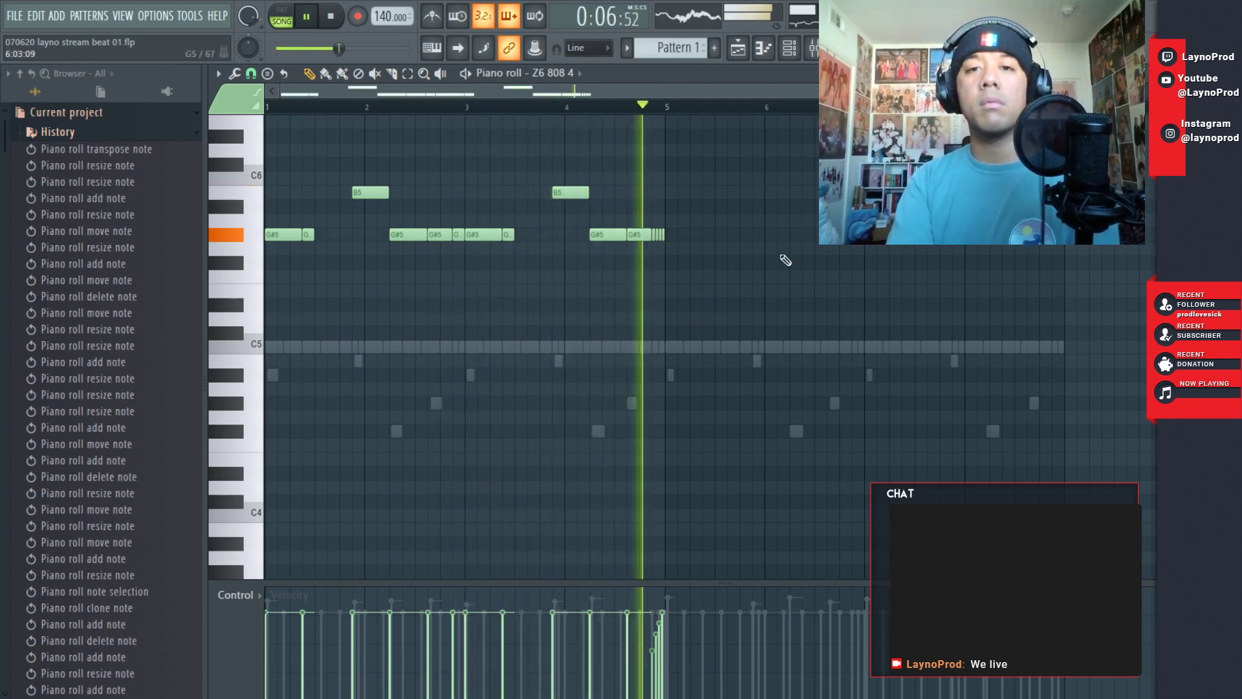
pyautogui.press('space')
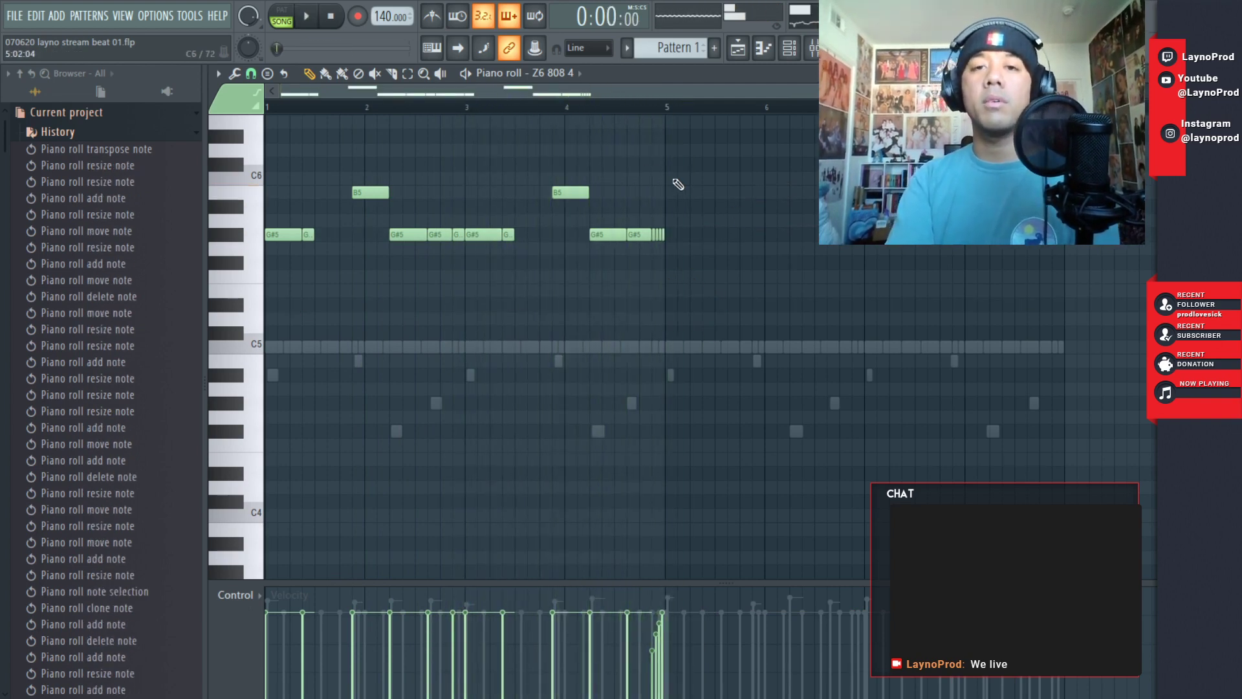
# - Duplicate the four-bar 808 pattern across bars 5 to 8 and play it back
pyautogui.moveTo(671, 173); pyautogui.dragTo(274, 281)
pyautogui.moveTo(286, 235); pyautogui.dragTo(689, 250)
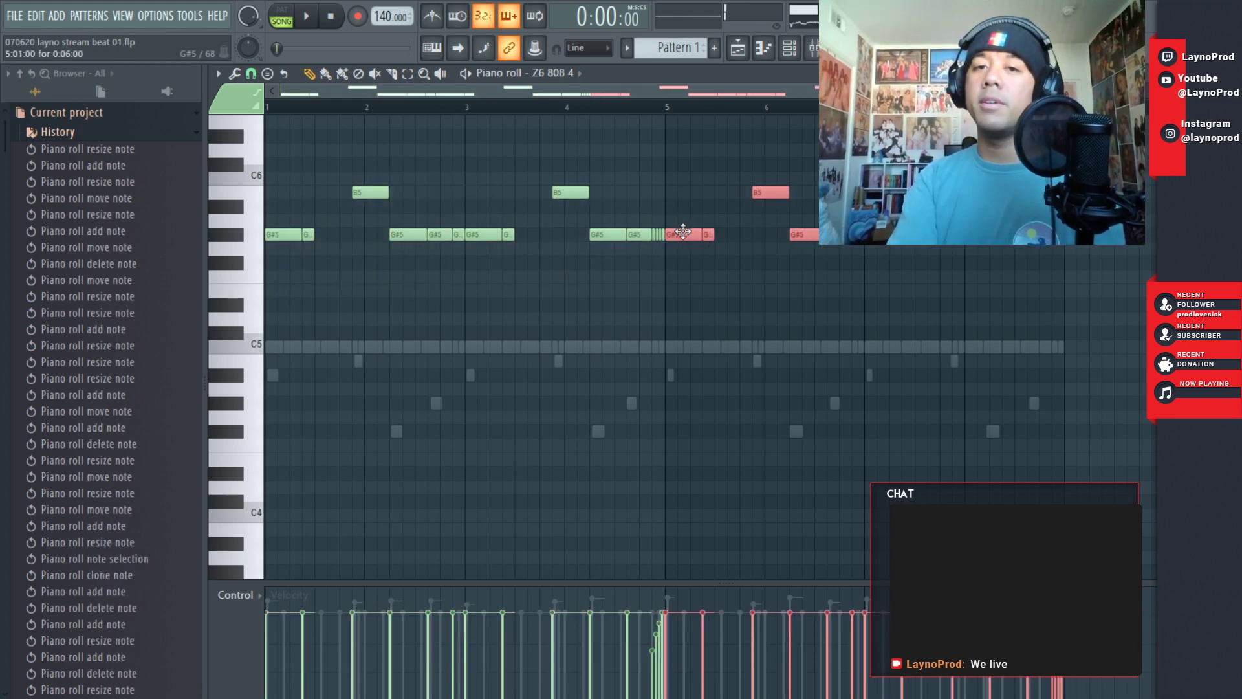
pyautogui.press('space')
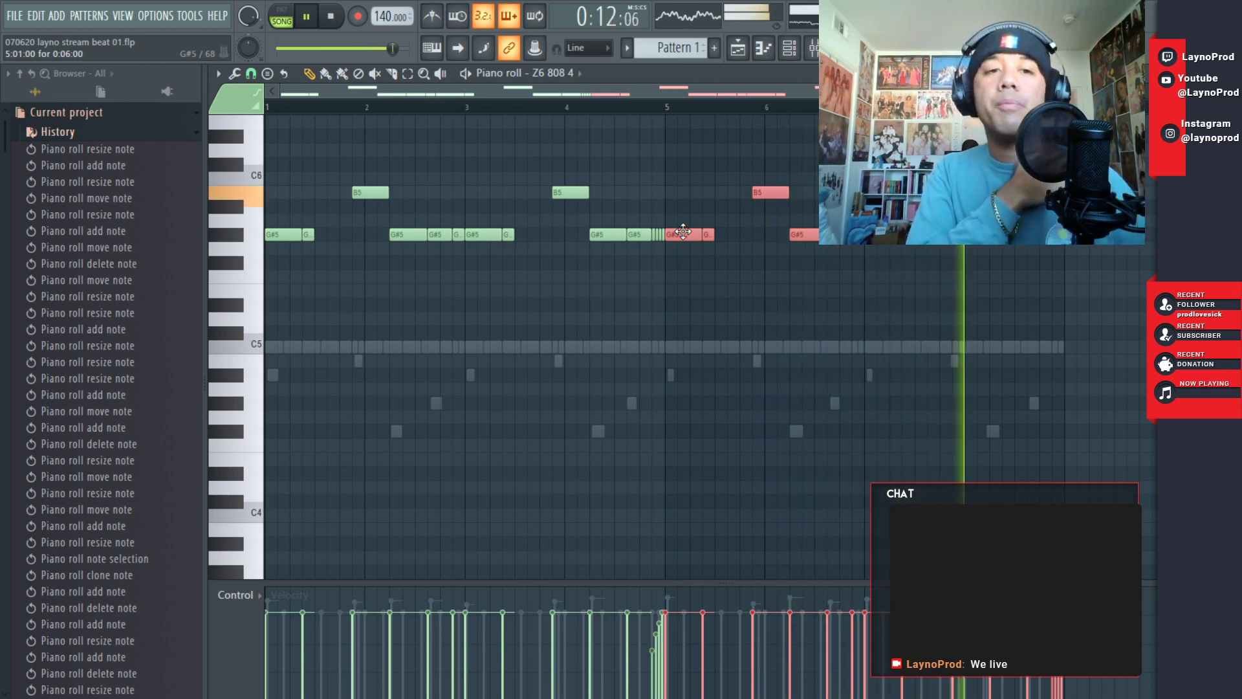
pyautogui.press('space')
# - Close the piano roll and load Z6 CLAP 2 from the Snares & Claps folder of 2020 LAYNO FAV SOUNDS onto the SNARES 1 channel
pyautogui.click(97, 132)
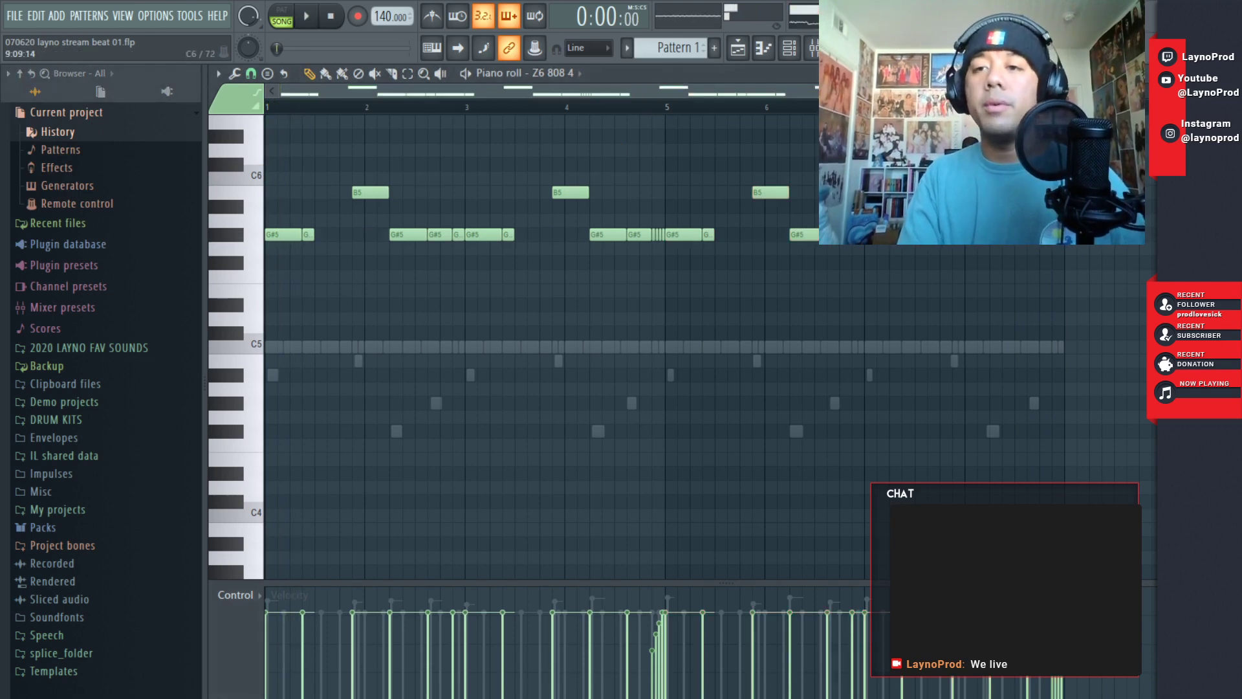
pyautogui.click(1147, 73)
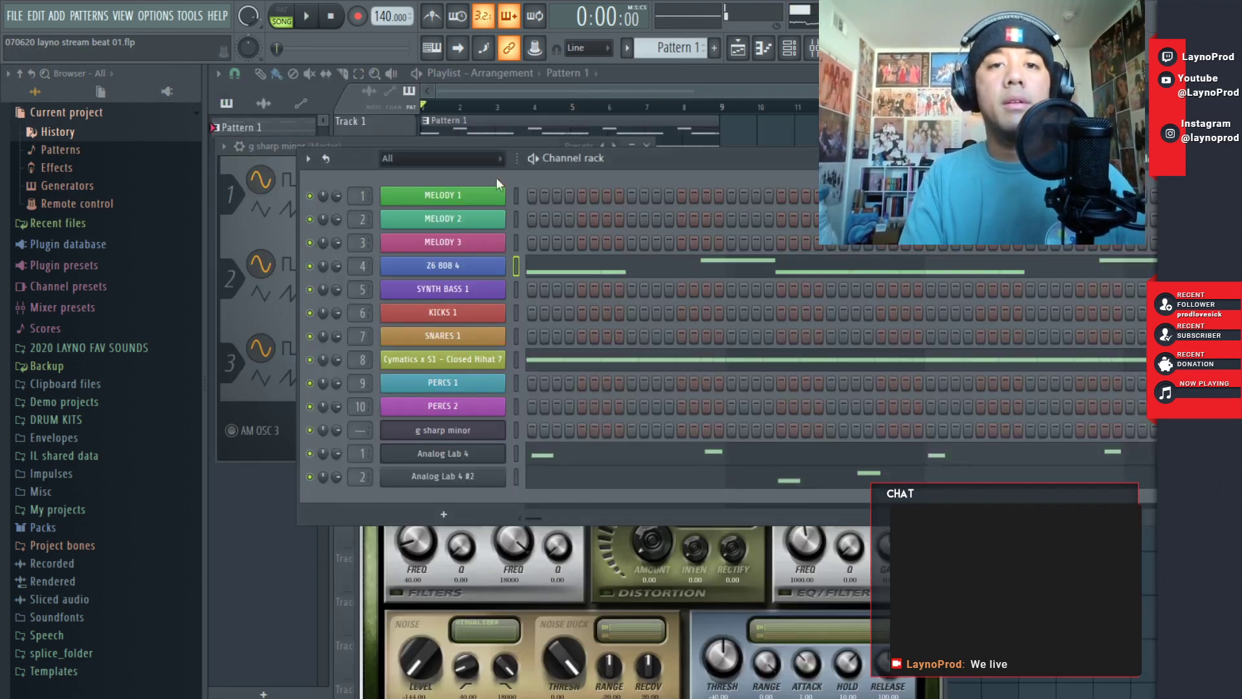
pyautogui.click(102, 347)
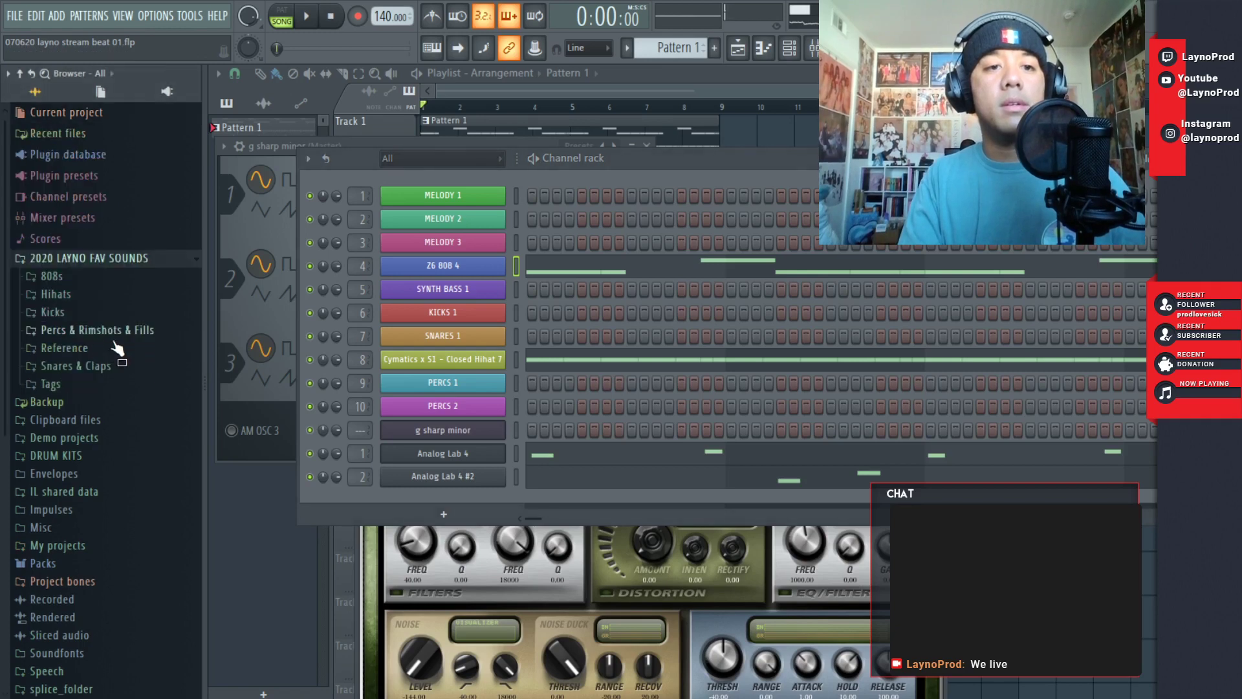
pyautogui.click(88, 366)
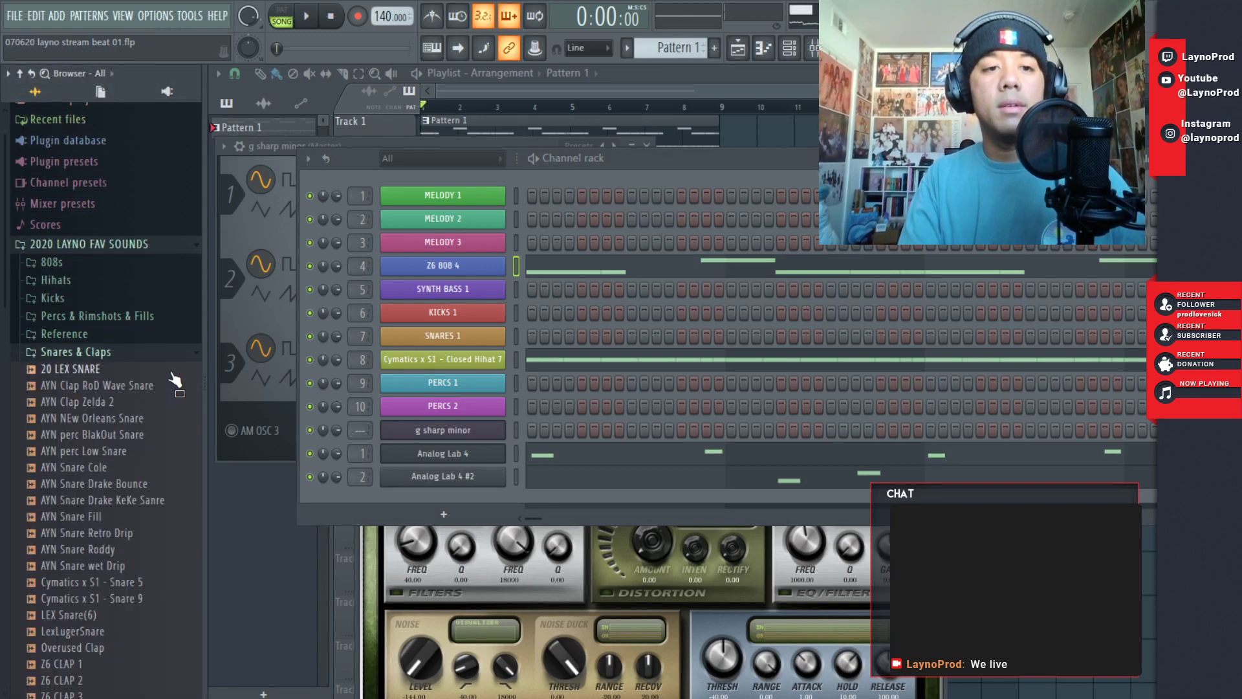
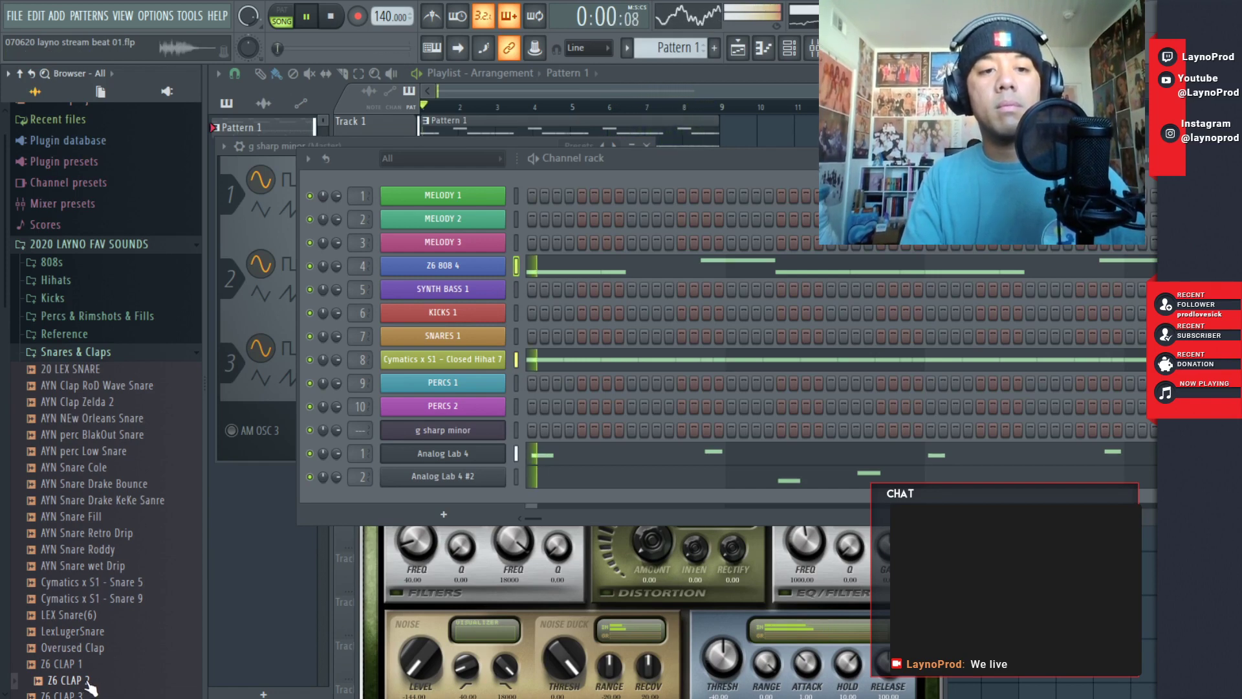
pyautogui.moveTo(421, 324); pyautogui.dragTo(419, 332)
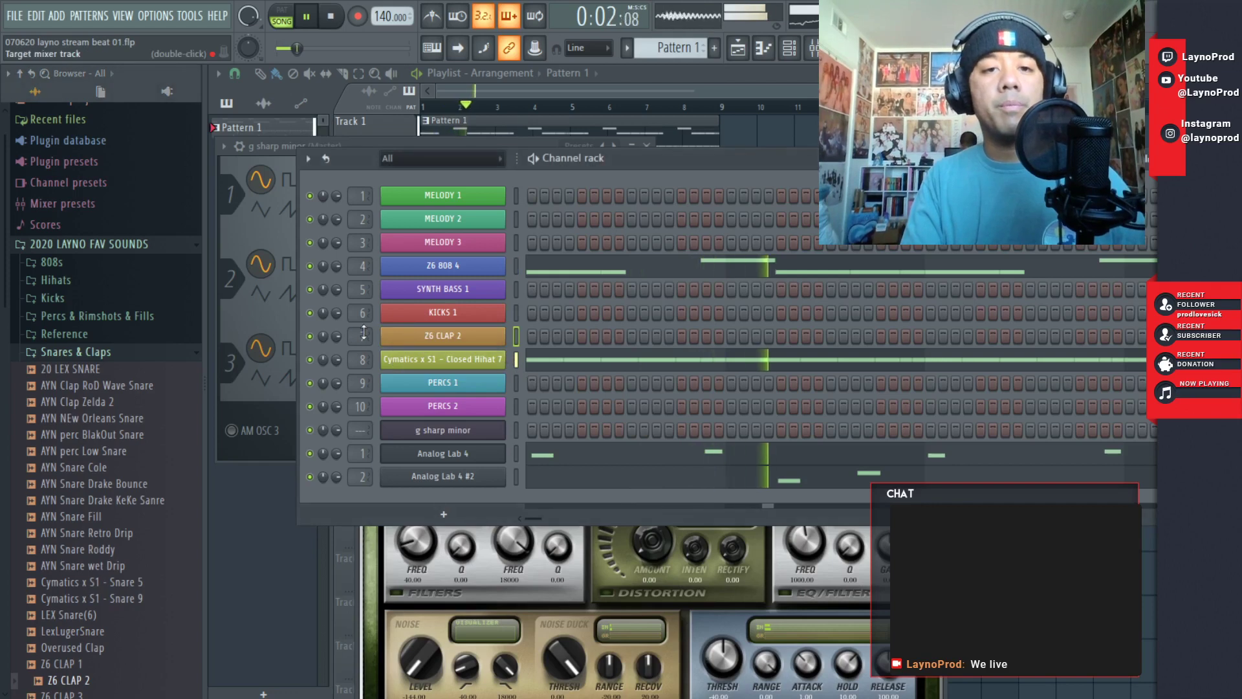
pyautogui.press('space')
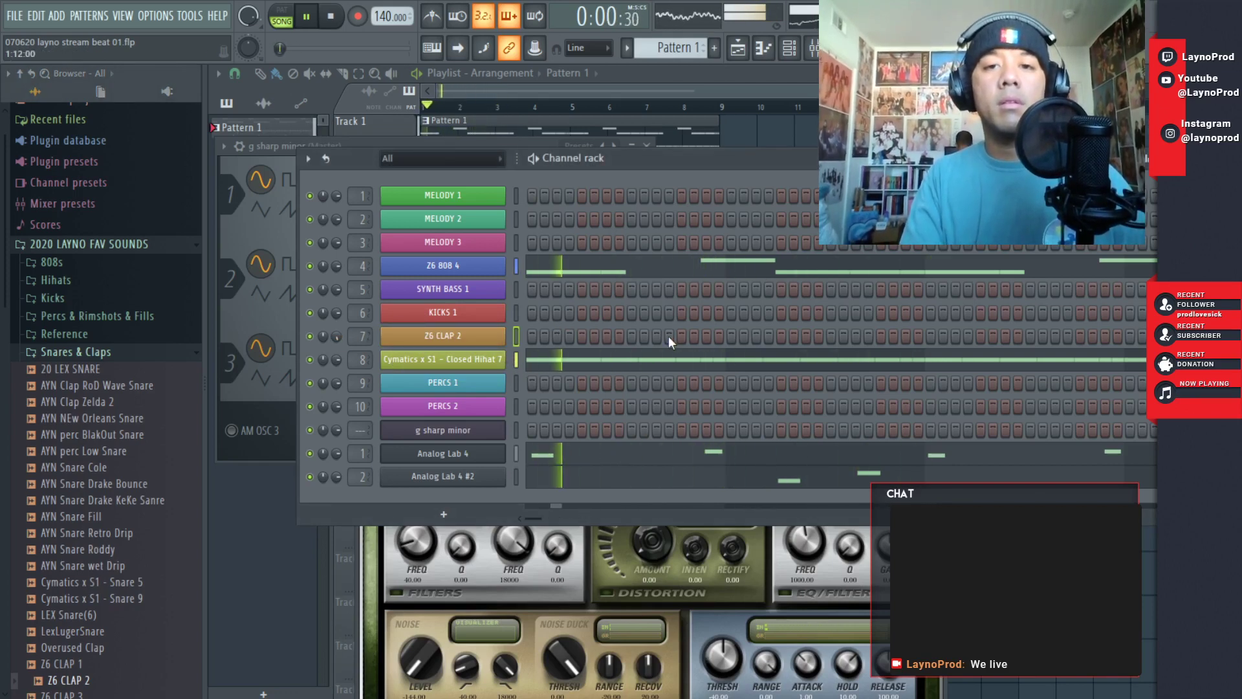
# - Try Z6 CLAP 2 hits on steps 9 and 31 of the step sequencer
pyautogui.click(631, 336)
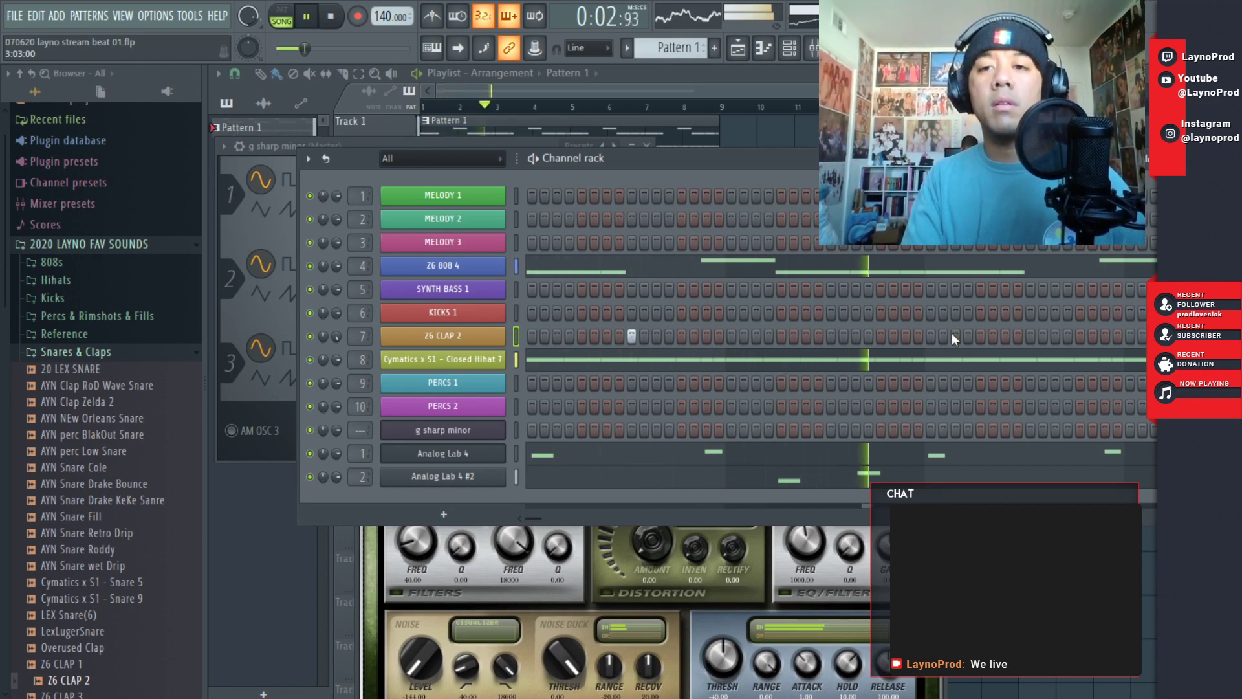
pyautogui.click(905, 336)
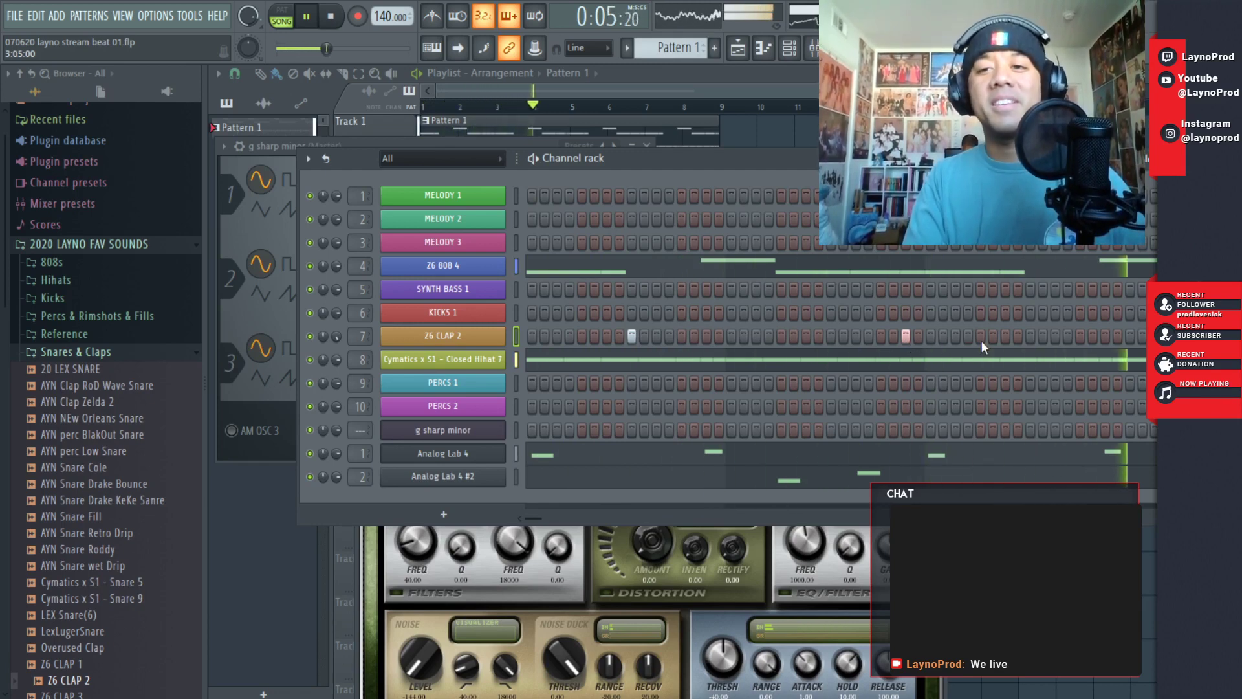
pyautogui.press('space')
pyautogui.click(906, 335)
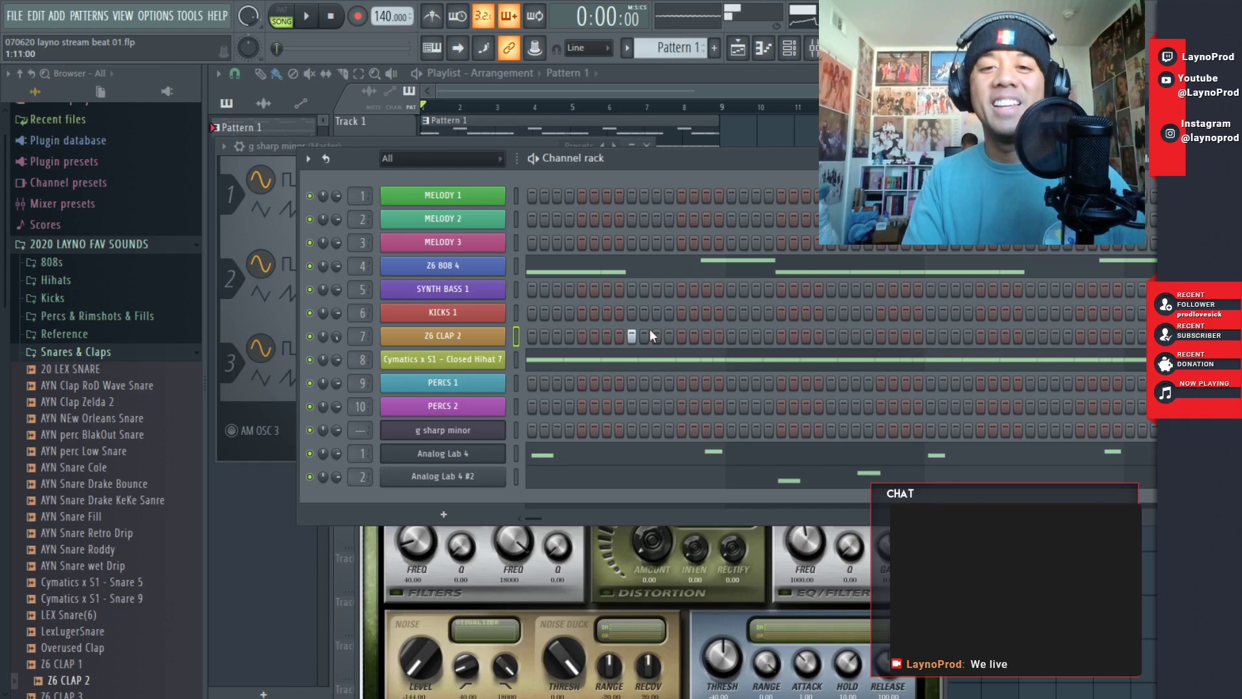
# - Open the Z6 CLAP 2 channel in the piano roll and add a 4-step C5 clap note at 1:09
pyautogui.rightClick(489, 335)
pyautogui.click(531, 336)
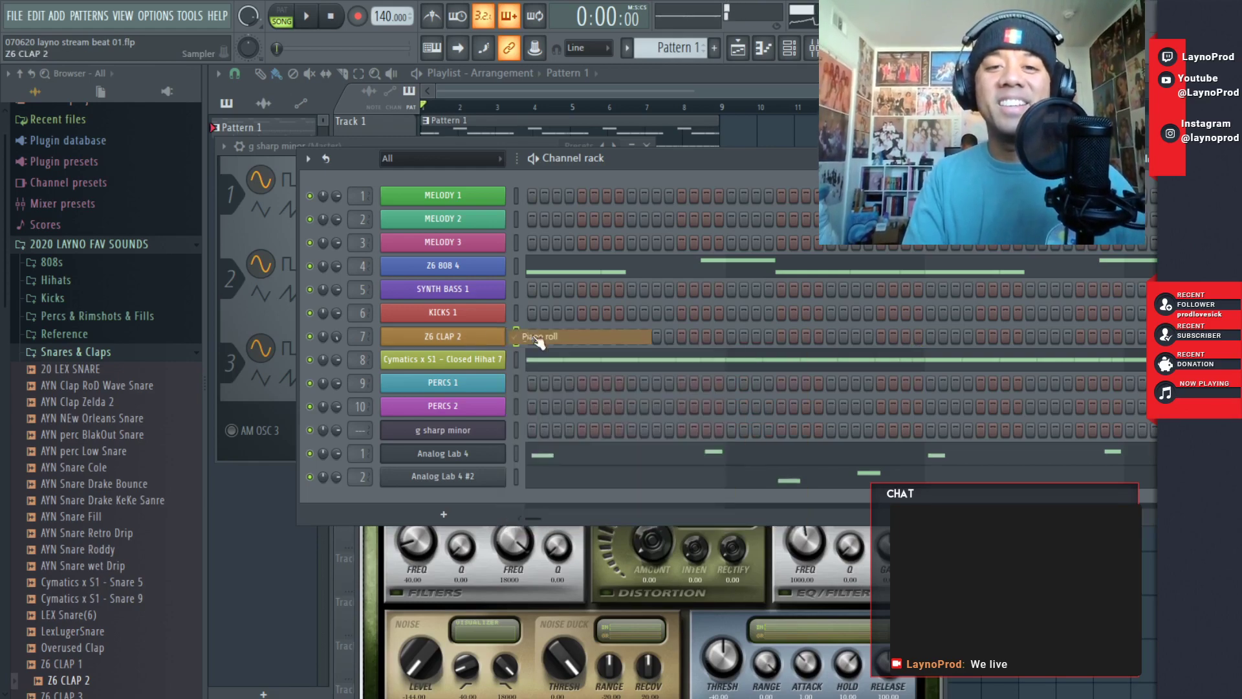
pyautogui.press('space')
pyautogui.press('space')
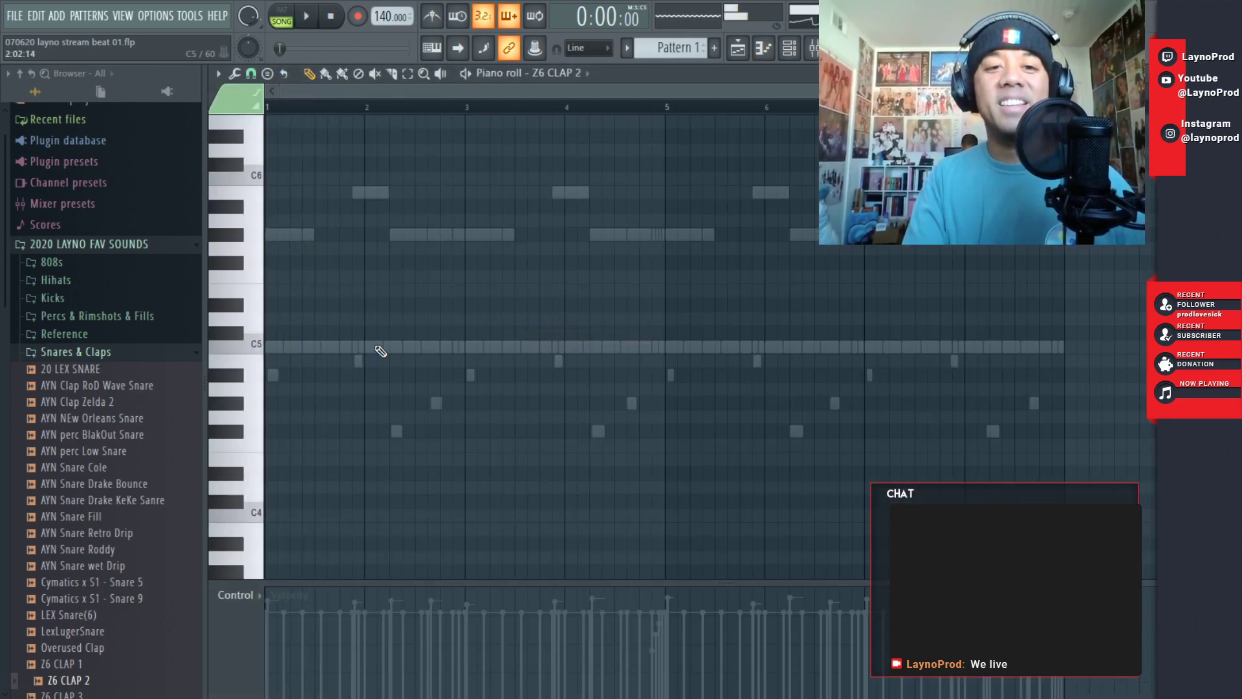
pyautogui.press('space')
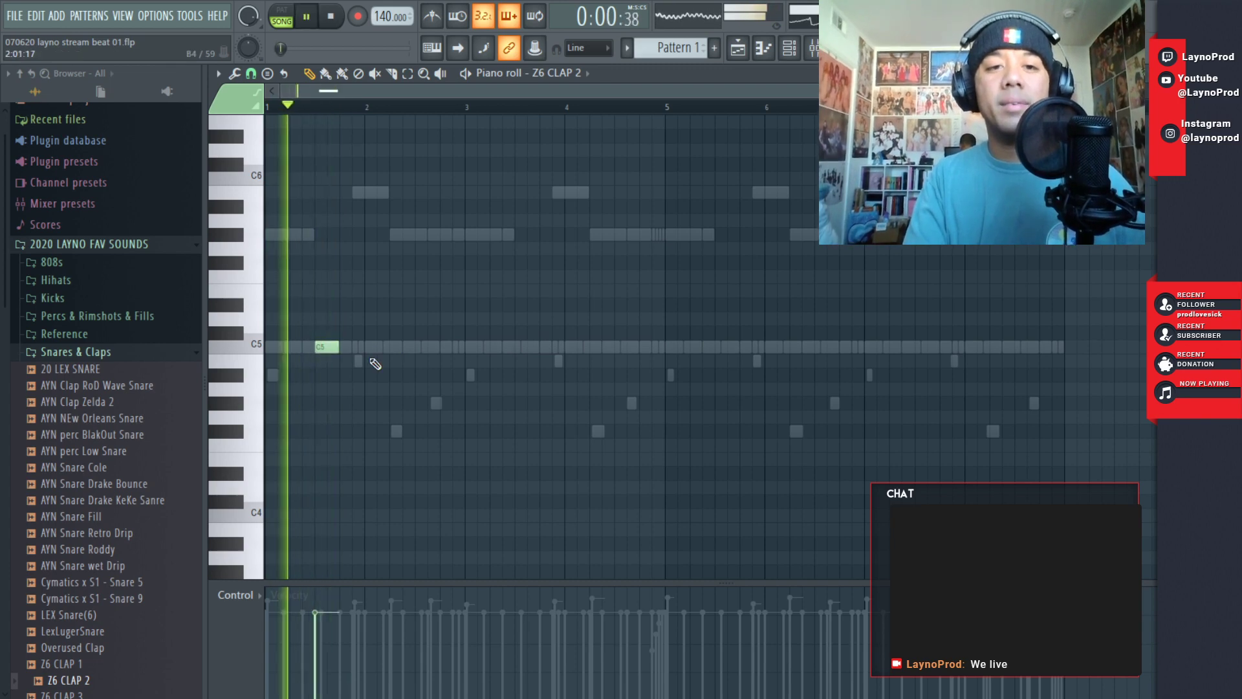
# - Add 2-step C5 clap notes at 2:15 and 4:15 and a 4-step C5 note at 3:09
pyautogui.click(451, 347)
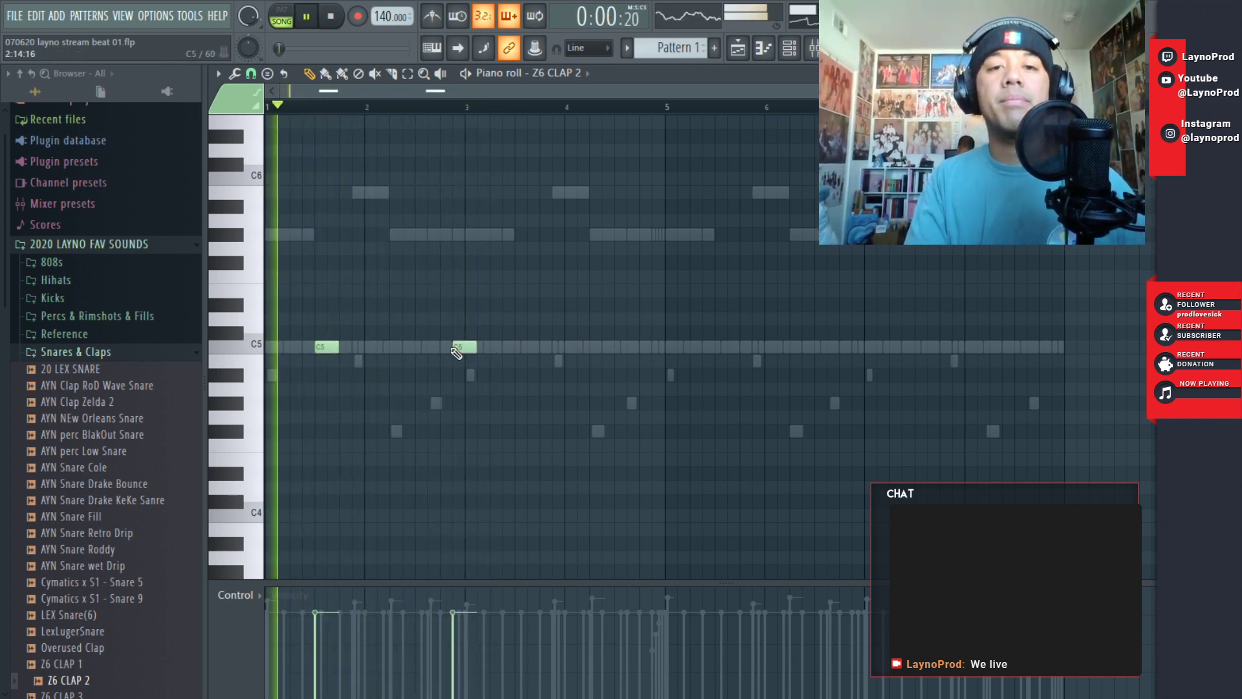
pyautogui.moveTo(475, 347); pyautogui.dragTo(462, 349)
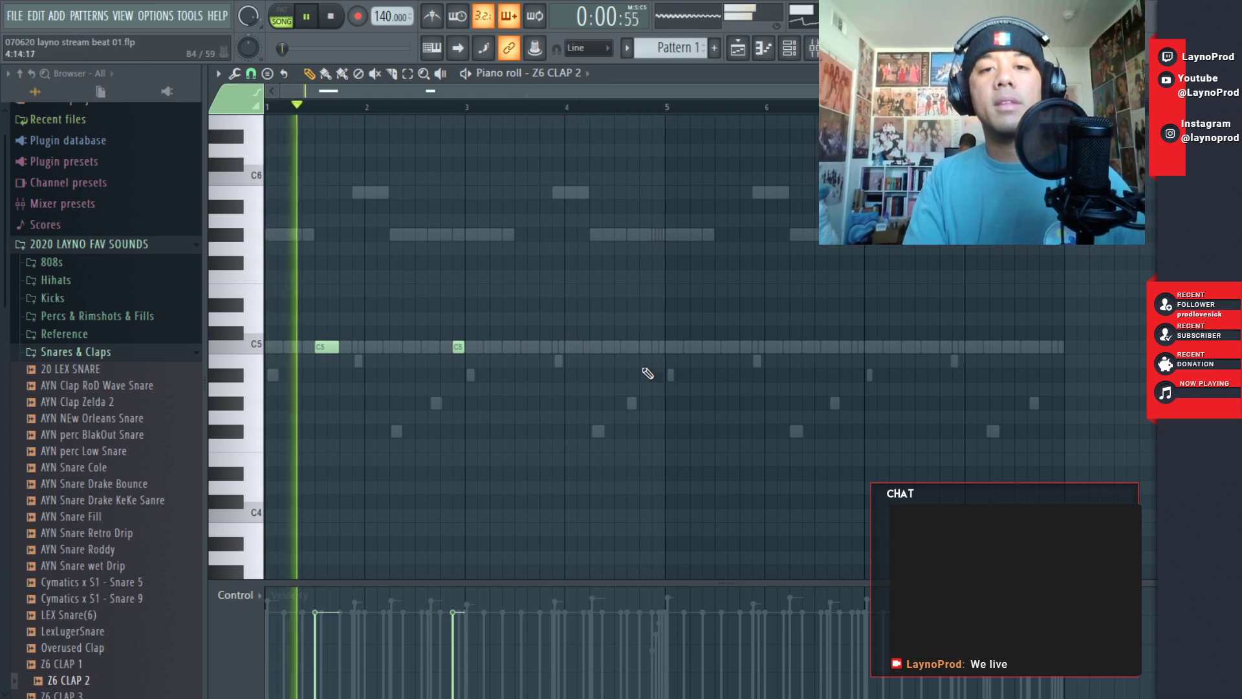
pyautogui.click(518, 347)
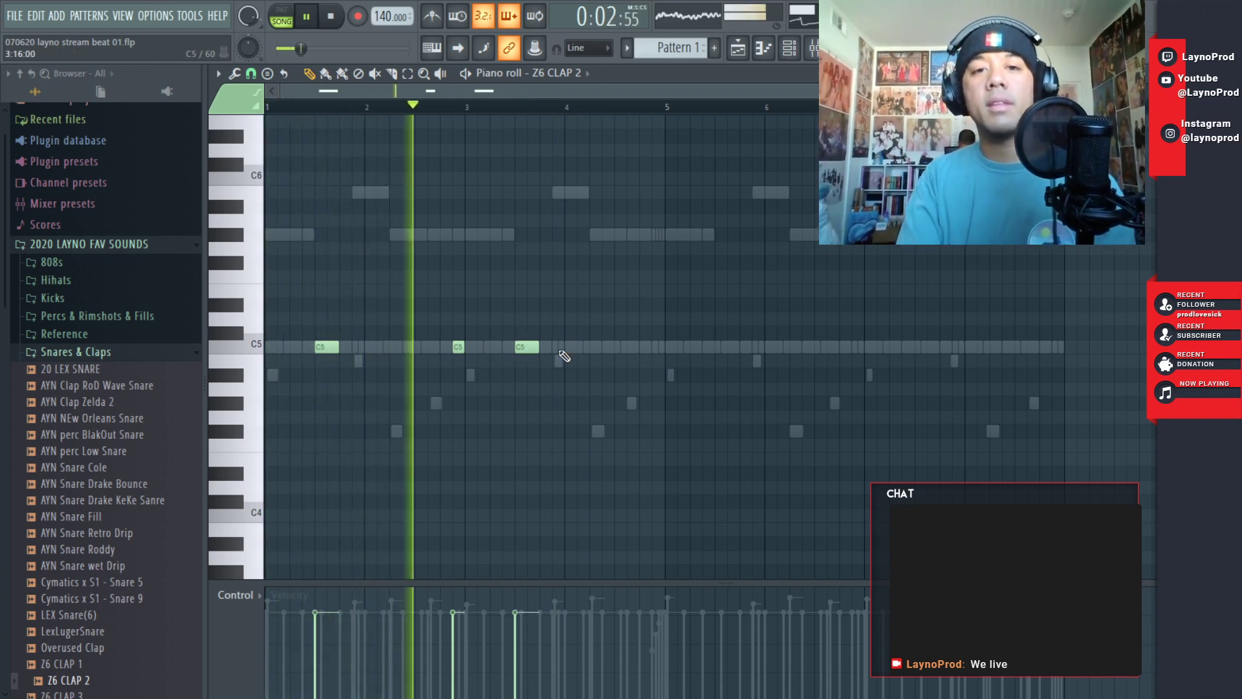
pyautogui.rightClick(458, 347)
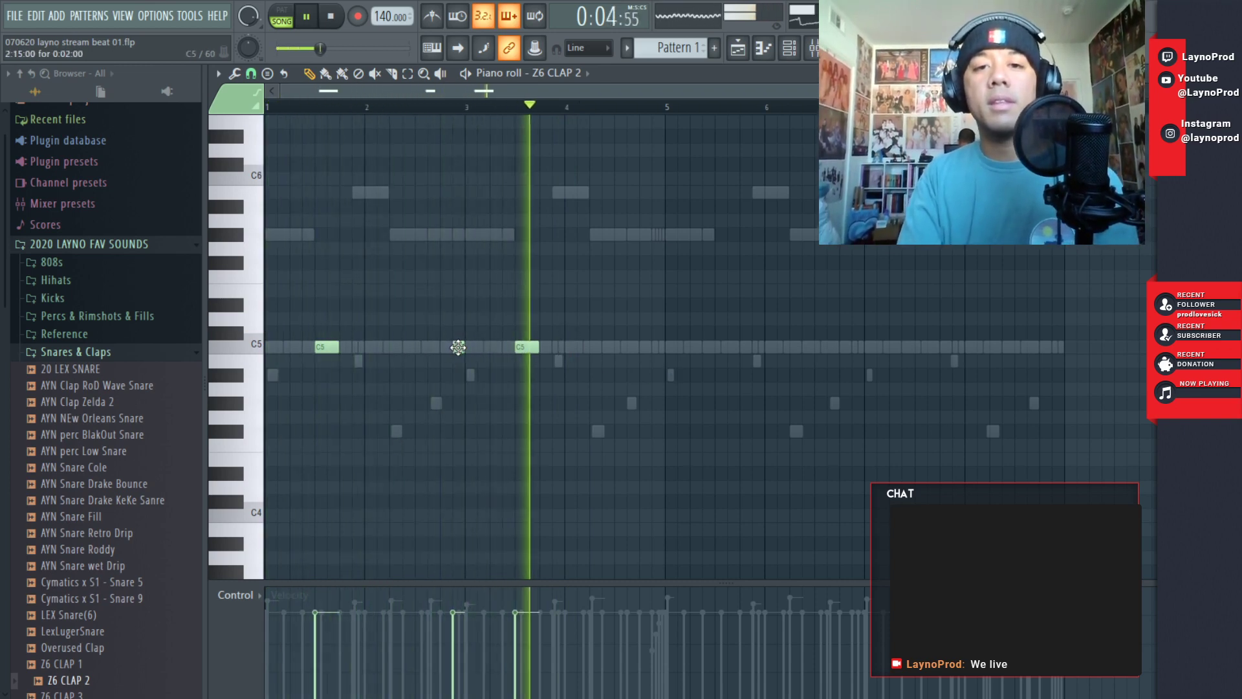
pyautogui.click(458, 348)
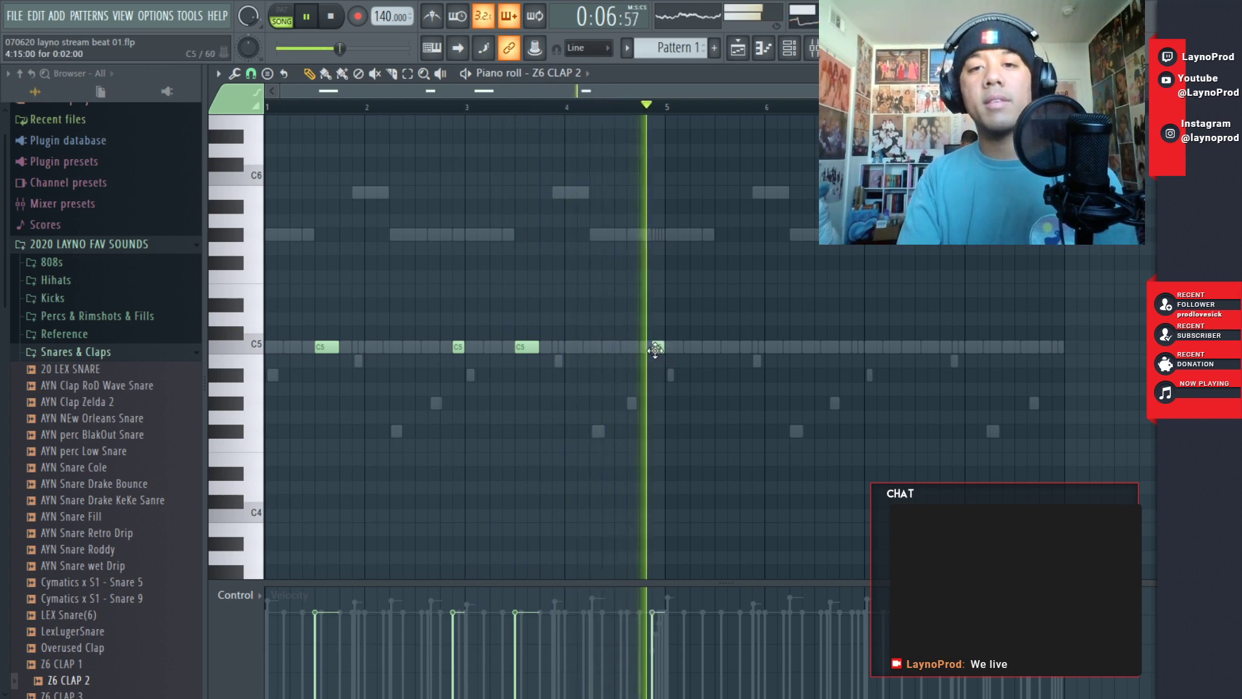
pyautogui.click(656, 348)
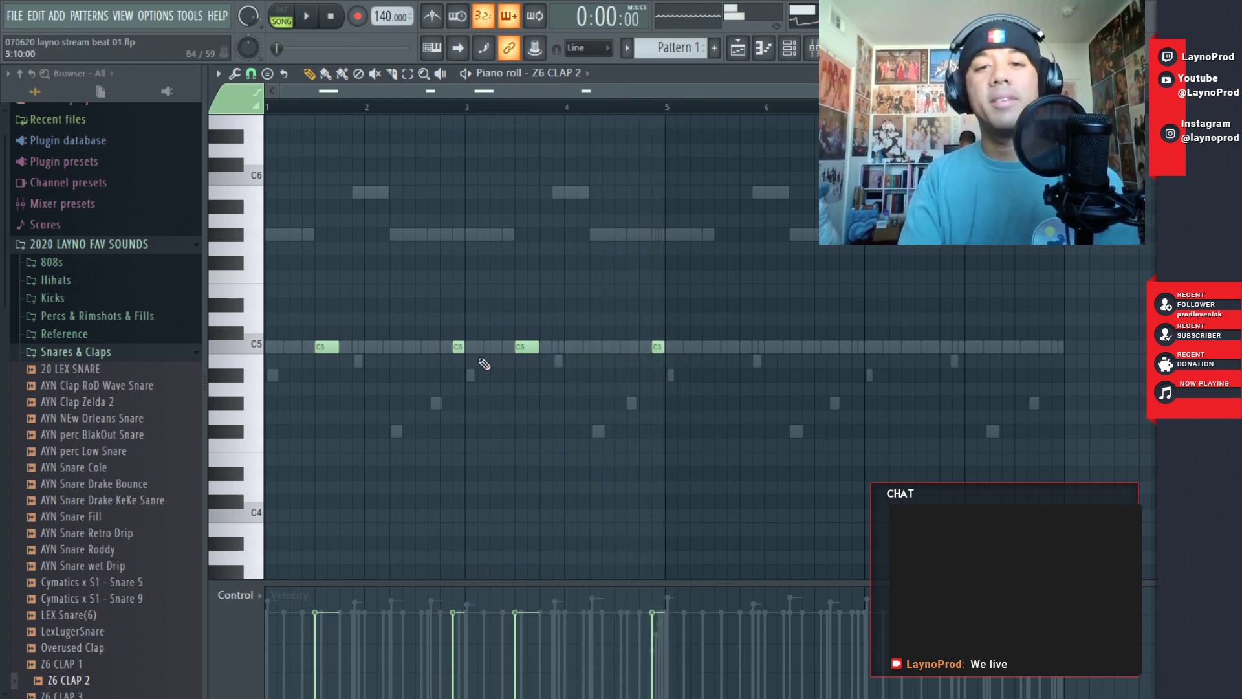
# - Duplicate the four-bar clap pattern across bars 5 to 8 and deselect the notes
pyautogui.moveTo(685, 333); pyautogui.dragTo(332, 360)
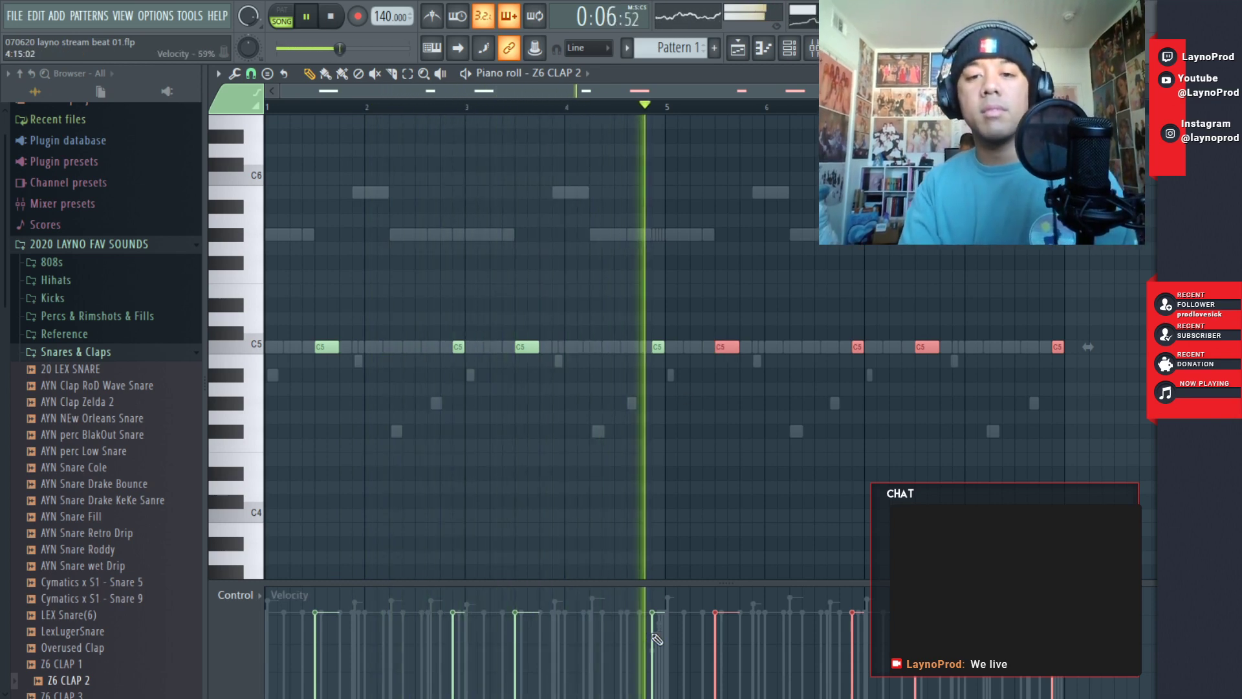
pyautogui.click(800, 305)
pyautogui.rightClick(800, 307)
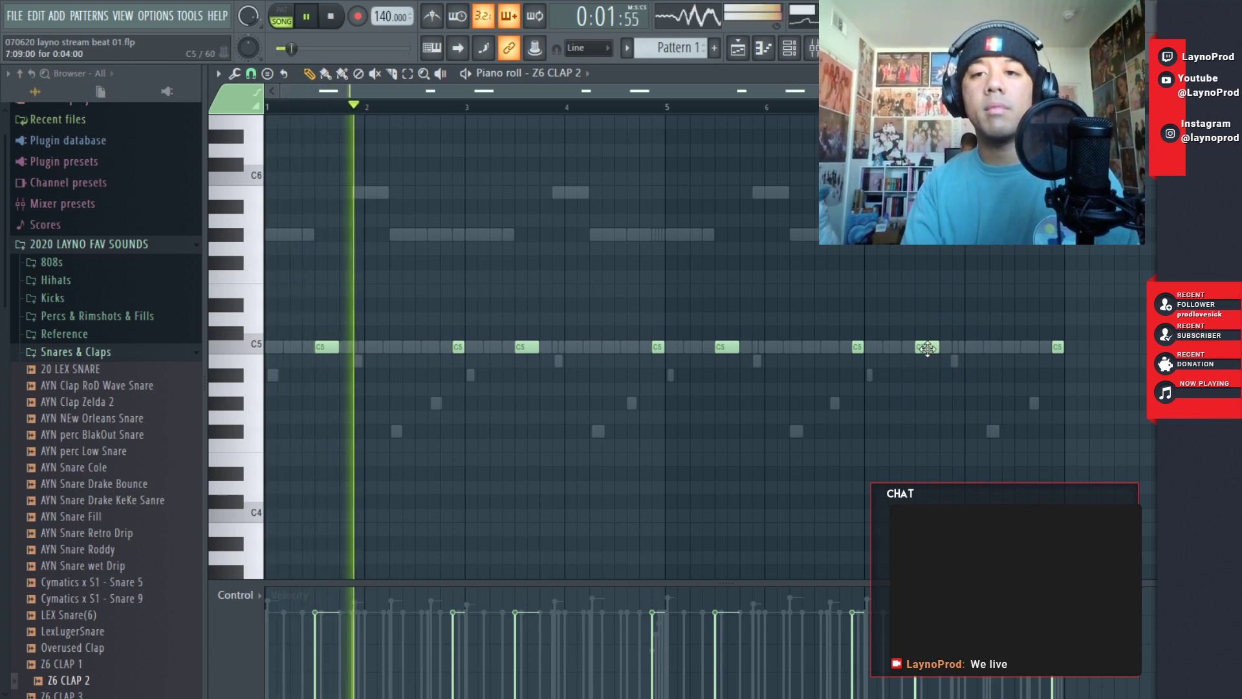
# - Raise the velocity of the clap notes at 1:09, 3:09 and 5:09, keeping the bar 5 clap at 5:09
pyautogui.scroll(2, 315, 345)
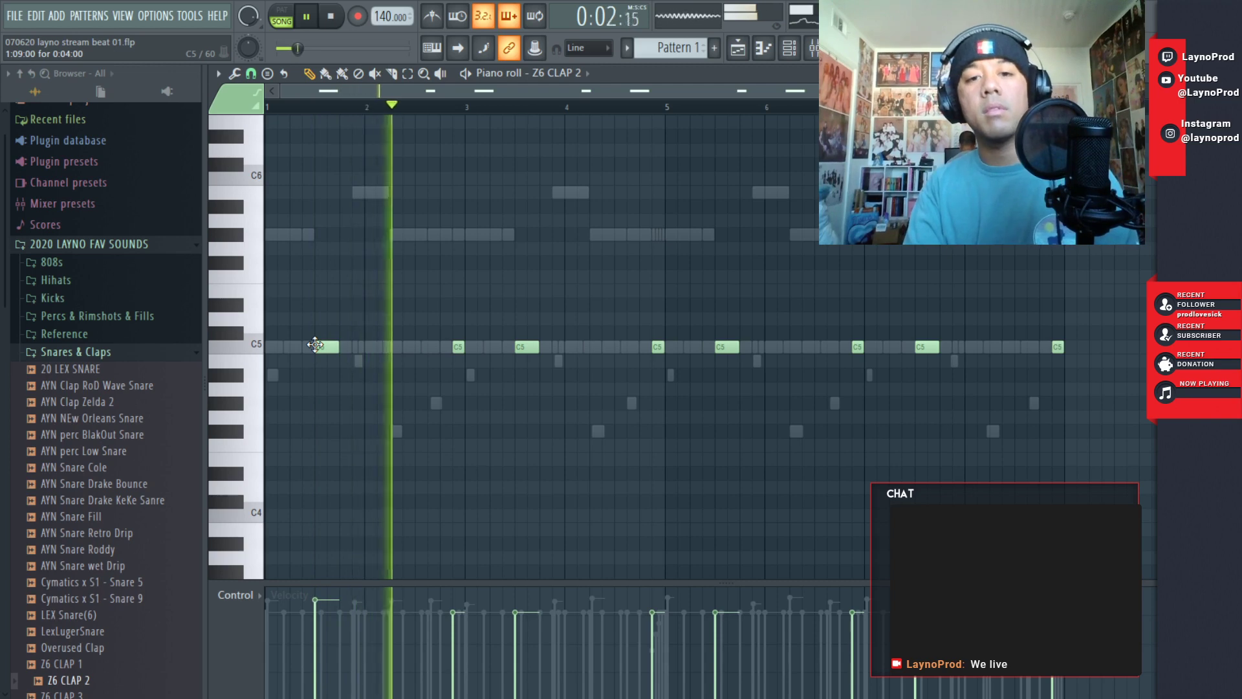
pyautogui.scroll(2, 520, 350)
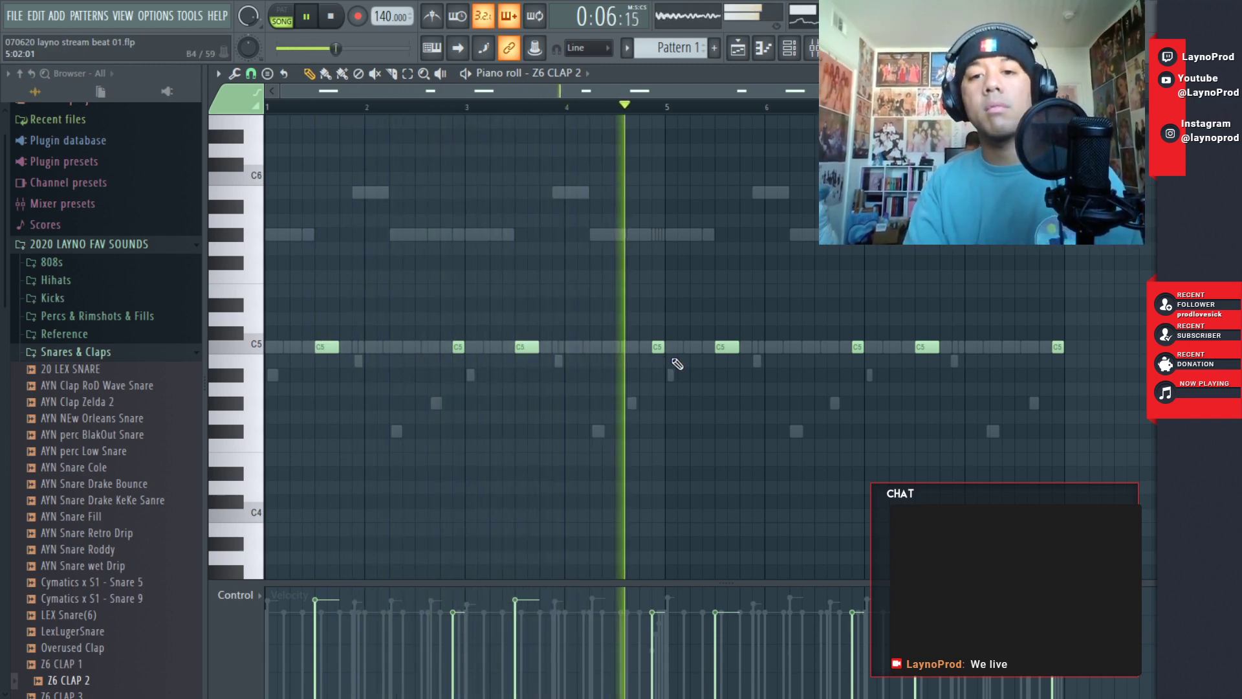
pyautogui.rightClick(724, 351)
pyautogui.click(722, 350)
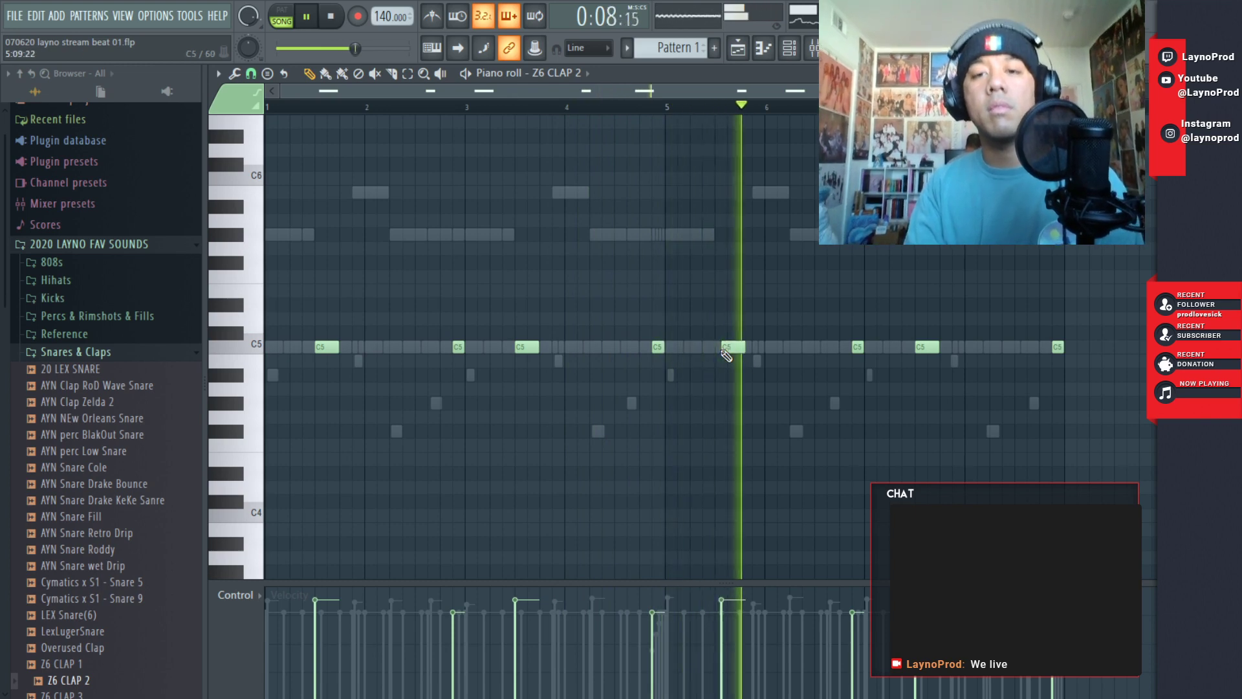
pyautogui.moveTo(722, 349); pyautogui.dragTo(724, 347)
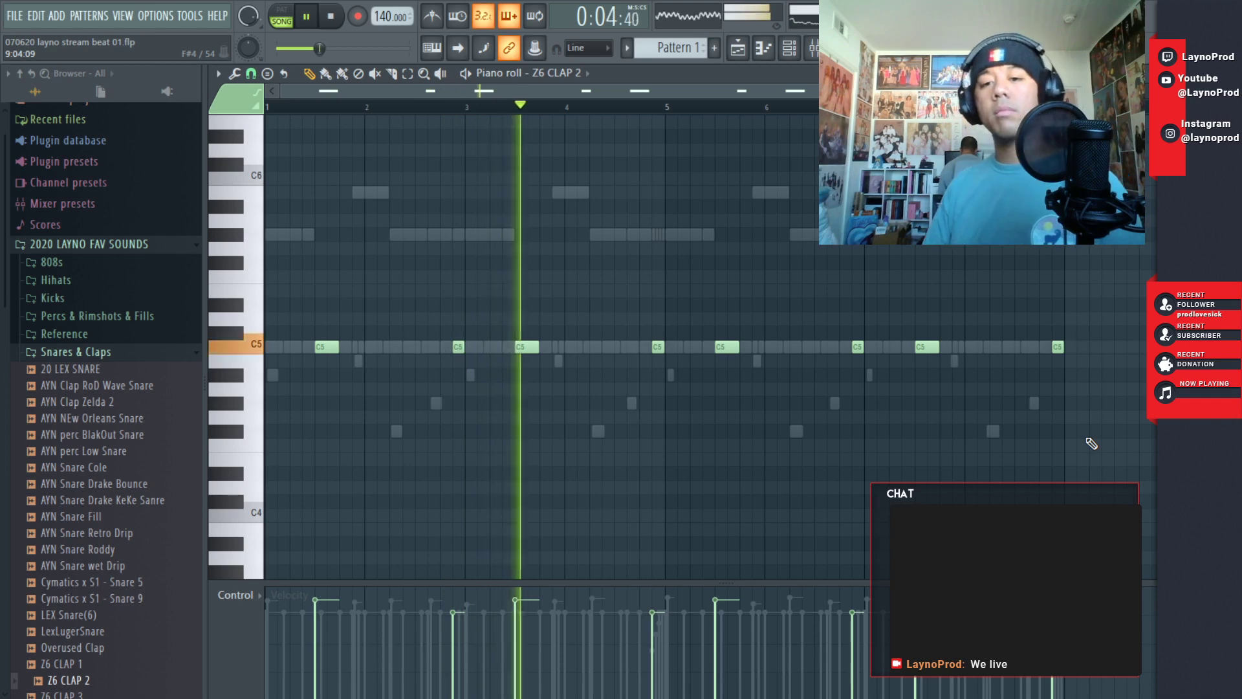
# - Load Fruity Soft Clipper into the first effect slot of the 808 BASS mixer track
pyautogui.press('F9')
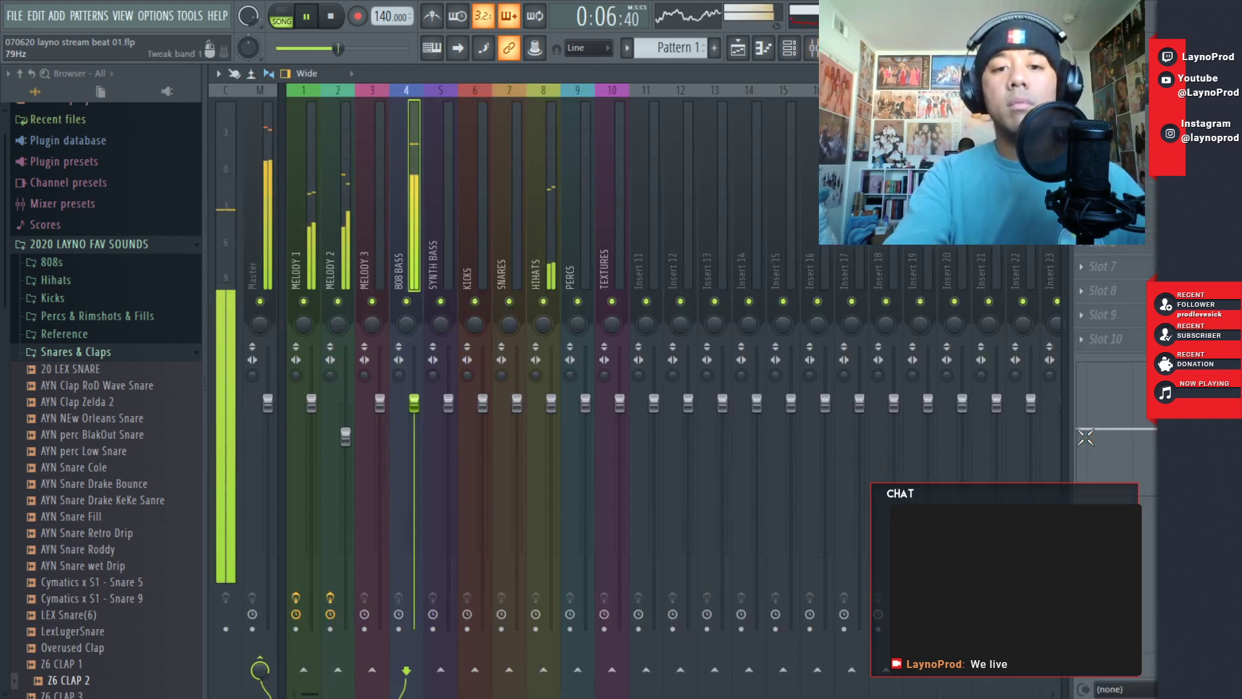
pyautogui.press('F6')
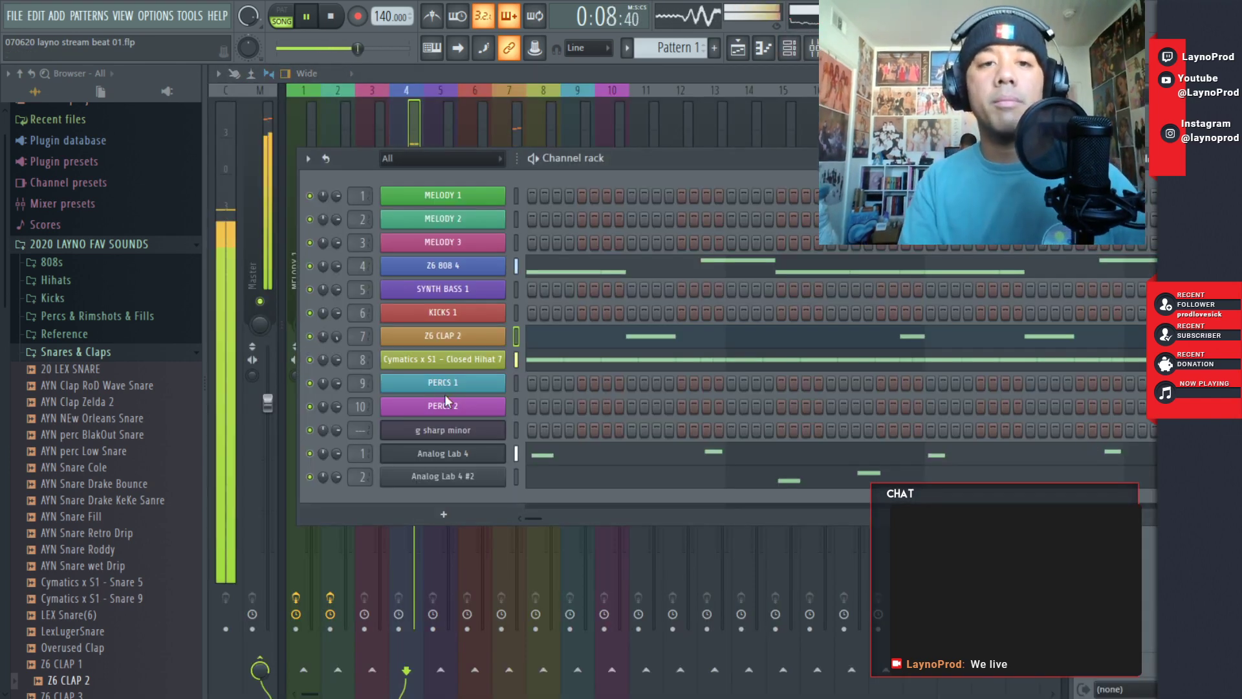
pyautogui.rightClick(335, 265)
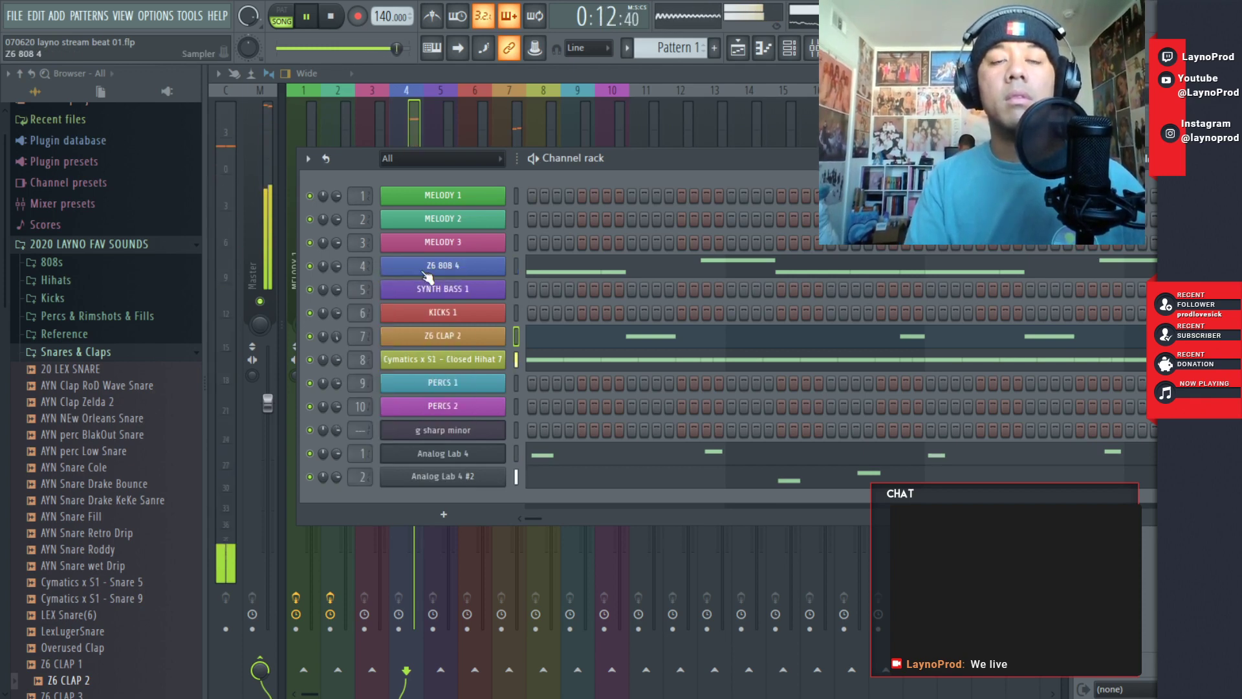
pyautogui.click(646, 77)
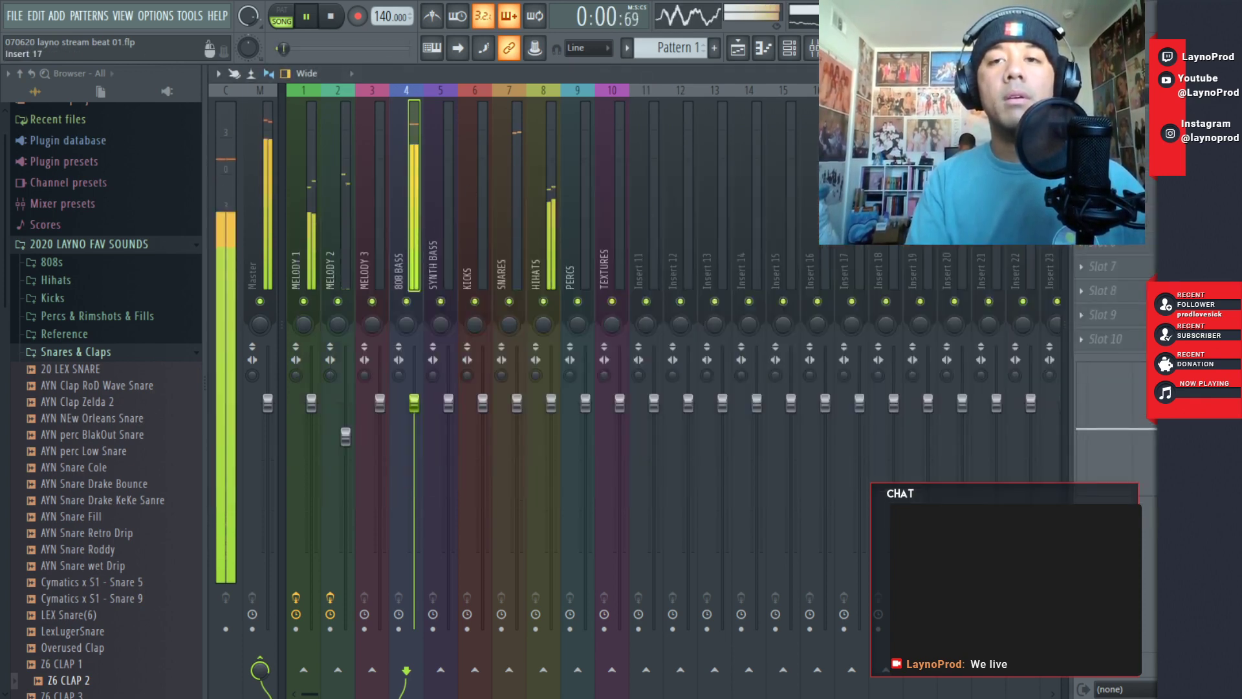
pyautogui.click(1082, 121)
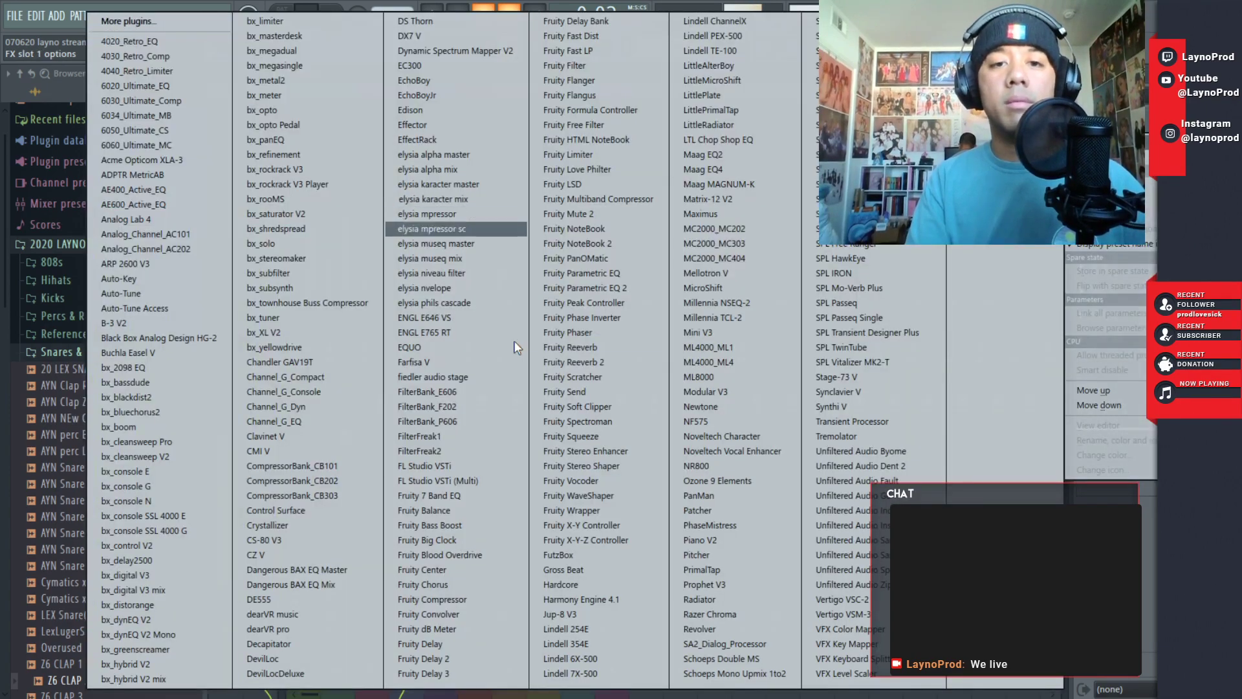
pyautogui.click(608, 406)
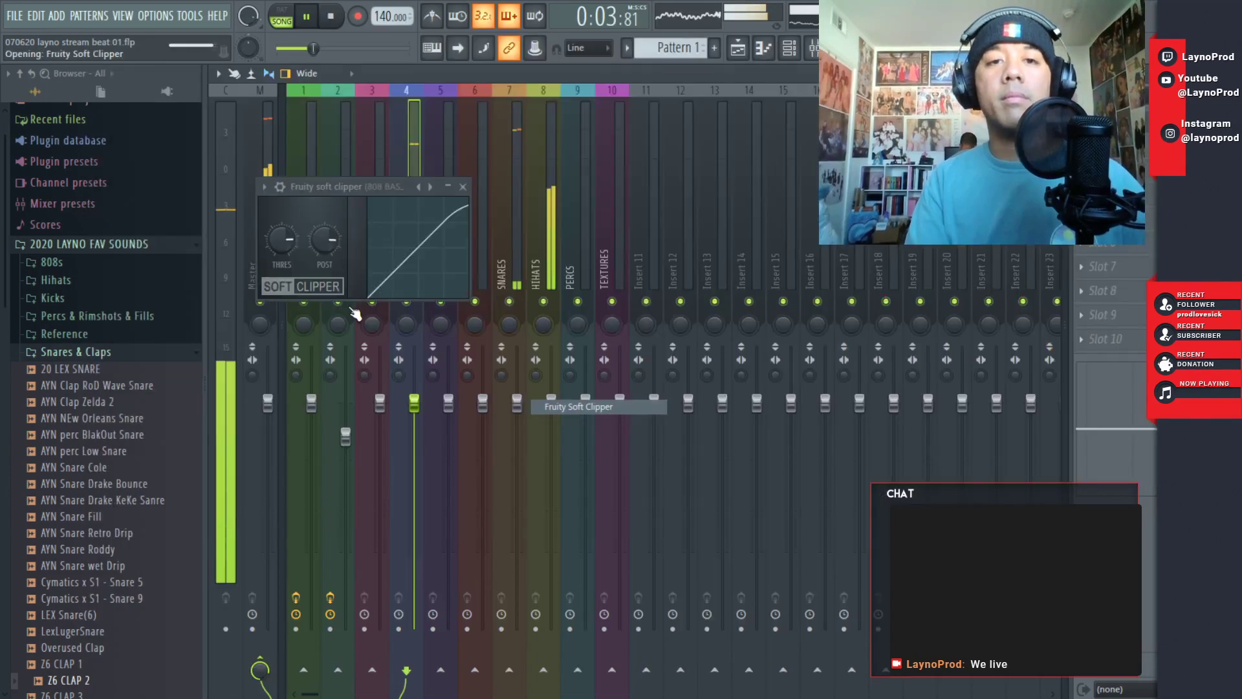
# - Raise the threshold and post gain of the 808 BASS track's Fruity Soft Clipper, then close the plugin window
pyautogui.scroll(3, 275, 235)
pyautogui.moveTo(352, 185); pyautogui.dragTo(340, 318)
pyautogui.moveTo(313, 371); pyautogui.dragTo(313, 357)
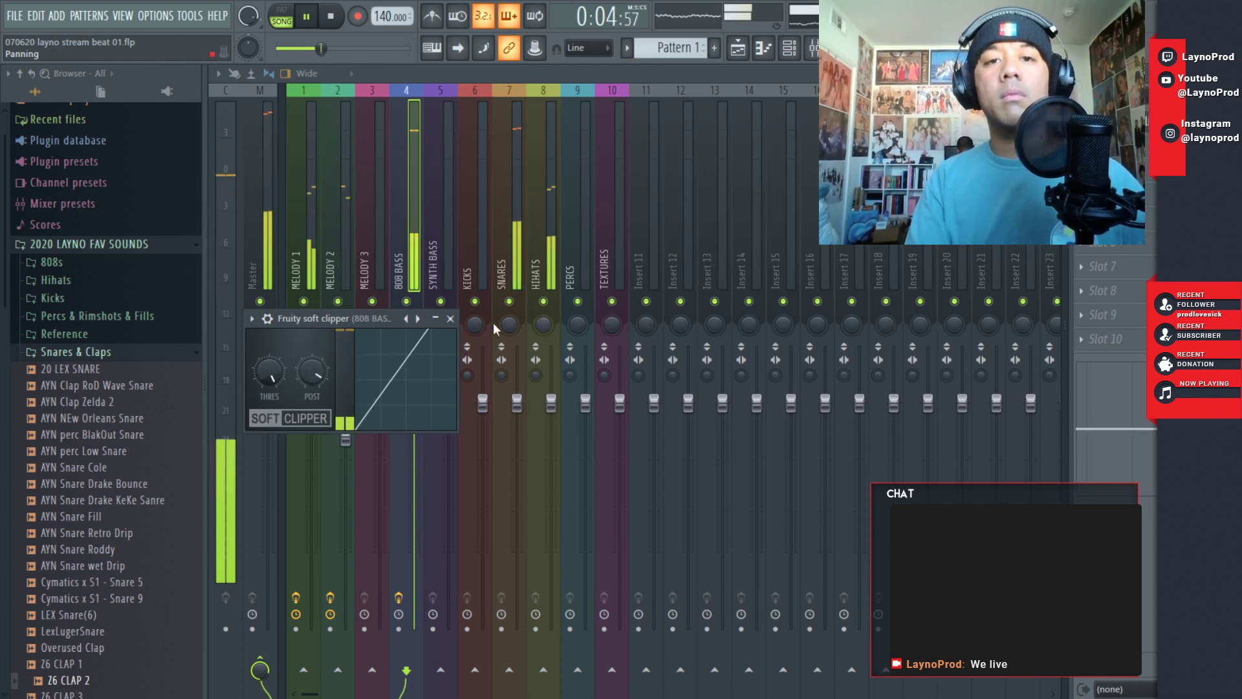
pyautogui.click(450, 318)
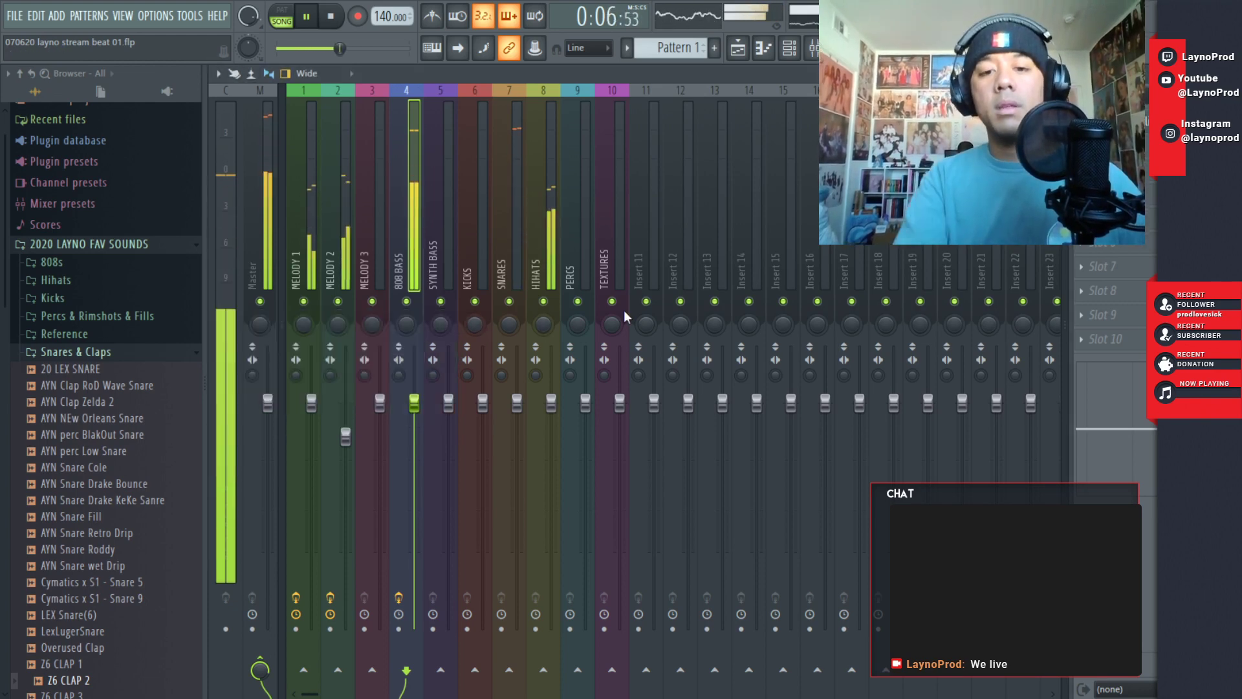
# - Open the Z6 808 4 notes in the piano roll and play back the passage around the bar 4 roll
pyautogui.press('F6')
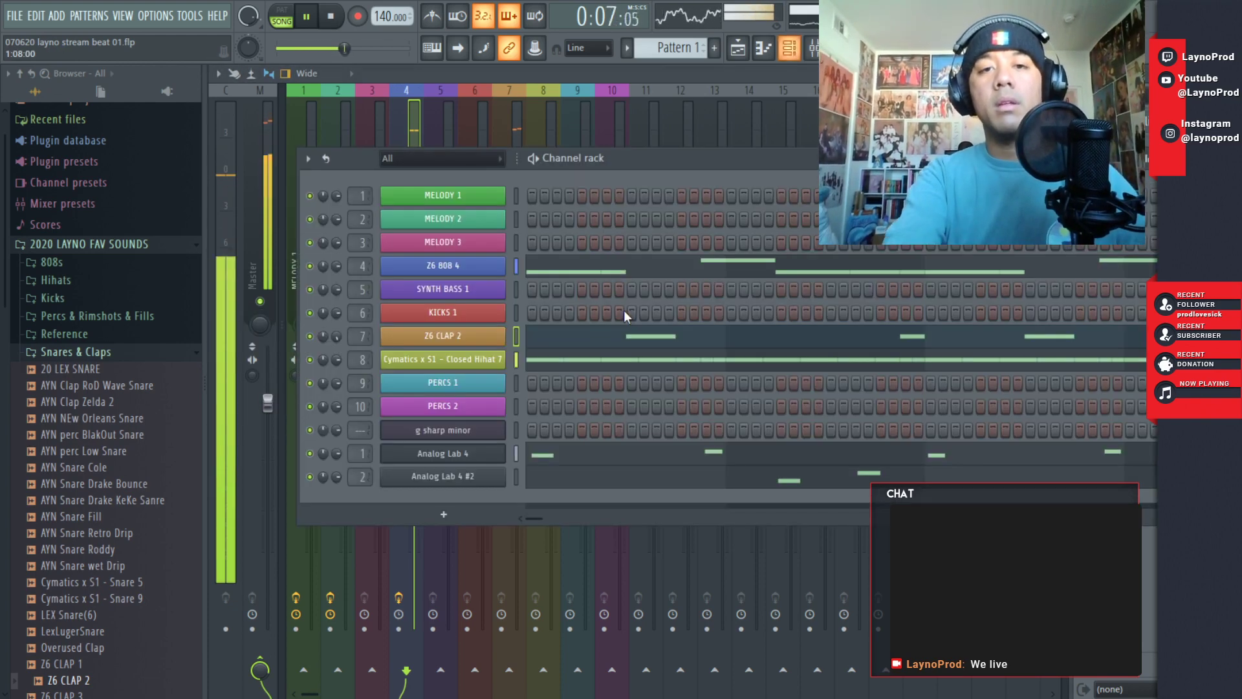
pyautogui.click(611, 269)
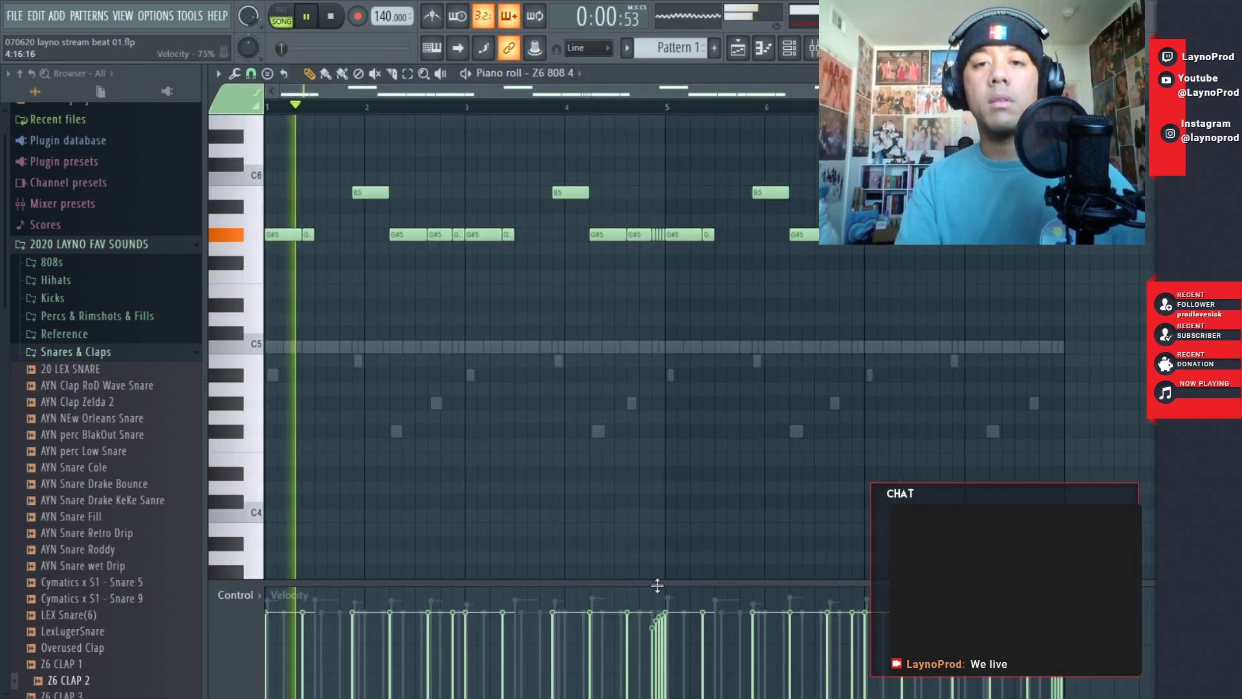
pyautogui.click(650, 105)
pyautogui.click(631, 105)
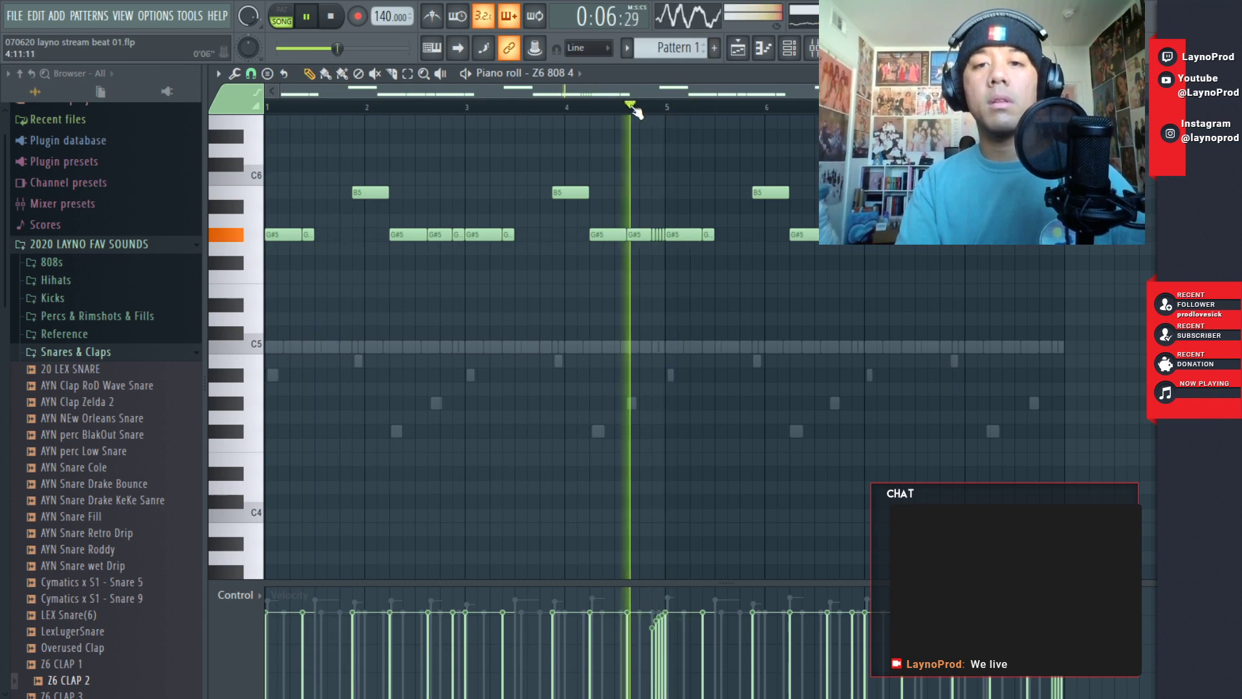
pyautogui.click(594, 106)
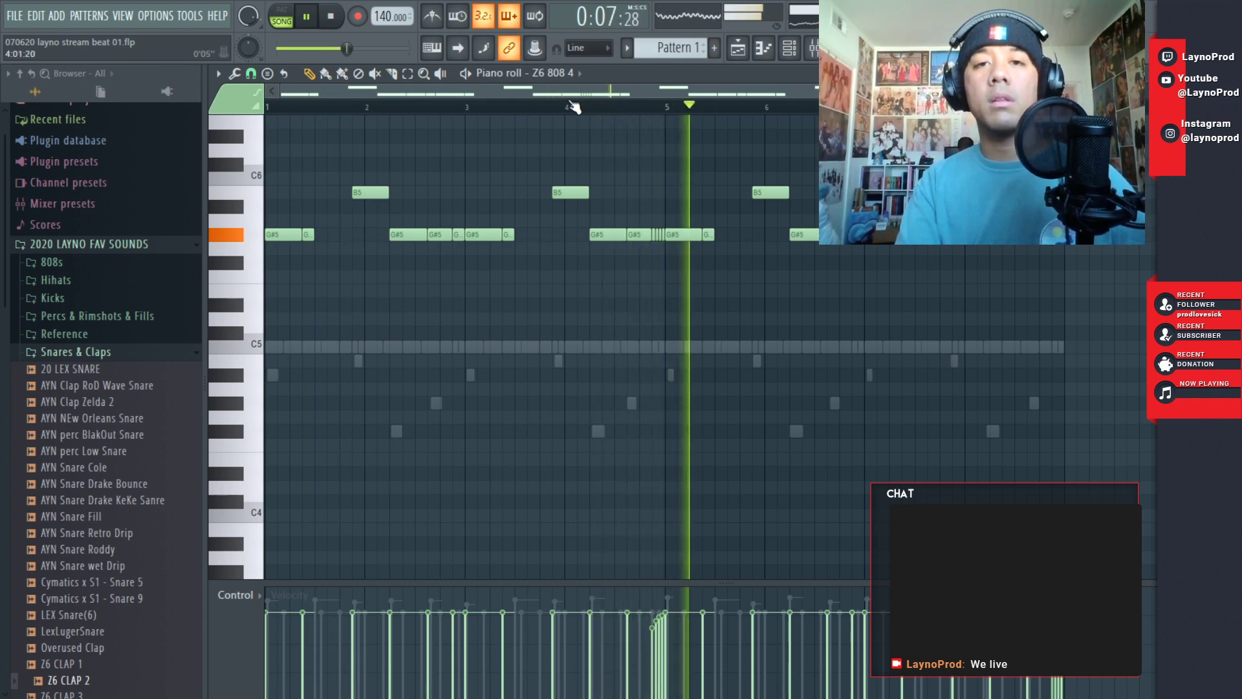
pyautogui.click(572, 106)
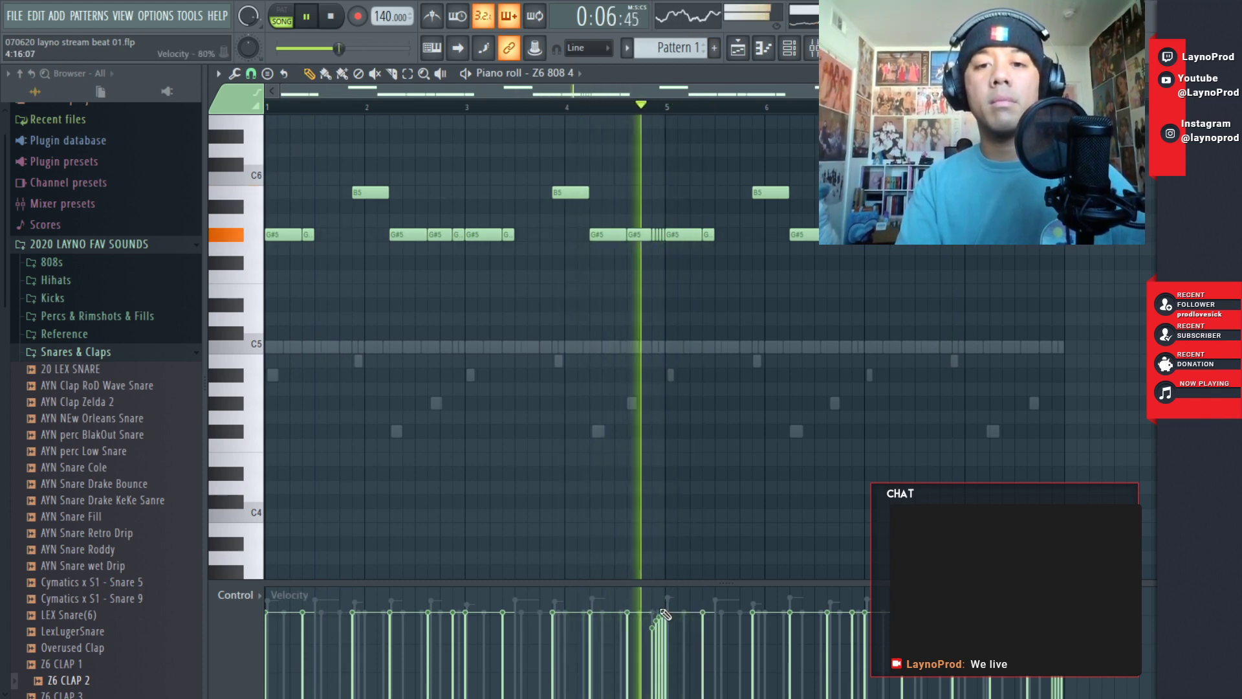
# - Try raising the velocities of the short 808 roll notes before bar 5 to 100%, try an even level, and undo both changes
pyautogui.moveTo(664, 614)
pyautogui.mouseDown()
pyautogui.moveTo(661, 676)
pyautogui.moveTo(657, 596)
pyautogui.moveTo(669, 578)
pyautogui.mouseUp()
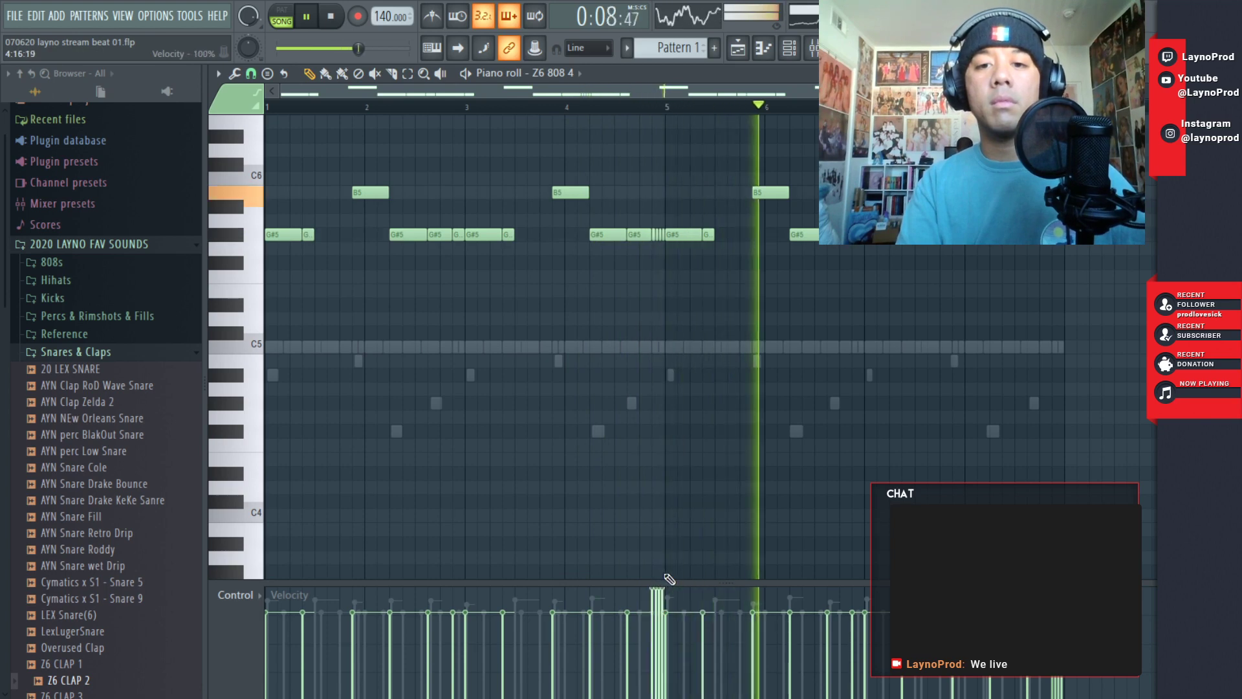
pyautogui.hotkey('ctrl', 'z')
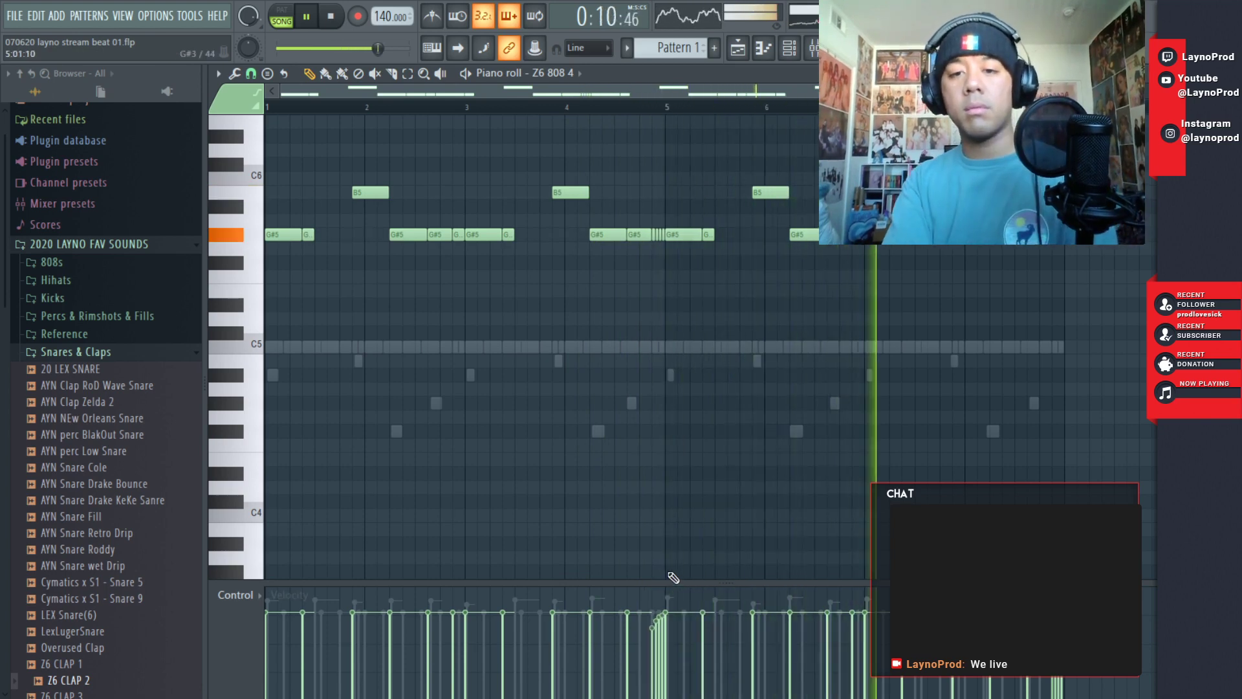
pyautogui.press('space')
pyautogui.press('space')
pyautogui.moveTo(652, 614); pyautogui.dragTo(657, 614)
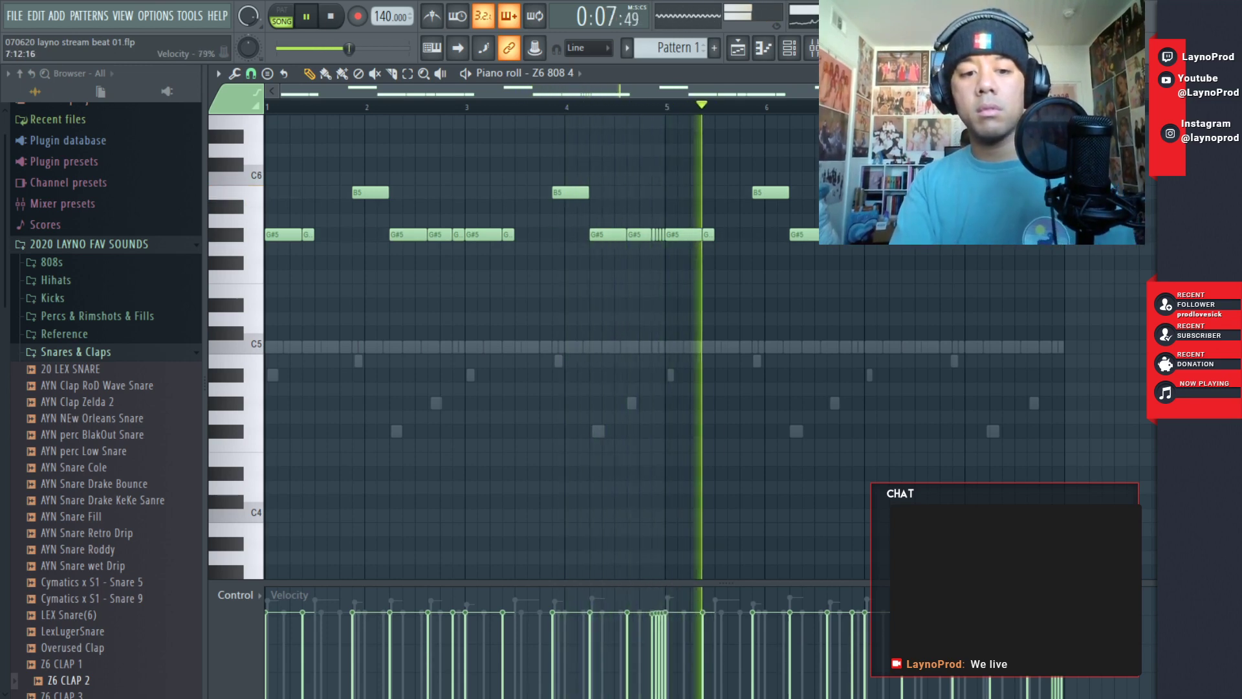
pyautogui.hotkey('ctrl', 'z')
pyautogui.press('space')
pyautogui.press('space')
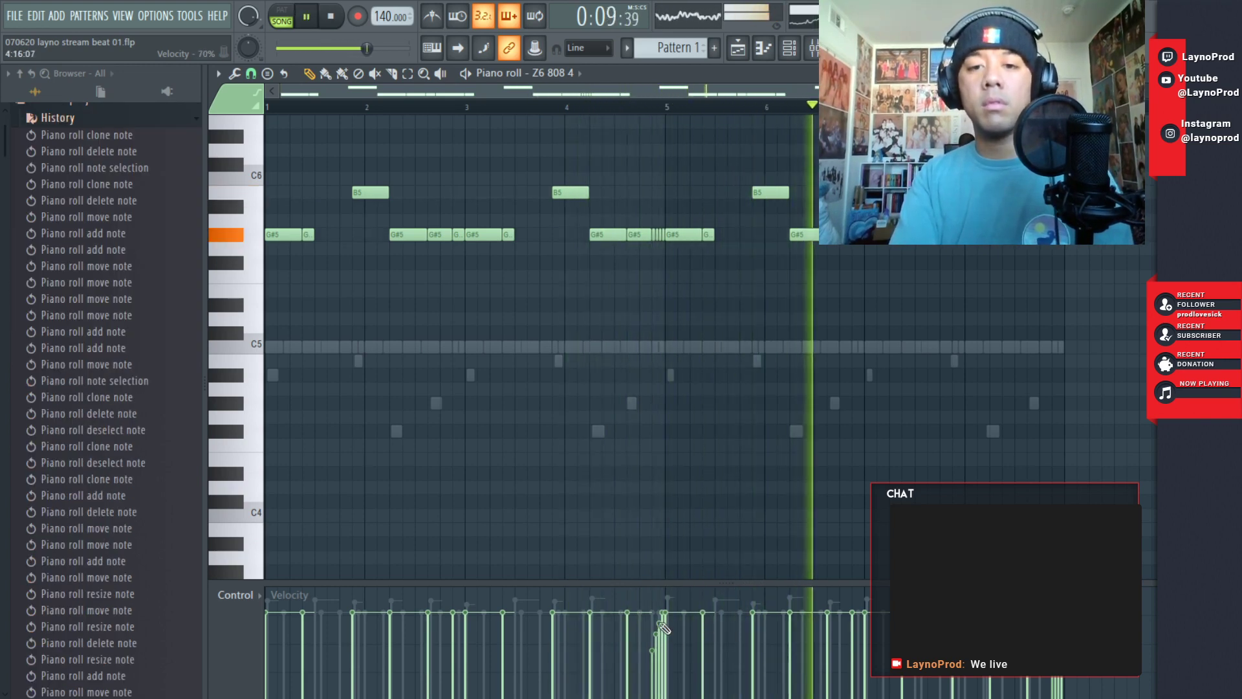
# - Shape a rising velocity ramp across the short 808 roll notes at the end of bar 4 and play it back
pyautogui.moveTo(656, 619); pyautogui.dragTo(663, 614)
pyautogui.press('space')
pyautogui.press('space')
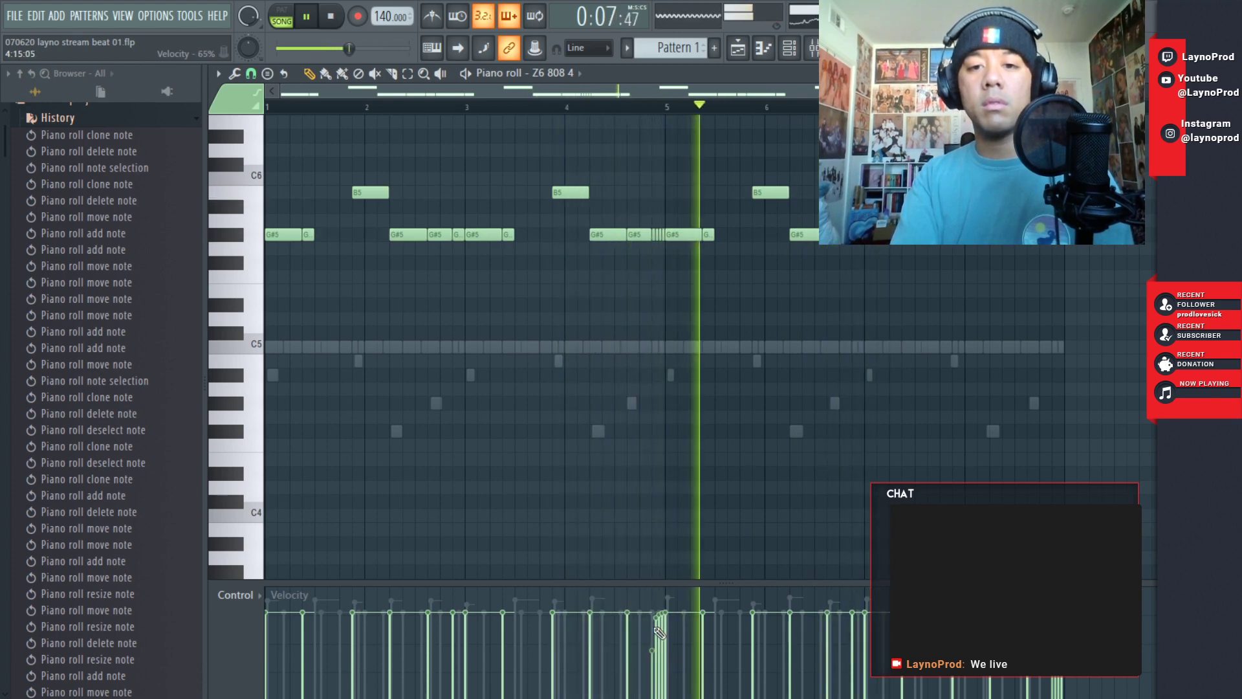
pyautogui.press('space')
pyautogui.press('space')
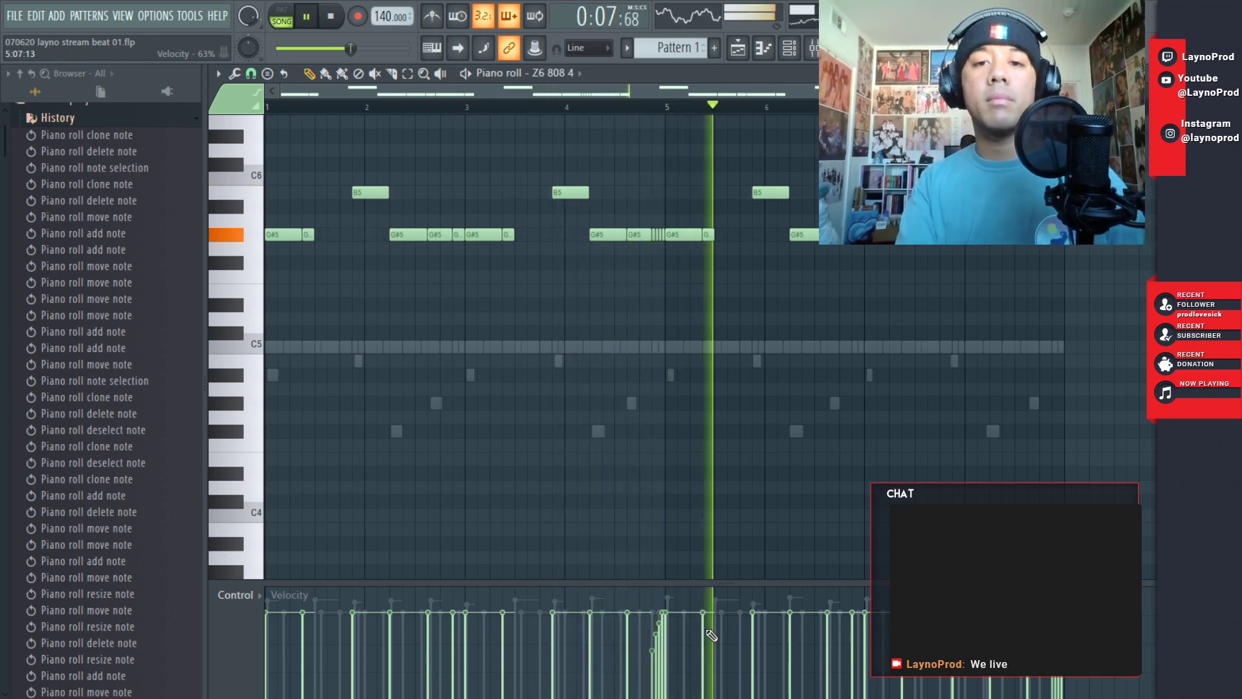
# - Try raising the volume multiplier in the Z6 808 4 channel's miscellaneous settings
pyautogui.press('F6')
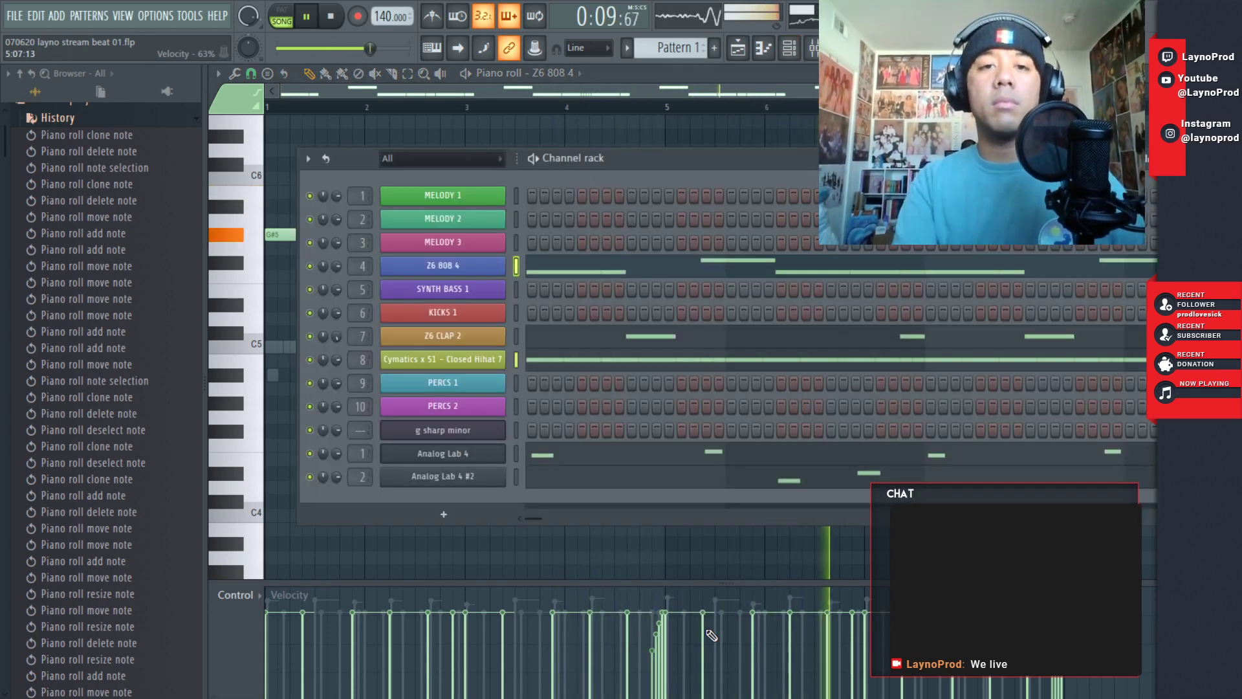
pyautogui.click(431, 267)
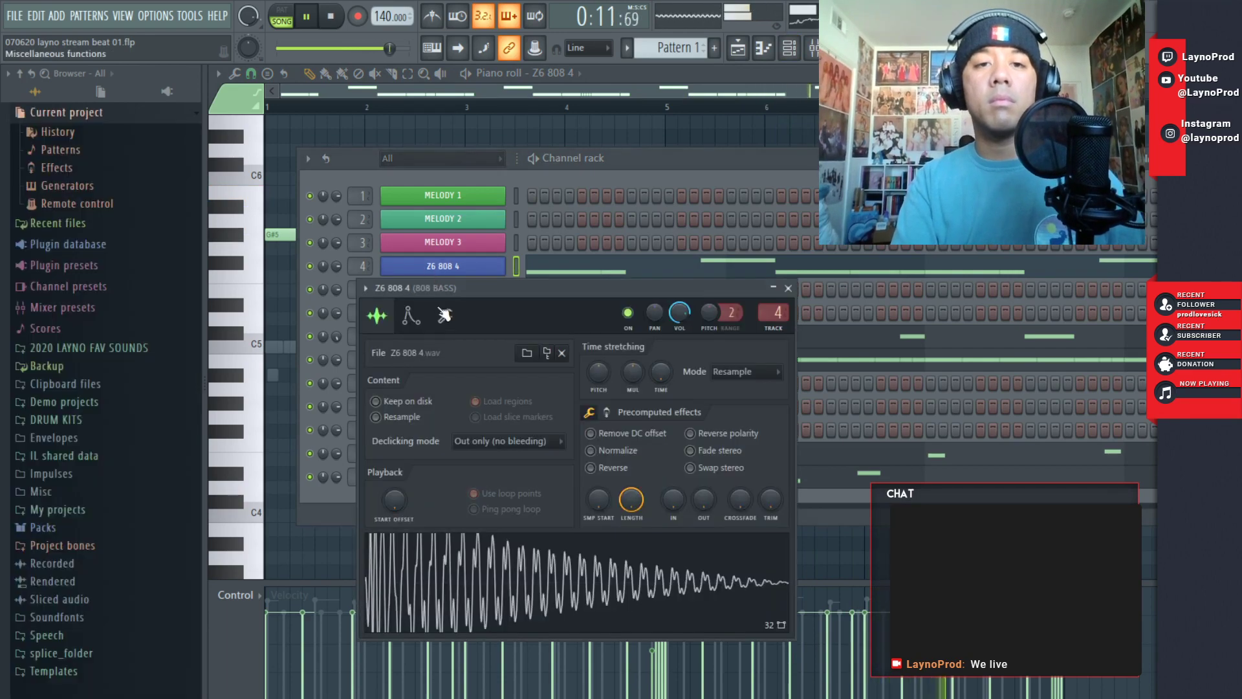
pyautogui.click(411, 317)
pyautogui.click(446, 317)
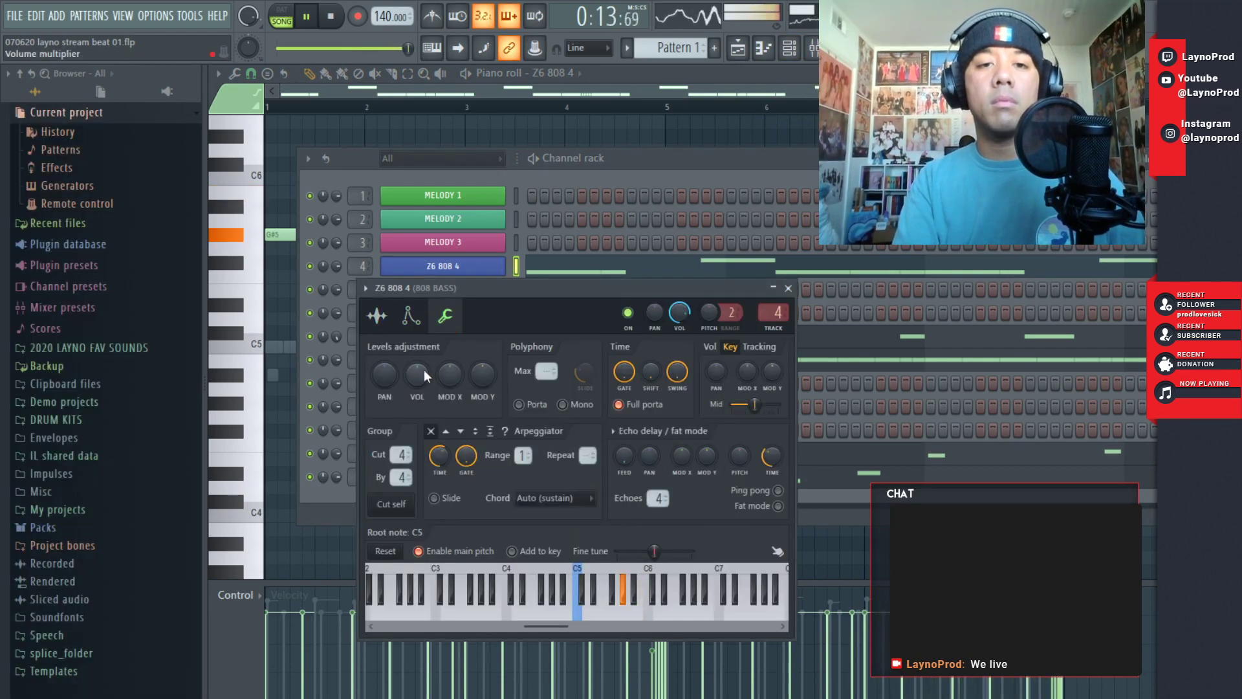
pyautogui.moveTo(423, 371); pyautogui.dragTo(423, 359)
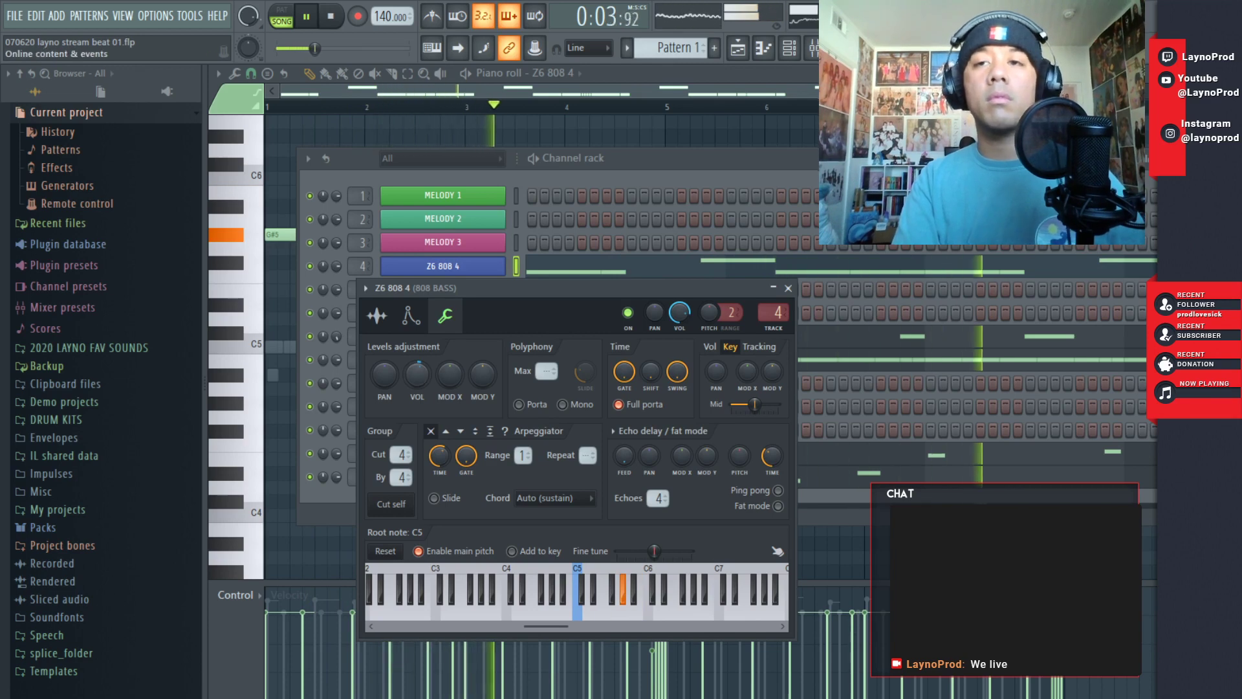
# - Try all Z6 808 4 notes one octave lower in the piano roll, then return them to their original octave
pyautogui.press('F7')
pyautogui.moveTo(1109, 164); pyautogui.dragTo(701, 301)
pyautogui.hotkey('ctrl', 'a')
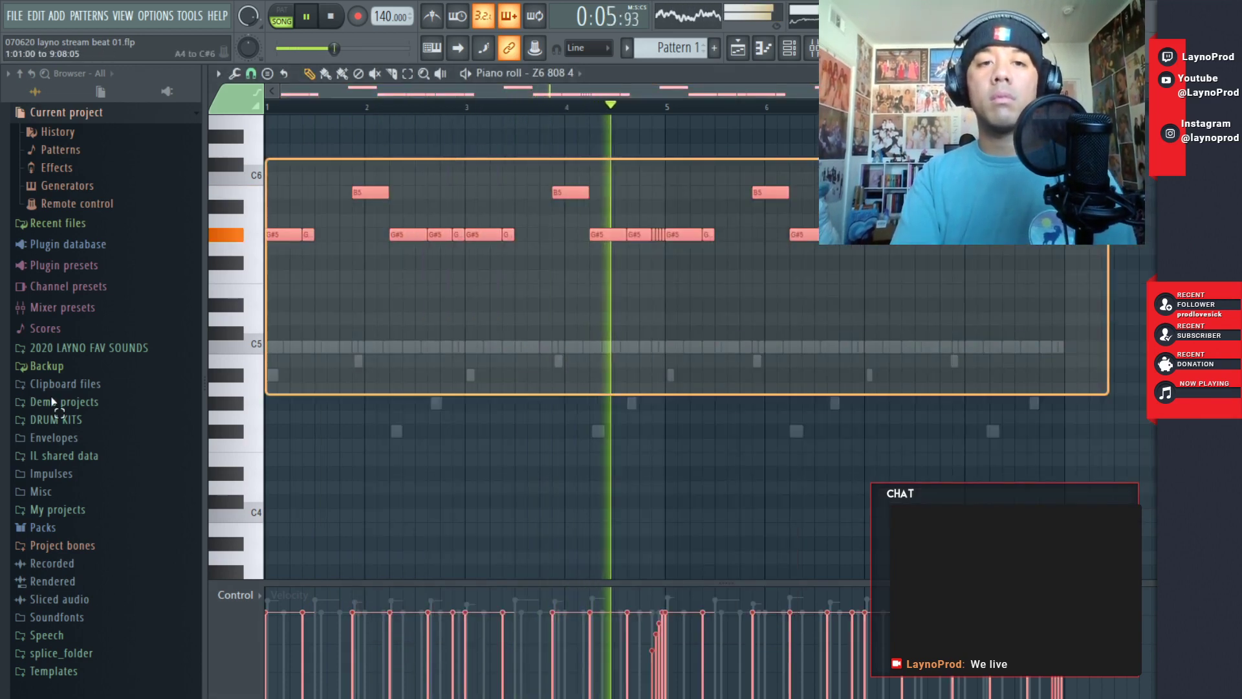
pyautogui.hotkey('ctrl', 'Down')
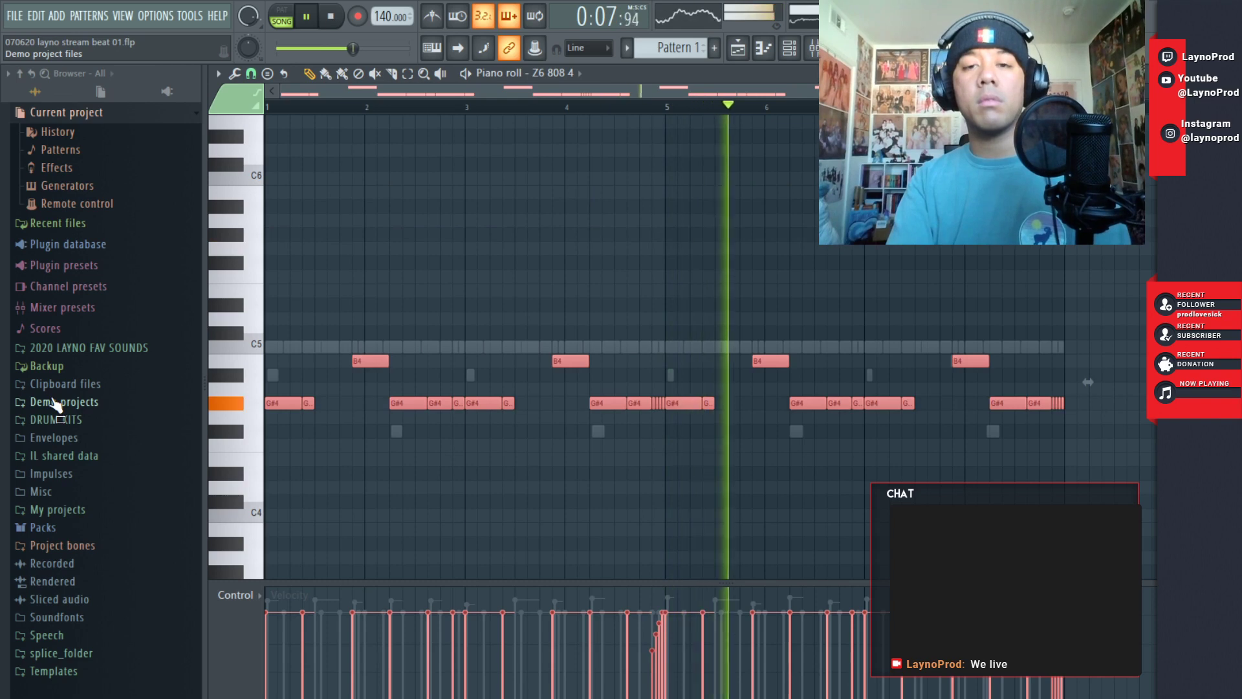
pyautogui.hotkey('ctrl', 'Up')
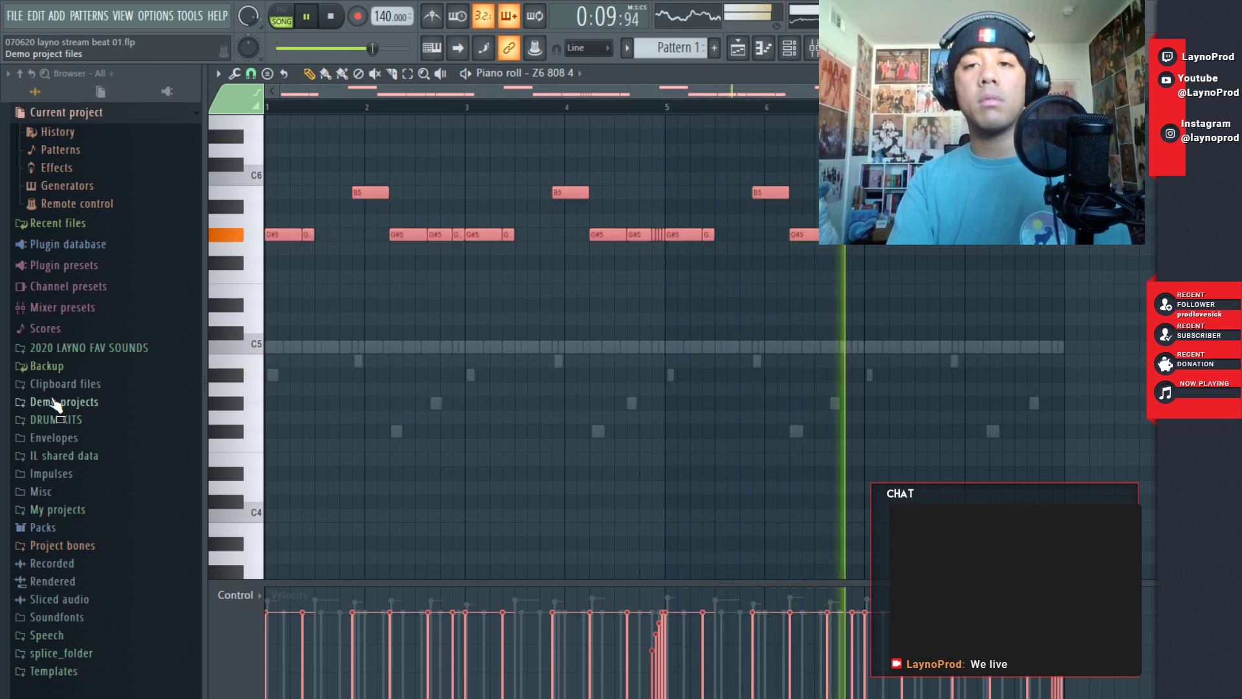
# - Expand the 2020 LAYNO FAV SOUNDS folder and reset the Z6 808 4 channel's volume multiplier to its default
pyautogui.press('F6')
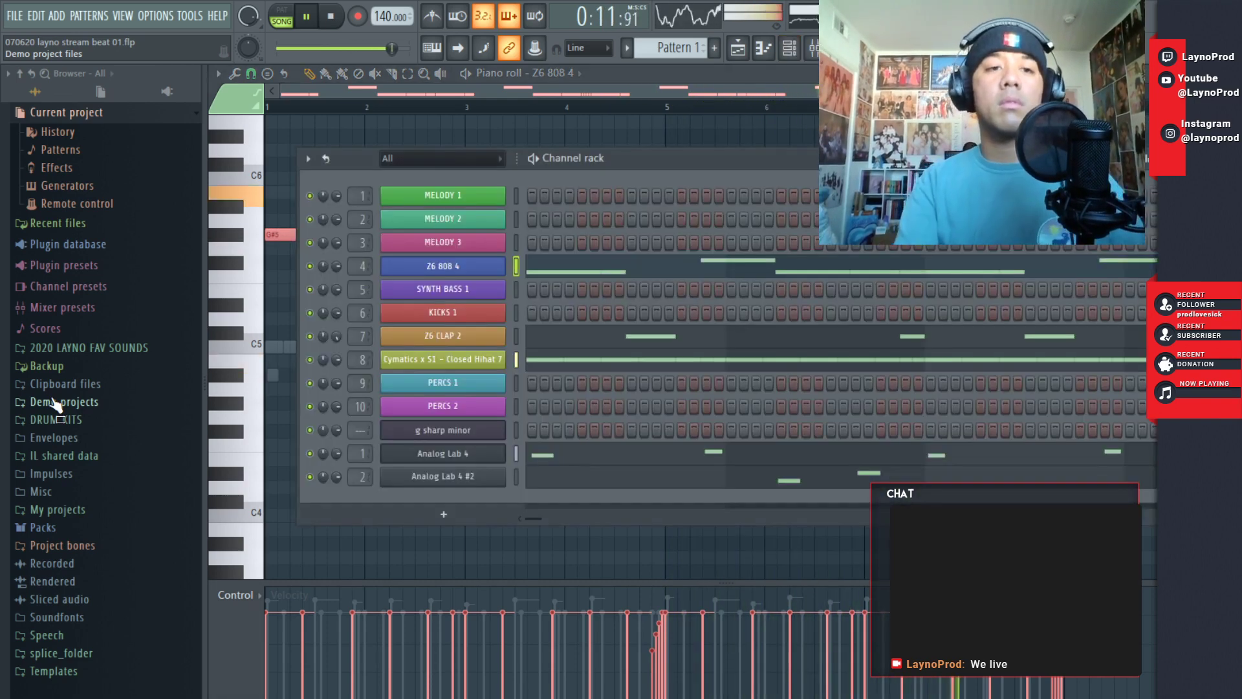
pyautogui.click(111, 350)
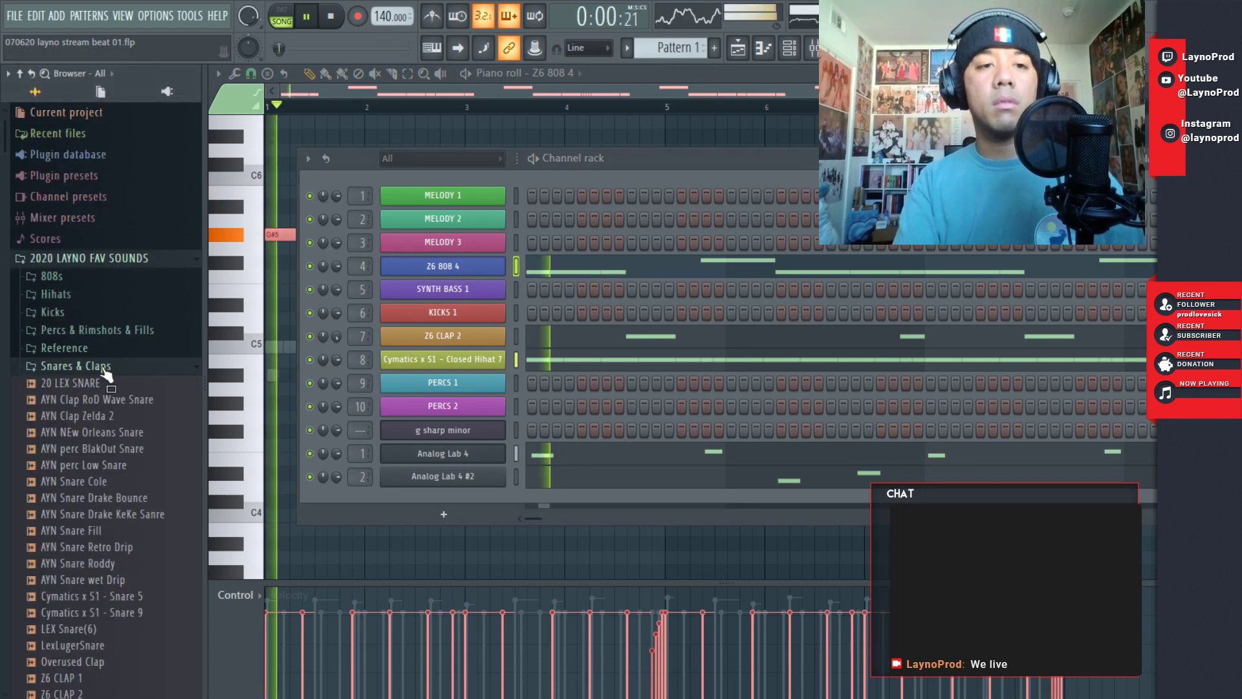
pyautogui.click(442, 266)
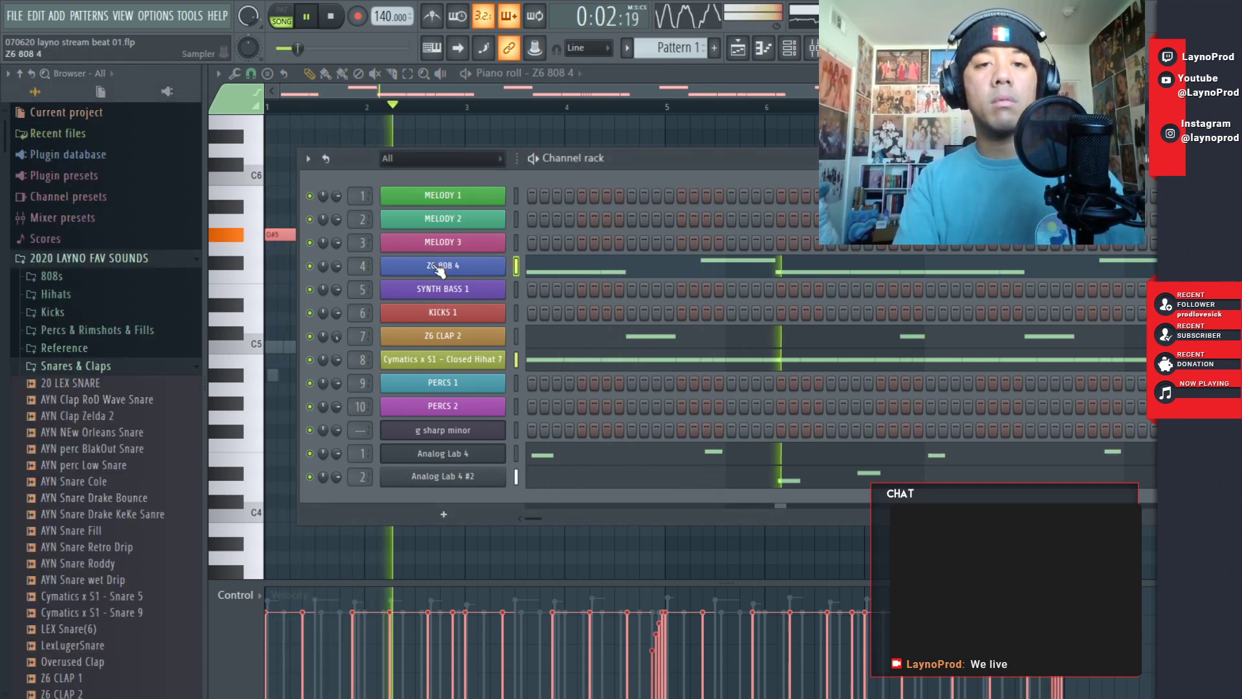
pyautogui.rightClick(422, 374)
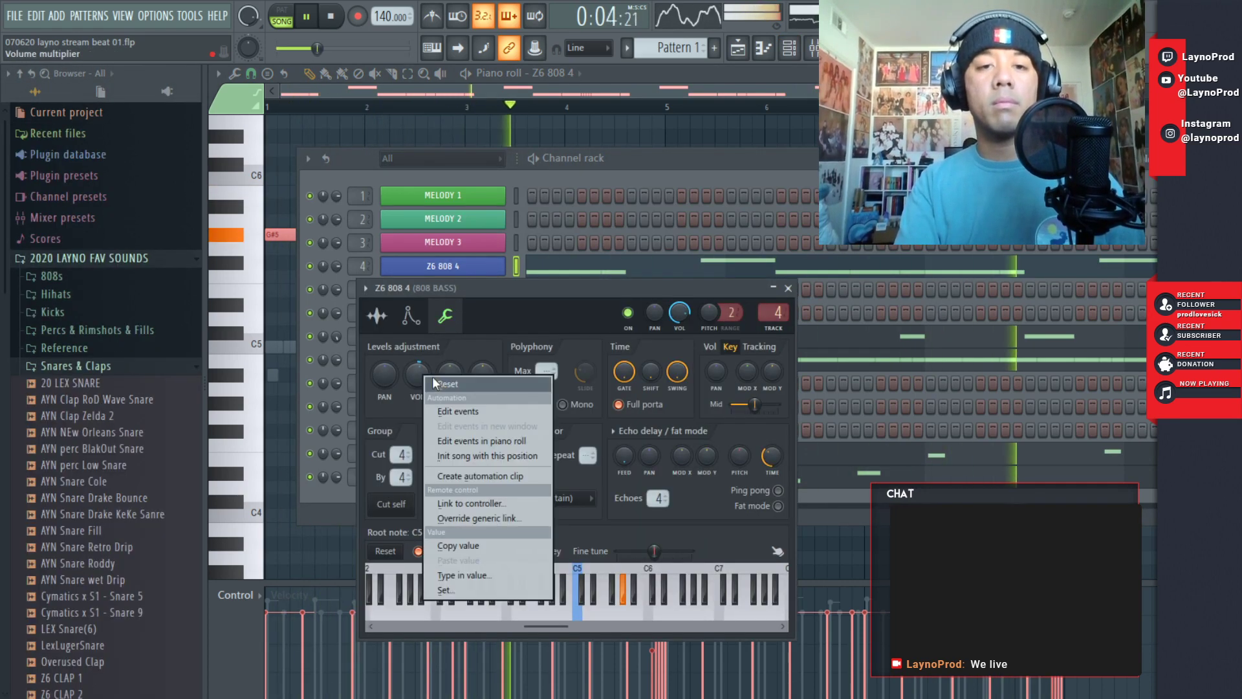
pyautogui.click(436, 380)
# - Save the project and lower the post gain of the 808 BASS track's Fruity Soft Clipper to about 79%
pyautogui.click(15, 15)
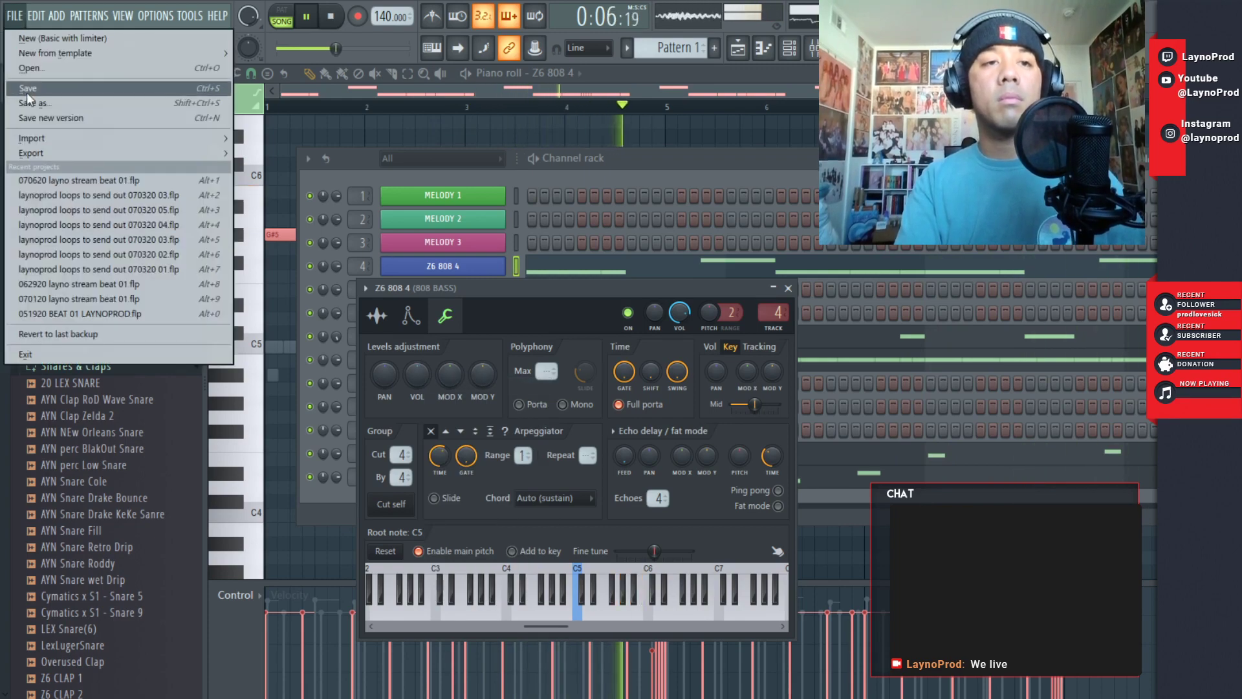
pyautogui.click(29, 88)
pyautogui.press('F9')
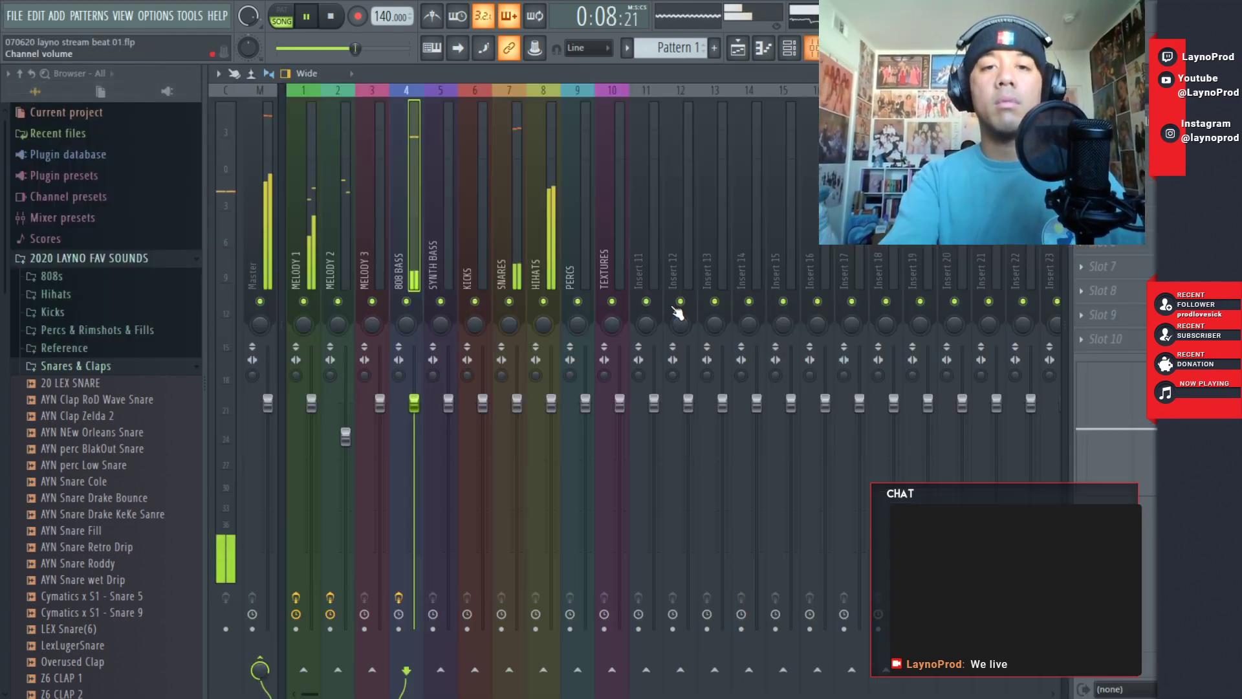
pyautogui.click(1110, 120)
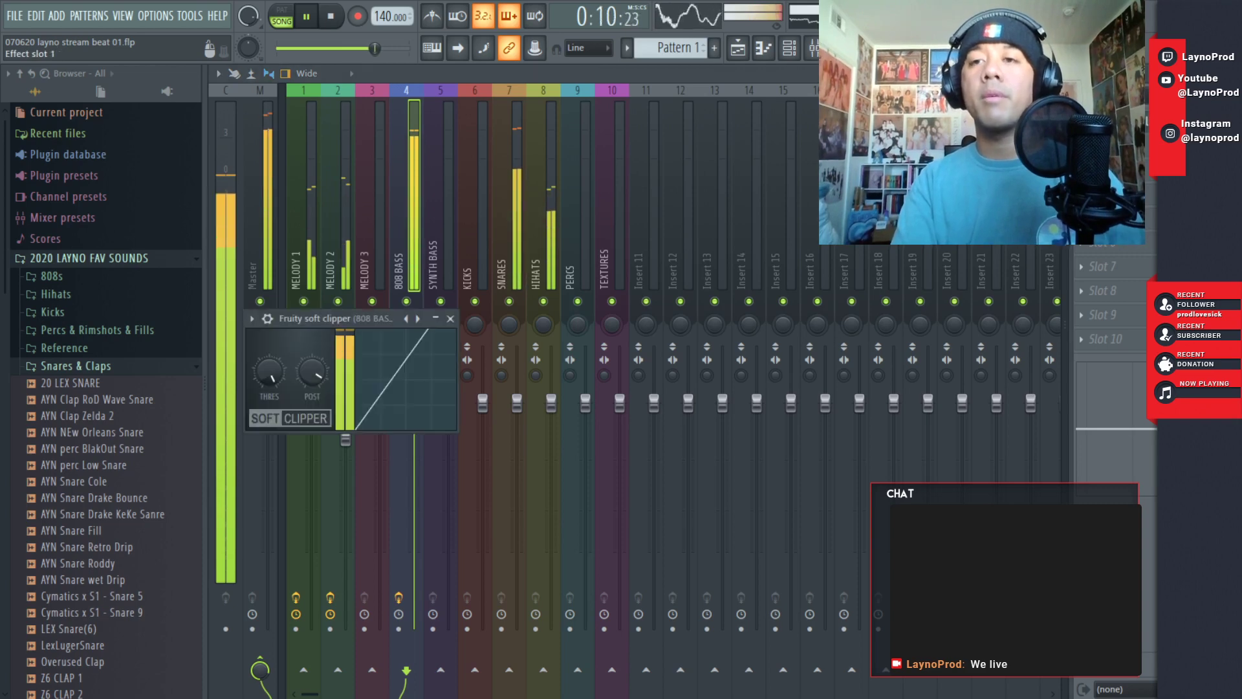
pyautogui.moveTo(312, 372); pyautogui.dragTo(312, 386)
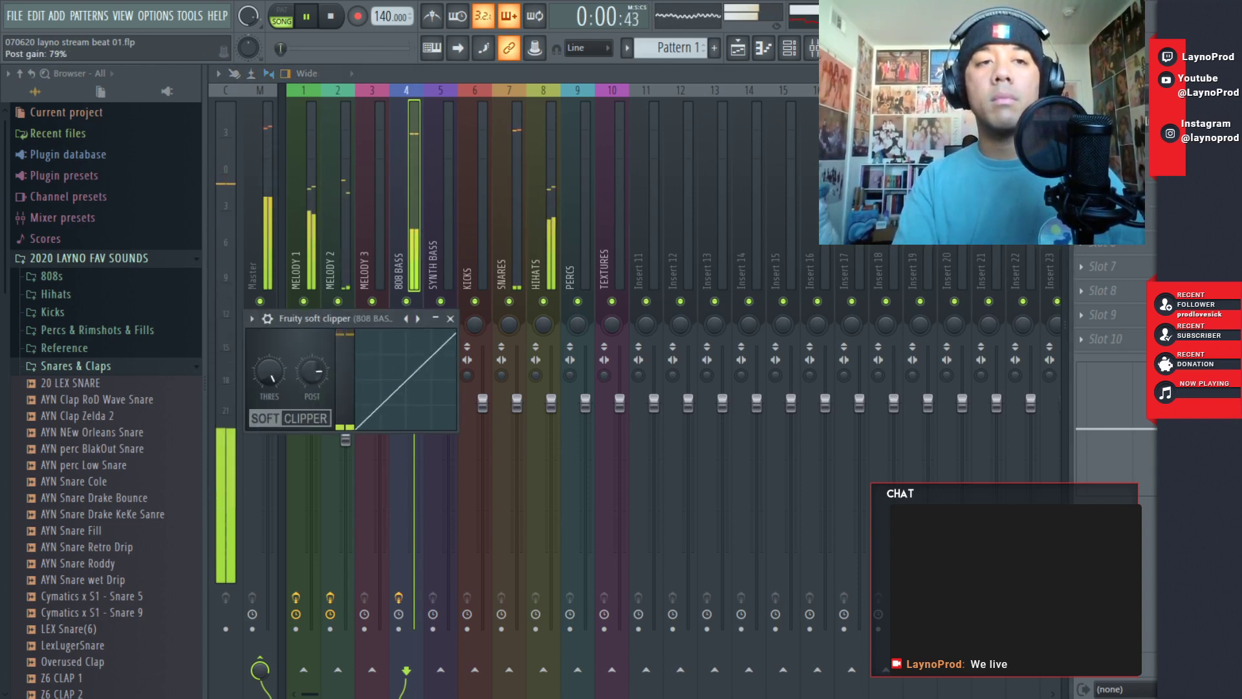
pyautogui.moveTo(312, 386); pyautogui.dragTo(312, 385)
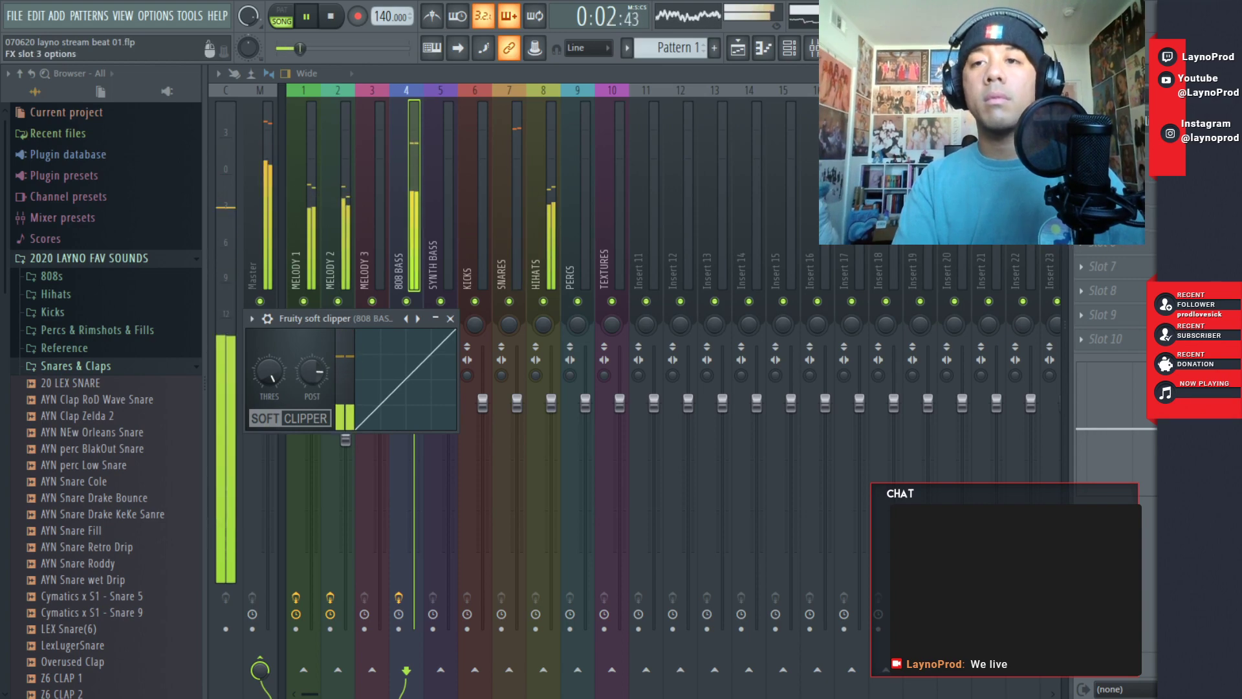
# - Add 6030_Ultimate_Comp to the 808 BASS track's second effect slot, with U 670 threshold at -6.00 and output gain at 3.46 dB
pyautogui.click(1110, 146)
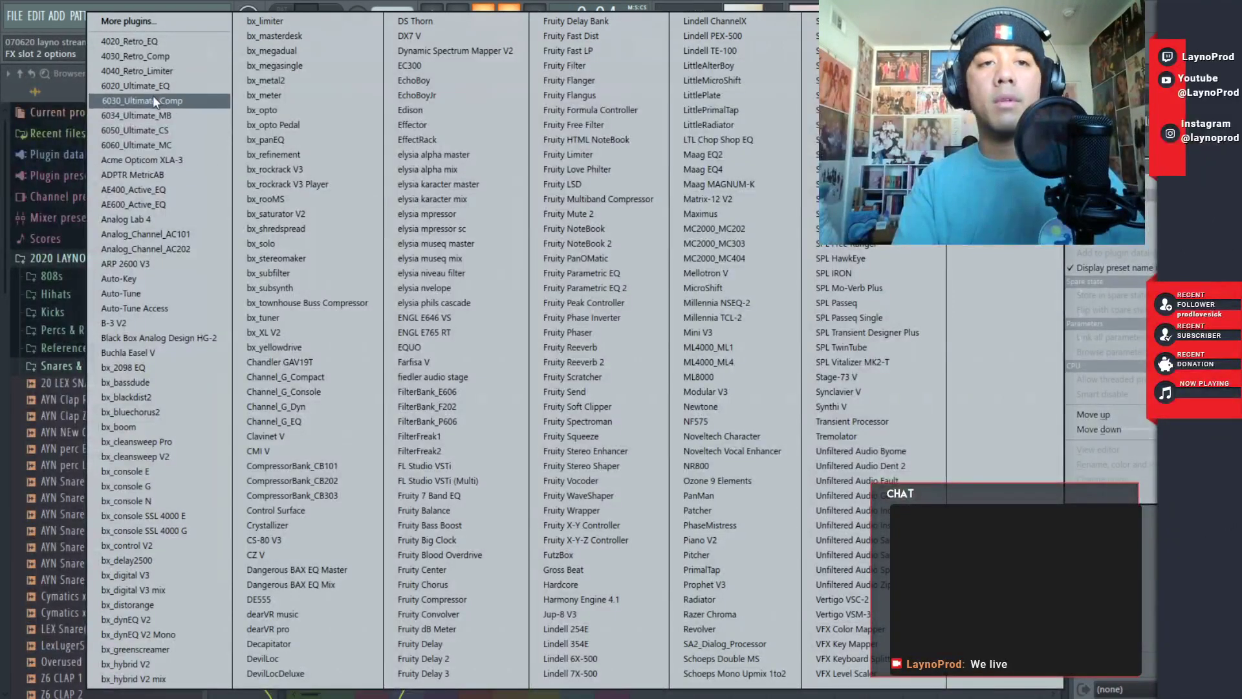
pyautogui.click(153, 100)
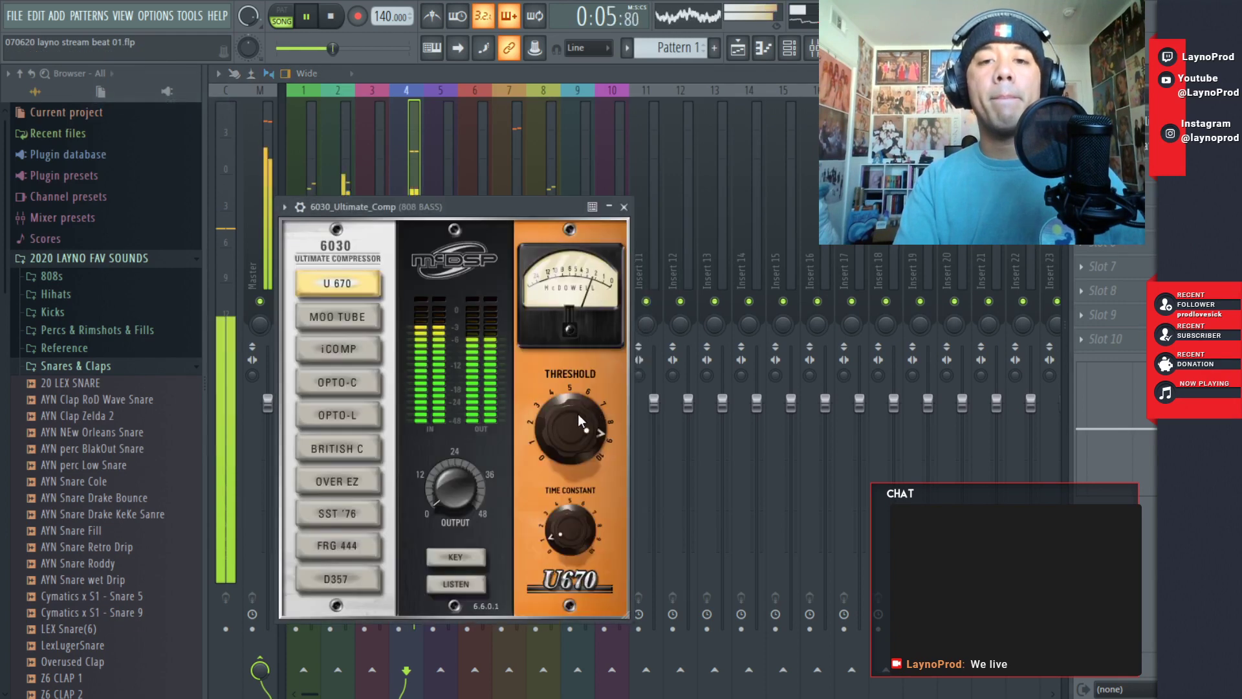
pyautogui.moveTo(577, 414)
pyautogui.mouseDown()
pyautogui.moveTo(577, 429)
pyautogui.moveTo(576, 412)
pyautogui.mouseUp()
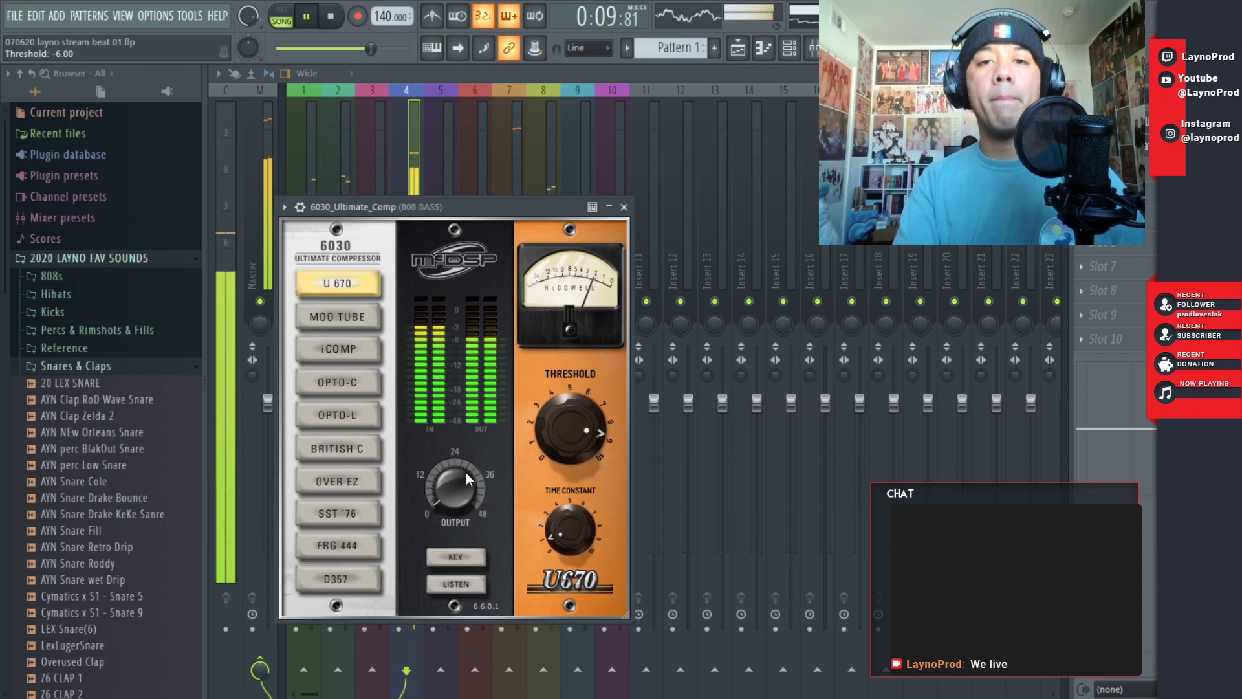
pyautogui.moveTo(457, 475); pyautogui.dragTo(456, 468)
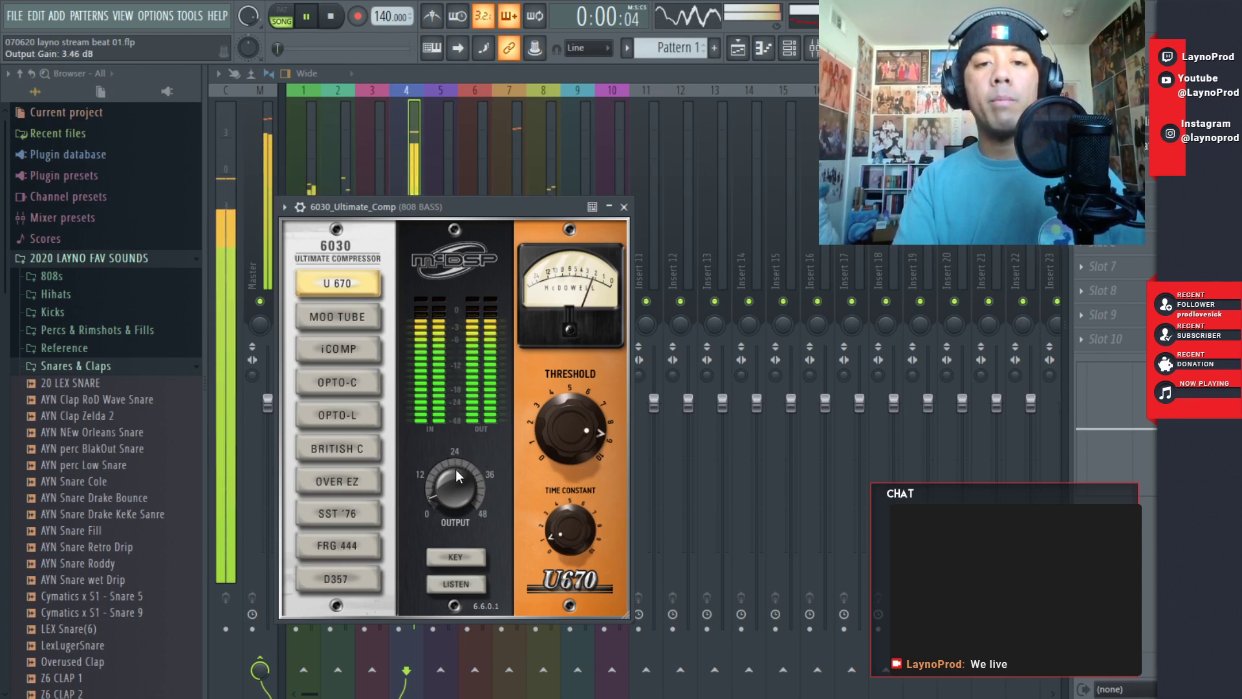
# - Audition the compressor's other models on the 808, from MOO TUBE and iCOMP through D357
pyautogui.click(356, 326)
pyautogui.click(355, 349)
pyautogui.click(353, 382)
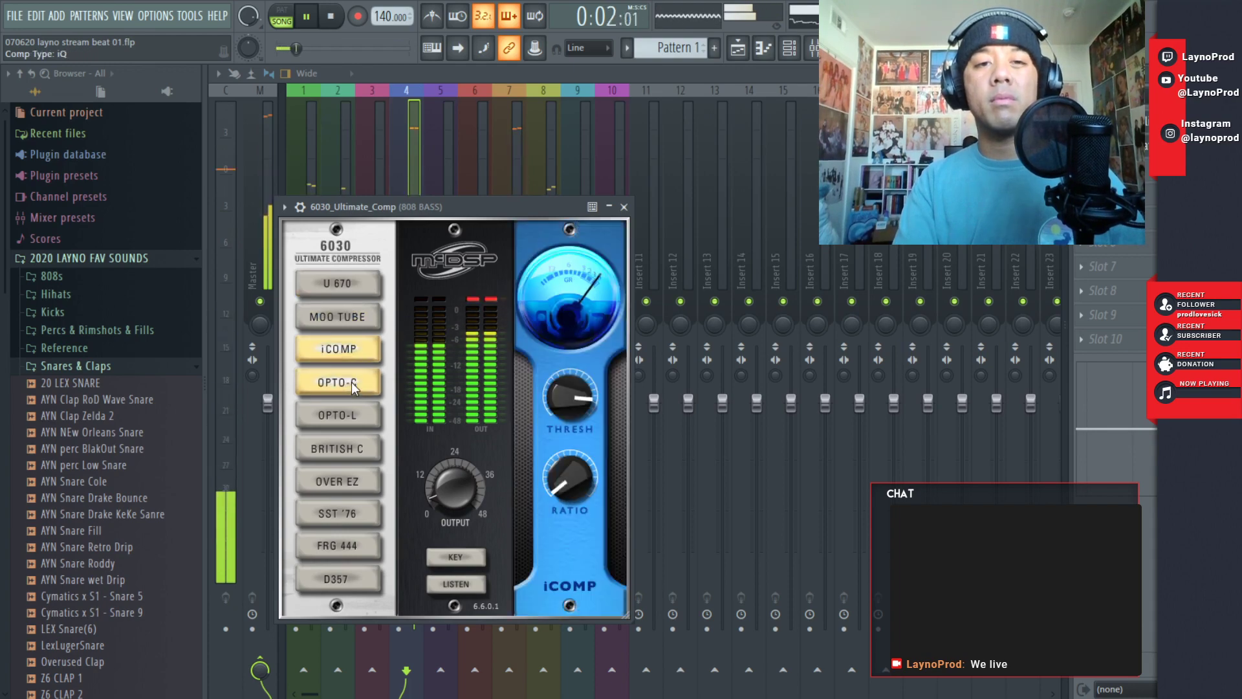
pyautogui.click(336, 355)
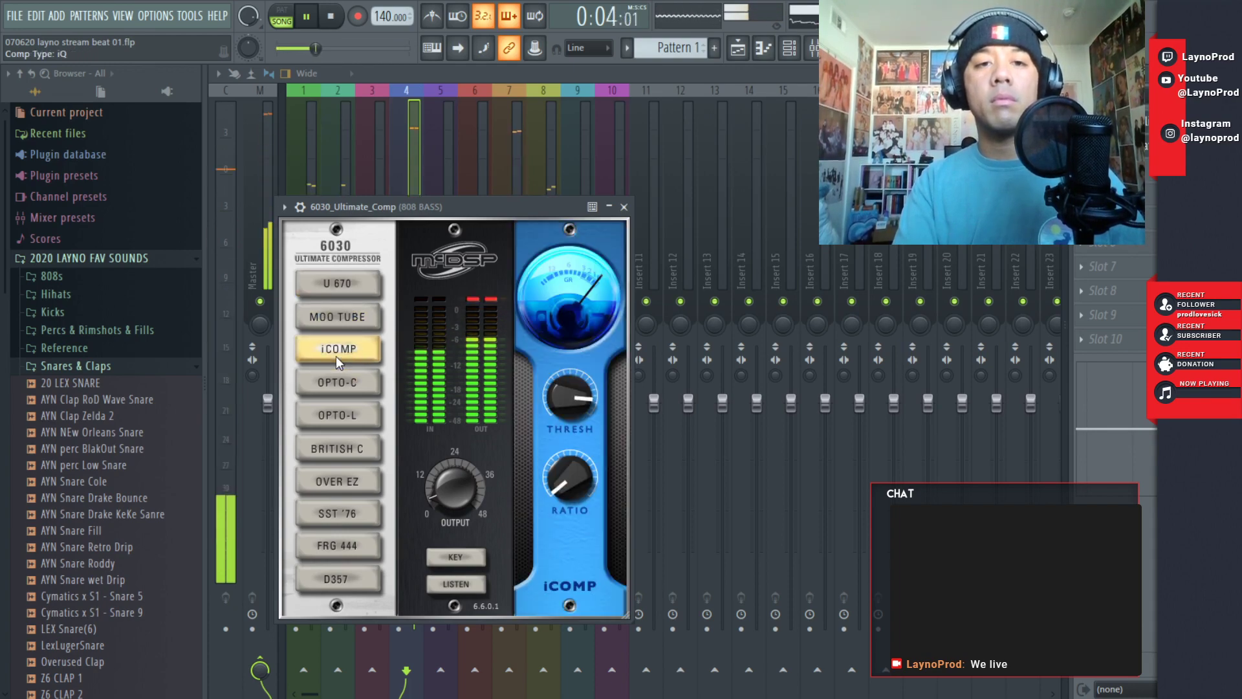
pyautogui.click(340, 379)
pyautogui.click(345, 359)
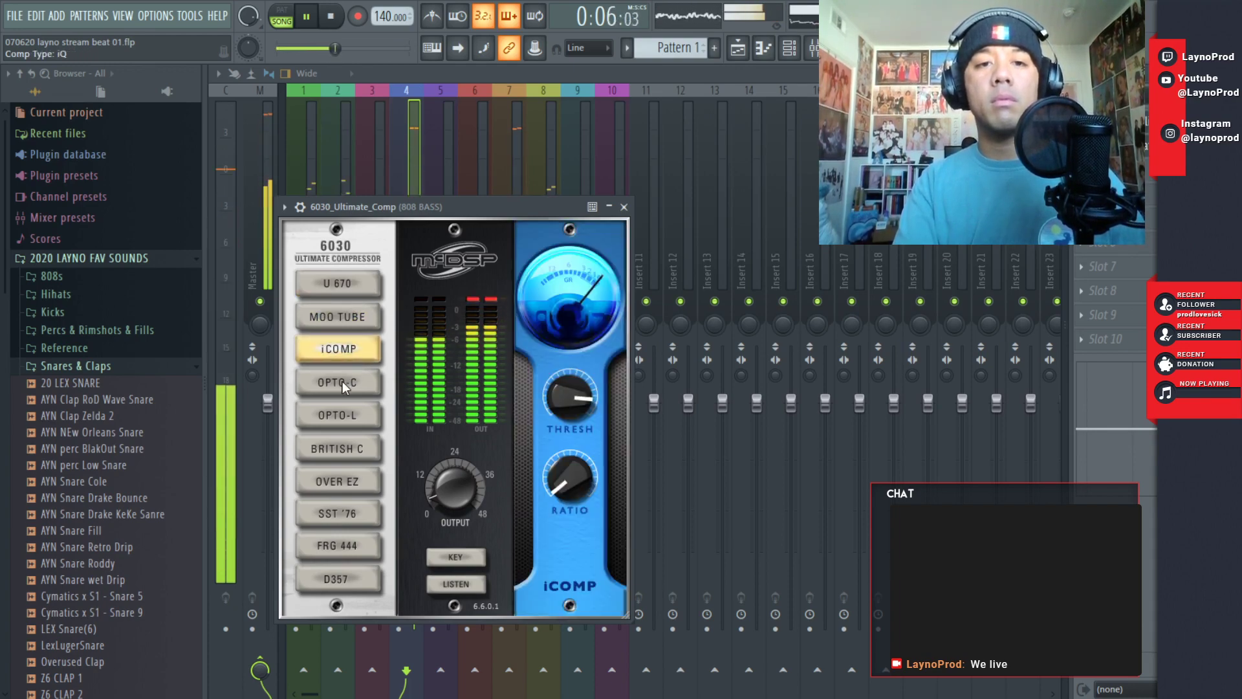
pyautogui.click(341, 385)
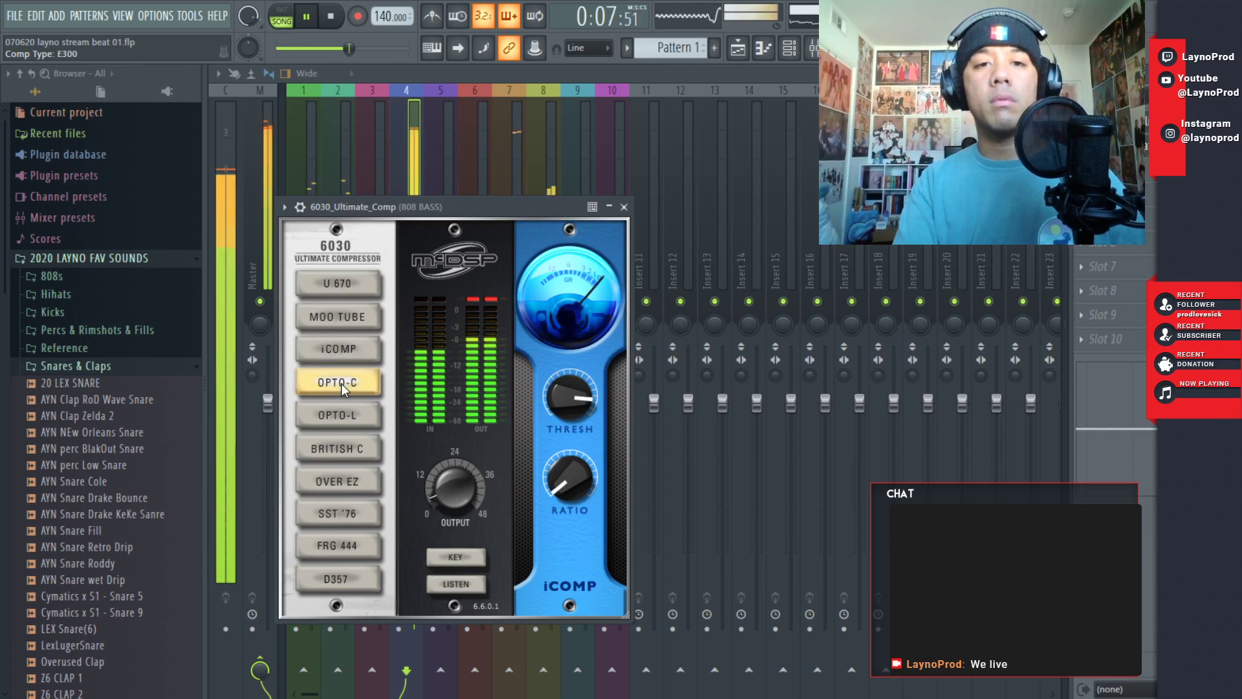
pyautogui.click(356, 421)
pyautogui.click(354, 453)
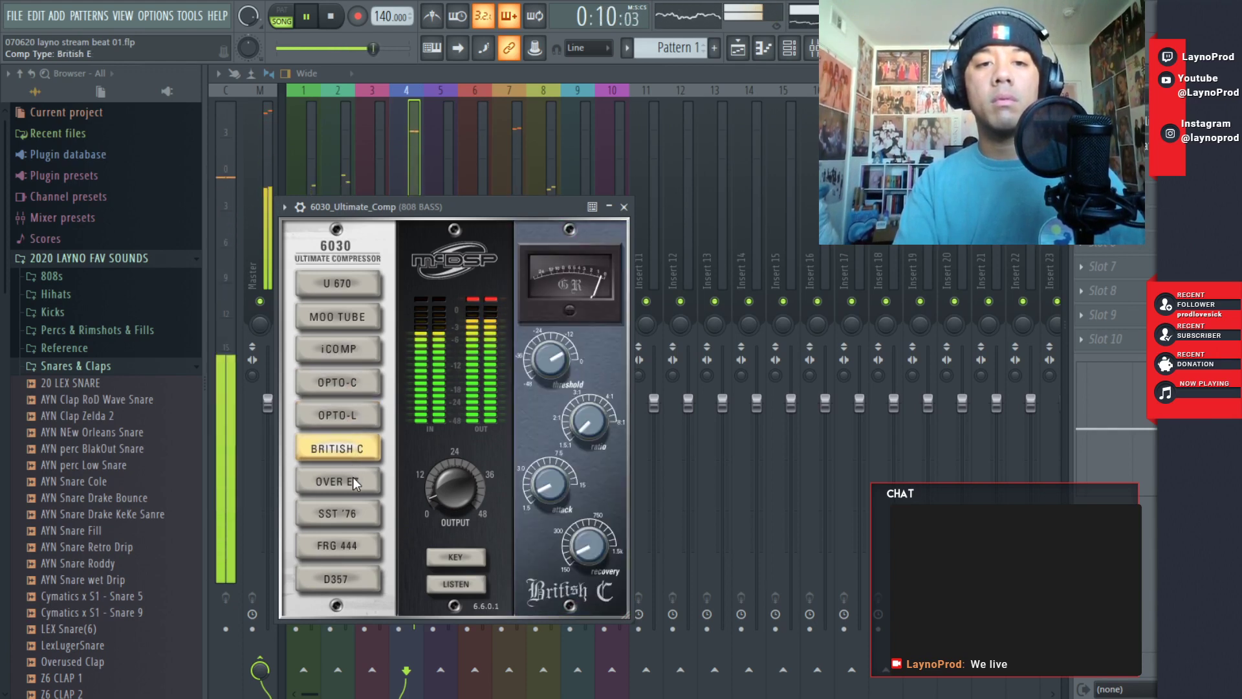
pyautogui.click(354, 482)
pyautogui.click(355, 510)
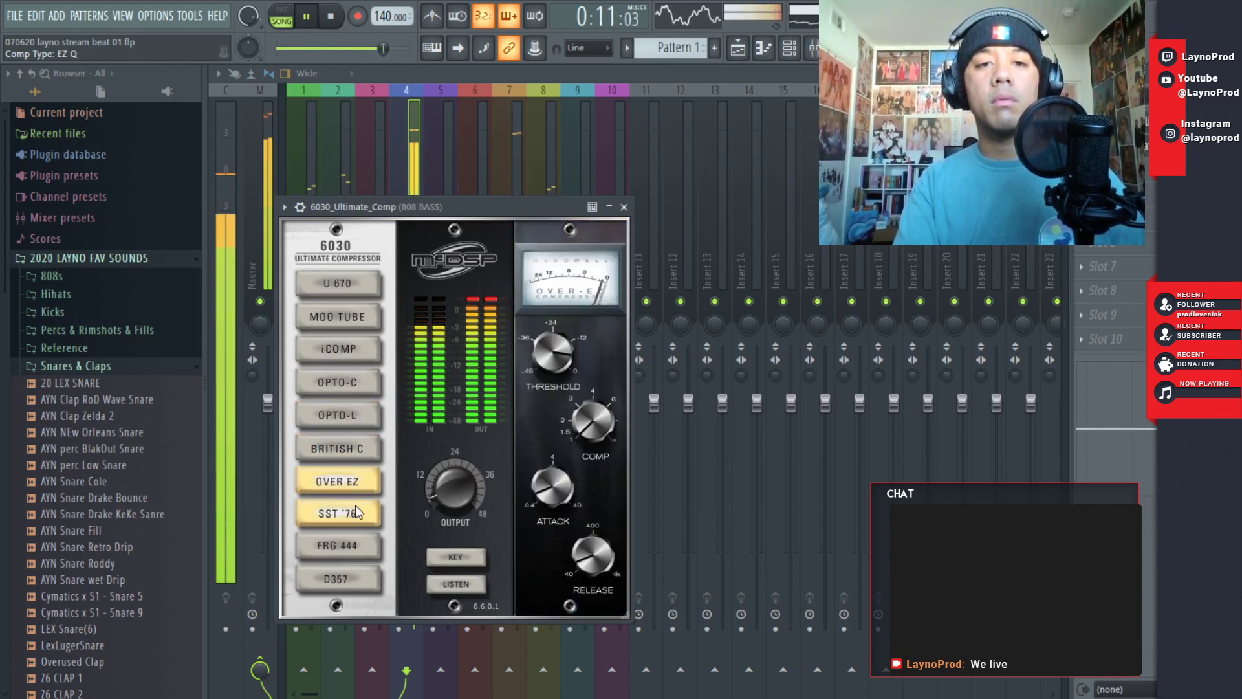
pyautogui.click(357, 548)
pyautogui.click(358, 575)
# - Switch the 808 BASS compressor to the OPTO-C model and lower its output gain to about 2.69 dB
pyautogui.click(356, 382)
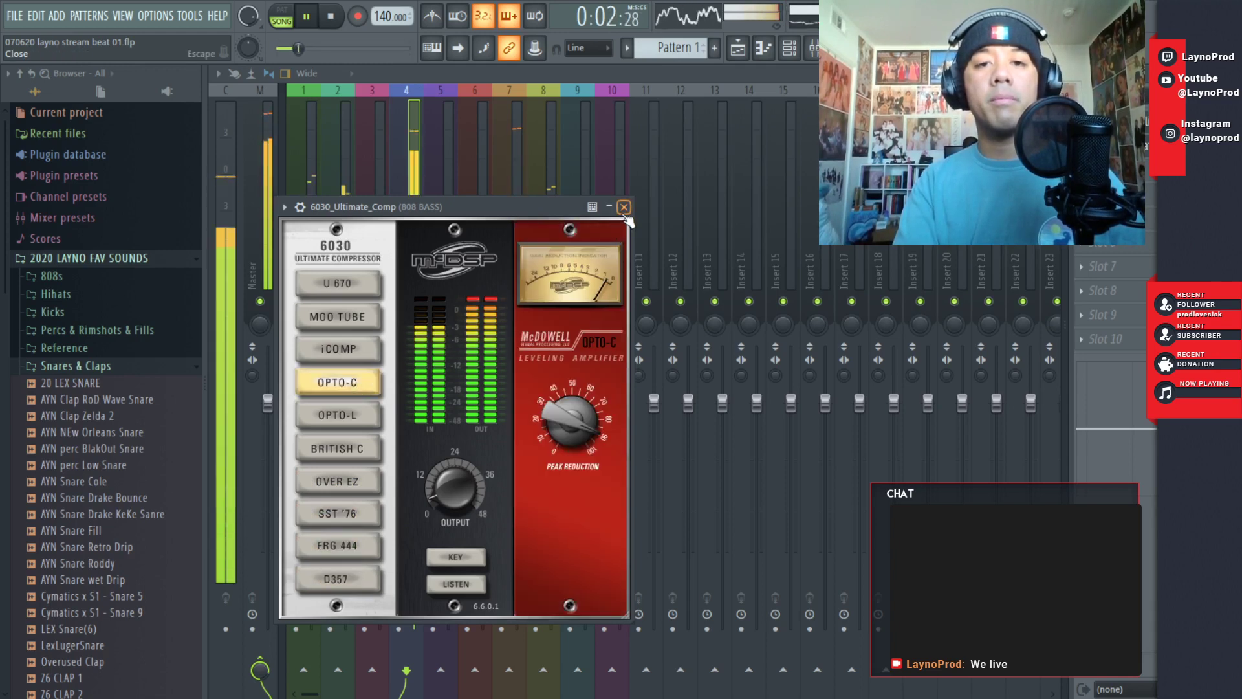
pyautogui.moveTo(448, 485); pyautogui.dragTo(448, 487)
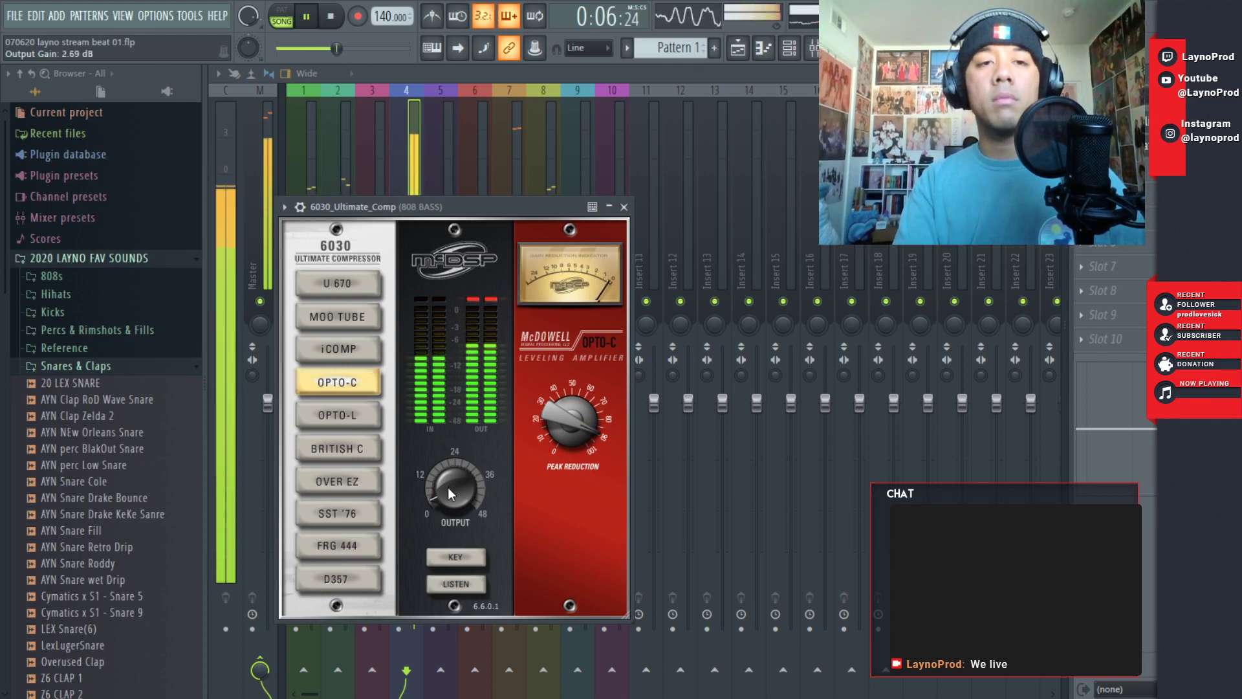
# - Load Fruity Fast Dist in effect slot 3 of the 808 BASS mixer track and lower its mix level to about 10%
pyautogui.click(624, 207)
pyautogui.click(1109, 171)
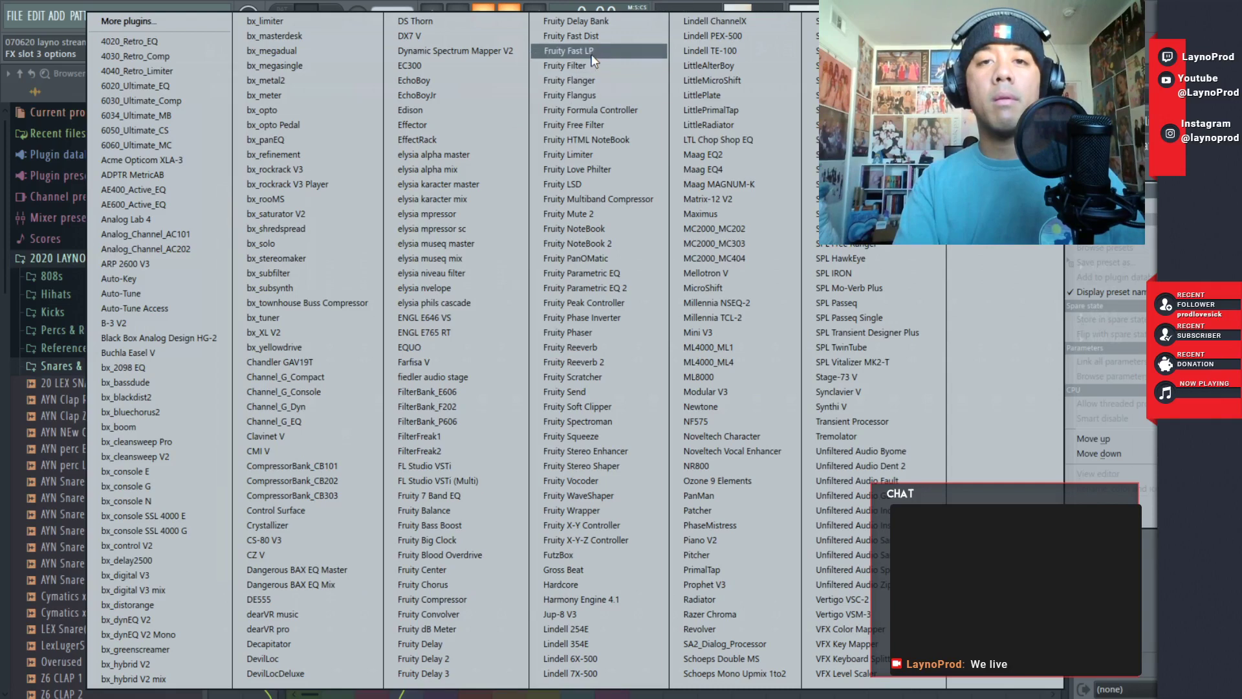
pyautogui.click(593, 38)
pyautogui.moveTo(1203, 120); pyautogui.dragTo(1202, 181)
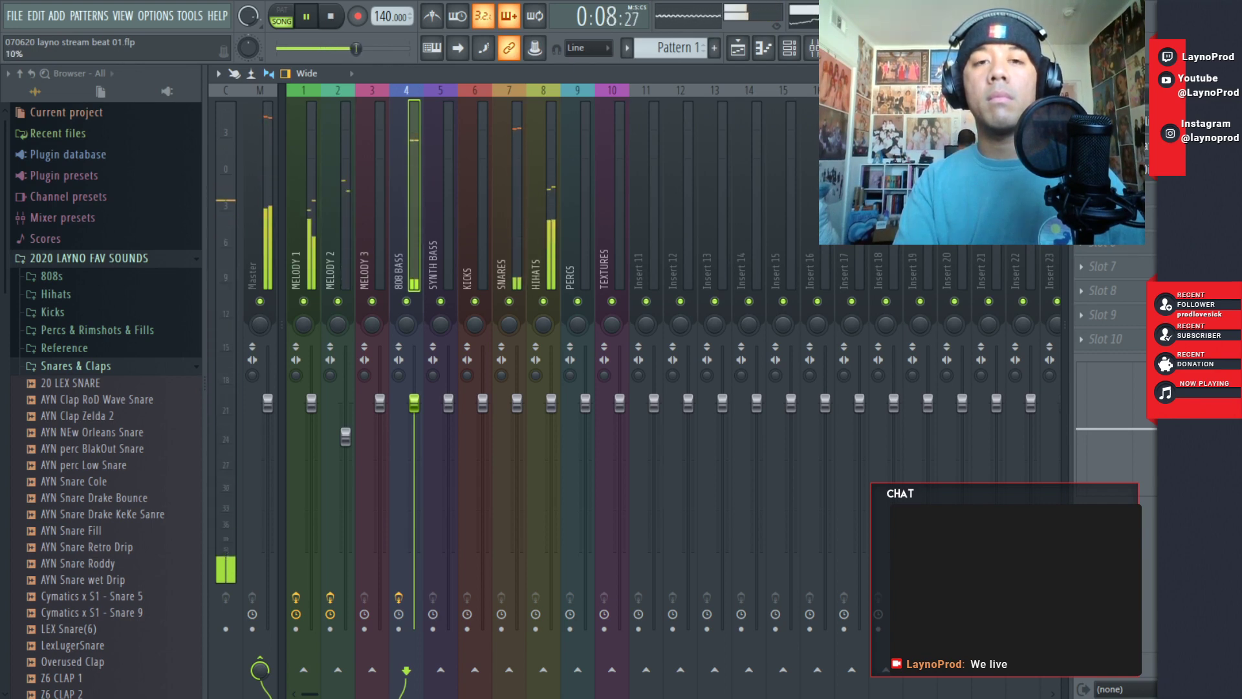
pyautogui.moveTo(1202, 177); pyautogui.dragTo(1203, 178)
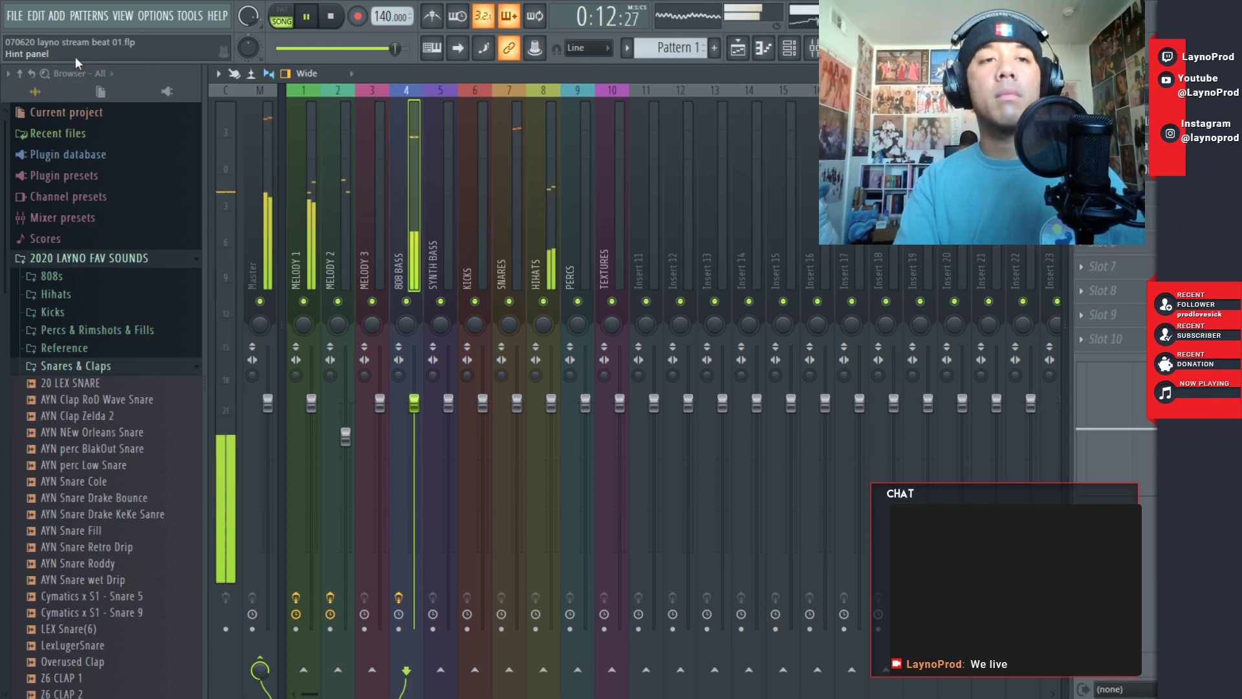
# - Save the project and apply the Some Oomph preset to Fruity Fast Dist on the 808 BASS track
pyautogui.click(18, 21)
pyautogui.click(36, 90)
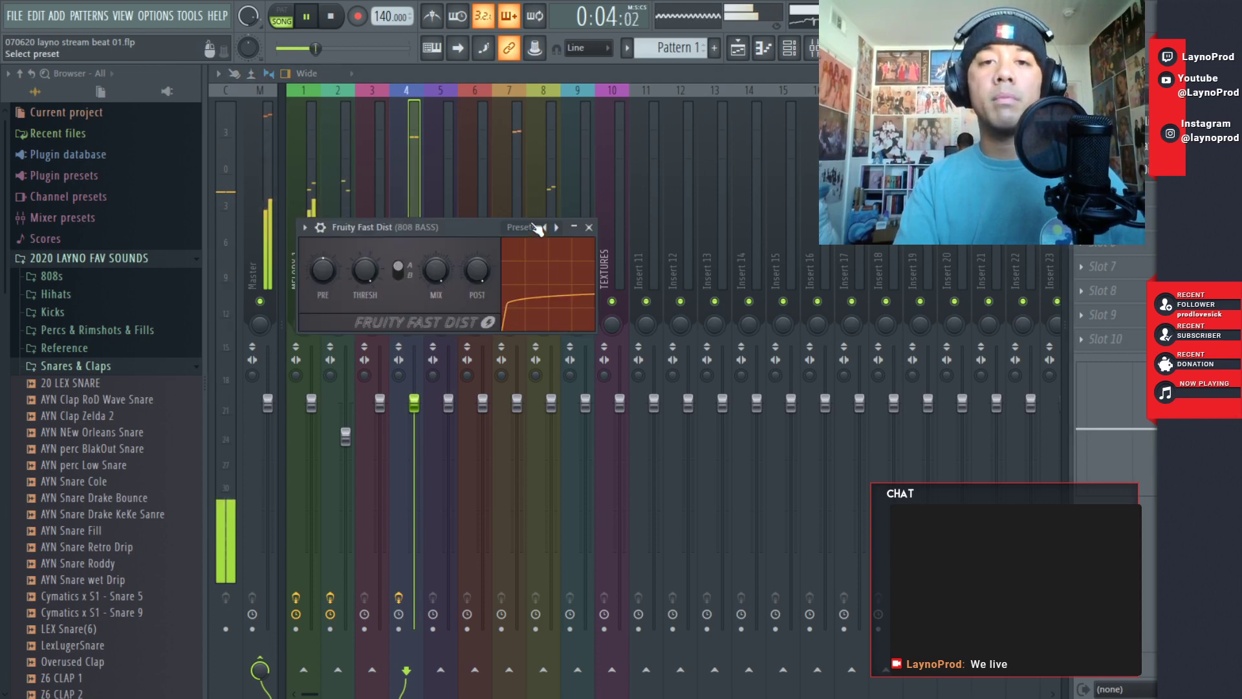
pyautogui.click(537, 228)
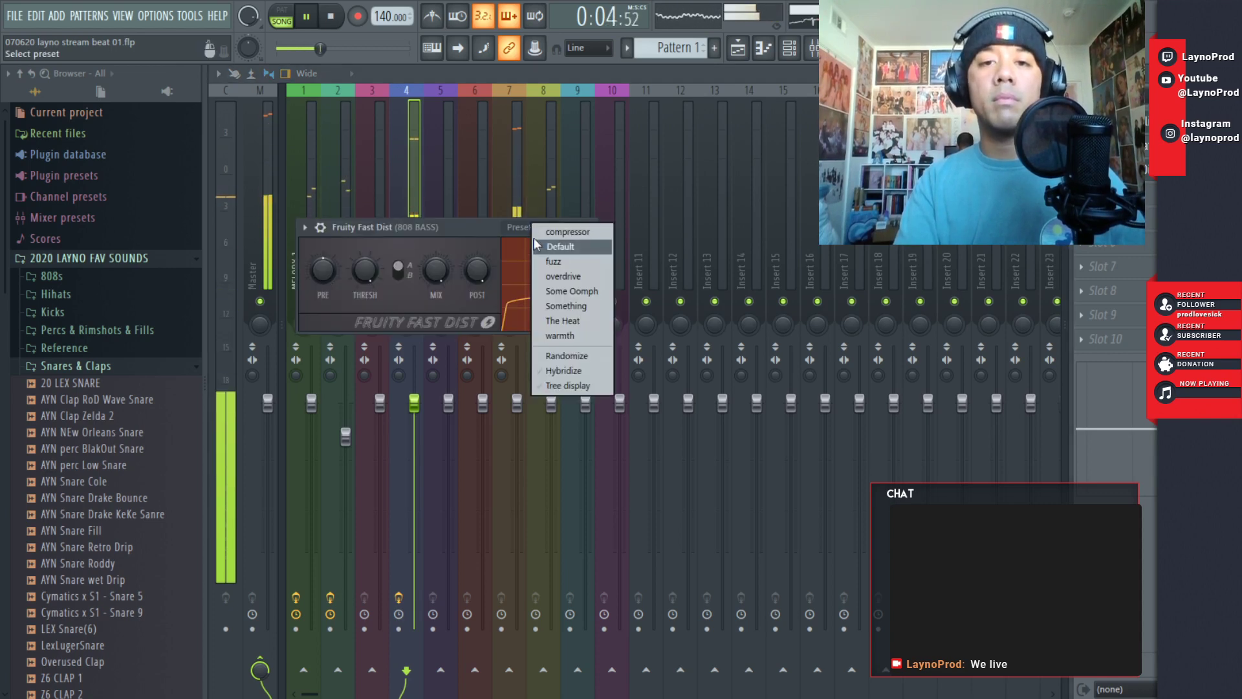
pyautogui.click(557, 276)
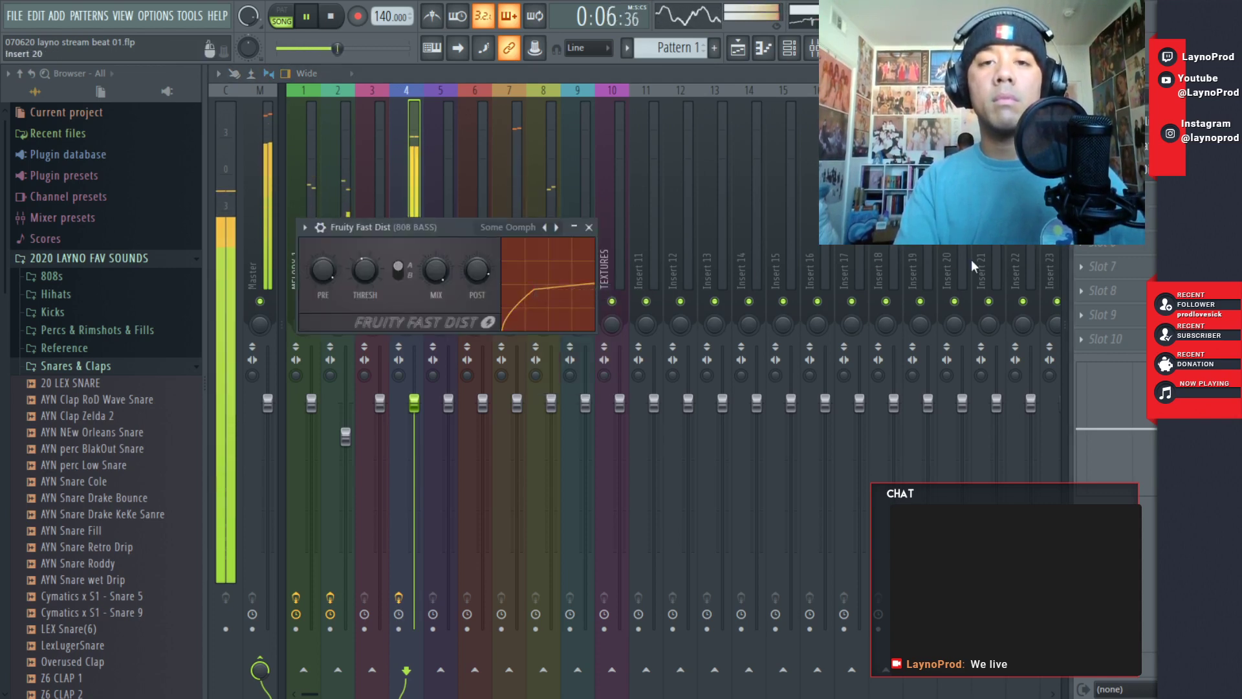
# - Reset the 808 BASS mixer fader to its default level and move the effect in slot 2 down one slot
pyautogui.moveTo(1225, 169); pyautogui.dragTo(1225, 207)
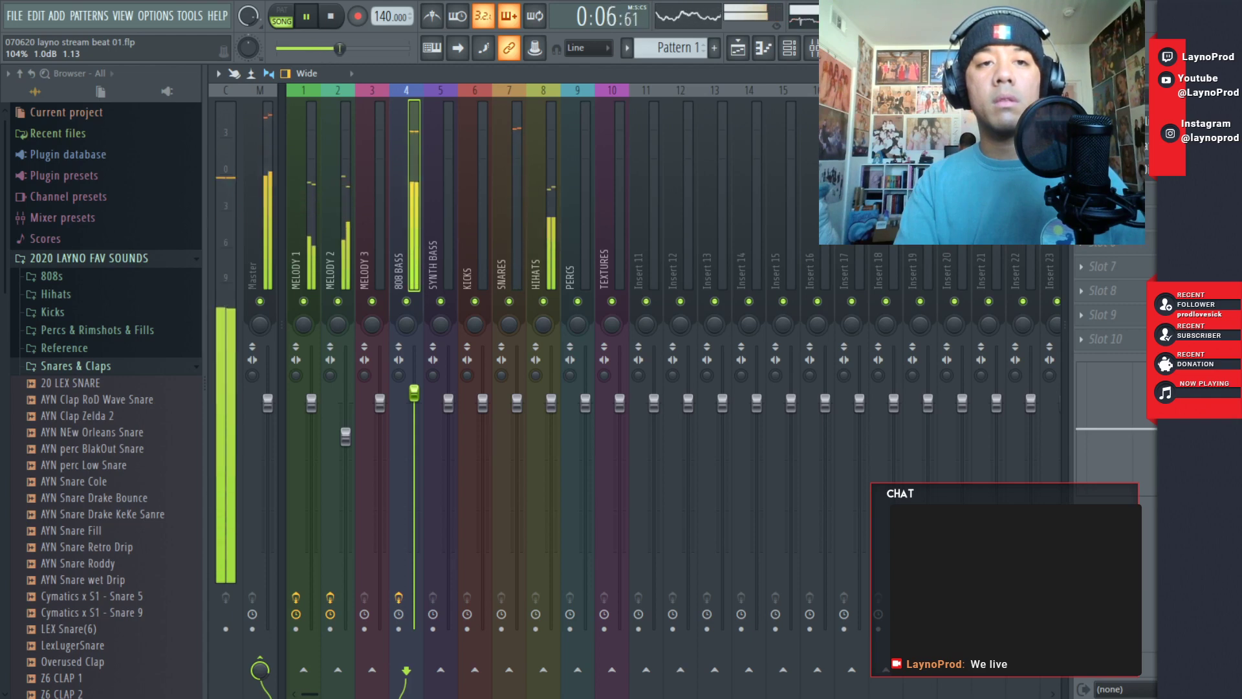
pyautogui.rightClick(417, 396)
pyautogui.click(425, 401)
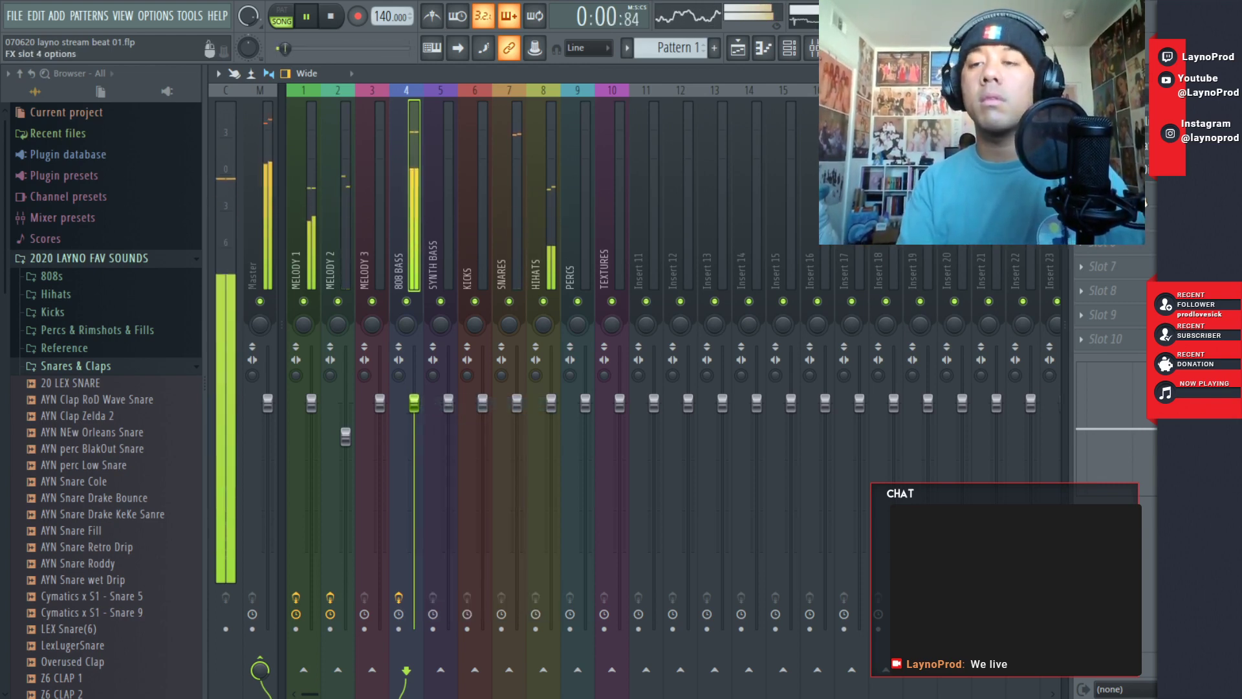
pyautogui.click(1082, 146)
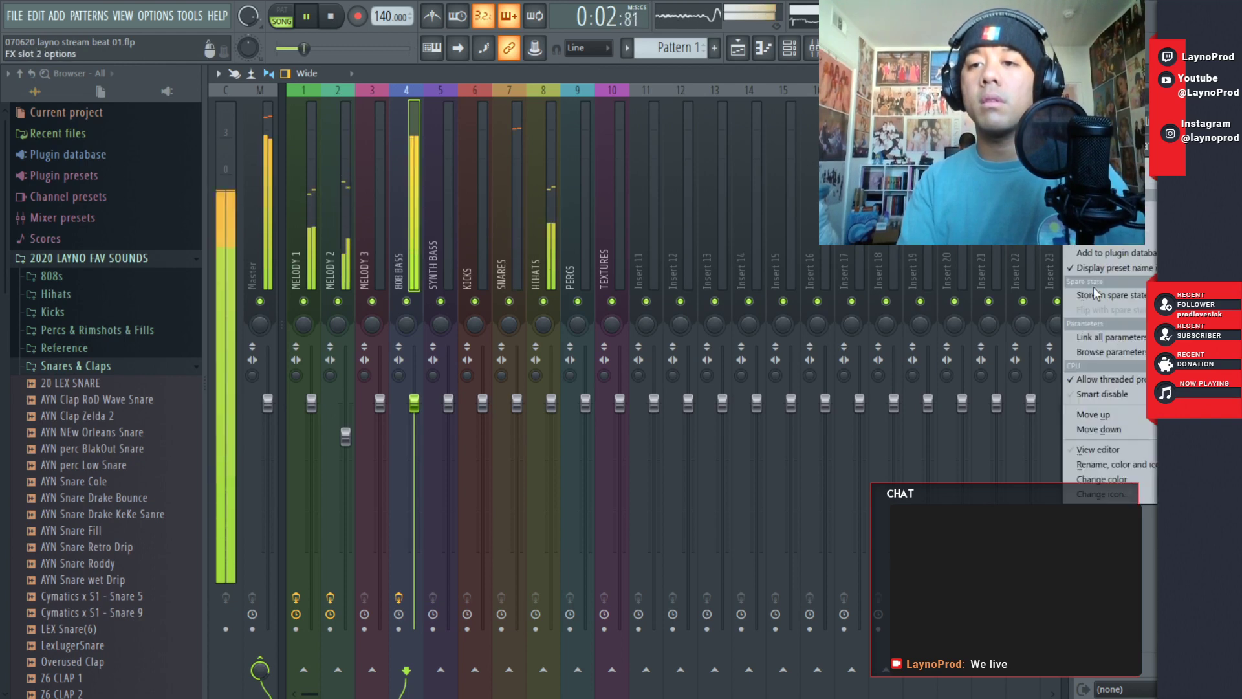
pyautogui.click(1117, 430)
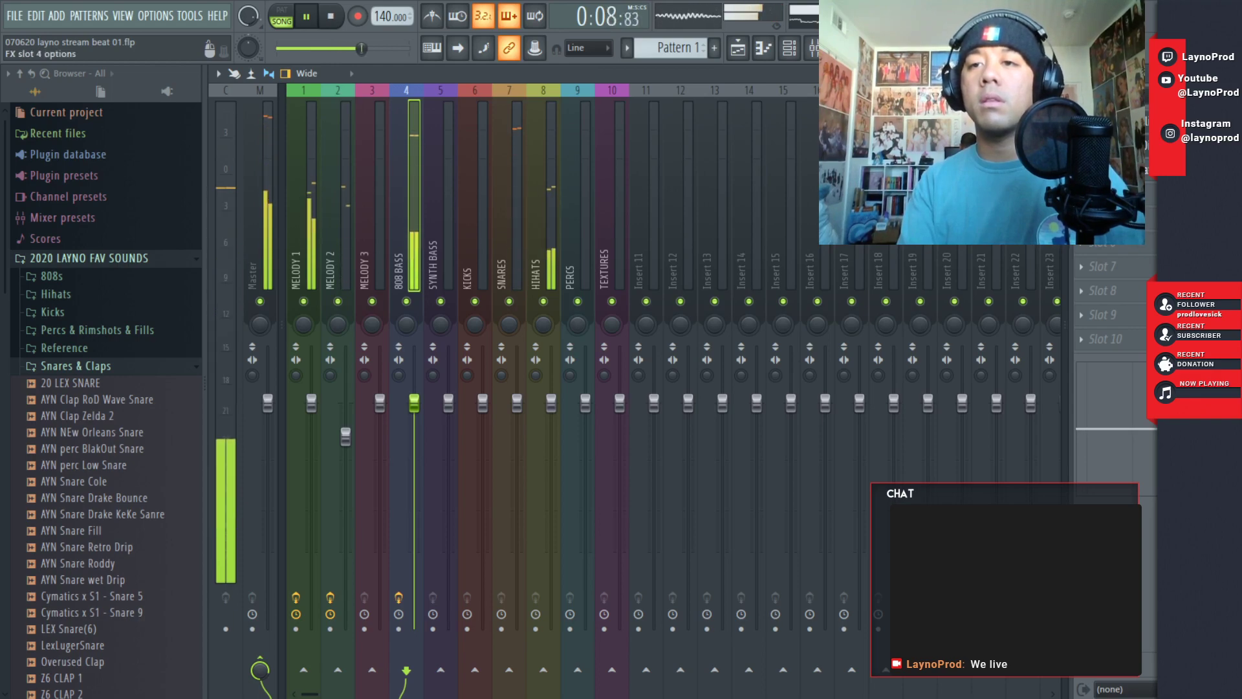
# - Load FilterBank_E606 in effect slot 4 of the 808 BASS track and disable its HPF and LPF filters
pyautogui.click(1082, 193)
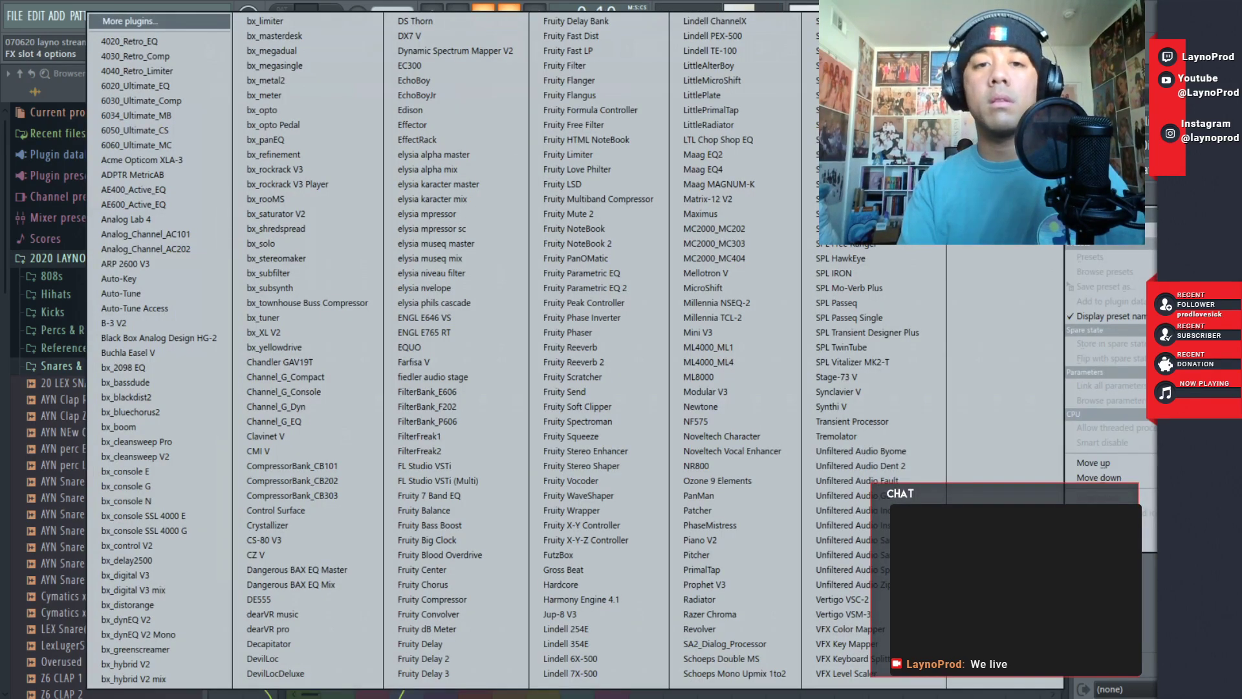
pyautogui.click(488, 394)
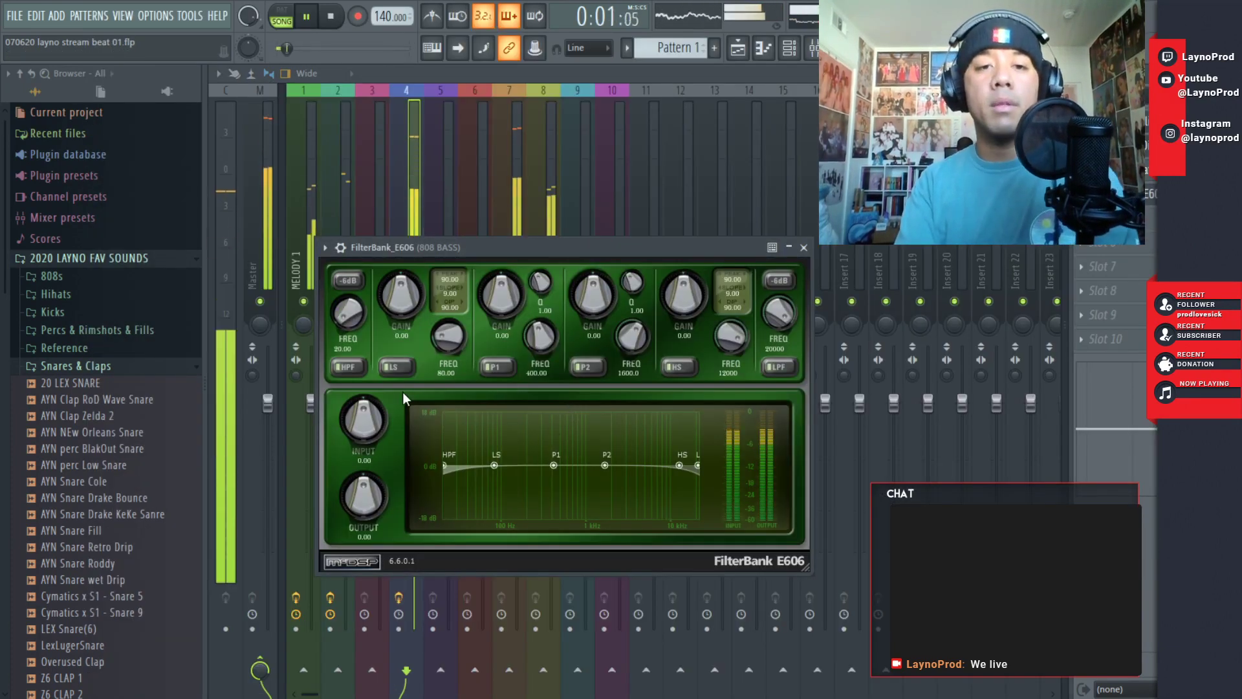
pyautogui.click(349, 367)
pyautogui.click(777, 366)
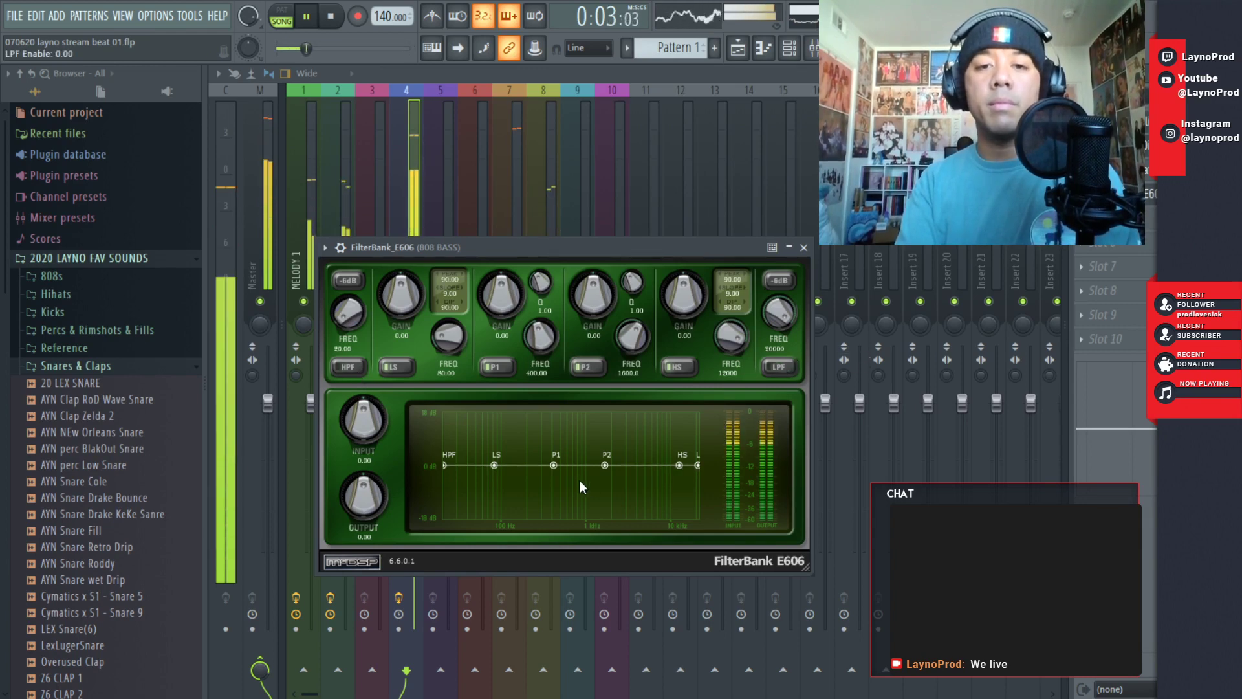
# - Boost FilterBank_E606 band P1 by about 2.6 dB near 303 Hz and P2 by about 1 dB near 870 Hz
pyautogui.moveTo(562, 457)
pyautogui.mouseDown()
pyautogui.moveTo(589, 454)
pyautogui.moveTo(535, 450)
pyautogui.moveTo(543, 457)
pyautogui.mouseUp()
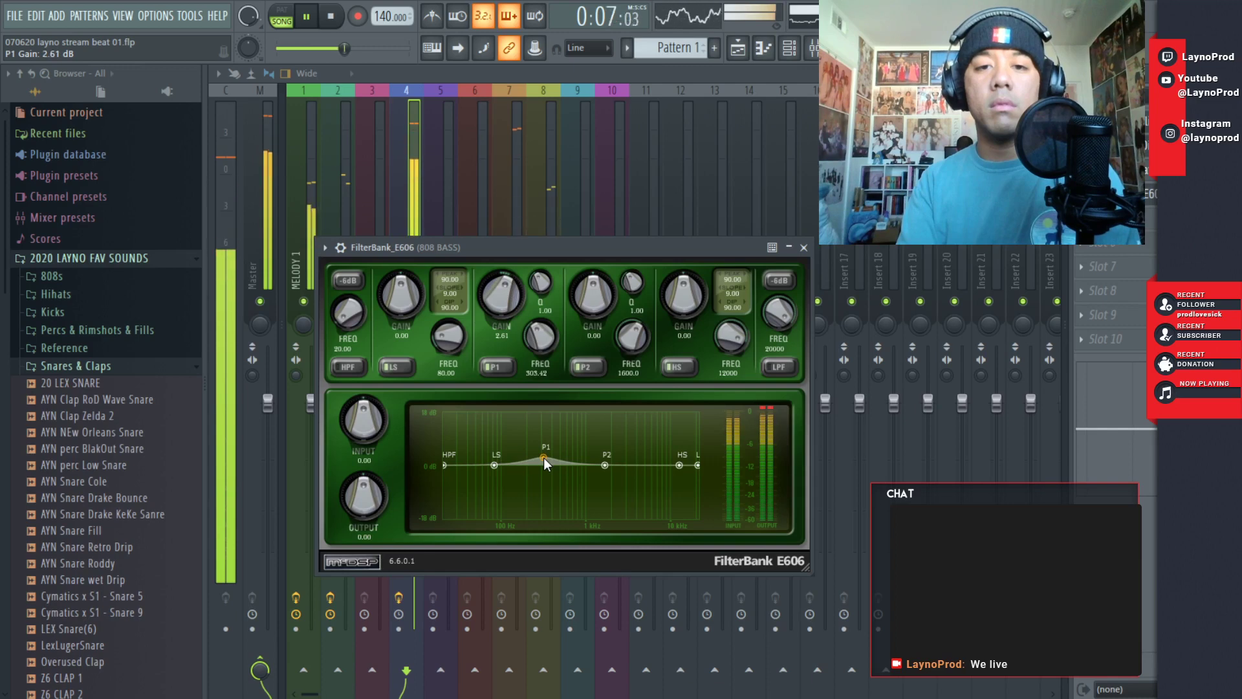
pyautogui.scroll(3, 544, 457)
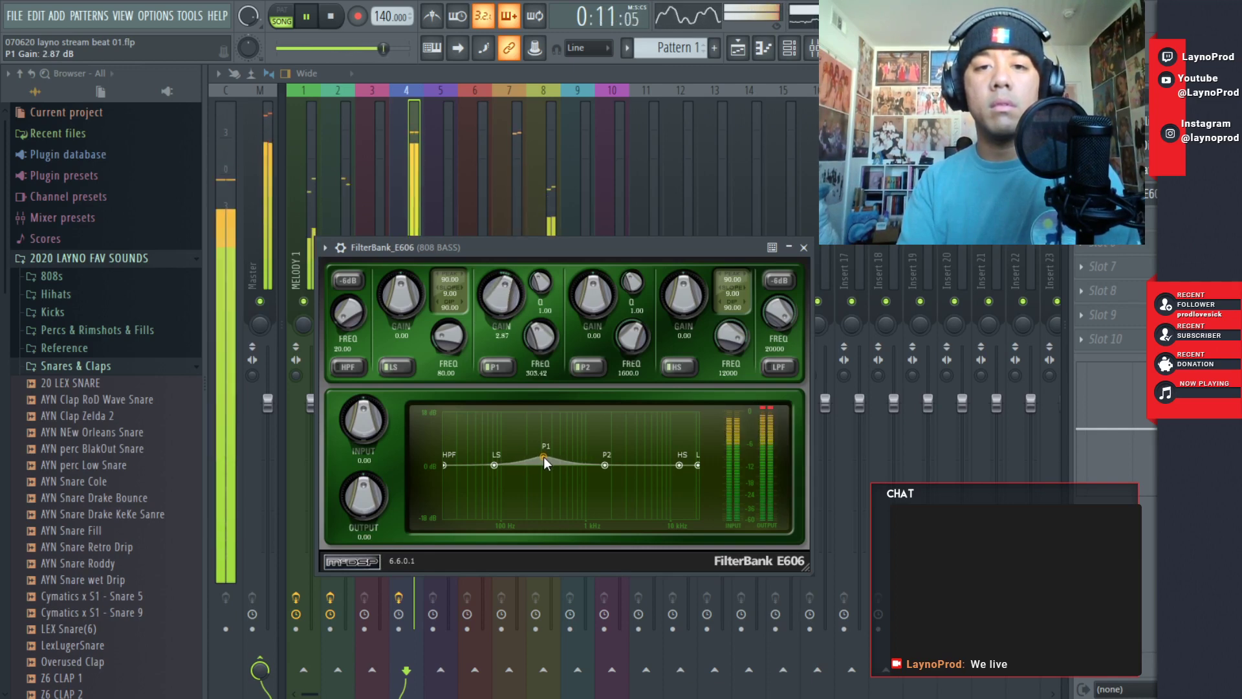
pyautogui.moveTo(606, 464)
pyautogui.mouseDown()
pyautogui.moveTo(619, 445)
pyautogui.moveTo(582, 448)
pyautogui.moveTo(582, 463)
pyautogui.mouseUp()
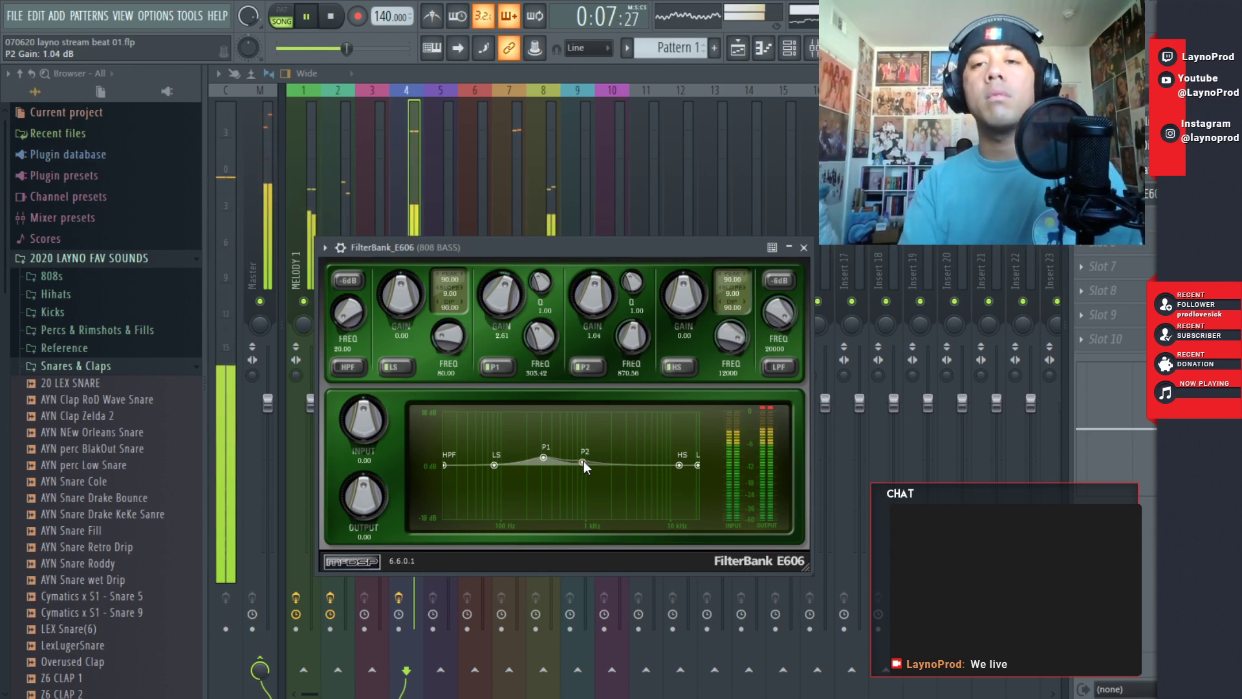
pyautogui.click(803, 249)
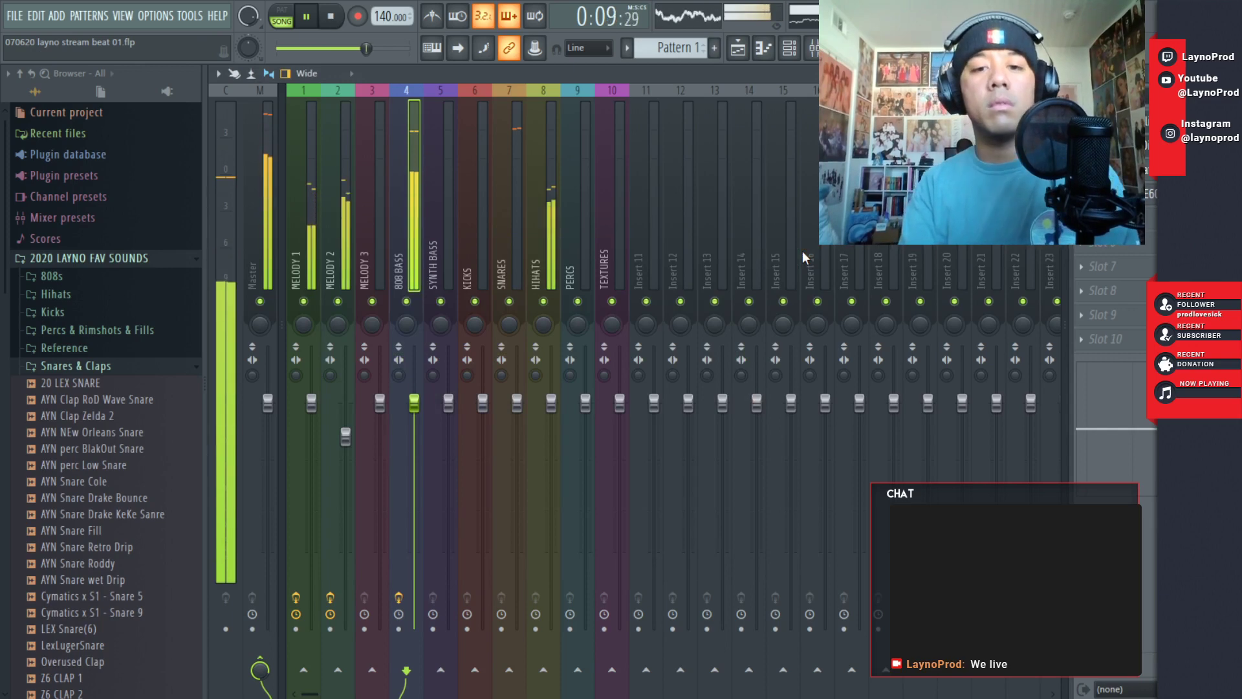
# - Open the Z6 808 4 channel's notes in the piano roll
pyautogui.press('F6')
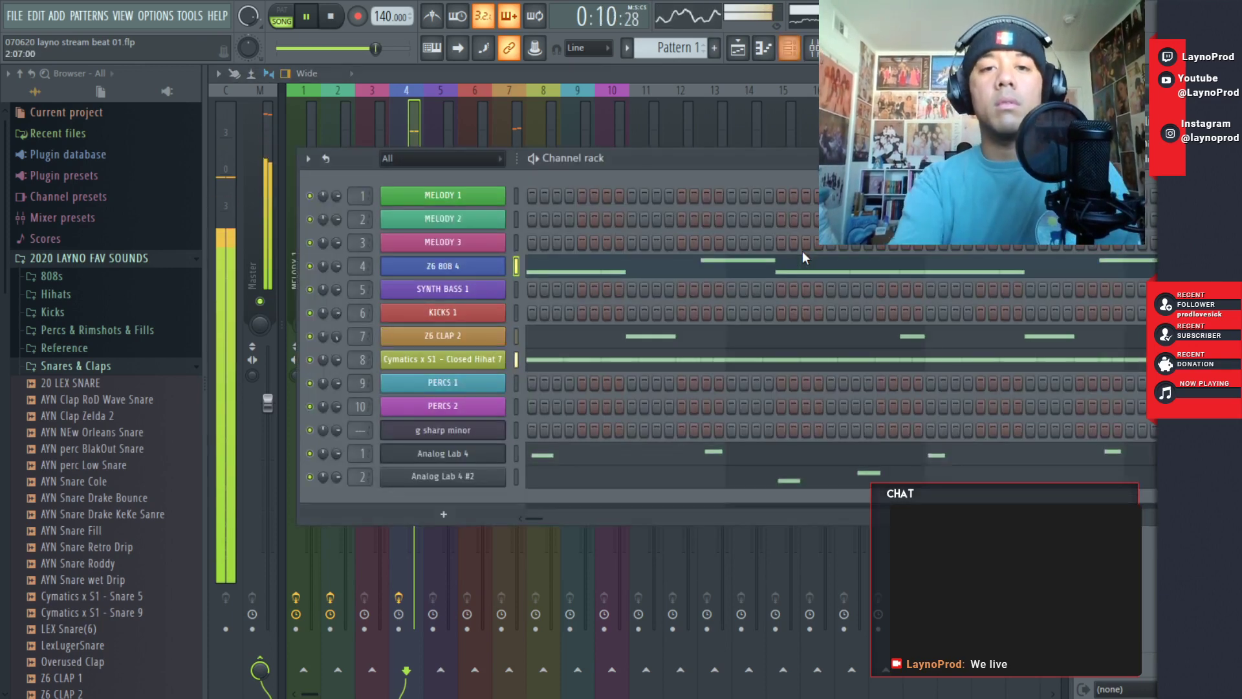
pyautogui.rightClick(483, 271)
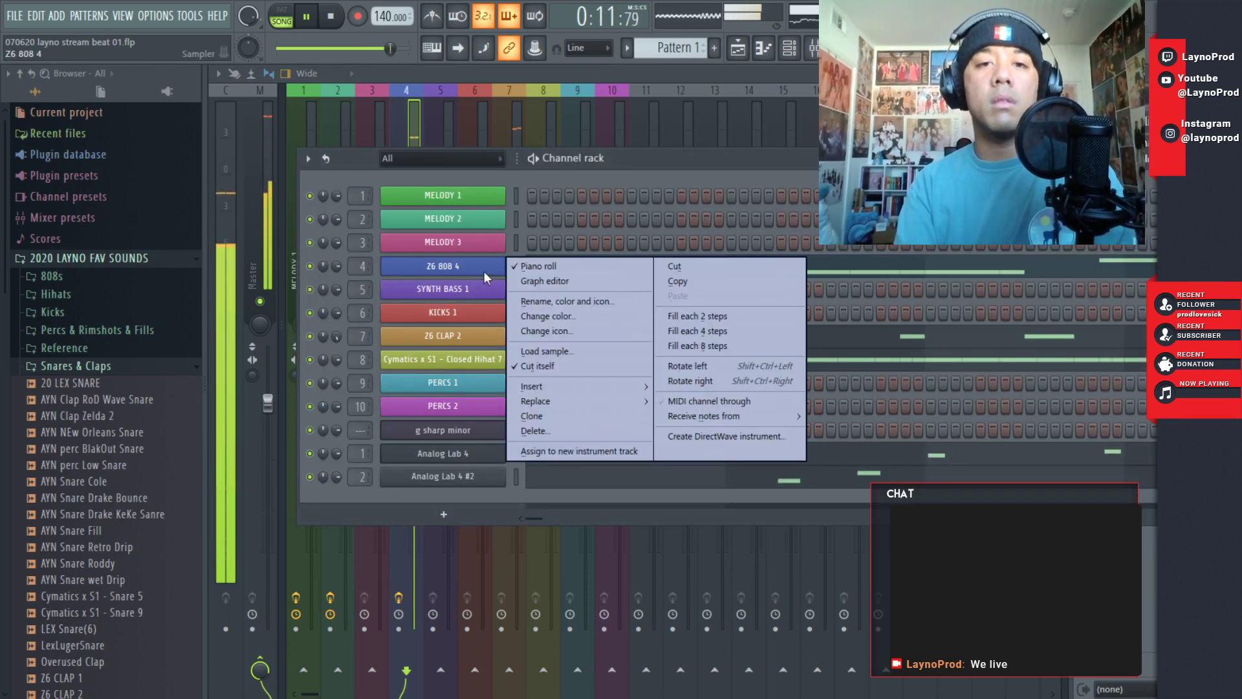
pyautogui.click(531, 265)
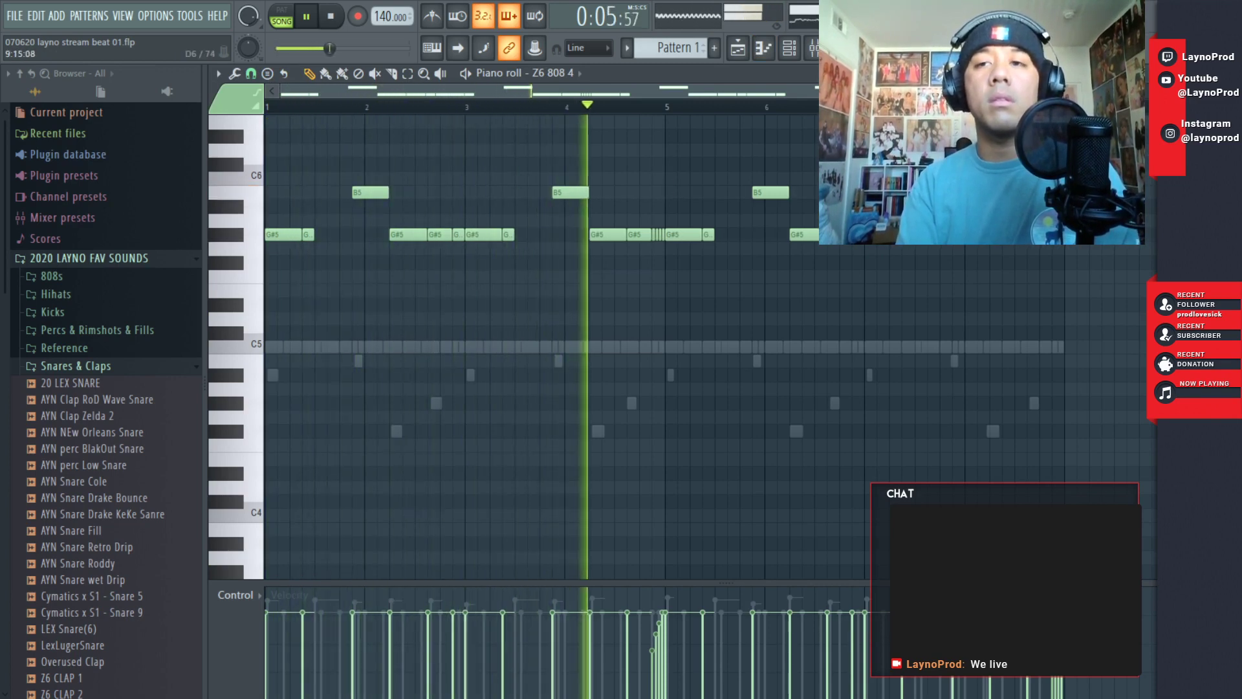
pyautogui.scroll(1, 636, 347)
pyautogui.scroll(6, 784, 345)
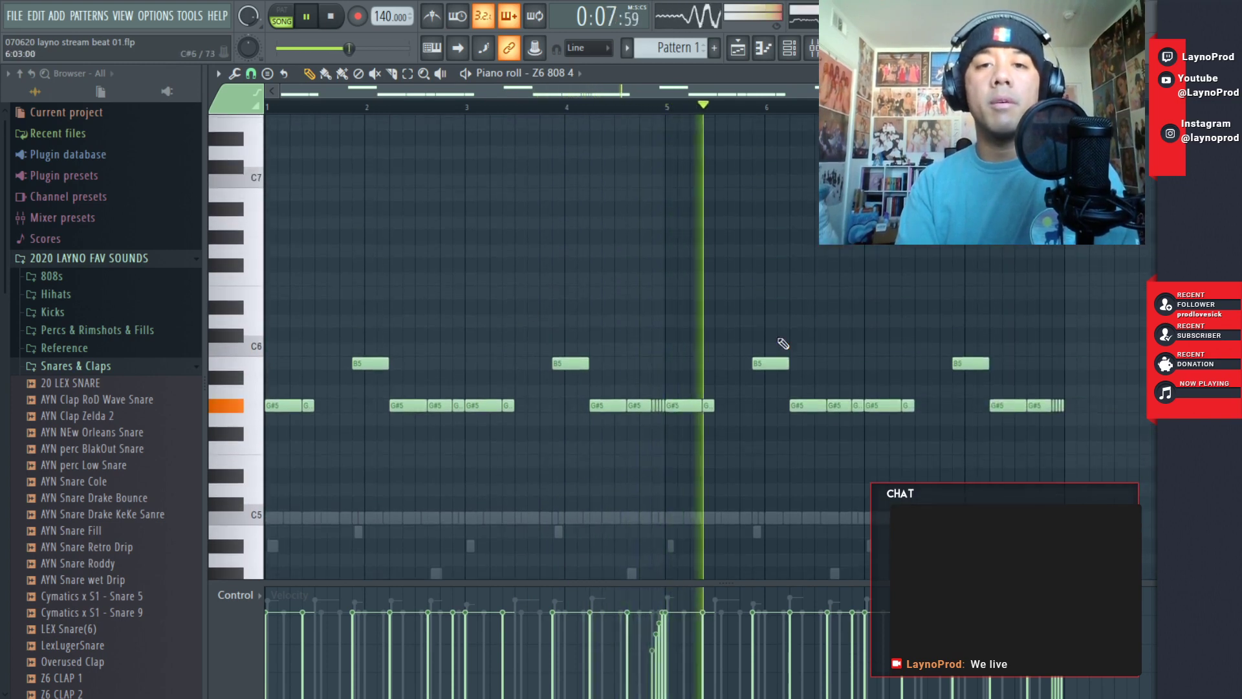
# - Add a four-step B6 note at 4:09 in the Z6 808 4 pattern and make it a slide note
pyautogui.click(623, 197)
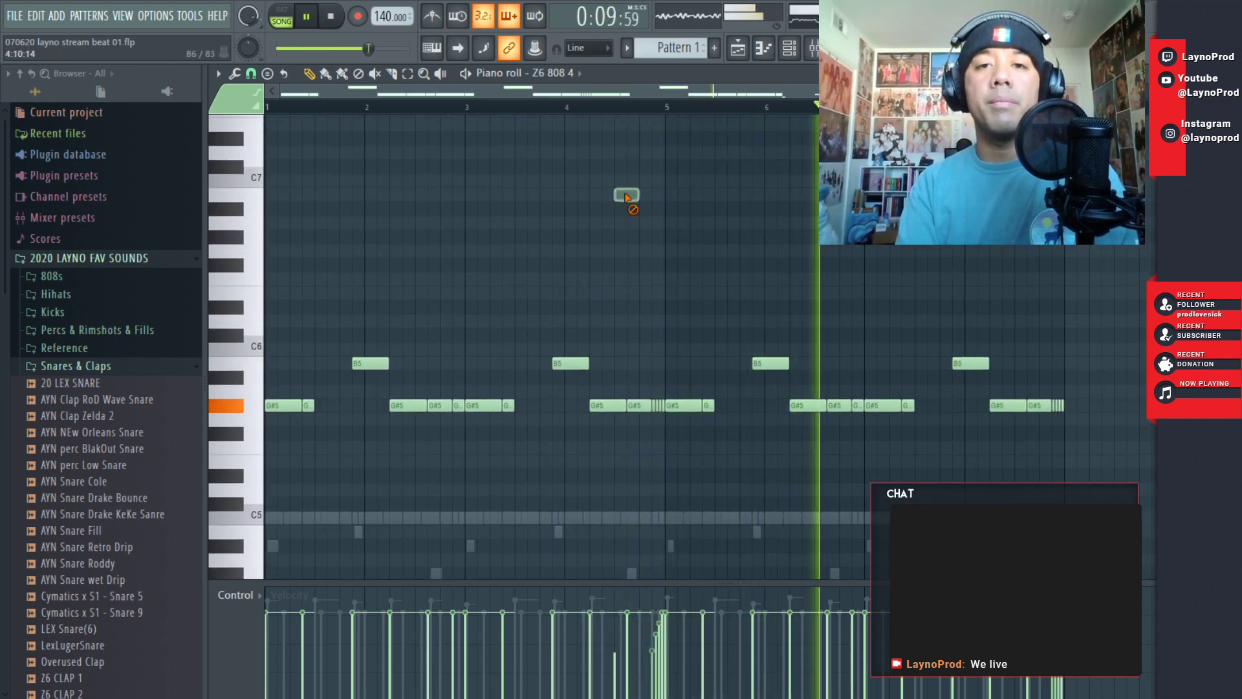
pyautogui.doubleClick(625, 195)
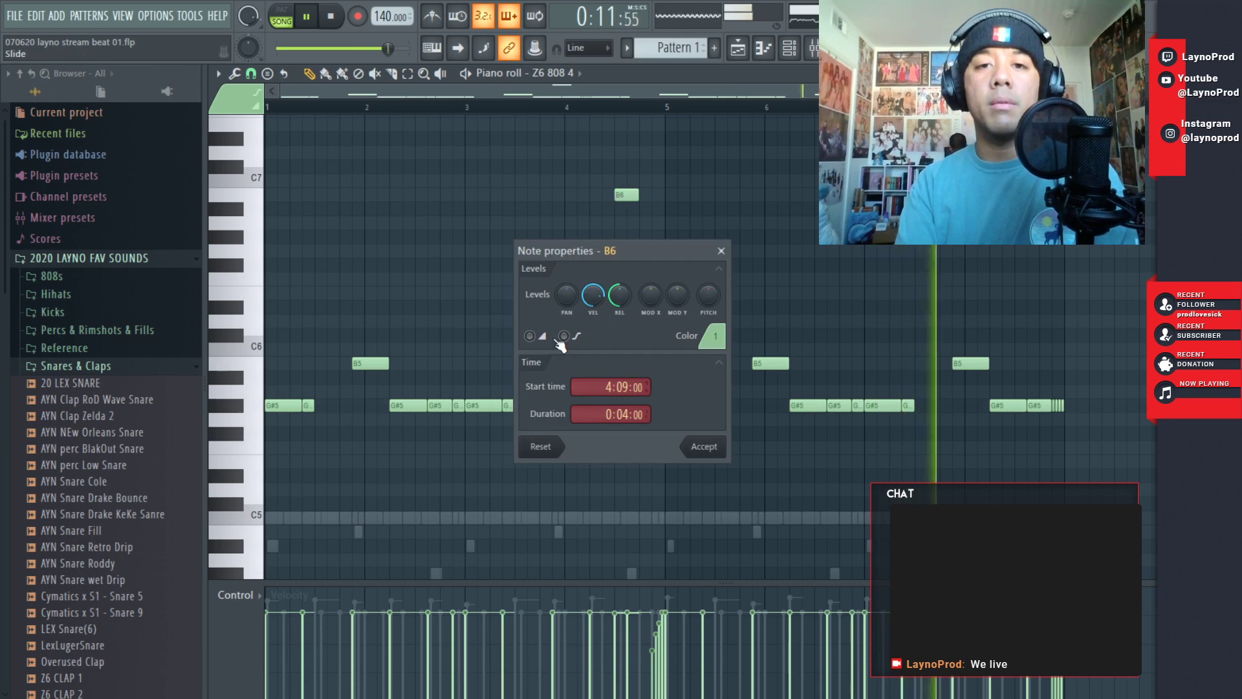
pyautogui.click(697, 453)
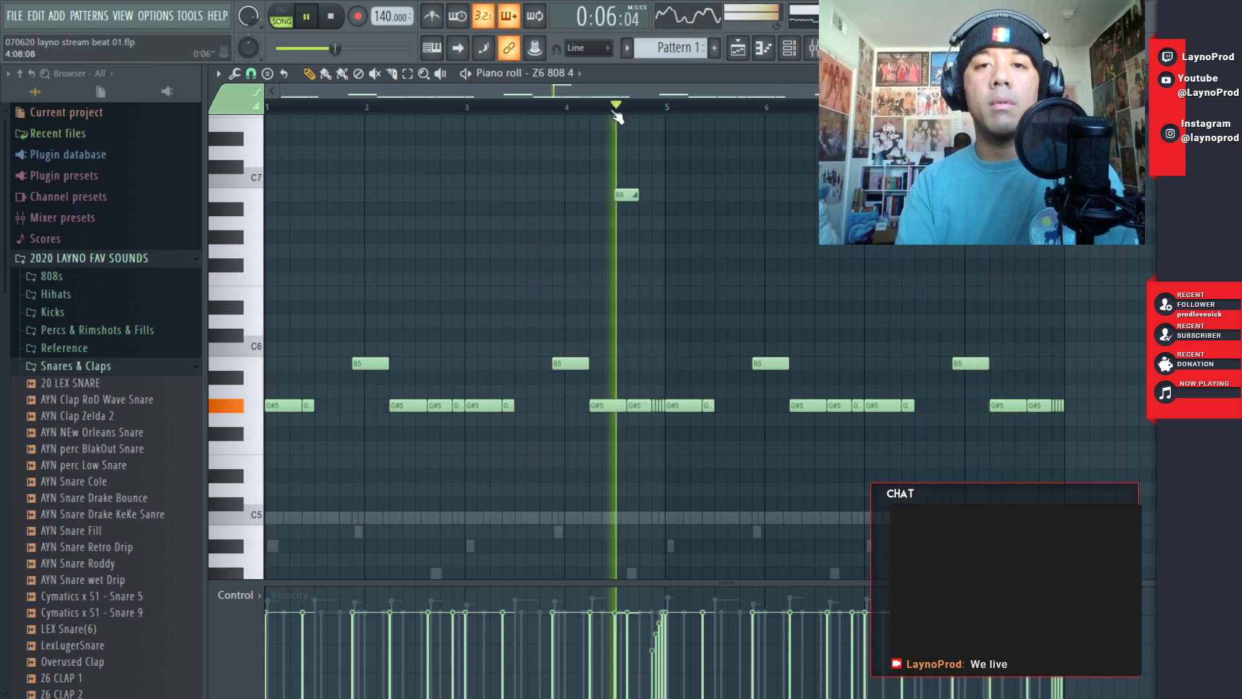
# - Try the slide note shortened to two steps and moved onto C6, and return it to B6 at 4:09
pyautogui.click(561, 110)
pyautogui.moveTo(636, 194); pyautogui.dragTo(615, 194)
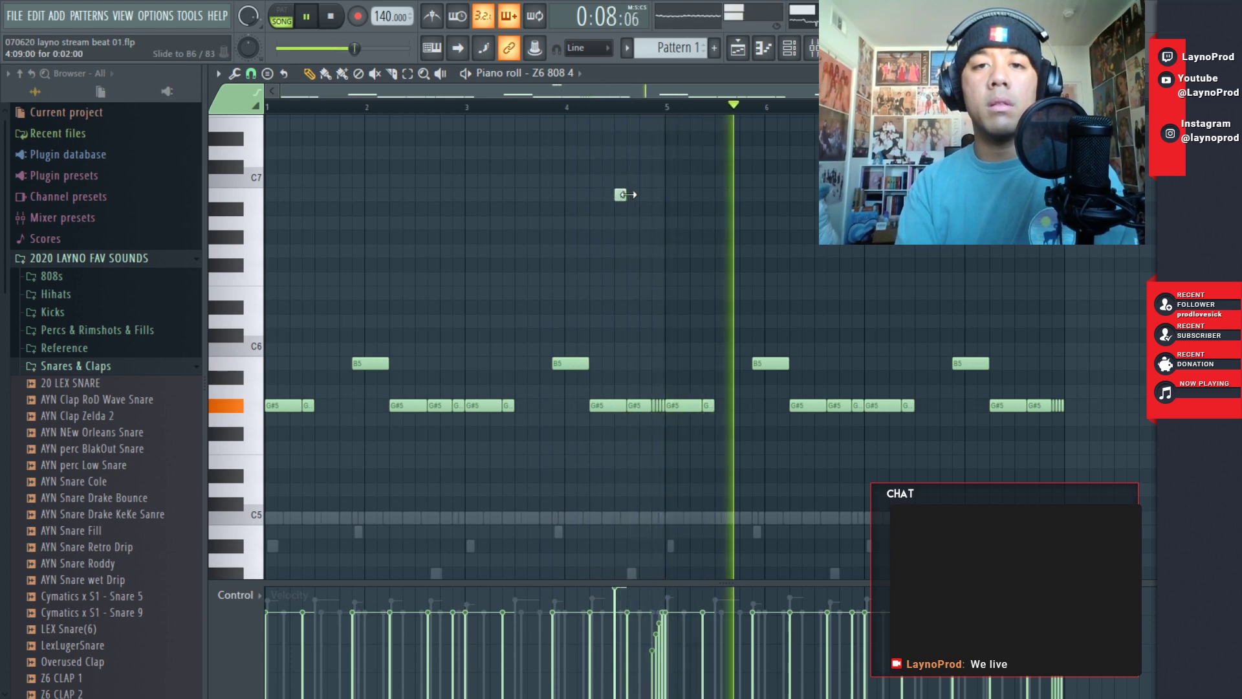
pyautogui.moveTo(631, 196); pyautogui.dragTo(584, 353)
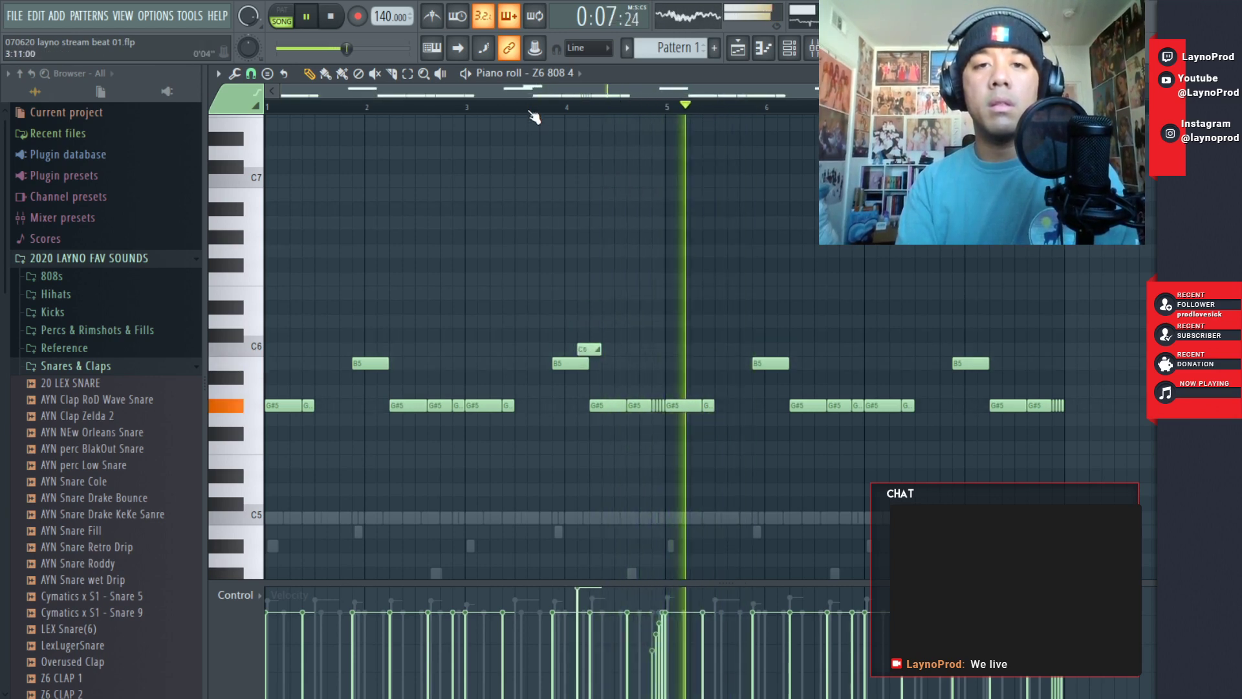
pyautogui.moveTo(587, 348); pyautogui.dragTo(624, 196)
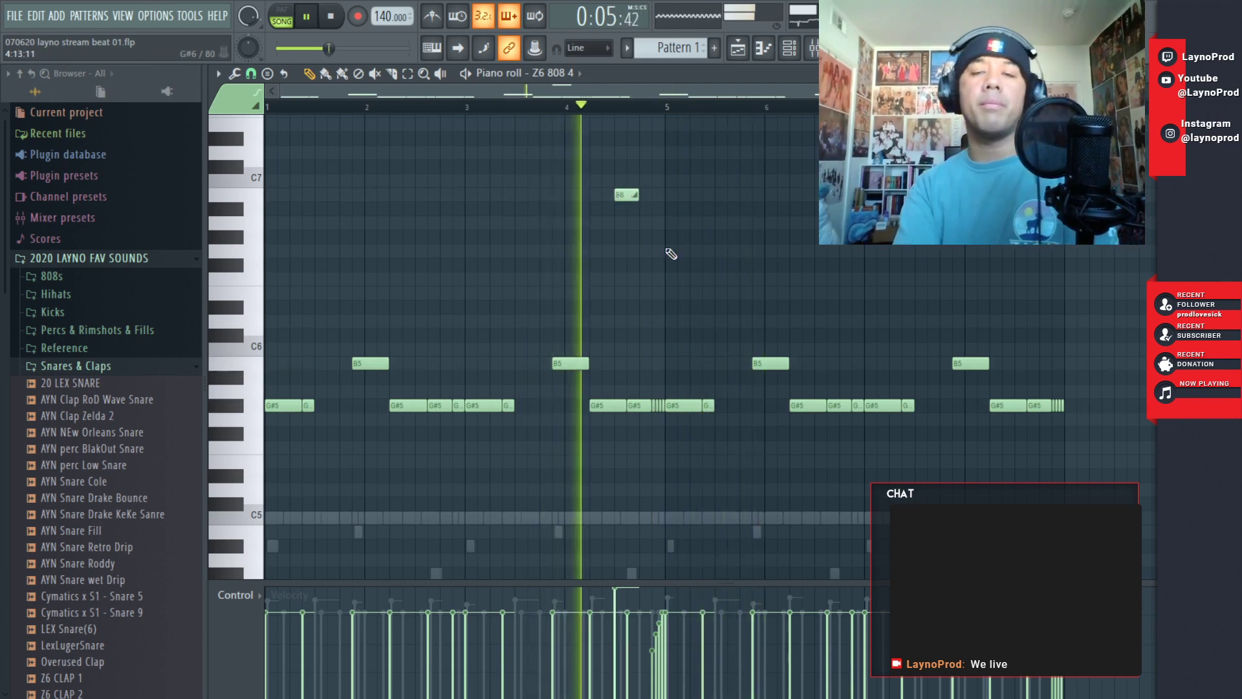
# - Shorten the B6 slide note at 4:09 to two steps and restart playback to audition it
pyautogui.moveTo(637, 195); pyautogui.dragTo(625, 195)
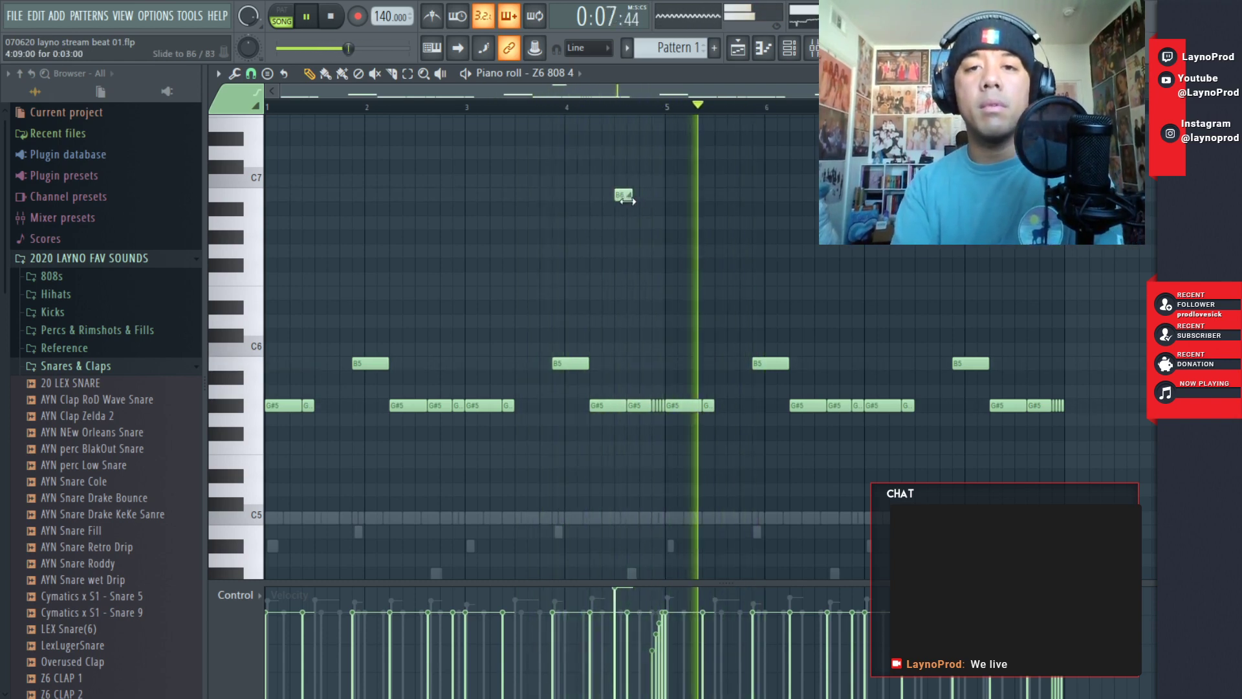
pyautogui.press('space')
pyautogui.press('space')
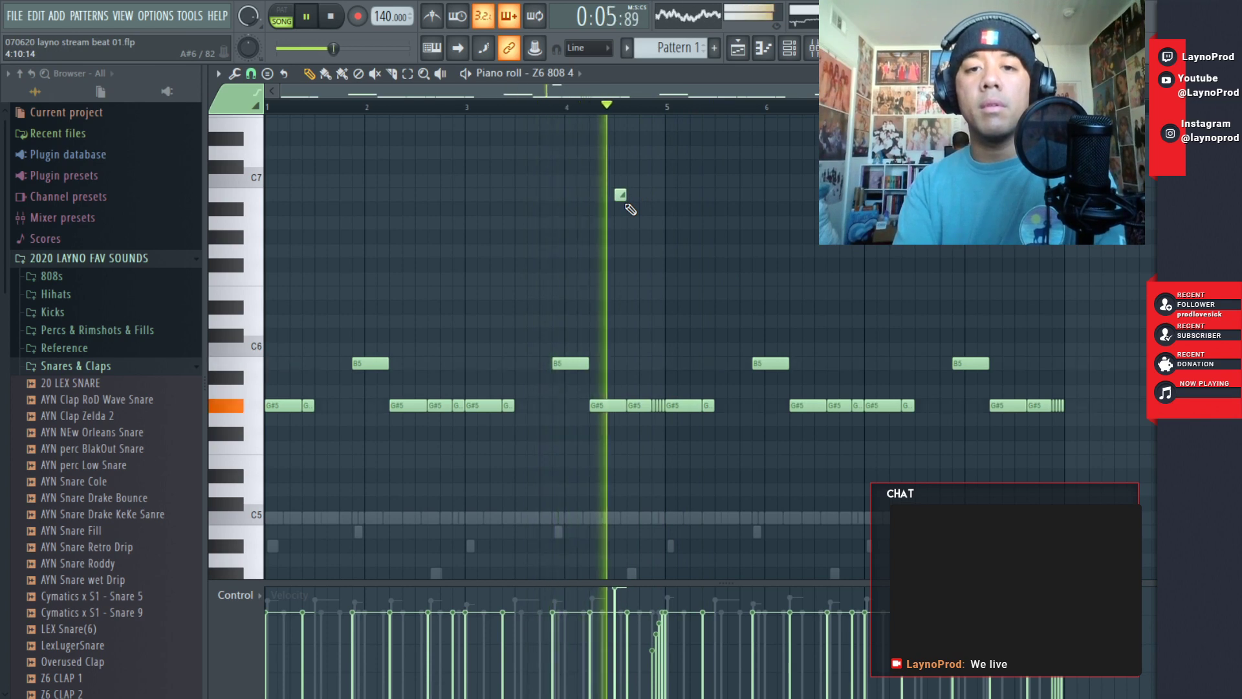
# - Try the slide note on F#5 at 4:09 and replay the passage
pyautogui.moveTo(625, 194); pyautogui.dragTo(620, 439)
pyautogui.press('space')
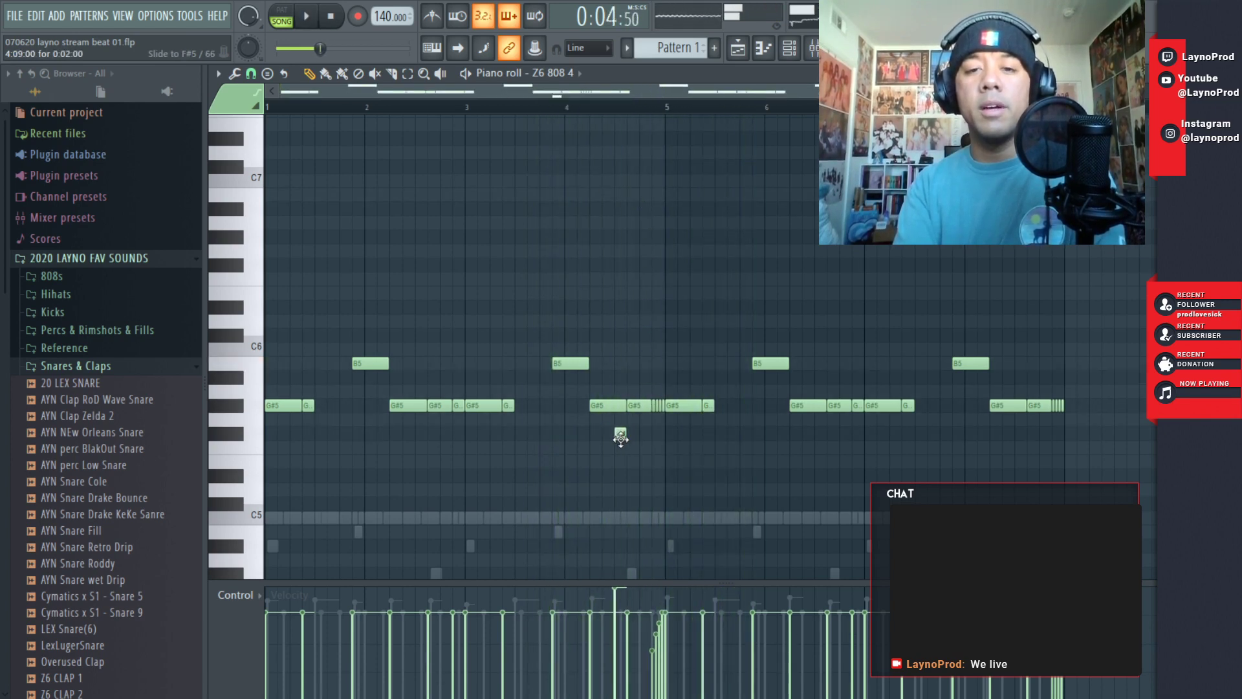
pyautogui.press('space')
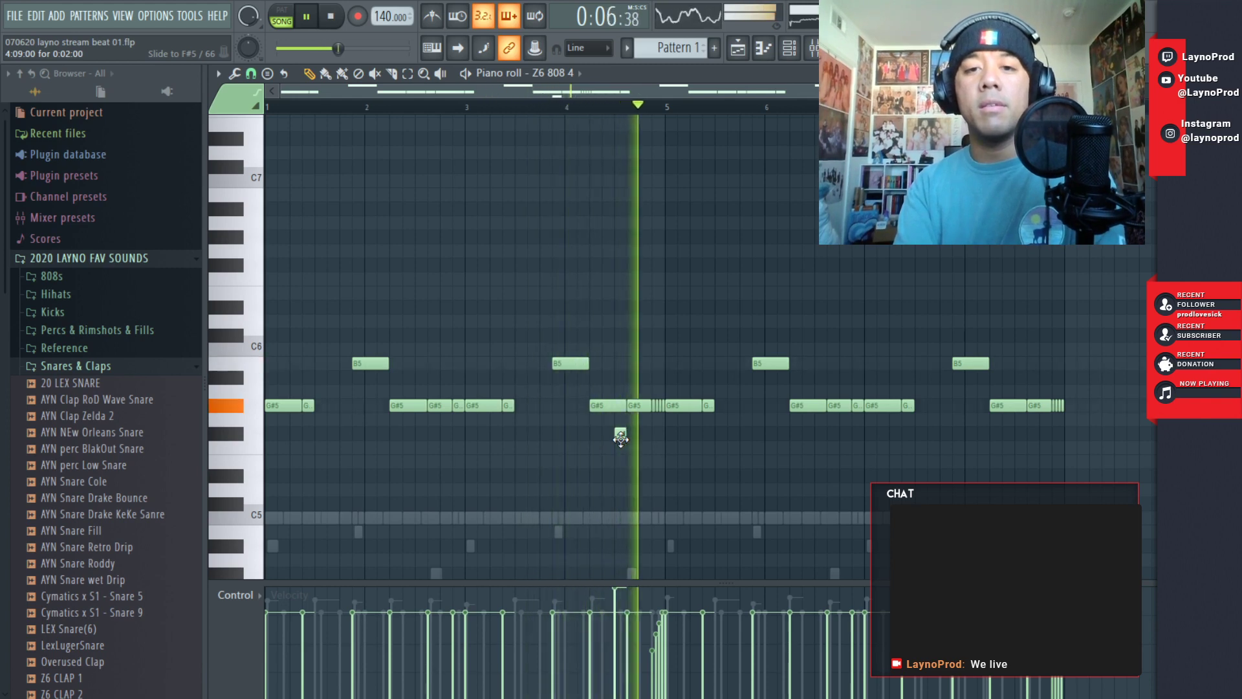
# - Move the two-step slide note to B5, auditioning it at 4:11 before placing it at 6:07
pyautogui.moveTo(621, 439); pyautogui.dragTo(632, 366)
pyautogui.press('space')
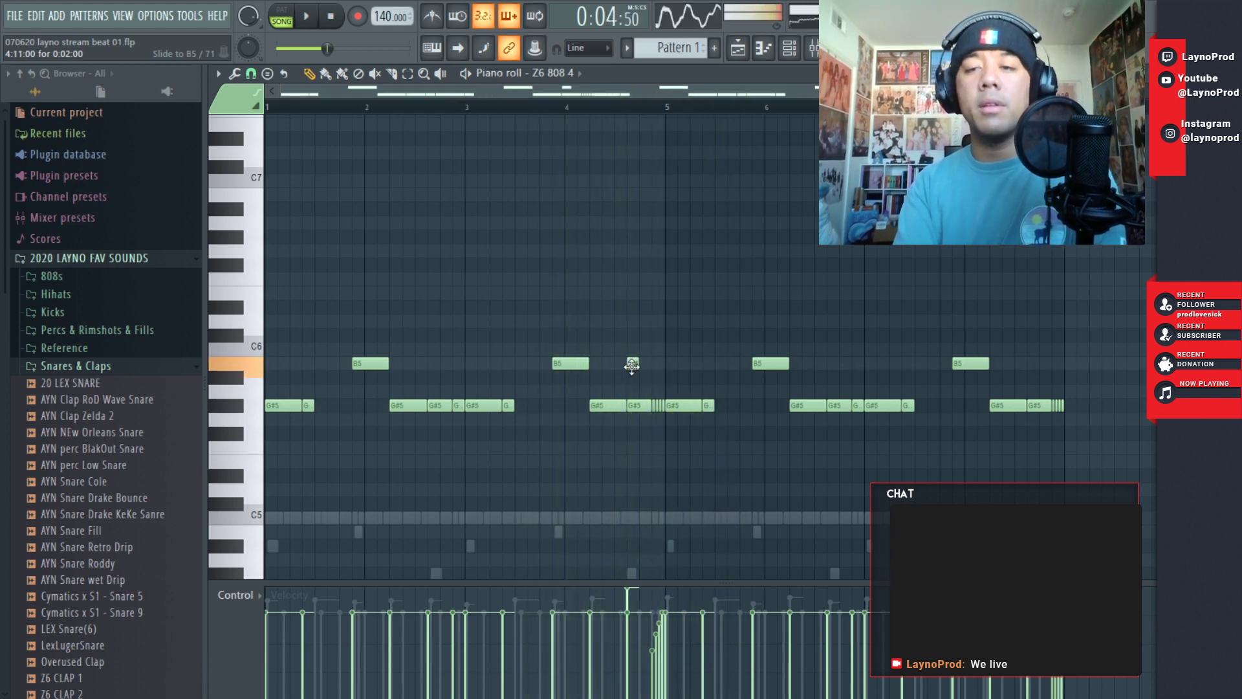
pyautogui.press('space')
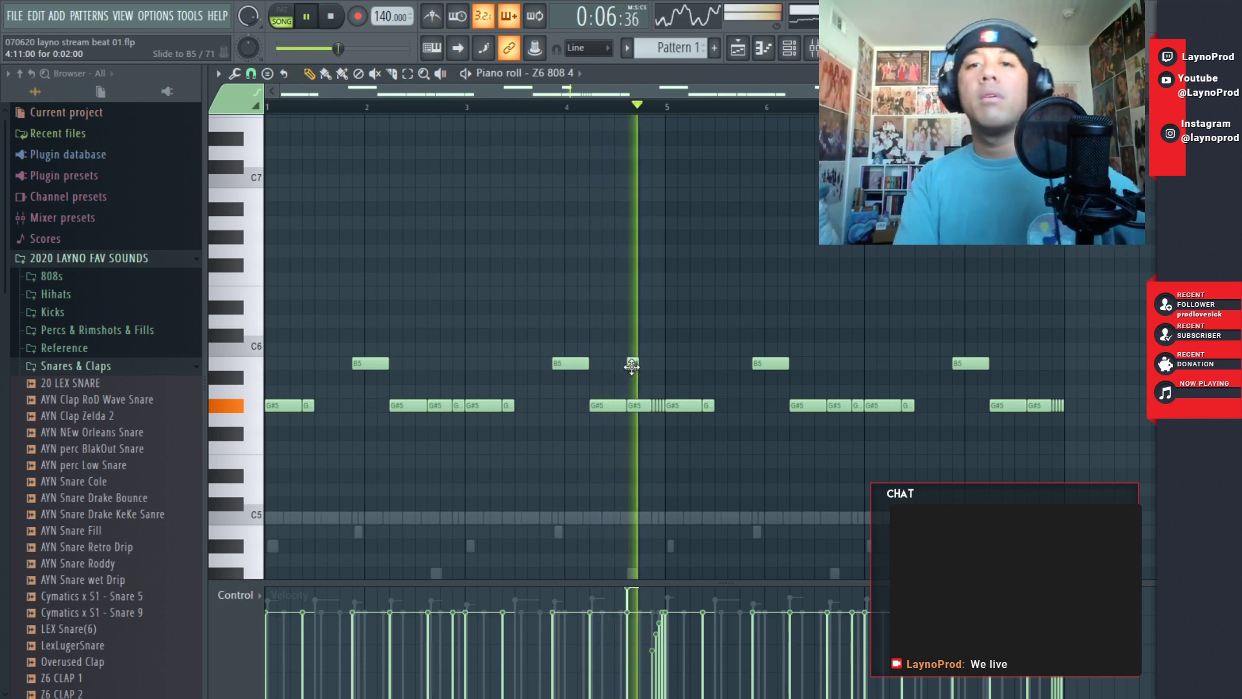
pyautogui.press('space')
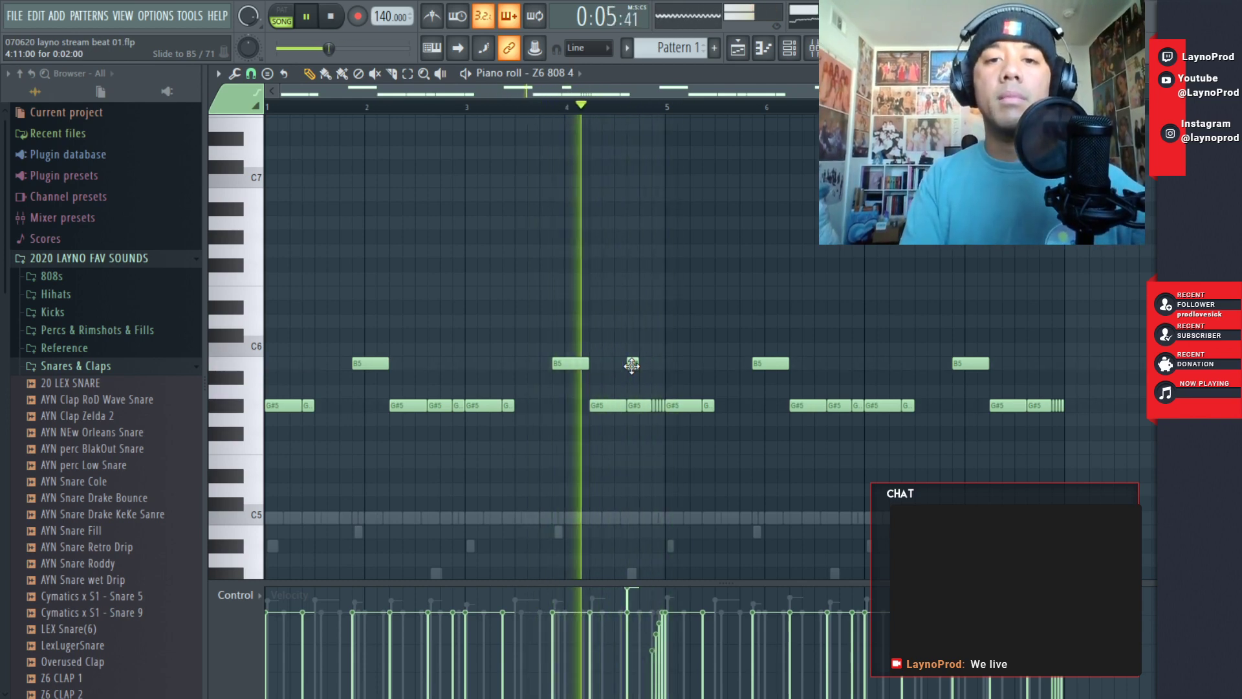
pyautogui.moveTo(632, 365); pyautogui.dragTo(814, 365)
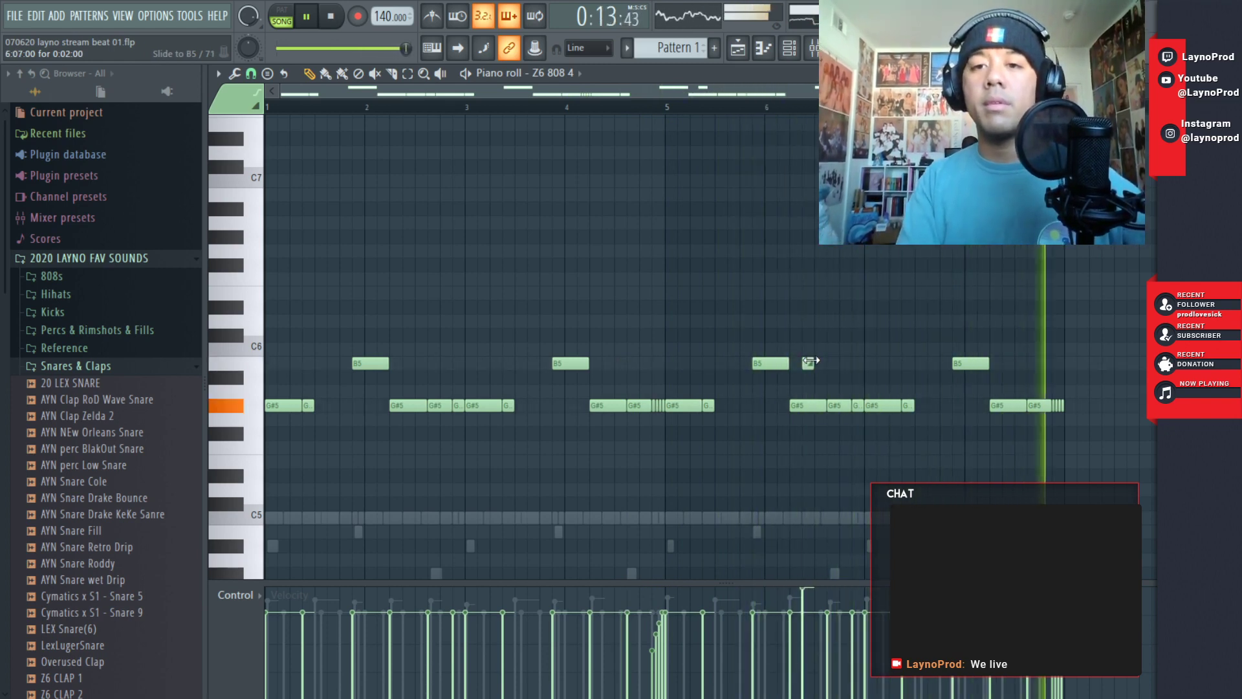
# - Replay the 808 pattern from bar 6 and try moving the slide note away from B5 at 6:07
pyautogui.click(776, 107)
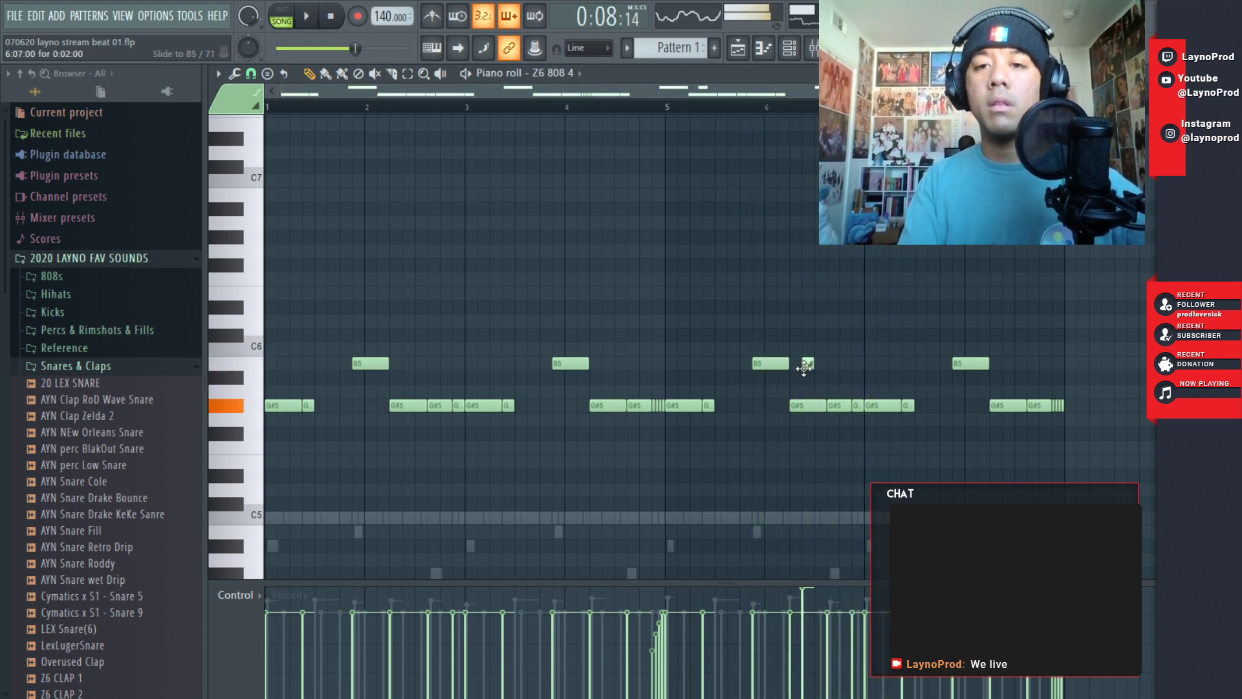
pyautogui.press('space')
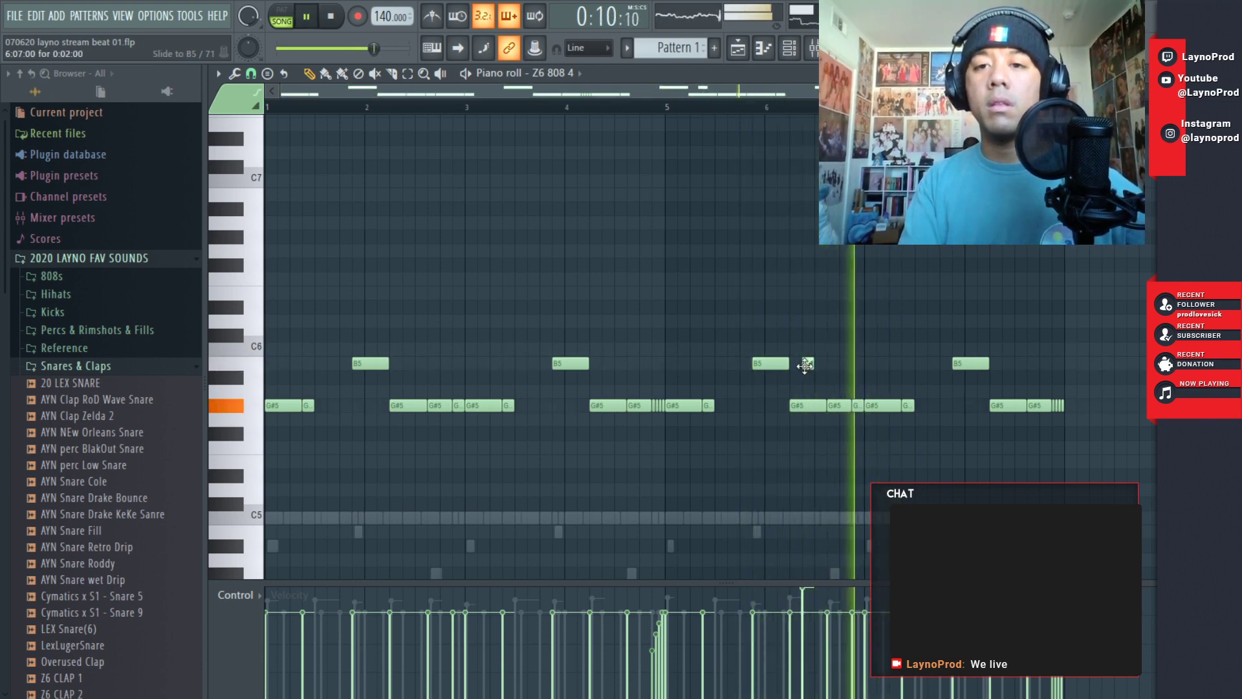
pyautogui.moveTo(806, 364); pyautogui.dragTo(811, 310)
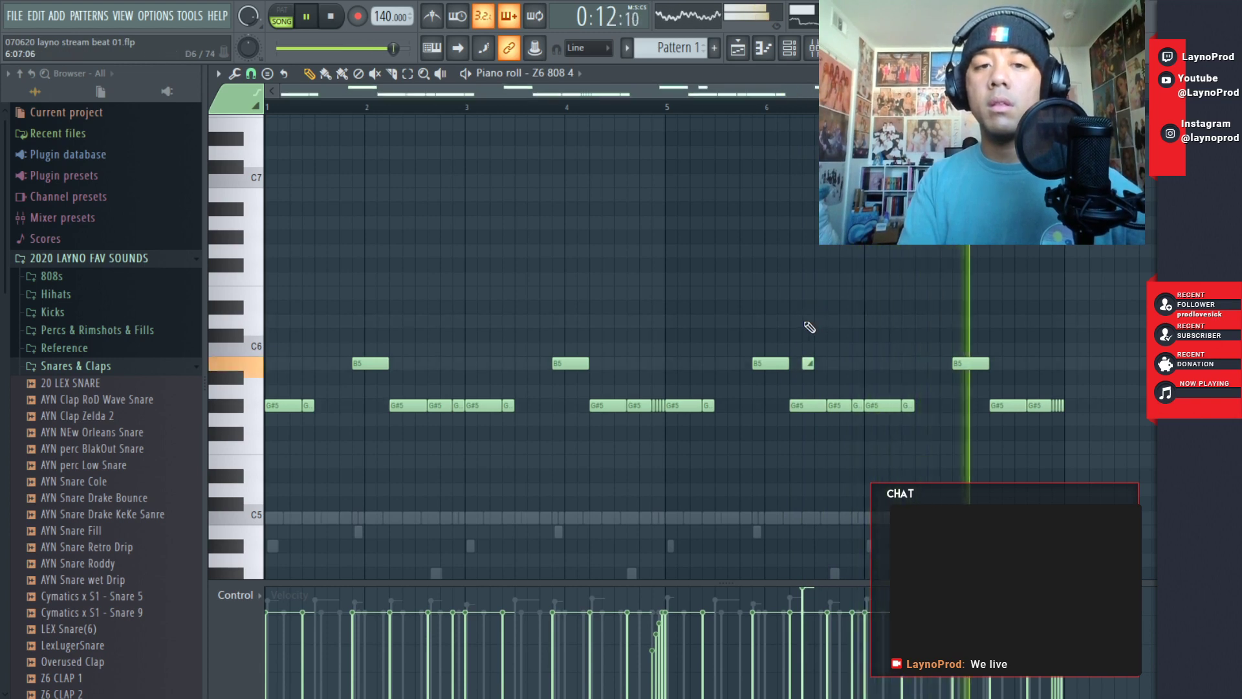
pyautogui.moveTo(825, 125); pyautogui.dragTo(814, 373)
pyautogui.hotkey('ctrl', 'Up')
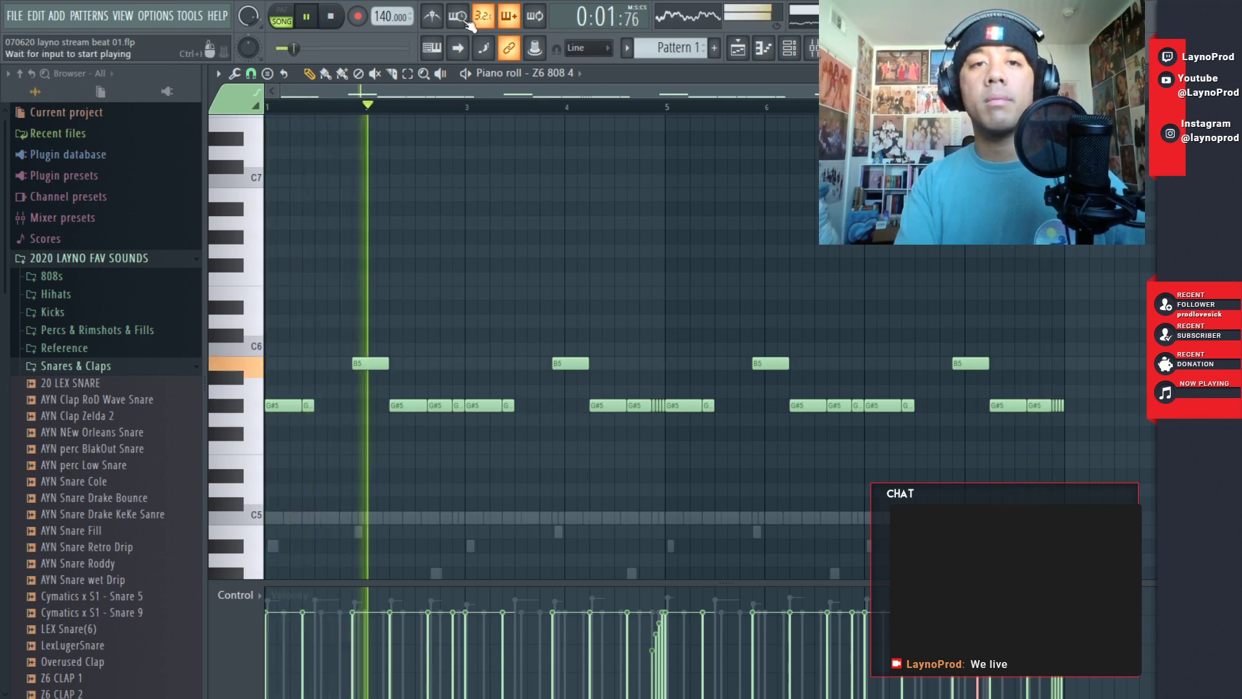
# - Turn on the metronome and try the slide note at 4:09, first just below G#5 and again on D#5
pyautogui.click(432, 18)
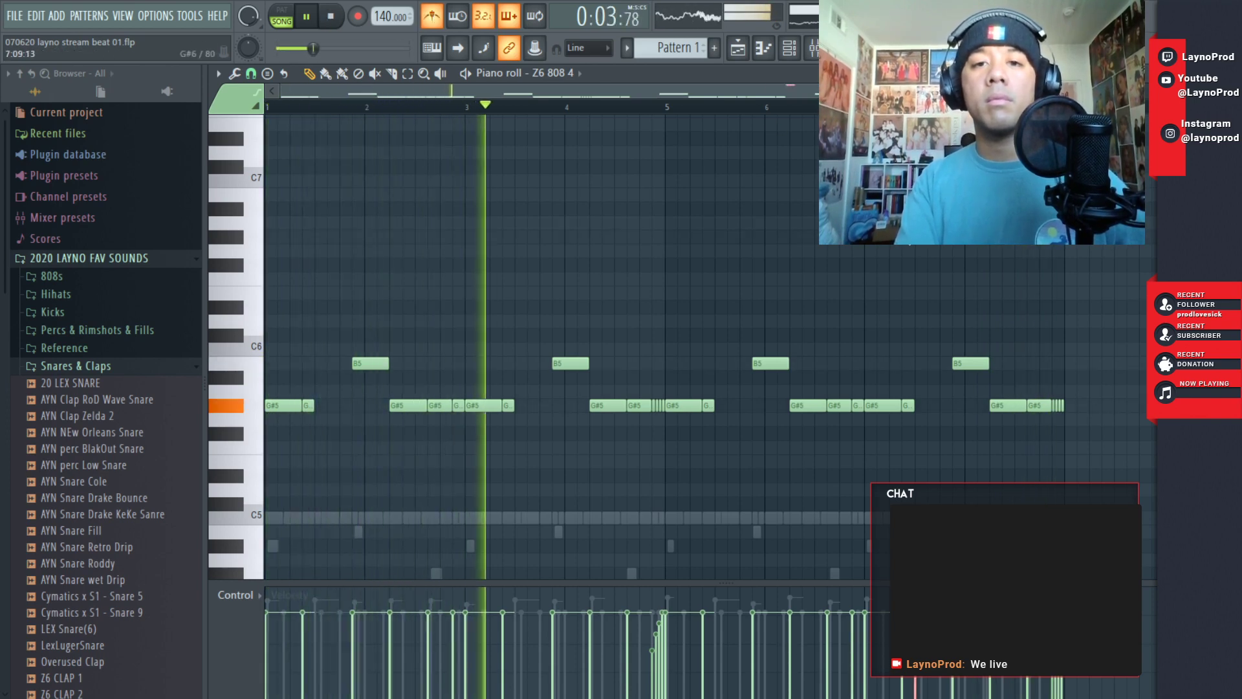
pyautogui.click(618, 420)
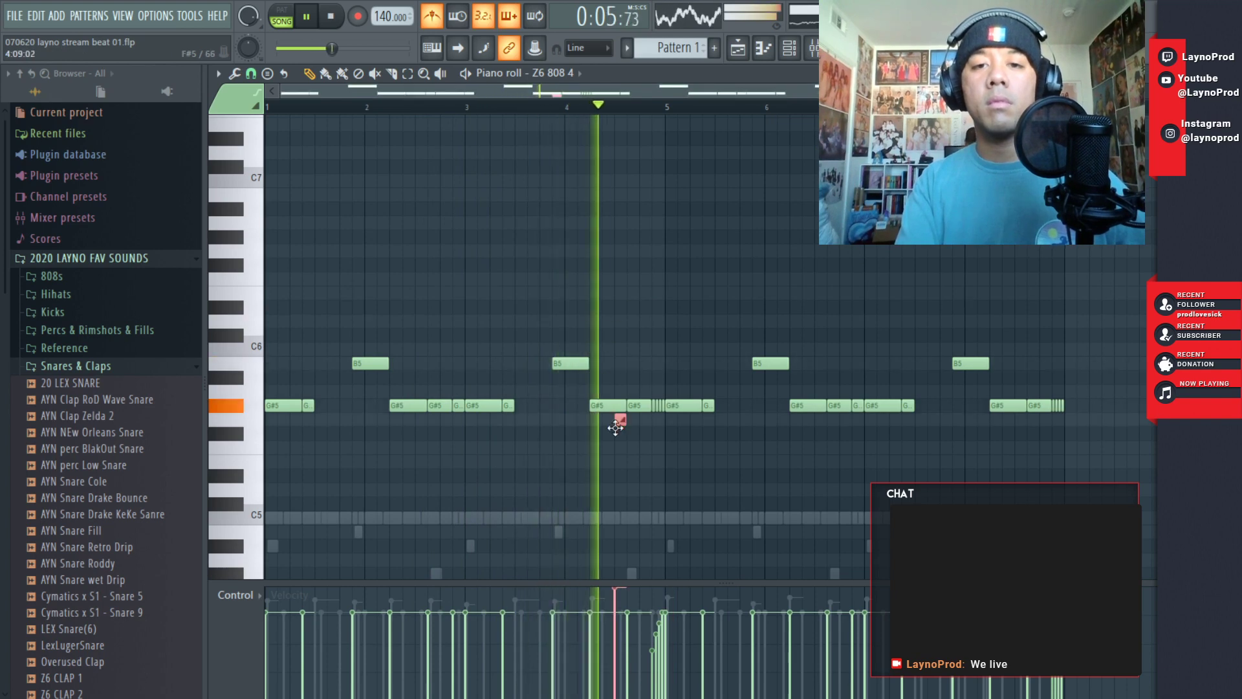
pyautogui.moveTo(616, 421); pyautogui.dragTo(614, 479)
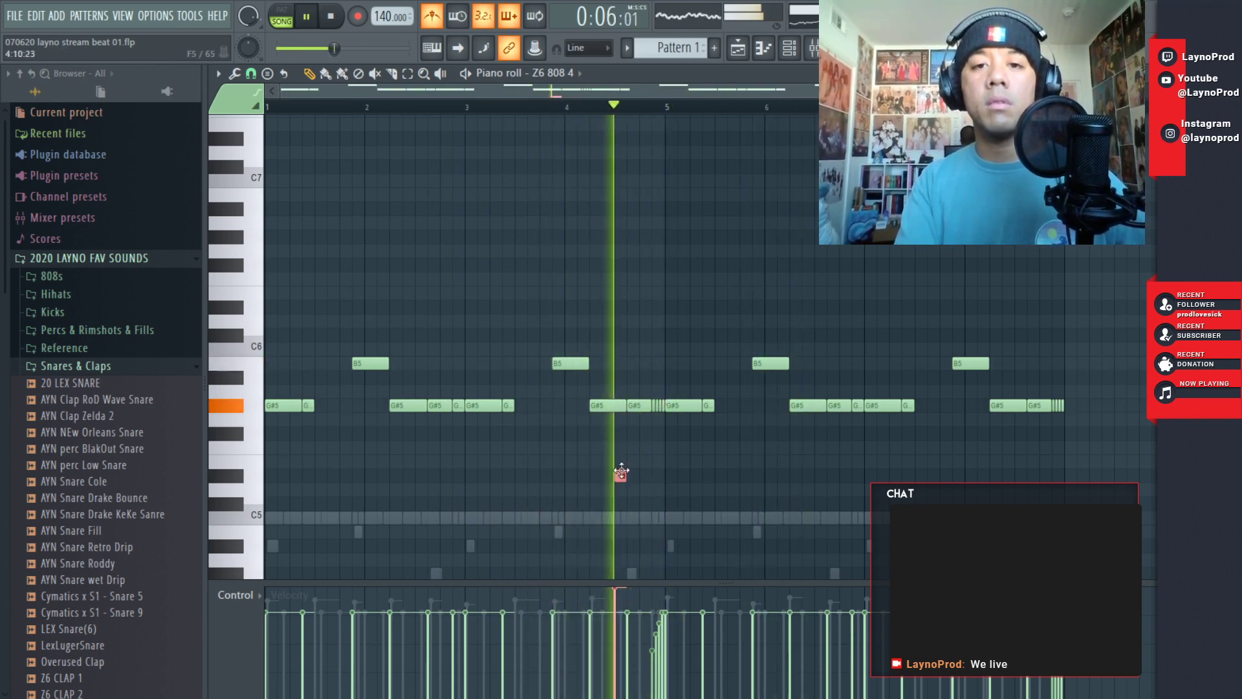
# - Try the slide note on C#7 at 4:10 and replay the passage
pyautogui.moveTo(620, 474); pyautogui.dragTo(624, 166)
pyautogui.press('space')
pyautogui.press('space')
pyautogui.press('space')
pyautogui.press('space')
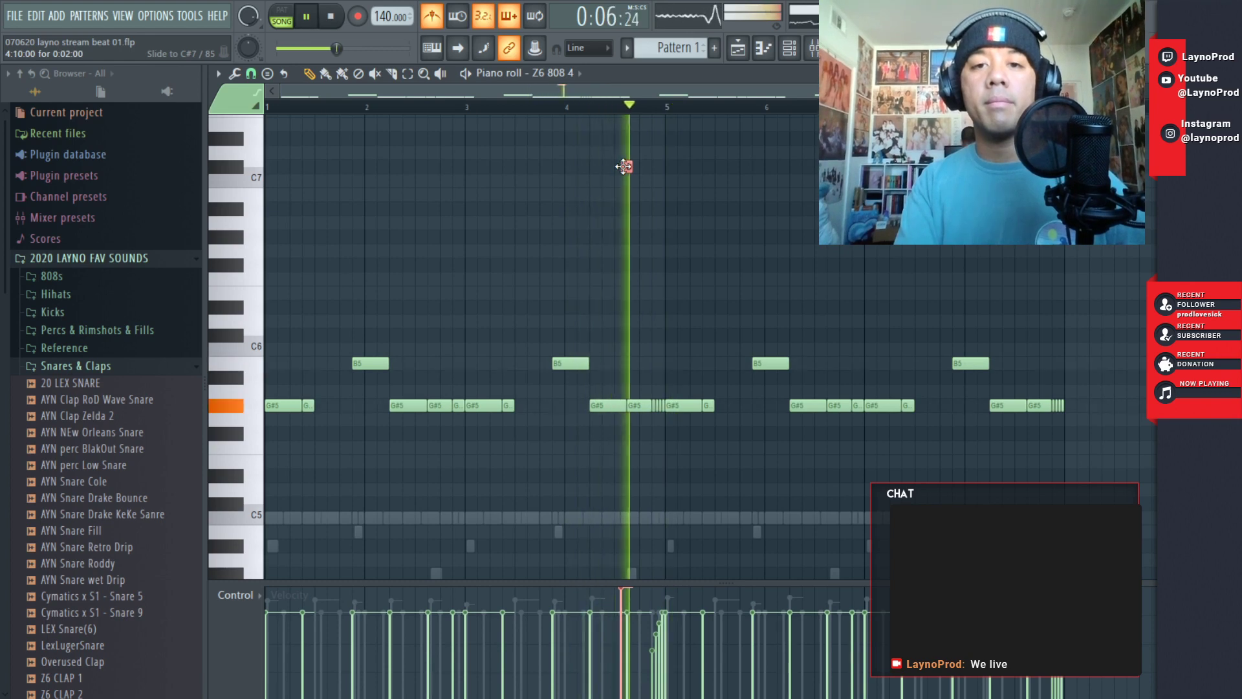
# - Delete the slide note from the 808 pattern and restart playback
pyautogui.rightClick(624, 166)
pyautogui.press('space')
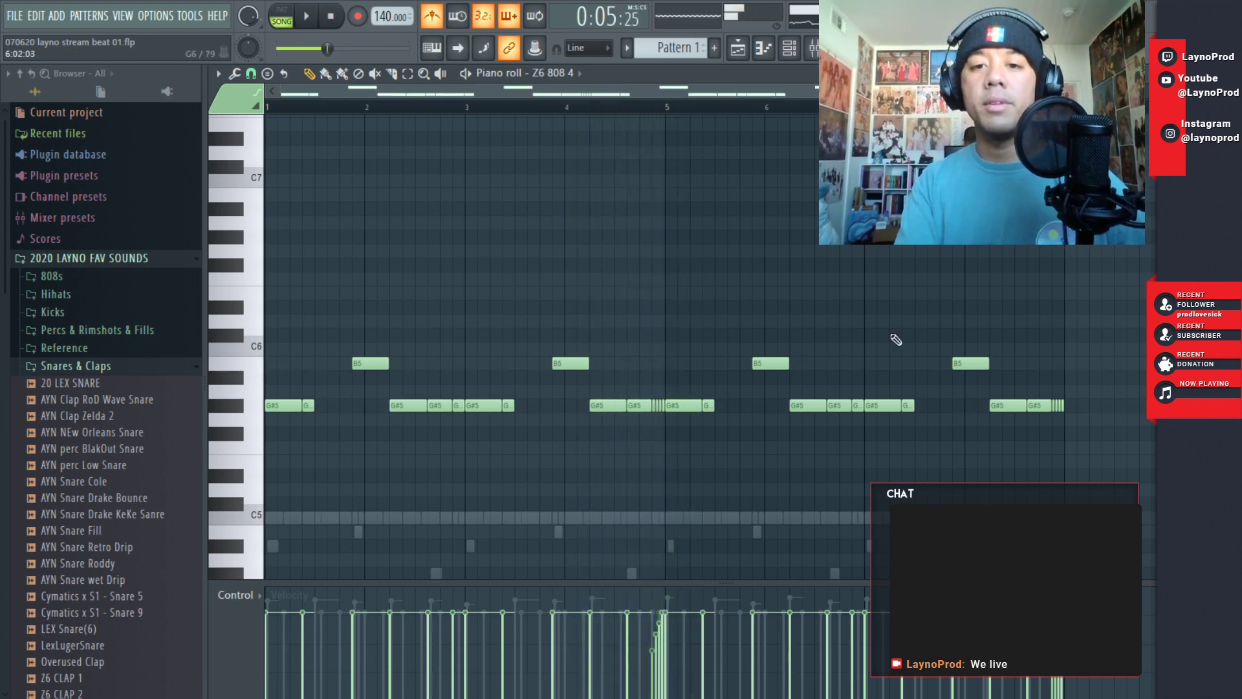
pyautogui.press('space')
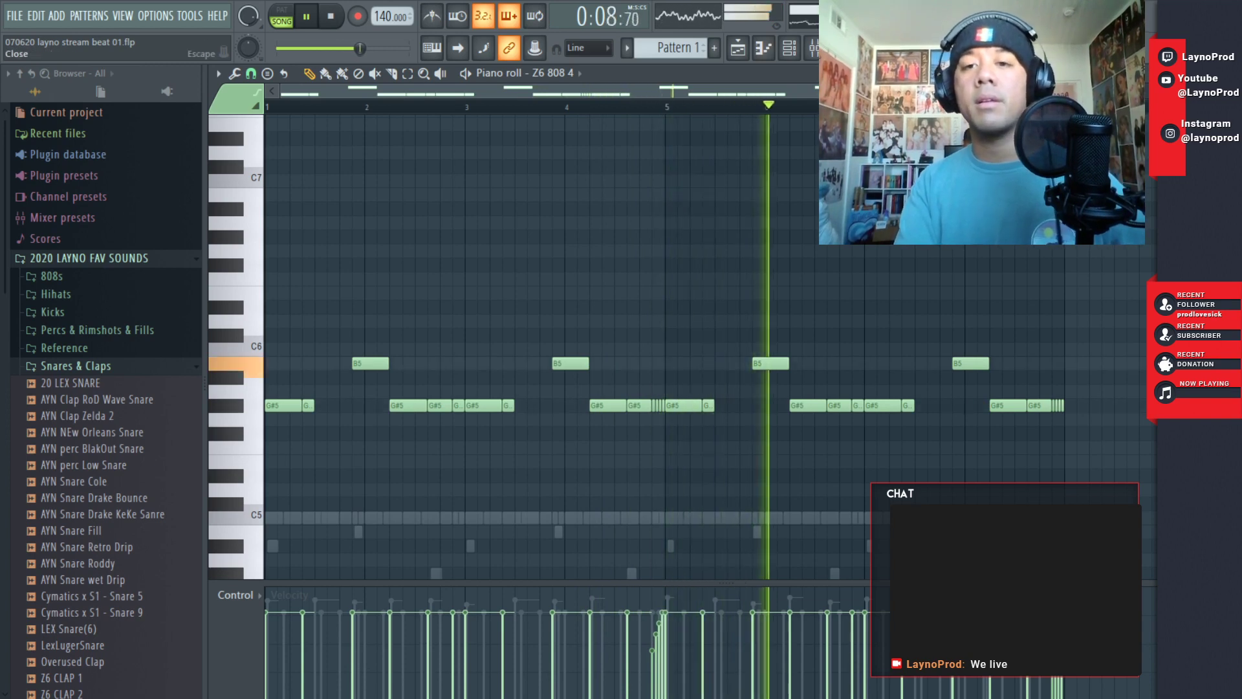
# - Select and copy all notes of the Z6 808 4 pattern, and close its piano roll
pyautogui.press('Escape')
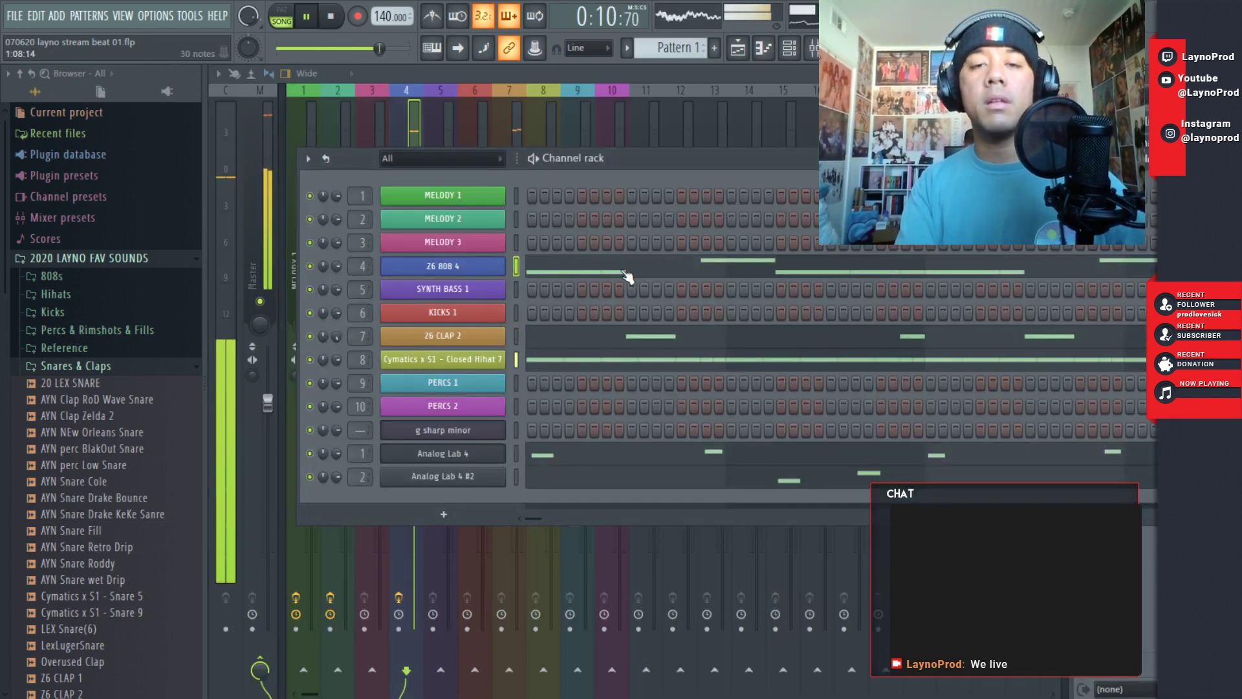
pyautogui.click(585, 271)
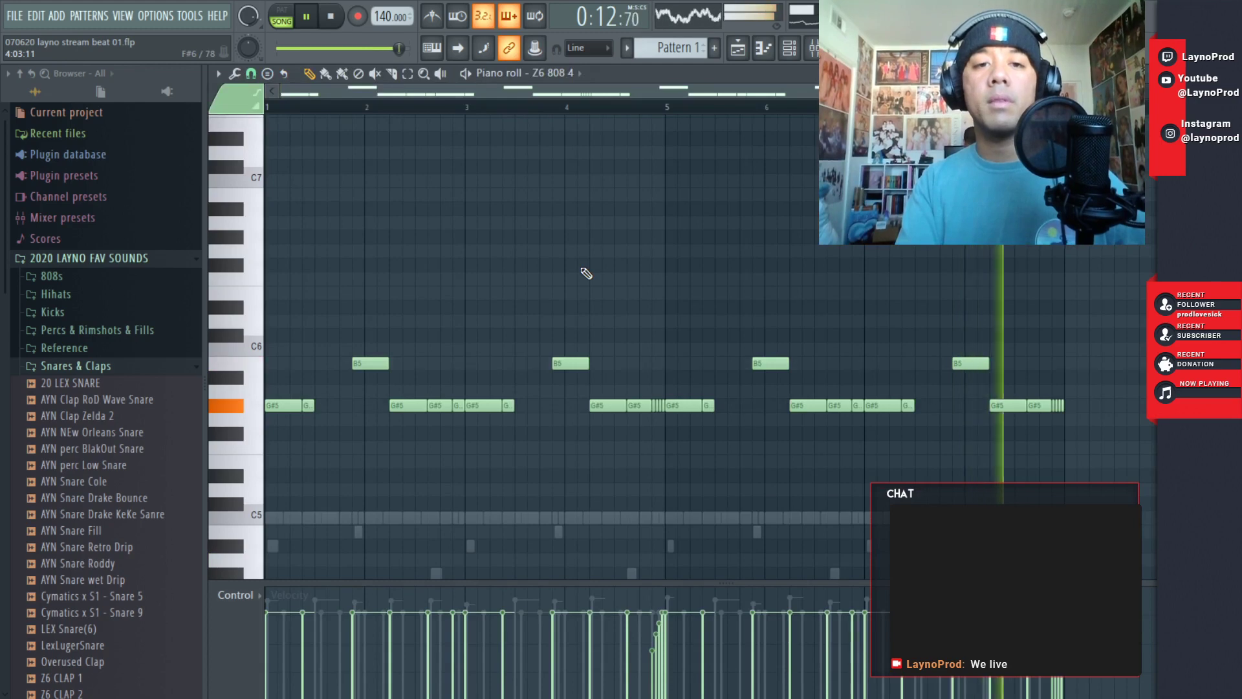
pyautogui.moveTo(1094, 329); pyautogui.dragTo(266, 476)
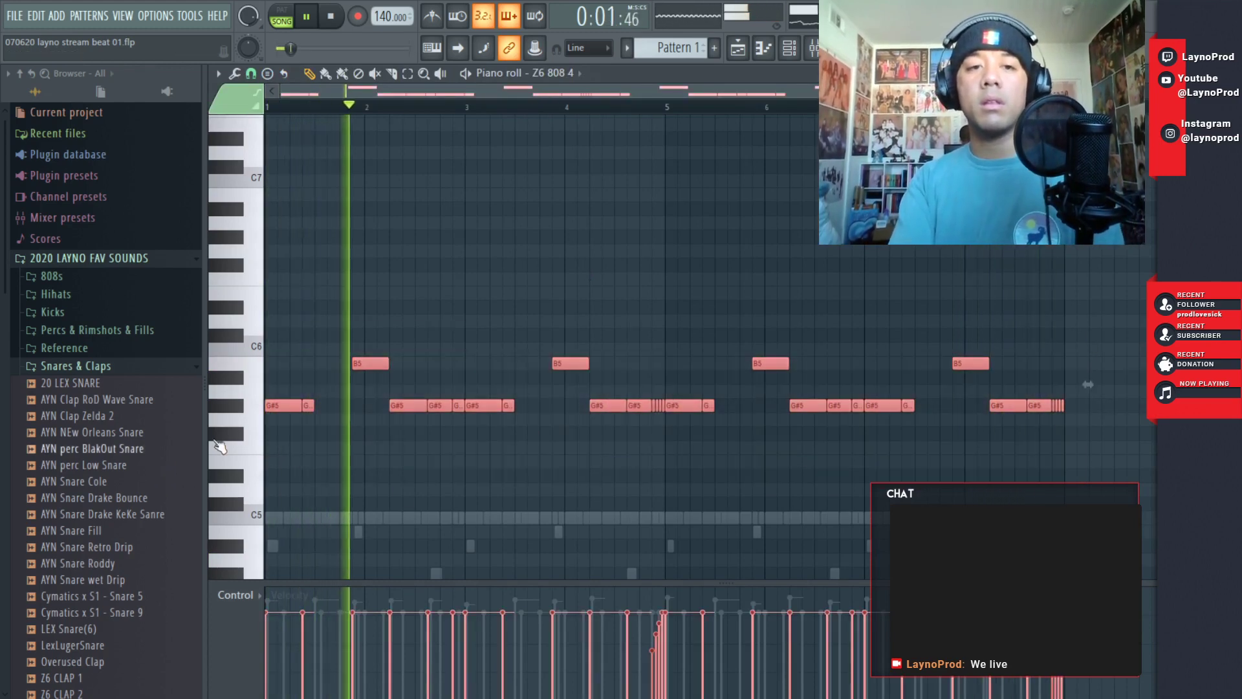
pyautogui.click(236, 74)
pyautogui.click(218, 73)
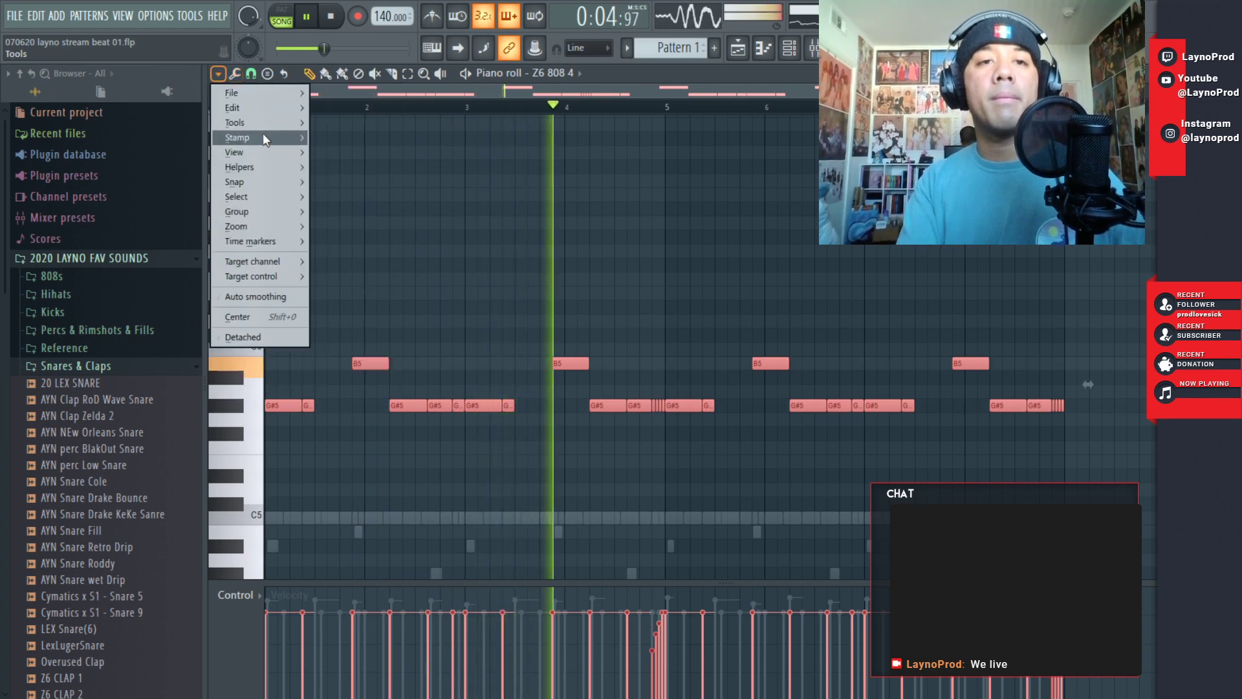
pyautogui.moveTo(285, 108)
pyautogui.press('Escape')
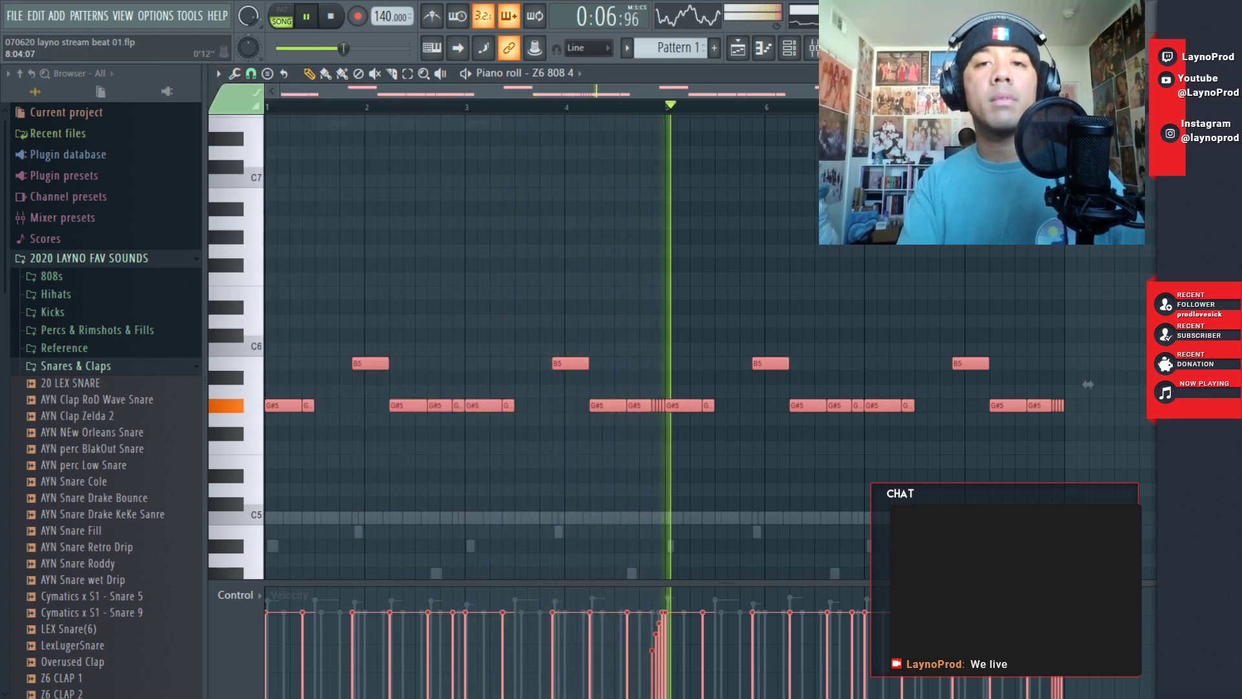
pyautogui.click(1147, 74)
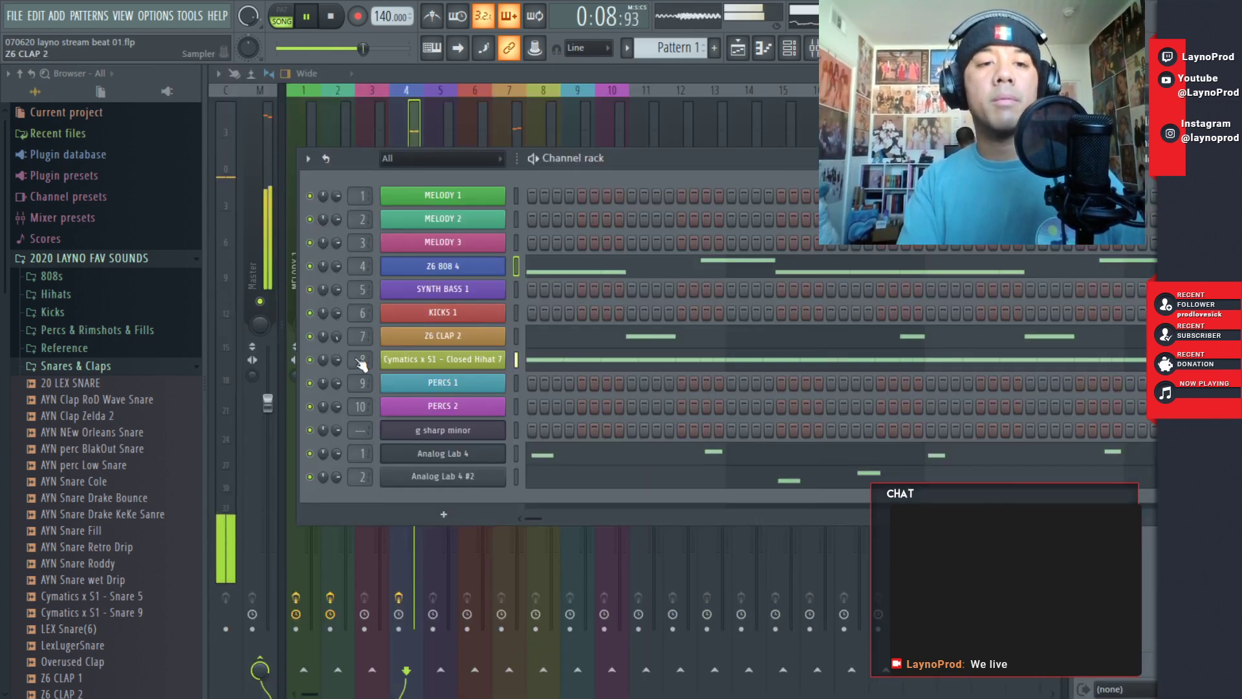
# - Audition samples in the Kicks folder, load AYN Kick 2 onto the KICKS 1 channel and open its piano roll
pyautogui.click(93, 366)
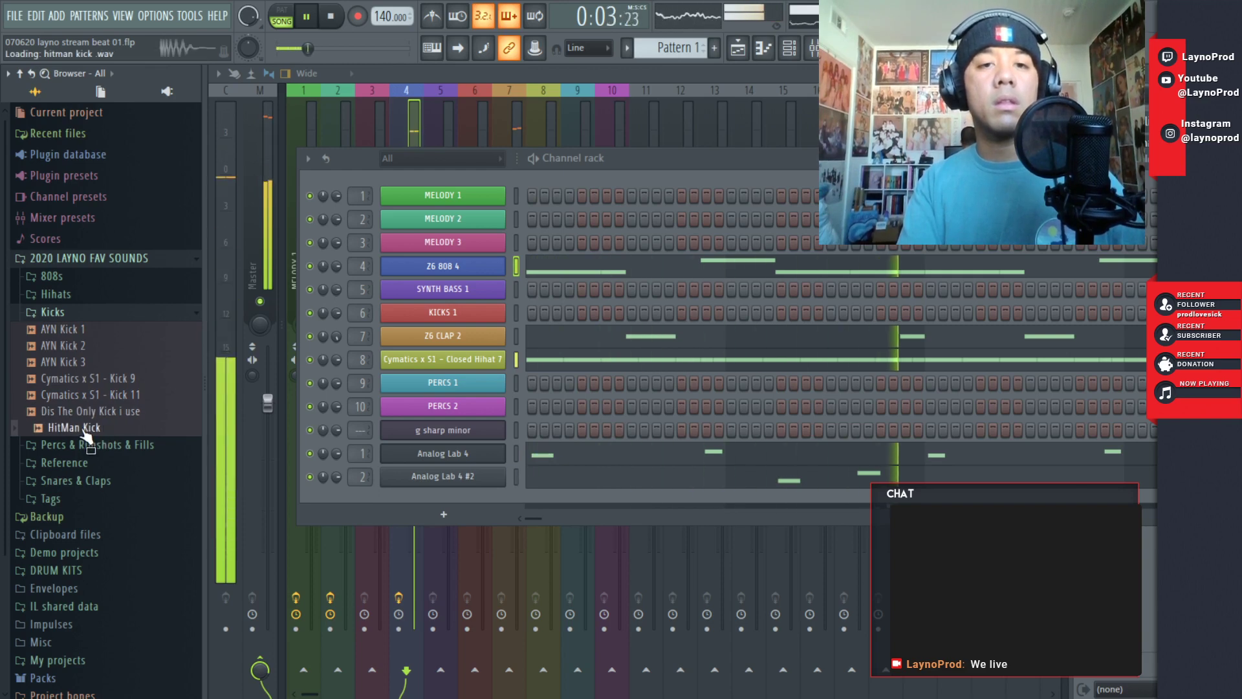
pyautogui.click(77, 364)
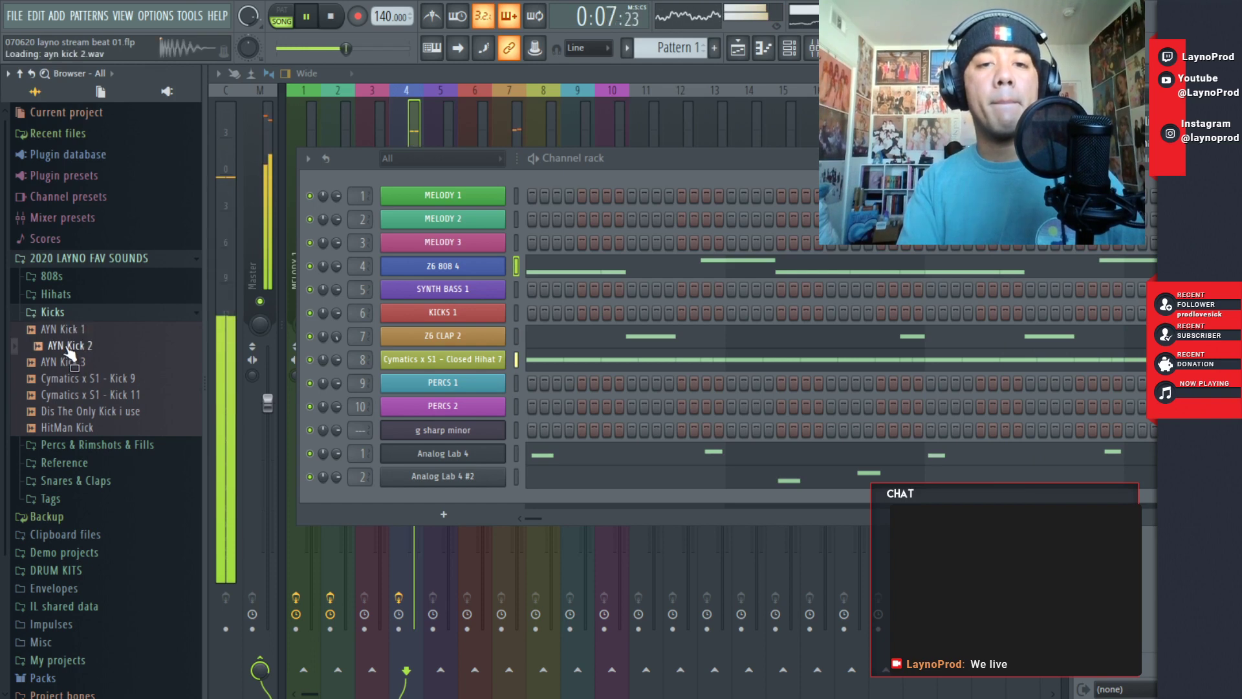
pyautogui.moveTo(471, 316); pyautogui.dragTo(472, 315)
pyautogui.rightClick(471, 316)
pyautogui.click(512, 313)
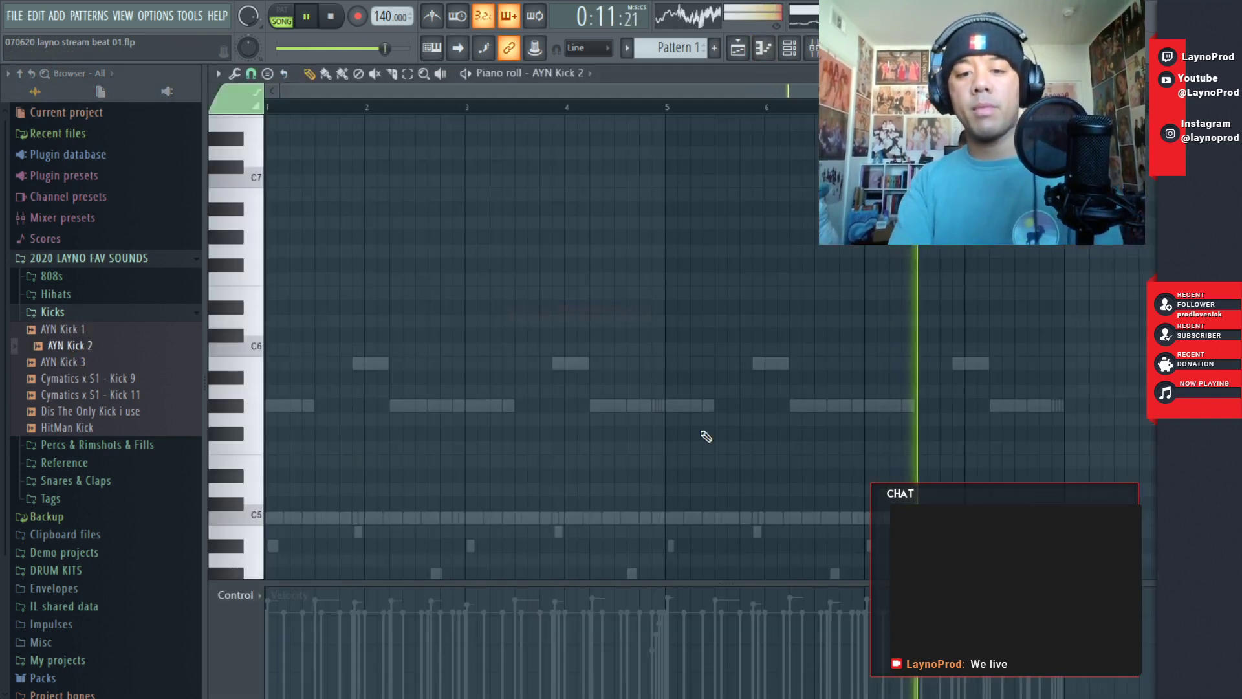
# - Paste the copied 808 notes into the AYN Kick 2 pattern and move the B5 notes at 1:15 and 3:15 to G#5
pyautogui.press('space')
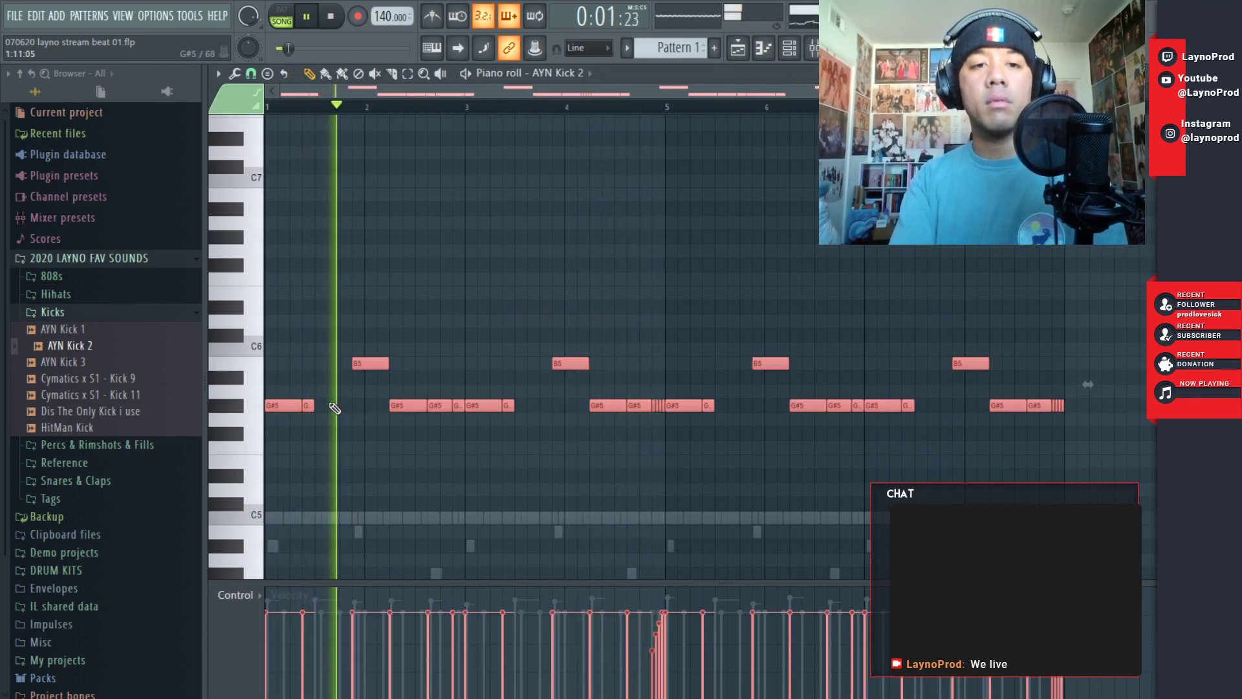
pyautogui.rightClick(363, 367)
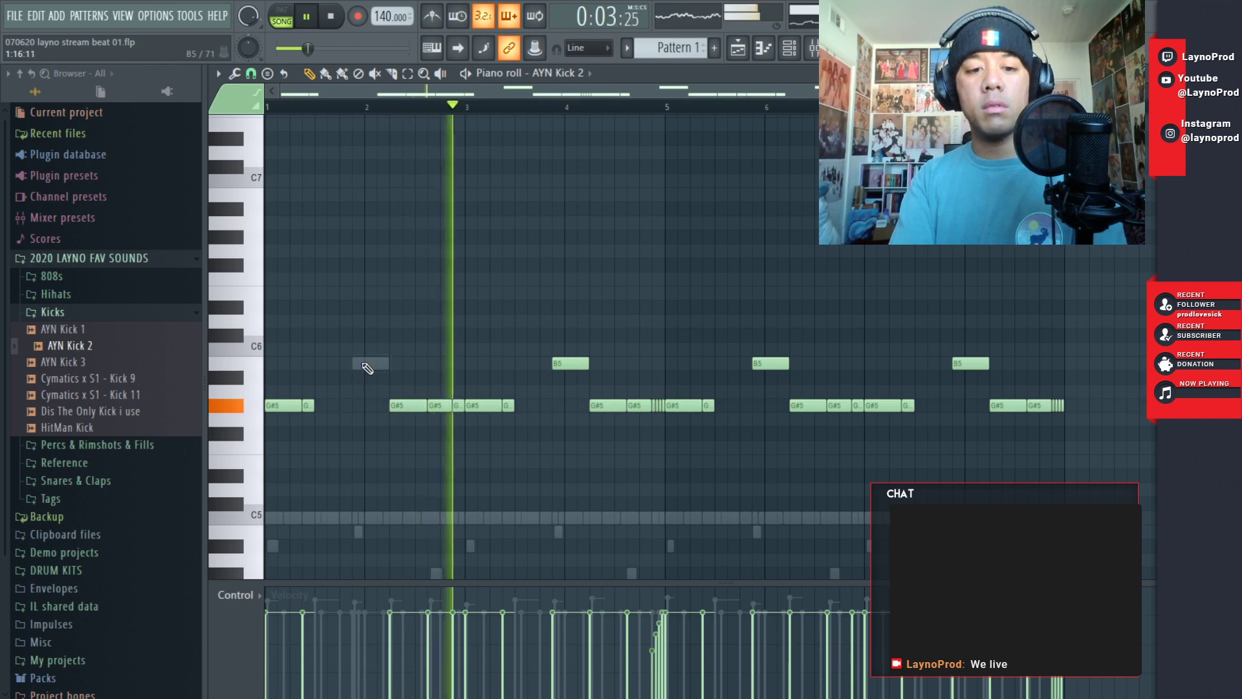
pyautogui.moveTo(362, 364); pyautogui.dragTo(366, 406)
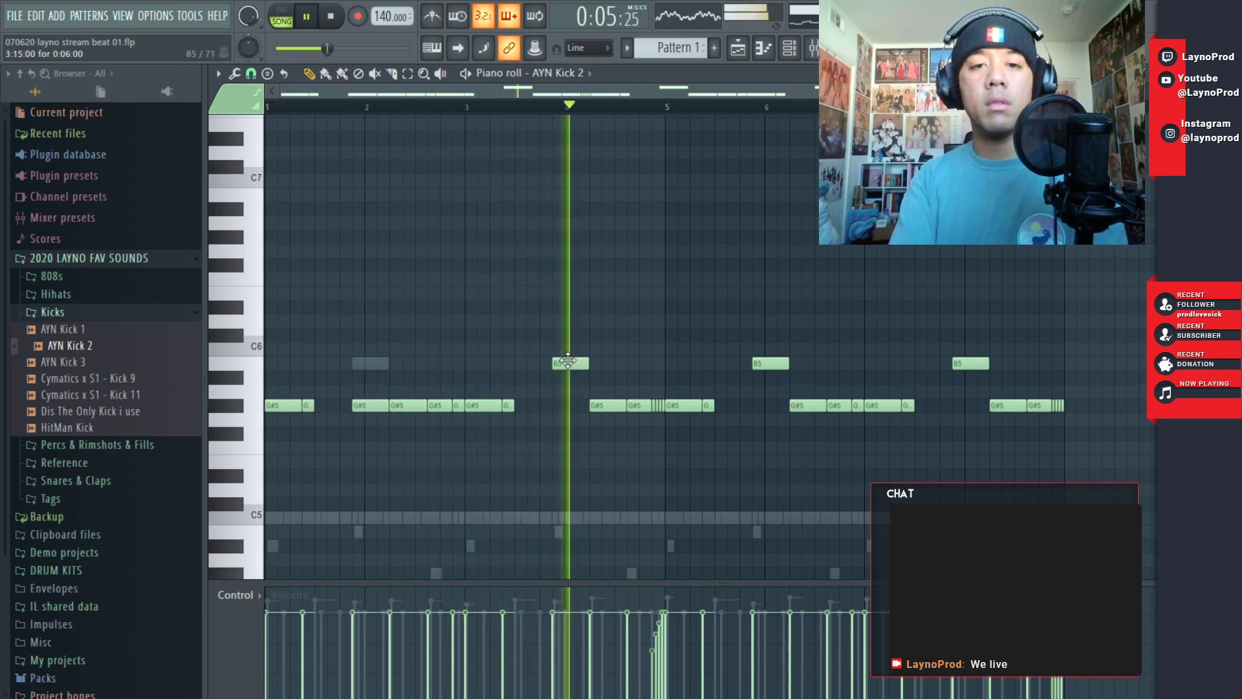
pyautogui.moveTo(569, 363); pyautogui.dragTo(564, 411)
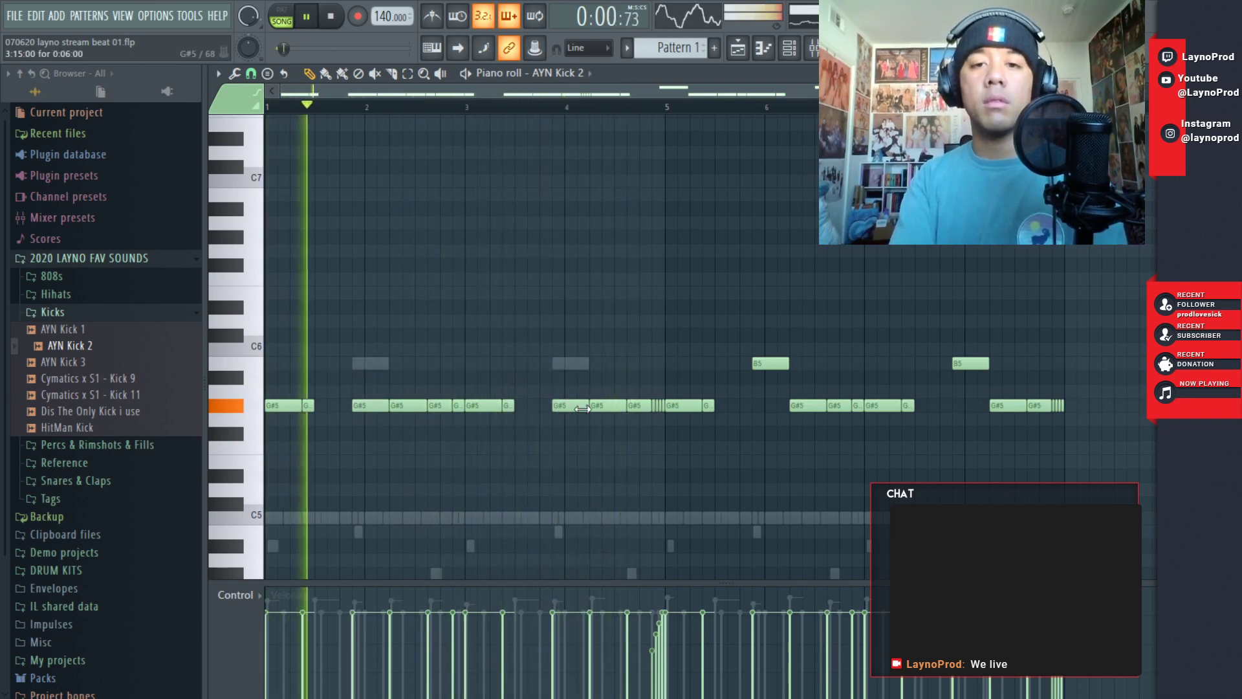
# - Delete the short roll notes before bar 5 and move the B5 kick note at 5:15 to G#5
pyautogui.rightClick(655, 408)
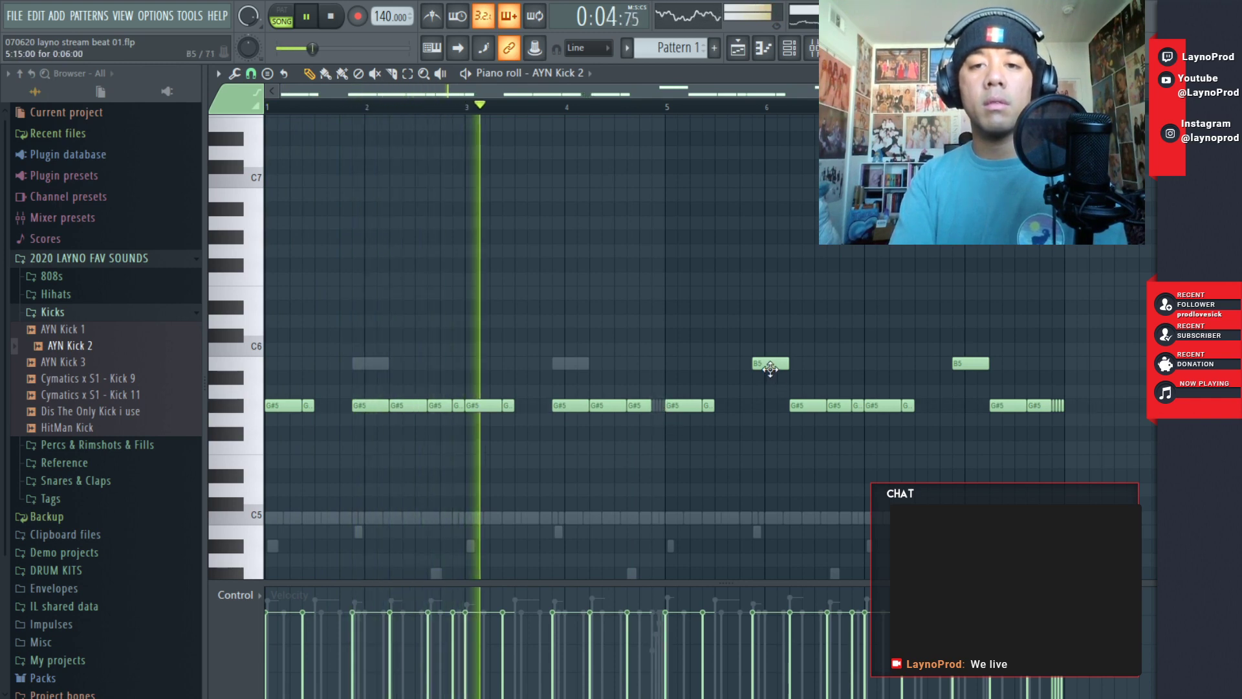
pyautogui.moveTo(770, 368); pyautogui.dragTo(770, 407)
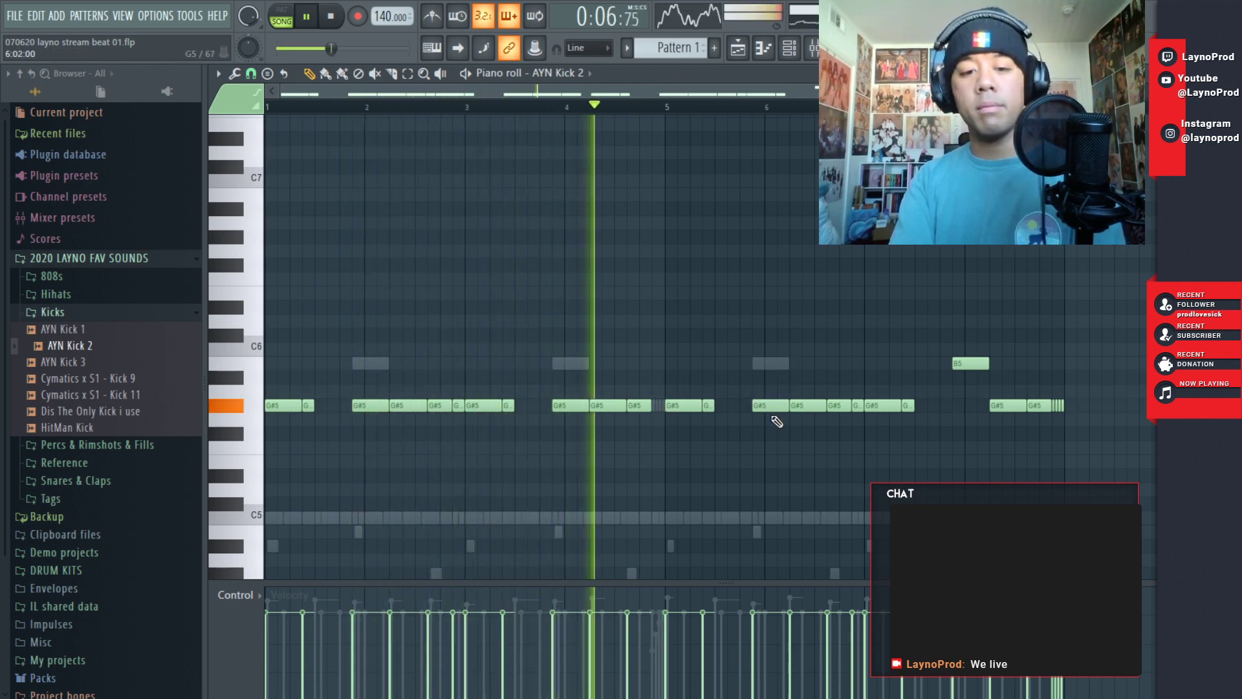
# - Switch to Streamlabs OBS to check the stream, return to FL Studio and restart playback
pyautogui.hotkey('alt', 'Tab')
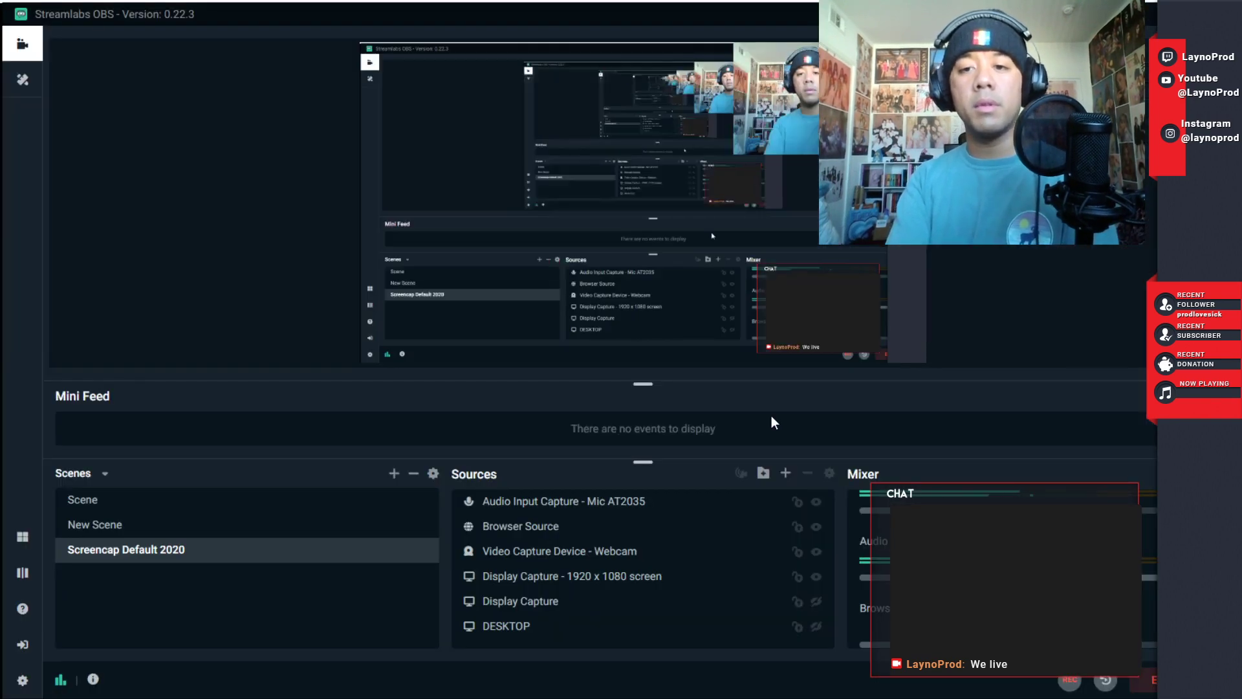
pyautogui.hotkey('alt', 'Tab')
pyautogui.hotkey('alt', 'Tab')
pyautogui.hotkey('alt', 'Tab')
pyautogui.hotkey('alt', 'Tab')
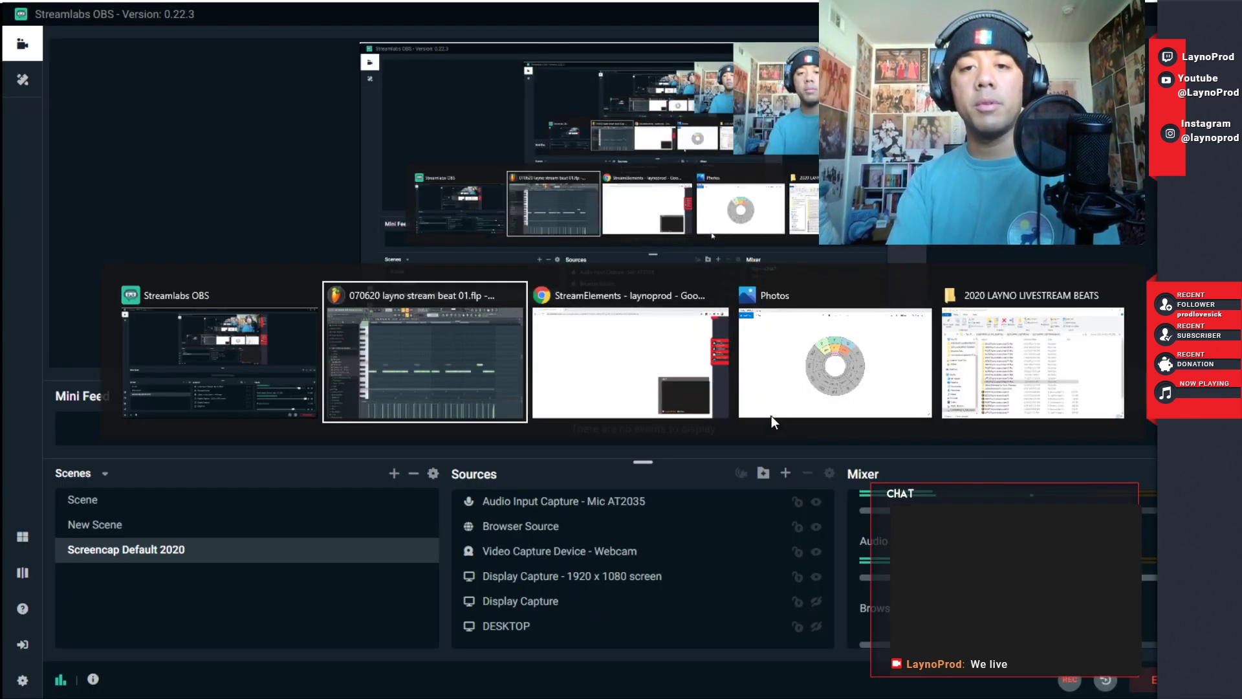
pyautogui.press('space')
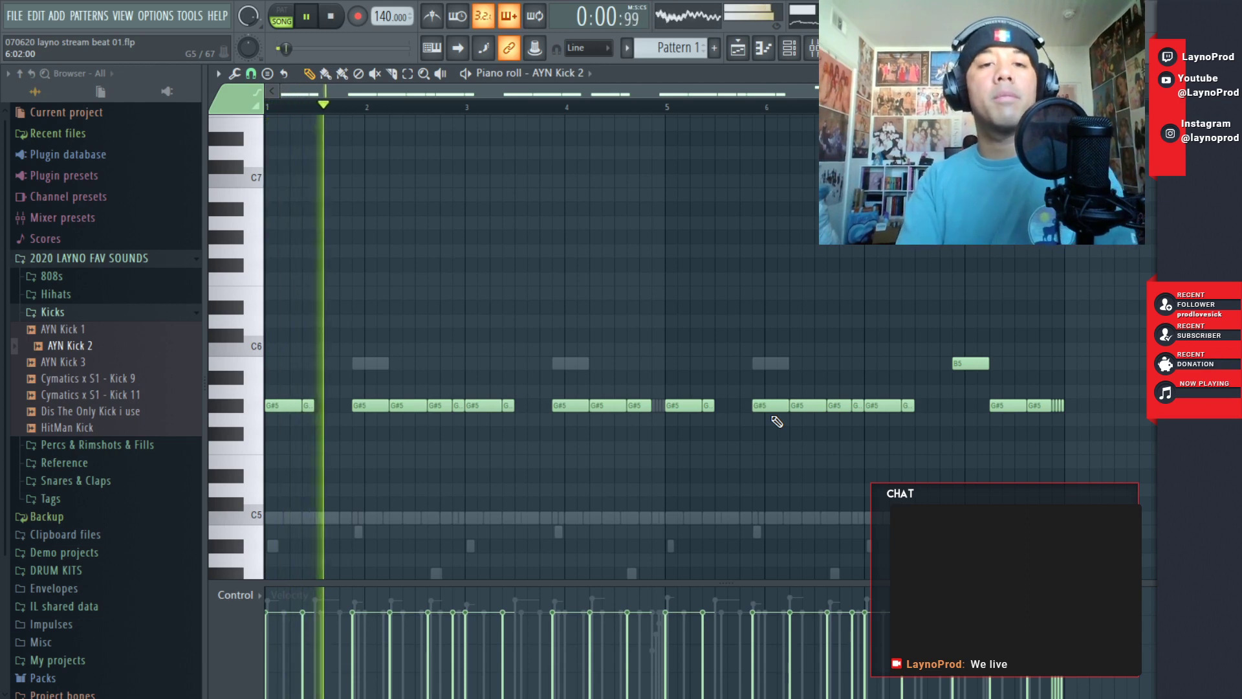
# - Delete the G#5 kick notes at 2:05, 2:11, 4:05 and 4:11, and replay the pattern
pyautogui.rightClick(408, 406)
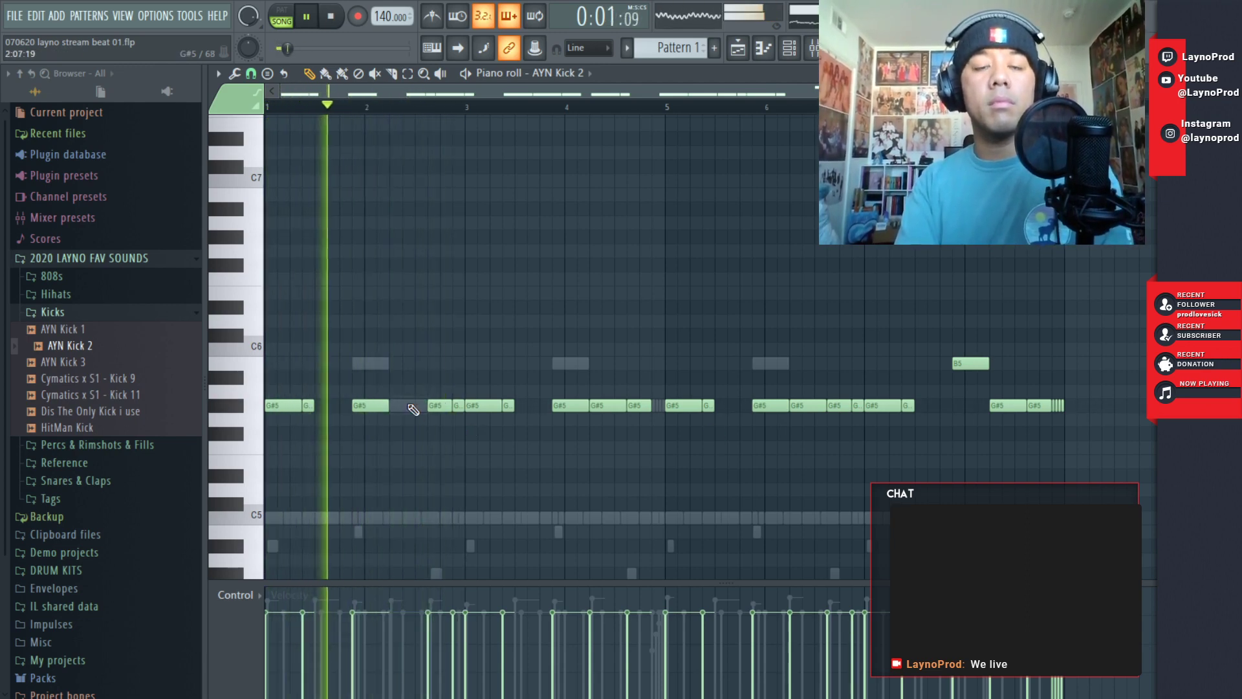
pyautogui.rightClick(444, 406)
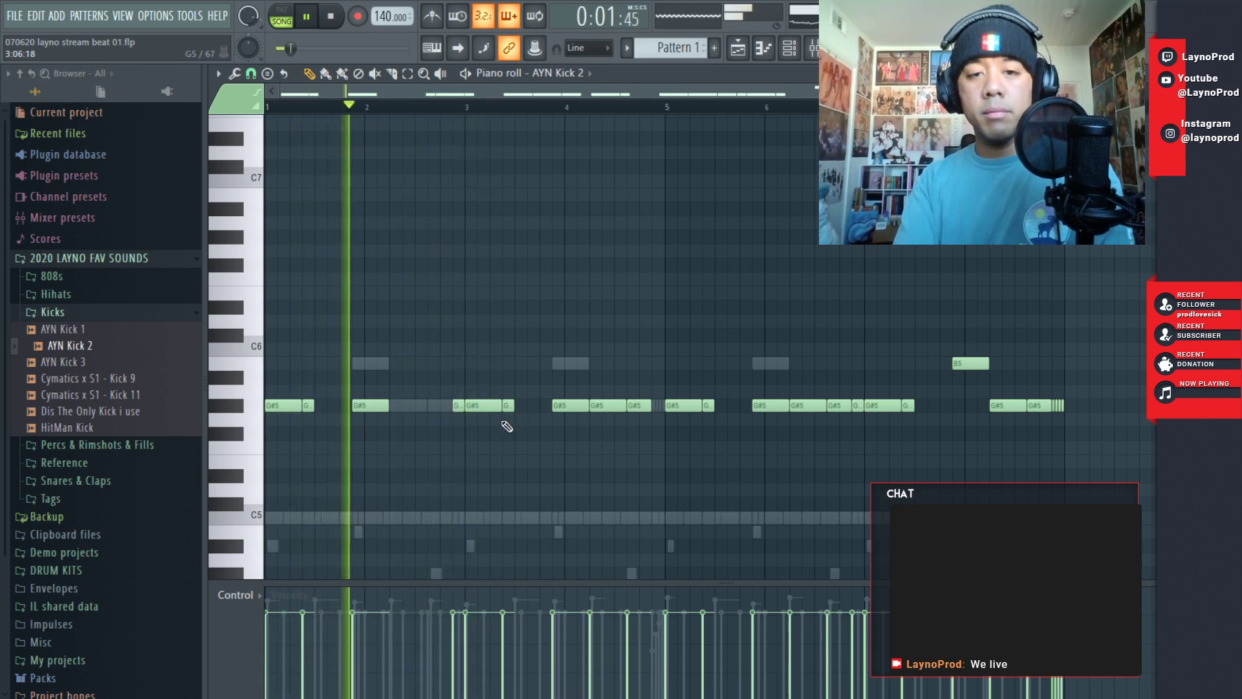
pyautogui.rightClick(609, 411)
pyautogui.rightClick(629, 405)
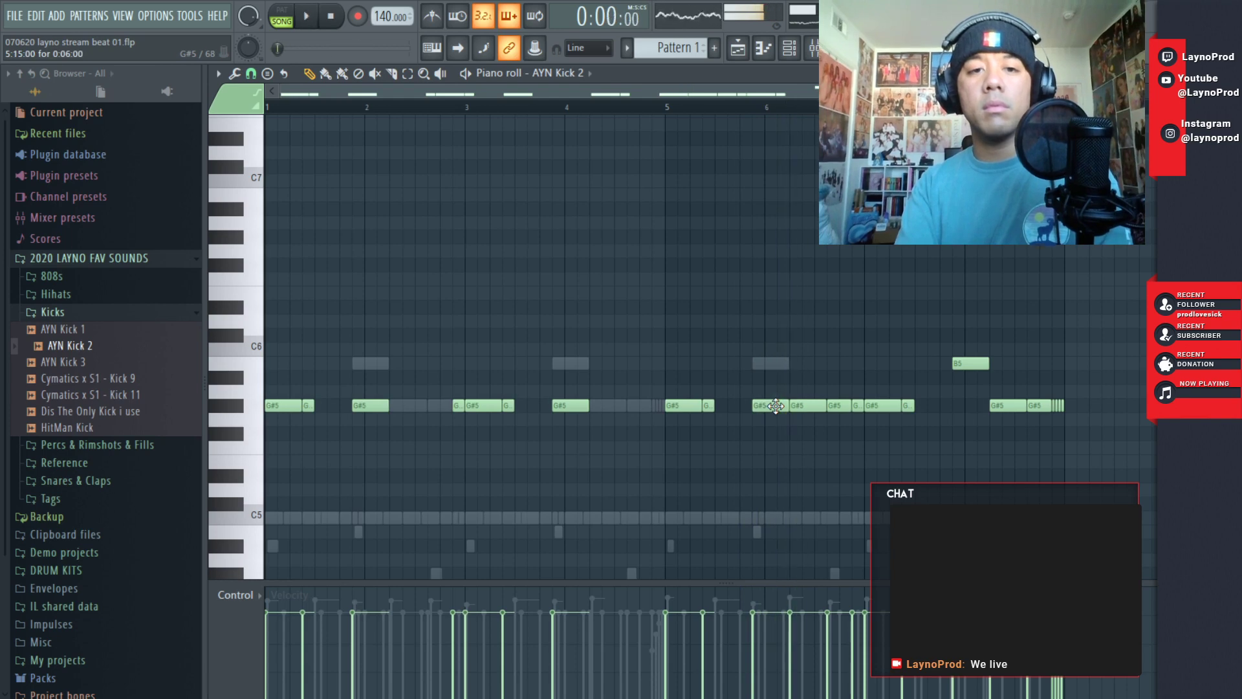
pyautogui.press('space')
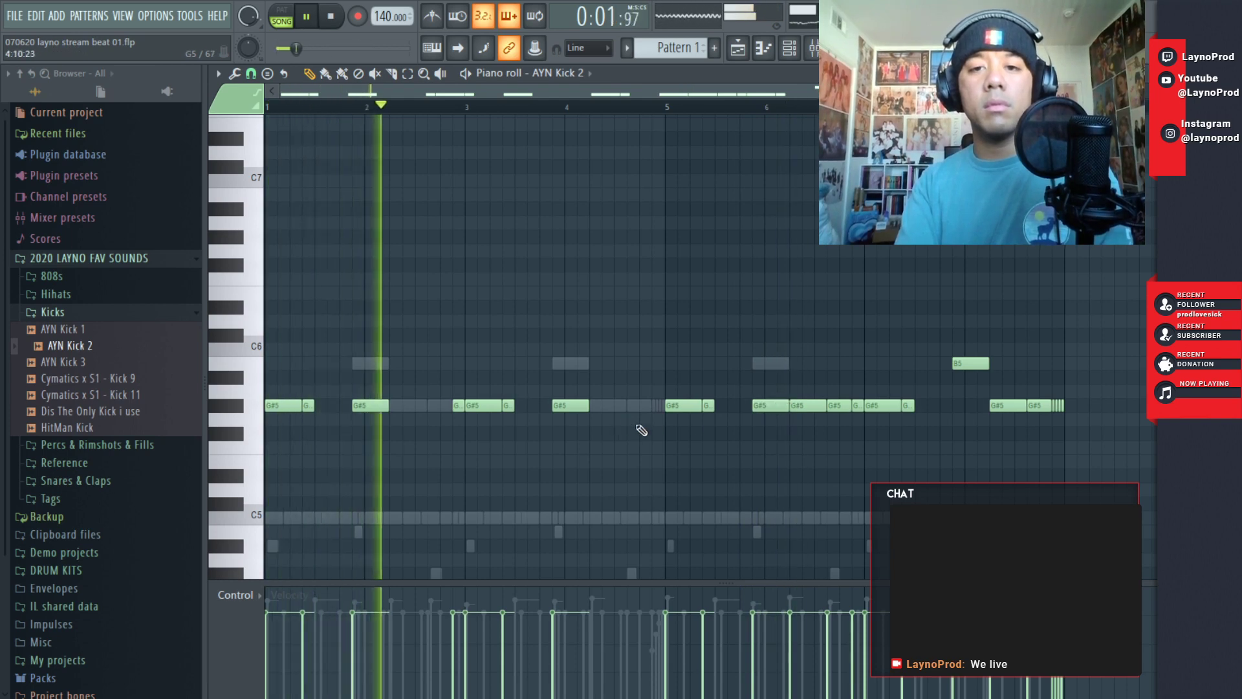
# - Delete the kick notes at 6:05, 6:11, 8:05 and 8:11, and move the B5 note at 7:15 to G#5
pyautogui.rightClick(802, 409)
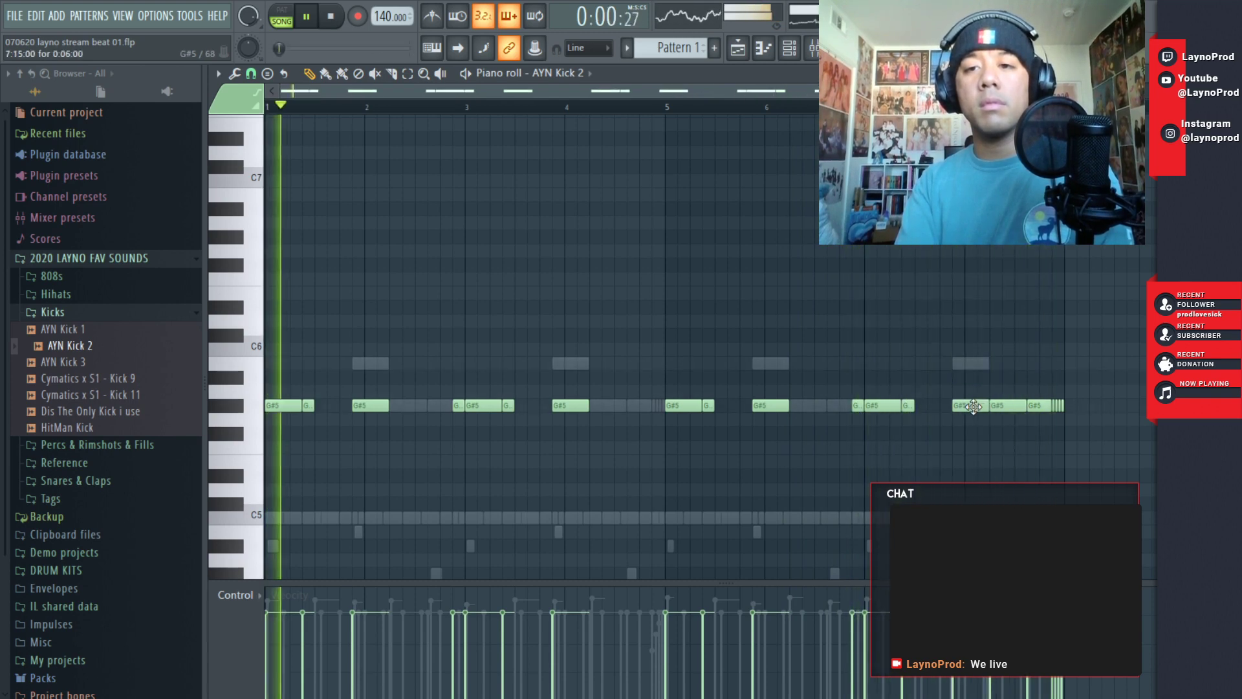
pyautogui.rightClick(1013, 408)
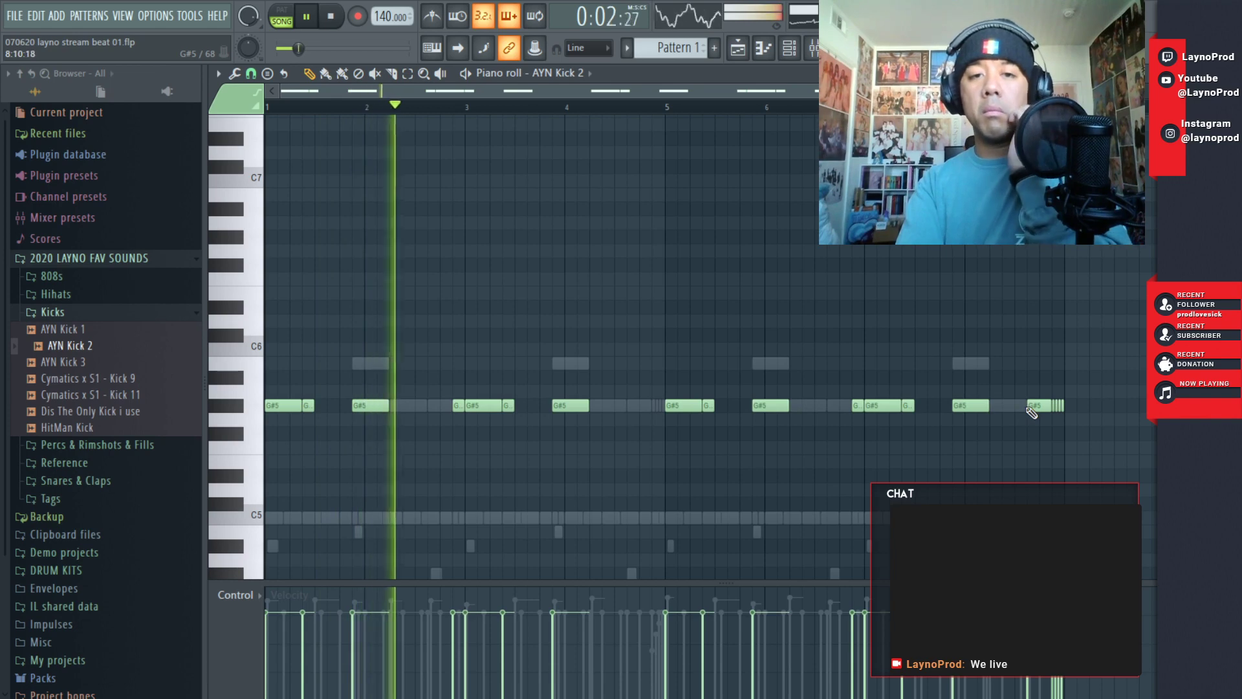
pyautogui.rightClick(1035, 408)
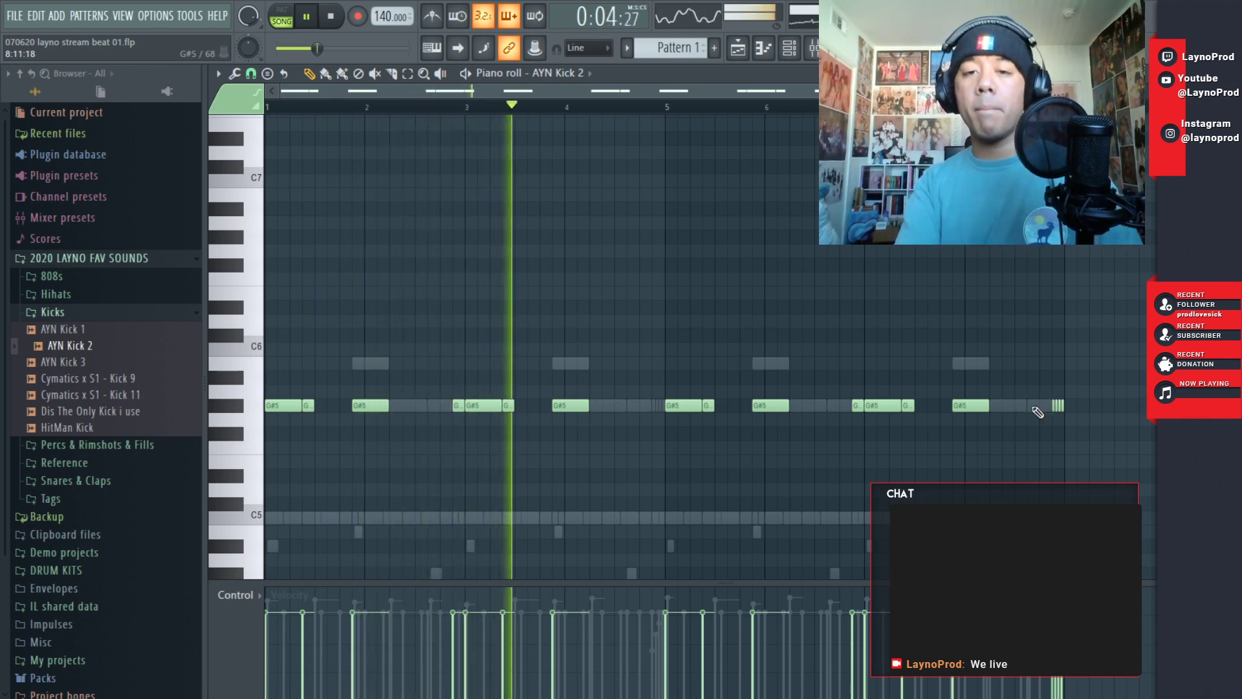
# - Delete the short roll notes at the end of bar 8, and try AYN Kick 1 before settling on AYN Kick 3 for the kick channel
pyautogui.rightClick(1058, 406)
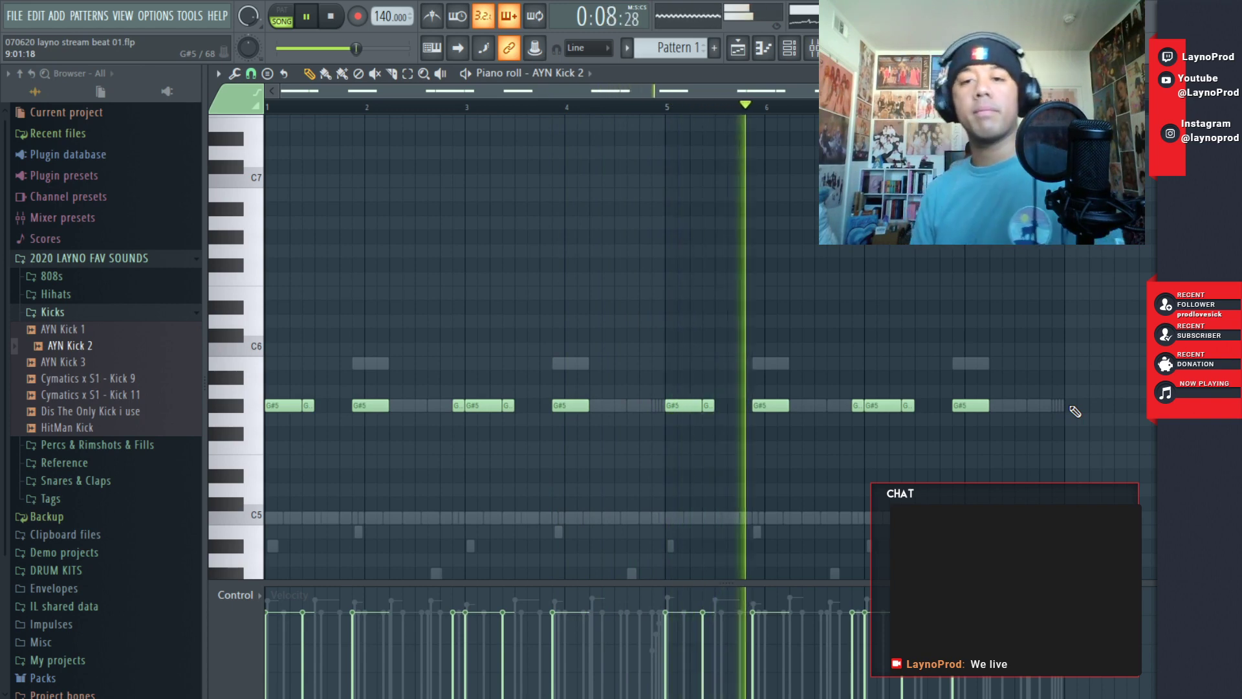
pyautogui.press('F6')
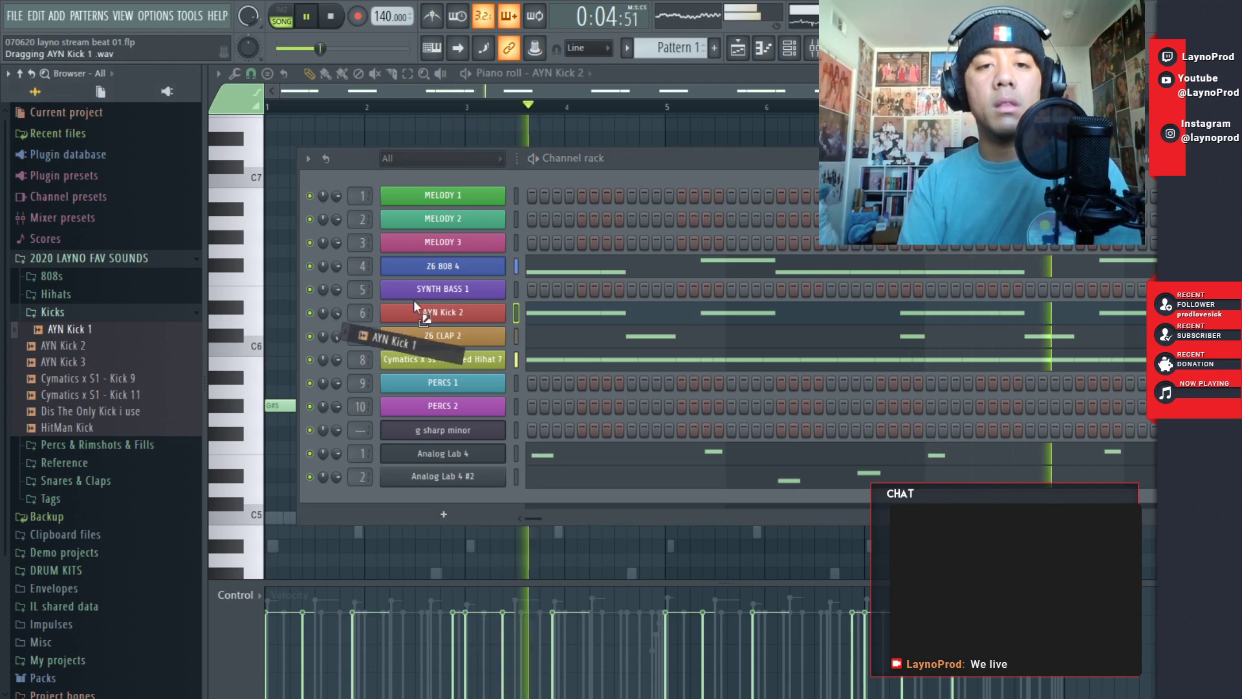
pyautogui.moveTo(392, 346); pyautogui.dragTo(414, 316)
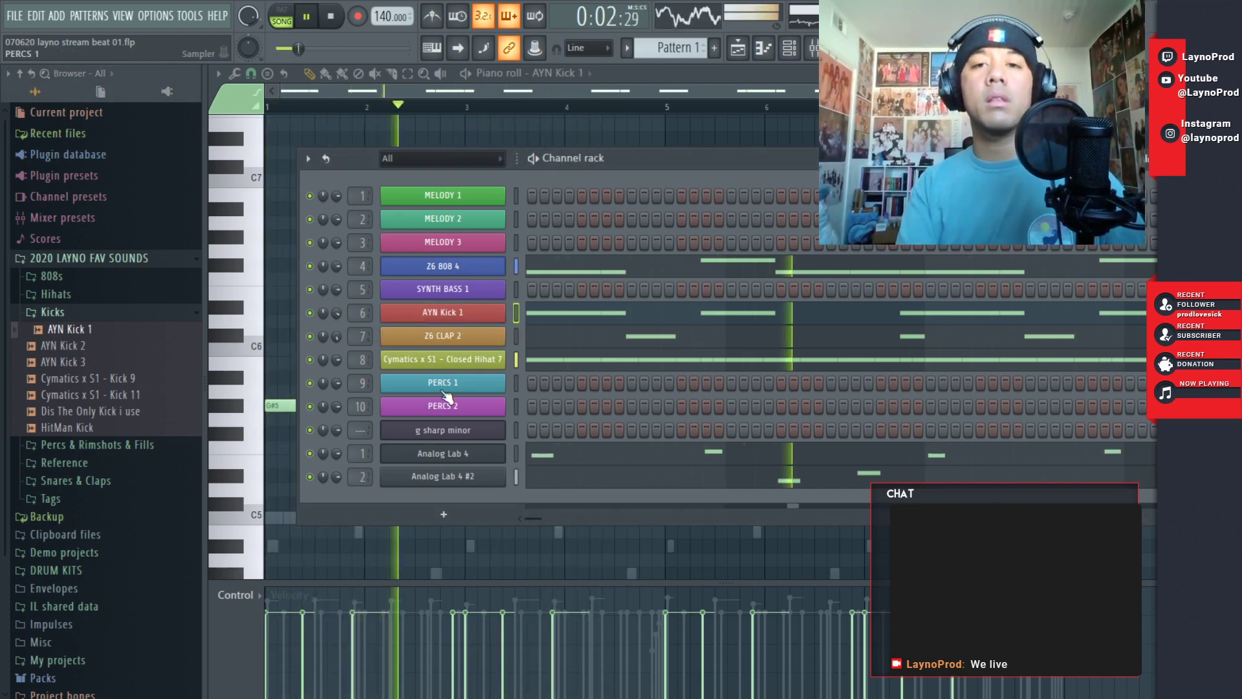
pyautogui.moveTo(83, 364); pyautogui.dragTo(442, 317)
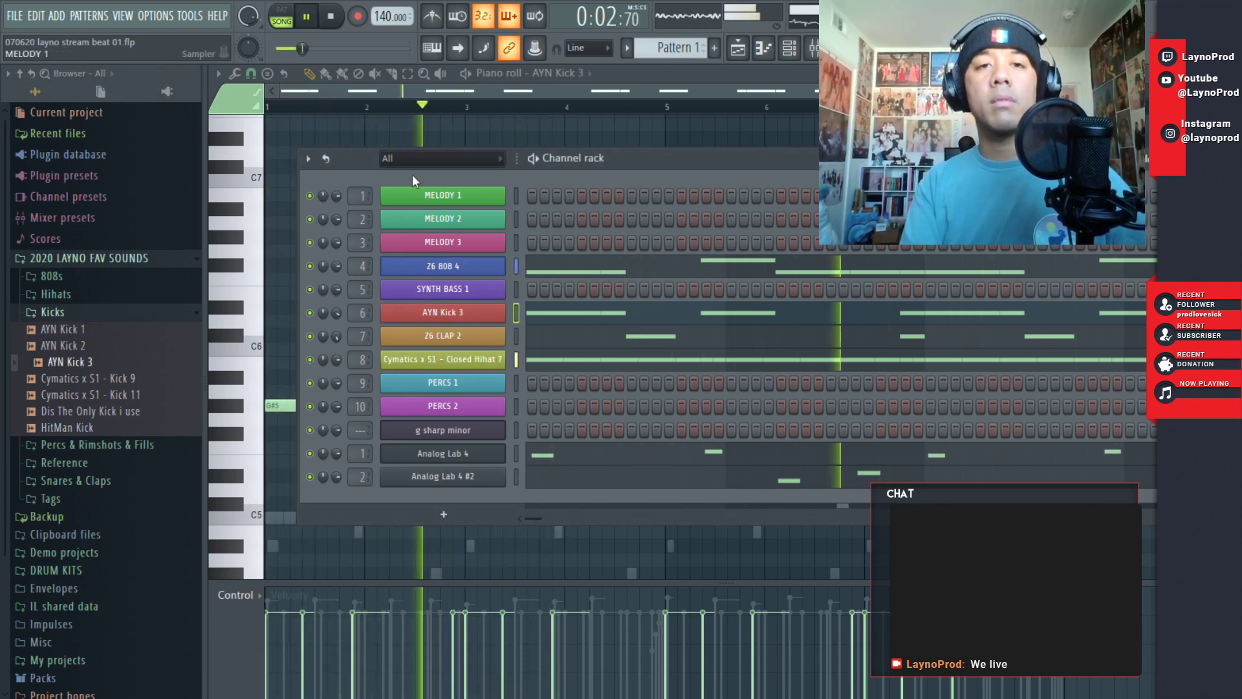
pyautogui.click(415, 85)
pyautogui.press('space')
pyautogui.press('space')
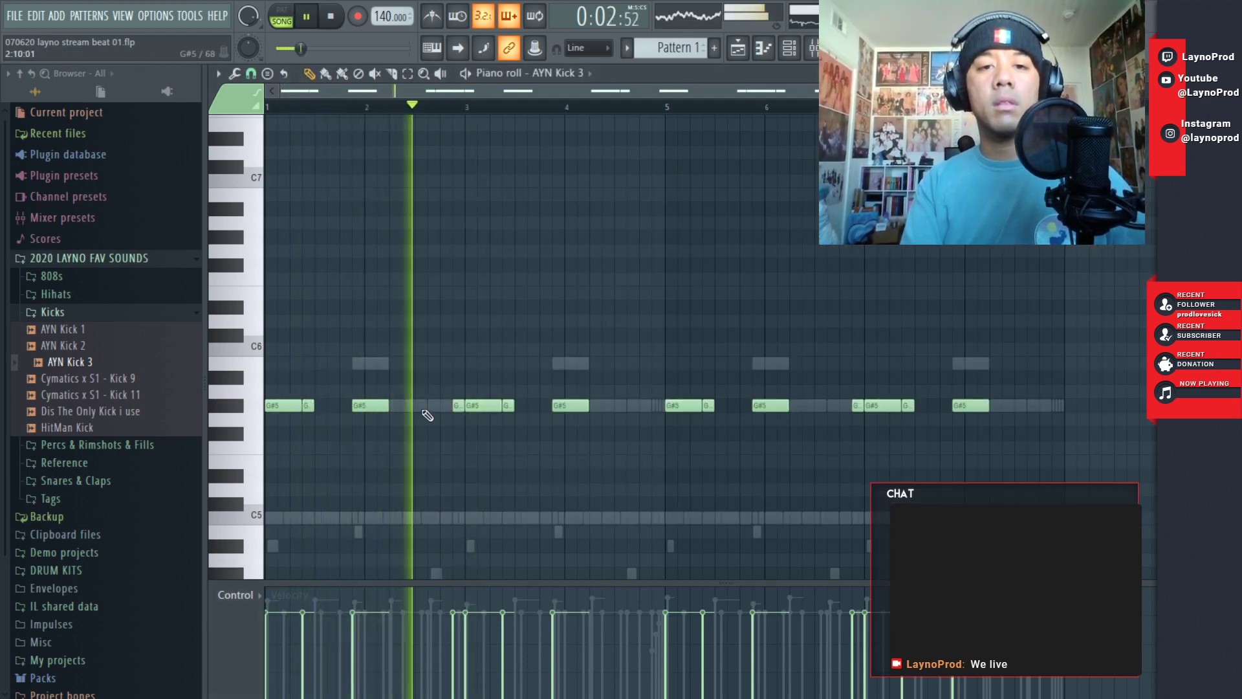
# - Add a short G#5 kick note in bar 2, move it to 2:13 and replay the pattern
pyautogui.click(401, 406)
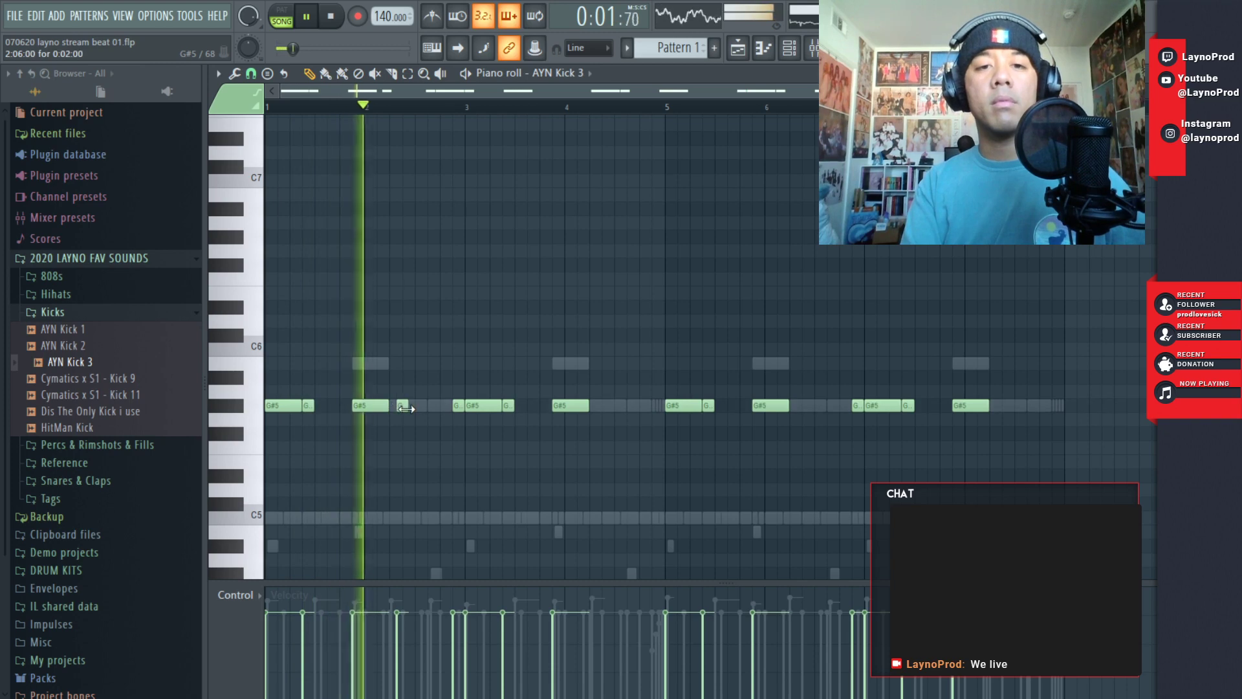
pyautogui.moveTo(402, 405); pyautogui.dragTo(409, 406)
pyautogui.press('space')
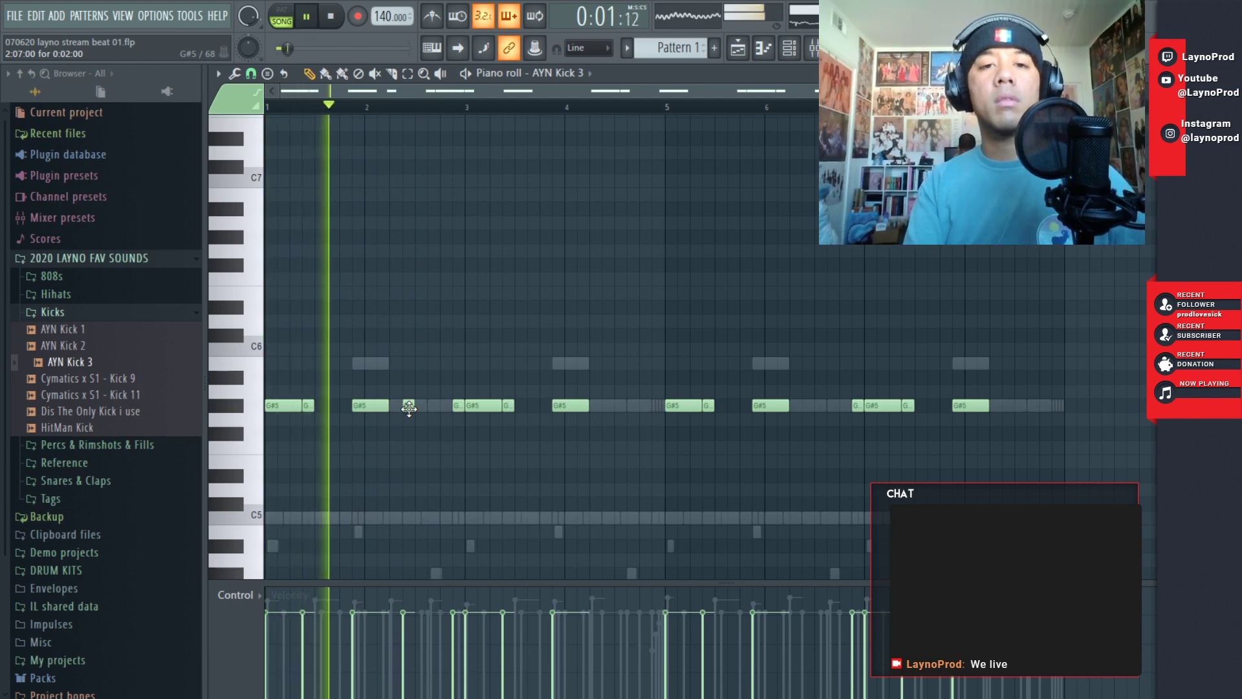
pyautogui.moveTo(409, 406); pyautogui.dragTo(445, 407)
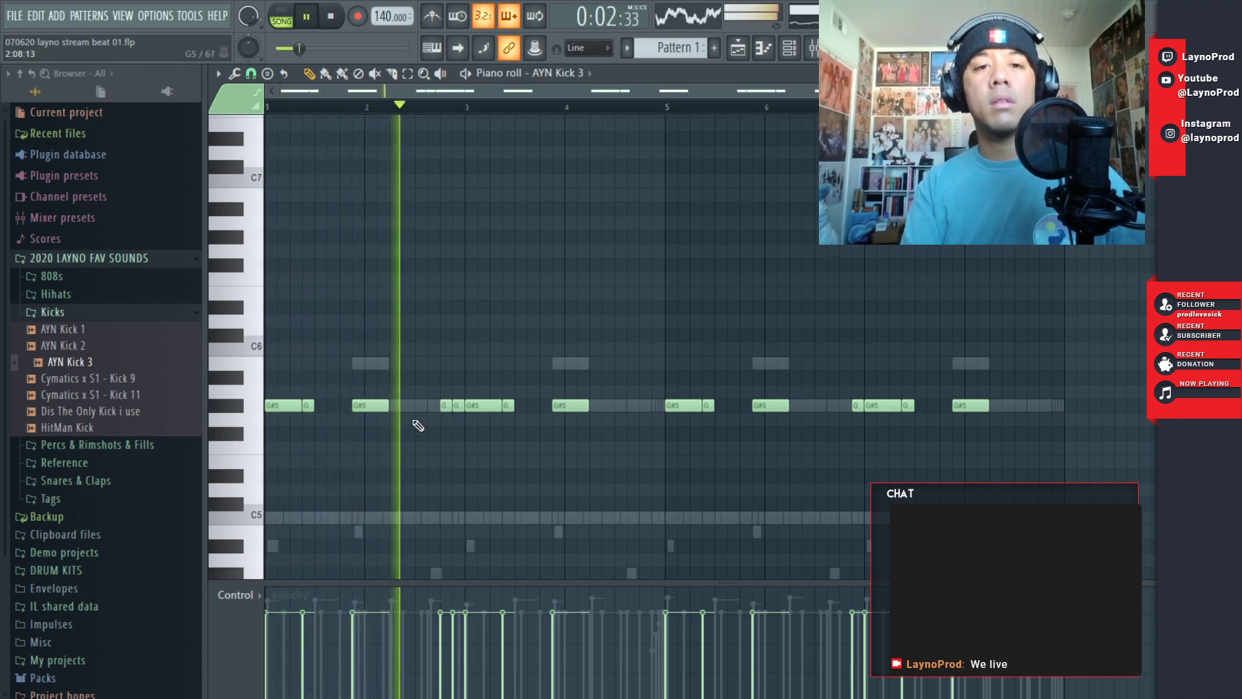
pyautogui.press('space')
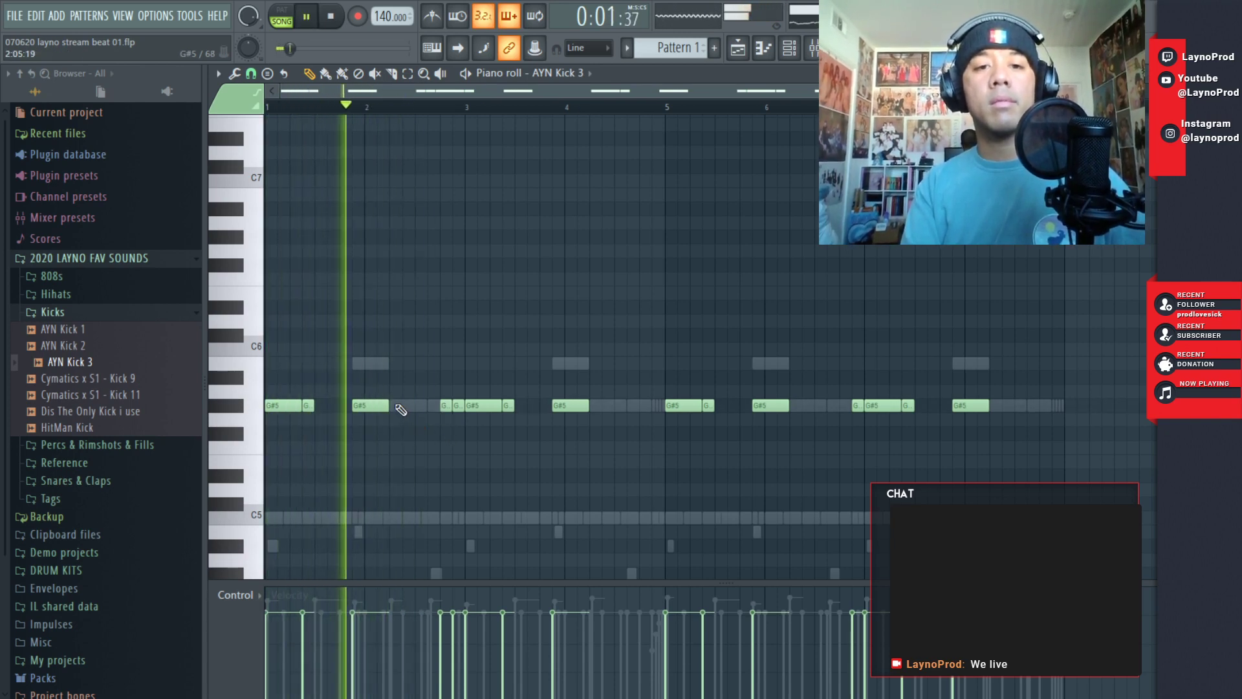
# - Try shortening the 1:15 kick note to five steps with another G#5 kick note directly after it
pyautogui.moveTo(388, 406); pyautogui.dragTo(382, 407)
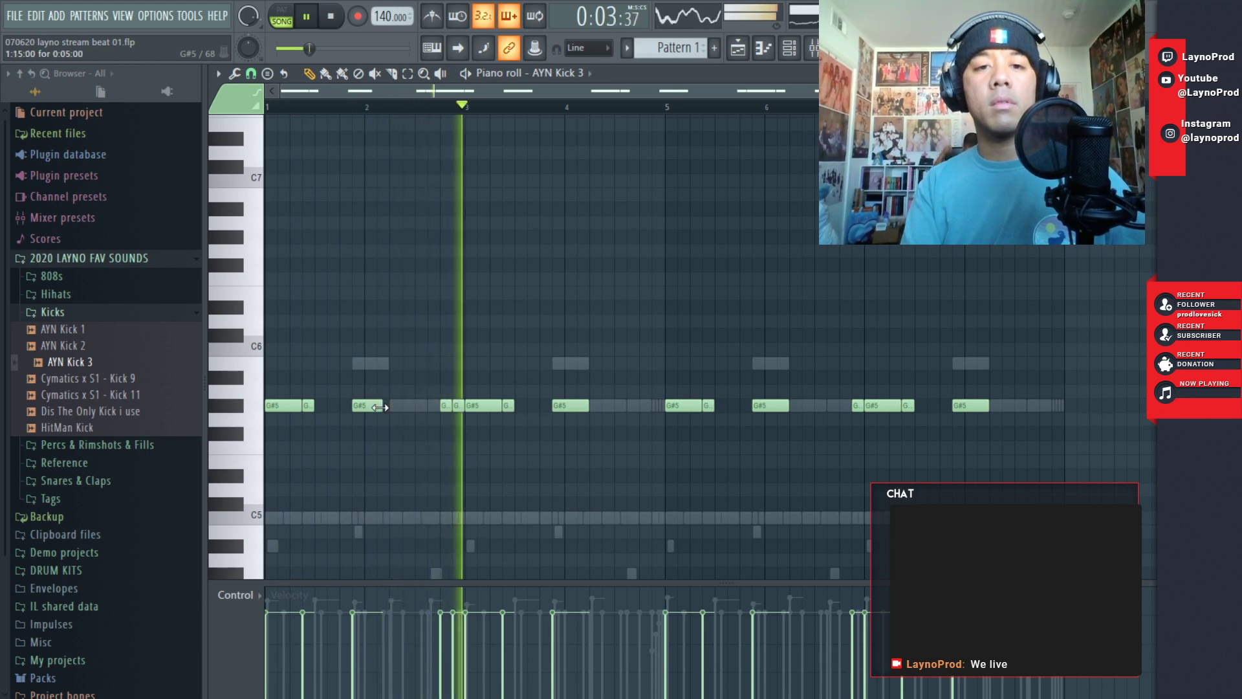
pyautogui.click(386, 406)
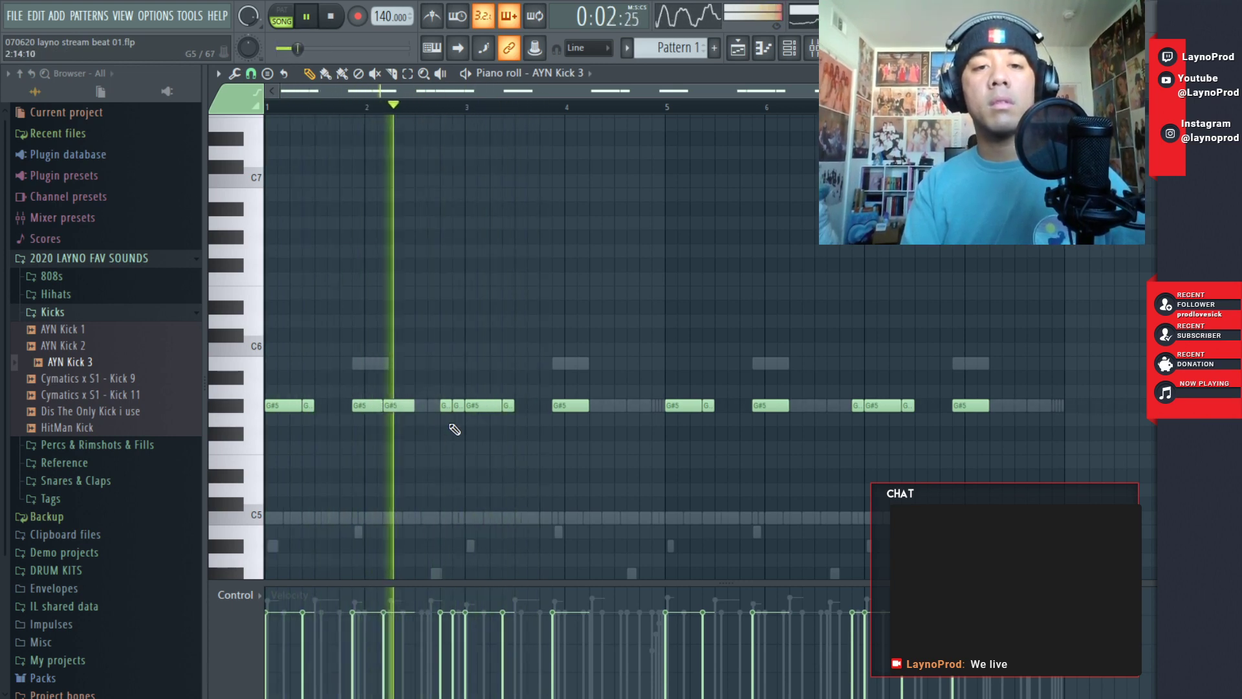
pyautogui.rightClick(408, 407)
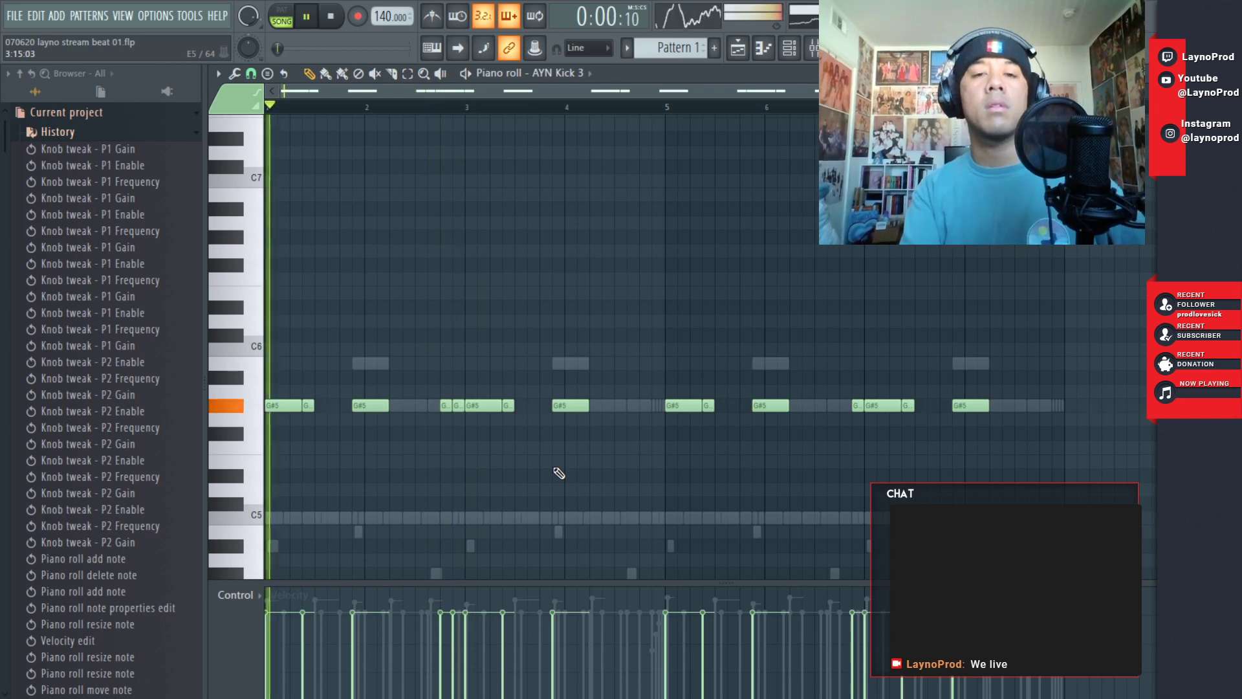
# - Add a G#5 kick note at 2:05, shorten it to two steps and replay the pattern
pyautogui.click(408, 405)
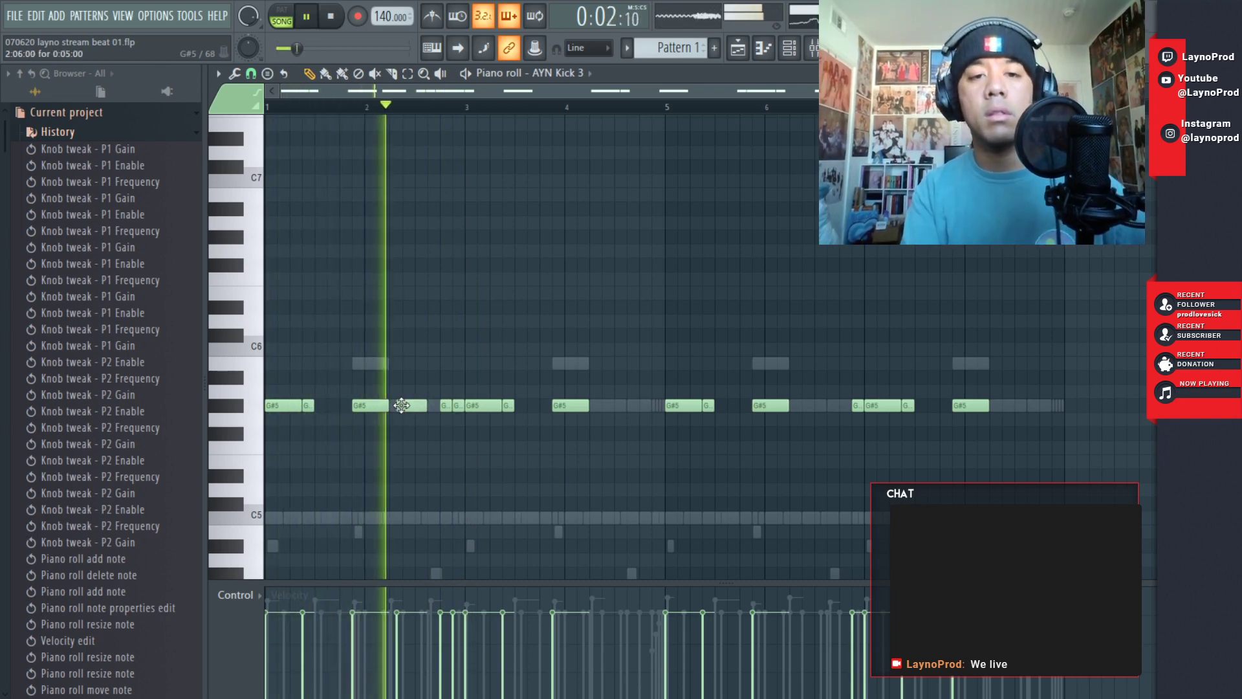
pyautogui.moveTo(407, 405); pyautogui.dragTo(402, 405)
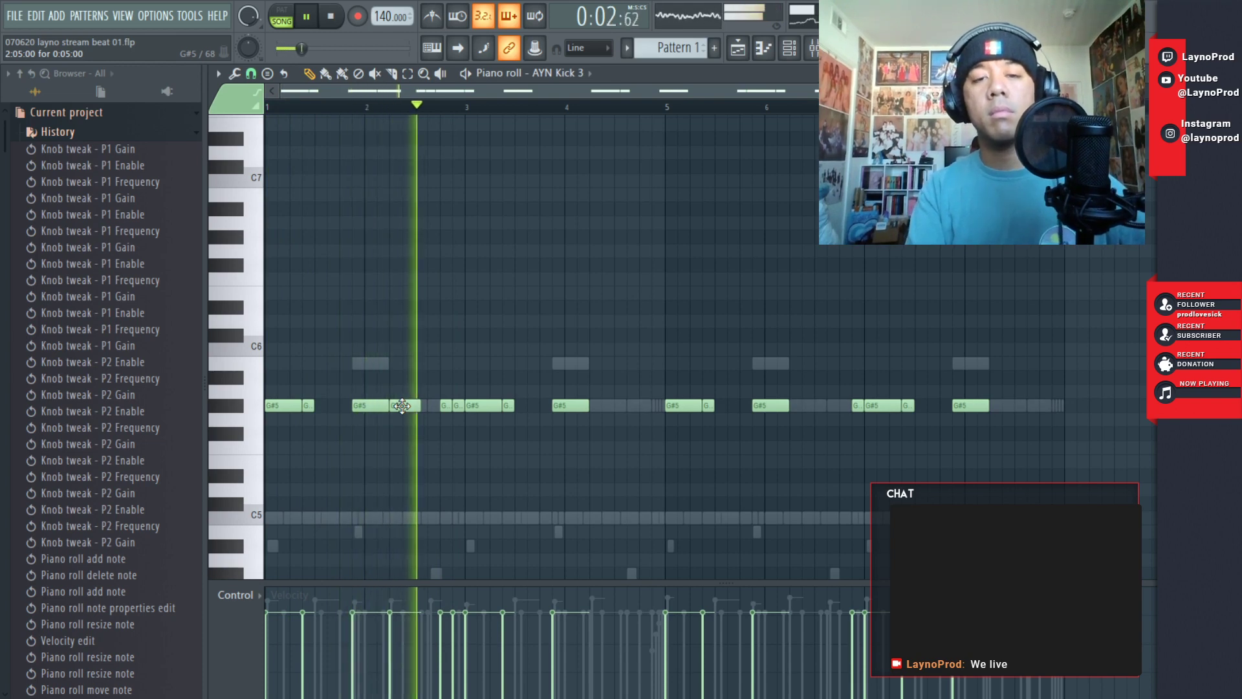
pyautogui.moveTo(418, 409); pyautogui.dragTo(399, 409)
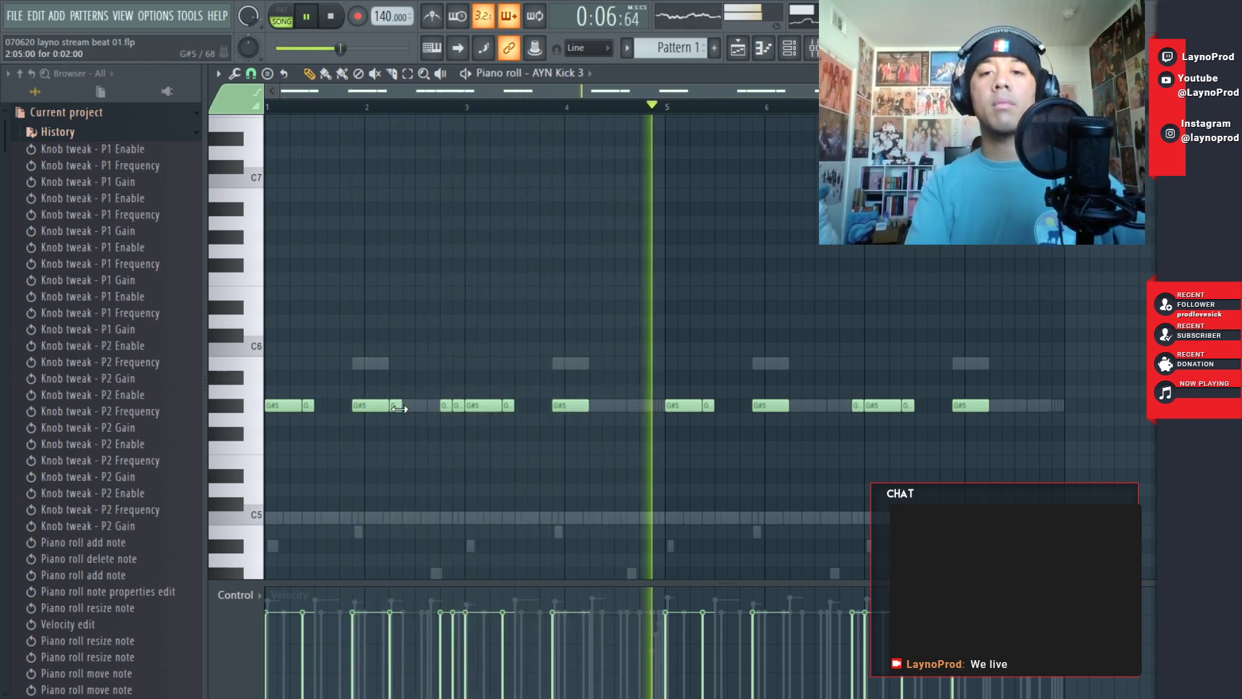
pyautogui.press('space')
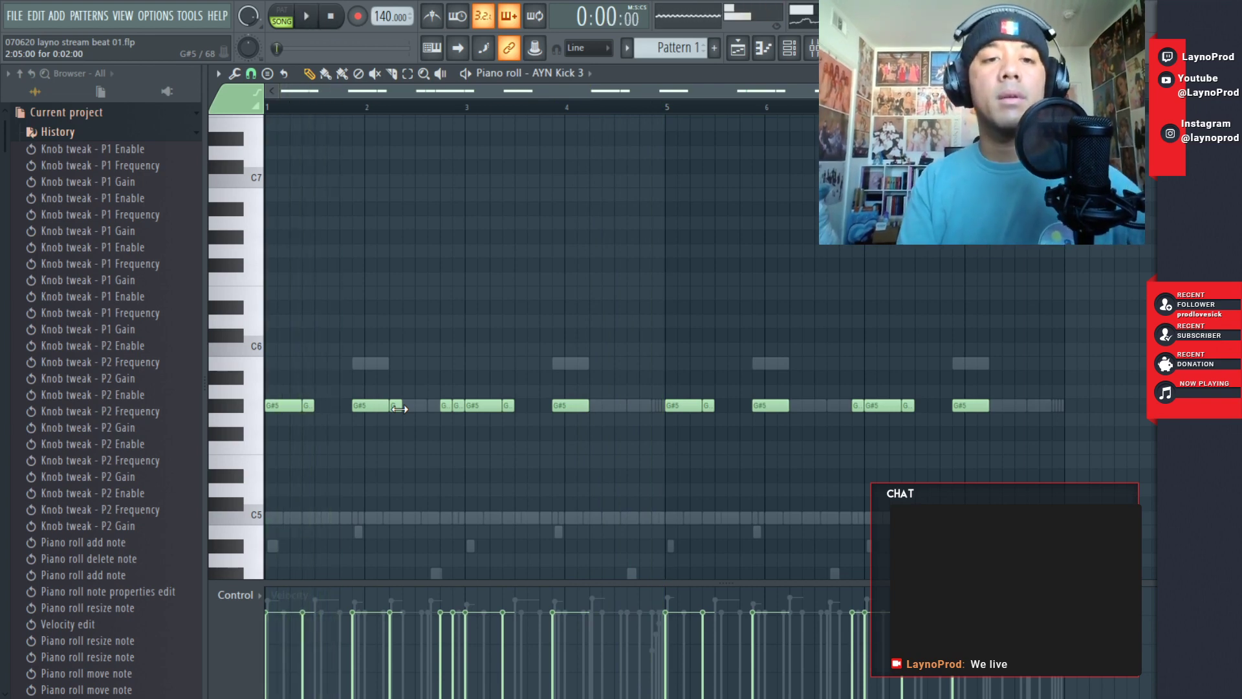
pyautogui.press('space')
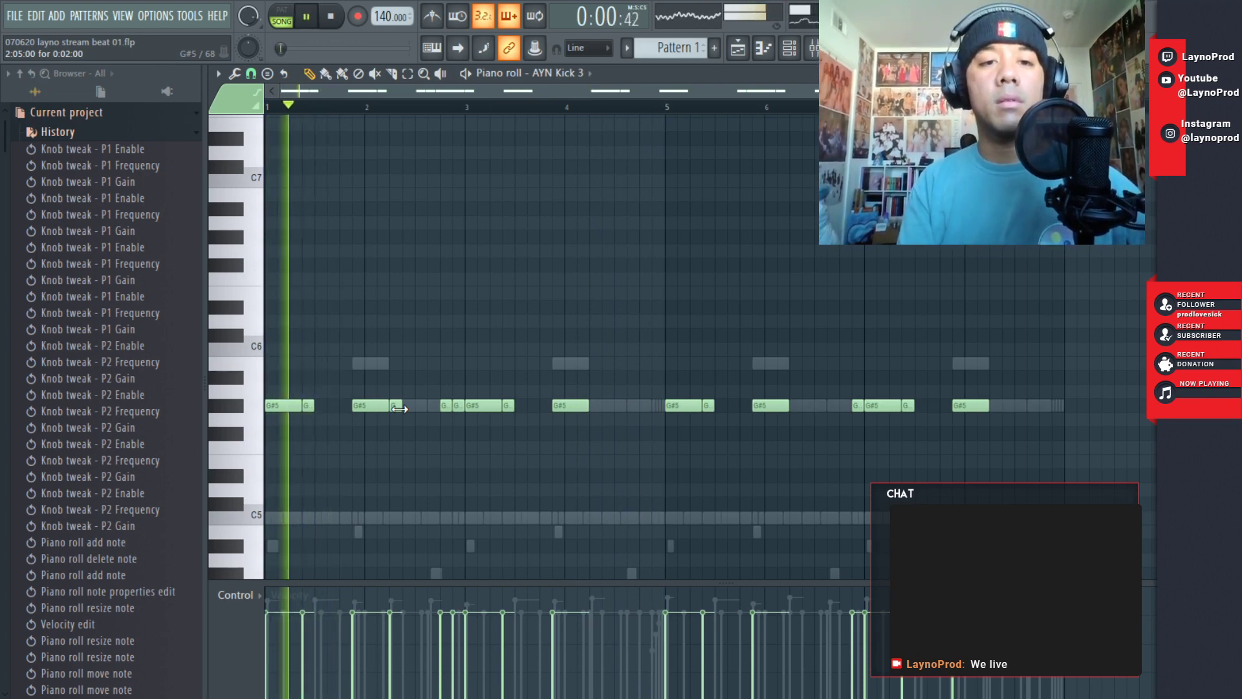
pyautogui.press('space')
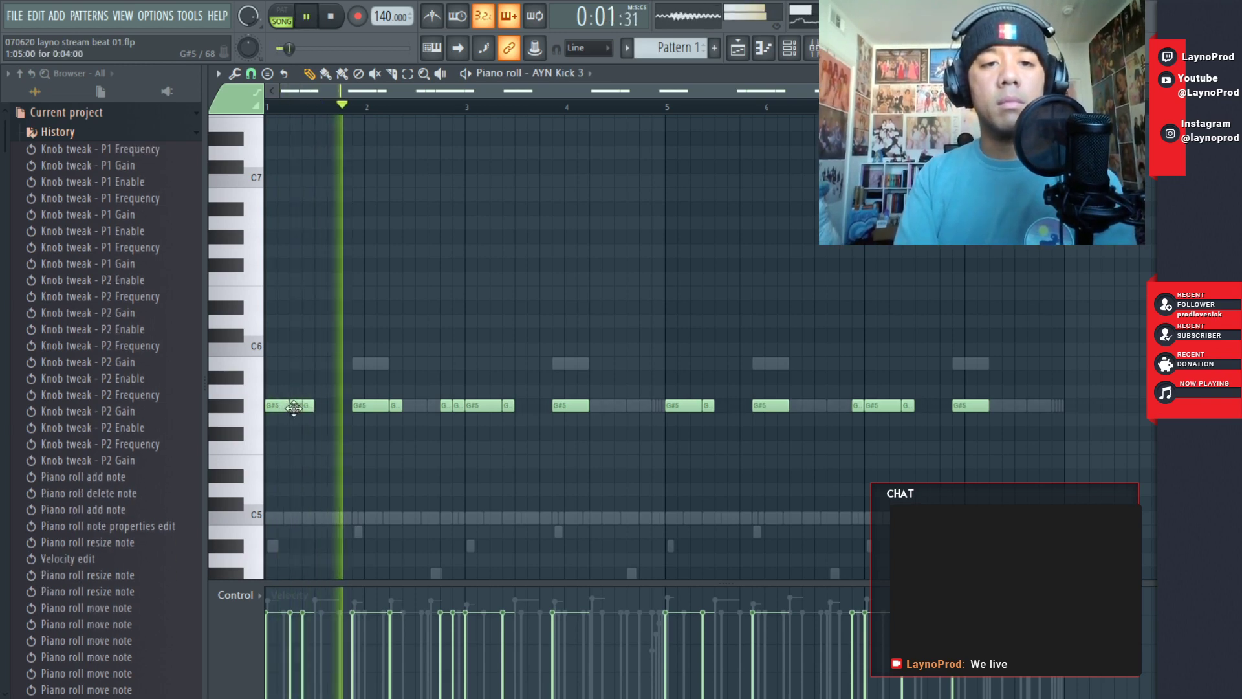
# - Delete the G#5 kick notes at 1:05 and 2:13, and lengthen the first kick note to six steps
pyautogui.rightClick(296, 408)
pyautogui.moveTo(290, 408); pyautogui.dragTo(302, 407)
pyautogui.press('space')
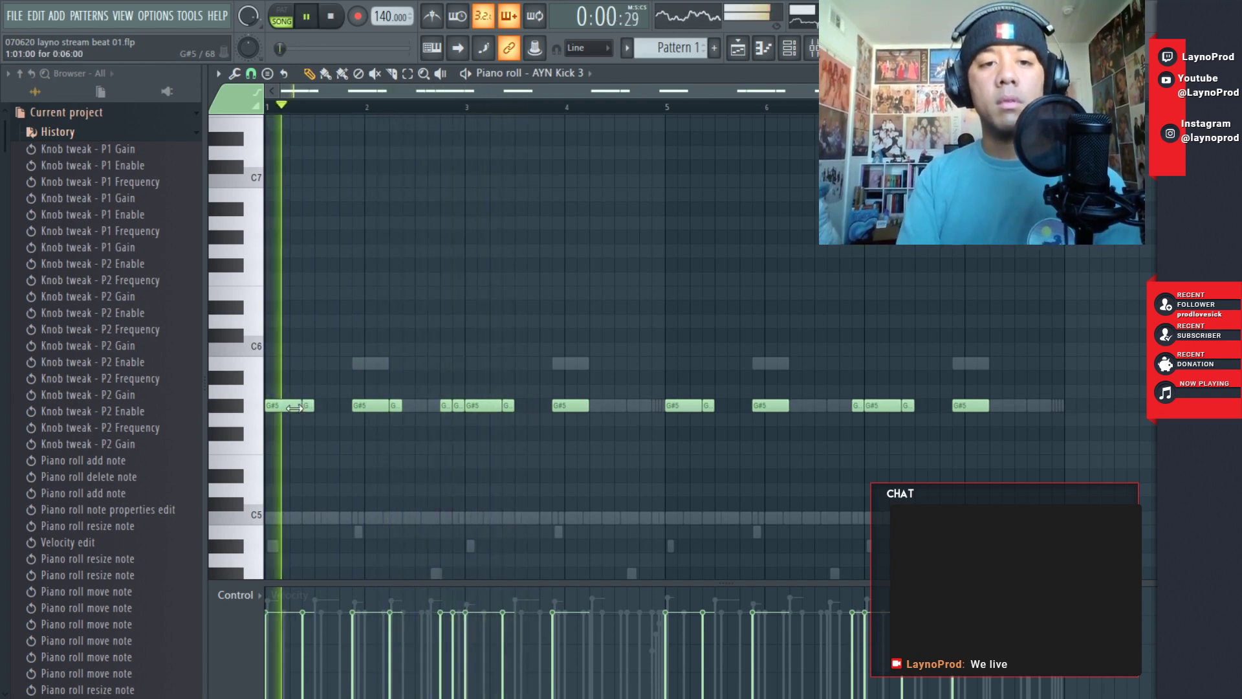
pyautogui.rightClick(446, 408)
pyautogui.press('space')
pyautogui.press('space')
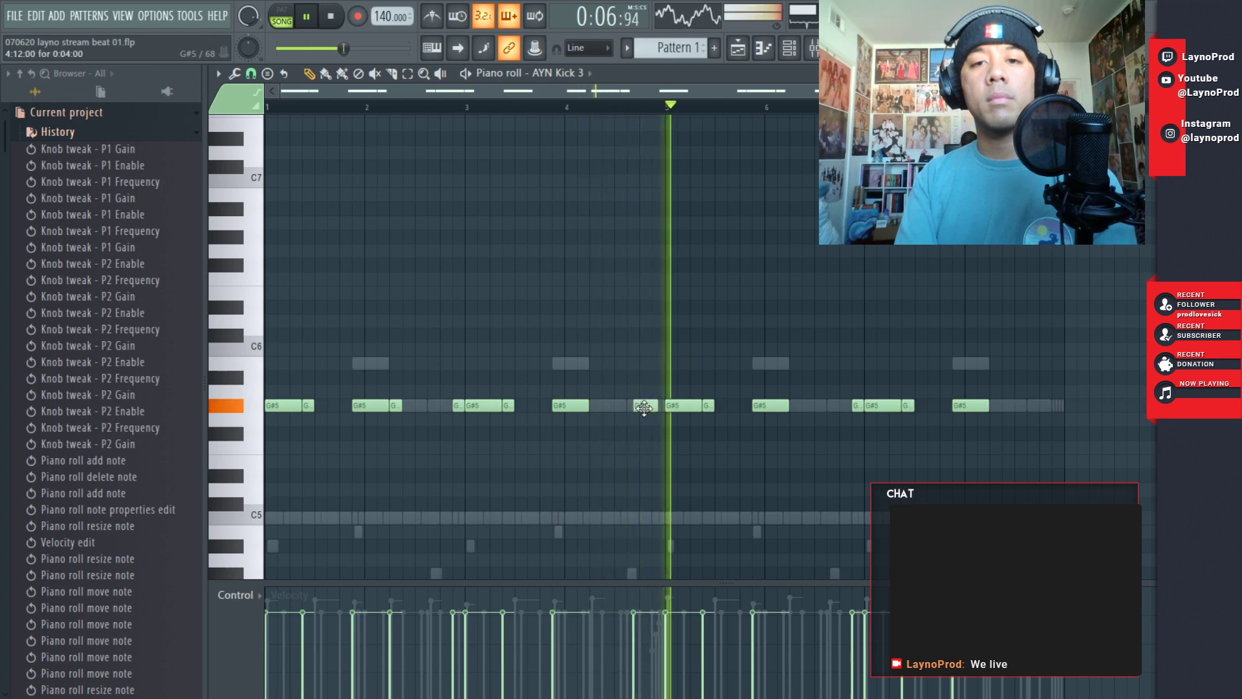
# - Try a four-step G#5 kick note near the end of bar 4, at 4:12 and at 4:09
pyautogui.click(638, 405)
pyautogui.press('space')
pyautogui.moveTo(638, 408); pyautogui.dragTo(626, 408)
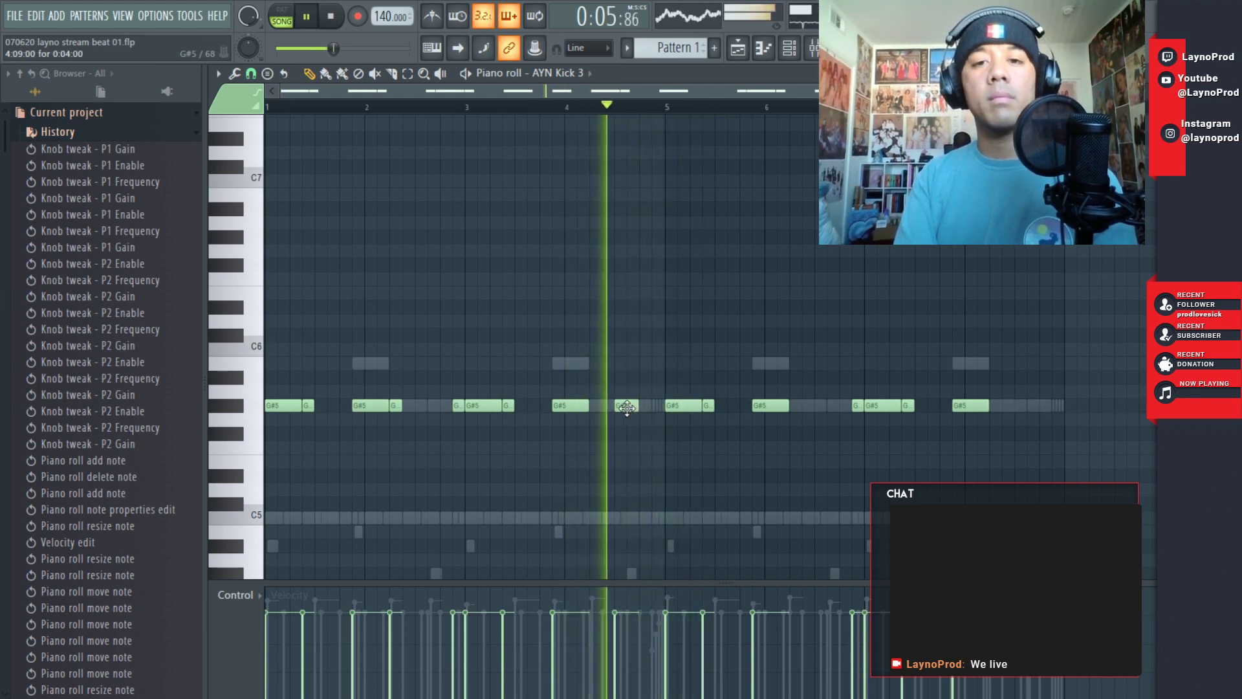
pyautogui.rightClick(627, 407)
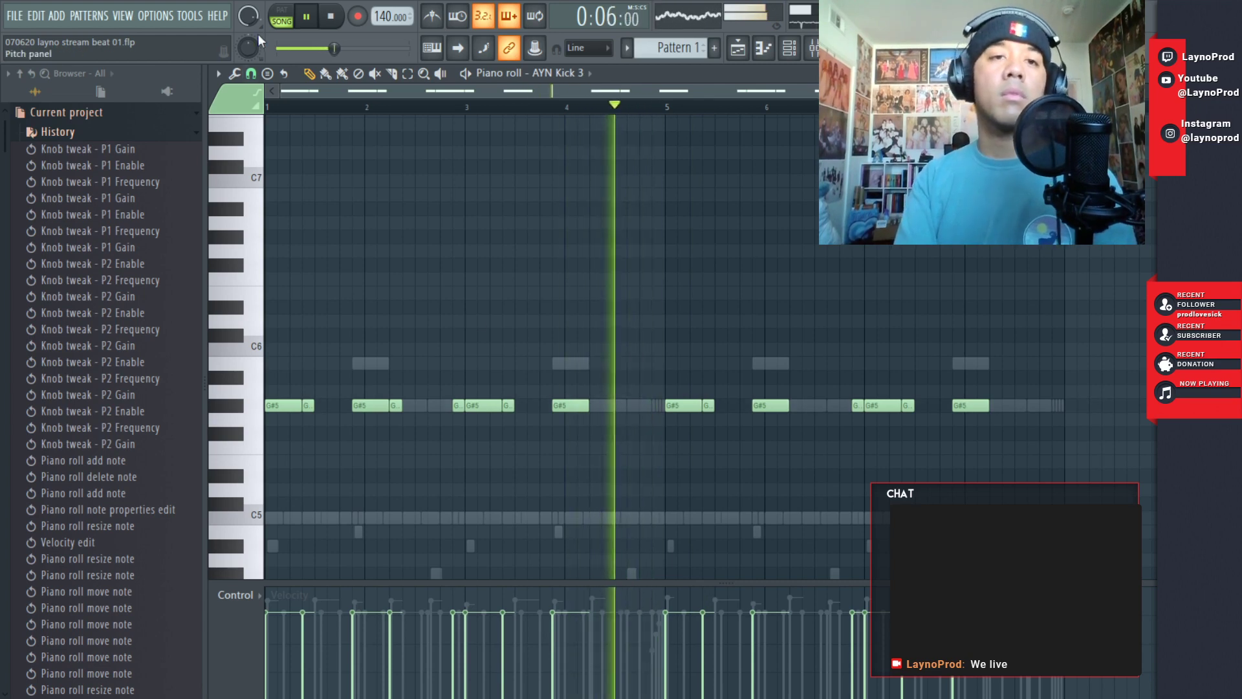
# - Add a two-step G#5 kick note at 4:15, replay from the start, and delete the kick note at 2:05
pyautogui.click(266, 109)
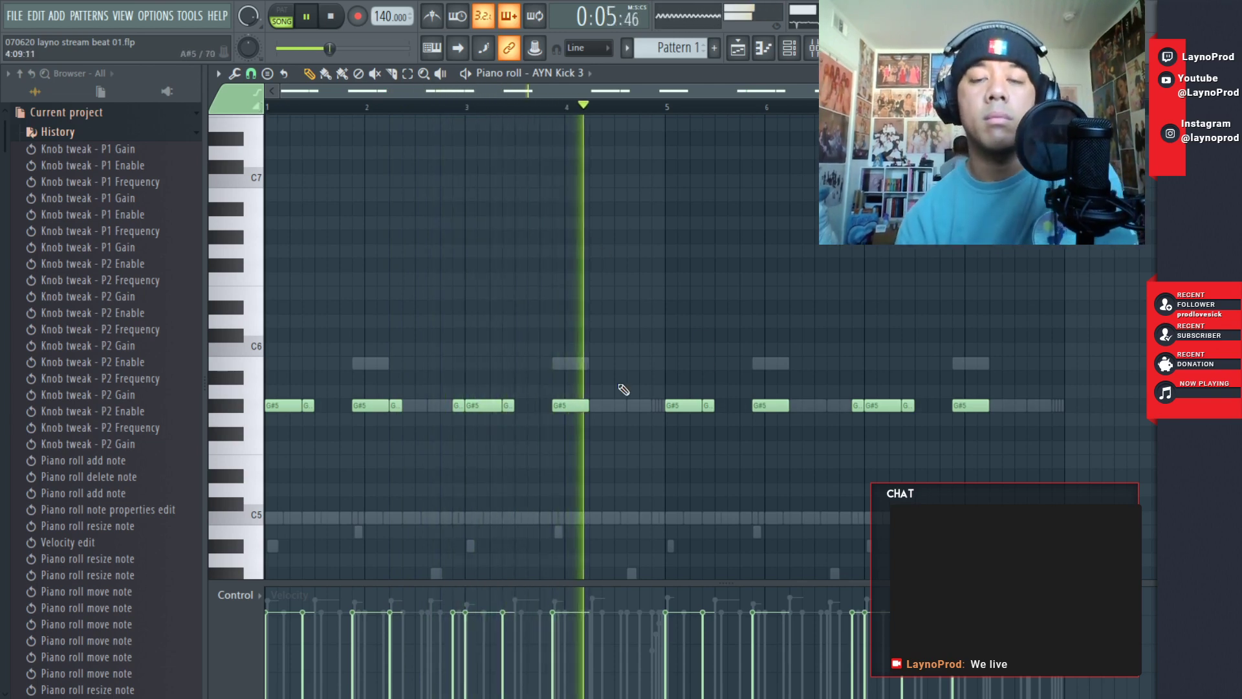
pyautogui.click(653, 406)
pyautogui.moveTo(657, 407)
pyautogui.mouseDown()
pyautogui.moveTo(634, 407)
pyautogui.moveTo(652, 407)
pyautogui.mouseUp()
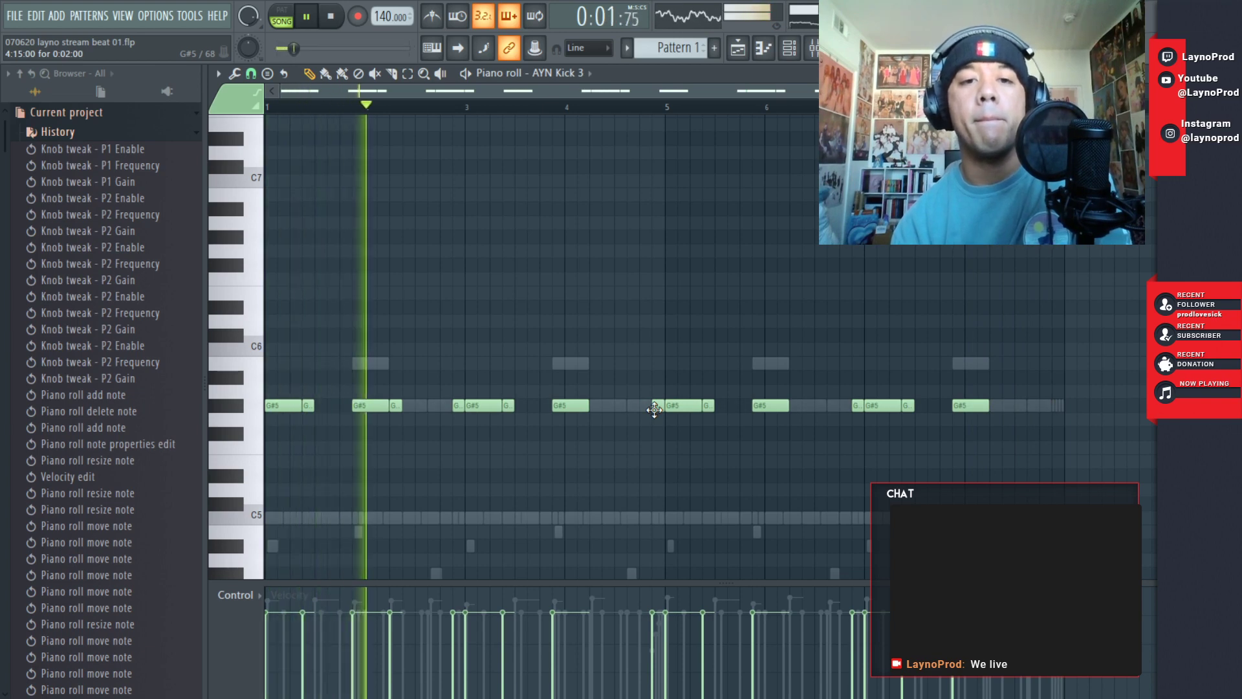
pyautogui.press('space')
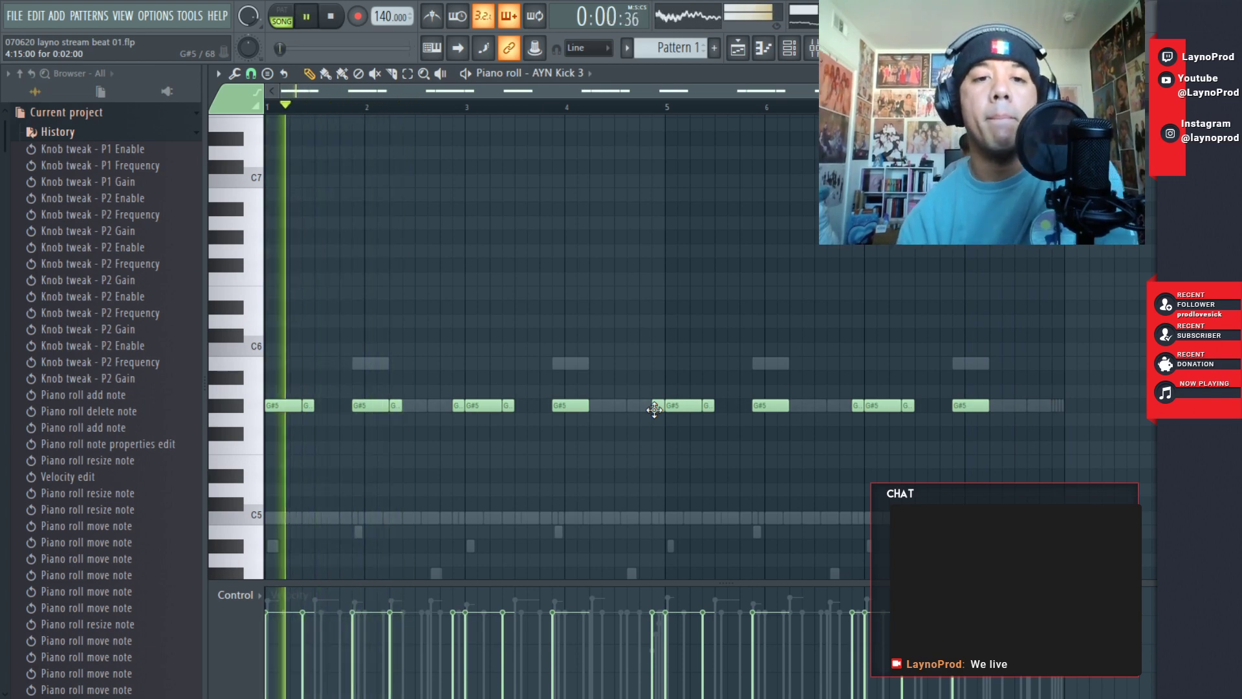
pyautogui.rightClick(396, 406)
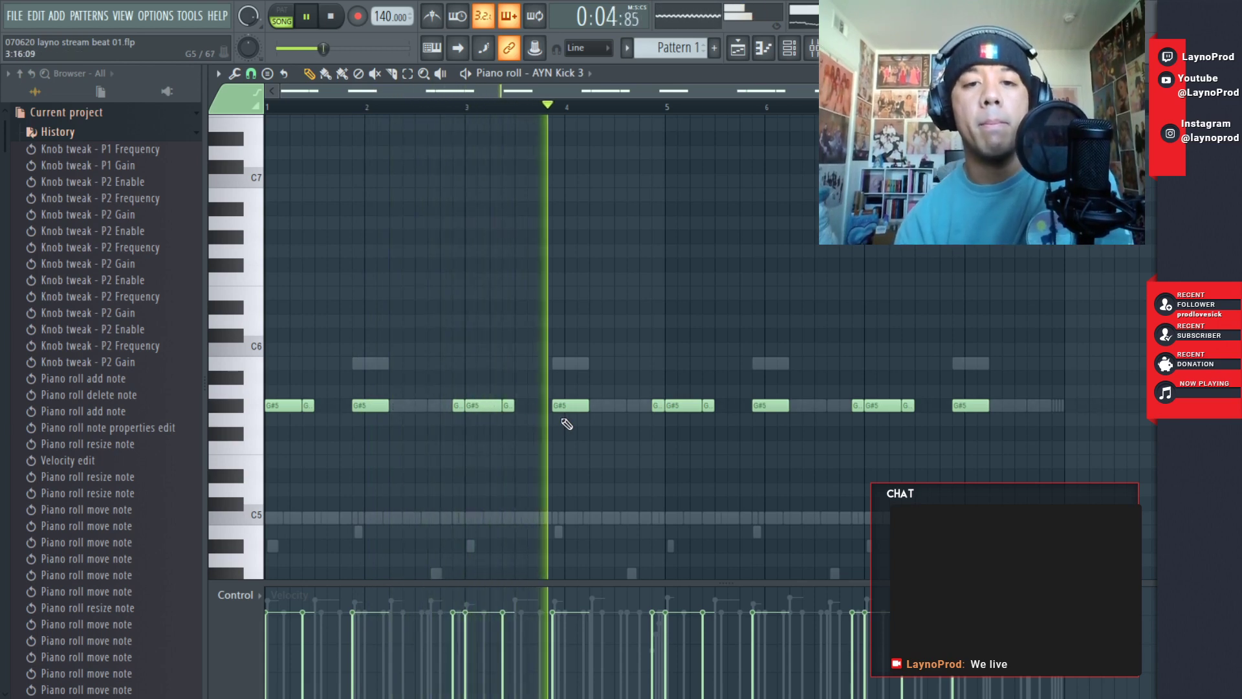
# - Try the pattern without the kick notes at 5:07 and 1:07, and undo both deletions
pyautogui.rightClick(707, 407)
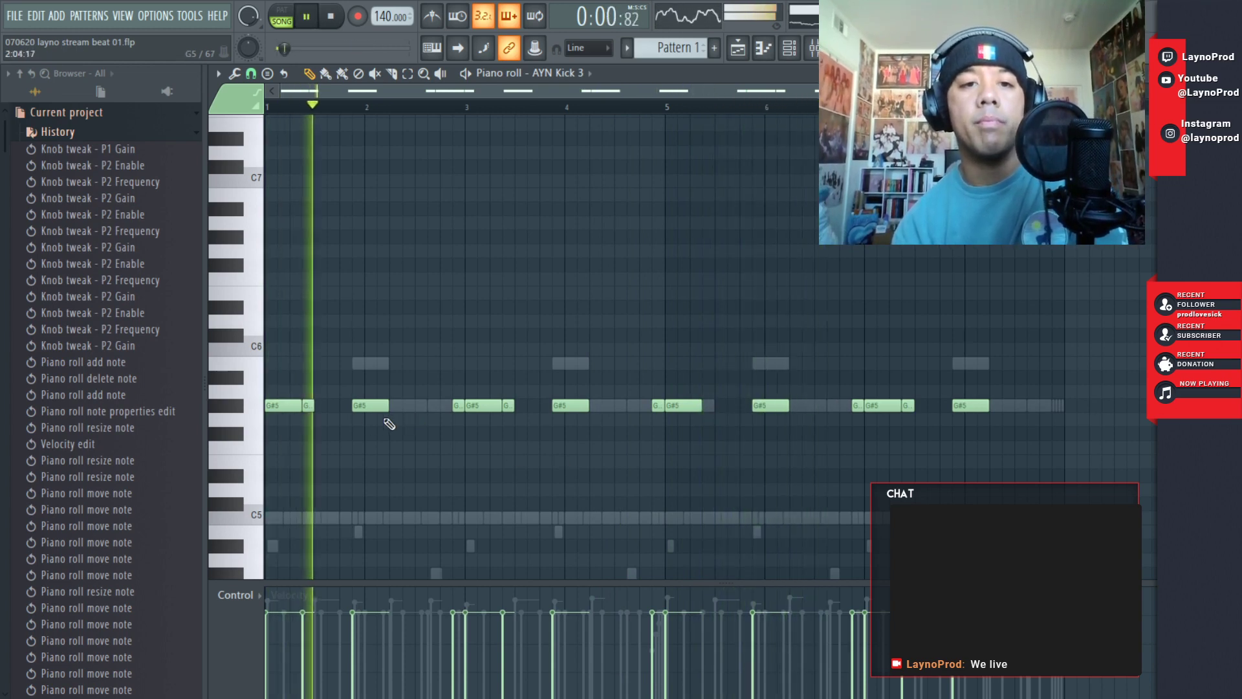
pyautogui.rightClick(309, 407)
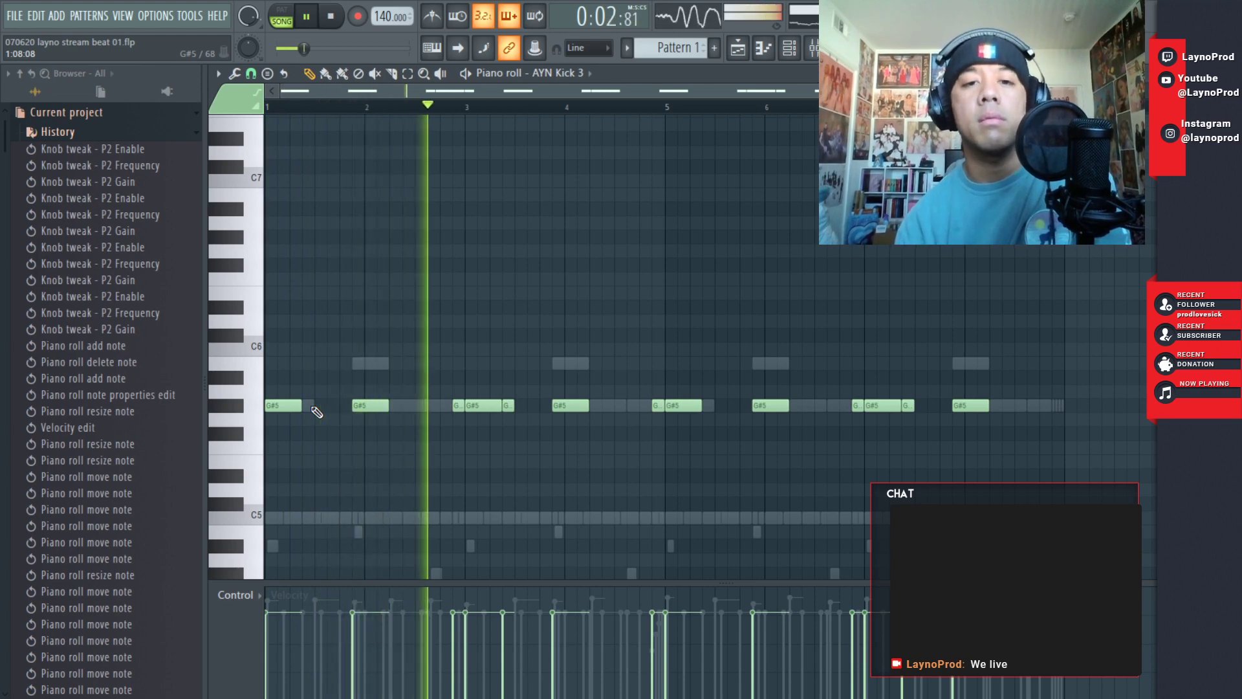
pyautogui.hotkey('ctrl', 'z')
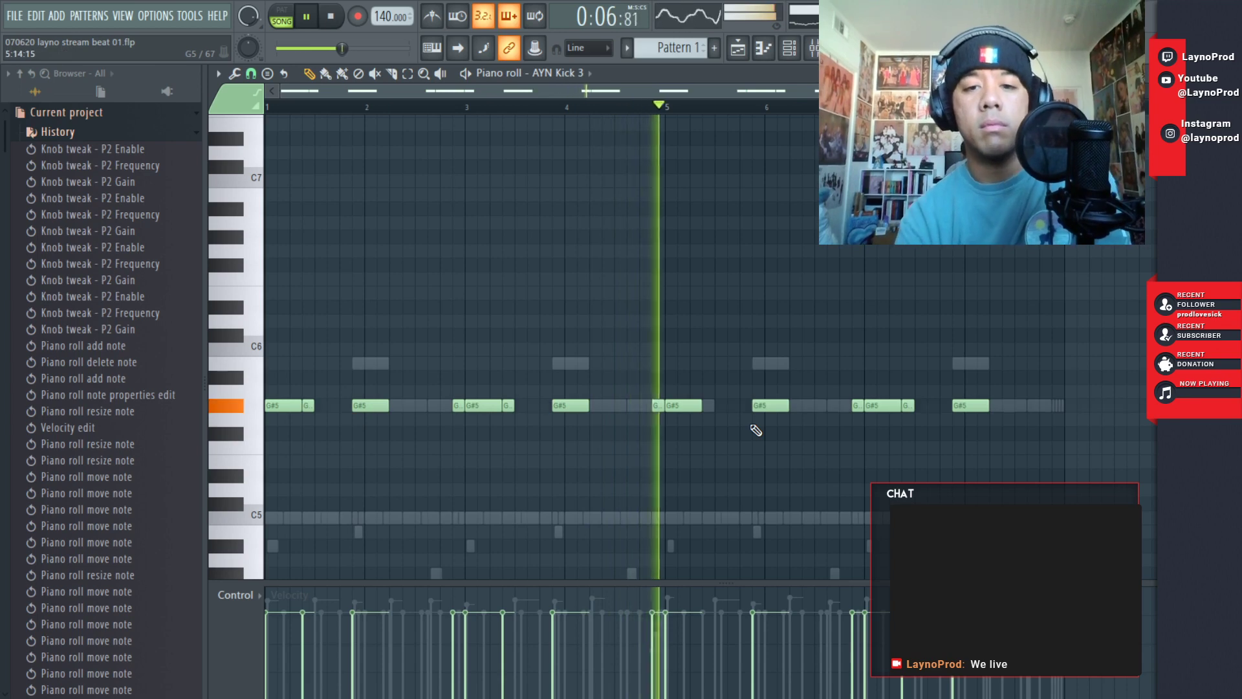
pyautogui.hotkey('ctrl', 'z')
pyautogui.hotkey('ctrl', 'z')
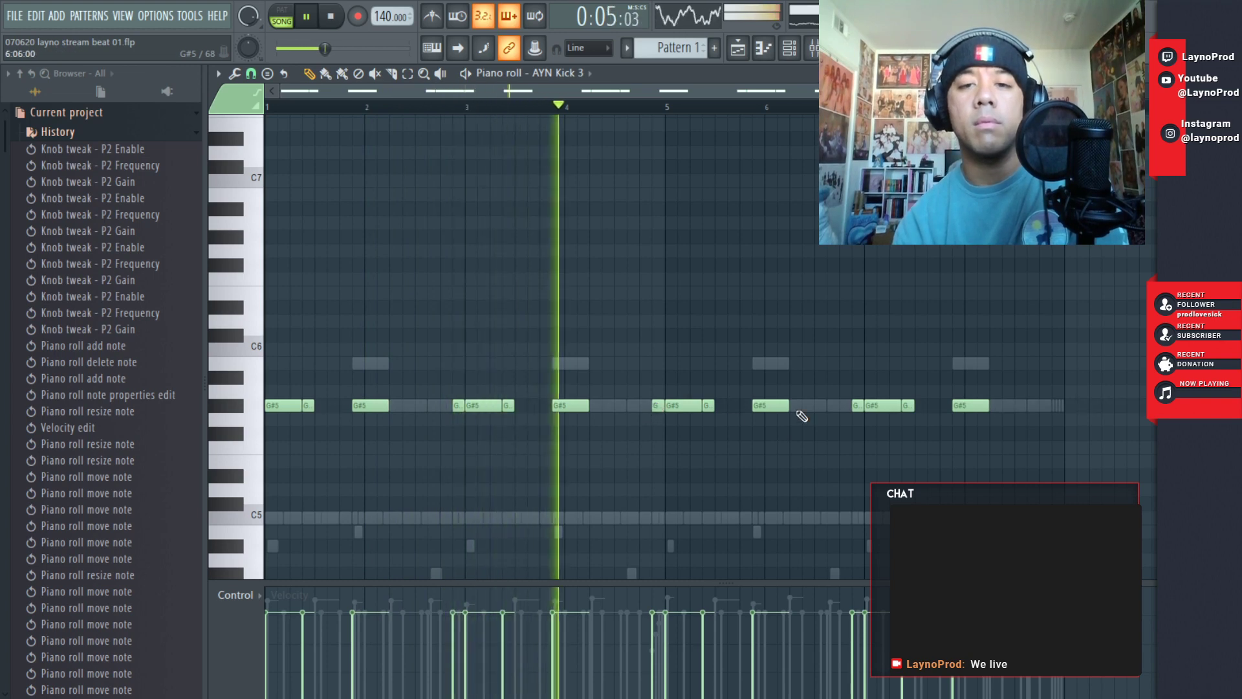
# - Add a two-step G#5 kick note at 8:15, at the end of the pattern
pyautogui.click(1055, 407)
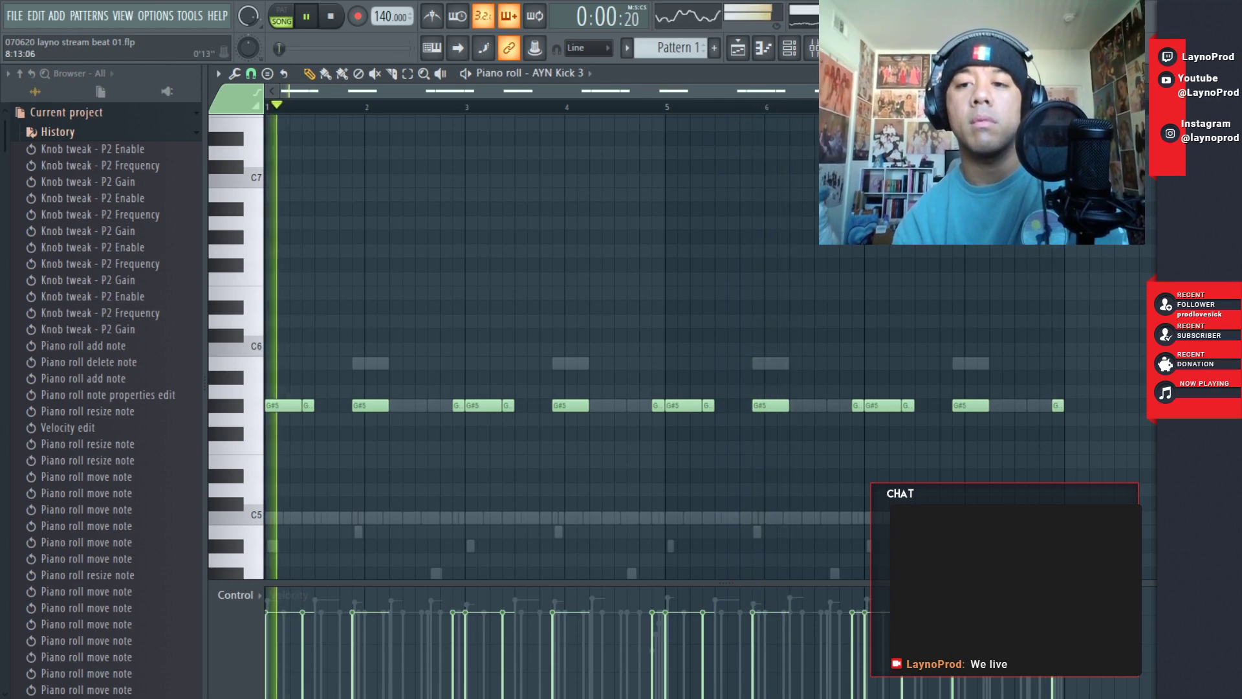
# - Load Fruity Soft Clipper in the first effect slot of the KICKS mixer track
pyautogui.press('F9')
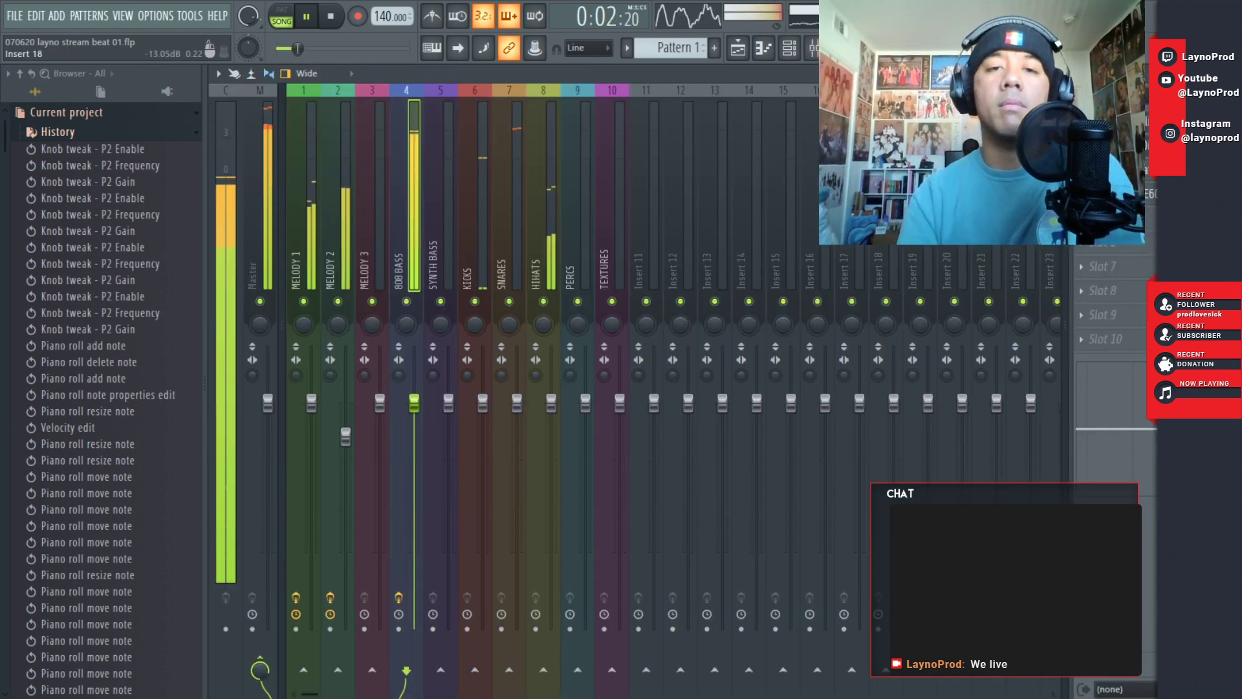
pyautogui.click(479, 258)
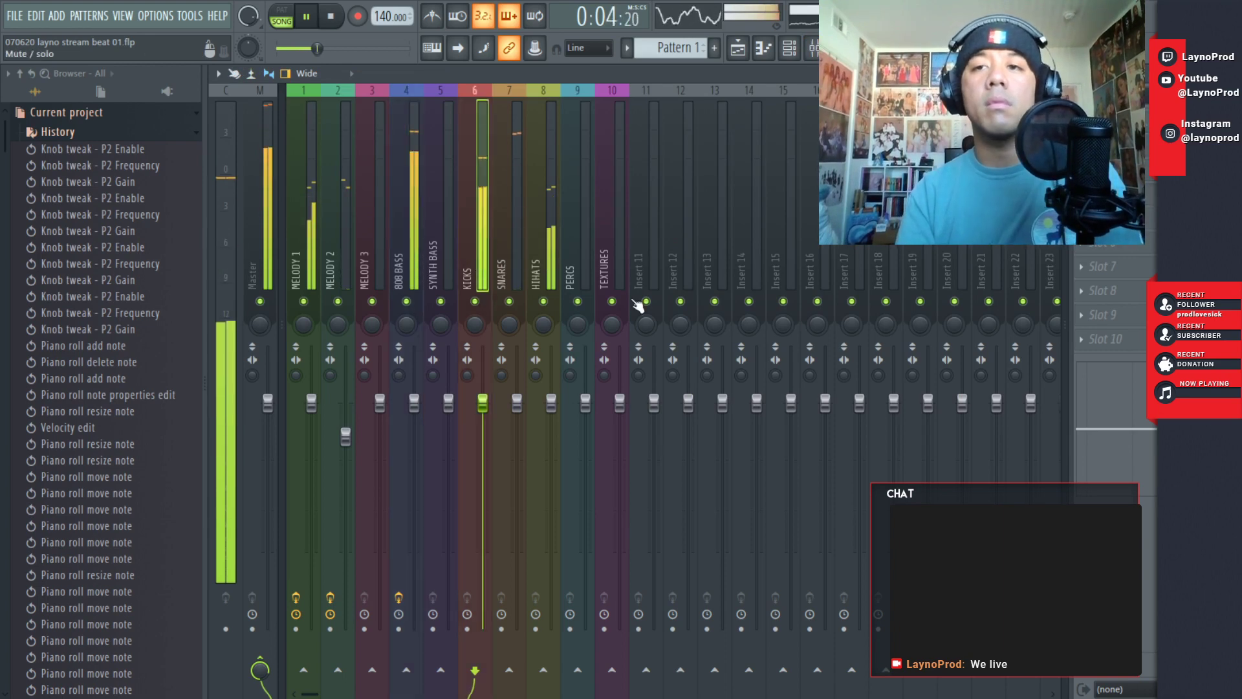
pyautogui.click(1082, 121)
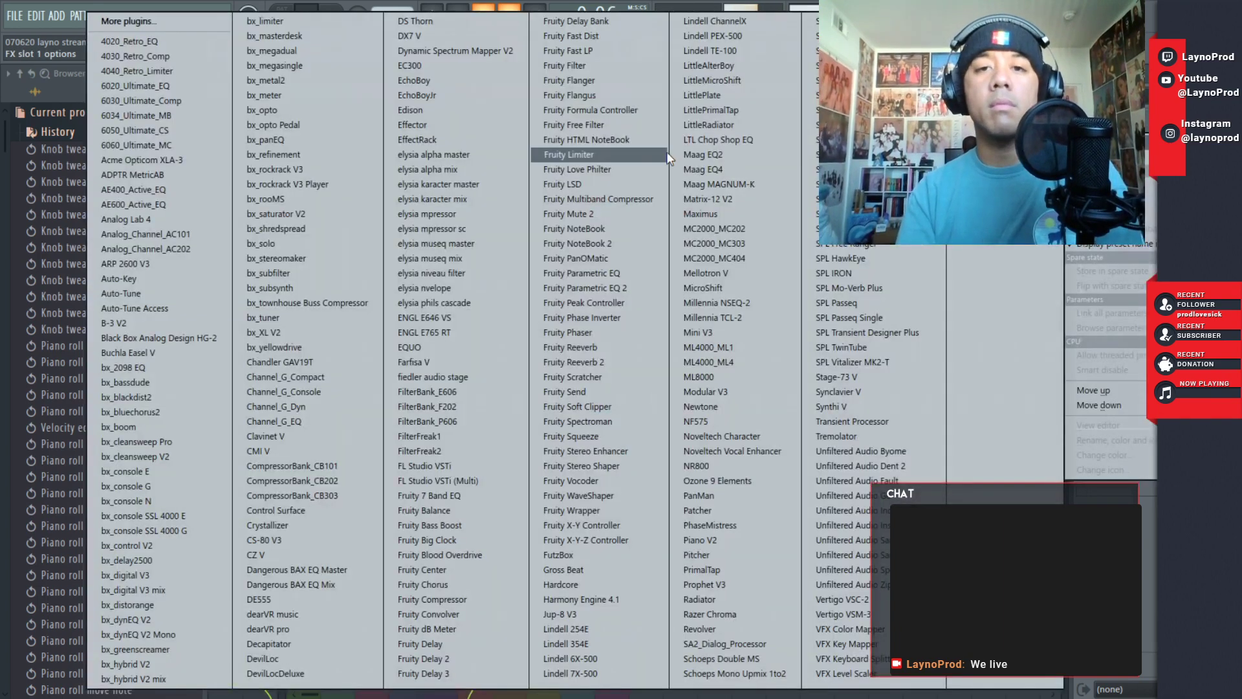
pyautogui.click(595, 406)
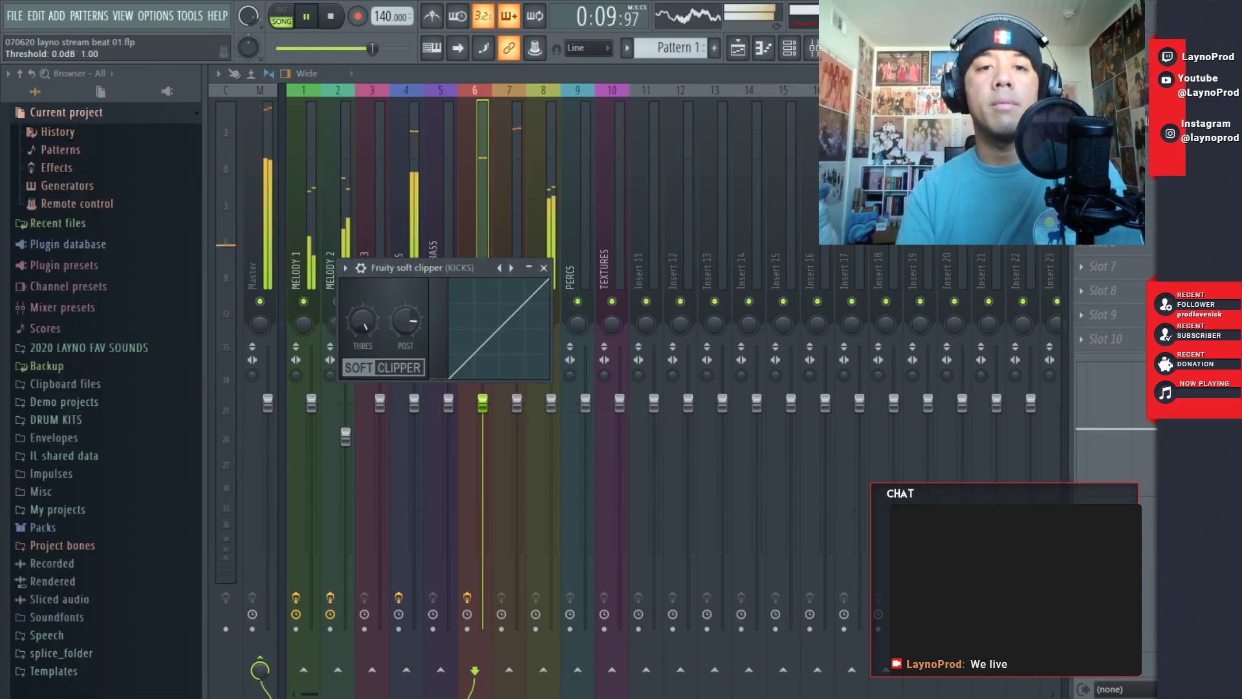
# - Raise the post gain of the soft clipper on the KICKS track to 90%
pyautogui.moveTo(405, 320)
pyautogui.mouseDown()
pyautogui.moveTo(405, 307)
pyautogui.moveTo(406, 322)
pyautogui.mouseUp()
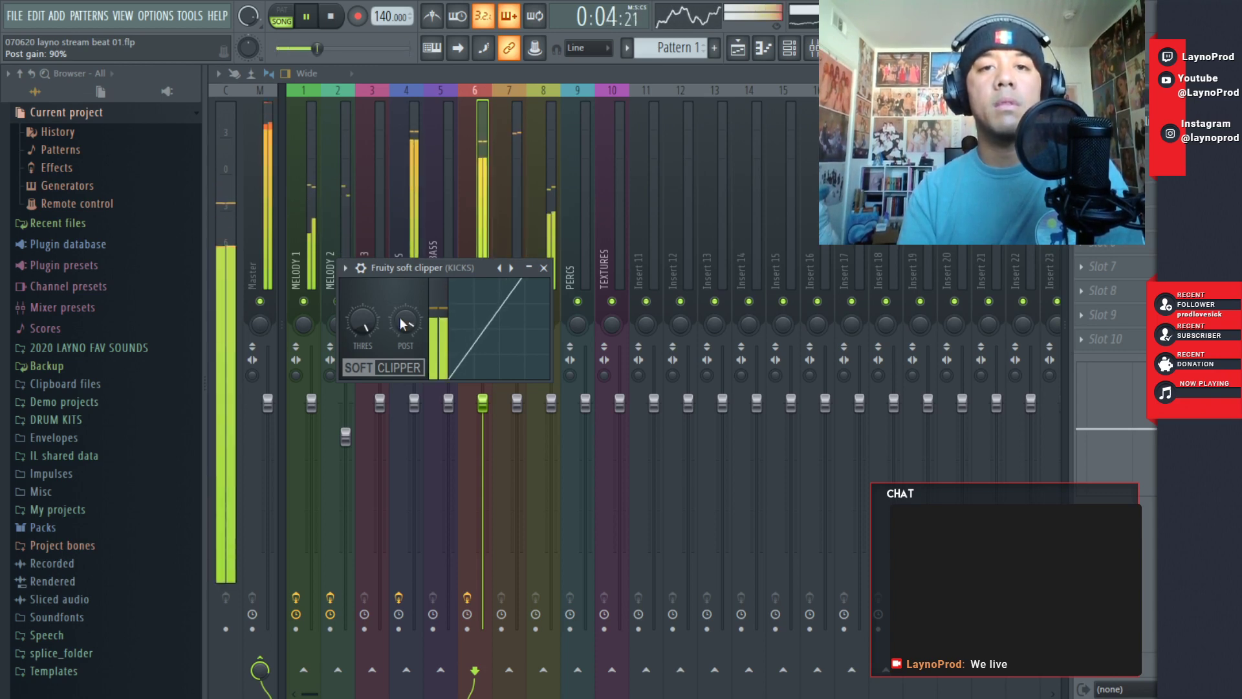
# - Open the AYN Kick 3 notes in the piano roll and select all of them
pyautogui.press('F6')
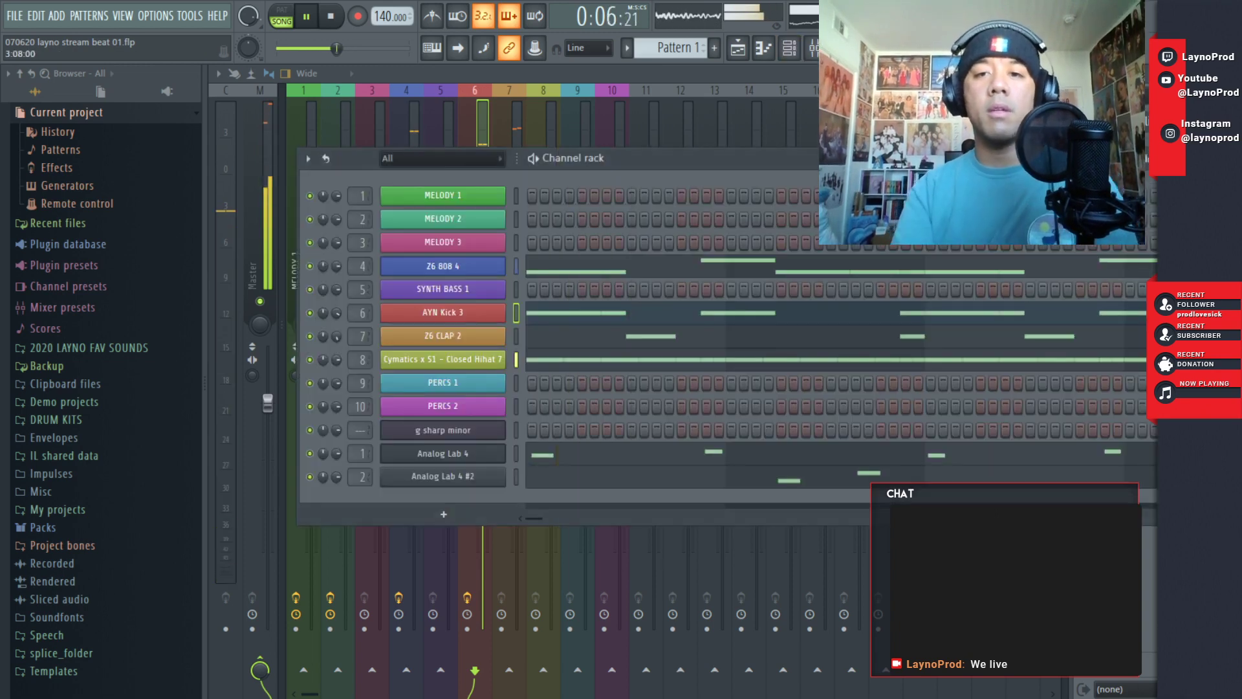
pyautogui.click(819, 319)
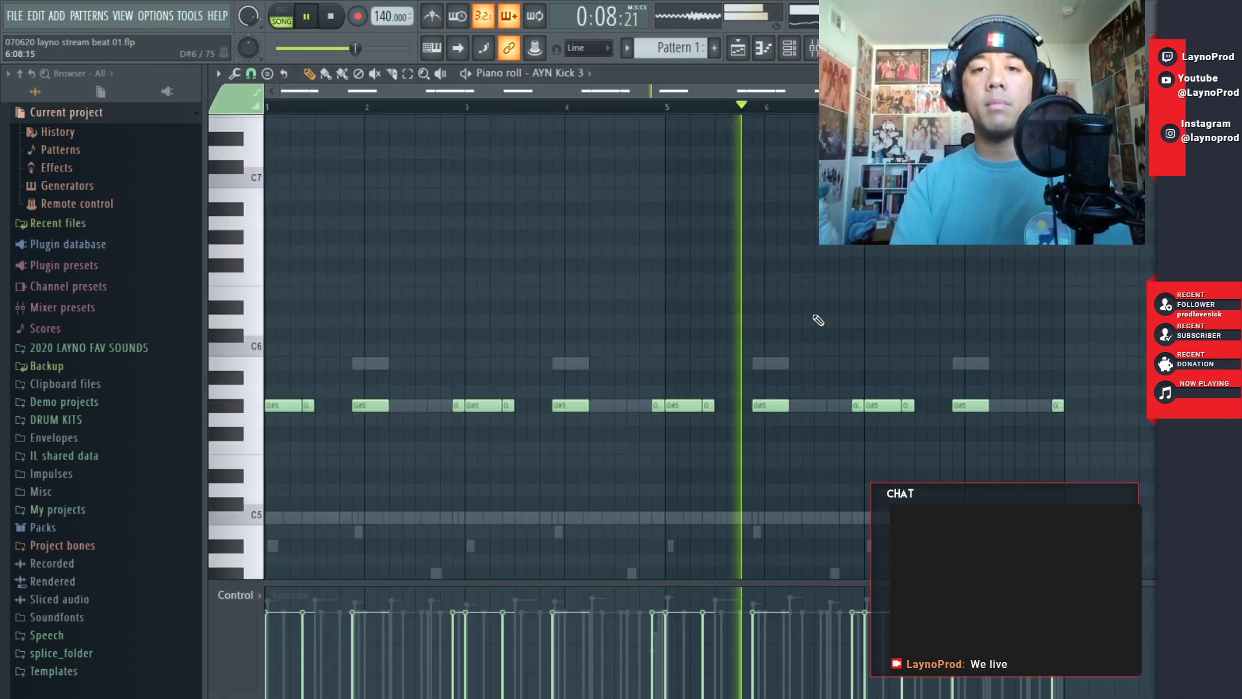
pyautogui.moveTo(1139, 359); pyautogui.dragTo(277, 422)
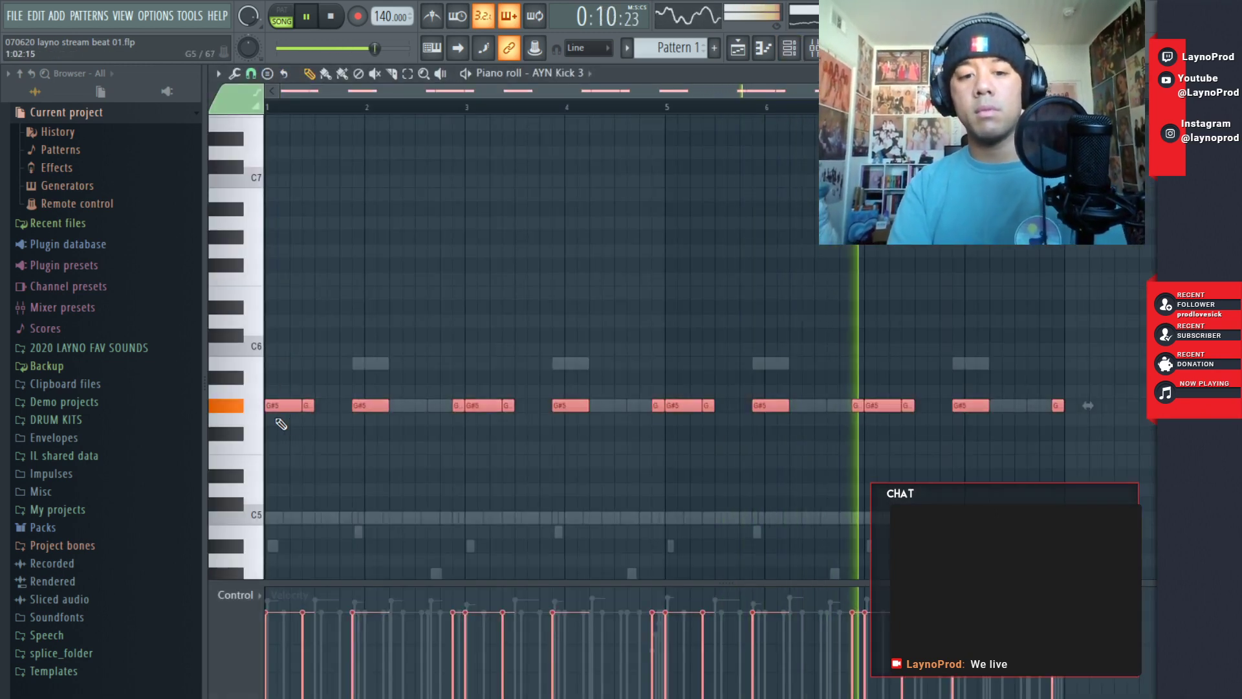
# - Audition the selected kick notes at other pitches, lowering them to G5 and F#5 and raising them to C6 and C#6
pyautogui.hotkey('ctrl', 's')
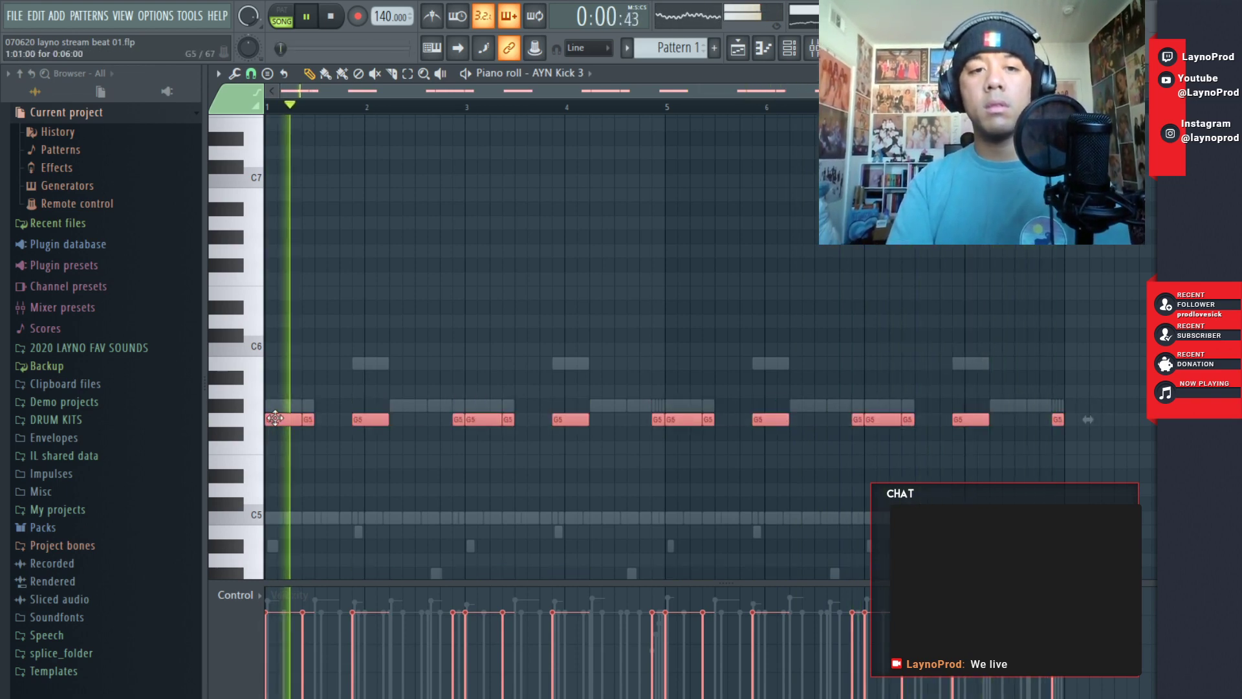
pyautogui.hotkey('shift', 'Down')
pyautogui.hotkey('shift', 'Up')
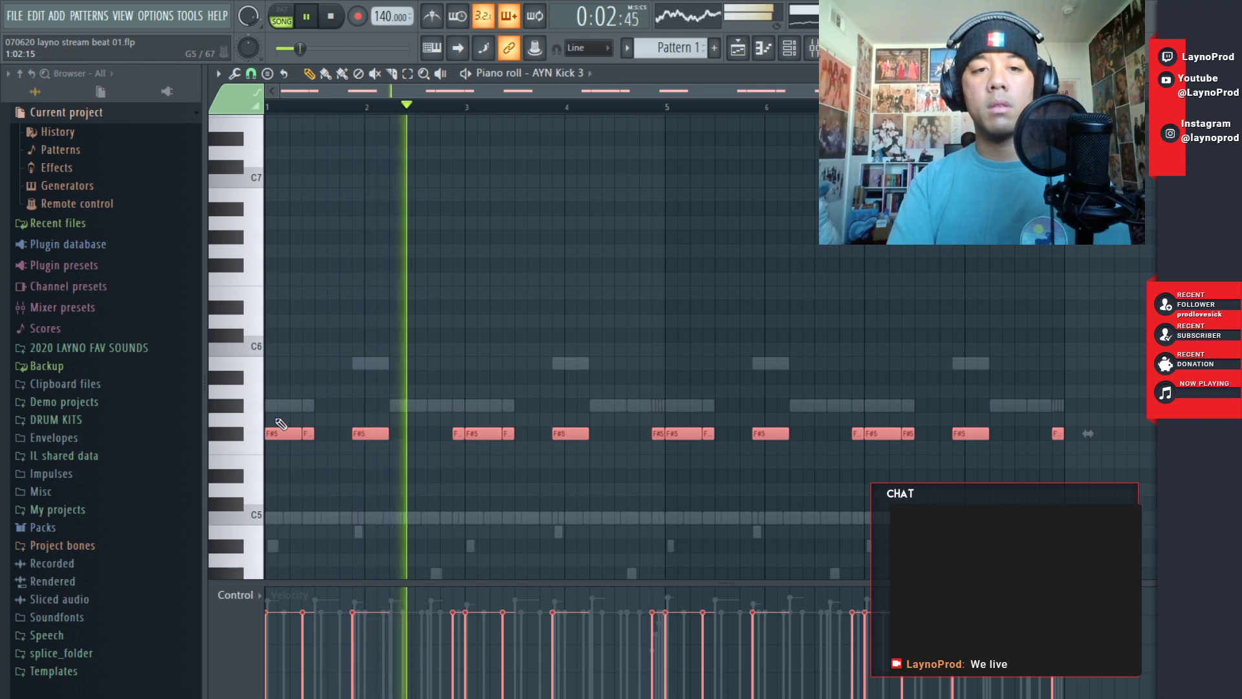
pyautogui.hotkey('shift', 'Up')
pyautogui.hotkey('shift', 'Up')
pyautogui.hotkey('shift', 'Up')
pyautogui.hotkey('shift', 'Up')
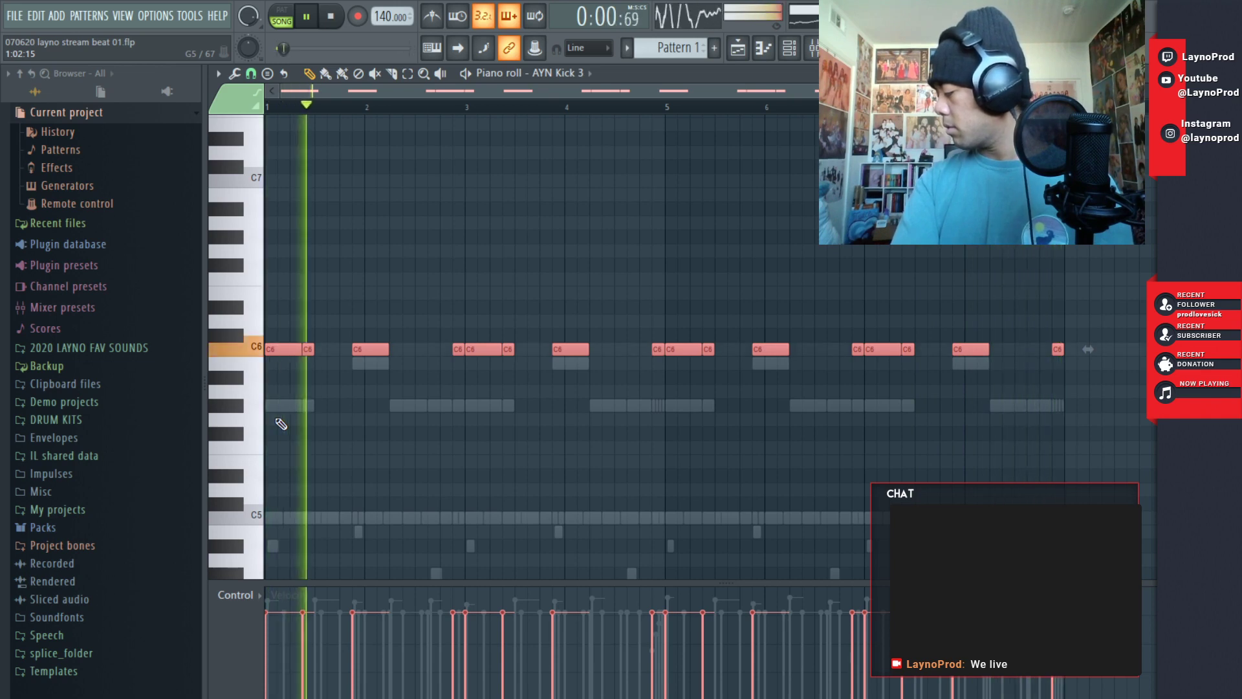
pyautogui.press('Up')
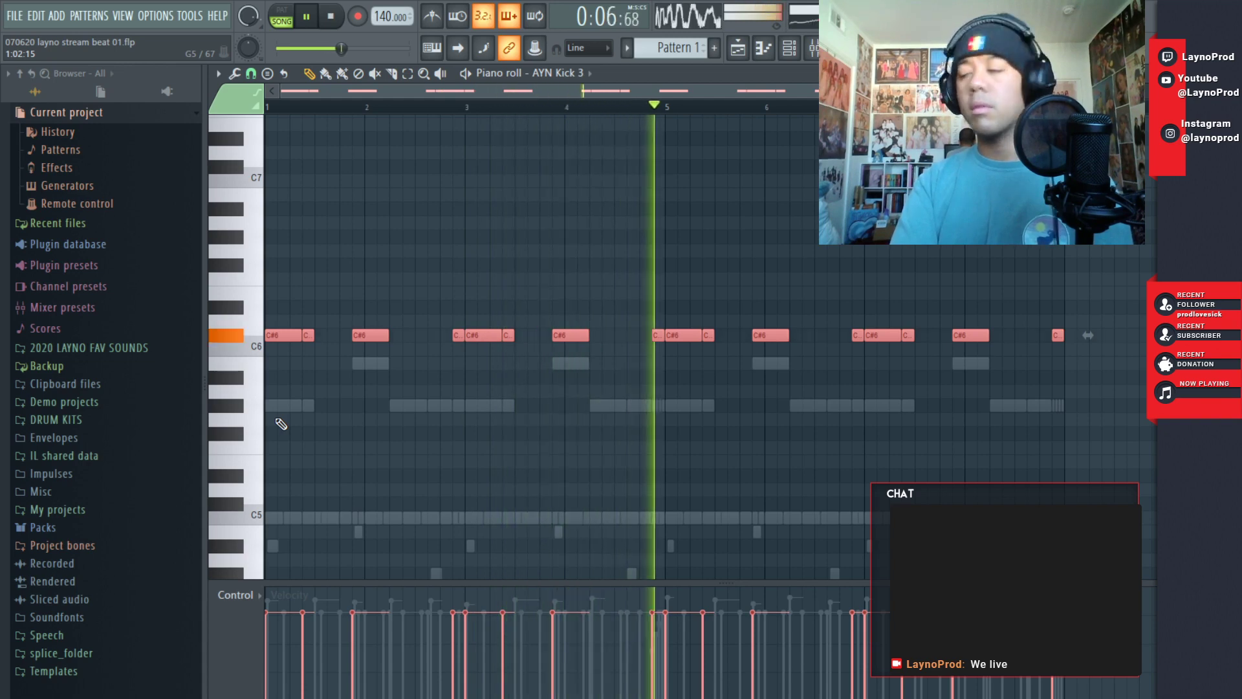
# - Try the selected kick notes lower, at G#5 and an octave down at C#5, and bring them back up to G5
pyautogui.press('Down')
pyautogui.press('Down')
pyautogui.hotkey('shift', 'Down')
pyautogui.hotkey('shift', 'Down')
pyautogui.hotkey('shift', 'Down')
pyautogui.hotkey('shift', 'Down')
pyautogui.hotkey('shift', 'Down')
pyautogui.hotkey('shift', 'Down')
pyautogui.hotkey('shift', 'Down')
pyautogui.hotkey('shift', 'Down')
pyautogui.hotkey('shift', 'Down')
pyautogui.hotkey('shift', 'Down')
pyautogui.hotkey('shift', 'Down')
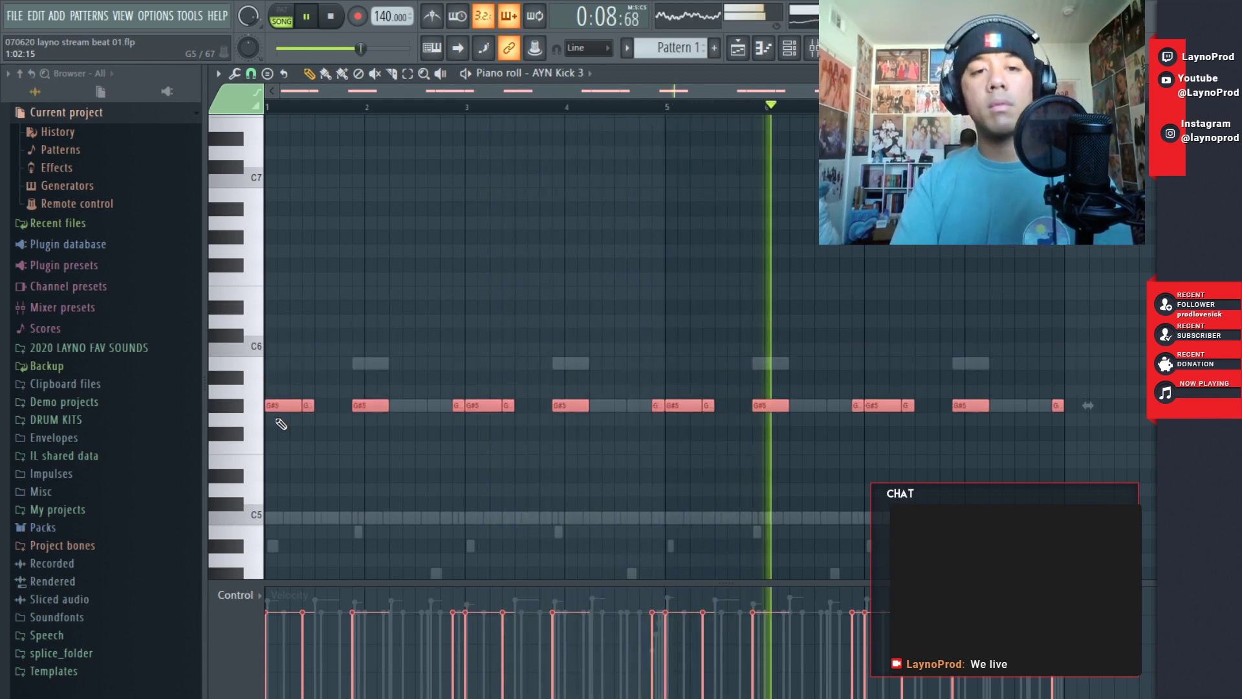
pyautogui.hotkey('shift', 'Up')
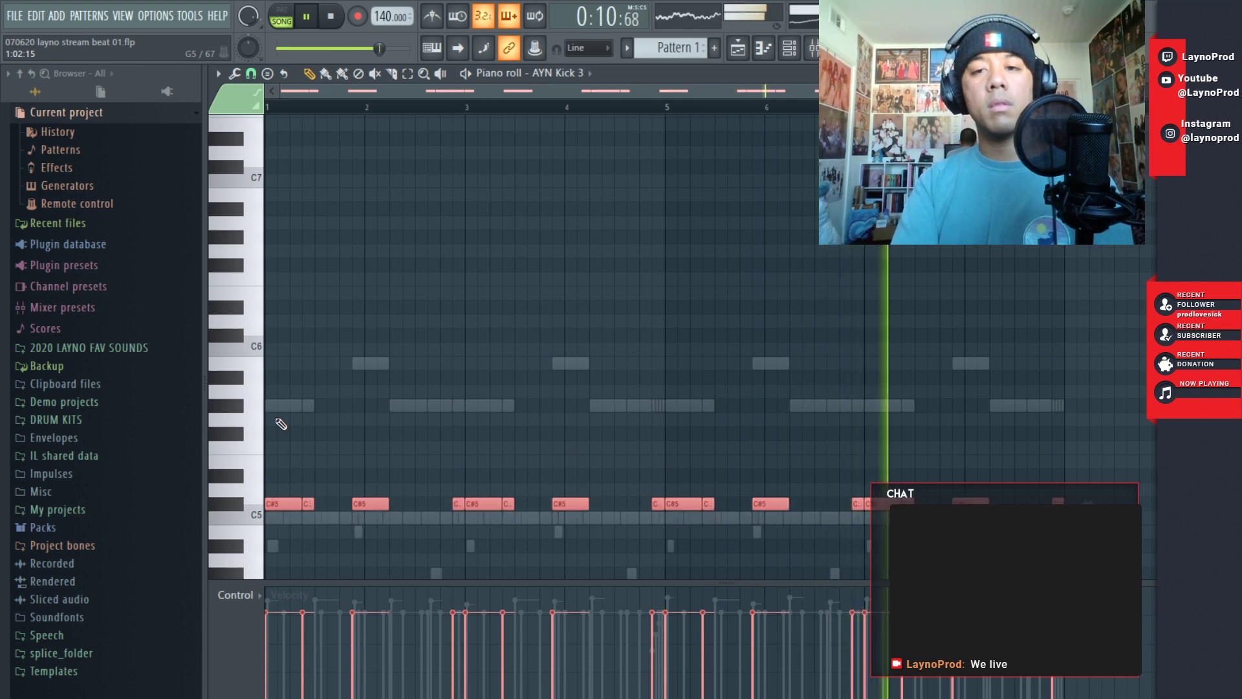
pyautogui.press('Up')
pyautogui.press('Up')
pyautogui.press('Up')
pyautogui.press('Up')
pyautogui.press('Up')
pyautogui.press('Up')
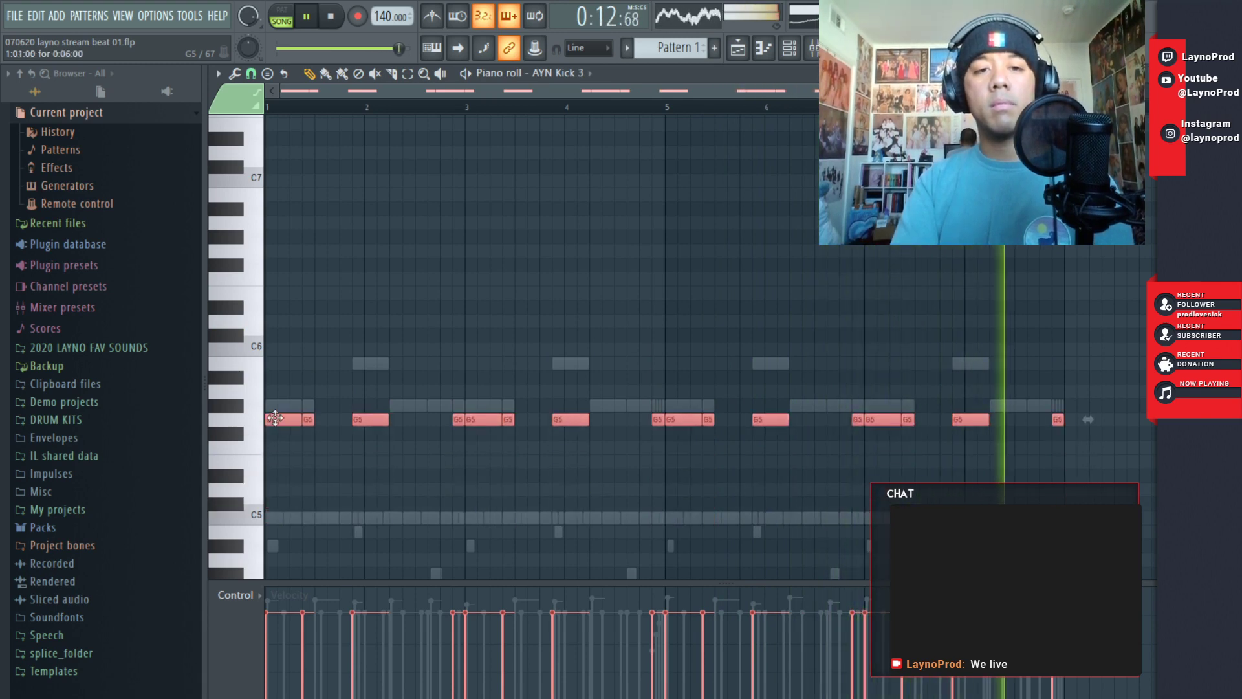
# - Compare the selected kick notes at A#5, B5 and C#6, and settle on B5
pyautogui.press('Up')
pyautogui.press('Up')
pyautogui.press('Up')
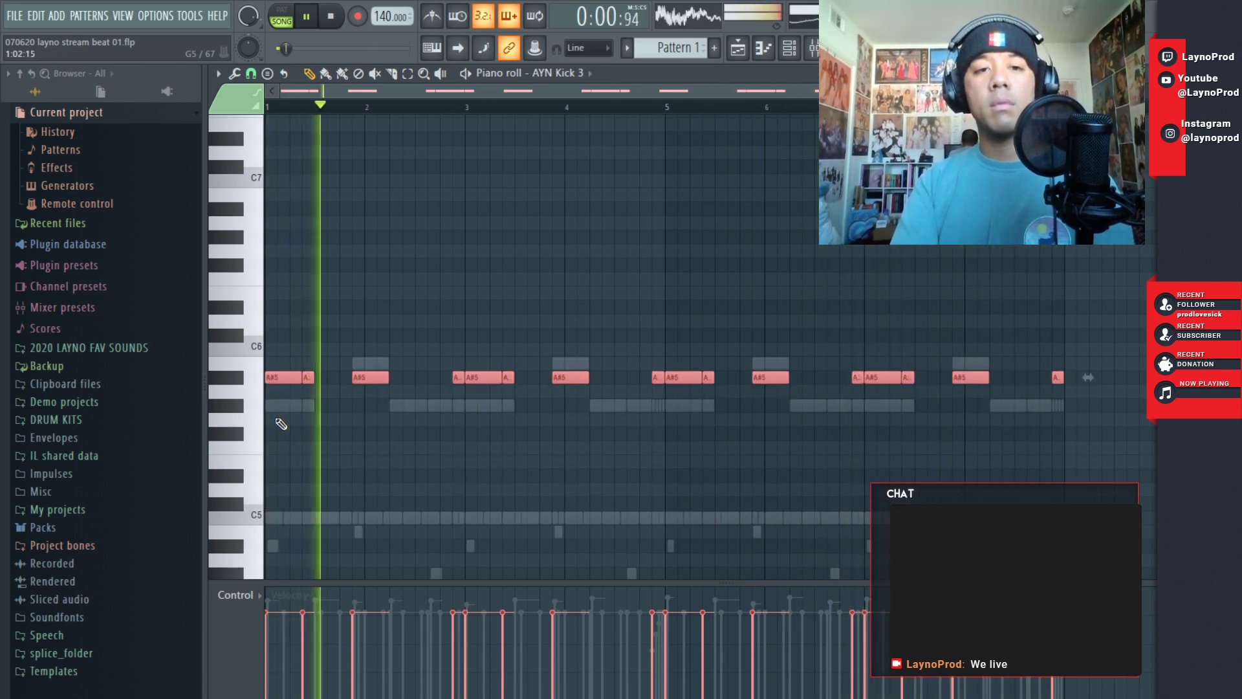
pyautogui.press('Up')
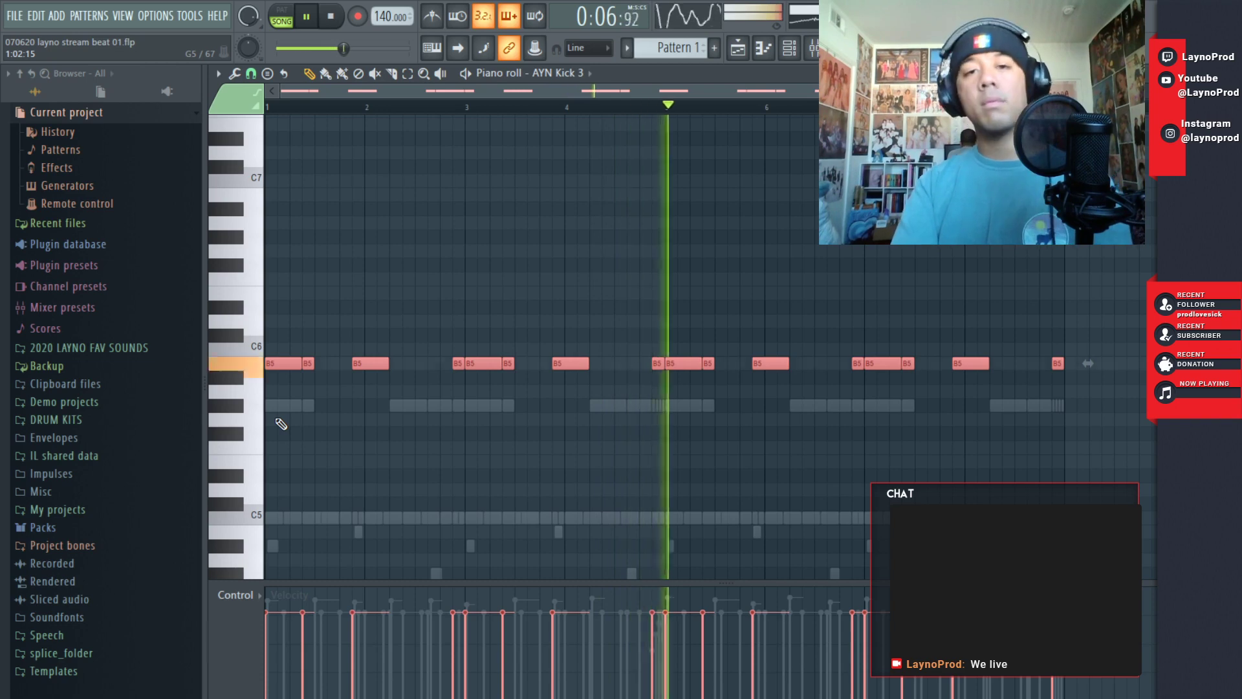
pyautogui.press('Up')
pyautogui.press('Up')
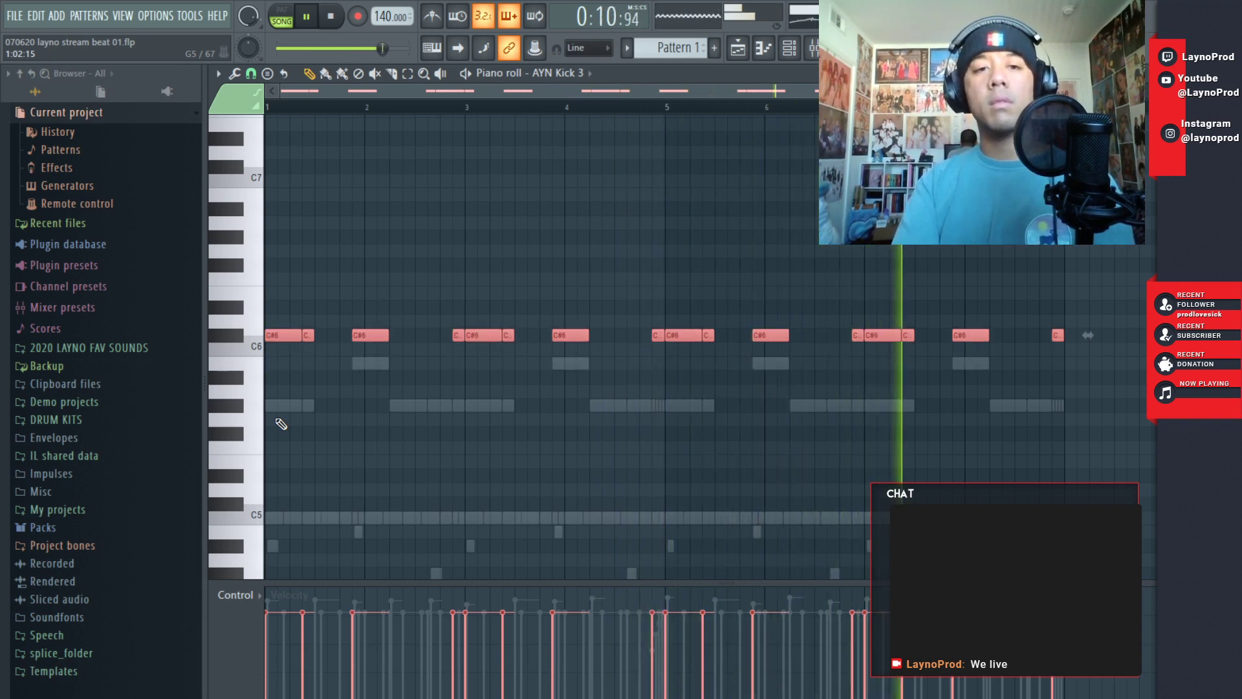
pyautogui.press('Down')
pyautogui.press('Down')
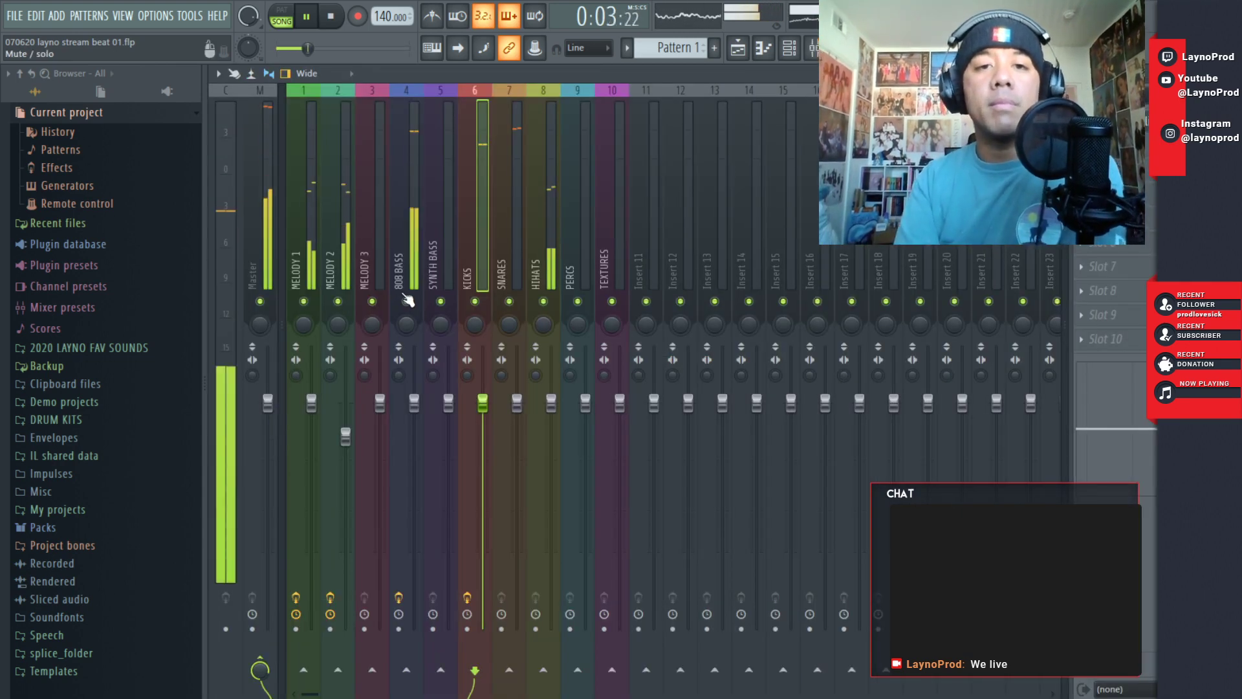
# - Check the FilterBank E606 EQ on the 808 BASS mixer track and close it
pyautogui.click(401, 281)
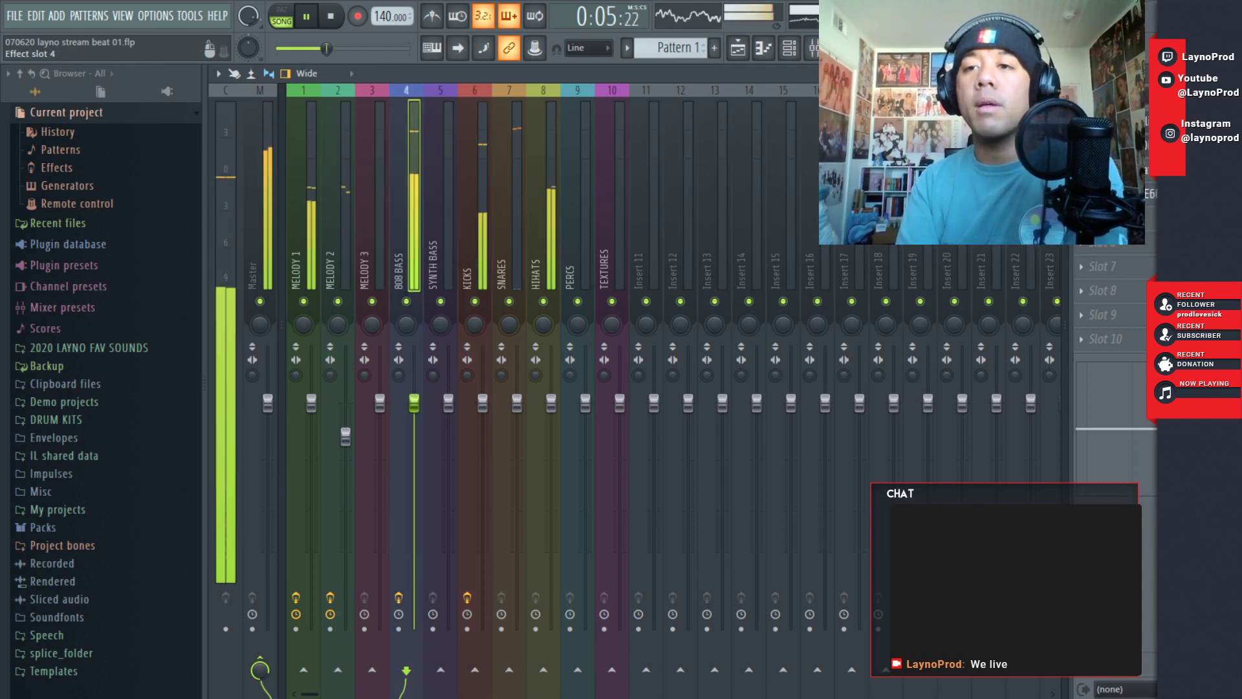
pyautogui.click(1116, 194)
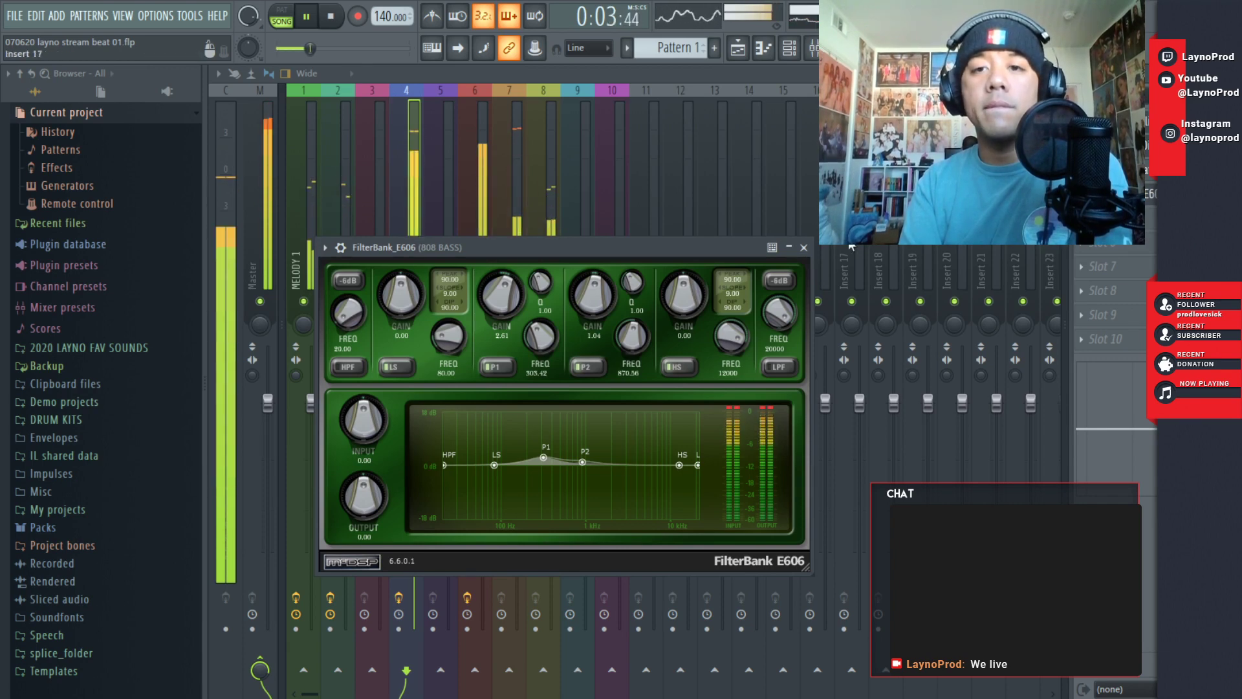
pyautogui.click(804, 248)
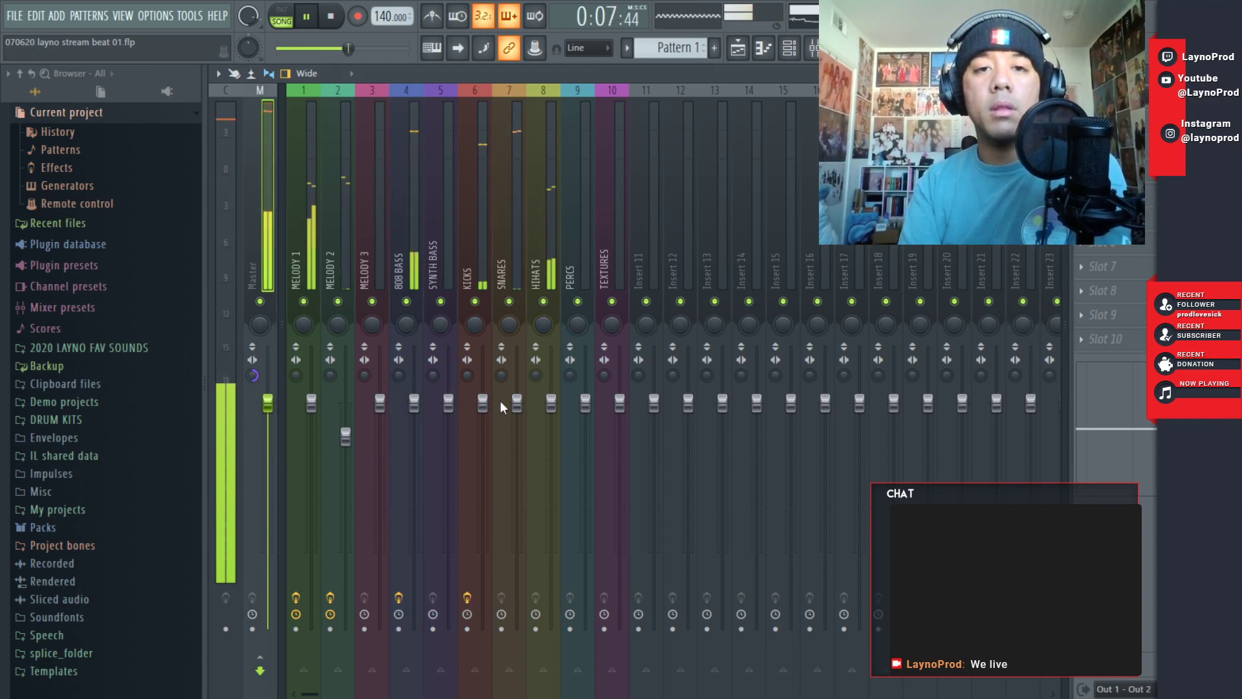
# - Load Fruity Soft Clipper in the first effect slot of the HIHATS track with its post gain at 90%
pyautogui.click(545, 220)
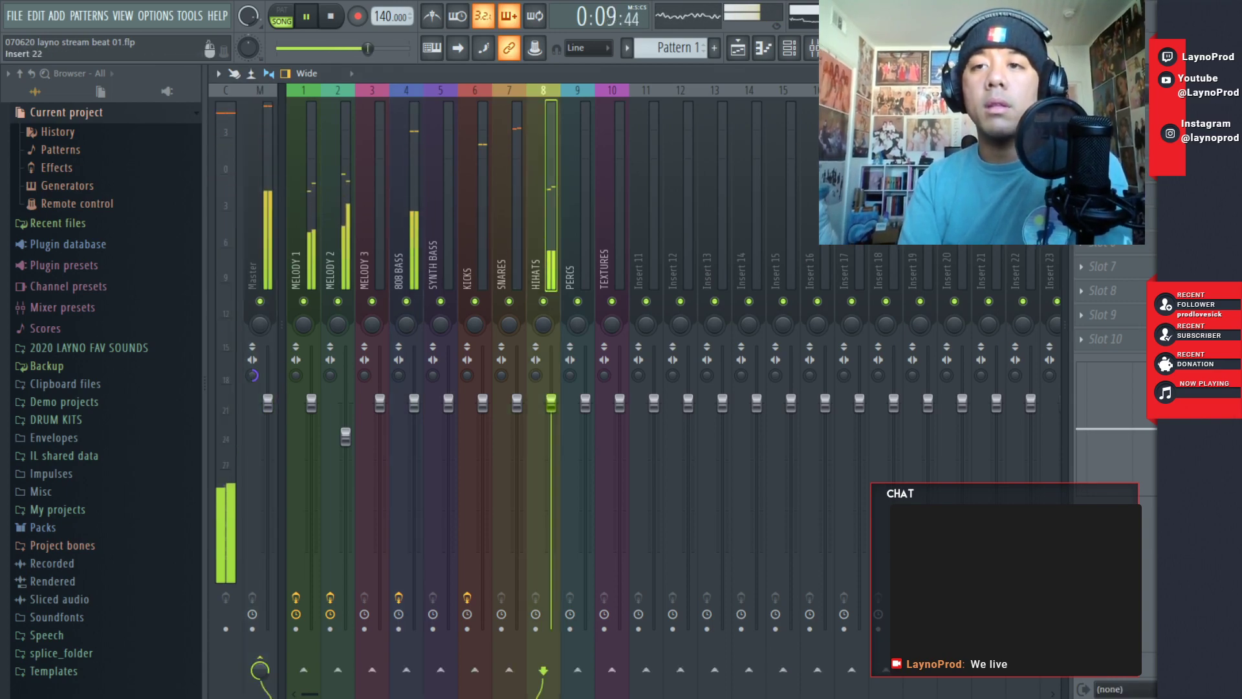
pyautogui.click(1082, 121)
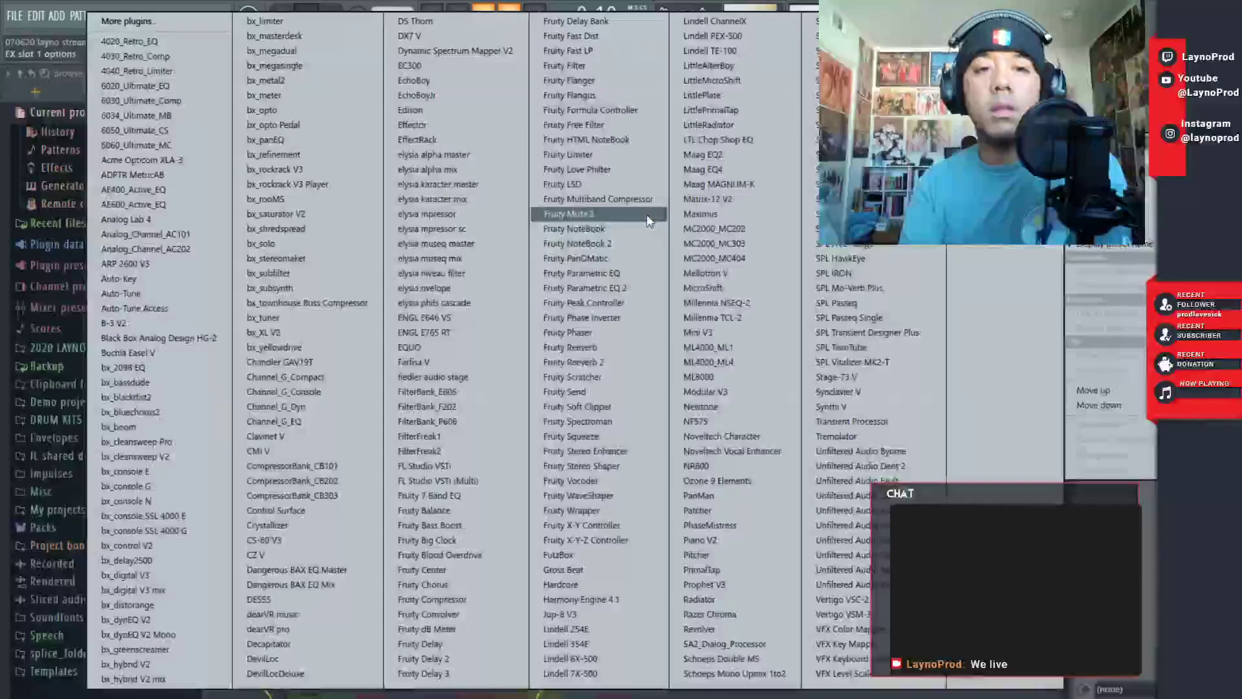
pyautogui.click(631, 406)
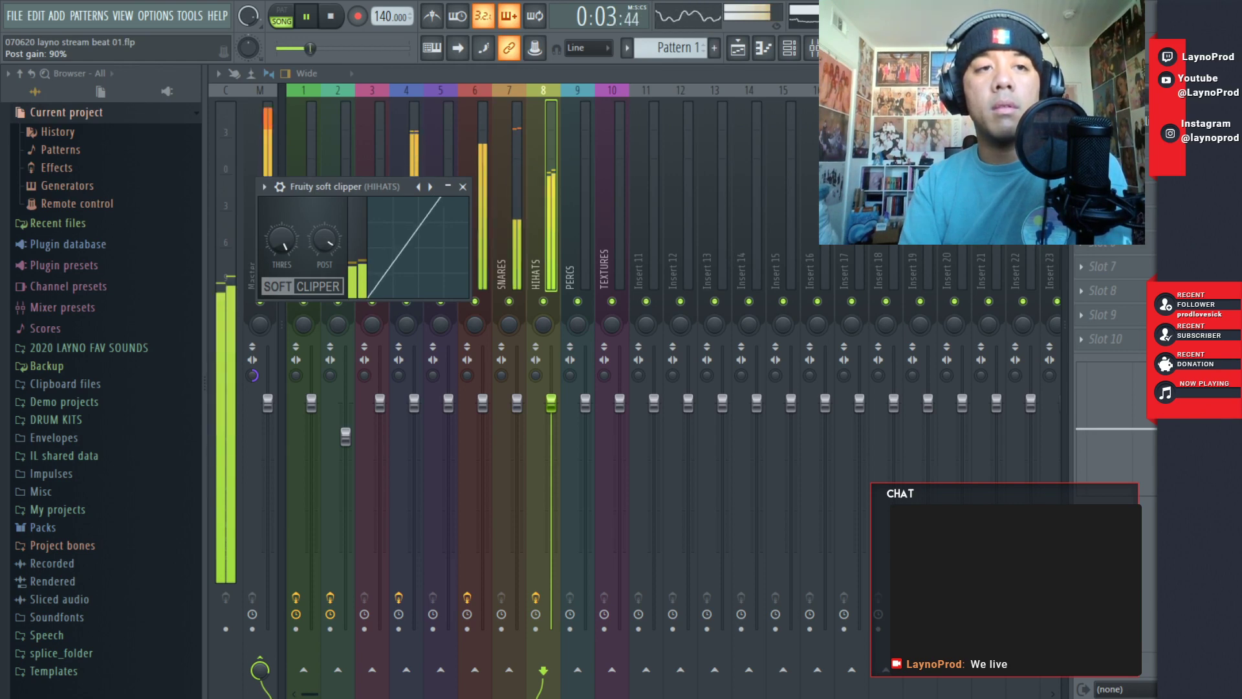
pyautogui.click(463, 186)
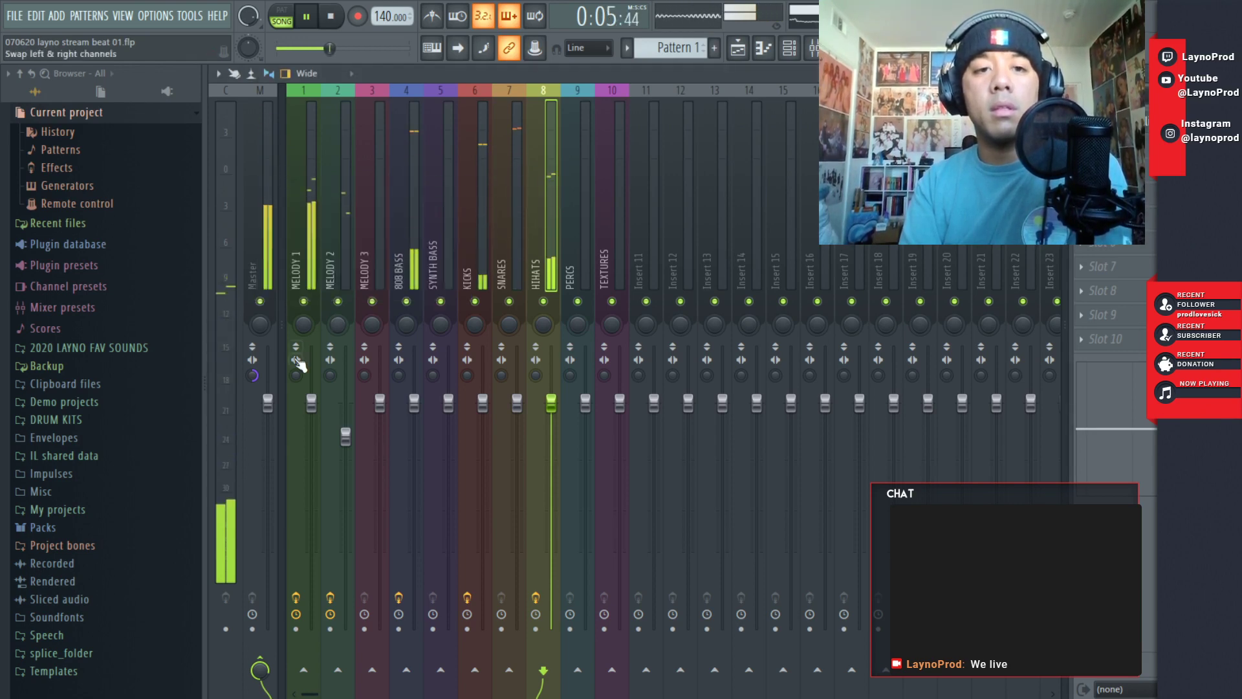
# - Reset the Master track's stereo separation
pyautogui.rightClick(256, 377)
pyautogui.click(272, 382)
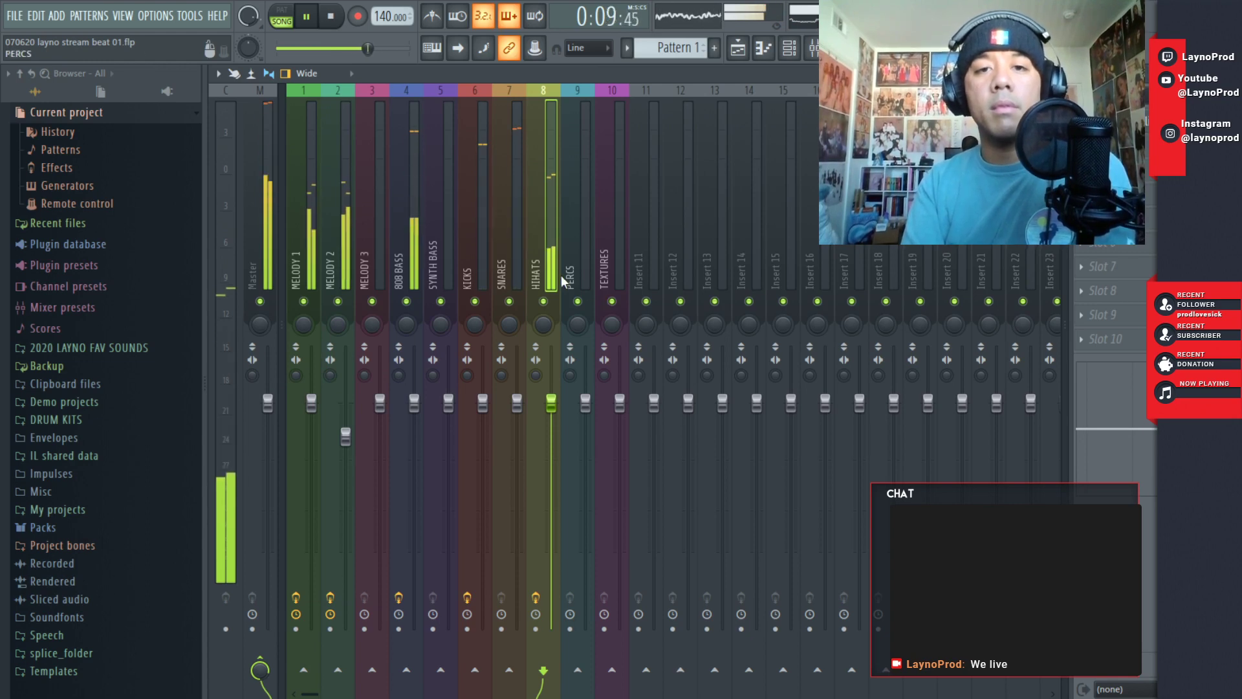
# - Show note panning for Cymatics x S1 - Closed Hihat 7 and pan the rolls ending bars 1 and 3 right and bar 2 left
pyautogui.press('F6')
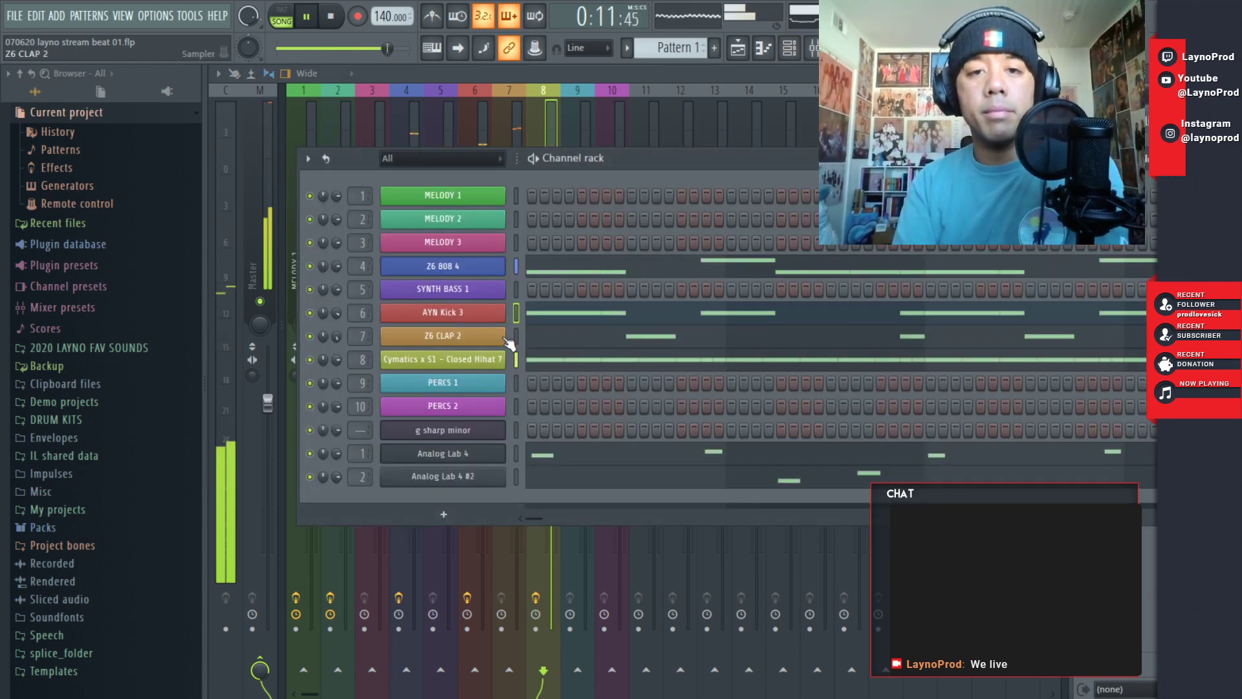
pyautogui.click(556, 364)
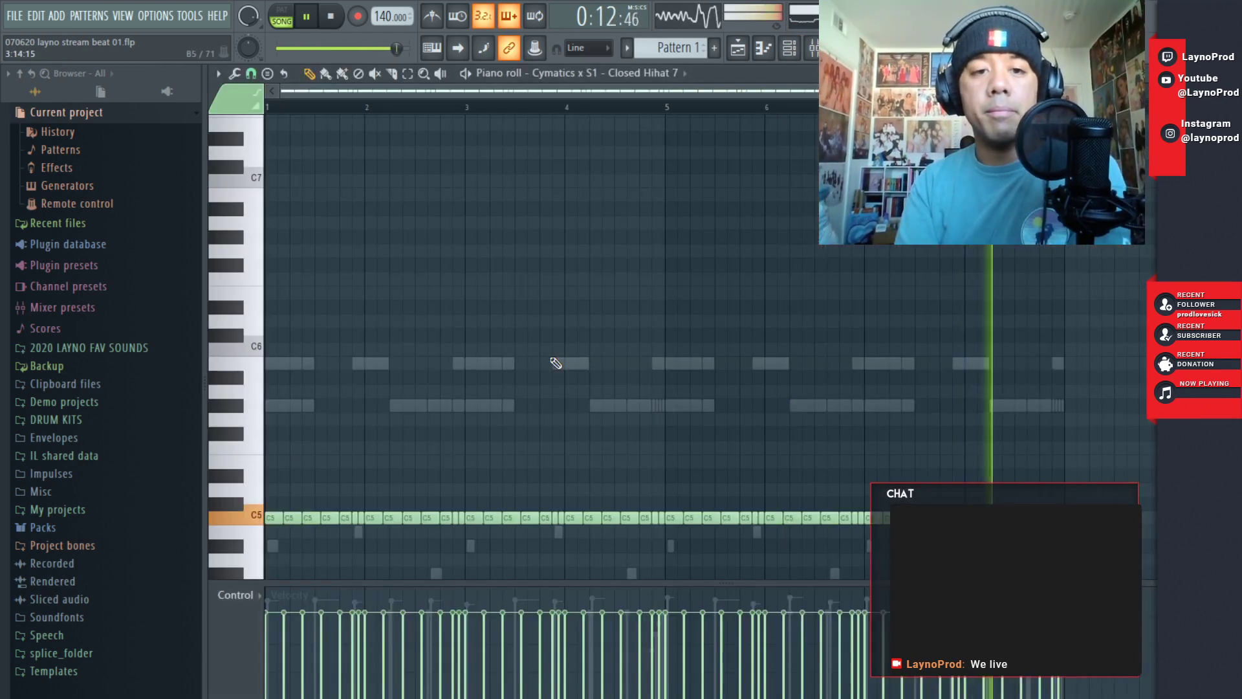
pyautogui.click(256, 595)
pyautogui.click(246, 675)
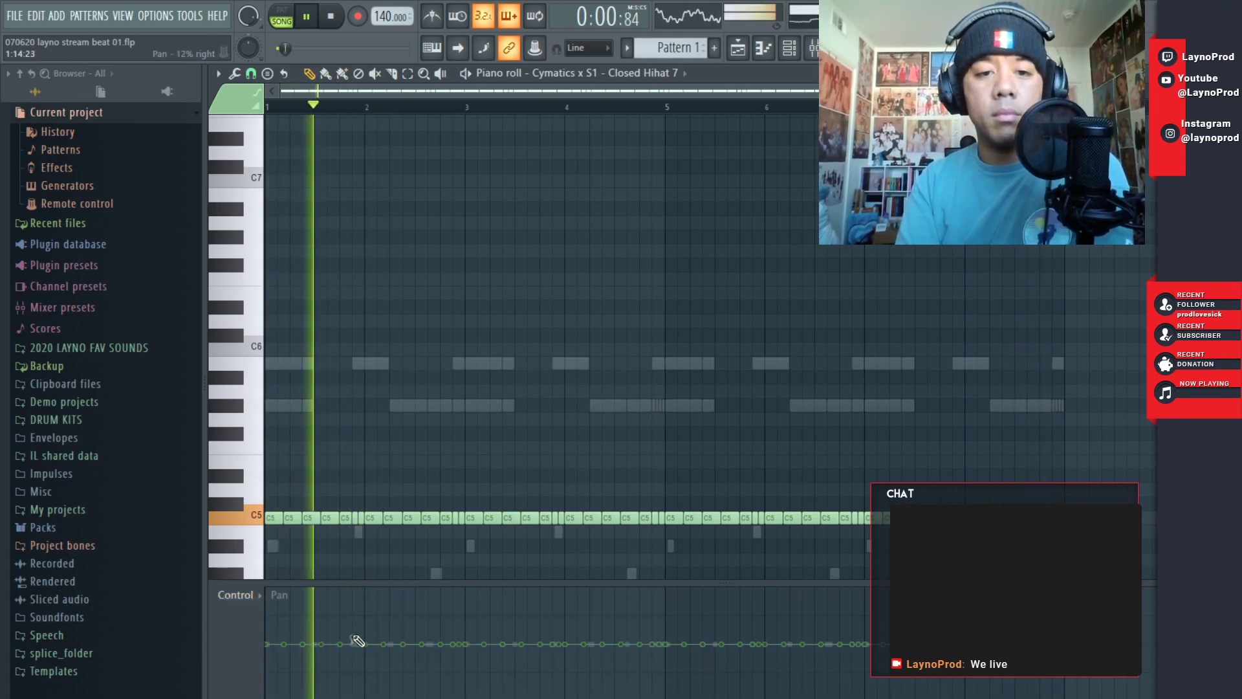
pyautogui.moveTo(353, 639)
pyautogui.mouseDown()
pyautogui.moveTo(359, 598)
pyautogui.moveTo(365, 645)
pyautogui.moveTo(360, 622)
pyautogui.mouseUp()
pyautogui.press('space')
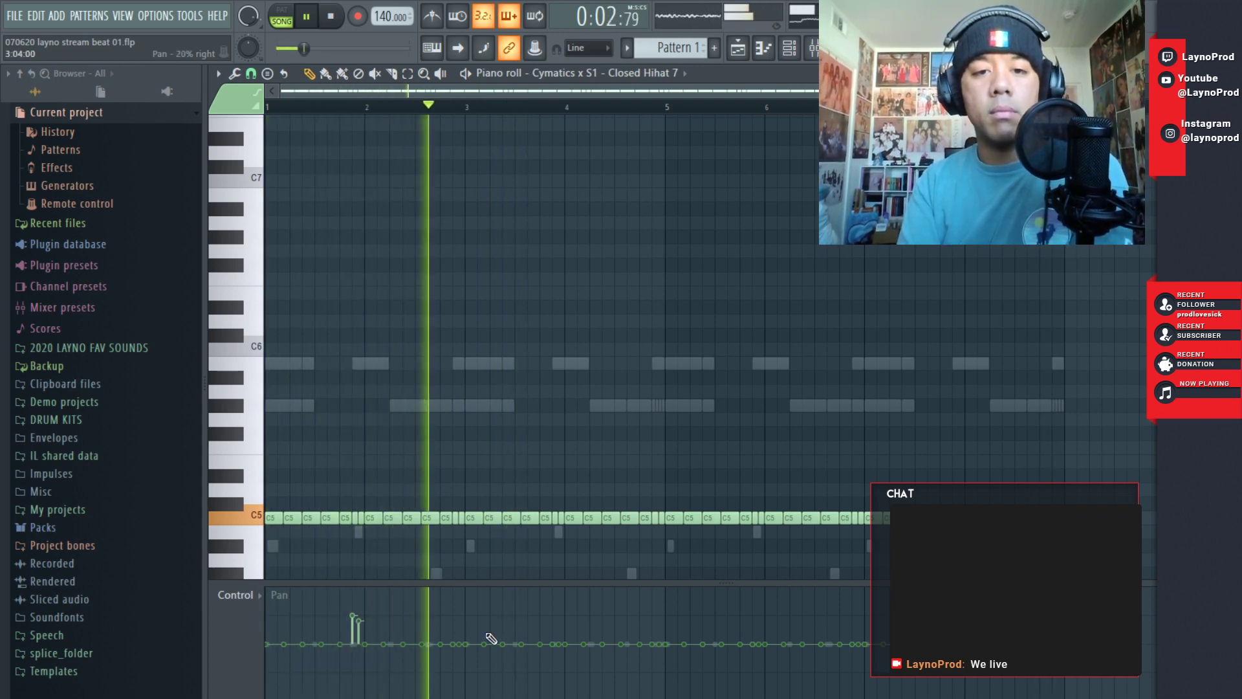
pyautogui.moveTo(453, 647); pyautogui.dragTo(458, 676)
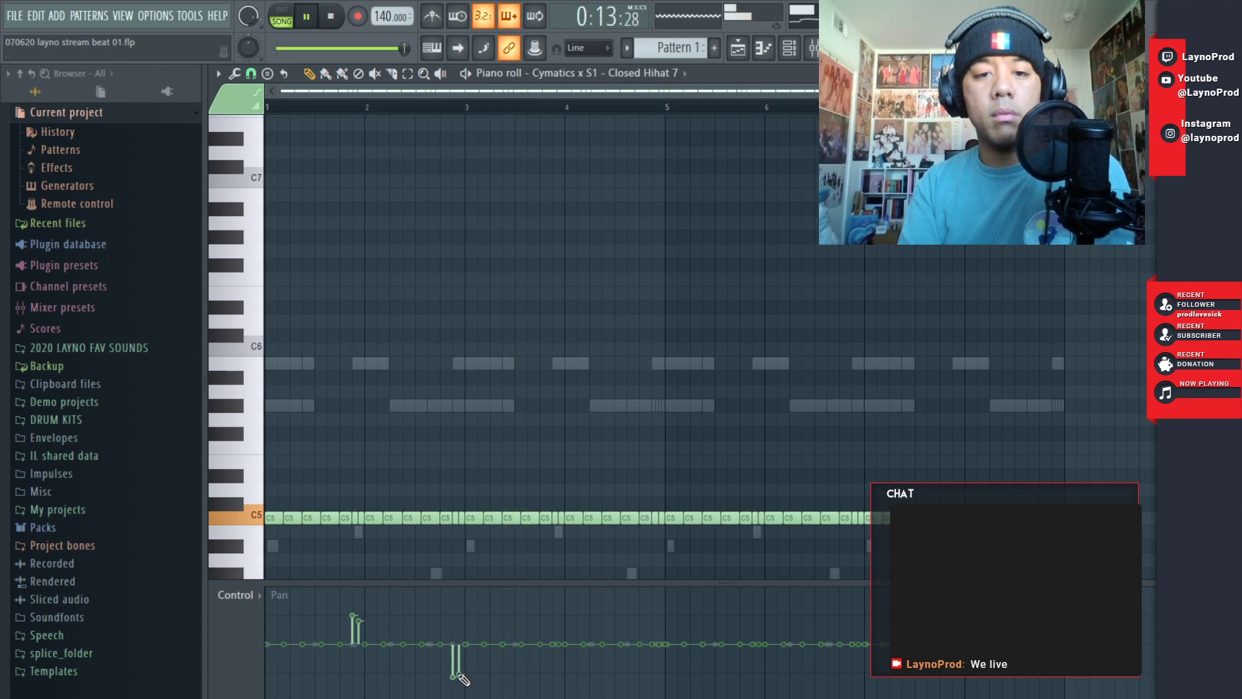
pyautogui.moveTo(552, 644); pyautogui.dragTo(559, 620)
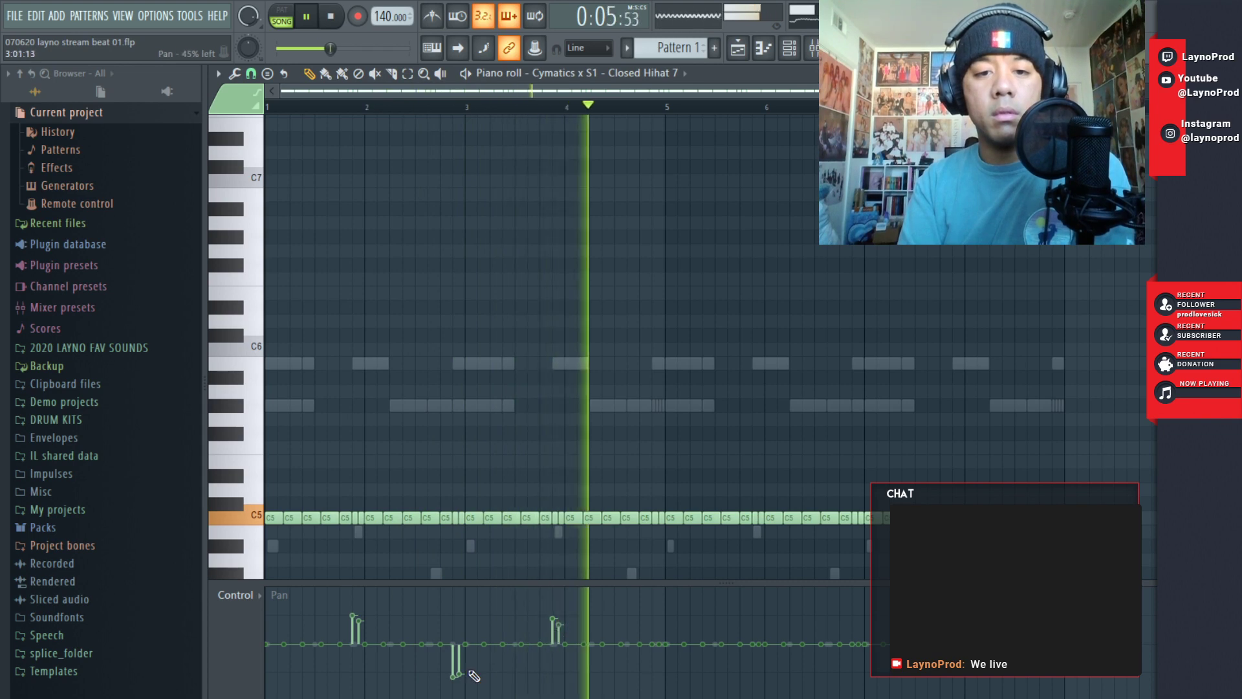
# - Widen the hi-hat panning, with the roll ending bar 2 about 64% left and those ending bars 1 and 3 further right
pyautogui.moveTo(457, 681); pyautogui.dragTo(457, 686)
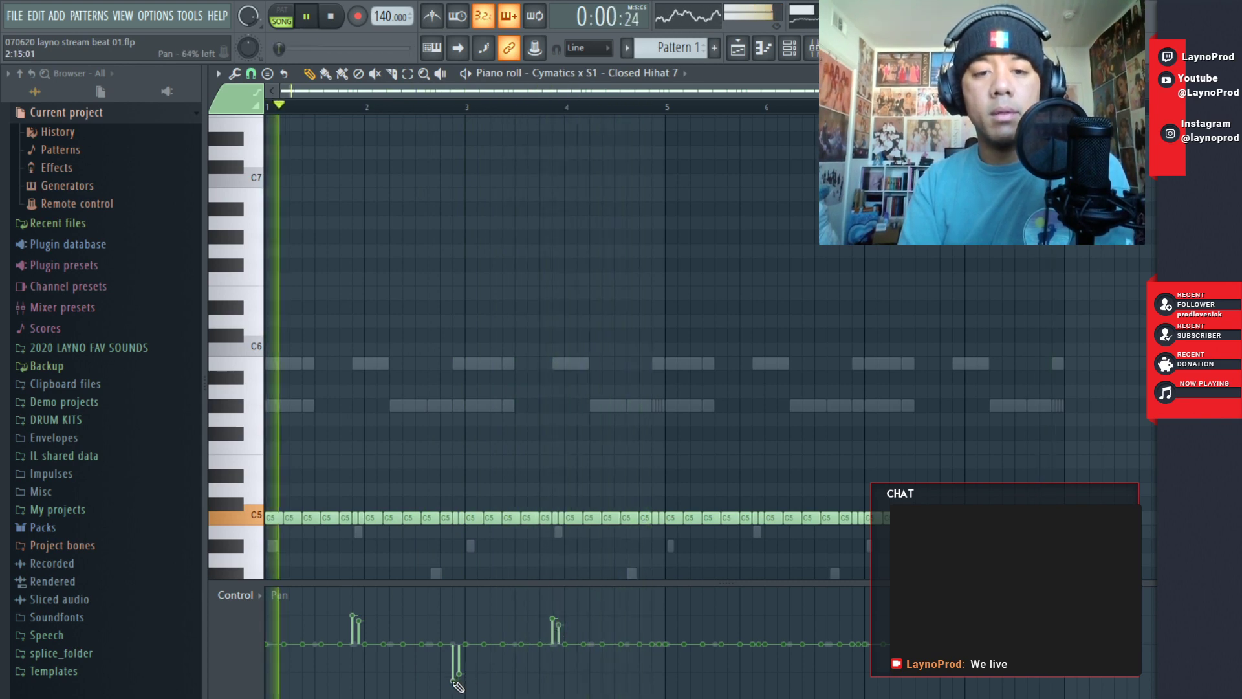
pyautogui.moveTo(353, 615); pyautogui.dragTo(360, 606)
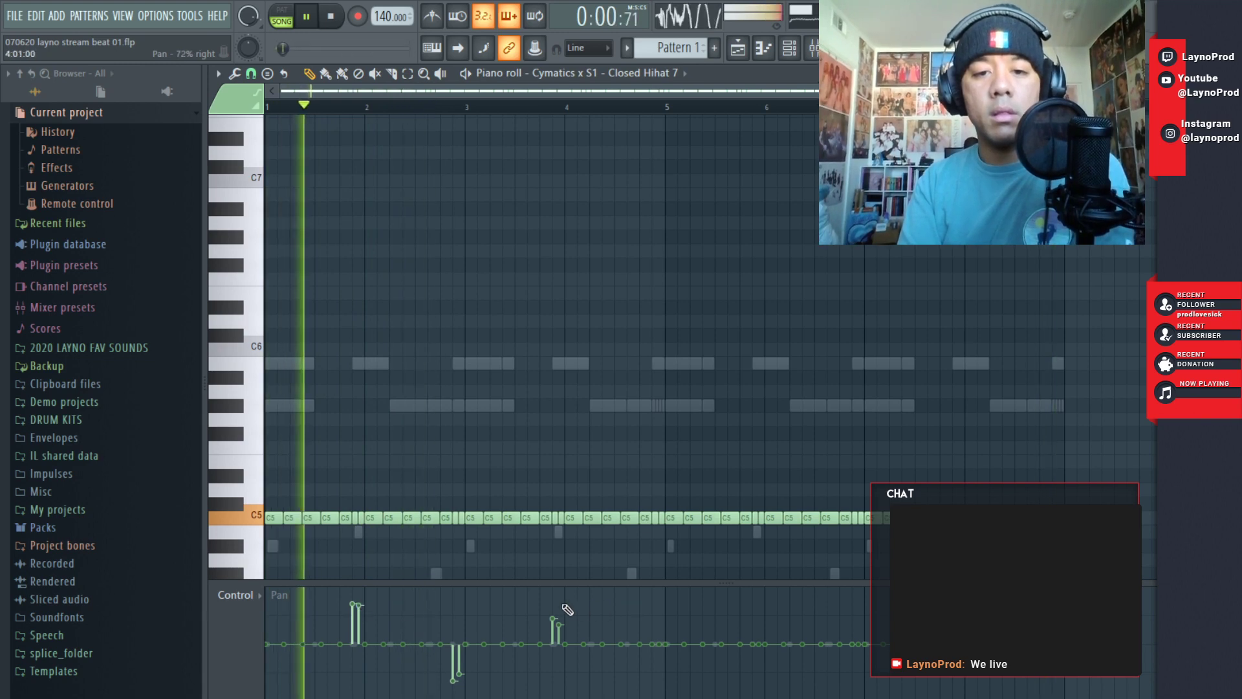
pyautogui.moveTo(552, 607); pyautogui.dragTo(562, 615)
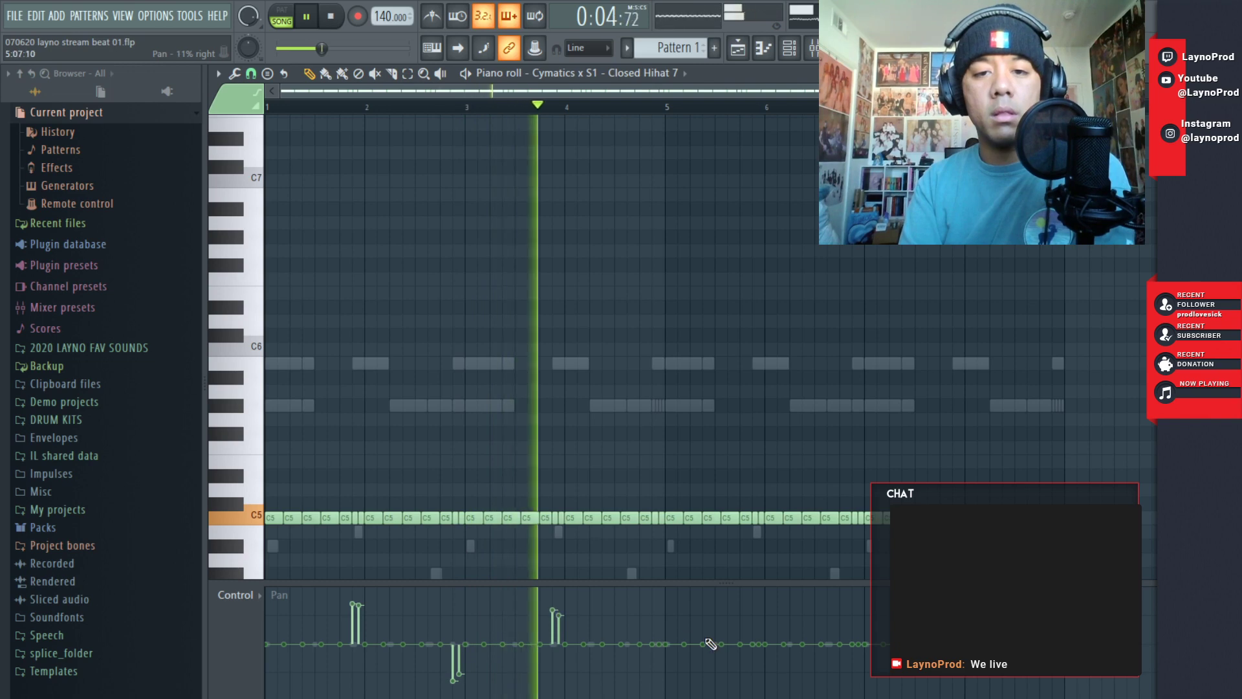
# - Pan the hi-hat rolls ending bars 4 and 6 left and the one ending bar 5 right
pyautogui.moveTo(658, 686)
pyautogui.mouseDown()
pyautogui.moveTo(654, 670)
pyautogui.moveTo(661, 682)
pyautogui.mouseUp()
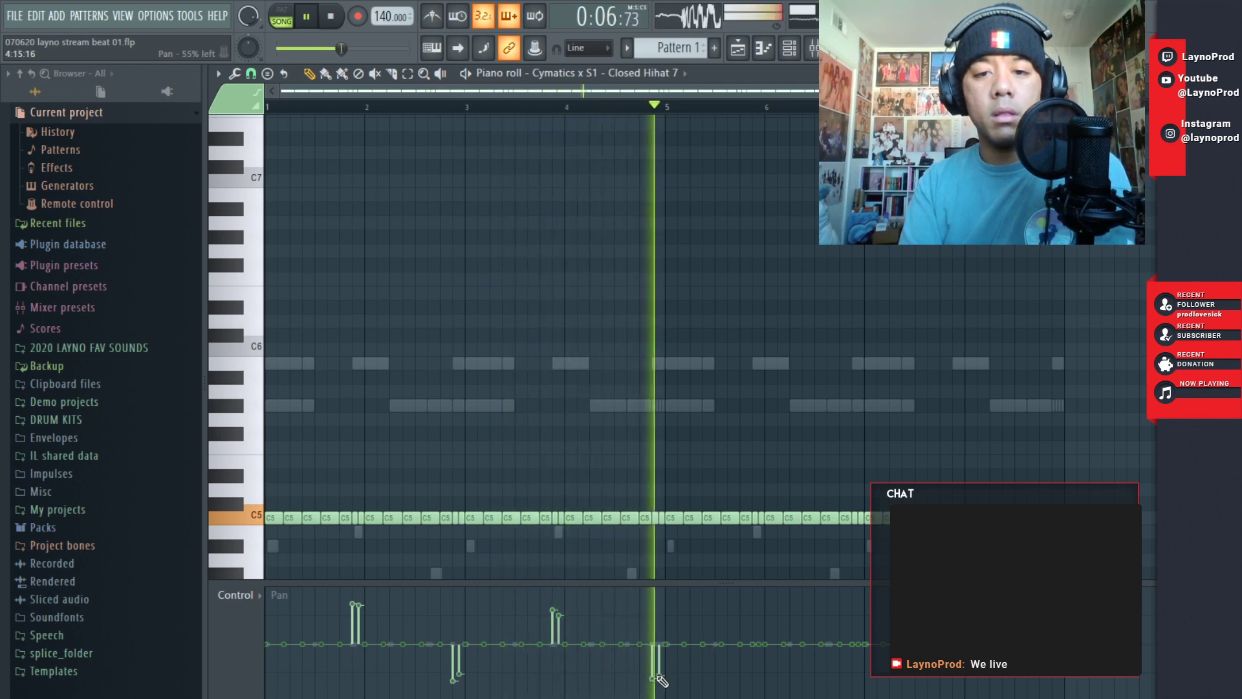
pyautogui.moveTo(755, 615); pyautogui.dragTo(774, 623)
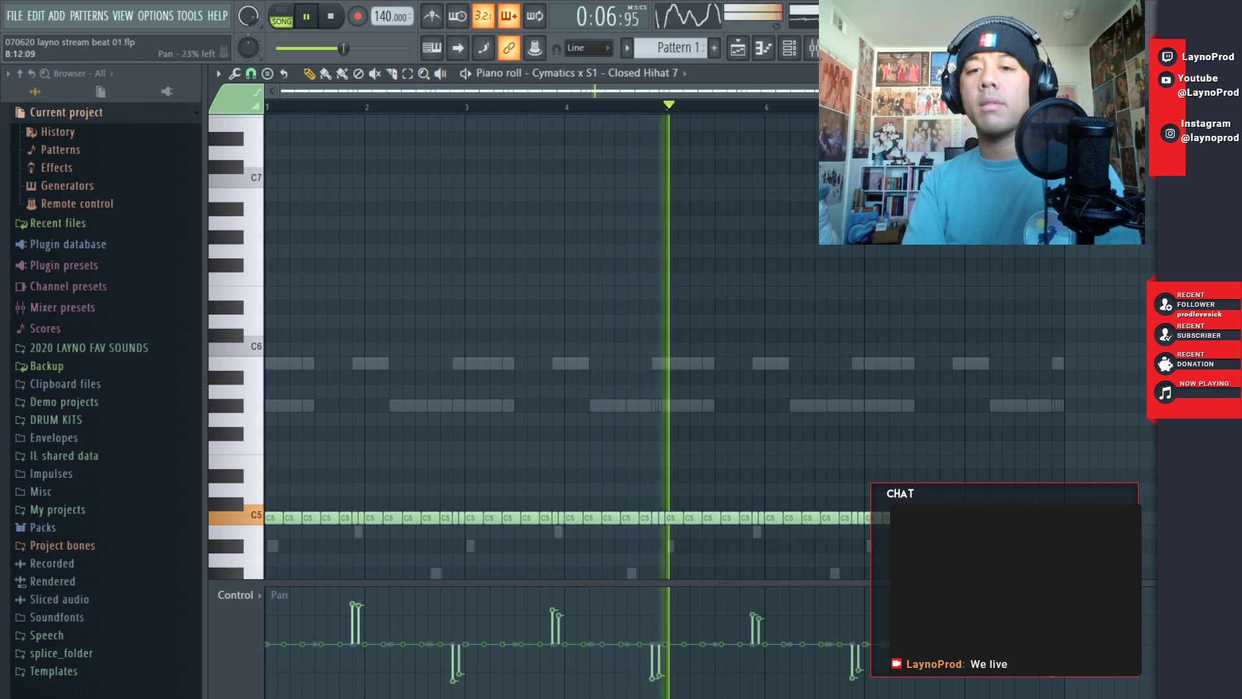
# - Save the project
pyautogui.click(13, 16)
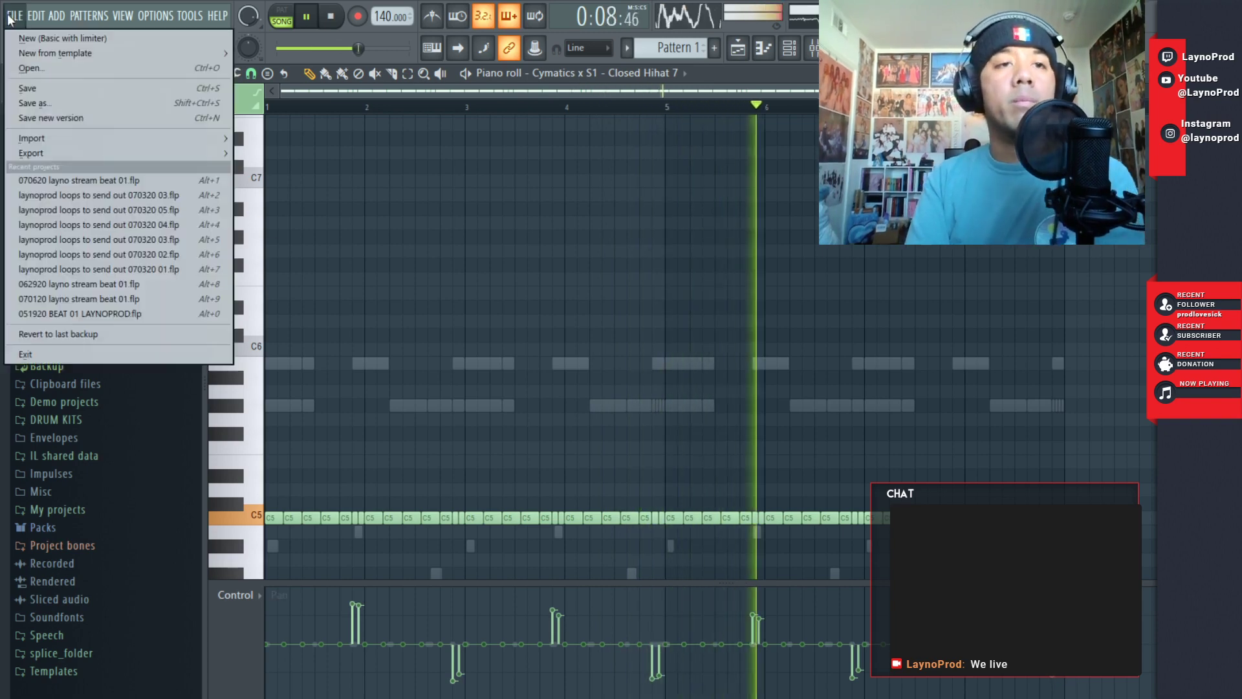
pyautogui.click(21, 84)
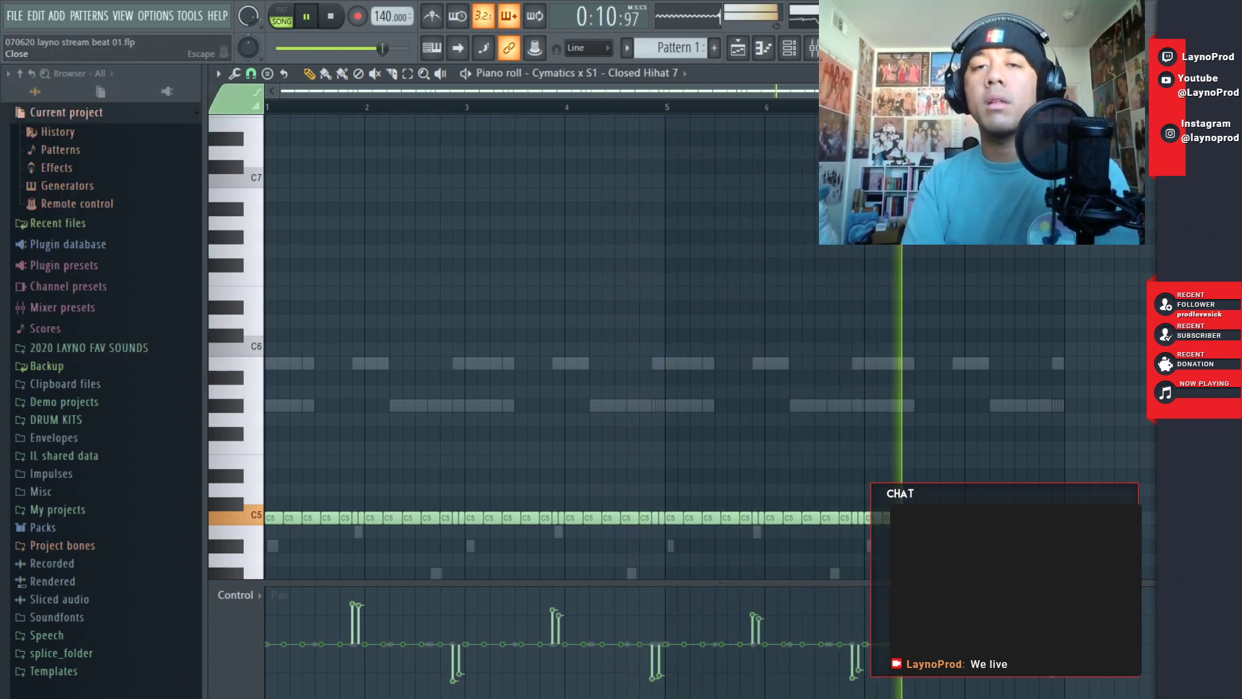
pyautogui.press('Escape')
# - Add short B5 notes to the AYN Kick 3 pattern late in bars 2, 4, 6 and 8
pyautogui.click(545, 321)
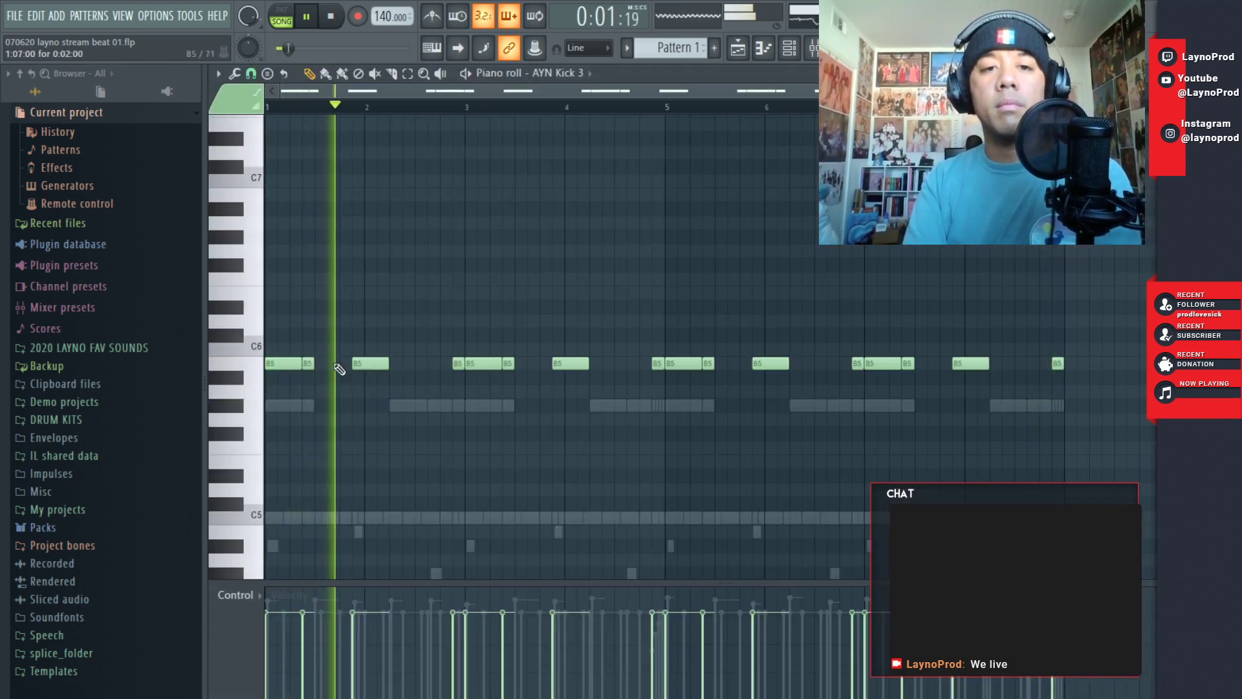
pyautogui.click(431, 365)
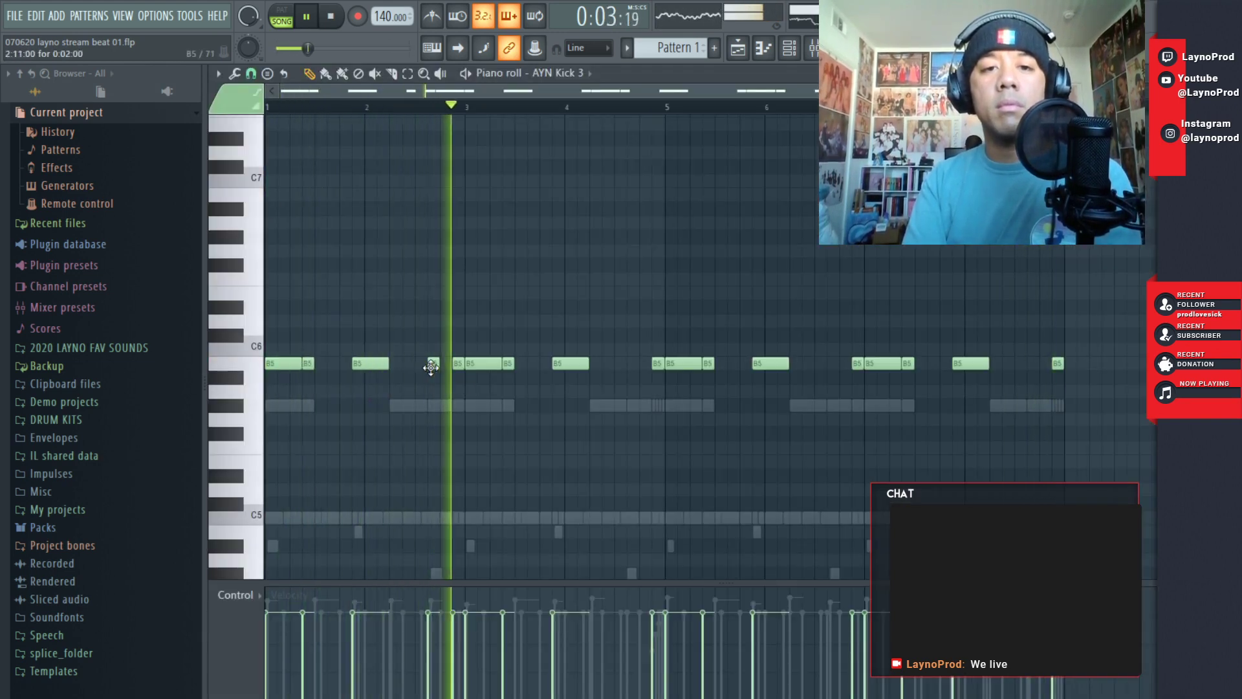
pyautogui.click(620, 365)
pyautogui.click(641, 365)
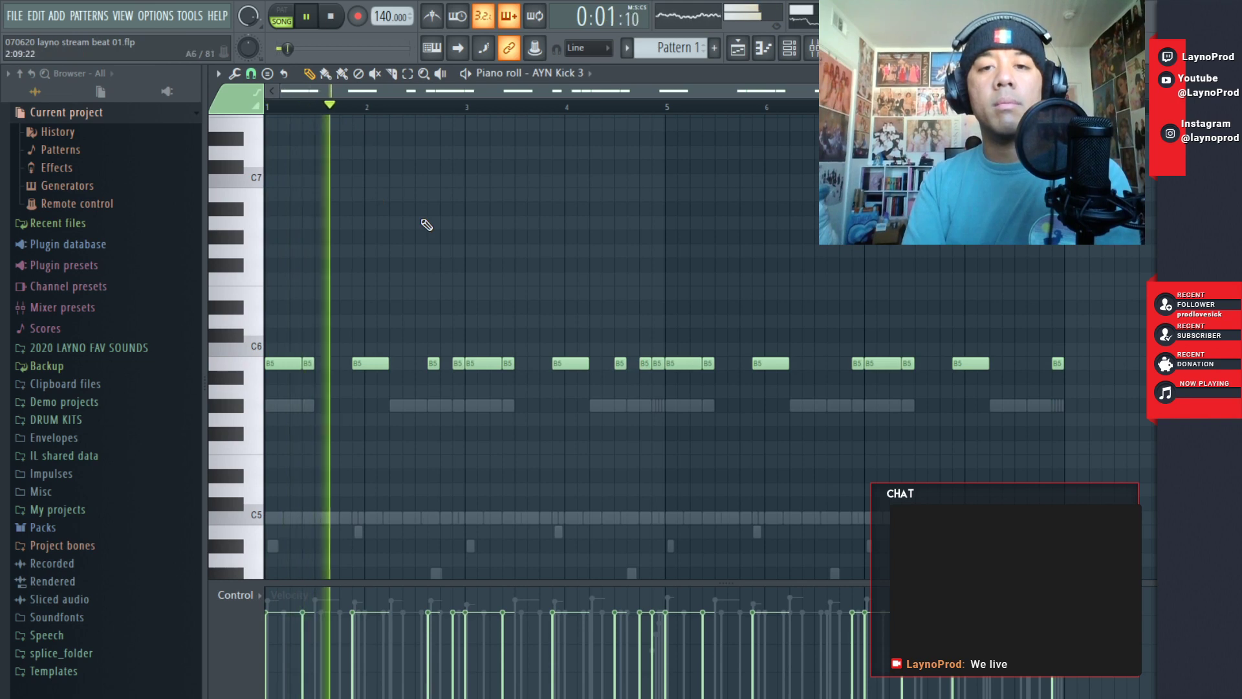
pyautogui.click(432, 364)
pyautogui.click(833, 364)
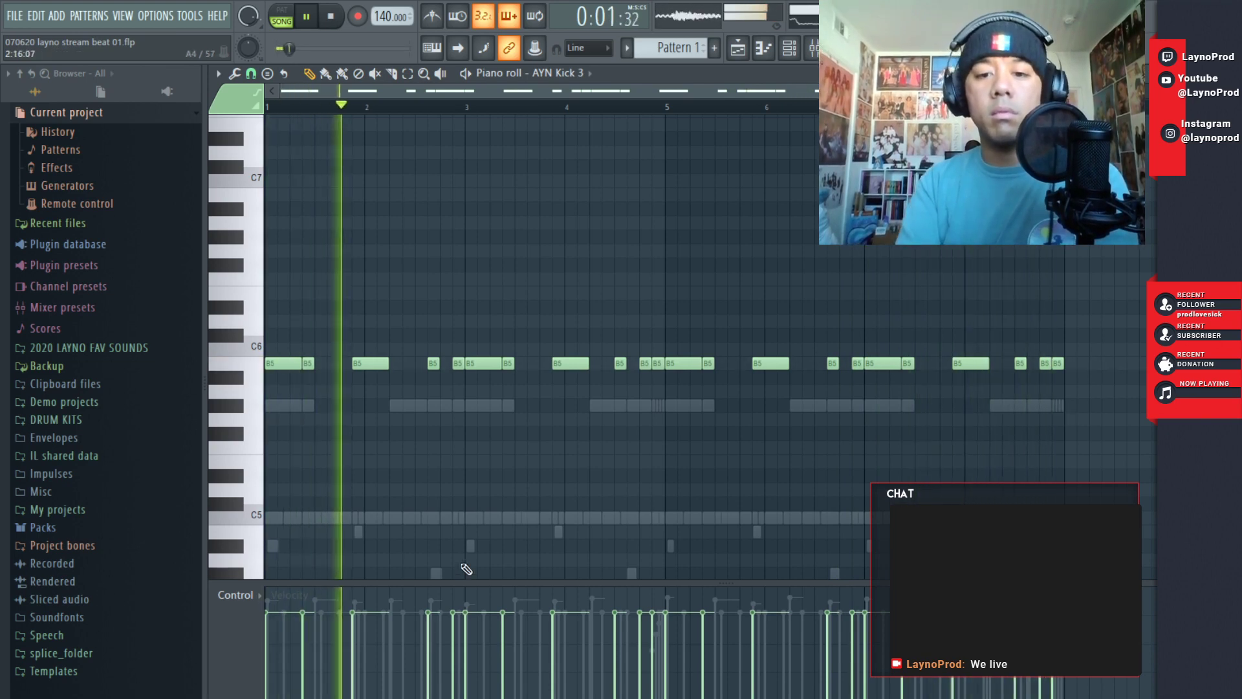
# - Try HitMan Kick, AYN Kick 2 and AYN Kick 1 from the Kicks folder on the kick channel, and restore AYN Kick 3
pyautogui.press('F9')
pyautogui.press('F6')
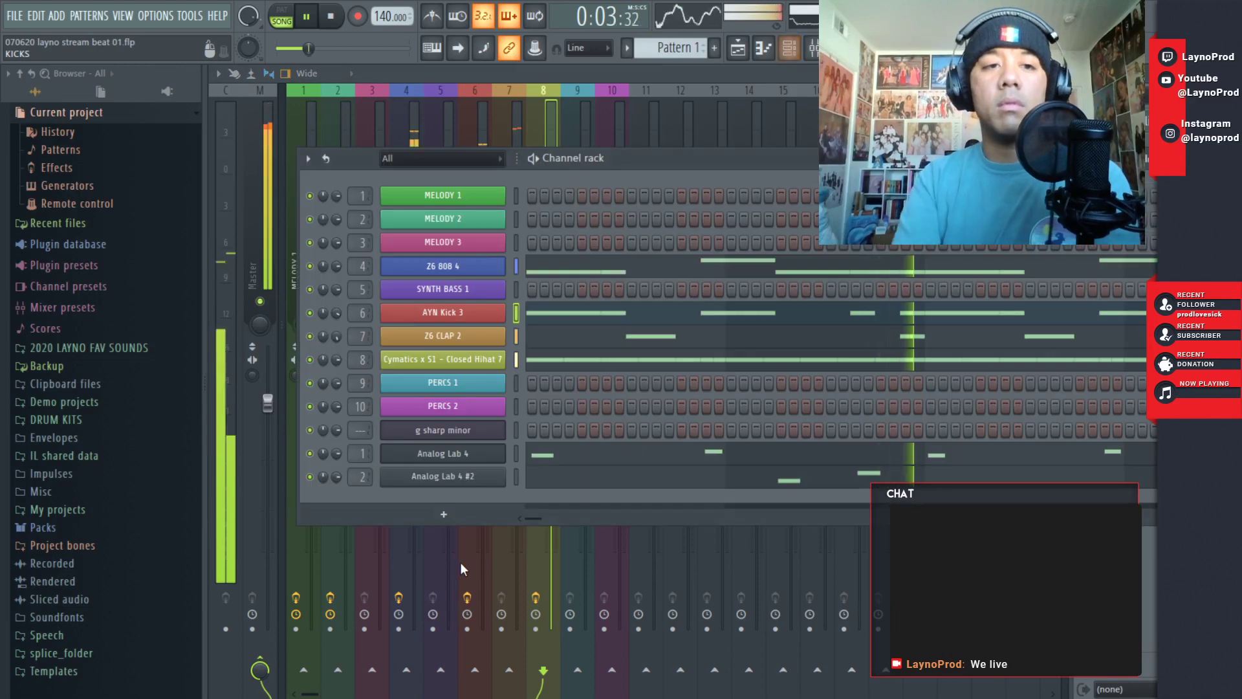
pyautogui.click(128, 355)
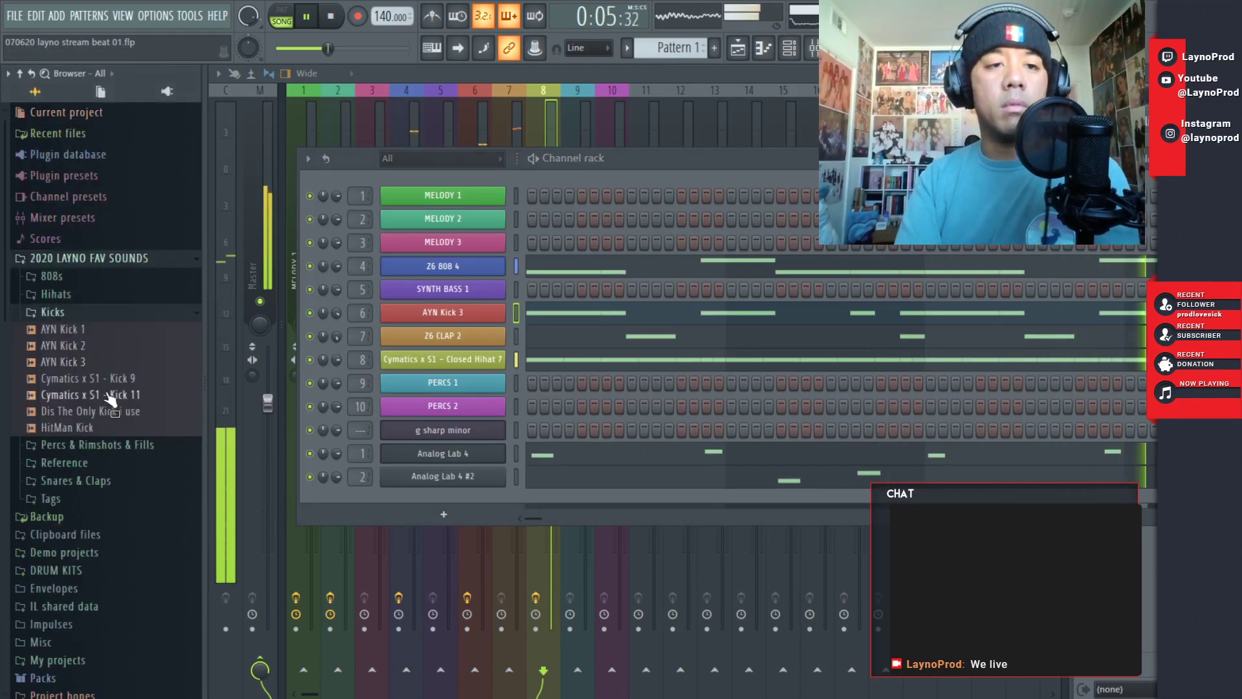
pyautogui.click(89, 428)
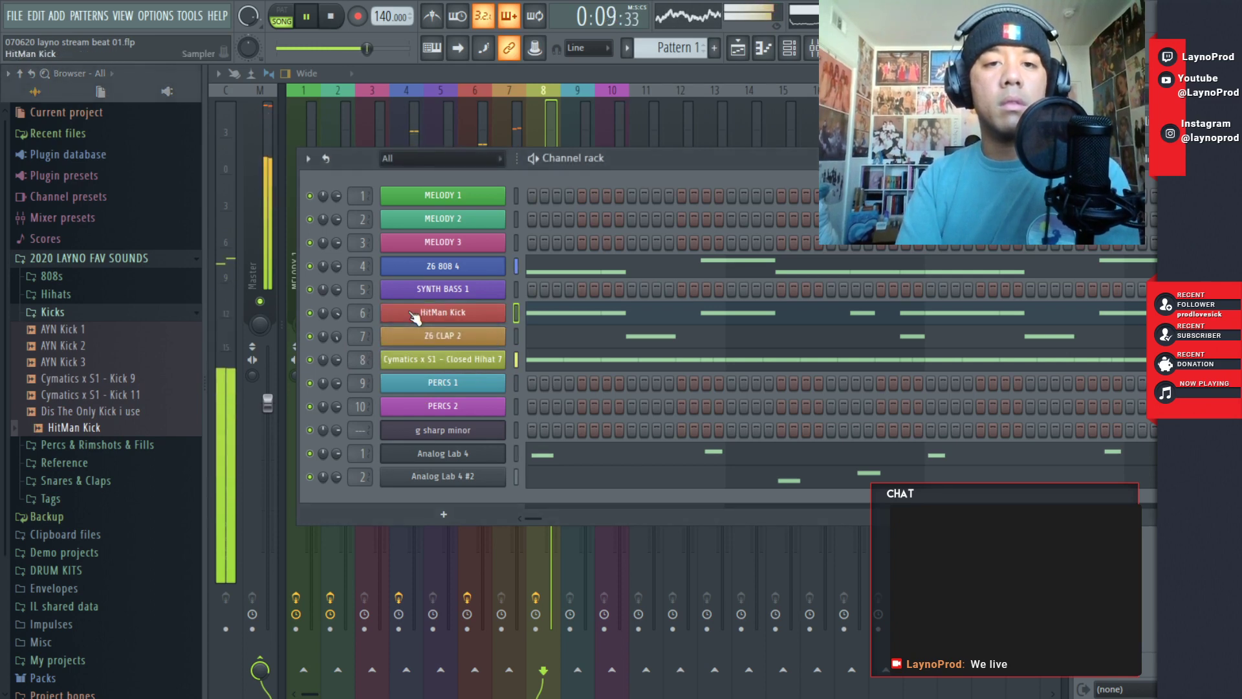
pyautogui.moveTo(115, 361); pyautogui.dragTo(444, 312)
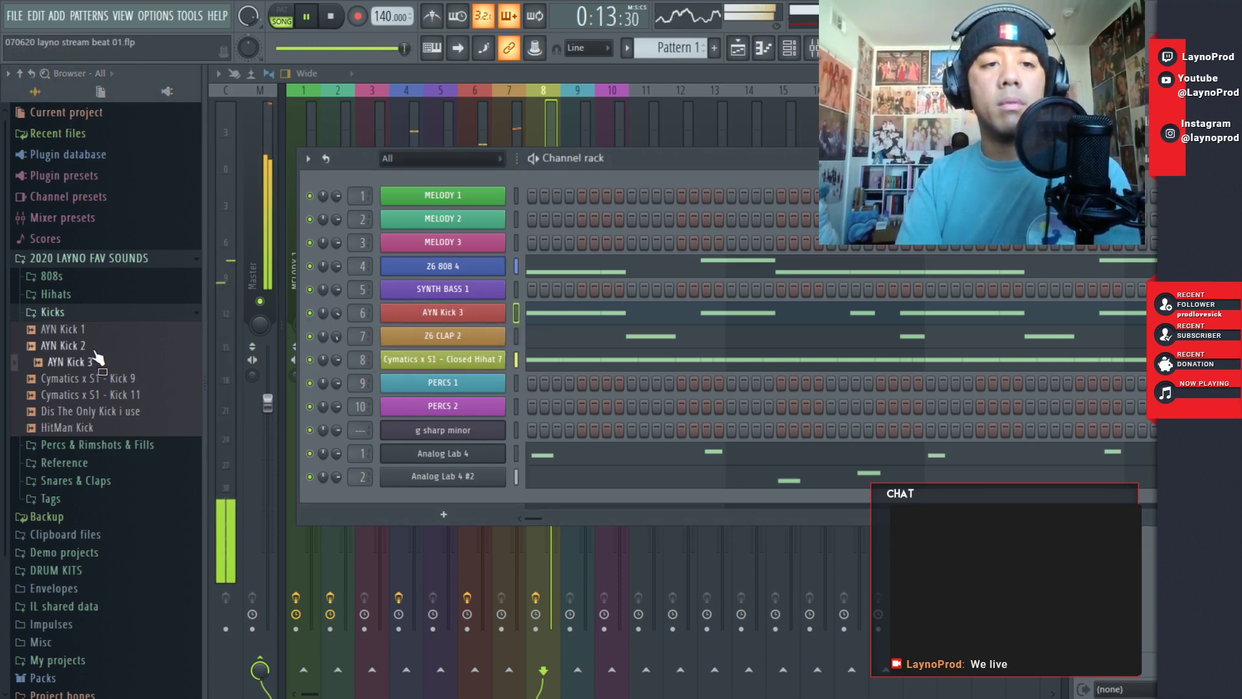
pyautogui.moveTo(63, 346); pyautogui.dragTo(411, 317)
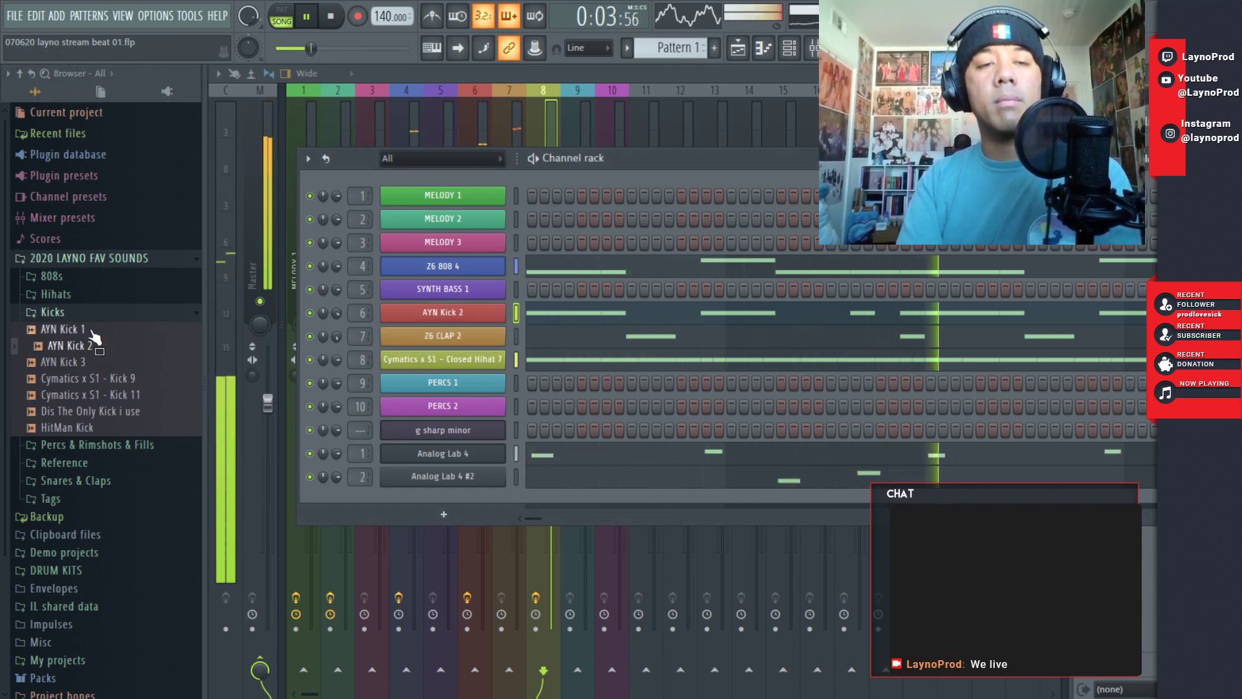
pyautogui.moveTo(94, 332); pyautogui.dragTo(455, 322)
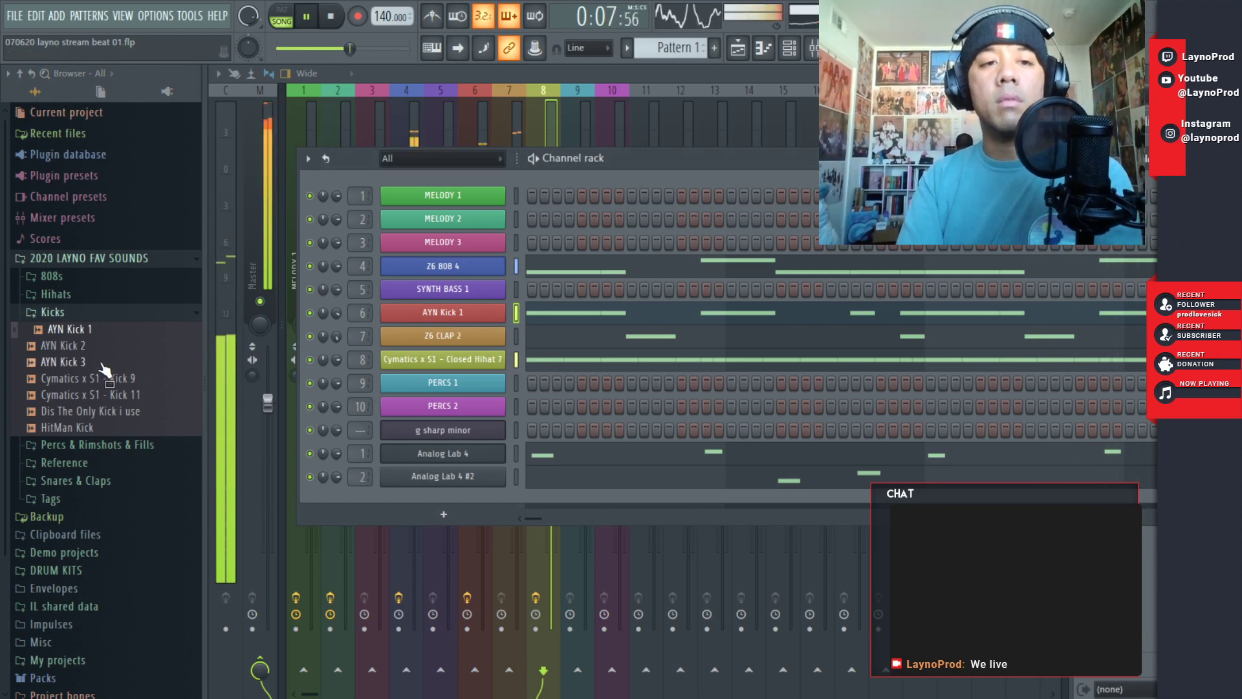
pyautogui.click(415, 319)
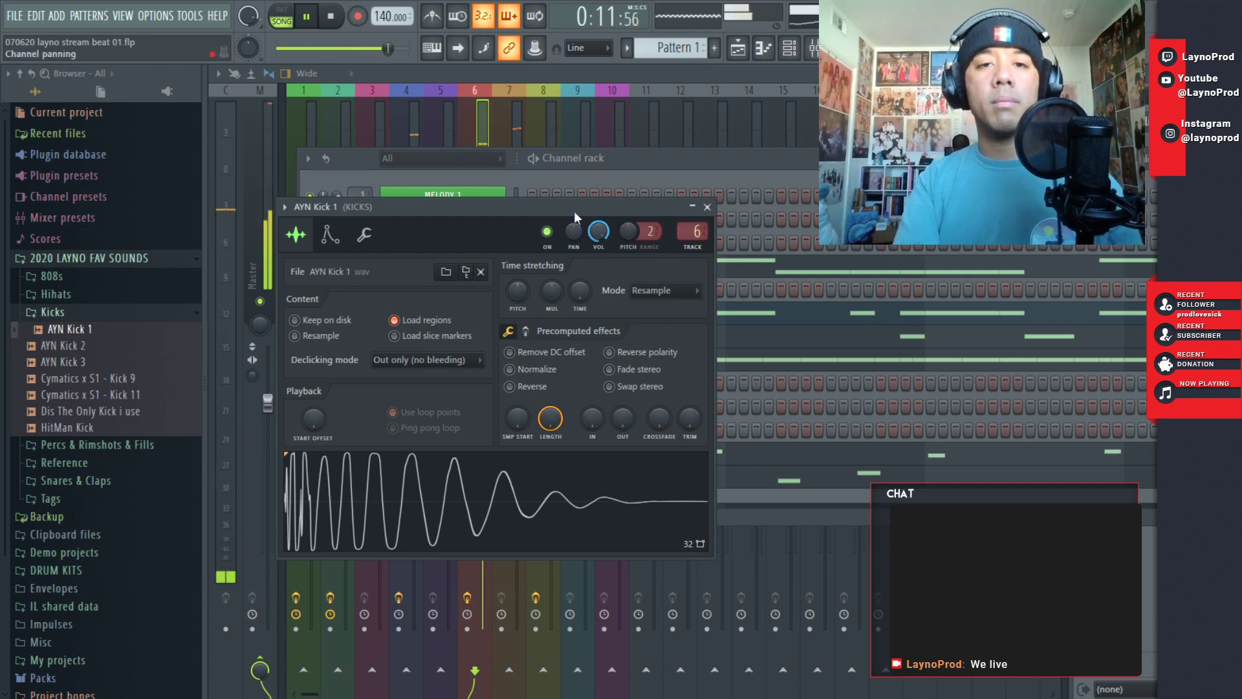
pyautogui.moveTo(574, 208); pyautogui.dragTo(860, 299)
pyautogui.moveTo(65, 362); pyautogui.dragTo(453, 324)
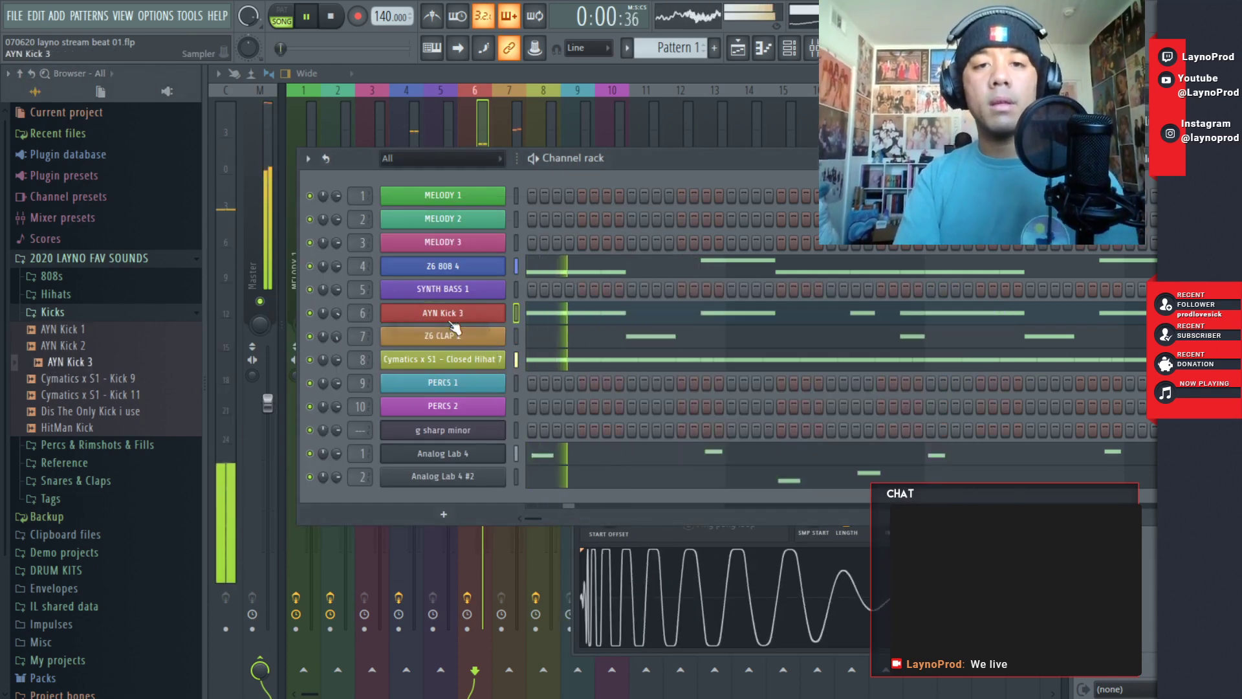
# - Transpose all AYN Kick 3 notes to A#5 after trying them at C6
pyautogui.click(631, 324)
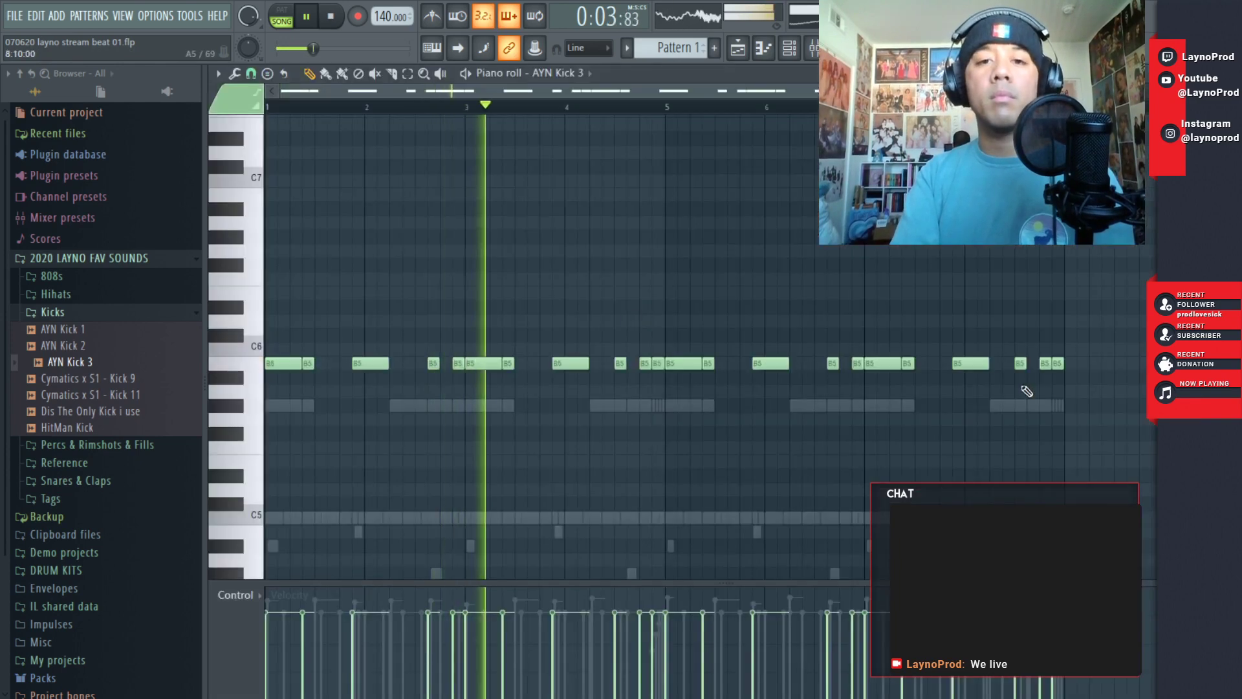
pyautogui.moveTo(1145, 358); pyautogui.dragTo(266, 391)
pyautogui.press('Up')
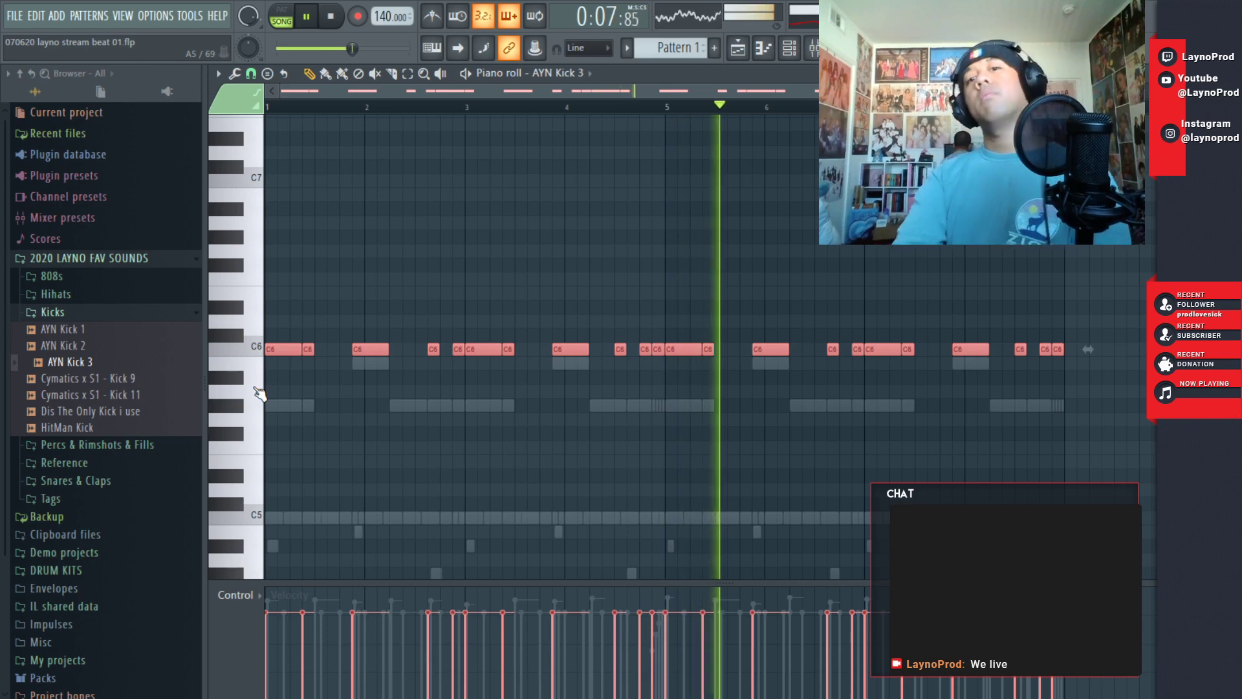
pyautogui.press('Down')
pyautogui.press('Down')
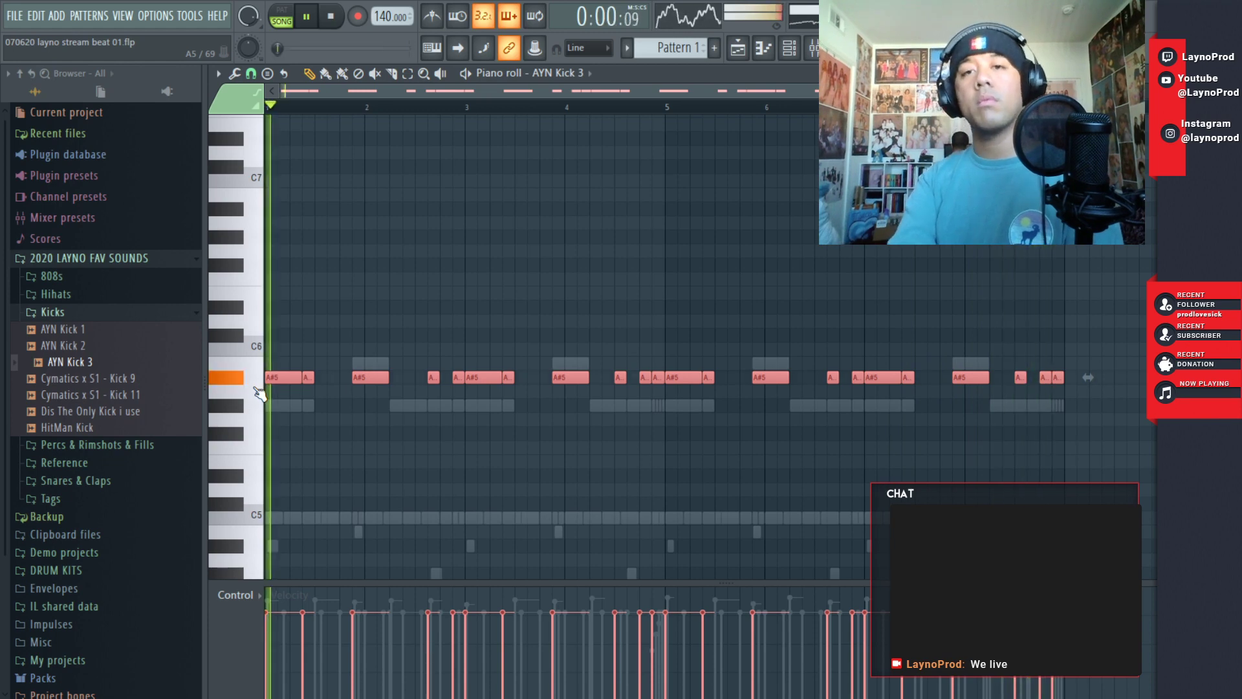
# - Transpose all AYN Kick 3 notes down to G#5
pyautogui.press('F9')
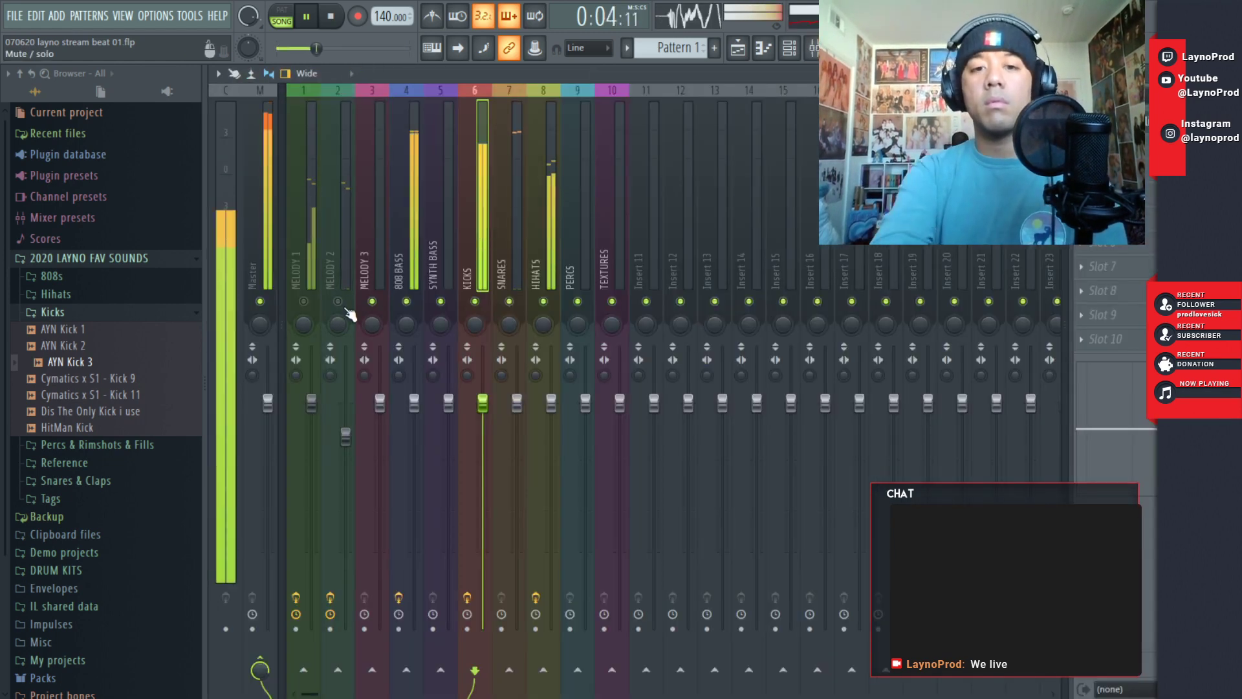
pyautogui.press('F6')
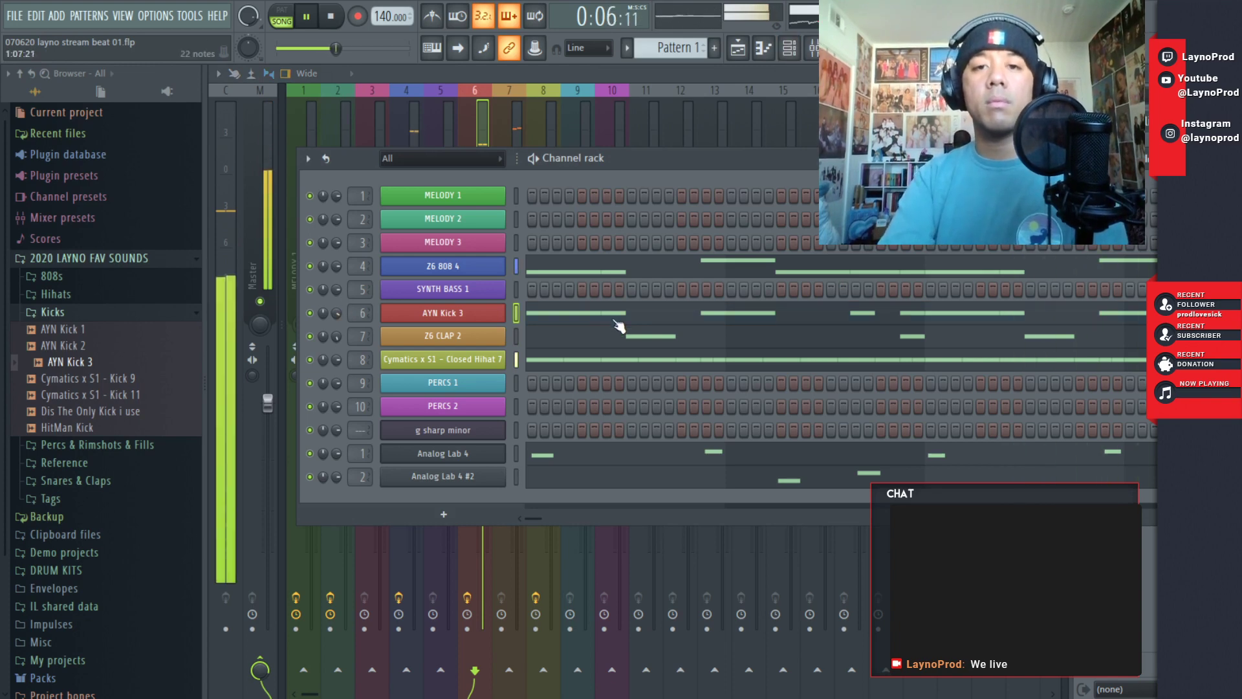
pyautogui.press('F7')
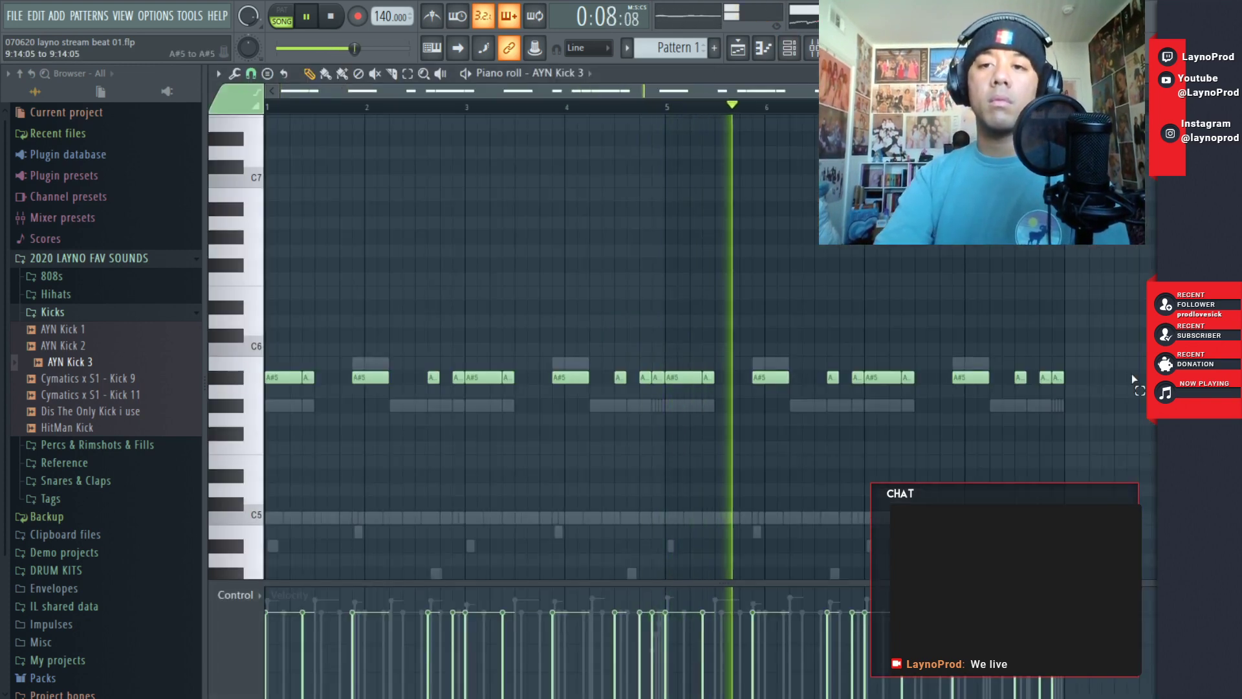
pyautogui.moveTo(1144, 372); pyautogui.dragTo(156, 401)
pyautogui.press('Down')
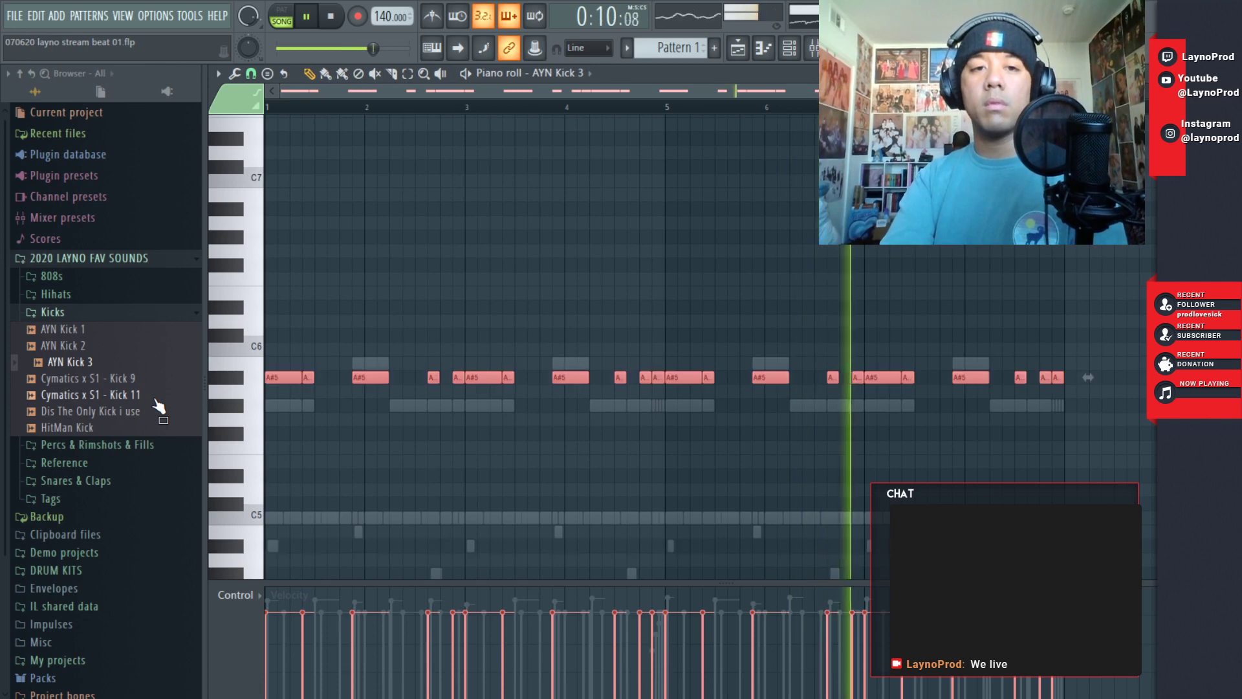
pyautogui.press('Down')
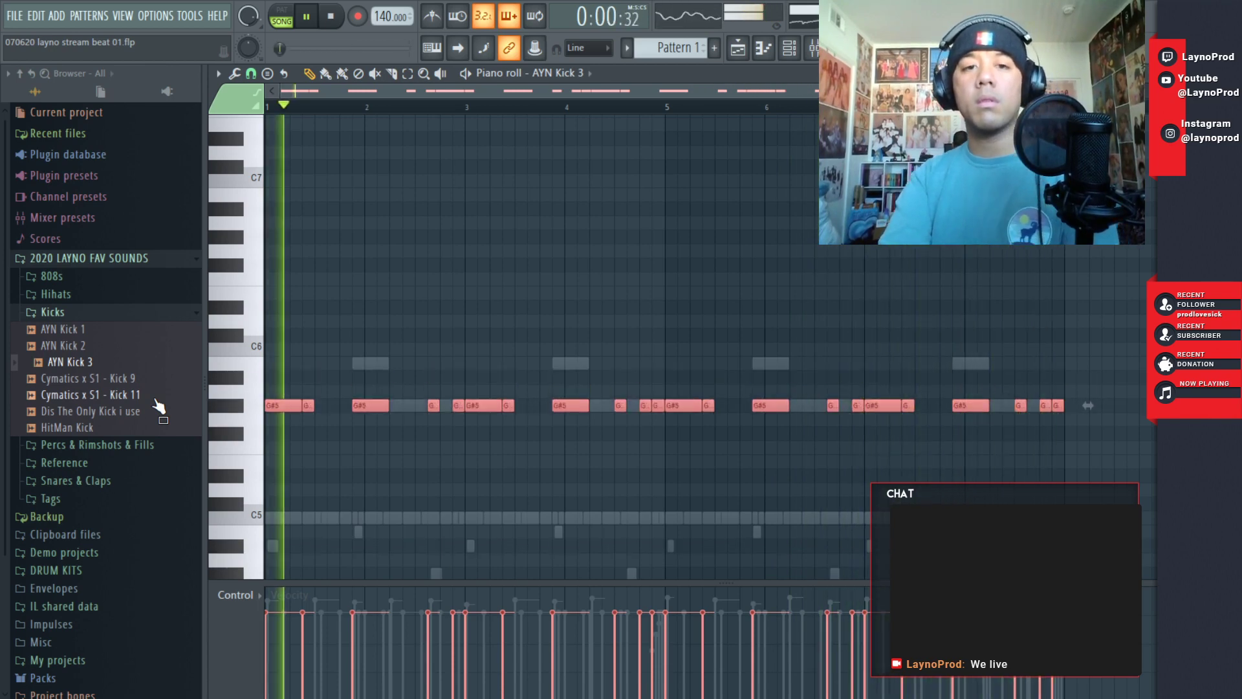
# - Raise the post gain of the Fruity soft clipper on the KICKS track to 100%
pyautogui.press('F9')
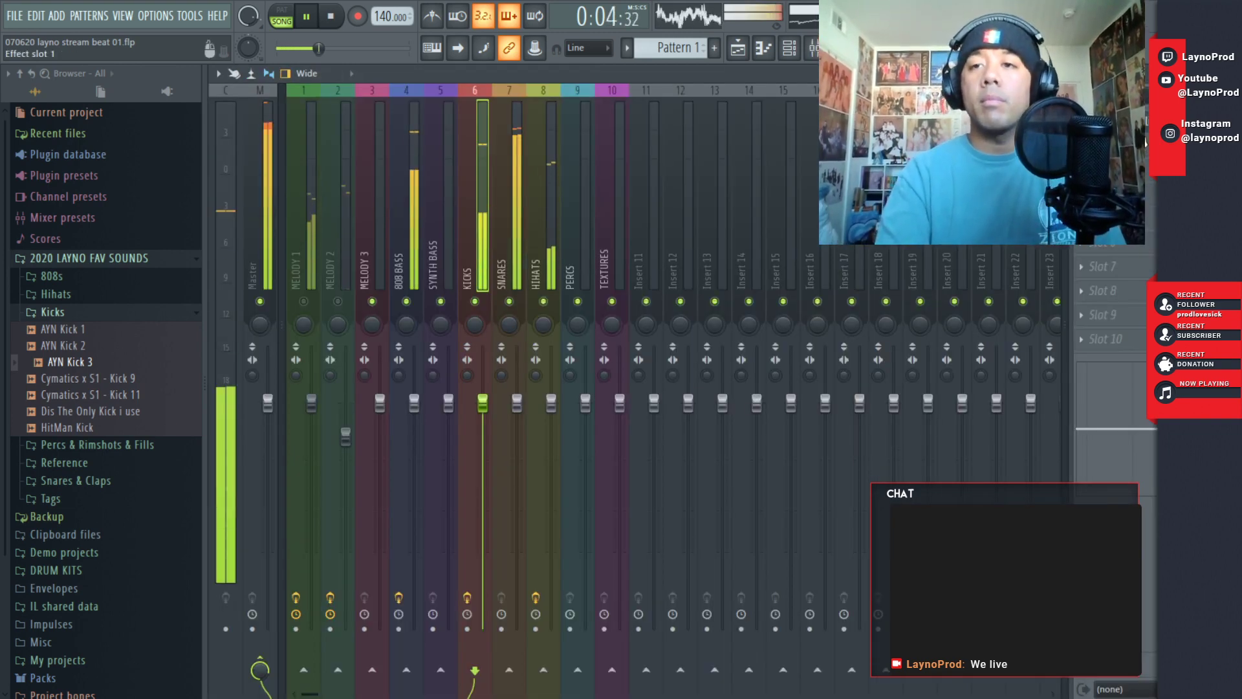
pyautogui.click(1107, 121)
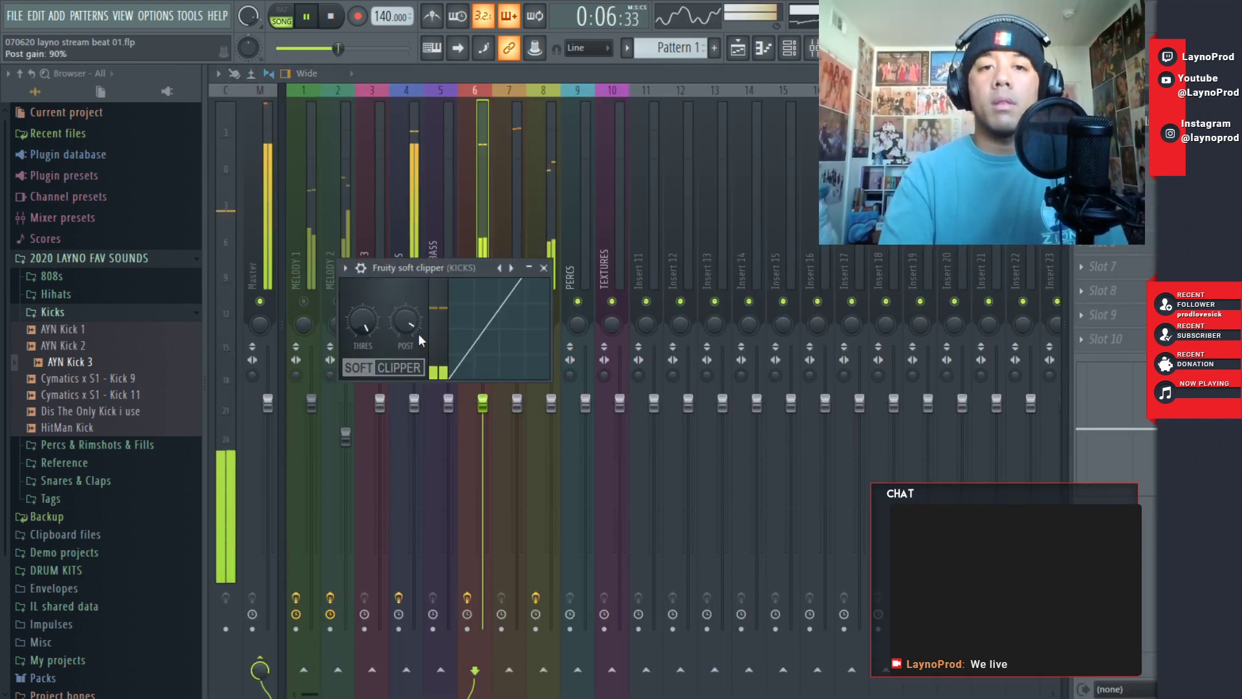
pyautogui.moveTo(415, 331); pyautogui.dragTo(415, 303)
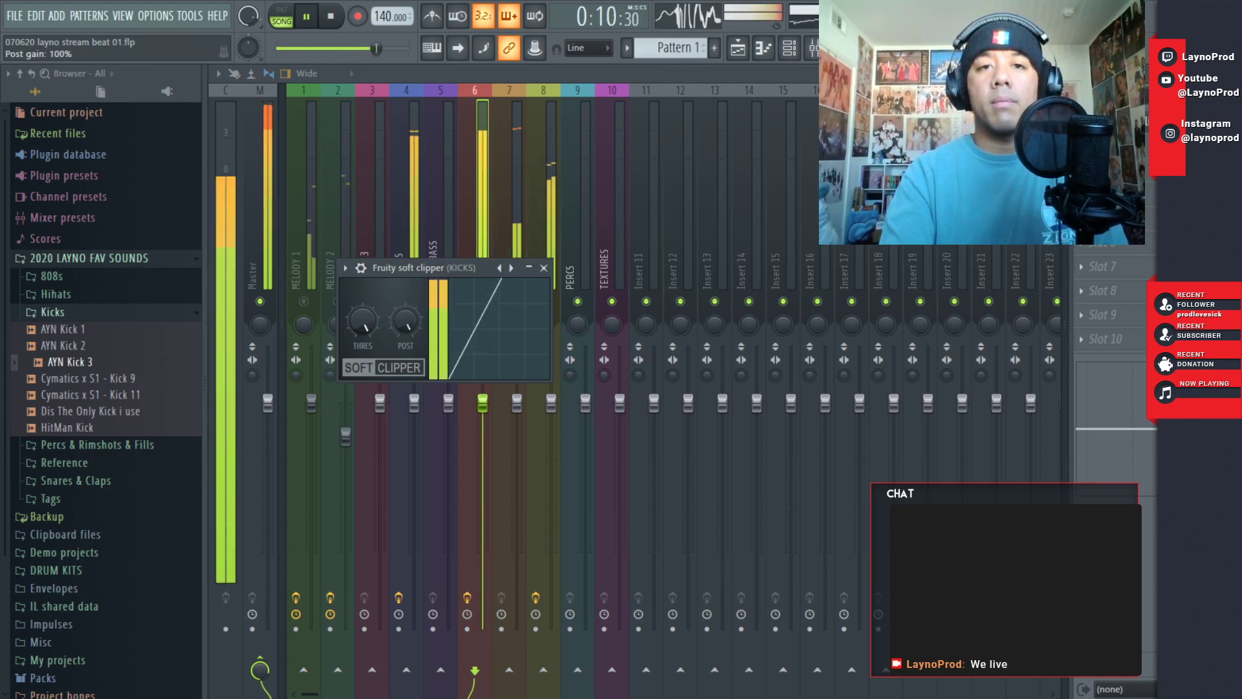
pyautogui.click(543, 268)
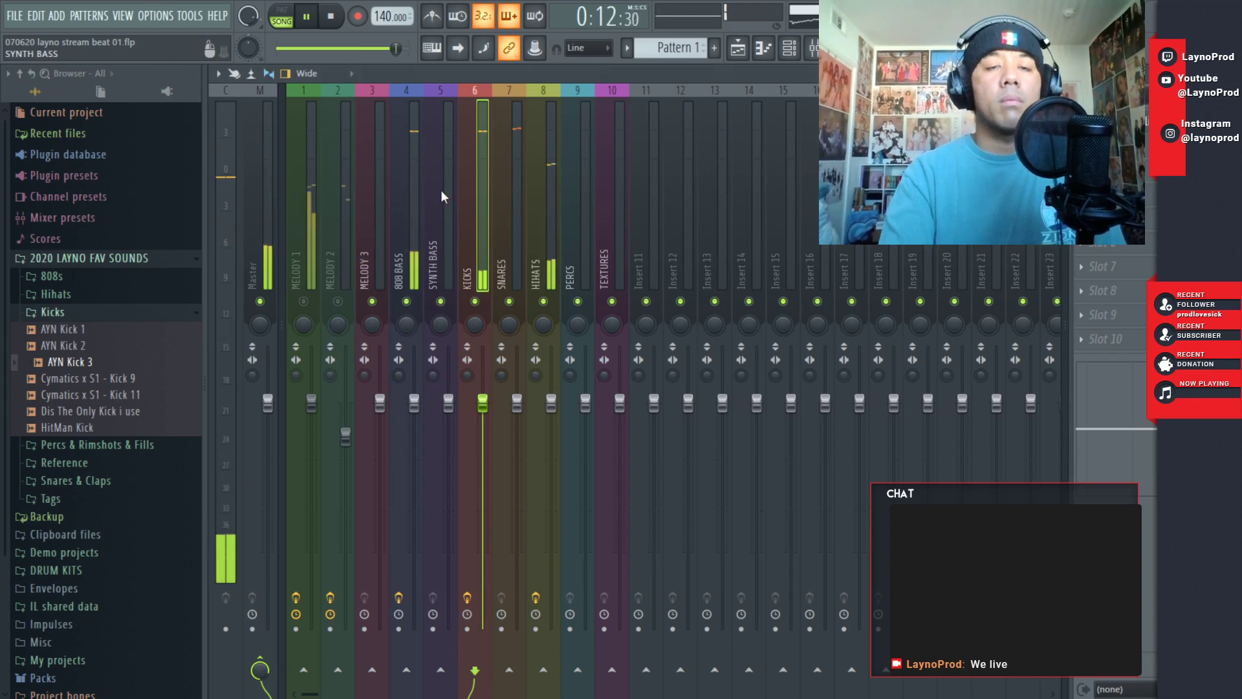
# - Lower the KICKS track's volume slightly and save the project
pyautogui.moveTo(490, 408); pyautogui.dragTo(490, 417)
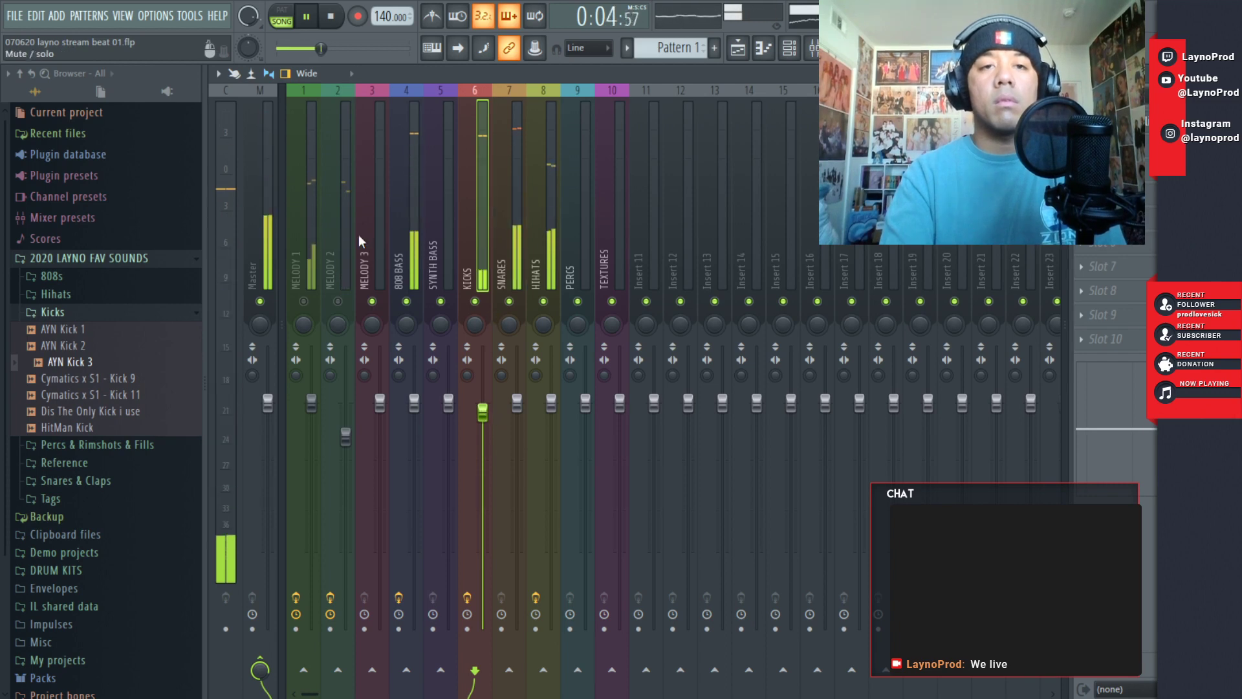
pyautogui.click(14, 16)
pyautogui.click(40, 87)
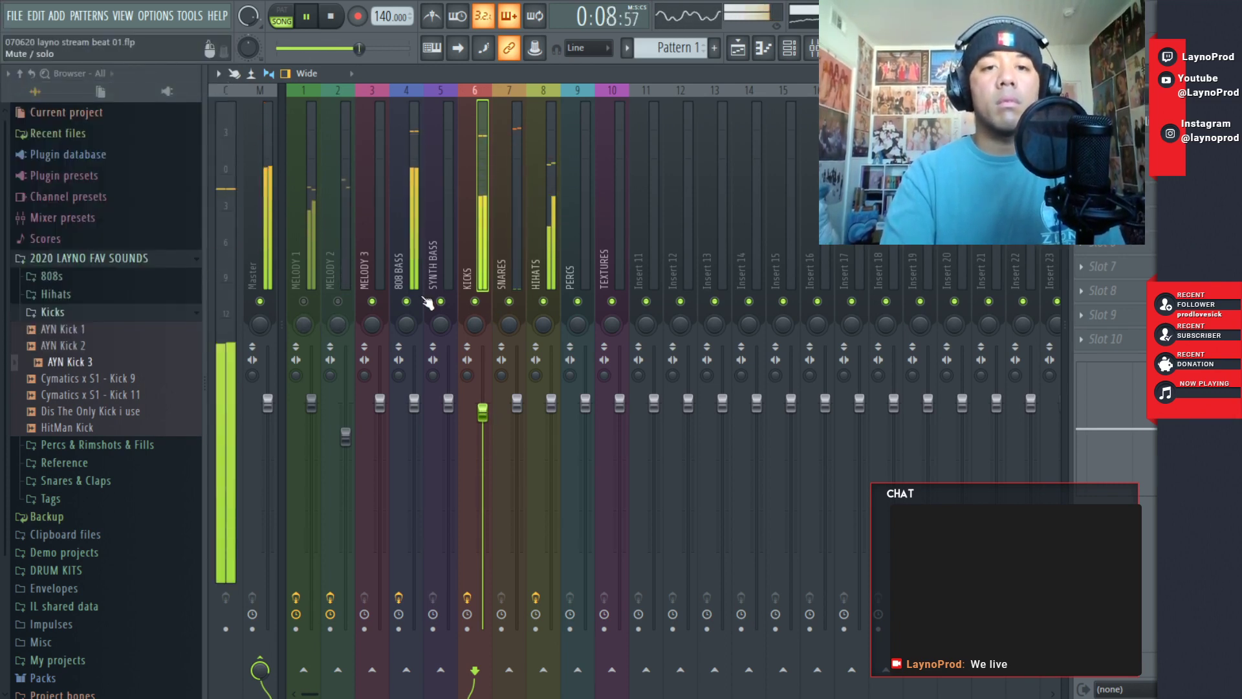
# - Unmute MELODY 1 and MELODY 2, lowering MELODY 2 to about -4.0 dB and MELODY 1 to about -3.0 dB
pyautogui.click(306, 302)
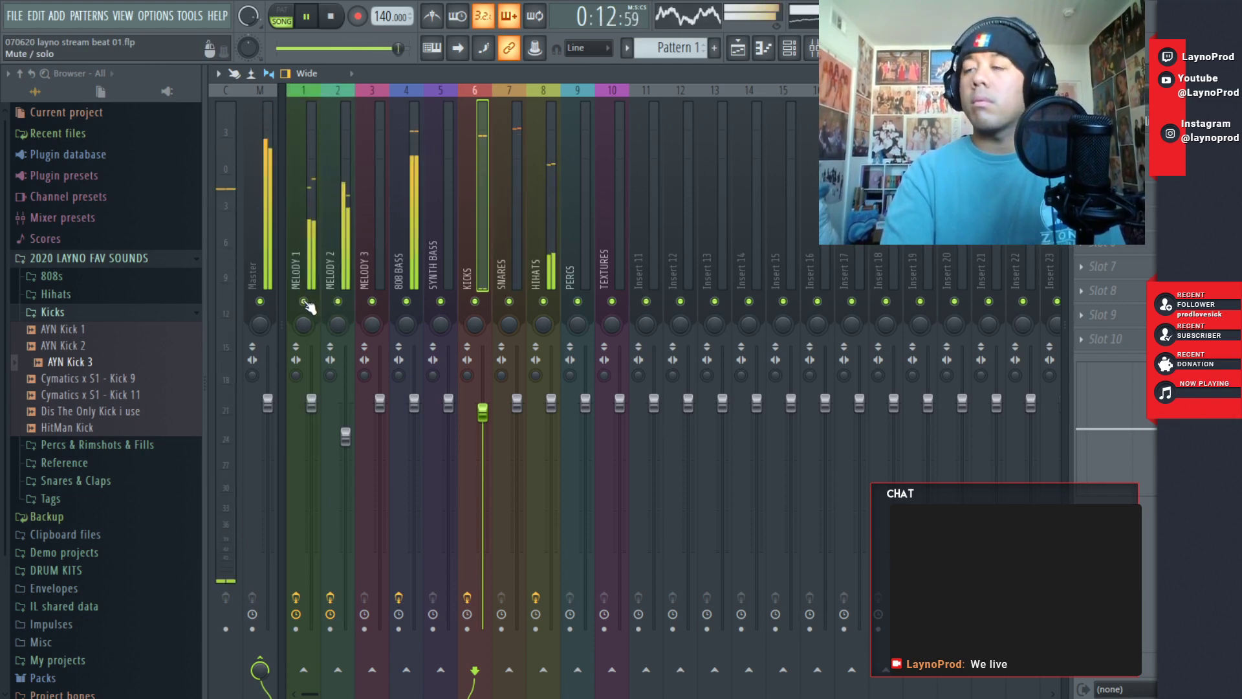
pyautogui.moveTo(348, 441); pyautogui.dragTo(348, 446)
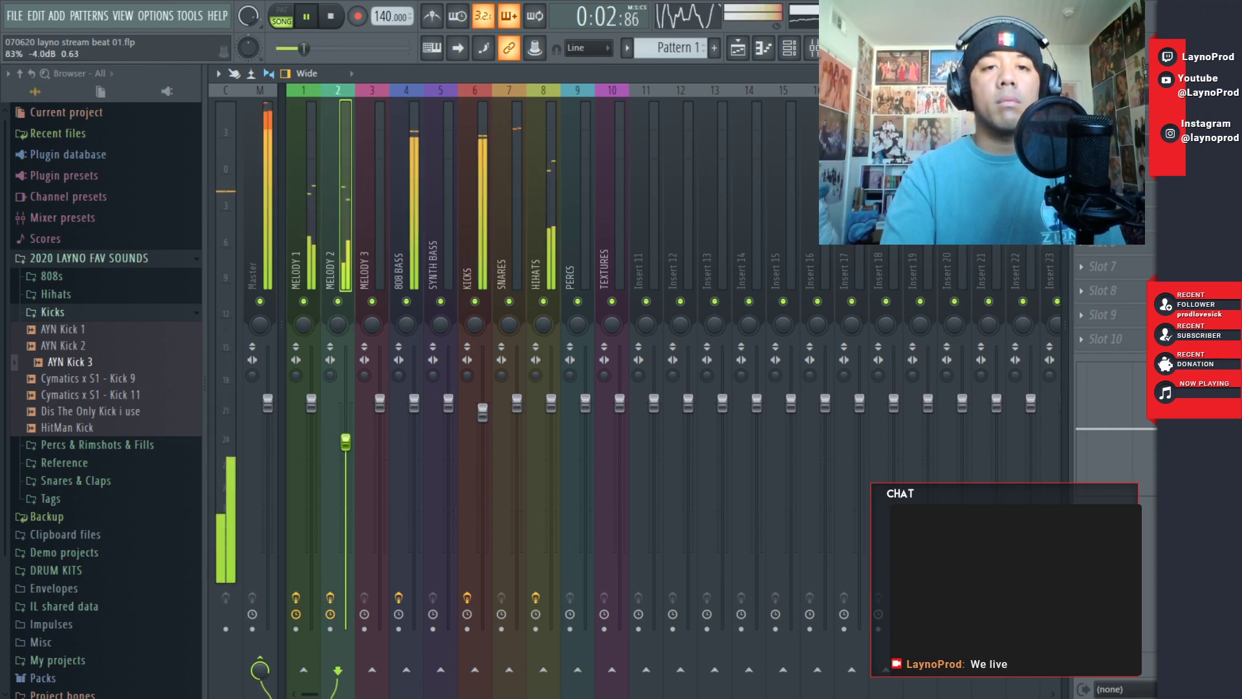
pyautogui.moveTo(317, 408)
pyautogui.mouseDown()
pyautogui.moveTo(317, 445)
pyautogui.moveTo(311, 430)
pyautogui.mouseUp()
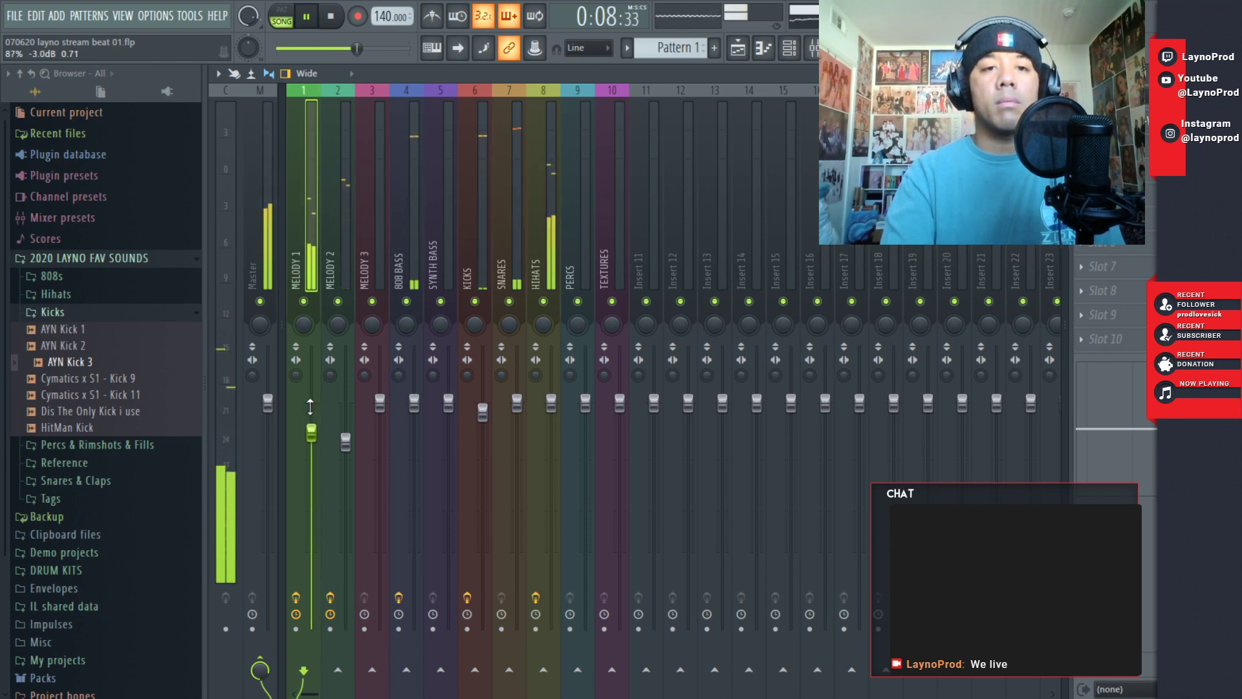
# - Try a different stereo separation on the Master track to check the mix, and reset it
pyautogui.click(253, 376)
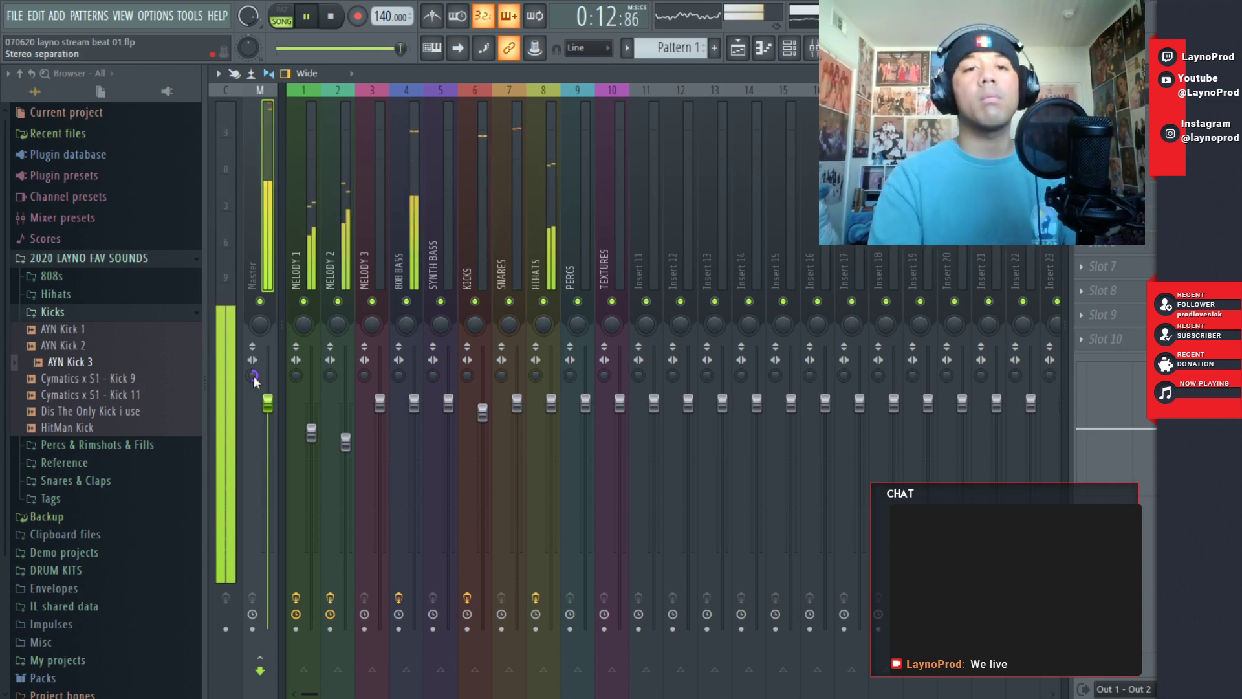
pyautogui.rightClick(253, 376)
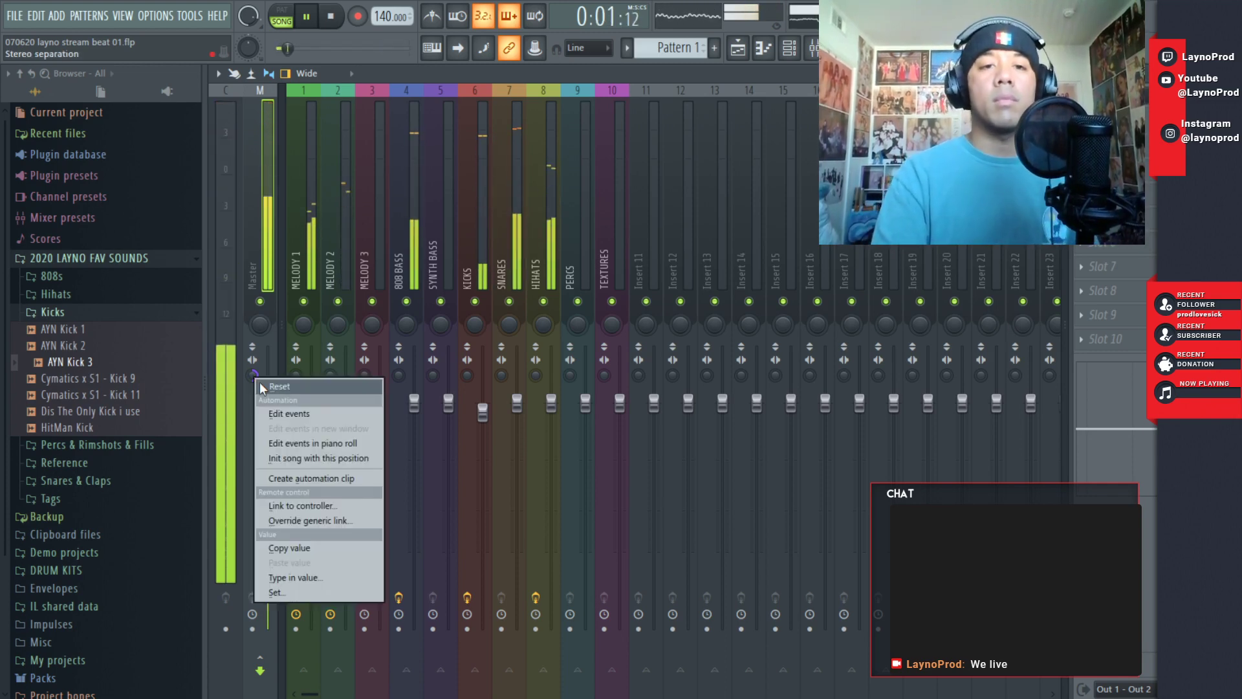
pyautogui.click(277, 386)
# - Save the project and mute the SYNTH BASS track
pyautogui.hotkey('ctrl', 's')
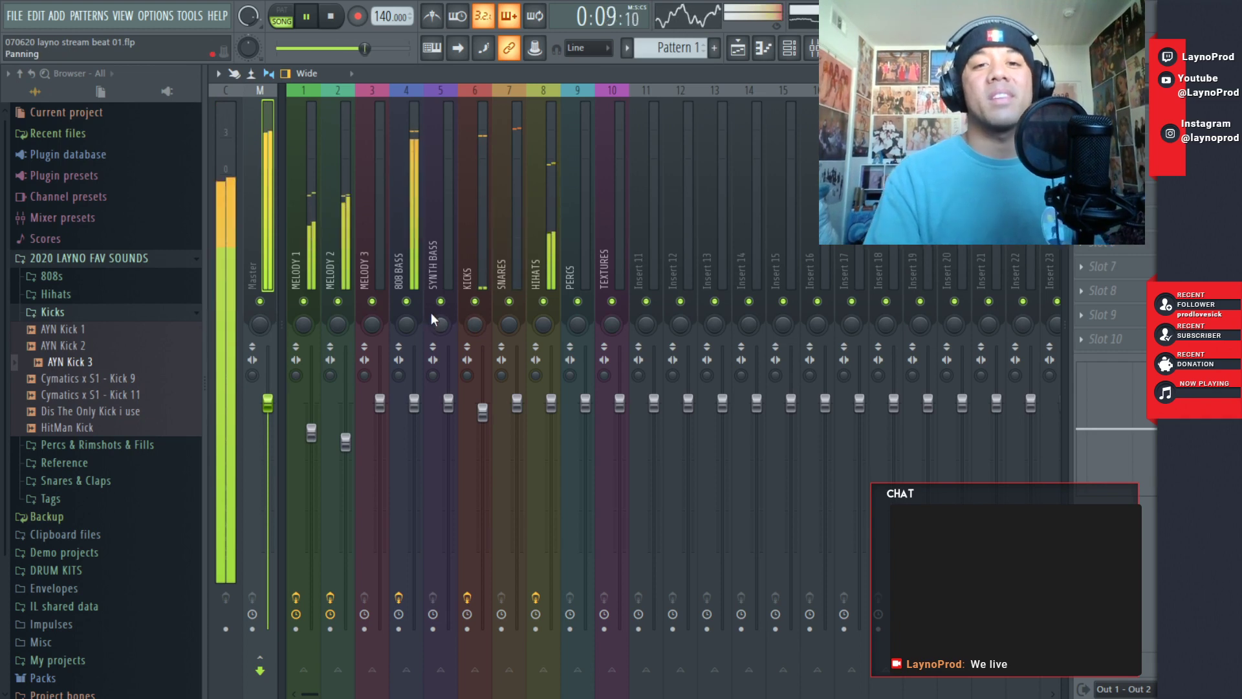
pyautogui.click(436, 278)
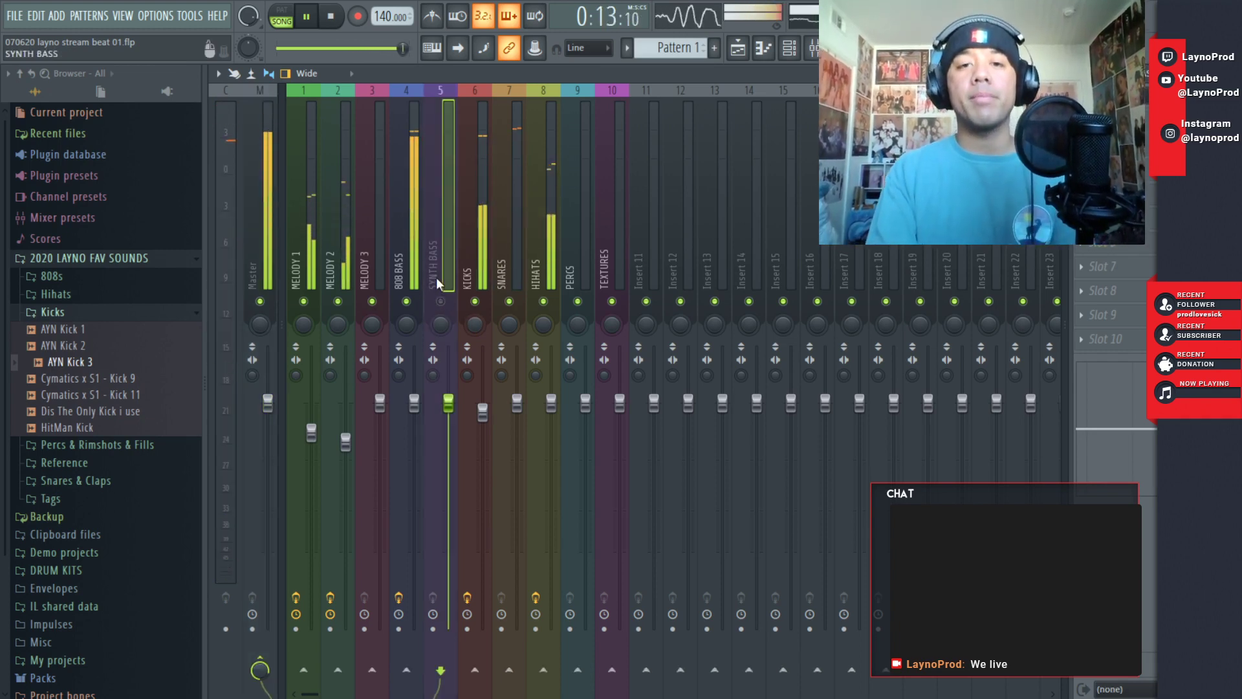
# - Reorder the mixer so the SYNTH BASS track sits in slot 10, after TEXTURES, and select MELODY 3
pyautogui.hotkey('alt', 'Right')
pyautogui.hotkey('alt', 'Right')
pyautogui.hotkey('alt', 'Right')
pyautogui.hotkey('alt', 'Right')
pyautogui.hotkey('alt', 'Right')
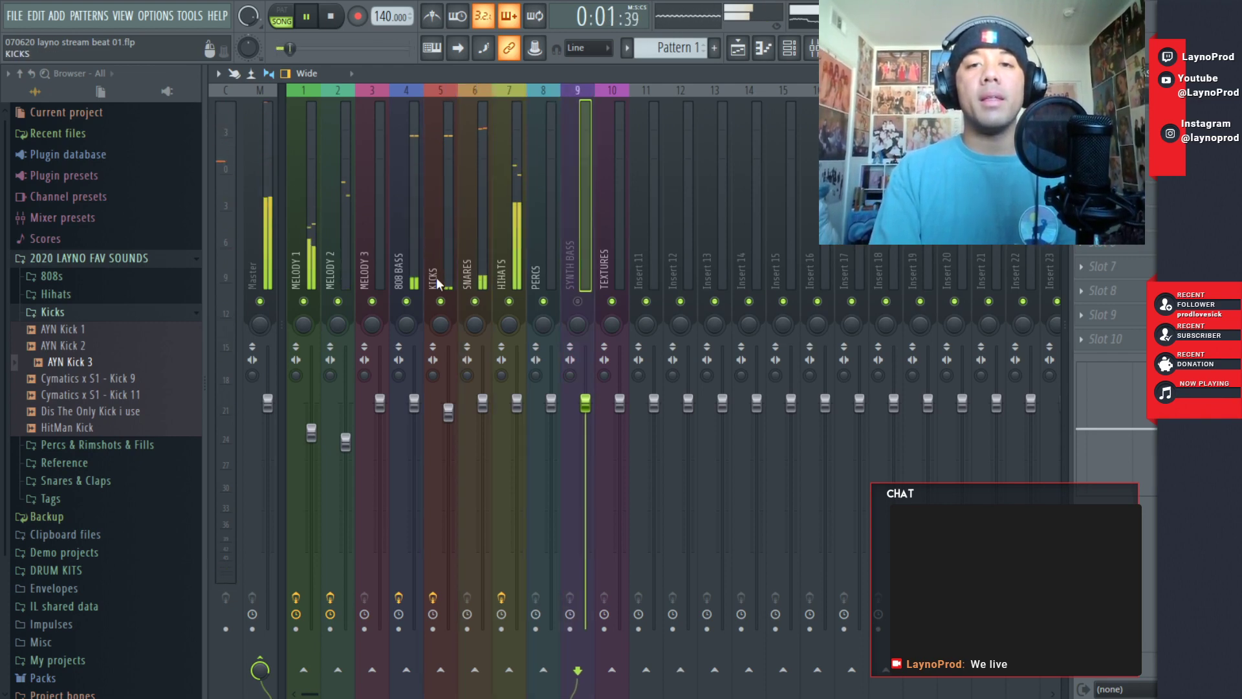
pyautogui.click(367, 279)
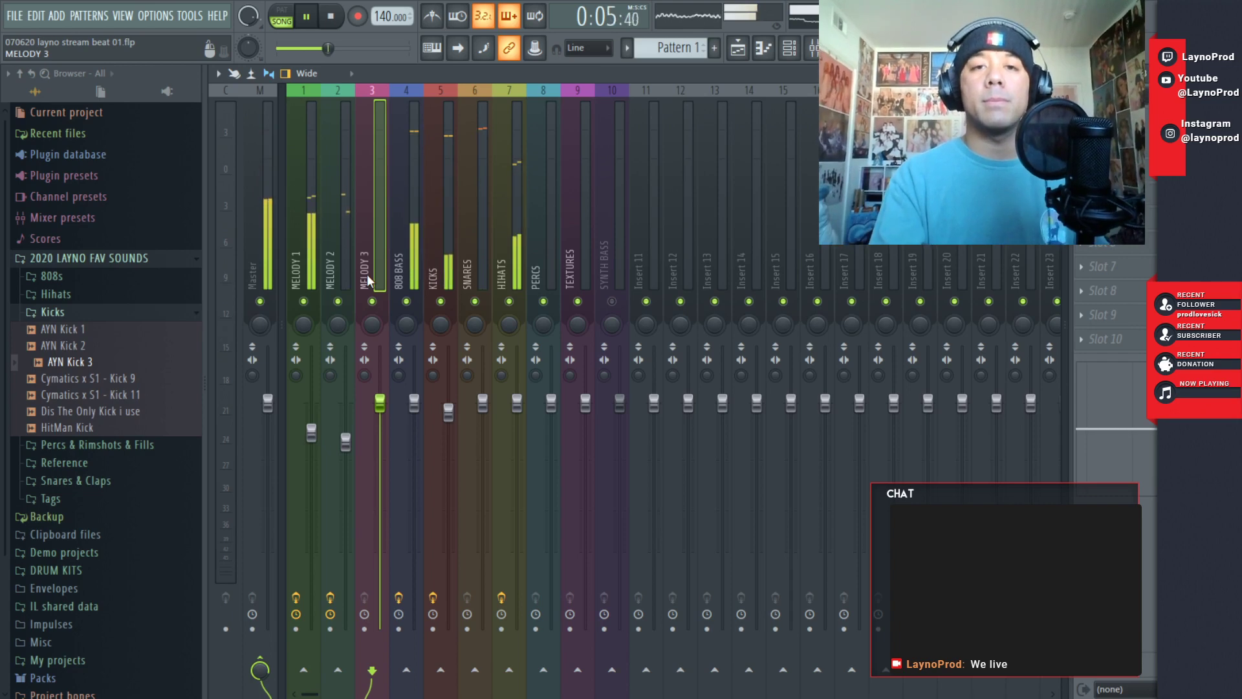
# - Add Fruity Fast Dist to the second effect slot of the HIHATS track and lower its mix level to about 23%
pyautogui.click(517, 266)
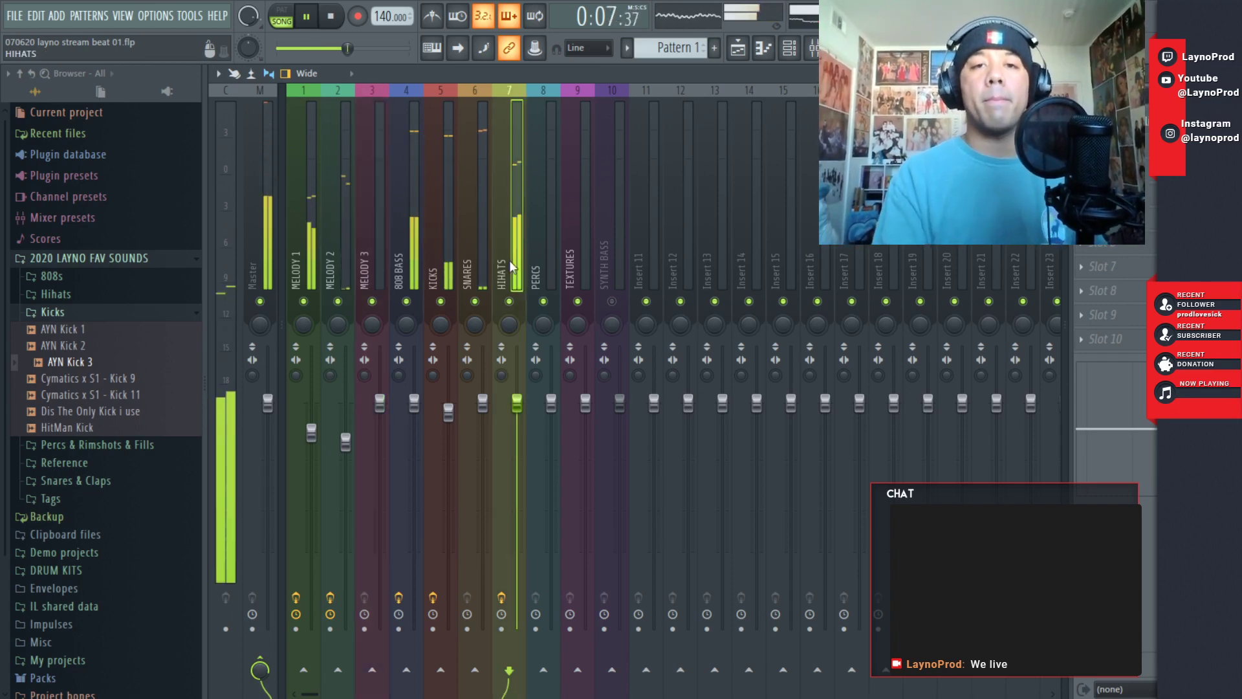
pyautogui.click(1081, 146)
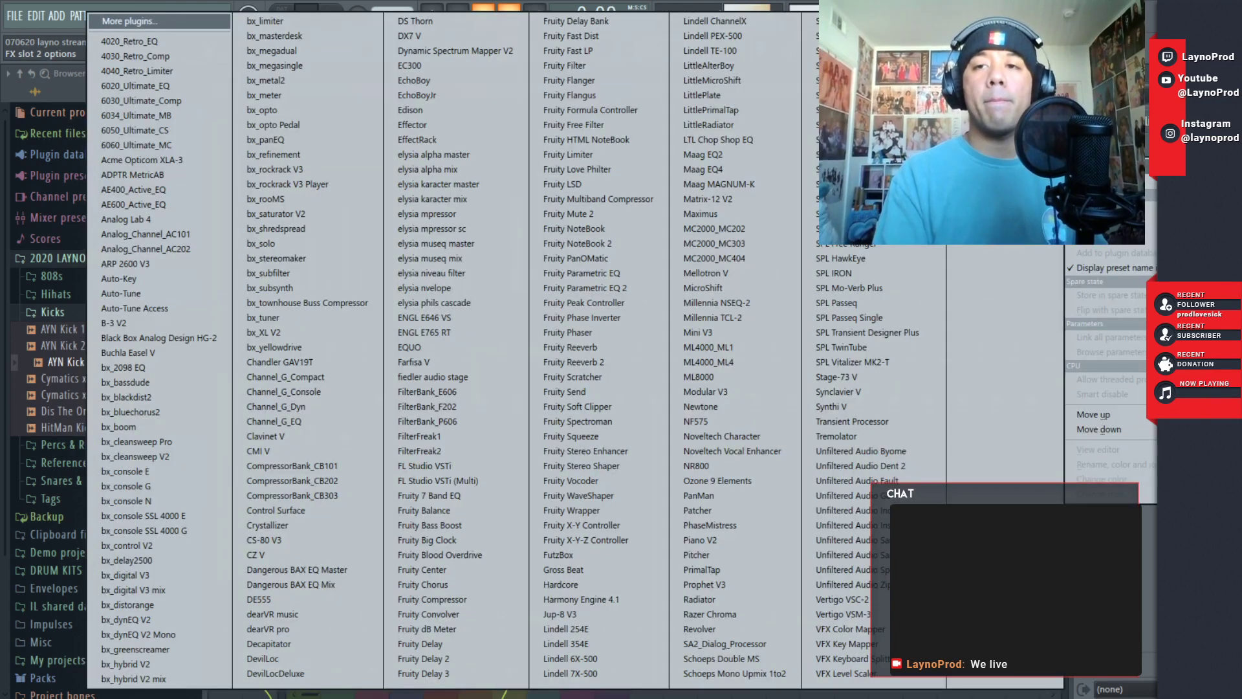
pyautogui.click(573, 37)
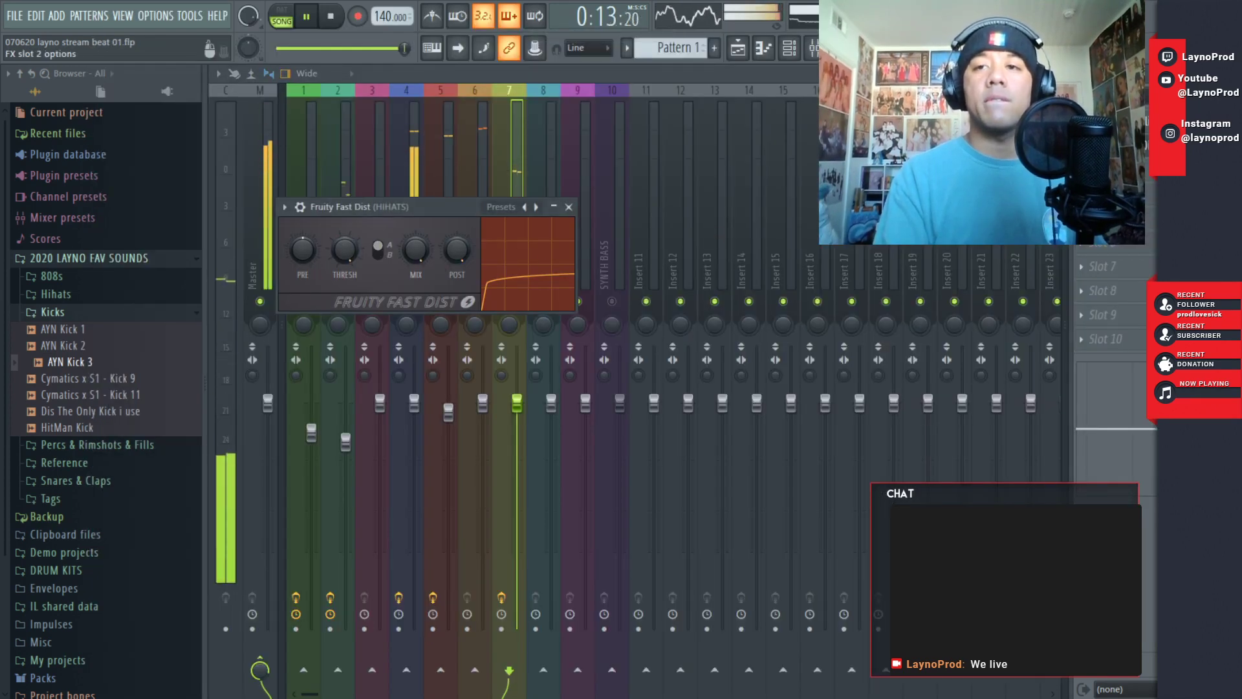
pyautogui.moveTo(1209, 146); pyautogui.dragTo(1209, 184)
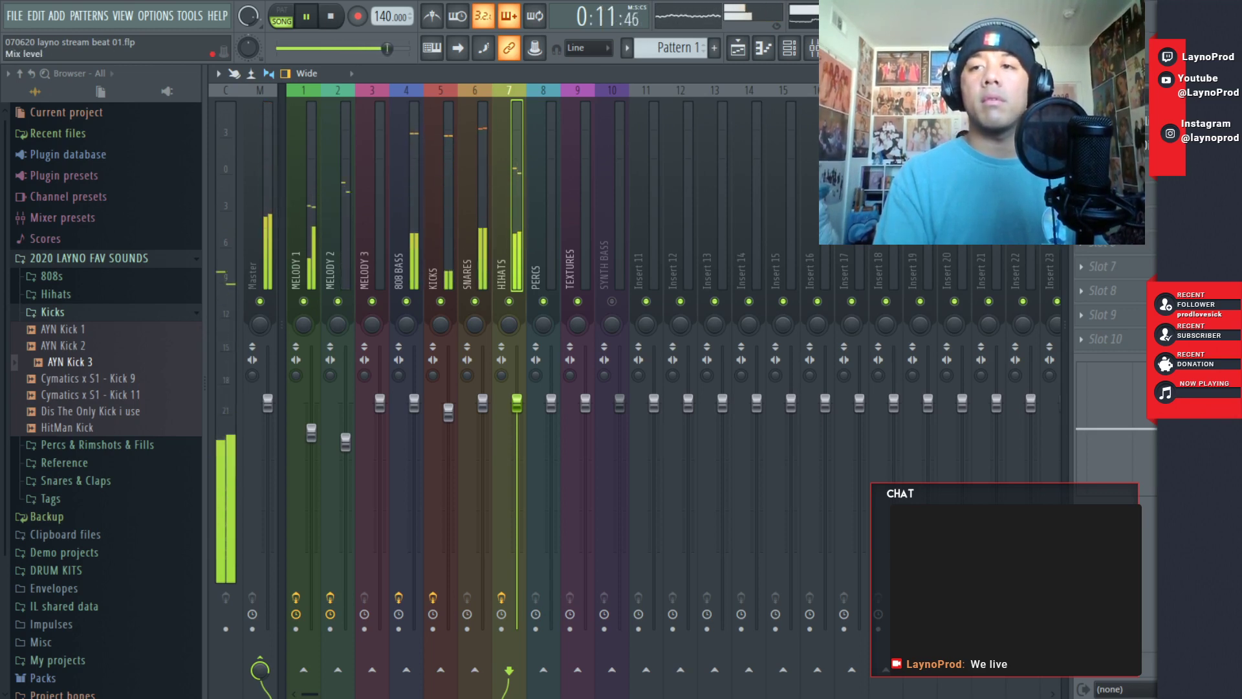
pyautogui.moveTo(1208, 183); pyautogui.dragTo(1208, 195)
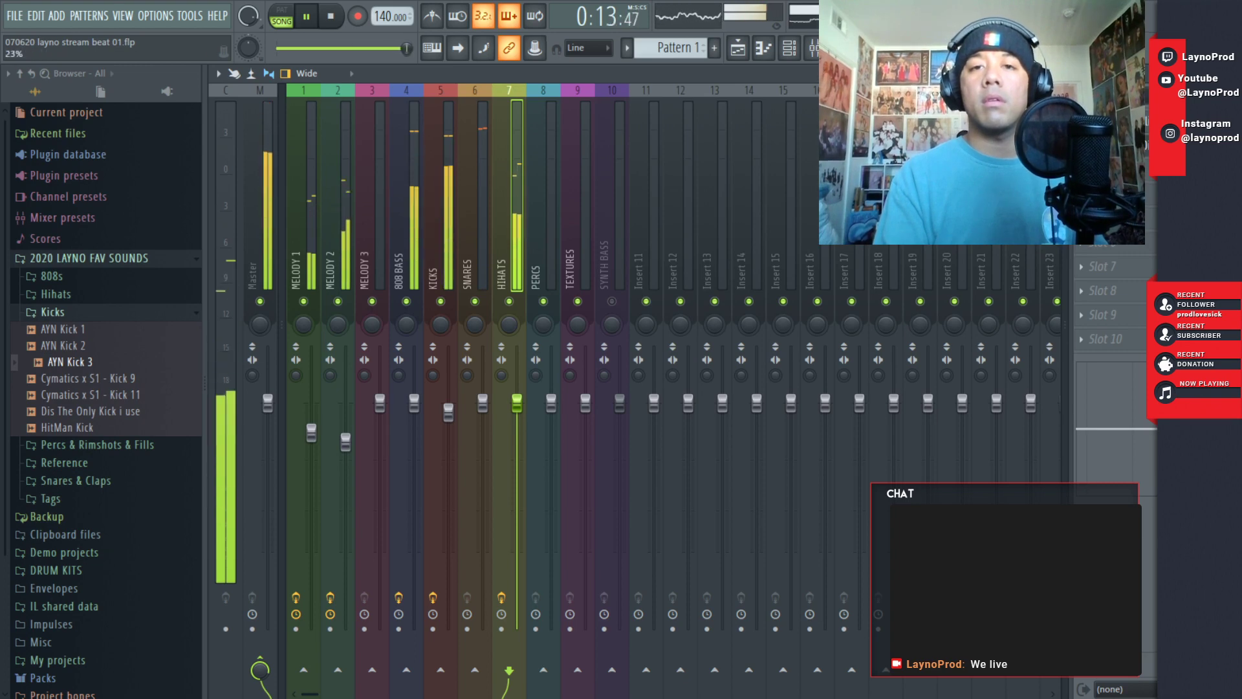
pyautogui.moveTo(1209, 183); pyautogui.dragTo(1208, 180)
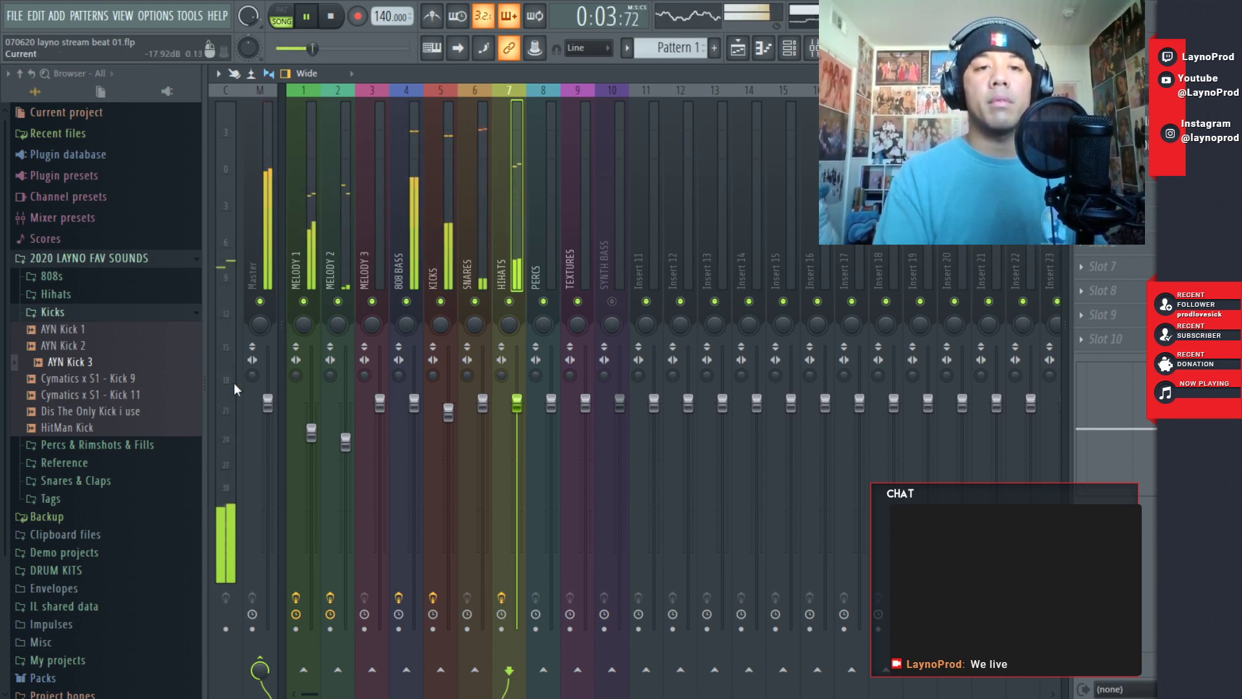
# - Lower the HIHATS track to about -0.6 dB while checking with changed Master stereo separation, and reset the separation
pyautogui.click(252, 377)
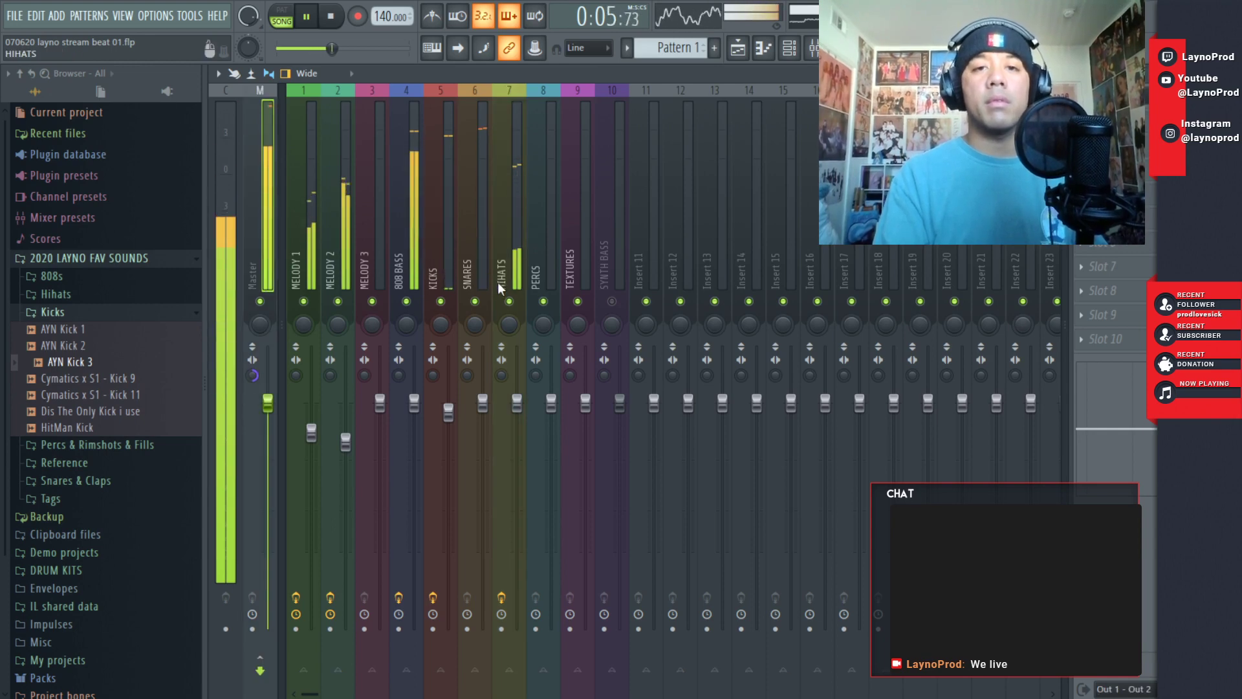
pyautogui.click(517, 403)
pyautogui.moveTo(521, 406); pyautogui.dragTo(521, 425)
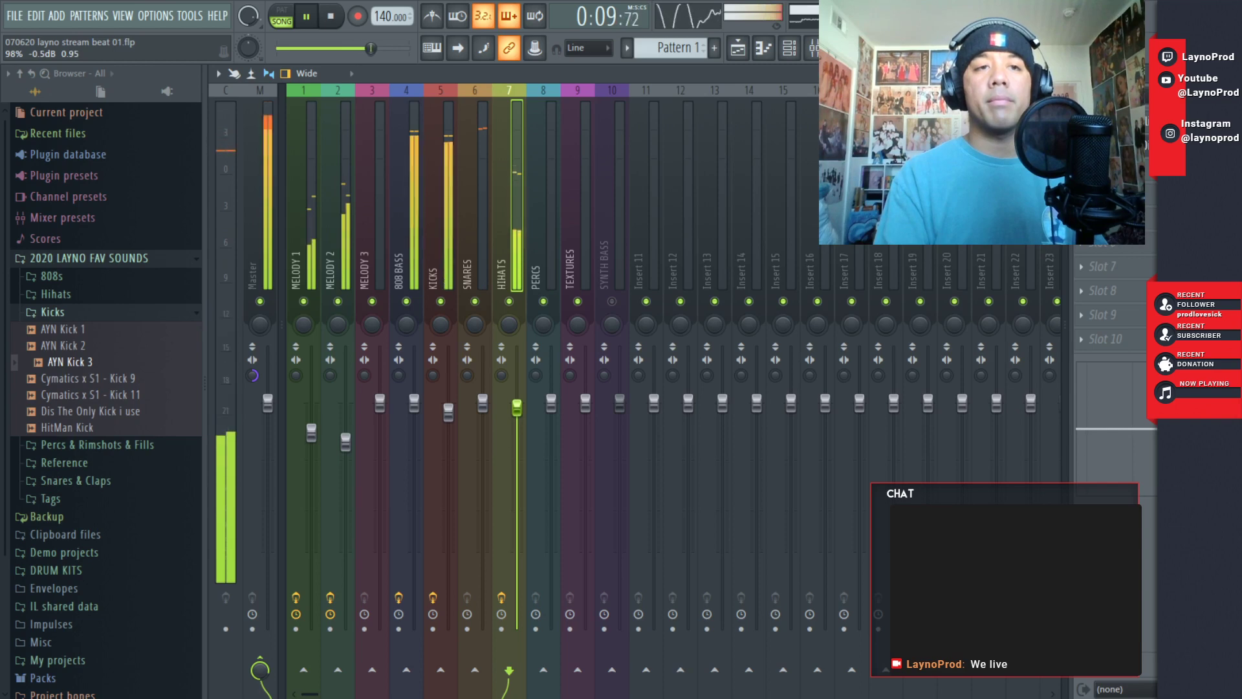
pyautogui.moveTo(517, 408); pyautogui.dragTo(517, 406)
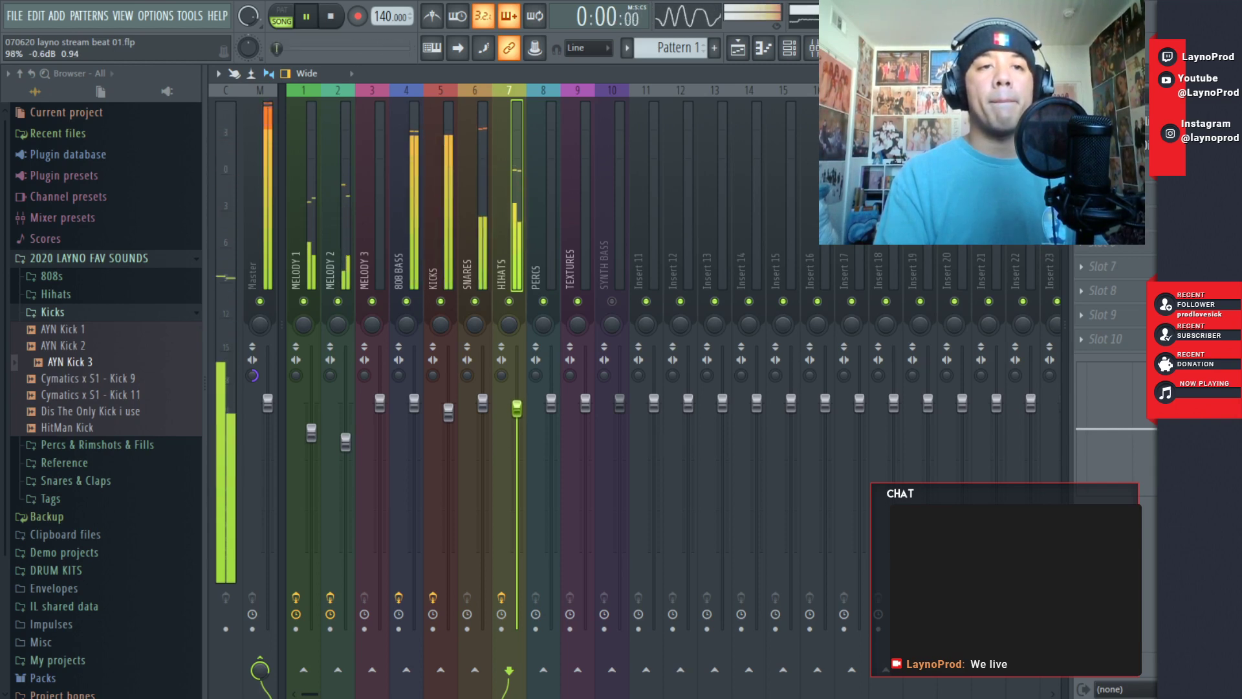
pyautogui.rightClick(252, 377)
pyautogui.click(268, 386)
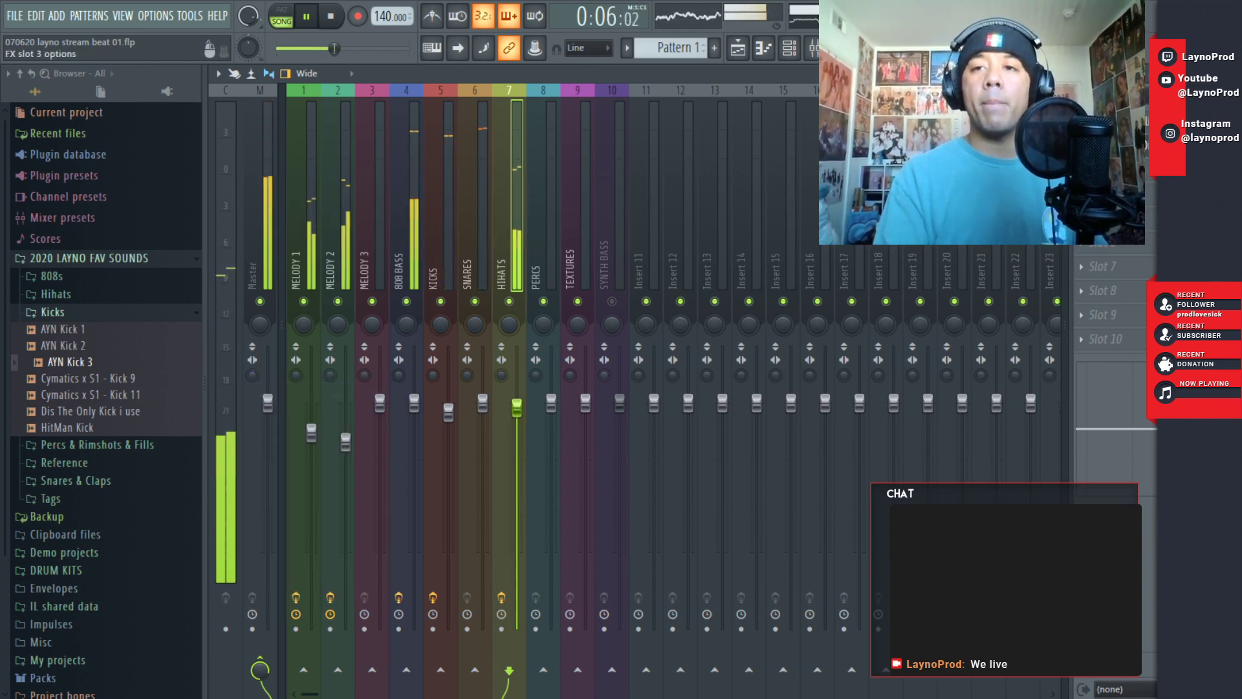
# - Add Fruity Reeverb 2 to the third effect slot of HIHATS with a much smaller room size, and save the project
pyautogui.click(1112, 169)
pyautogui.click(597, 358)
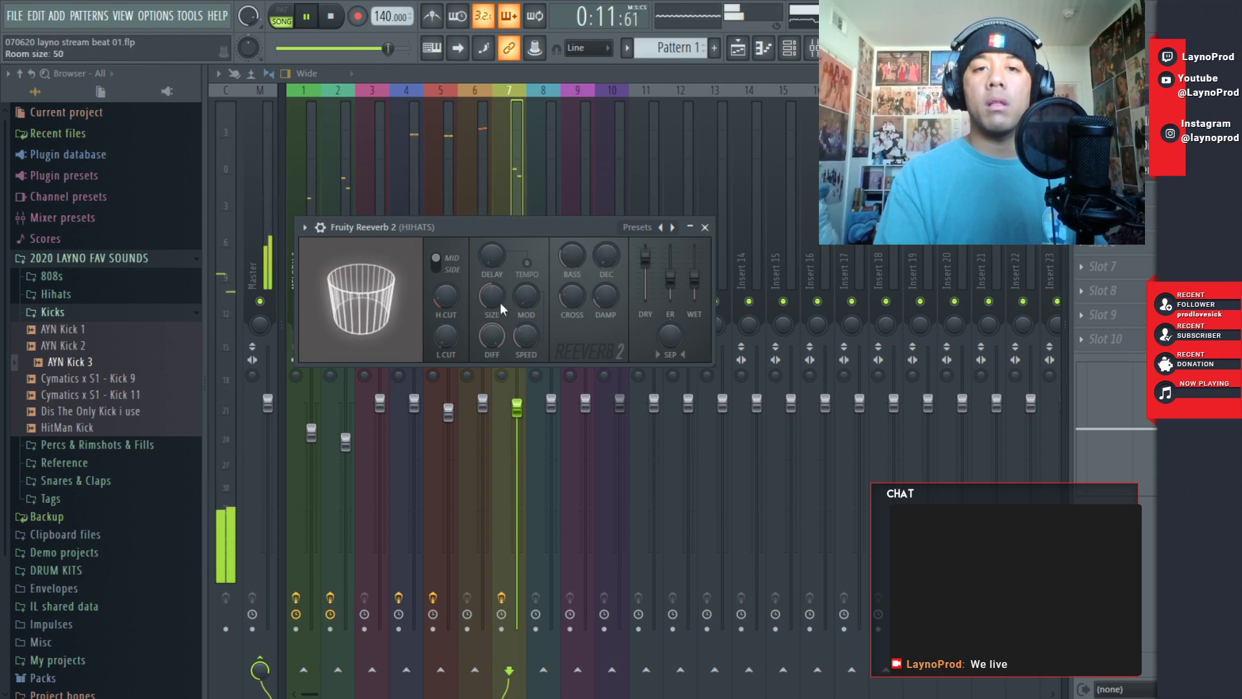
pyautogui.moveTo(499, 302); pyautogui.dragTo(498, 303)
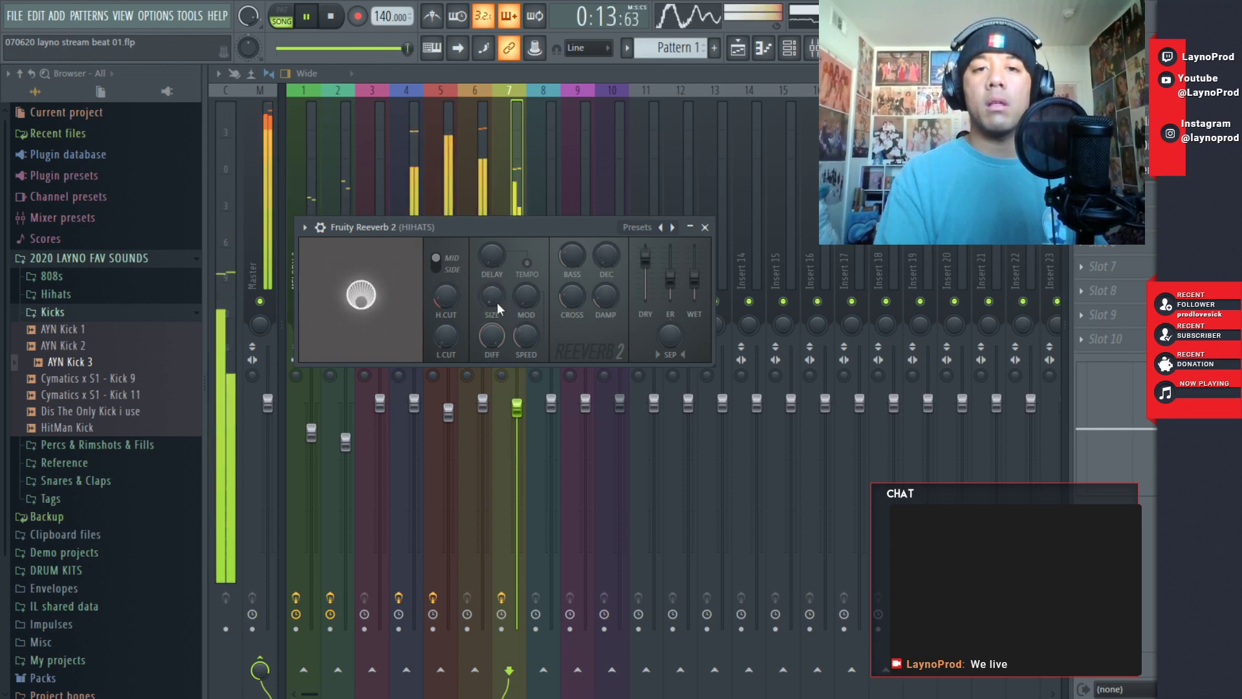
pyautogui.click(705, 227)
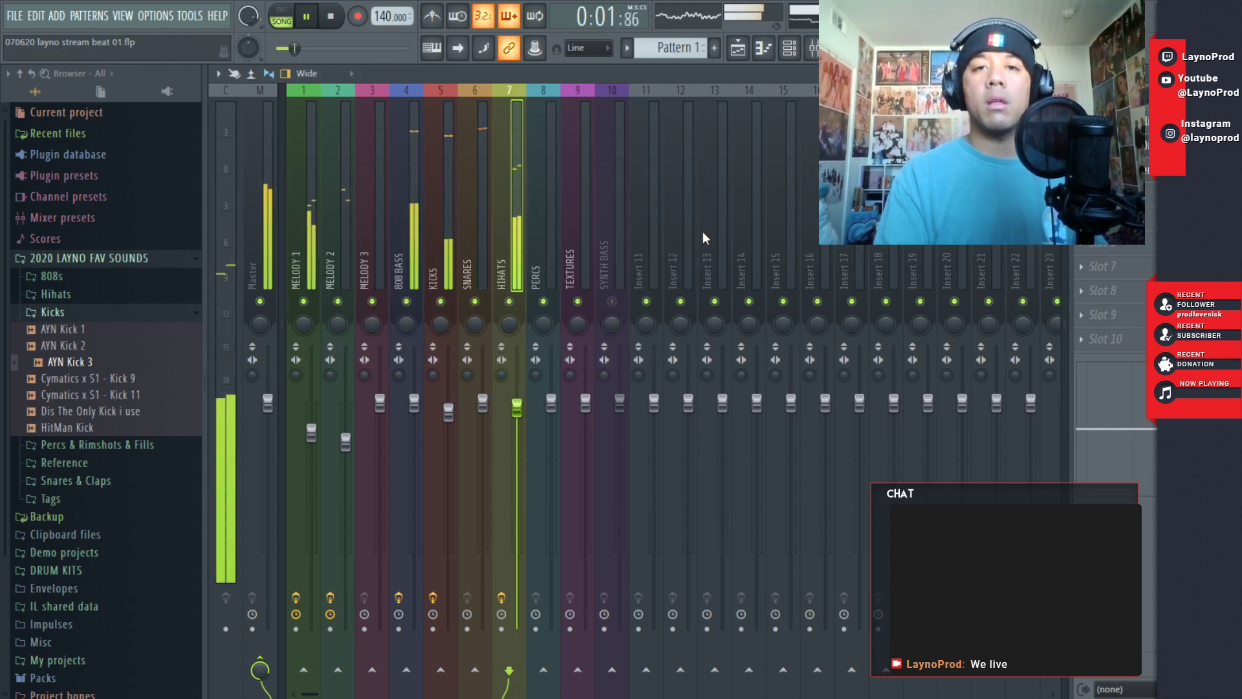
pyautogui.click(14, 15)
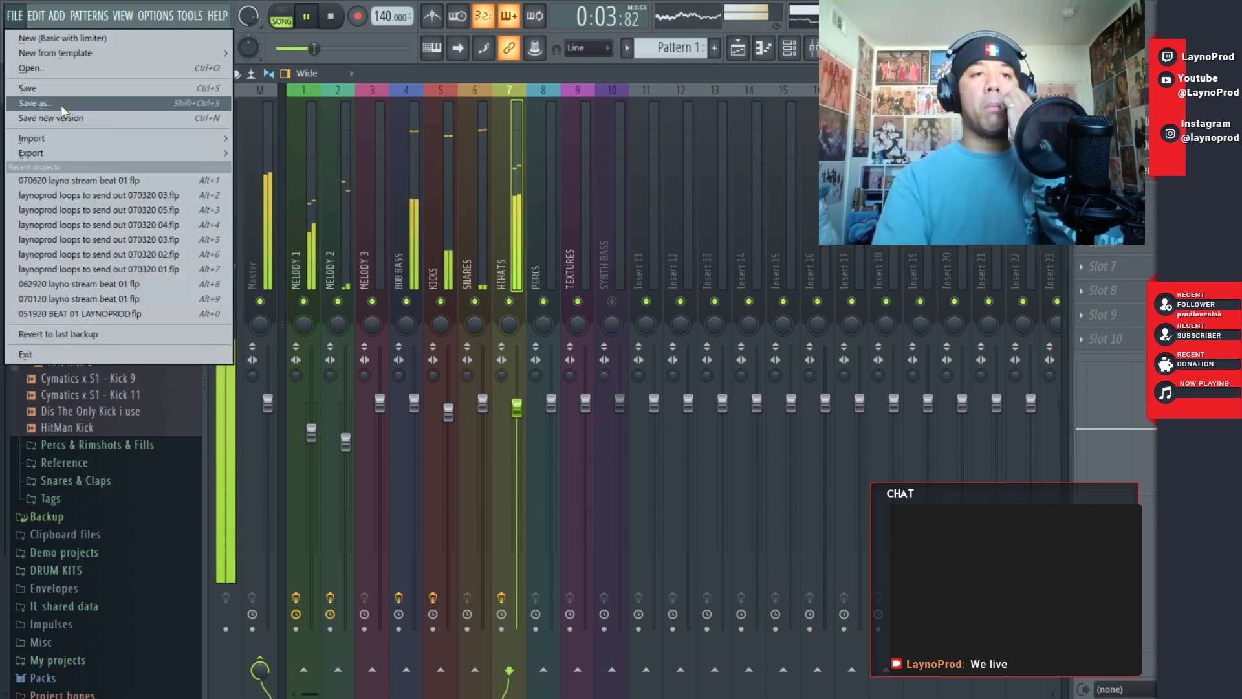
pyautogui.click(58, 88)
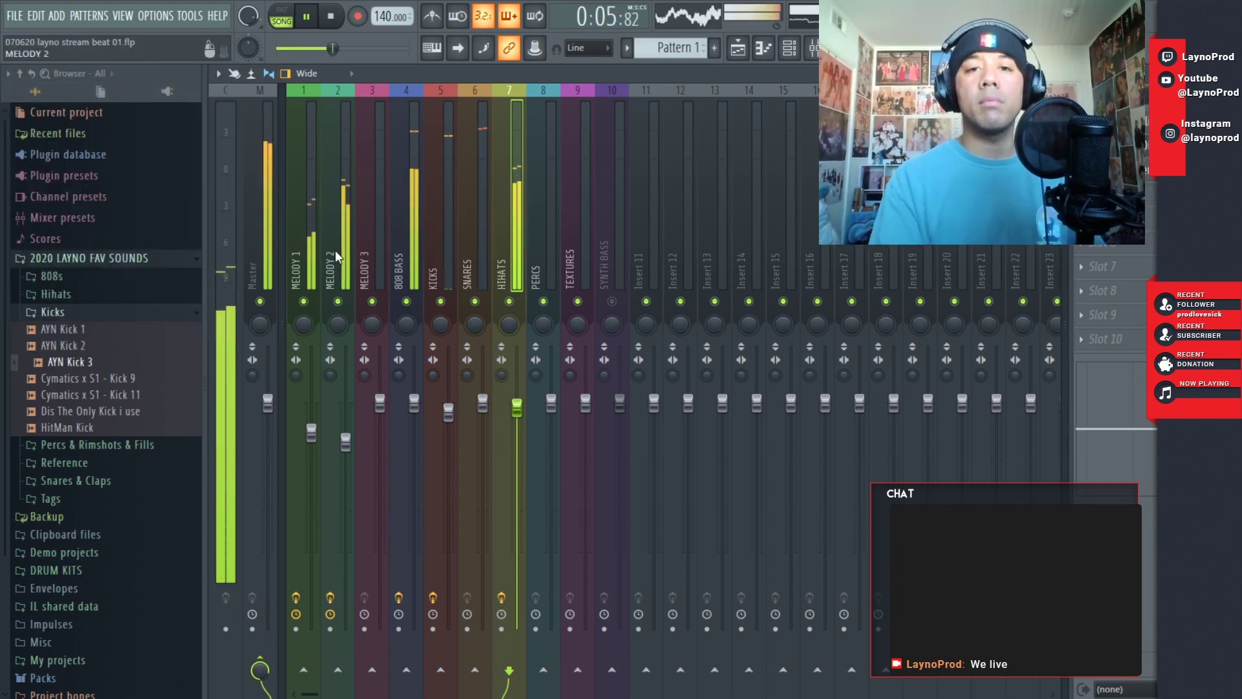
# - Add Fruity Fast Dist to the first effect slot of the SNARES track and lower its mix level to about 65%
pyautogui.click(483, 258)
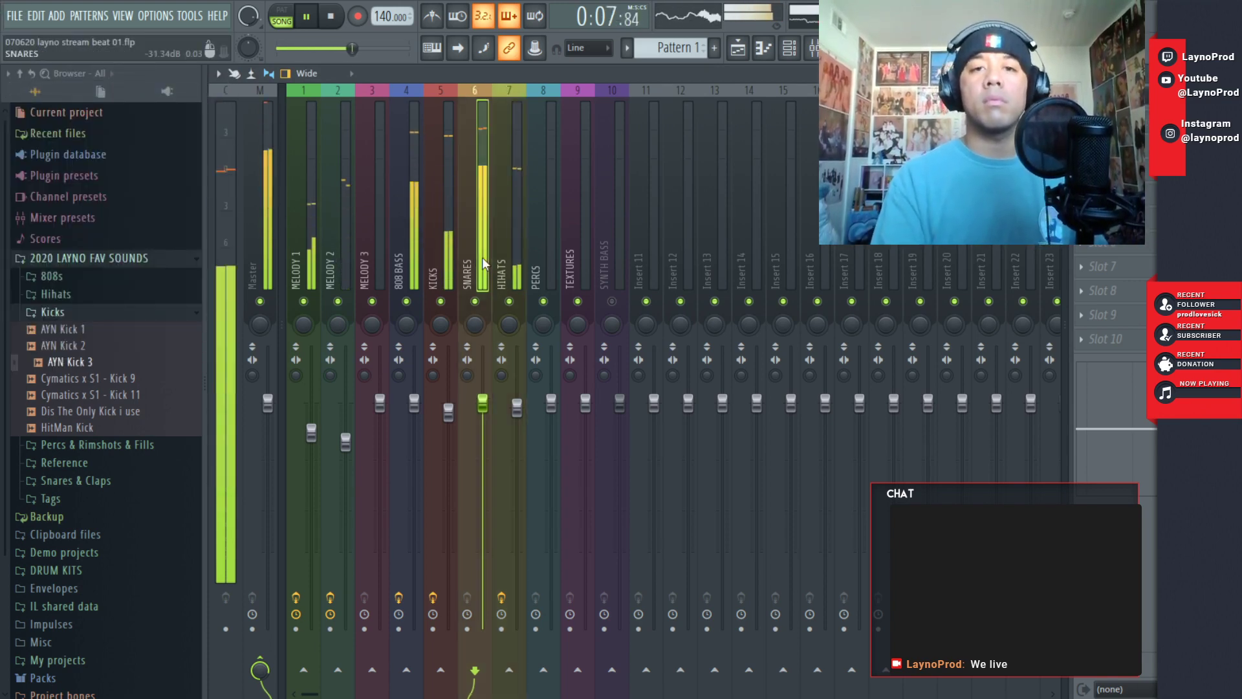
pyautogui.click(1081, 122)
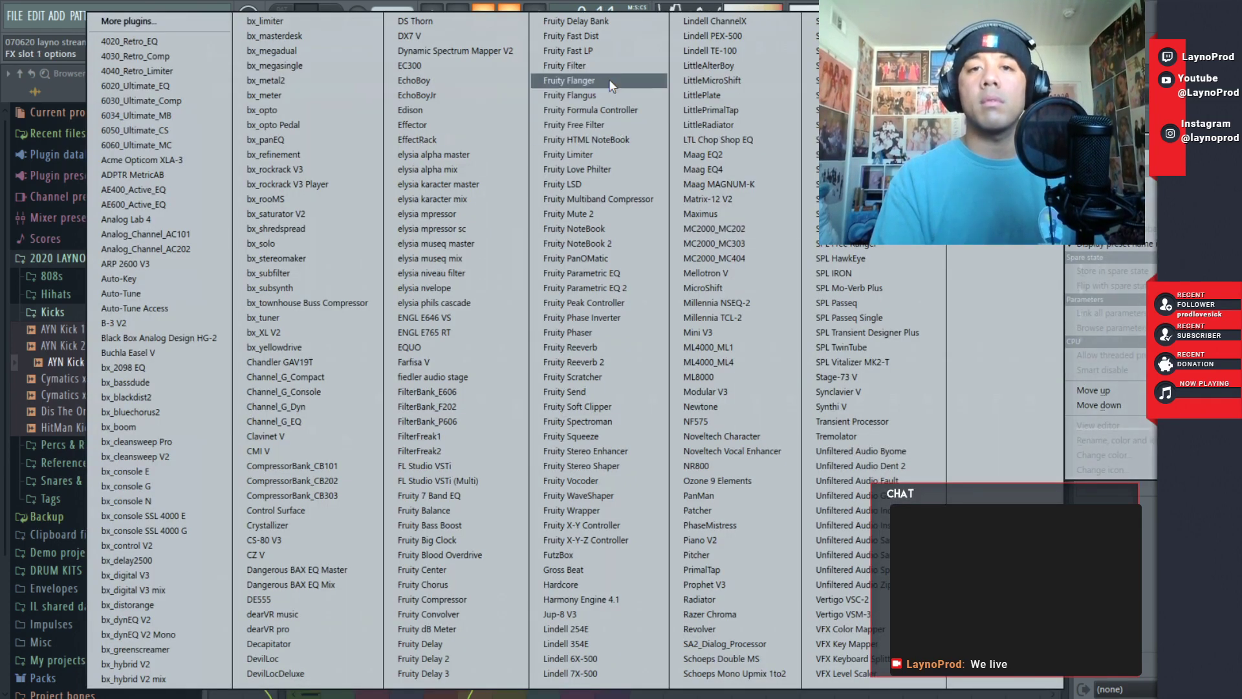
pyautogui.click(589, 38)
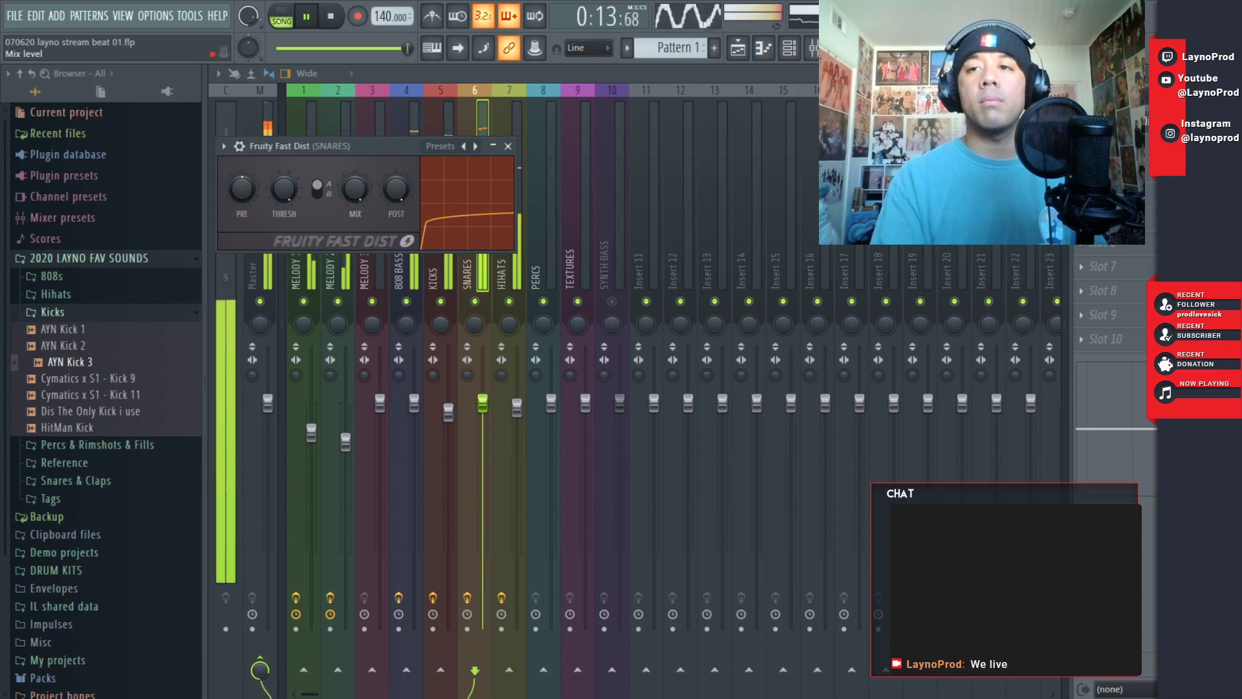
pyautogui.moveTo(1210, 121); pyautogui.dragTo(1210, 150)
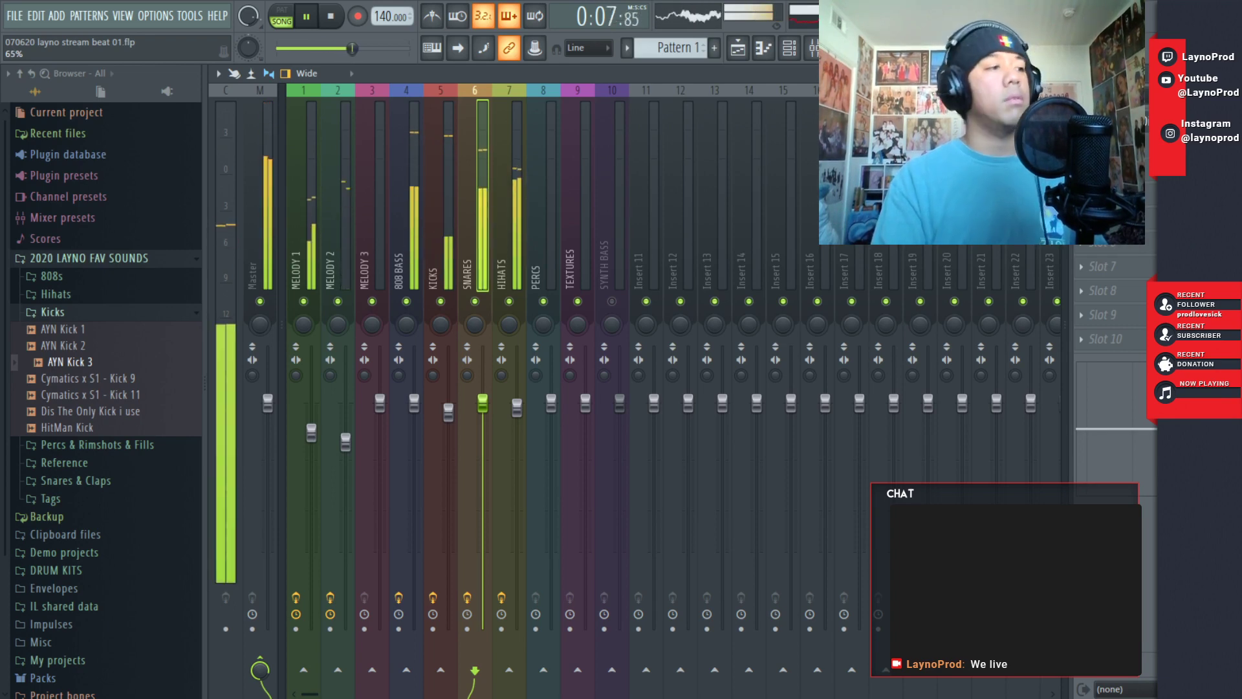
# - Raise the SNARES track's volume slightly while checking with changed Master stereo separation, and reset the separation
pyautogui.moveTo(252, 375); pyautogui.dragTo(252, 368)
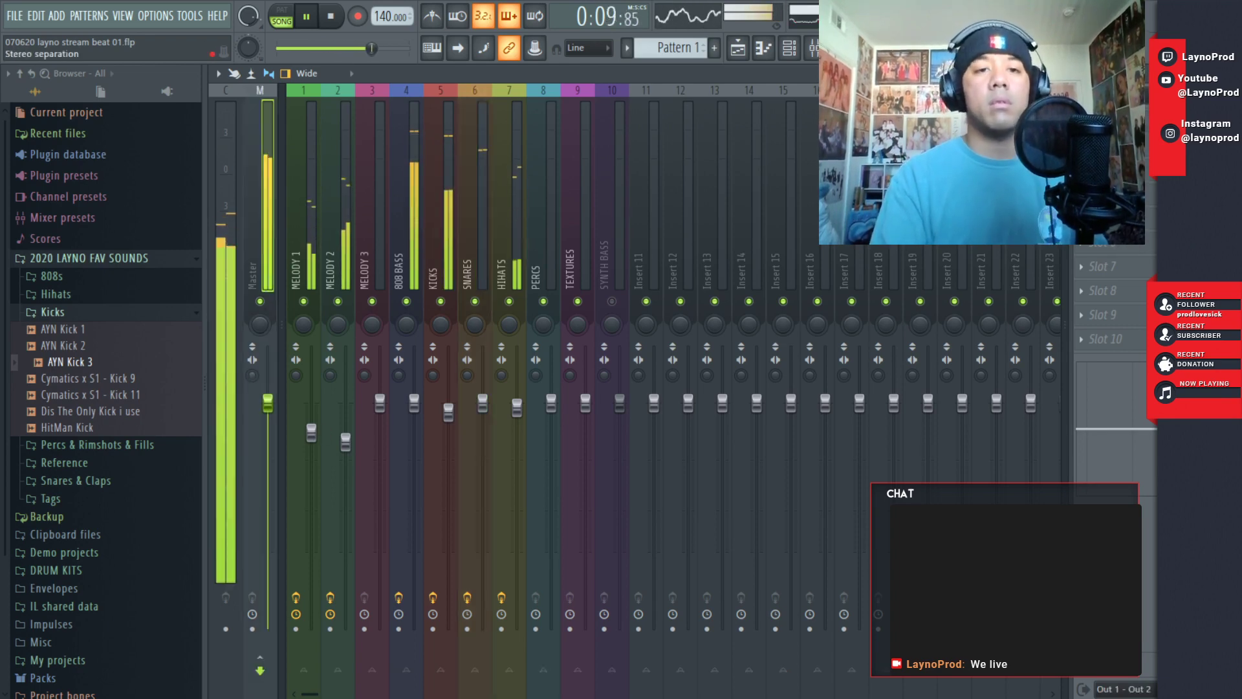
pyautogui.moveTo(485, 403); pyautogui.dragTo(486, 401)
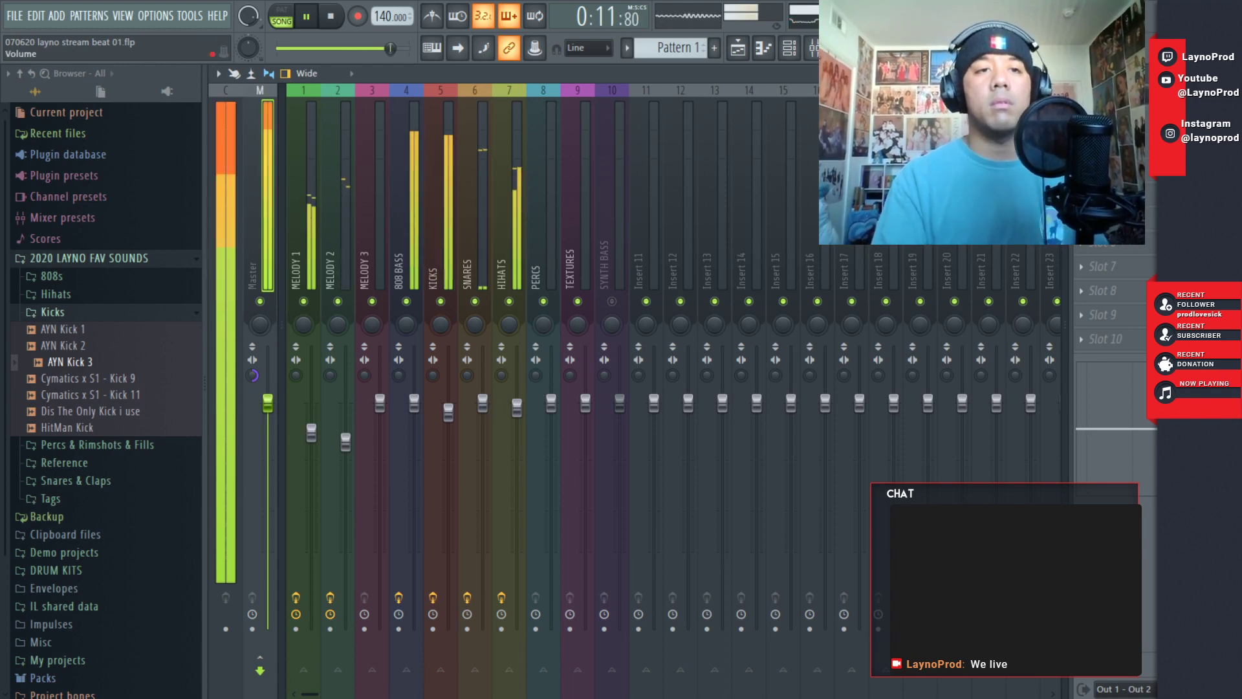
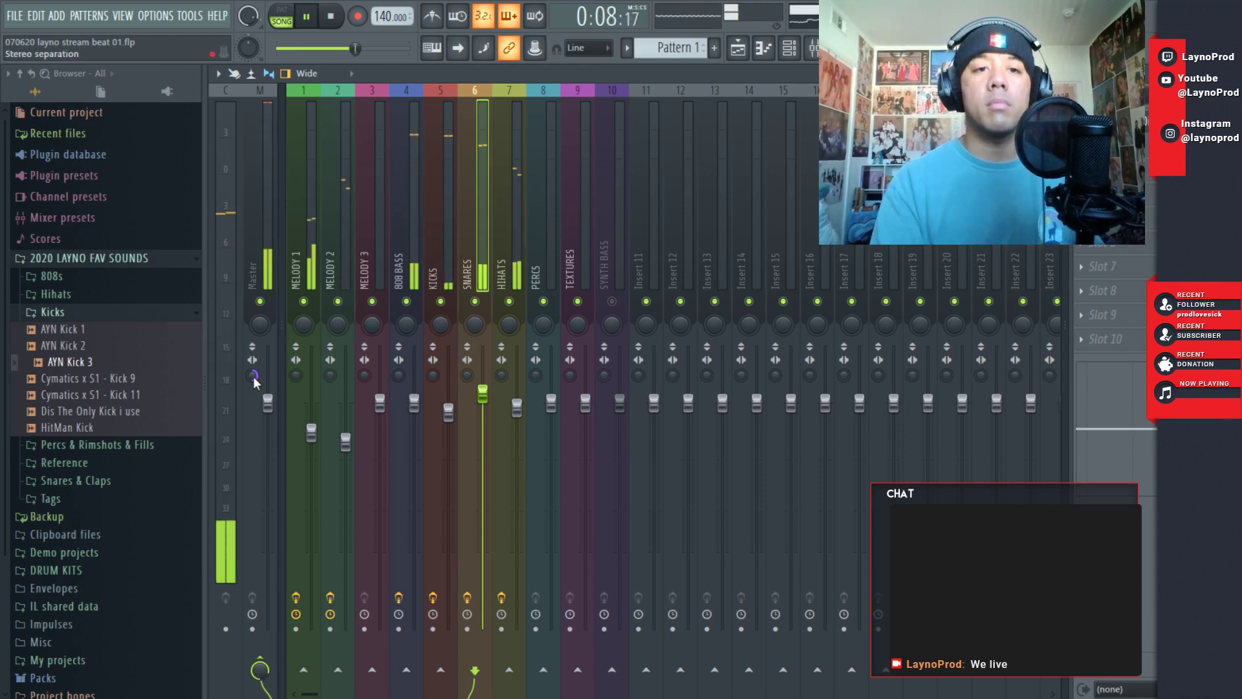
pyautogui.rightClick(253, 376)
pyautogui.click(261, 388)
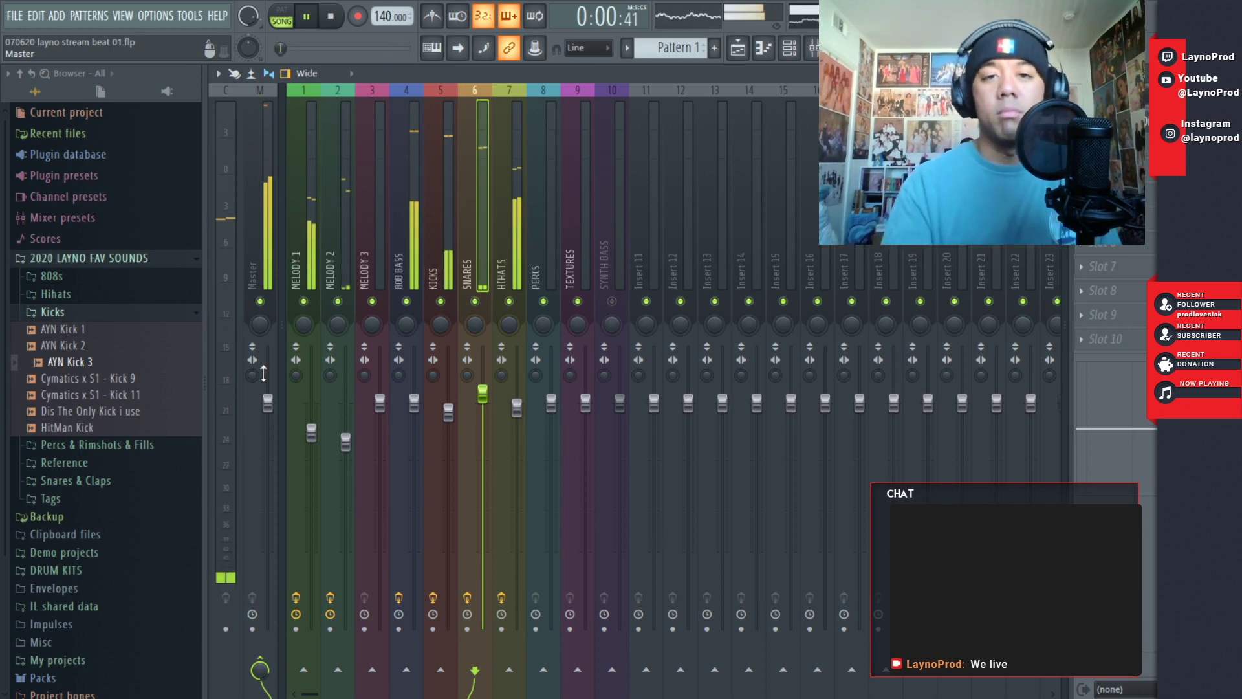
# - Add Fruity Reeverb 2 to the second effect slot of SNARES, shorten its decay time, and lower its mix level to about 30%
pyautogui.click(1080, 144)
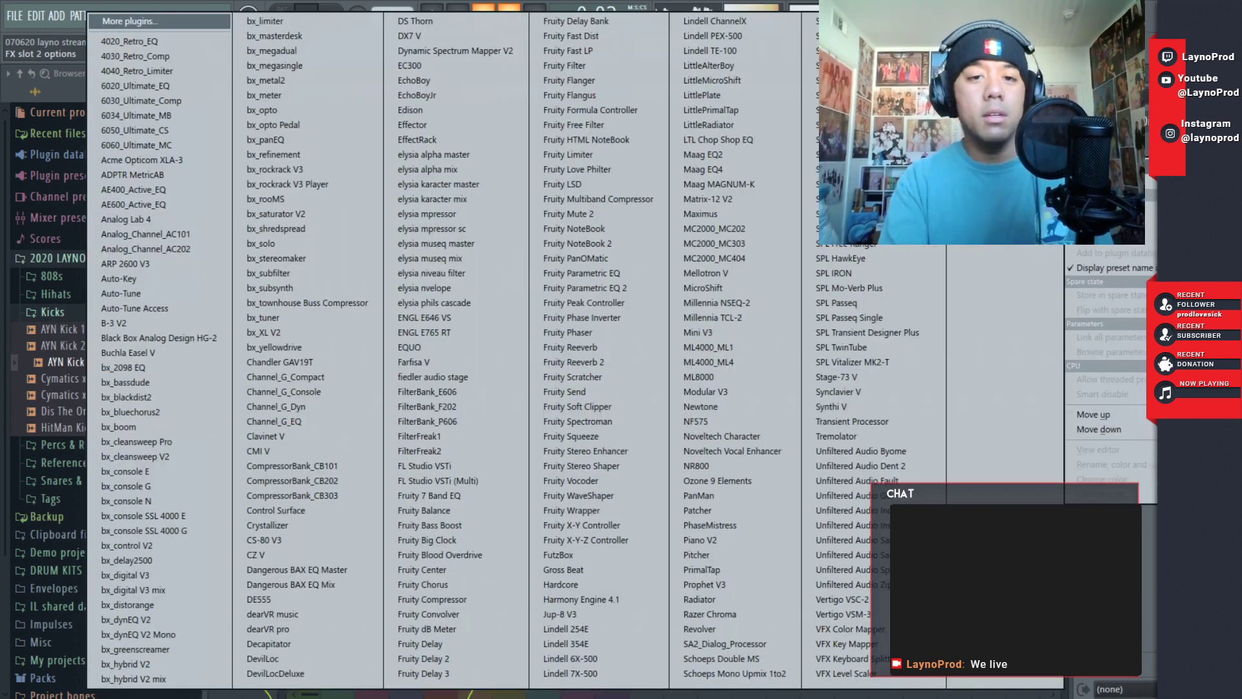
pyautogui.click(600, 363)
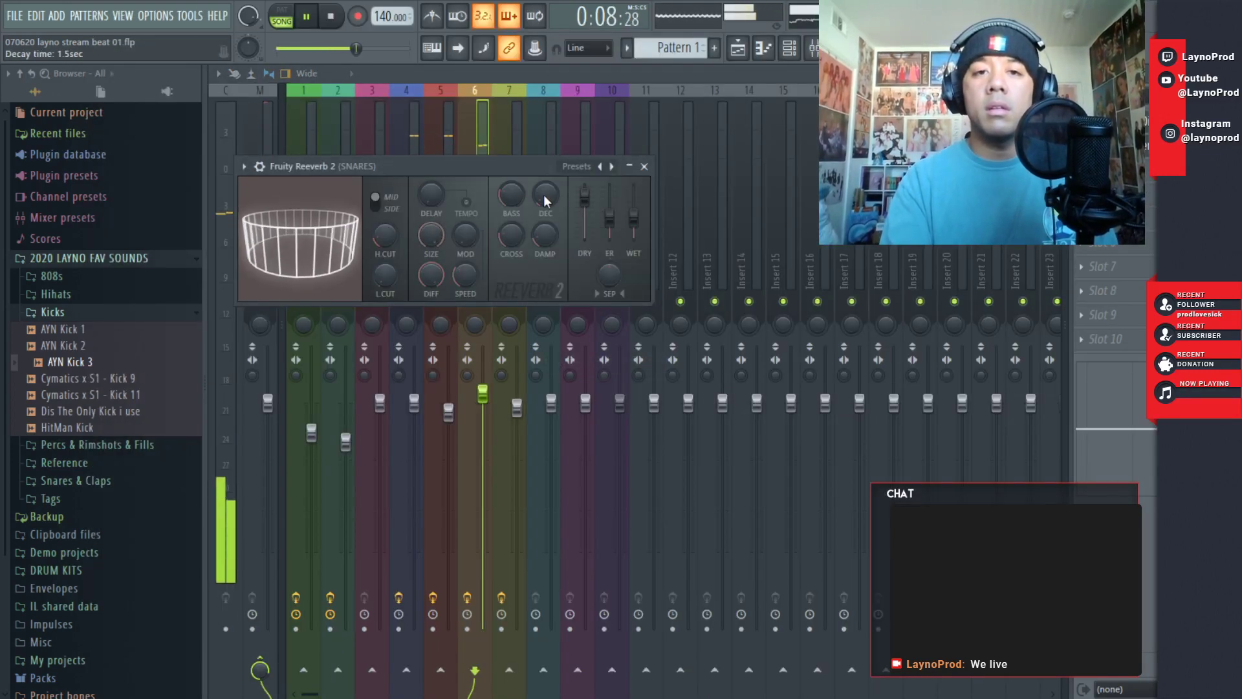
pyautogui.click(644, 166)
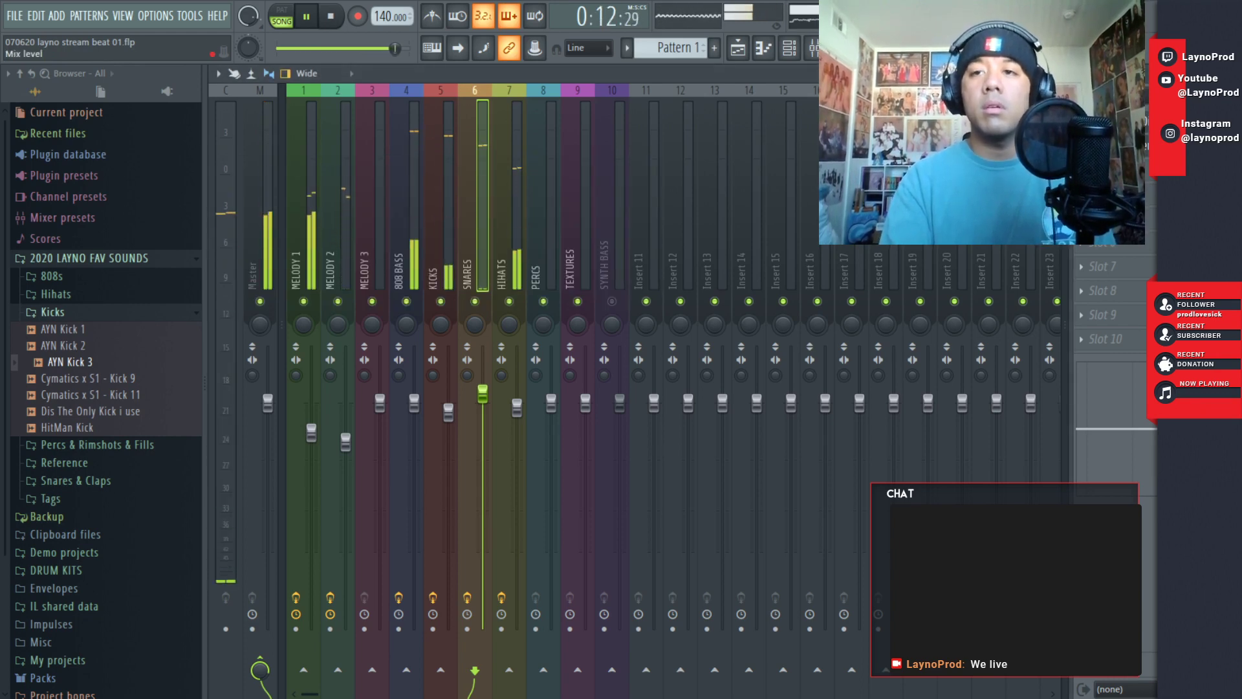
pyautogui.click(1113, 145)
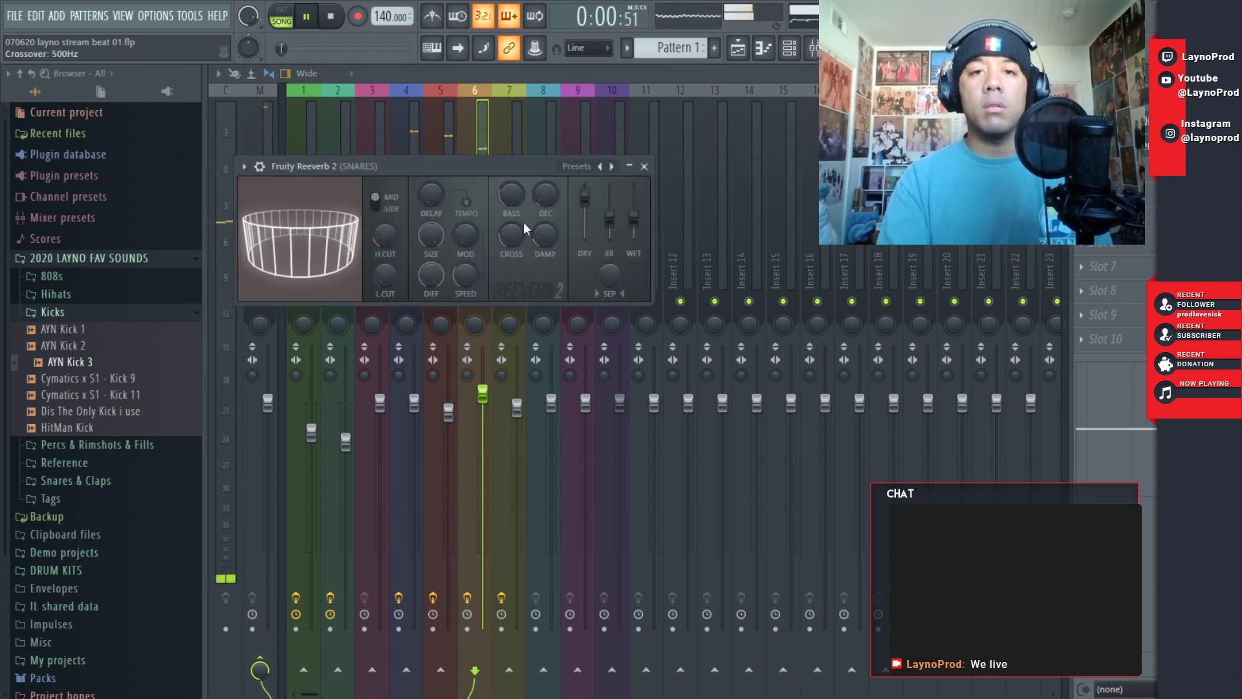
pyautogui.moveTo(545, 195); pyautogui.dragTo(545, 223)
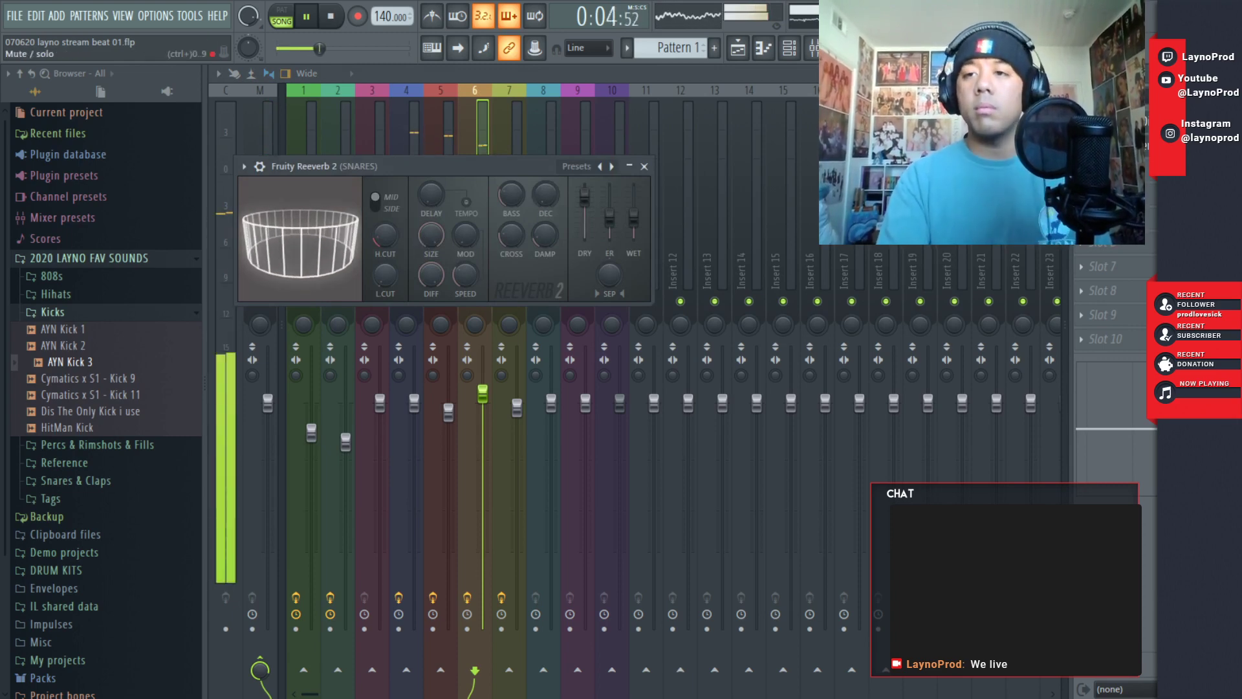
pyautogui.moveTo(1208, 145); pyautogui.dragTo(1207, 194)
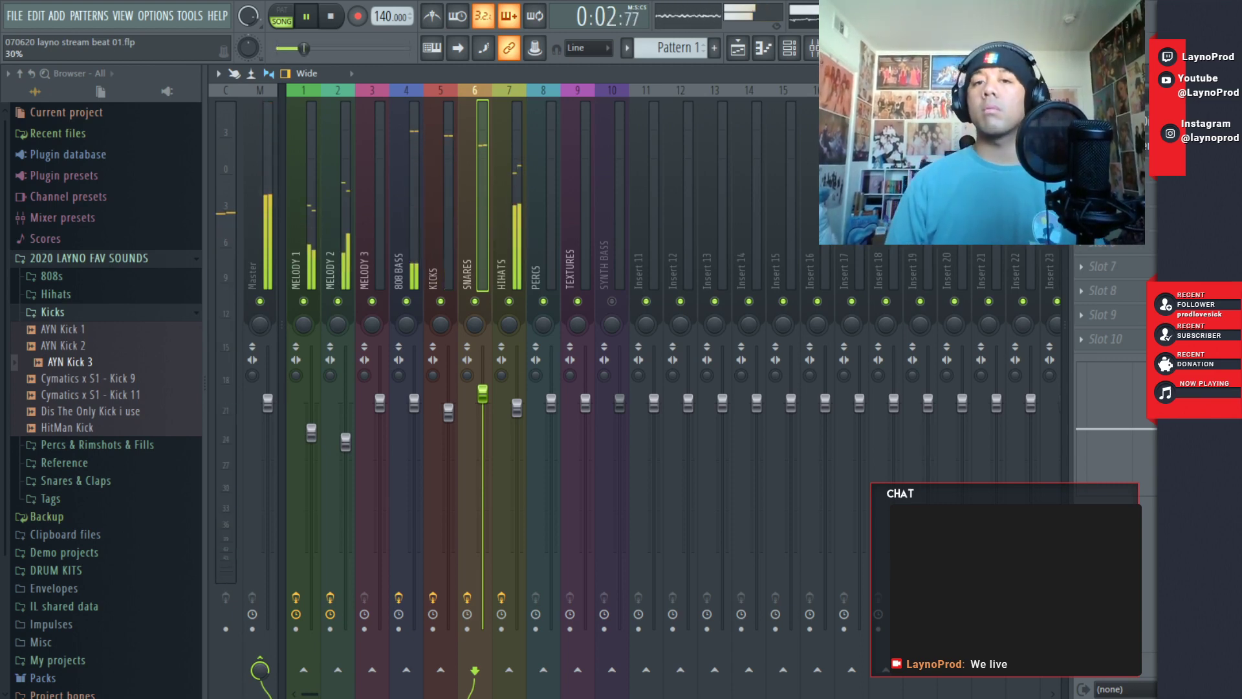
# - Close the mixer and all other open windows except the Playlist, and play the arrangement from the start
pyautogui.click(1143, 73)
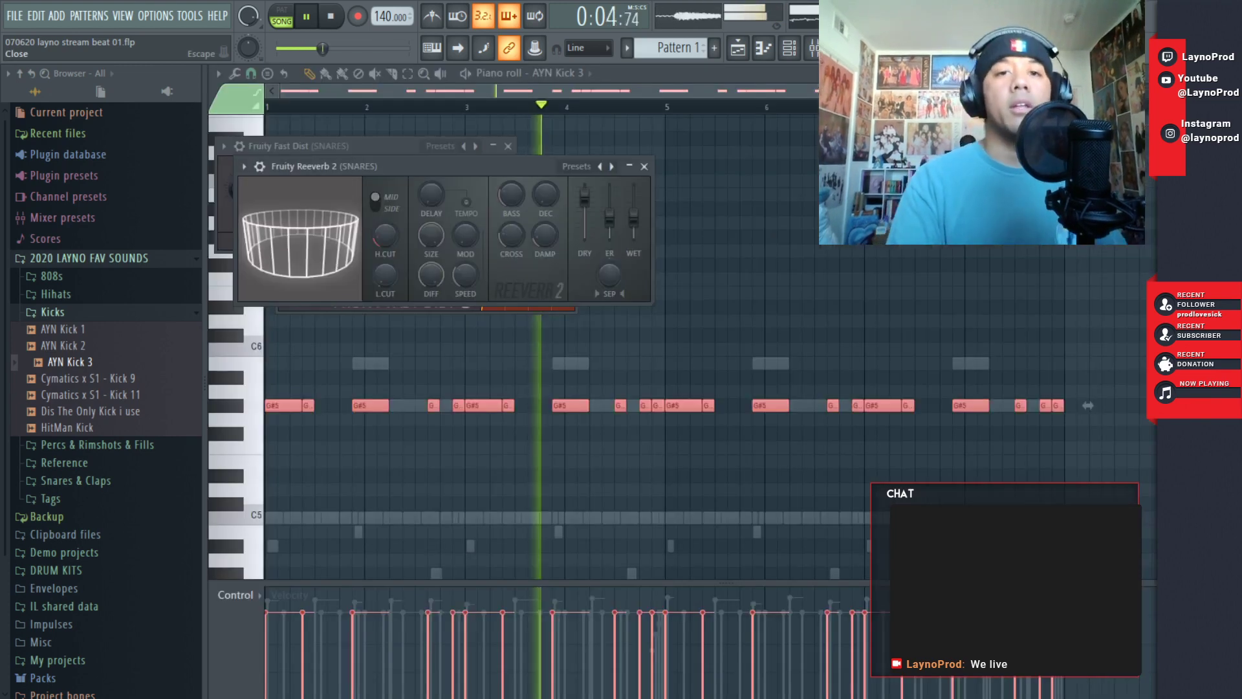
pyautogui.press('space')
pyautogui.press('Escape')
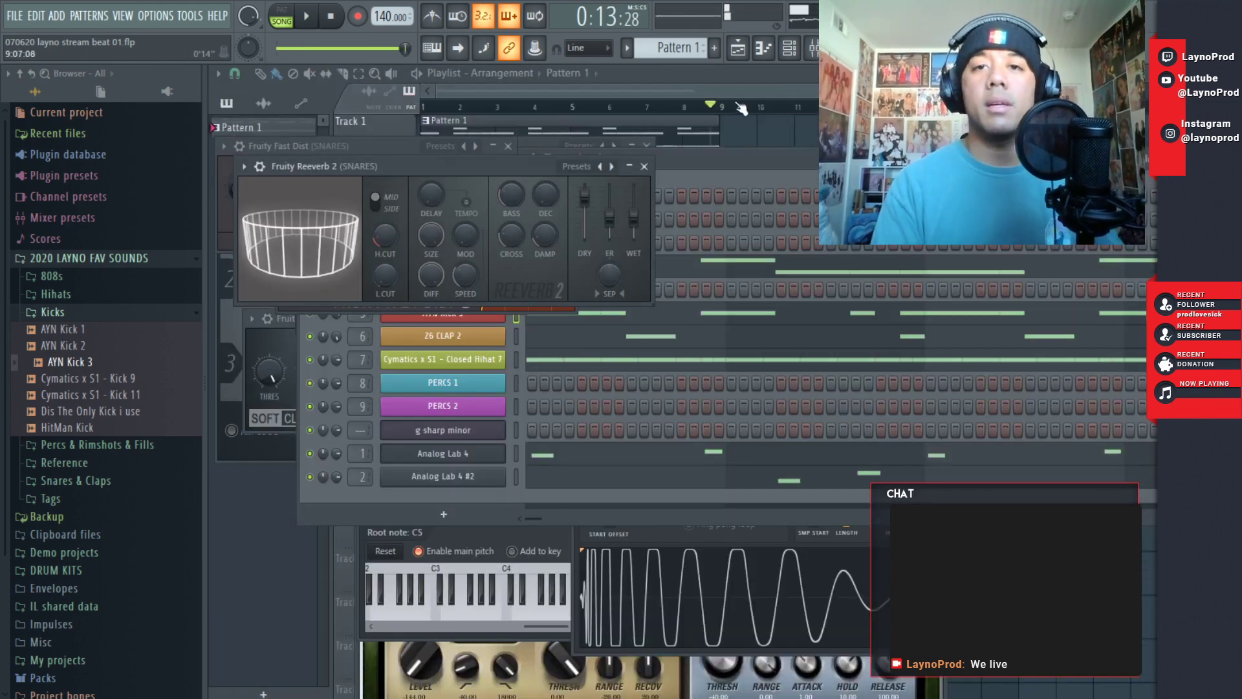
pyautogui.press('F12')
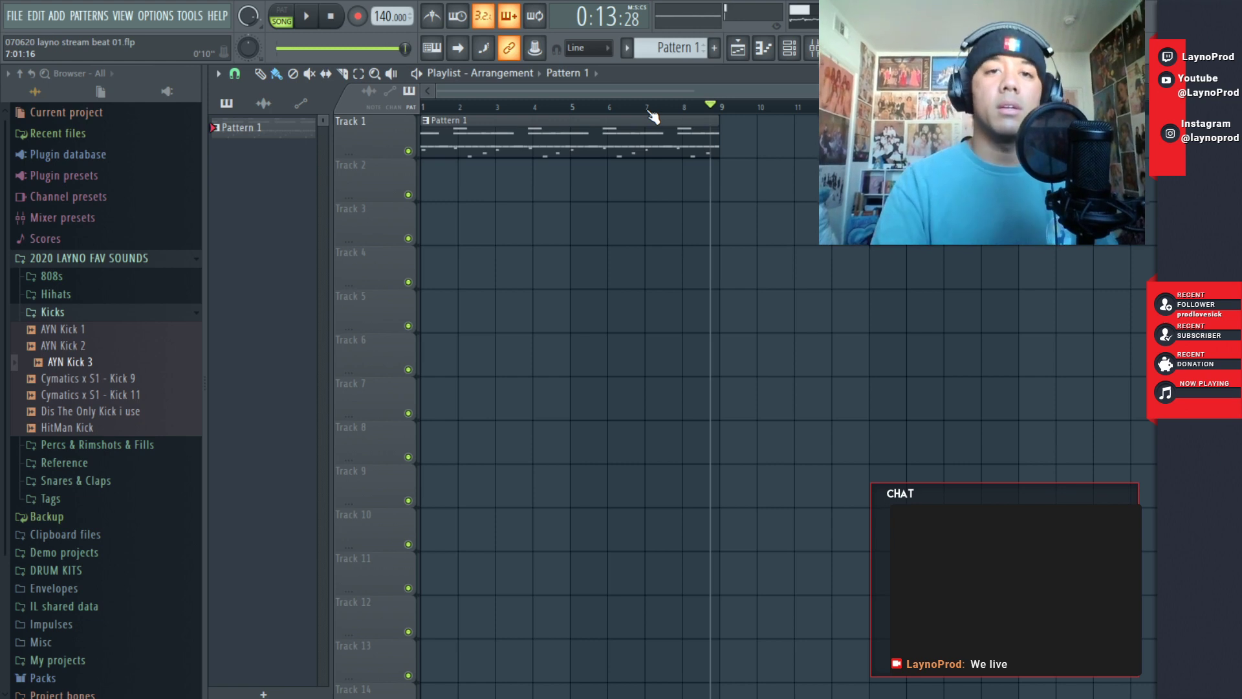
pyautogui.click(432, 110)
pyautogui.press('space')
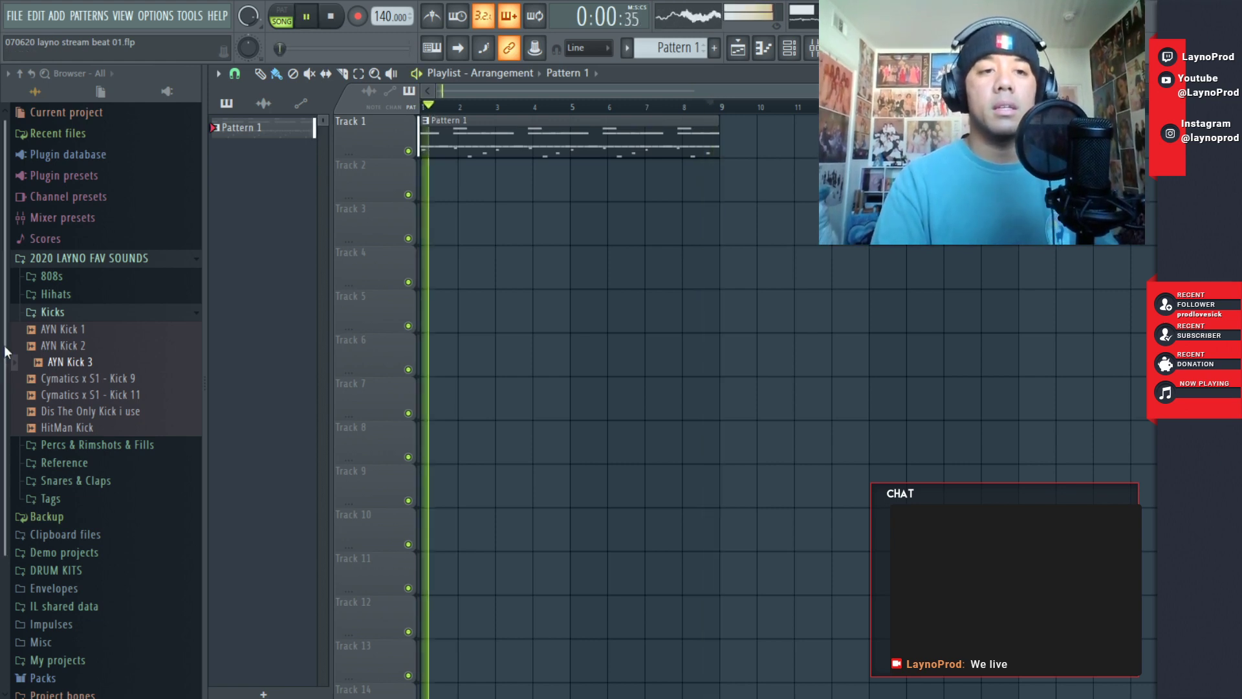
# - Open the Hihats sample folder in place of Kicks, and save the project
pyautogui.click(58, 311)
pyautogui.click(57, 294)
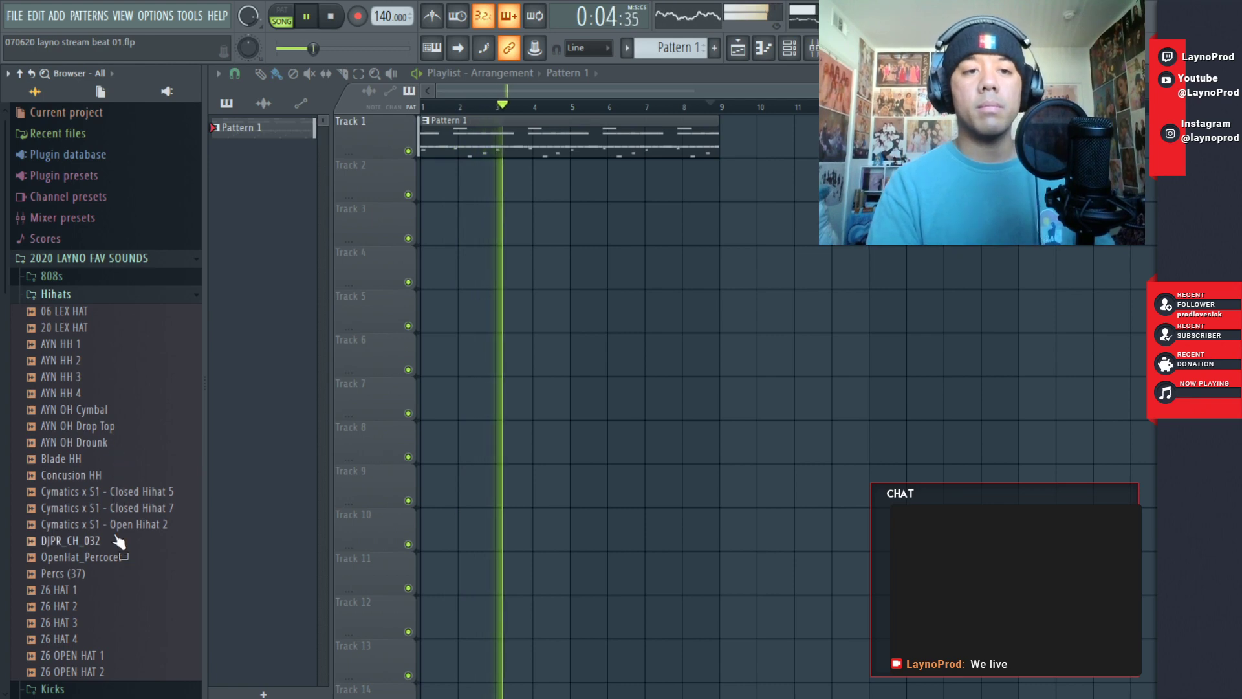
pyautogui.click(15, 15)
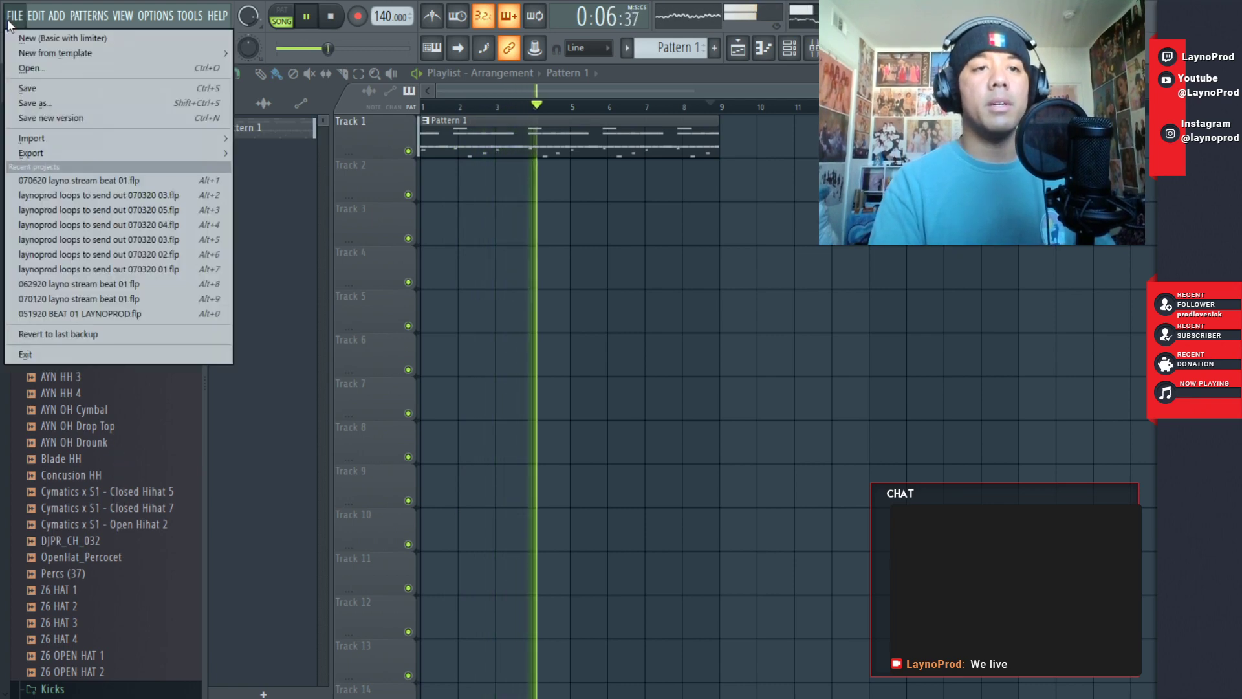
pyautogui.click(29, 83)
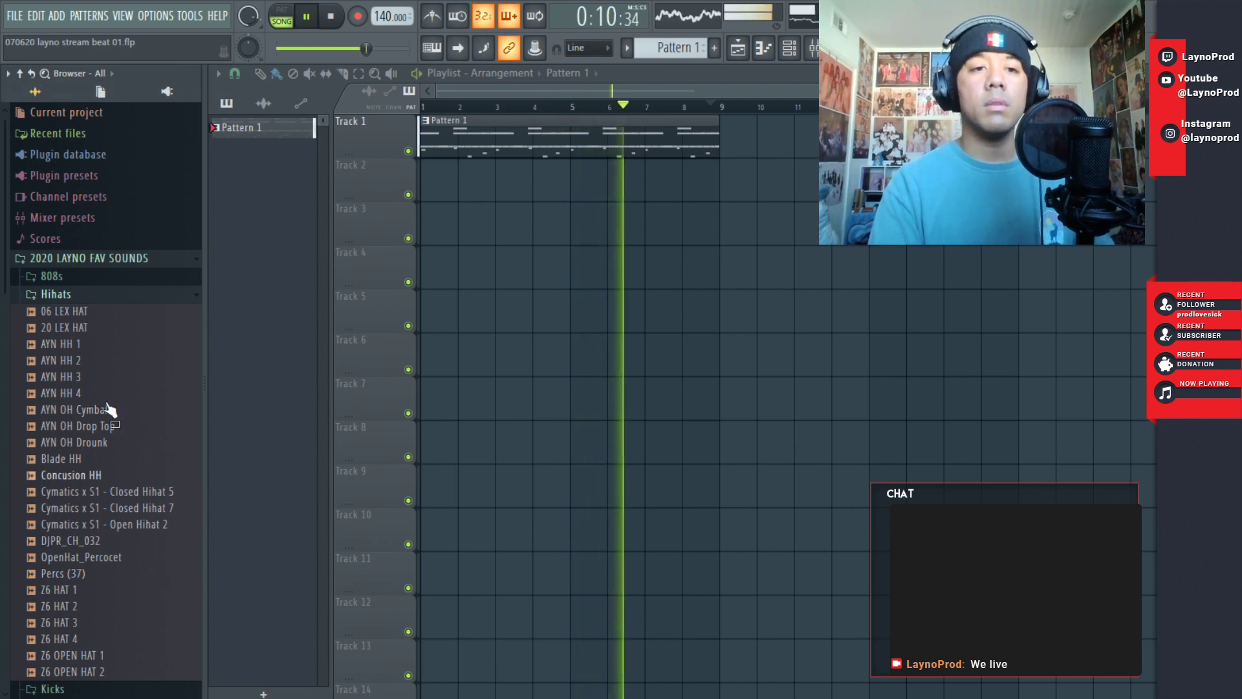
# - Audition the ReverSe HH (Drip Or Dr0wN) sample from Percs & Rimshots & Fills and load it into the PERCS 1 channel
pyautogui.click(96, 296)
pyautogui.click(90, 333)
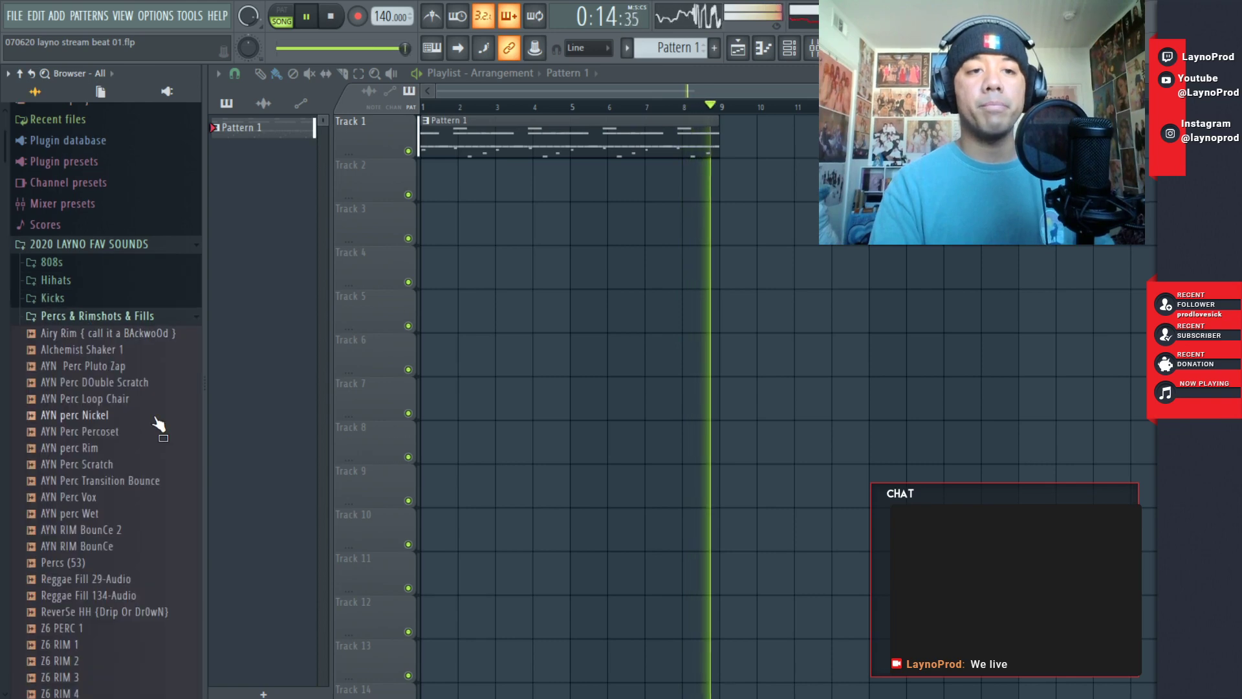
pyautogui.click(126, 613)
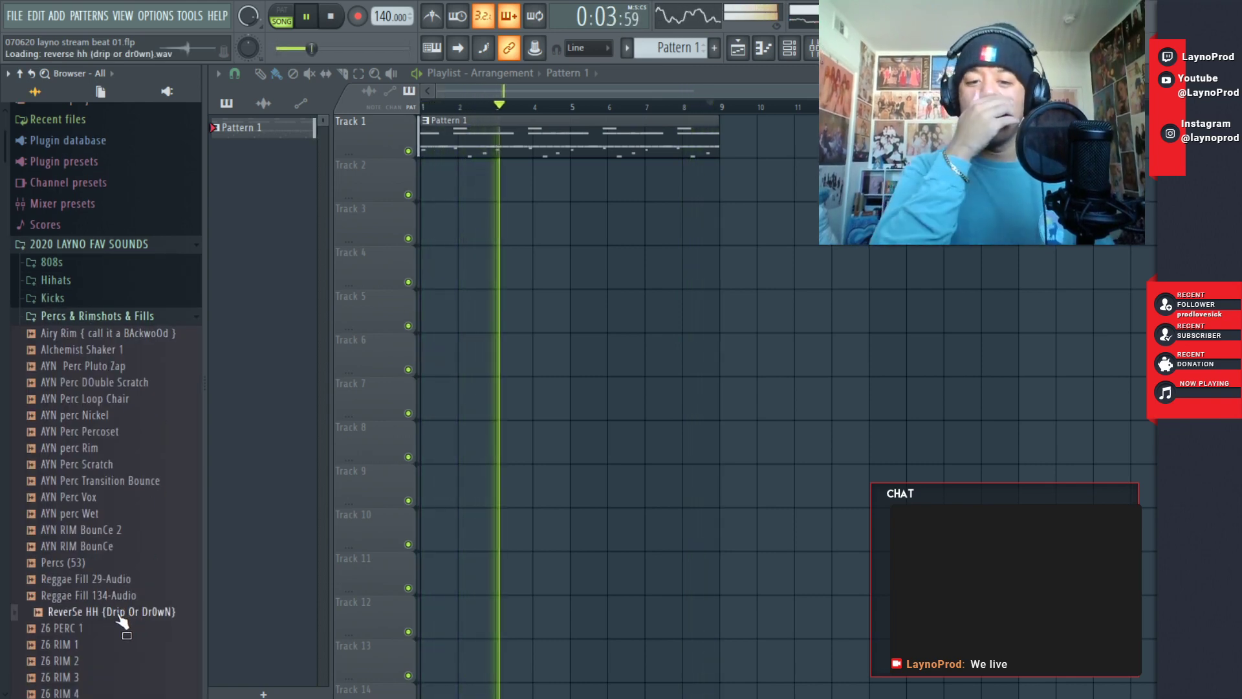
pyautogui.press('F6')
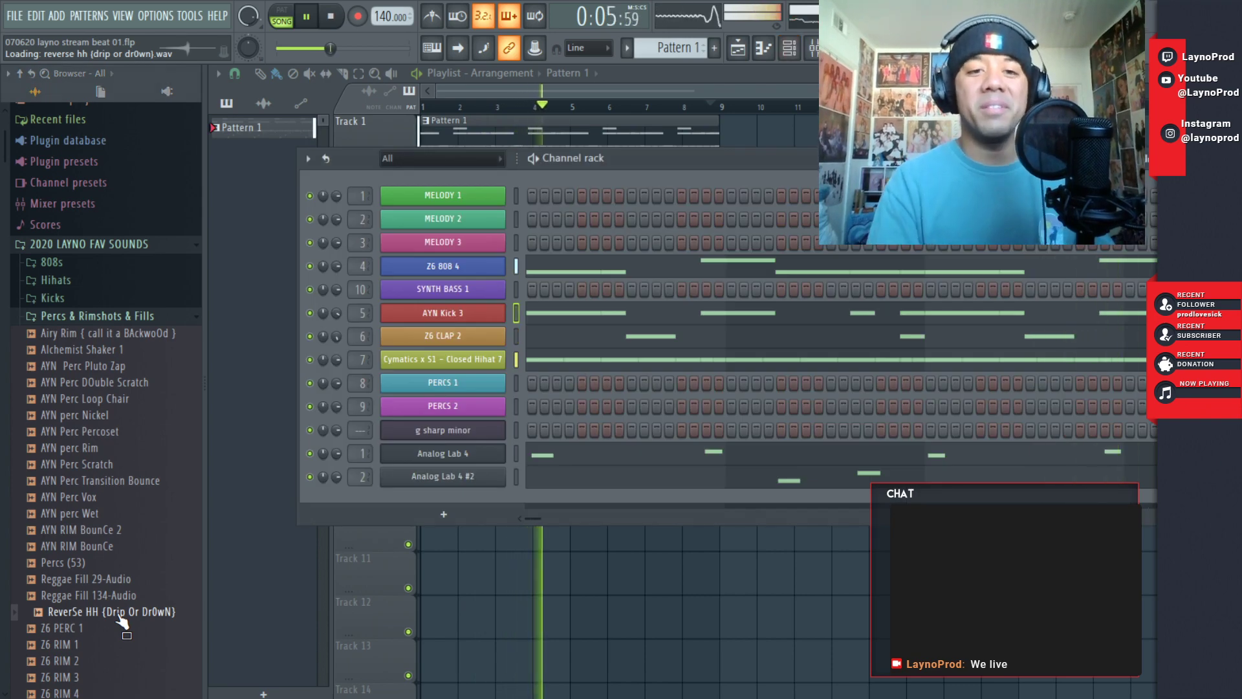
pyautogui.moveTo(119, 618); pyautogui.dragTo(447, 387)
# - Draw a C5 note at the end of bar 2 in the ReverSe HH piano roll and raise its velocity to maximum
pyautogui.rightClick(447, 387)
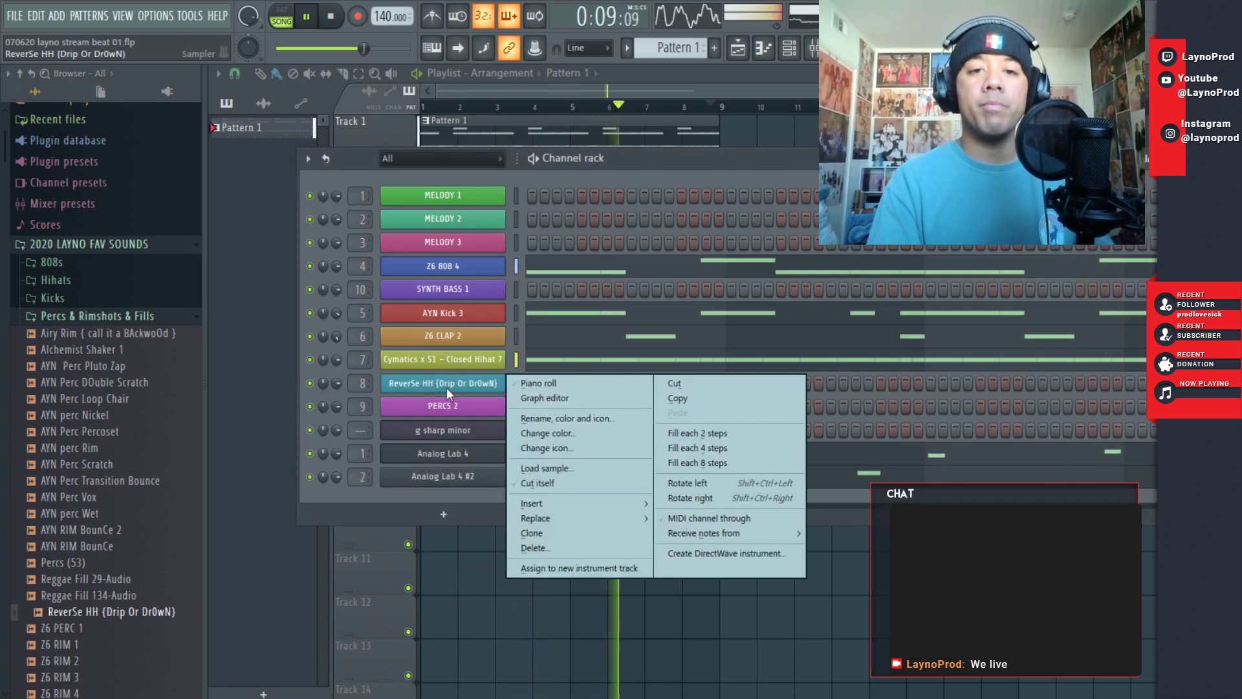
pyautogui.click(527, 384)
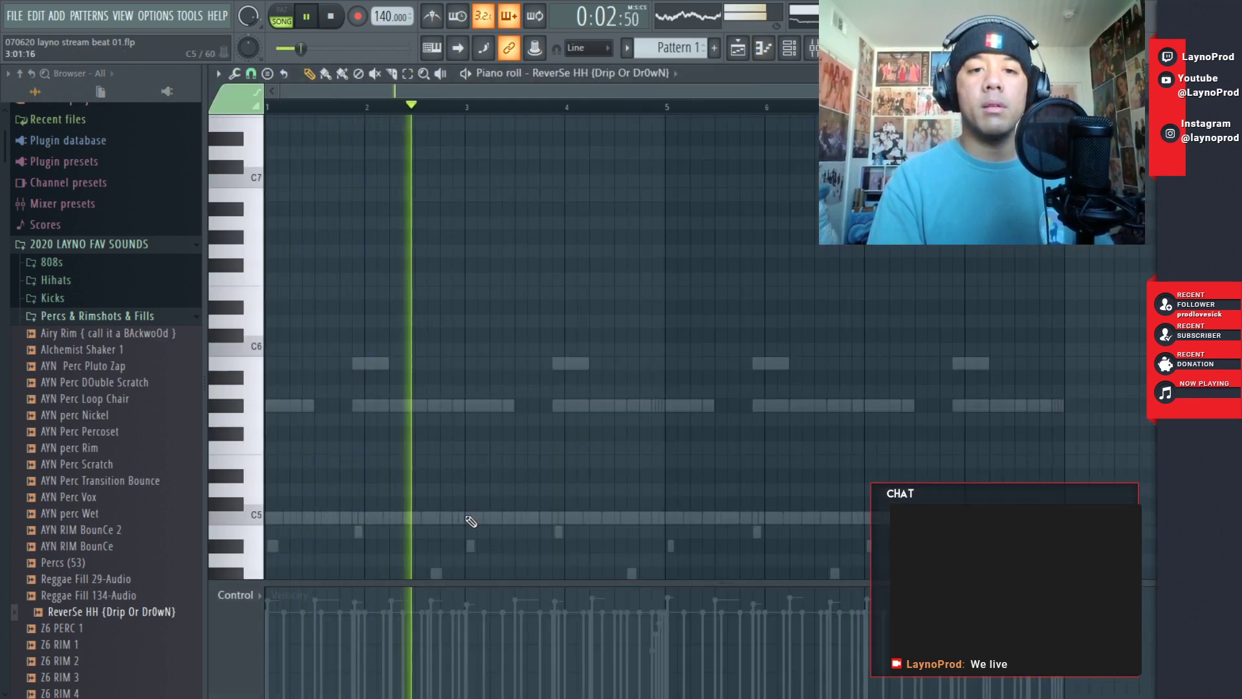
pyautogui.click(446, 517)
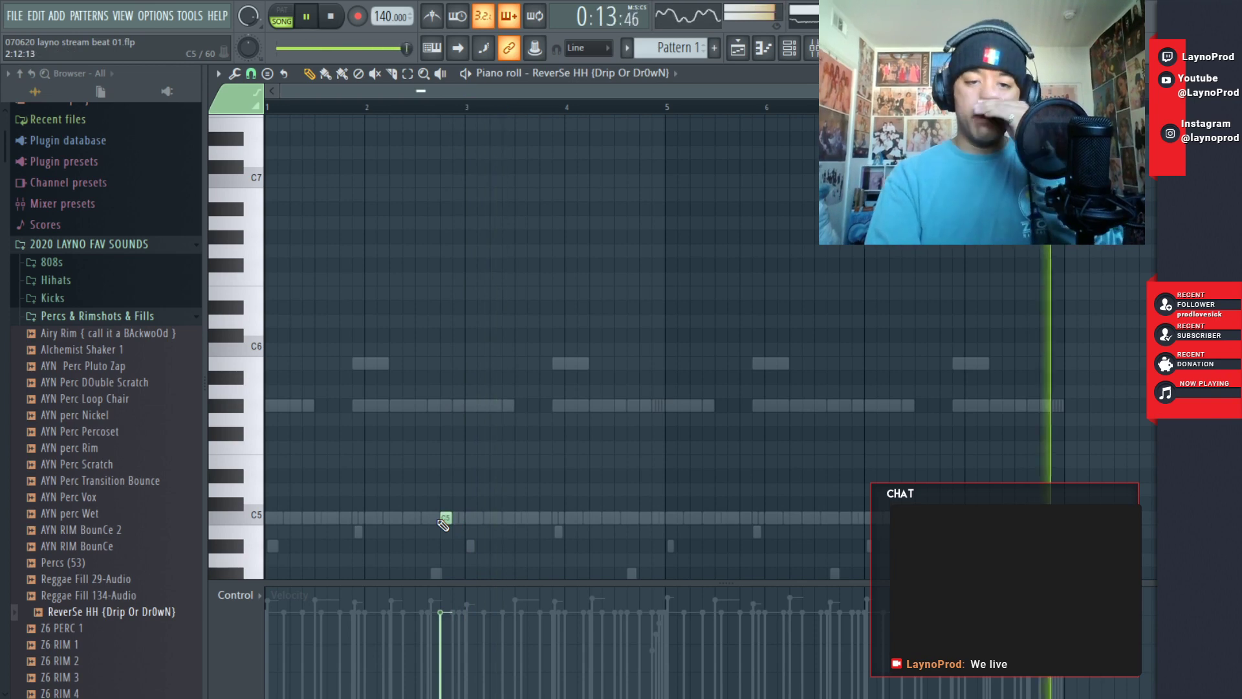
pyautogui.moveTo(445, 624); pyautogui.dragTo(452, 542)
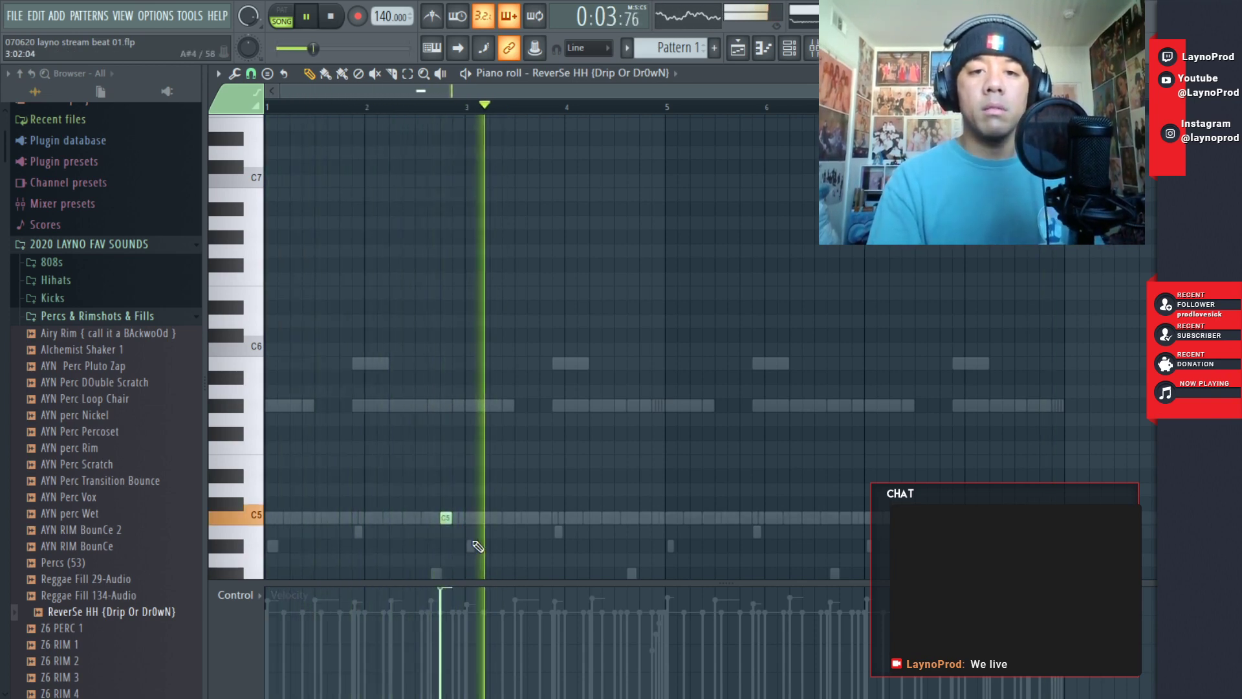
# - Replay the arrangement and move the ReverSe HH note earlier to 2:11:00
pyautogui.press('space')
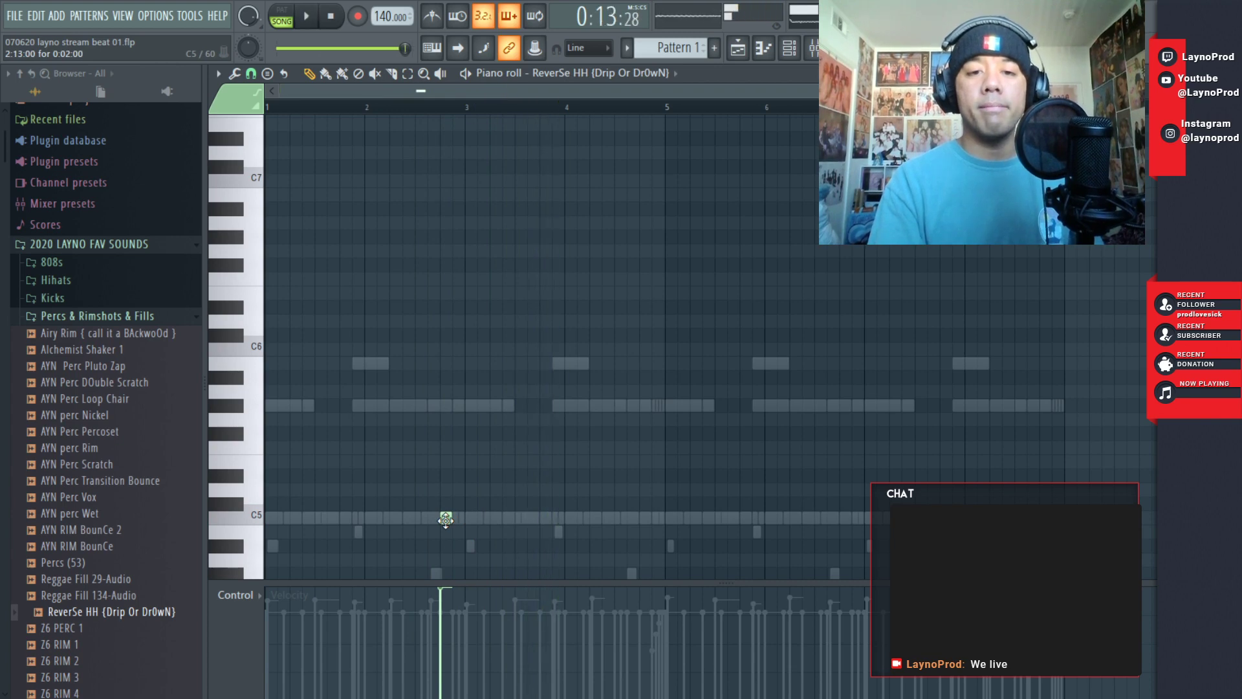
pyautogui.press('space')
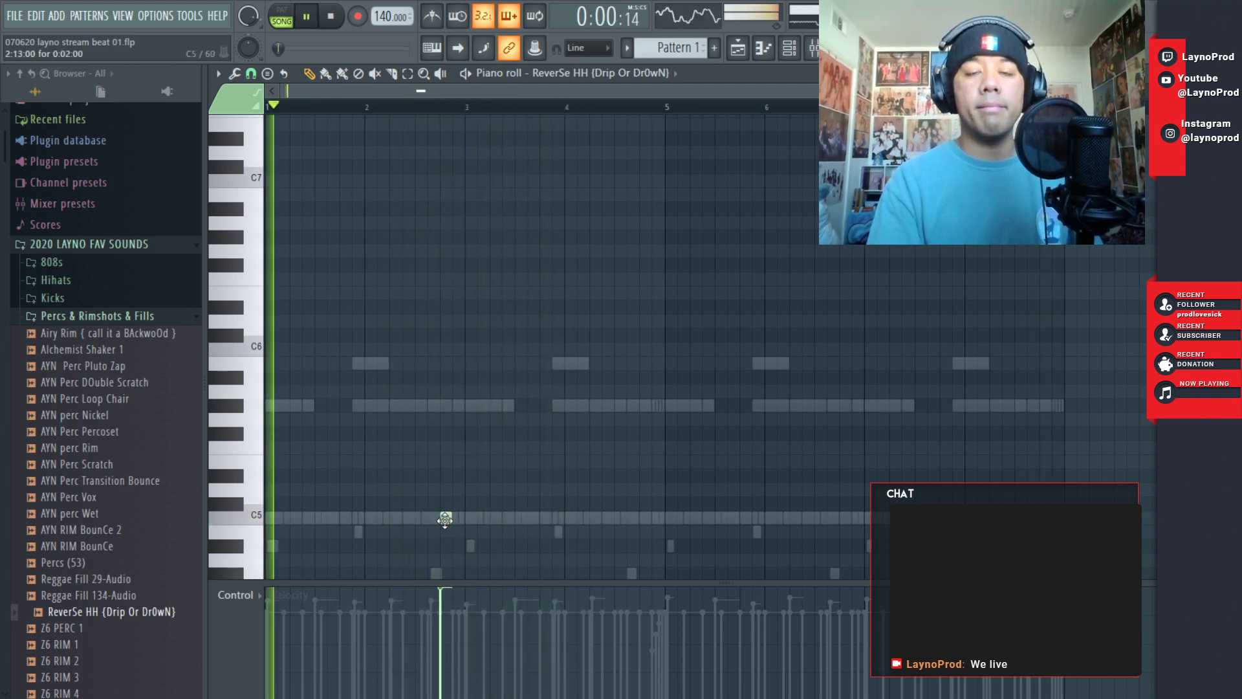
pyautogui.press('F6')
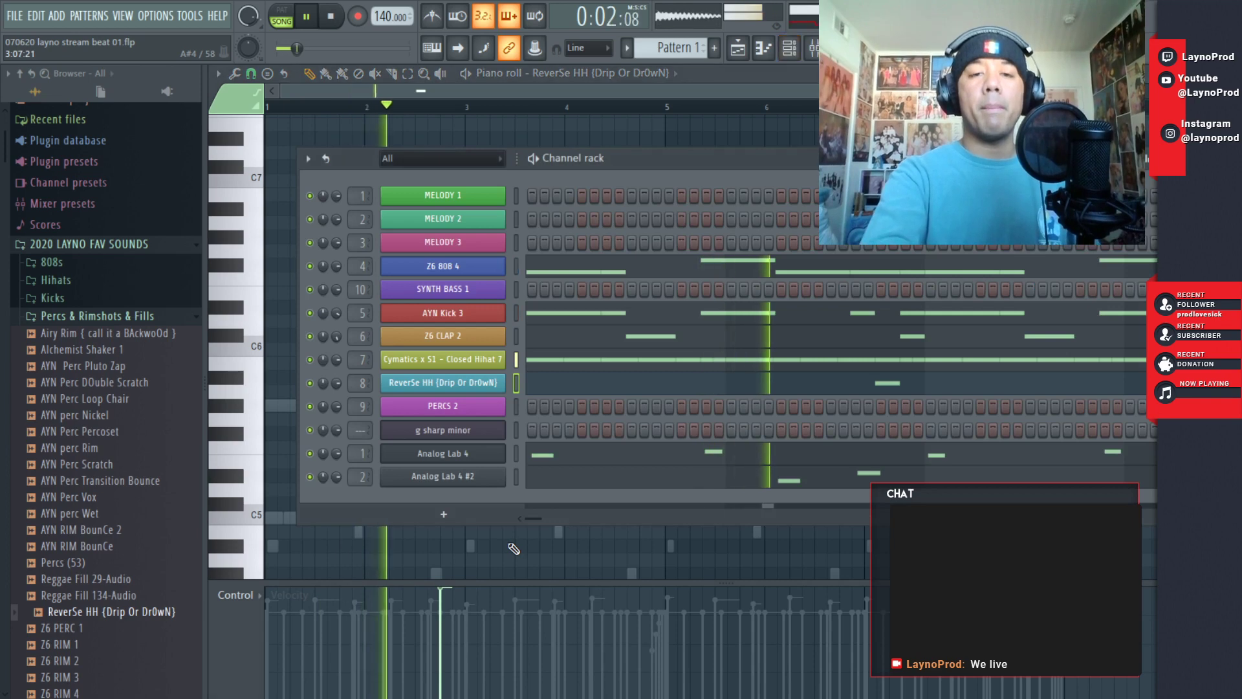
pyautogui.press('F6')
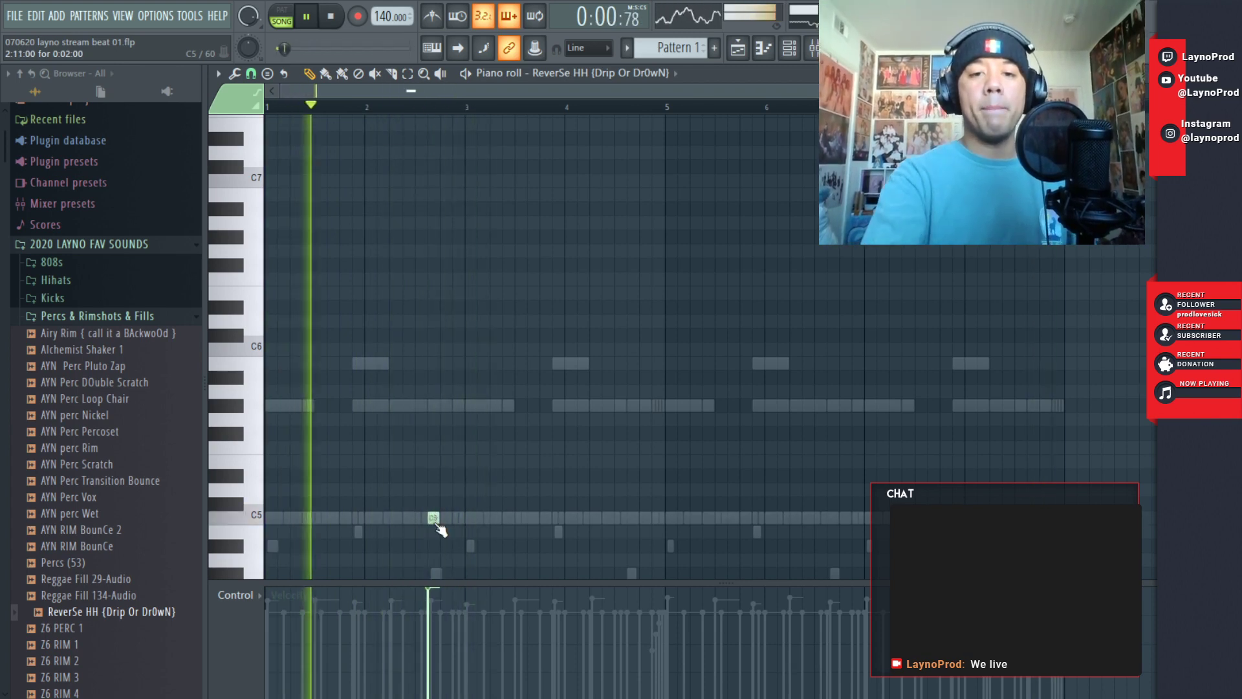
# - Try a 33% fade-in on the ReverSe HH sample, reset it, and close the channel settings
pyautogui.press('F6')
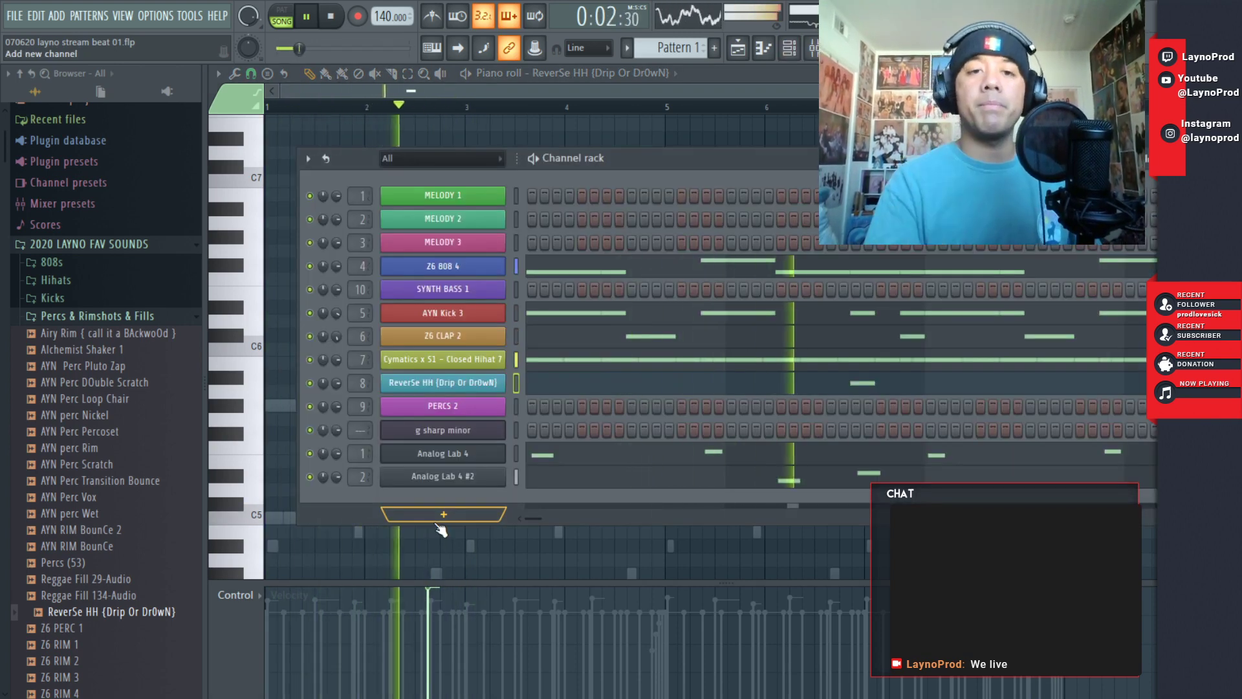
pyautogui.click(494, 382)
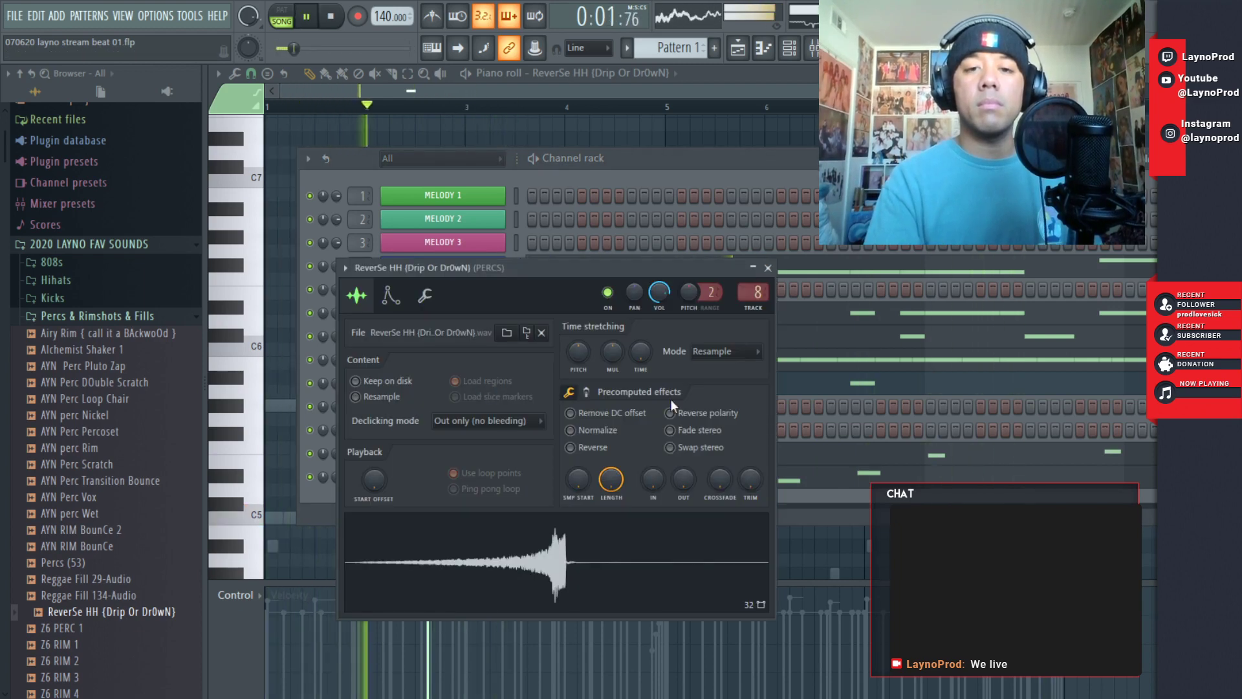
pyautogui.moveTo(653, 479); pyautogui.dragTo(653, 459)
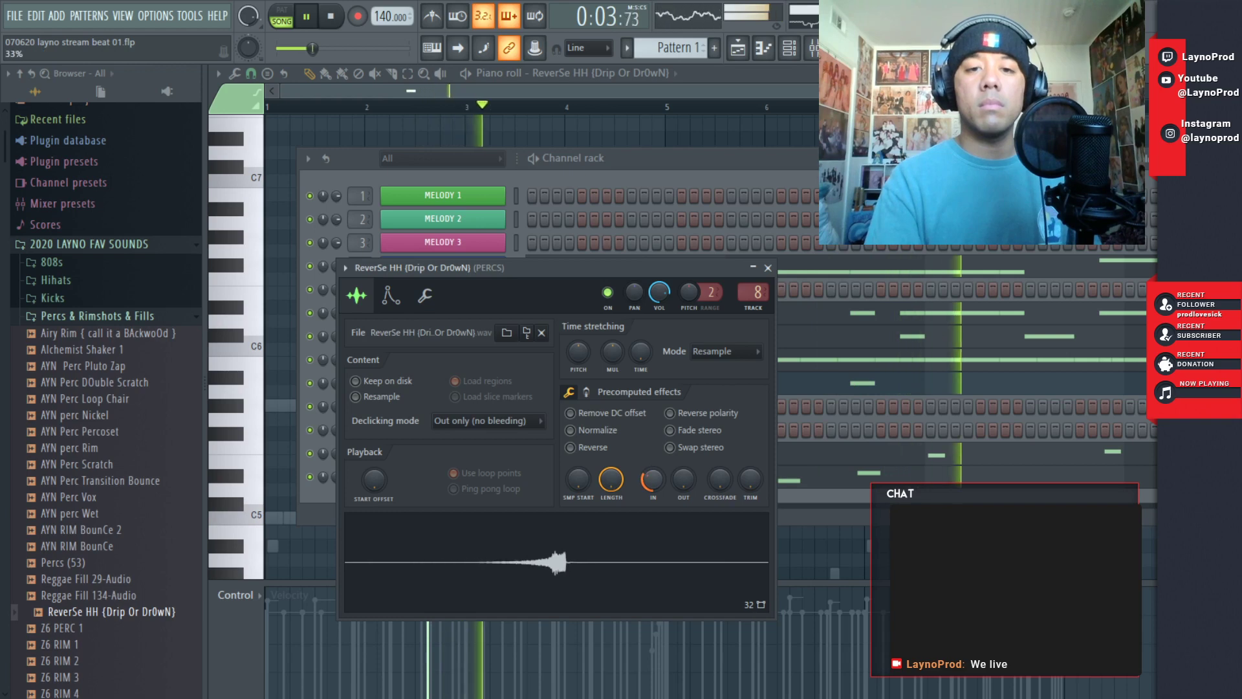
pyautogui.rightClick(653, 479)
pyautogui.click(665, 486)
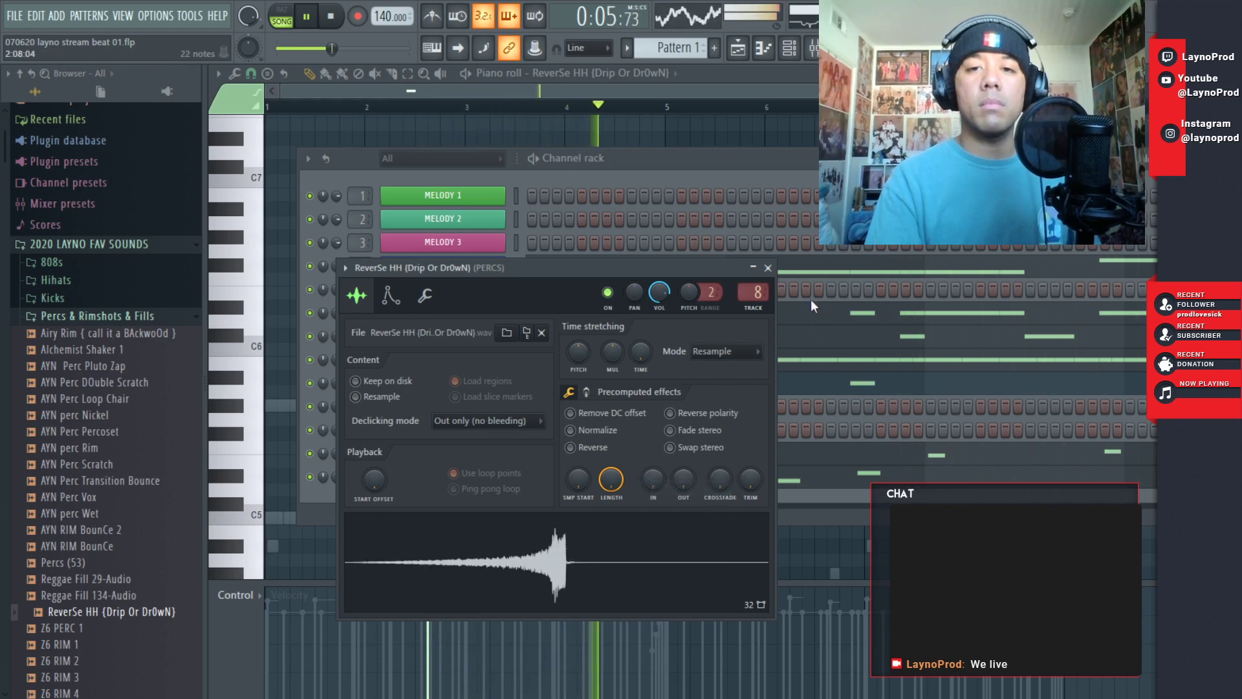
pyautogui.click(769, 269)
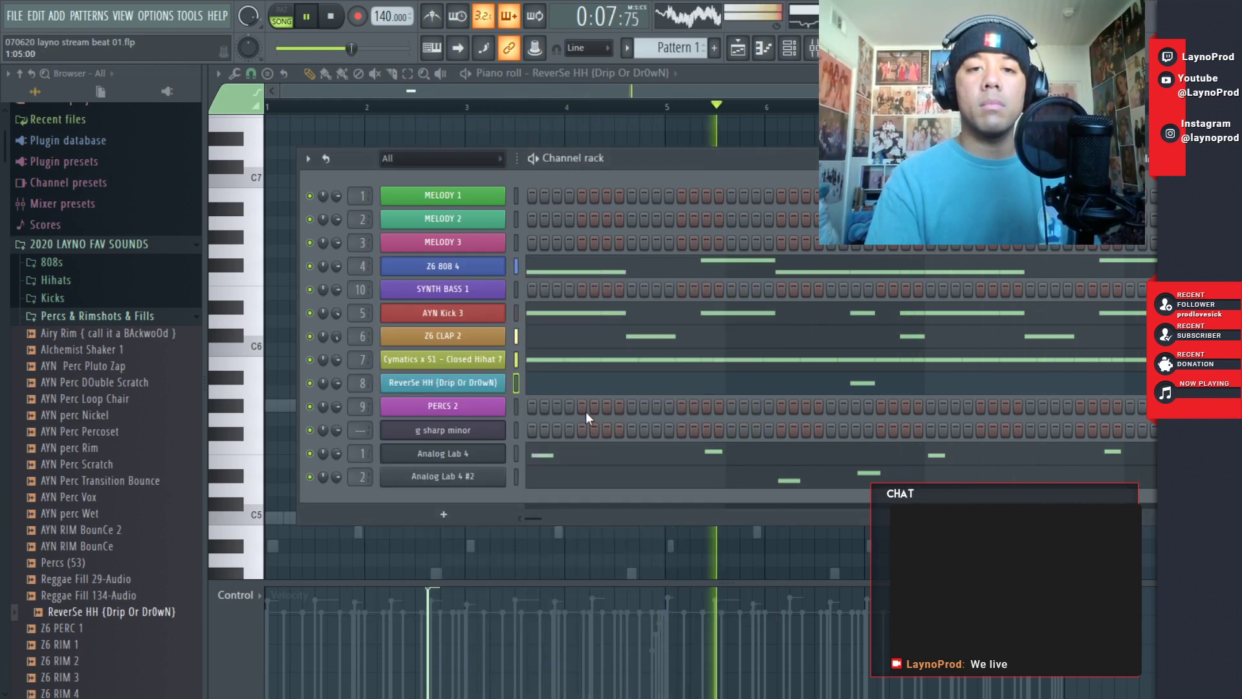
# - Add ReverSe HH notes on C5 at 4:11:00 and late in bar 6, and on F5 at 8:13:00
pyautogui.press('F5')
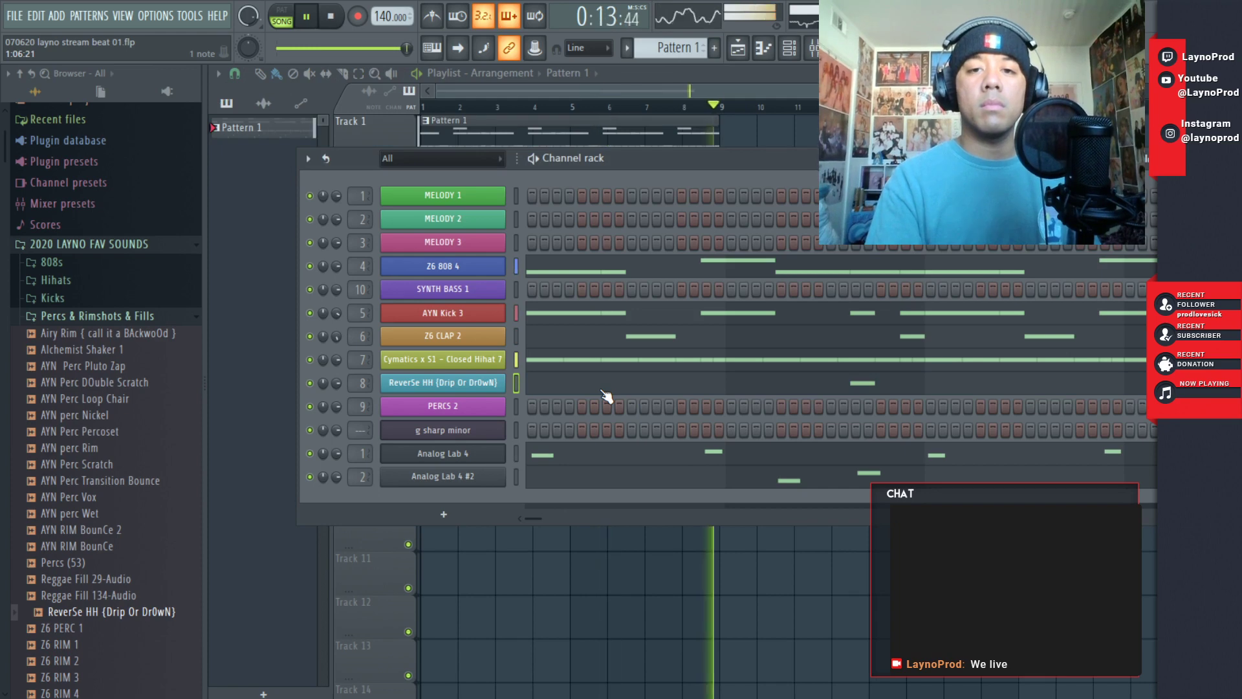
pyautogui.click(650, 387)
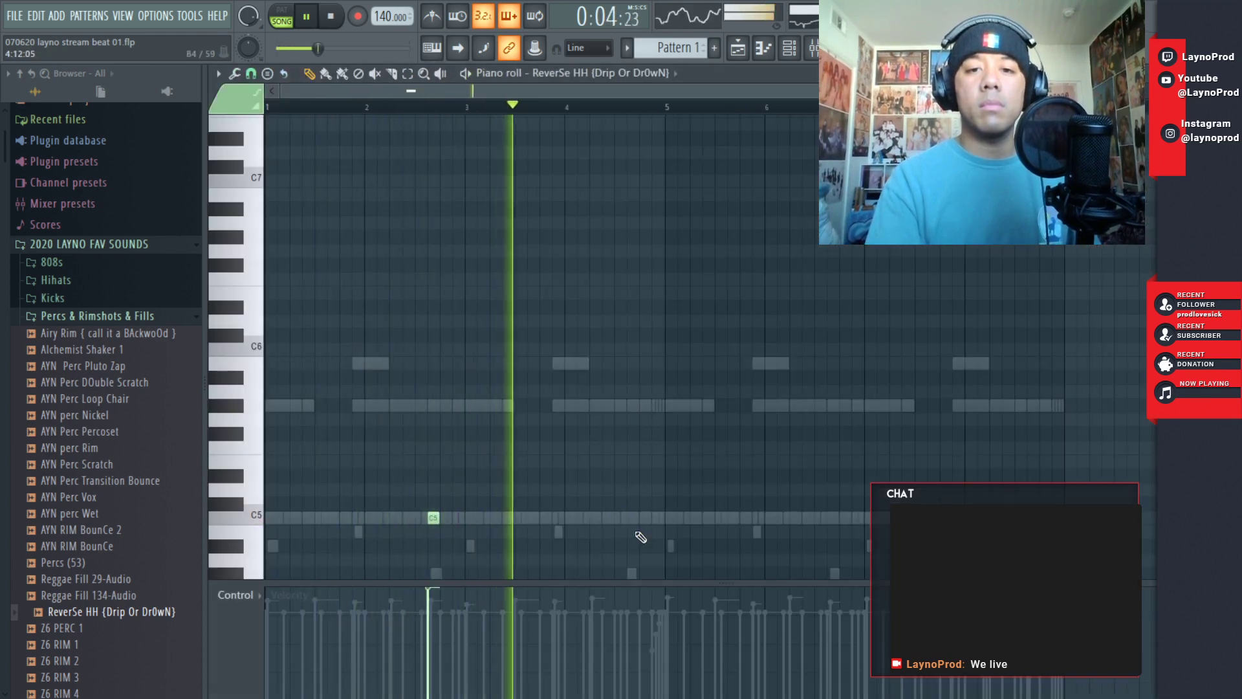
pyautogui.click(632, 517)
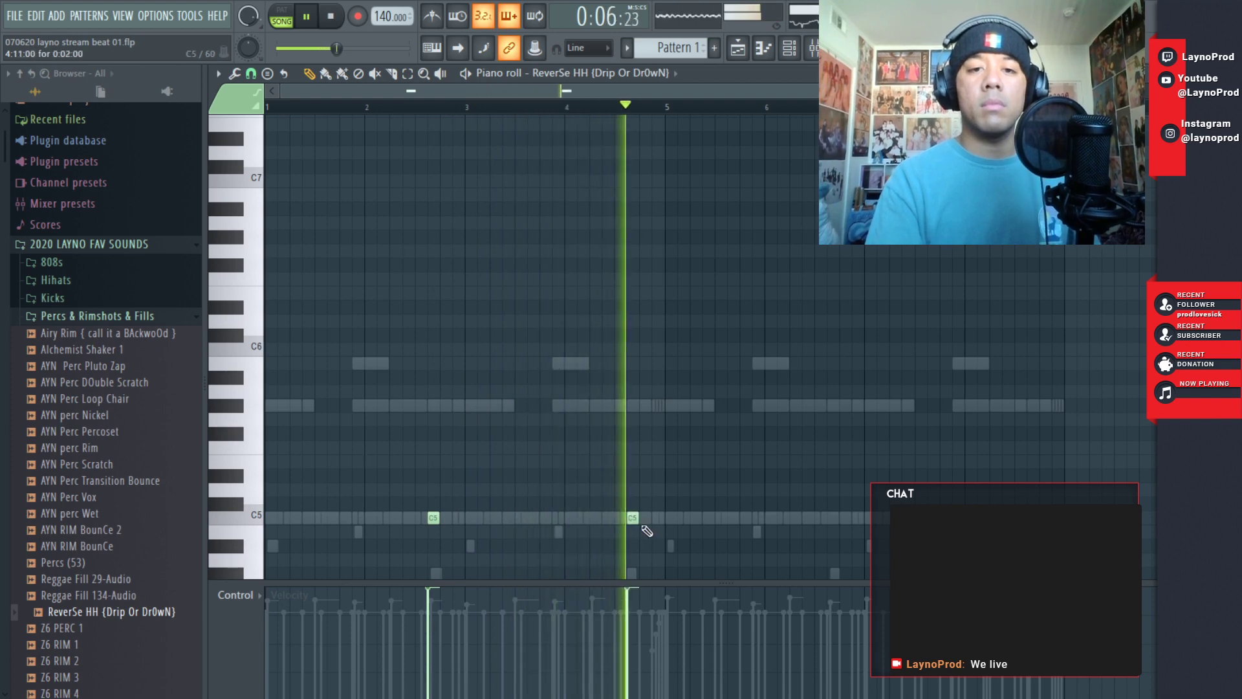
pyautogui.click(834, 517)
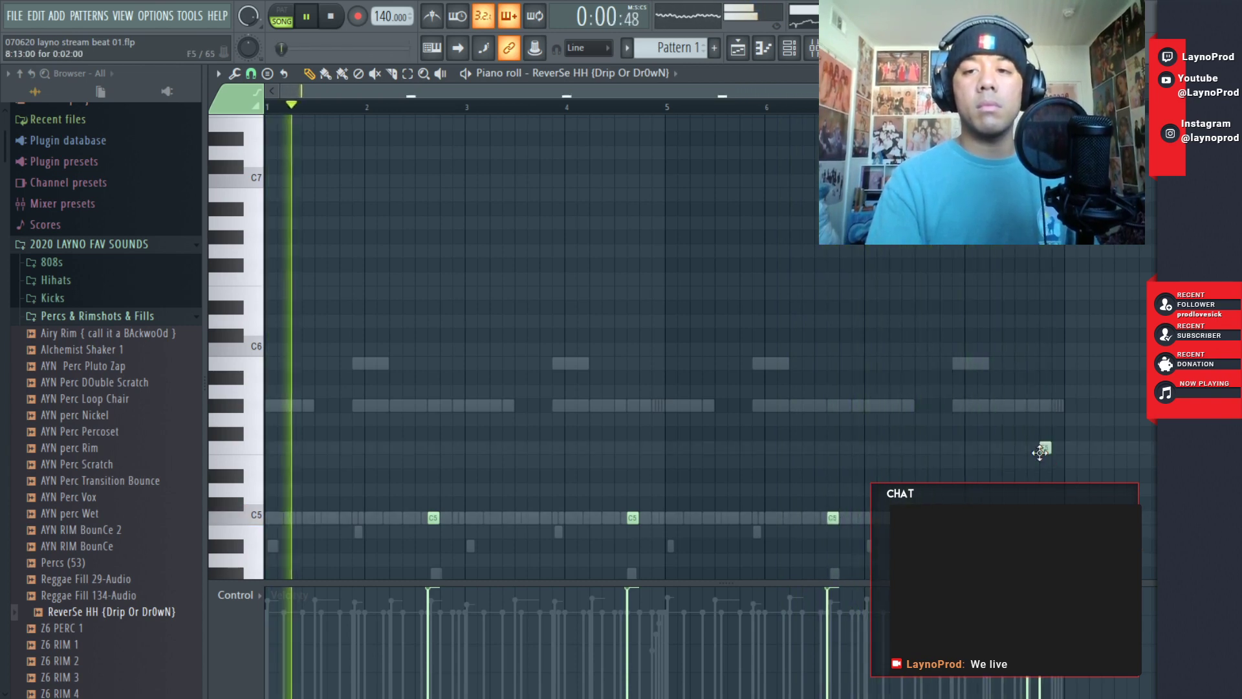
# - Lower the PERCS mixer track's volume to 83% (-4.0 dB) during playback, and stop playback
pyautogui.press('F6')
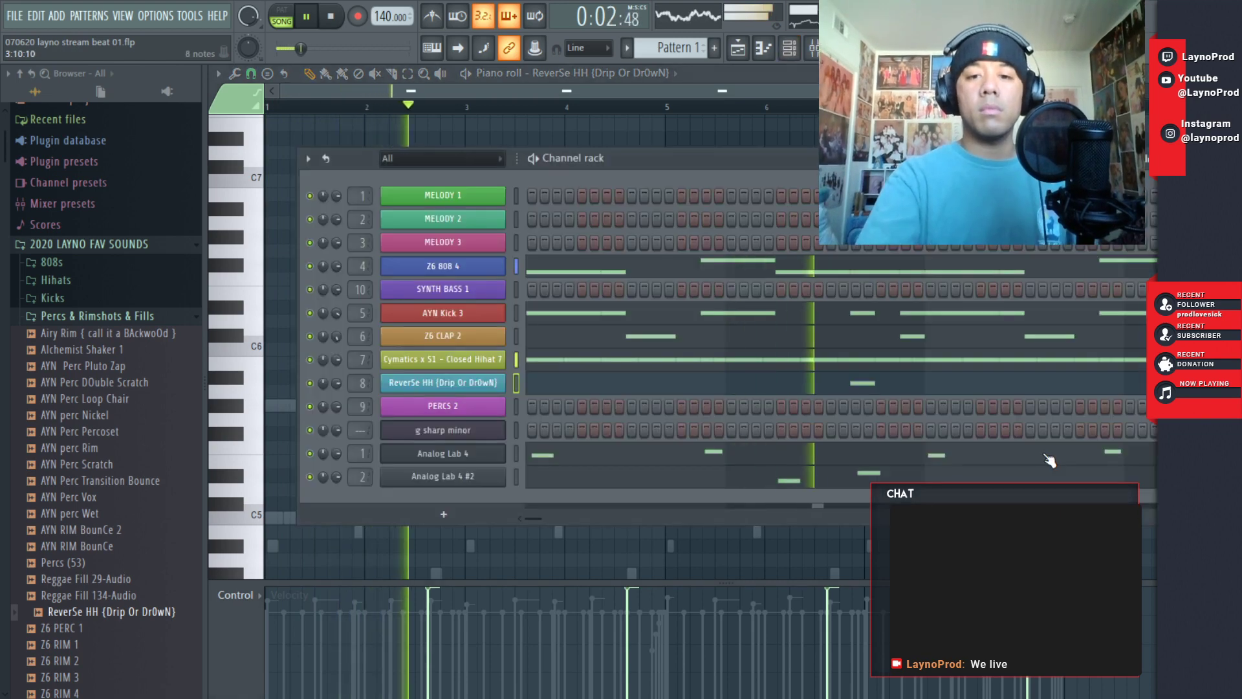
pyautogui.press('F9')
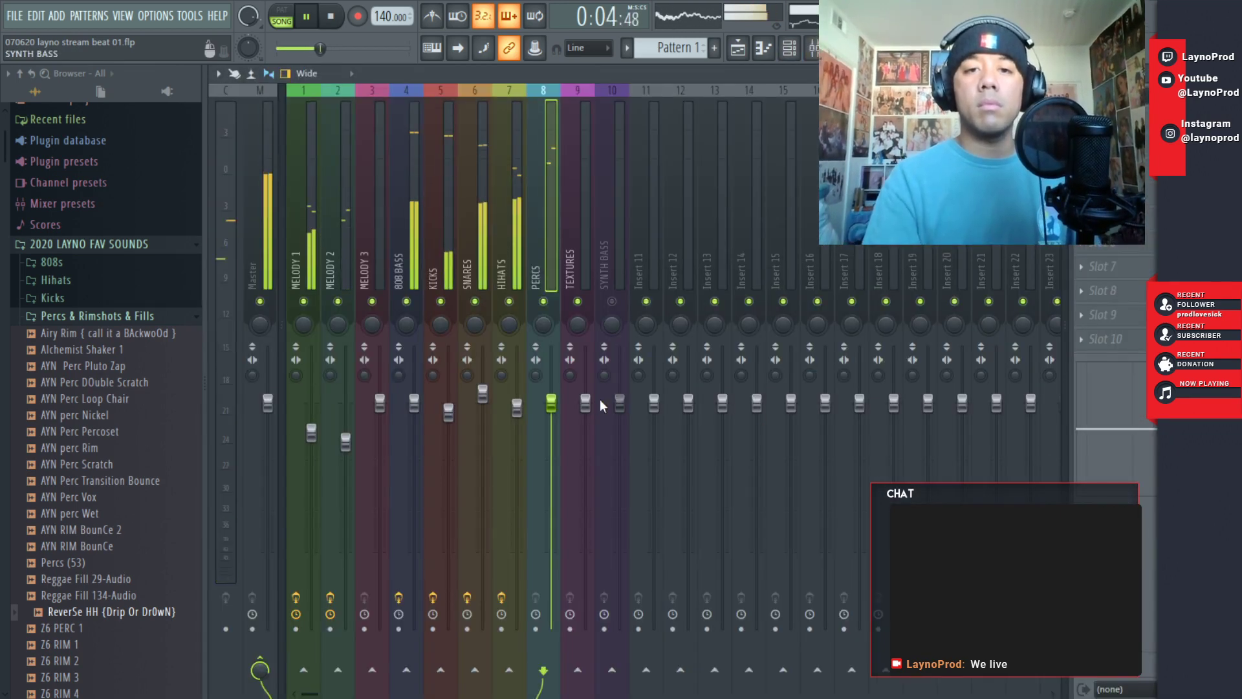
pyautogui.moveTo(551, 404); pyautogui.dragTo(551, 405)
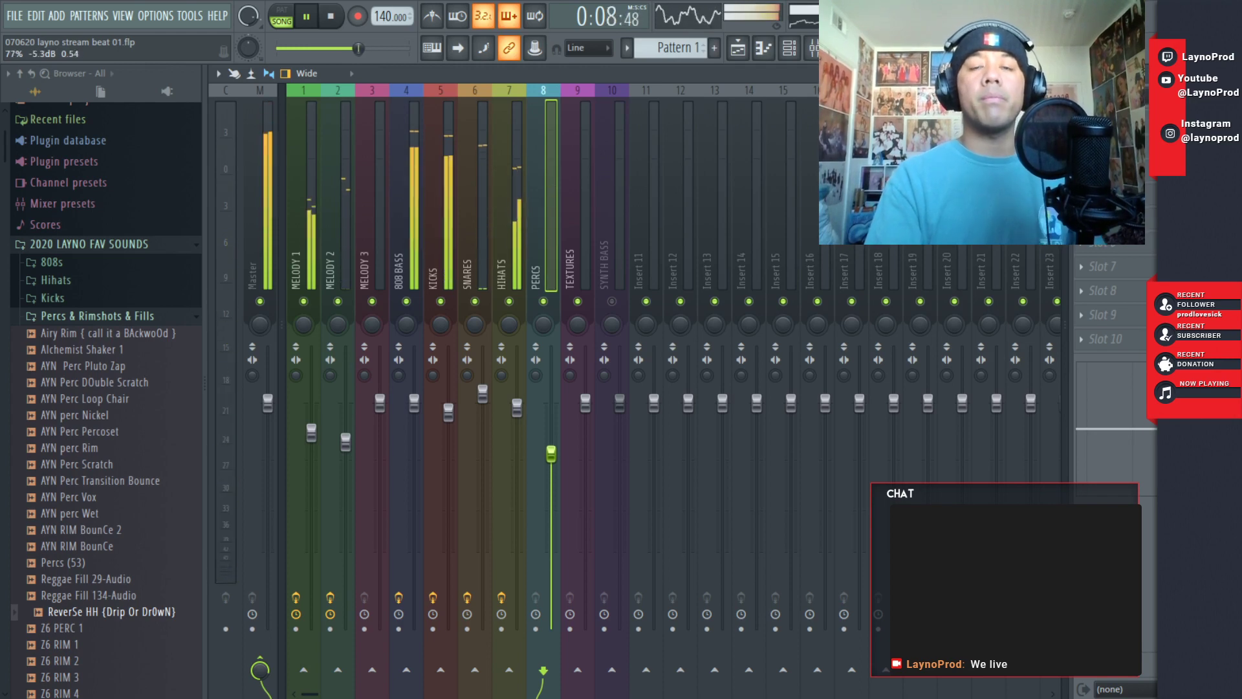
pyautogui.moveTo(551, 454); pyautogui.dragTo(551, 441)
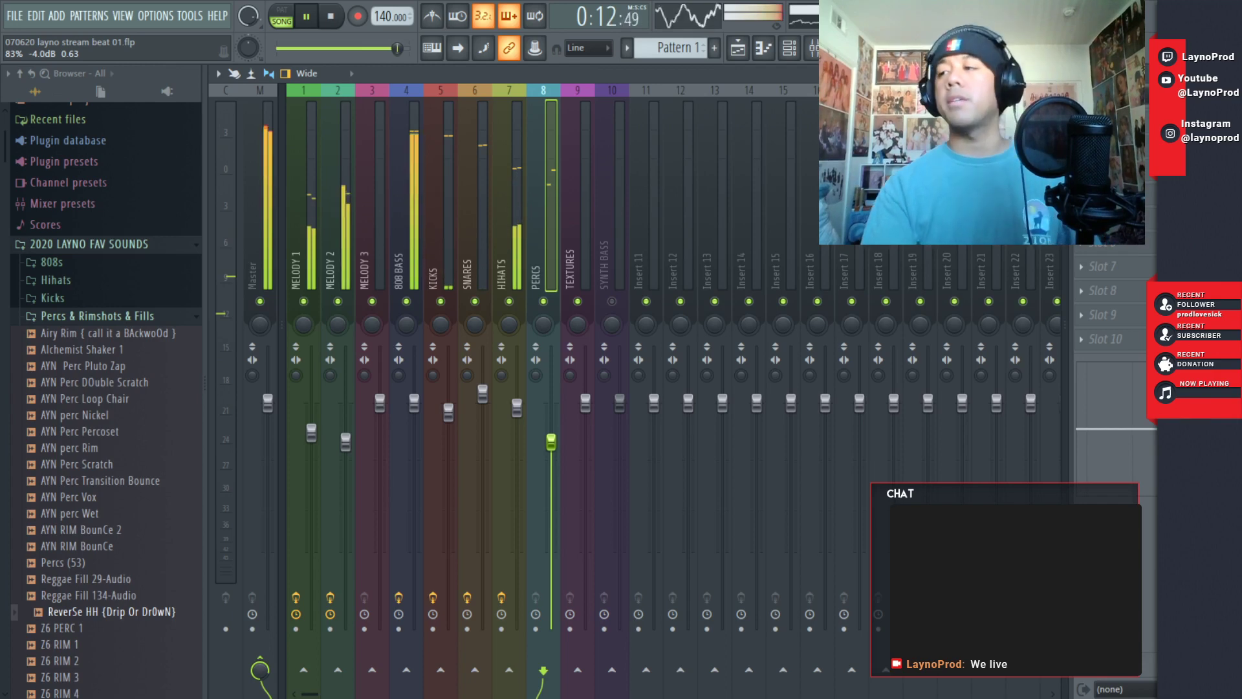
pyautogui.press('space')
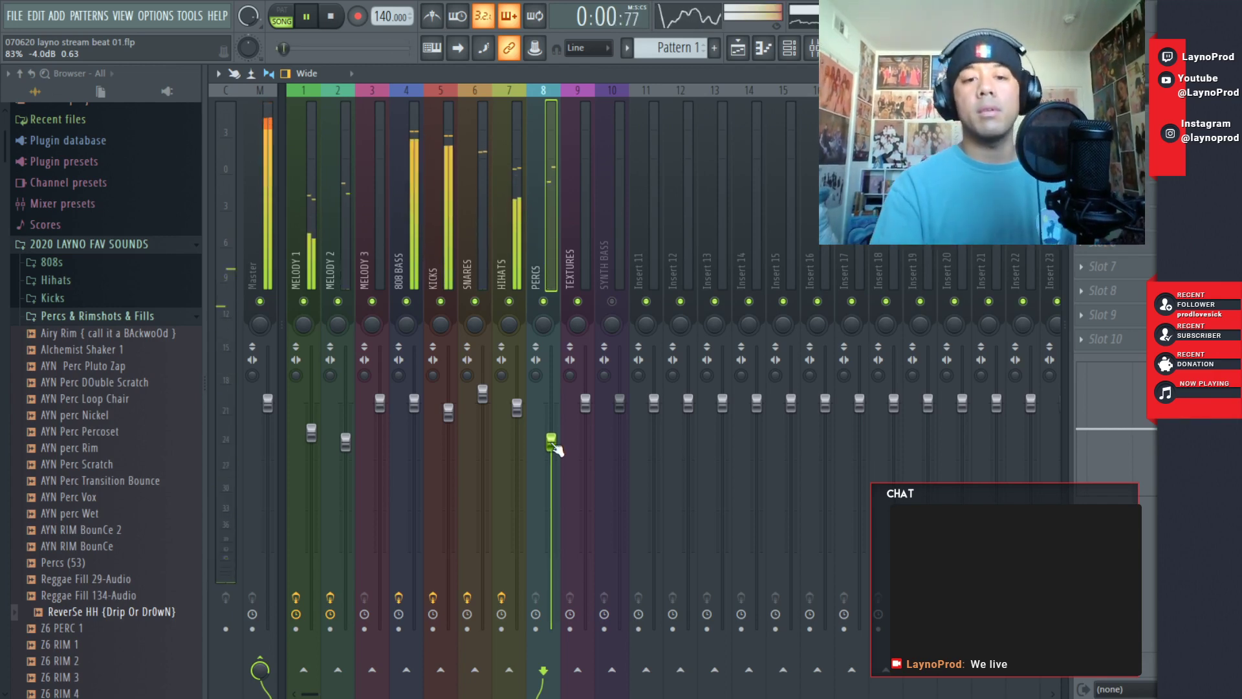
# - Try WaveShell3-VST3 10.0 in the first effect slot of the PERCS track, and remove it
pyautogui.press('Tab')
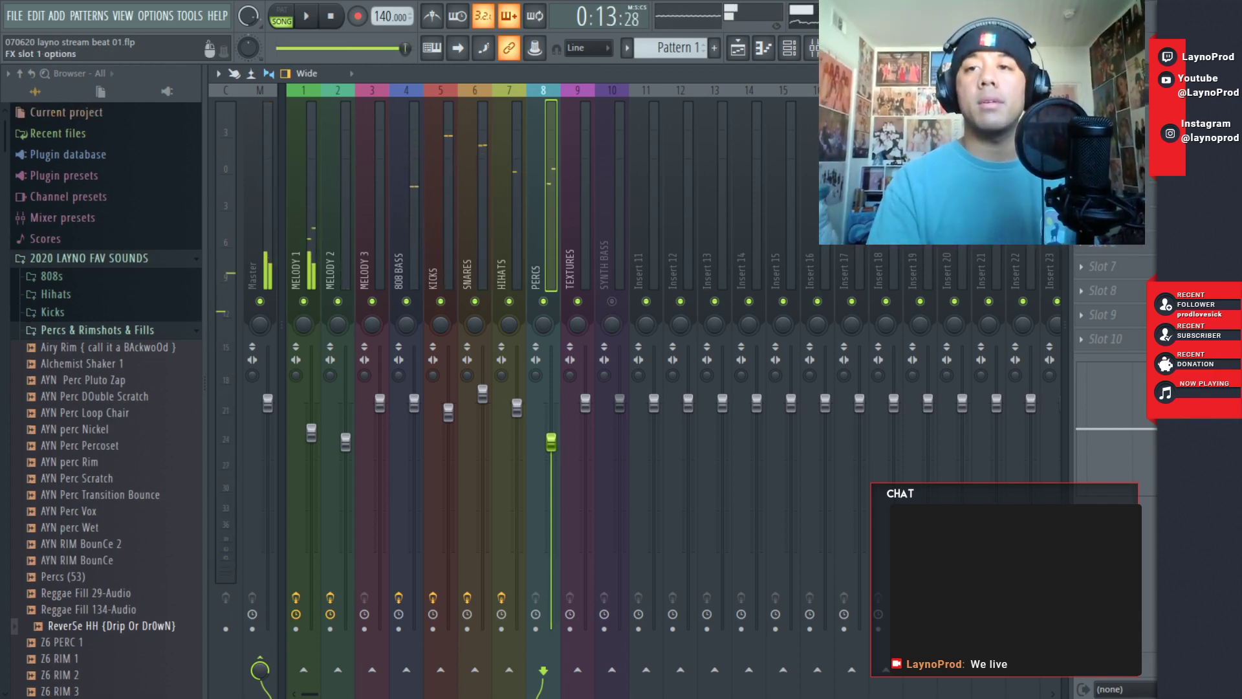
pyautogui.click(1081, 121)
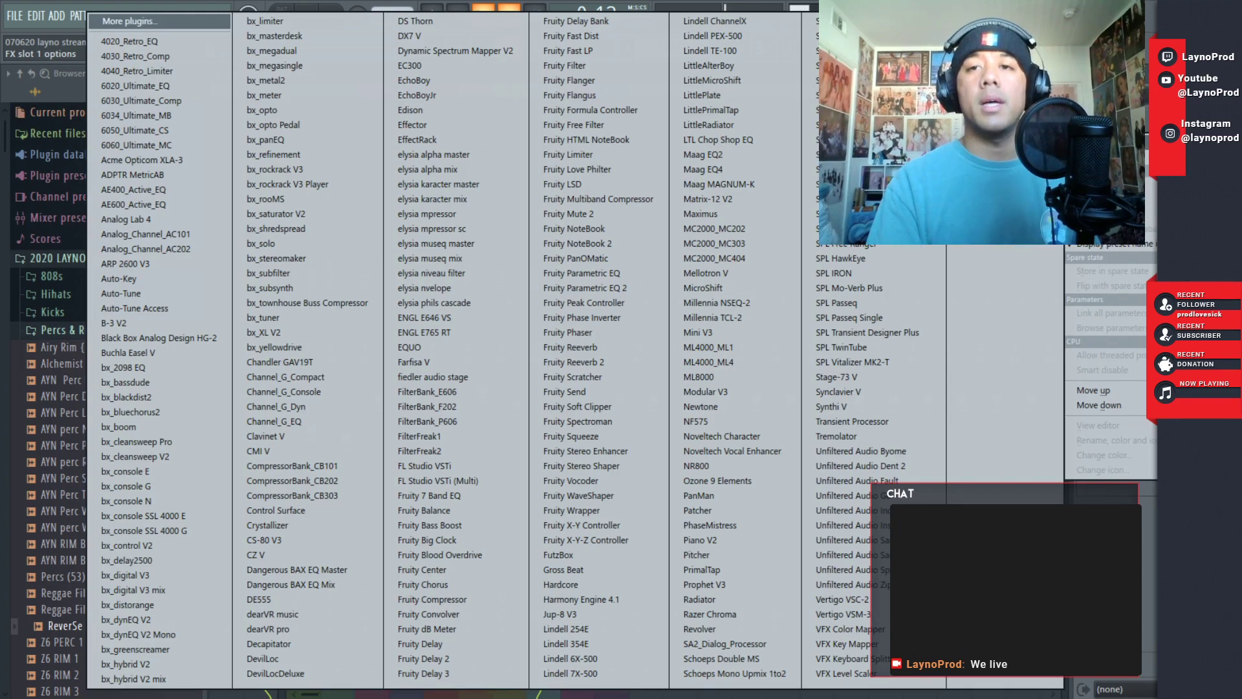
pyautogui.click(999, 155)
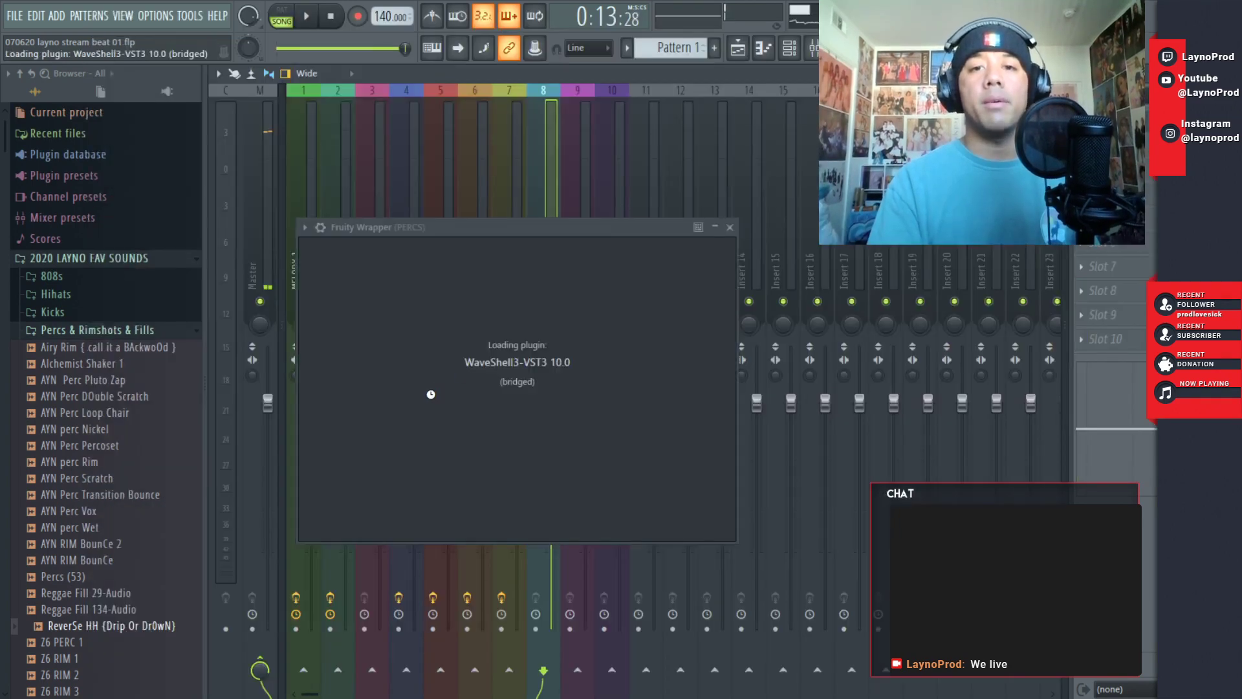
pyautogui.click(436, 321)
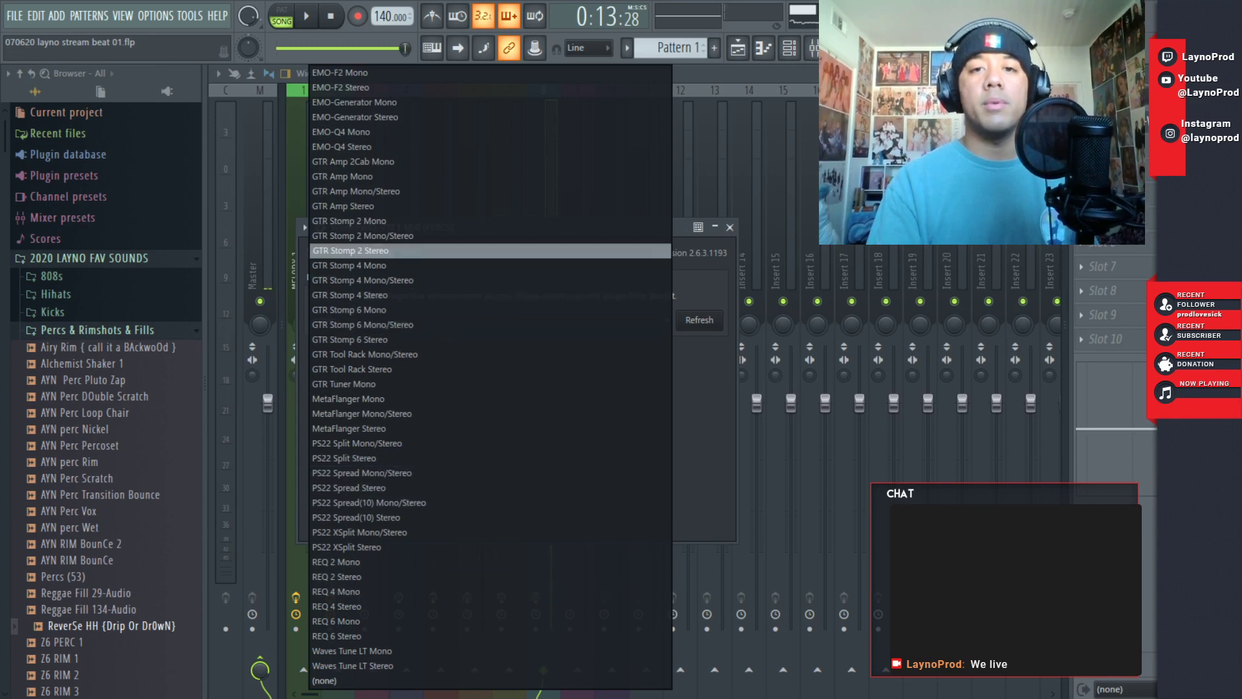
pyautogui.click(1082, 145)
pyautogui.click(999, 161)
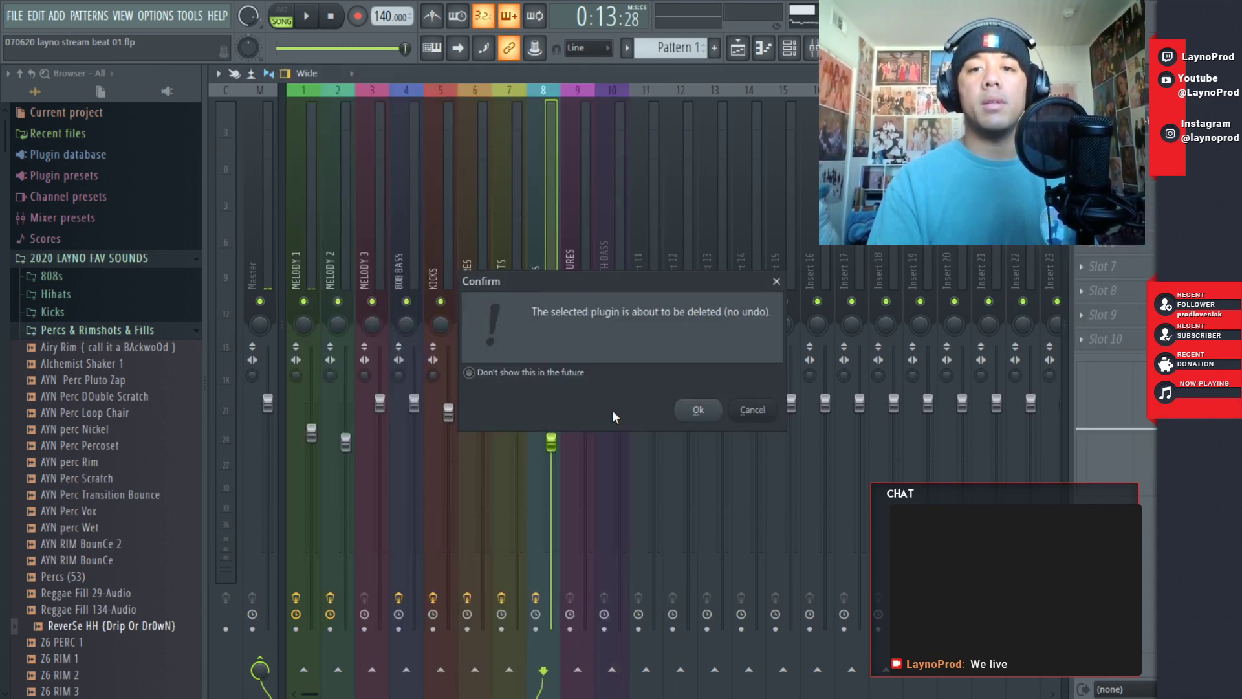
pyautogui.click(697, 410)
# - Load the Waves S1 Imager Stereo in the first effect slot of PERCS, set its Width to 3.00, and raise the track's volume slightly
pyautogui.click(1082, 121)
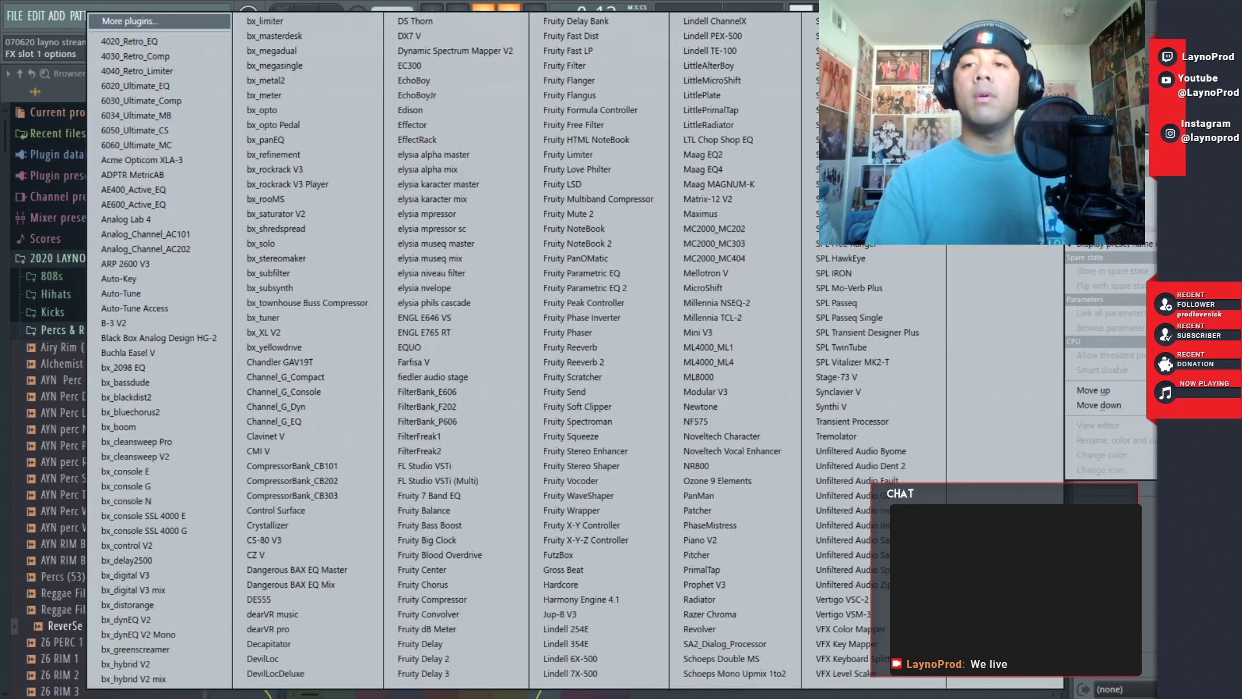
pyautogui.click(571, 511)
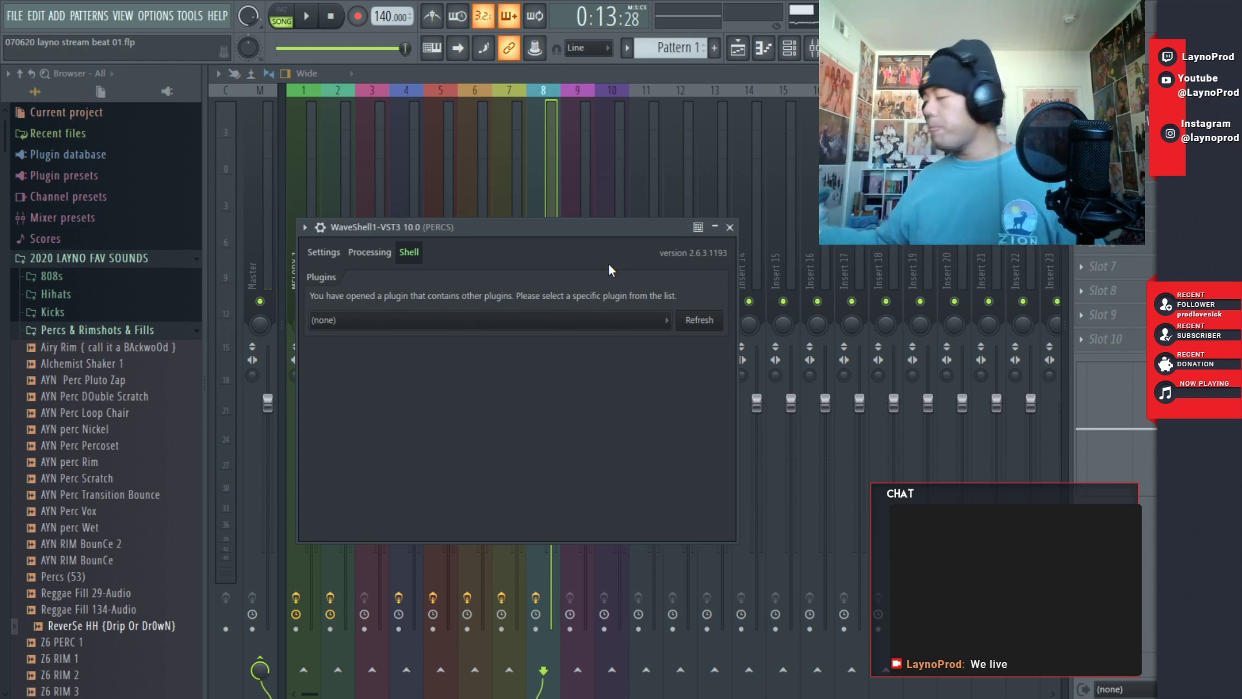
pyautogui.click(610, 319)
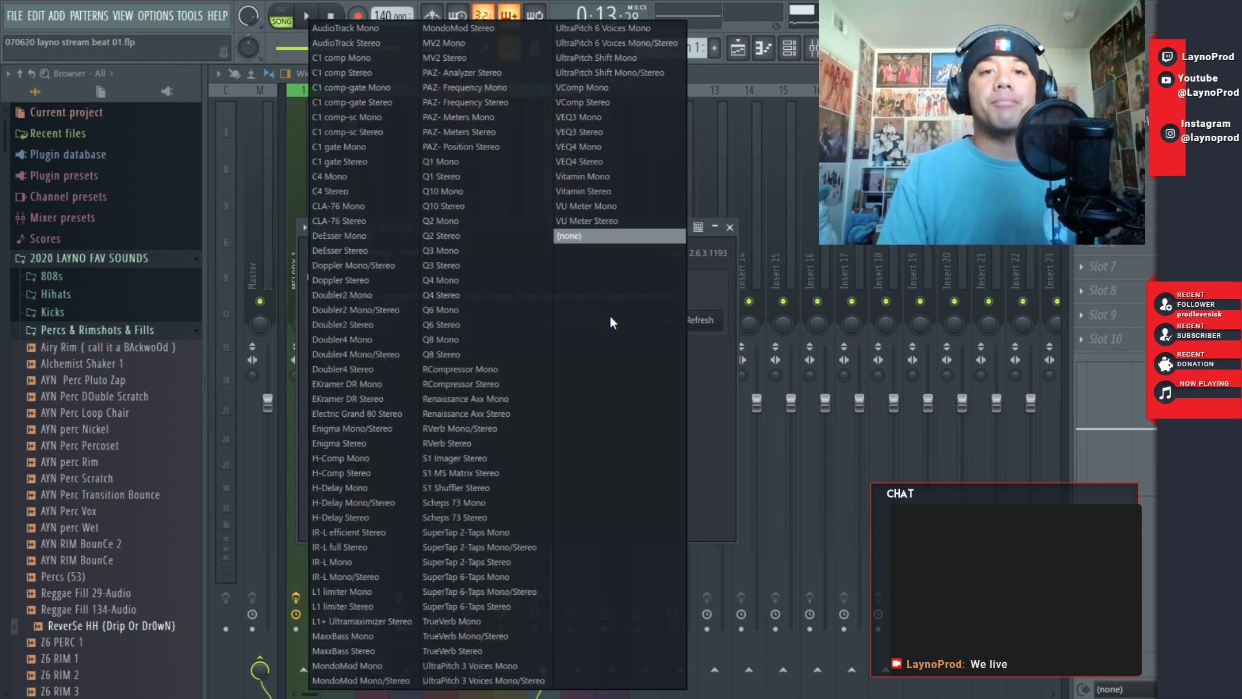
pyautogui.click(474, 459)
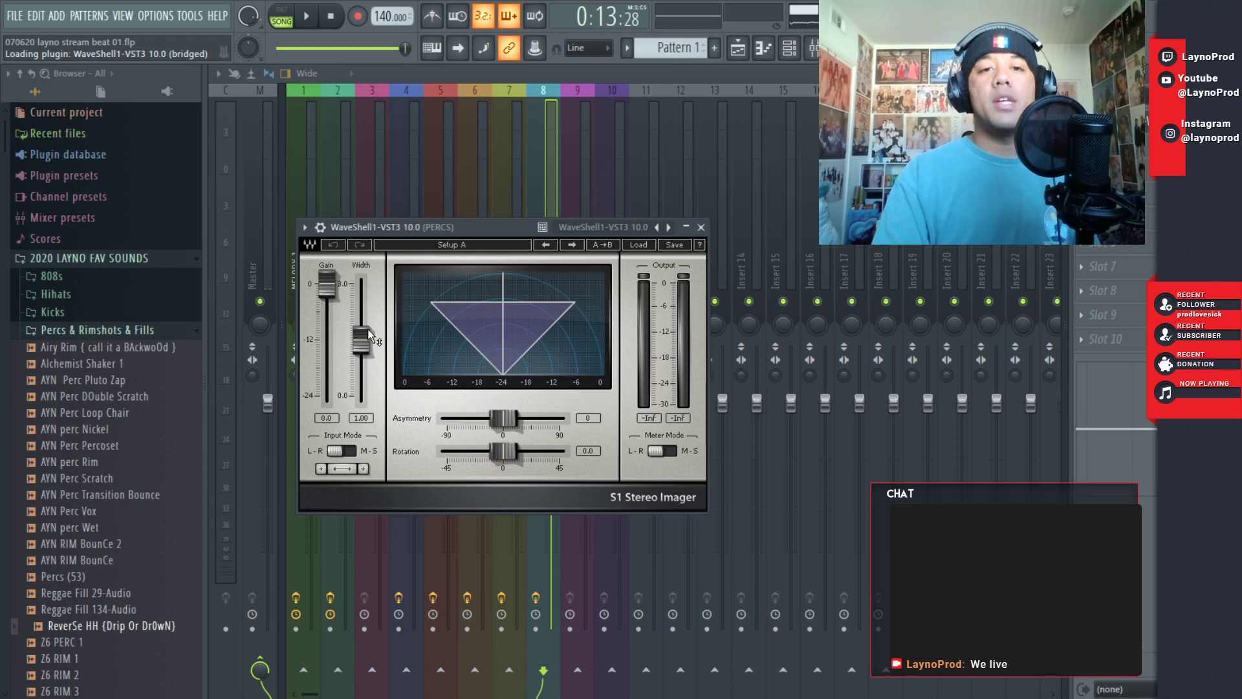
pyautogui.moveTo(361, 338); pyautogui.dragTo(364, 284)
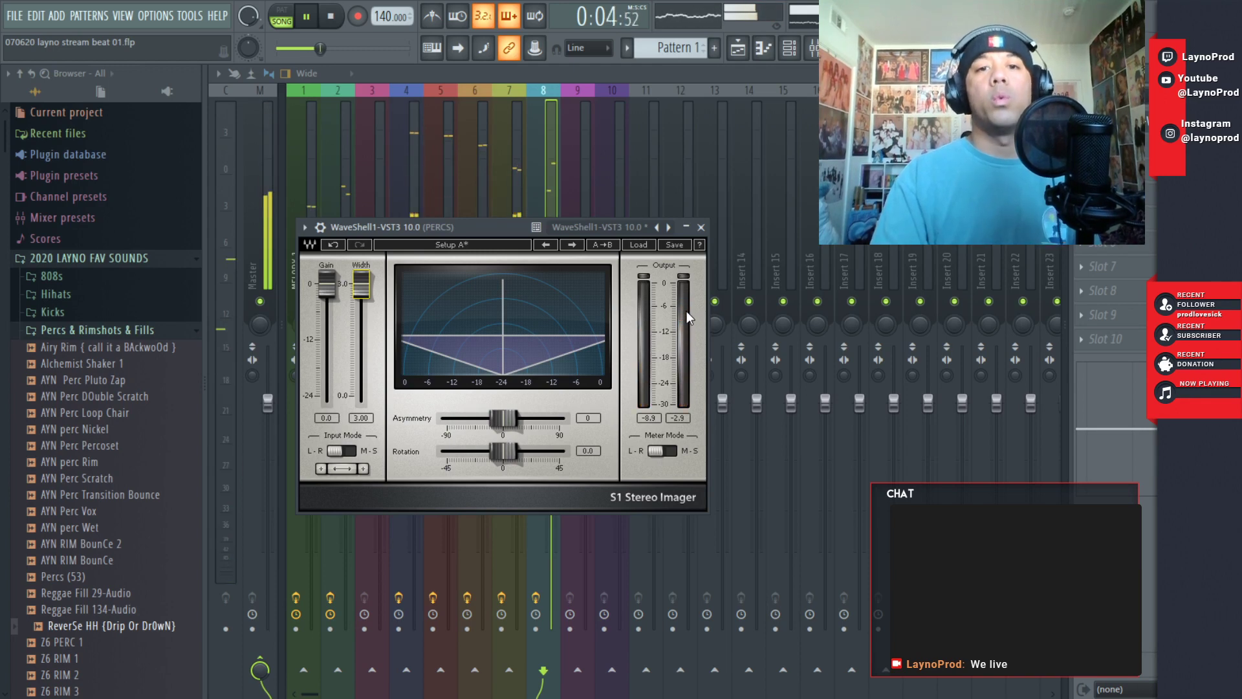
pyautogui.click(702, 227)
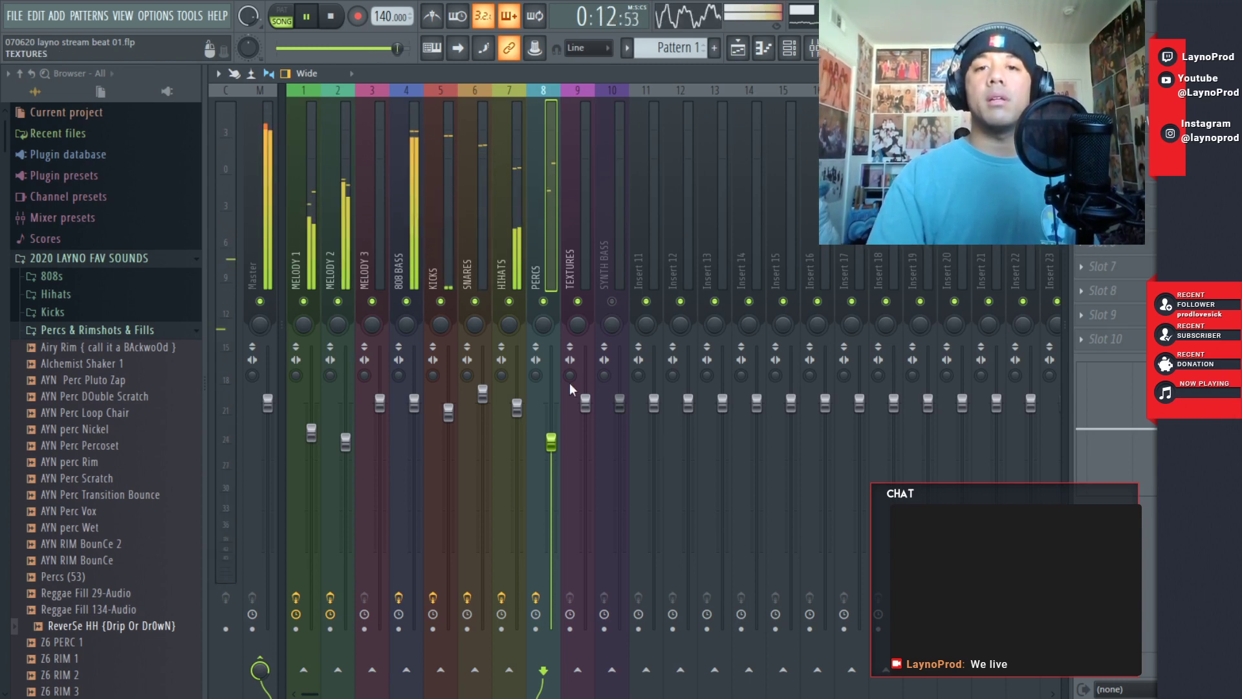
pyautogui.moveTo(550, 442); pyautogui.dragTo(551, 434)
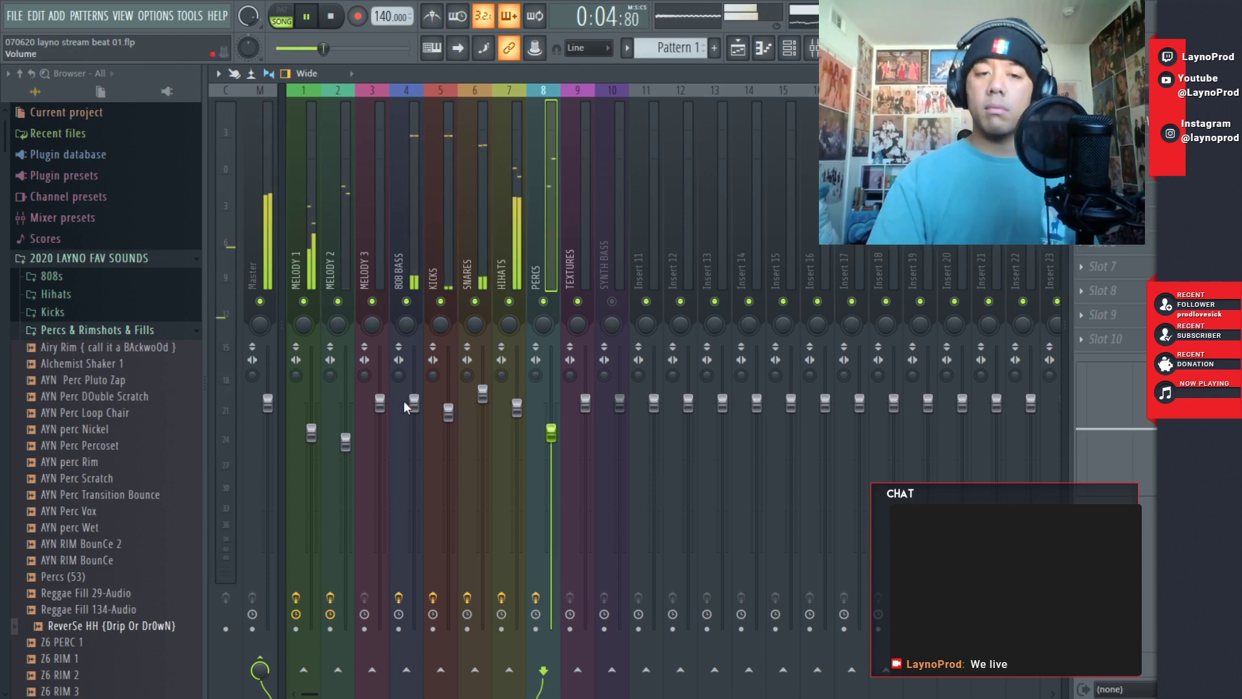
# - Check the mix in mono with the Master track's stereo separation at 100% merged, and reset it
pyautogui.moveTo(269, 361); pyautogui.dragTo(270, 355)
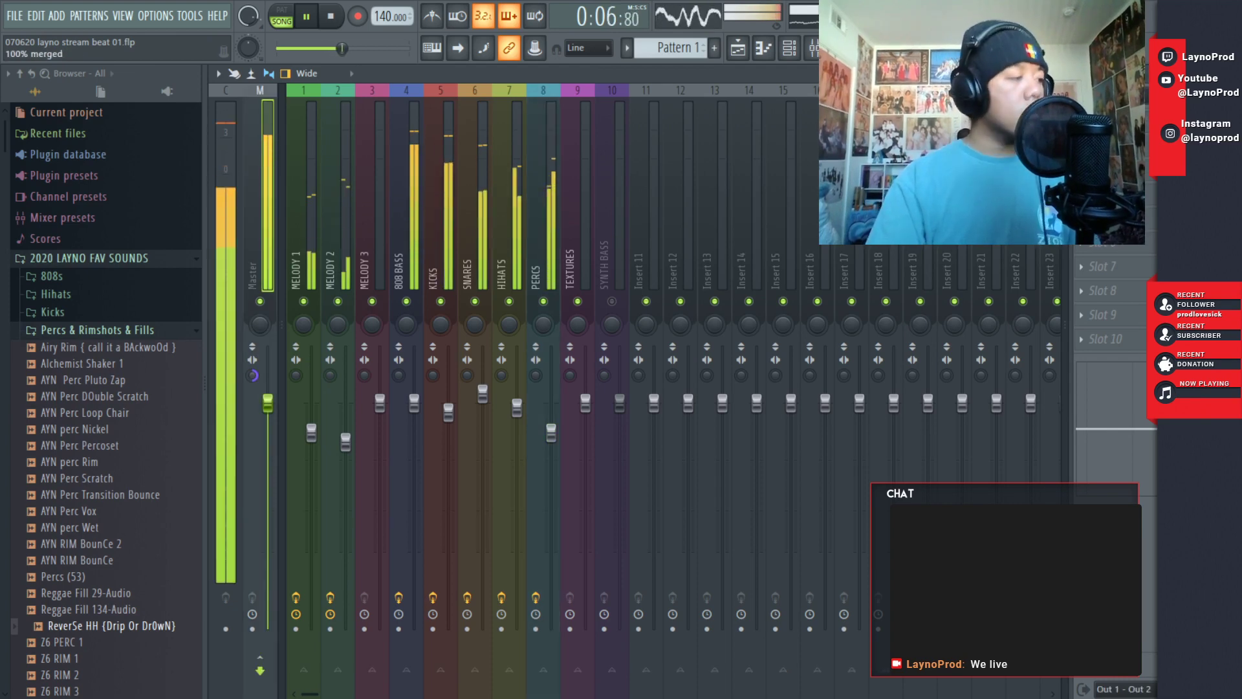
pyautogui.rightClick(253, 374)
pyautogui.click(259, 383)
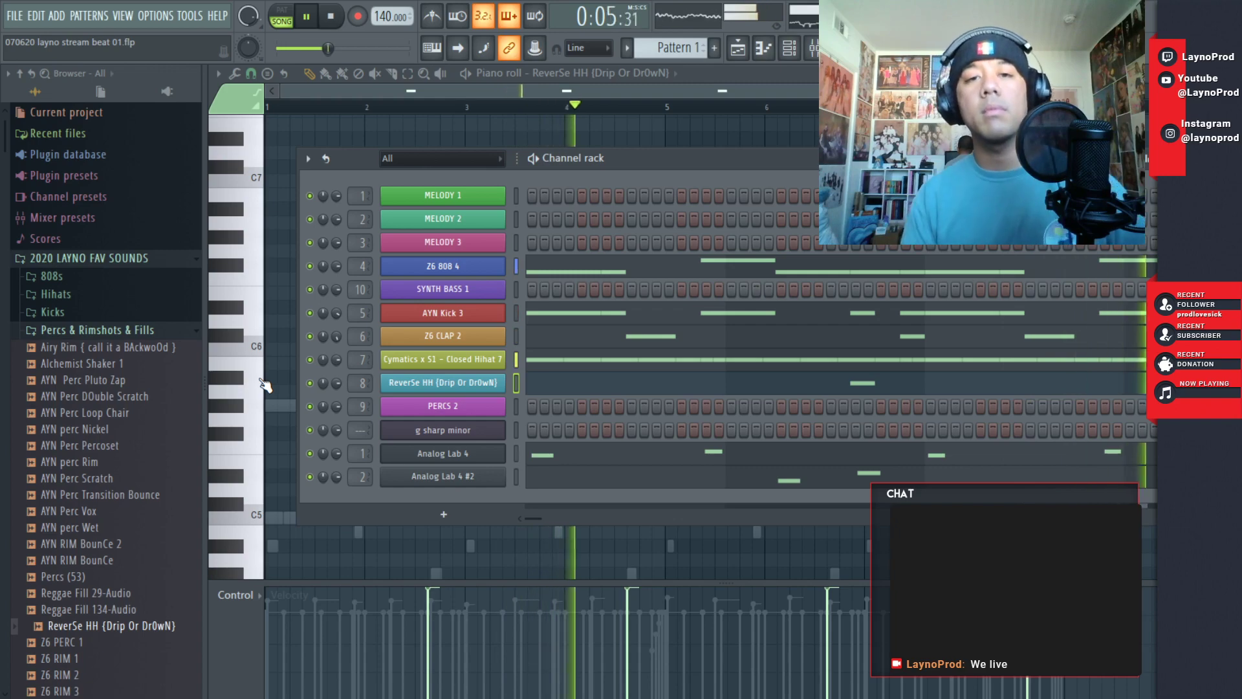
# - Review the FilterBank_E606 equalizer settings on the 808 BASS mixer track
pyautogui.press('F9')
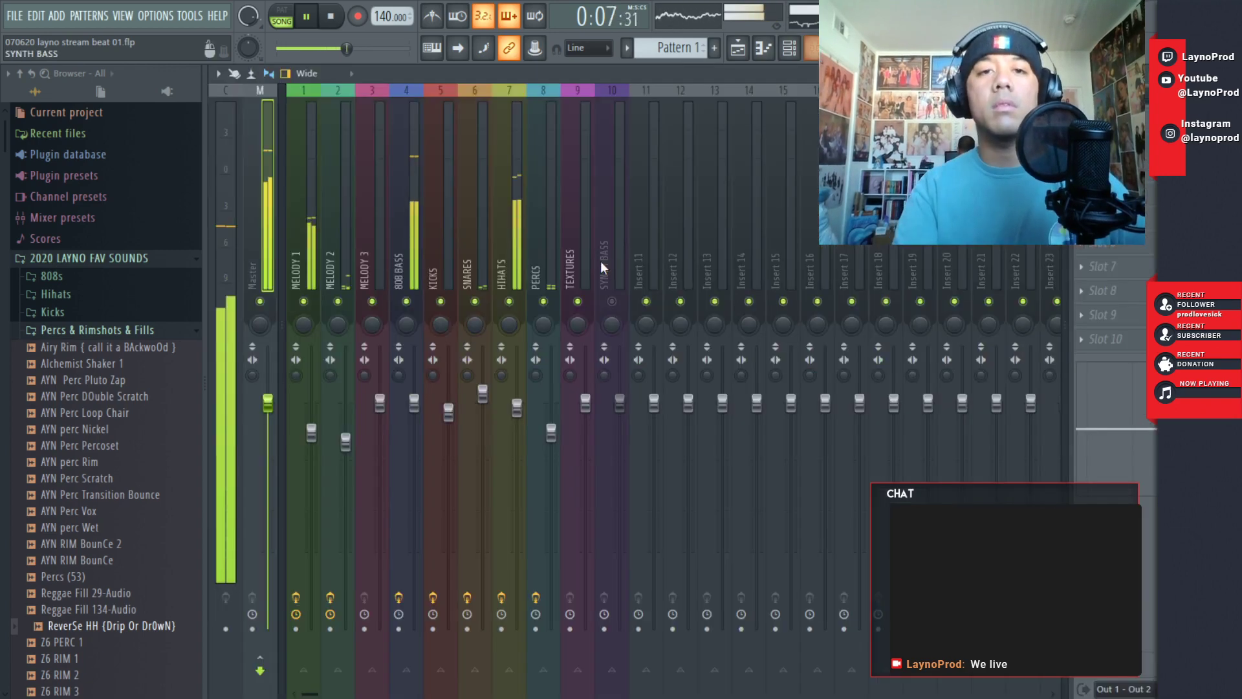
pyautogui.click(419, 239)
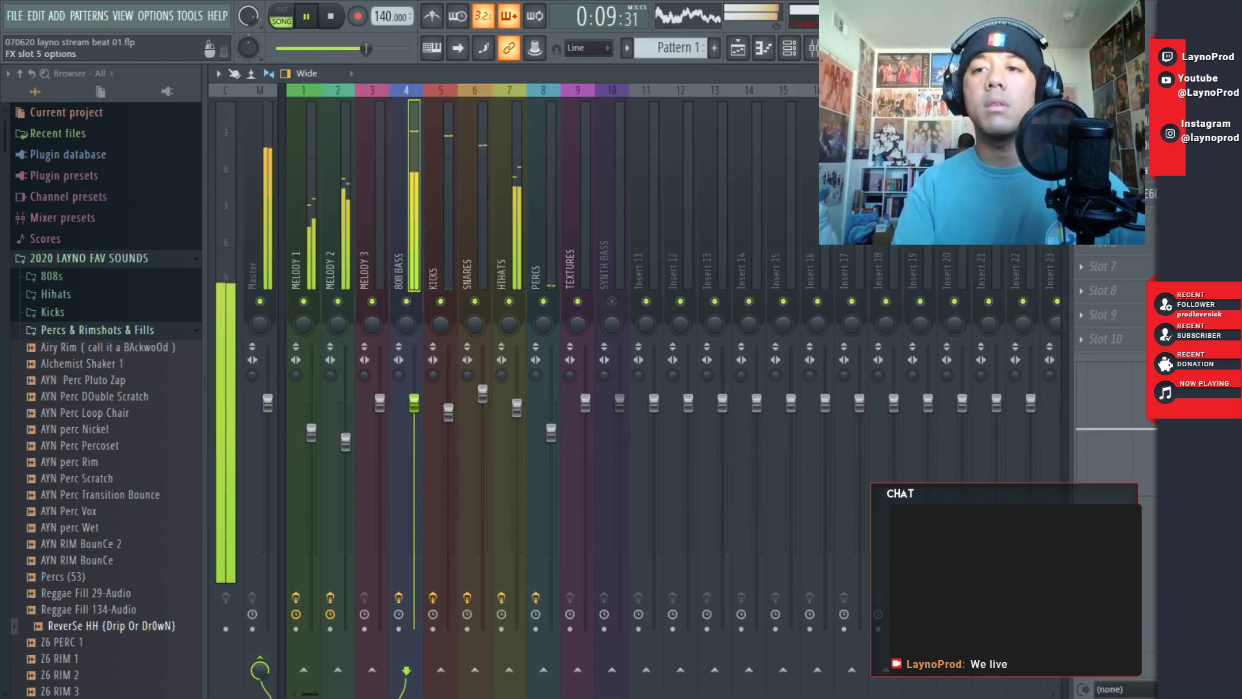
pyautogui.click(1114, 194)
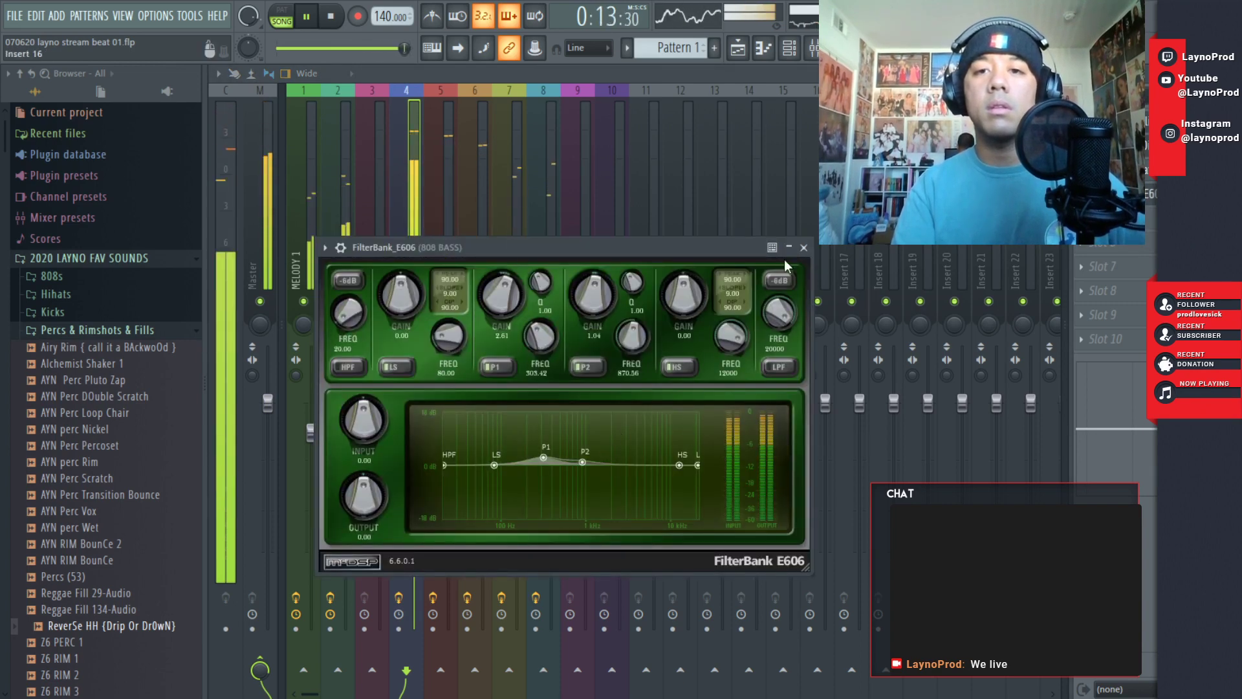
pyautogui.click(804, 248)
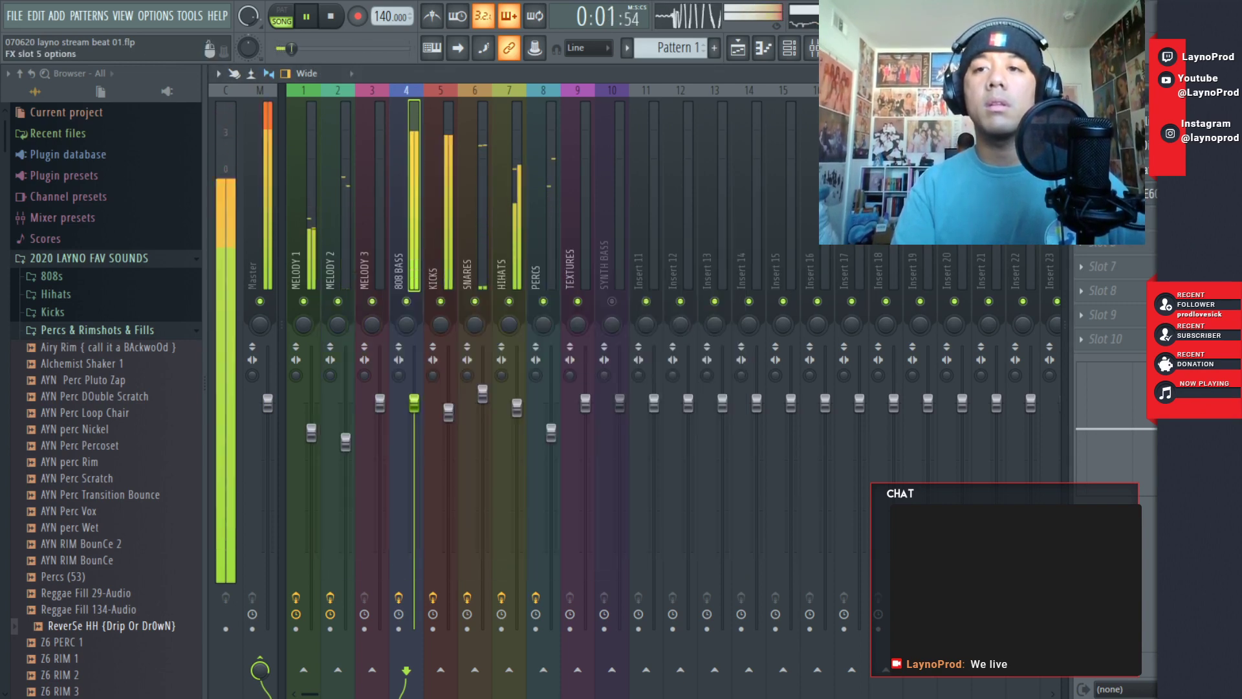
# - Add Black Box Analog Design HG-2 to the fifth effect slot of 808 BASS and set its Triode slightly above the midpoint
pyautogui.click(1082, 218)
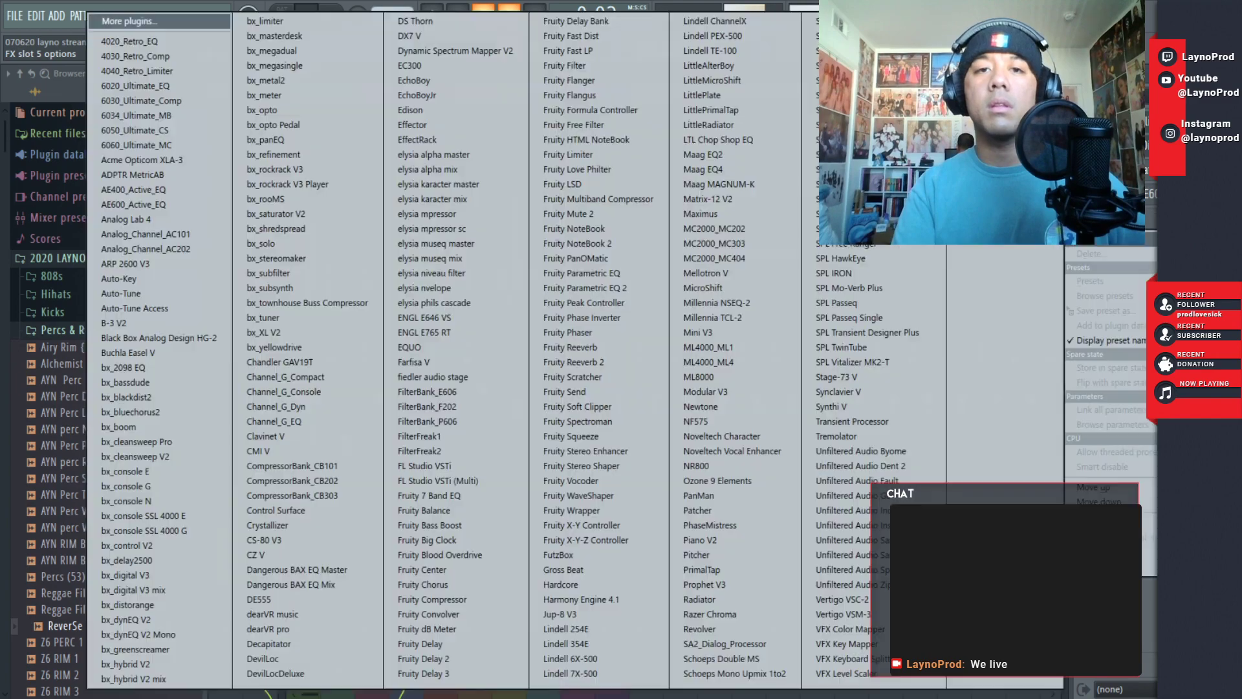
pyautogui.click(179, 337)
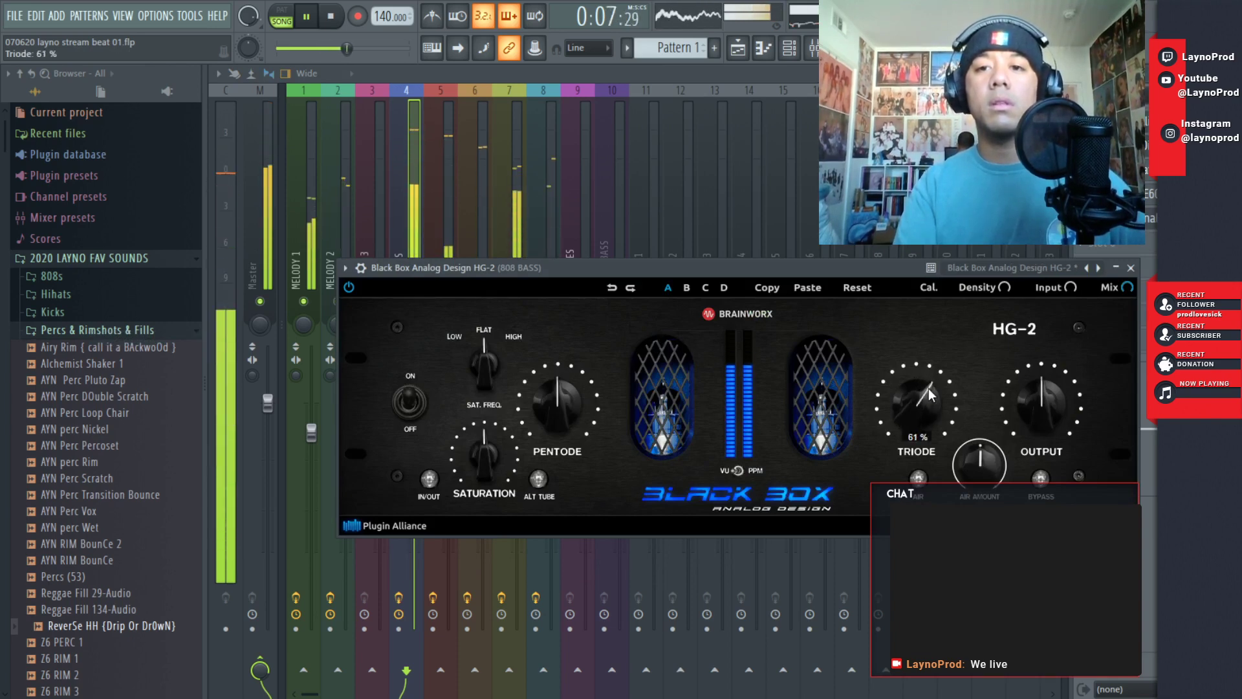
pyautogui.moveTo(929, 388); pyautogui.dragTo(927, 389)
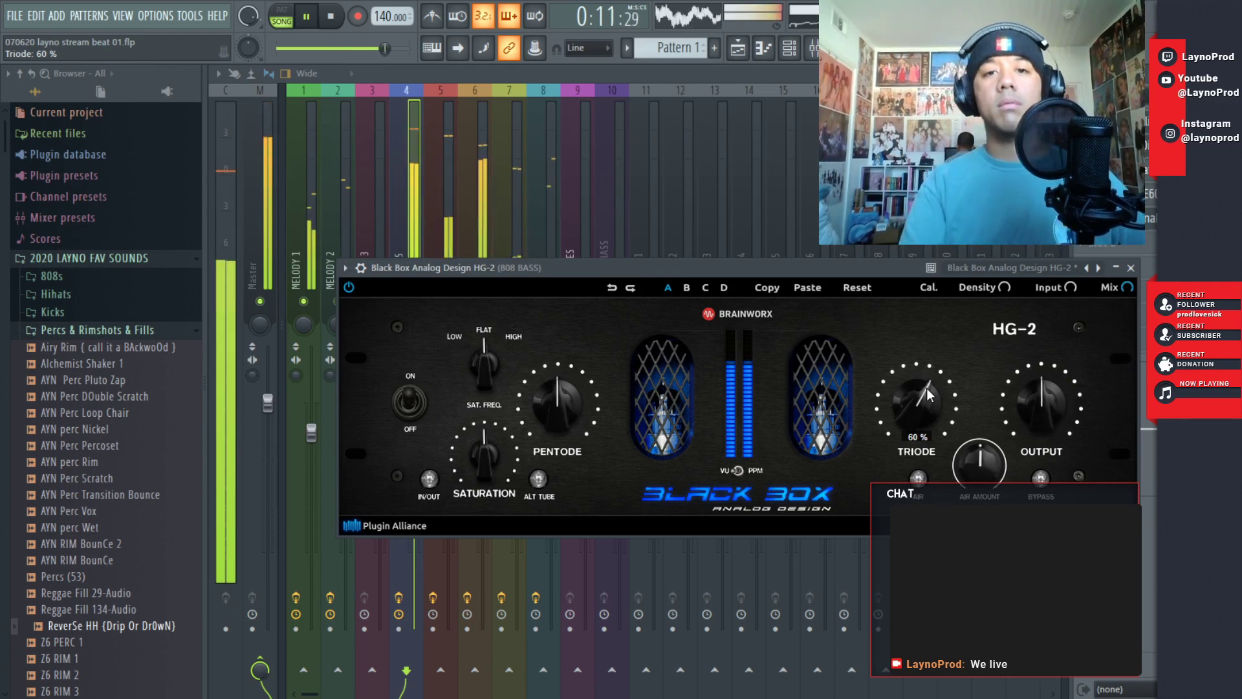
pyautogui.moveTo(926, 388); pyautogui.dragTo(924, 383)
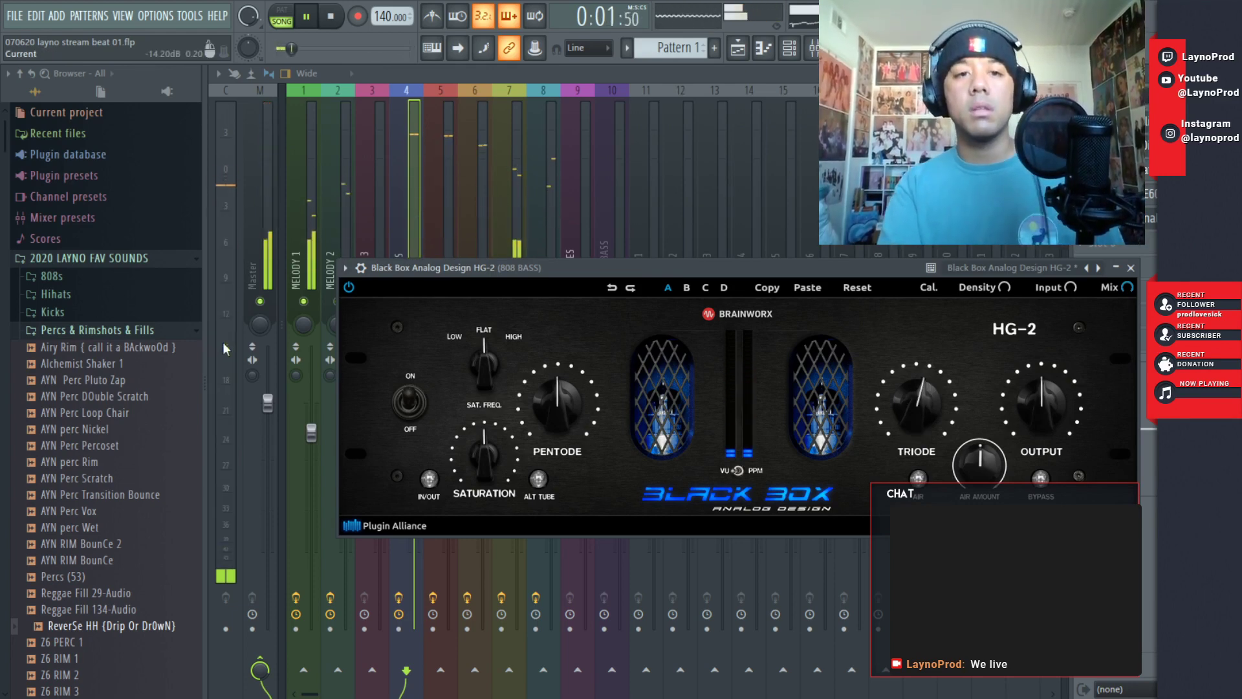
# - Recheck the mono sound of the saturated 808 through the Master track's stereo separation, and reset the separation
pyautogui.moveTo(252, 375); pyautogui.dragTo(252, 369)
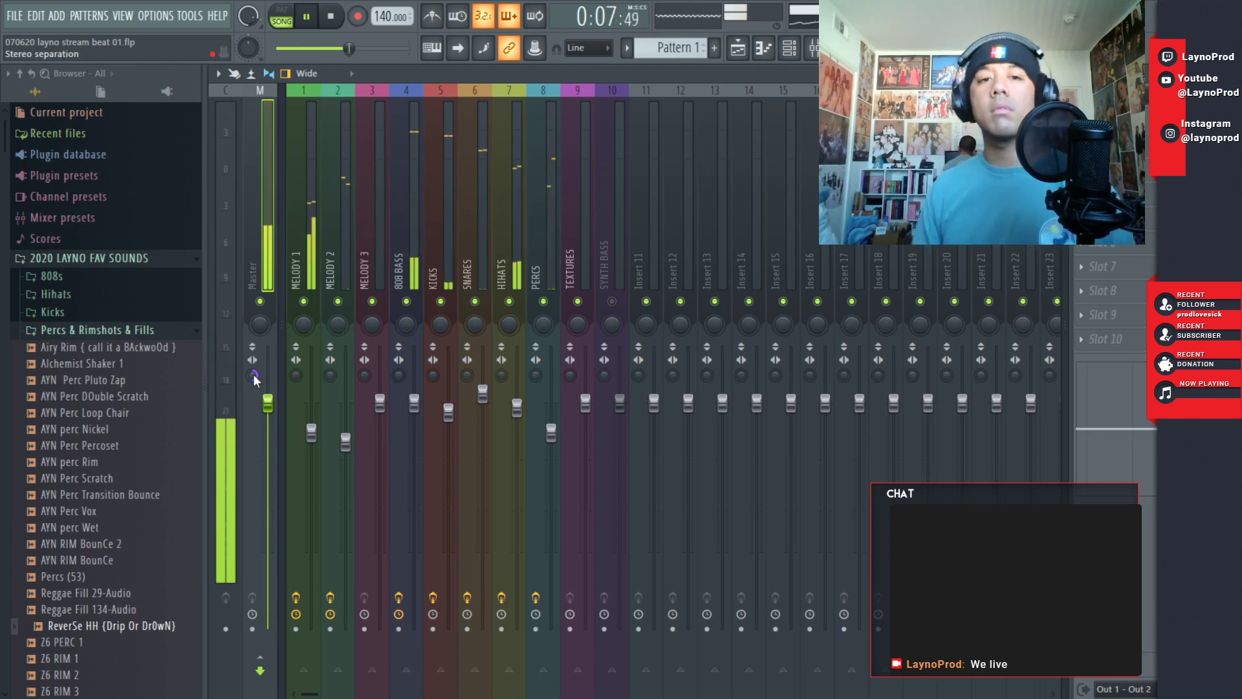
pyautogui.rightClick(254, 374)
pyautogui.click(268, 380)
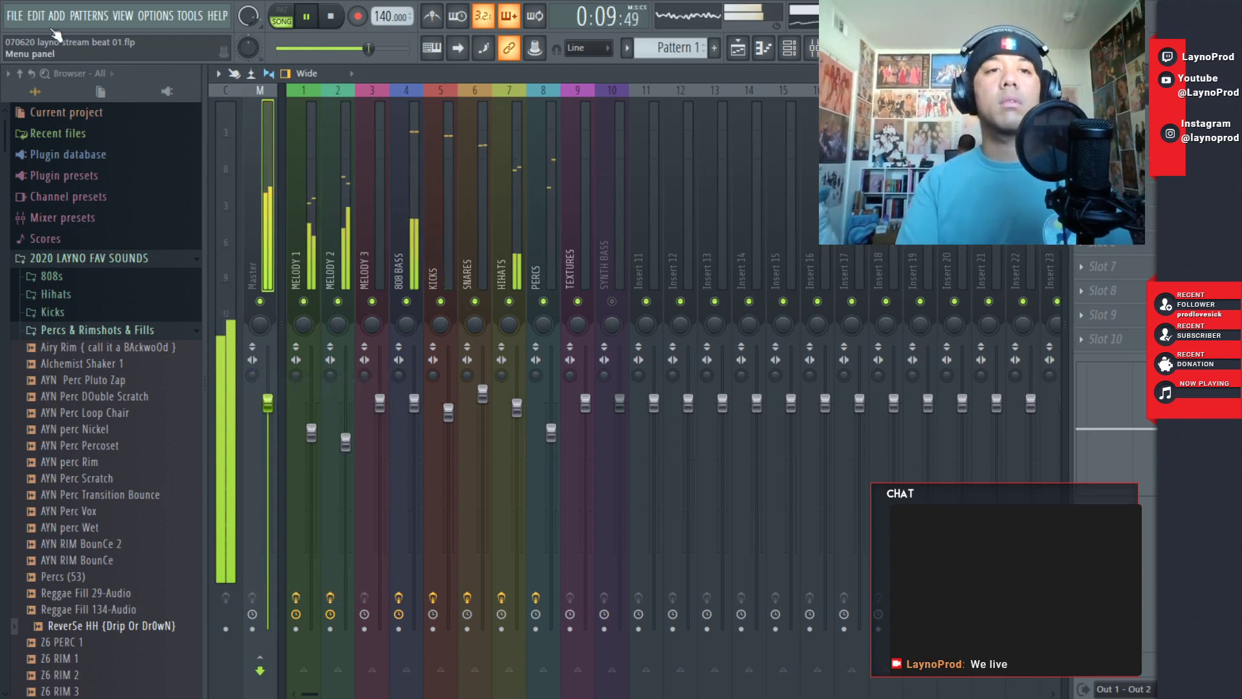
# - Save the project, and tidy the workspace by collapsing the Percs & Rimshots & Fills folder and closing the mixer and piano roll
pyautogui.click(14, 16)
pyautogui.click(34, 90)
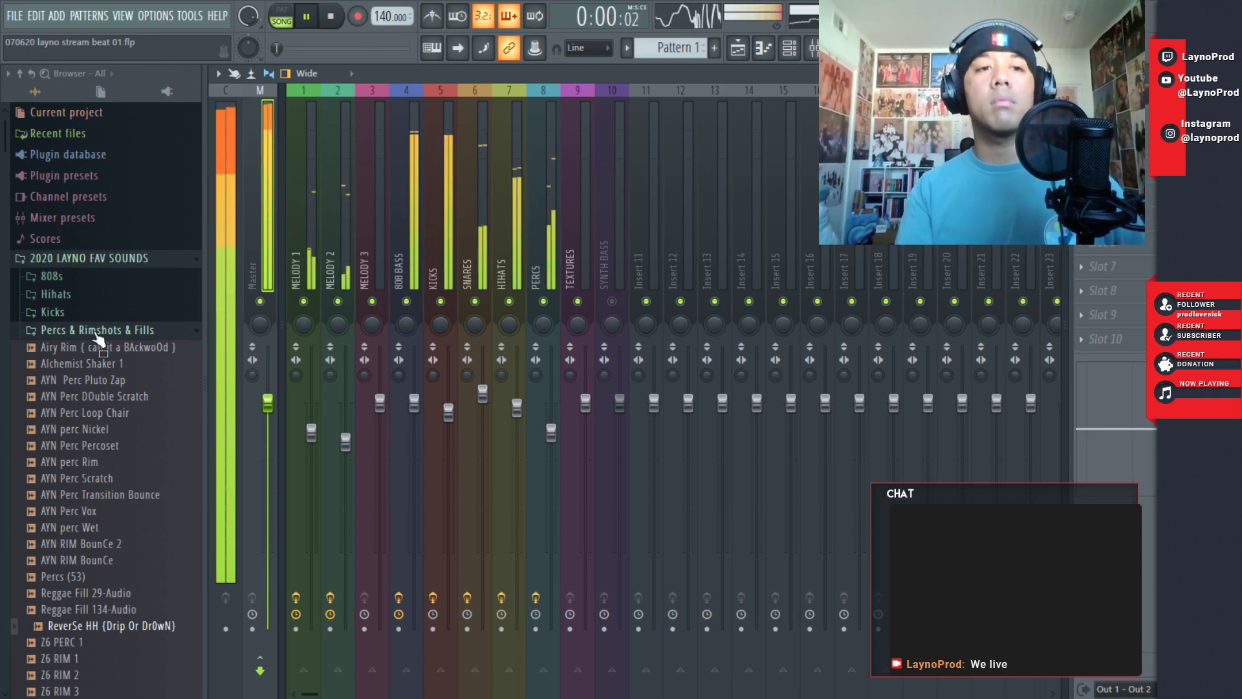
pyautogui.click(101, 330)
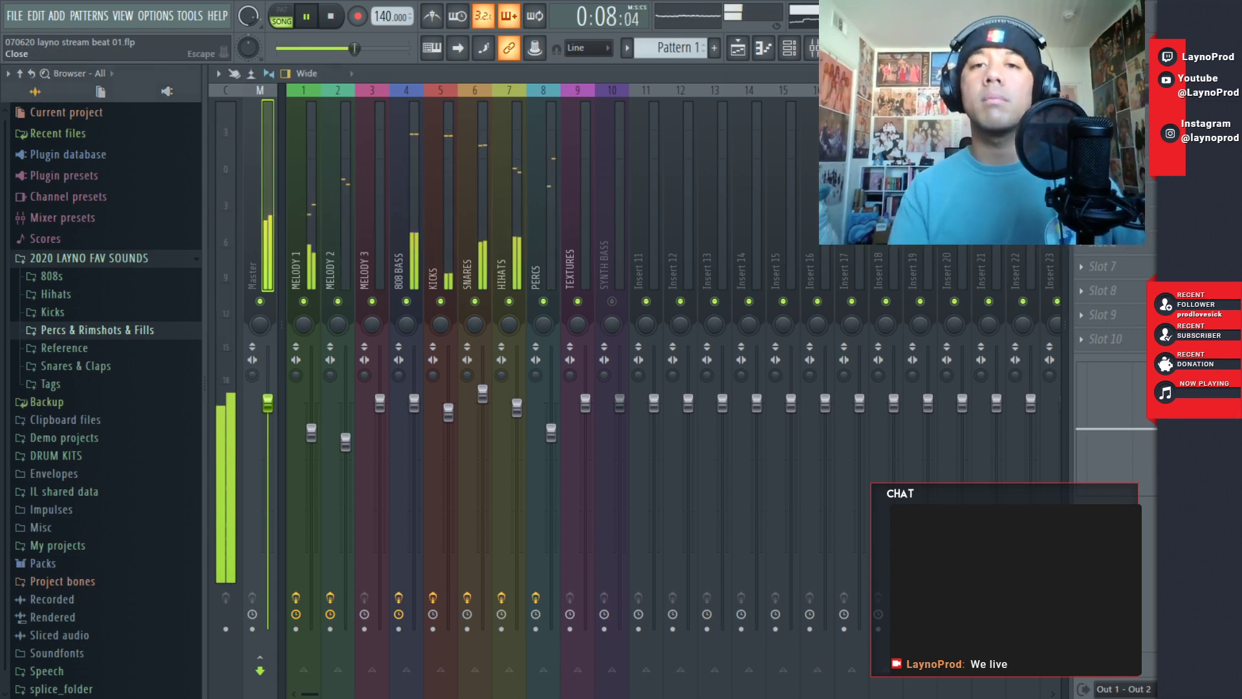
pyautogui.click(1231, 73)
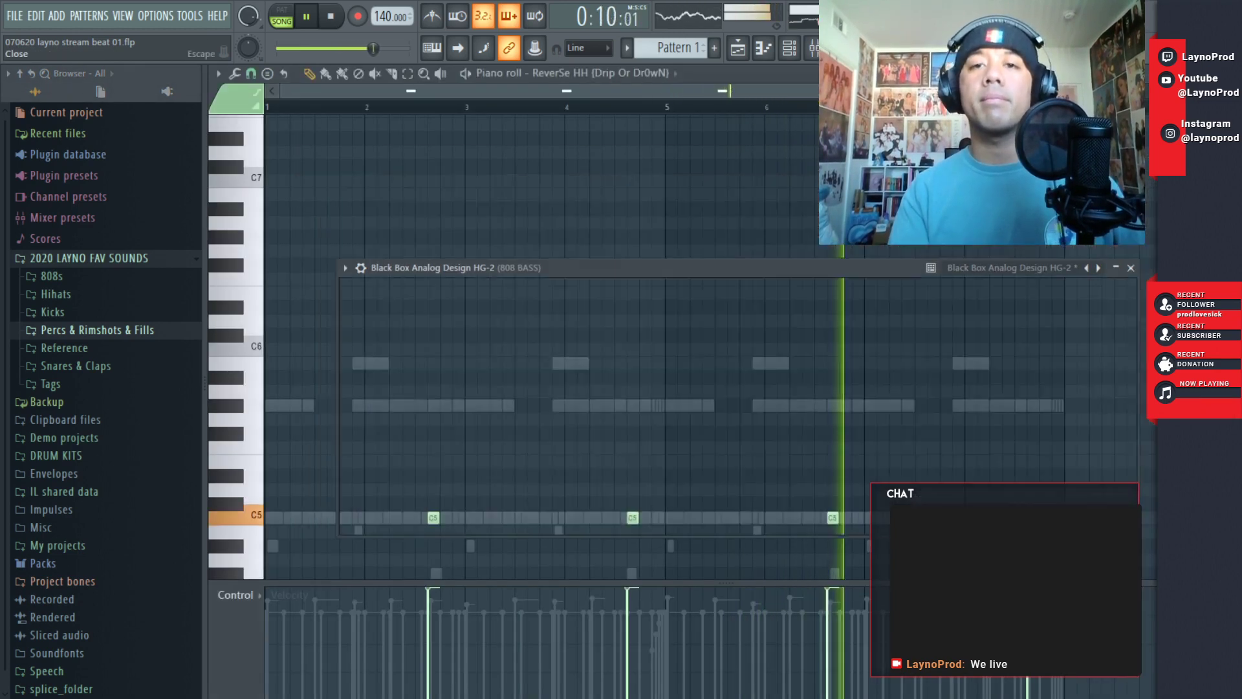
pyautogui.press('Escape')
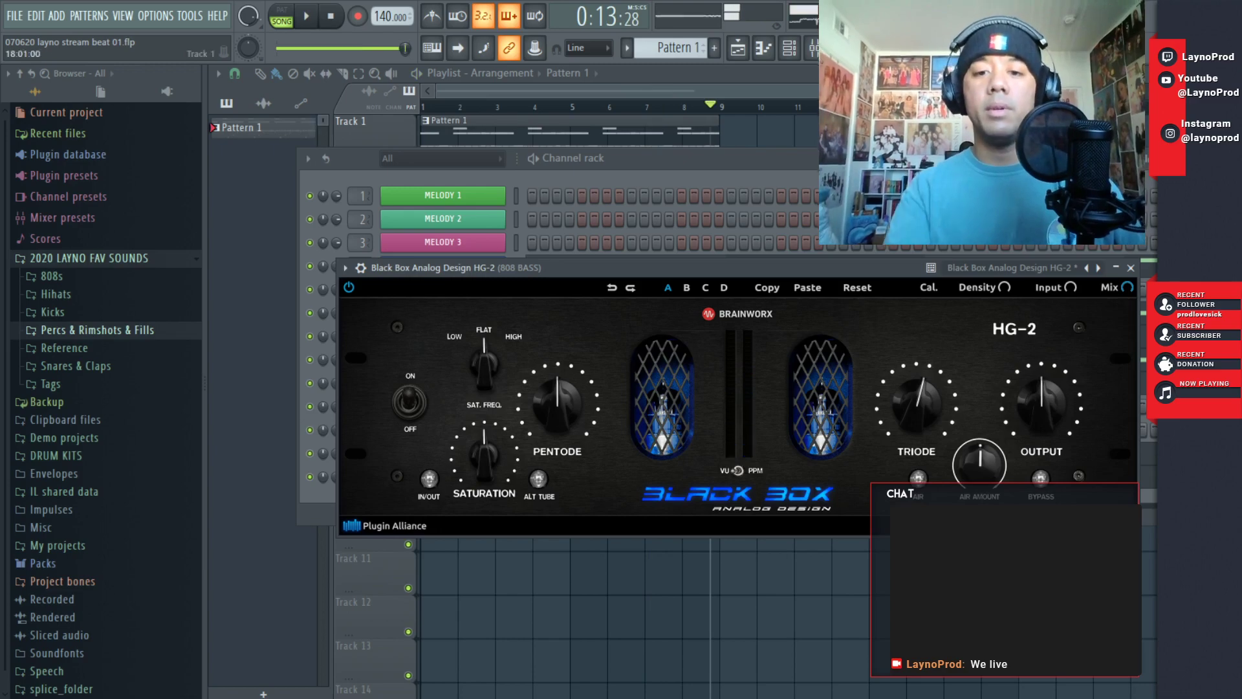
# - Mute the MELODY 3 and TEXTURES mixer tracks, and move MELODY 3 to track 9, after TEXTURES
pyautogui.press('F9')
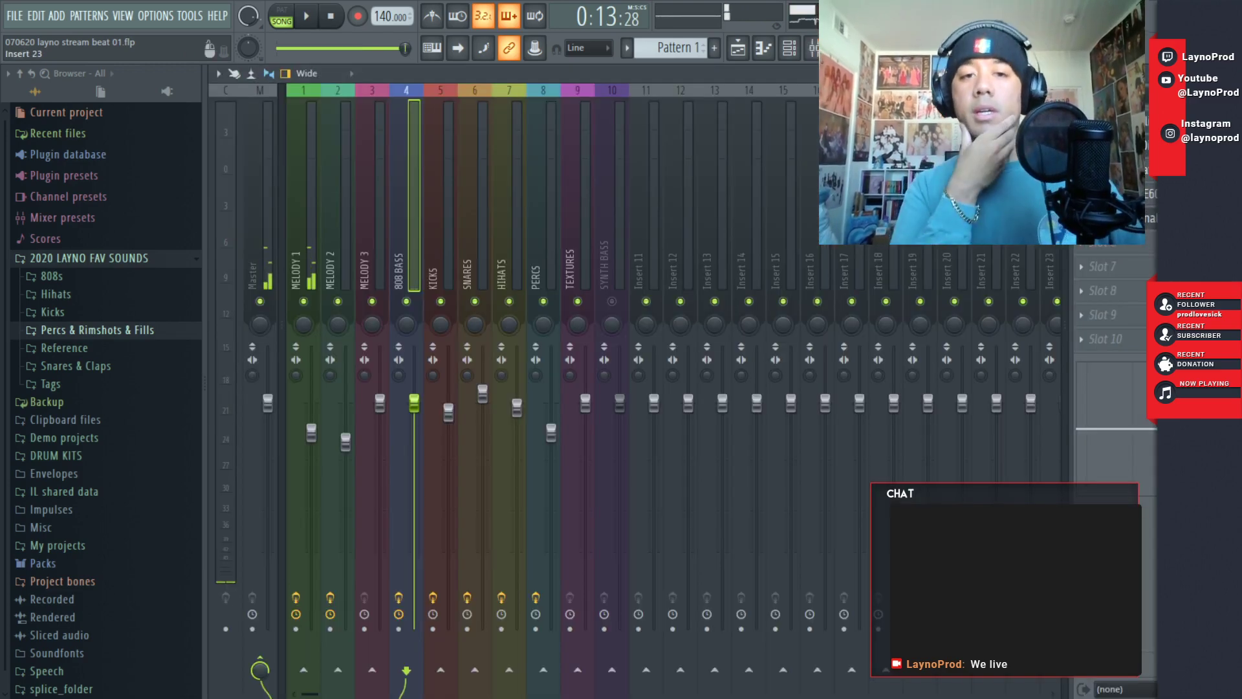
pyautogui.click(372, 301)
pyautogui.click(370, 275)
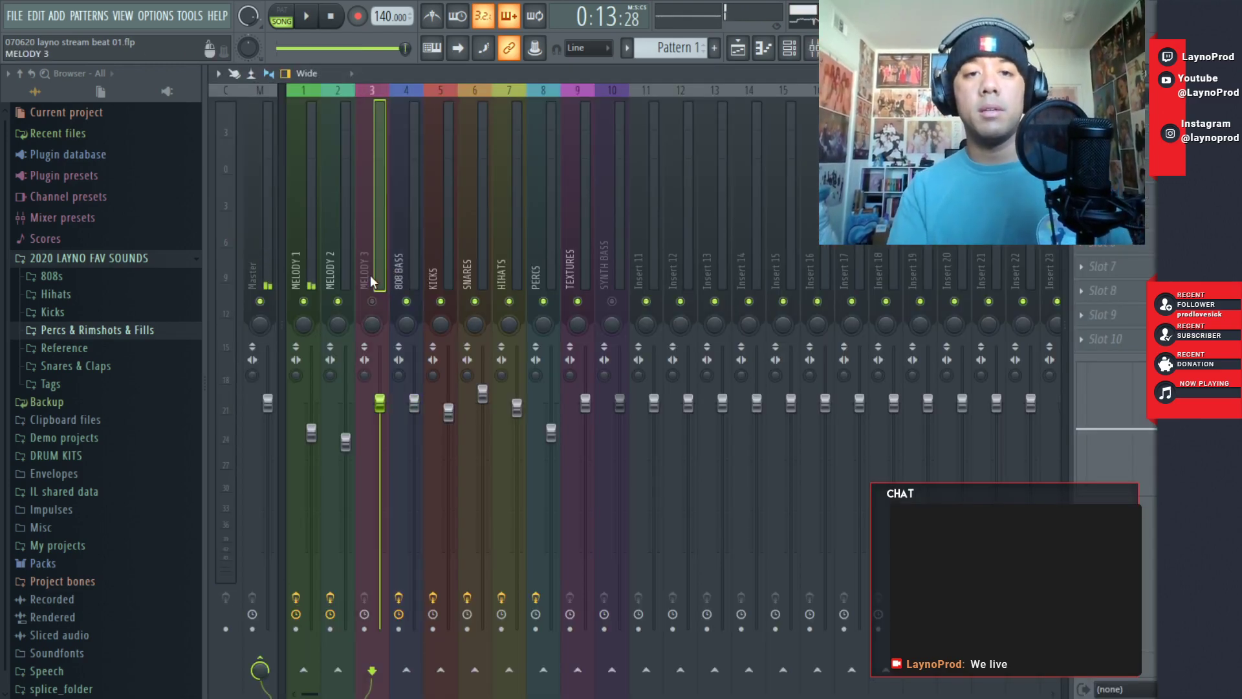
pyautogui.hotkey('alt', 'Right')
pyautogui.hotkey('alt', 'Right')
pyautogui.hotkey('alt', 'Right')
pyautogui.hotkey('alt', 'Right')
pyautogui.hotkey('alt', 'Right')
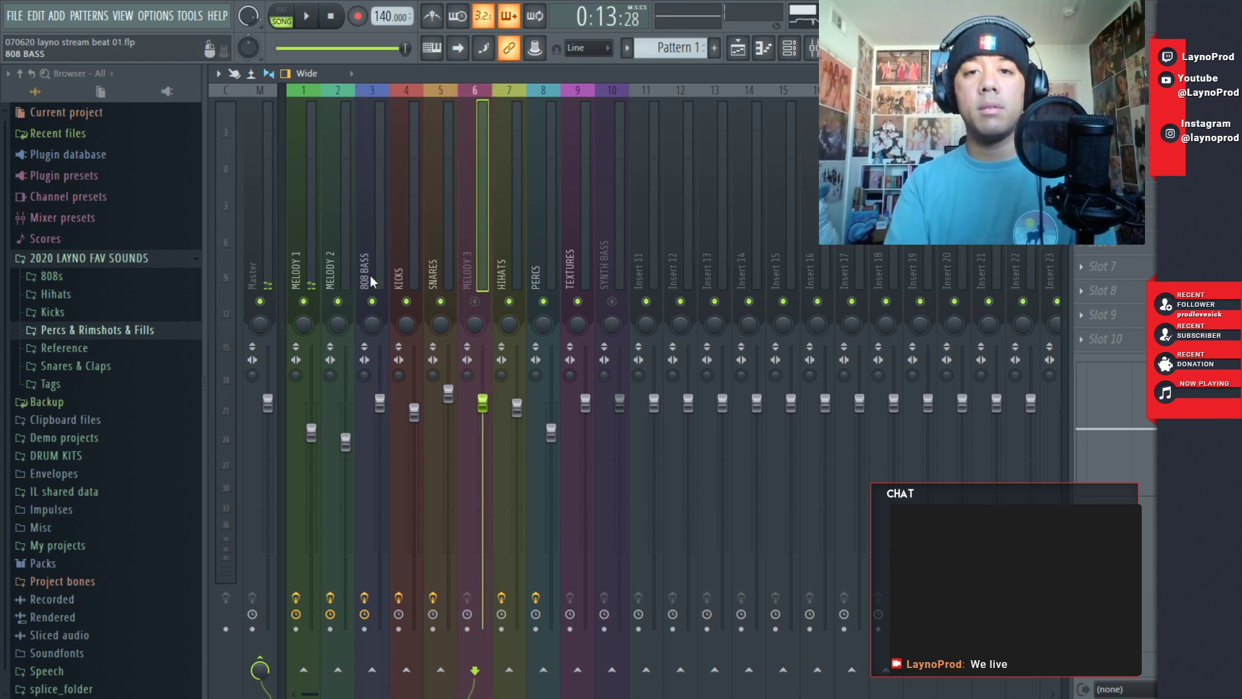
pyautogui.hotkey('alt', 'Right')
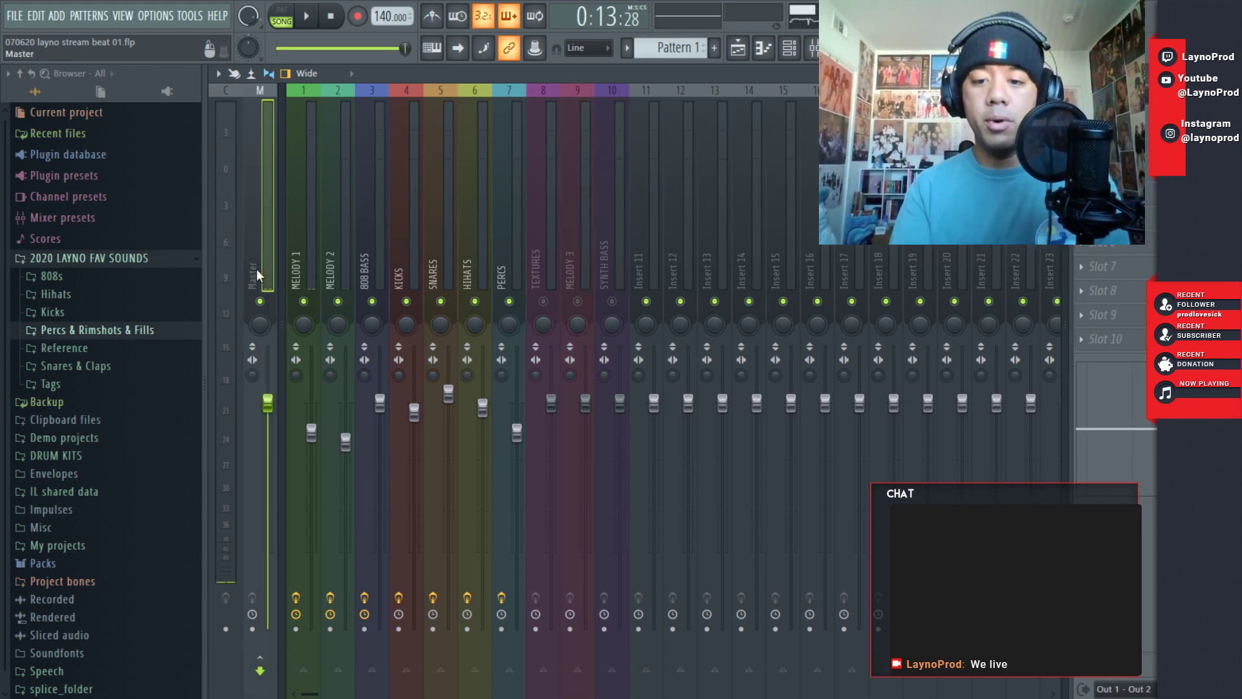
# - Bring the playlist to the front, save the project, and restart playback from the beginning
pyautogui.press('F9')
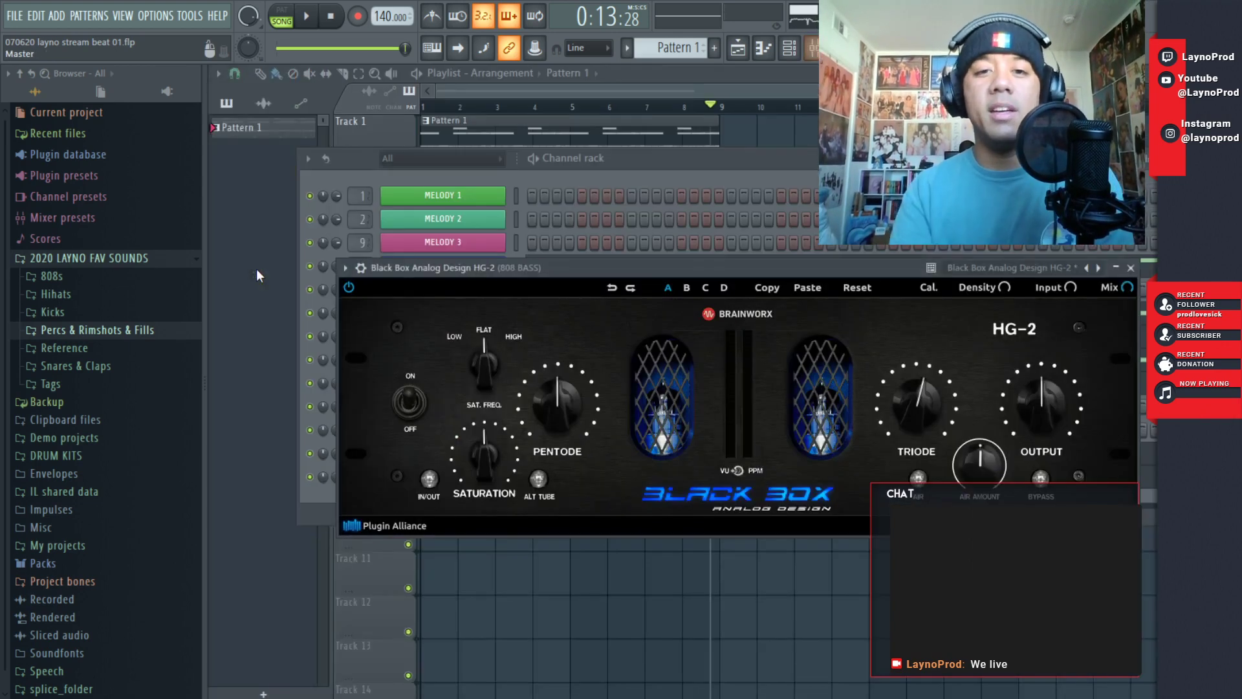
pyautogui.click(584, 88)
pyautogui.press('space')
pyautogui.hotkey('ctrl', 's')
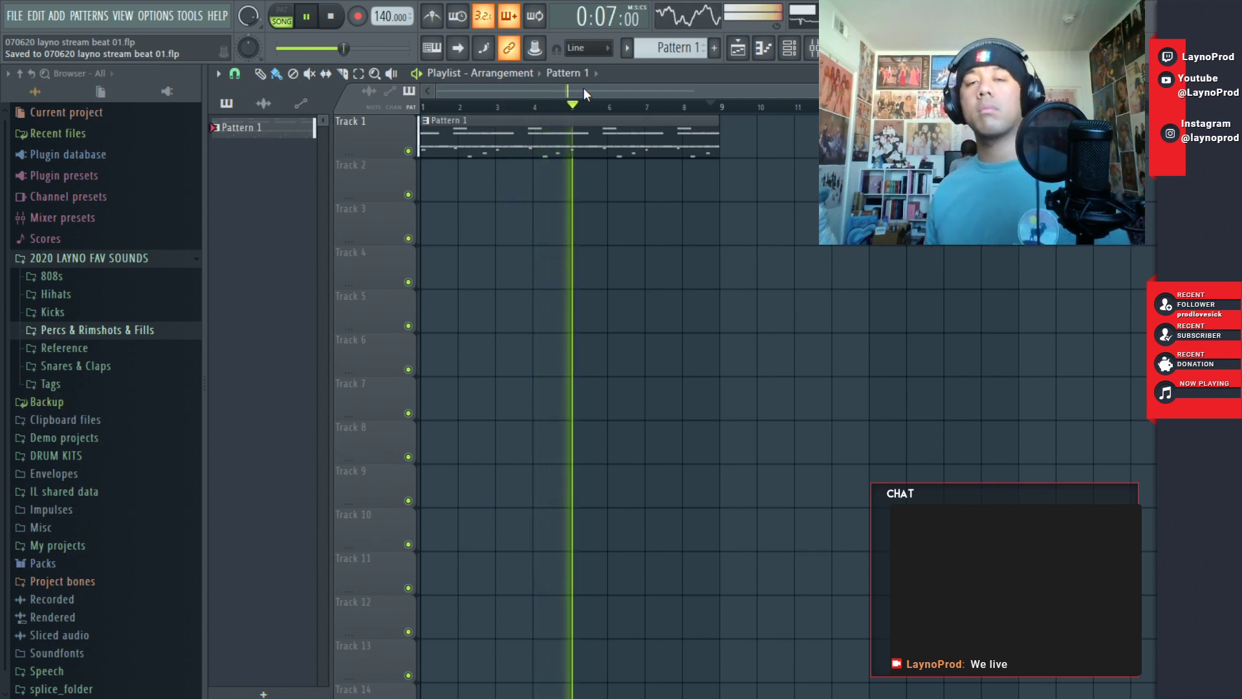
pyautogui.press('space')
pyautogui.press('space')
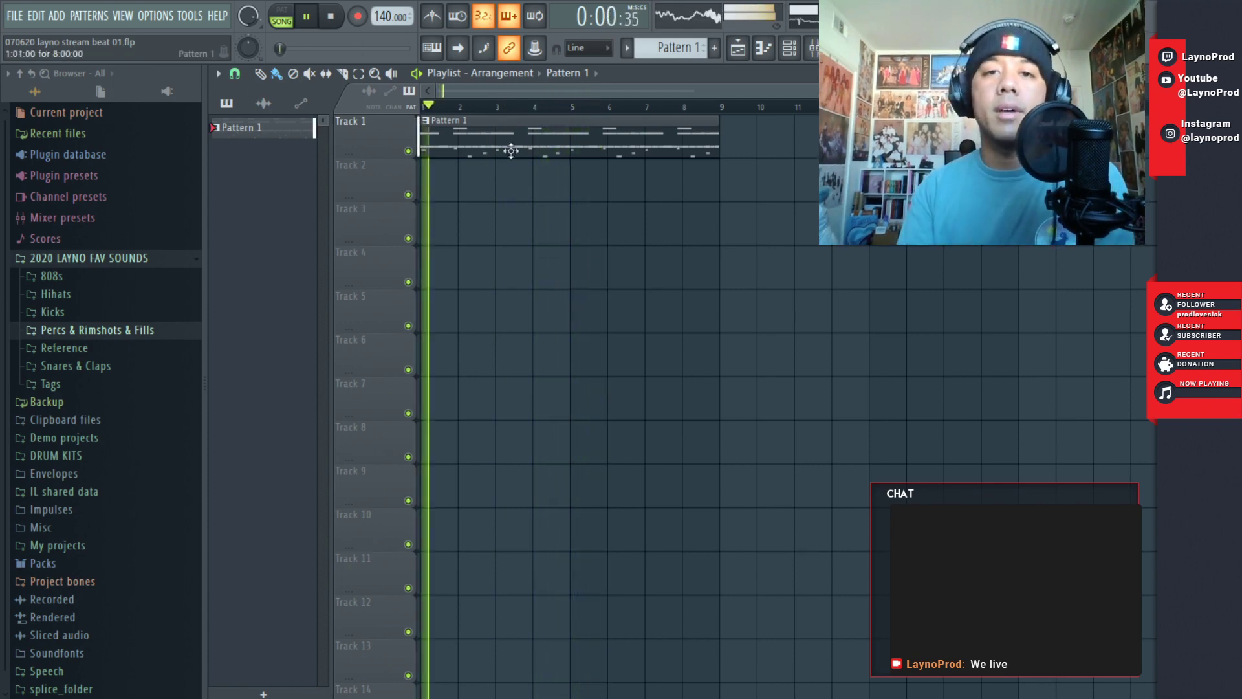
# - Delete two AYN Kick 3 notes late in bar 4 and two late in bar 8 while listening to the pattern
pyautogui.doubleClick(512, 152)
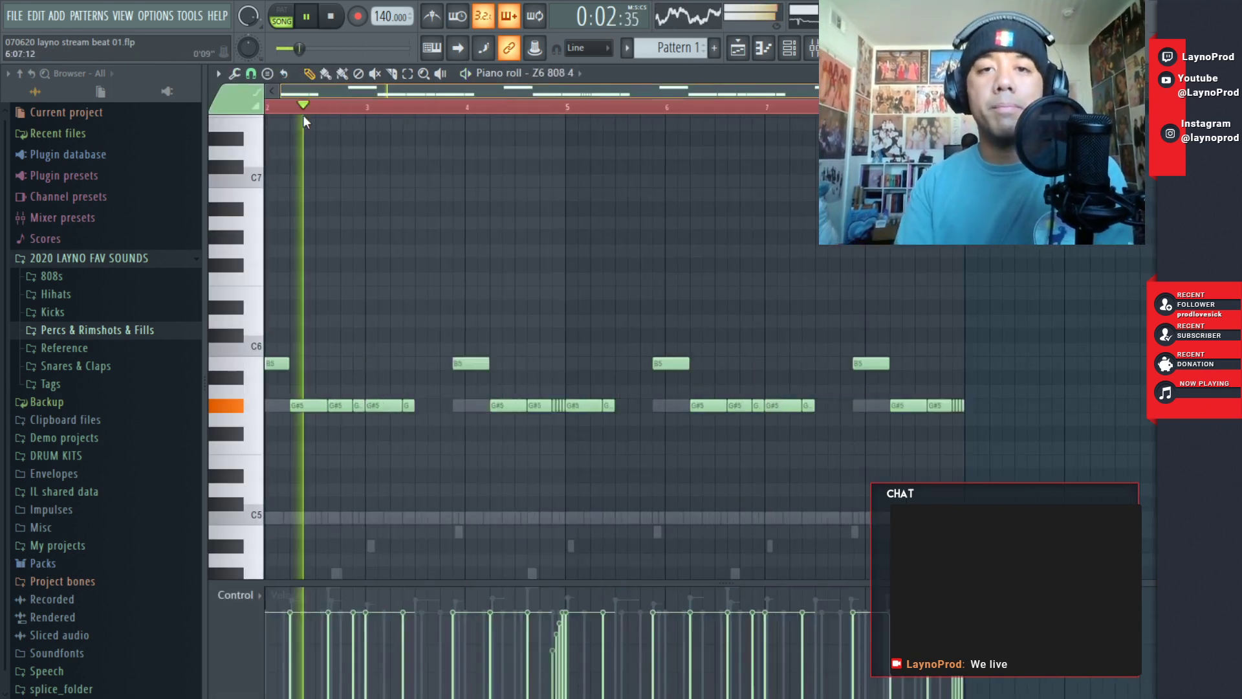
pyautogui.press('F6')
pyautogui.click(586, 316)
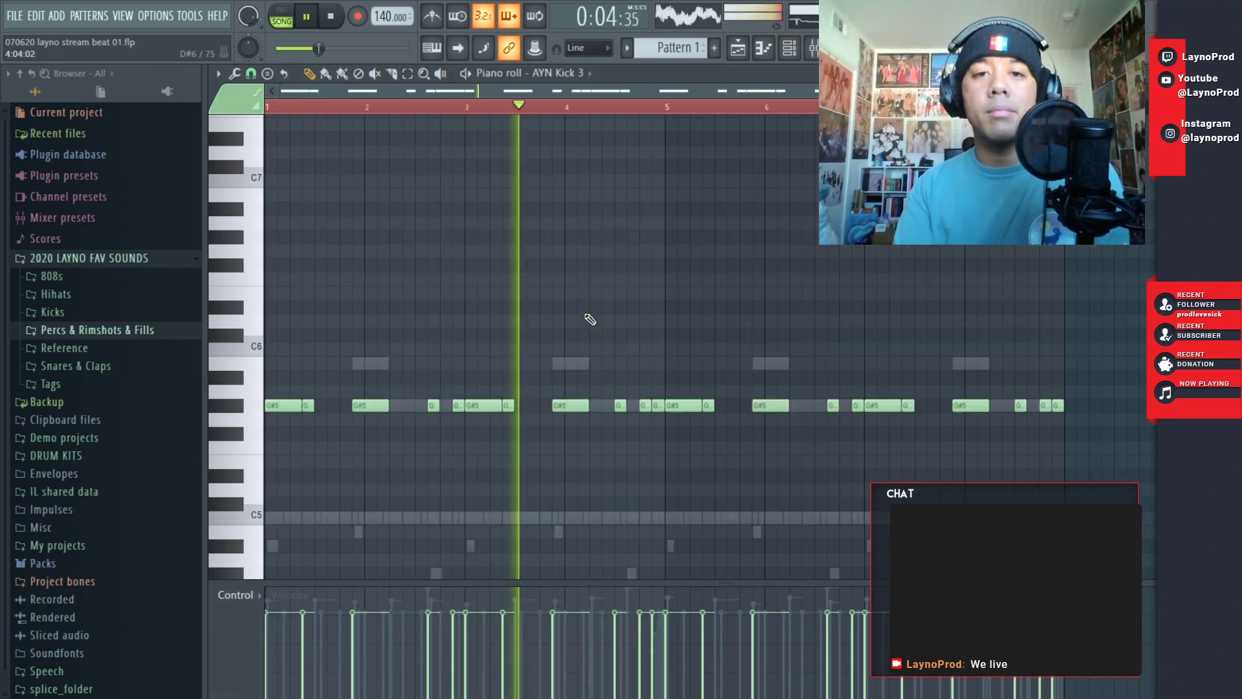
pyautogui.rightClick(642, 410)
pyautogui.rightClick(621, 407)
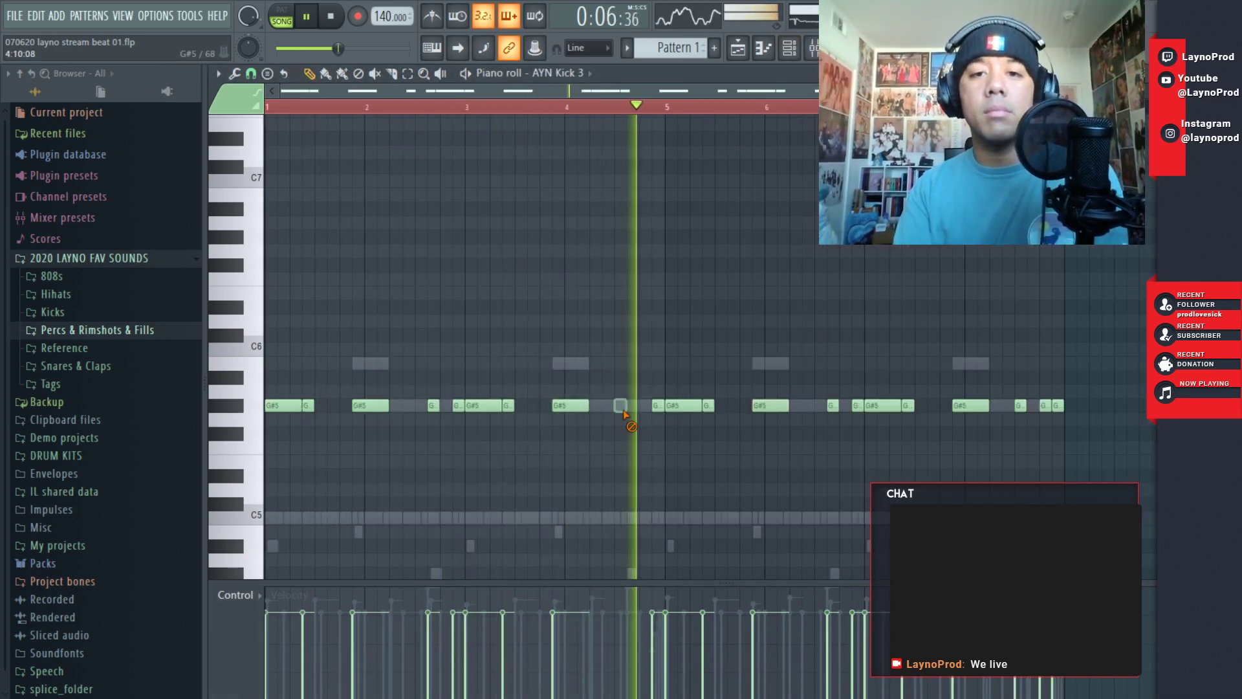
pyautogui.rightClick(1045, 406)
pyautogui.rightClick(1021, 406)
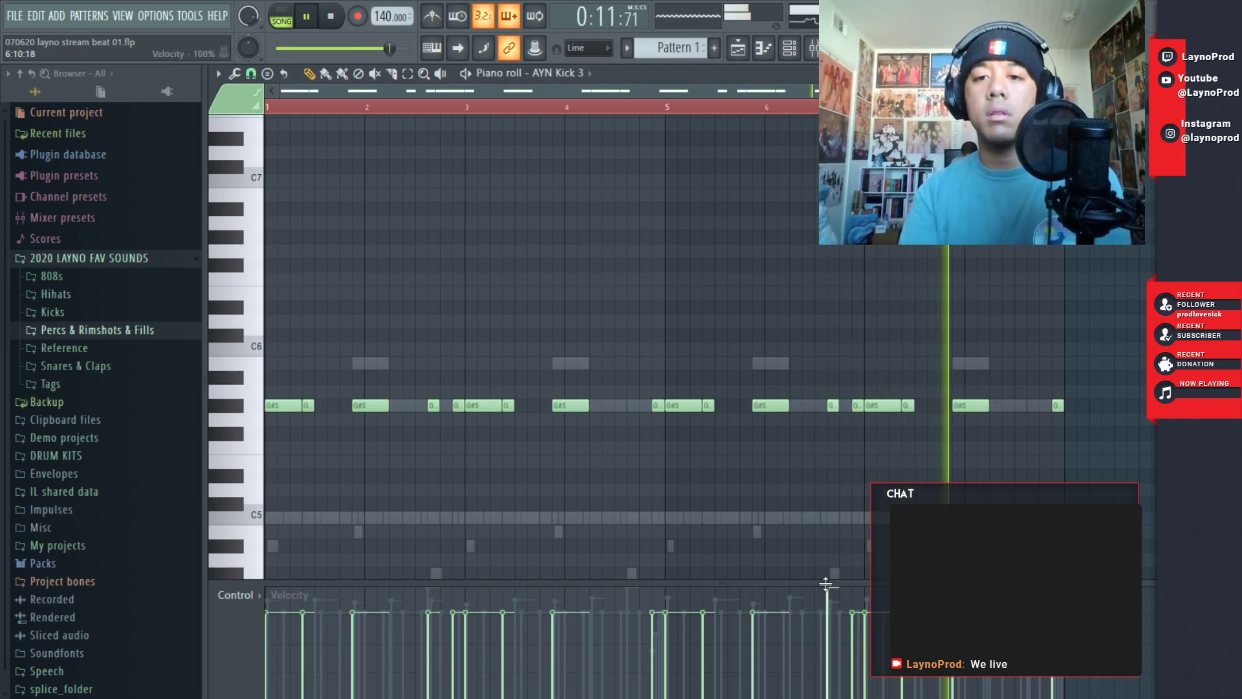
pyautogui.press('space')
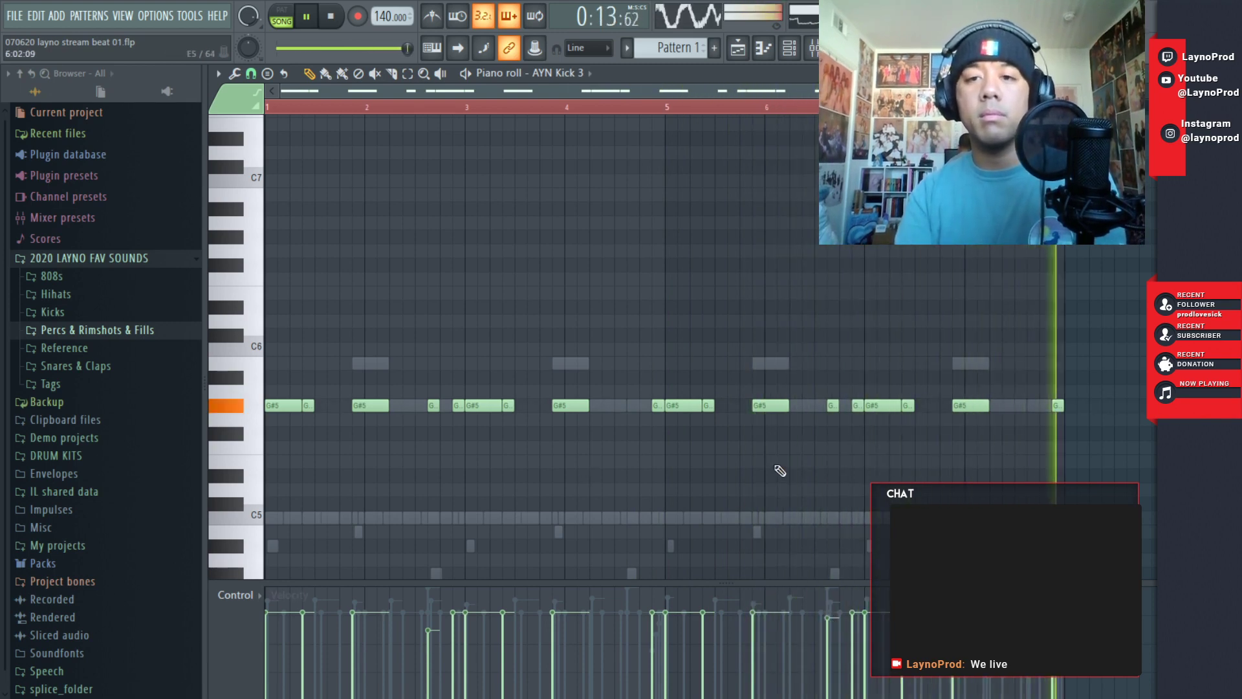
# - Replace the short AYN Kick 3 notes late in bars 2 and 6 with full-velocity notes at the same positions, and save the project
pyautogui.rightClick(428, 406)
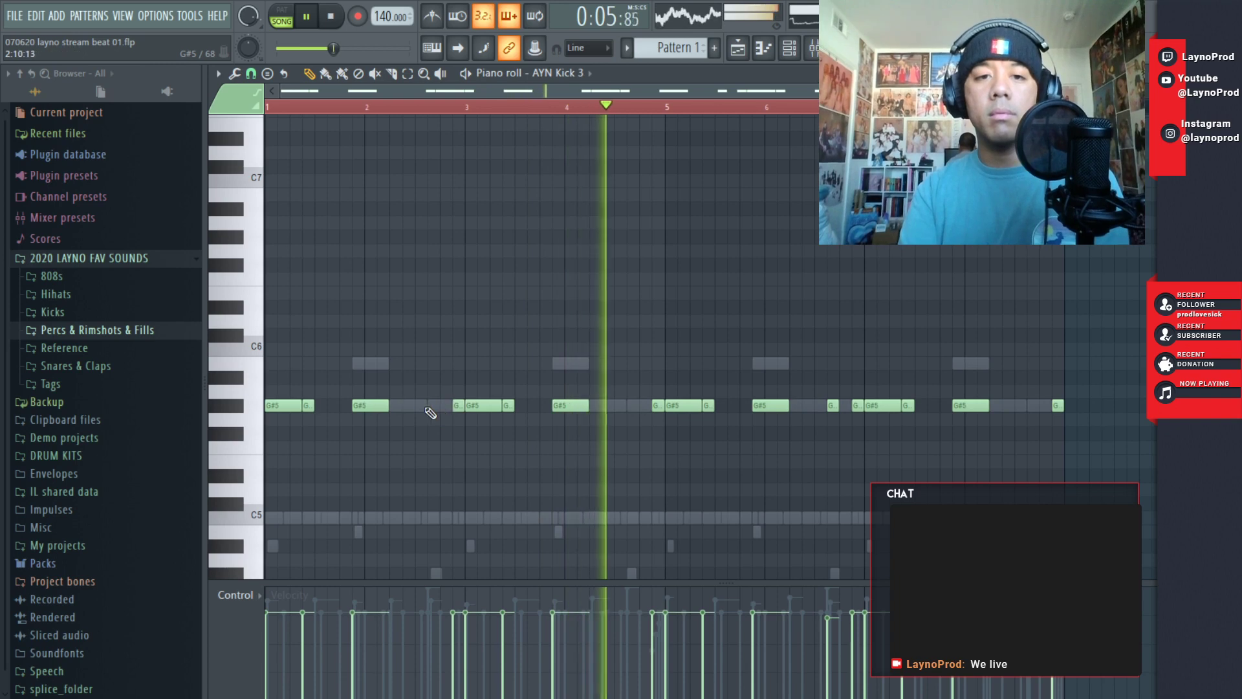
pyautogui.click(431, 407)
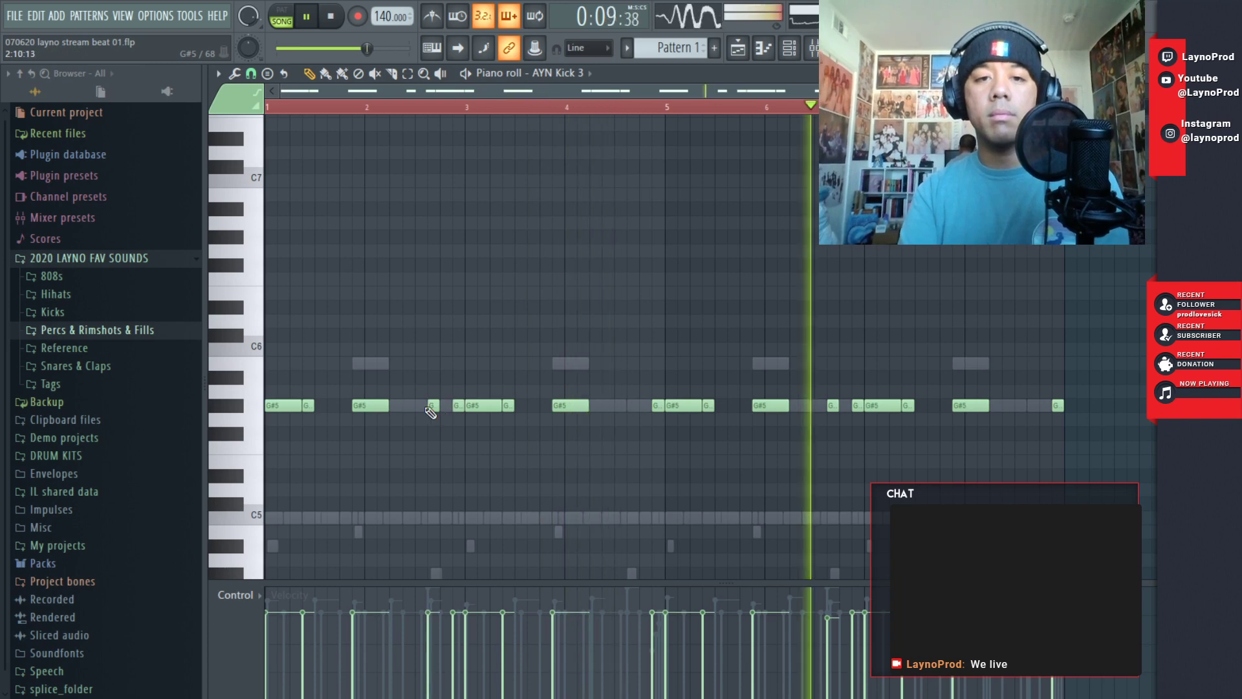
pyautogui.rightClick(833, 407)
pyautogui.click(824, 407)
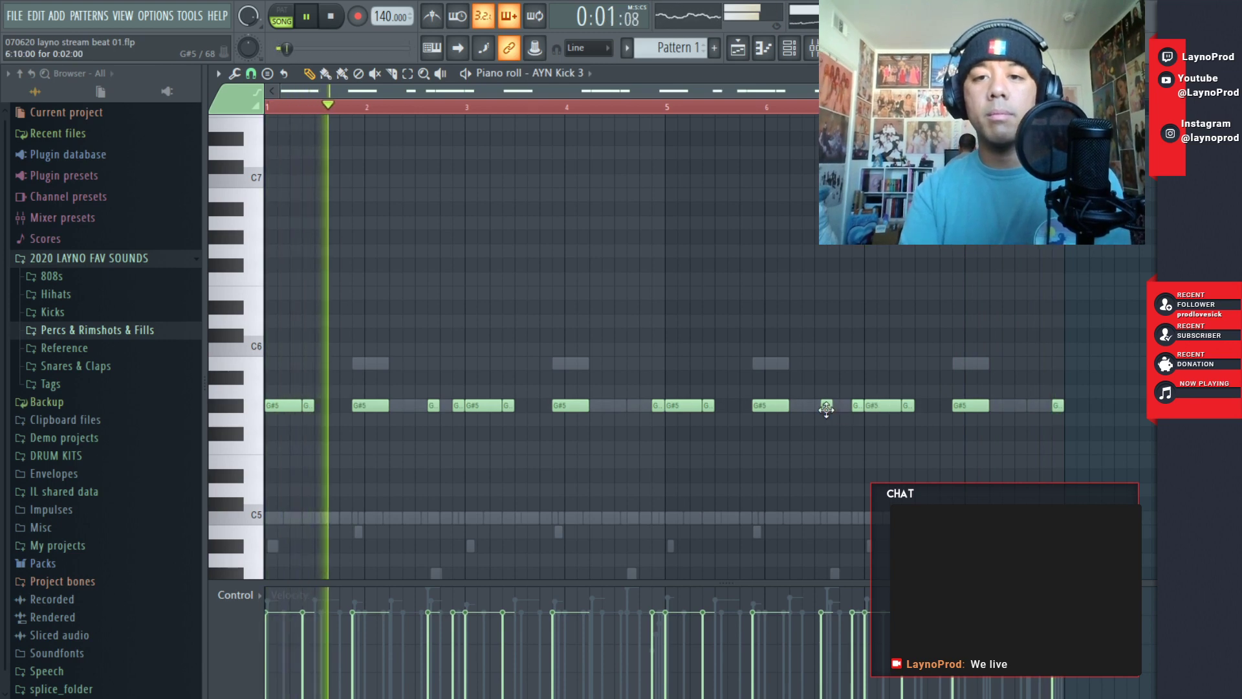
pyautogui.moveTo(826, 409); pyautogui.dragTo(832, 410)
pyautogui.hotkey('ctrl', 's')
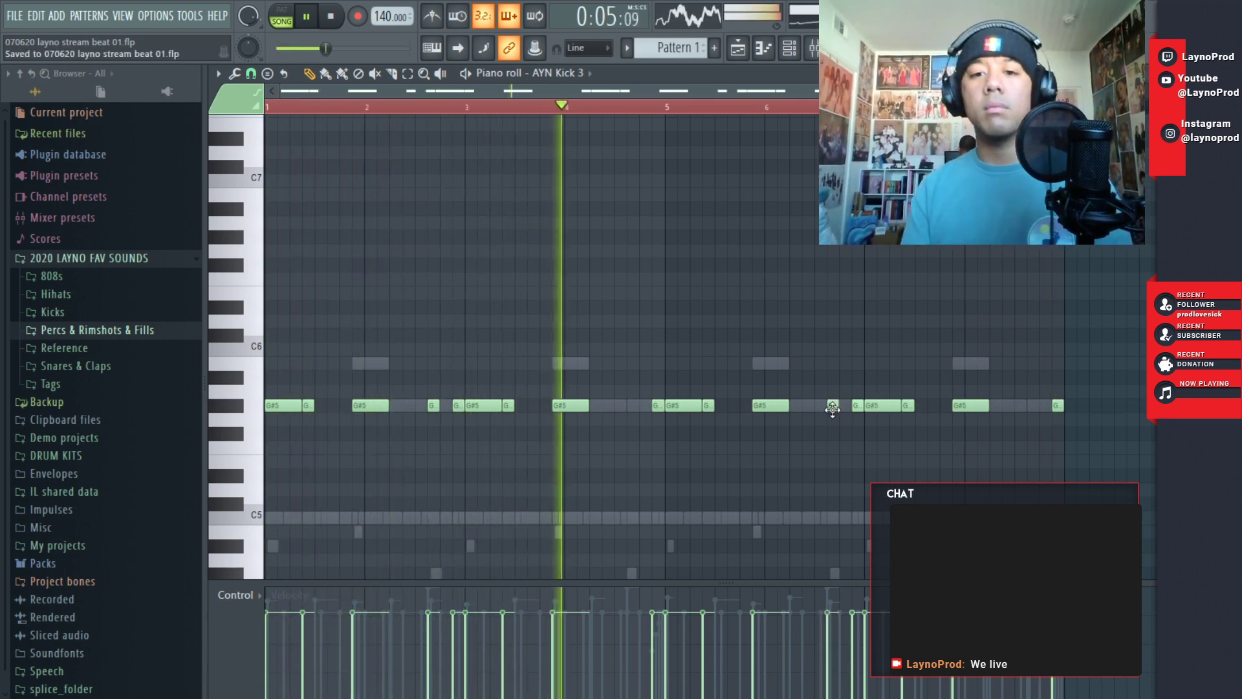
# - Return to the playlist, stop playback, and split Pattern 1 by channel
pyautogui.press('F9')
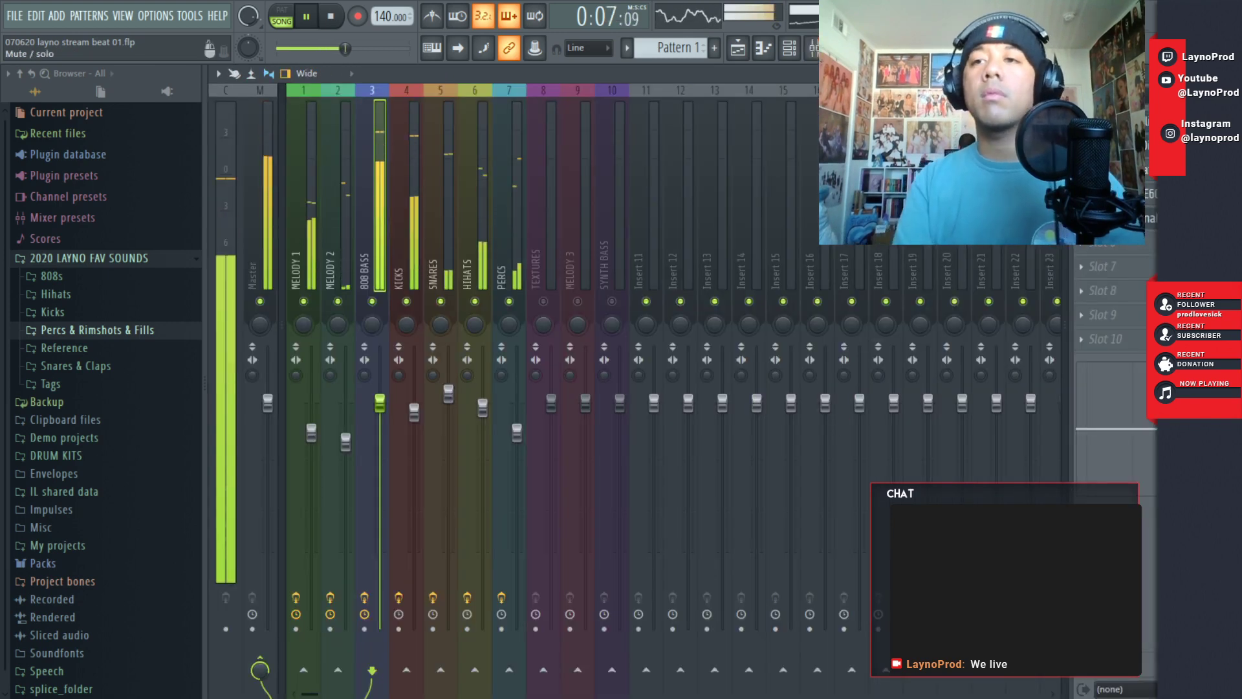
pyautogui.press('F9')
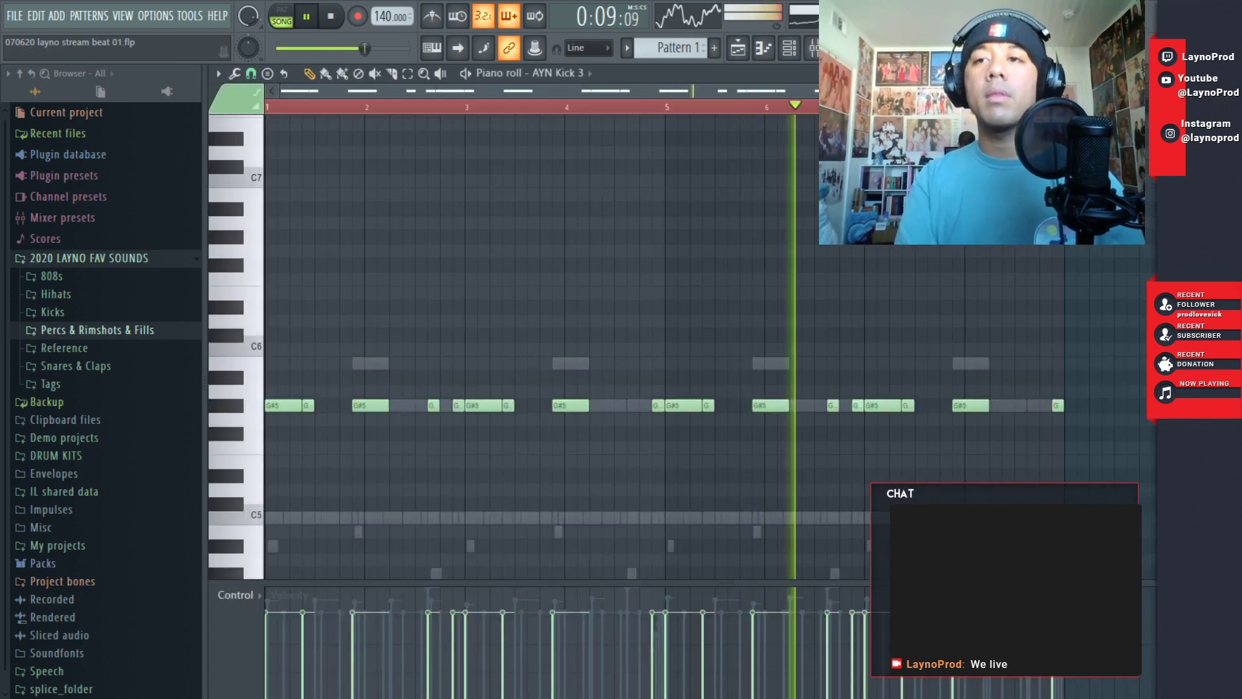
pyautogui.press('F5')
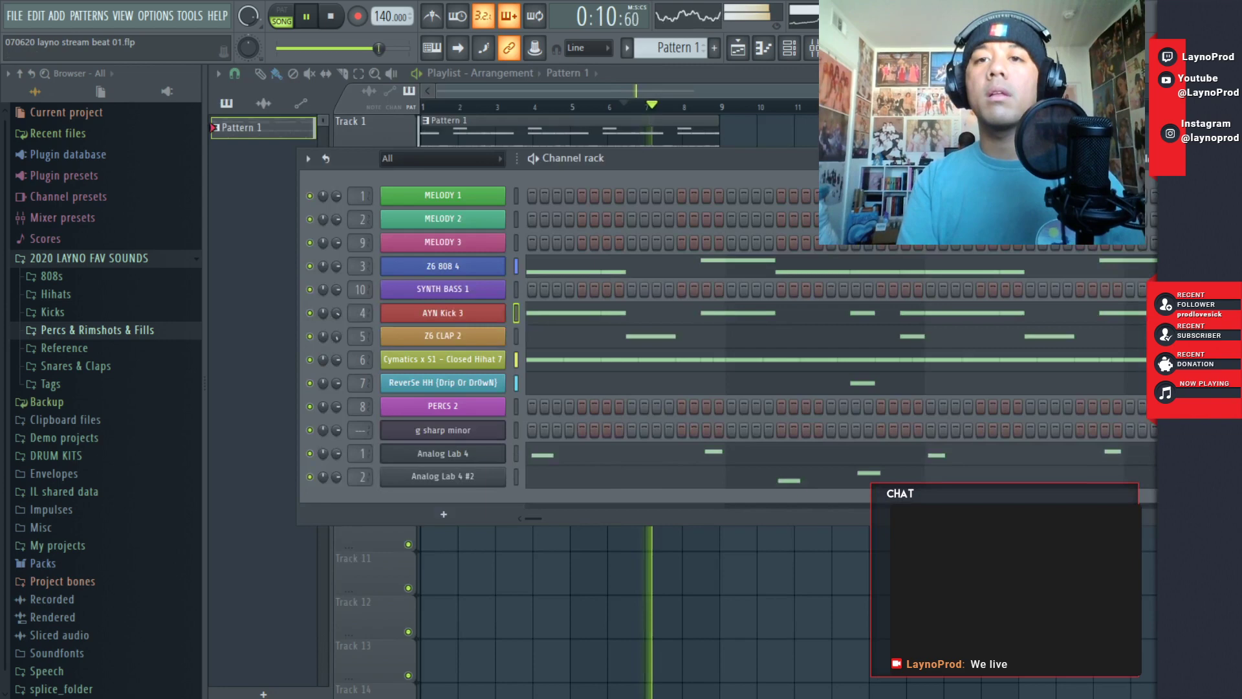
pyautogui.click(802, 78)
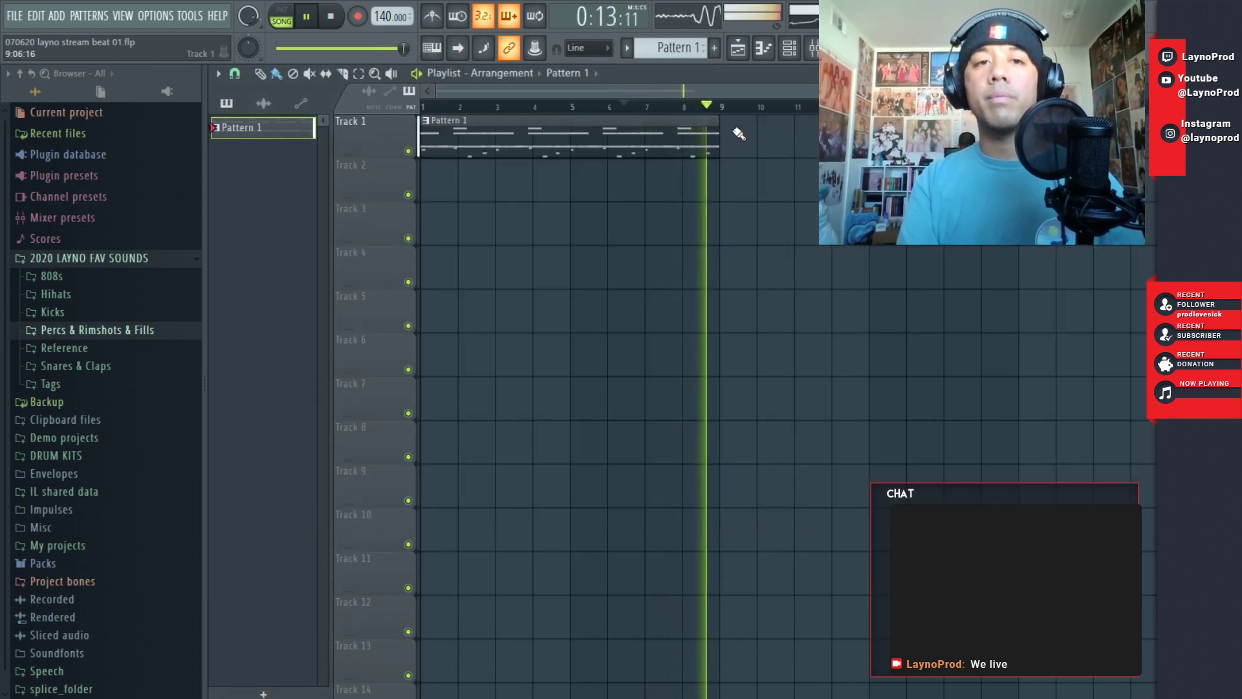
pyautogui.press('space')
pyautogui.rightClick(293, 135)
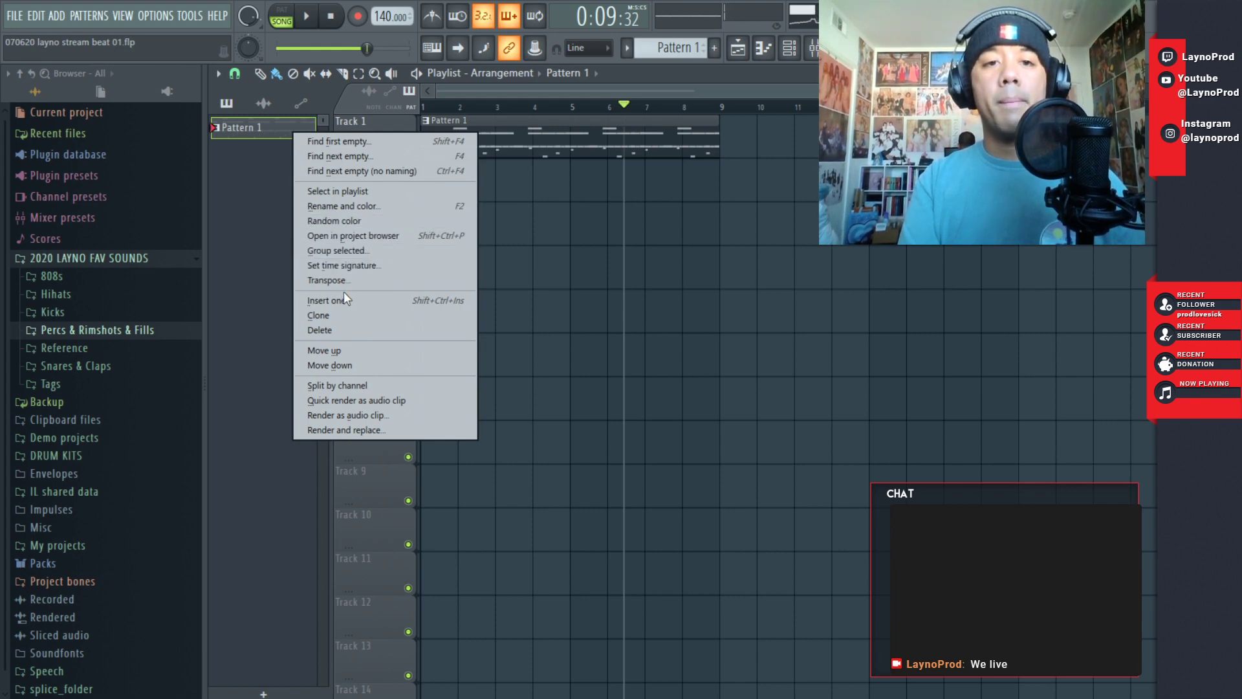
pyautogui.click(344, 385)
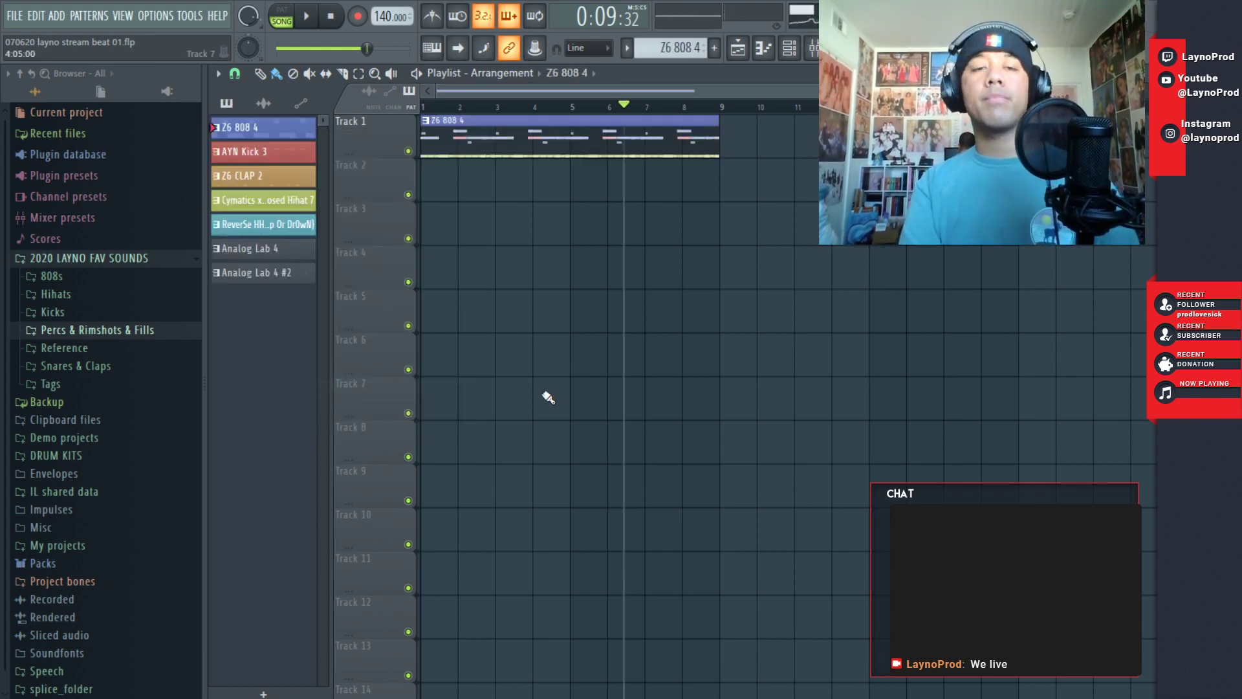
# - Spread the stacked clips over separate playlist tracks: 808, kick, clap, hihat, reverse hihat, Analog Lab 4 and Analog Lab 4 #2 on tracks 2 to 8
pyautogui.moveTo(518, 123); pyautogui.dragTo(485, 238)
pyautogui.moveTo(500, 142); pyautogui.dragTo(474, 324)
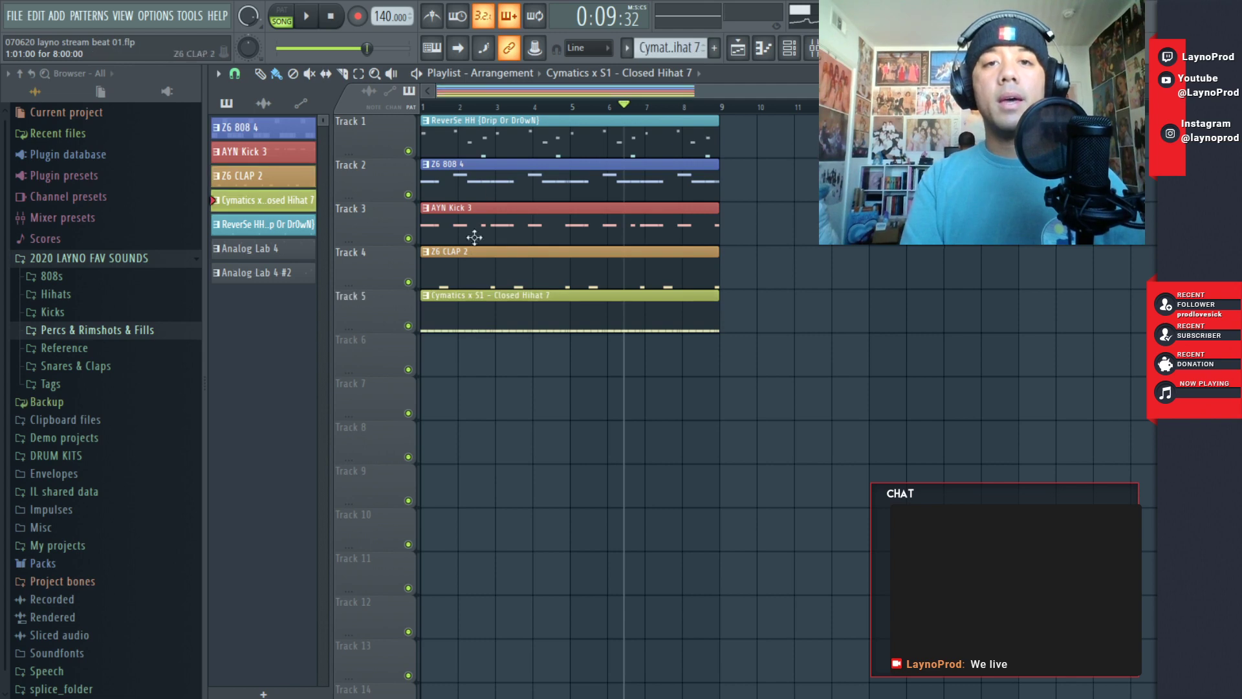
pyautogui.moveTo(461, 188); pyautogui.dragTo(424, 344)
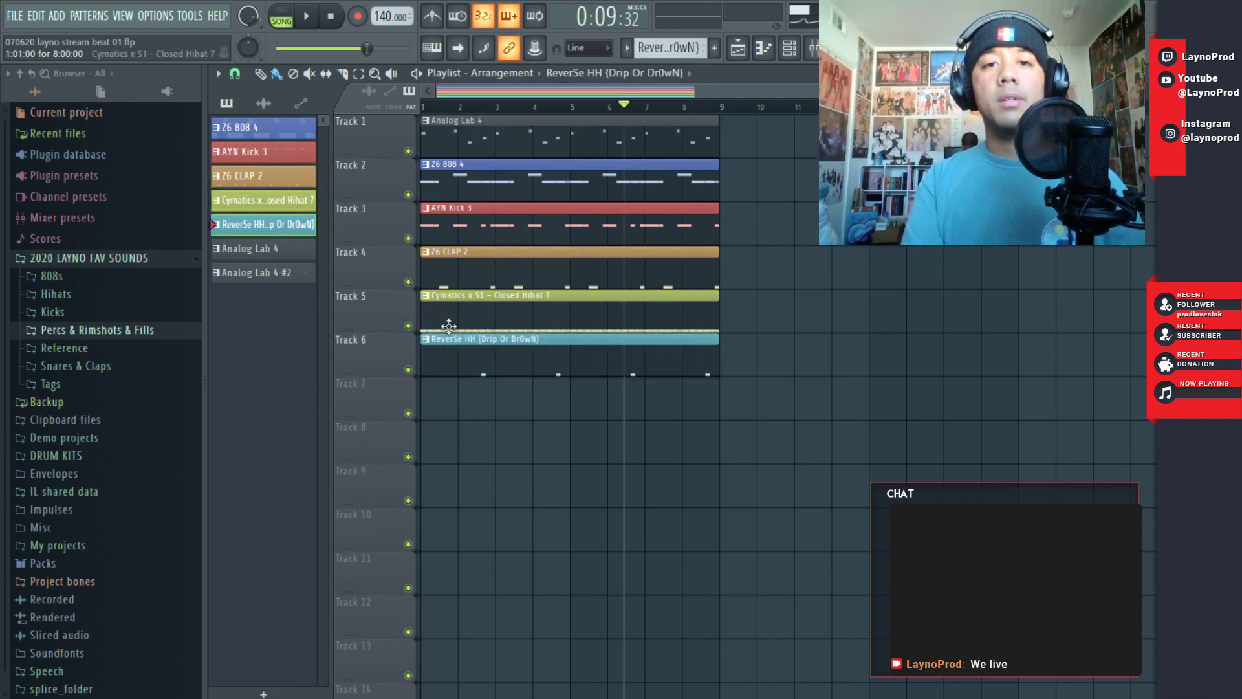
pyautogui.moveTo(402, 318); pyautogui.dragTo(380, 410)
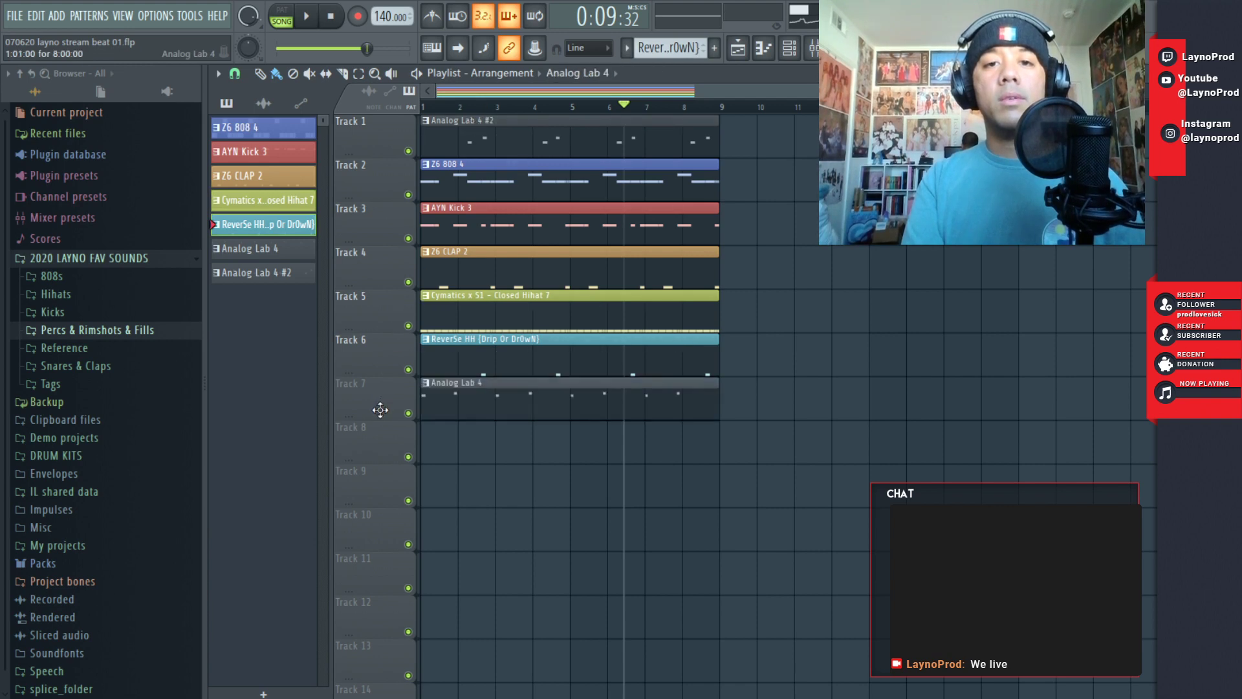
pyautogui.moveTo(446, 129); pyautogui.dragTo(407, 458)
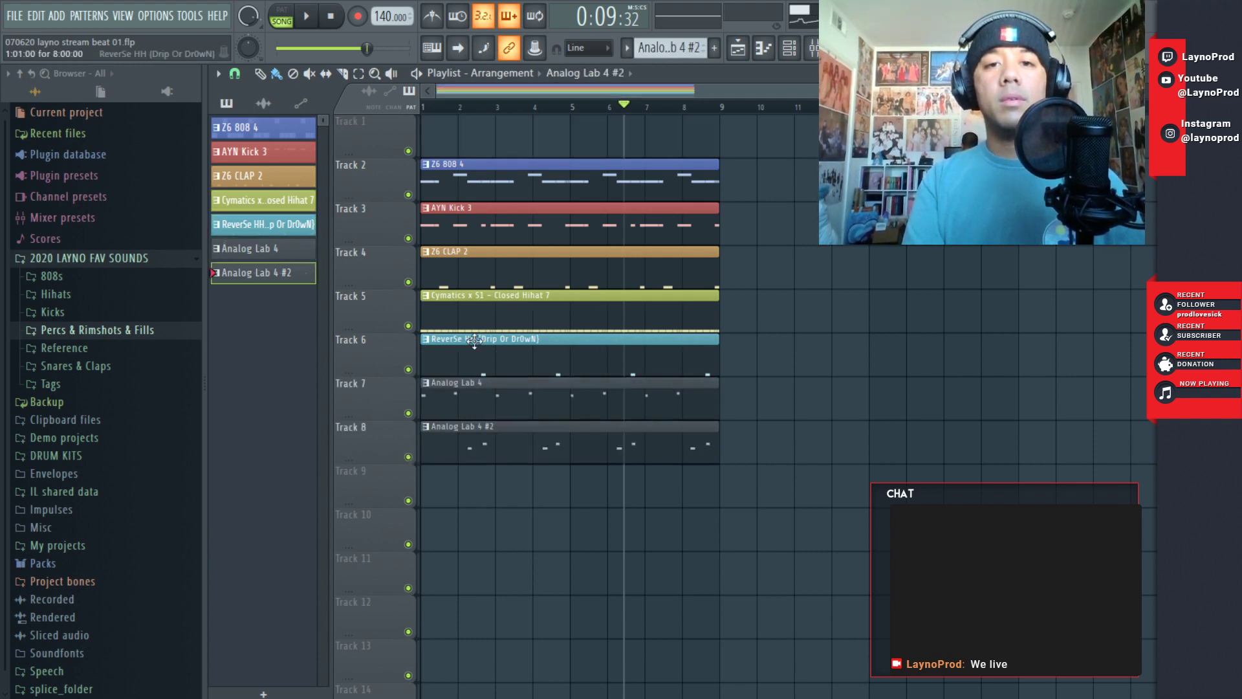
pyautogui.press('F6')
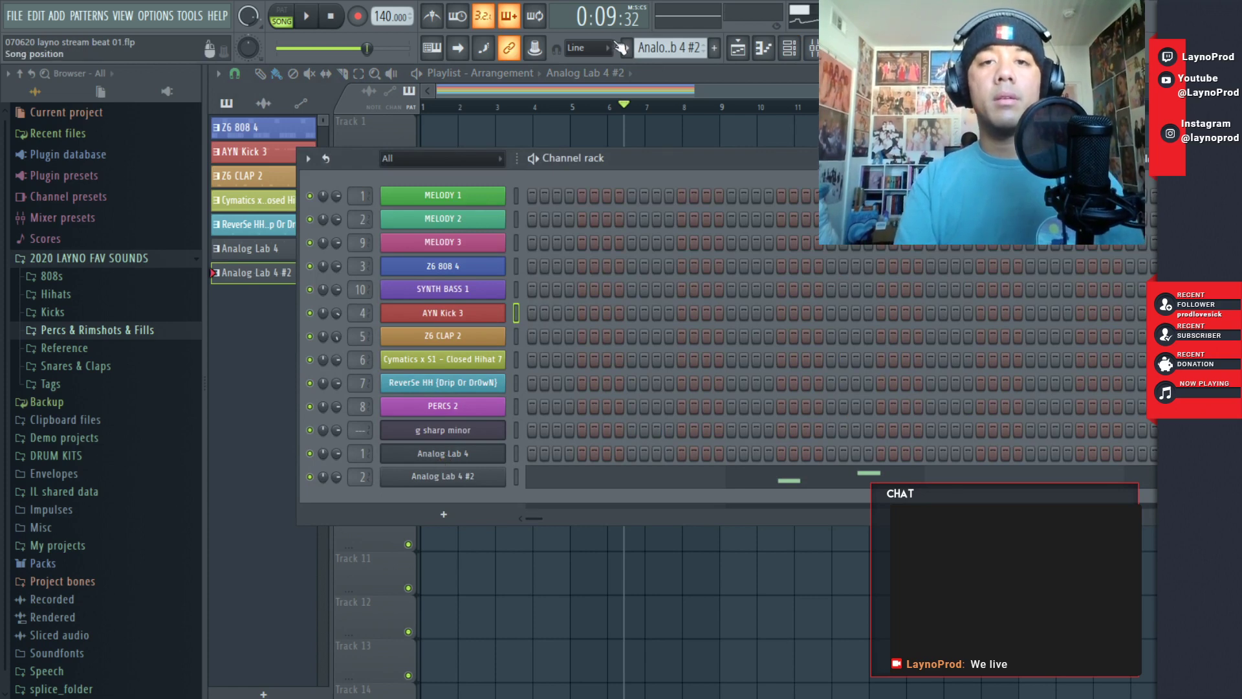
pyautogui.press('F6')
# - Solo and play the Analog Lab 4 track, and color the Analog Lab 4 channel green and the Analog Lab 4 #2 channel teal
pyautogui.rightClick(408, 412)
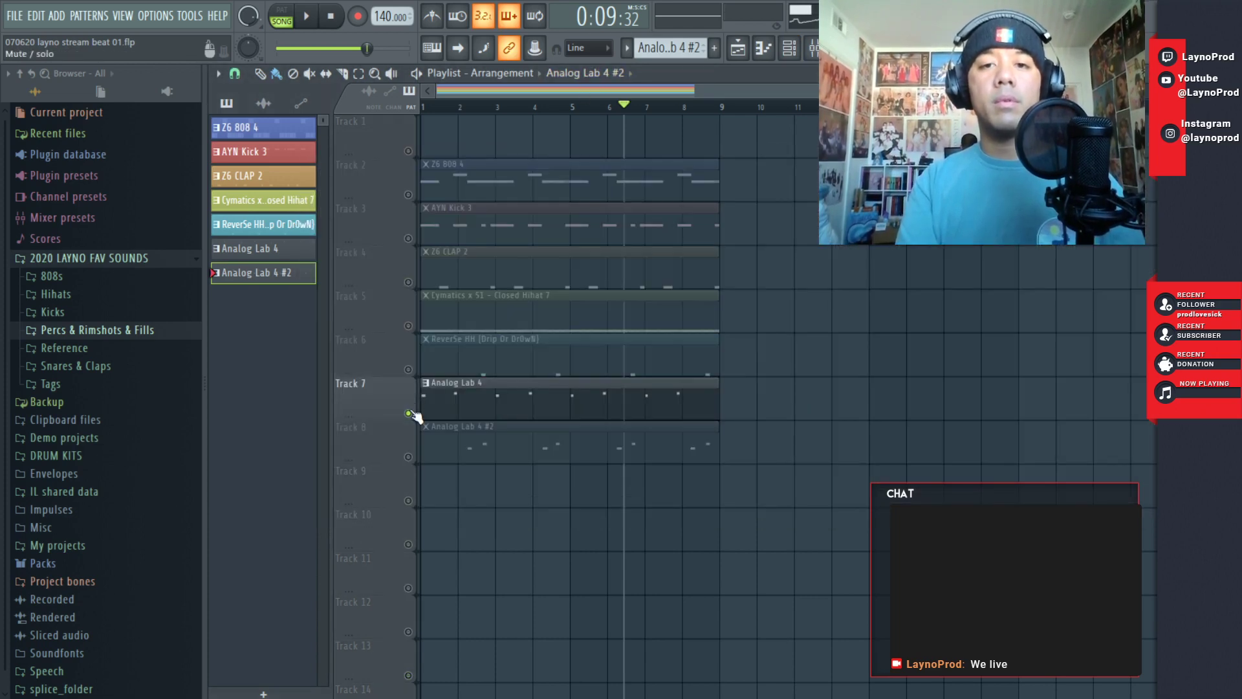
pyautogui.press('space')
pyautogui.press('F6')
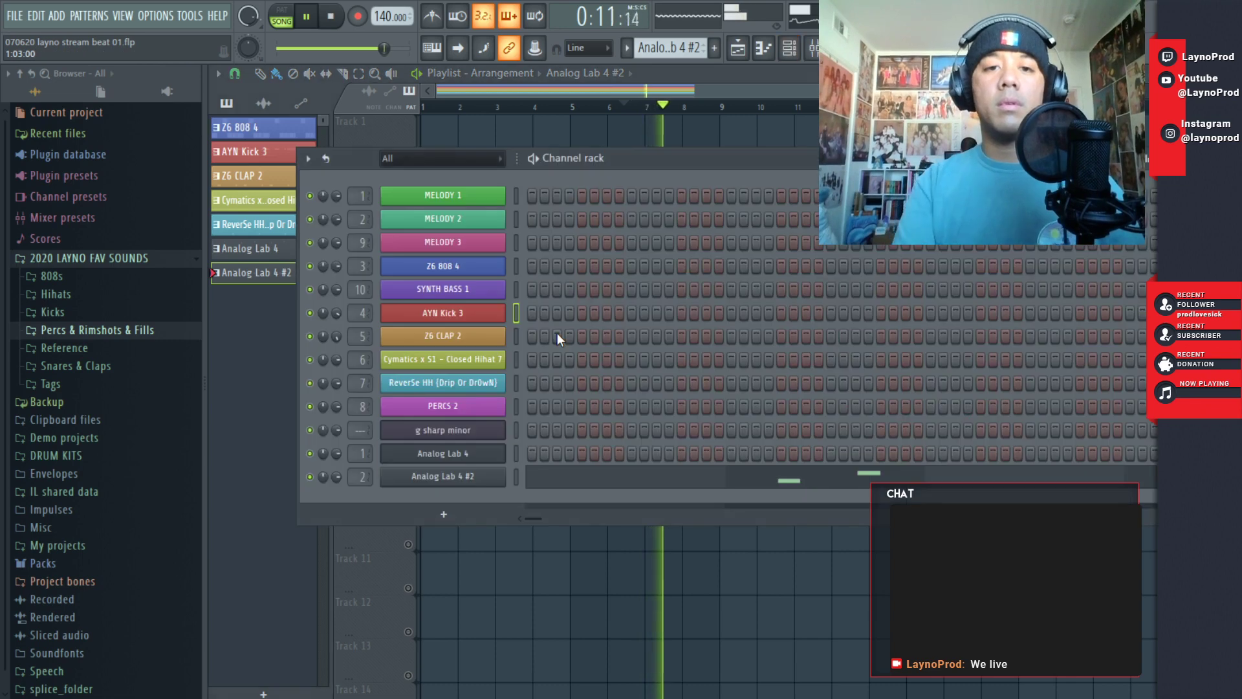
pyautogui.rightClick(435, 459)
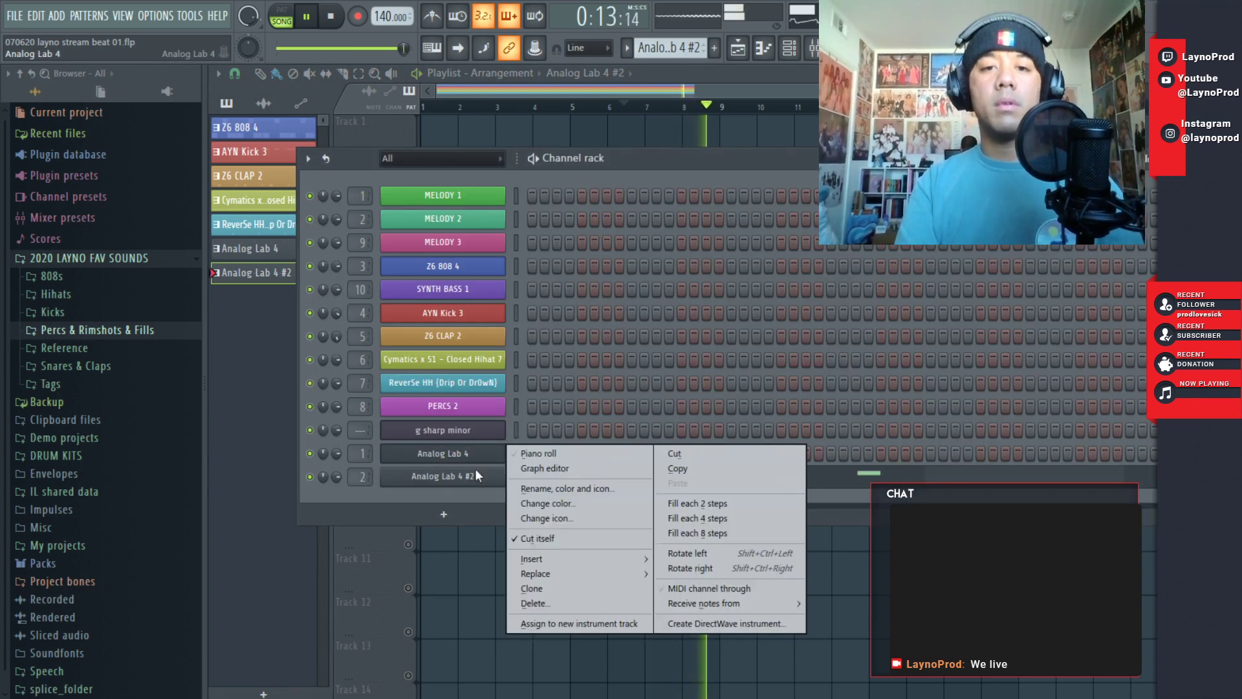
pyautogui.click(536, 484)
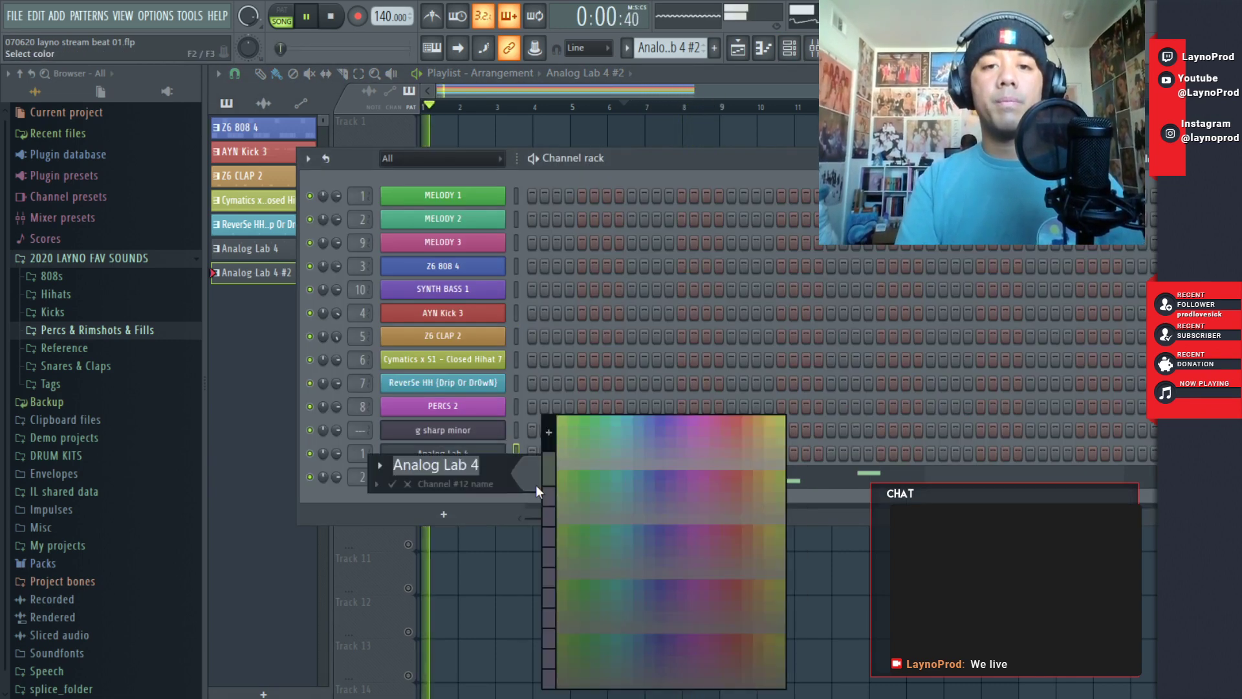
pyautogui.click(581, 418)
pyautogui.rightClick(484, 475)
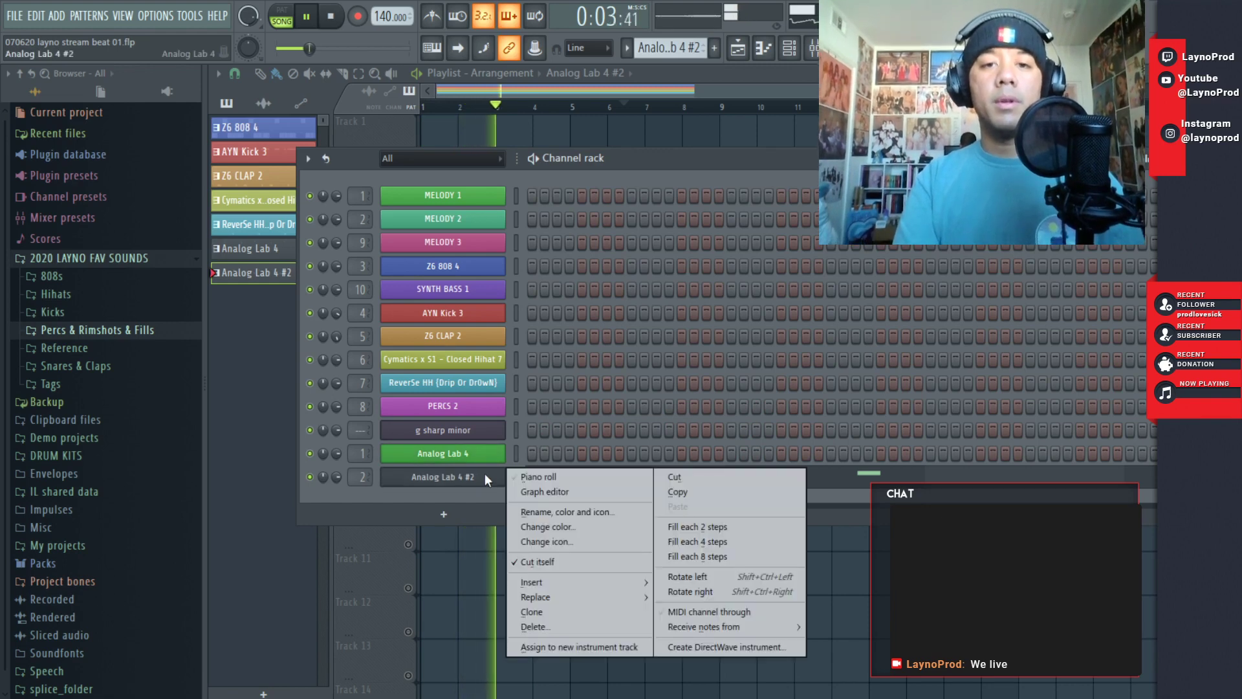
pyautogui.click(555, 511)
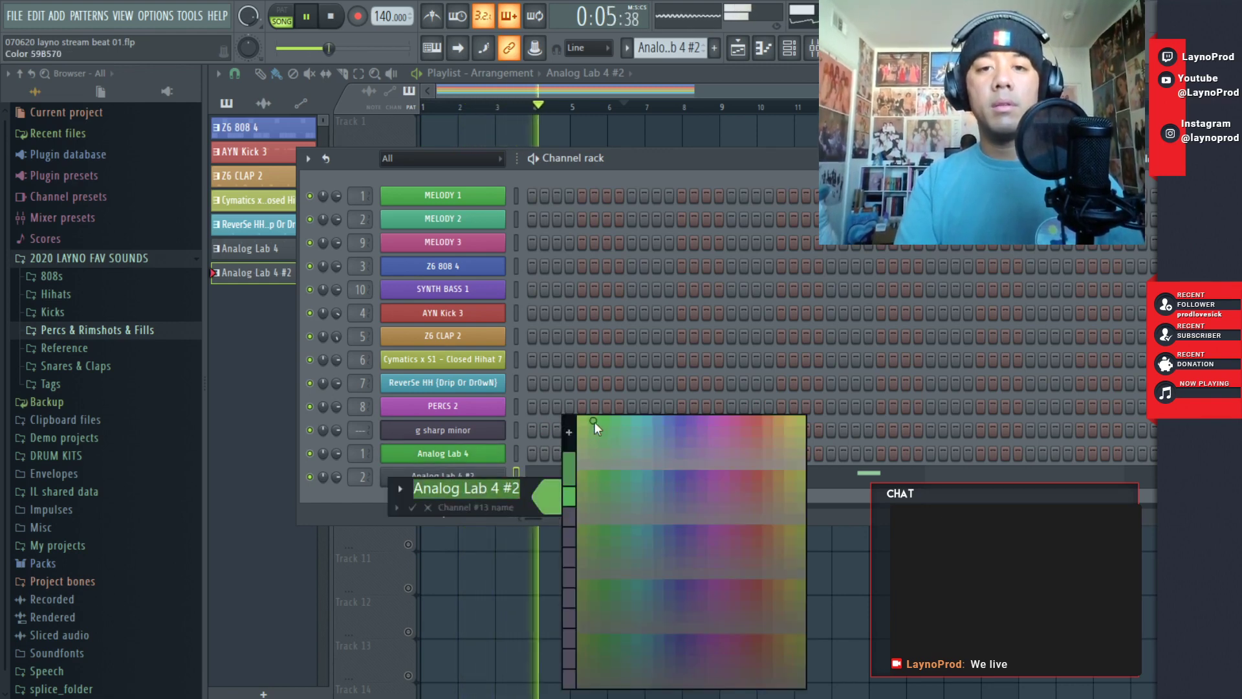
pyautogui.click(621, 421)
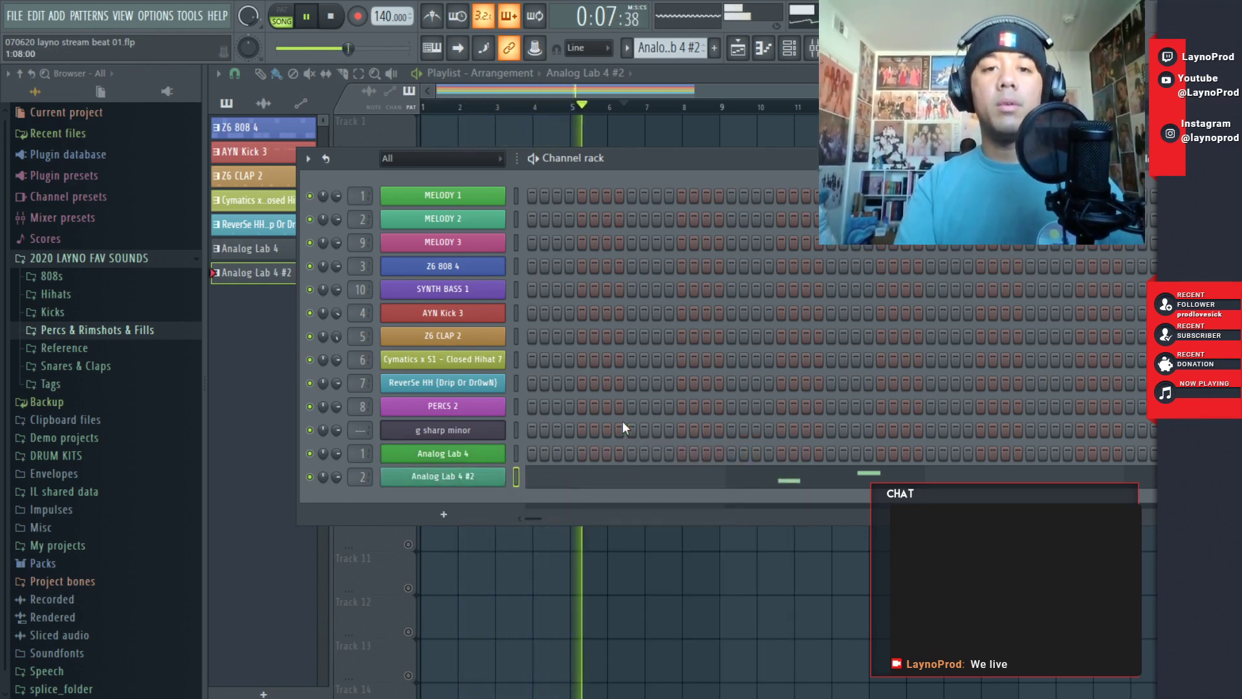
# - Color the Analog Lab 4 pattern green and the Analog Lab 4 #2 pattern teal
pyautogui.rightClick(254, 254)
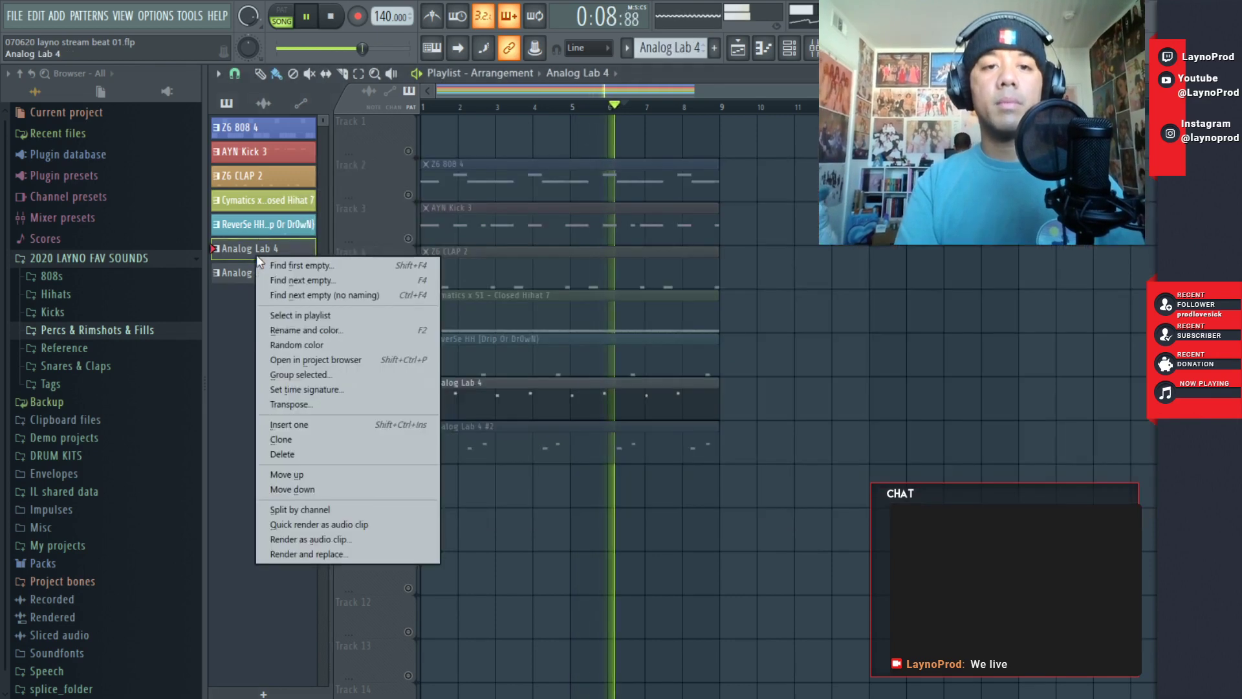
pyautogui.click(304, 330)
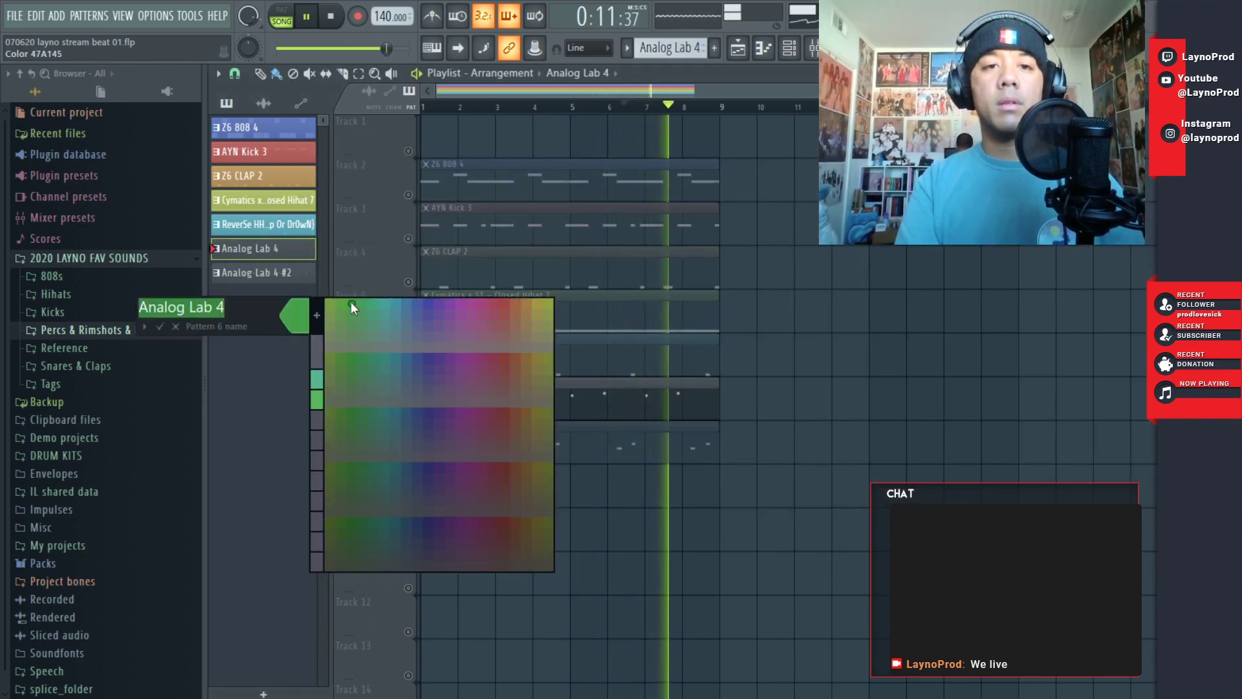
pyautogui.click(350, 304)
pyautogui.rightClick(254, 272)
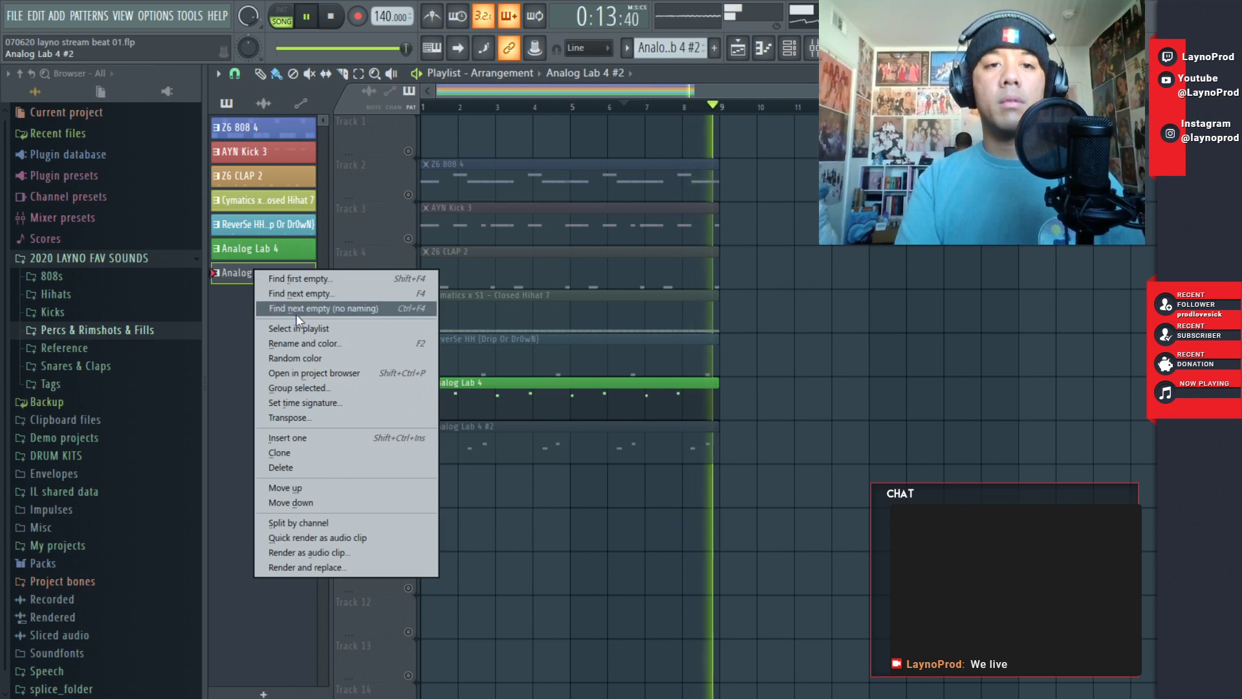
pyautogui.click(293, 344)
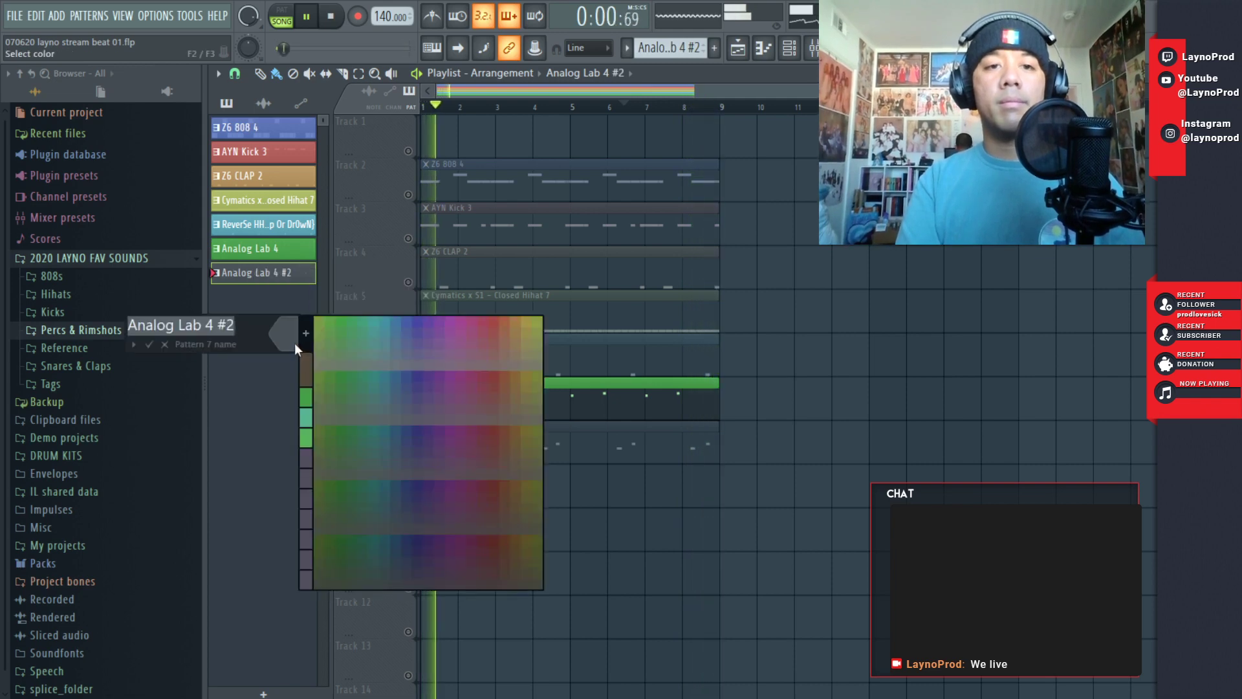
pyautogui.click(362, 325)
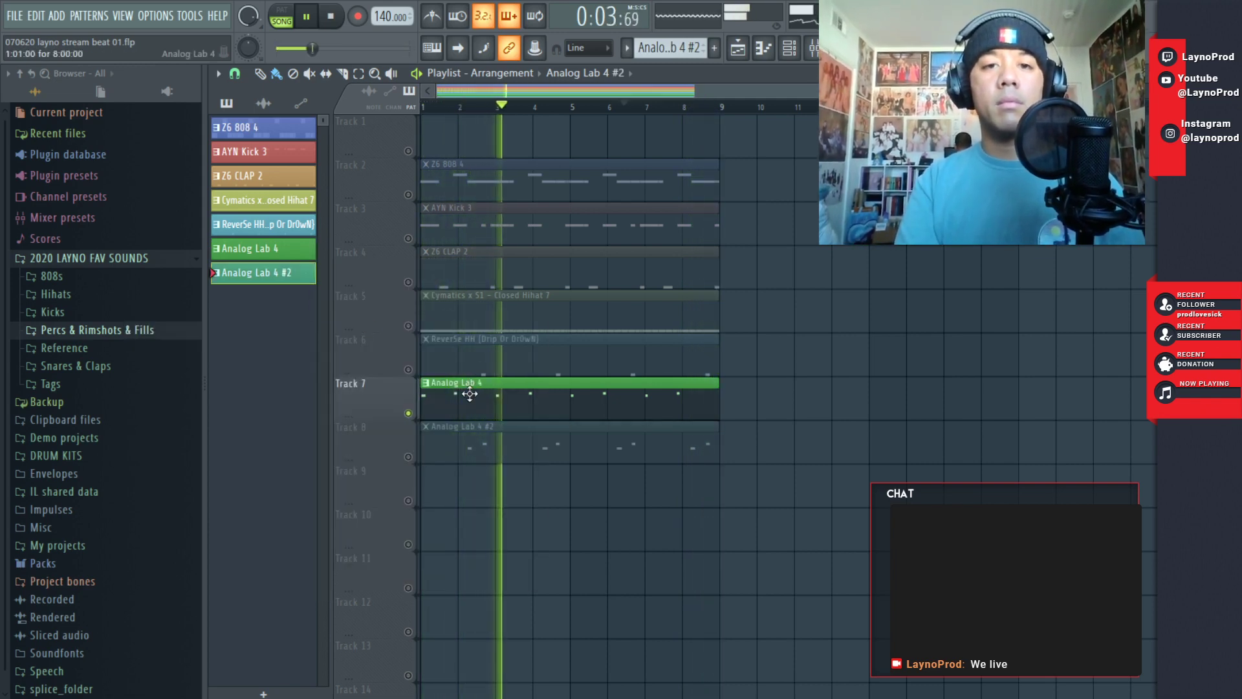
# - Move the Analog Lab 4 clip to track 1, mute track 7, and unmute tracks 1 and 8
pyautogui.moveTo(469, 394); pyautogui.dragTo(469, 134)
pyautogui.rightClick(411, 424)
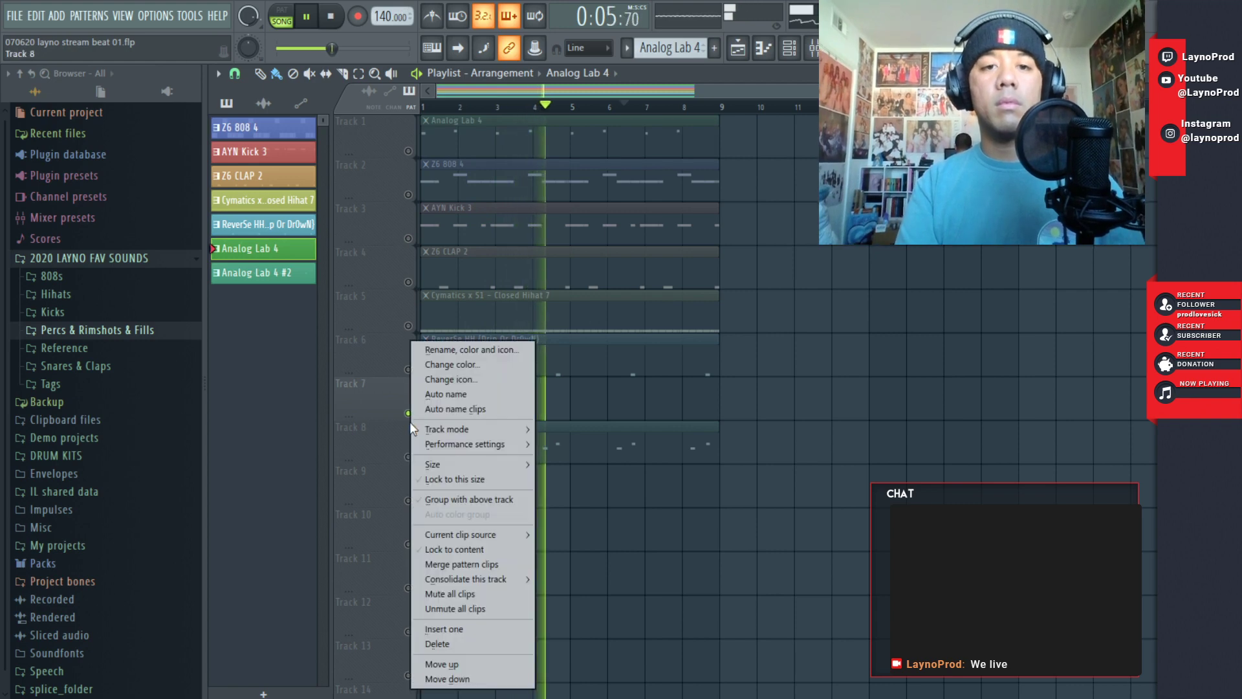
pyautogui.click(402, 408)
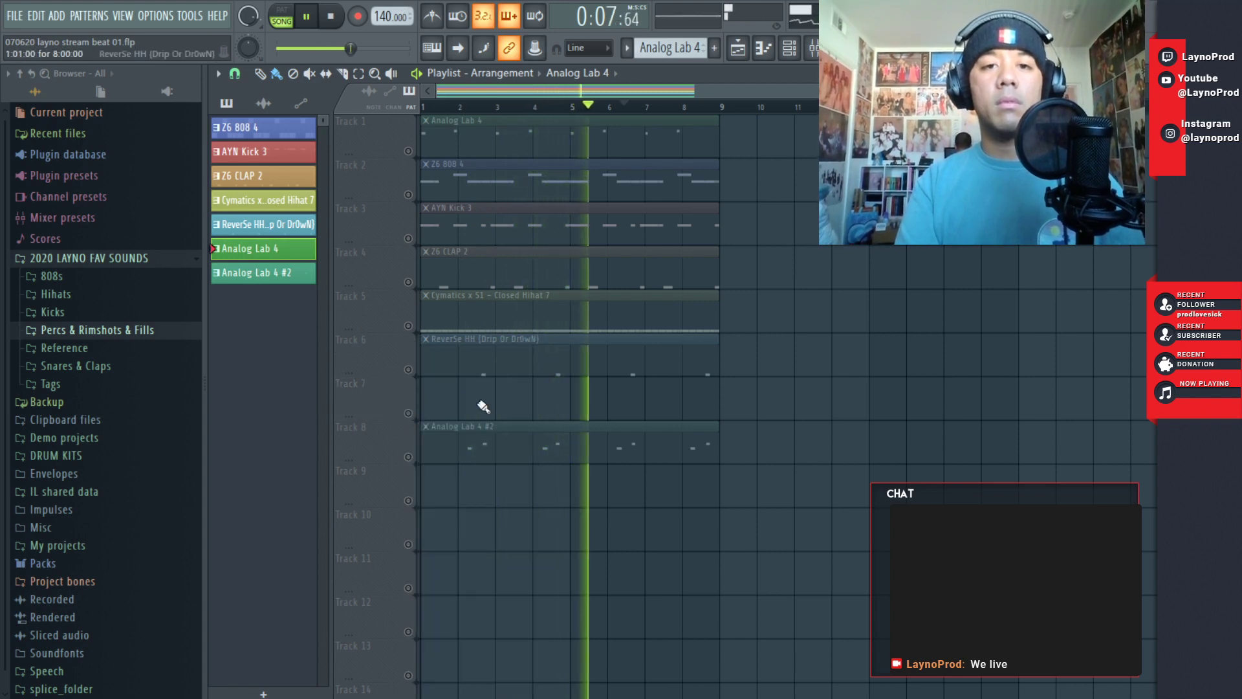
pyautogui.click(409, 457)
pyautogui.click(409, 151)
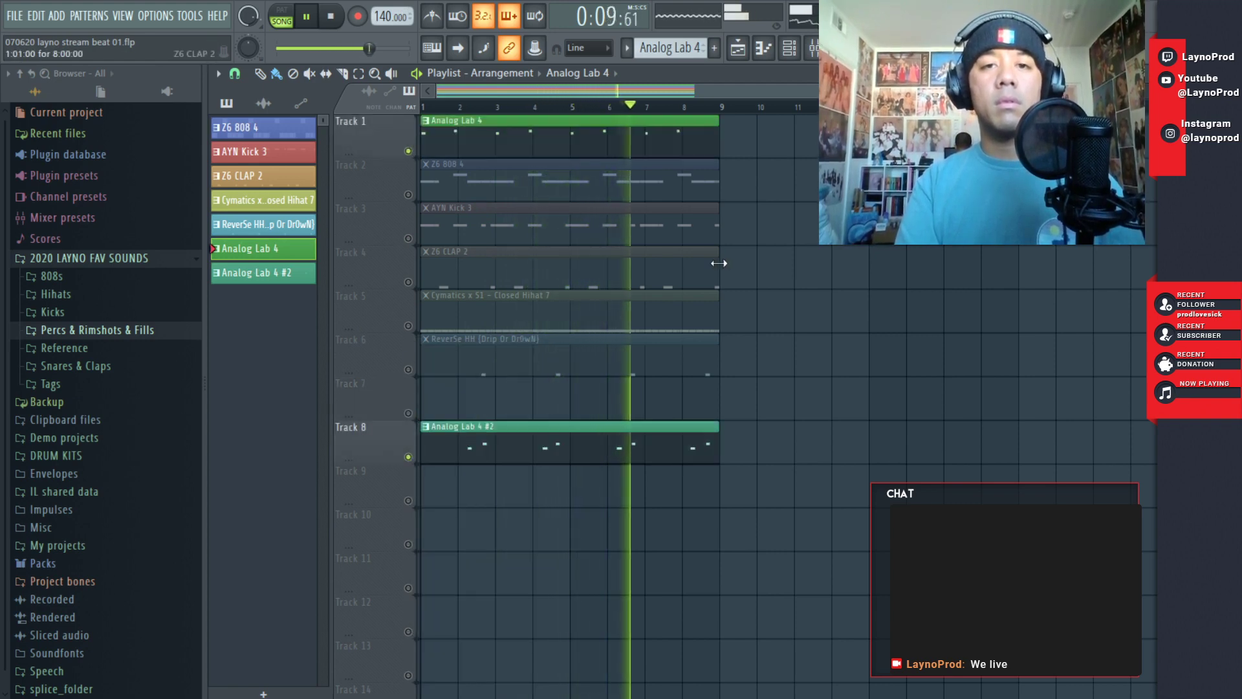
# - Shift the 808 and drum clips down to tracks 3 to 7, place Analog Lab 4 #2 on track 2, and unmute tracks 2 and 3
pyautogui.moveTo(750, 162); pyautogui.dragTo(518, 167)
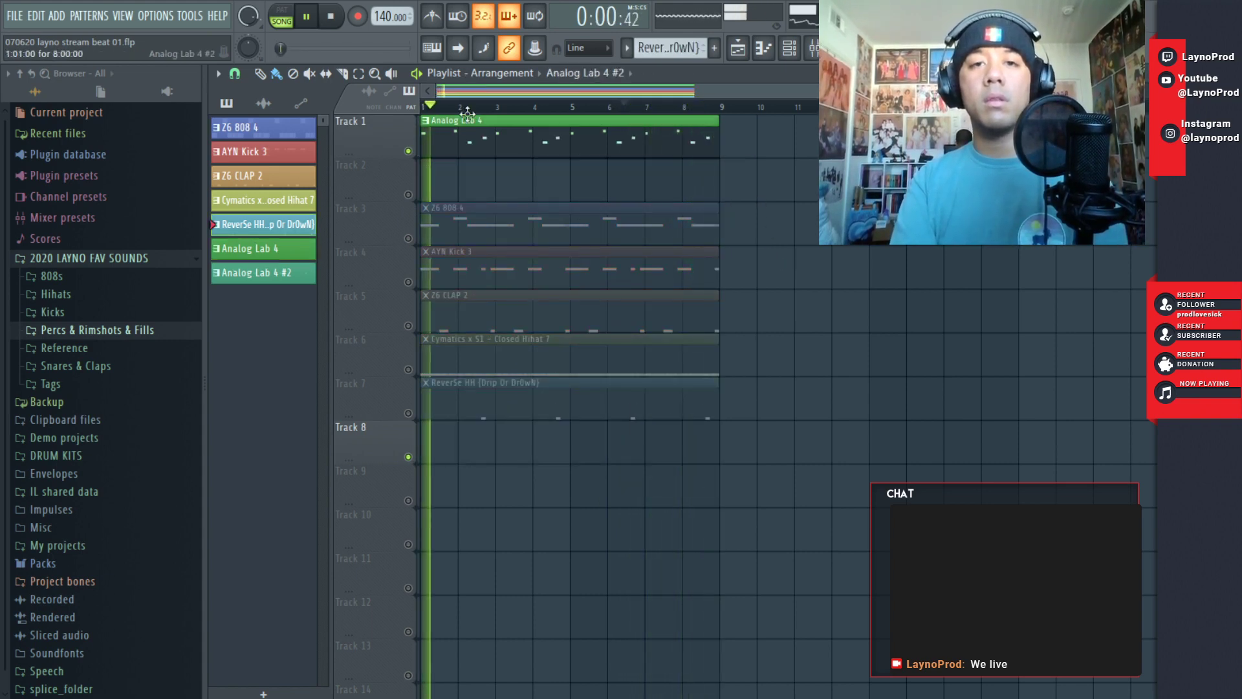
pyautogui.click(408, 194)
pyautogui.click(409, 238)
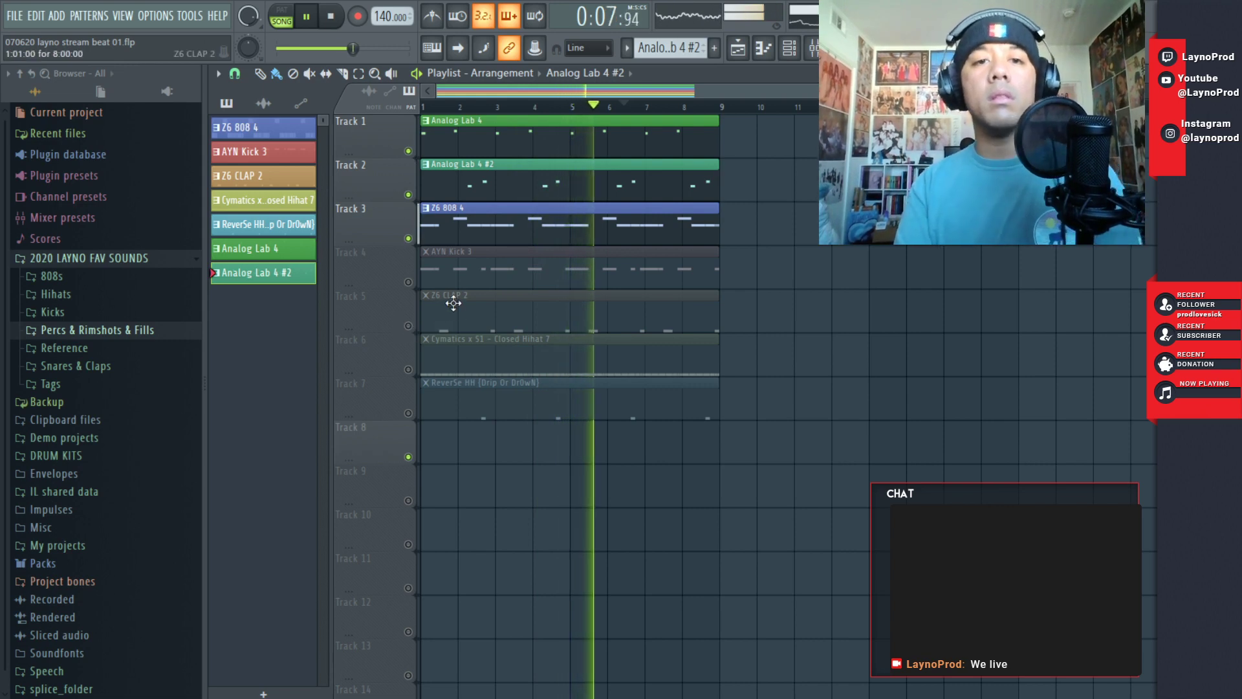
# - Open the Z6 808 4 clip in the piano roll and undo the recent velocity edits
pyautogui.doubleClick(510, 226)
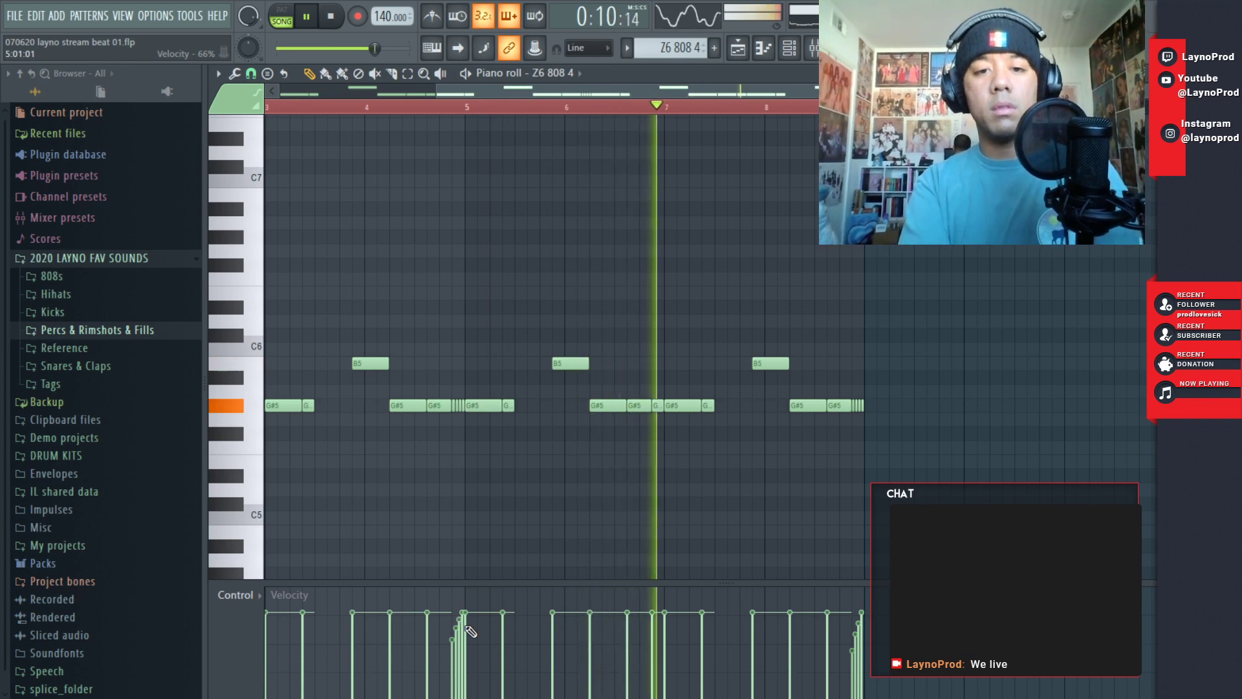
pyautogui.hotkey('ctrl', 'alt', 'z')
pyautogui.hotkey('ctrl', 'alt', 'z')
pyautogui.hotkey('ctrl', 'alt', 'z')
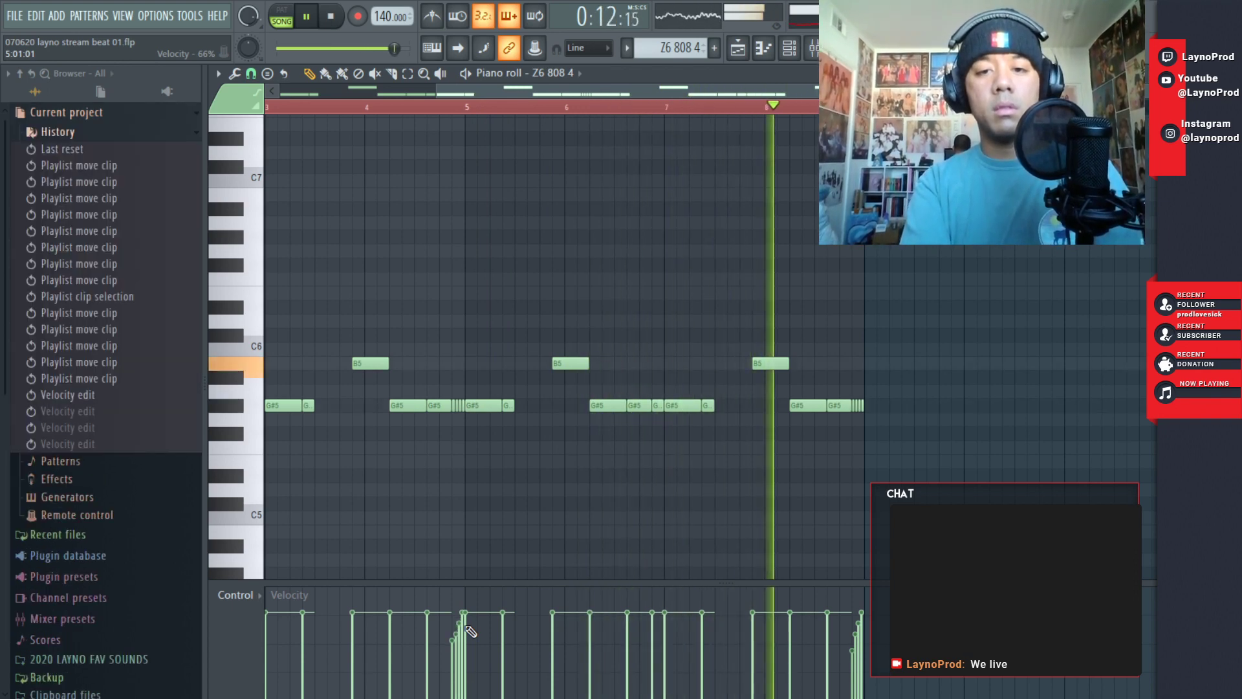
pyautogui.hotkey('ctrl', 'alt', 'z')
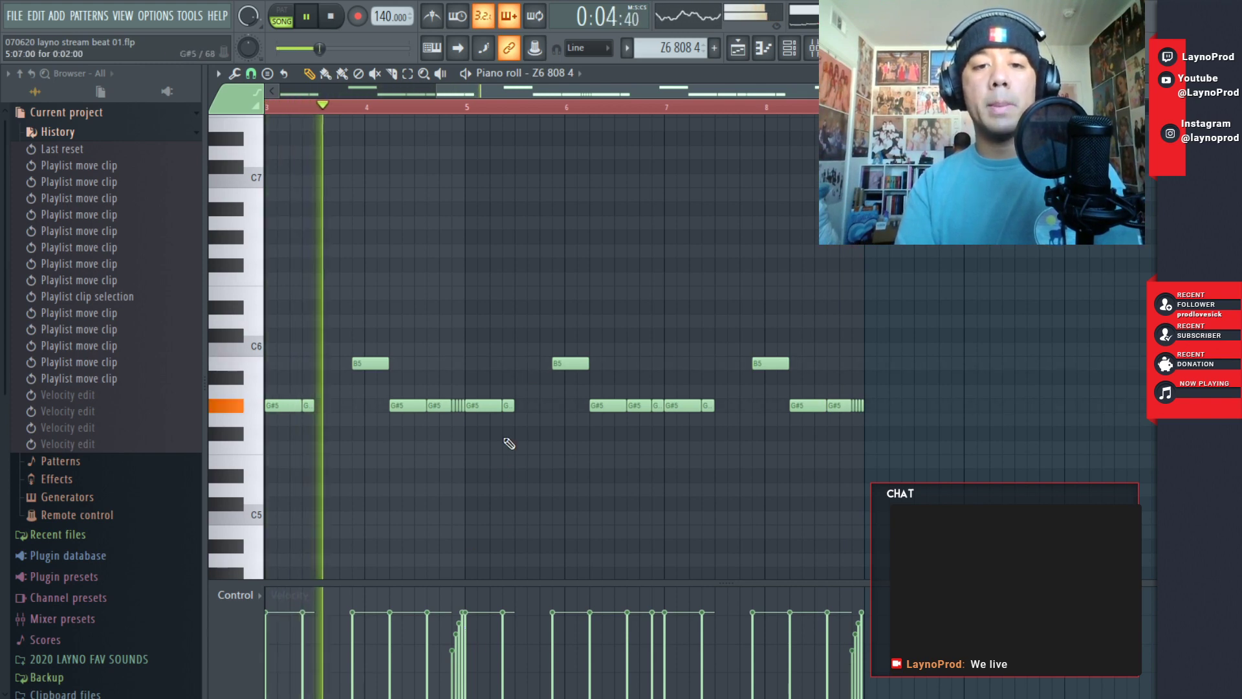
# - Raise the velocity of the G#5 note starting bar 5 to 88%, and raise the note starting bar 7 to nearly the same level
pyautogui.click(474, 597)
pyautogui.click(475, 597)
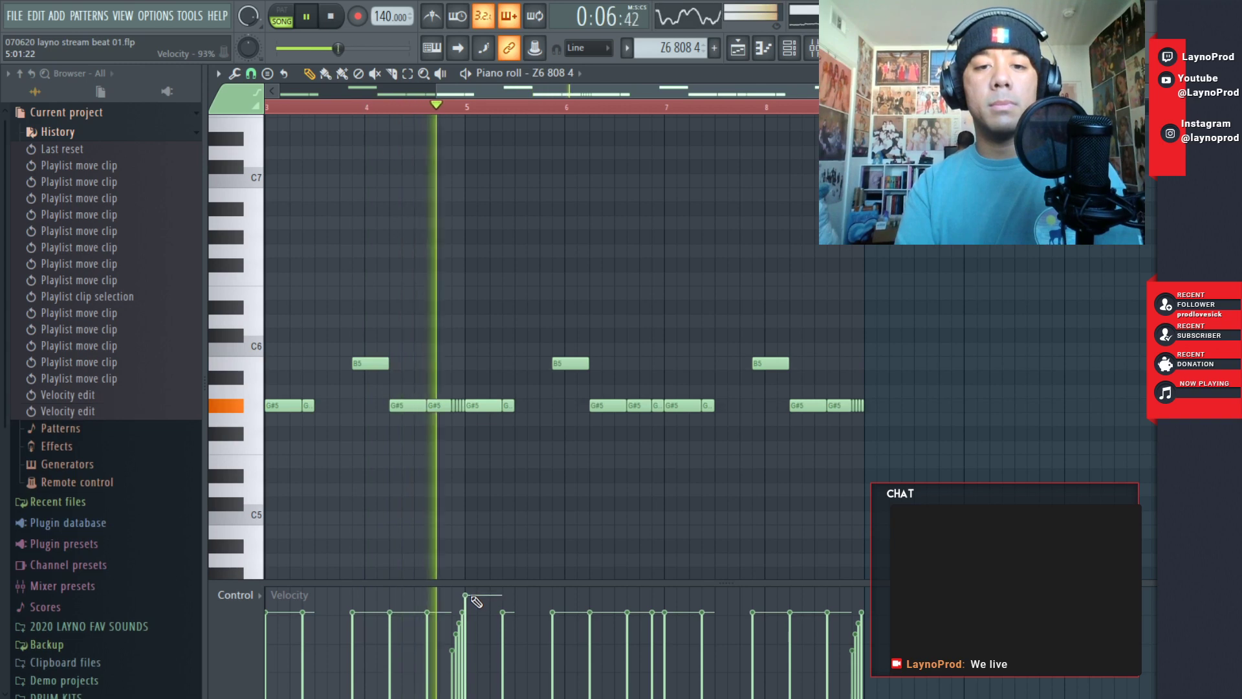
pyautogui.click(477, 601)
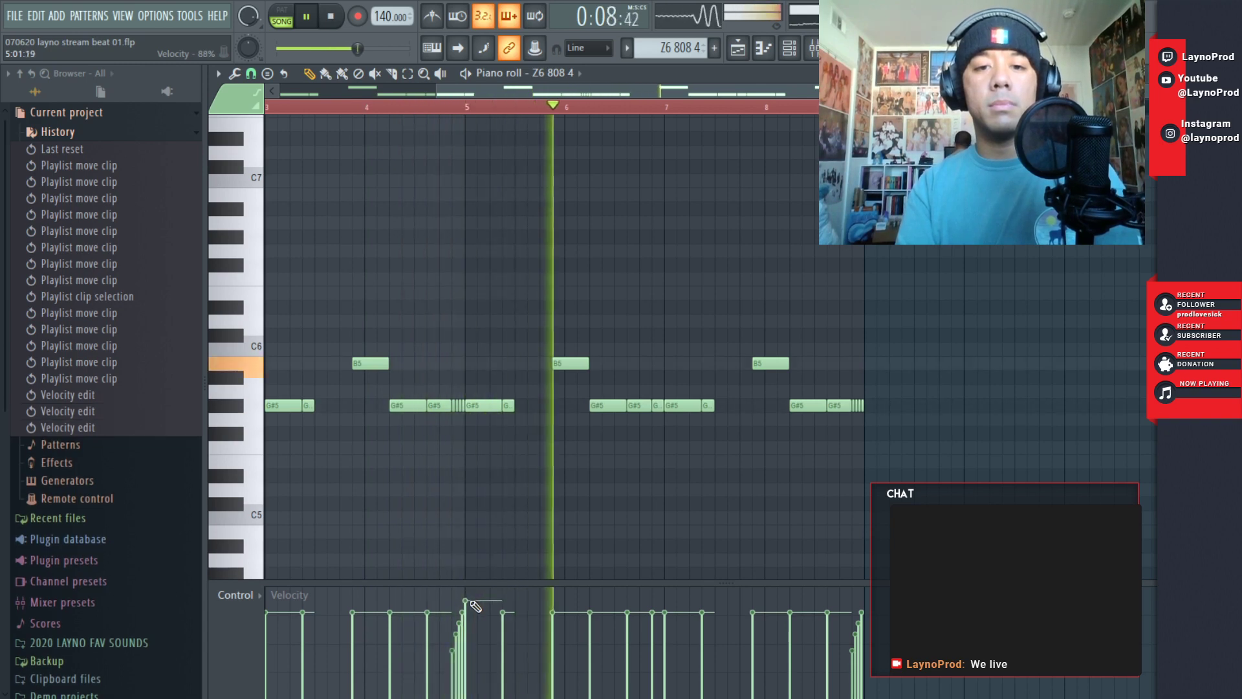
pyautogui.click(676, 604)
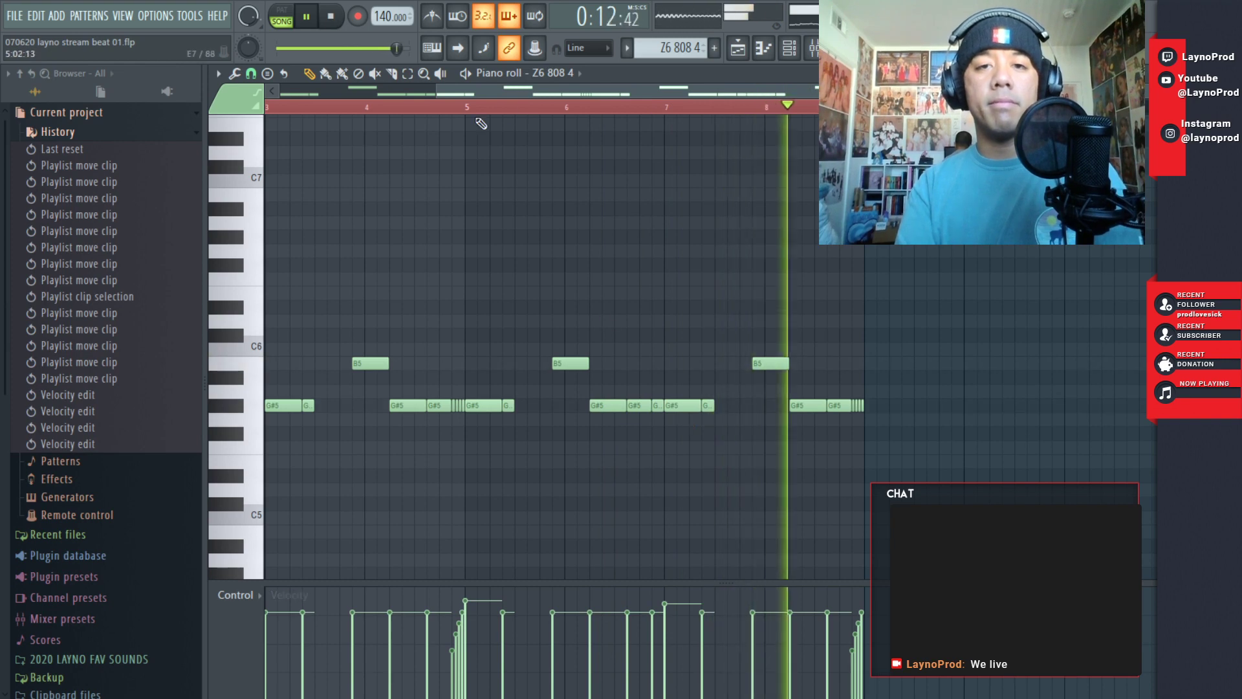
# - Raise the velocity of the G#5 note starting bar 1 to 85% and the one starting bar 3 to 86%
pyautogui.moveTo(604, 92); pyautogui.dragTo(440, 93)
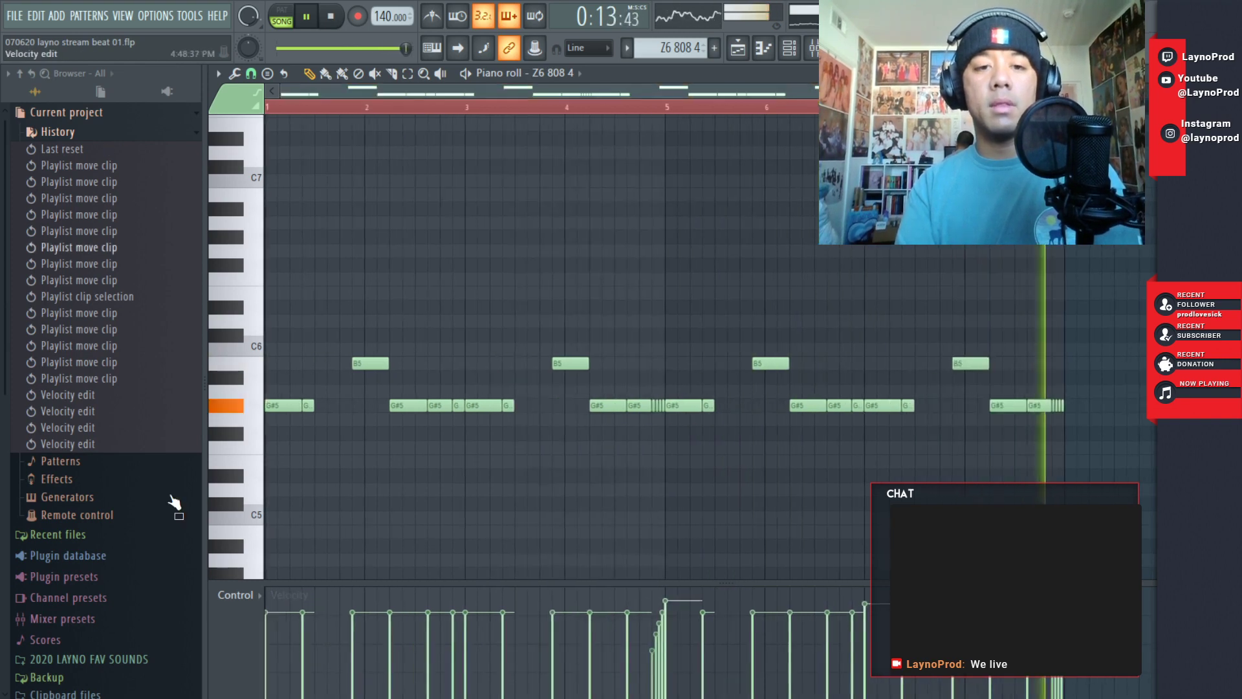
pyautogui.click(272, 601)
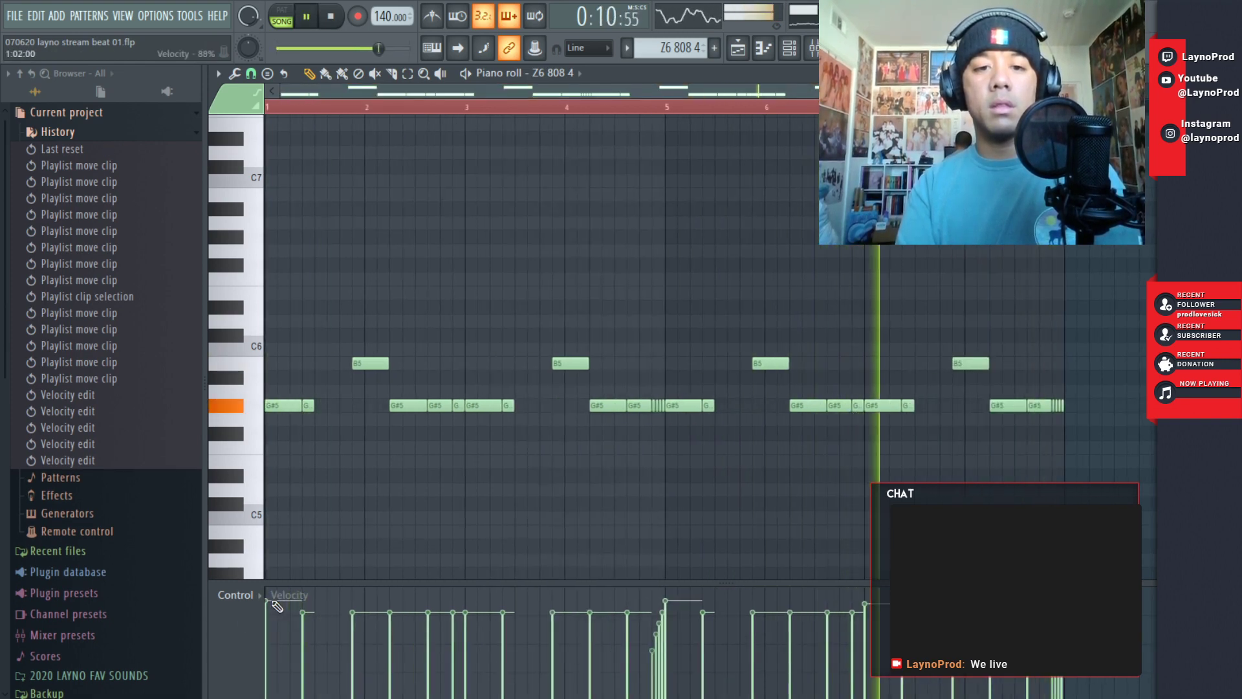
pyautogui.click(470, 603)
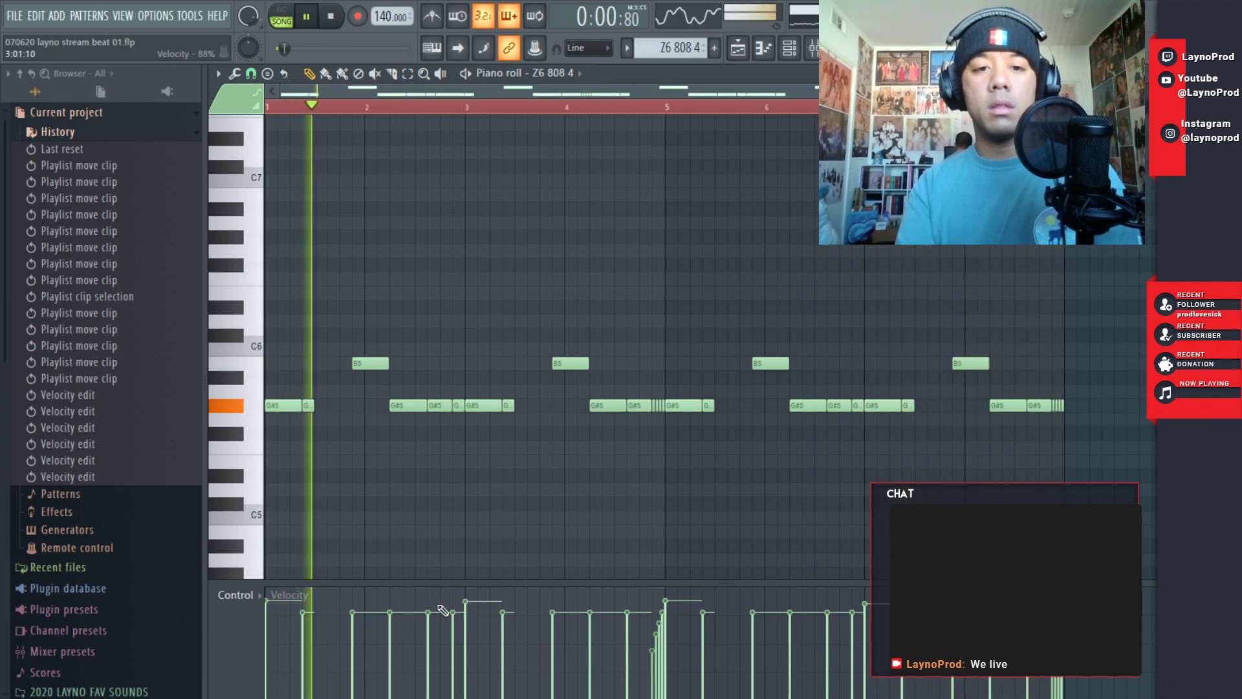
pyautogui.click(278, 607)
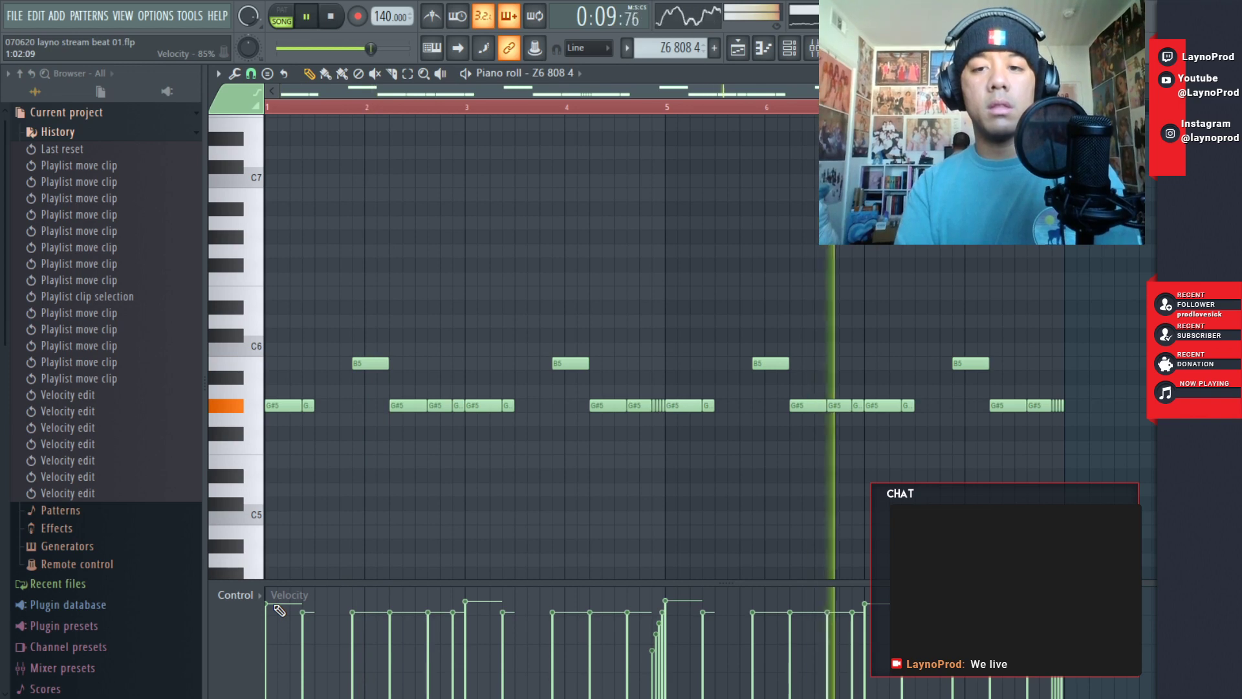
pyautogui.click(480, 608)
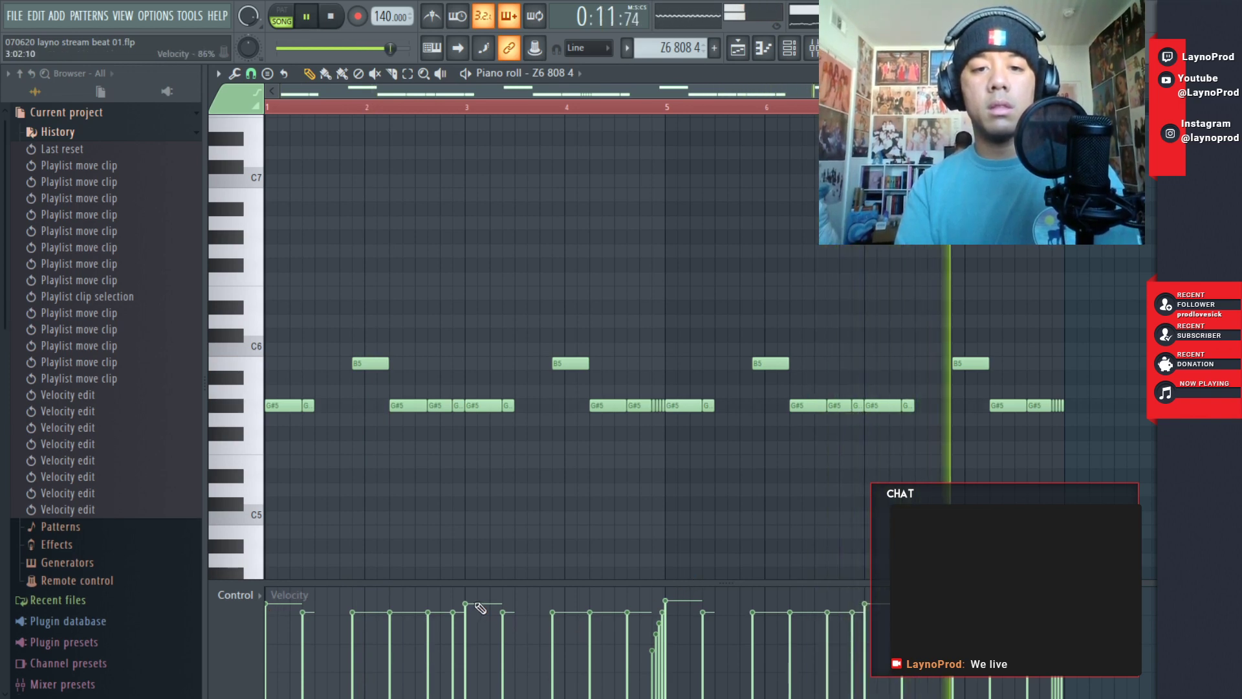
# - Adjust the velocities of the G#5 notes at the start of bars 5 and 7 in the Z6 808 4 pattern
pyautogui.click(671, 606)
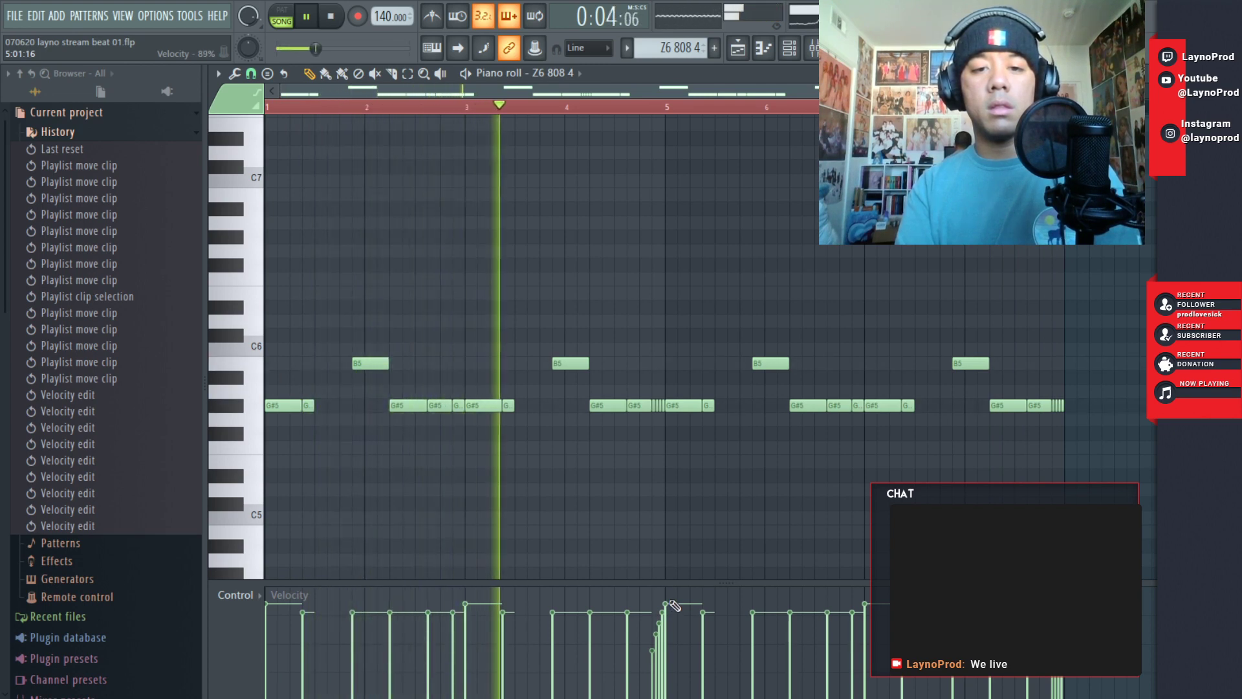
pyautogui.click(870, 606)
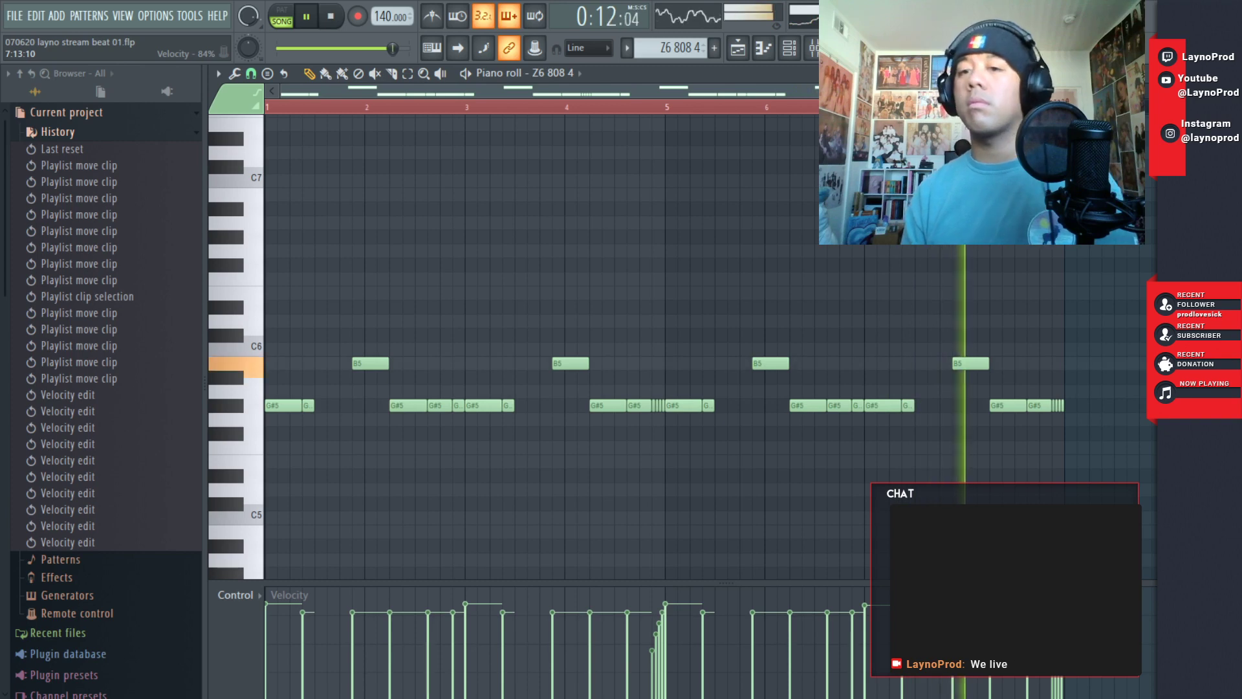
# - Check the stream in Streamlabs OBS and return to the beat project in FL Studio
pyautogui.hotkey('alt', 'Tab')
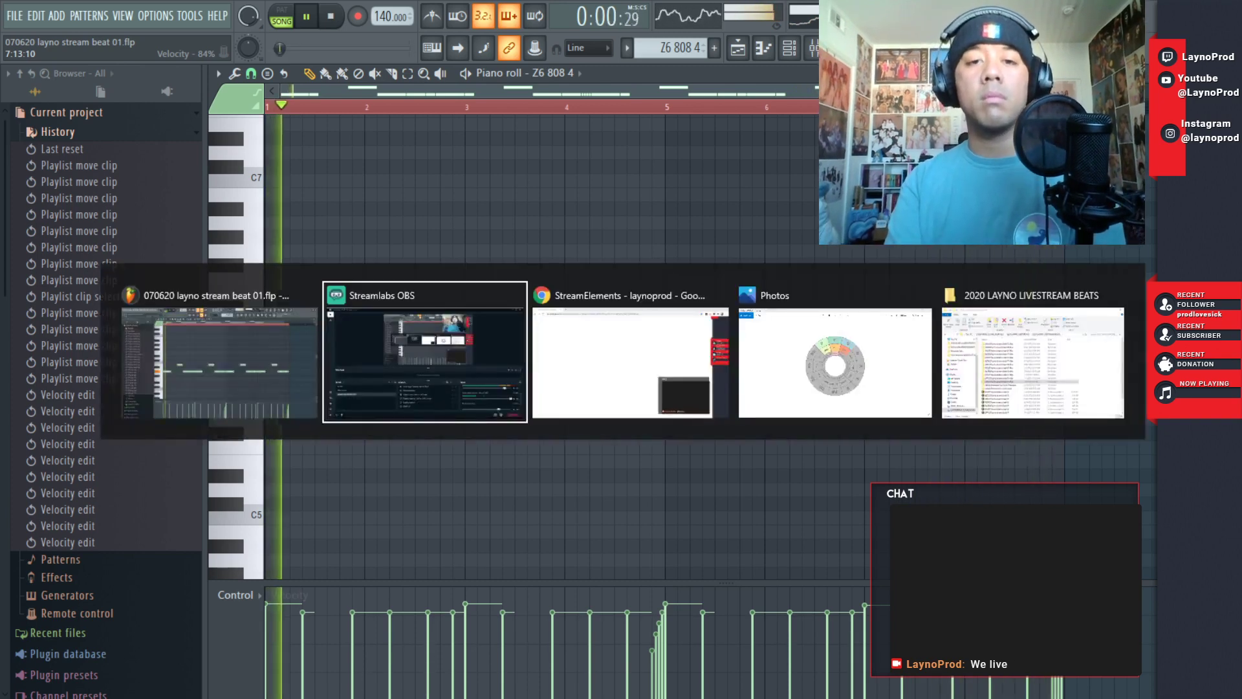
pyautogui.hotkey('alt', 'Tab')
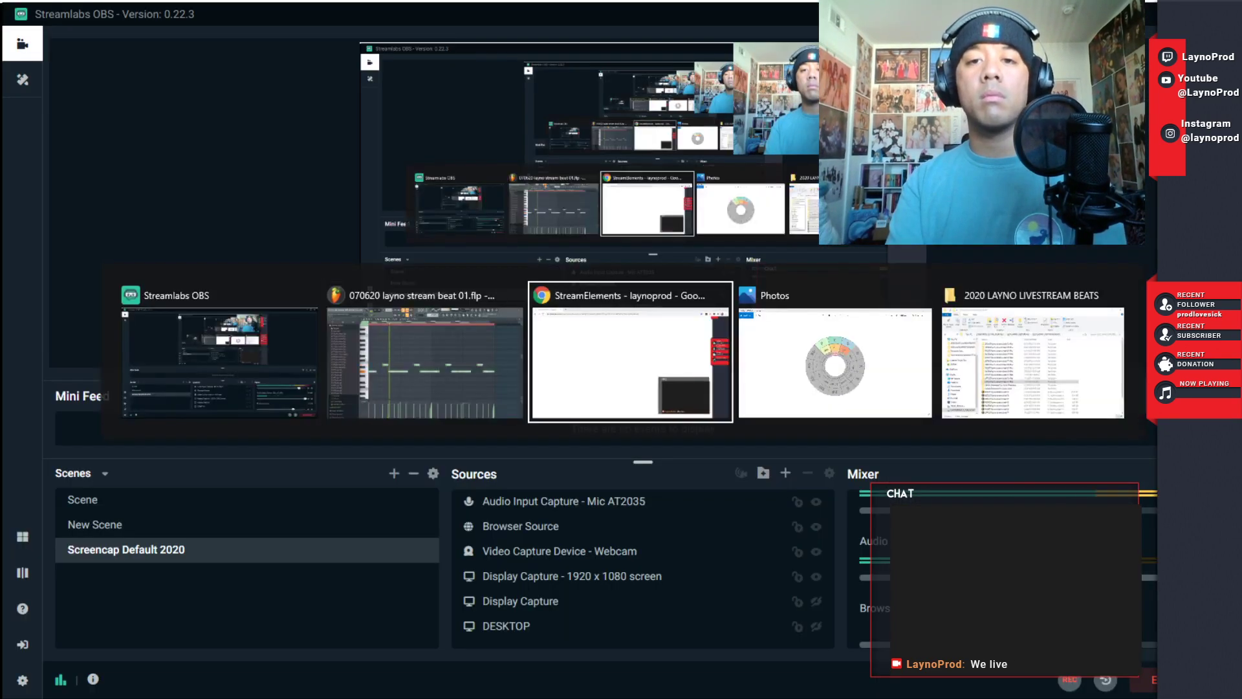
pyautogui.hotkey('alt', 'Tab')
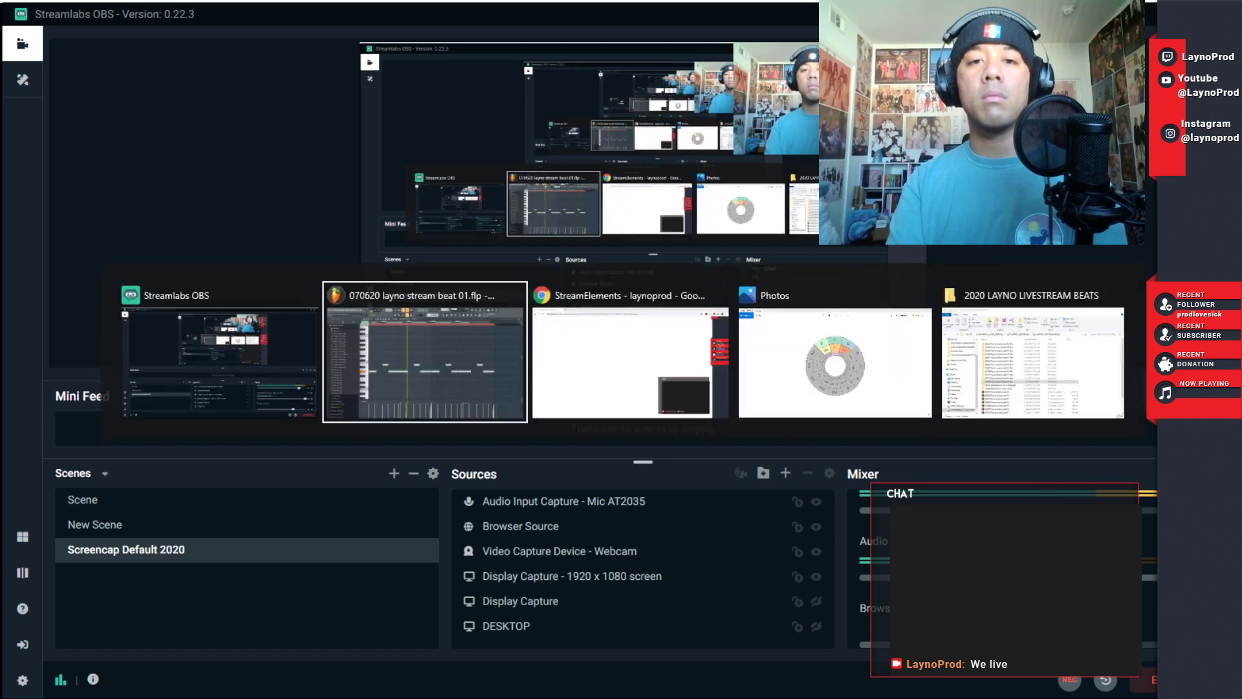
pyautogui.hotkey('alt', 'Tab')
pyautogui.hotkey('alt', 'Tab')
pyautogui.hotkey('alt', 'Tab')
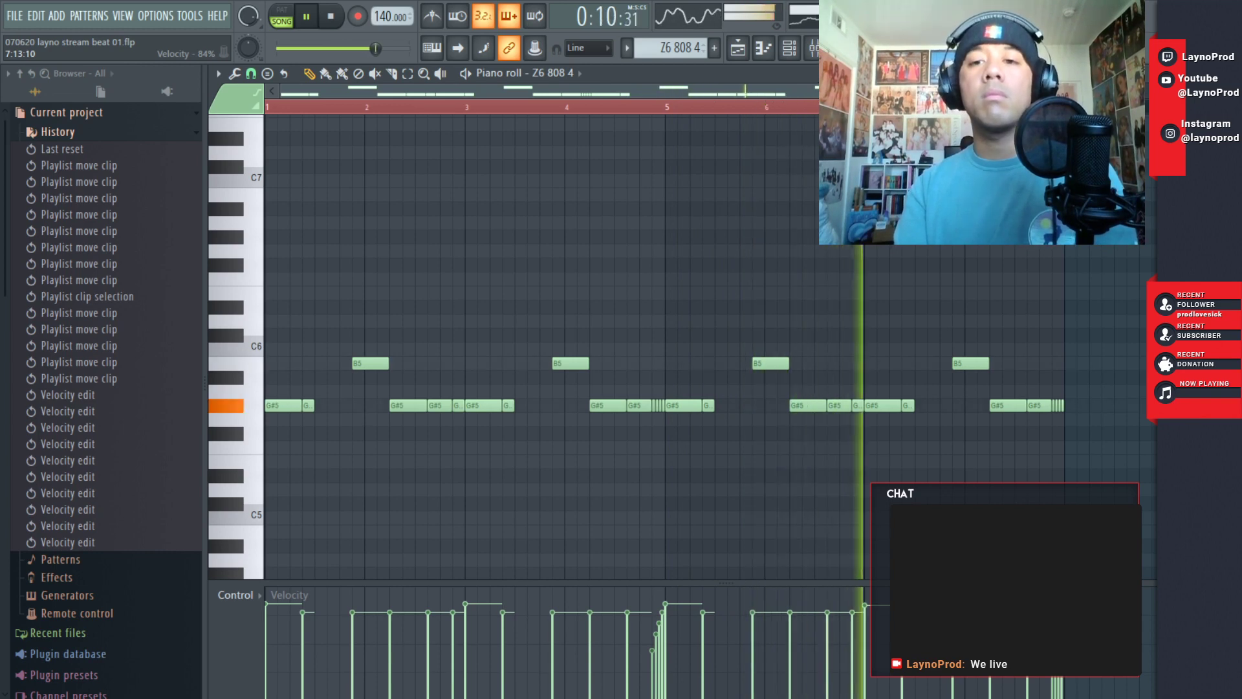
# - Collapse the project's undo history and put away the mixer and channel rack so the Playlist is in view
pyautogui.click(17, 19)
pyautogui.click(29, 82)
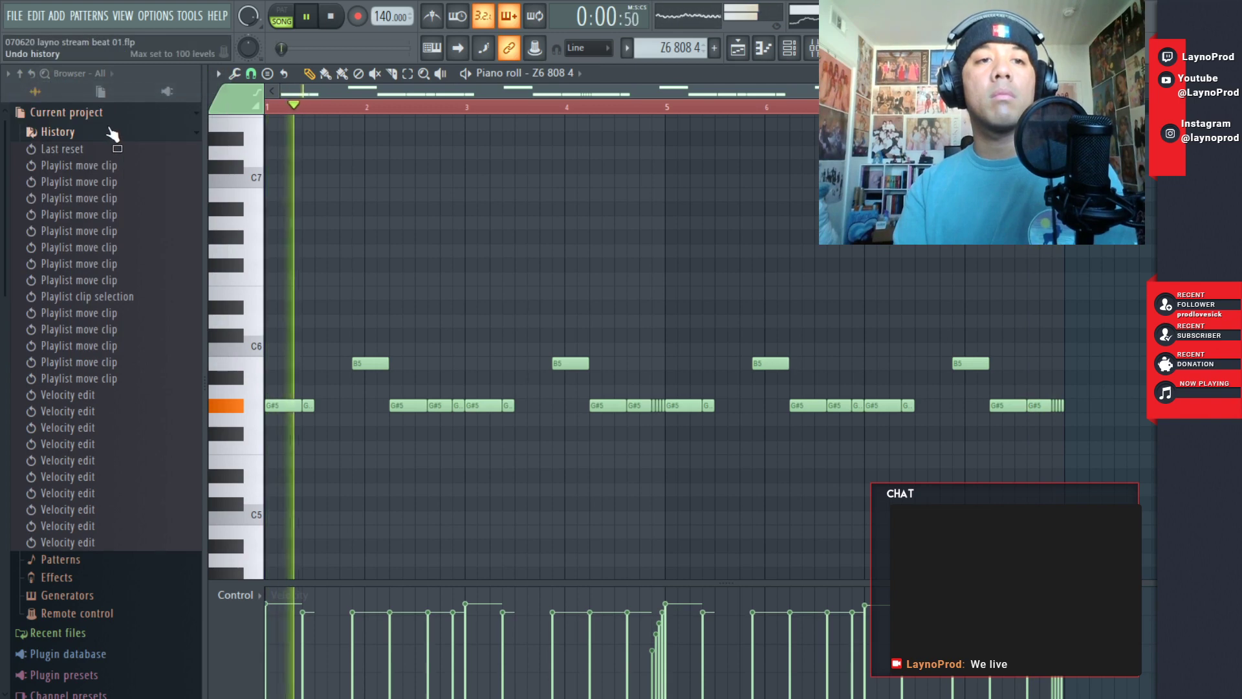
pyautogui.click(110, 129)
pyautogui.press('F9')
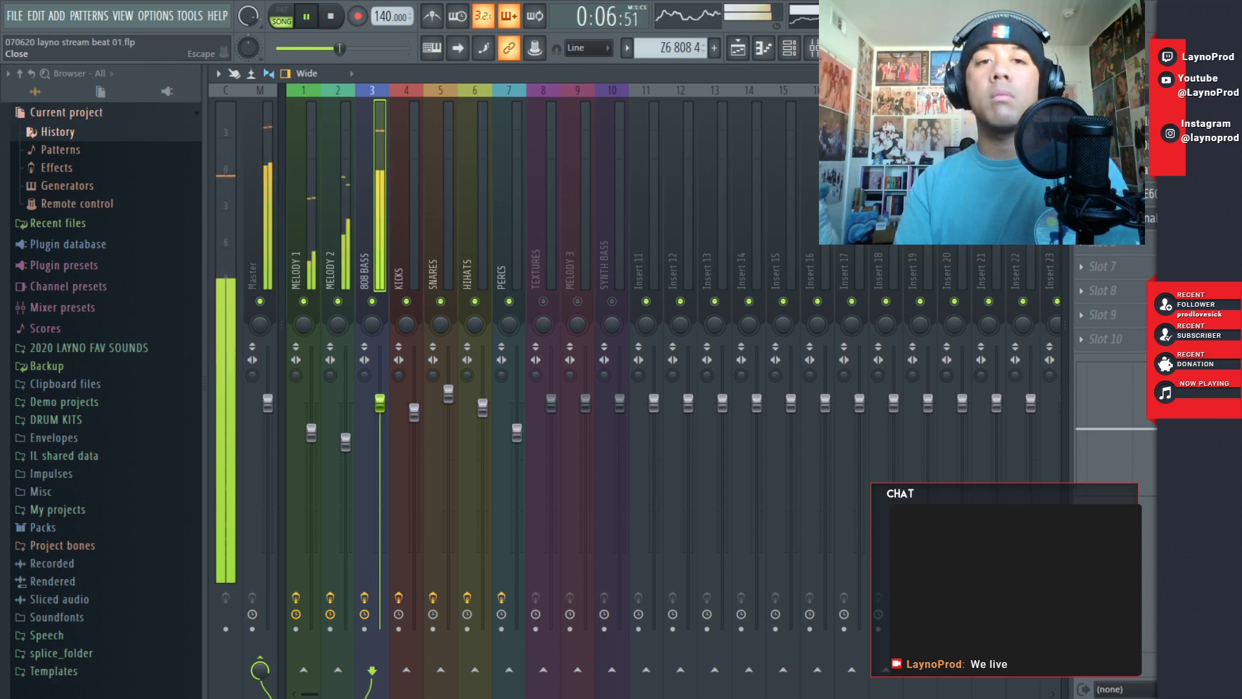
pyautogui.click(1231, 73)
pyautogui.click(1232, 73)
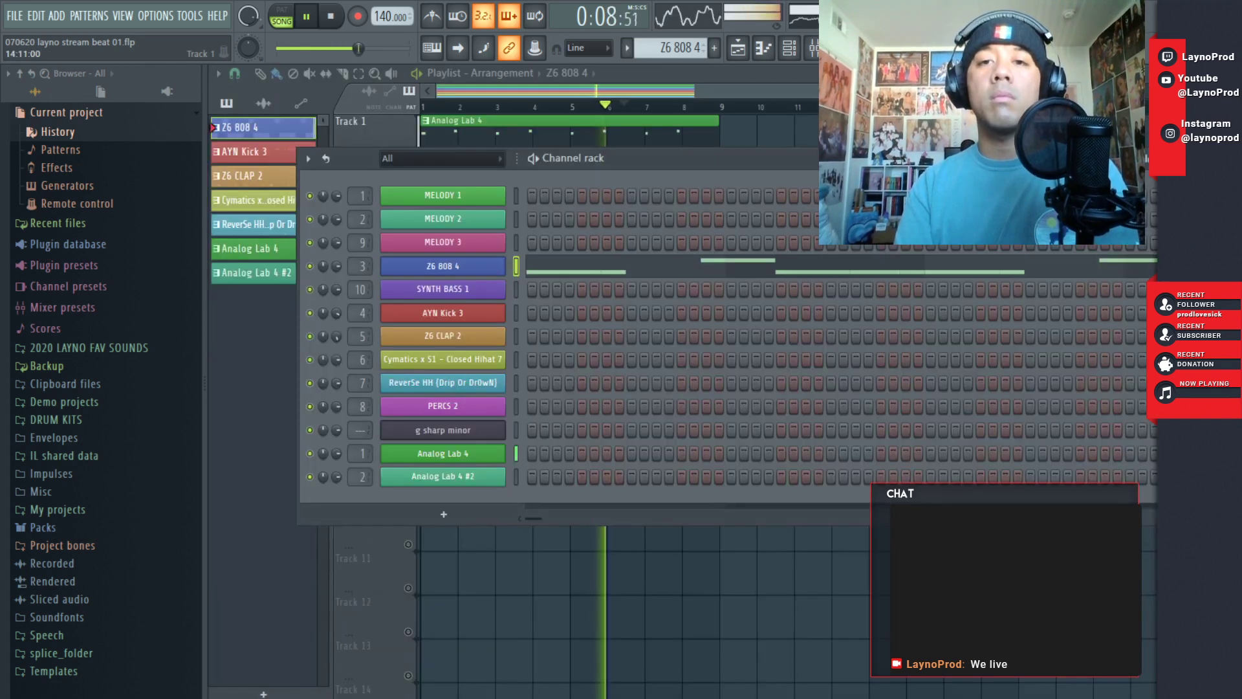
pyautogui.click(670, 89)
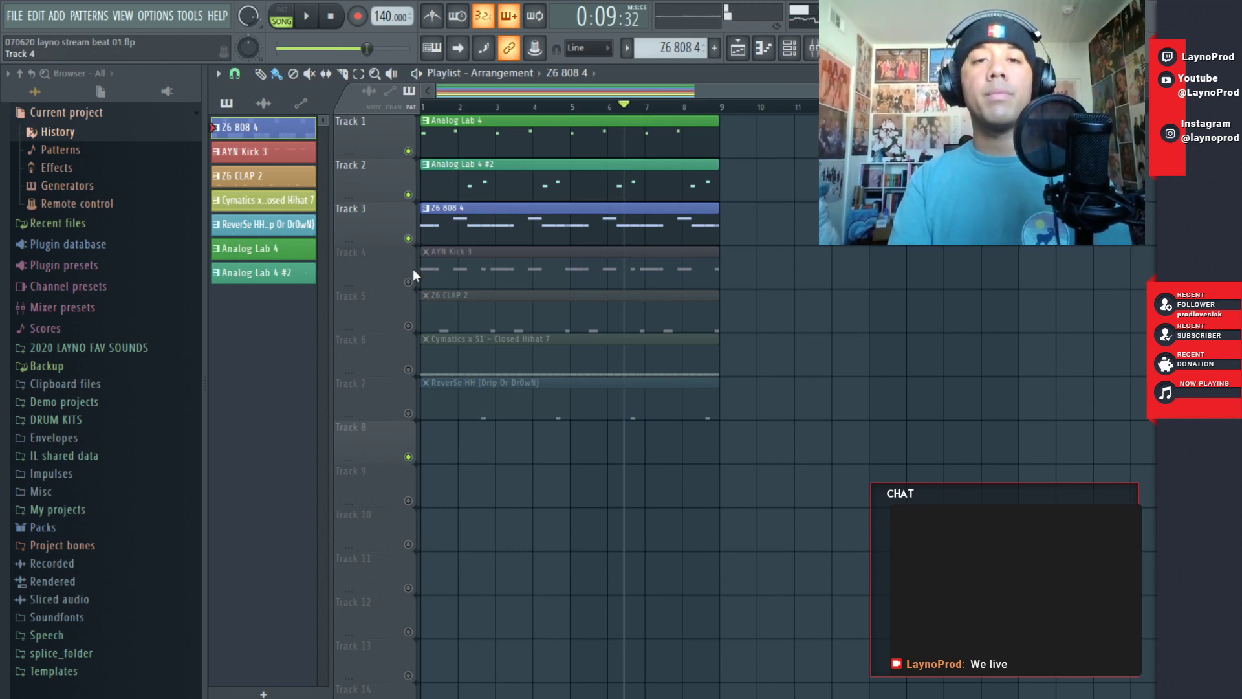
# - Switch to Chrome, check the LaynoProd channel on Twitch in a new tab, close it and return to FL Studio
pyautogui.hotkey('alt', 'Tab')
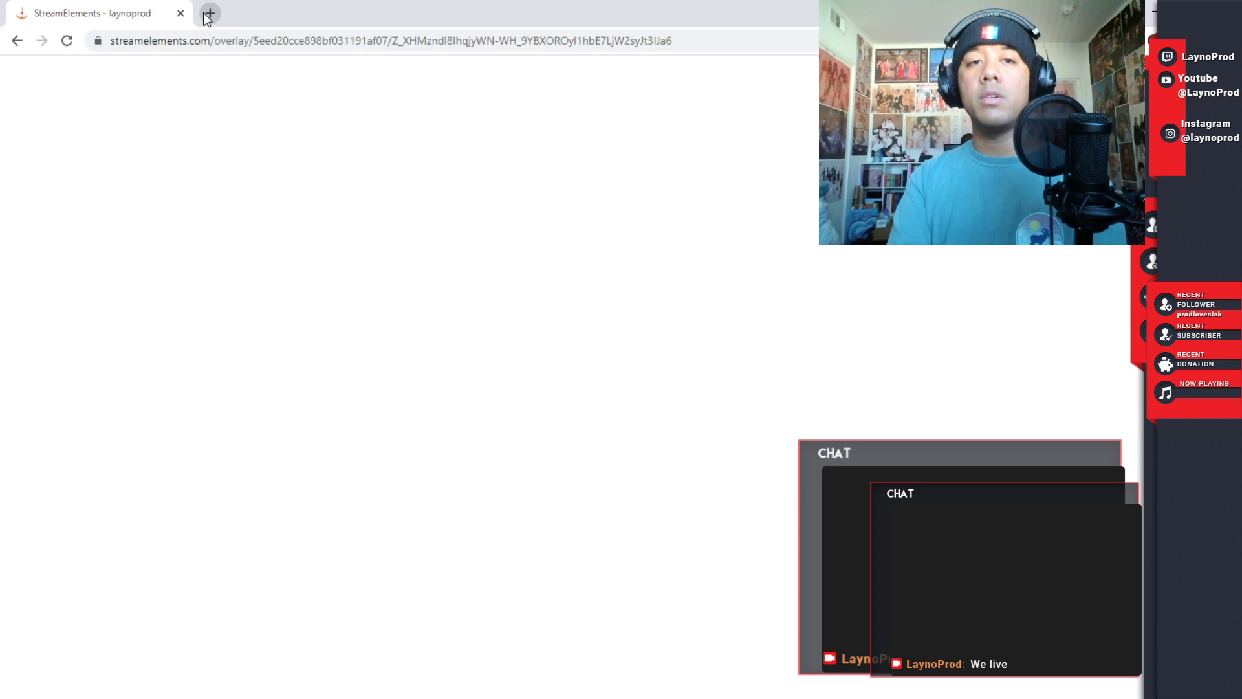
pyautogui.click(208, 13)
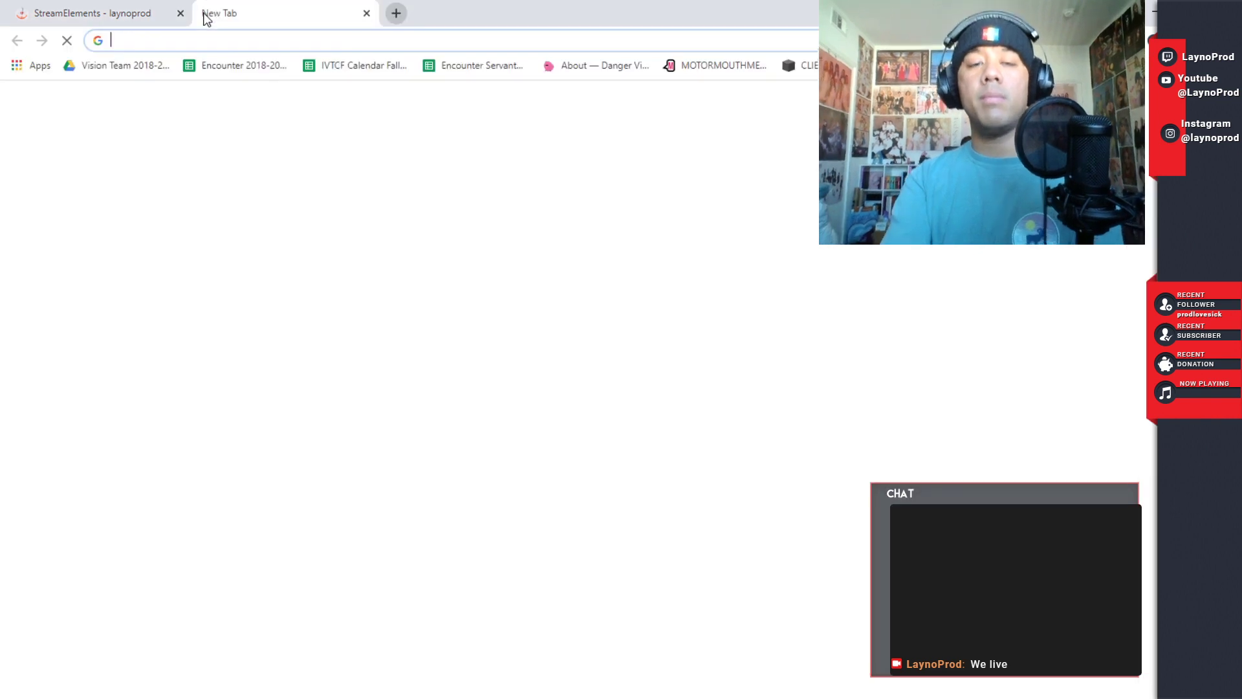
pyautogui.write('twit')
pyautogui.press('Return')
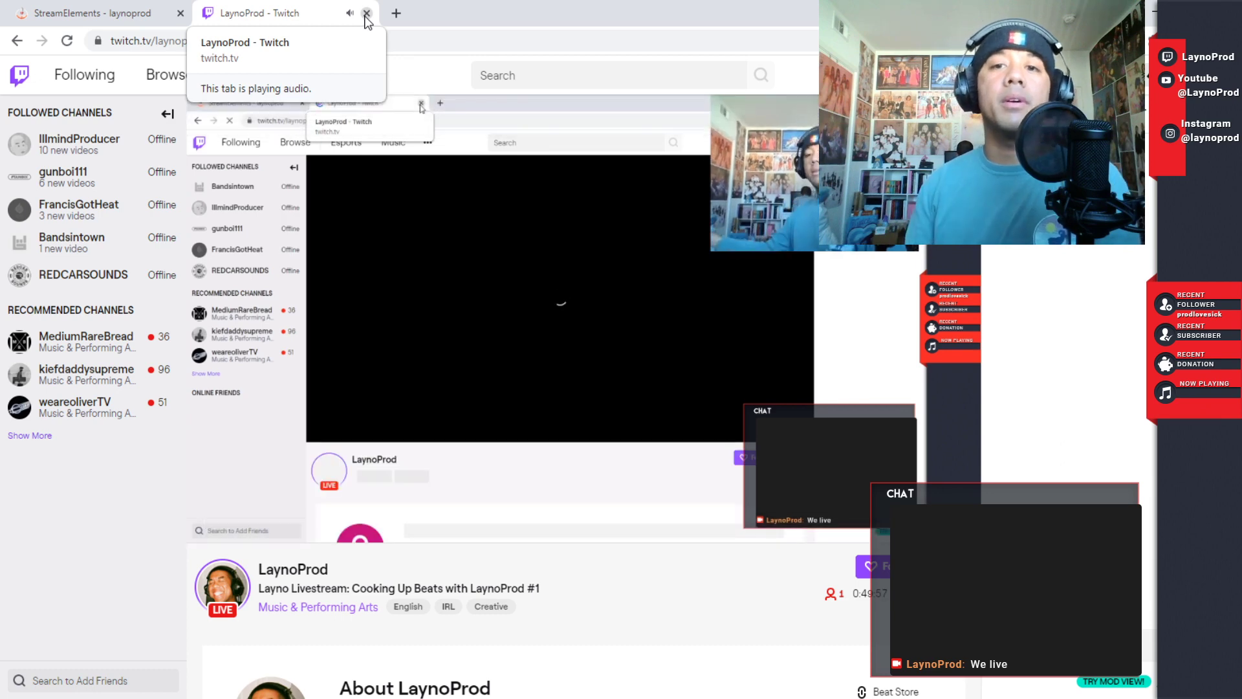
pyautogui.click(366, 14)
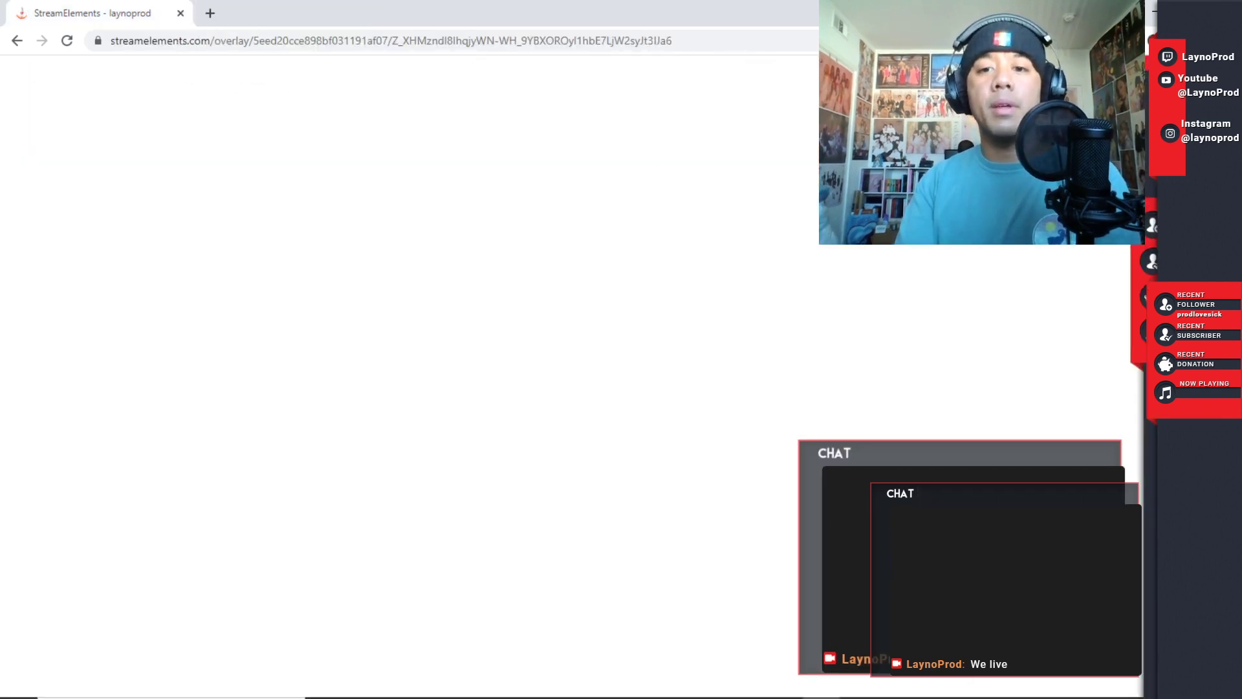
pyautogui.moveTo(664, 691)
pyautogui.click(795, 688)
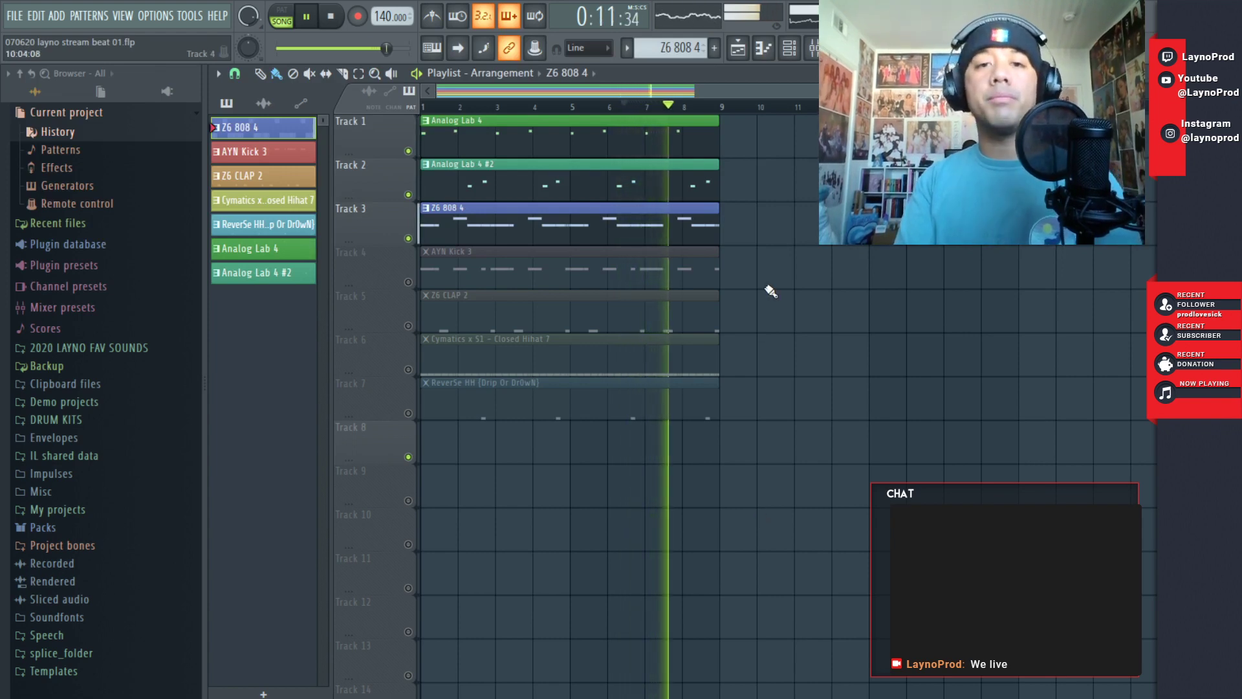
# - Move the muted kick, clap, closed hi-hat and reverse hi-hat clips to bar 9 and unmute tracks 4 to 7
pyautogui.moveTo(754, 253); pyautogui.dragTo(431, 409)
pyautogui.moveTo(446, 280); pyautogui.dragTo(760, 269)
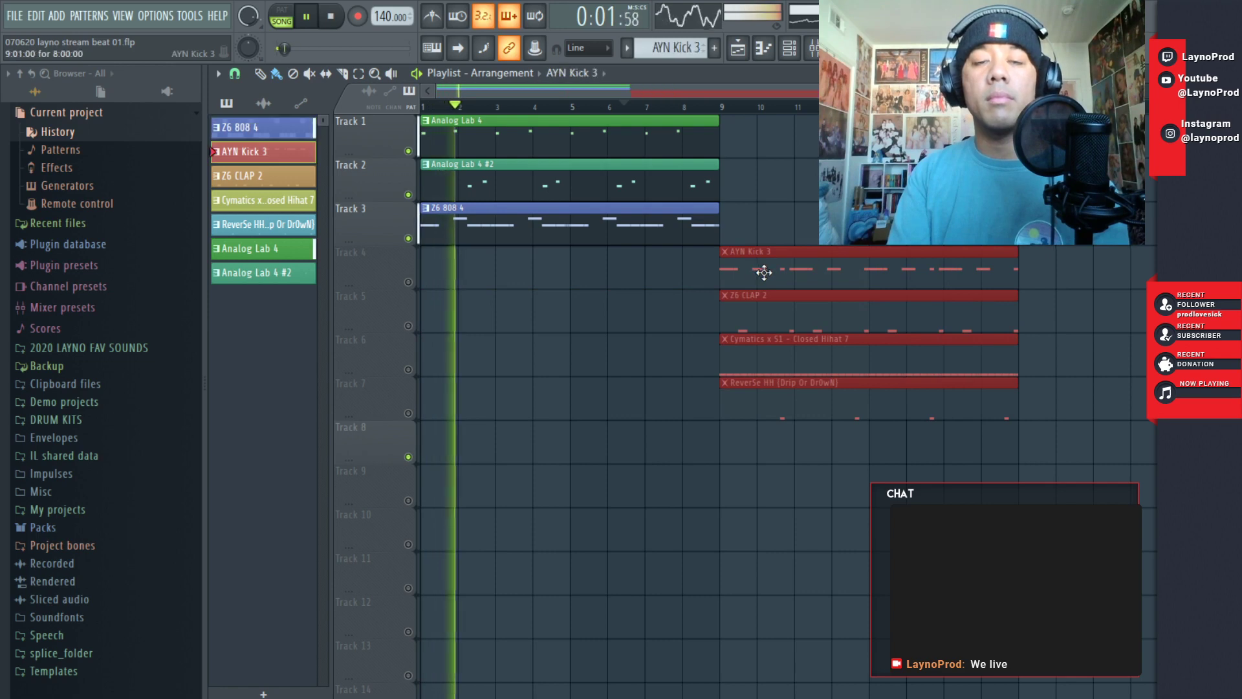
pyautogui.rightClick(409, 282)
pyautogui.rightClick(409, 283)
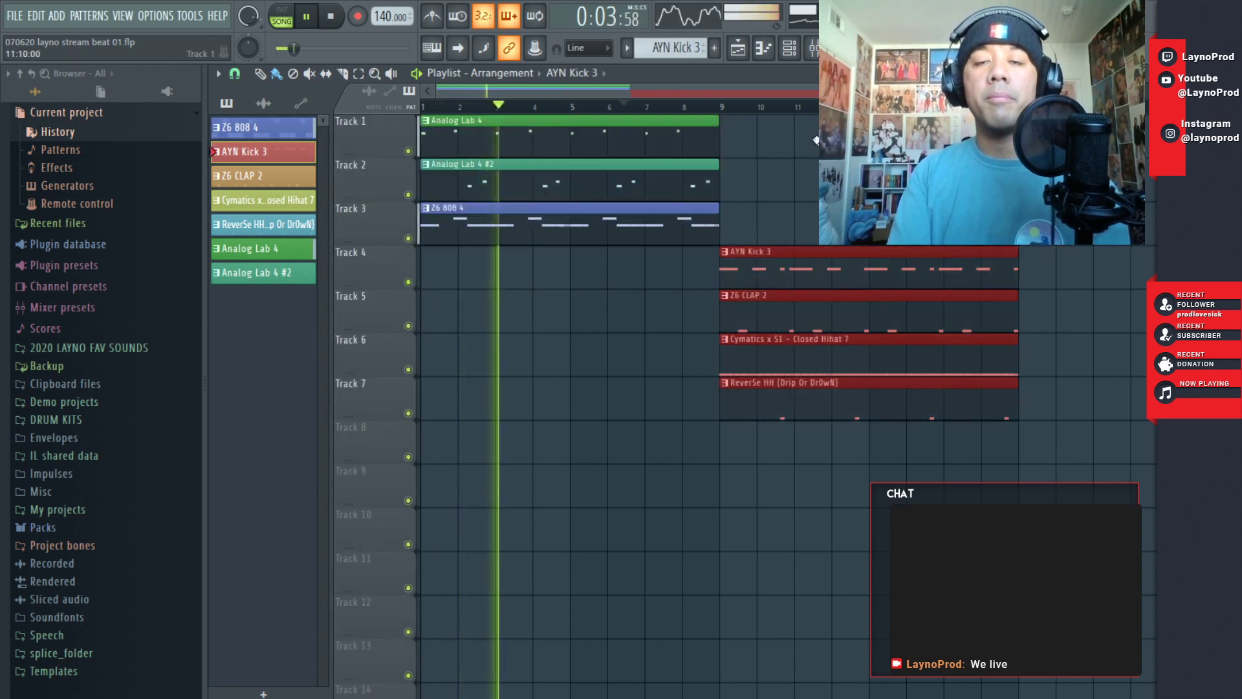
# - Place a copy of the Cymatics closed hi-hat clip on track 6 at bar 1
pyautogui.moveTo(784, 133); pyautogui.dragTo(590, 244)
pyautogui.click(790, 352)
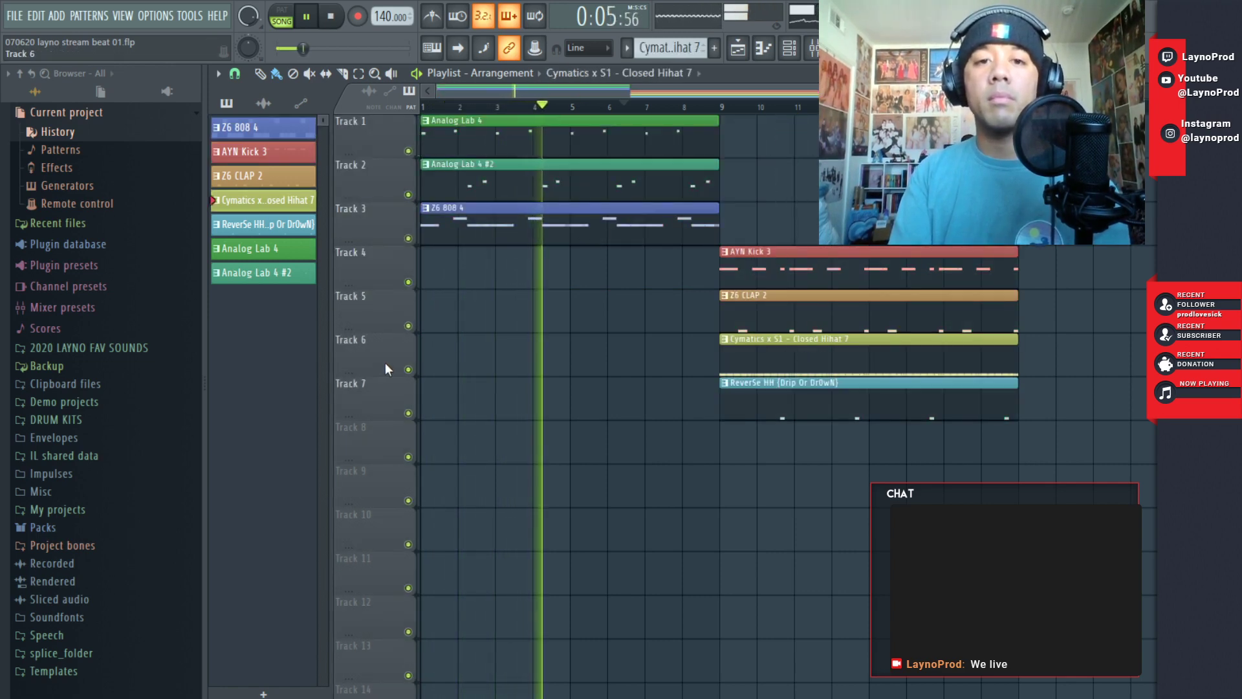
pyautogui.click(429, 367)
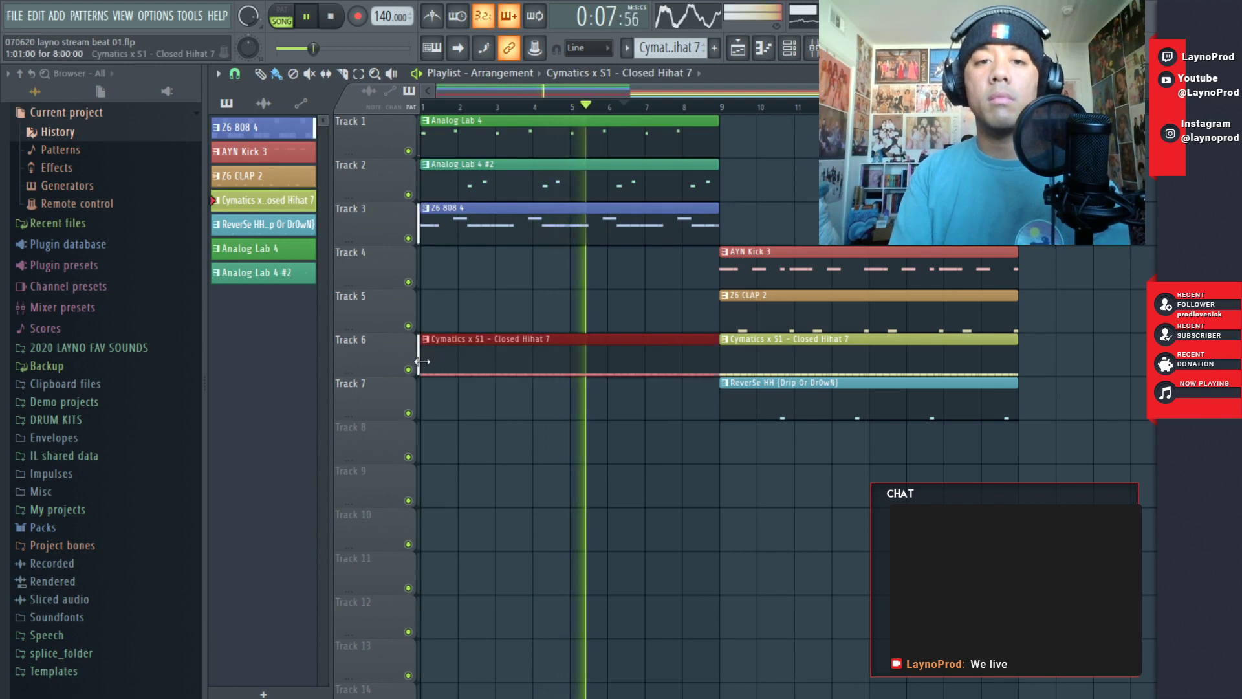
pyautogui.moveTo(437, 350)
pyautogui.mouseDown()
pyautogui.moveTo(512, 349)
pyautogui.moveTo(429, 356)
pyautogui.mouseUp()
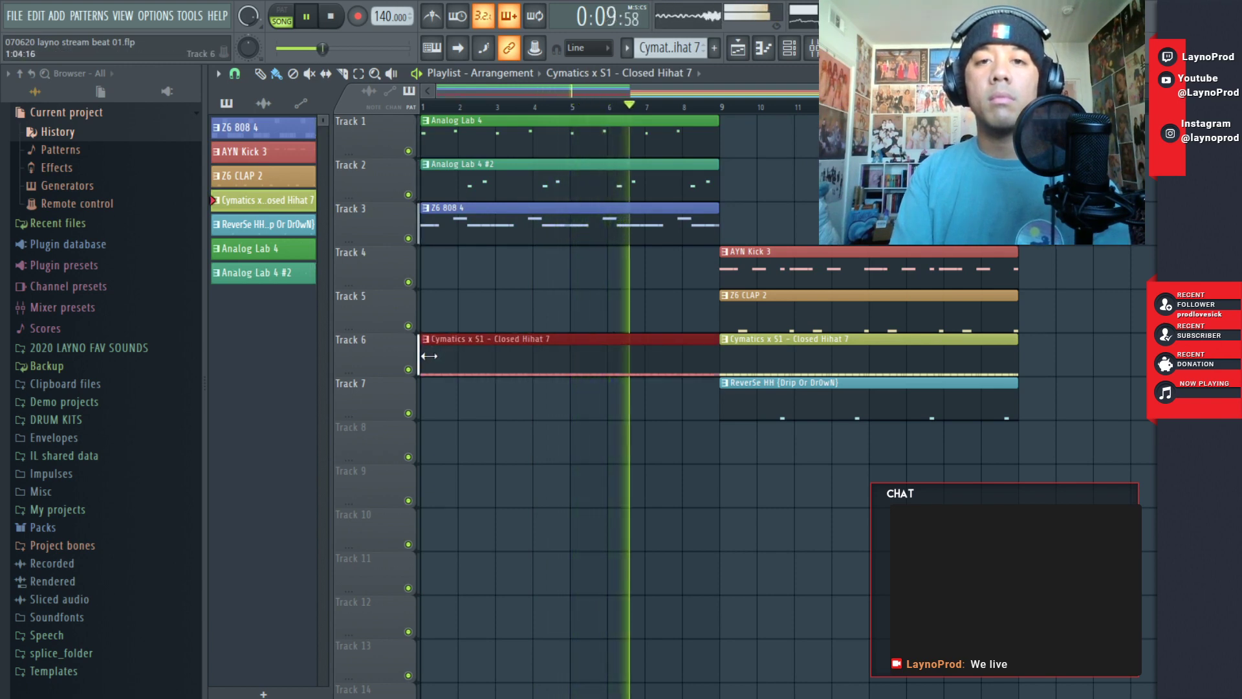
# - Repeat the melody and 808 clips at bar 9 and the full melody and drum section at bar 17, and save the project
pyautogui.moveTo(776, 142); pyautogui.dragTo(903, 187)
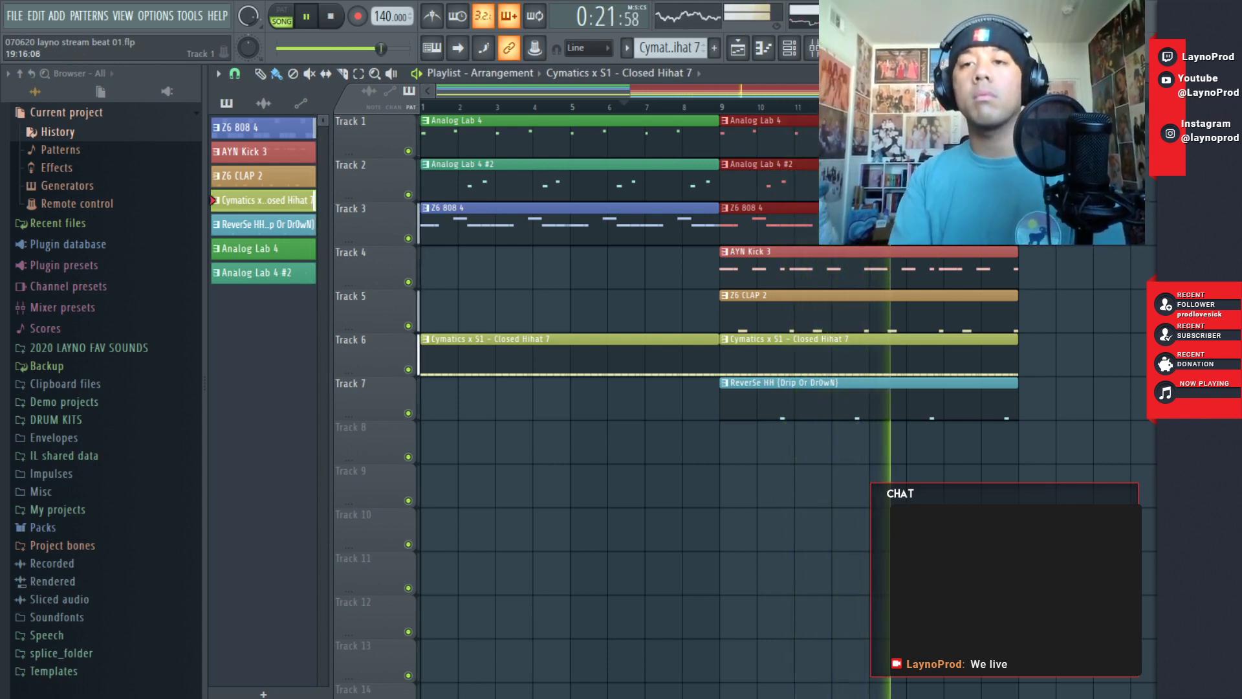
pyautogui.moveTo(893, 226)
pyautogui.mouseDown()
pyautogui.moveTo(772, 387)
pyautogui.moveTo(1081, 334)
pyautogui.mouseUp()
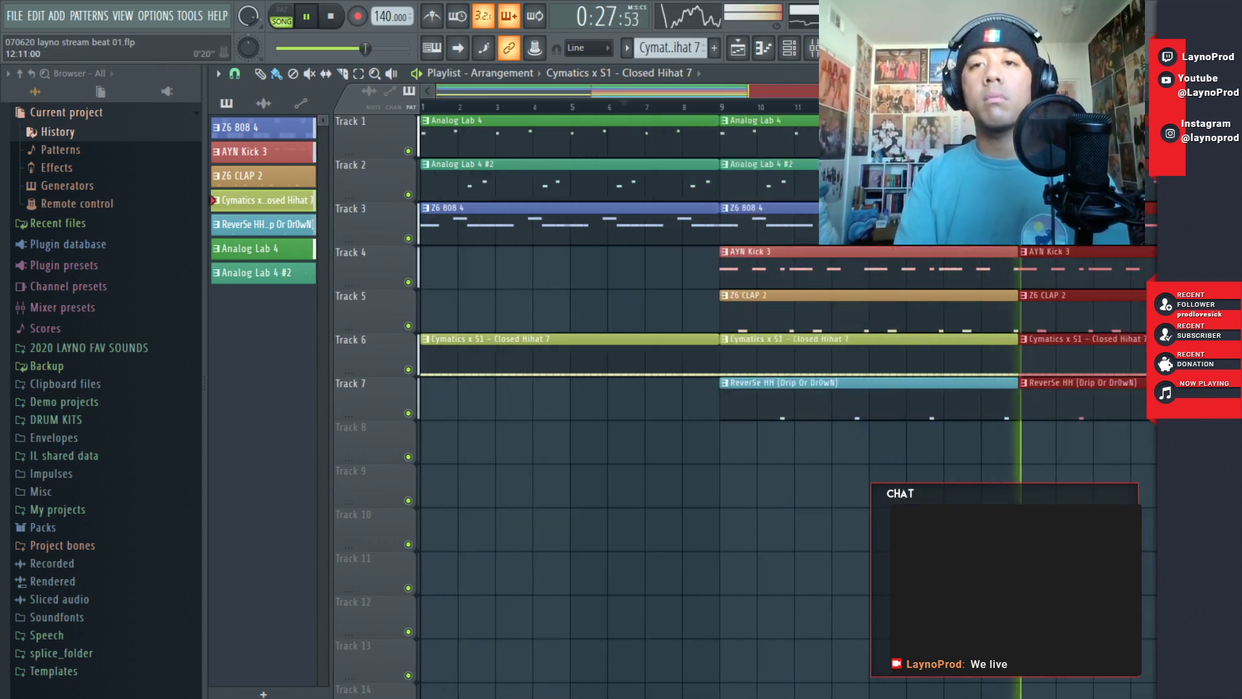
pyautogui.moveTo(823, 91); pyautogui.dragTo(1142, 91)
pyautogui.click(1027, 224)
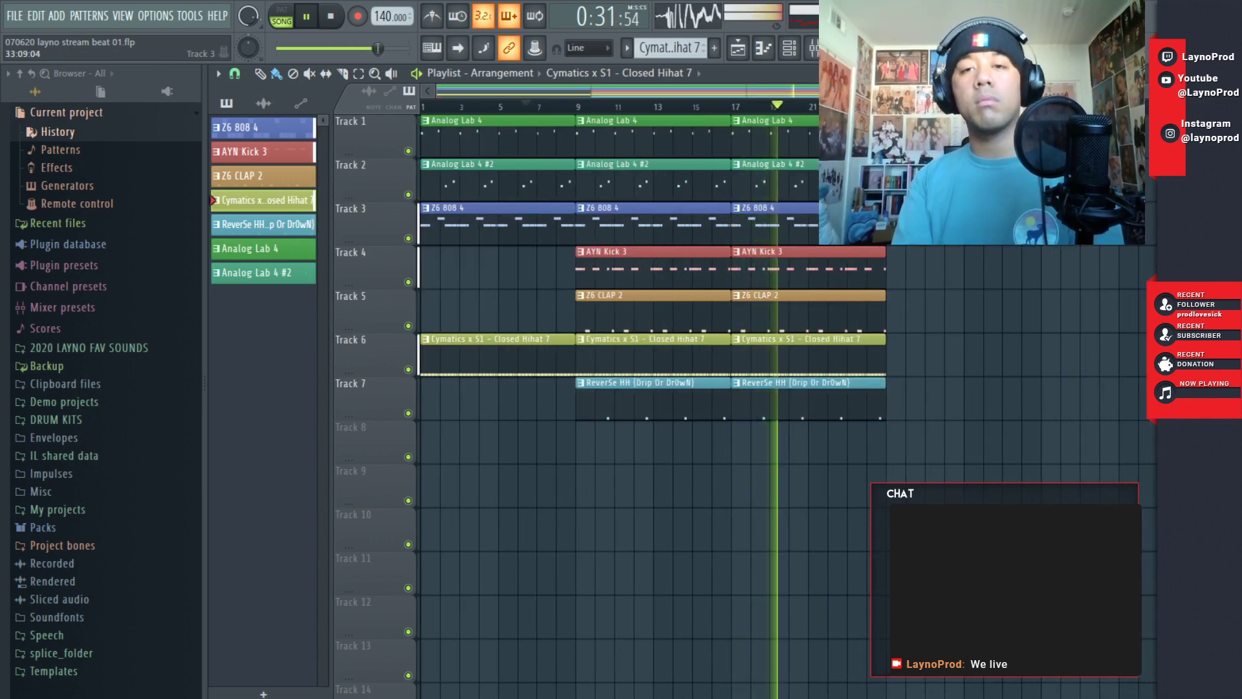
pyautogui.hotkey('ctrl', 's')
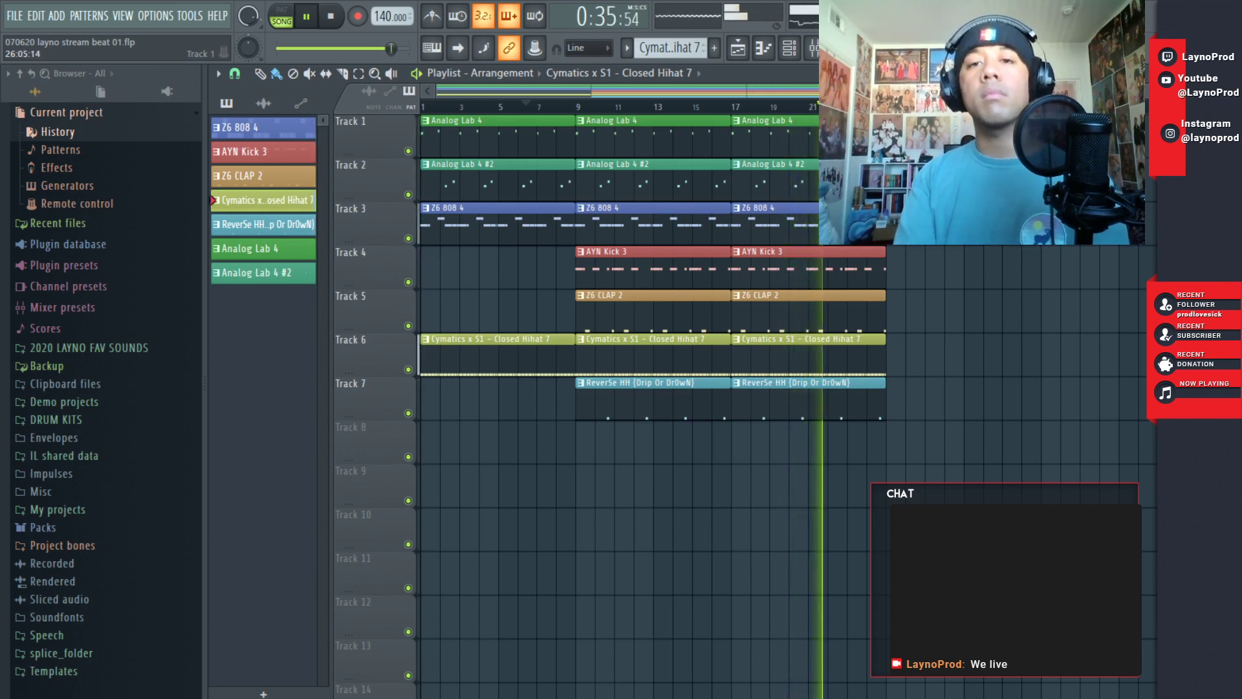
# - Add copies of the melody and 808 clips on tracks 1 to 3 and the ReverSe HH clip on track 7 at bar 25
pyautogui.moveTo(505, 268); pyautogui.dragTo(1061, 139)
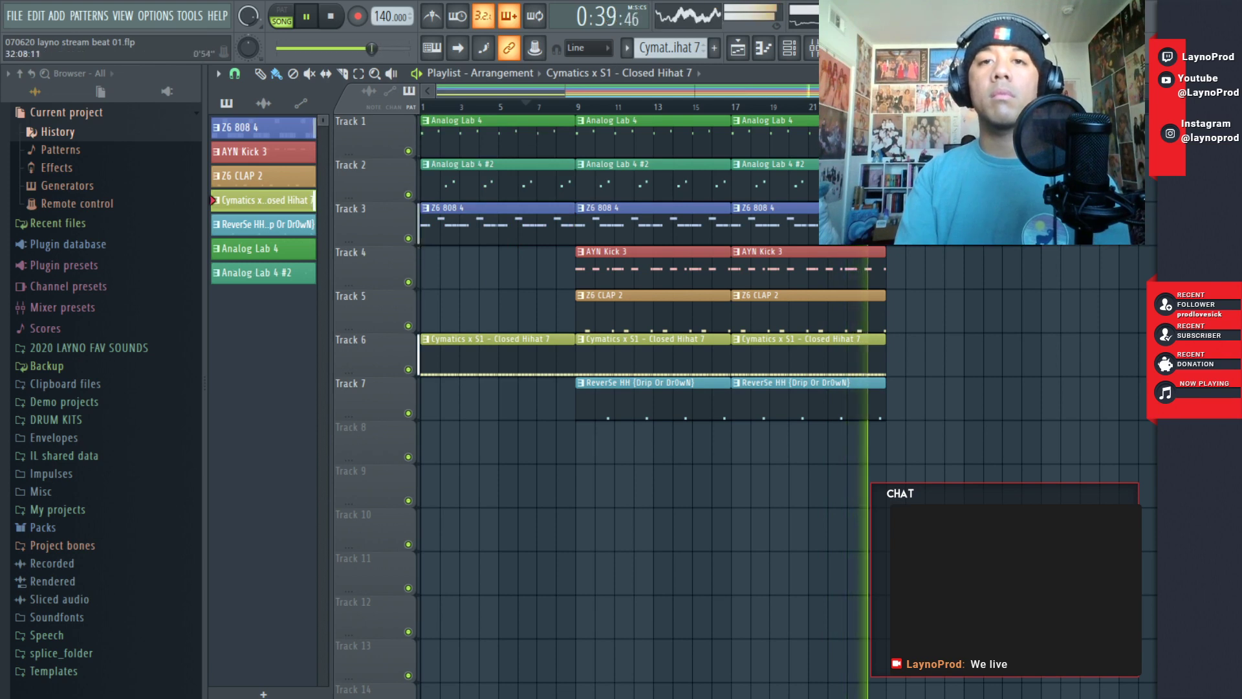
pyautogui.scroll(-1, 971, 155)
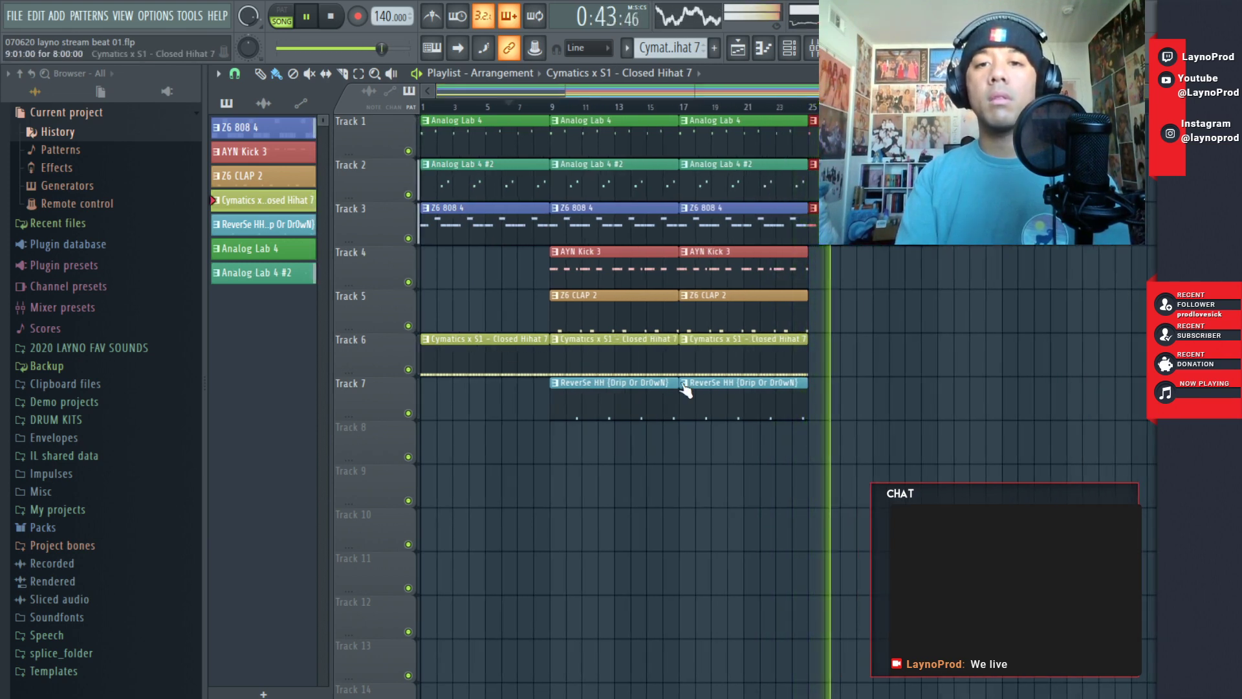
pyautogui.click(775, 394)
pyautogui.click(824, 402)
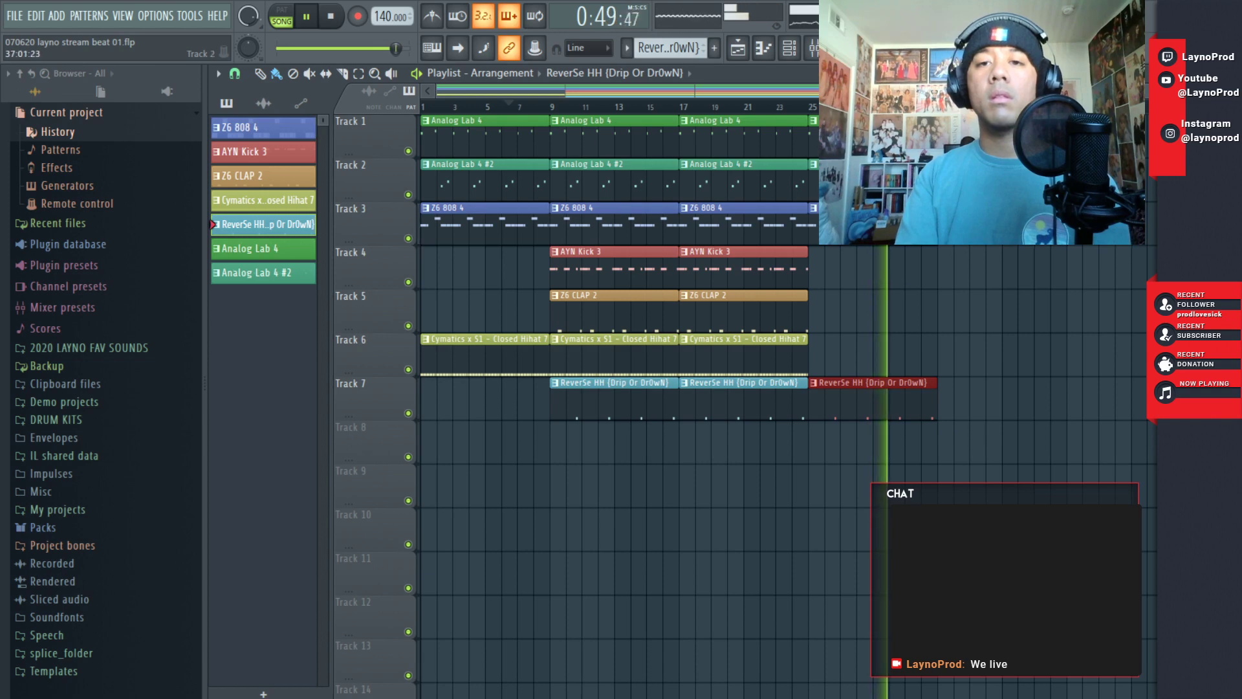
# - Duplicate all clips from bars 9 to 25 so the section repeats from bar 33, and save the project
pyautogui.moveTo(594, 492); pyautogui.dragTo(759, 107)
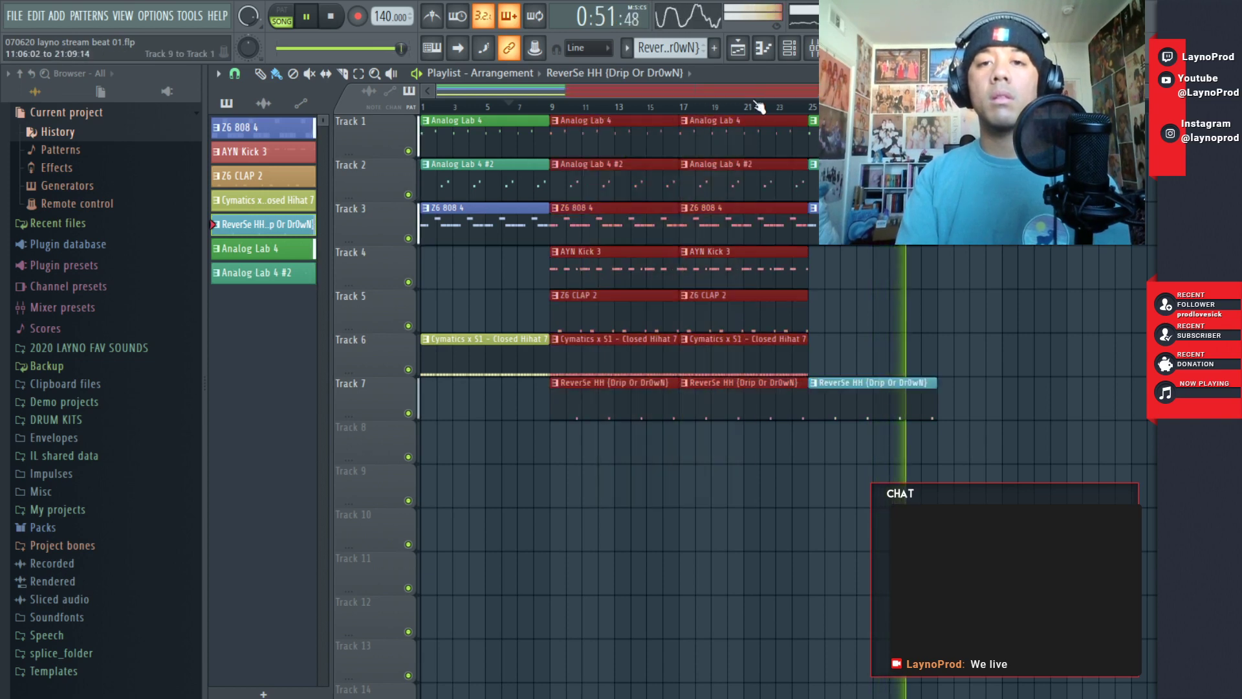
pyautogui.hotkey('ctrl', 'b')
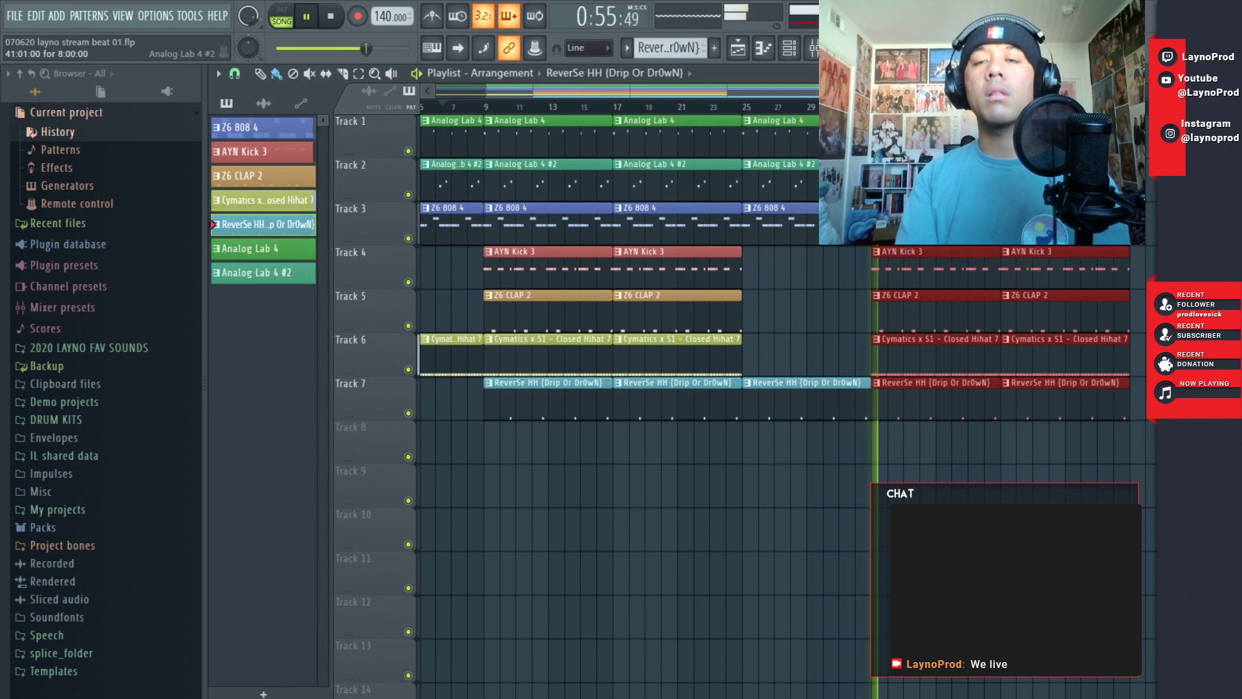
pyautogui.moveTo(1051, 91); pyautogui.dragTo(1001, 91)
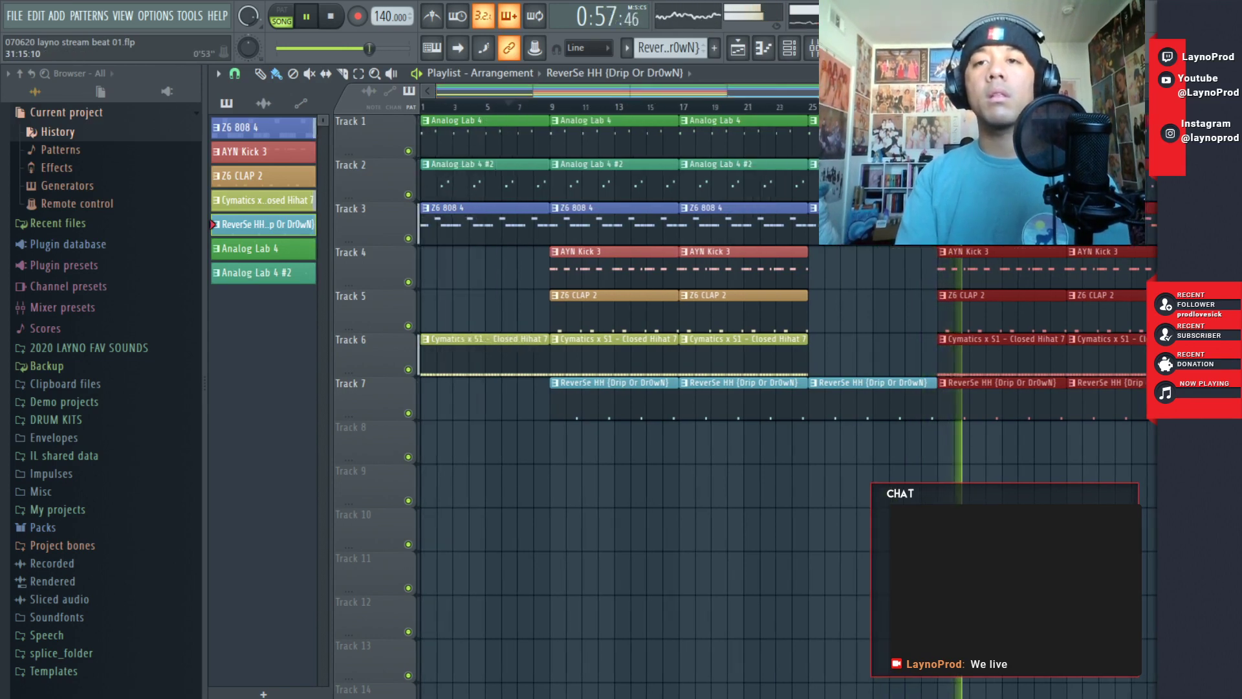
pyautogui.scroll(-2, 783, 401)
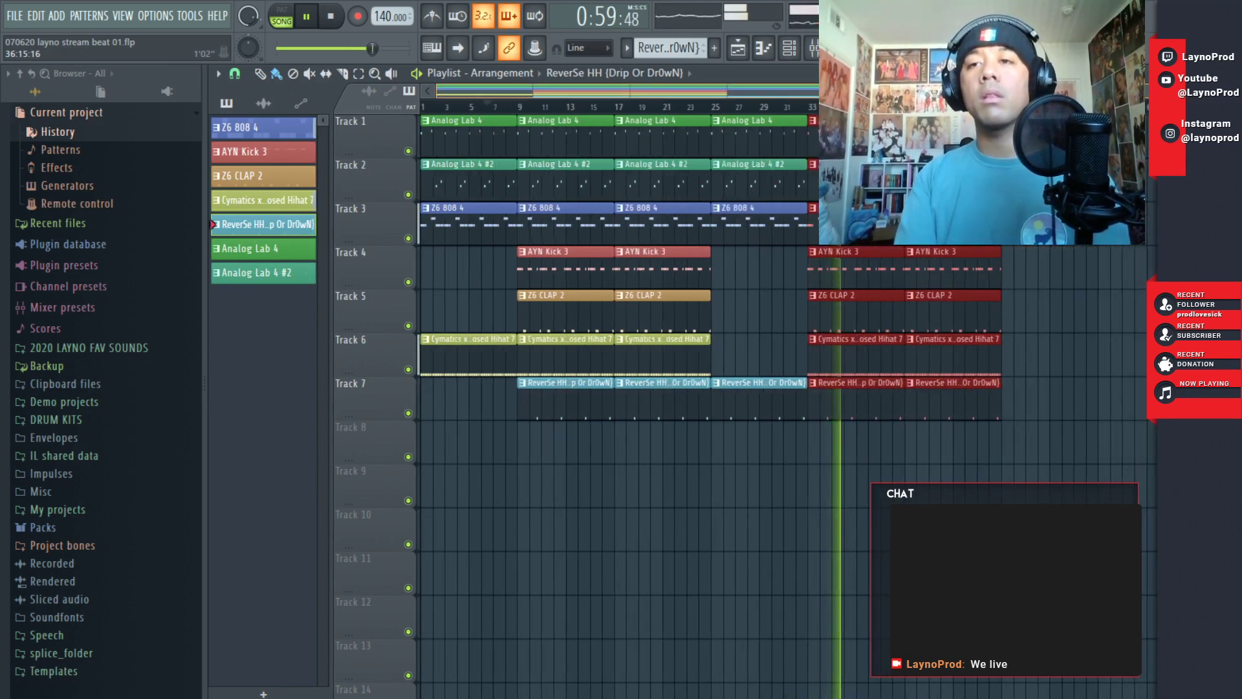
pyautogui.hotkey('ctrl', 's')
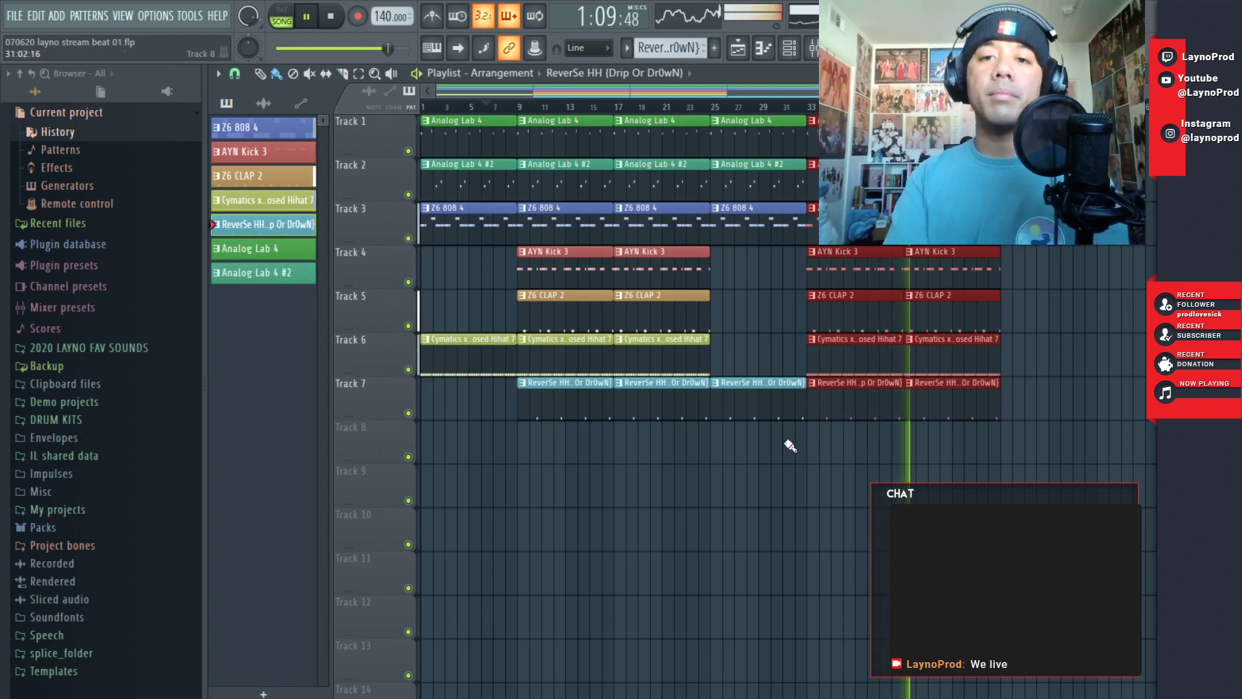
# - Duplicate the two-block section starting at bar 33 so it repeats from bar 49, and clear the selection
pyautogui.moveTo(781, 445); pyautogui.dragTo(962, 271)
pyautogui.moveTo(866, 272); pyautogui.dragTo(1054, 256)
pyautogui.click(1137, 469)
pyautogui.rightClick(1137, 469)
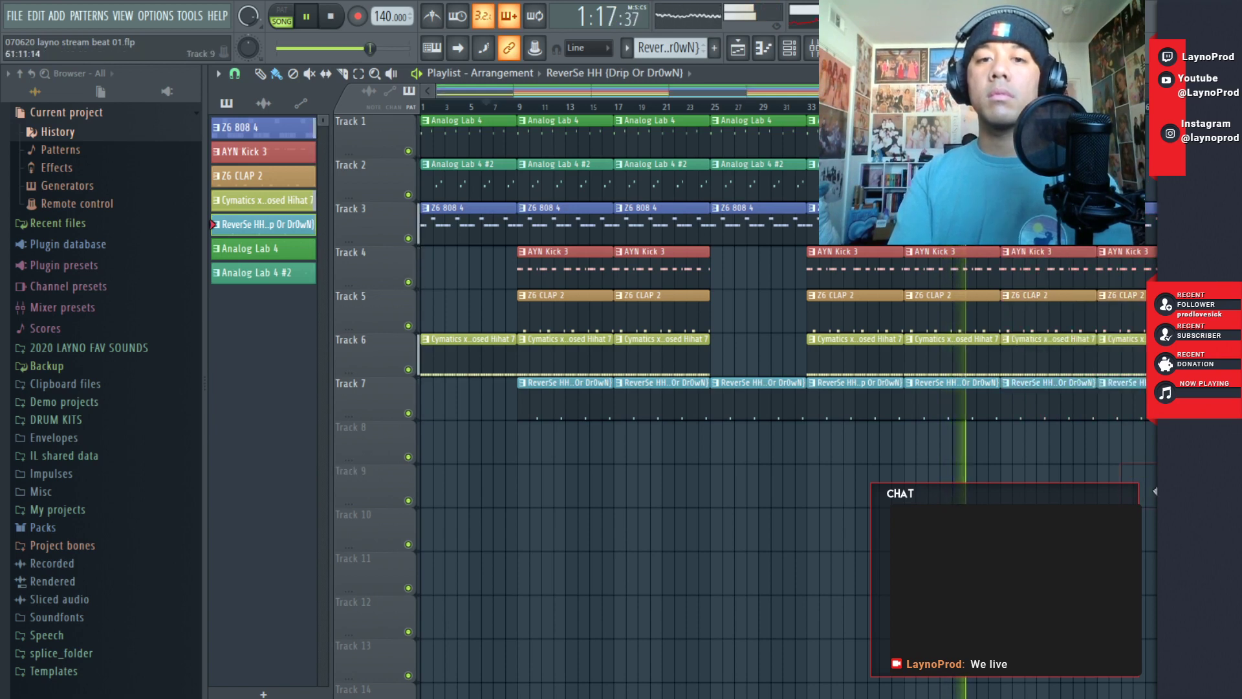
# - Delete the ReverSe HH, Z6 CLAP 2 and AYN Kick 3 clips at bar 57, keeping the closed hi-hat
pyautogui.rightClick(1143, 393)
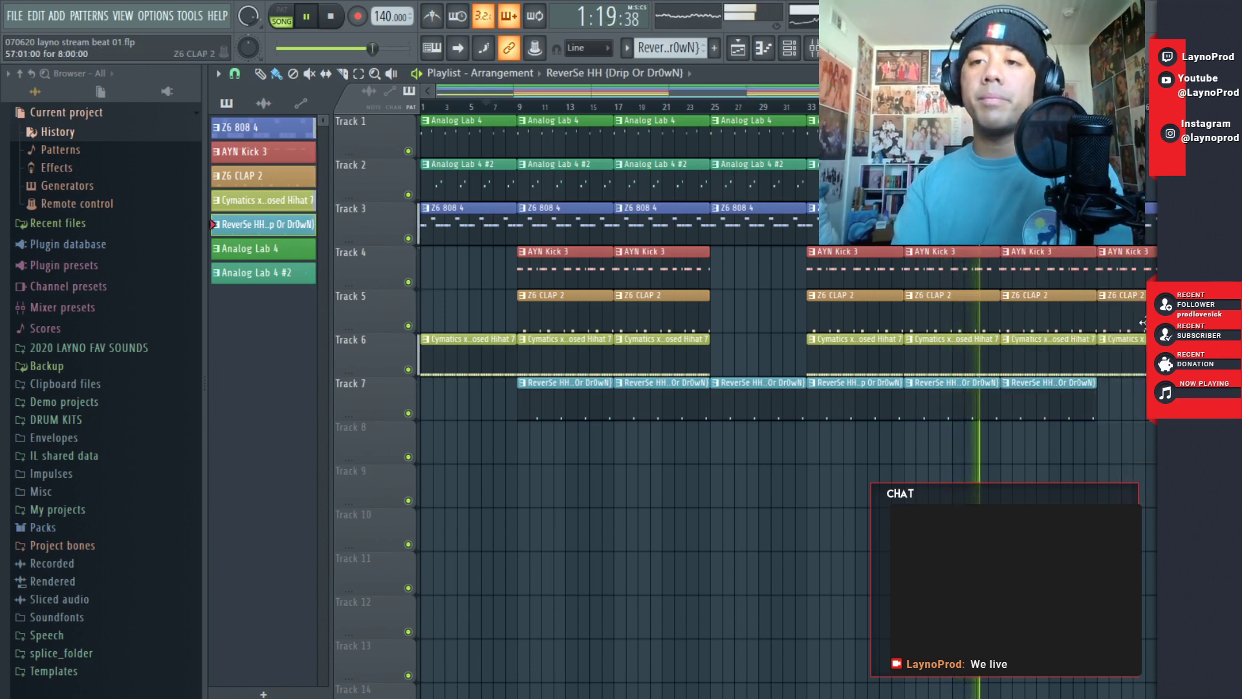
pyautogui.rightClick(1137, 315)
pyautogui.rightClick(1135, 274)
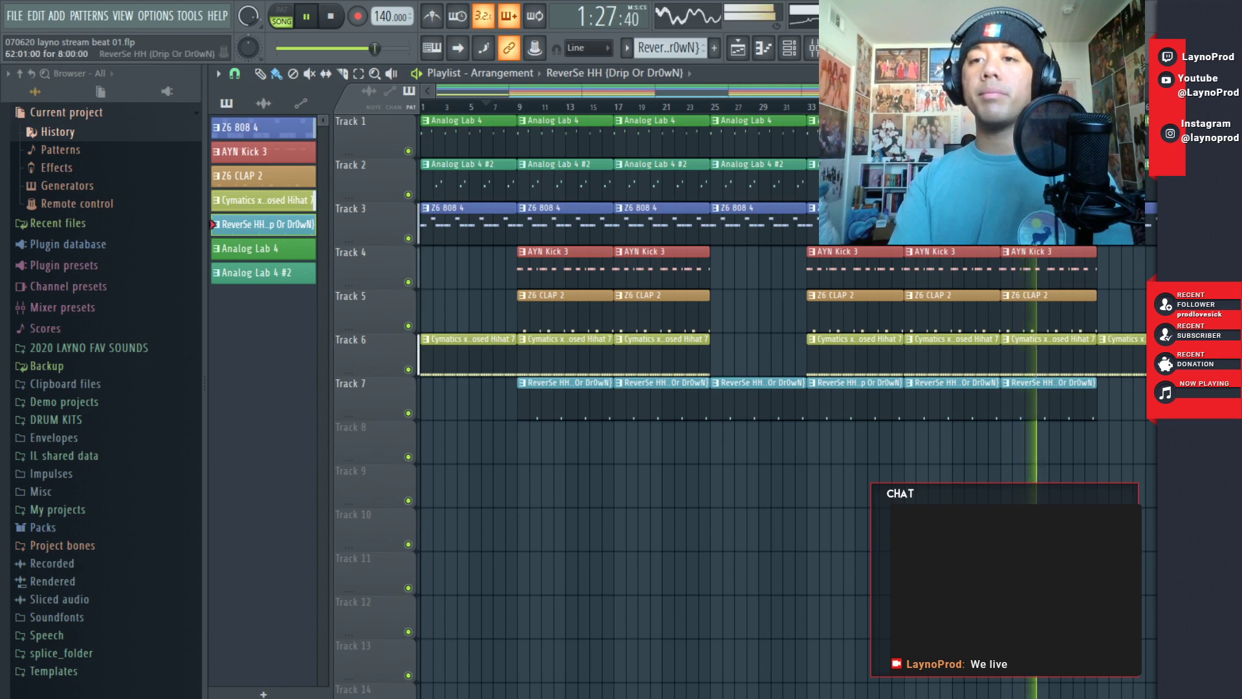
# - Add a ReverSe HH clip at bar 57, and build bar 65 from copies of the bar 57 clips plus AYN Kick 3 and Z6 CLAP 2
pyautogui.click(1099, 399)
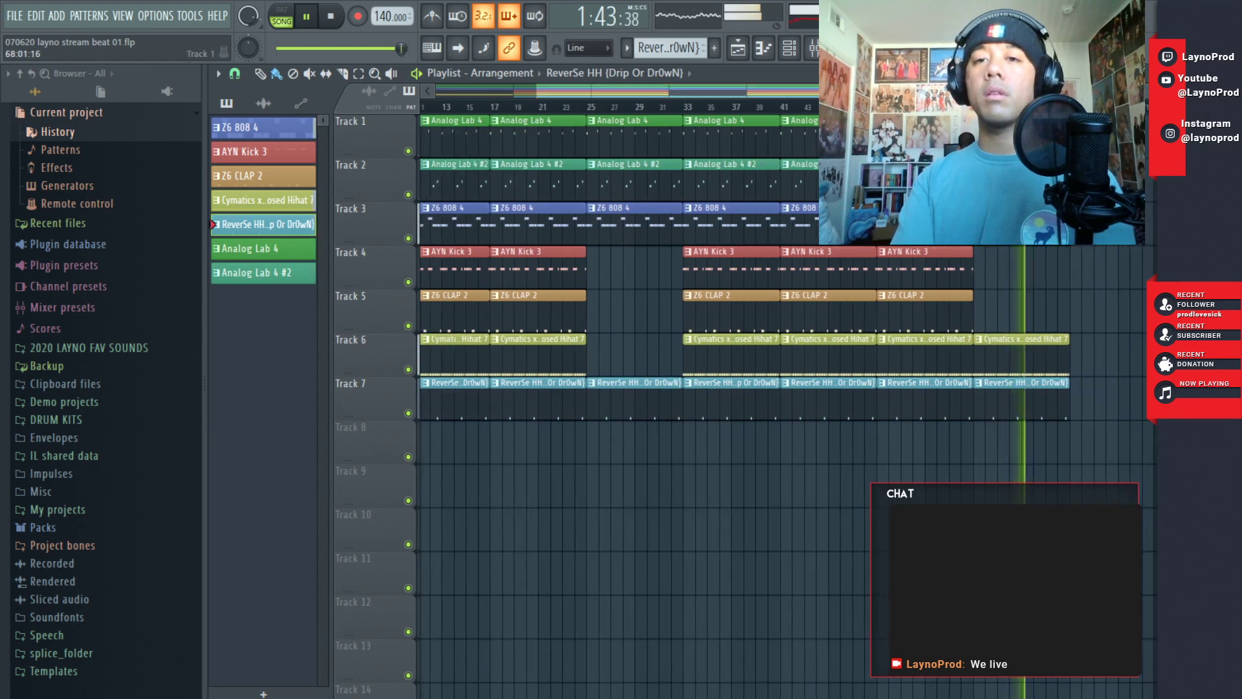
pyautogui.moveTo(1105, 223); pyautogui.dragTo(1114, 372)
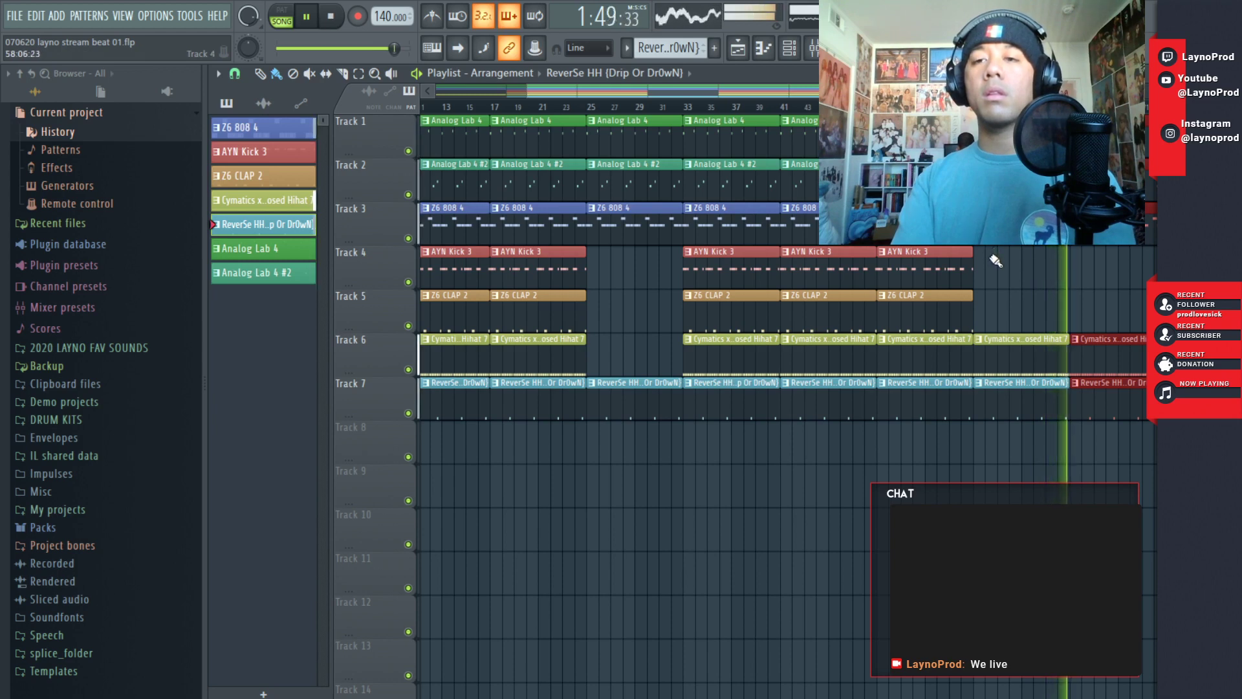
pyautogui.moveTo(990, 248); pyautogui.dragTo(878, 325)
pyautogui.moveTo(917, 272); pyautogui.dragTo(1122, 253)
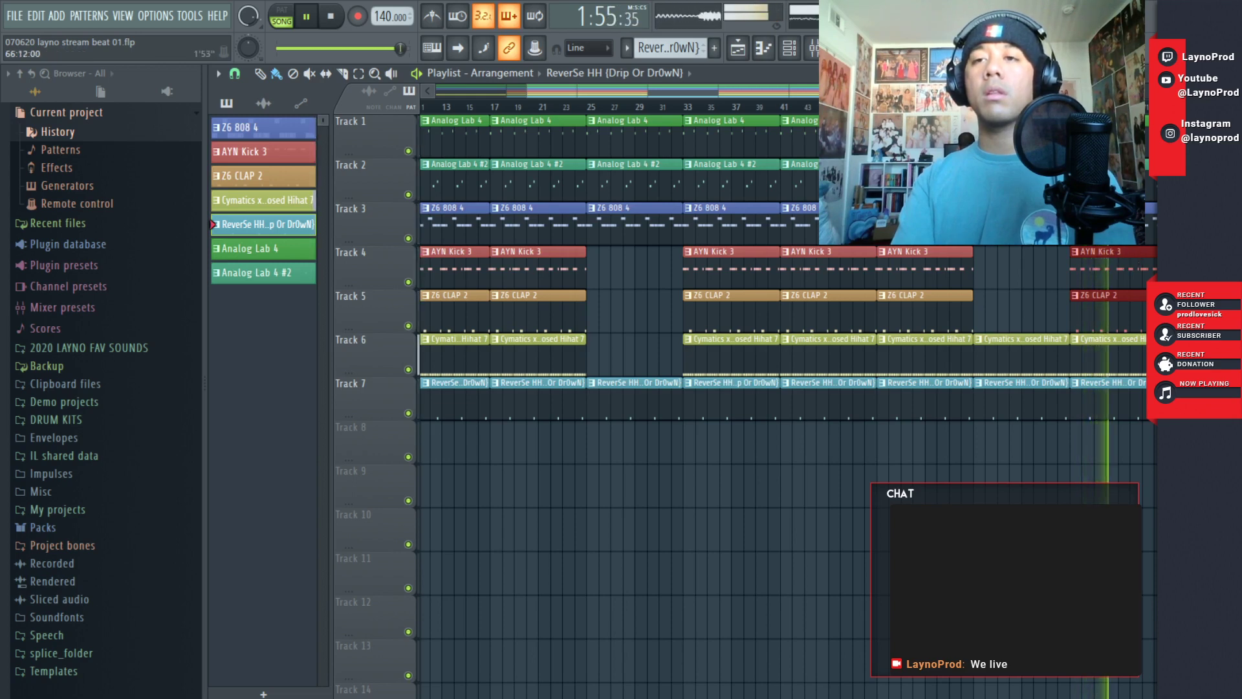
# - Duplicate the full section at bar 65 so it repeats from bar 73 and again from bar 81
pyautogui.hscroll(4, 1091, 259)
pyautogui.moveTo(1113, 249); pyautogui.dragTo(1007, 398)
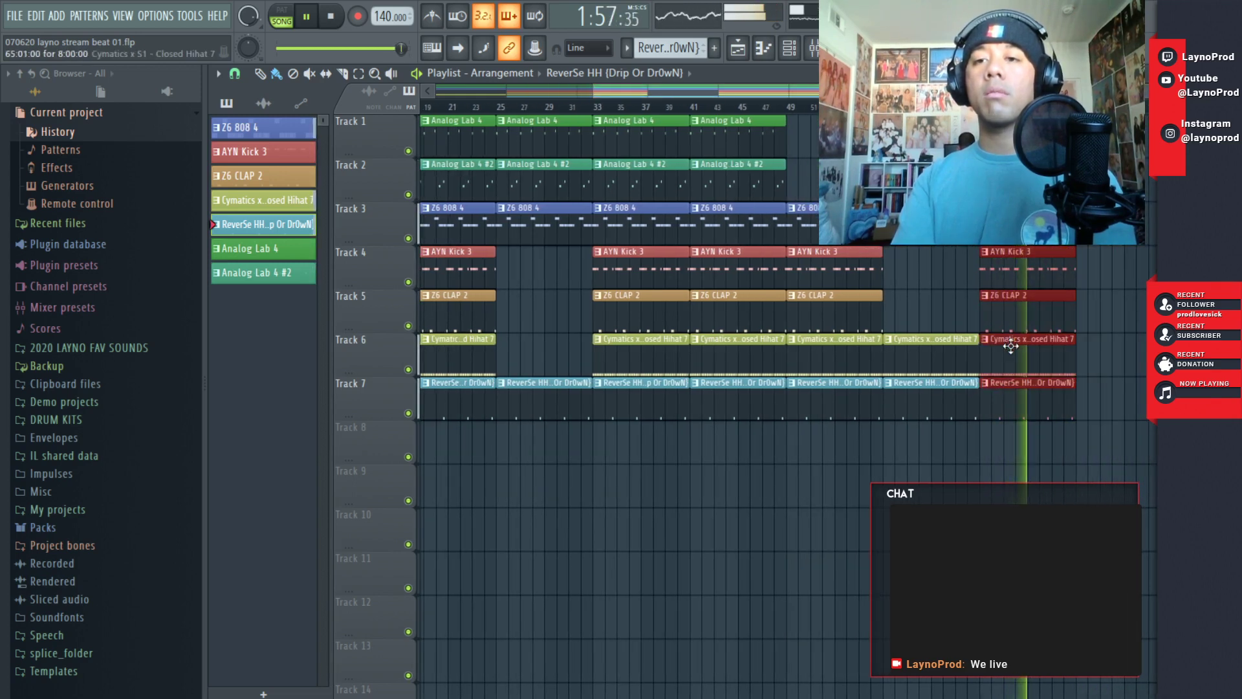
pyautogui.moveTo(1012, 346); pyautogui.dragTo(1120, 345)
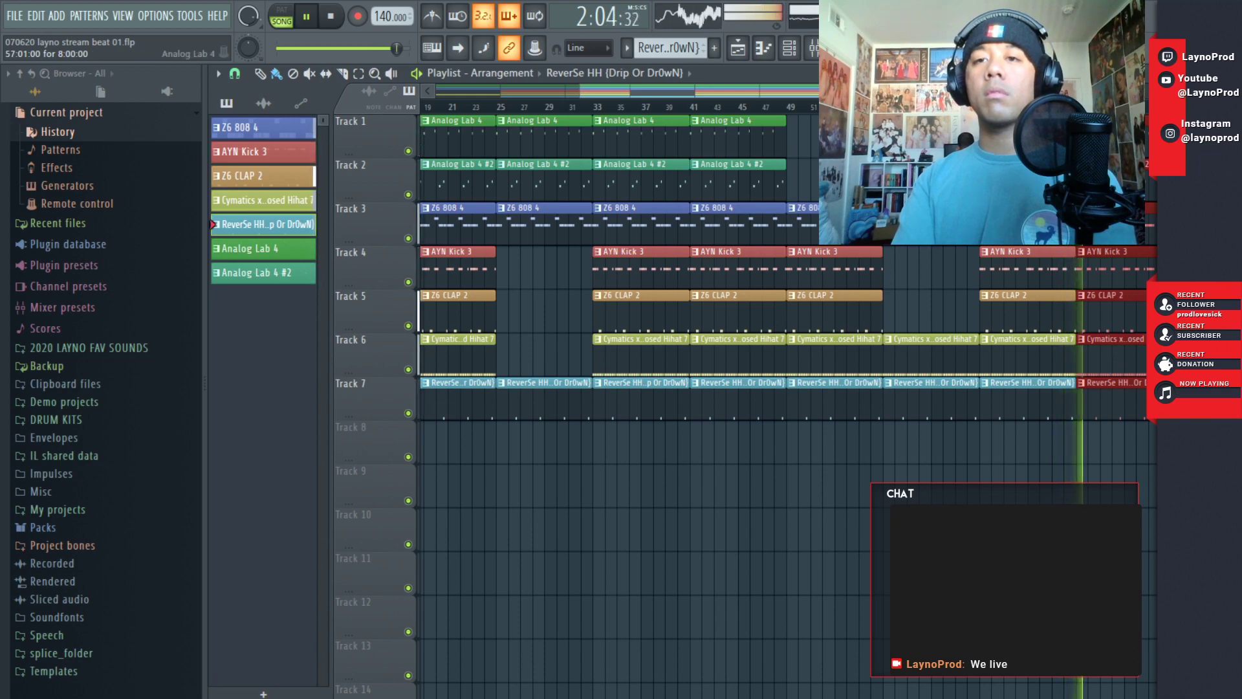
pyautogui.moveTo(788, 90); pyautogui.dragTo(523, 125)
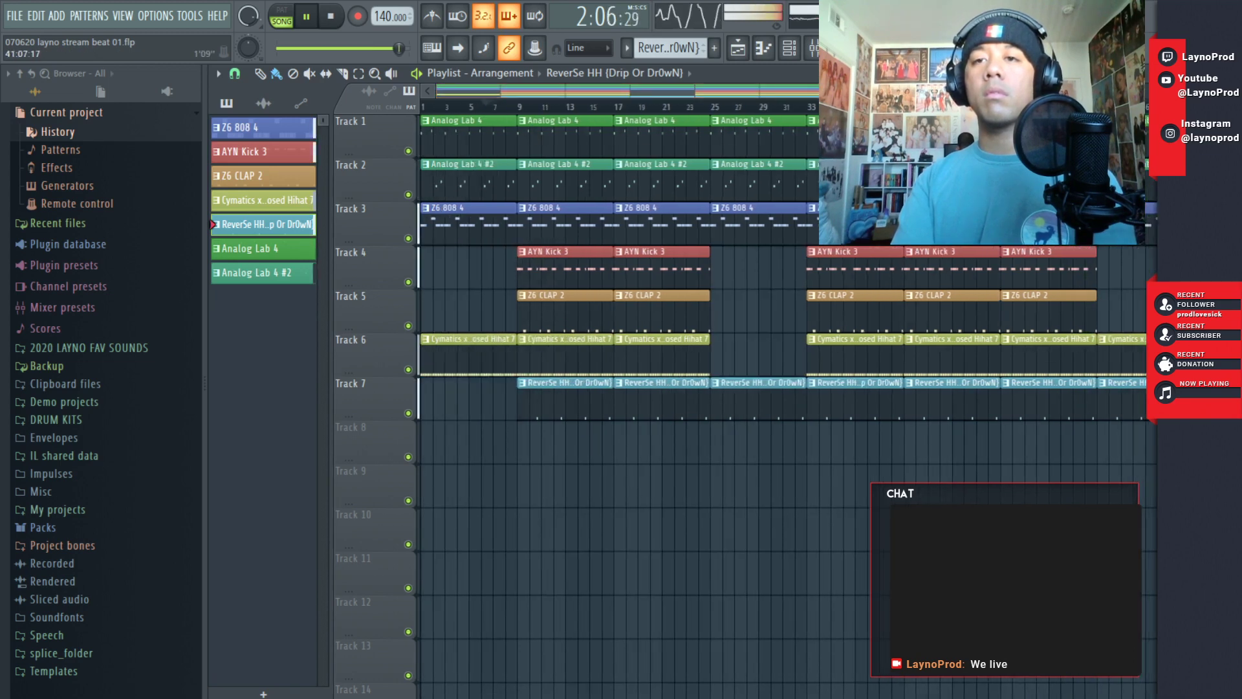
pyautogui.scroll(-3, 712, 310)
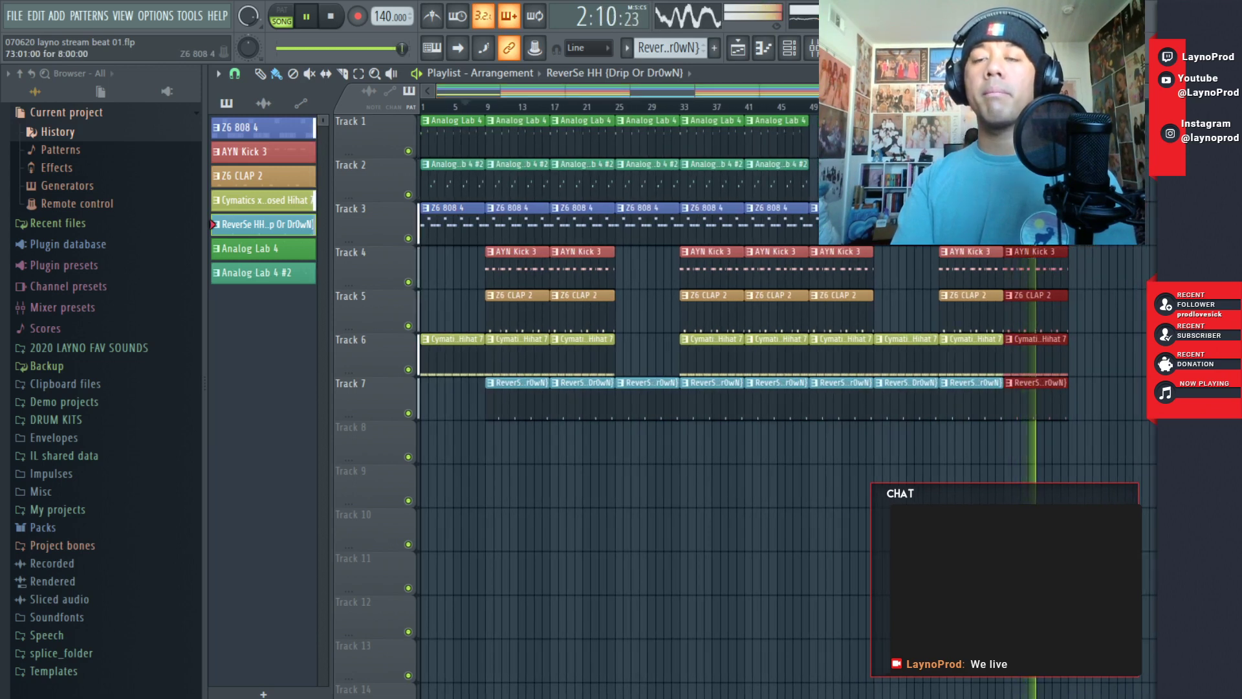
pyautogui.moveTo(1086, 223); pyautogui.dragTo(1024, 401)
pyautogui.moveTo(1044, 223); pyautogui.dragTo(1052, 223)
pyautogui.hotkey('ctrl', 'b')
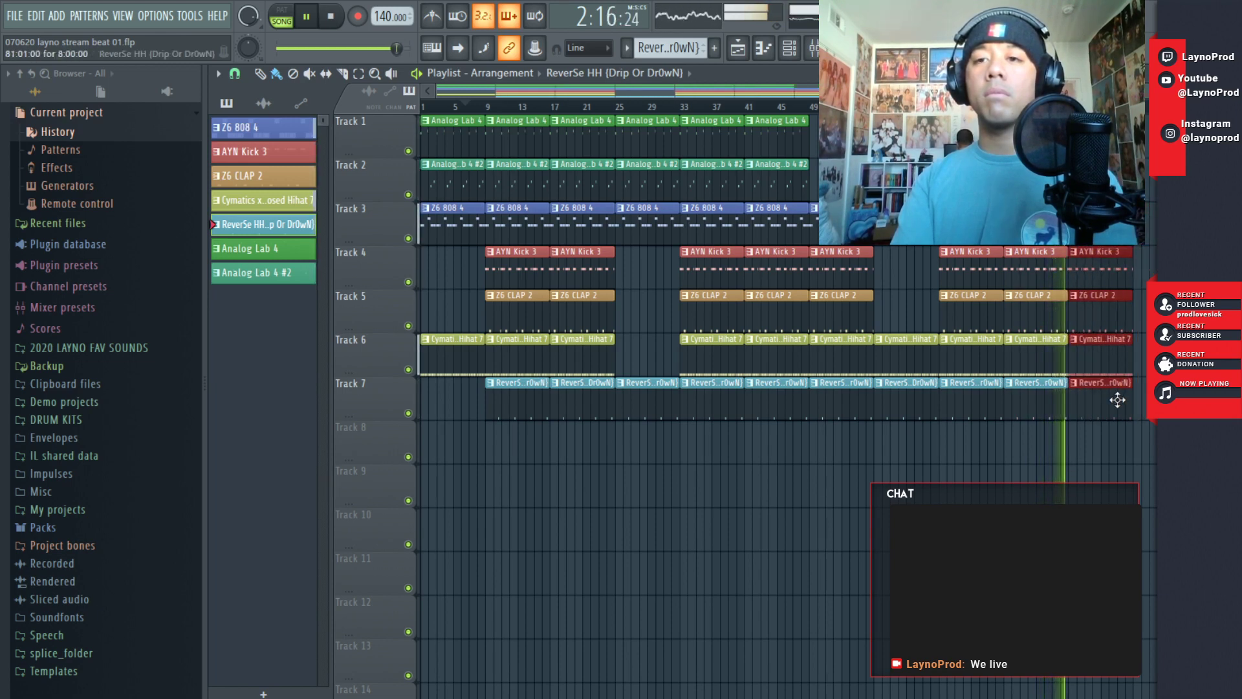
# - Keep the Z6 CLAP 2 clip at bar 81, and continue the arrangement at bar 89 with the 808 and closed hi-hat clips
pyautogui.rightClick(1100, 294)
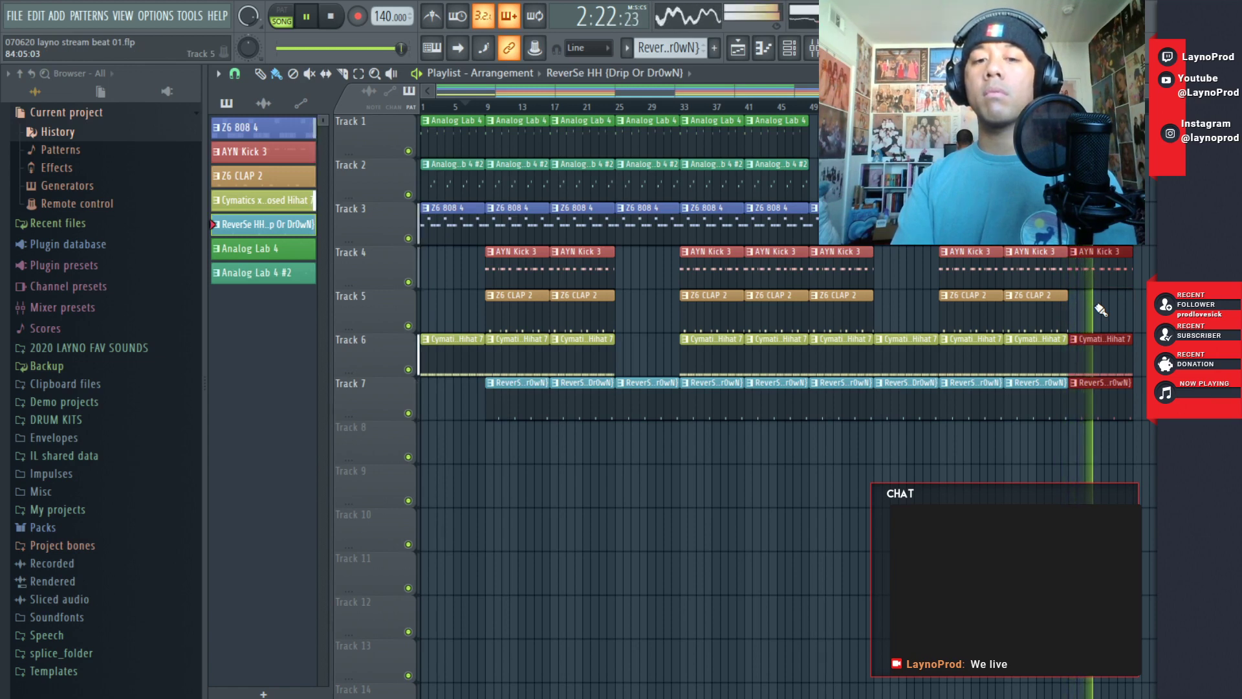
pyautogui.hotkey('ctrl', 'z')
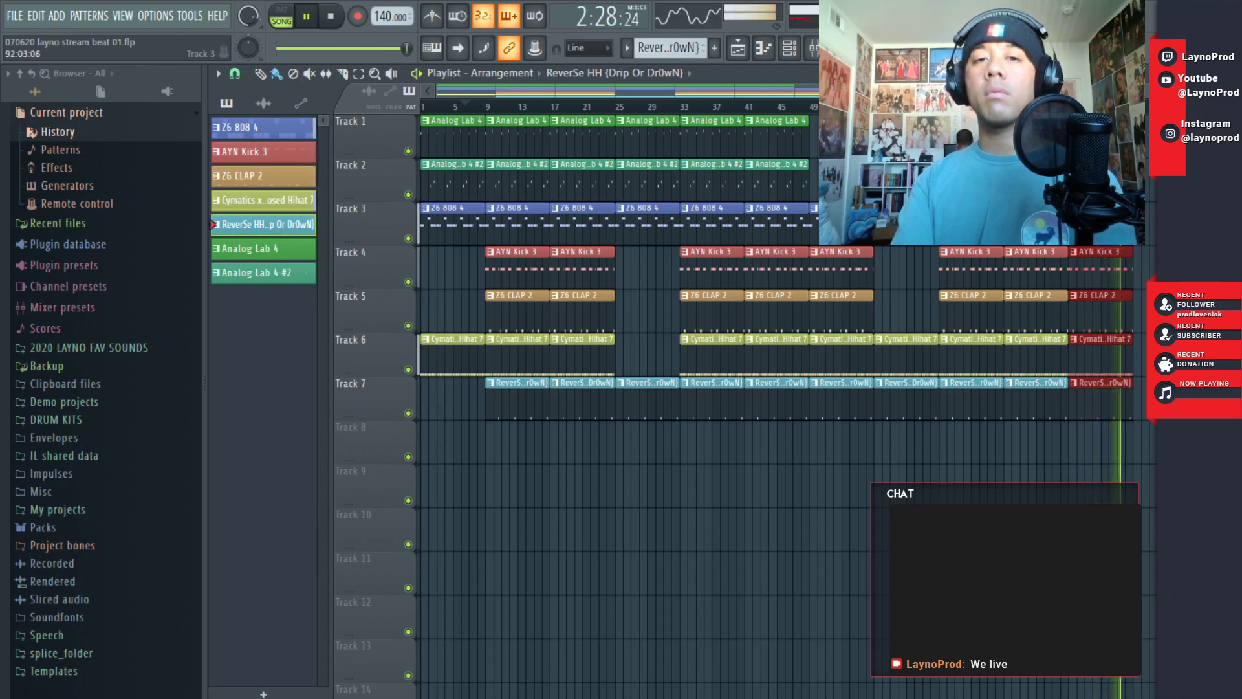
pyautogui.moveTo(1158, 224); pyautogui.dragTo(1106, 224)
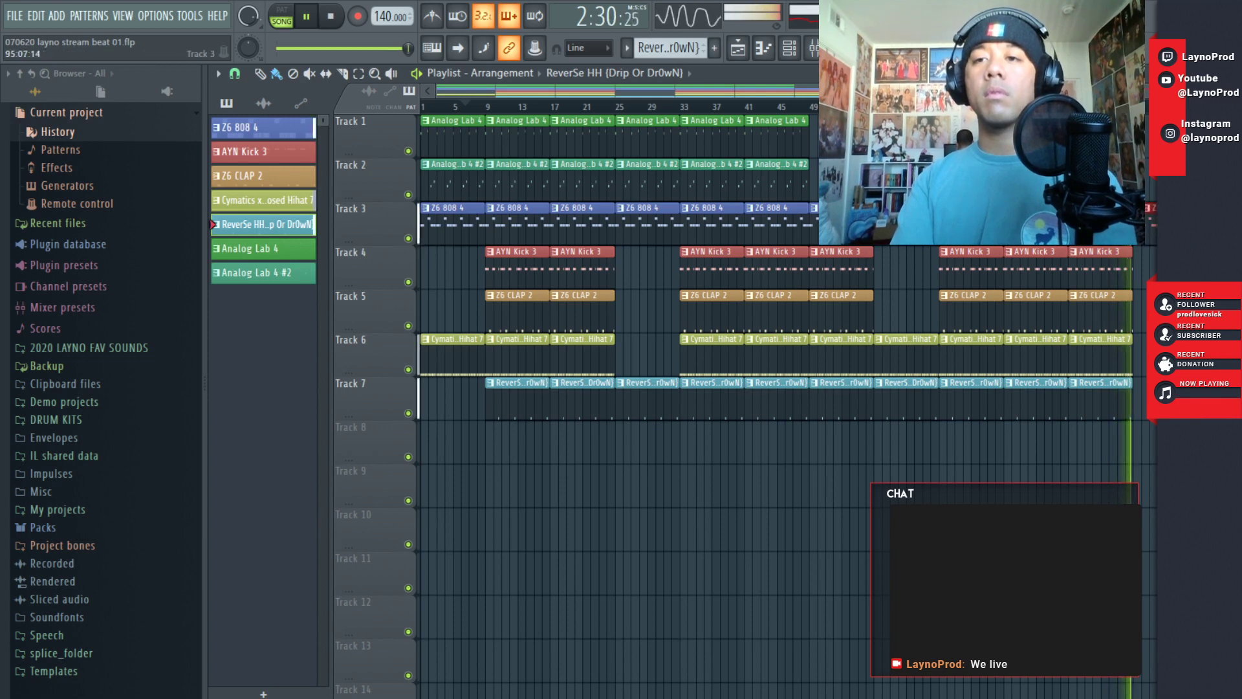
pyautogui.moveTo(1185, 224); pyautogui.dragTo(1177, 224)
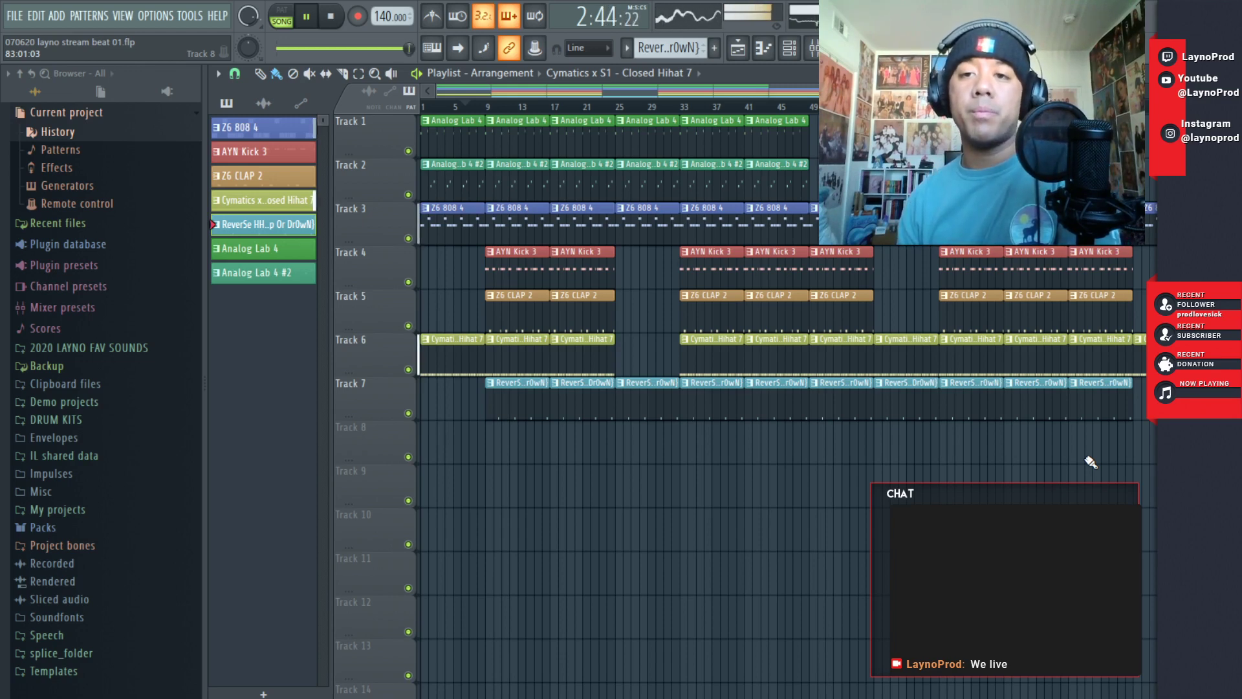
# - Check the mixer levels while the song plays, and return to the playlist
pyautogui.press('F9')
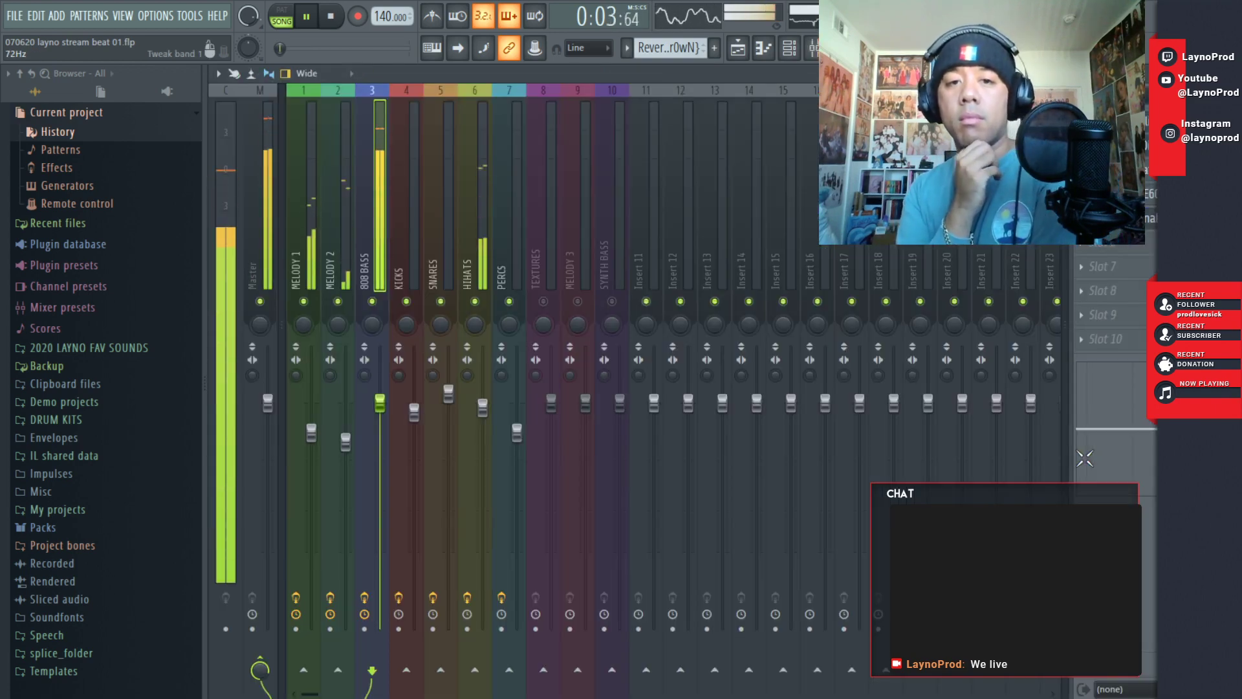
pyautogui.press('F9')
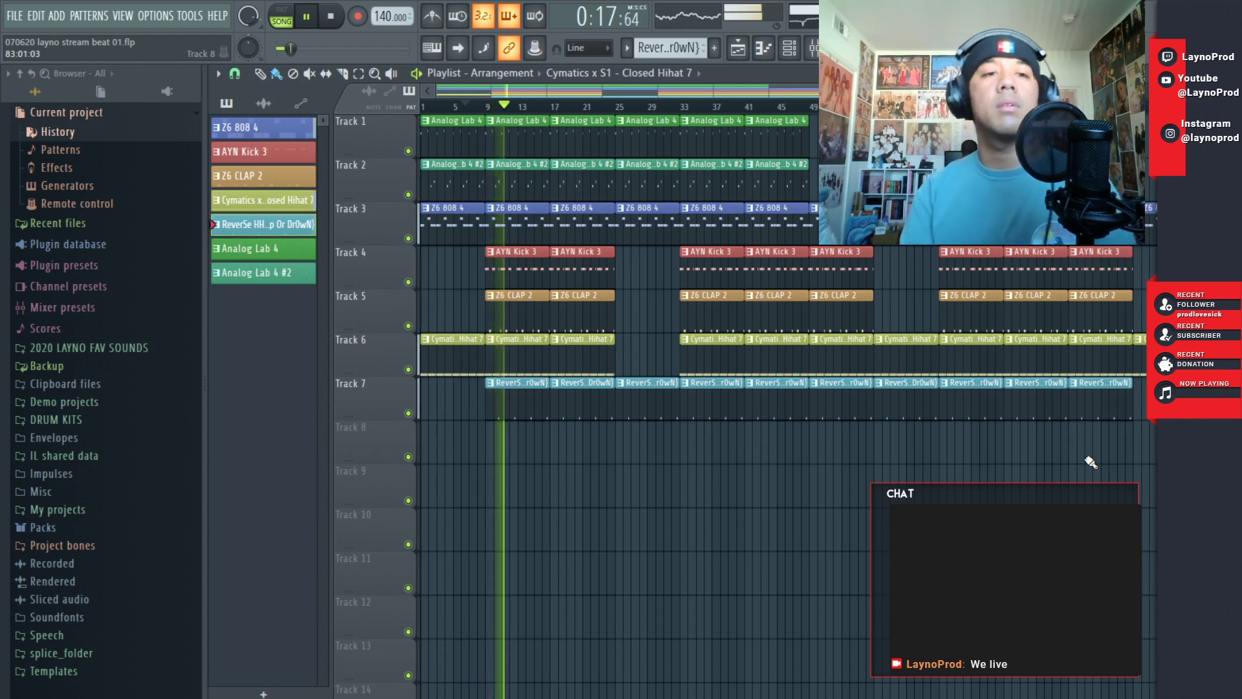
# - Restart playback from bar 1 and open the Percs & Rimshots & Fills folder inside 2020 LAYNO FAV SOUNDS
pyautogui.click(88, 351)
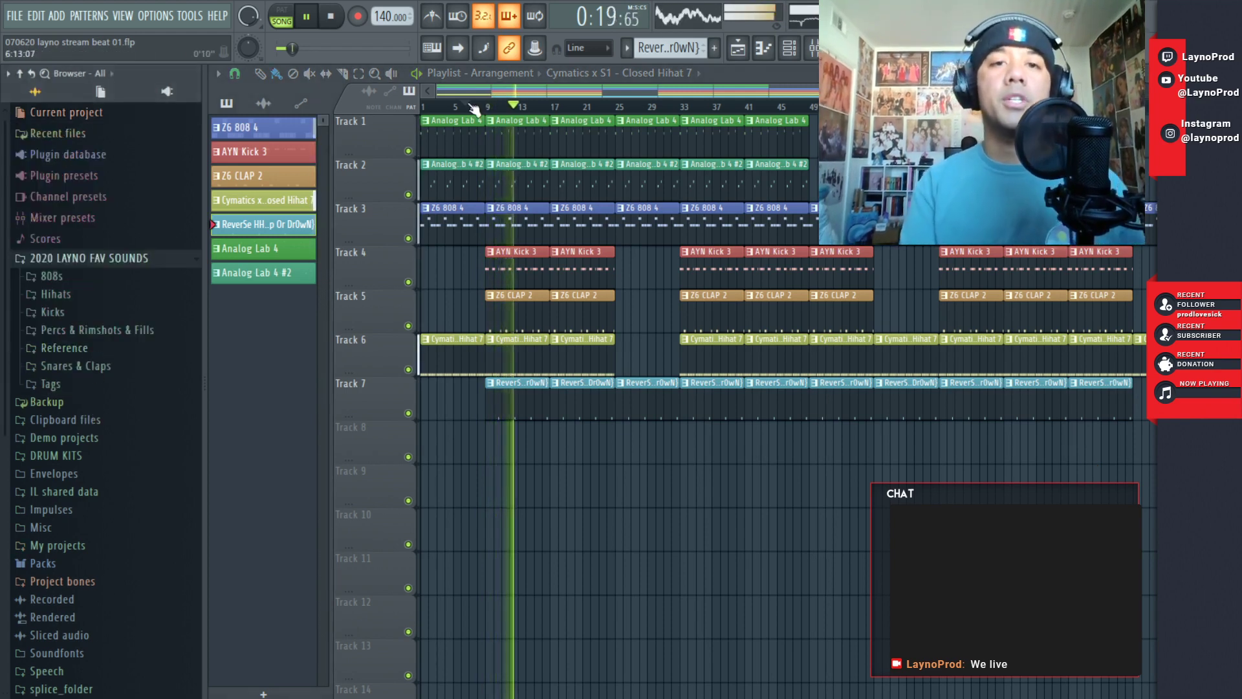
pyautogui.moveTo(473, 106); pyautogui.dragTo(420, 106)
pyautogui.click(123, 330)
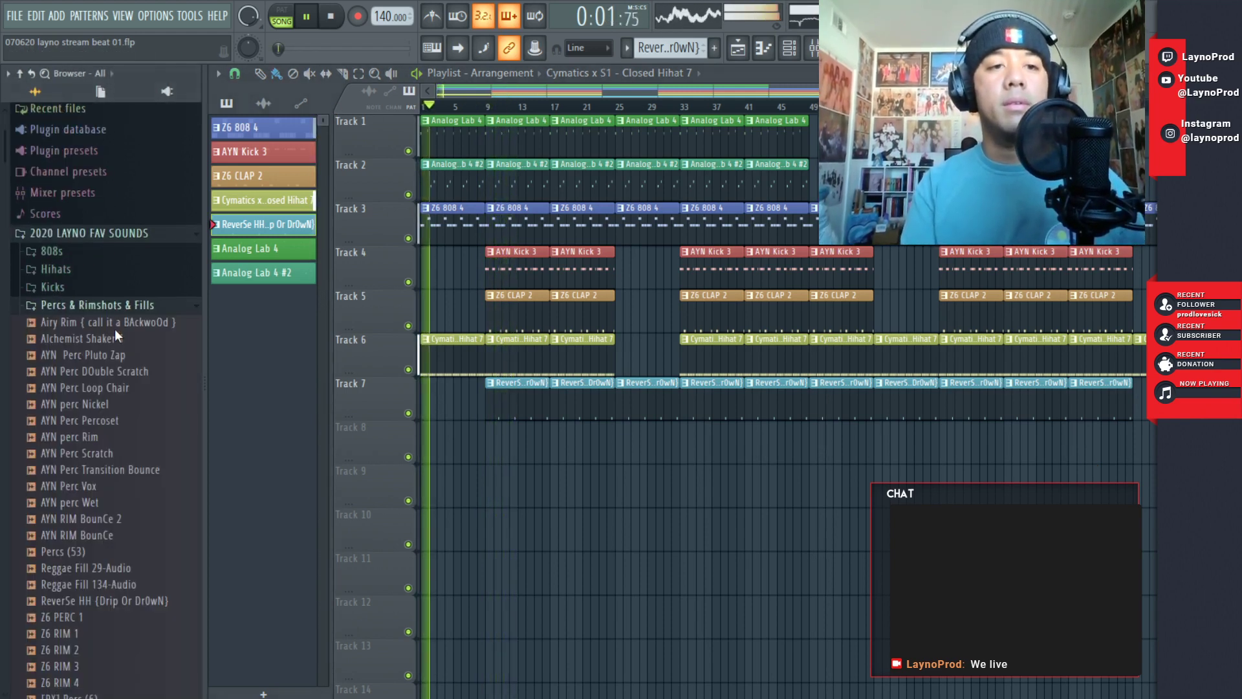
pyautogui.scroll(-10, 143, 614)
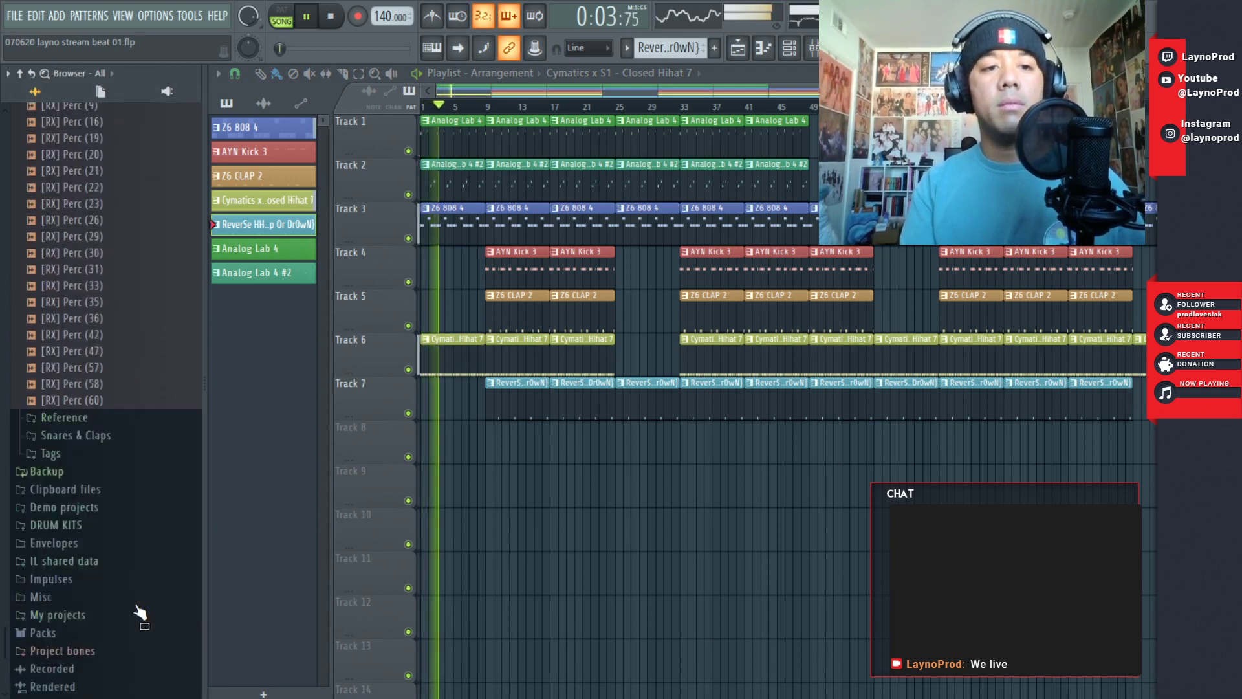
pyautogui.scroll(6, 144, 605)
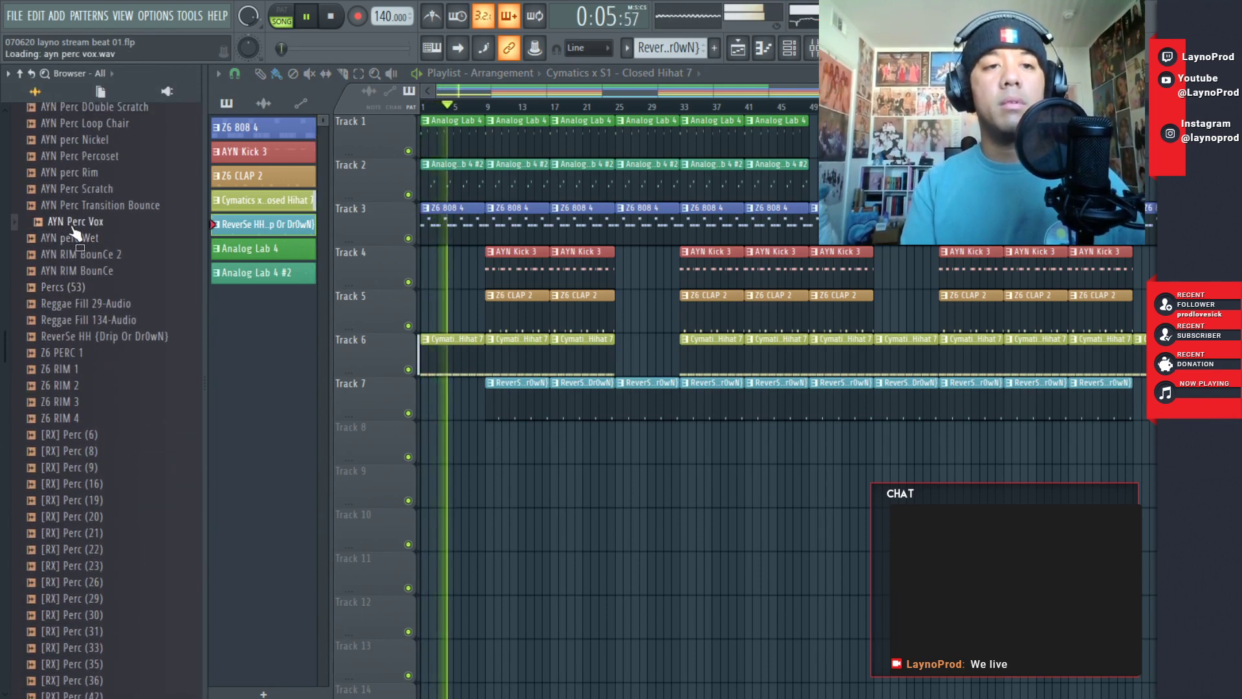
# - Audition the AYN RIM BounCe, ReverSe HH, Z6 PERC 1, Reggae Fill, Z6 RIM 2 and Airy Rim samples against the beat
pyautogui.click(80, 255)
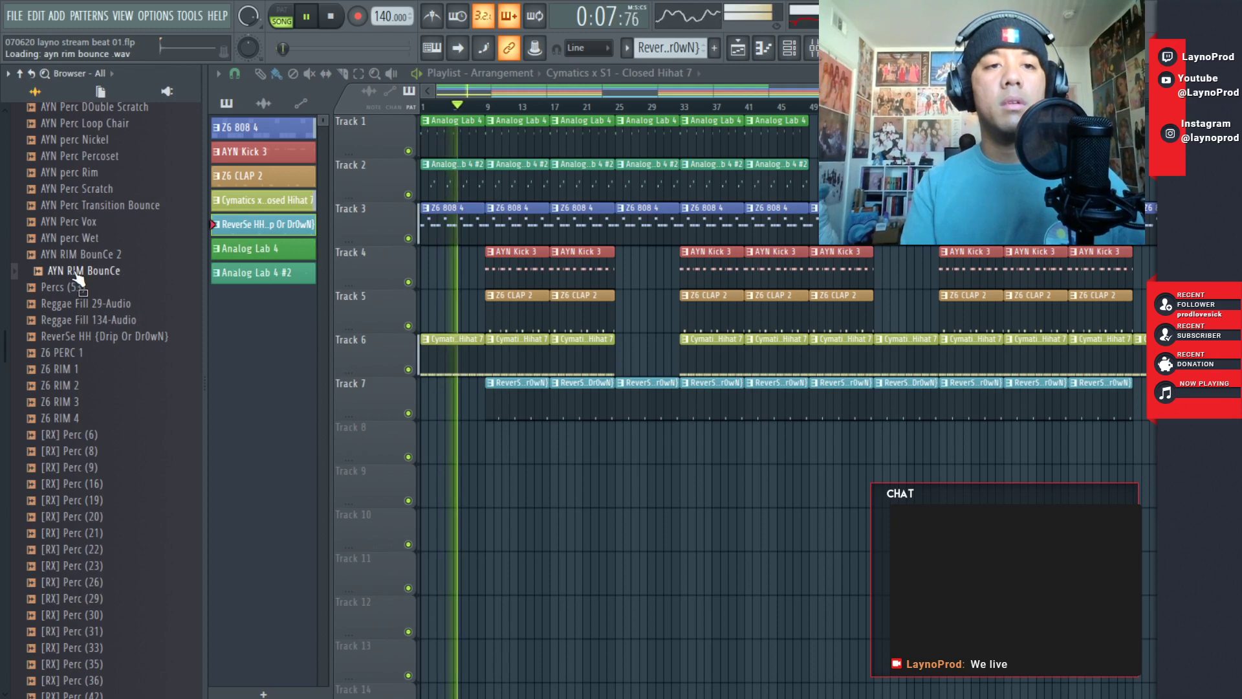
pyautogui.click(84, 336)
pyautogui.click(88, 353)
pyautogui.click(90, 320)
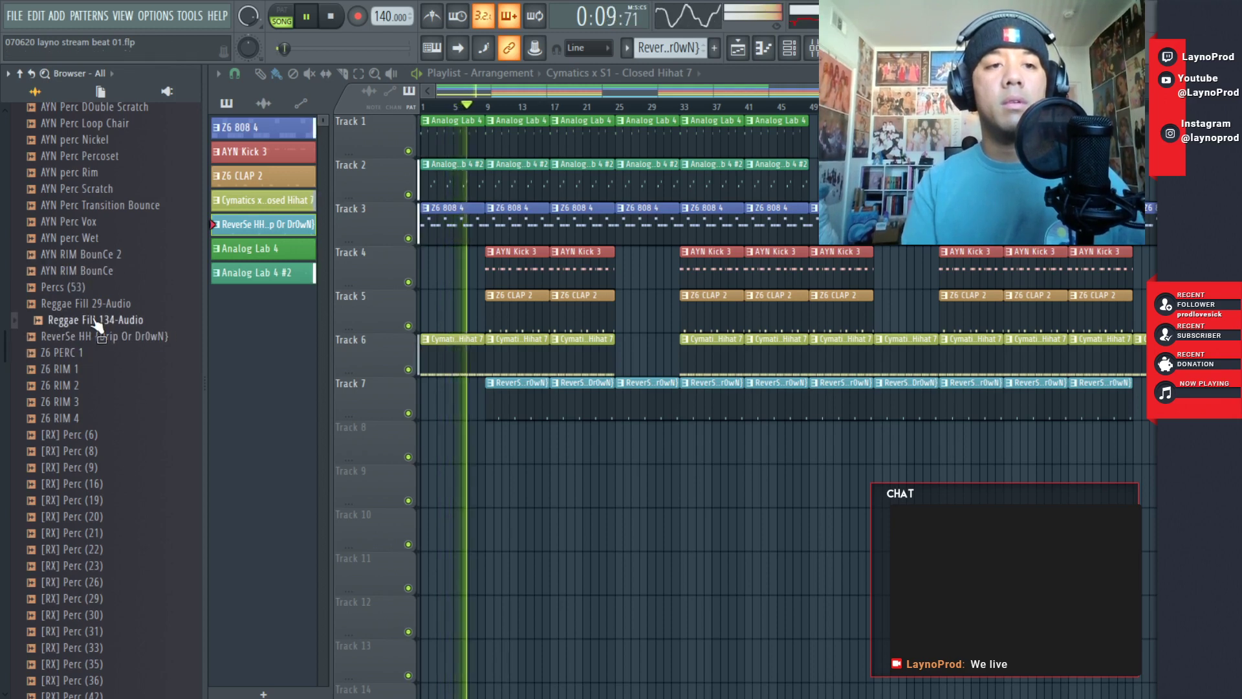
pyautogui.click(85, 304)
pyautogui.click(83, 387)
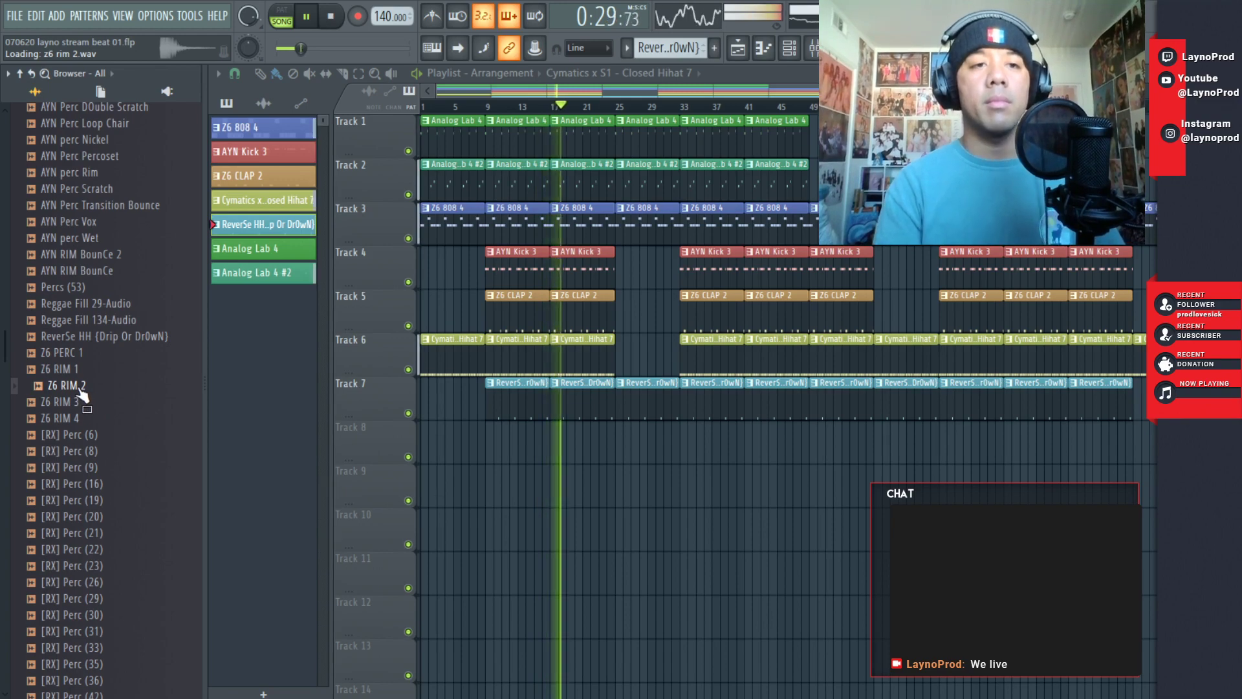
pyautogui.scroll(5, 50, 183)
pyautogui.scroll(3, 50, 183)
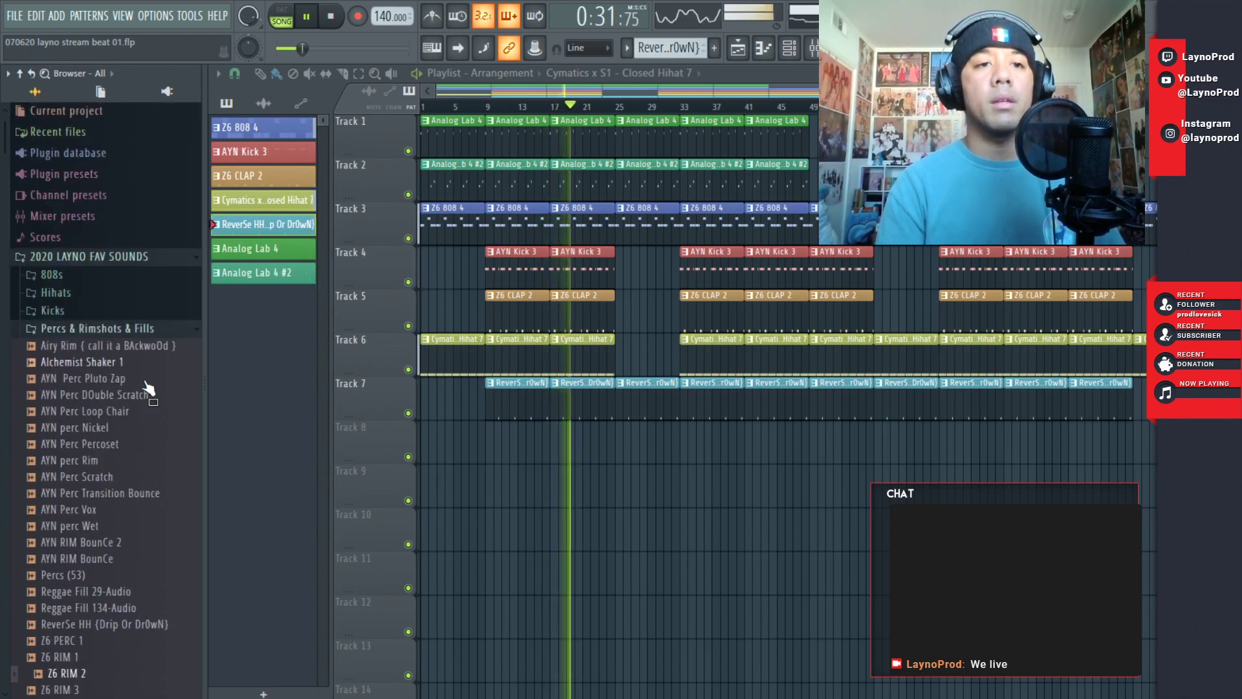
pyautogui.click(117, 349)
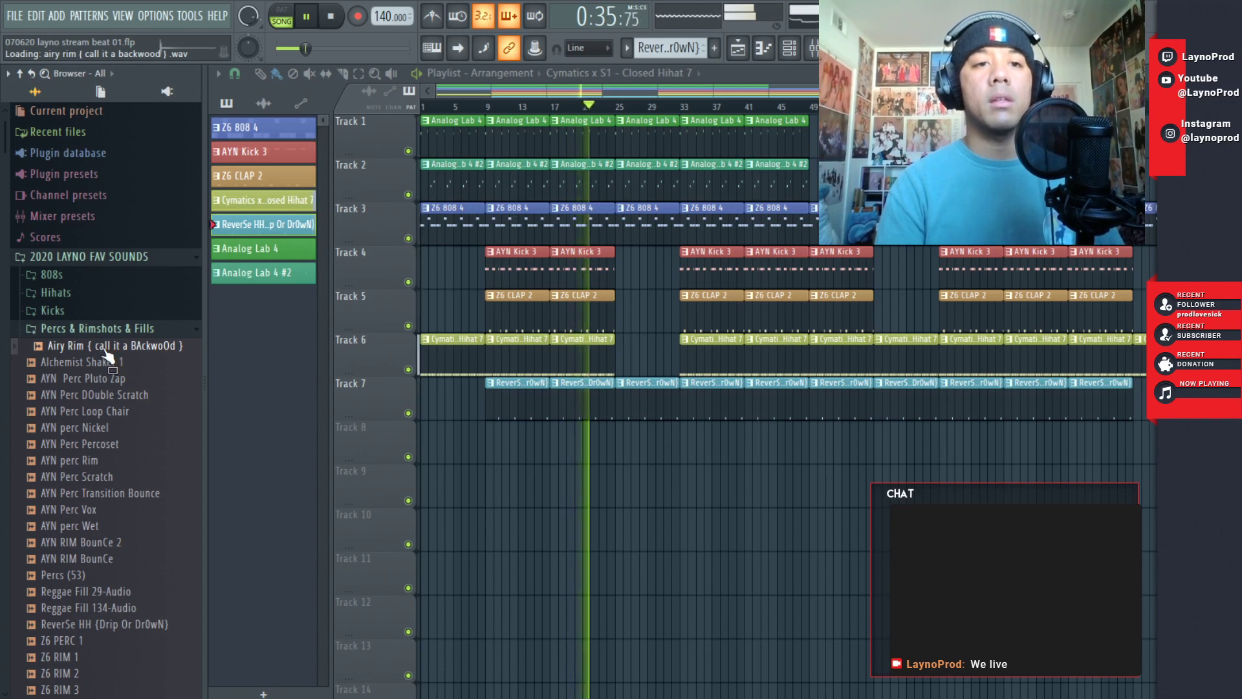
# - Audition the Z6 RIM 1, 2, 3 and 4 samples against the beat
pyautogui.scroll(-1, 122, 480)
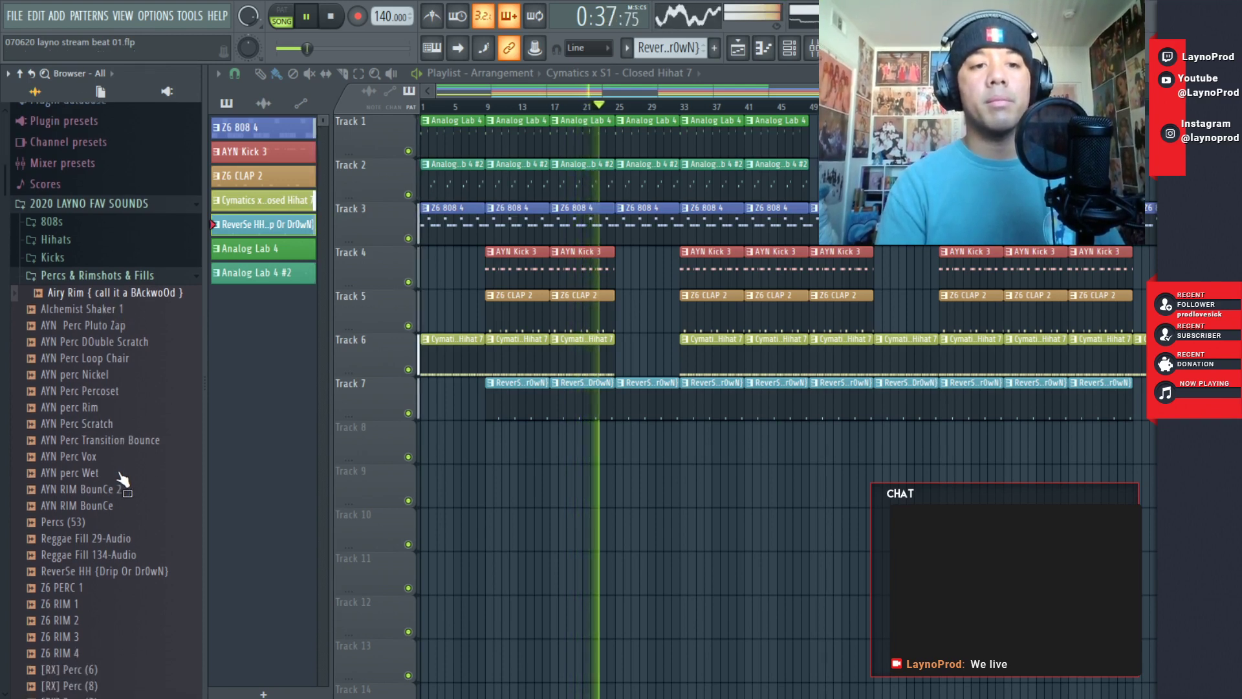
pyautogui.scroll(-2, 123, 480)
pyautogui.click(66, 524)
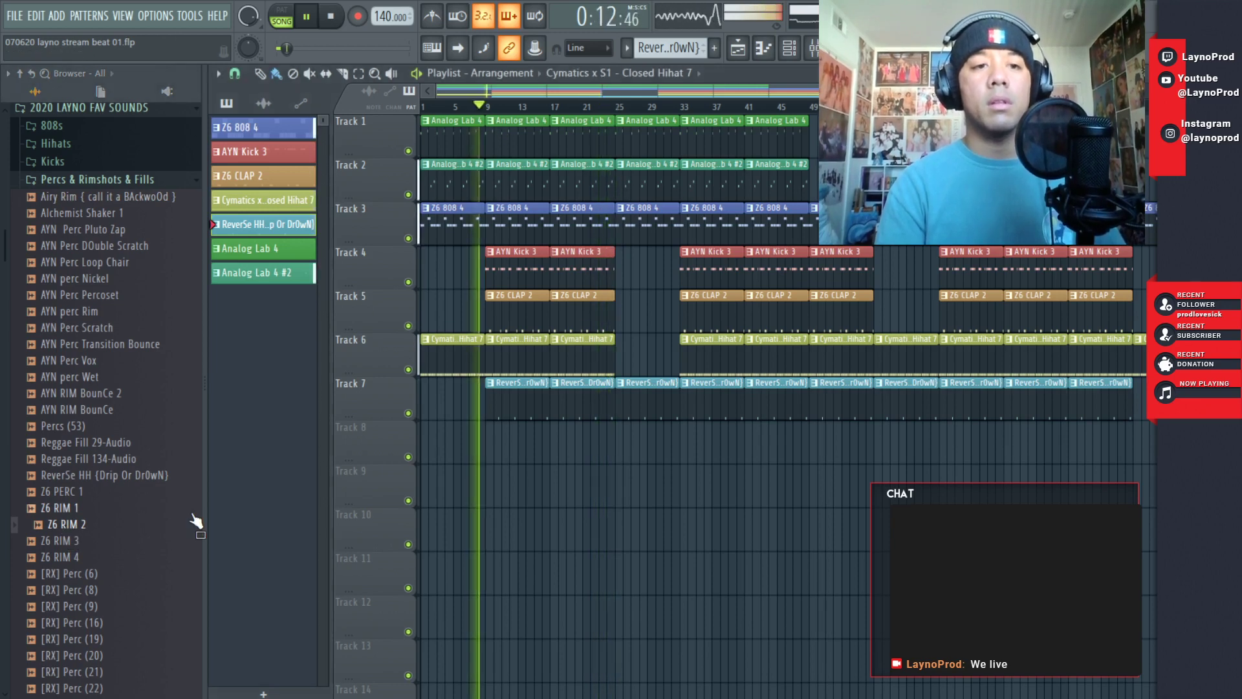
pyautogui.click(82, 509)
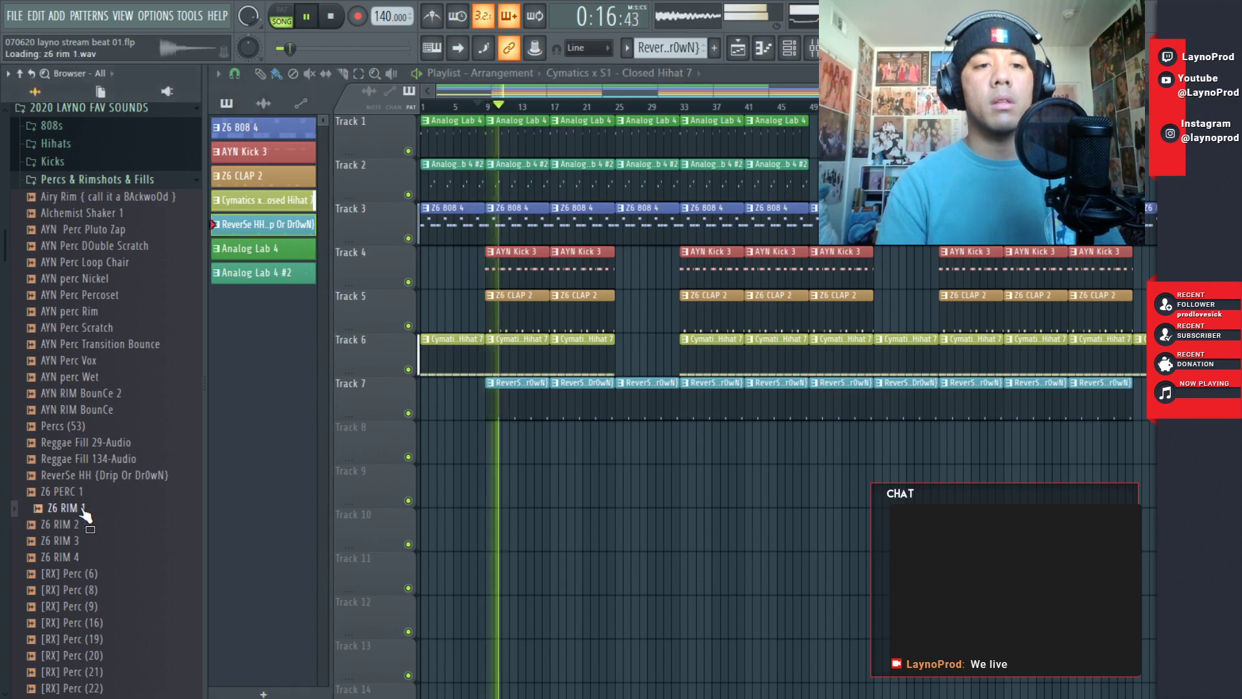
pyautogui.click(82, 524)
pyautogui.click(82, 540)
pyautogui.click(80, 557)
# - Audition the [RX] Perc samples from (6) through (23) against the beat
pyautogui.click(78, 574)
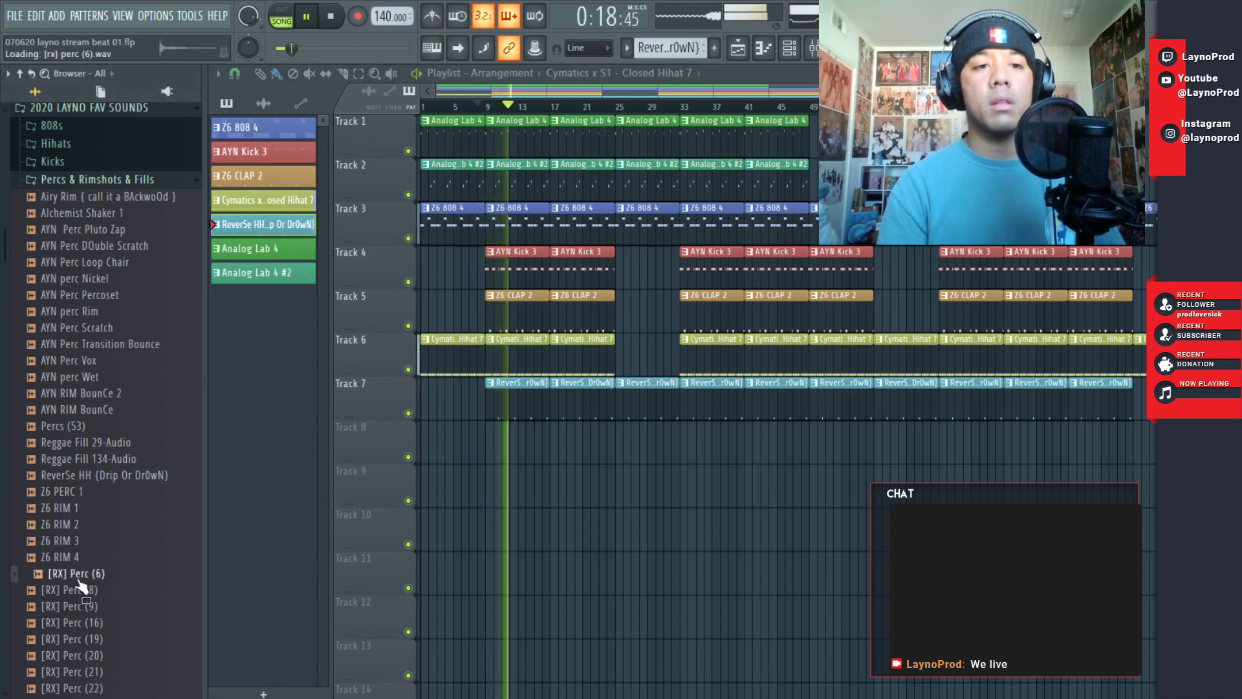
pyautogui.click(81, 590)
pyautogui.click(87, 606)
pyautogui.click(93, 622)
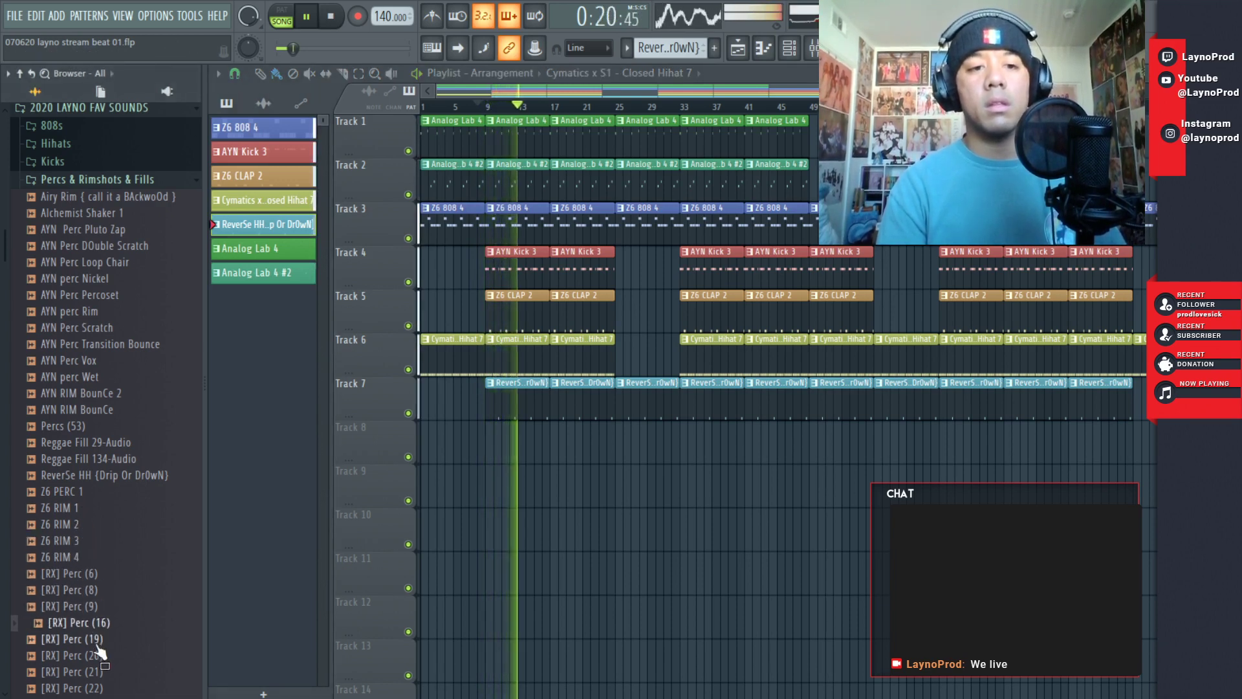
pyautogui.click(97, 640)
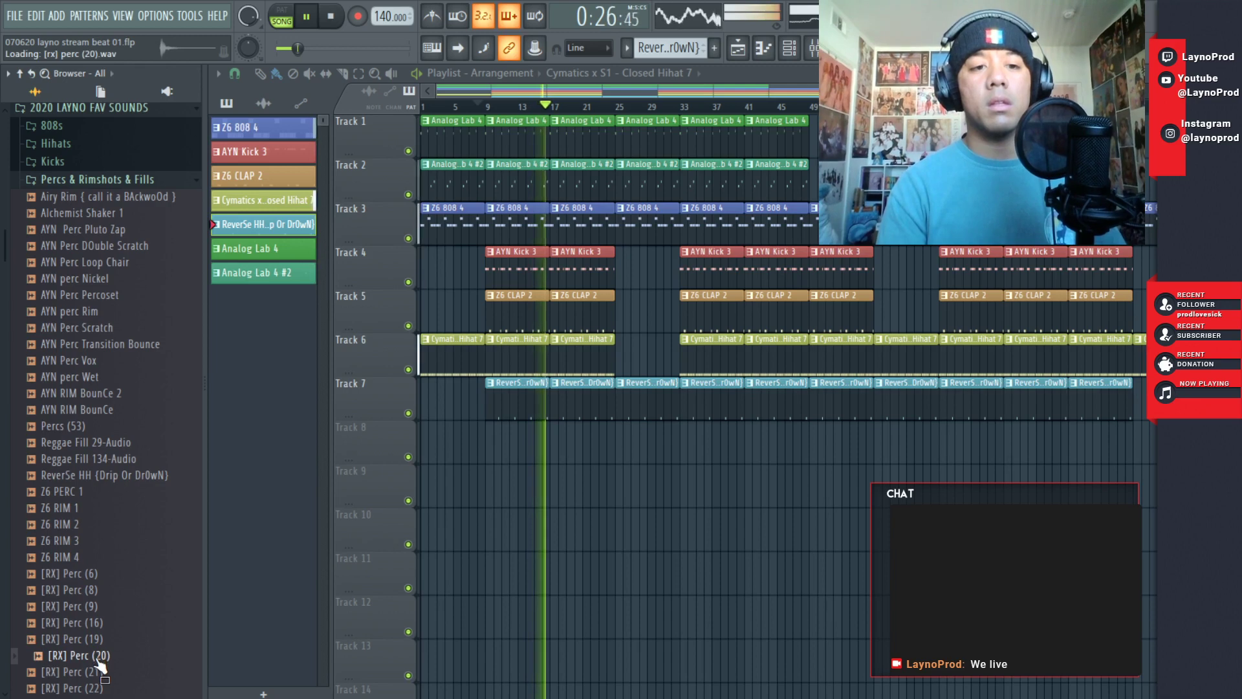
pyautogui.click(97, 672)
pyautogui.scroll(-4, 124, 675)
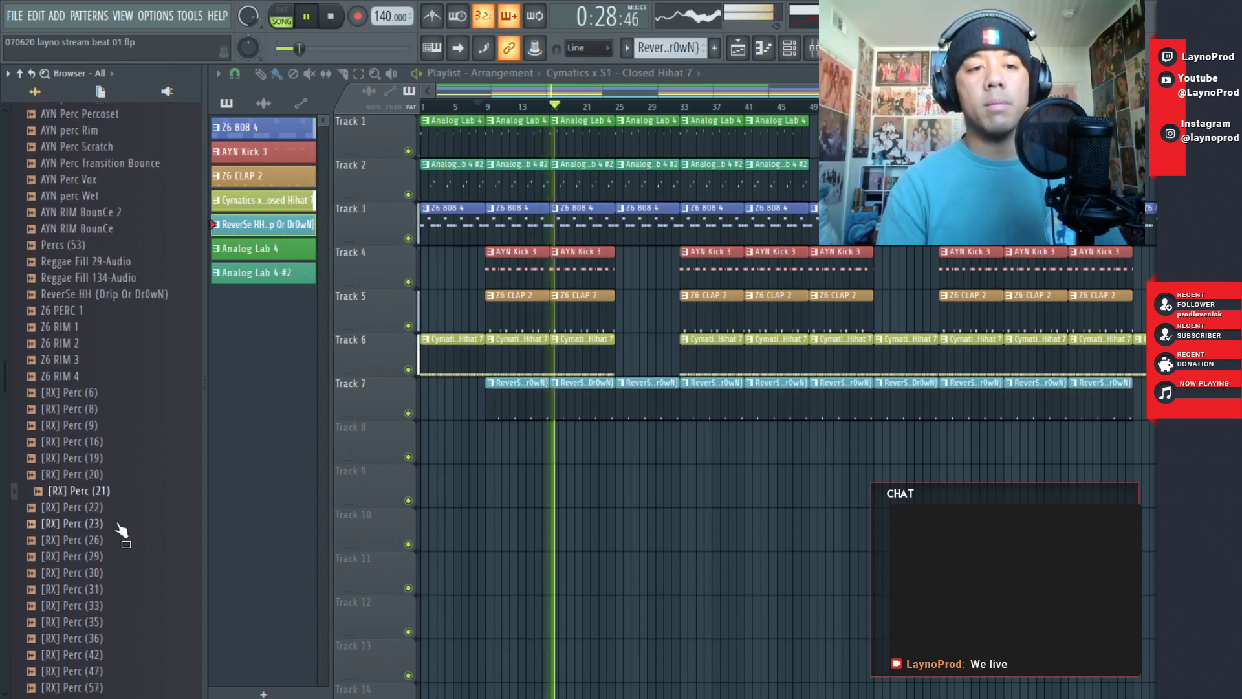
pyautogui.click(108, 523)
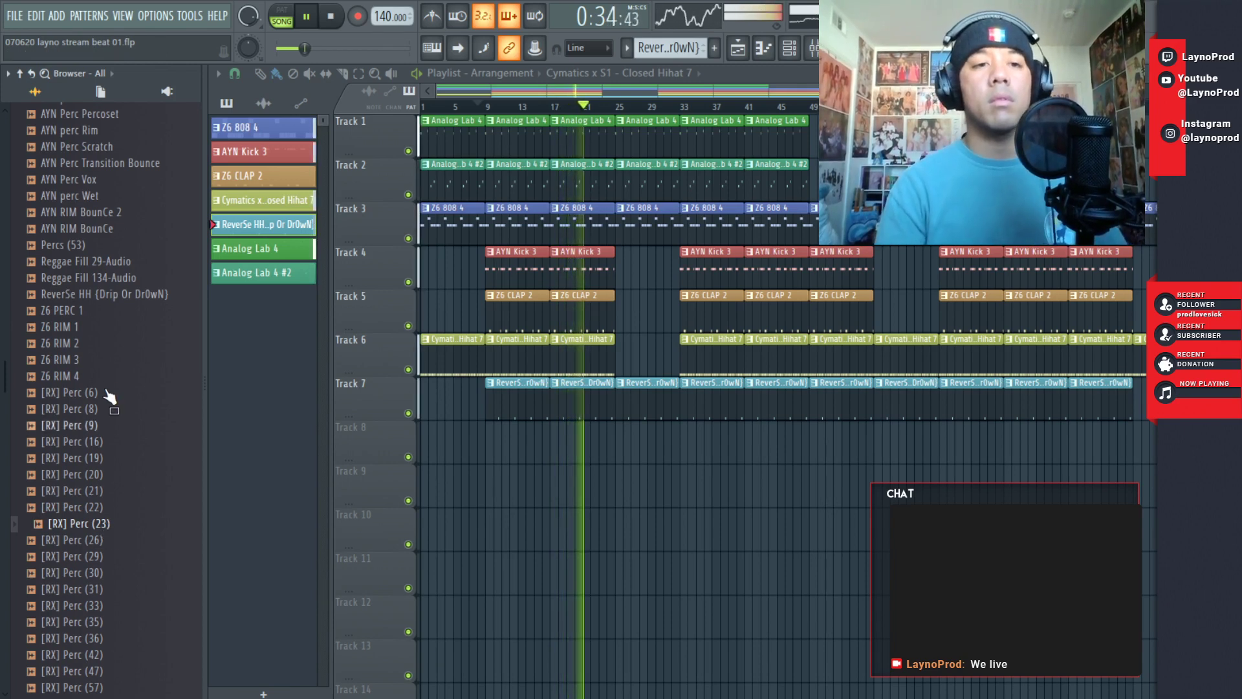
# - Stop playback and add the Z6 RIM 2 sample to the channel rack as a new channel on mixer track 7
pyautogui.click(83, 343)
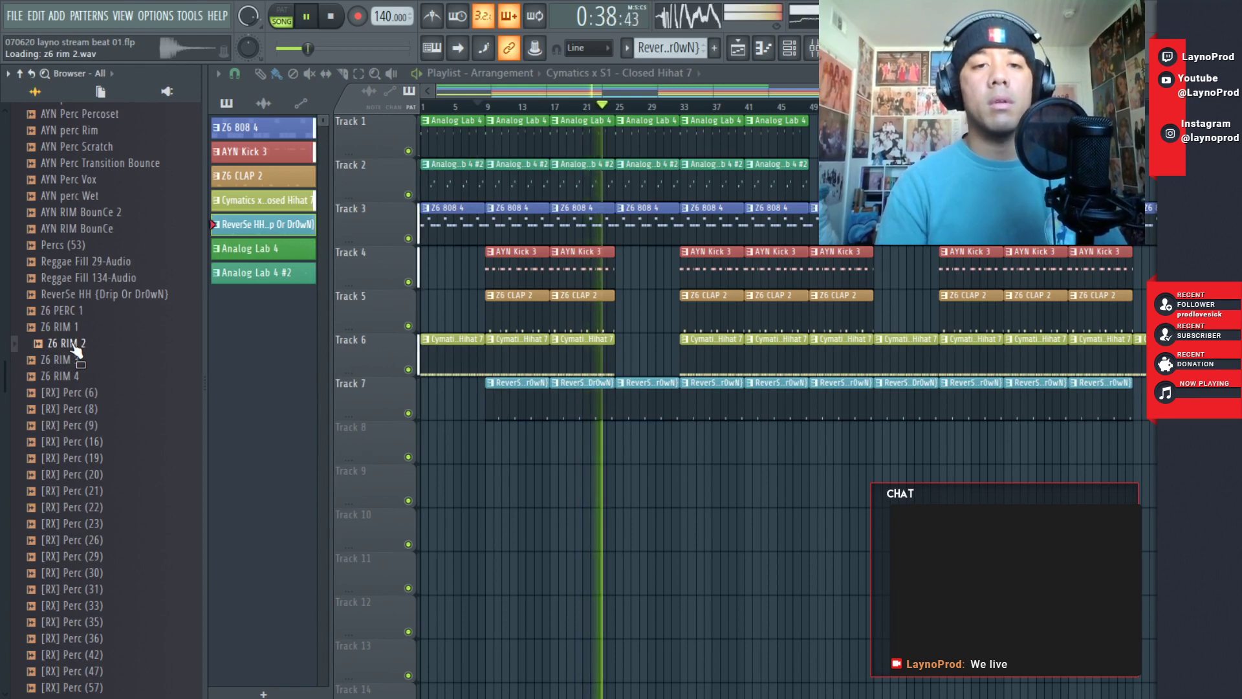
pyautogui.press('space')
pyautogui.press('F6')
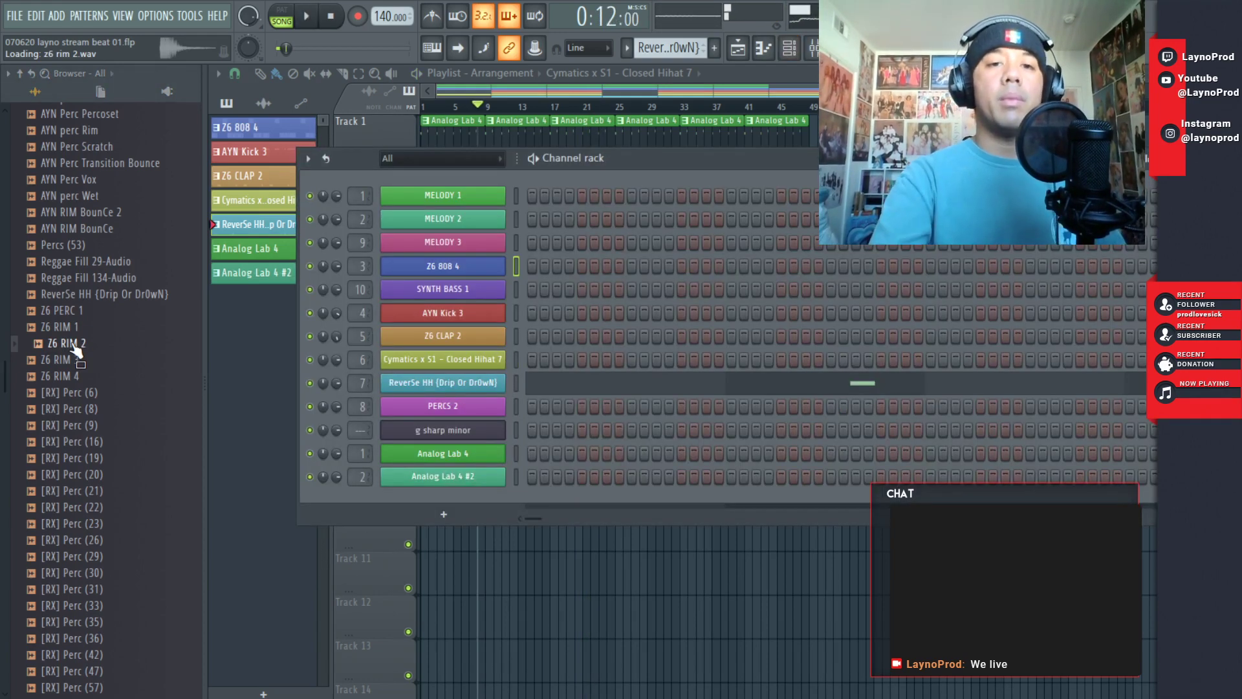
pyautogui.moveTo(80, 357); pyautogui.dragTo(334, 455)
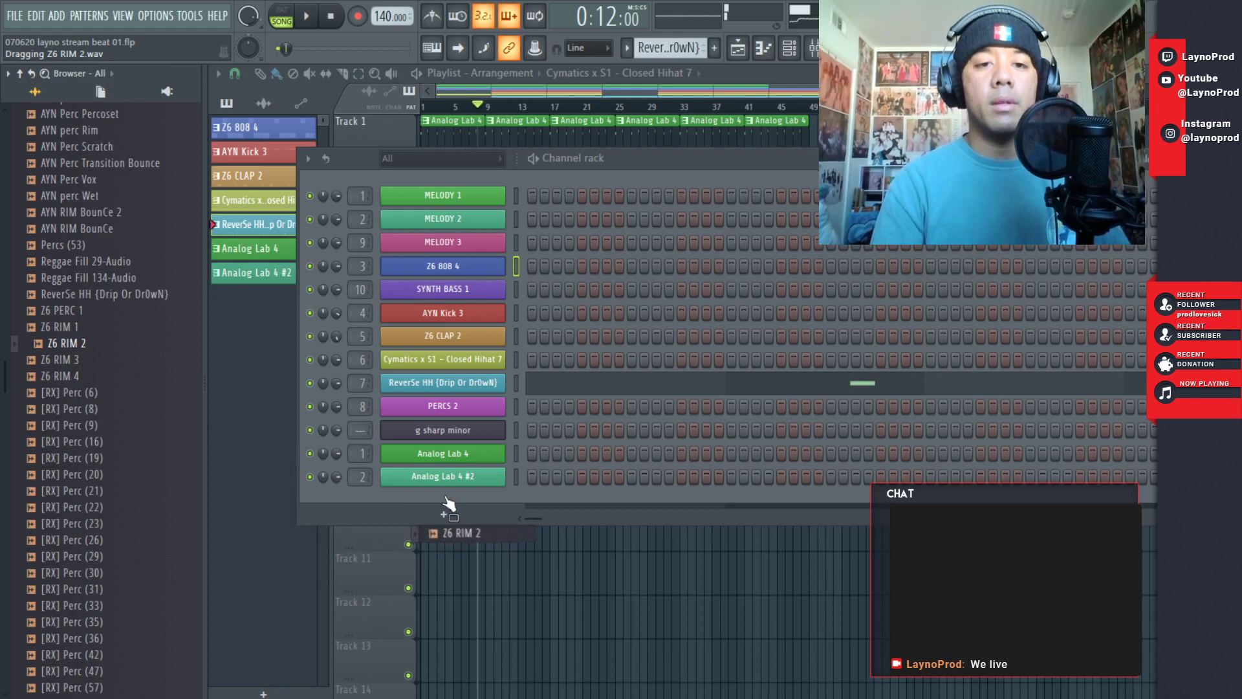
pyautogui.moveTo(449, 504); pyautogui.dragTo(372, 500)
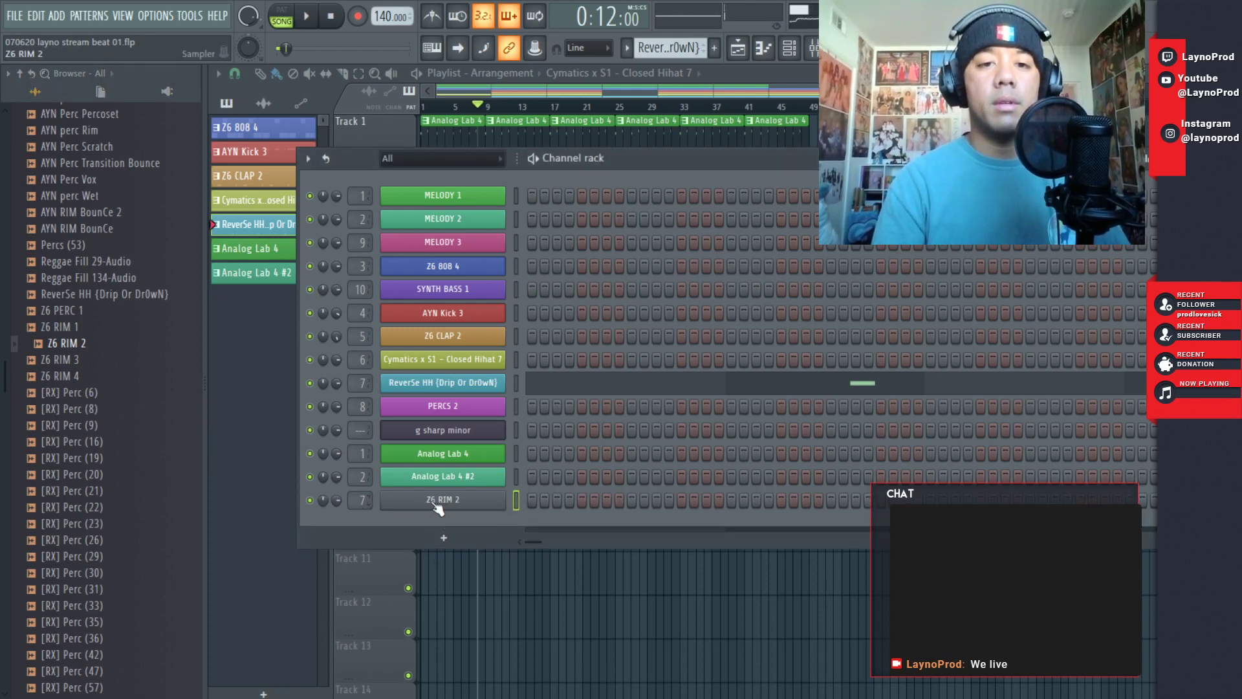
# - Open the piano roll of the Z6 RIM 2 channel and start song playback
pyautogui.rightClick(437, 508)
pyautogui.click(581, 493)
pyautogui.press('space')
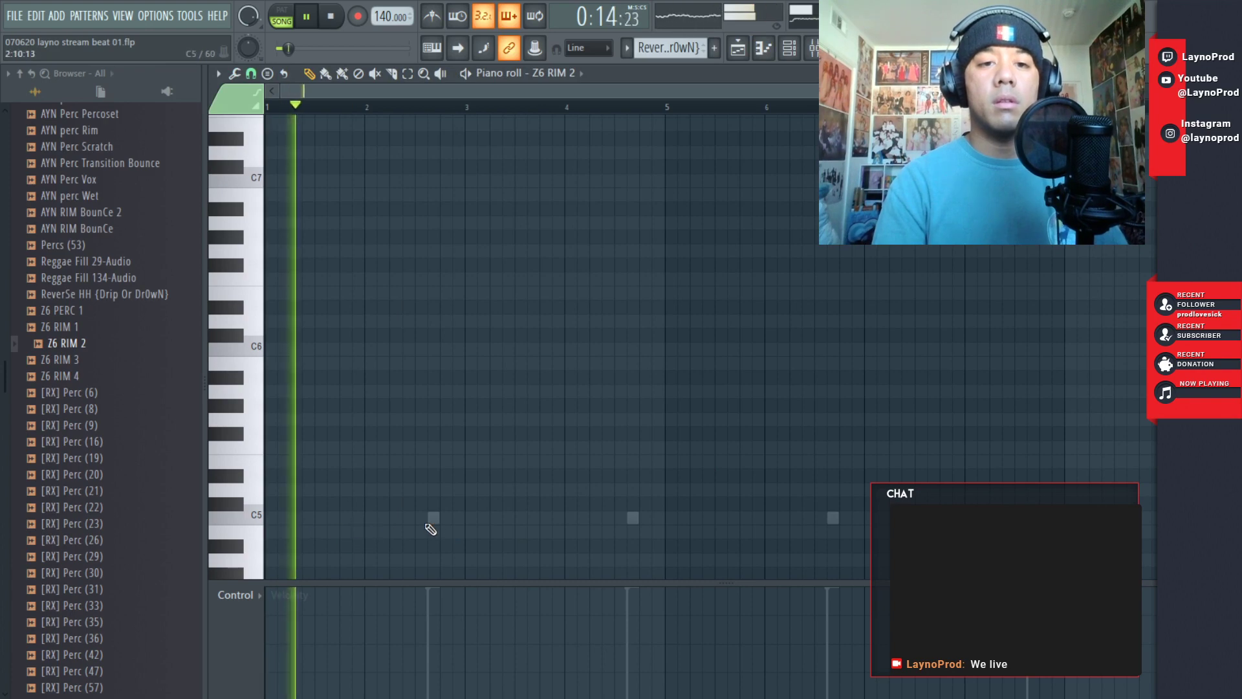
# - Try C5 rim notes in bars 2 and 4, shortly before the existing ghost notes
pyautogui.click(395, 517)
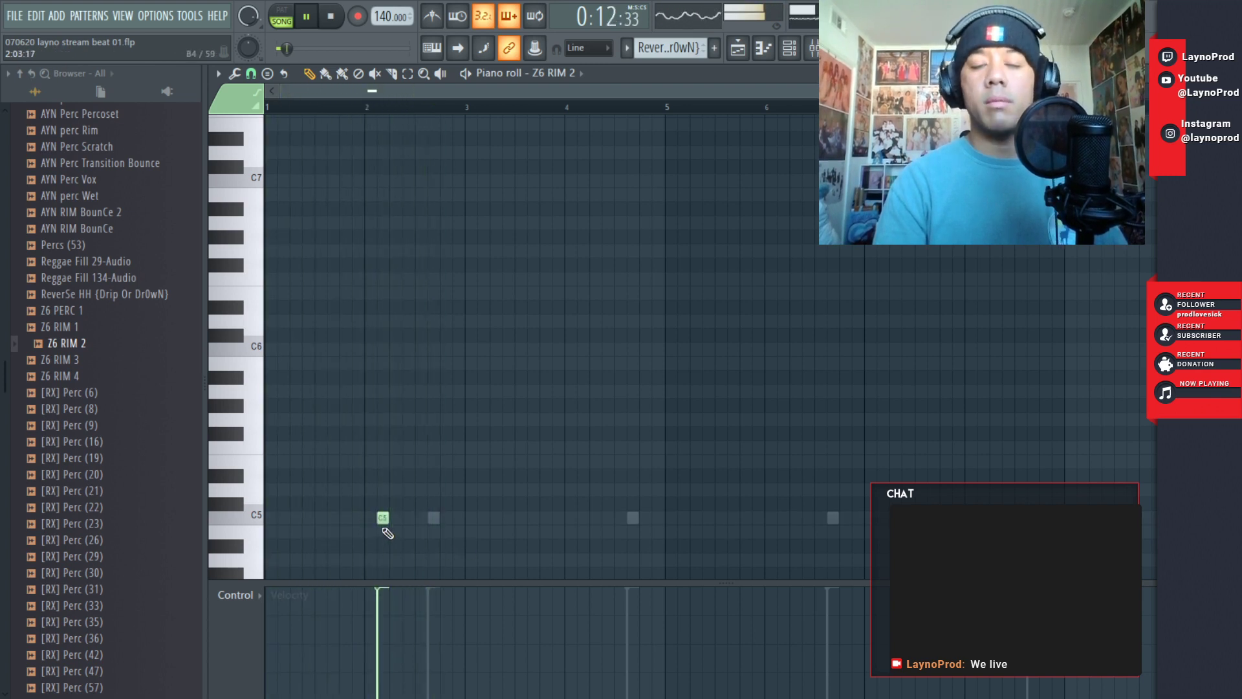
pyautogui.moveTo(390, 523)
pyautogui.mouseDown()
pyautogui.moveTo(406, 529)
pyautogui.moveTo(394, 528)
pyautogui.mouseUp()
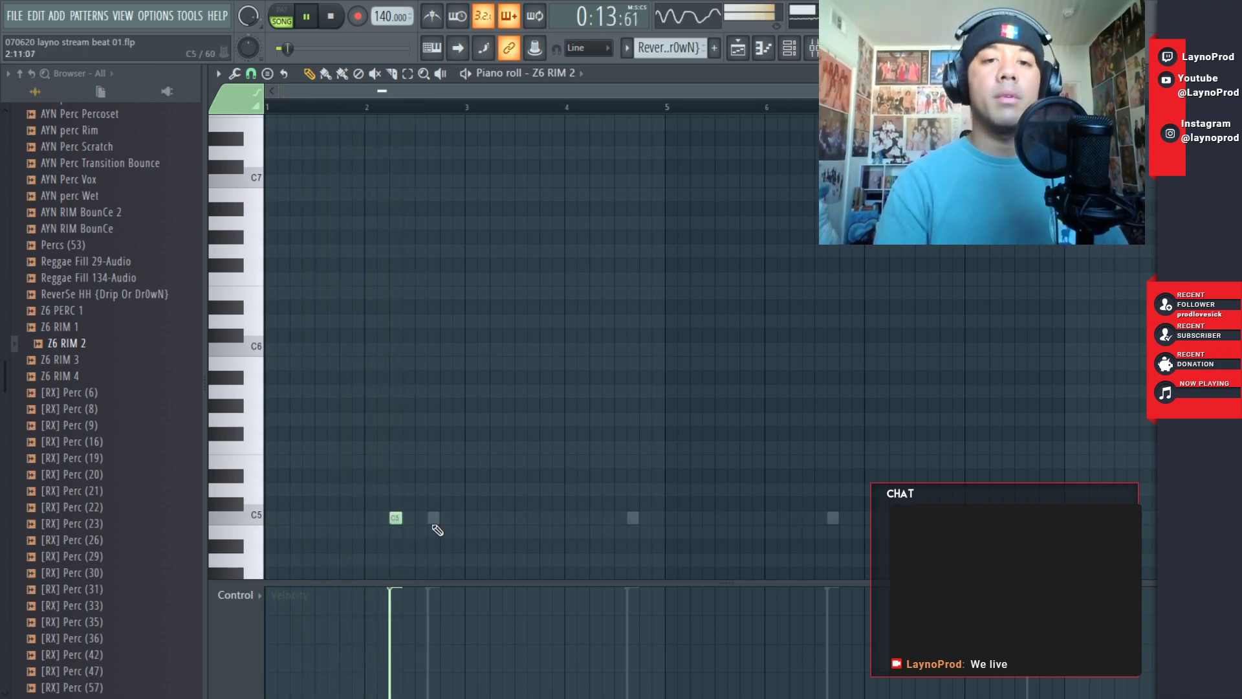
pyautogui.click(592, 517)
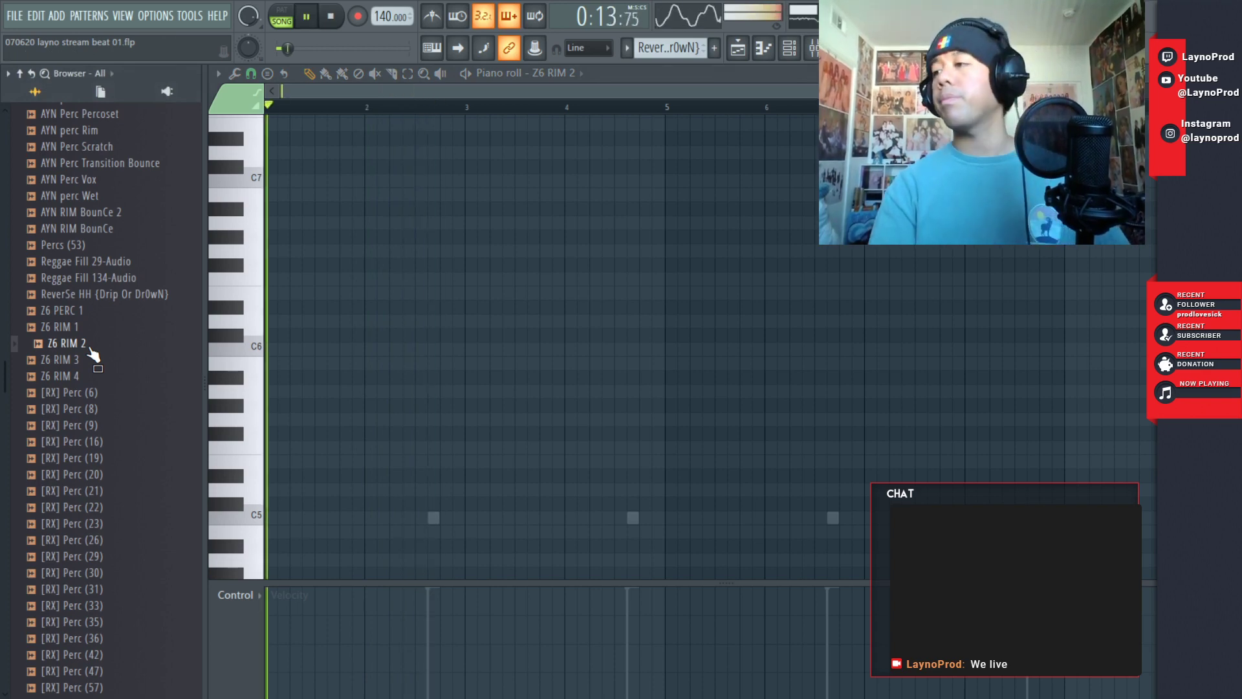
# - During playback, place C5 rim notes on the fourth step of bars 2, 4, 6 and 8, ahead of the ghost notes
pyautogui.press('space')
pyautogui.click(380, 518)
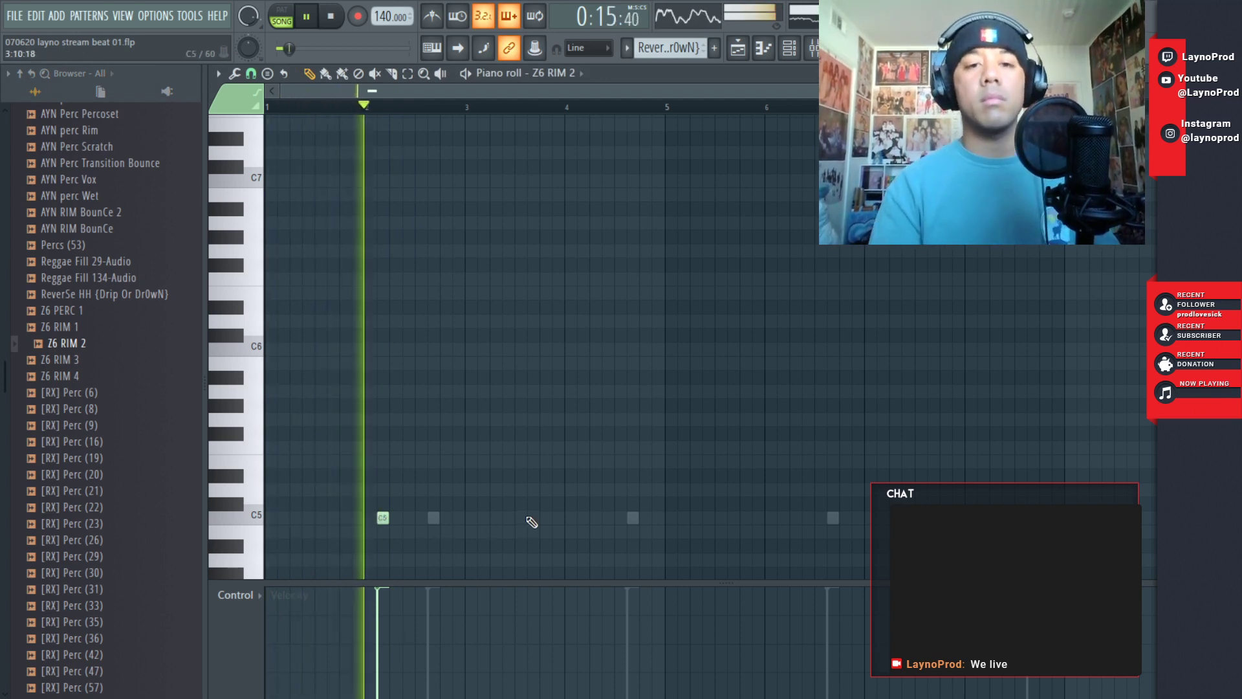
pyautogui.moveTo(382, 521); pyautogui.dragTo(387, 522)
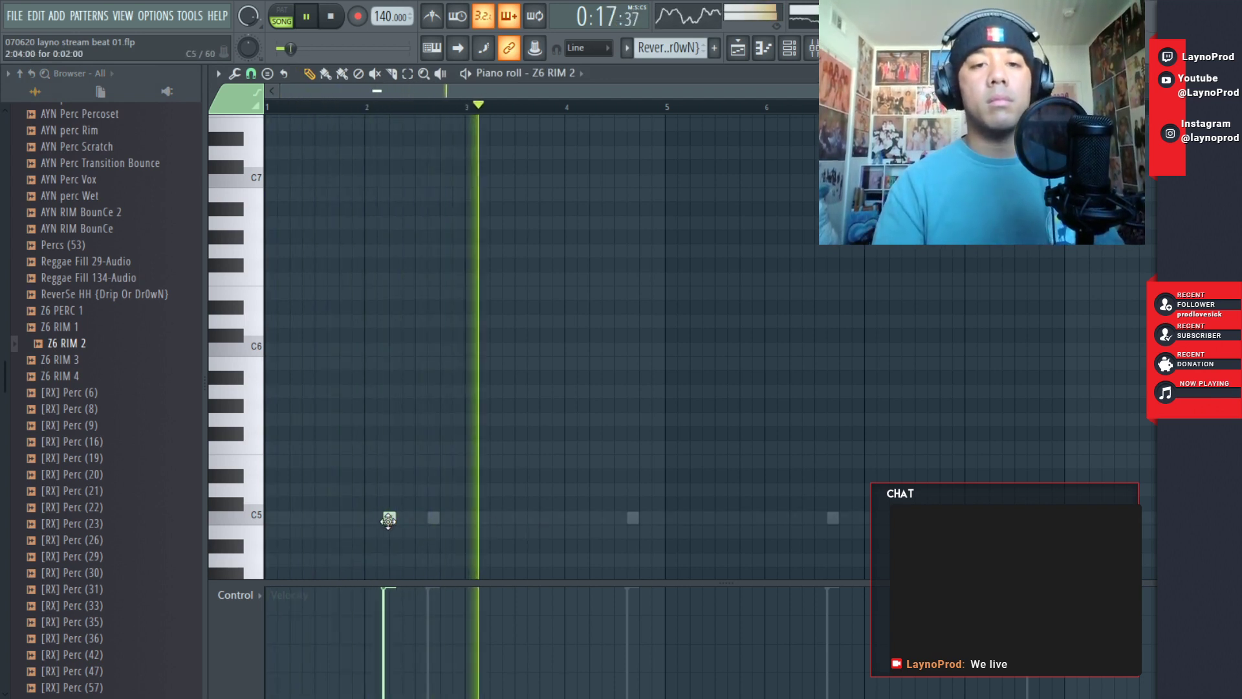
pyautogui.press('space')
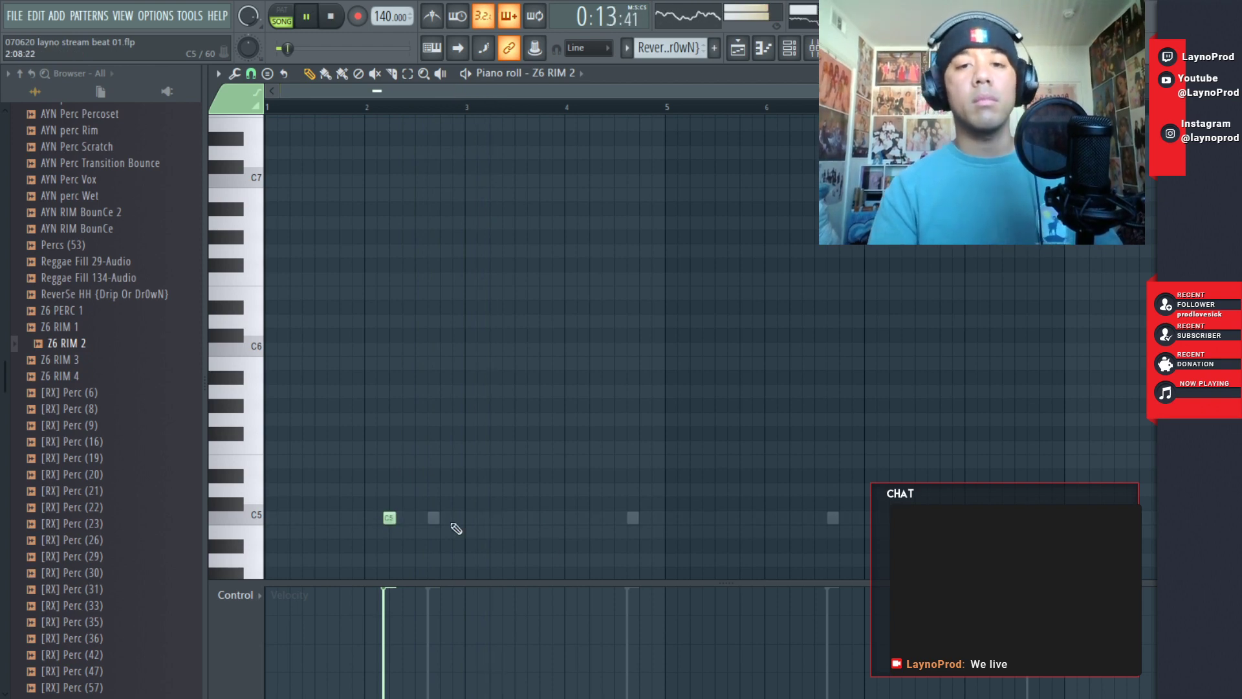
pyautogui.click(589, 518)
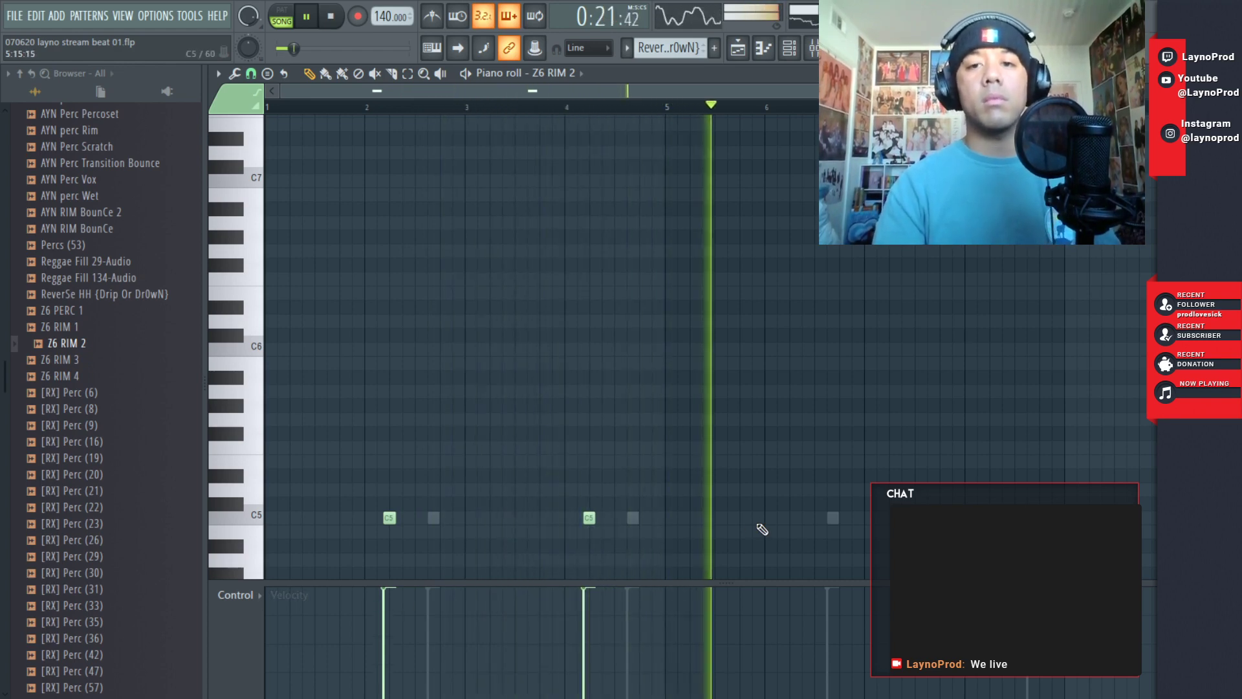
pyautogui.click(776, 519)
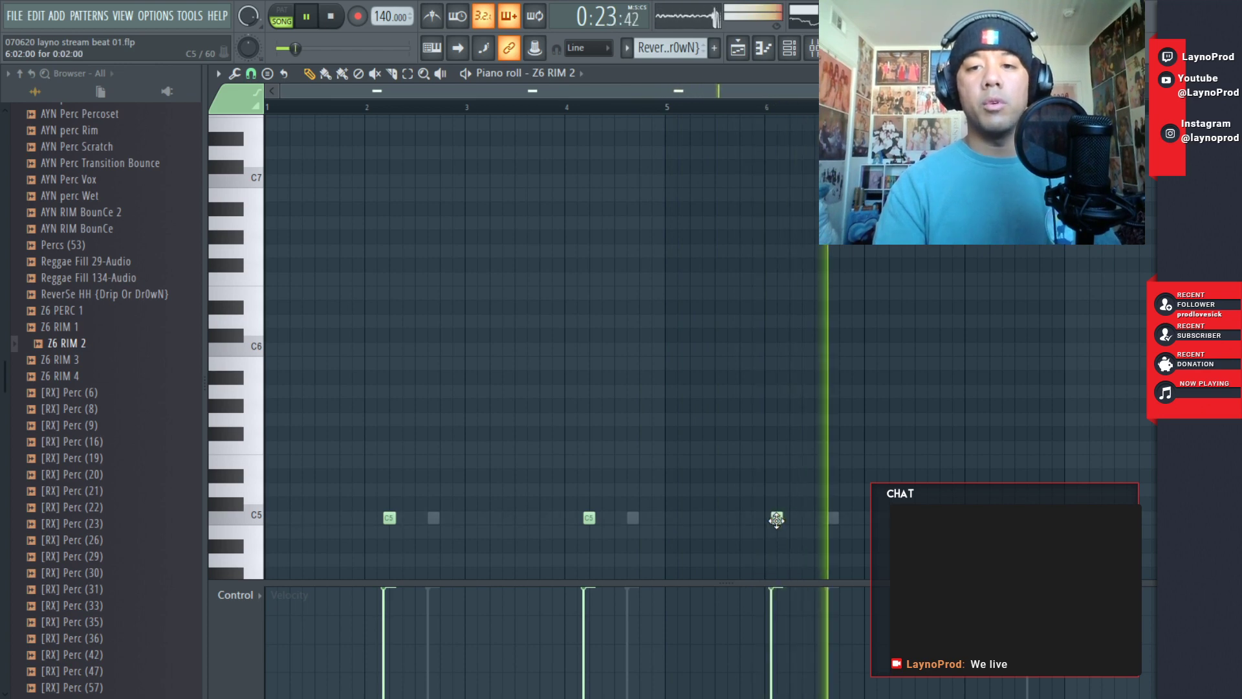
pyautogui.click(789, 518)
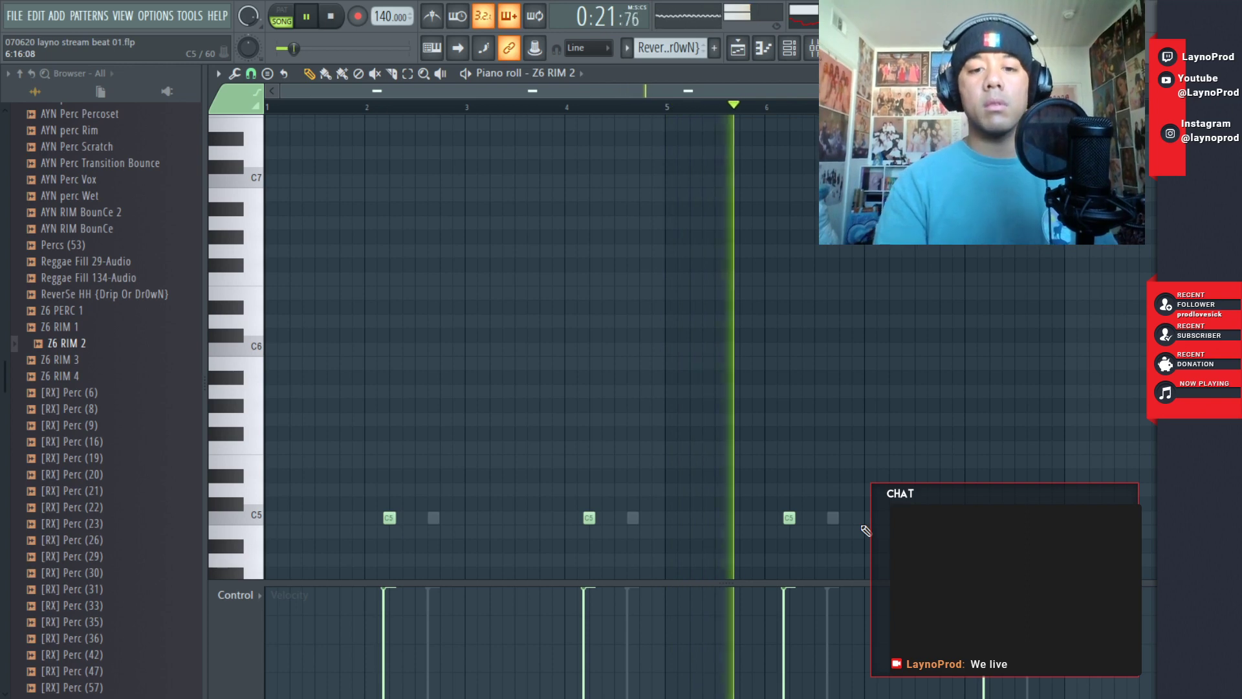
# - Add Fruity Reeverb 2 to effect slot 2 of the PERCS mixer track and lower the slot's mix level
pyautogui.press('F9')
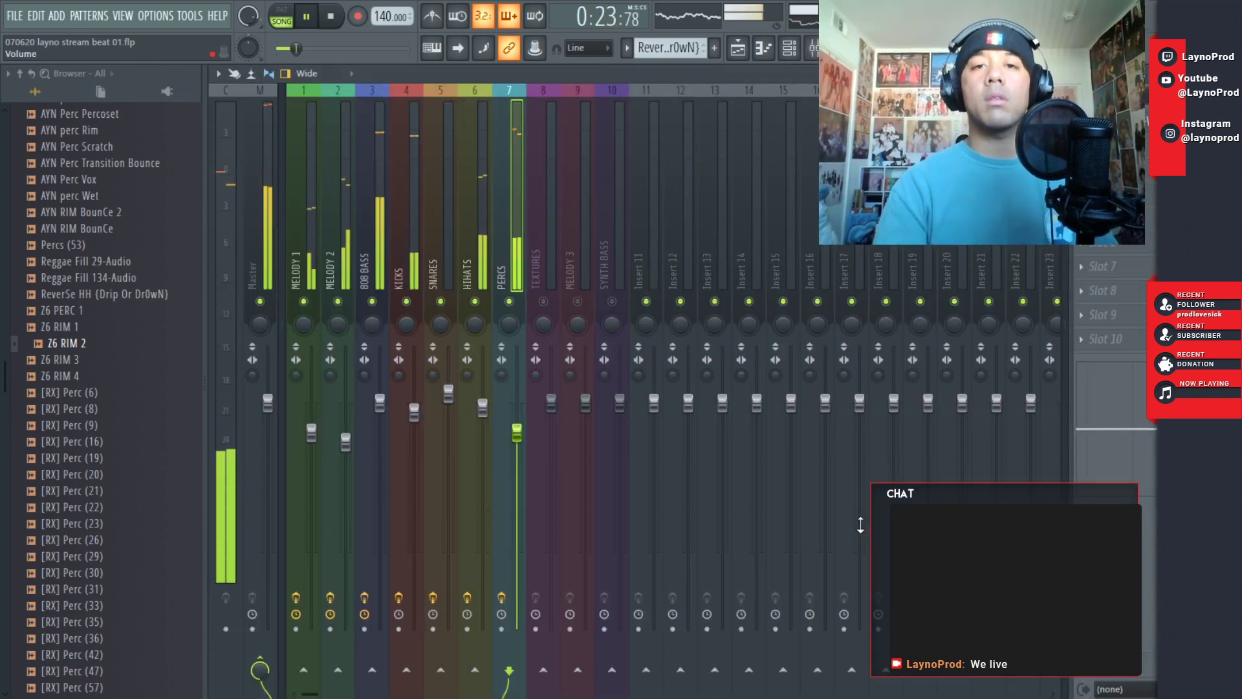
pyautogui.click(1081, 145)
pyautogui.moveTo(1094, 165)
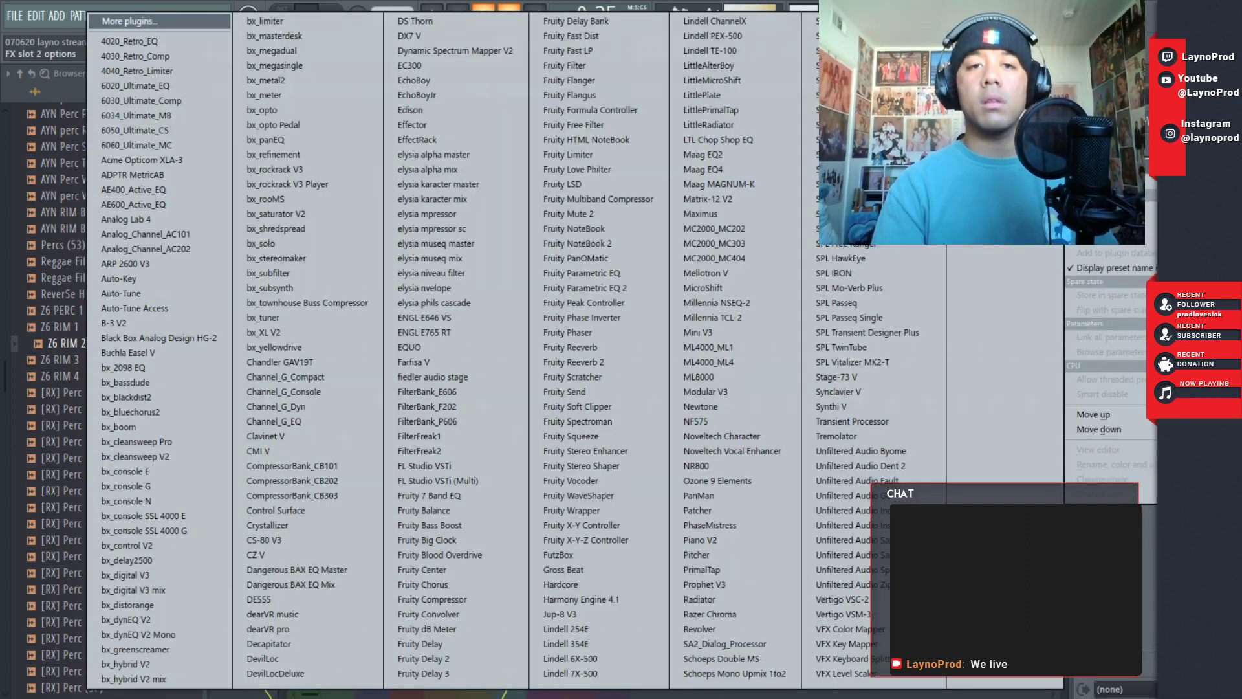
pyautogui.click(615, 359)
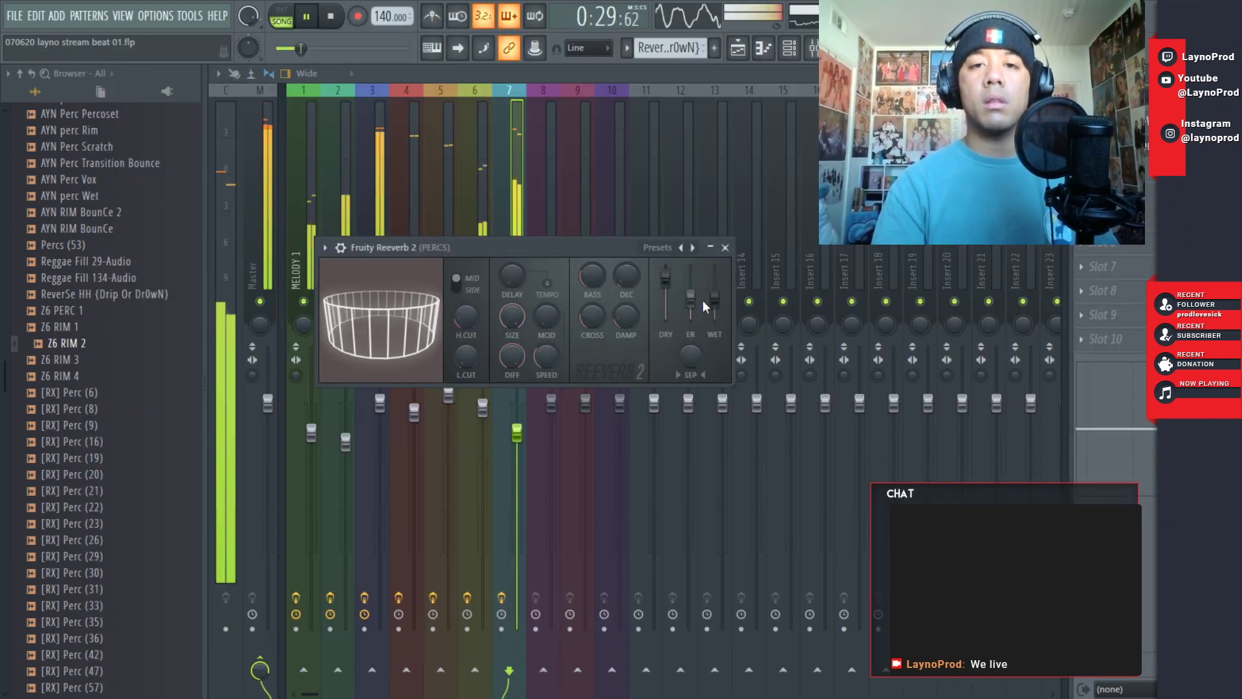
pyautogui.moveTo(1205, 145); pyautogui.dragTo(1205, 181)
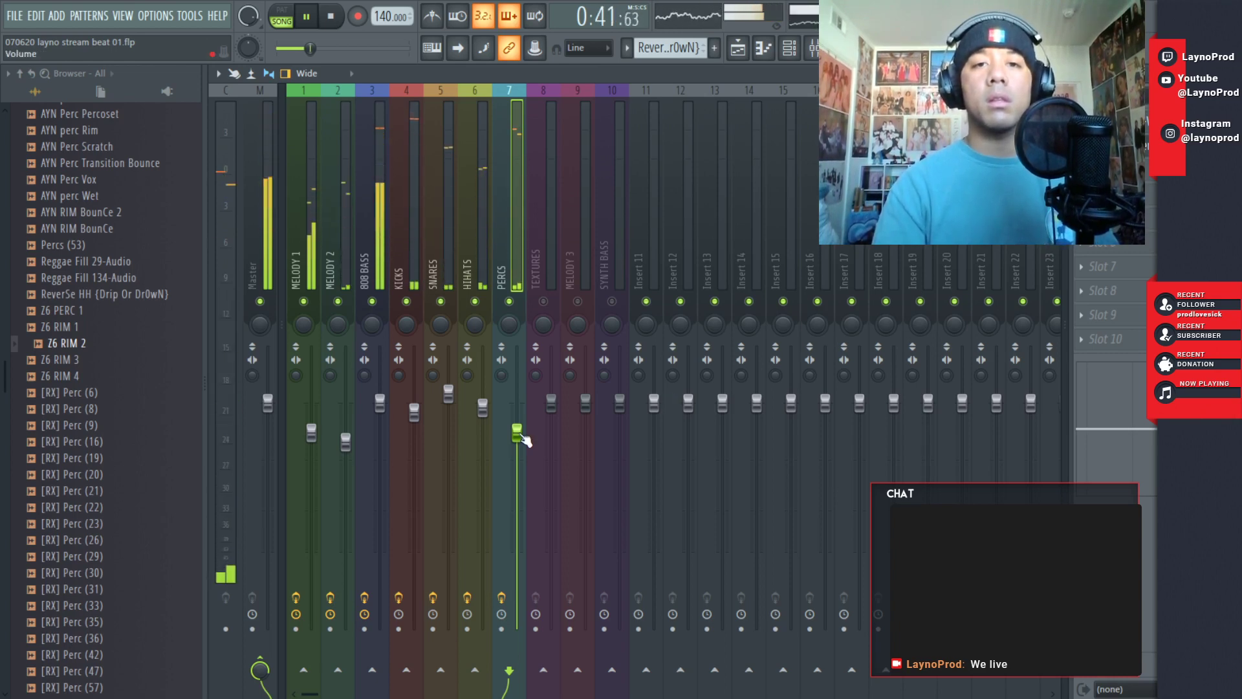
# - Set the Z6 RIM 2 channel's volume to 69% and save the project
pyautogui.press('F6')
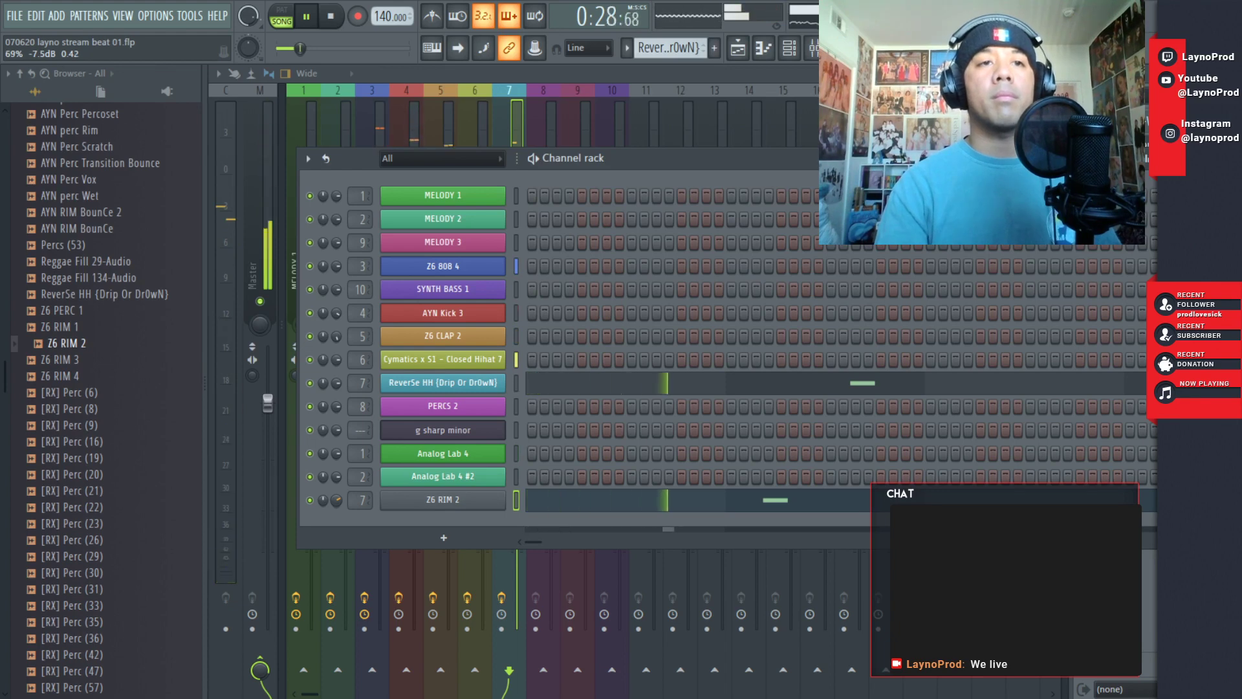
pyautogui.click(688, 71)
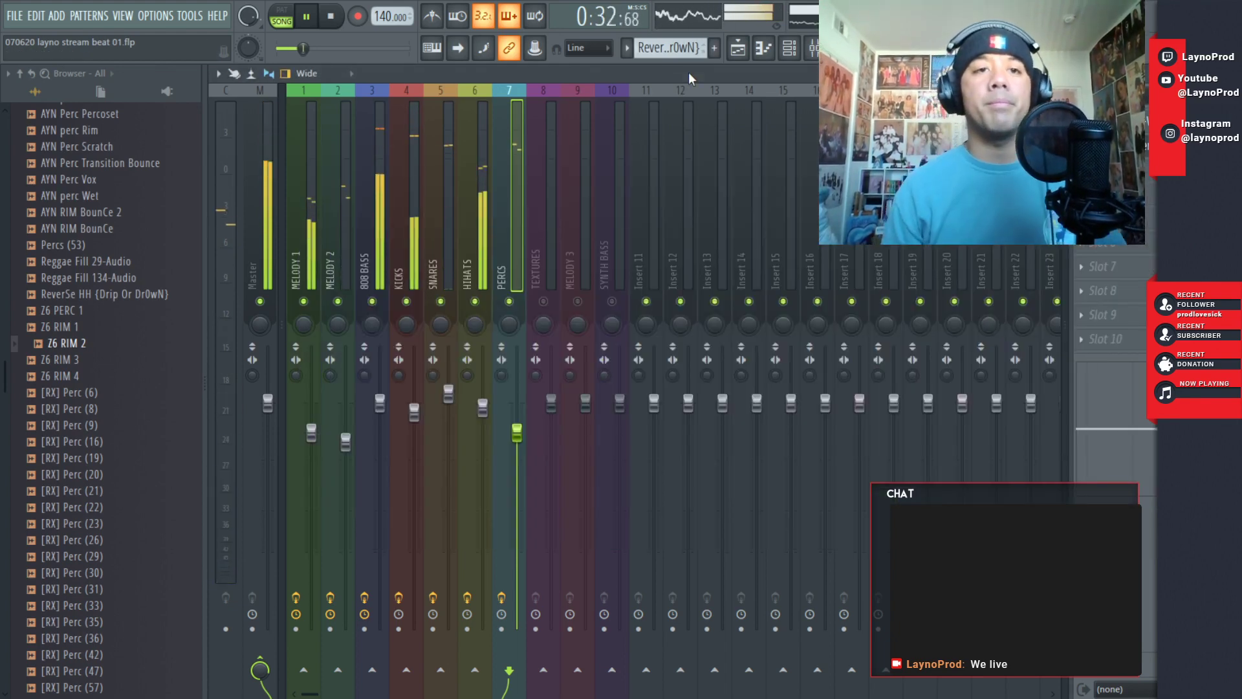
pyautogui.click(15, 22)
pyautogui.click(27, 89)
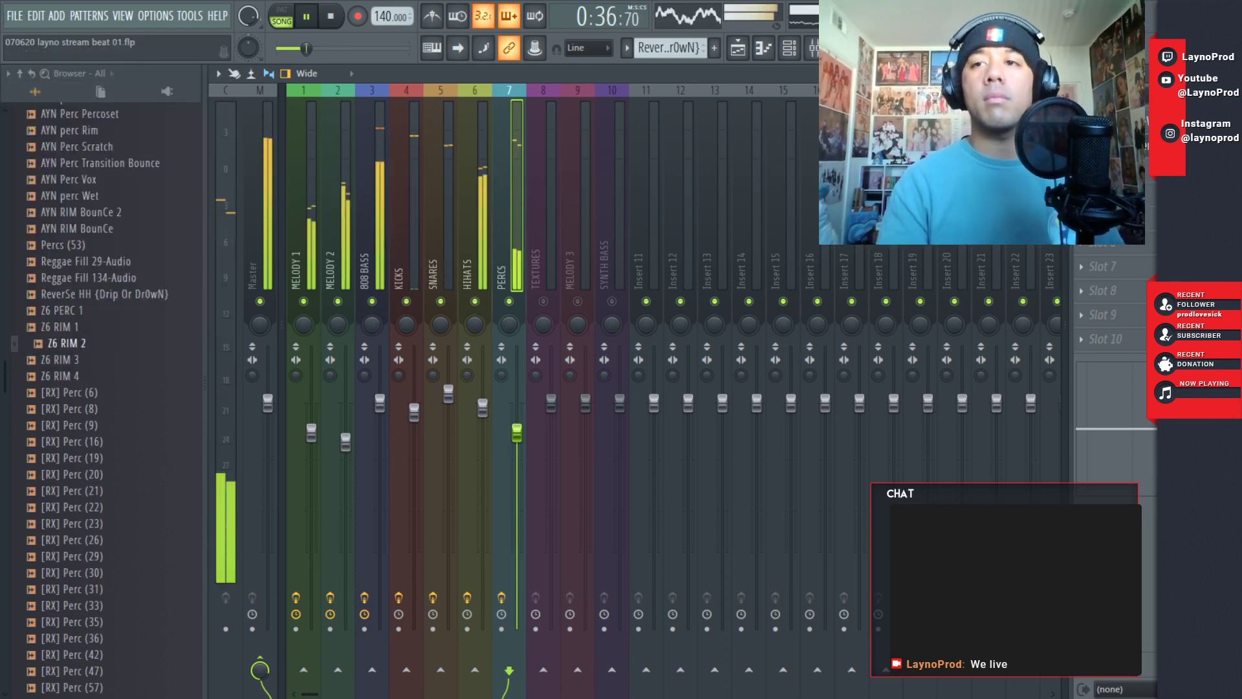
# - Clone the ReverSe HH pattern and place the clone on Track 8 of the Playlist at bar 25
pyautogui.click(1147, 73)
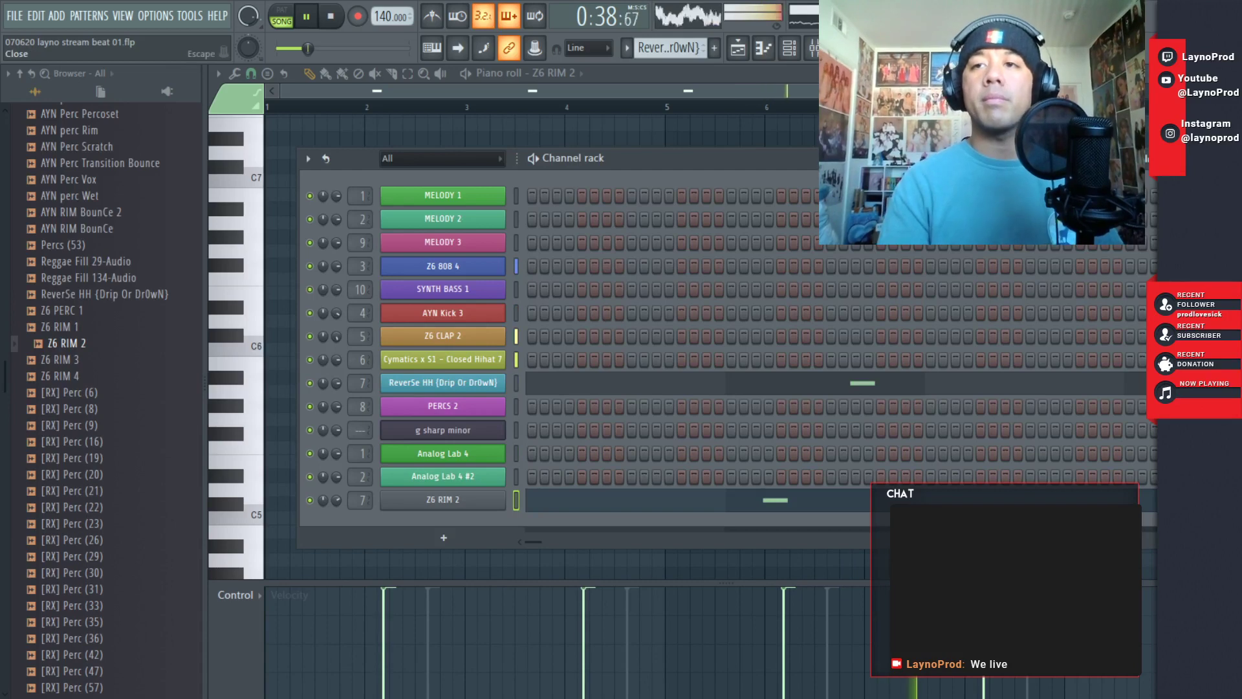
pyautogui.click(1148, 73)
pyautogui.press('F6')
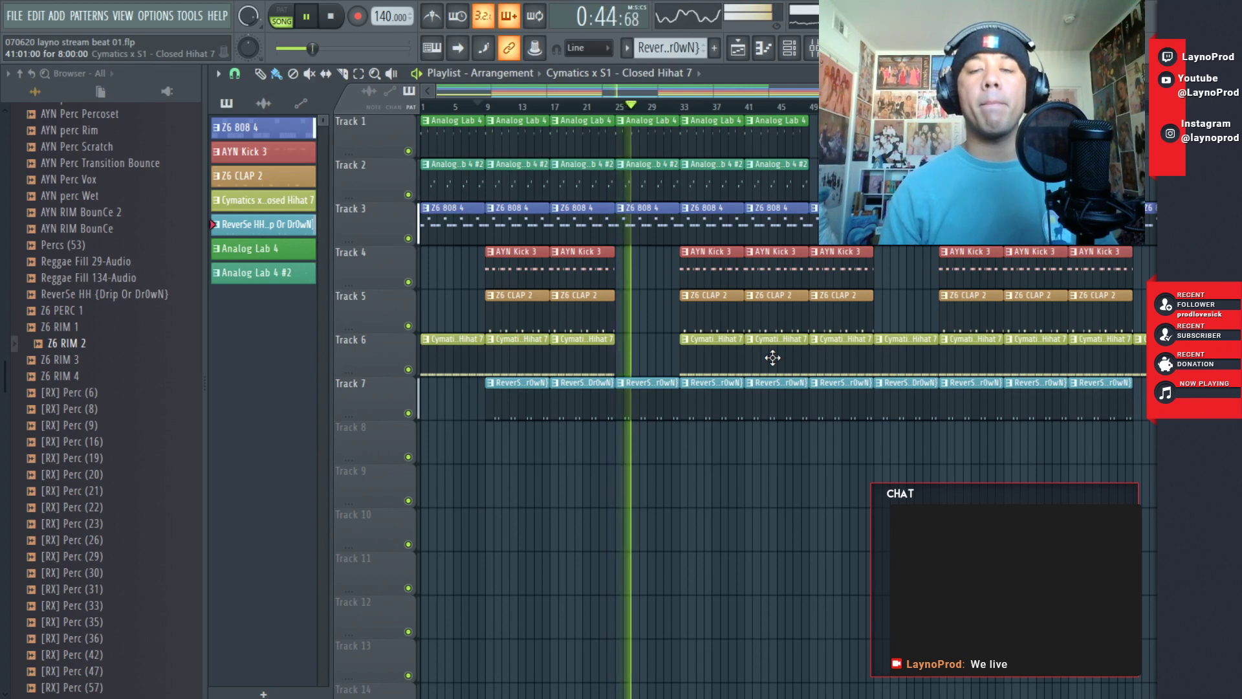
pyautogui.rightClick(274, 223)
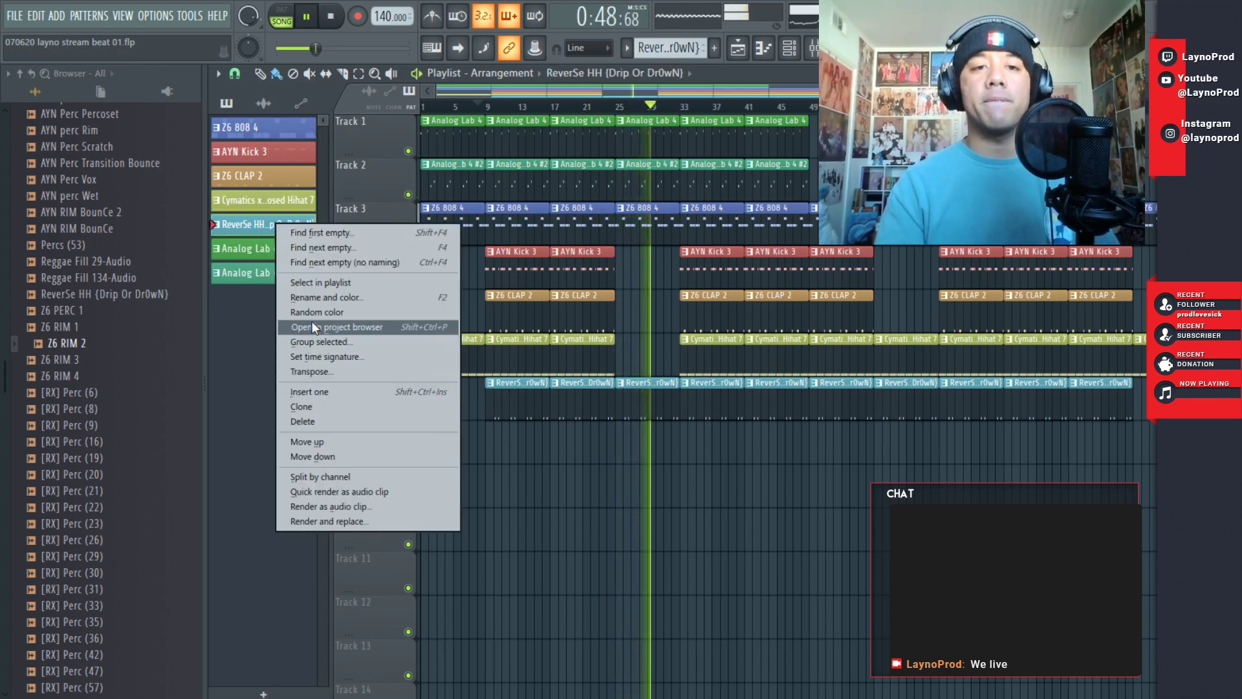
pyautogui.click(312, 406)
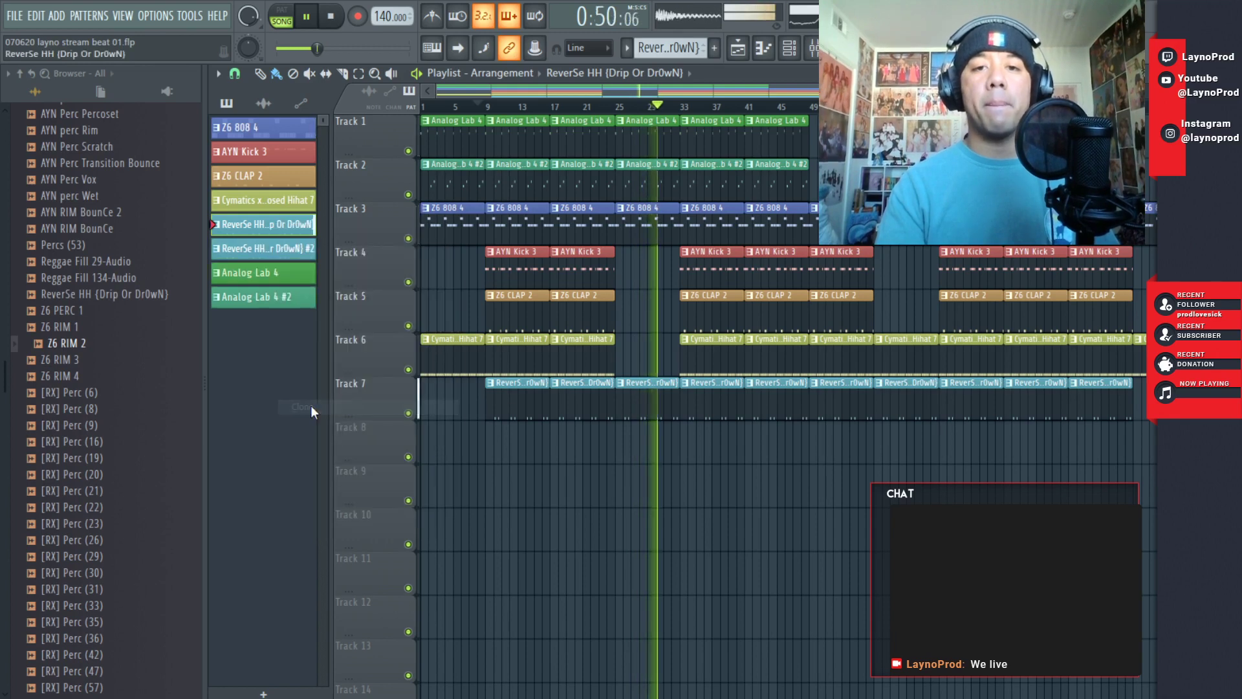
pyautogui.click(303, 250)
pyautogui.click(619, 451)
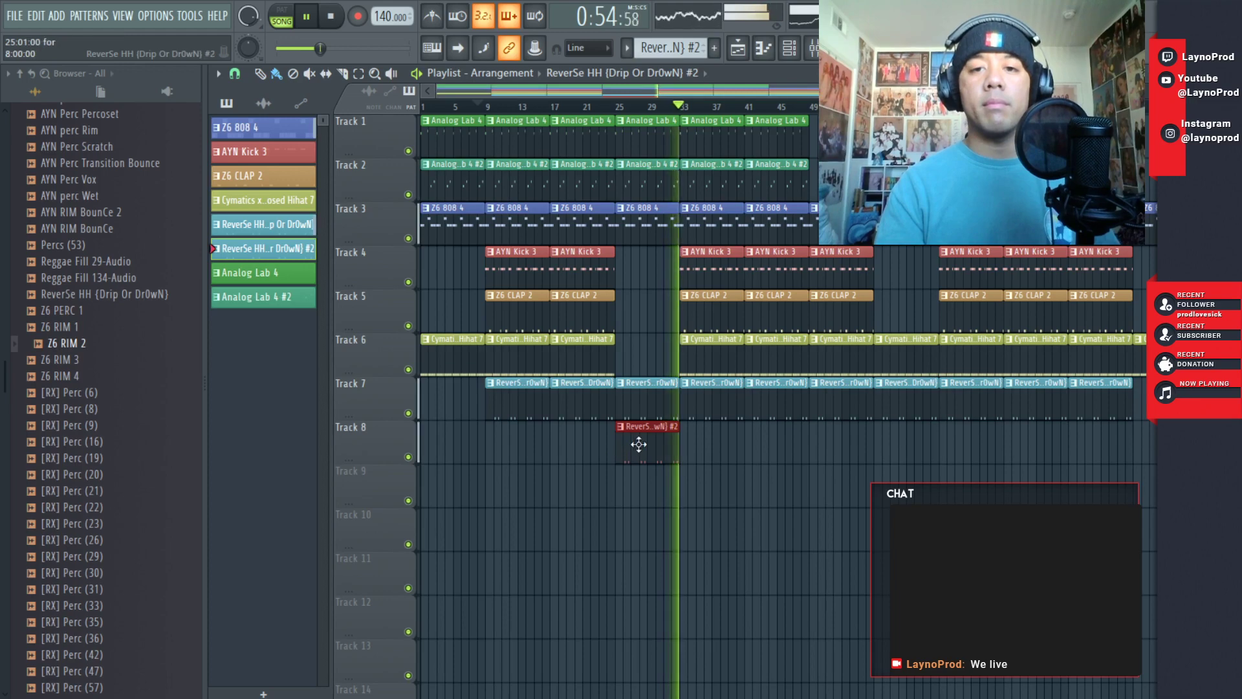
# - Remove the Z6 RIM 2 notes from the cloned ReverSe HH #2 pattern
pyautogui.doubleClick(641, 447)
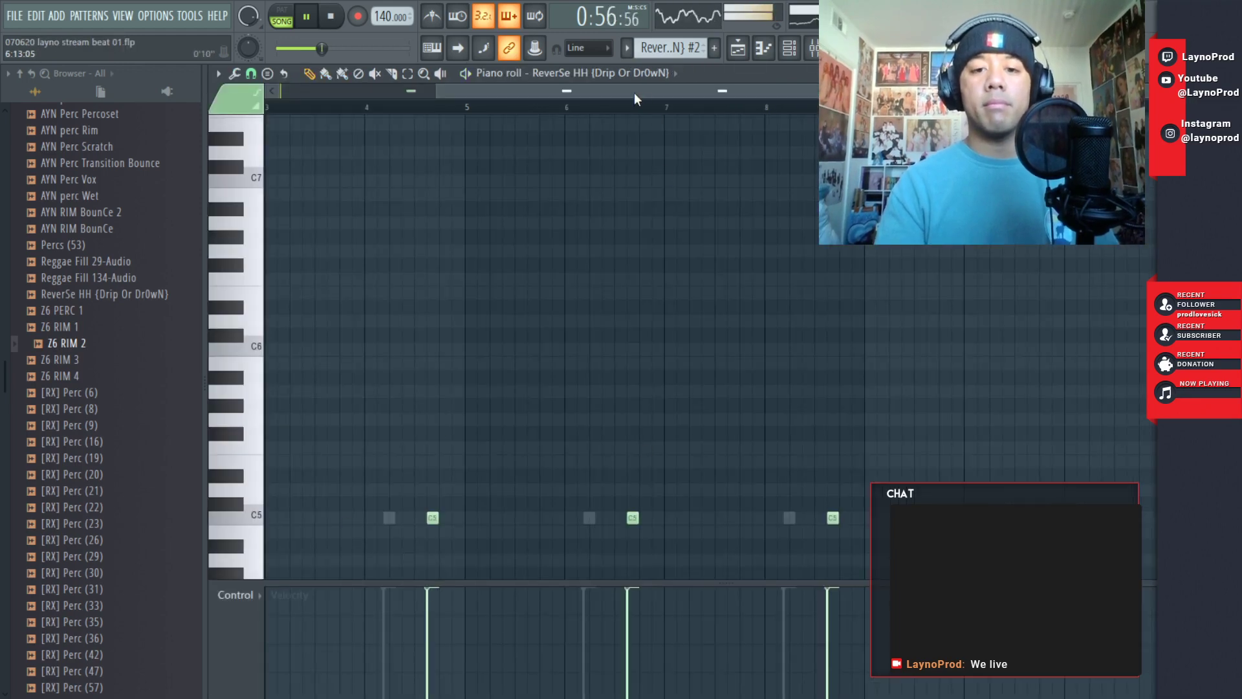
pyautogui.press('F6')
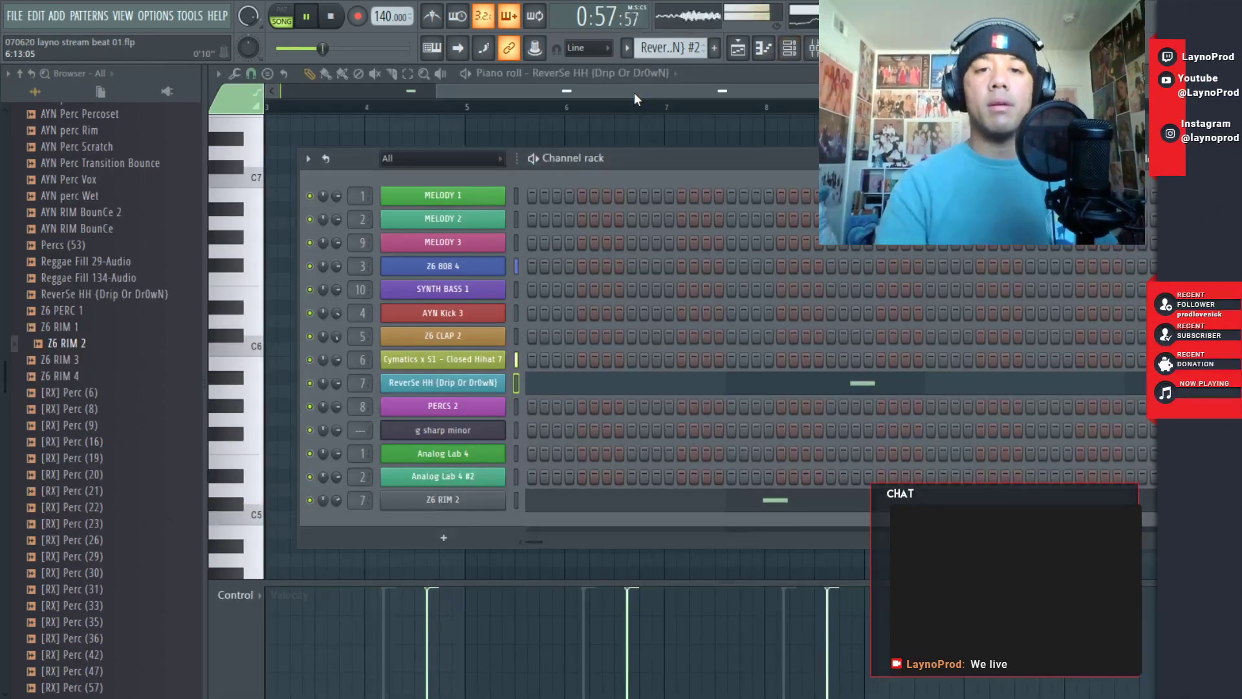
pyautogui.click(759, 499)
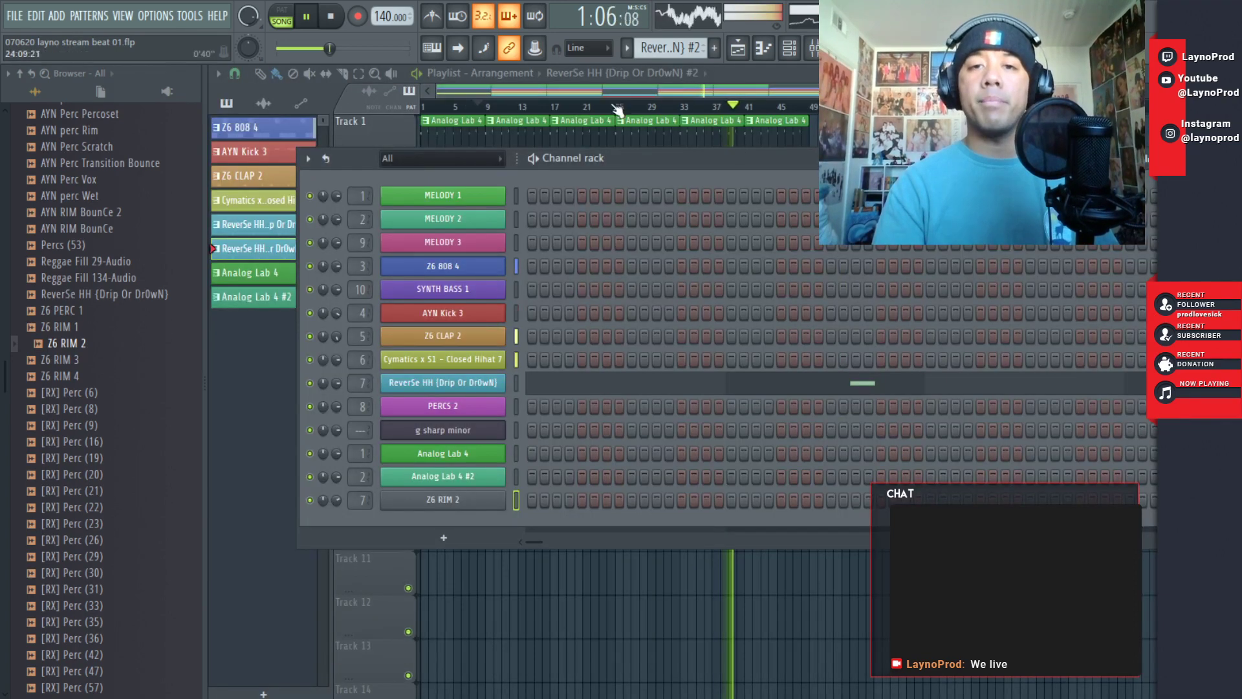
# - Replace the ReverSe HH clips on Track 7 at bars 25 and 49 with the cloned #2 pattern, playing from around bar 24
pyautogui.click(618, 112)
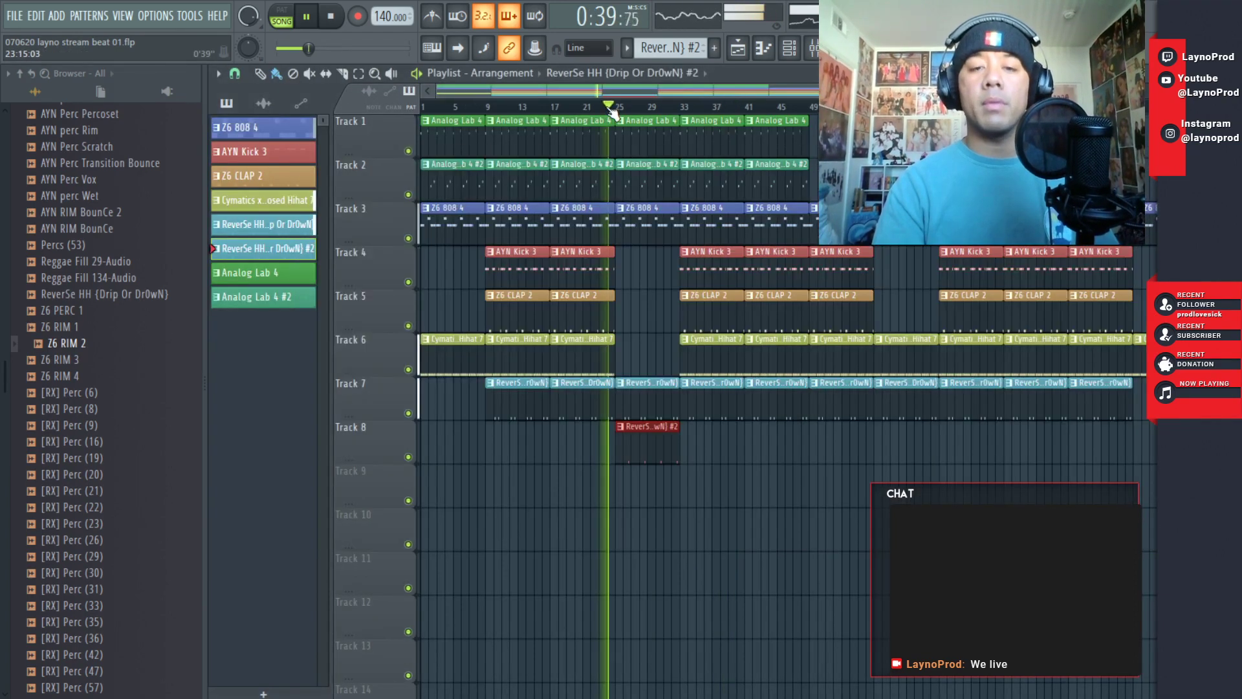
pyautogui.moveTo(650, 442); pyautogui.dragTo(646, 391)
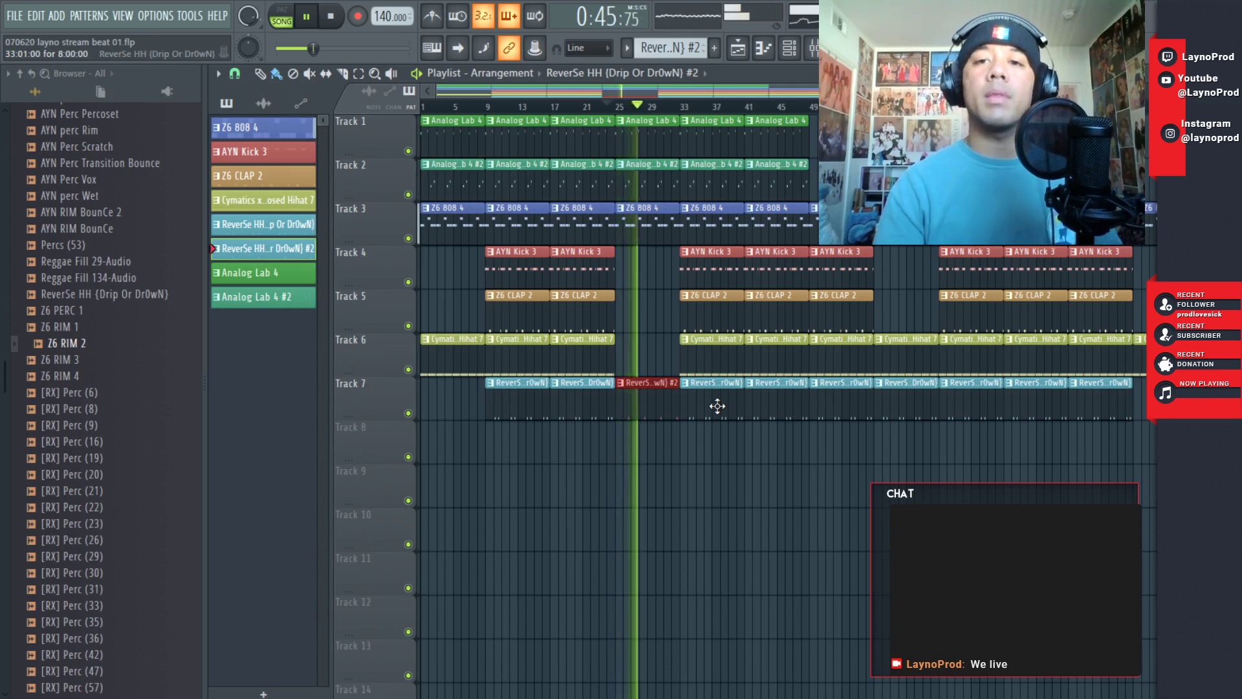
pyautogui.rightClick(841, 404)
pyautogui.moveTo(812, 458); pyautogui.dragTo(833, 402)
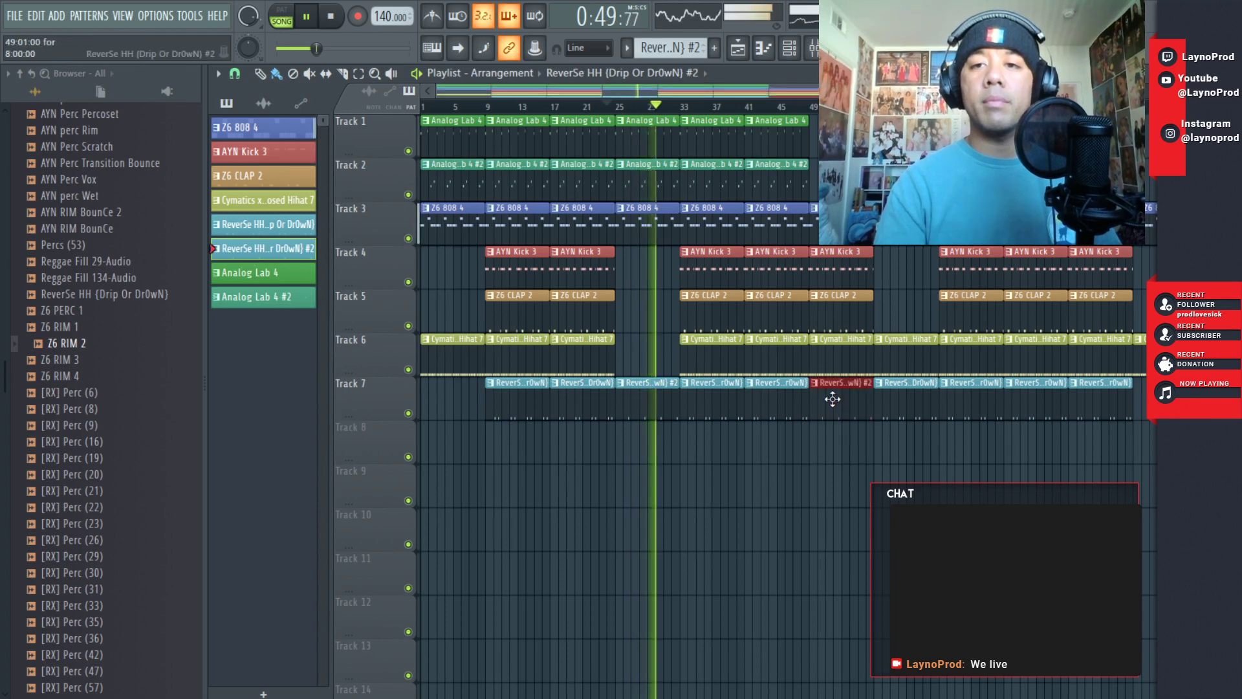
# - Try the cloned #2 pattern in place of the Track 7 clip at bar 81, and put the original ReverSe HH clip back
pyautogui.rightClick(1090, 402)
pyautogui.click(1096, 408)
pyautogui.moveTo(1120, 413); pyautogui.dragTo(1096, 412)
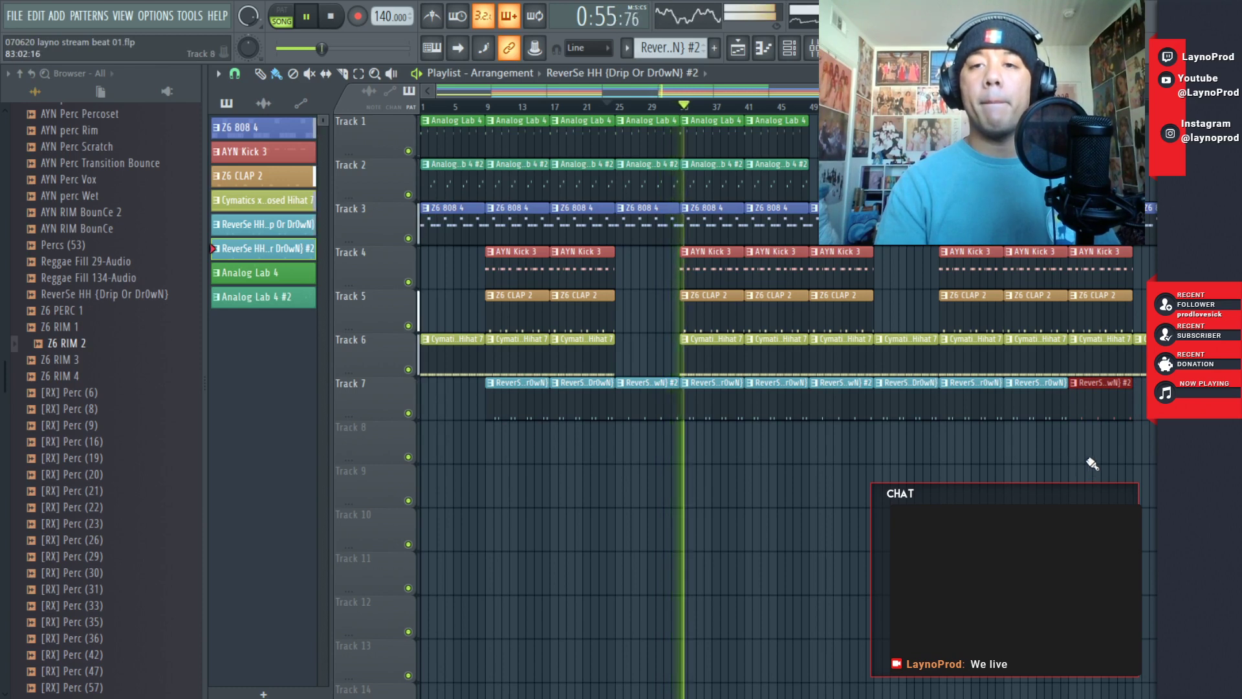
pyautogui.rightClick(1112, 415)
pyautogui.click(1066, 417)
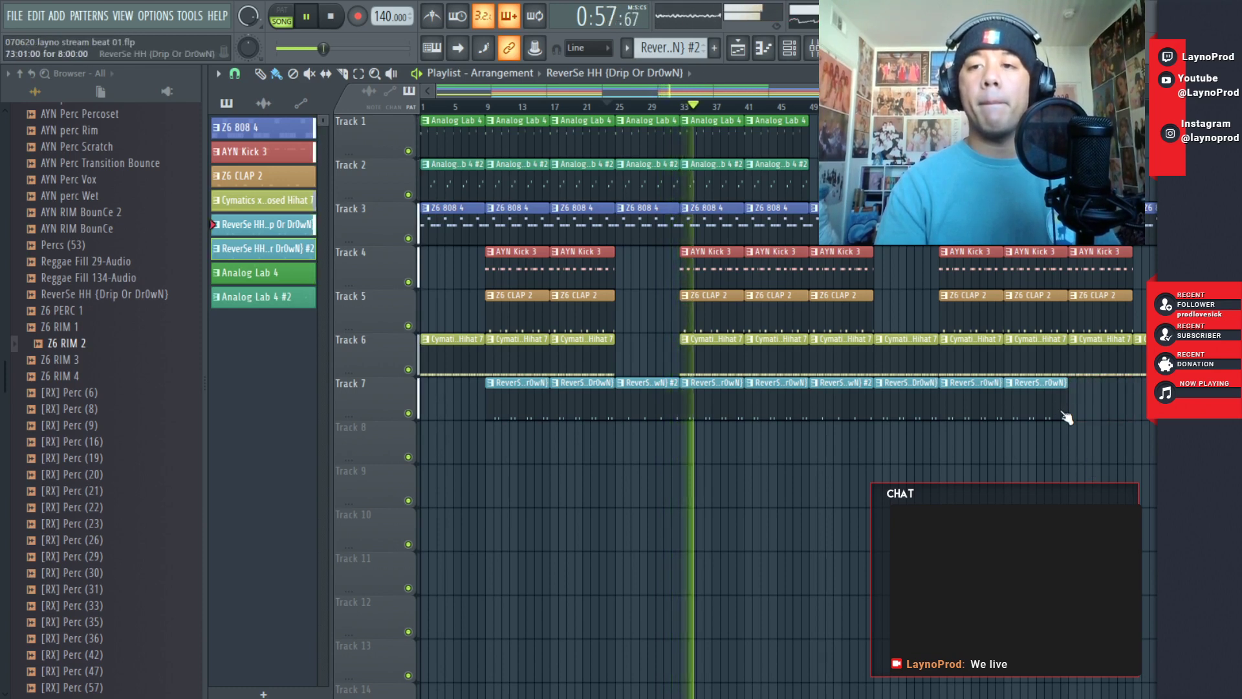
pyautogui.click(1076, 414)
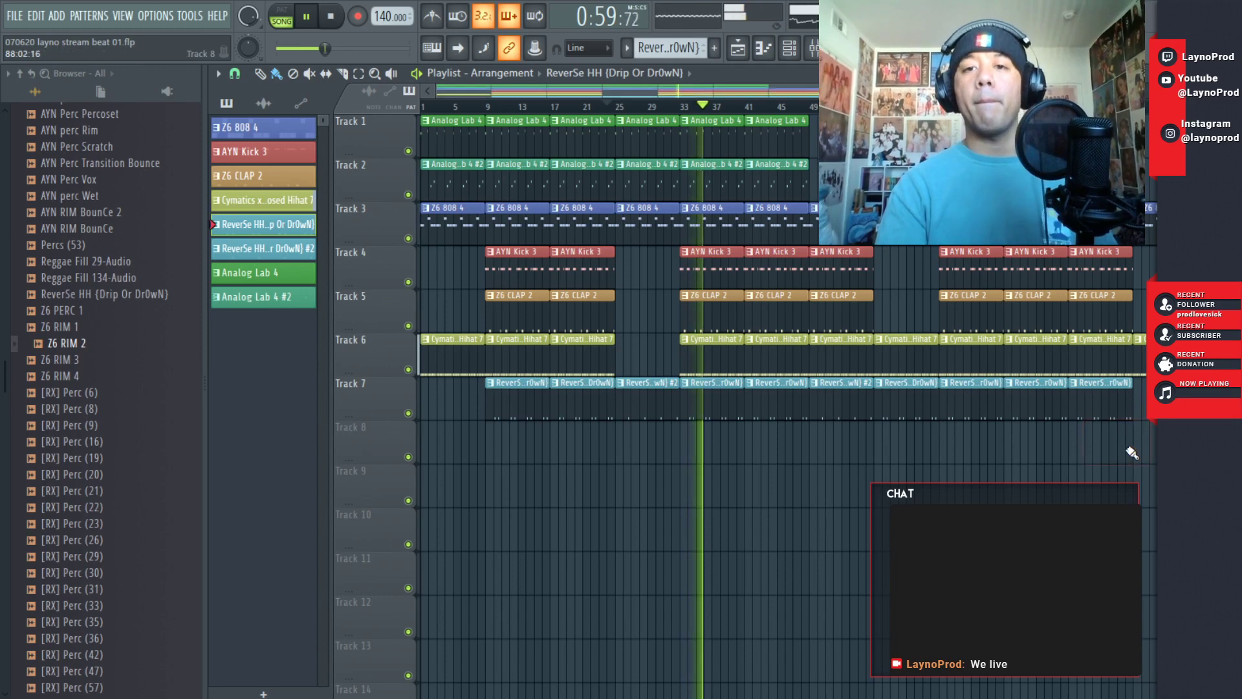
# - Save the project and collapse the Percs & Rimshots & Fills folder in the sample browser
pyautogui.click(14, 16)
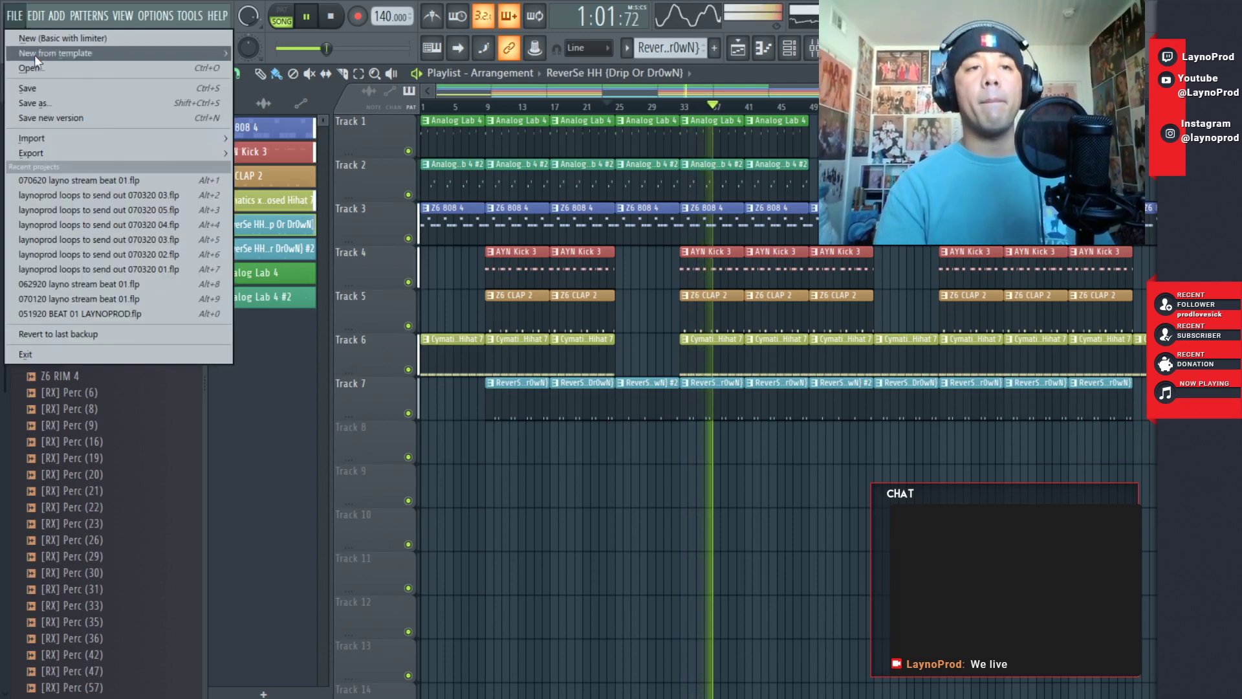
pyautogui.click(33, 83)
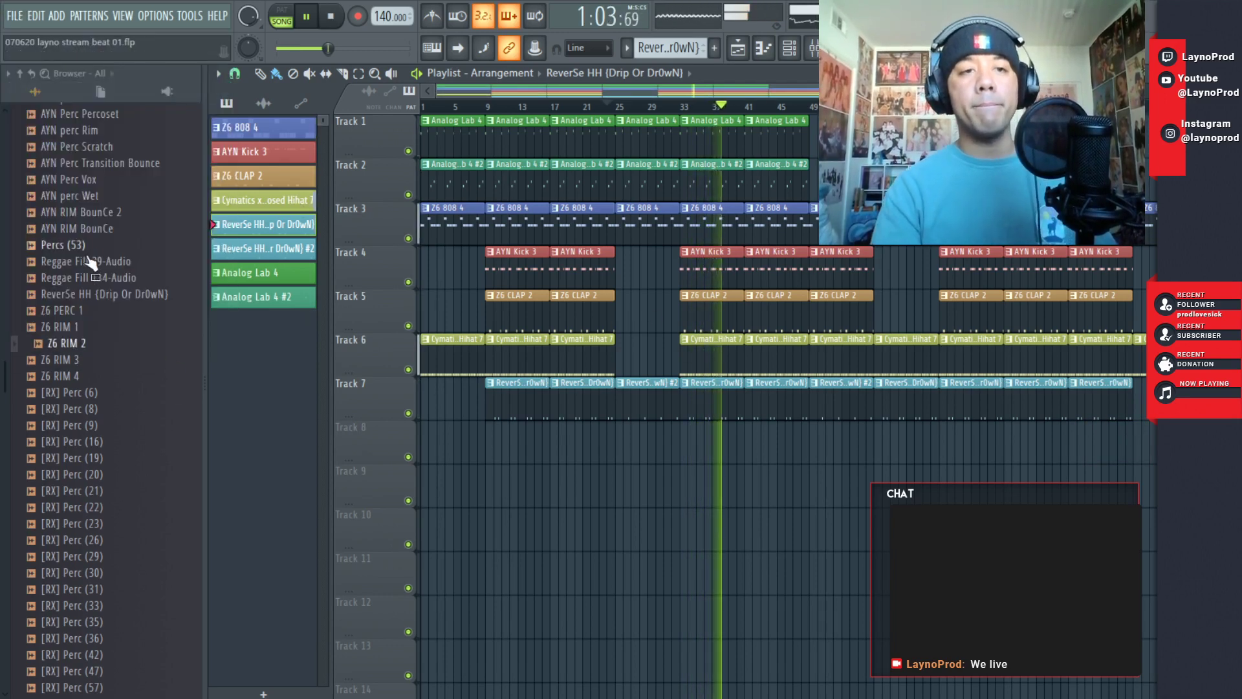
pyautogui.scroll(6, 100, 284)
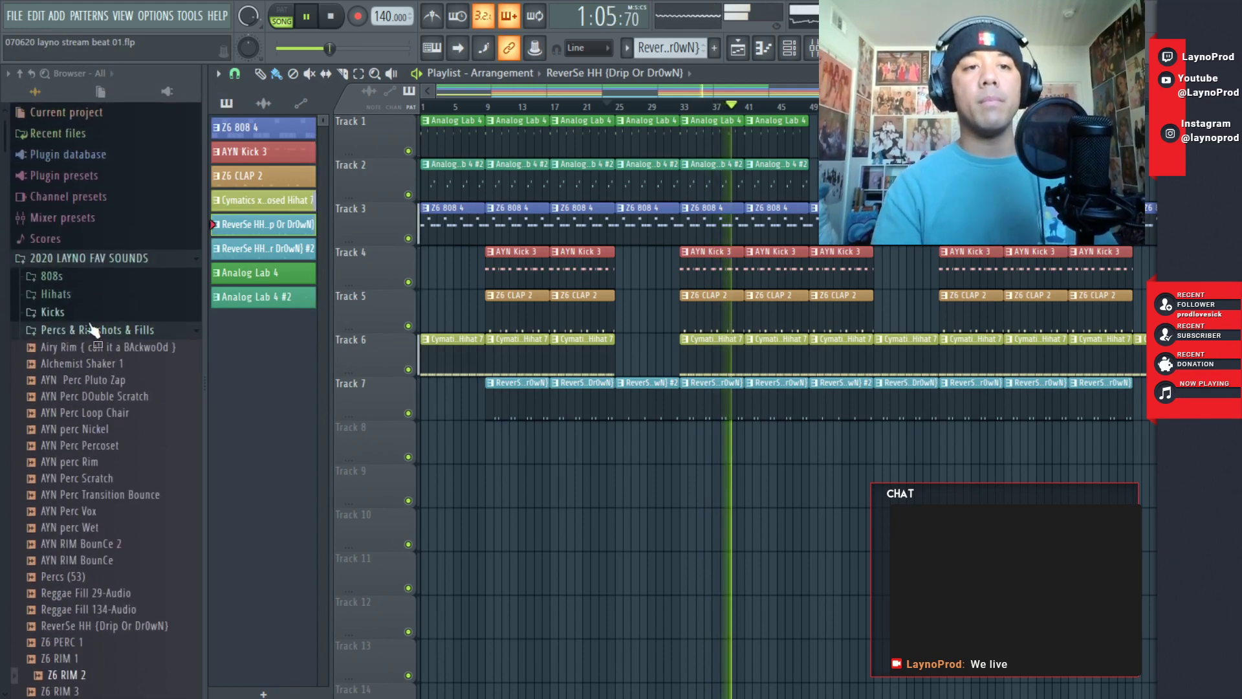
pyautogui.click(90, 331)
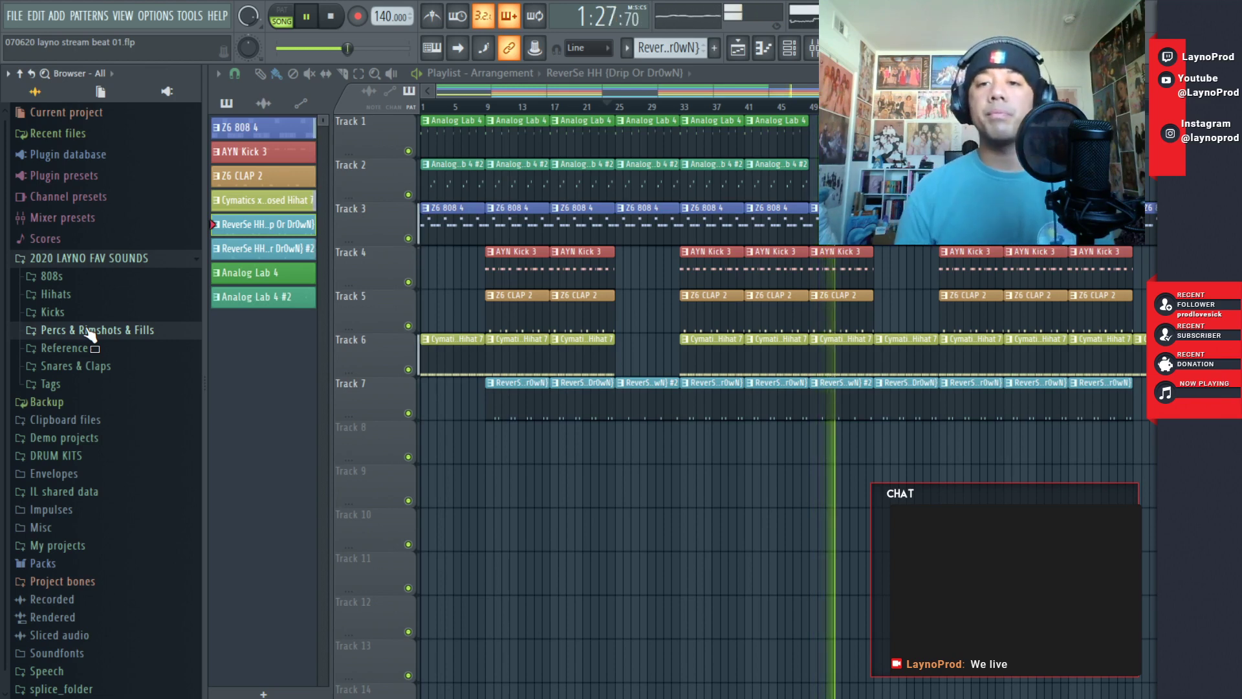
# - Put the original ReverSe HH clip back on Track 7 at bar 49 and replace the bar 57 clip with the cloned #2 pattern
pyautogui.rightClick(825, 417)
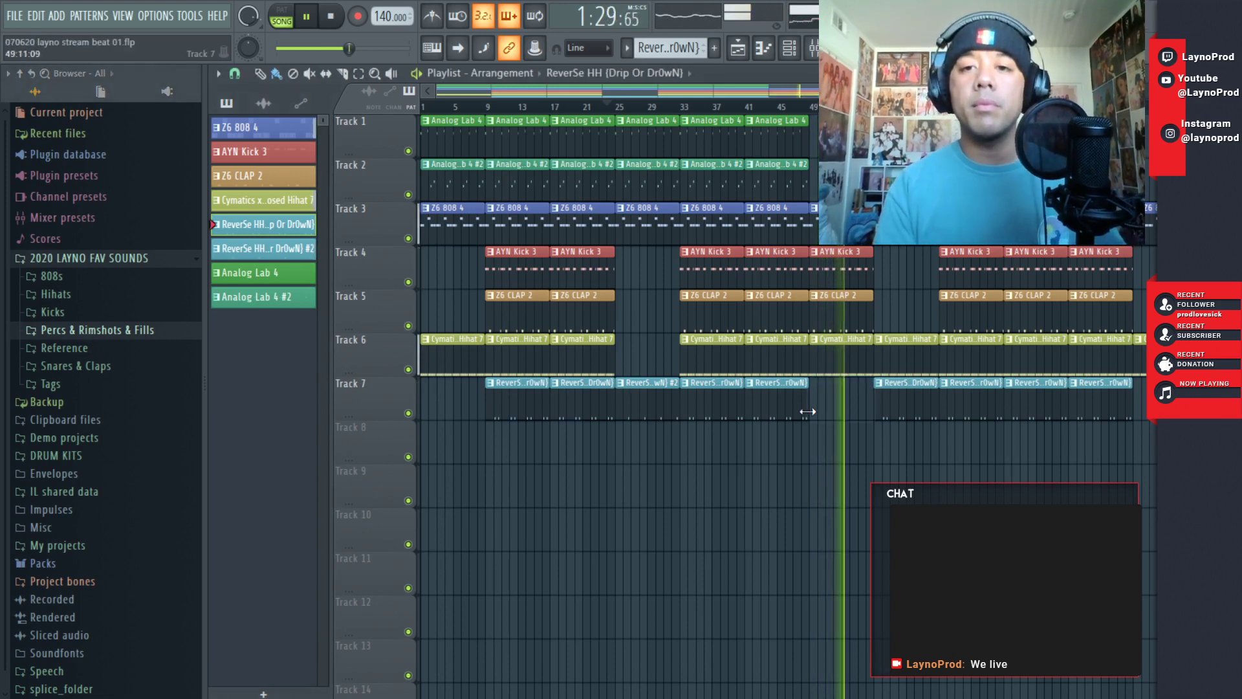
pyautogui.click(812, 410)
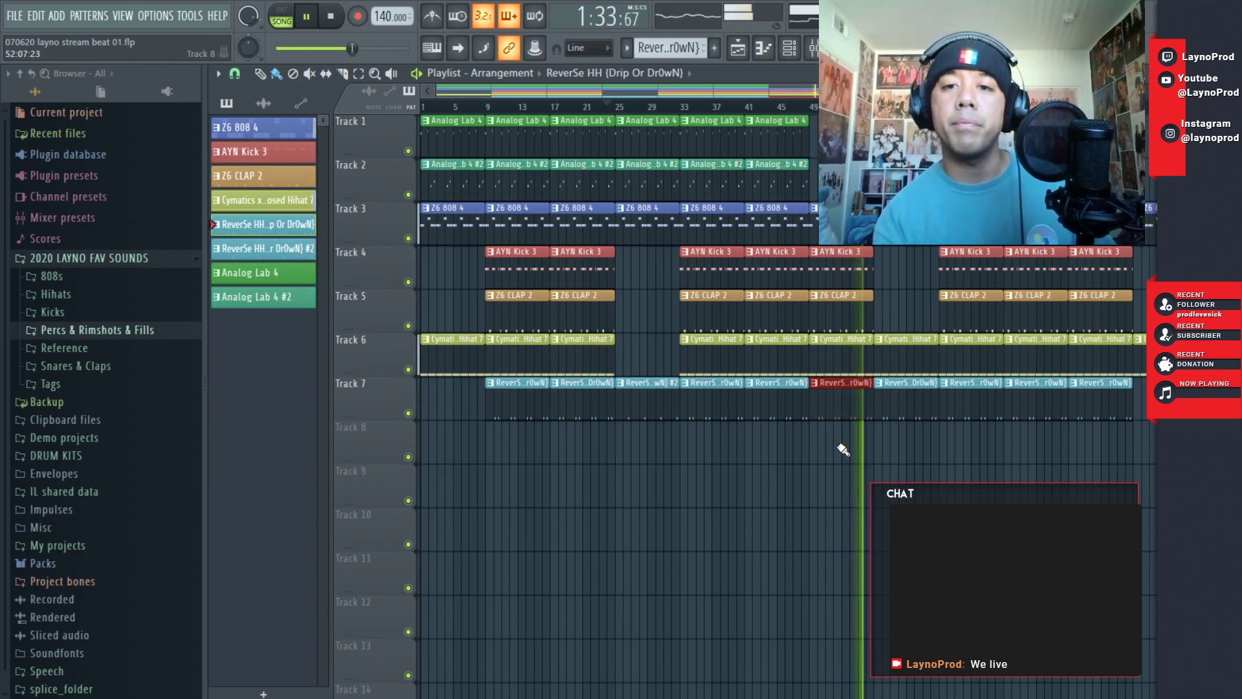
pyautogui.rightClick(895, 397)
pyautogui.click(657, 413)
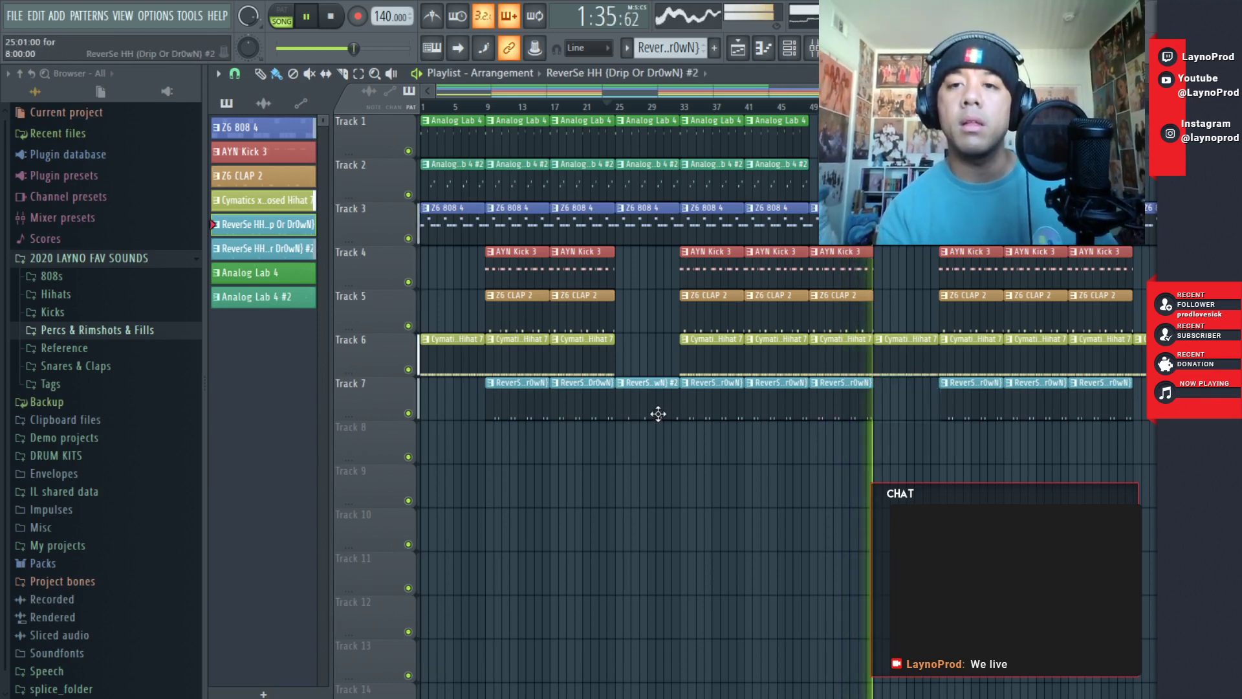
pyautogui.click(877, 397)
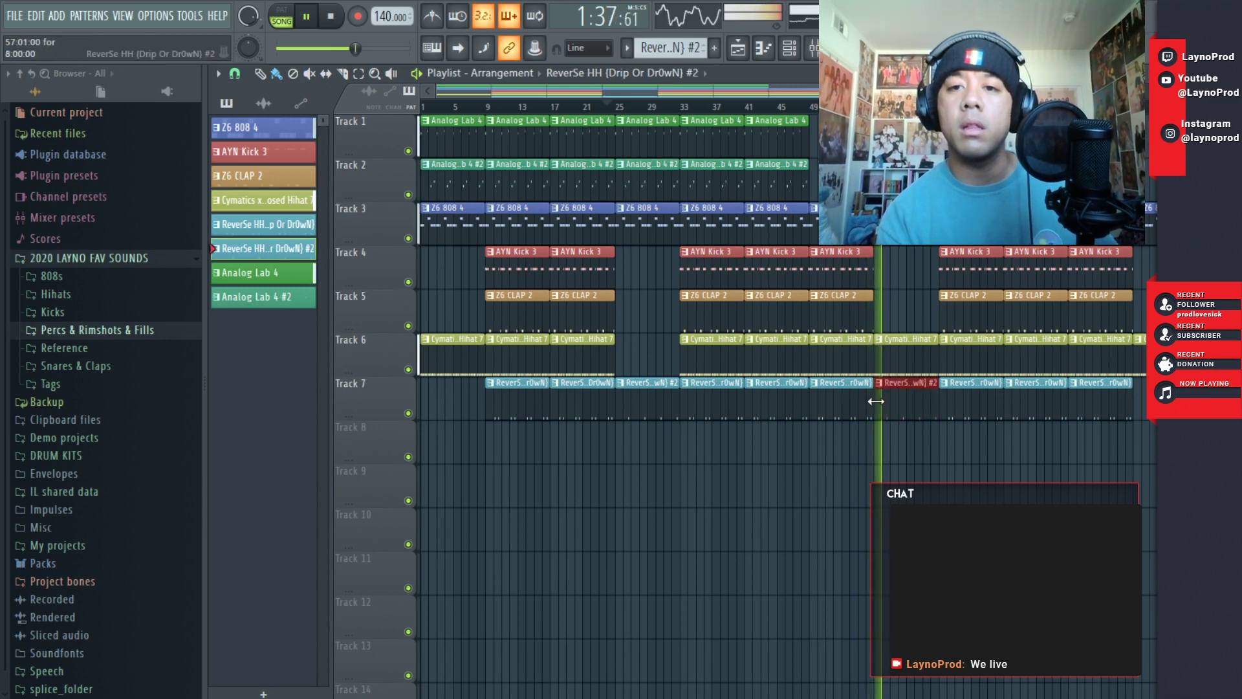
pyautogui.click(974, 474)
pyautogui.rightClick(1017, 477)
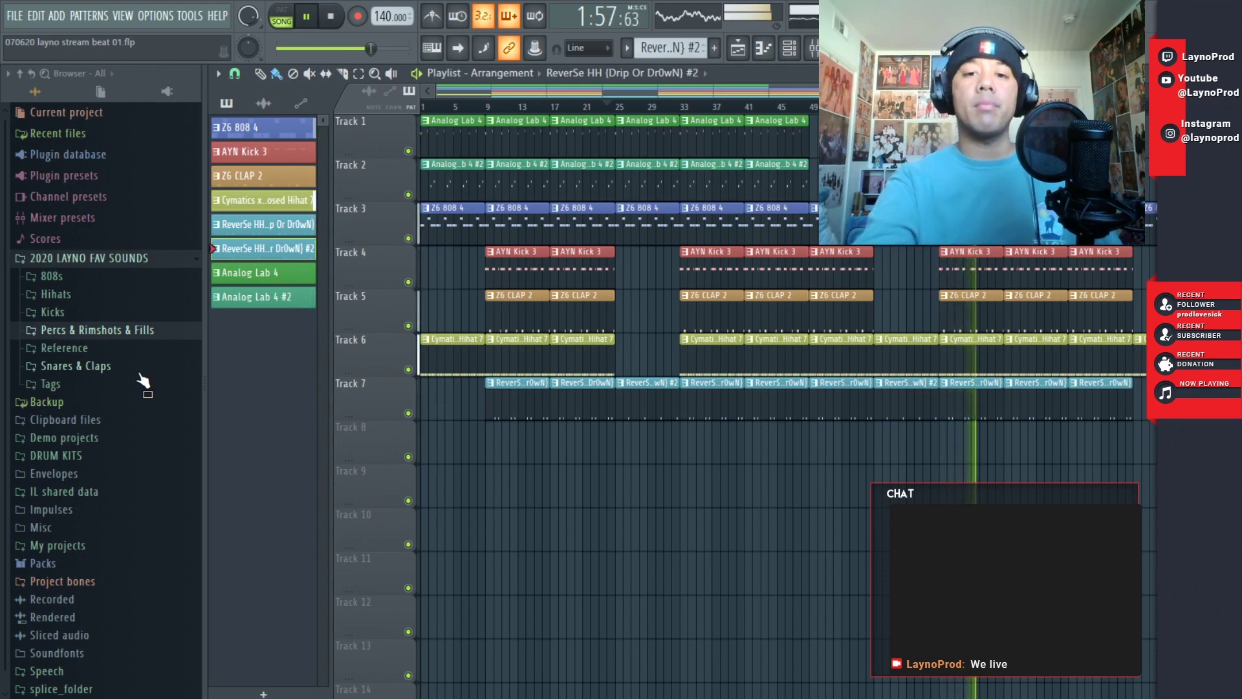
# - Add the cloned ReverSe HH #2 pattern on Track 7 at bar 89 and save the project
pyautogui.press('F9')
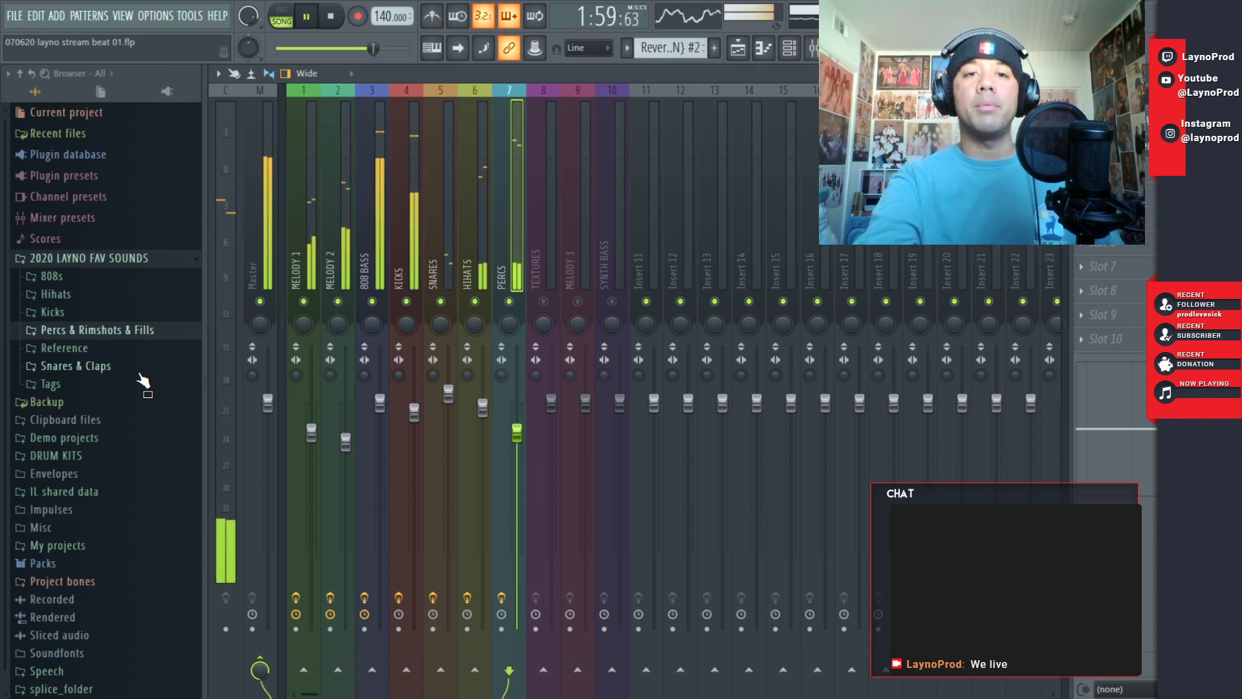
pyautogui.press('F5')
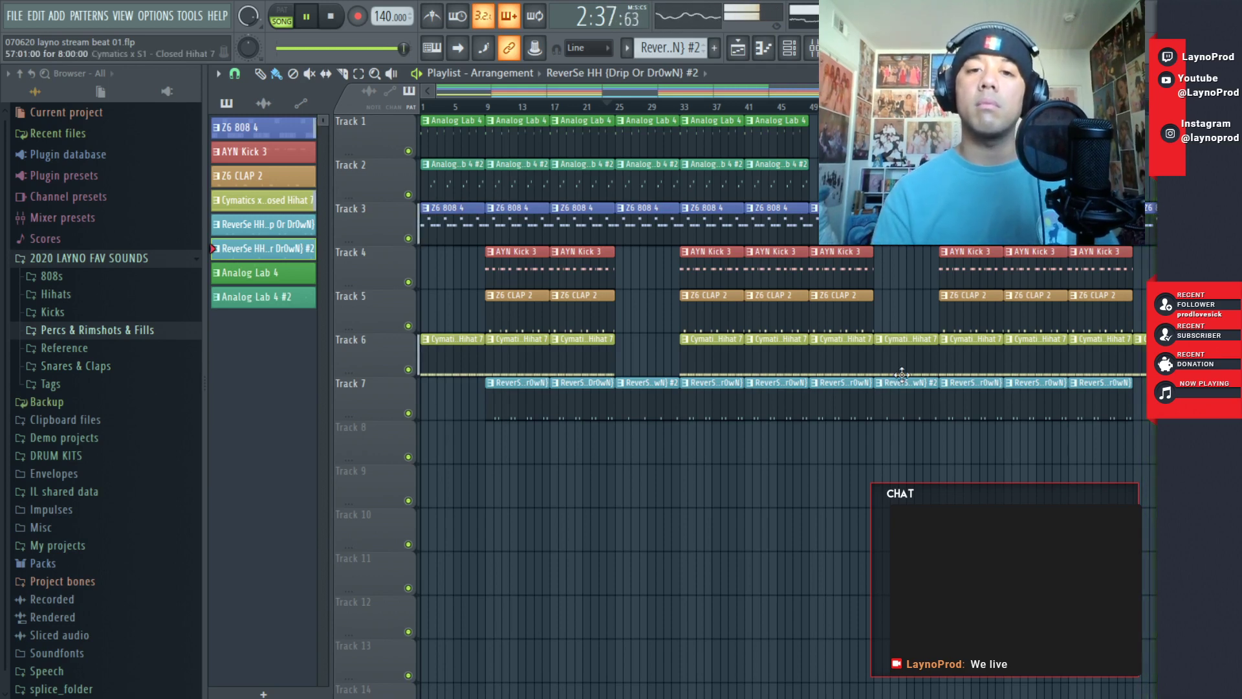
pyautogui.click(887, 408)
pyautogui.click(1136, 400)
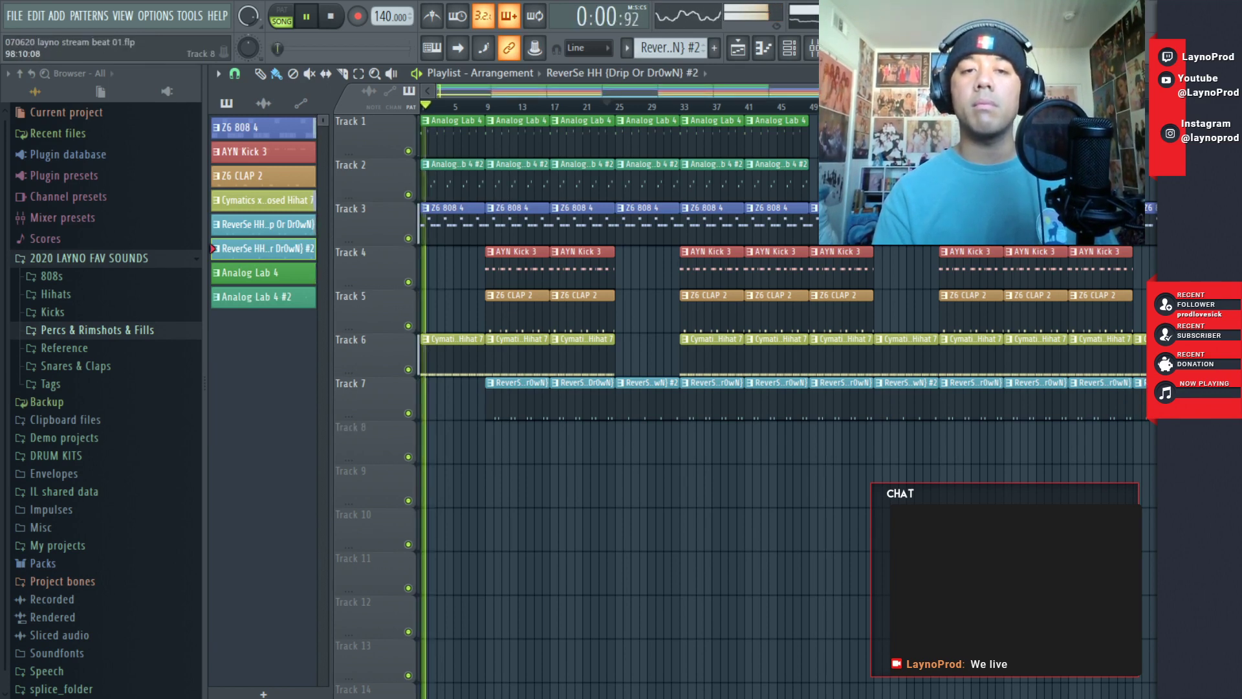
pyautogui.click(14, 15)
pyautogui.click(25, 86)
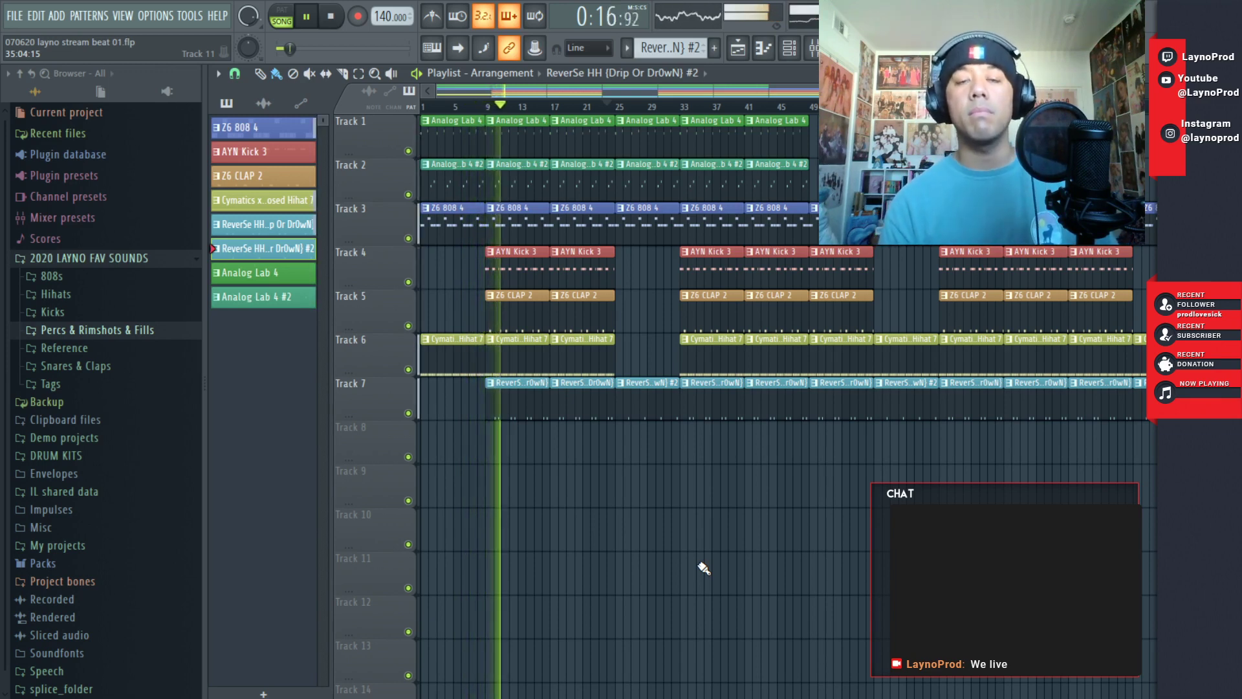
# - Delete the Z6 RIM 2 notes in bars 2 and 6 of the original ReverSe HH pattern and return to the Playlist
pyautogui.doubleClick(513, 410)
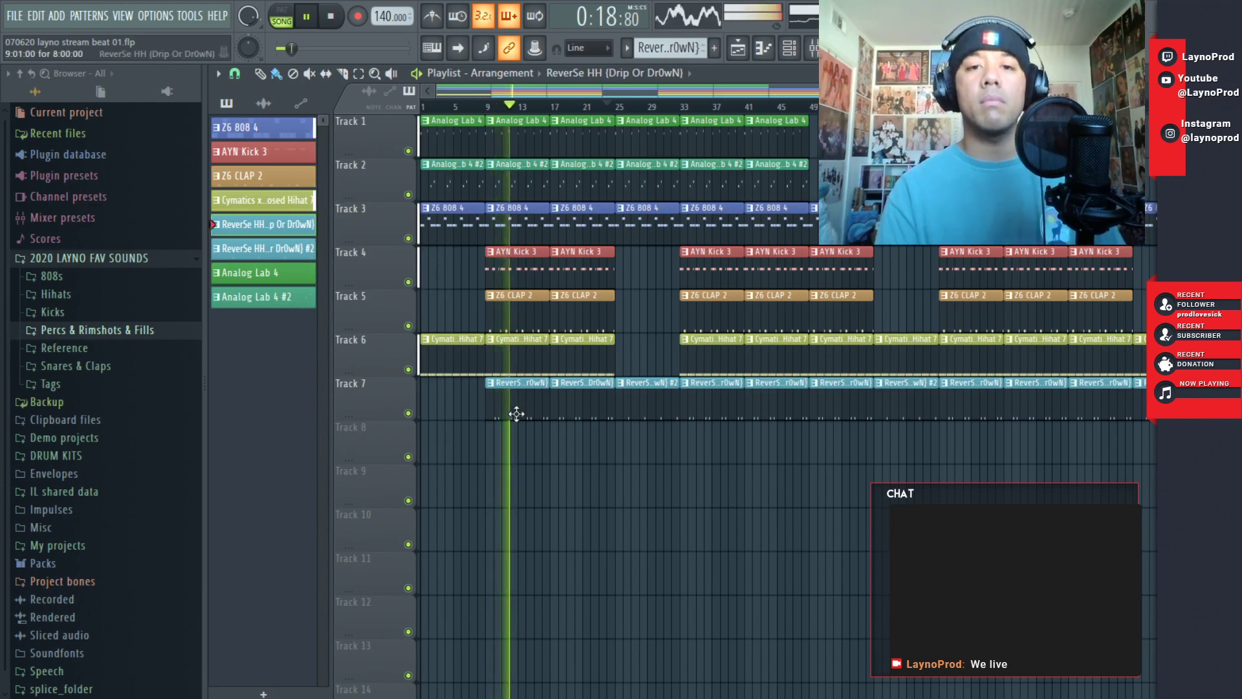
pyautogui.moveTo(642, 94); pyautogui.dragTo(401, 94)
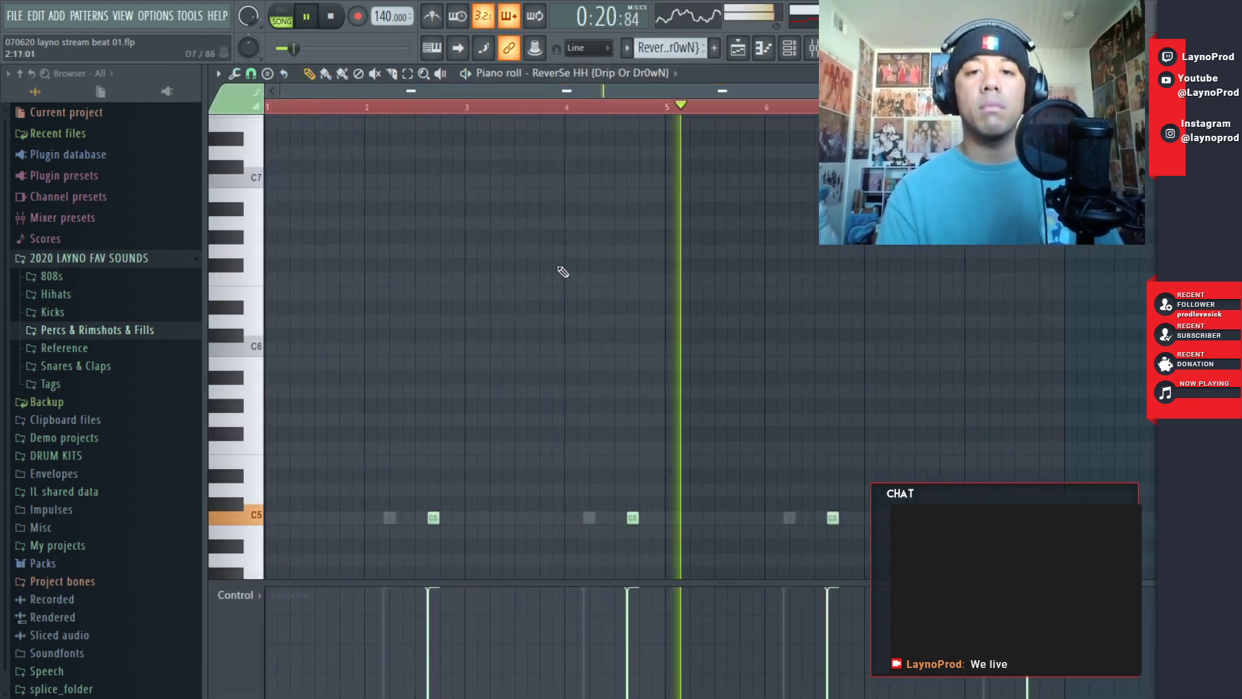
pyautogui.rightClick(831, 518)
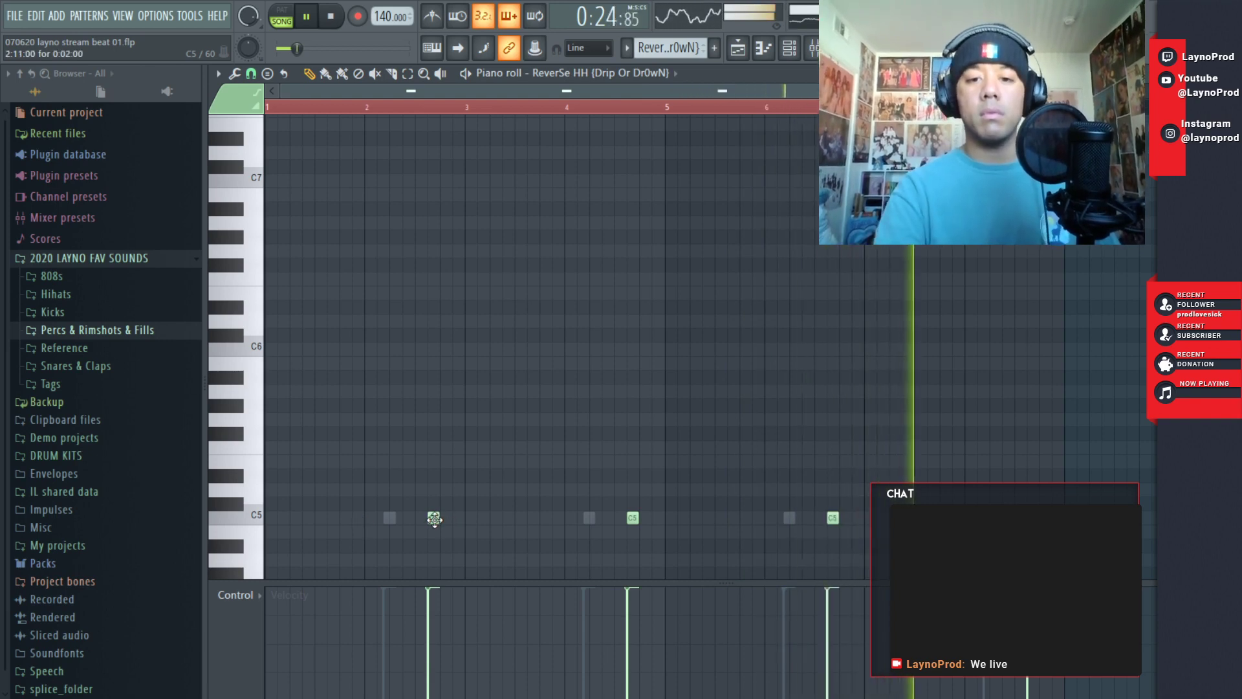
pyautogui.press('F9')
pyautogui.press('F9')
pyautogui.press('F6')
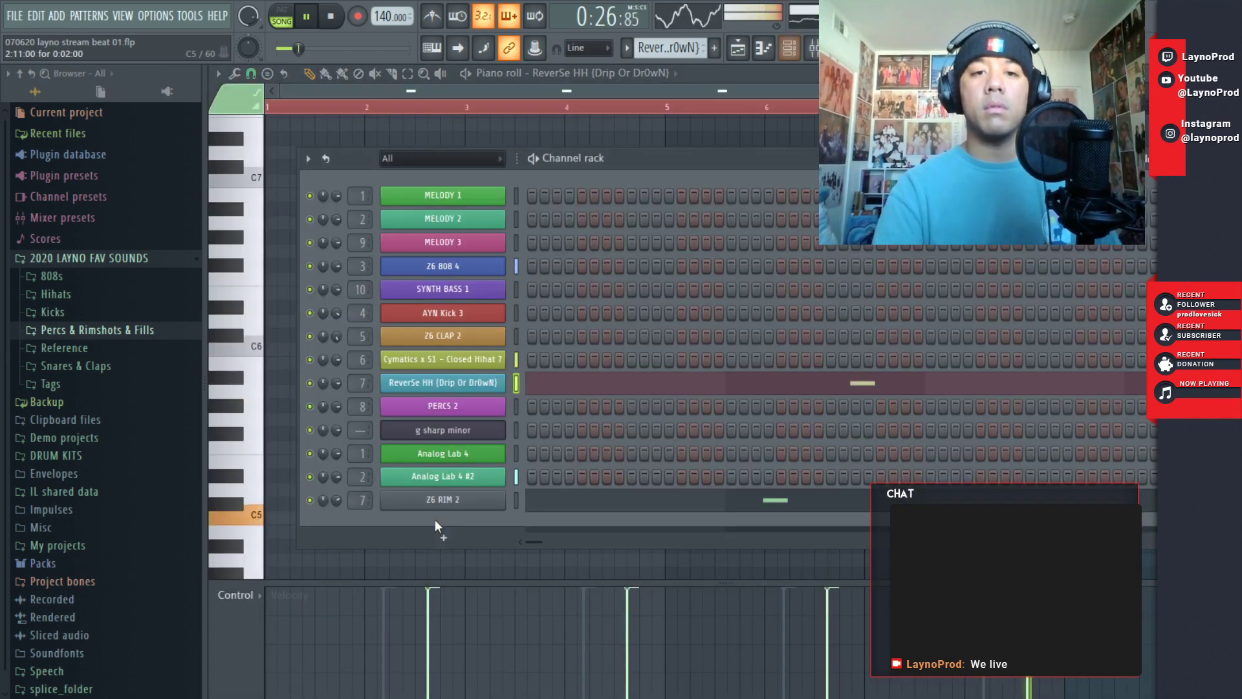
pyautogui.press('F6')
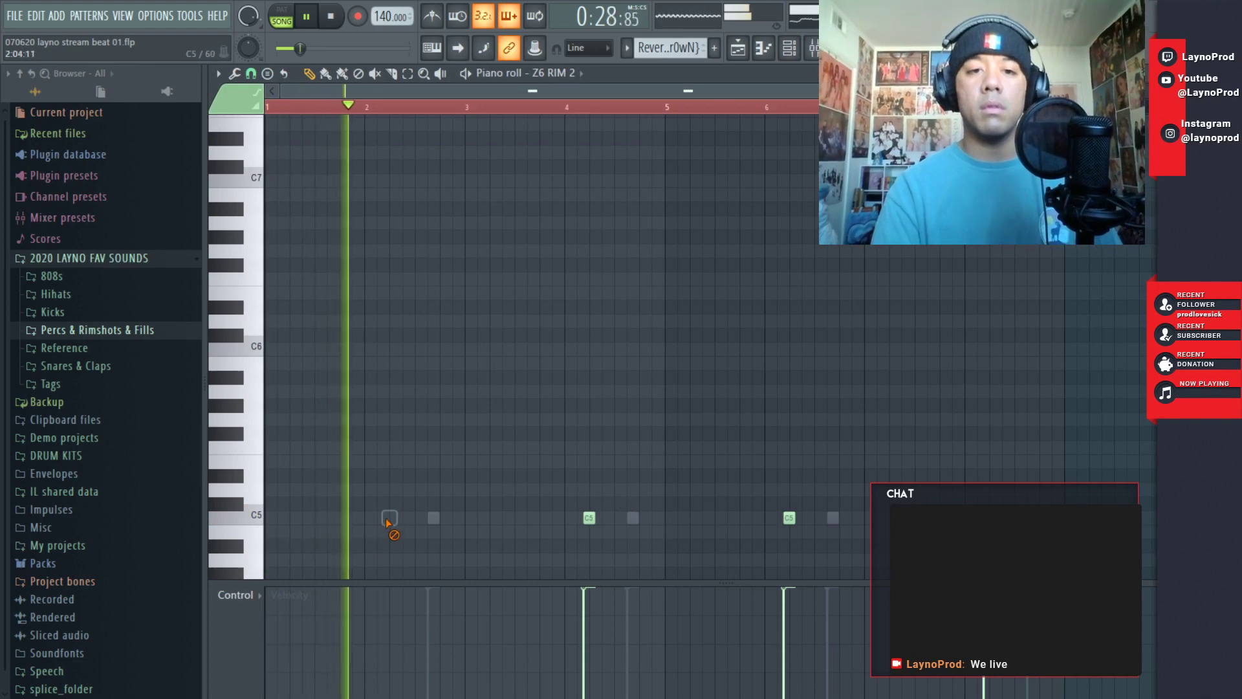
pyautogui.rightClick(389, 517)
pyautogui.rightClick(790, 517)
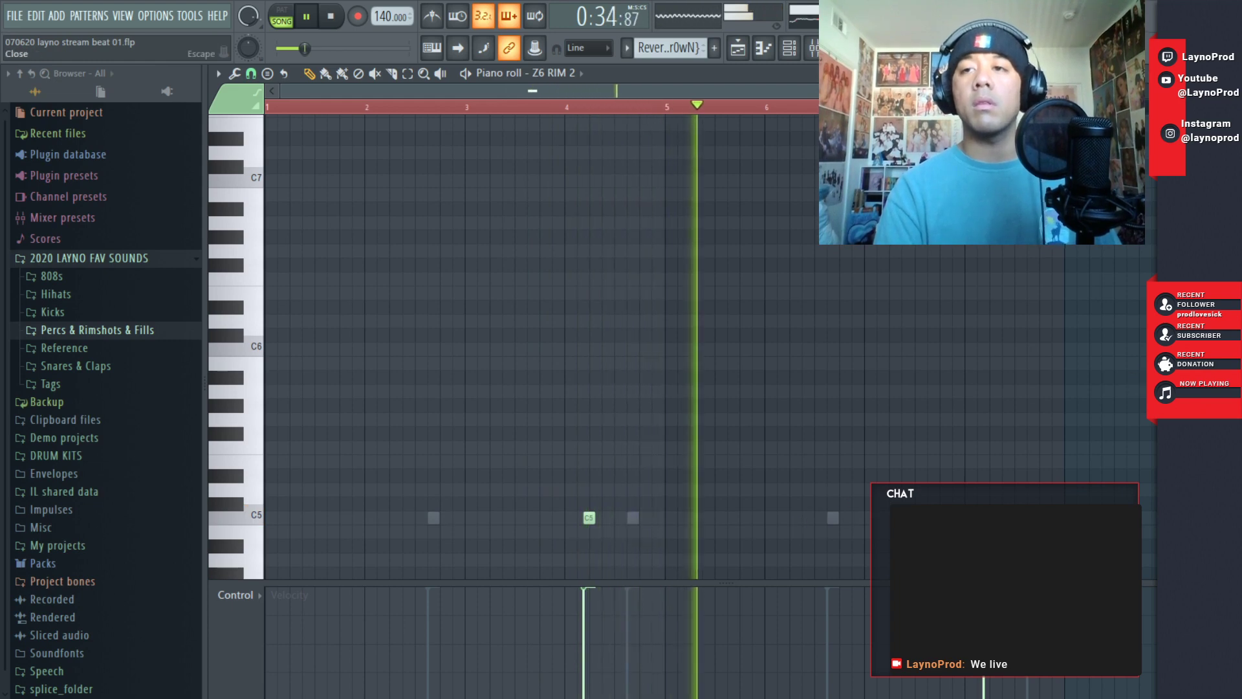
pyautogui.click(1148, 73)
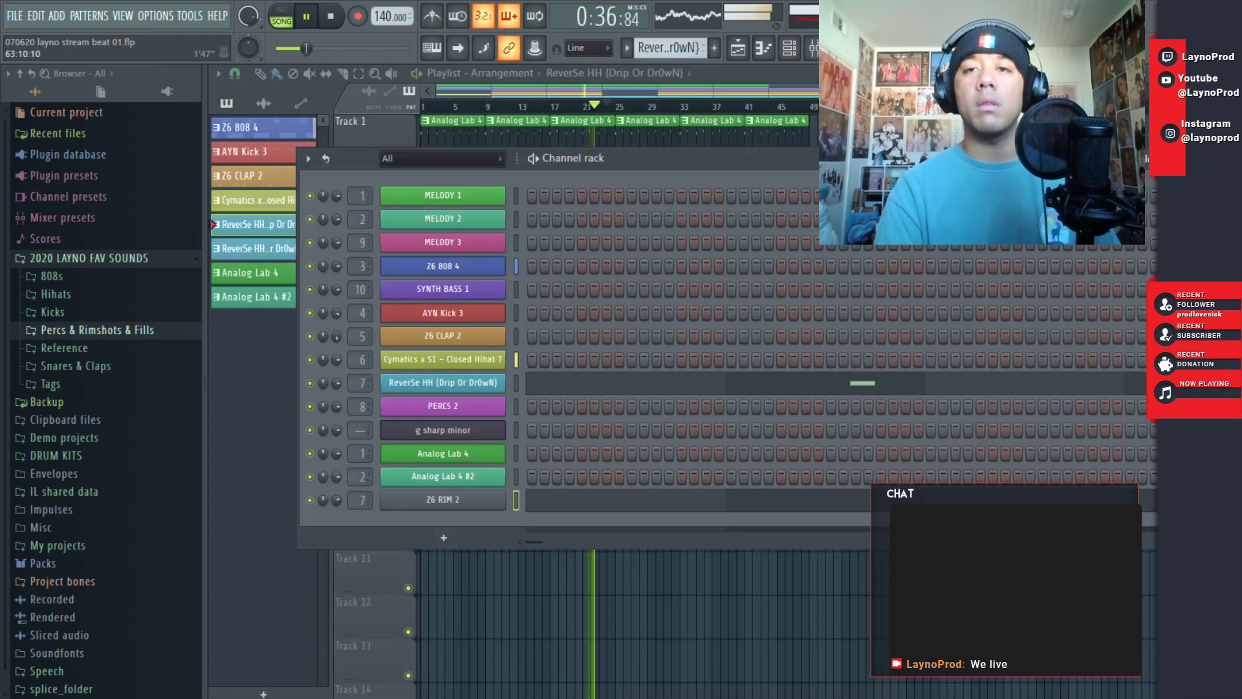
pyautogui.press('F6')
# - Select the Master track in the mixer, save the project and return to the Playlist
pyautogui.press('F9')
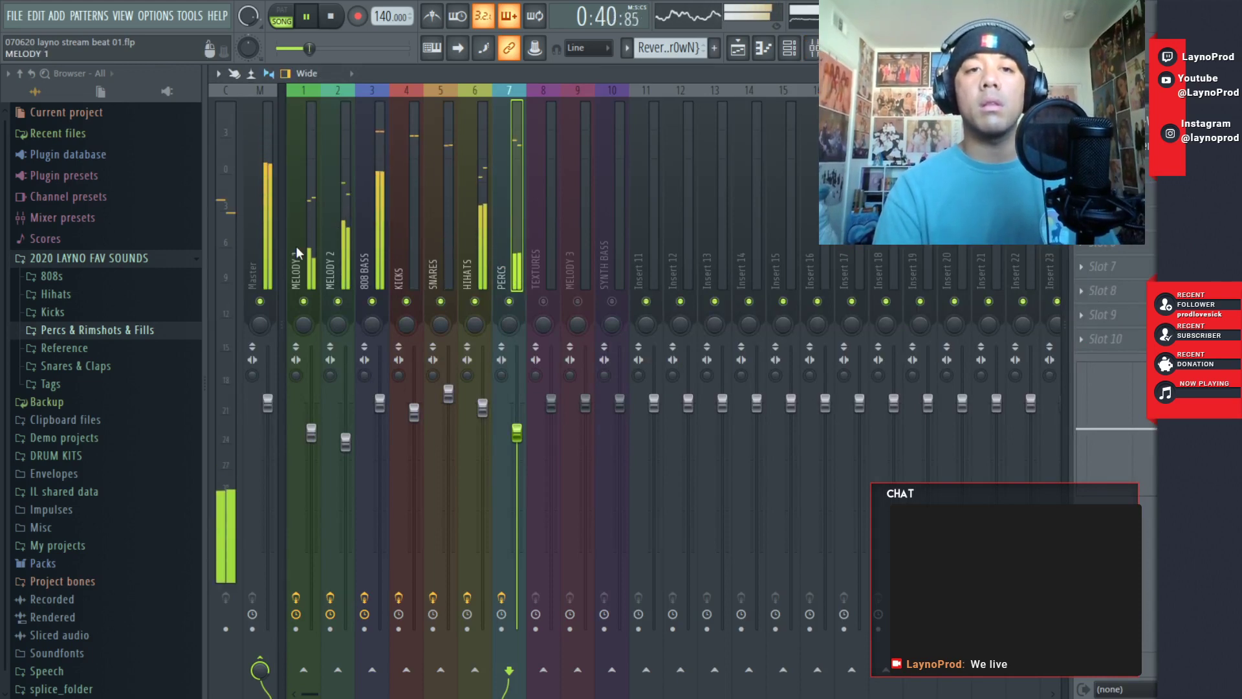
pyautogui.click(258, 262)
pyautogui.click(13, 16)
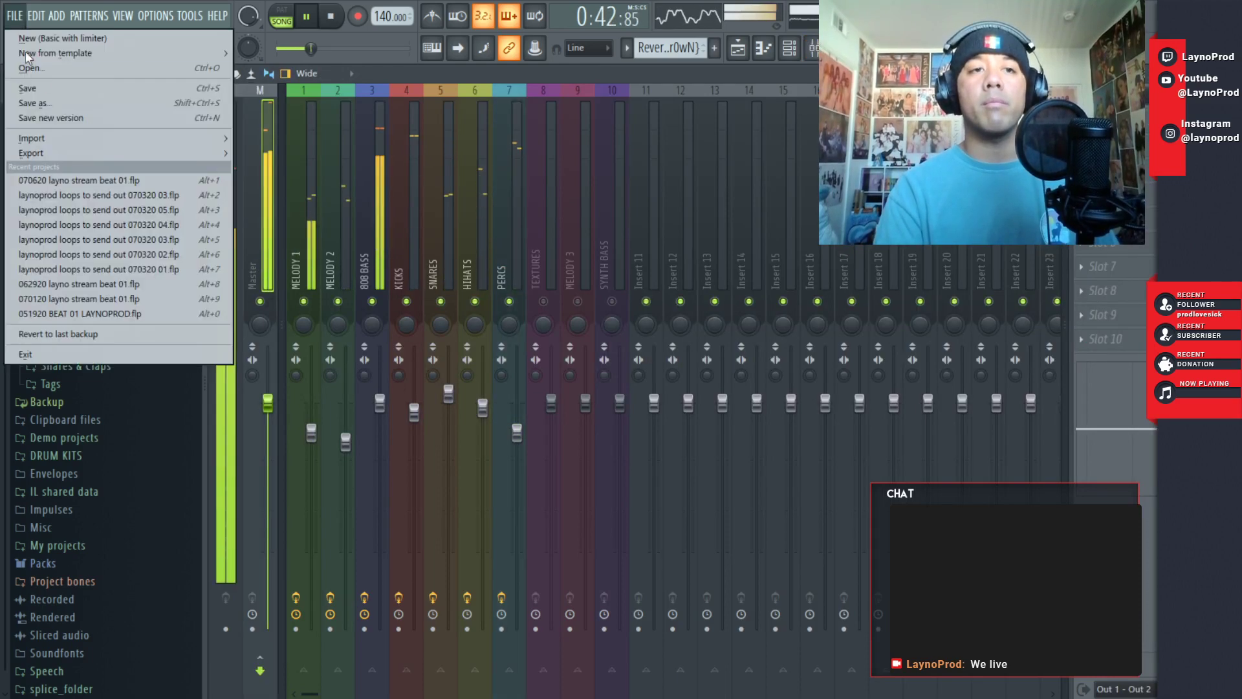
pyautogui.click(43, 89)
pyautogui.press('F5')
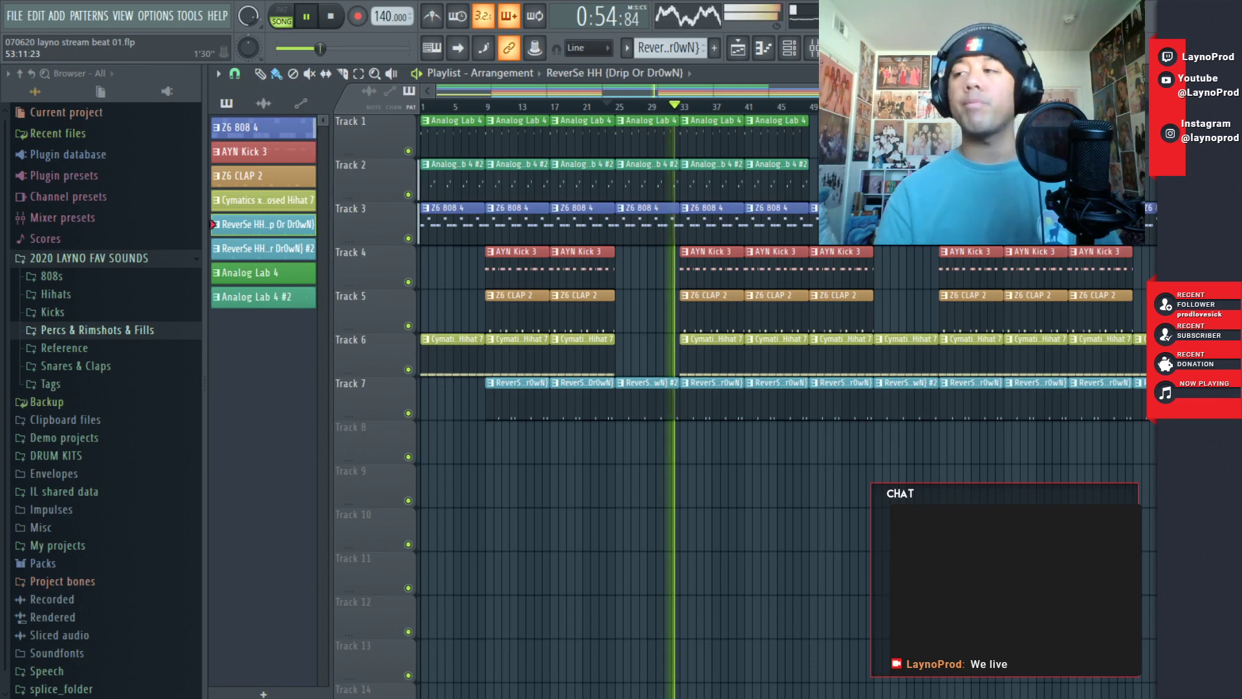
# - Save the project again while the arrangement plays
pyautogui.click(13, 19)
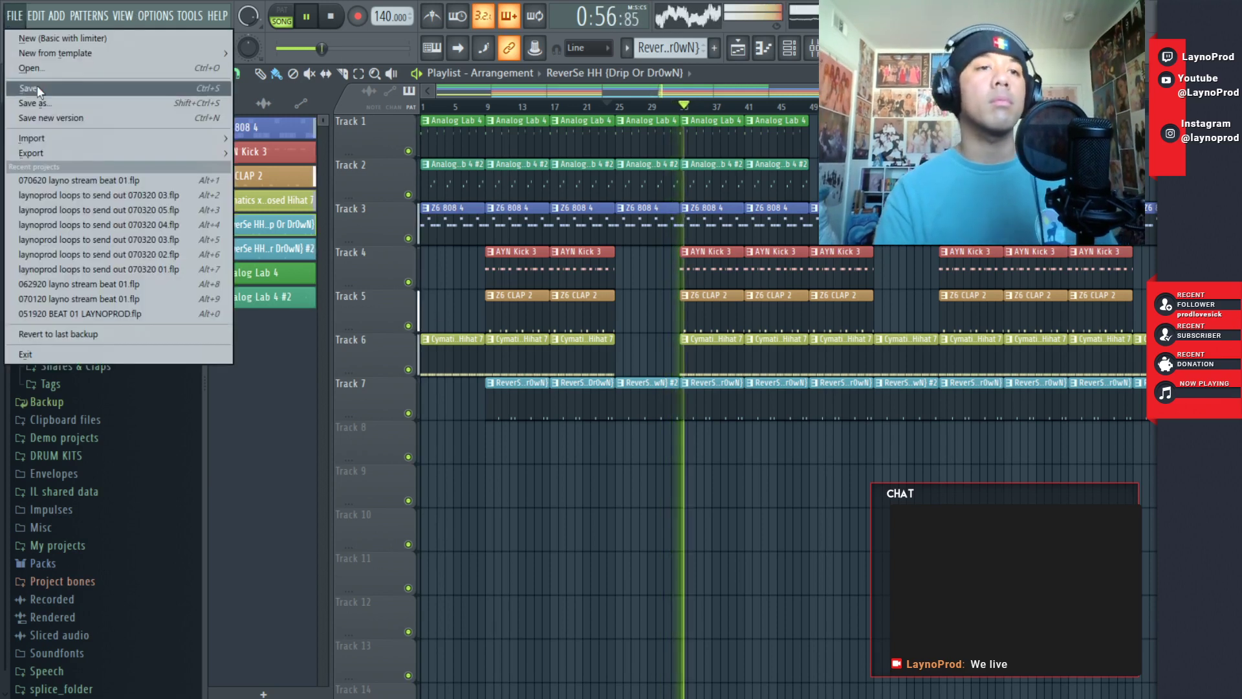
pyautogui.click(37, 86)
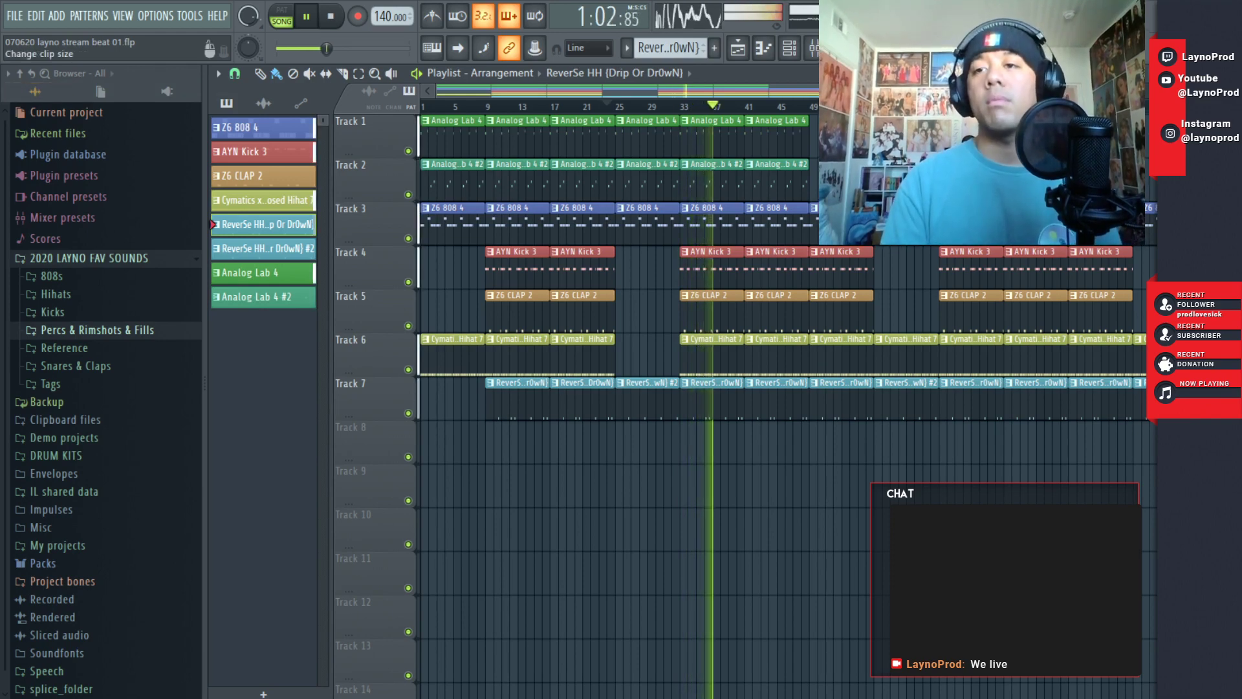
pyautogui.scroll(3, 782, 414)
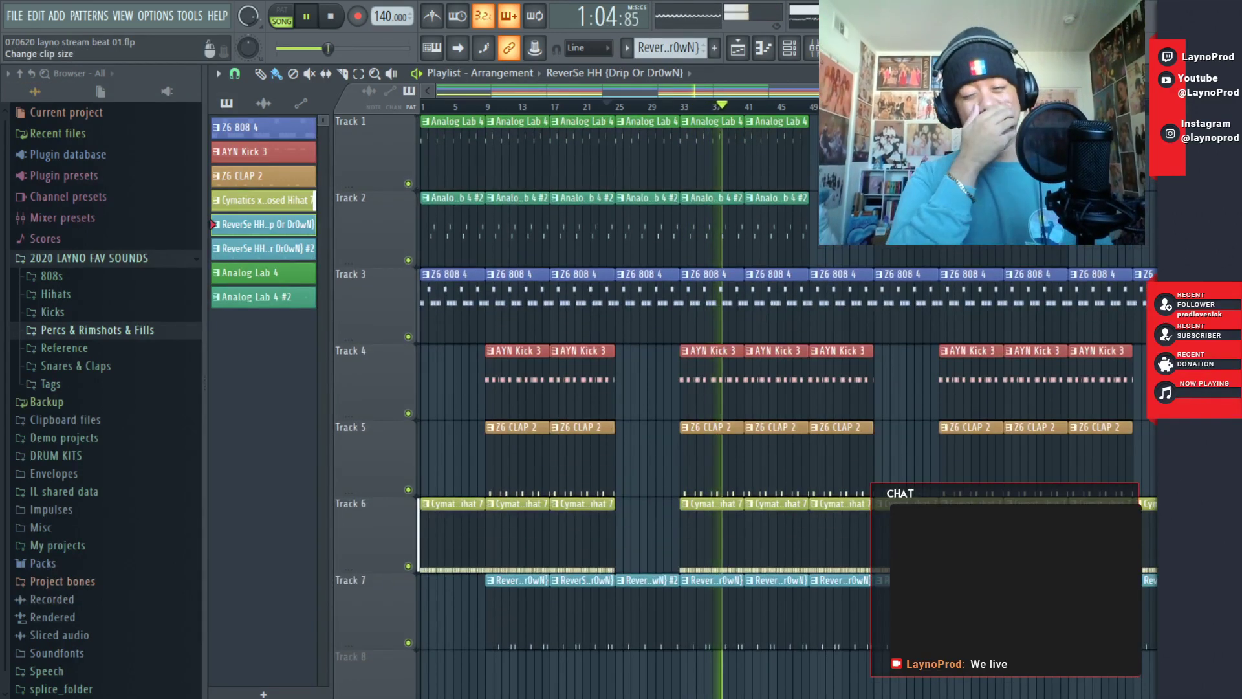
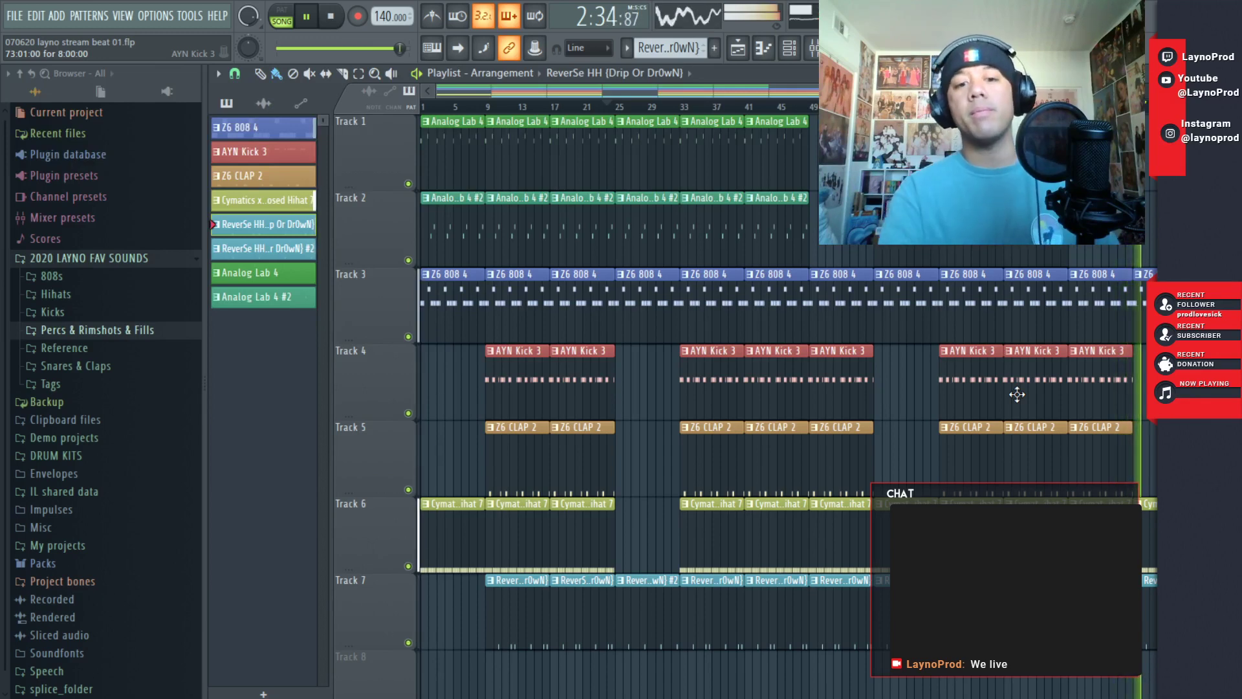
pyautogui.hotkey('ctrl', 's')
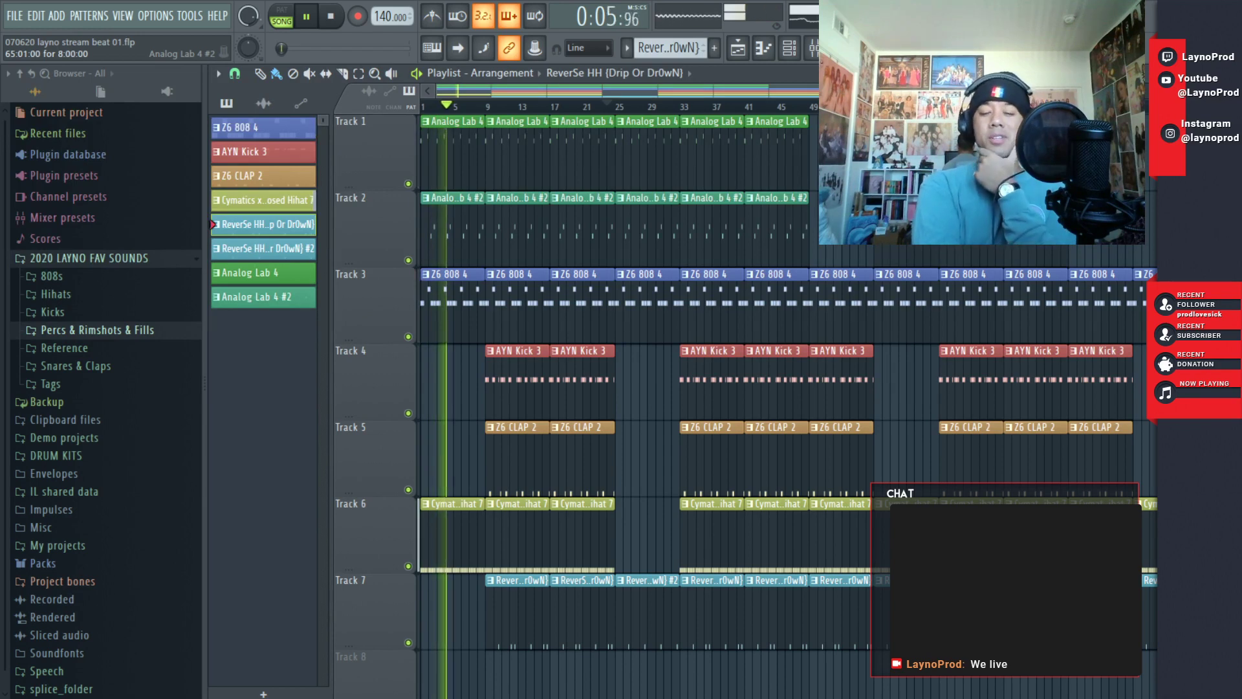
pyautogui.hotkey('ctrl', 's')
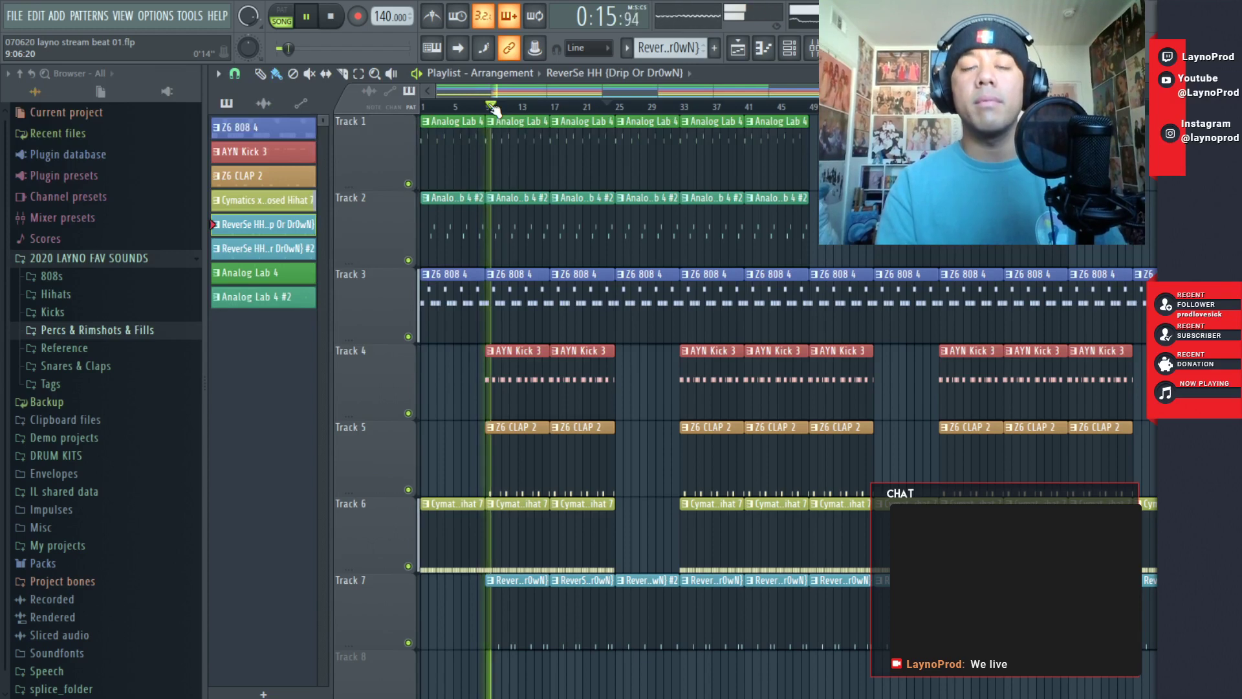
# - Stop playback and move the song position to bar 5
pyautogui.press('space')
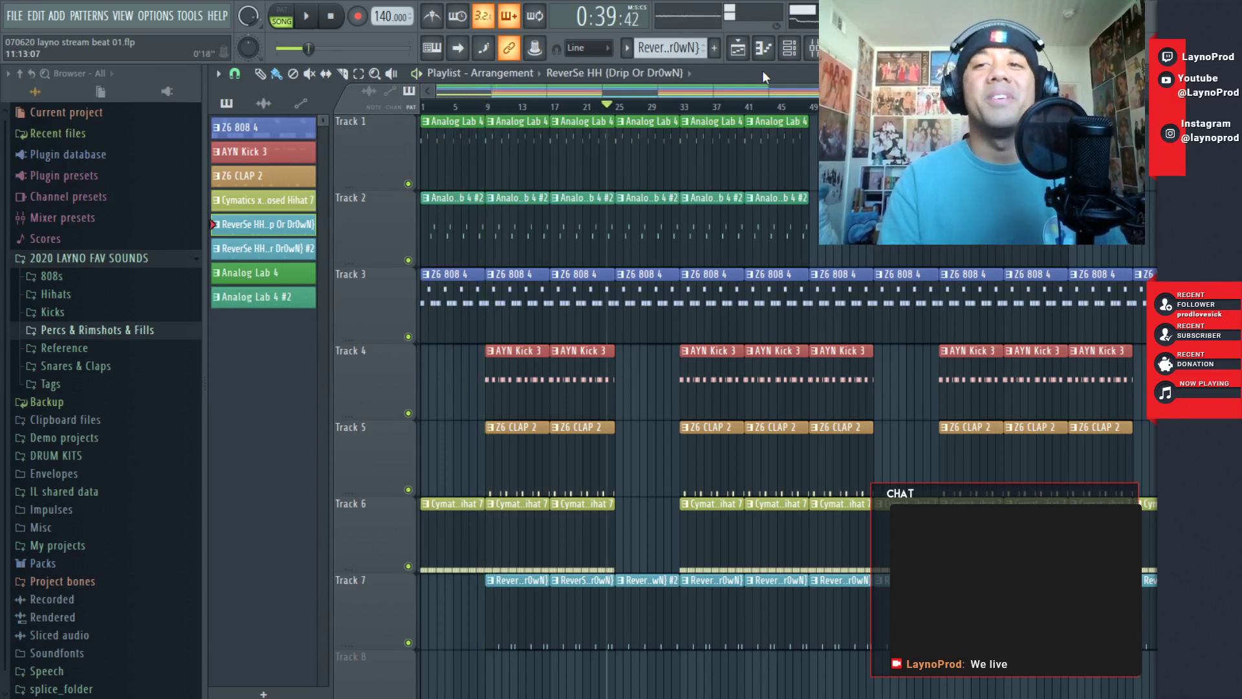
pyautogui.moveTo(1137, 91); pyautogui.dragTo(647, 14)
pyautogui.click(531, 108)
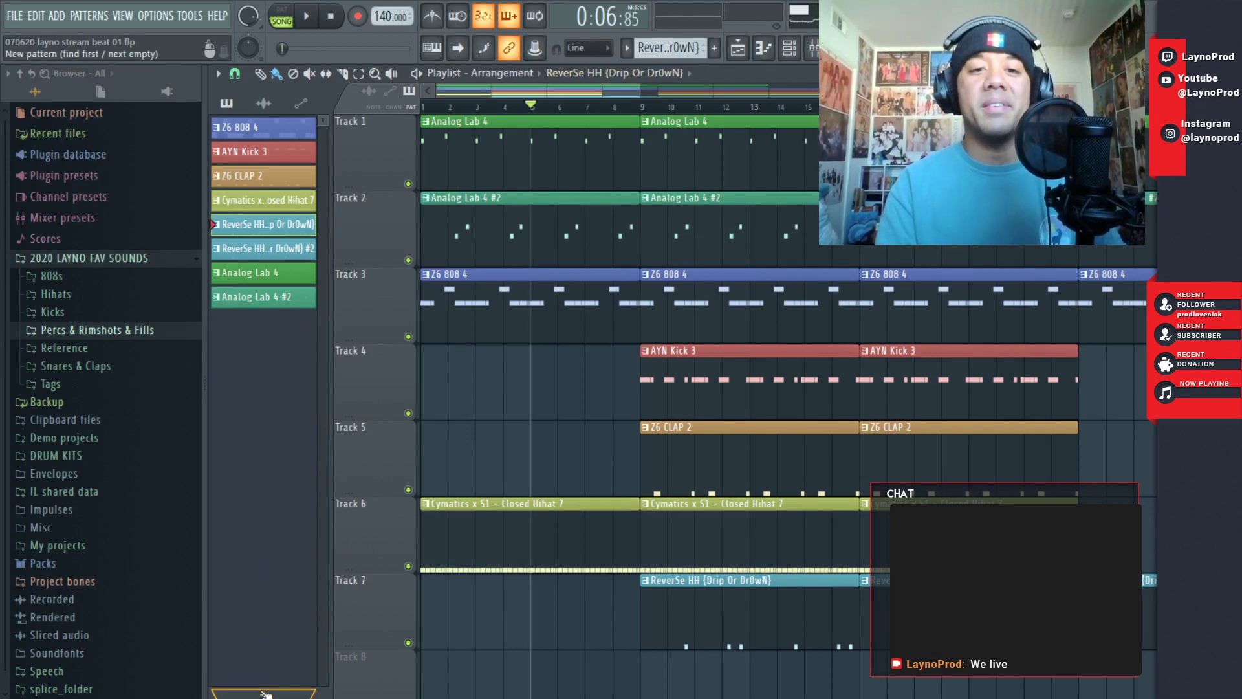
# - Create a new pattern named 808 slides and give it a blue color
pyautogui.click(265, 694)
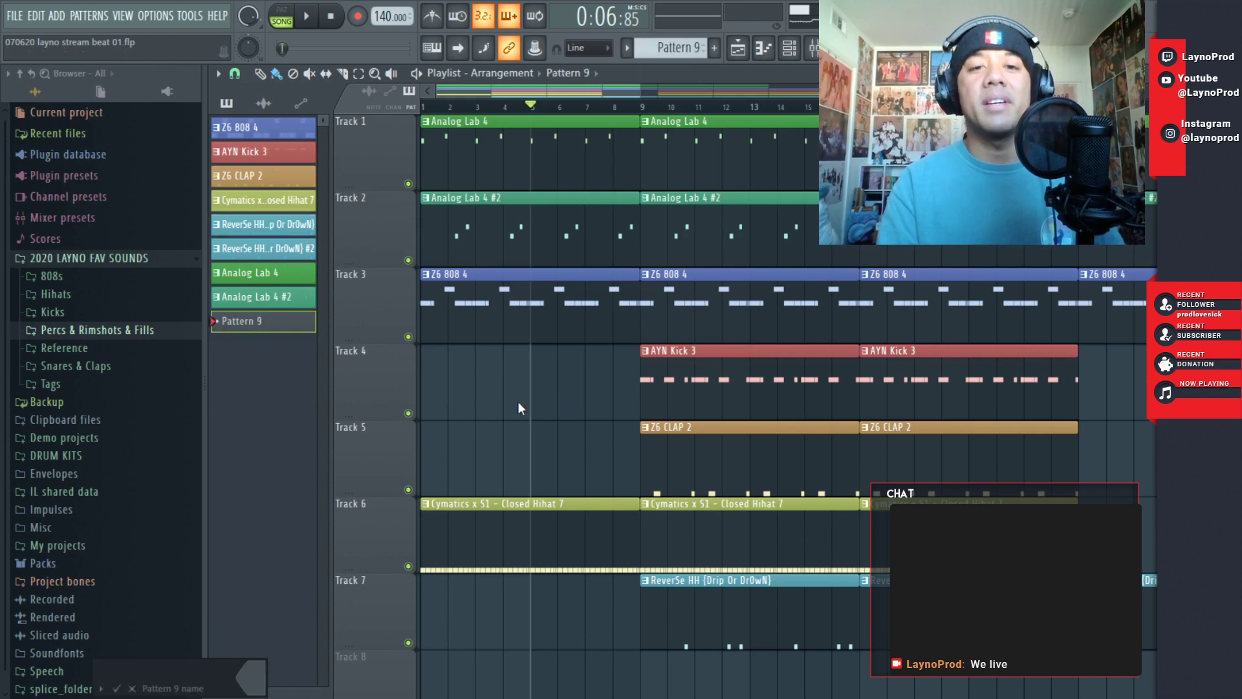
pyautogui.write('808 slides')
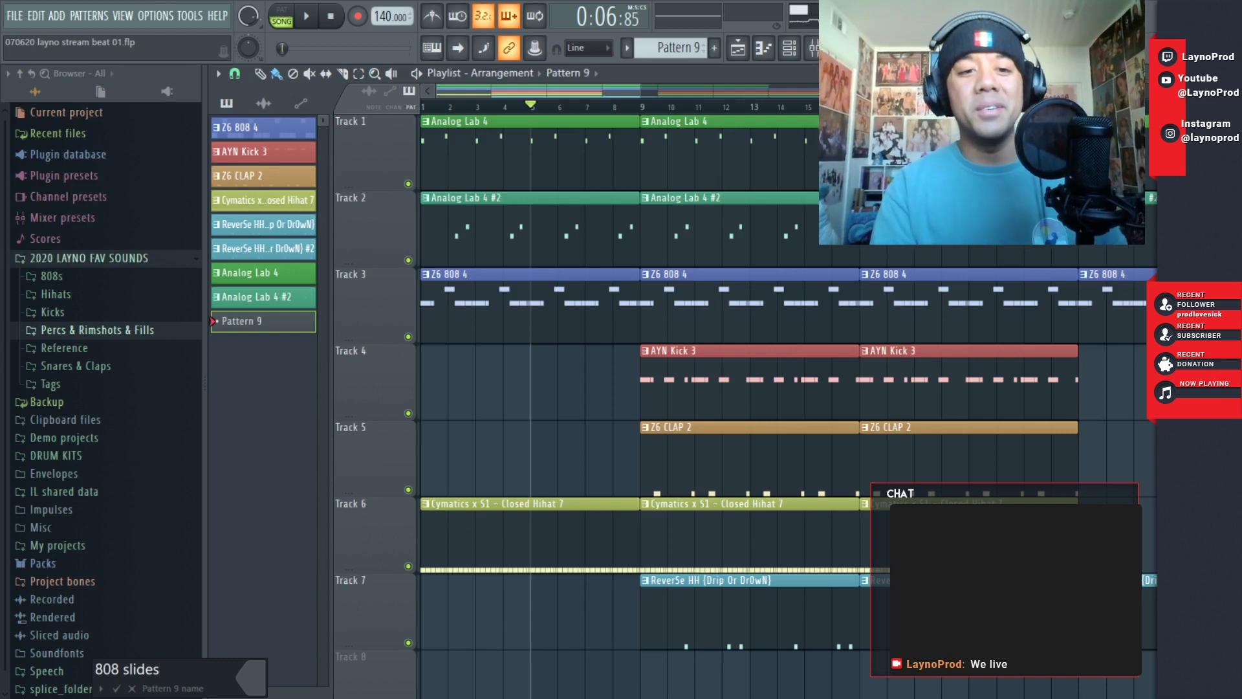
pyautogui.click(252, 677)
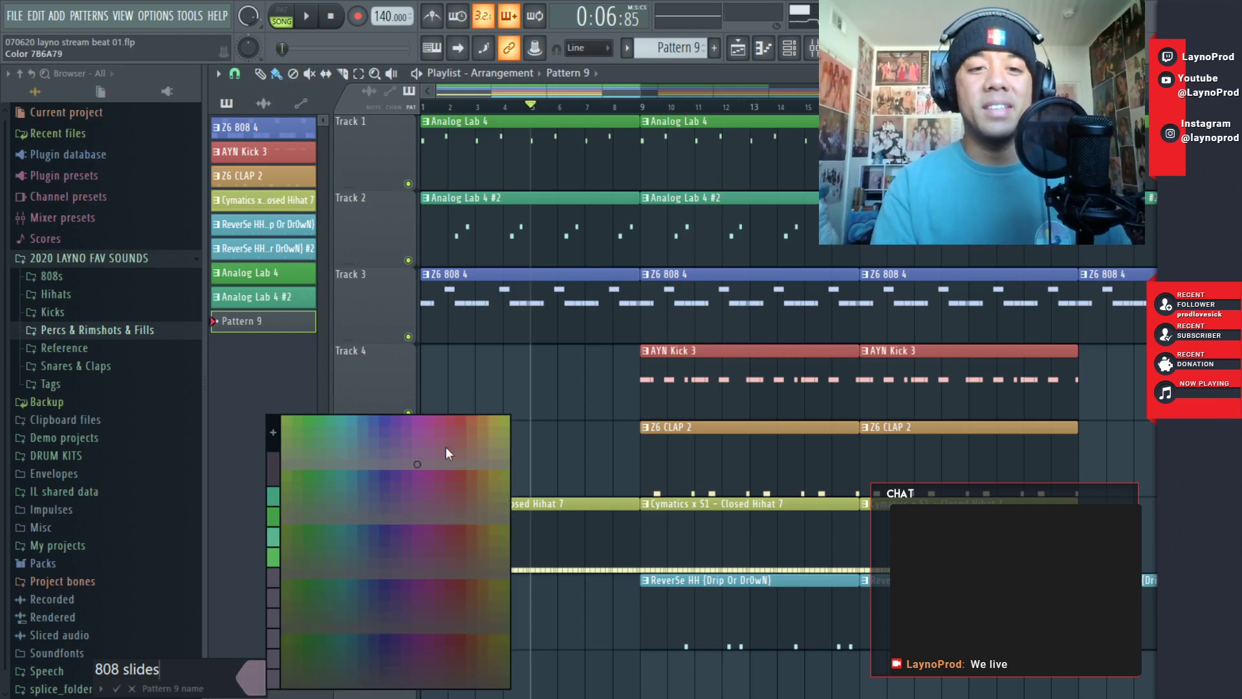
pyautogui.click(381, 418)
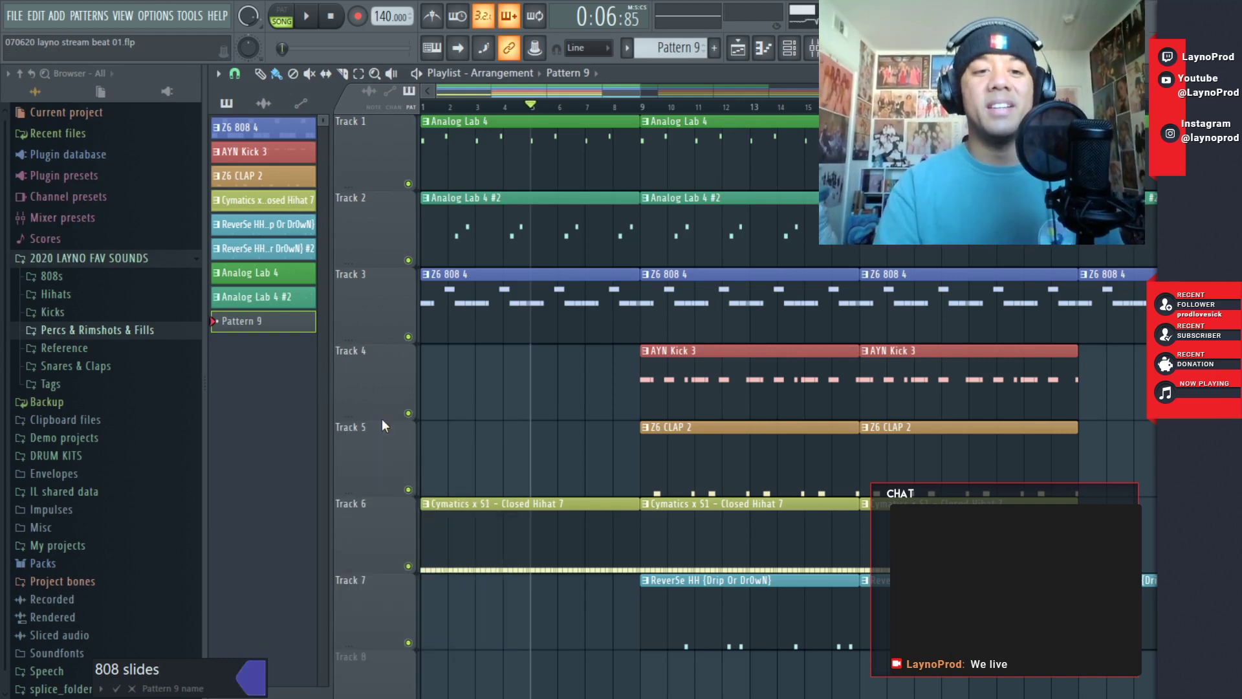
pyautogui.click(256, 679)
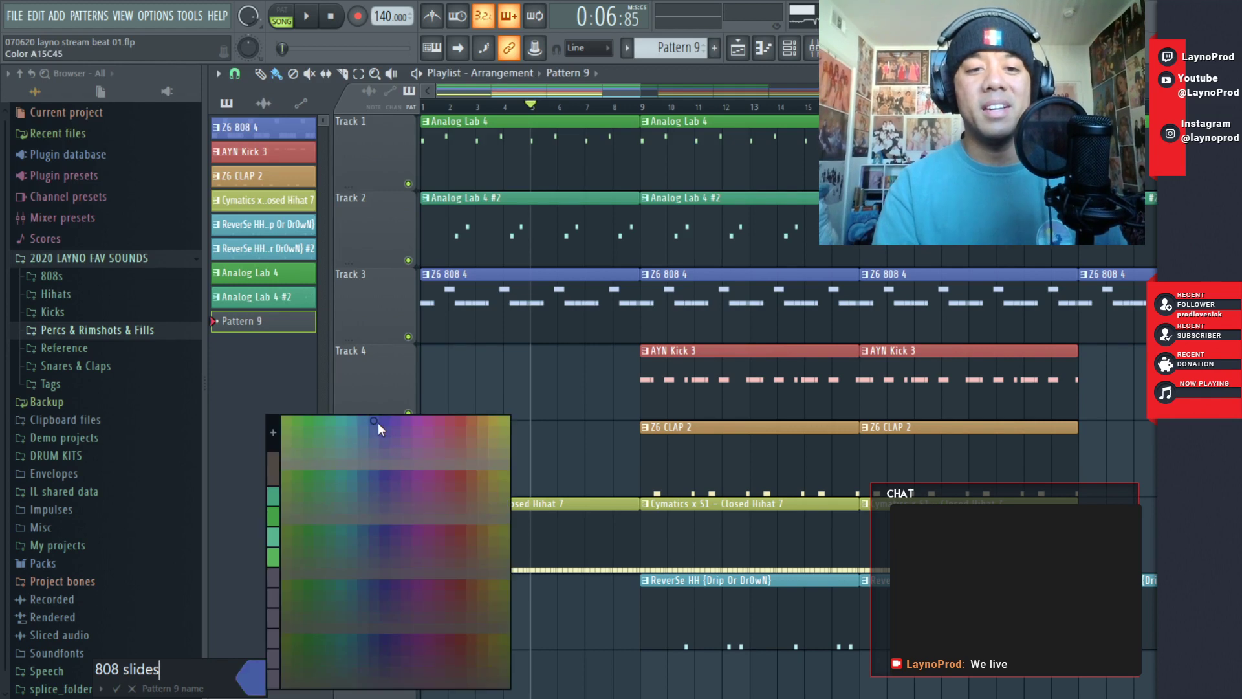
pyautogui.click(378, 421)
pyautogui.press('Return')
# - Place a one-bar 808 slides clip at bar 1 and move it down to Track 8
pyautogui.click(440, 382)
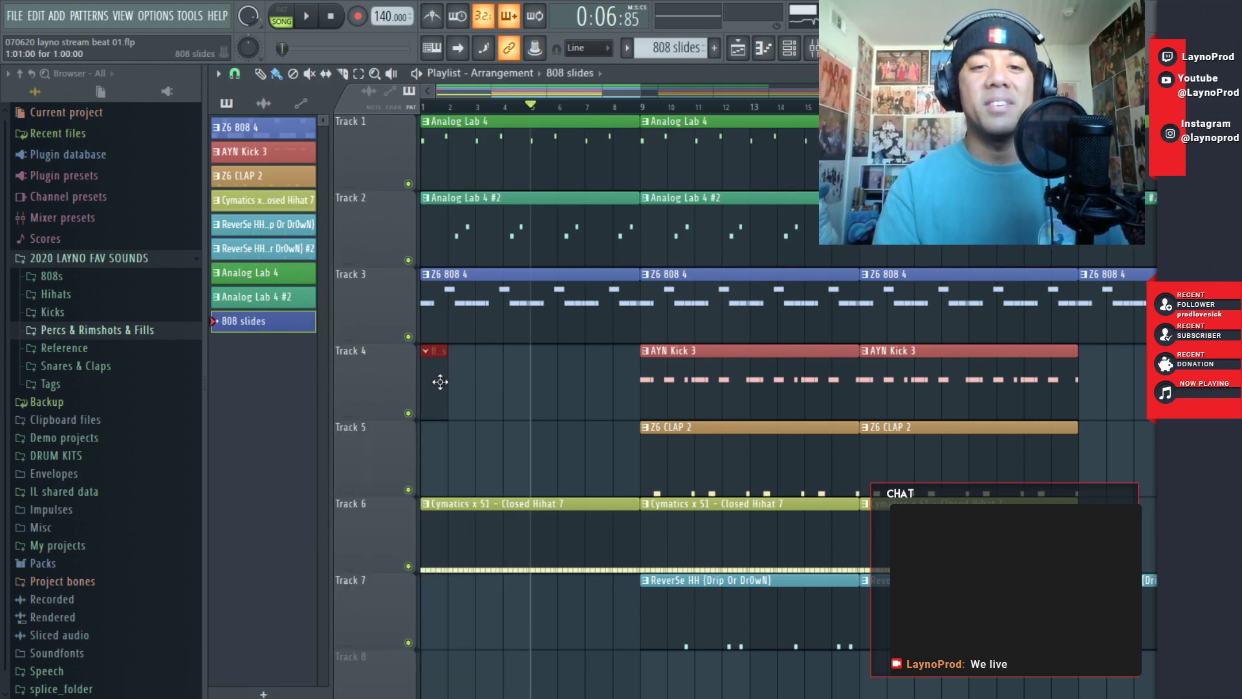
pyautogui.moveTo(434, 389); pyautogui.dragTo(434, 686)
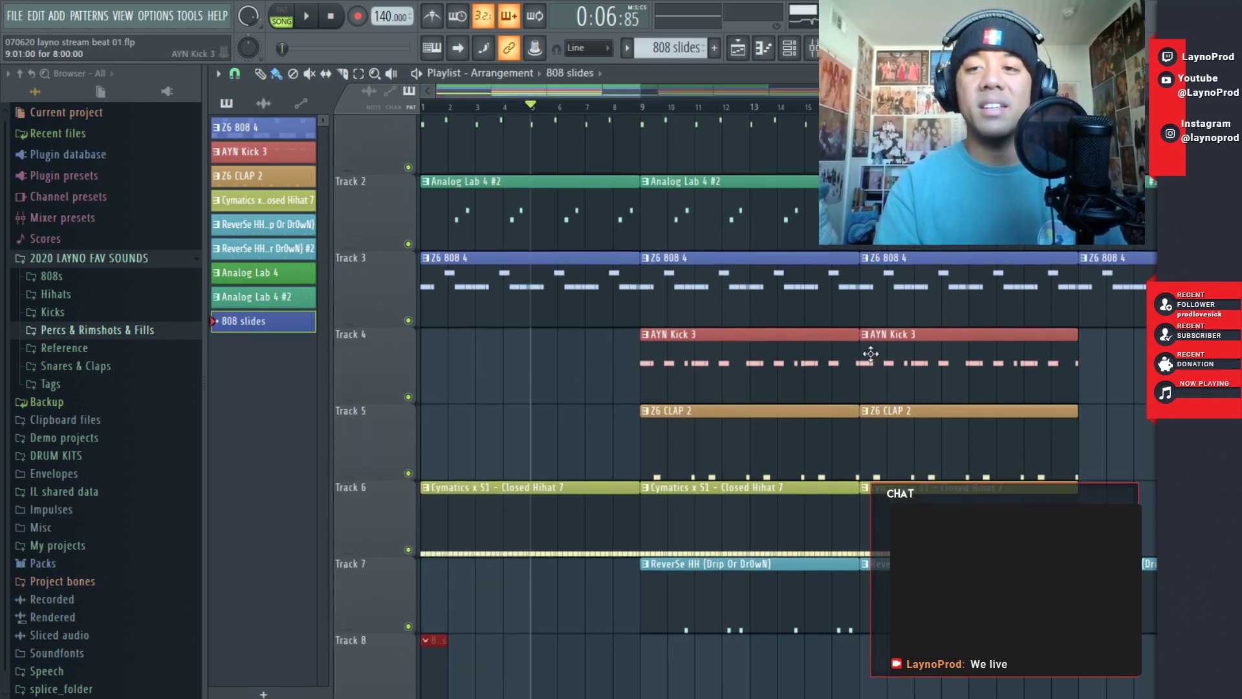
pyautogui.moveTo(1232, 97); pyautogui.dragTo(1232, 113)
pyautogui.scroll(1, 554, 414)
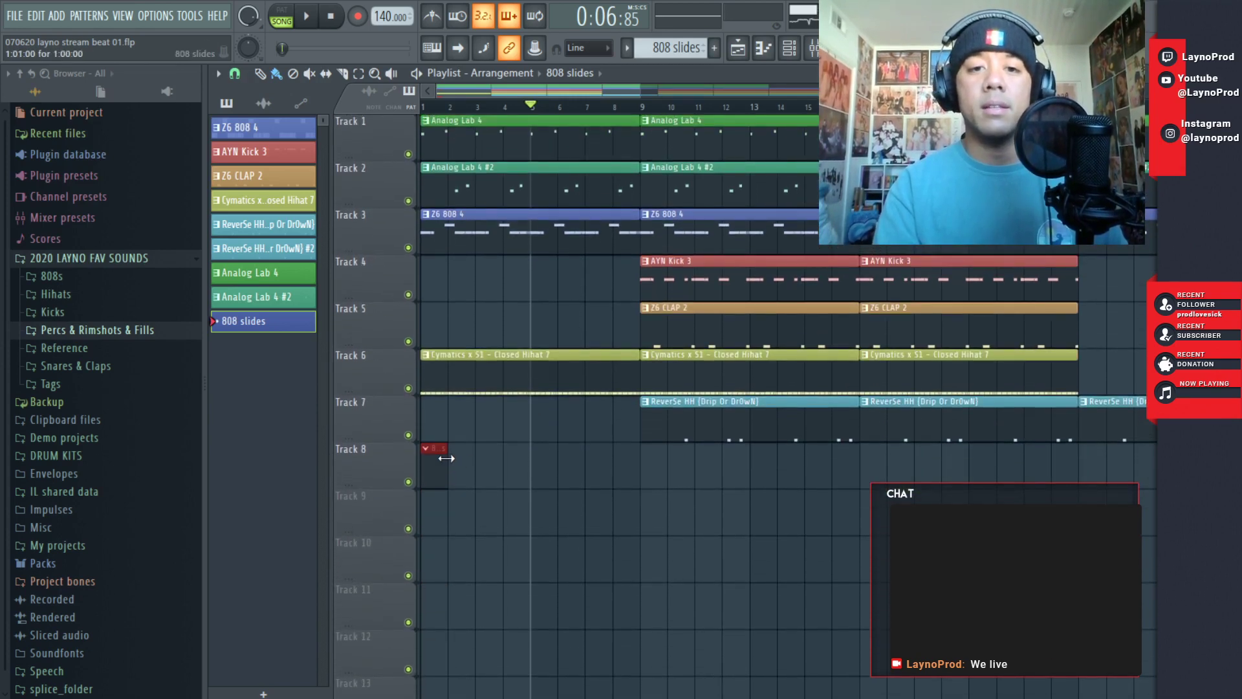
# - Extend the 808 slides clip on Track 8 to eight bars and open its channel rack
pyautogui.moveTo(446, 458); pyautogui.dragTo(641, 465)
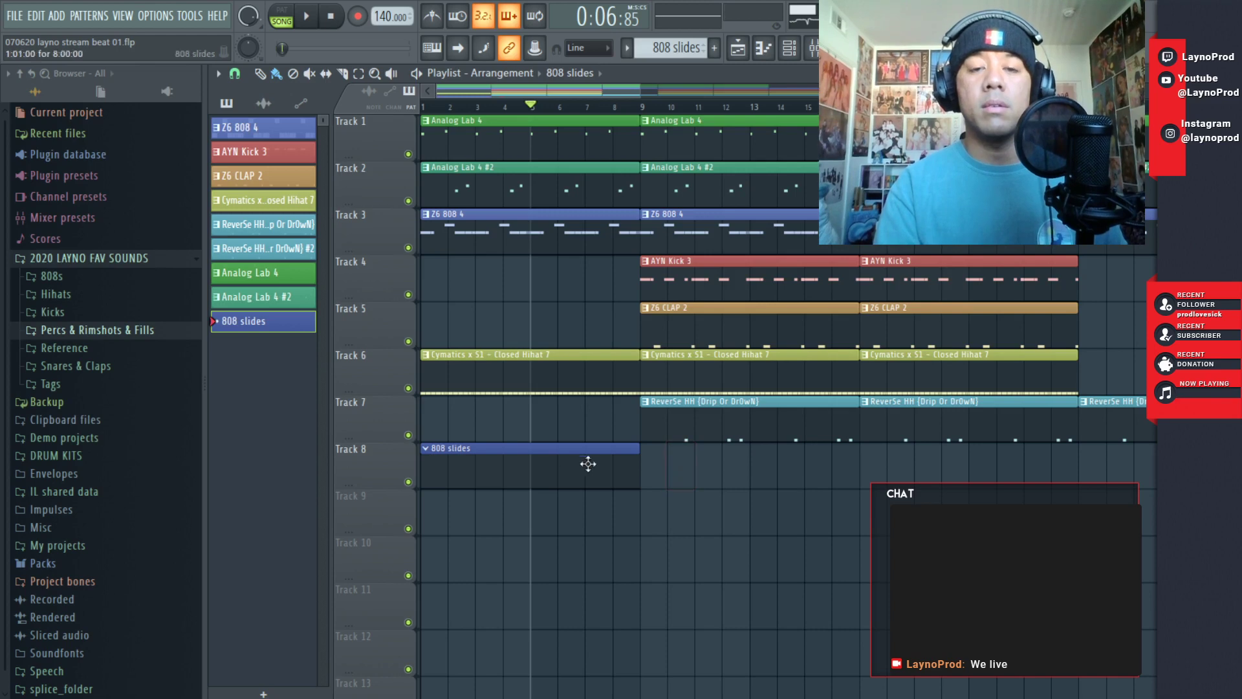
pyautogui.doubleClick(540, 462)
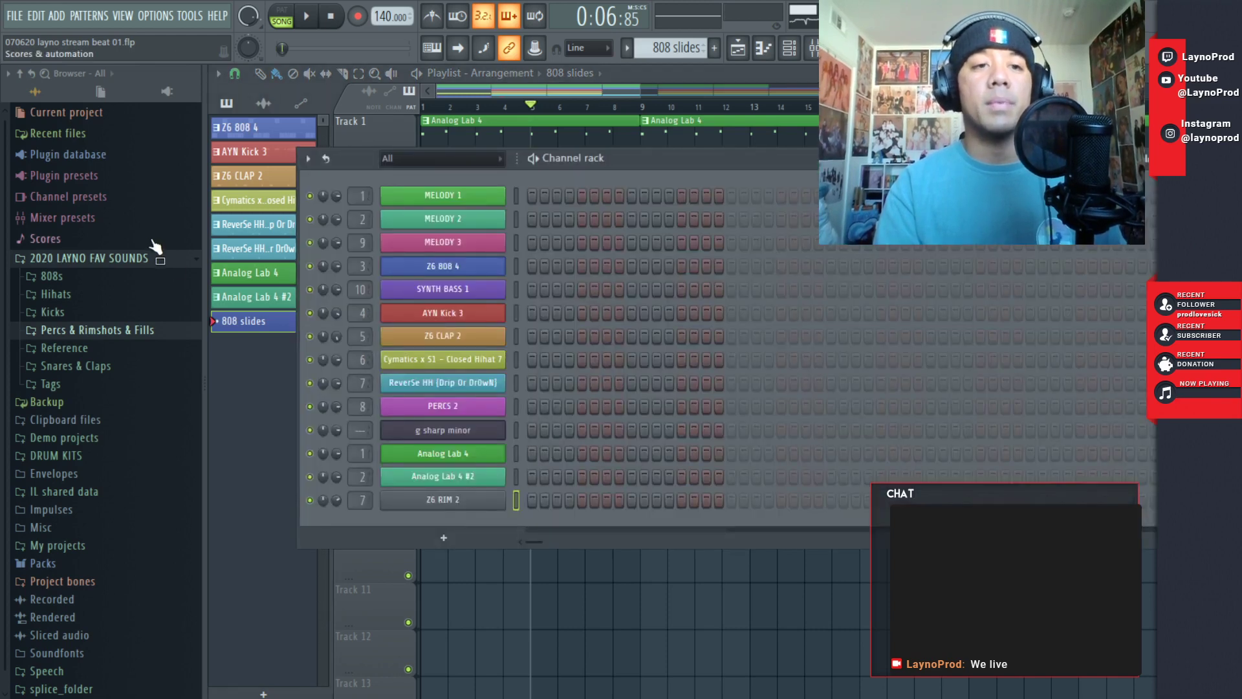
# - Audition samples in the 808s folder and add Original 808 as a new channel at the end of the rack
pyautogui.click(52, 276)
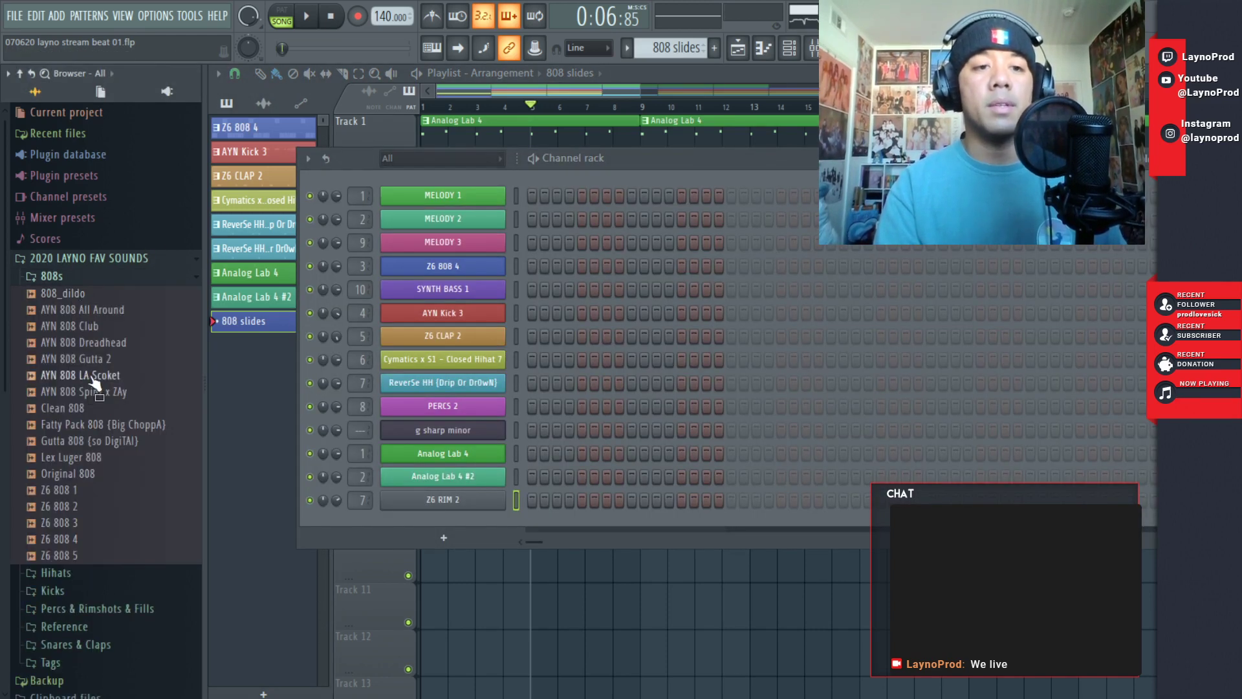
pyautogui.moveTo(92, 412); pyautogui.dragTo(109, 401)
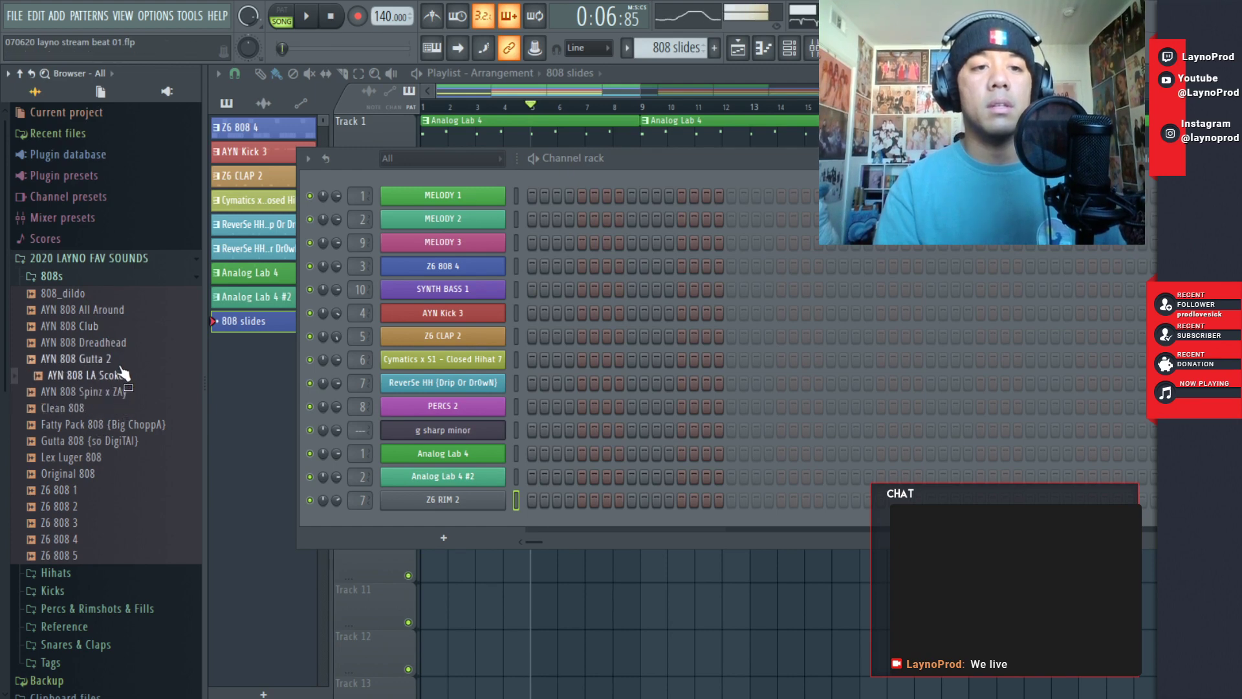
pyautogui.click(119, 343)
pyautogui.click(115, 311)
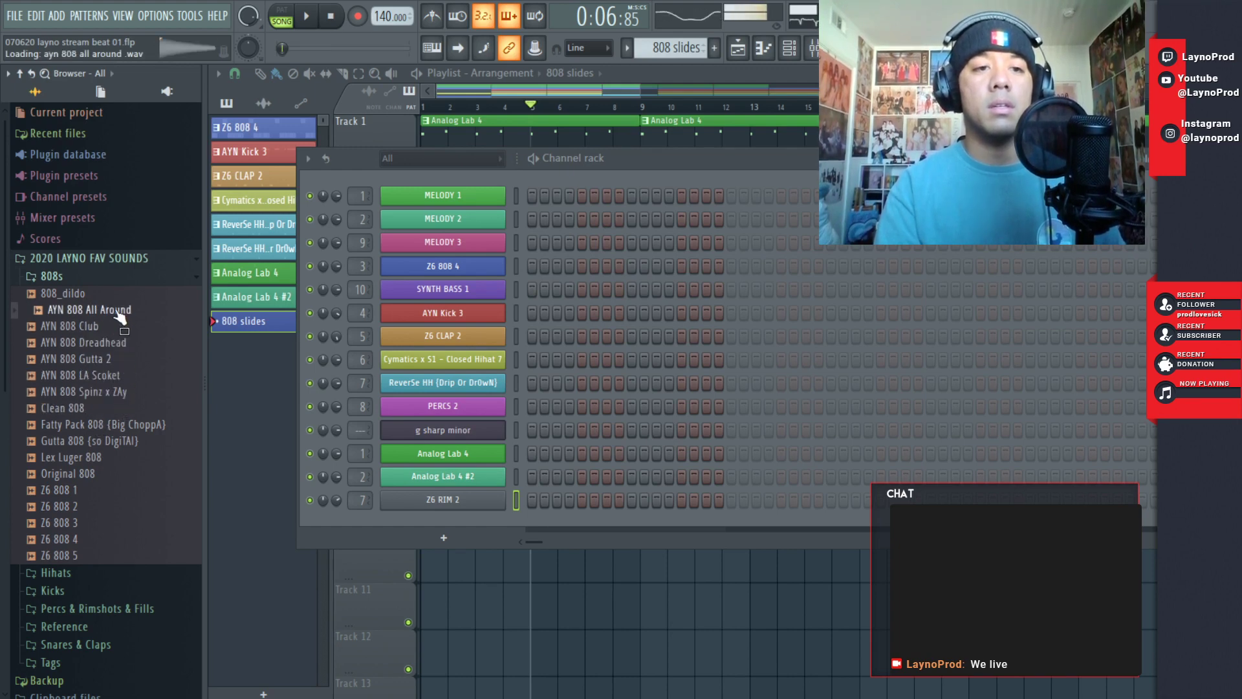
pyautogui.click(96, 408)
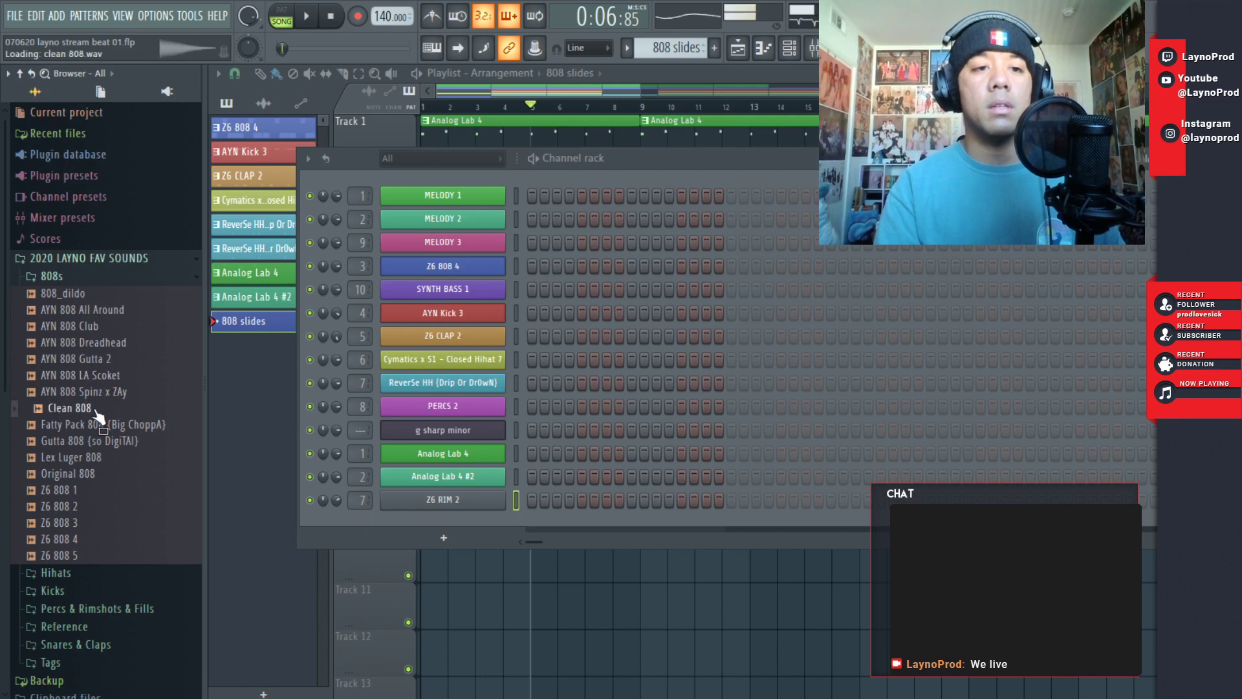
pyautogui.click(95, 477)
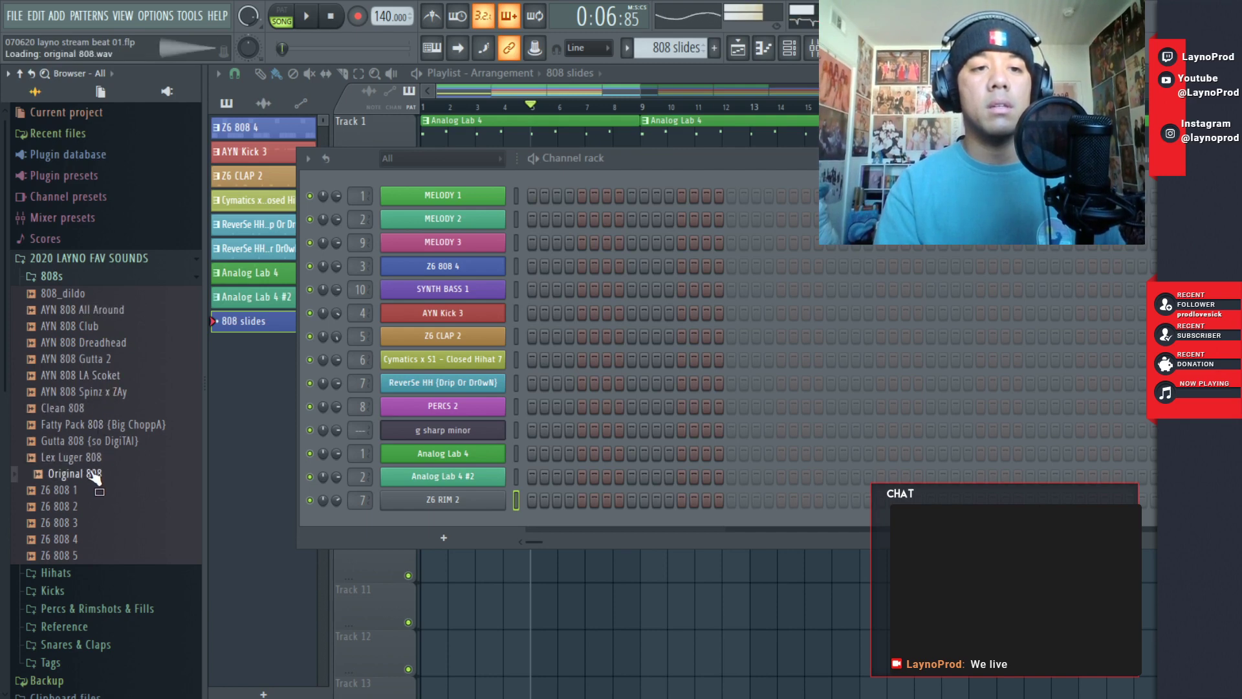
pyautogui.press('Up')
pyautogui.click(99, 476)
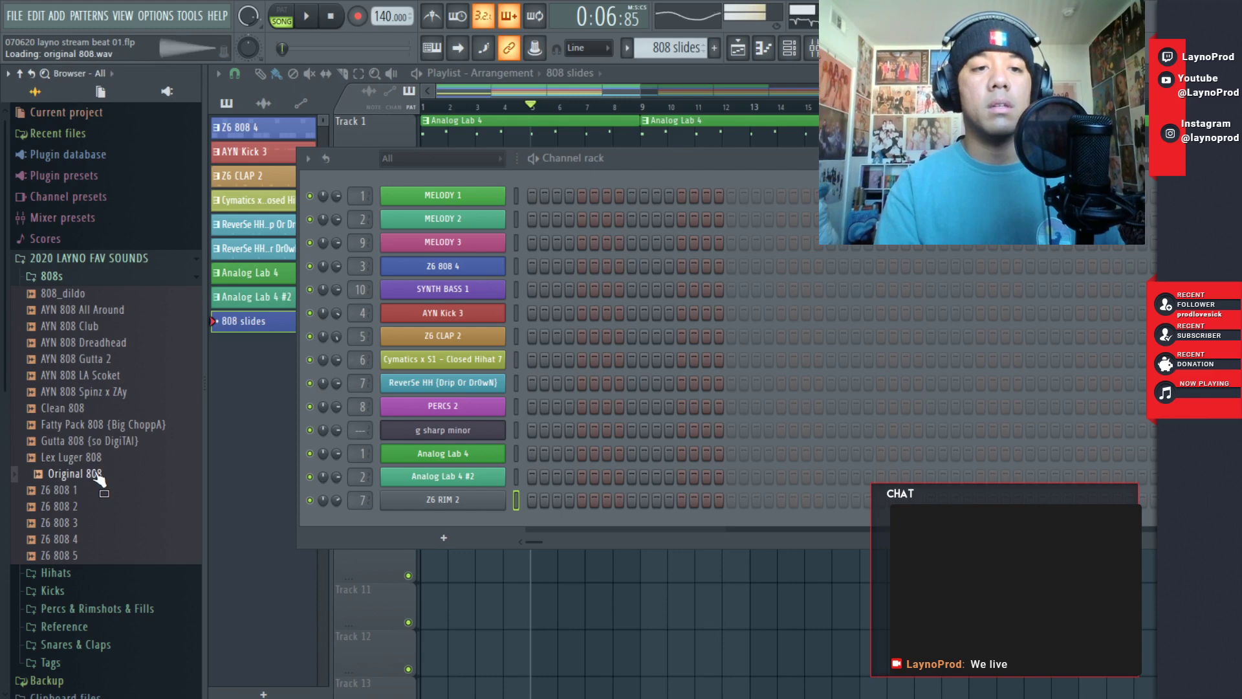
pyautogui.moveTo(97, 482); pyautogui.dragTo(407, 523)
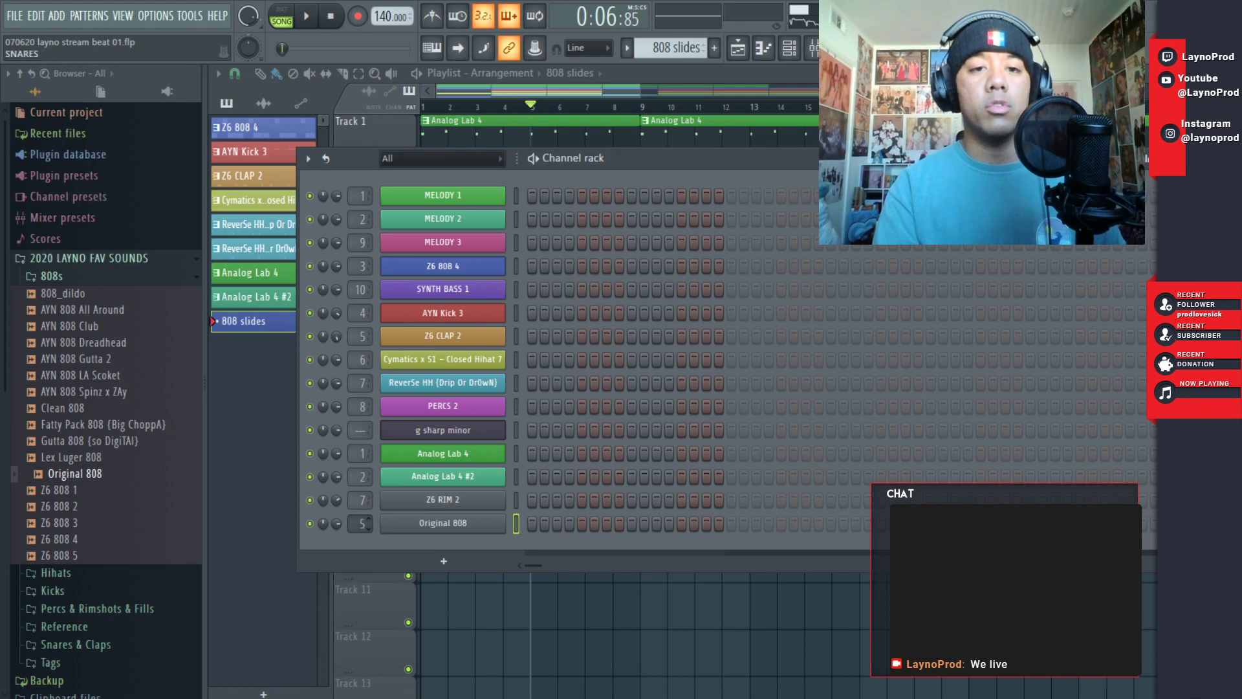
# - Route the Original 808 channel to mixer track 3 and enable Cut itself for it
pyautogui.click(441, 527)
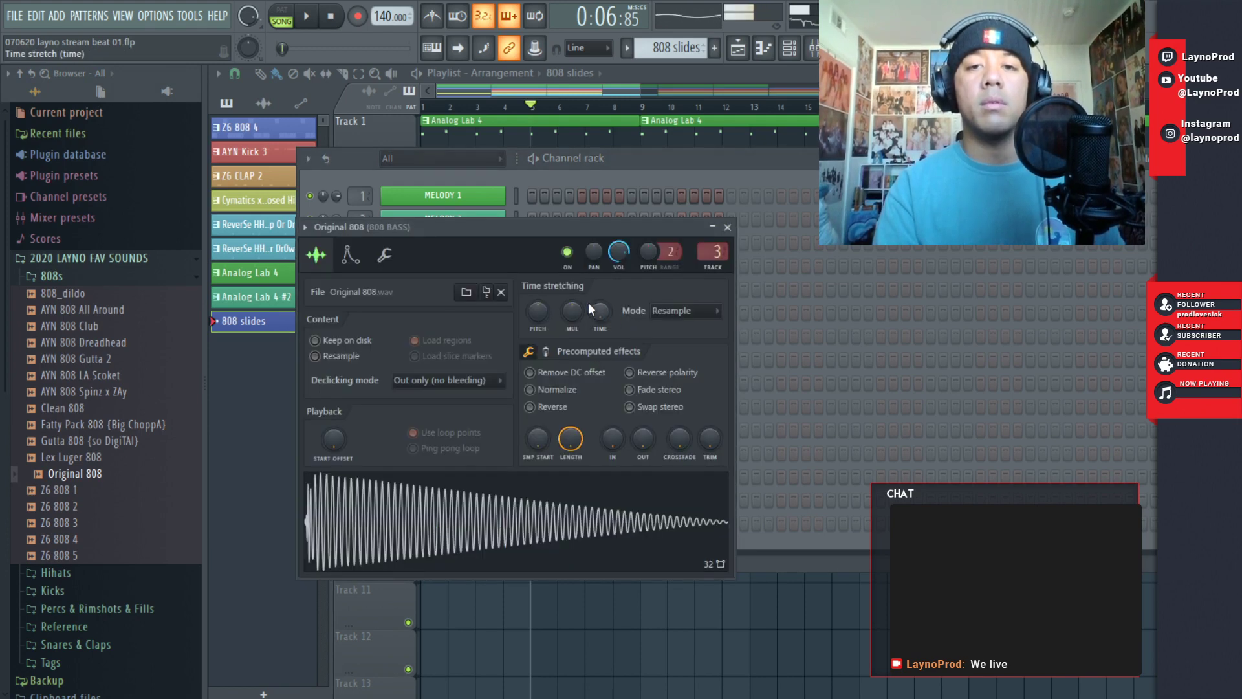
pyautogui.click(728, 227)
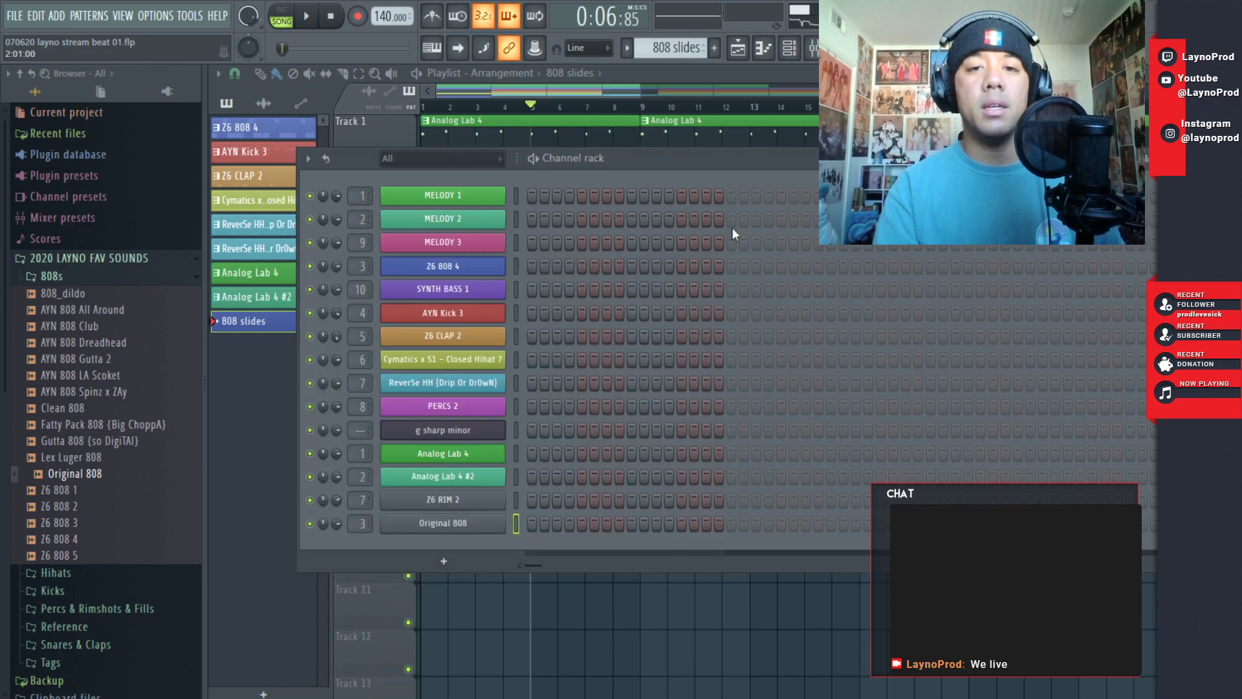
pyautogui.rightClick(449, 521)
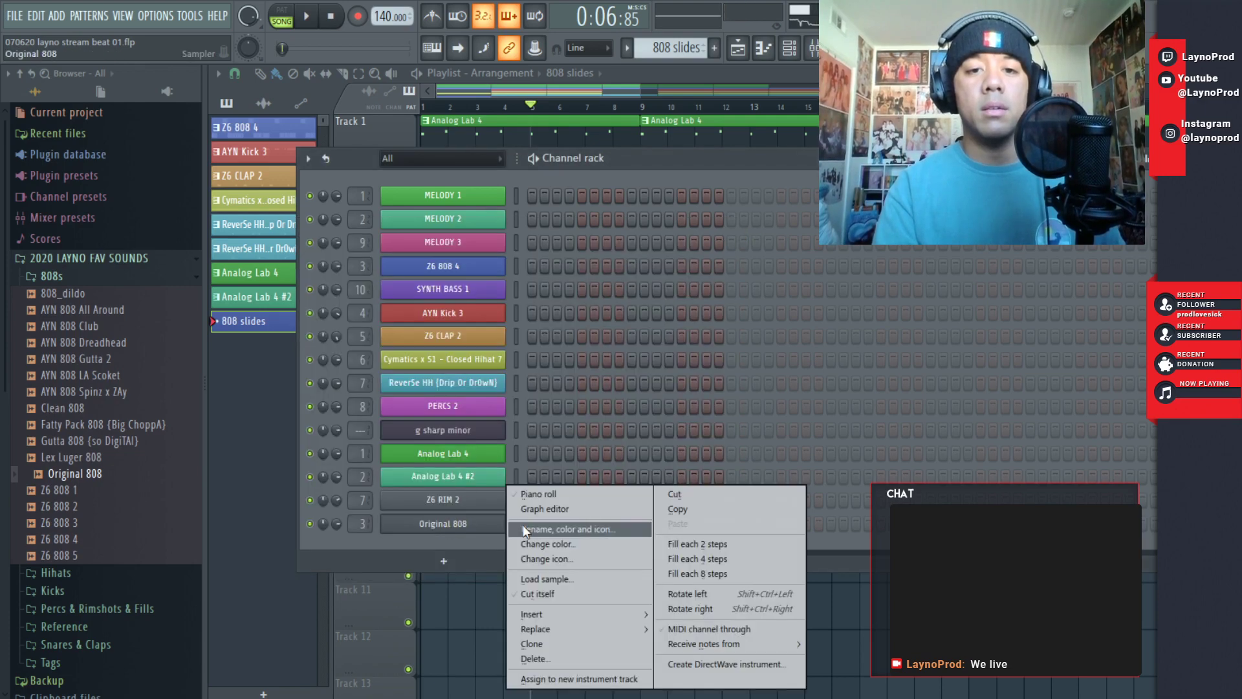
pyautogui.click(535, 596)
pyautogui.rightClick(462, 525)
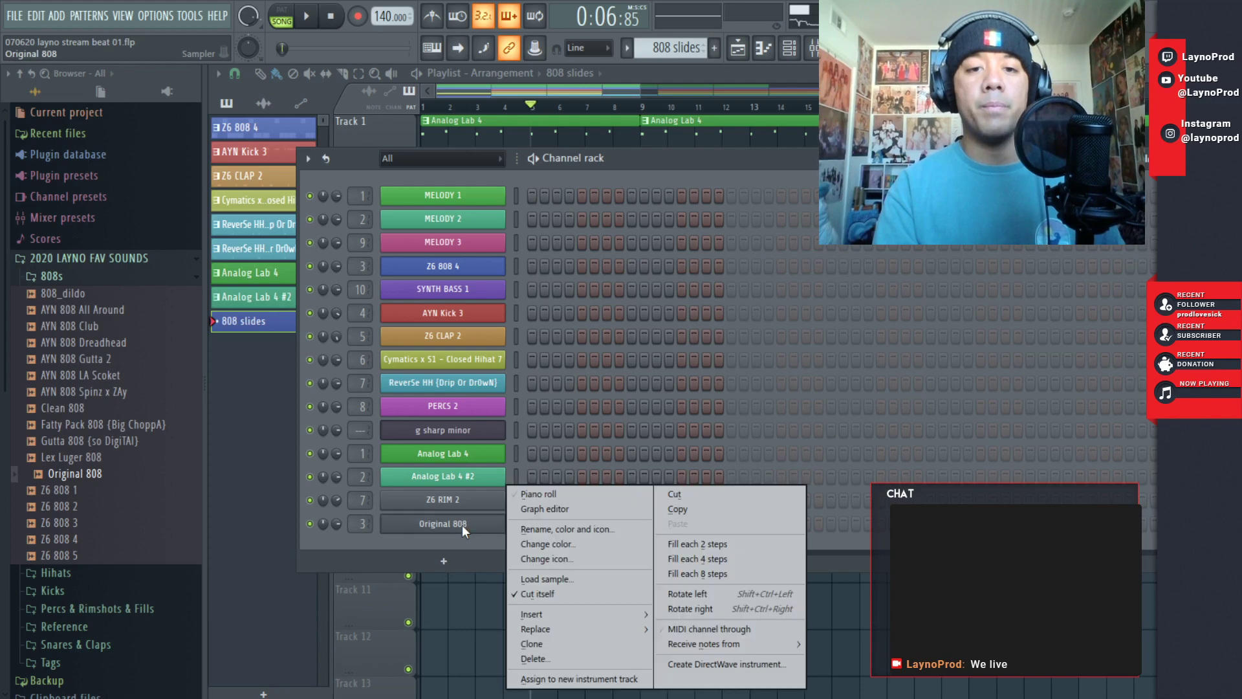
pyautogui.click(542, 497)
pyautogui.press('space')
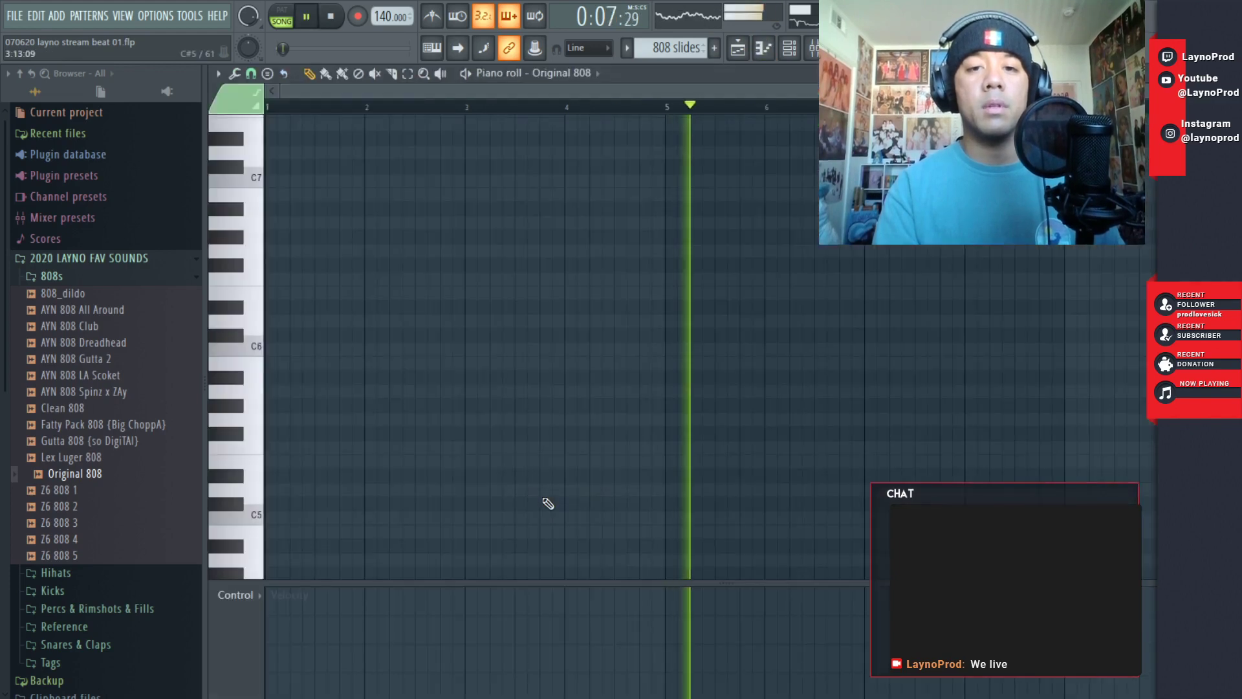
pyautogui.press('space')
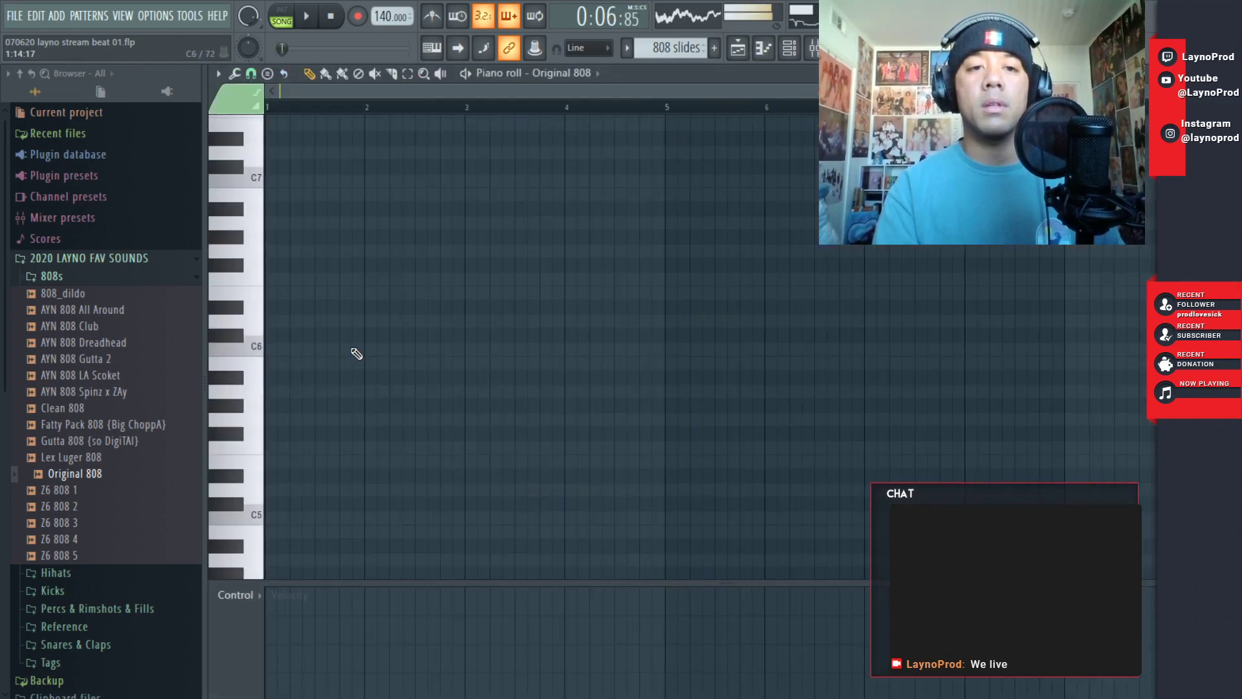
pyautogui.press('F6')
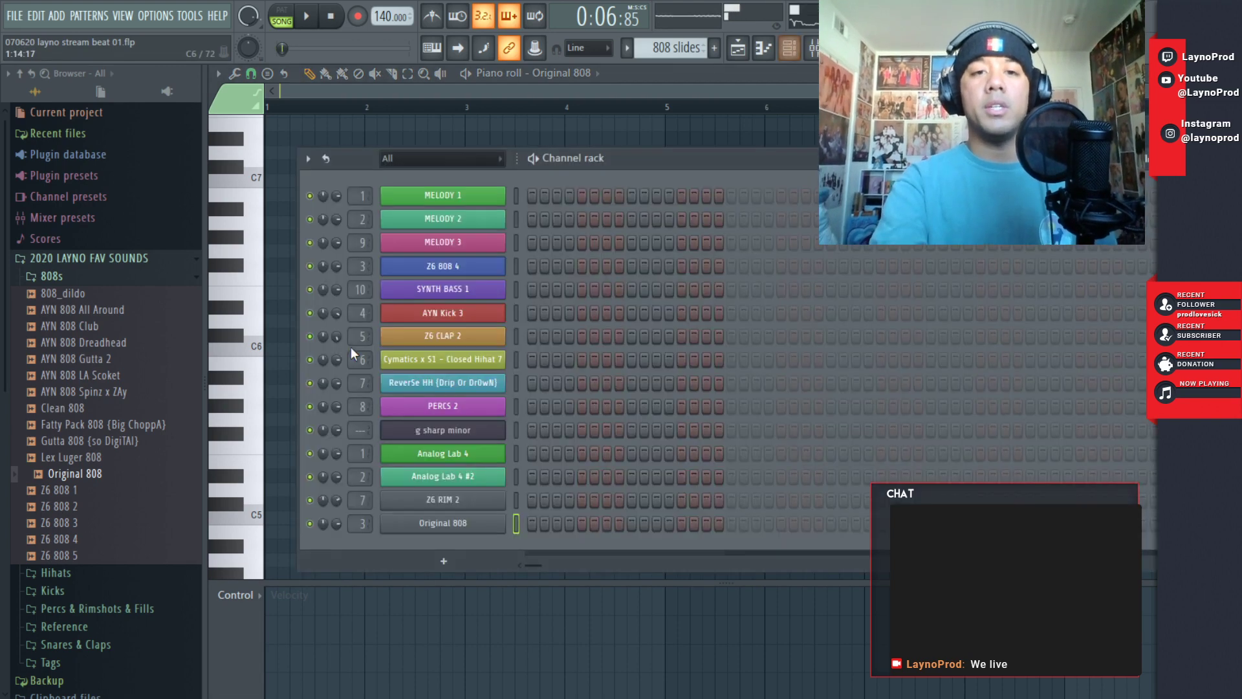
pyautogui.press('F6')
pyautogui.click(284, 407)
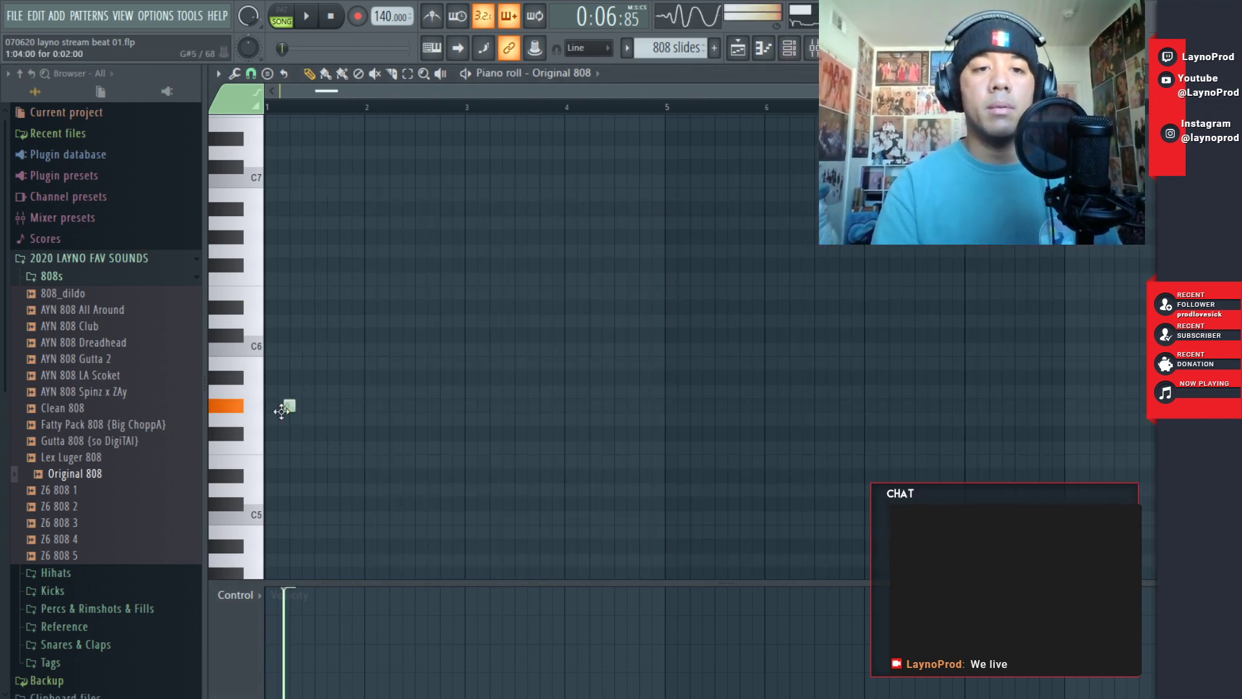
pyautogui.moveTo(289, 414); pyautogui.dragTo(457, 403)
pyautogui.press('space')
pyautogui.press('space')
pyautogui.rightClick(414, 405)
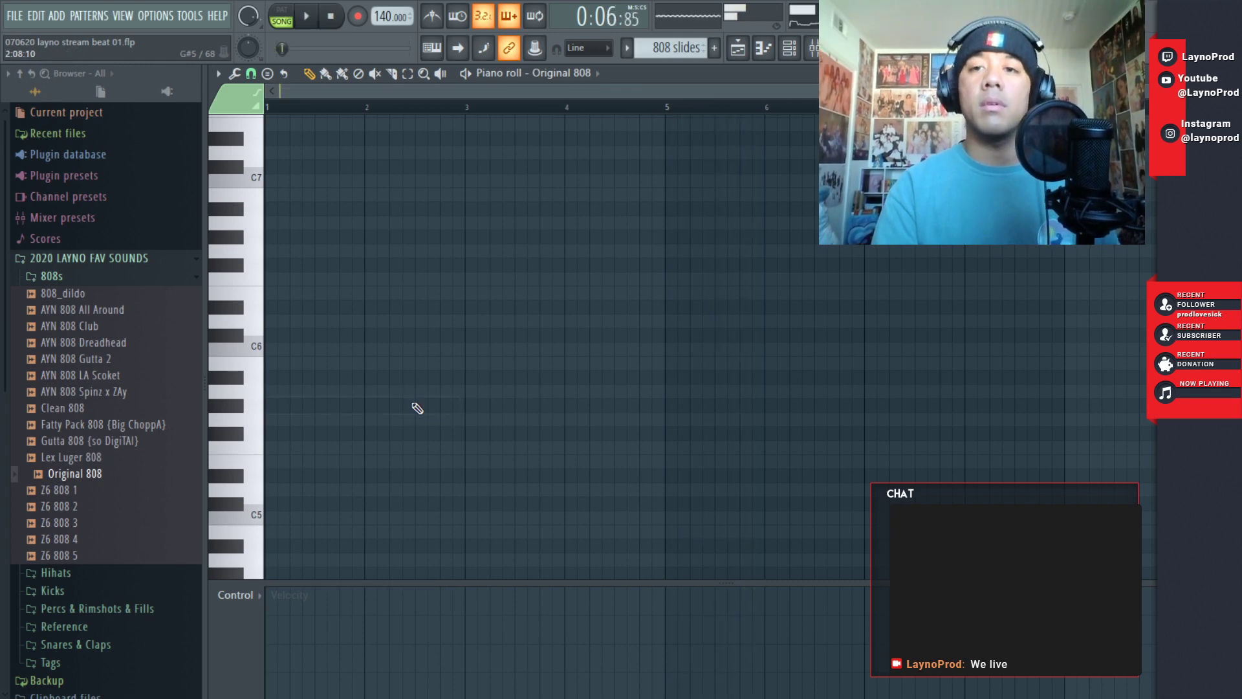
pyautogui.press('Escape')
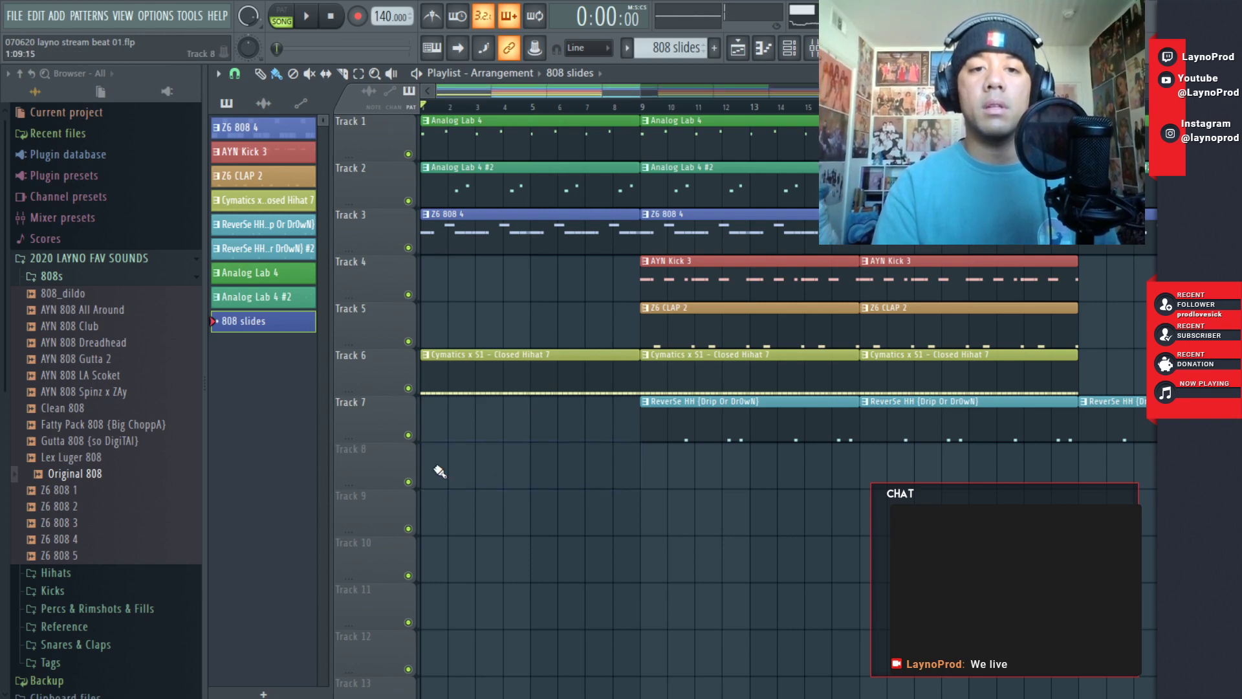
# - Place an eight-bar 808 slides clip at bar 1 on Track 8 and open the Original 808 channel's piano roll
pyautogui.click(422, 469)
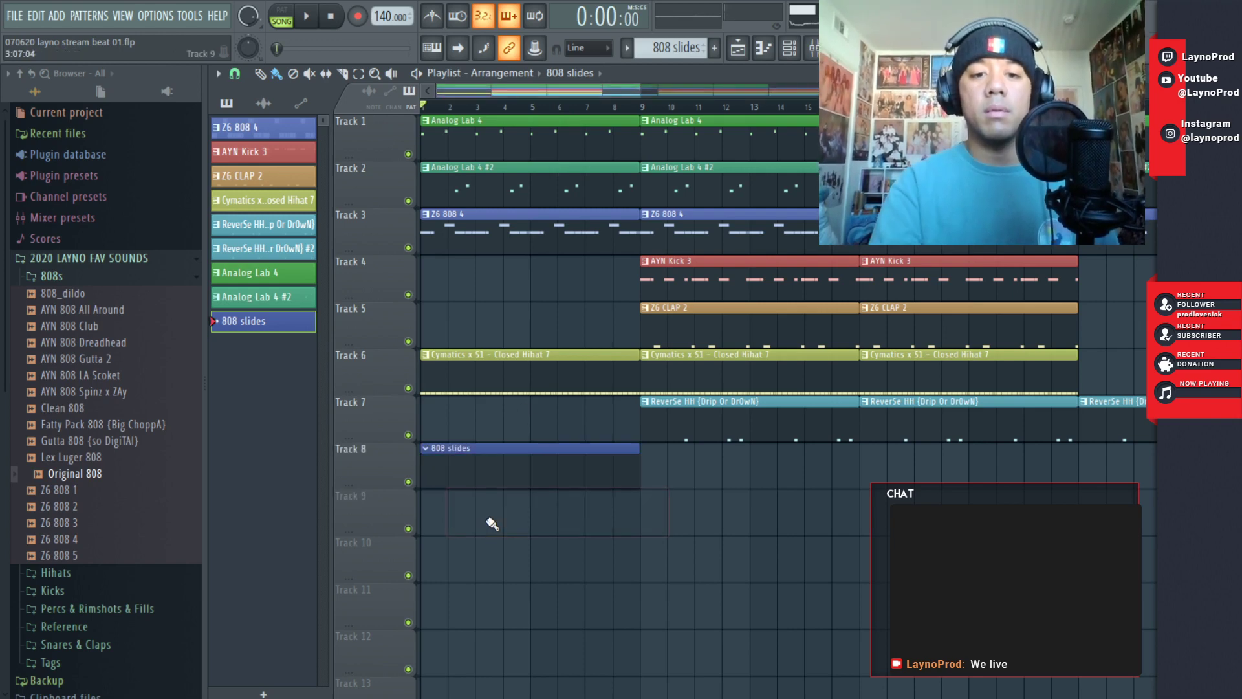
pyautogui.press('F6')
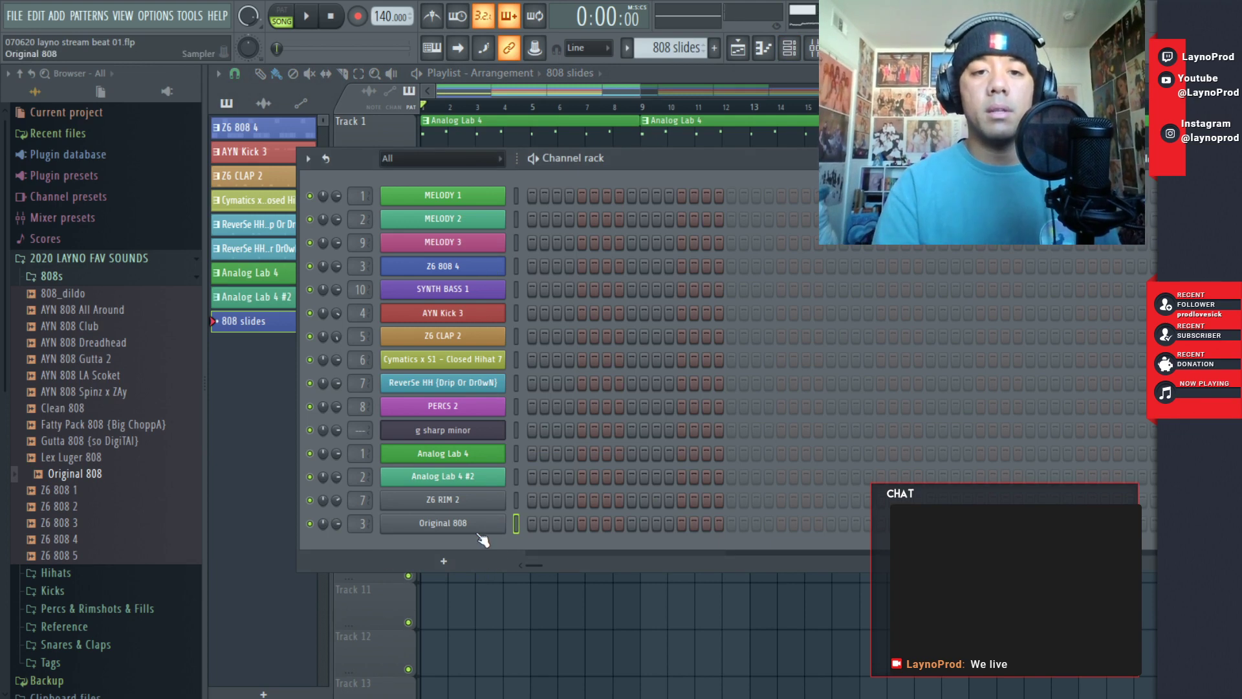
pyautogui.rightClick(475, 526)
pyautogui.click(543, 493)
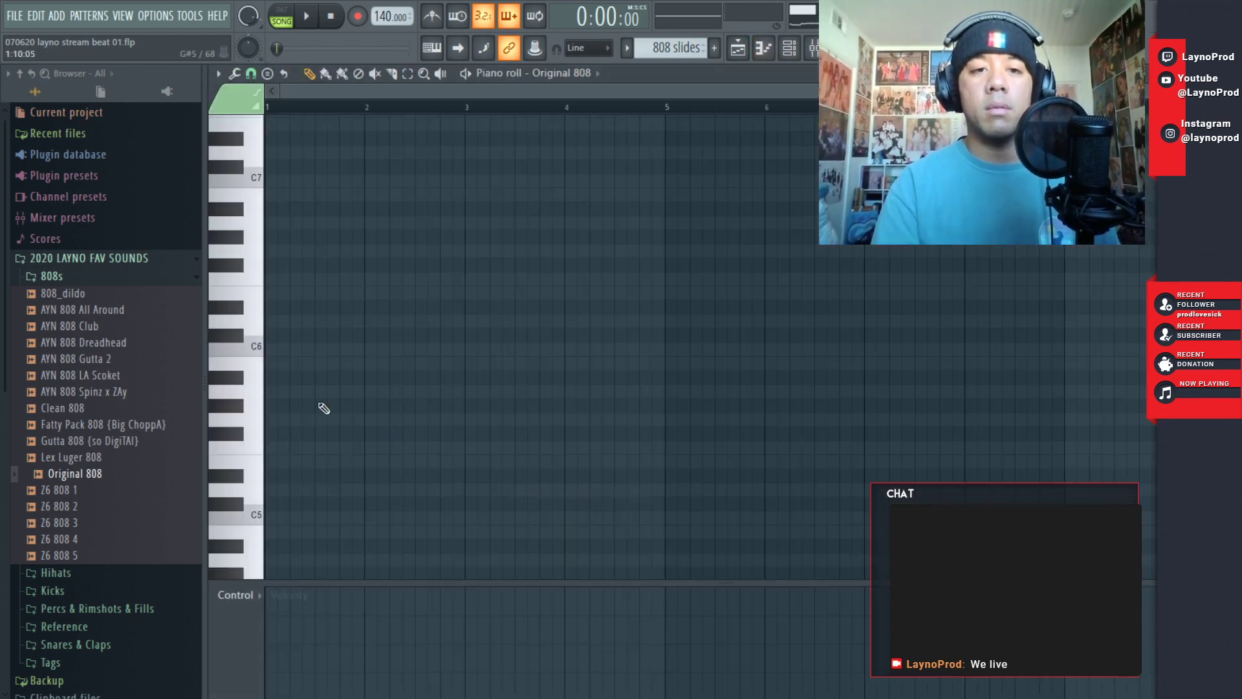
# - Draw a G#5 note at the start of bar 1, shorten it to eight steps and play it back
pyautogui.click(299, 406)
pyautogui.press('space')
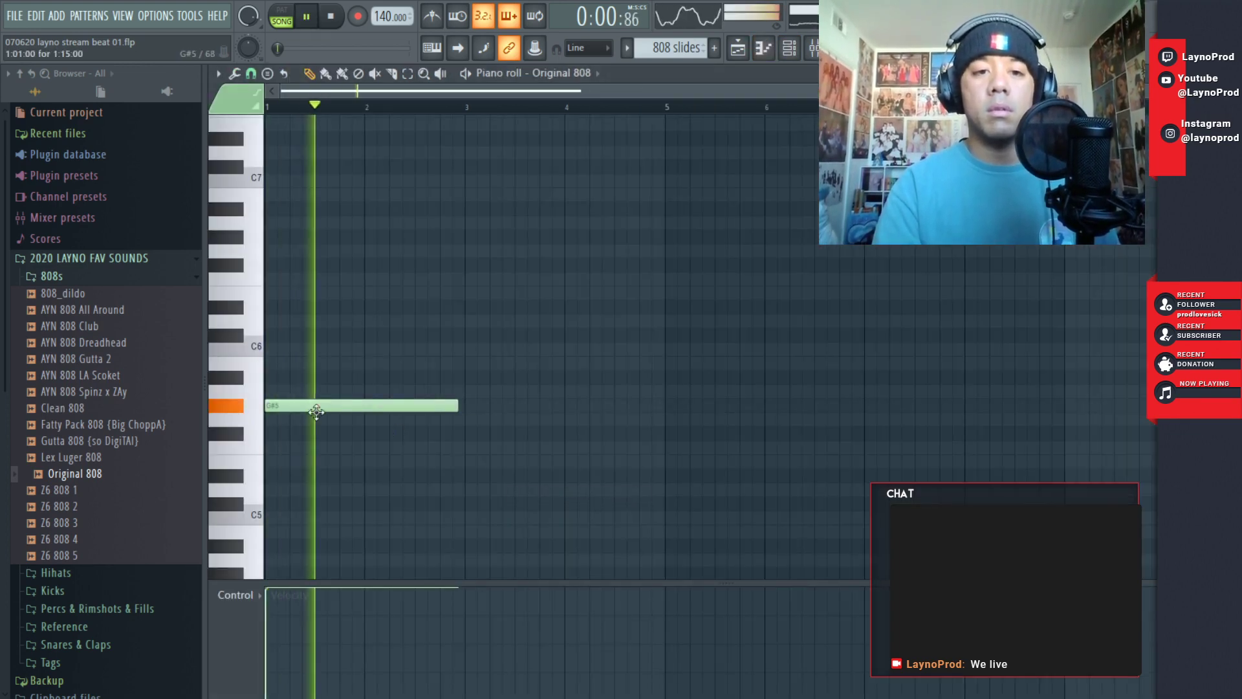
pyautogui.press('space')
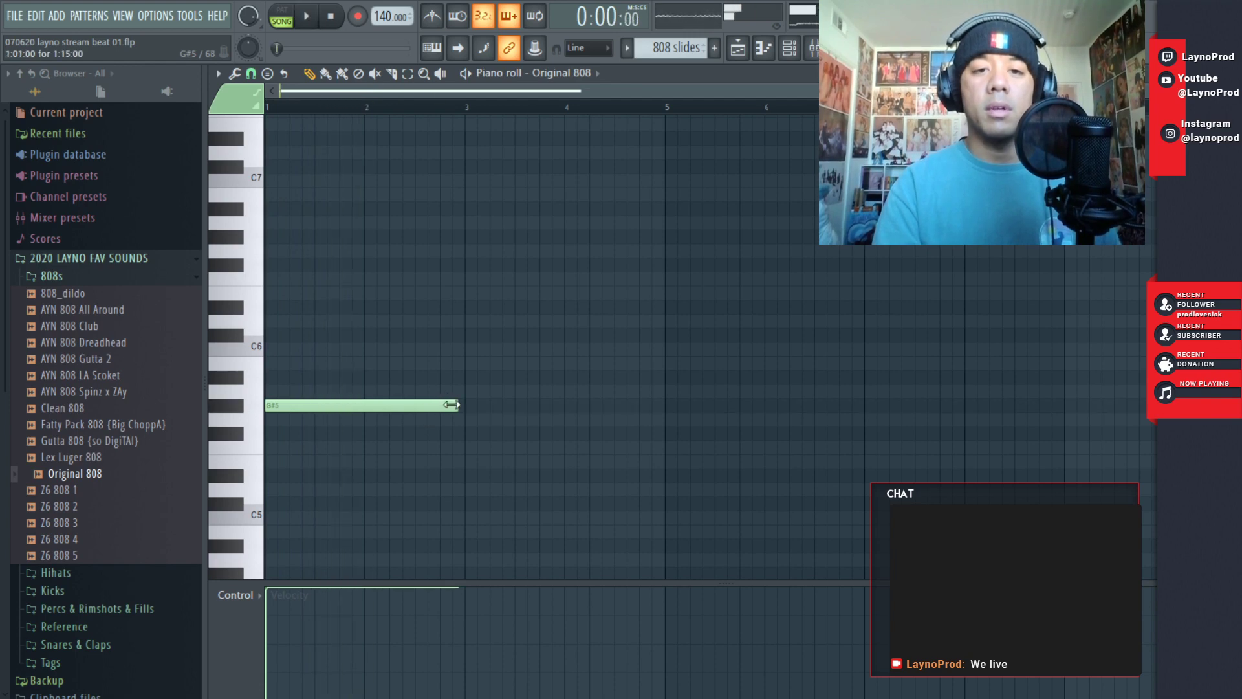
pyautogui.moveTo(451, 404); pyautogui.dragTo(330, 419)
pyautogui.press('space')
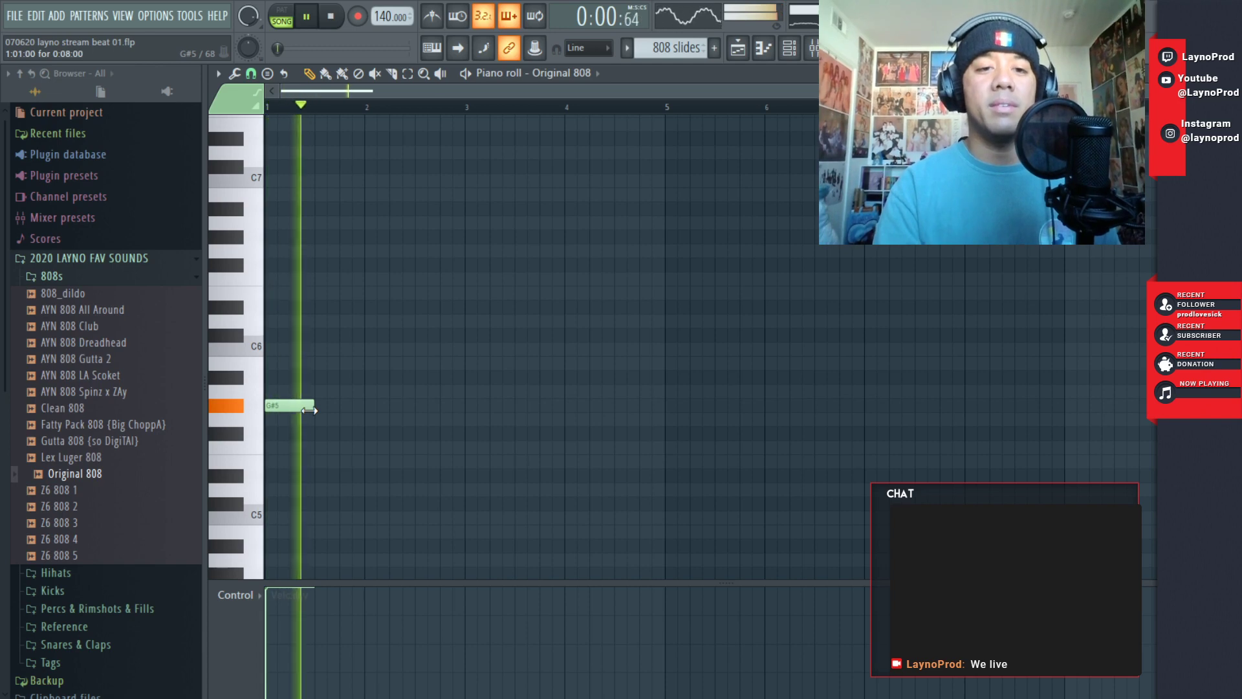
pyautogui.press('space')
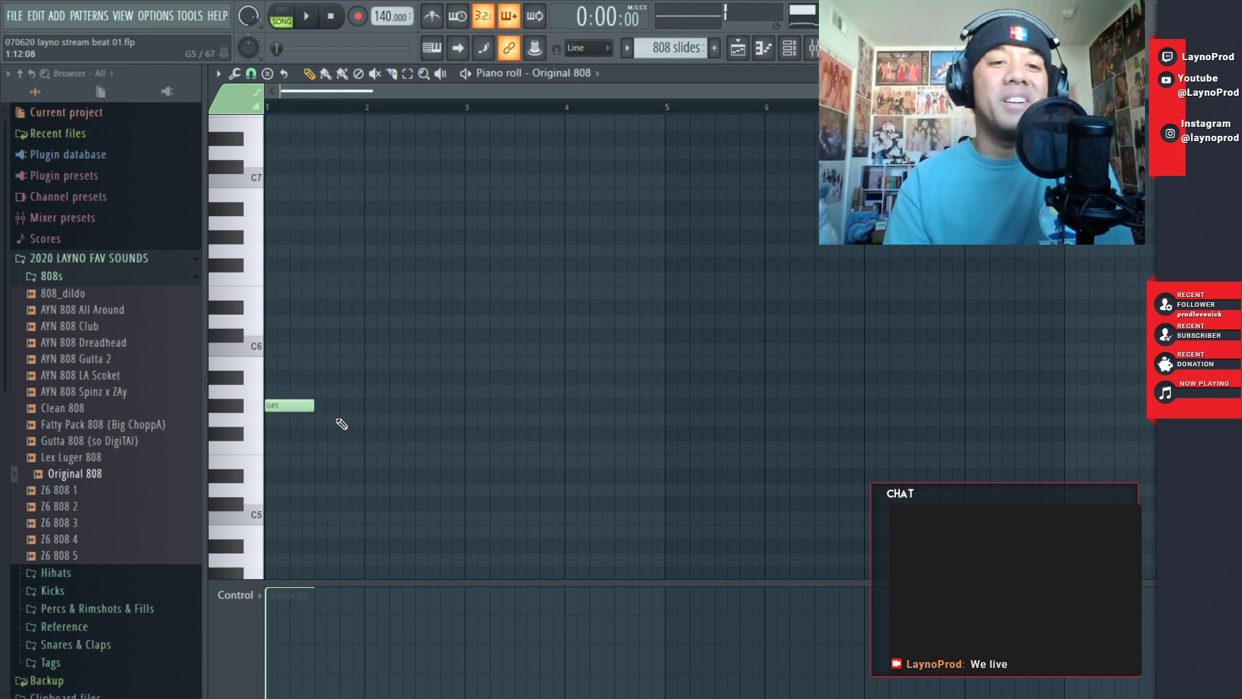
# - Listen for the next hit, add an eight-step G#5 note halfway through bar 2 and play the result
pyautogui.press('space')
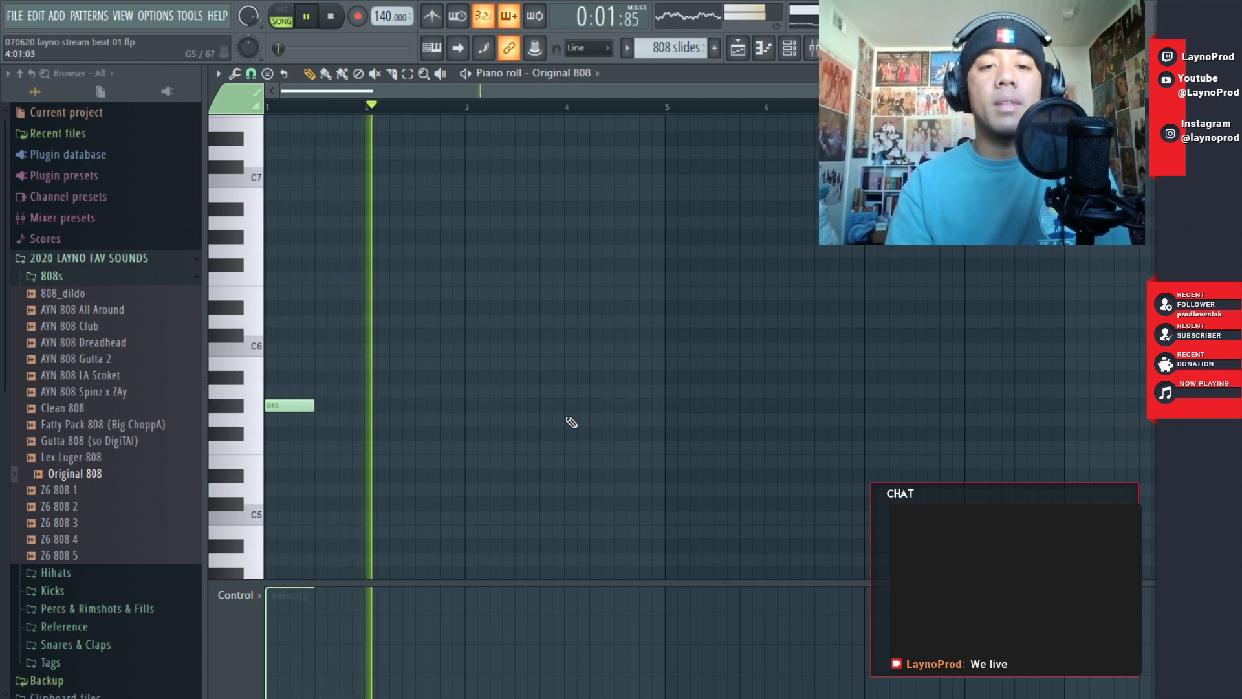
pyautogui.press('space')
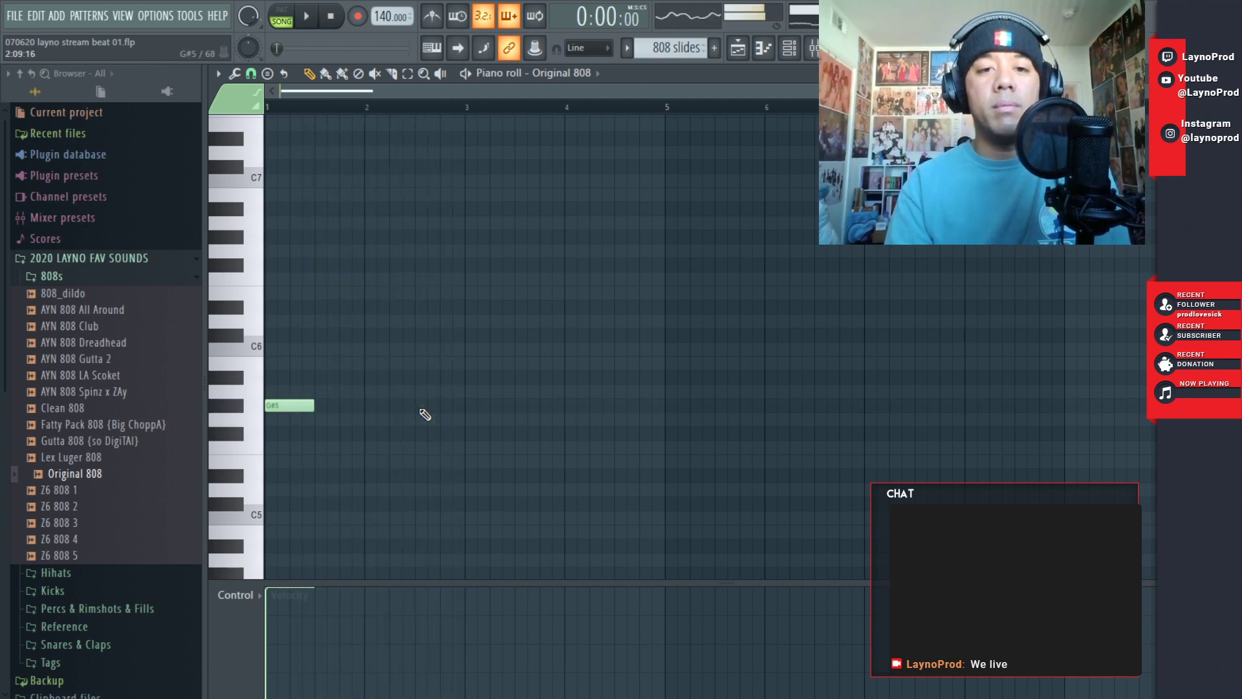
pyautogui.click(419, 407)
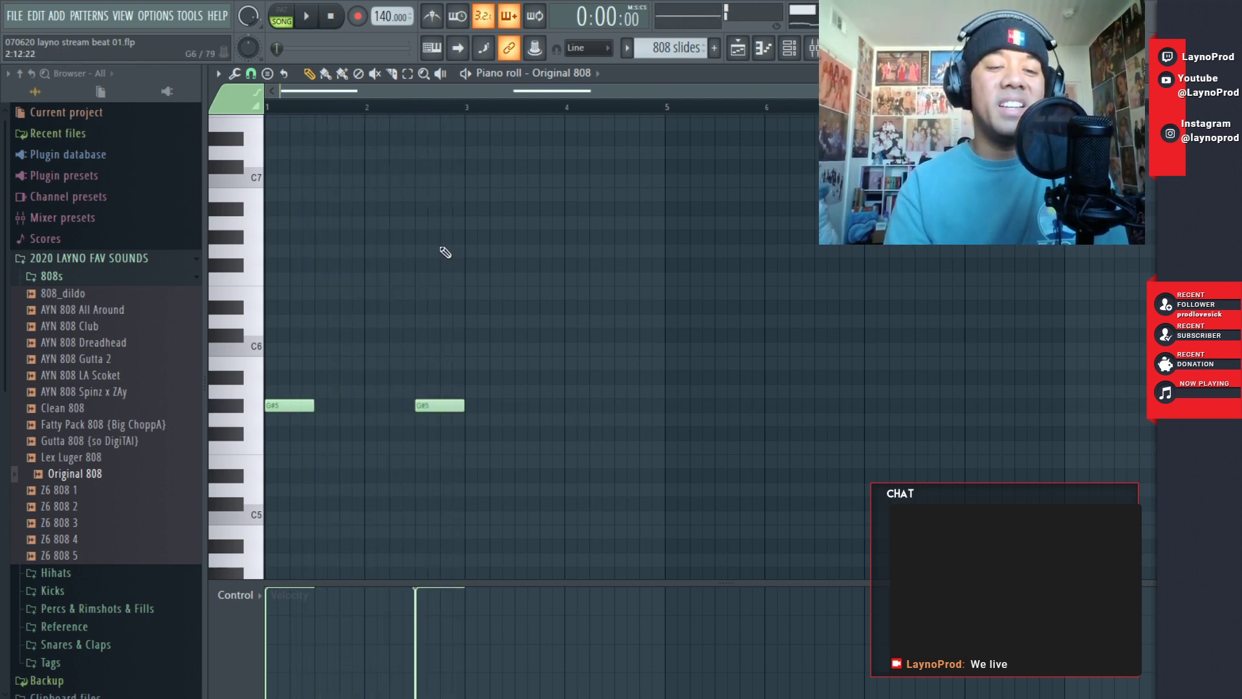
pyautogui.press('space')
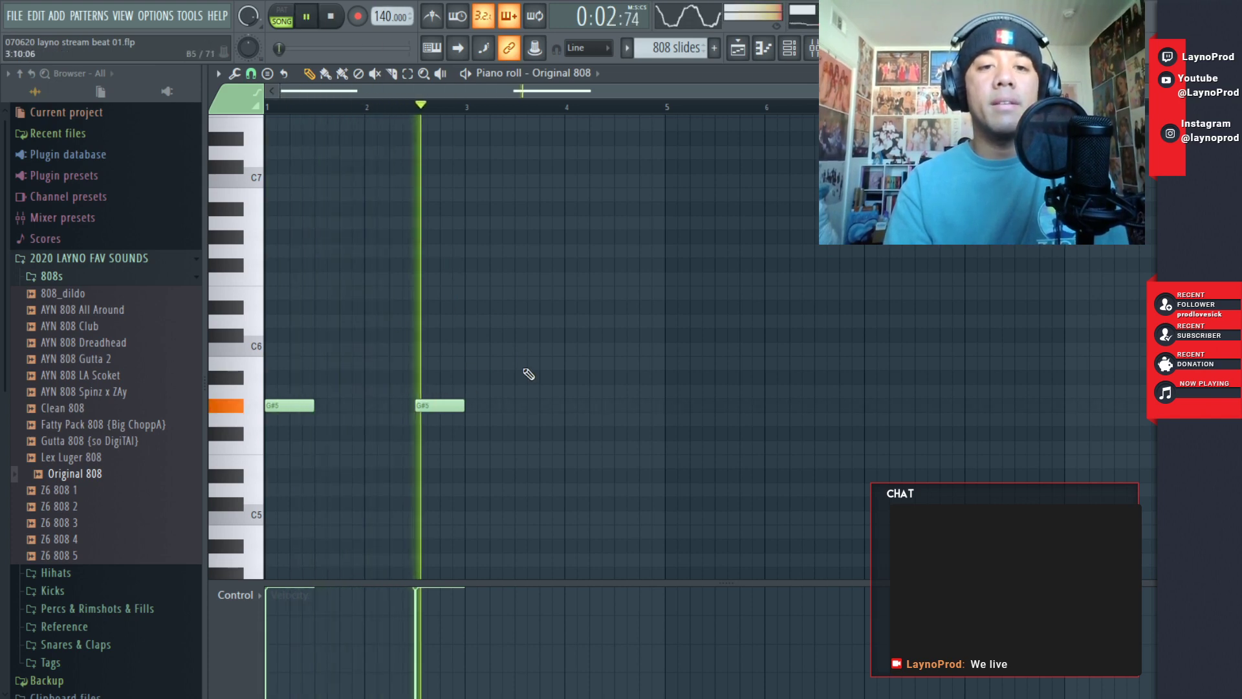
pyautogui.press('space')
# - Add a two-step G#6 note at 2:11:00 above the second G#5 note and make it a slide note
pyautogui.click(446, 293)
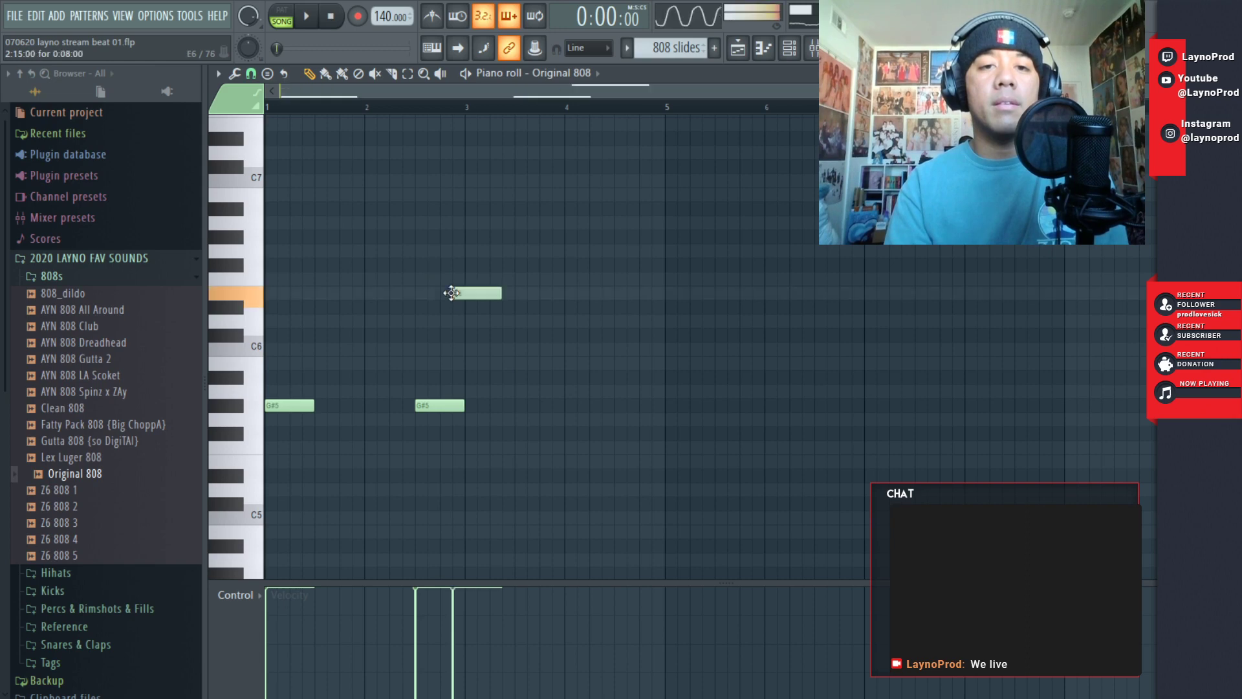
pyautogui.moveTo(466, 289)
pyautogui.mouseDown()
pyautogui.moveTo(451, 288)
pyautogui.moveTo(440, 236)
pyautogui.moveTo(452, 236)
pyautogui.mouseUp()
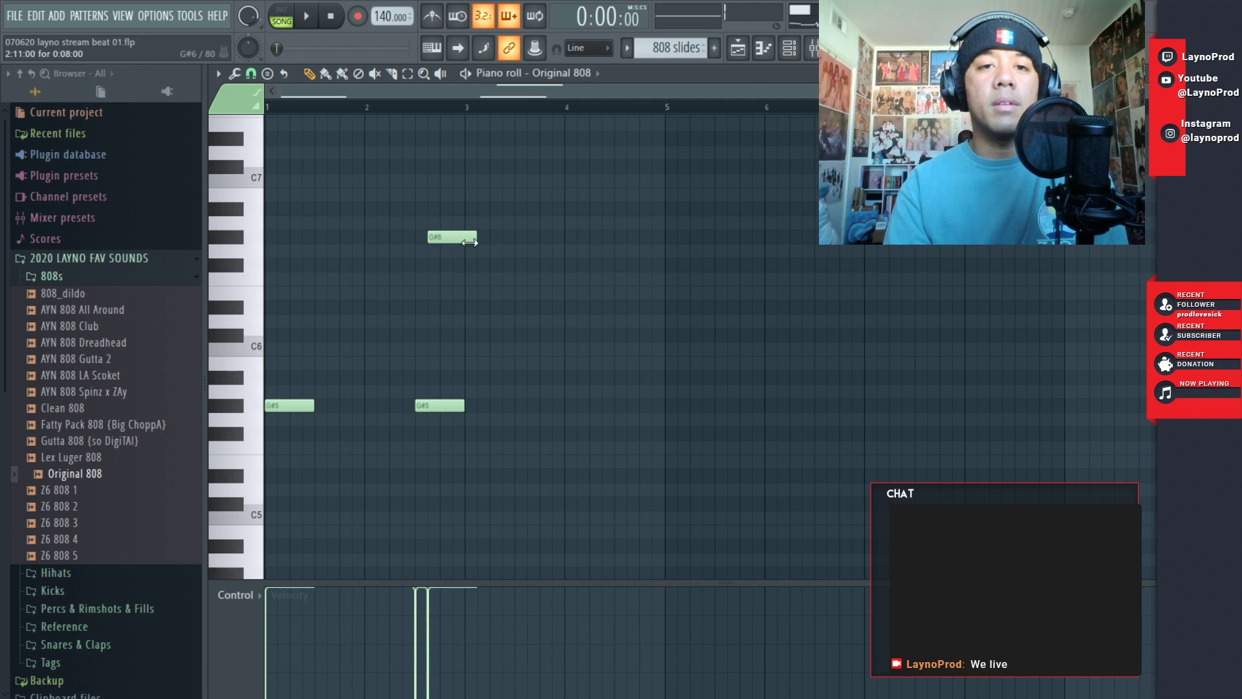
pyautogui.doubleClick(434, 238)
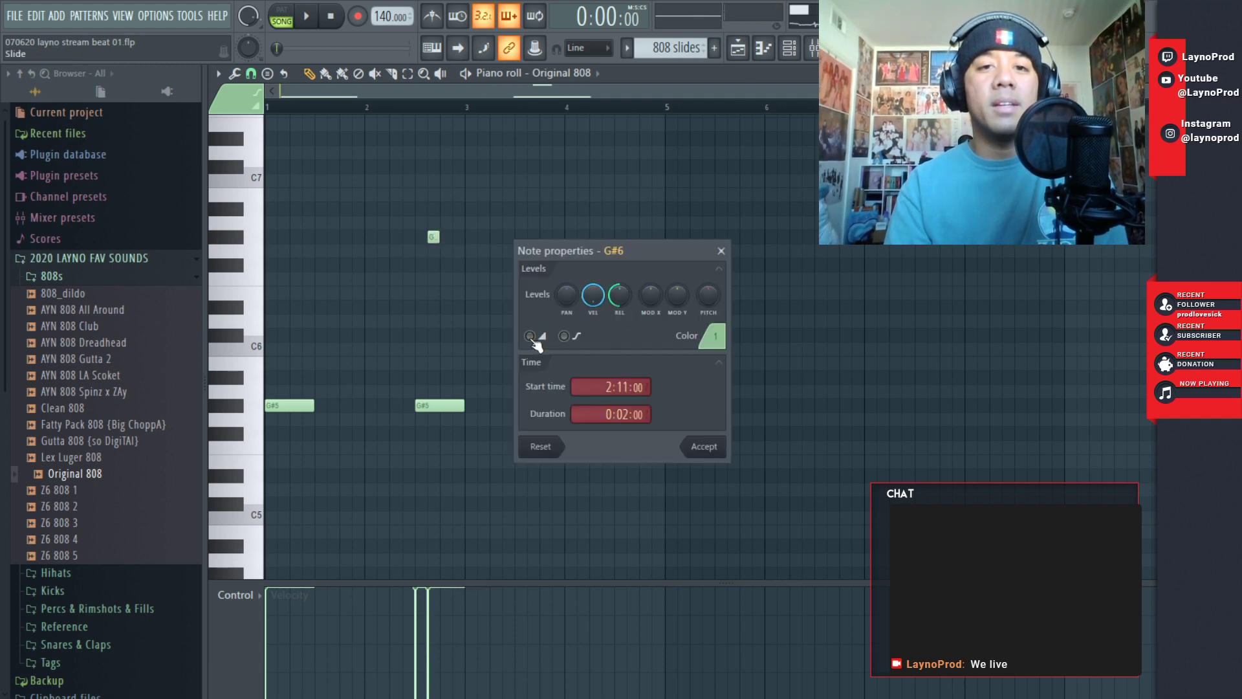
pyautogui.click(693, 451)
# - Play the pattern and jump to the middle of bar 2 to hear the slide
pyautogui.press('space')
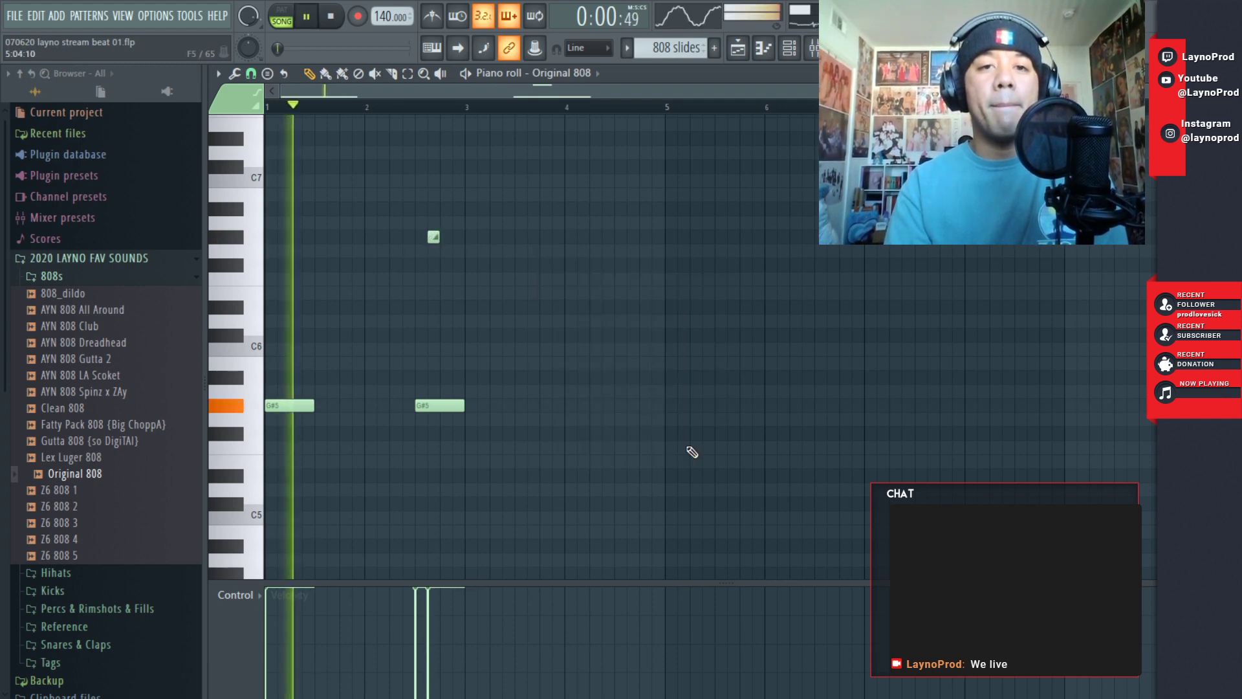
pyautogui.click(415, 108)
pyautogui.click(415, 109)
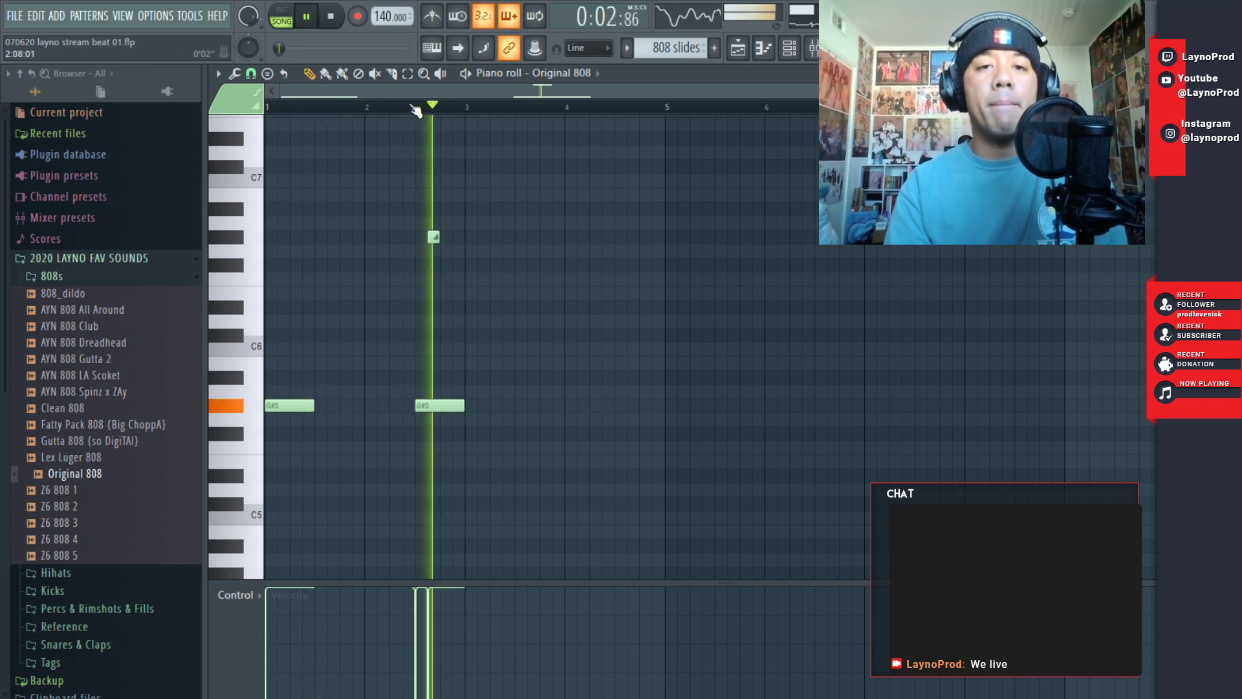
# - Try a two-step G#6 note at 2:15:00 in place of the slide note at 2:11:00, playing it back
pyautogui.press('space')
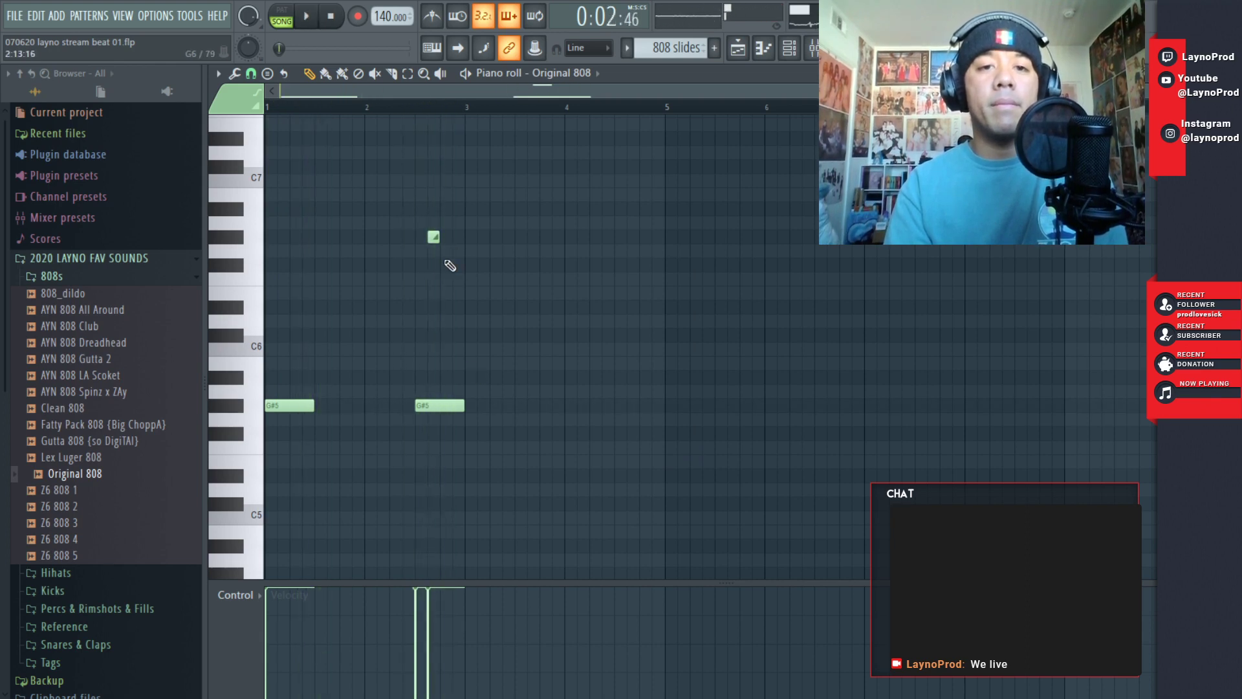
pyautogui.click(461, 238)
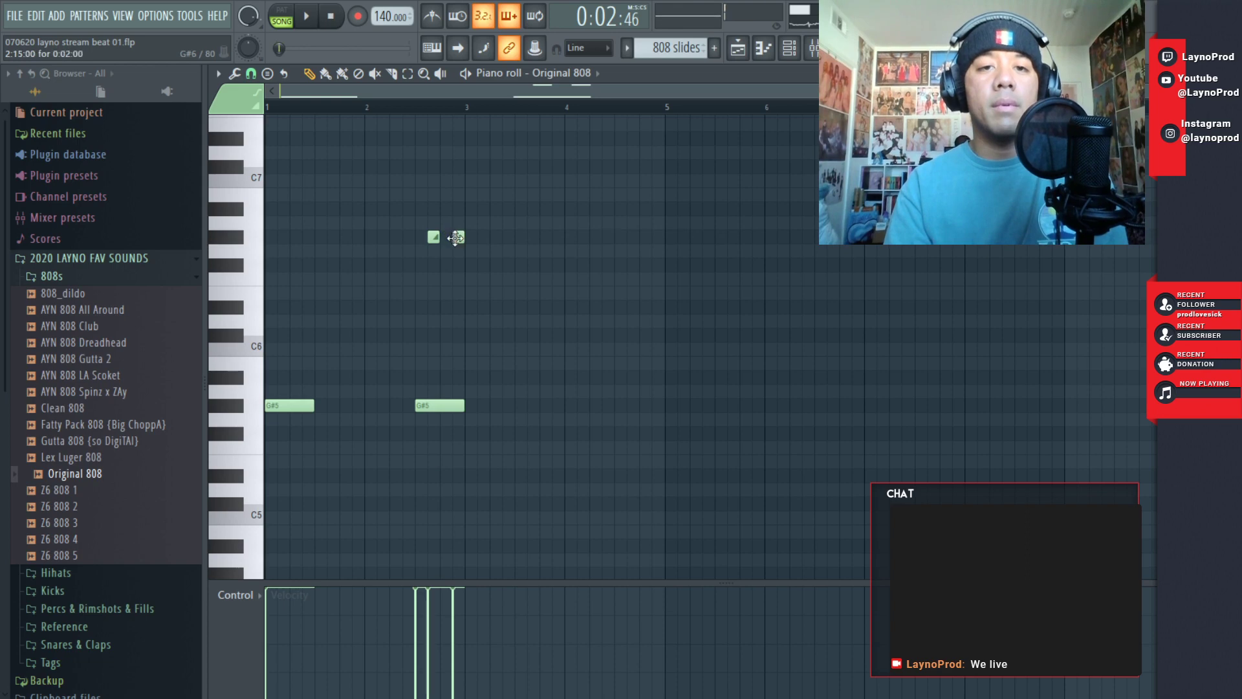
pyautogui.press('space')
pyautogui.press('space')
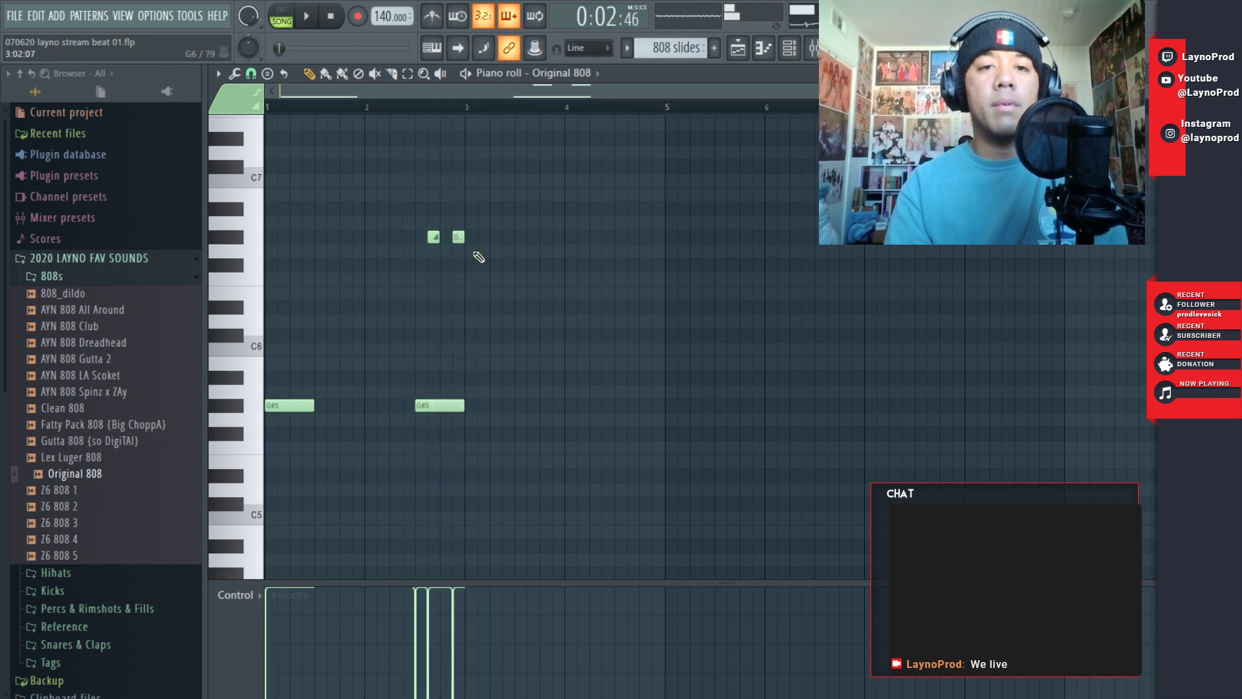
pyautogui.rightClick(435, 238)
pyautogui.press('space')
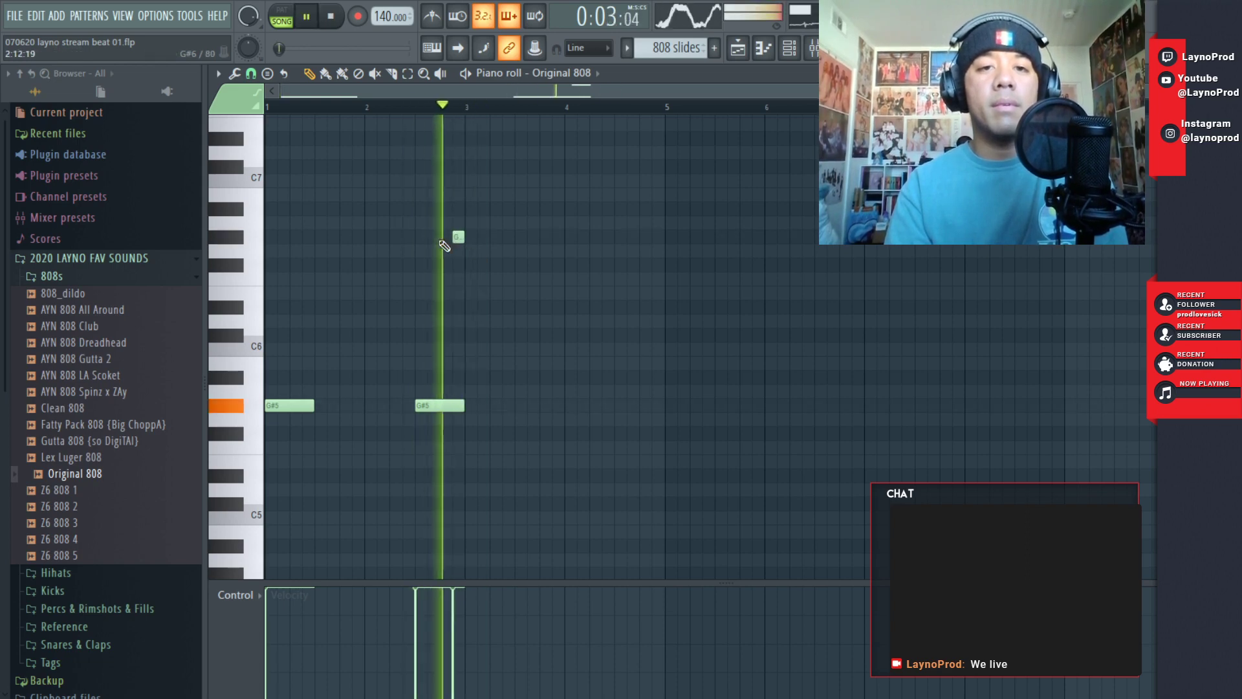
pyautogui.press('space')
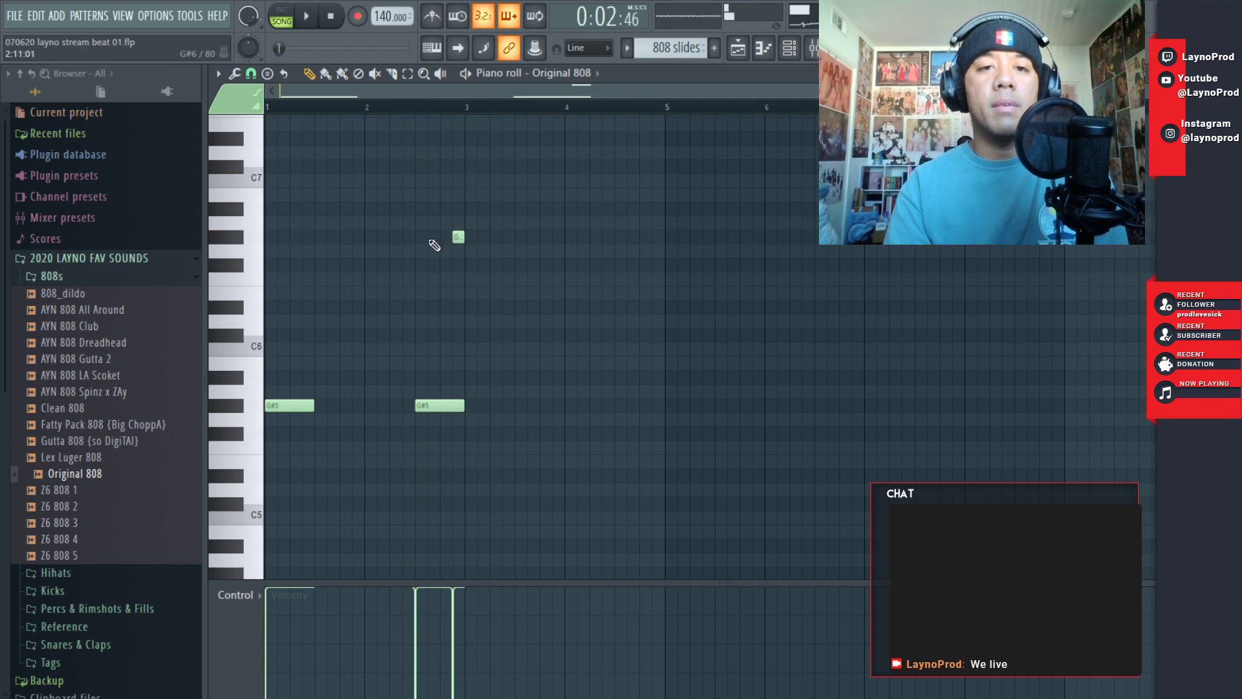
# - Restore the two-step G#6 slide note at 2:11:00, remove the G#6 note at 2:15:00 and play the result
pyautogui.click(432, 238)
pyautogui.doubleClick(433, 237)
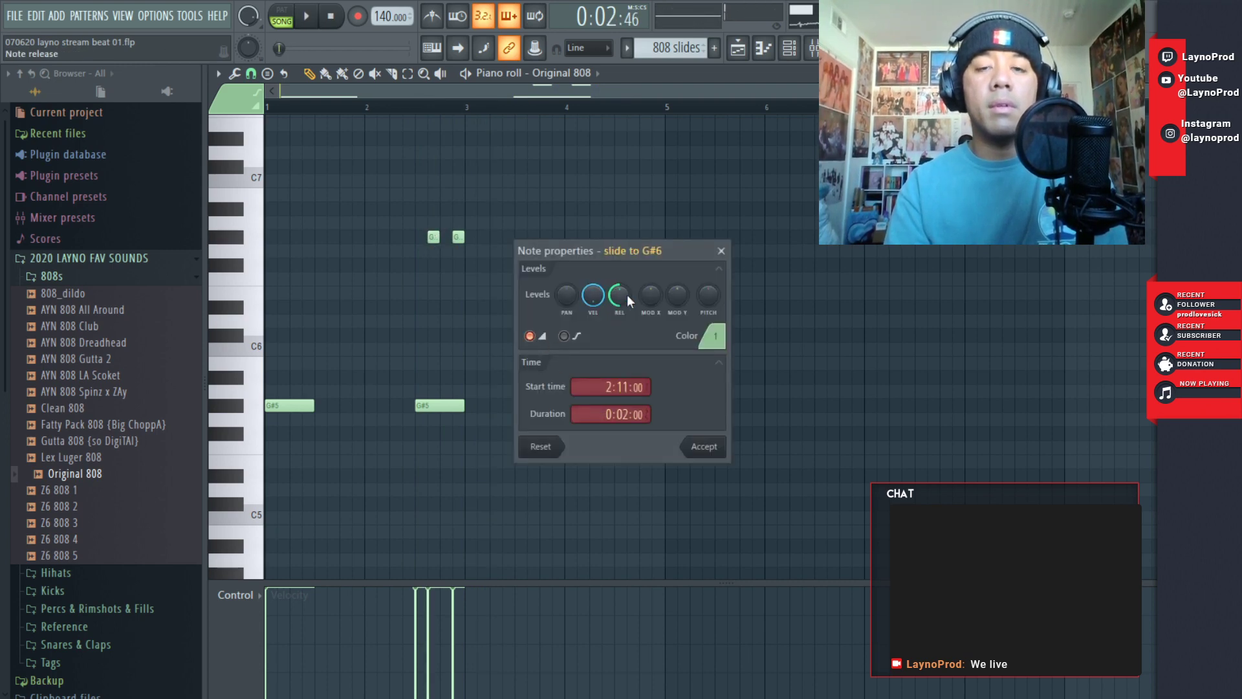
pyautogui.click(704, 447)
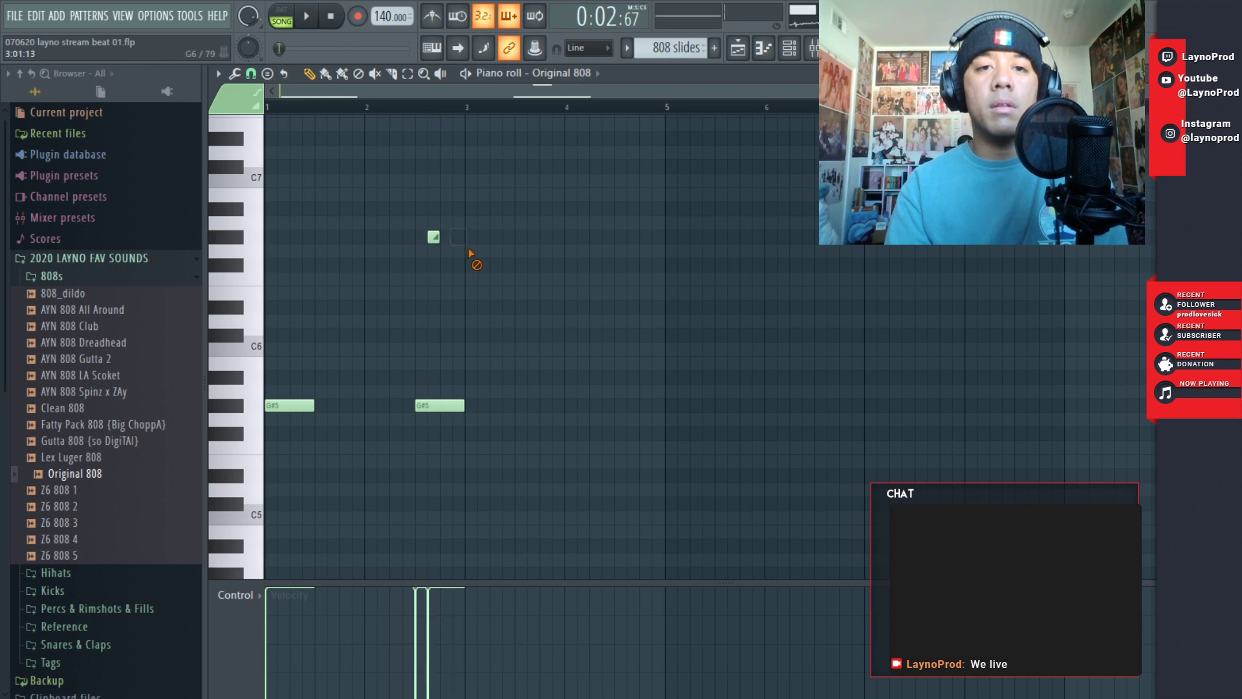
pyautogui.press('space')
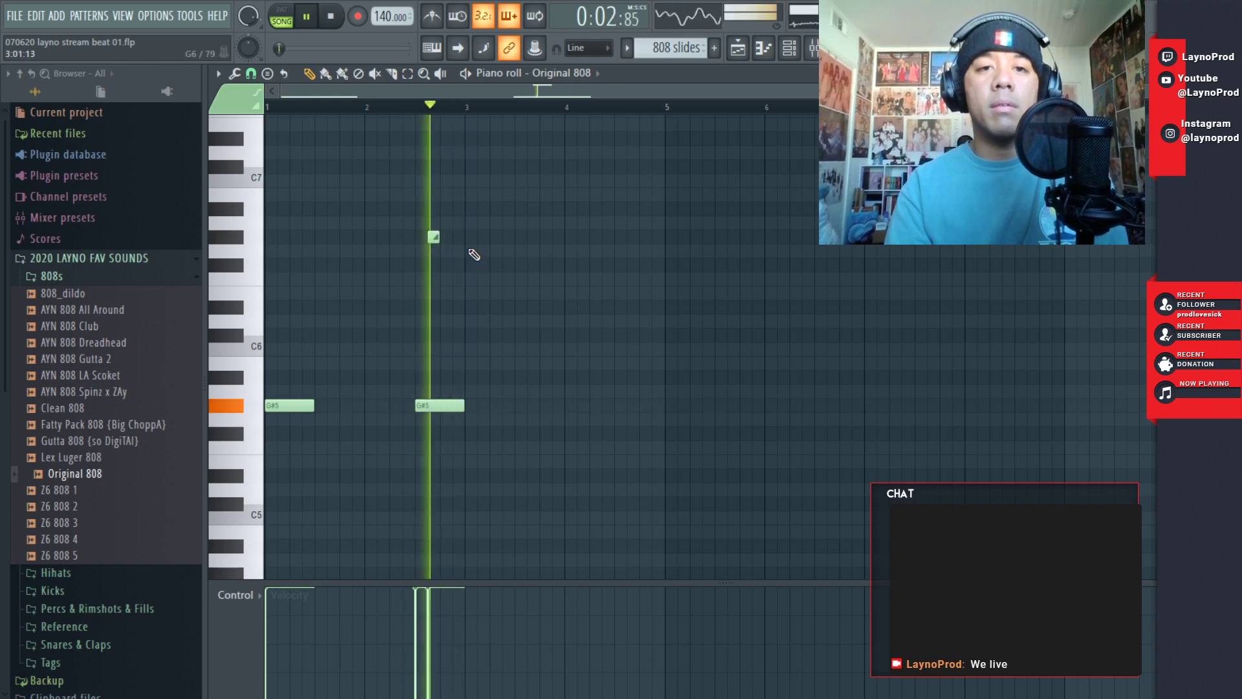
pyautogui.press('space')
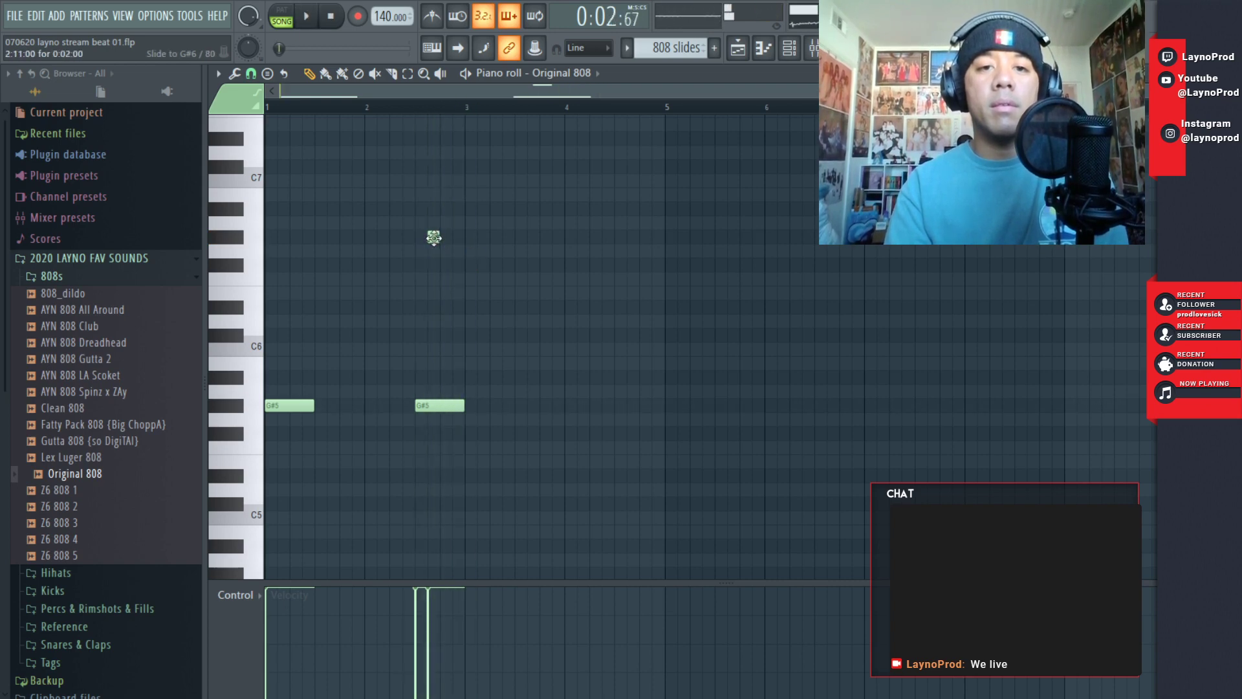
# - Move the G#6 slide note to 2:15:00 and make the second G#5 note start at 2:13:00 with a four-step length, checking by ear
pyautogui.press('space')
pyautogui.press('space')
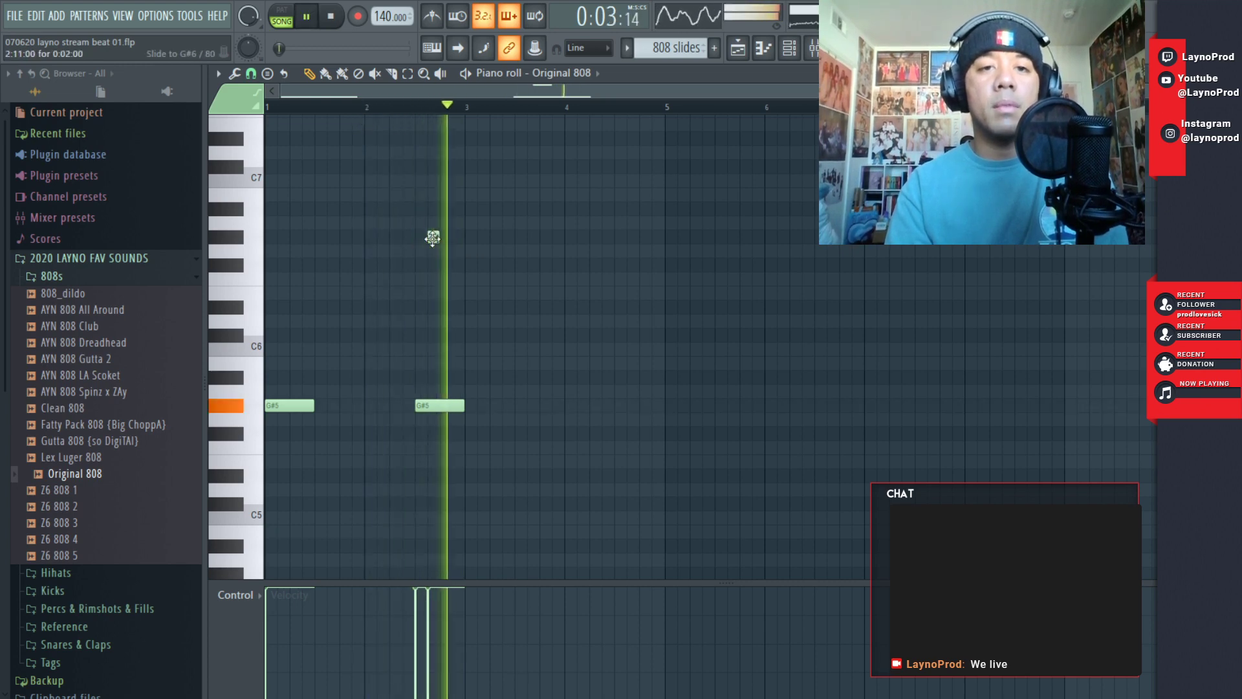
pyautogui.moveTo(434, 239); pyautogui.dragTo(447, 241)
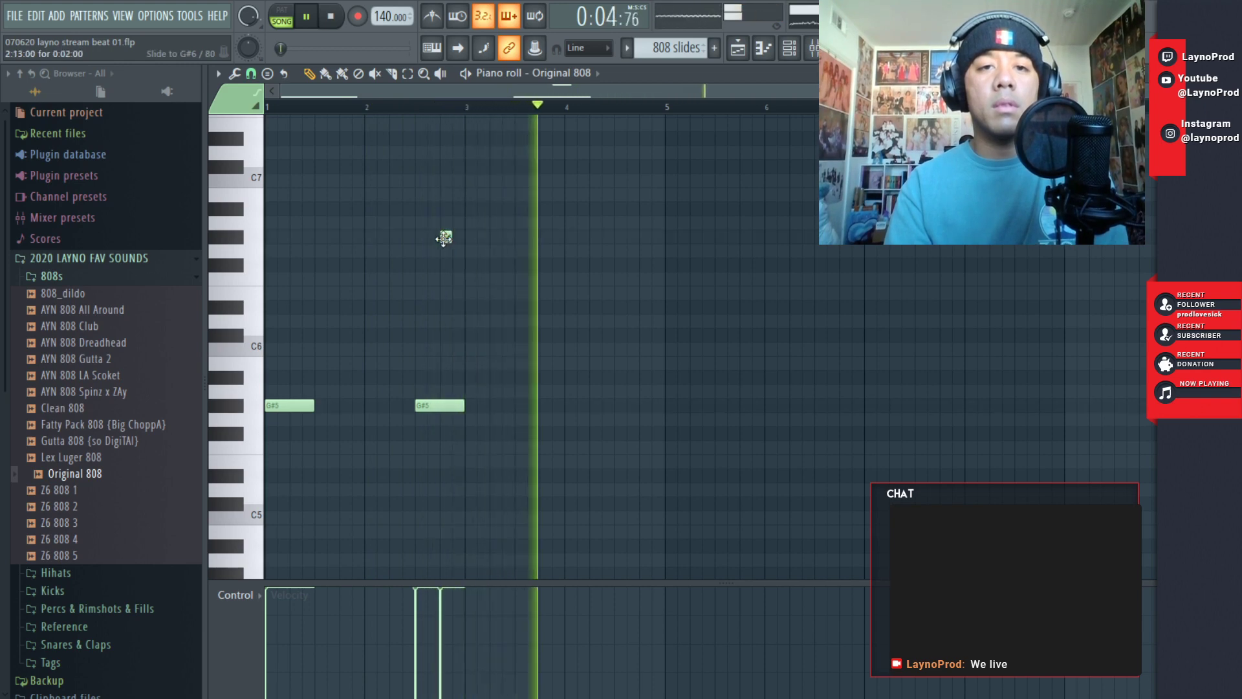
pyautogui.moveTo(445, 238); pyautogui.dragTo(455, 239)
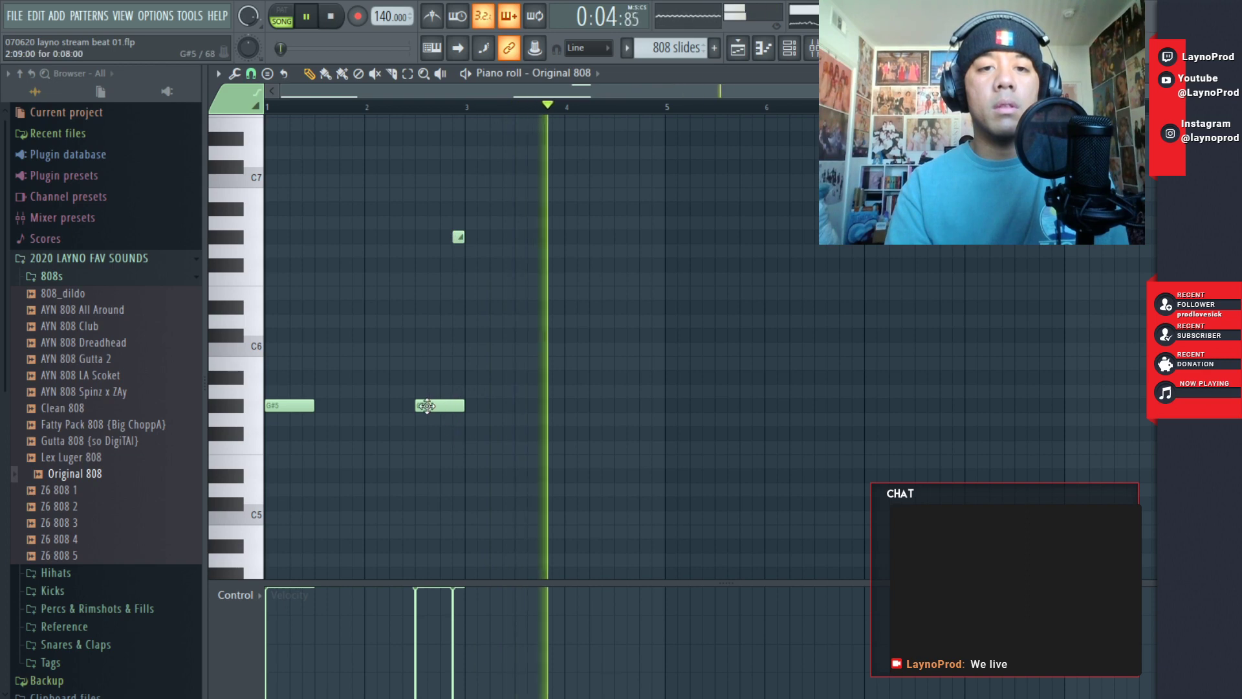
pyautogui.moveTo(417, 406); pyautogui.dragTo(463, 408)
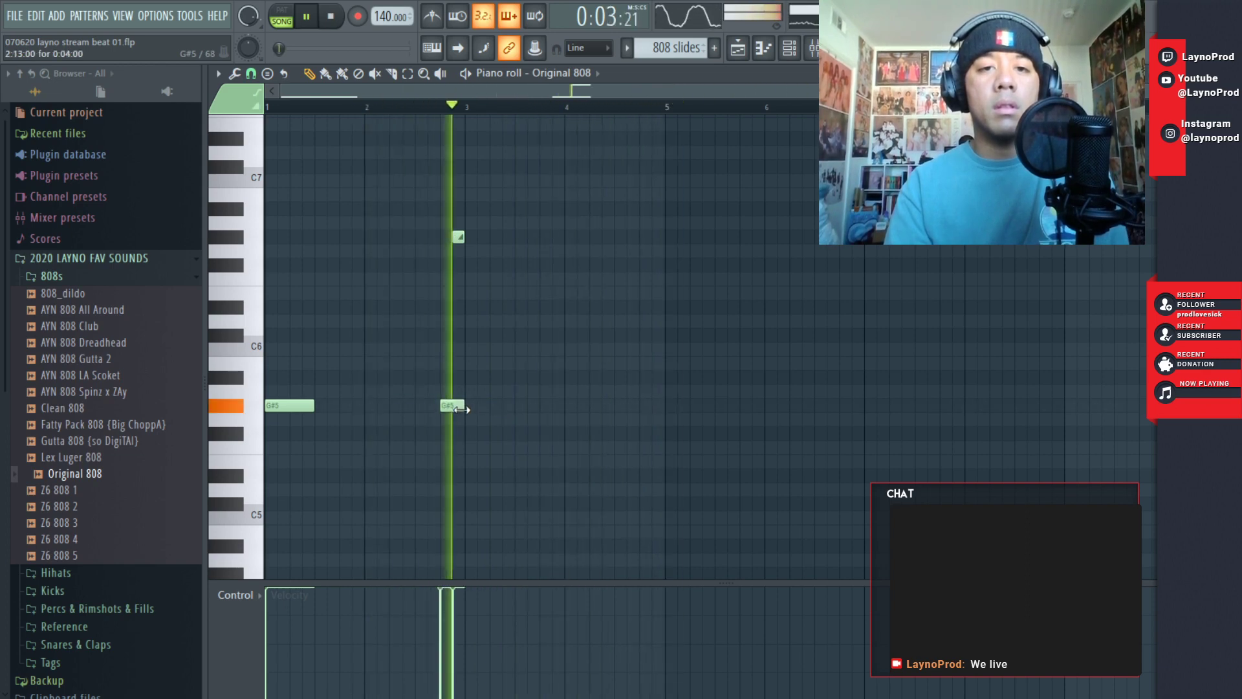
pyautogui.press('space')
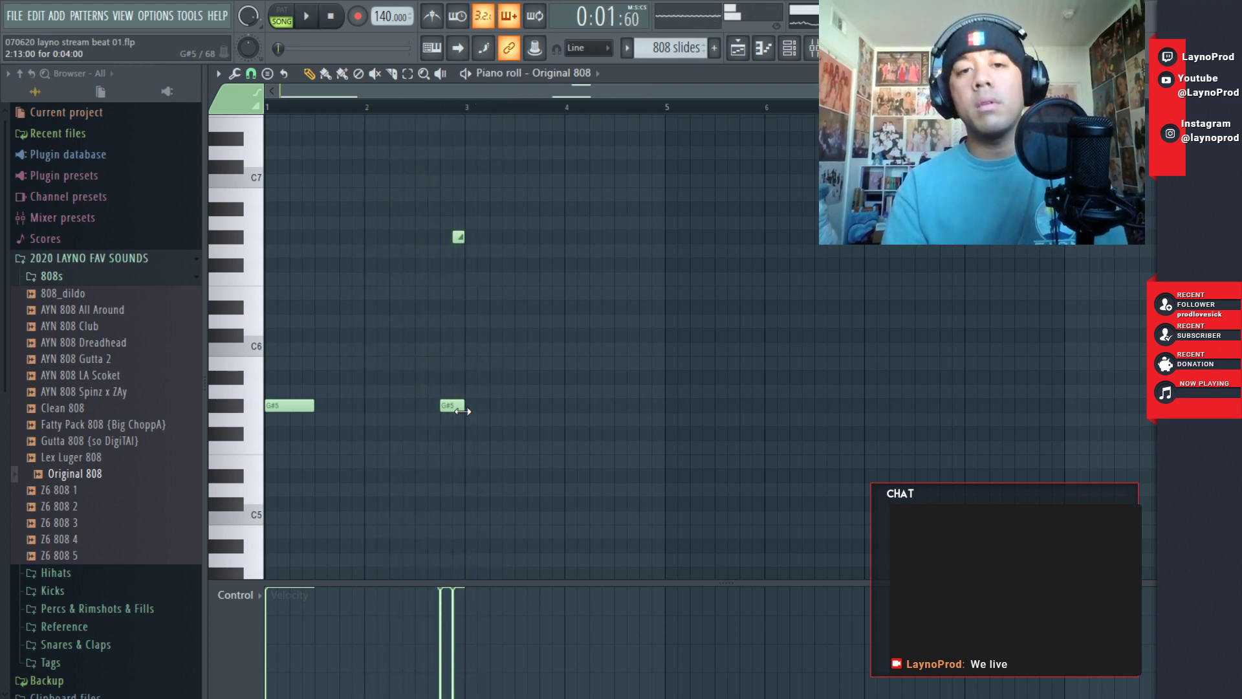
# - Return to the Playlist, leave only Track 3 and Track 8 unmuted, and play the two 808 patterns together
pyautogui.press('Escape')
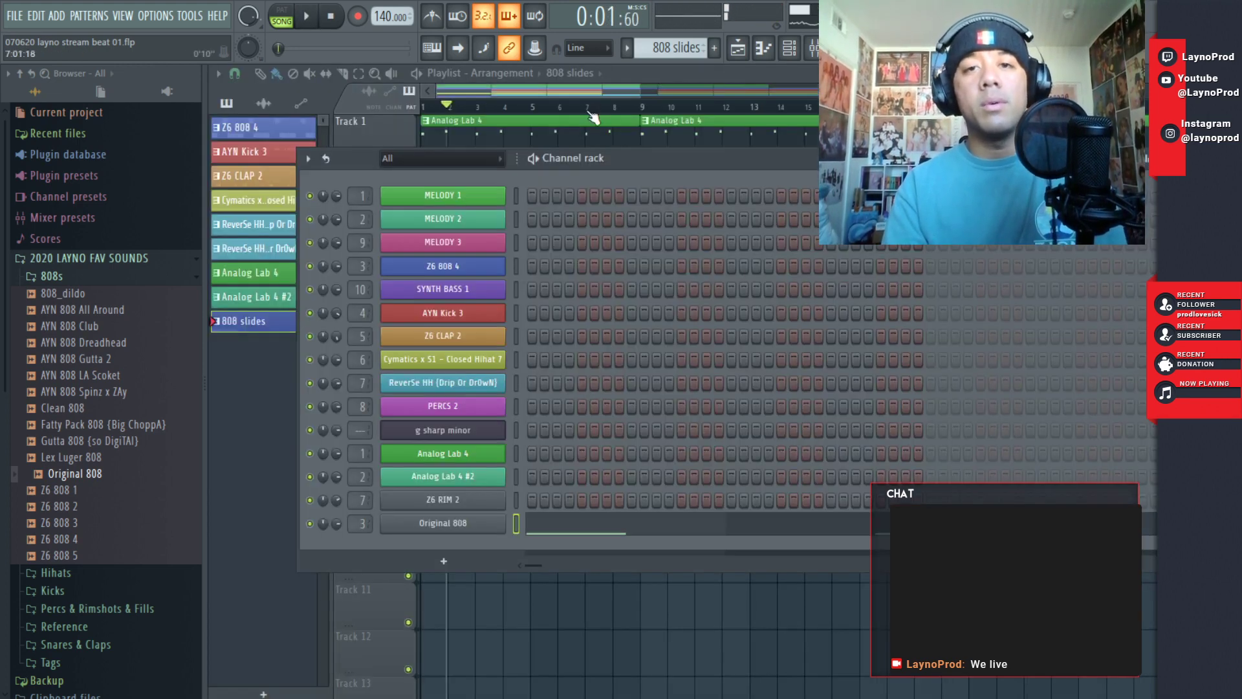
pyautogui.press('Escape')
pyautogui.keyDown('ctrl'); pyautogui.click(408, 248); pyautogui.keyUp('ctrl')
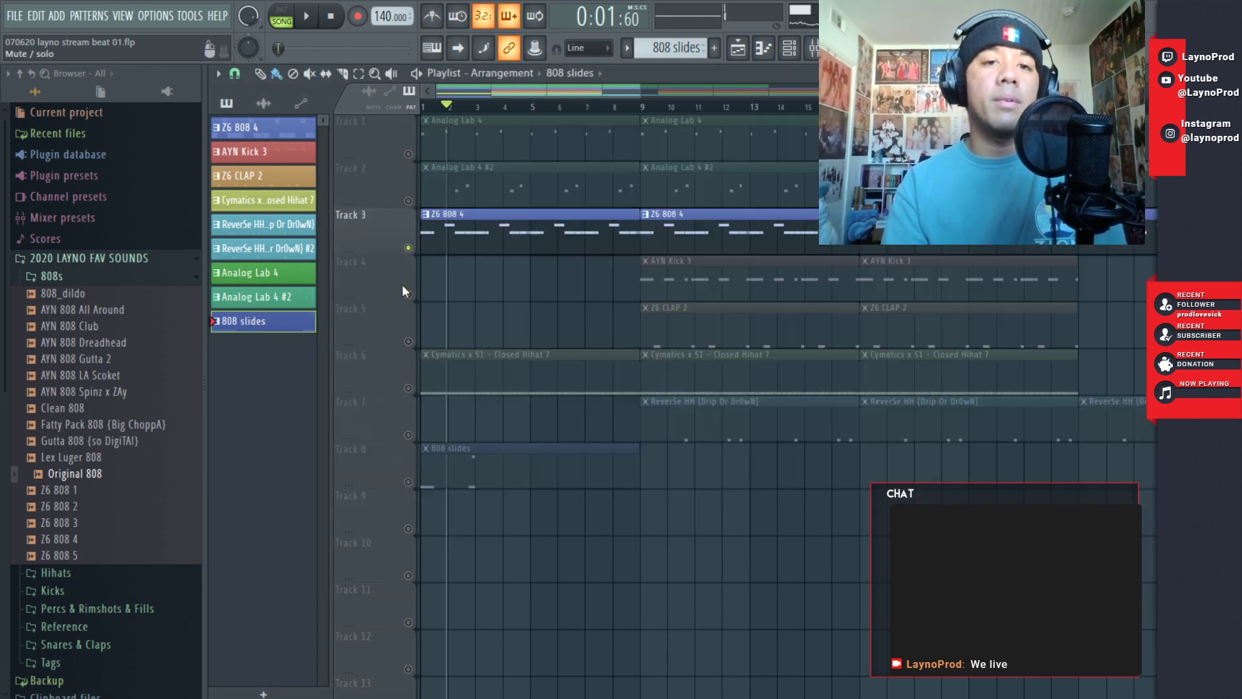
pyautogui.click(408, 482)
pyautogui.press('space')
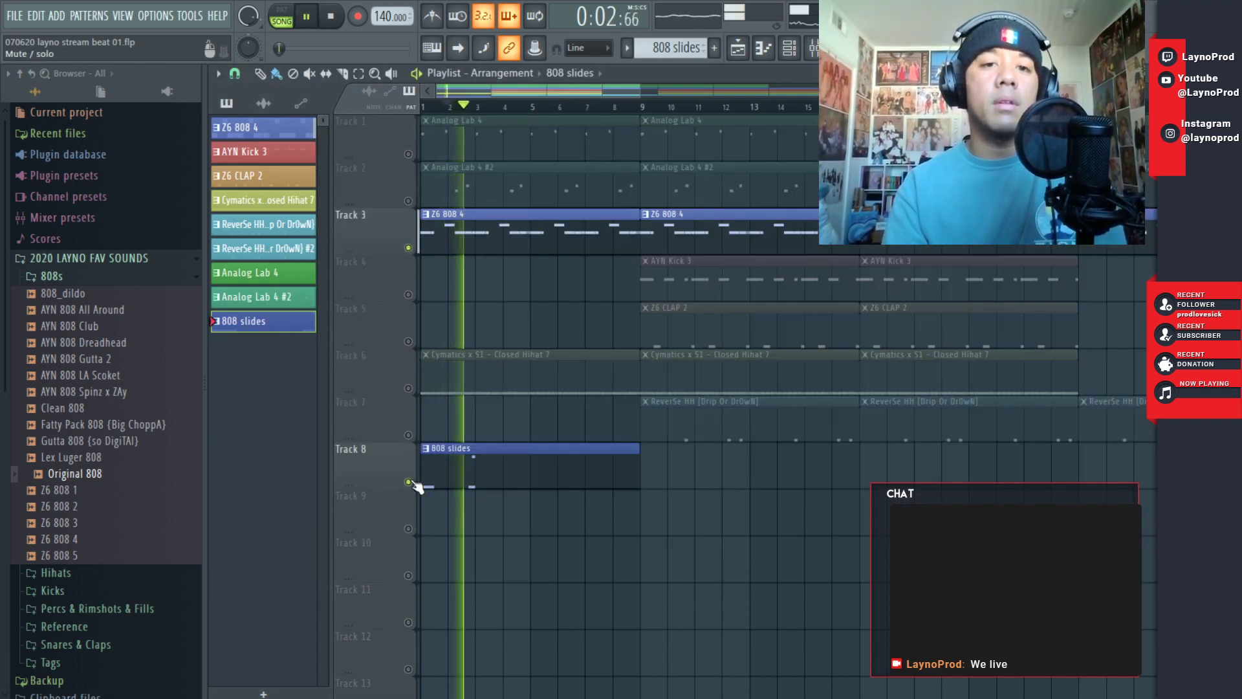
pyautogui.press('space')
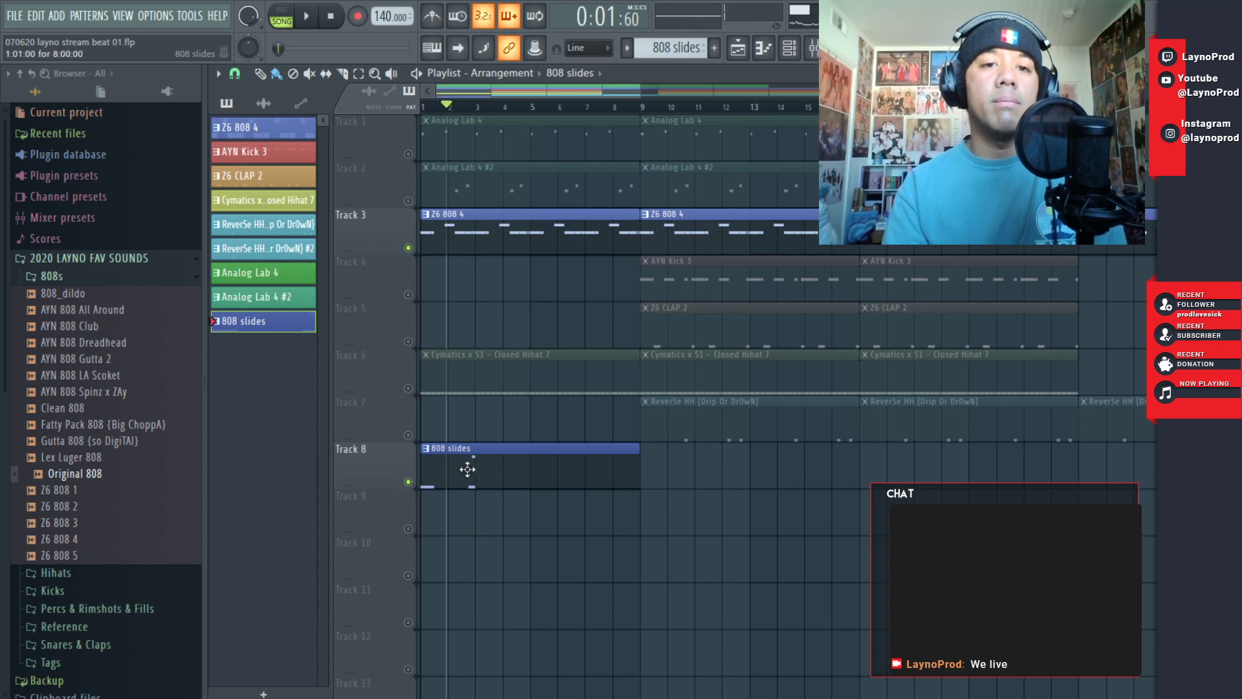
# - Try the second G#5 note and its slide at the ends of bars 3 and 1 during playback, then return them to bar 2
pyautogui.doubleClick(489, 479)
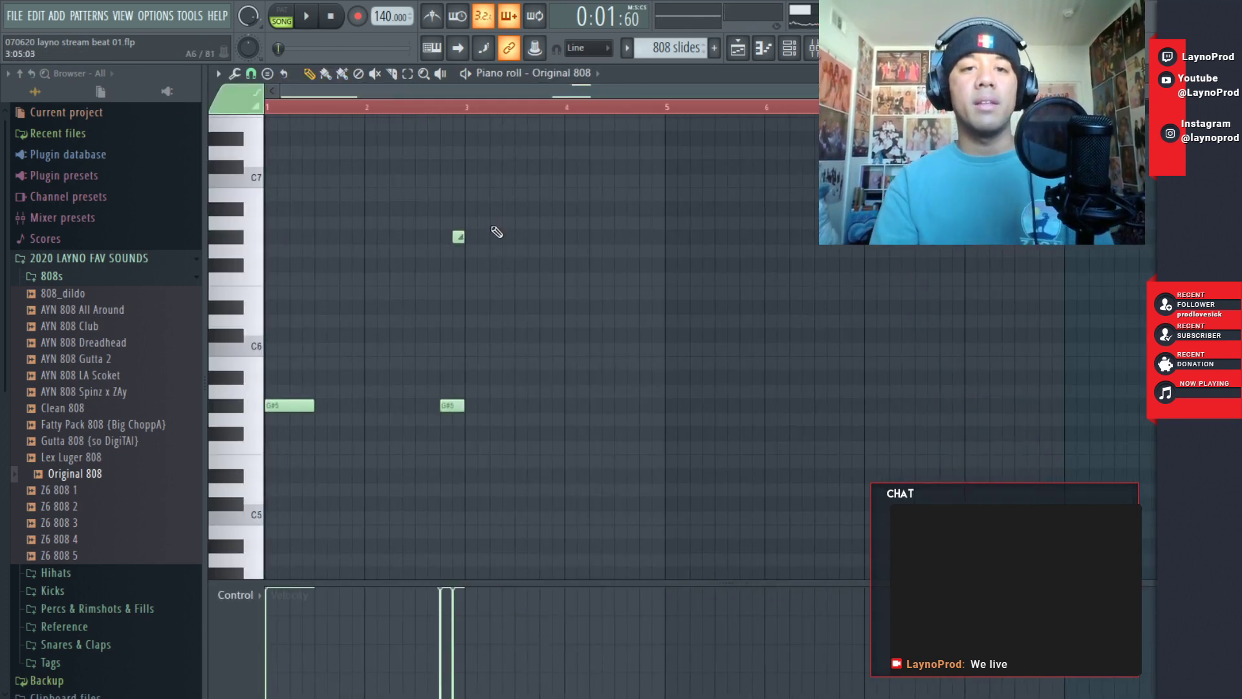
pyautogui.press('space')
pyautogui.moveTo(488, 201); pyautogui.dragTo(552, 405)
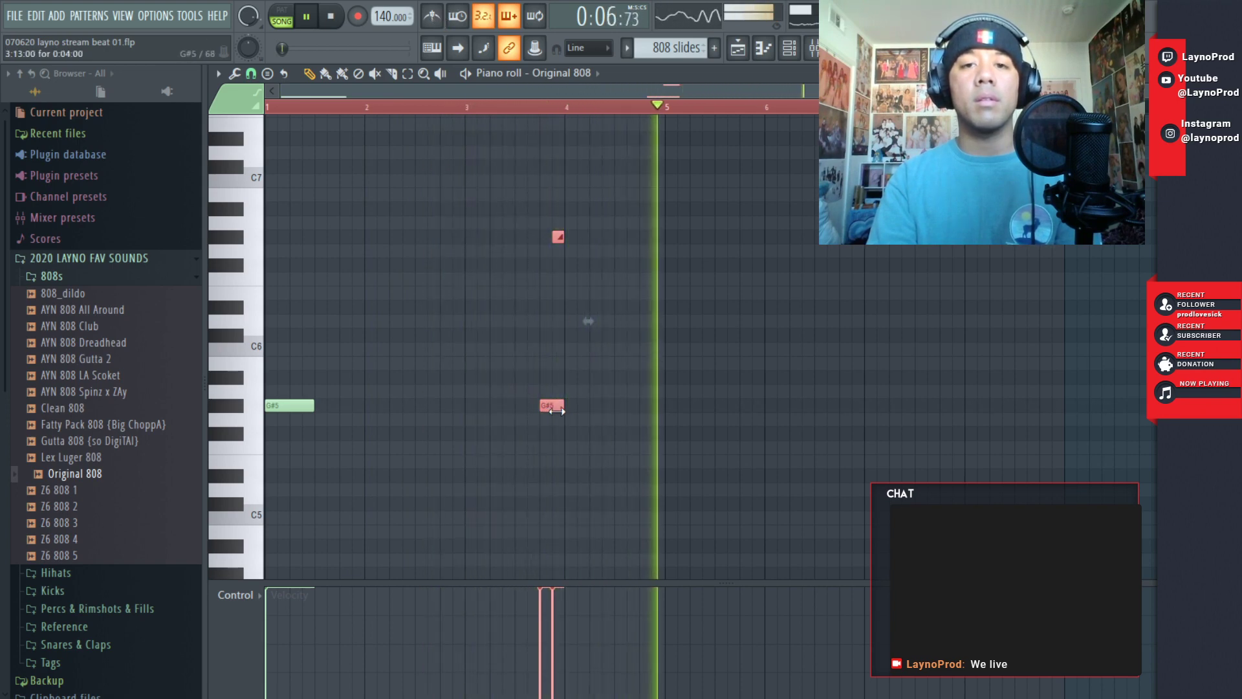
pyautogui.moveTo(555, 407); pyautogui.dragTo(348, 403)
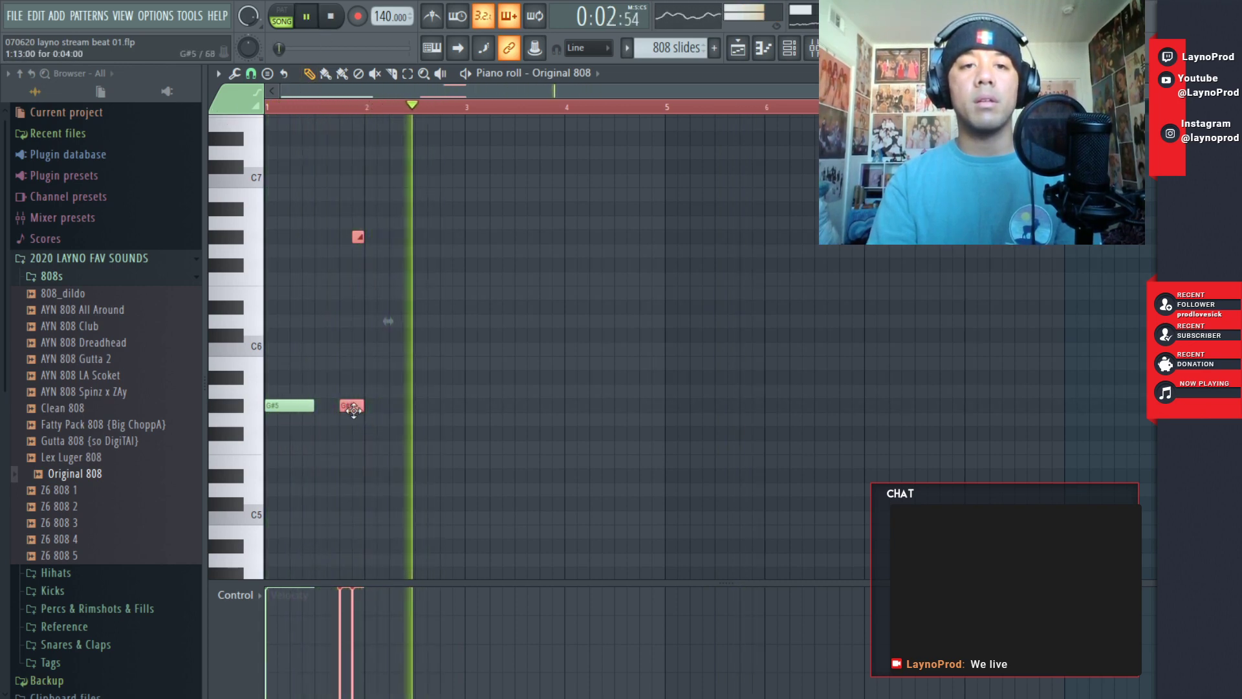
pyautogui.moveTo(353, 408); pyautogui.dragTo(551, 417)
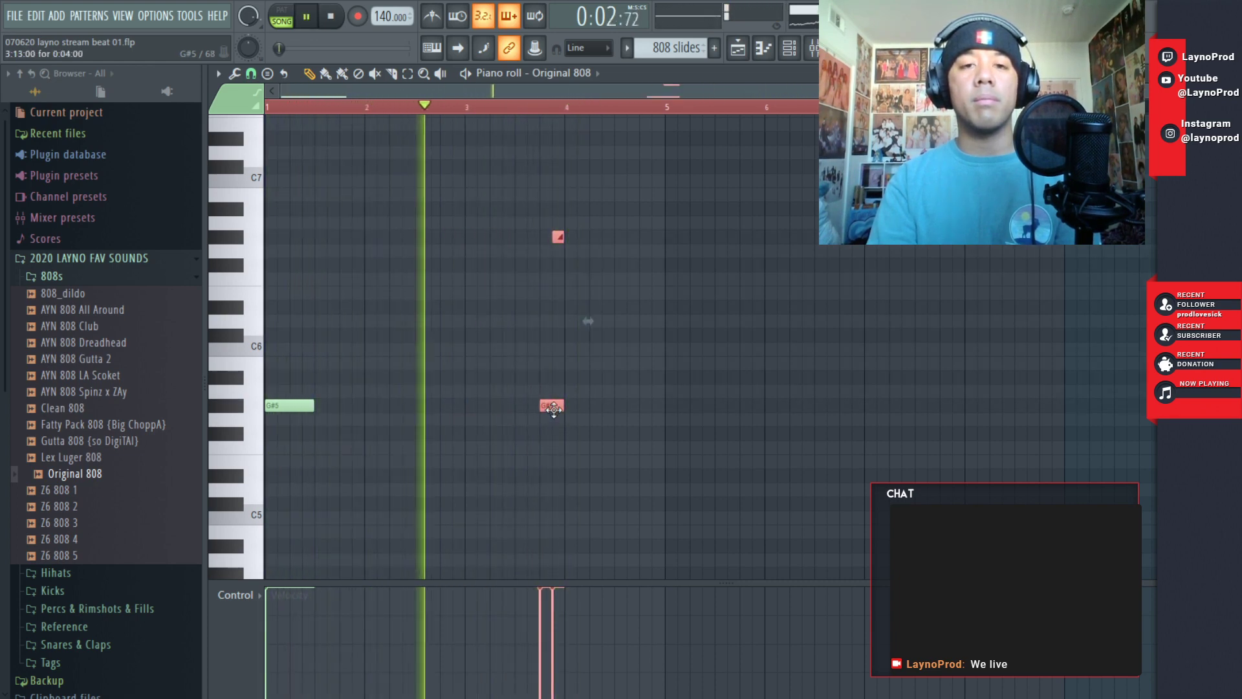
pyautogui.moveTo(554, 409); pyautogui.dragTo(450, 408)
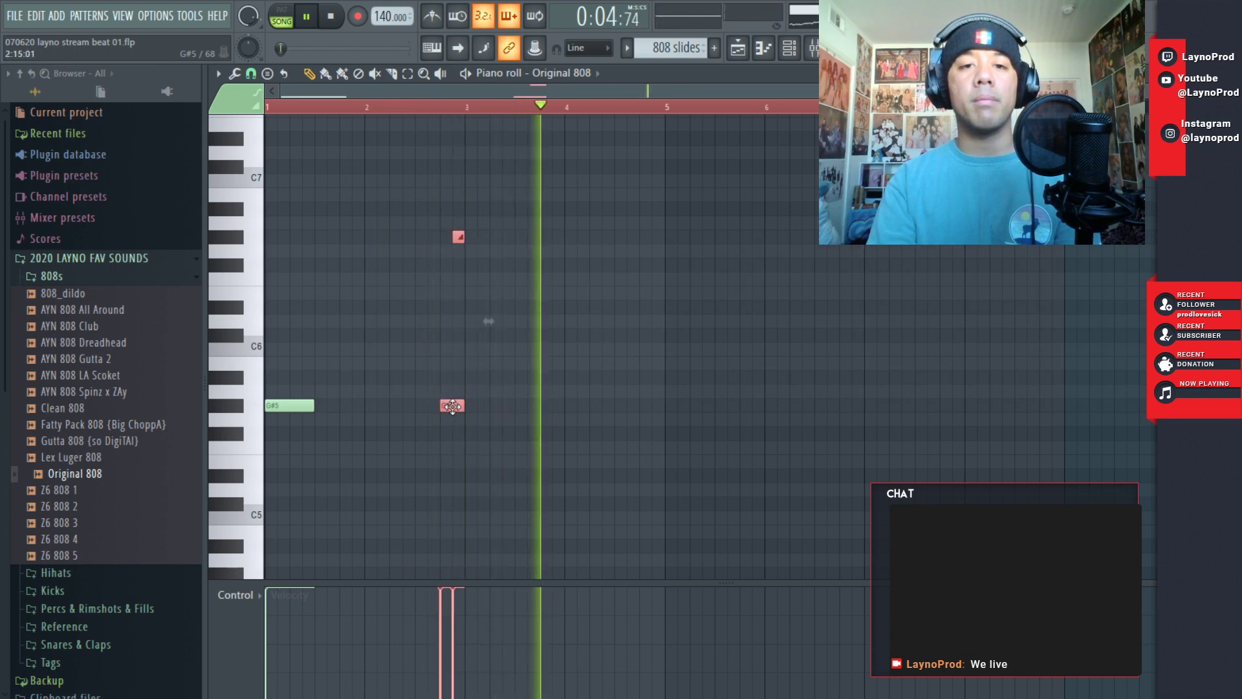
# - Open the Z6 808 4 pattern from Track 3, delete the last two G#5 notes of bar 2 and play the result
pyautogui.press('Escape')
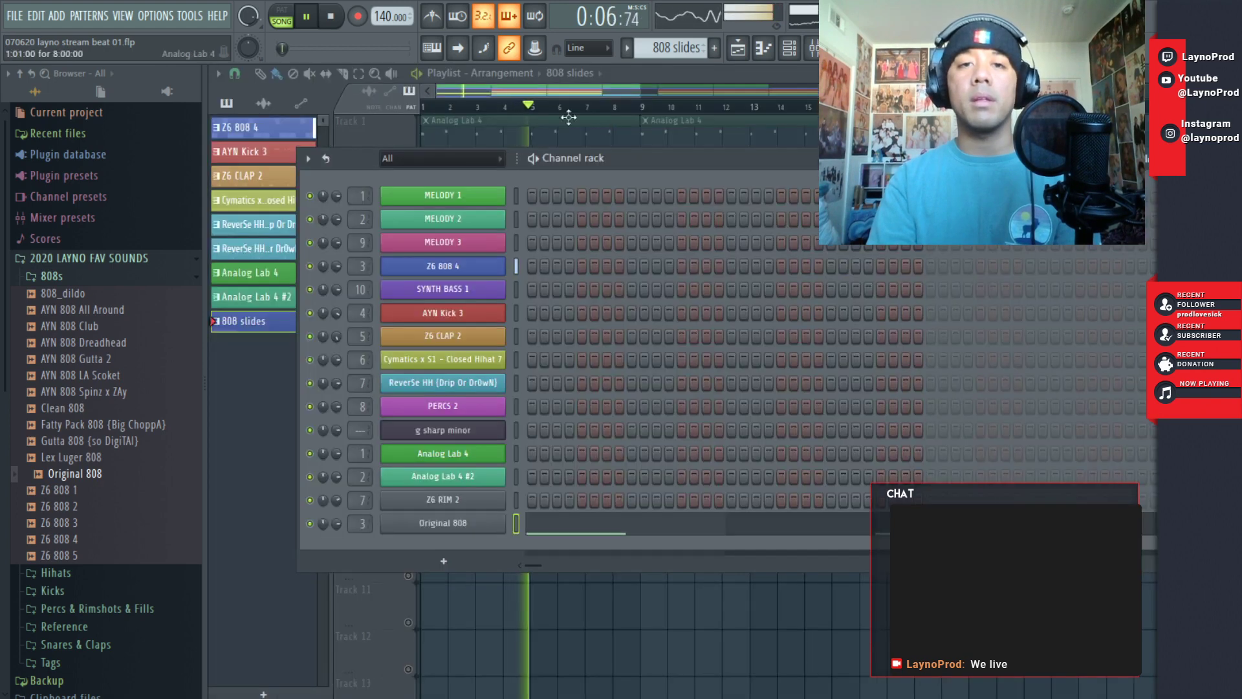
pyautogui.press('Escape')
pyautogui.doubleClick(478, 224)
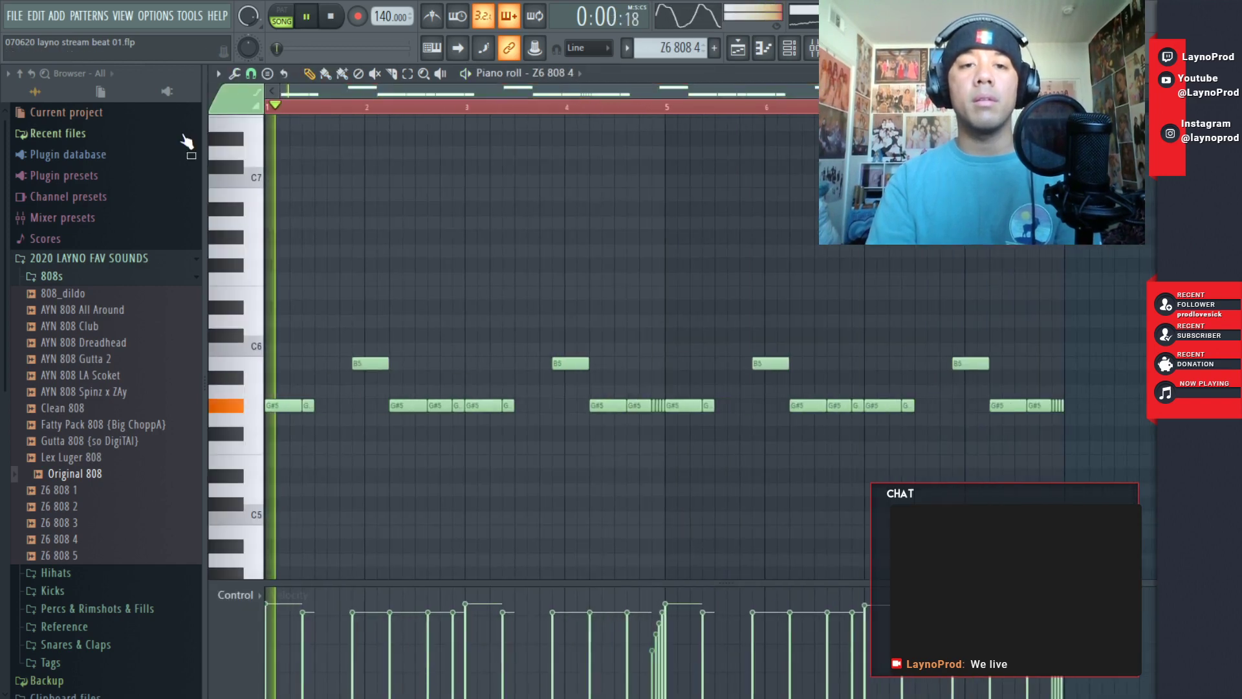
pyautogui.rightClick(436, 408)
pyautogui.rightClick(456, 407)
pyautogui.press('space')
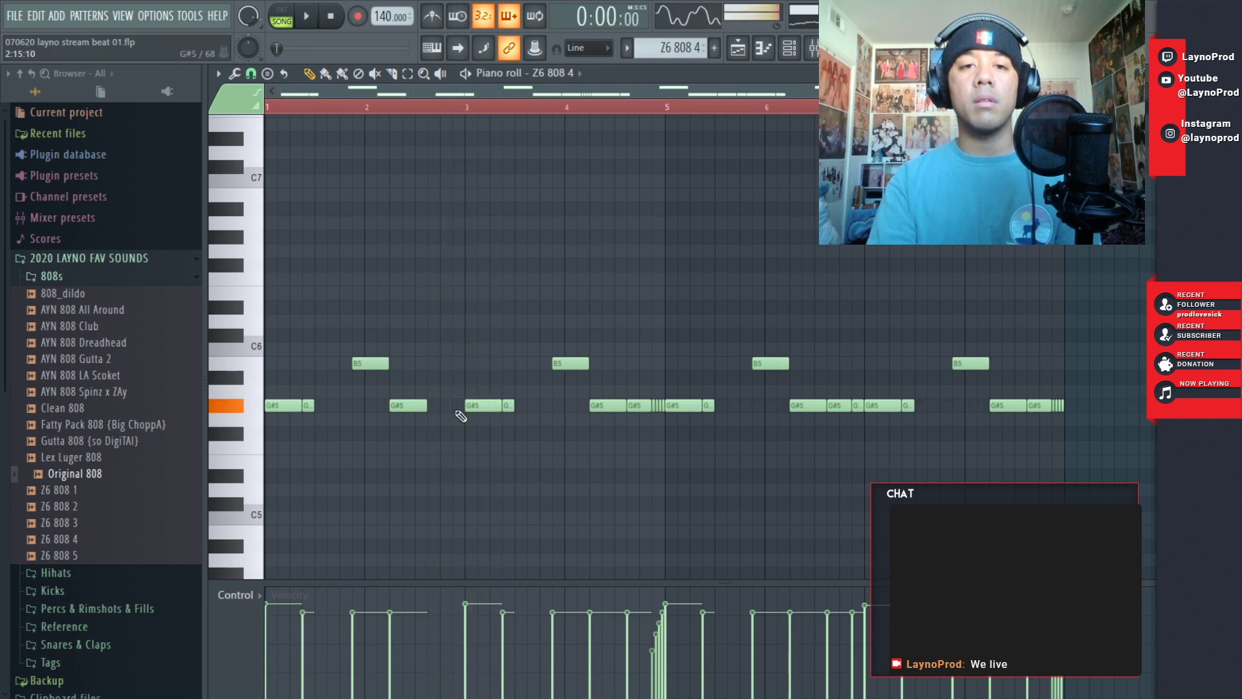
pyautogui.press('space')
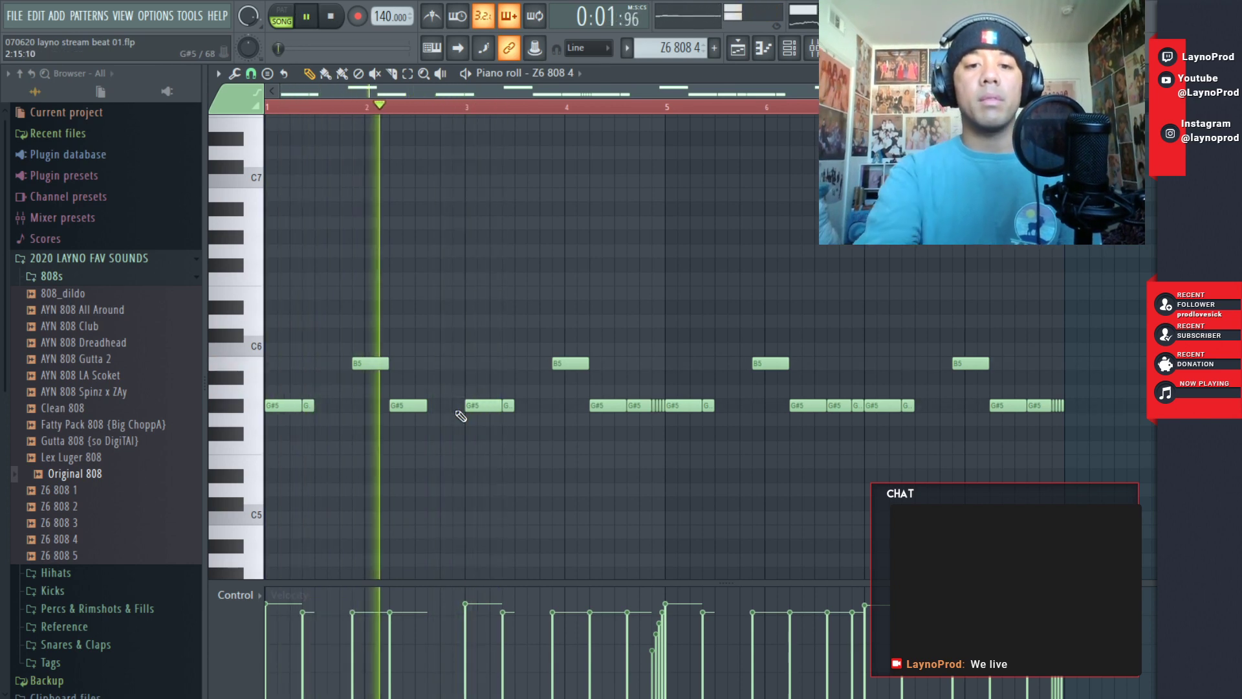
# - Return to the Playlist and undo the note deletions in the Z6 808 4 pattern
pyautogui.press('F6')
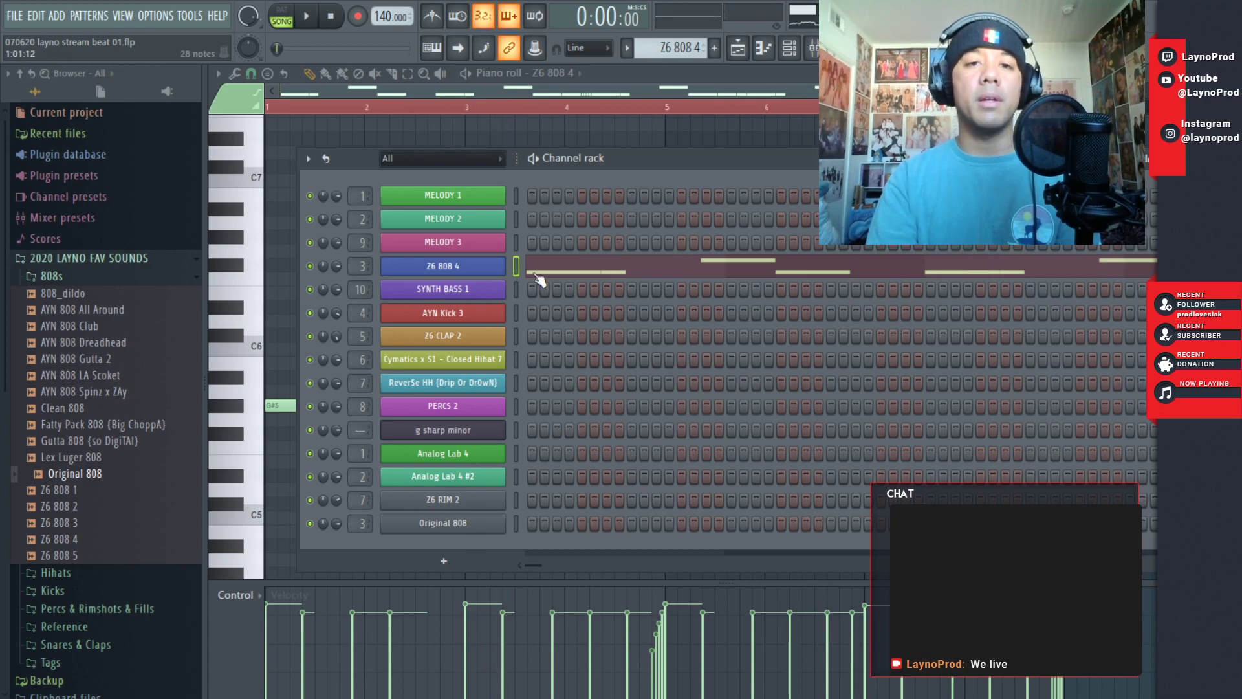
pyautogui.press('F5')
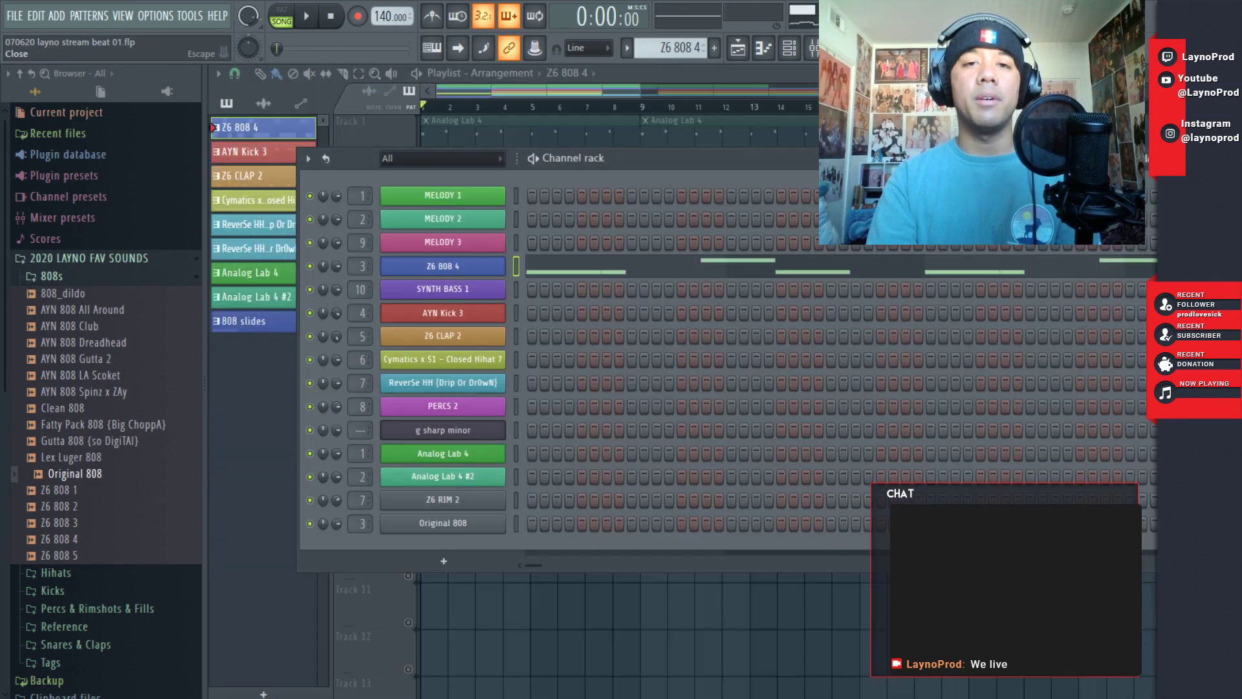
pyautogui.press('F6')
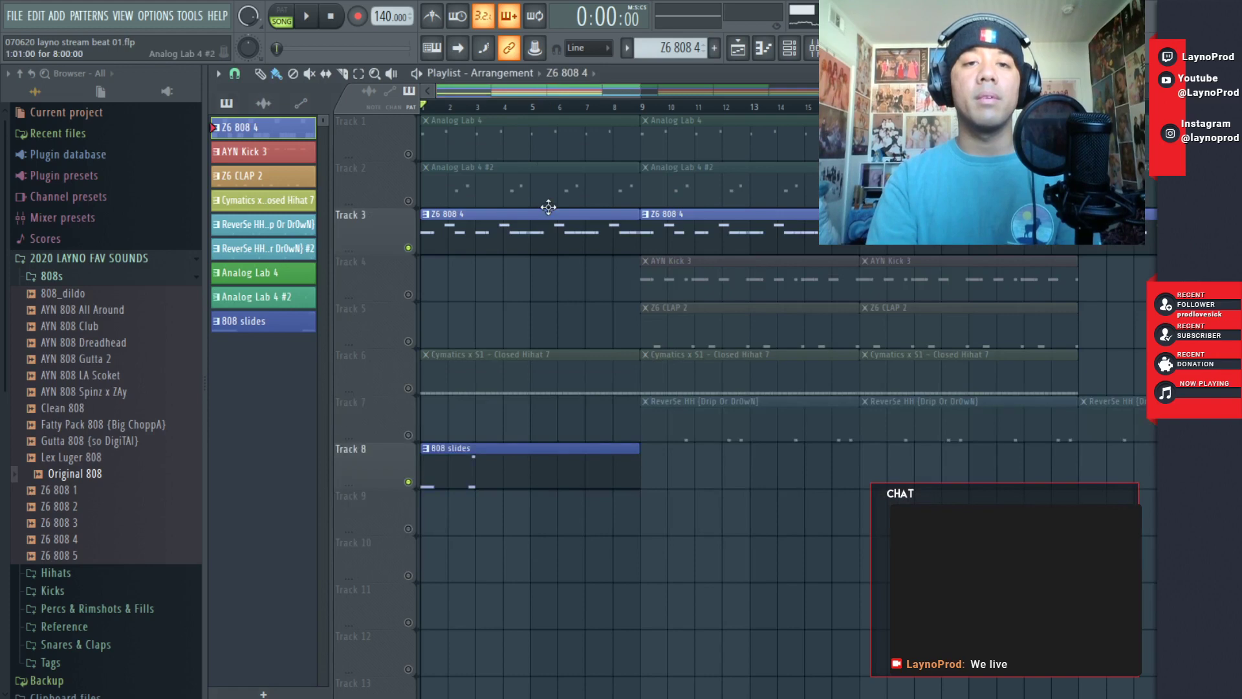
pyautogui.hotkey('ctrl', 'z')
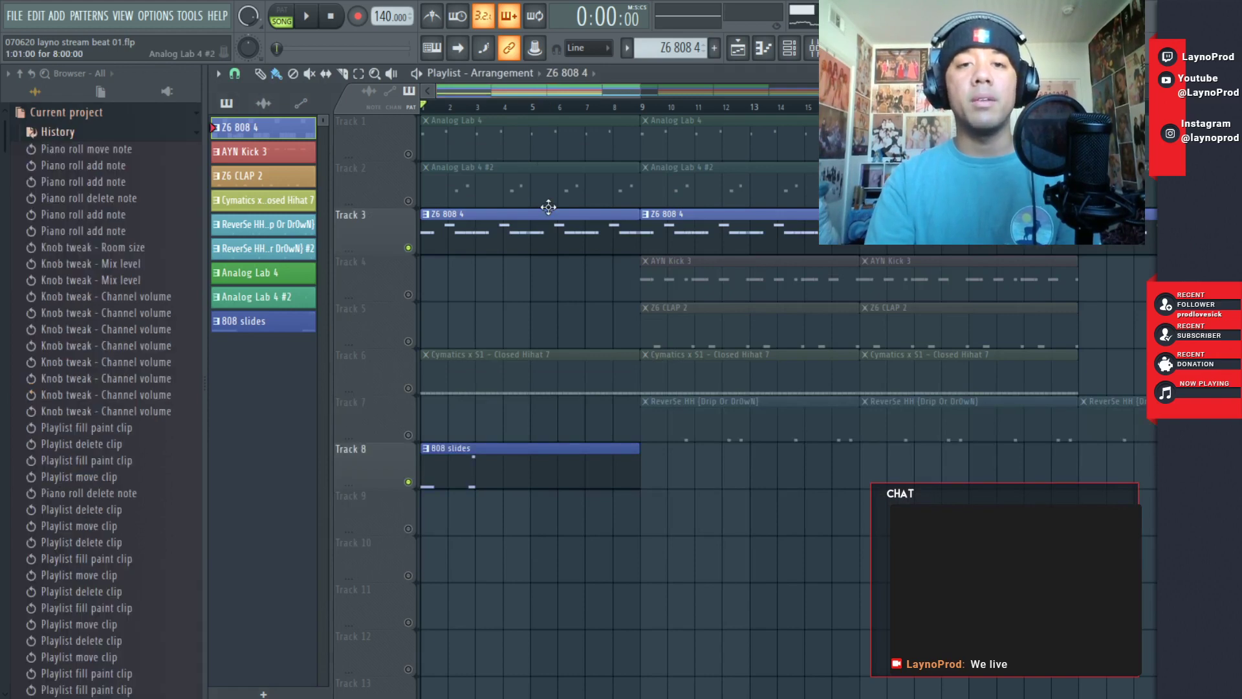
# - Clone the Z6 808 4 pattern and open the copy's notes at bar 1 in the Piano roll
pyautogui.rightClick(269, 132)
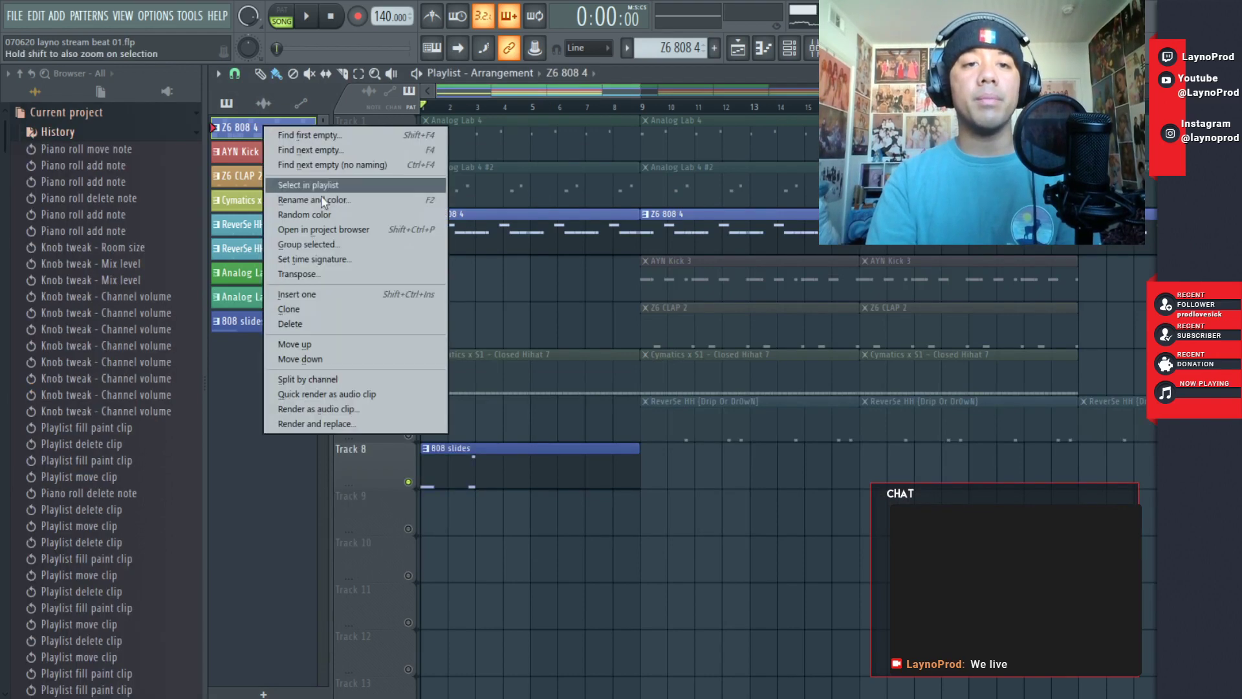
pyautogui.click(289, 309)
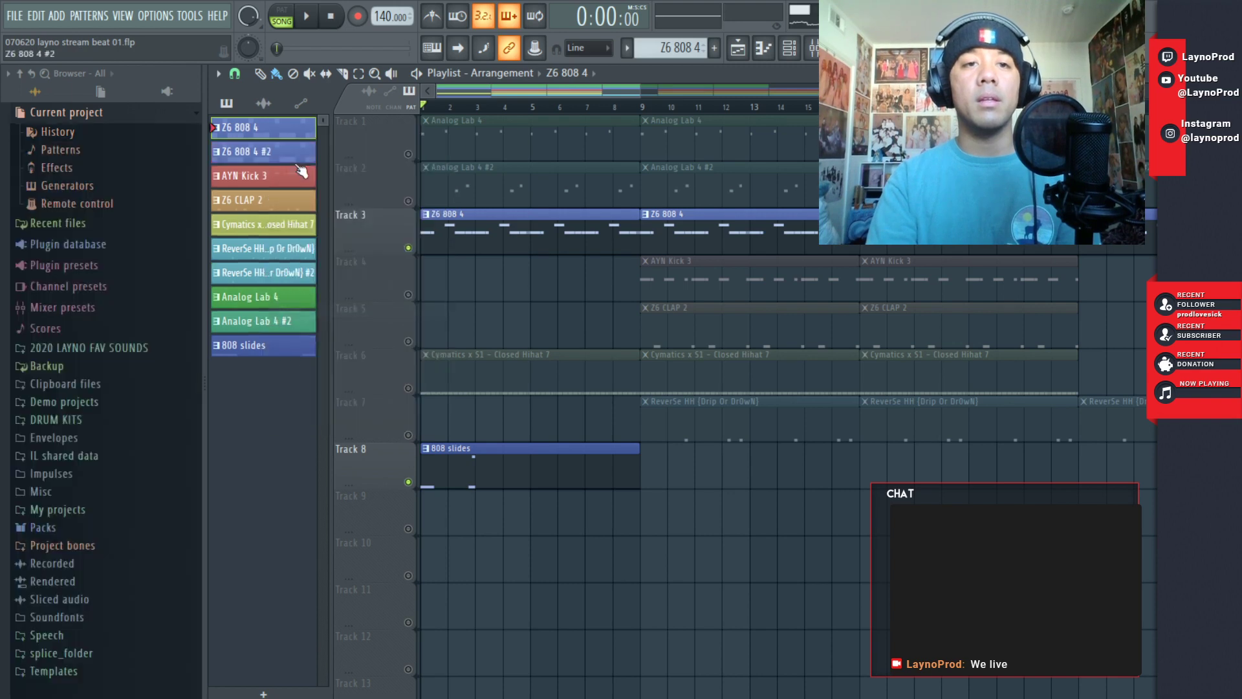
pyautogui.moveTo(430, 275); pyautogui.dragTo(463, 229)
pyautogui.doubleClick(470, 236)
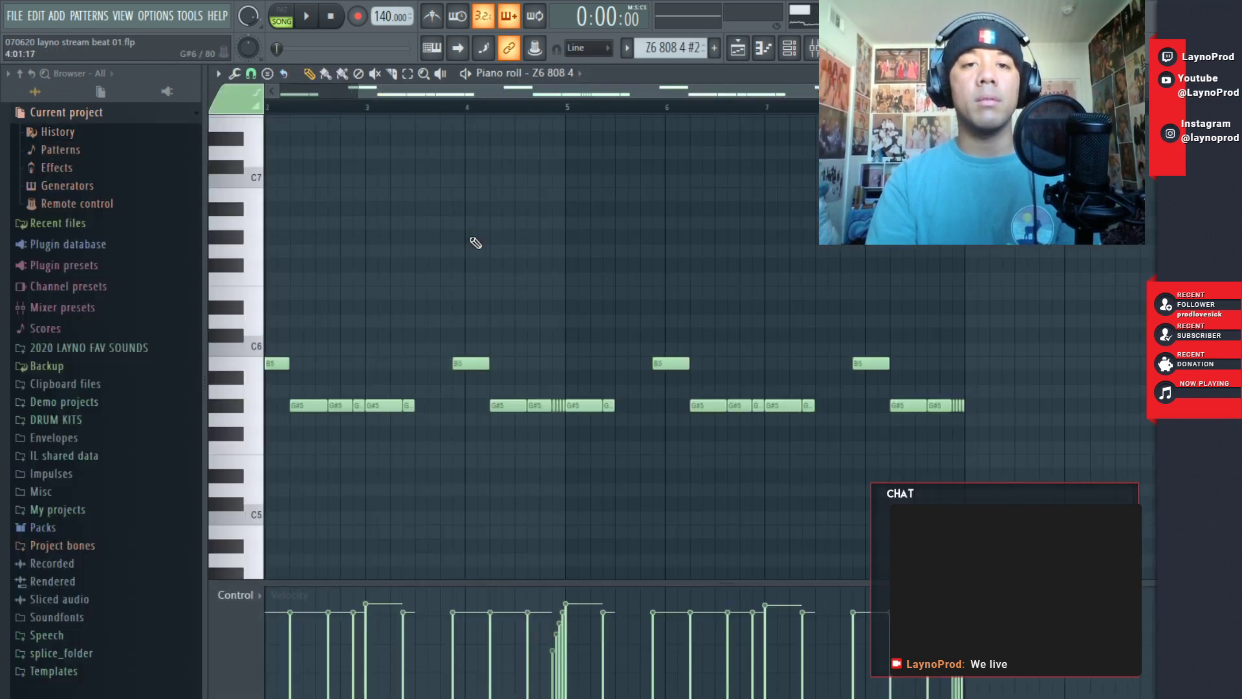
pyautogui.moveTo(504, 91); pyautogui.dragTo(136, 69)
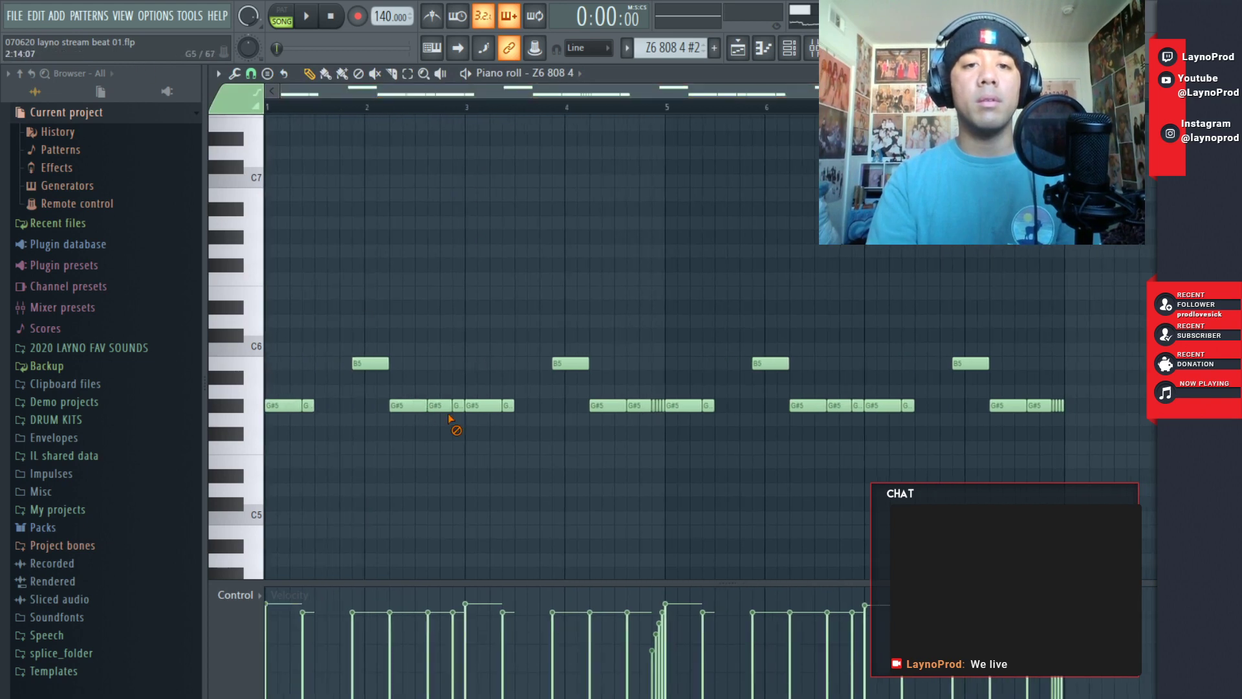
# - Delete the last two G#5 notes of bar 2 in the cloned Z6 808 4 pattern and play the result
pyautogui.press('space')
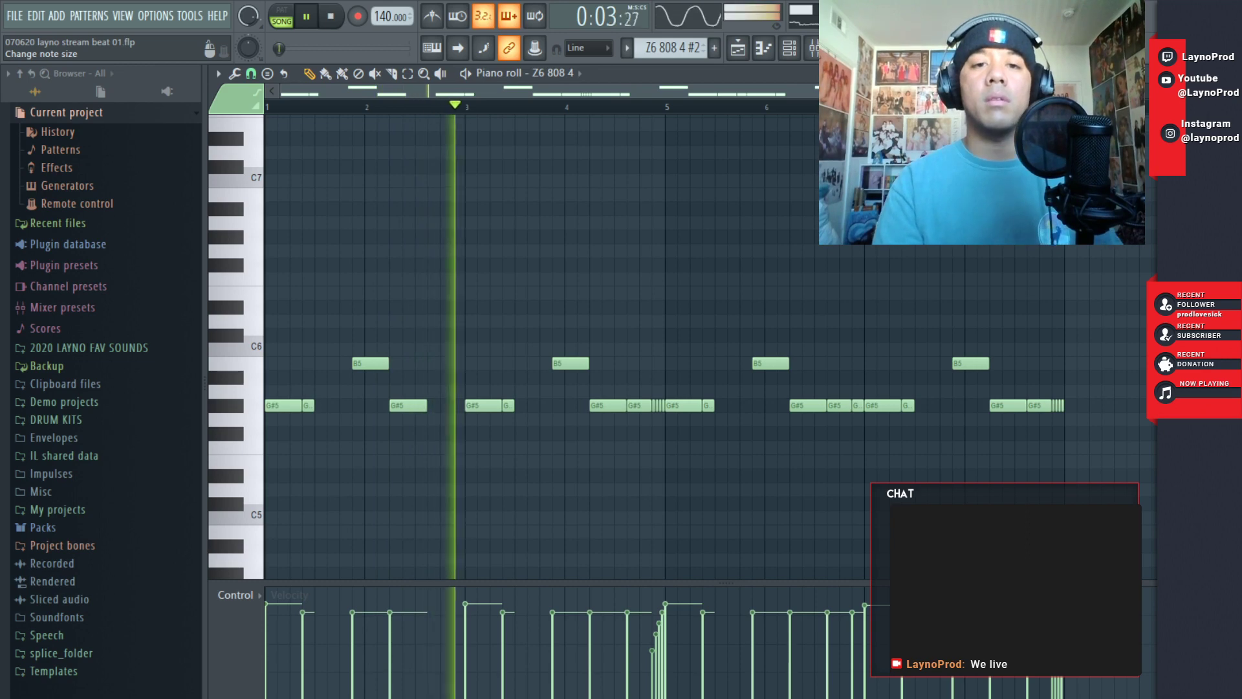
pyautogui.press('space')
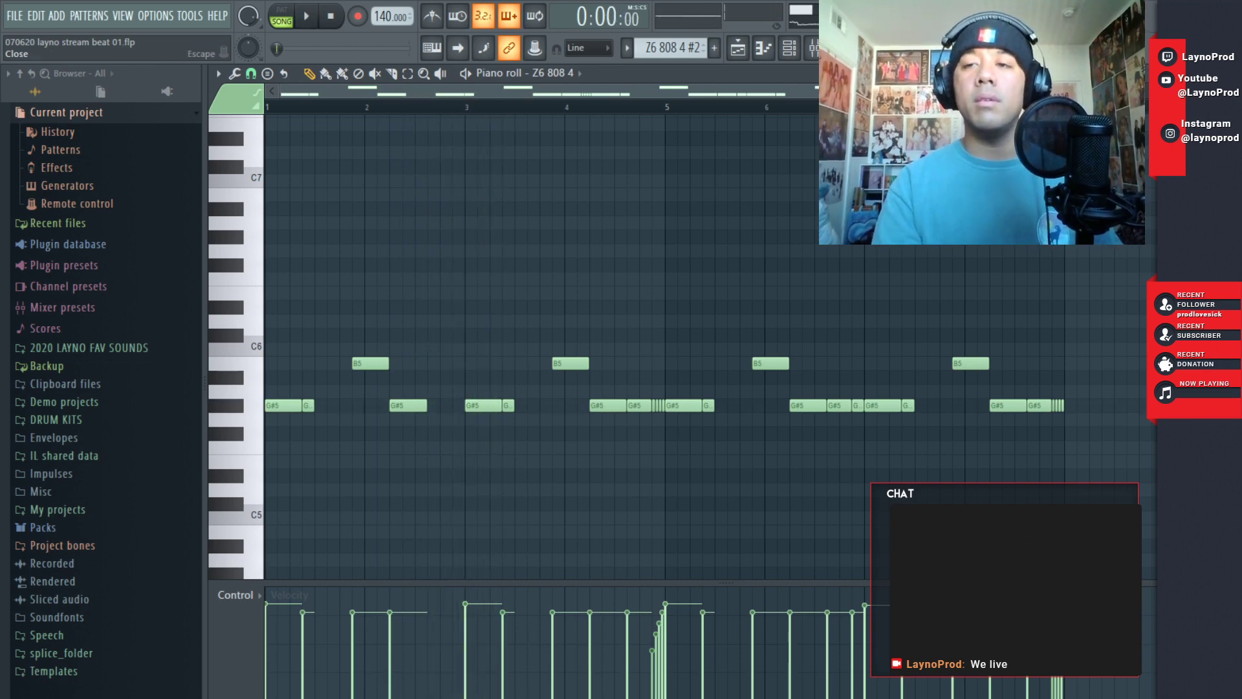
pyautogui.press('Escape')
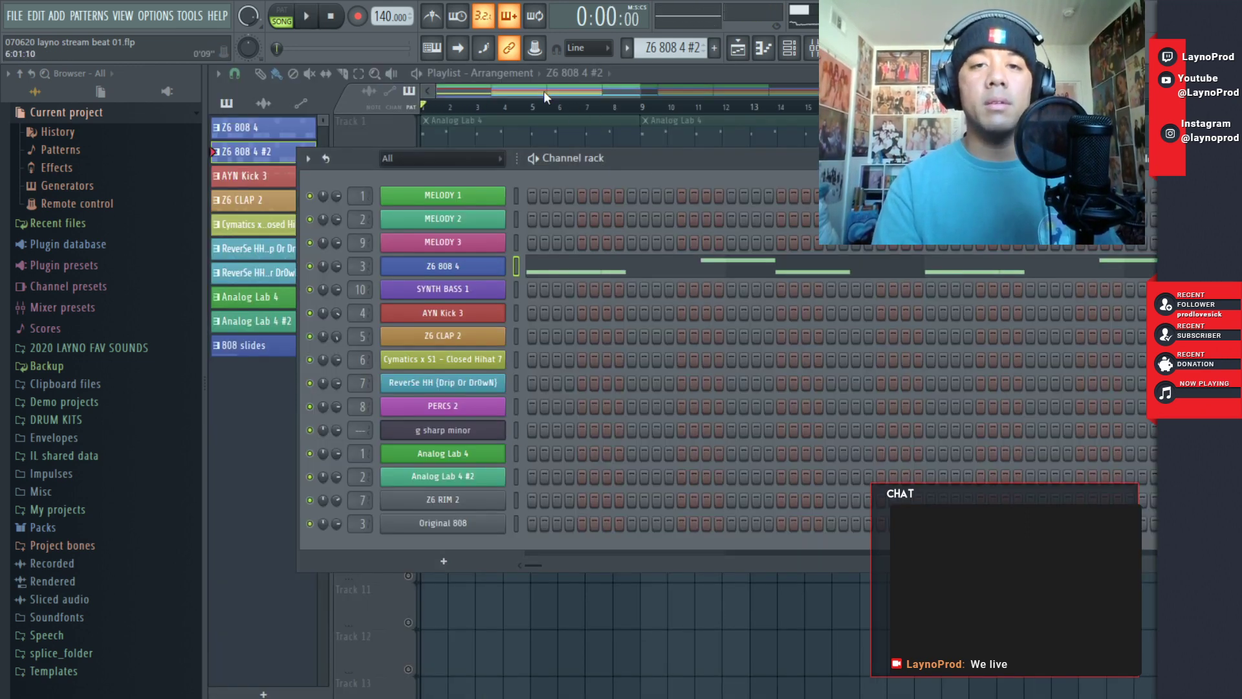
# - Open the 808 slides pattern, duplicate bar 2's G#5 note and slide directly before the originals, and play them
pyautogui.press('F6')
pyautogui.doubleClick(448, 485)
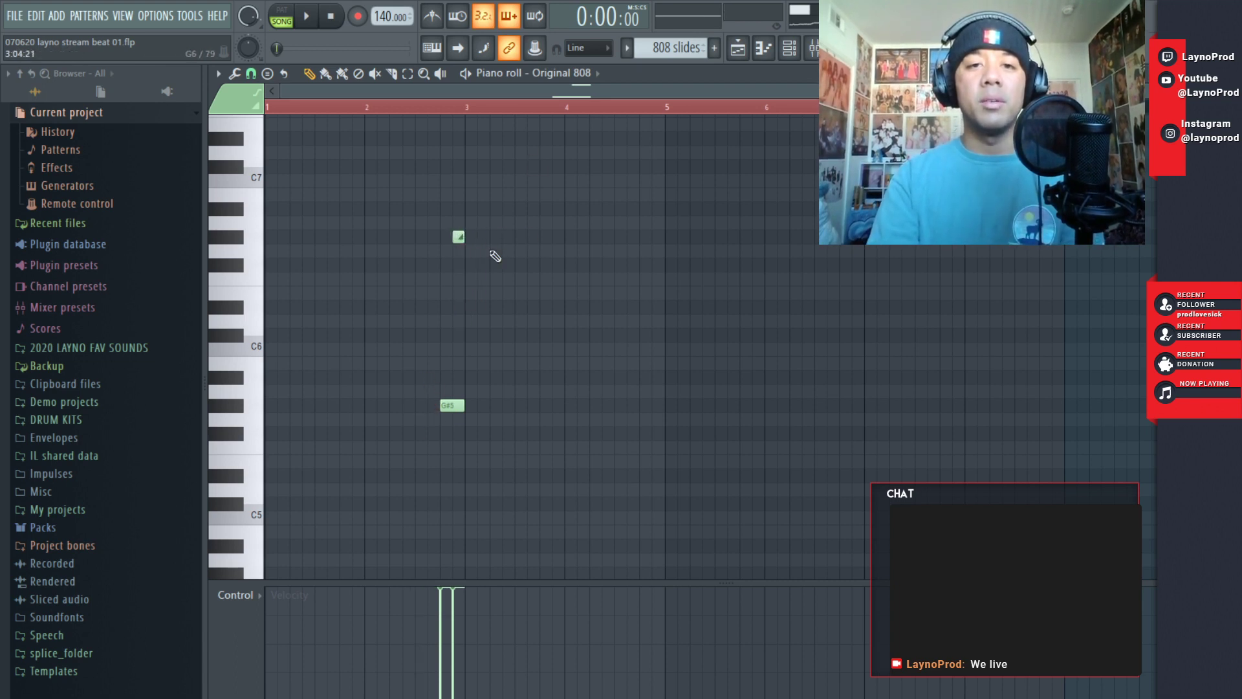
pyautogui.moveTo(493, 231); pyautogui.dragTo(442, 406)
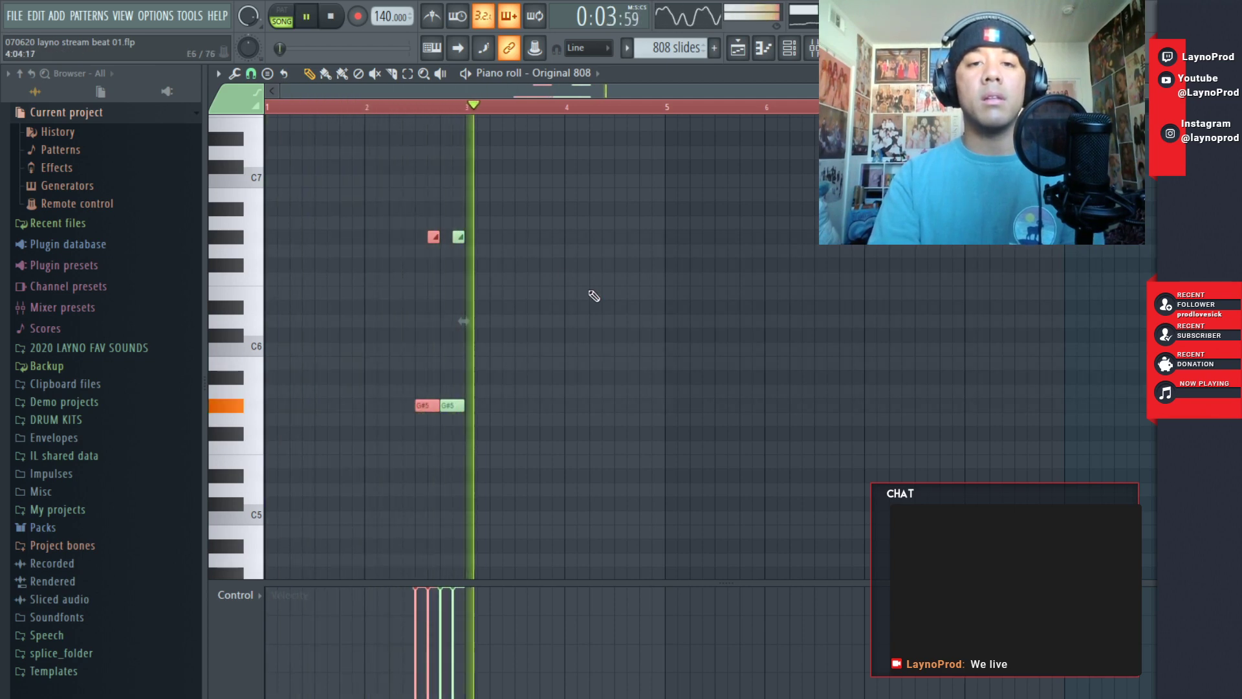
pyautogui.press('space')
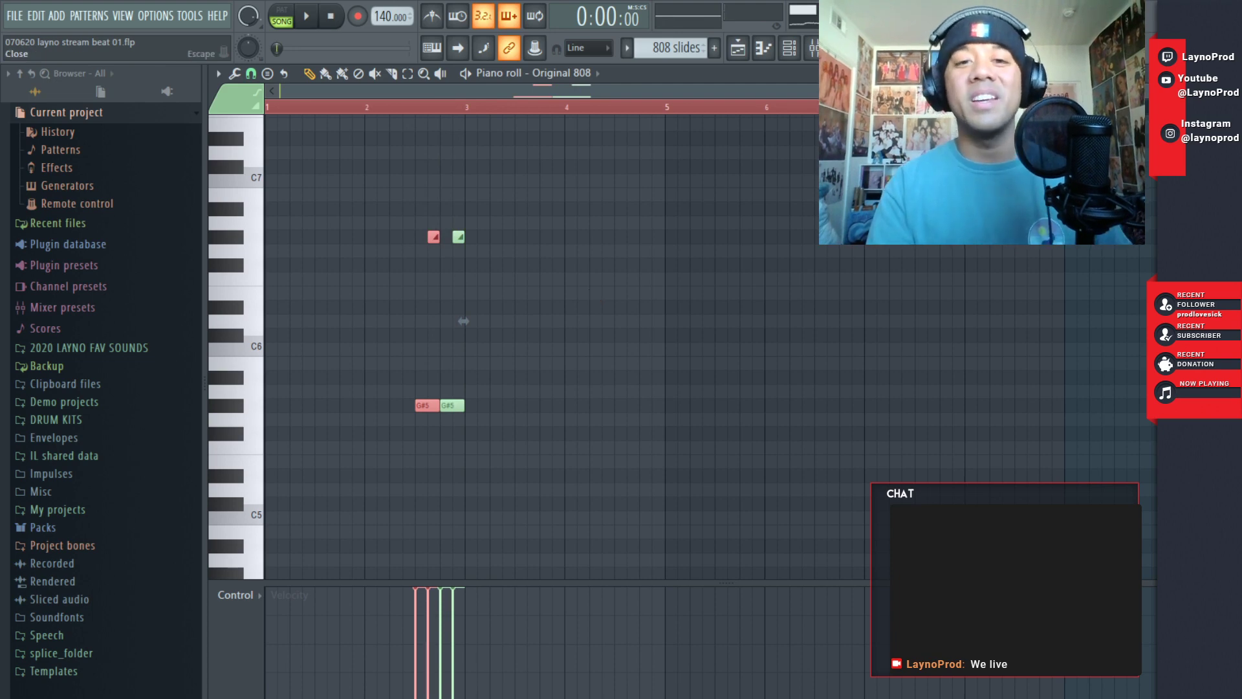
pyautogui.click(421, 111)
pyautogui.press('space')
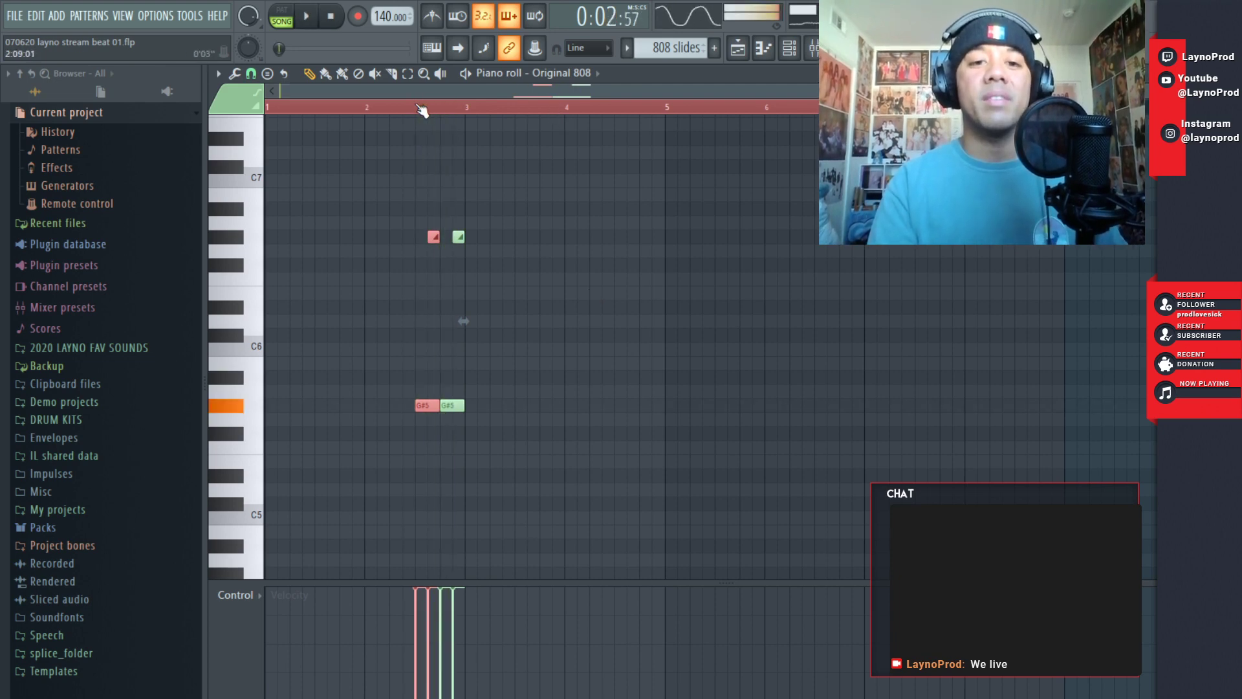
# - Open the Z6 808 4 #2 pattern from Track 3 and shorten the remaining G#5 note in bar 2 during playback
pyautogui.press('F6')
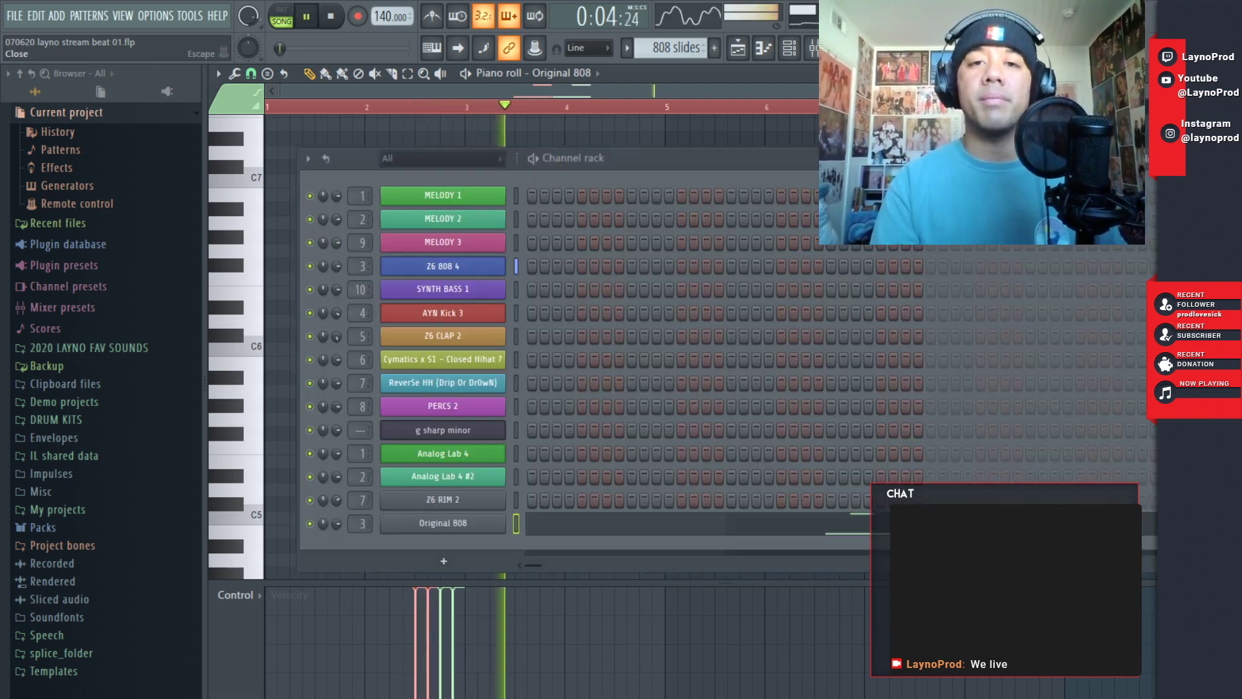
pyautogui.press('F5')
pyautogui.press('F6')
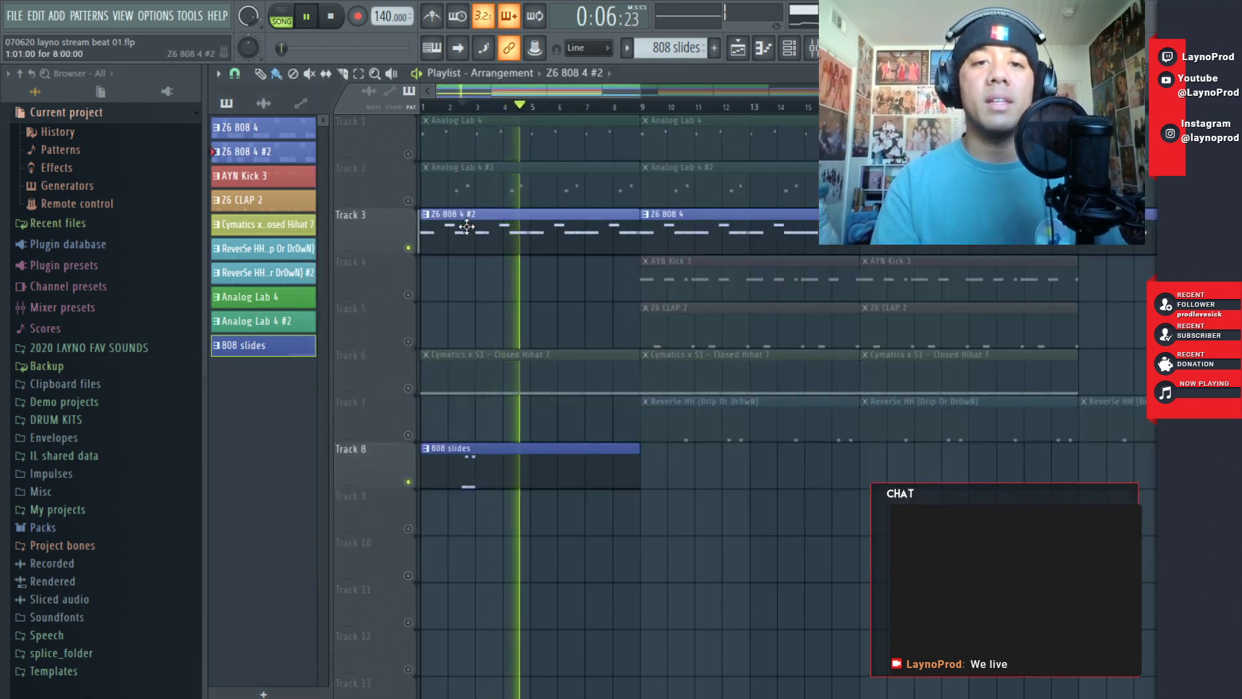
pyautogui.doubleClick(468, 224)
pyautogui.moveTo(388, 91); pyautogui.dragTo(219, 117)
pyautogui.press('space')
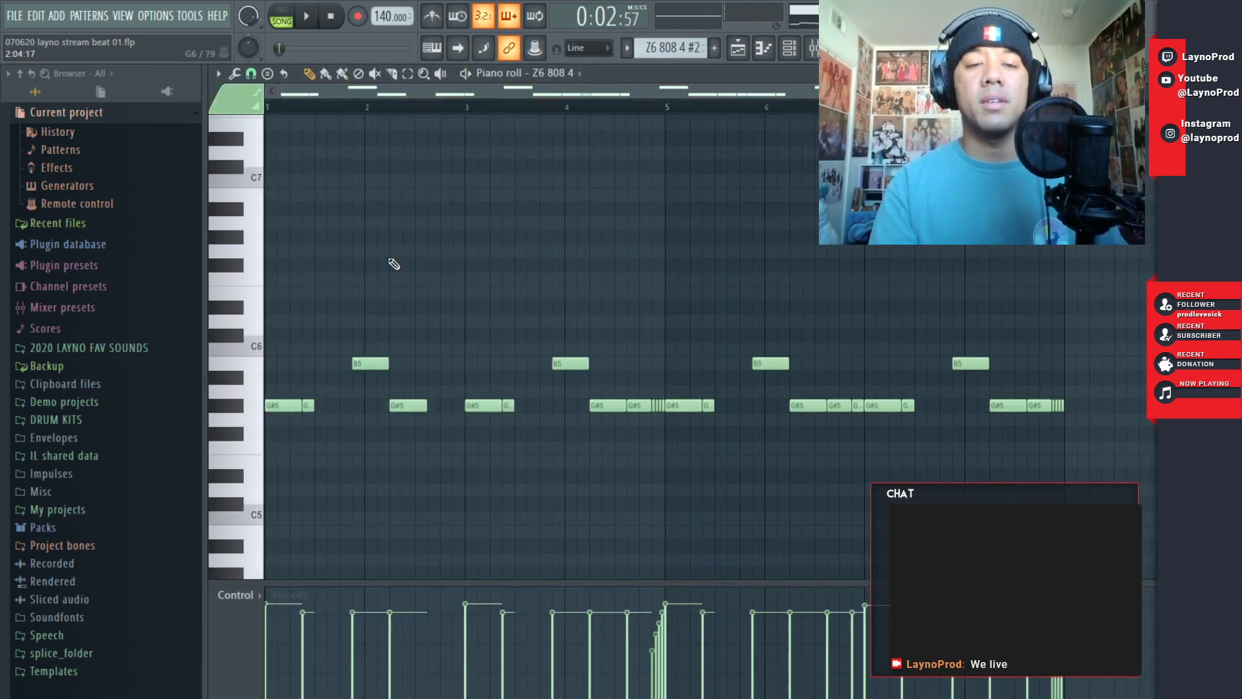
pyautogui.press('space')
pyautogui.moveTo(426, 405); pyautogui.dragTo(414, 405)
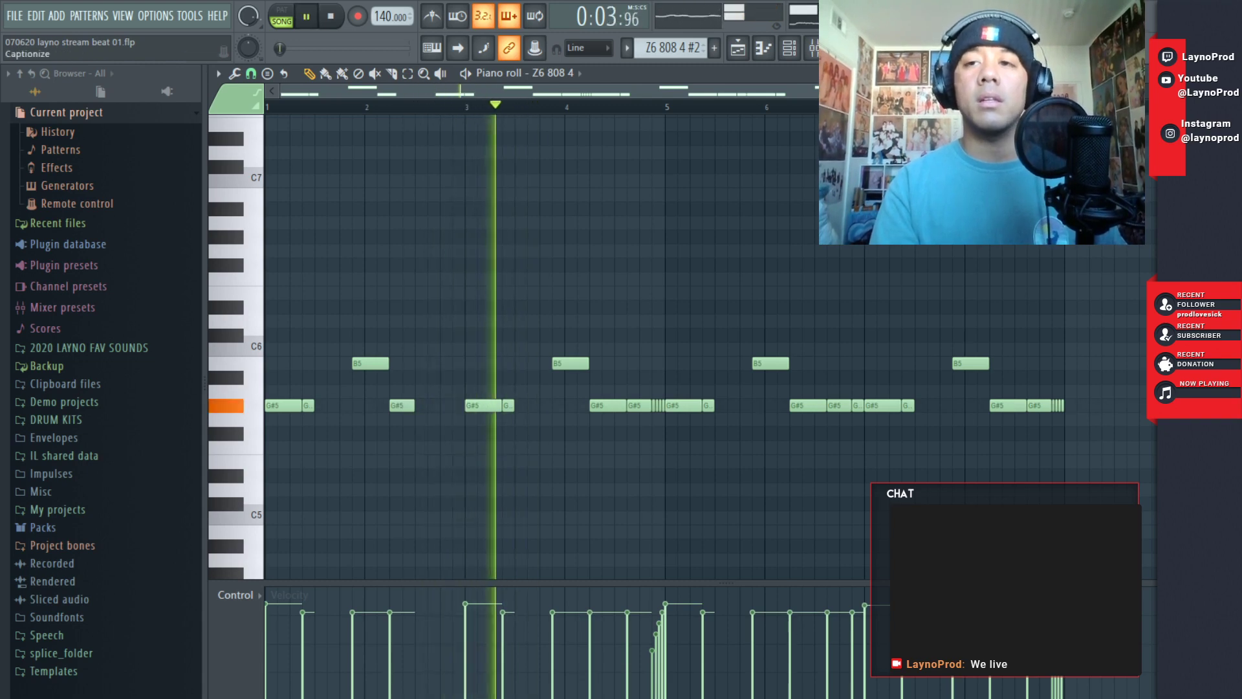
# - Return to the Playlist and enable all tracks again
pyautogui.press('F6')
pyautogui.press('F6')
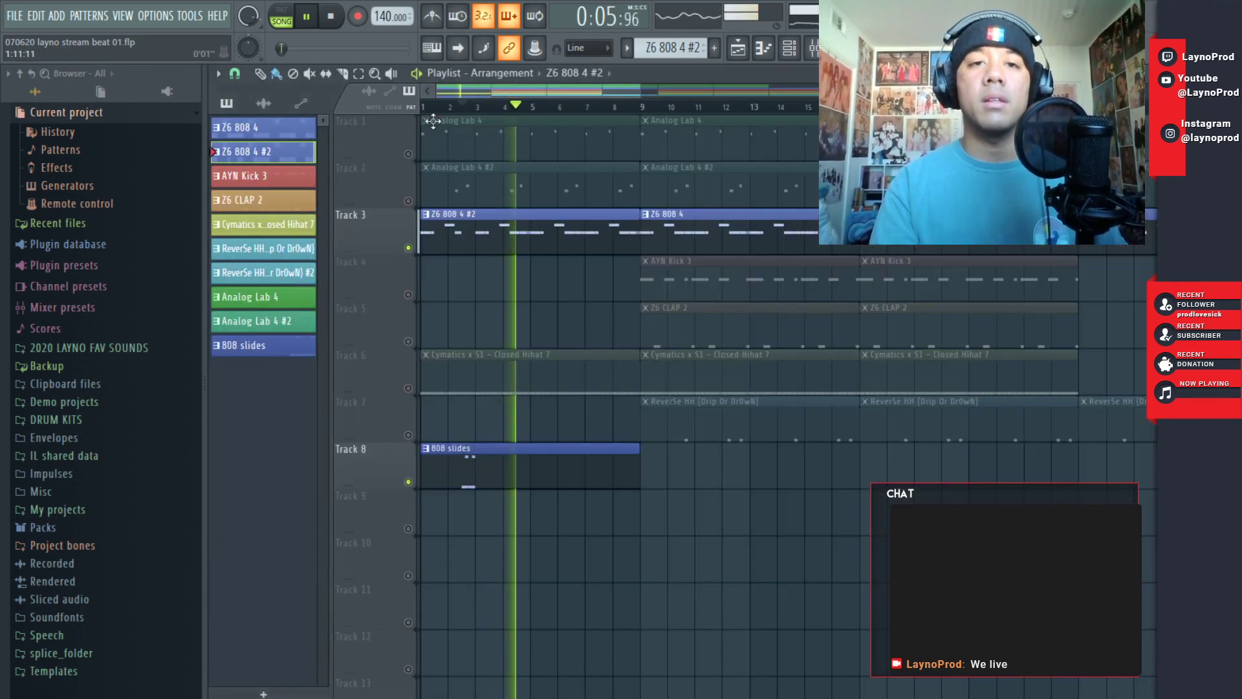
pyautogui.rightClick(410, 153)
pyautogui.rightClick(410, 154)
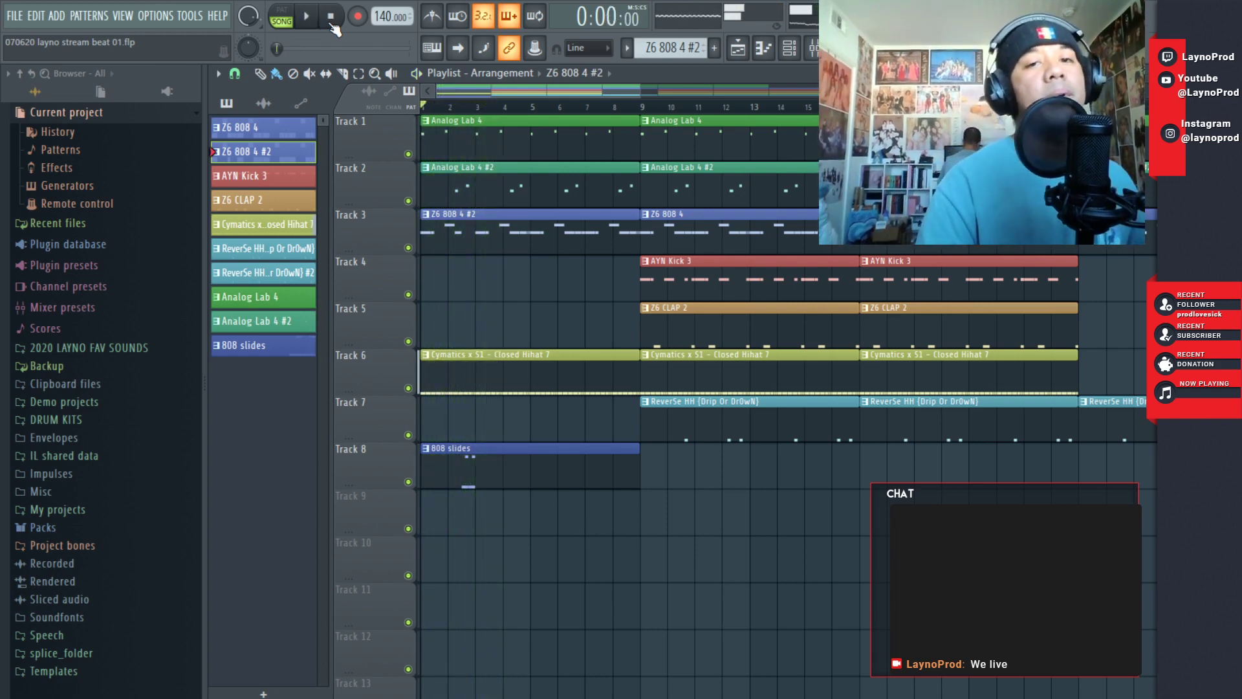
# - Remove the duplicated earlier G#5 note and slide from bar 2 of the 808 slides pattern and play the result
pyautogui.doubleClick(461, 471)
pyautogui.hscroll(-2, 465, 477)
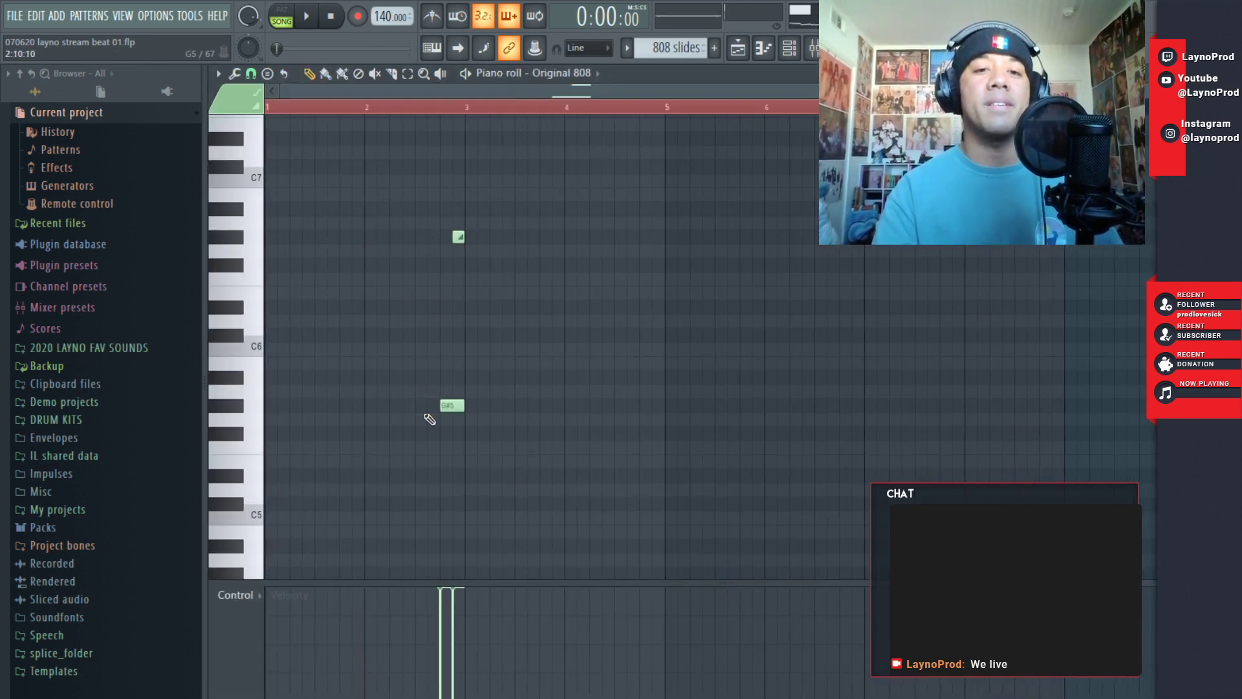
pyautogui.press('space')
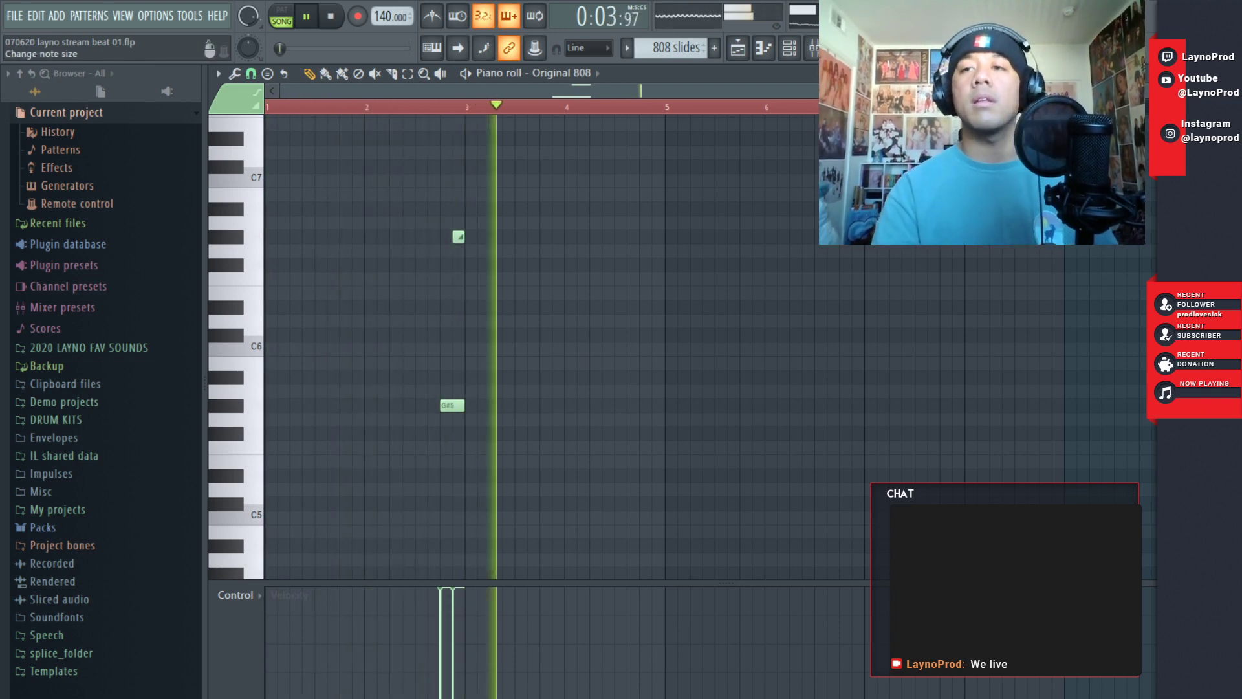
pyautogui.press('Escape')
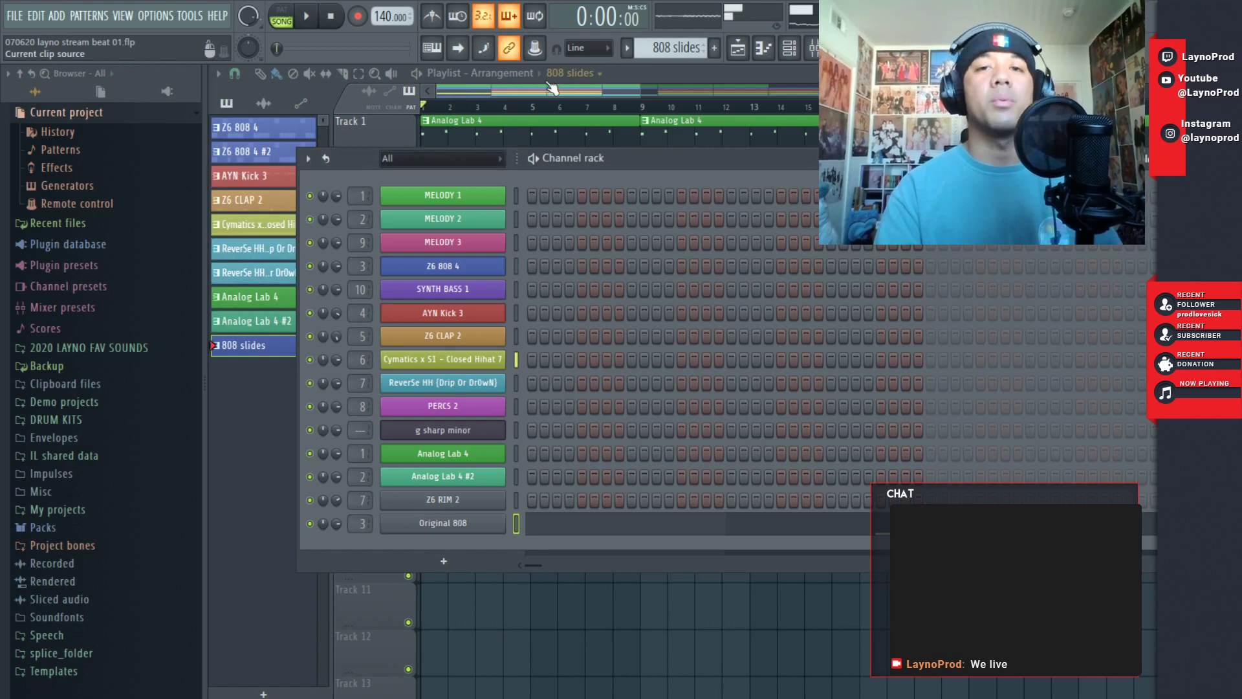
# - Open the Z6 808 4 #2 pattern and add a second short G#5 note right after the one in bar 2, playing the result
pyautogui.click(538, 91)
pyautogui.doubleClick(460, 212)
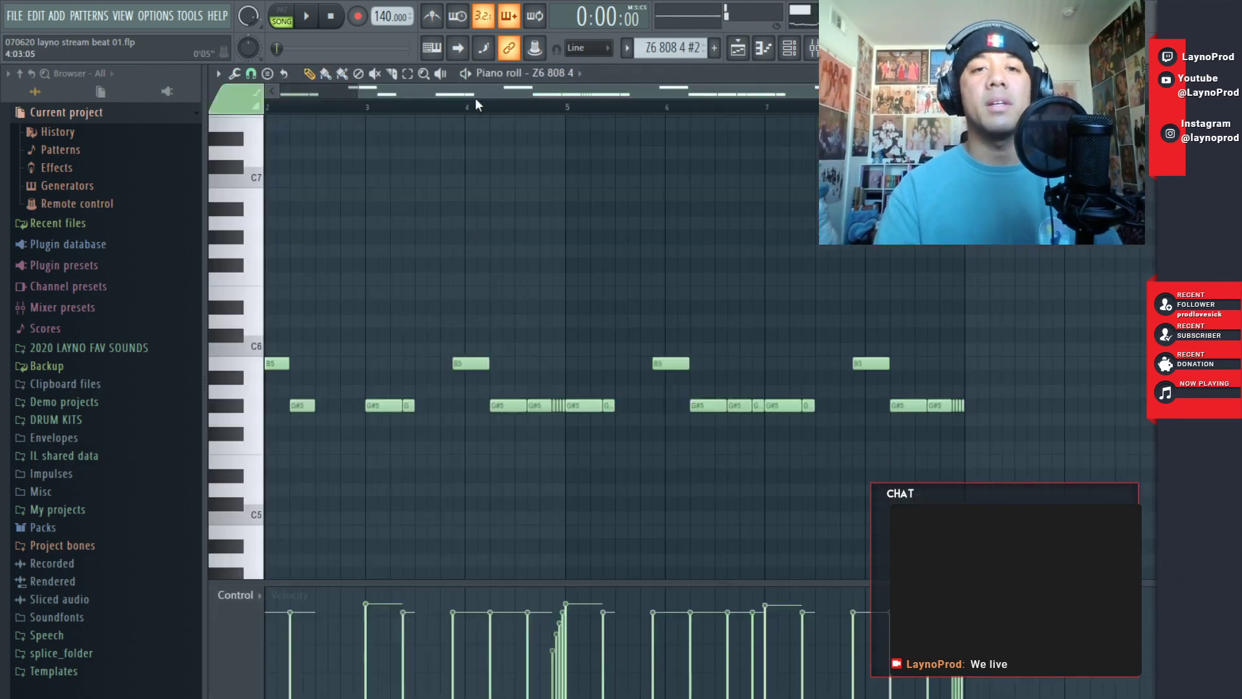
pyautogui.moveTo(476, 96); pyautogui.dragTo(157, 95)
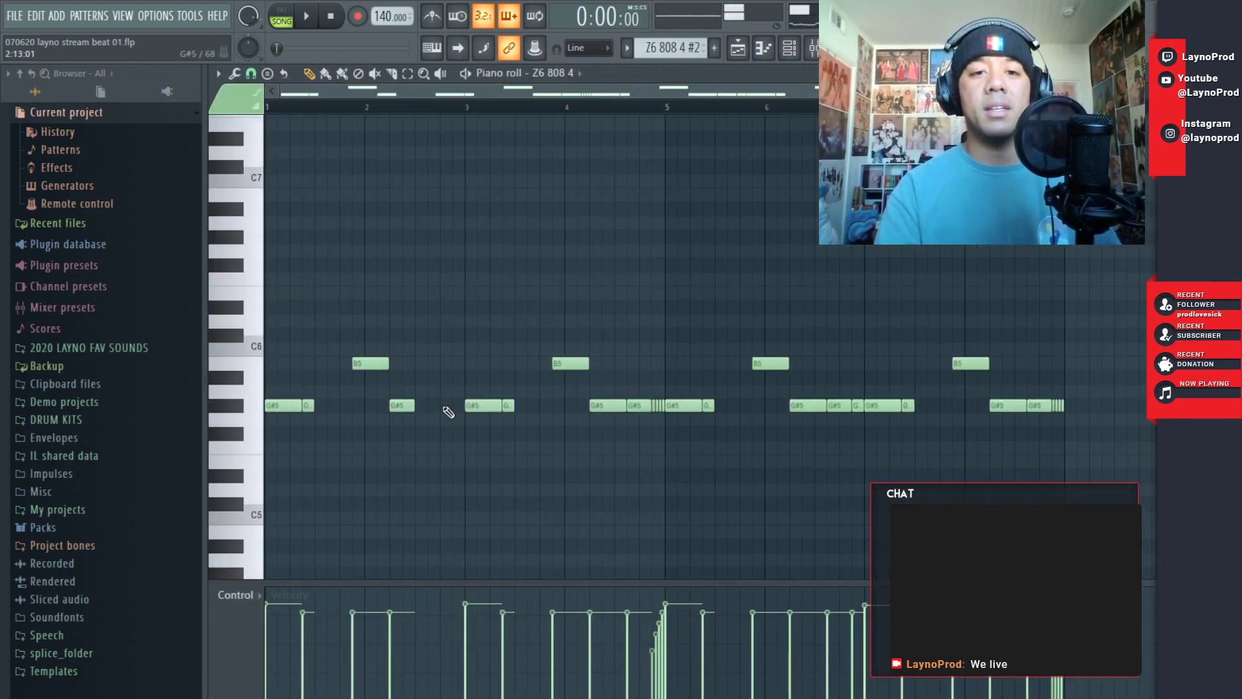
pyautogui.press('space')
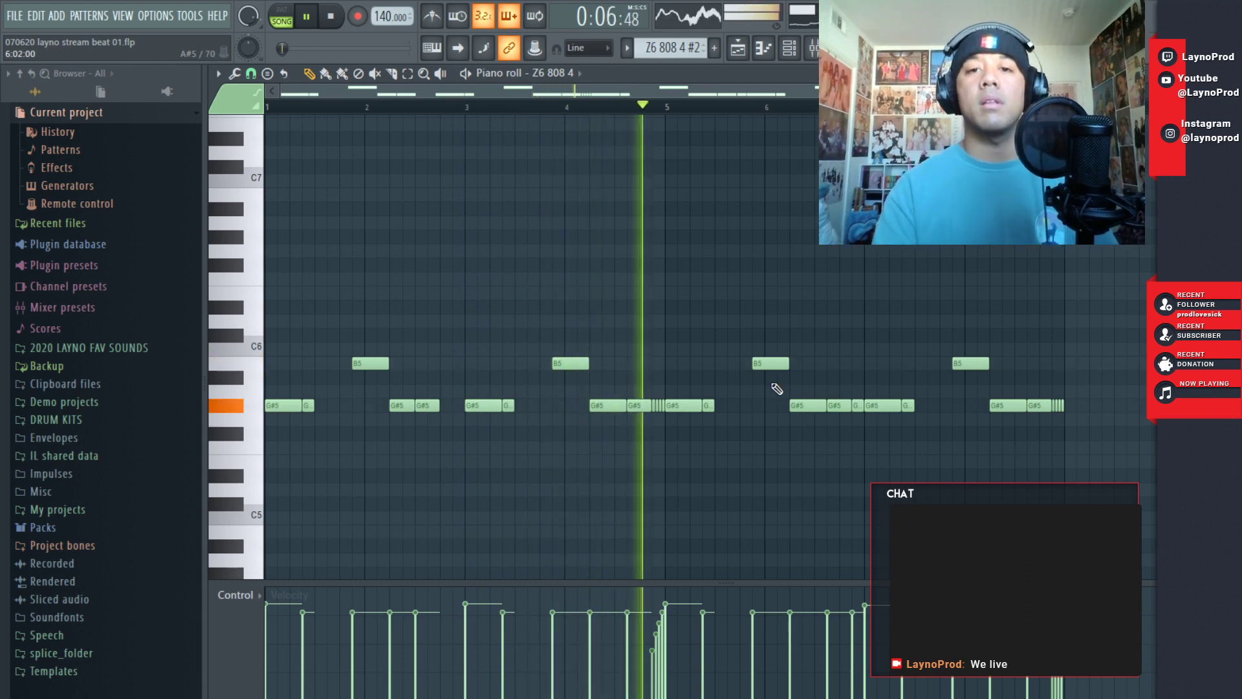
# - Replace the last three G#5 notes of bar 6 with two shorter back-to-back G#5 notes and close the Piano roll
pyautogui.rightClick(853, 406)
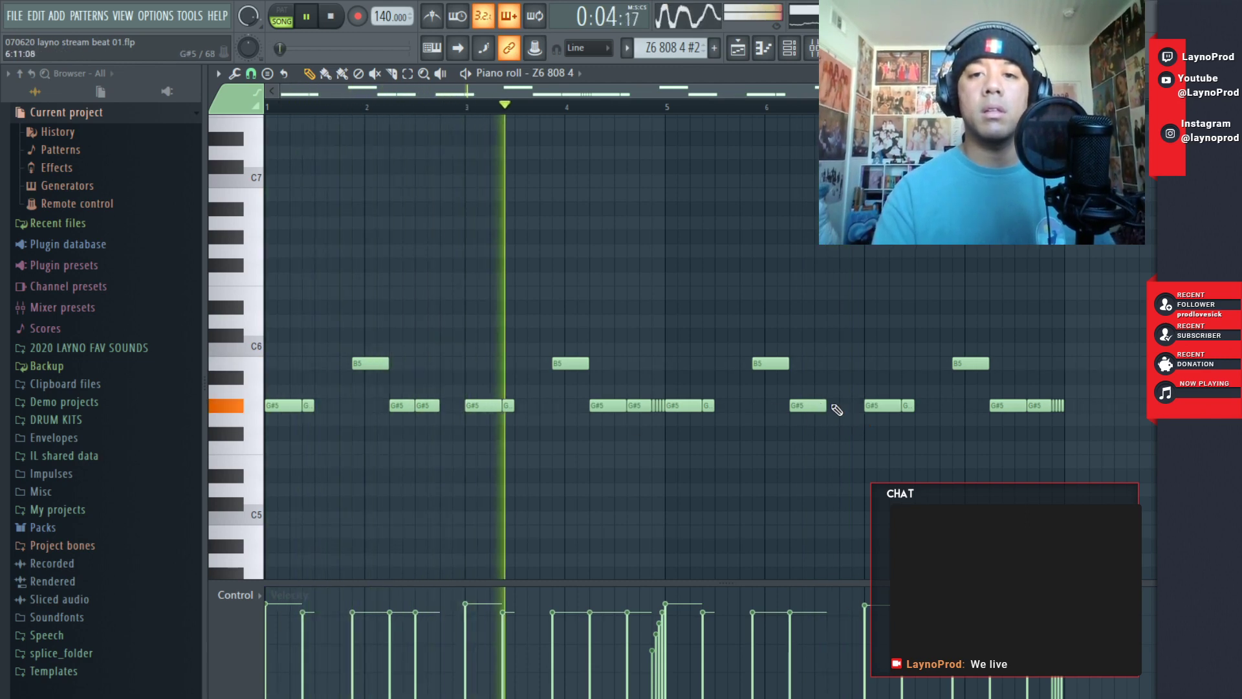
pyautogui.moveTo(825, 407); pyautogui.dragTo(817, 408)
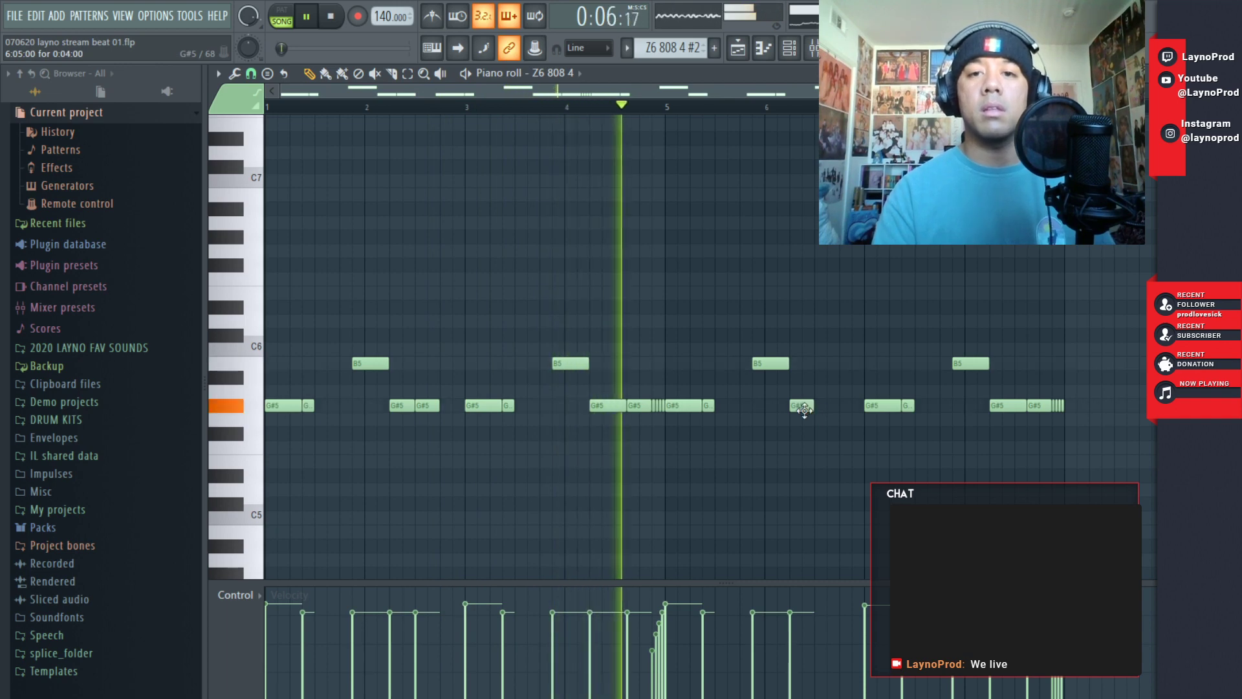
pyautogui.click(819, 406)
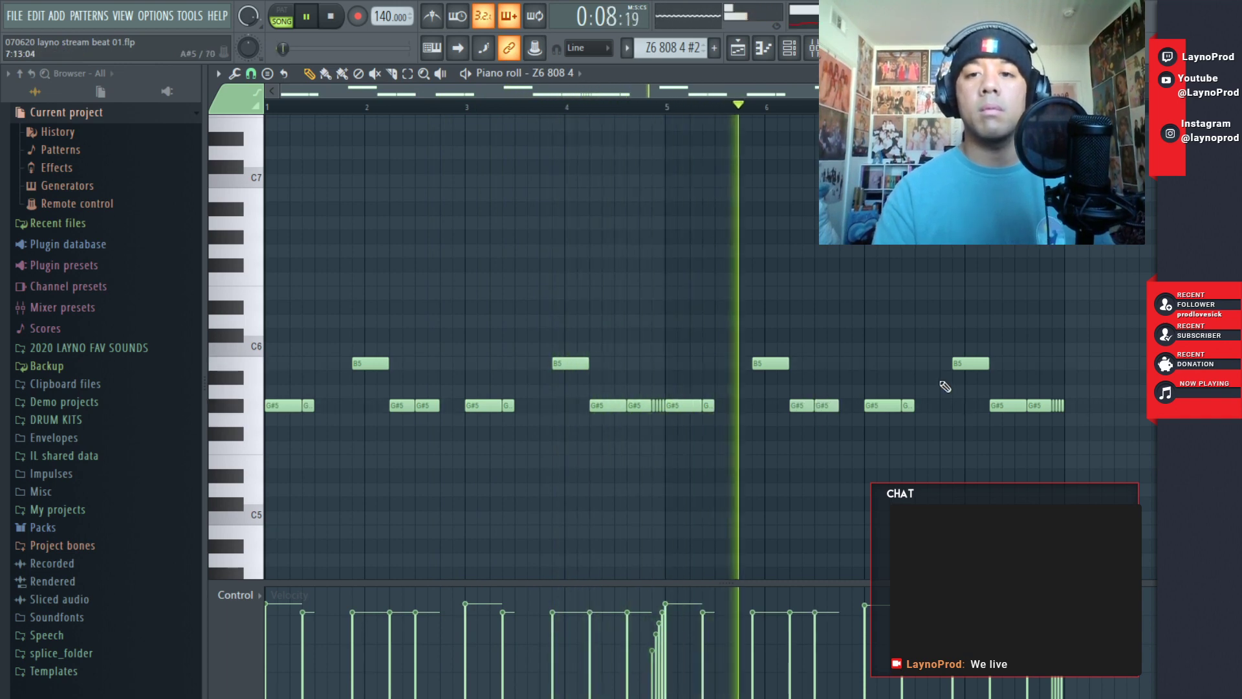
pyautogui.click(1145, 71)
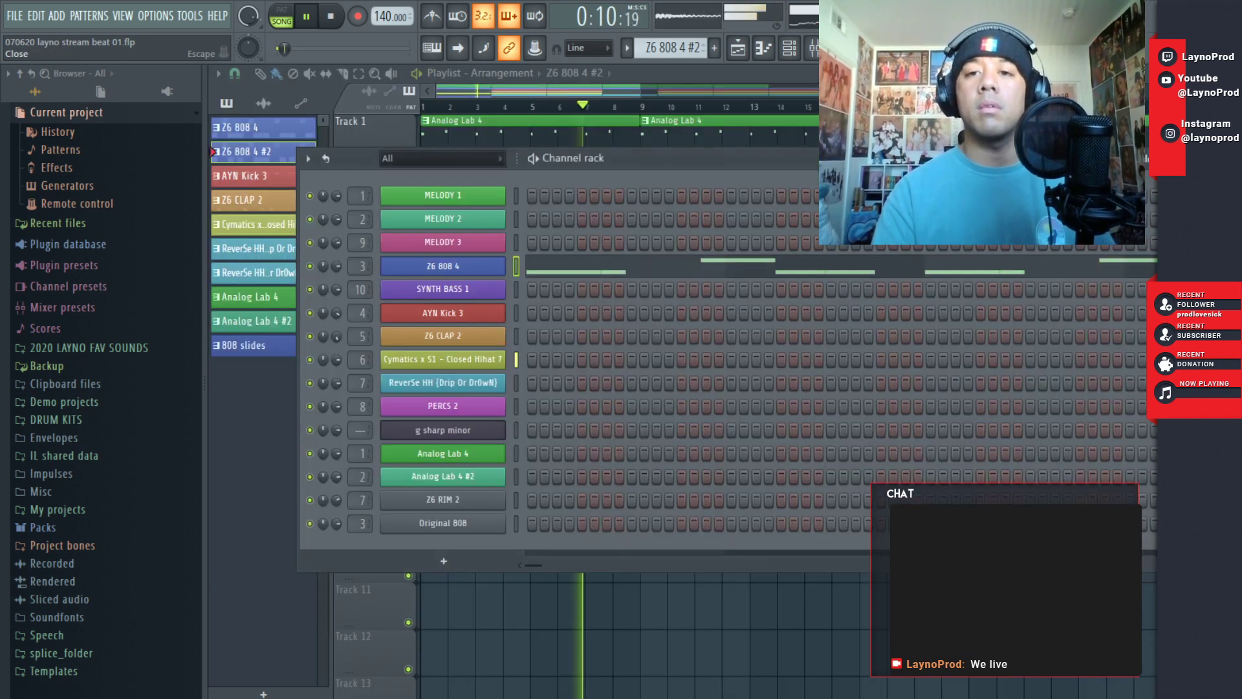
# - Play the arrangement from bar 1 and from bar 9 to compare the two bass sections
pyautogui.click(446, 107)
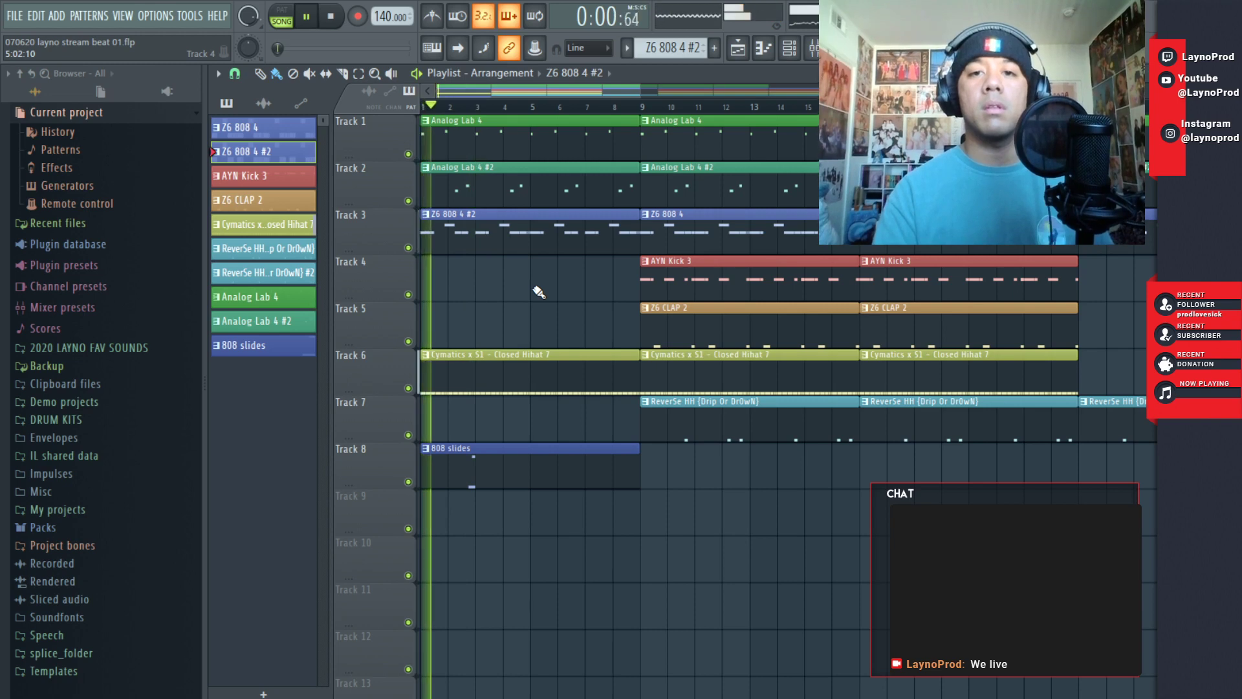
pyautogui.click(649, 108)
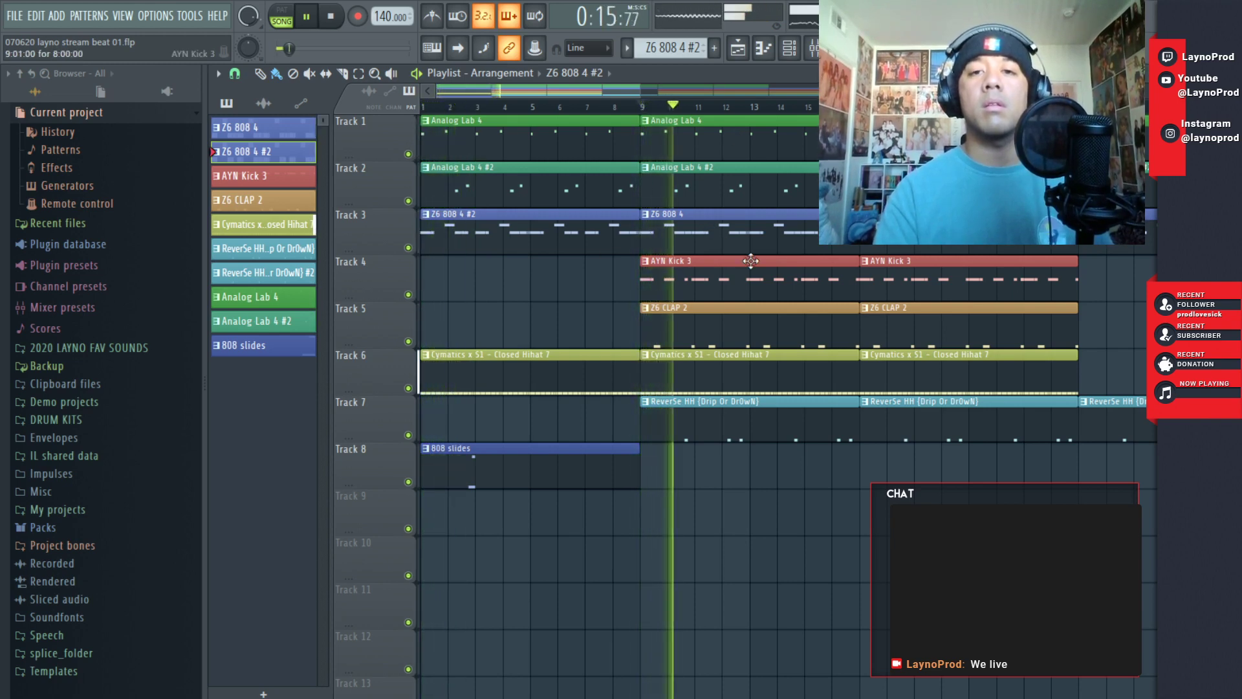
pyautogui.press('space')
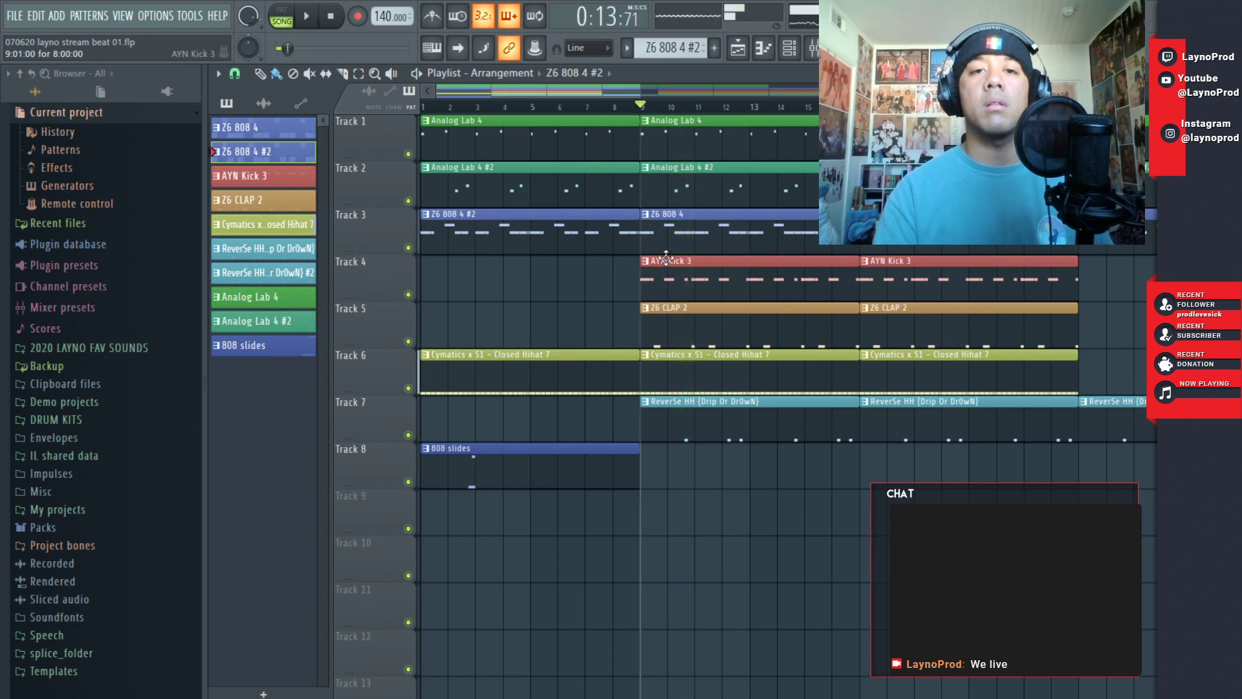
pyautogui.moveTo(448, 107); pyautogui.dragTo(422, 108)
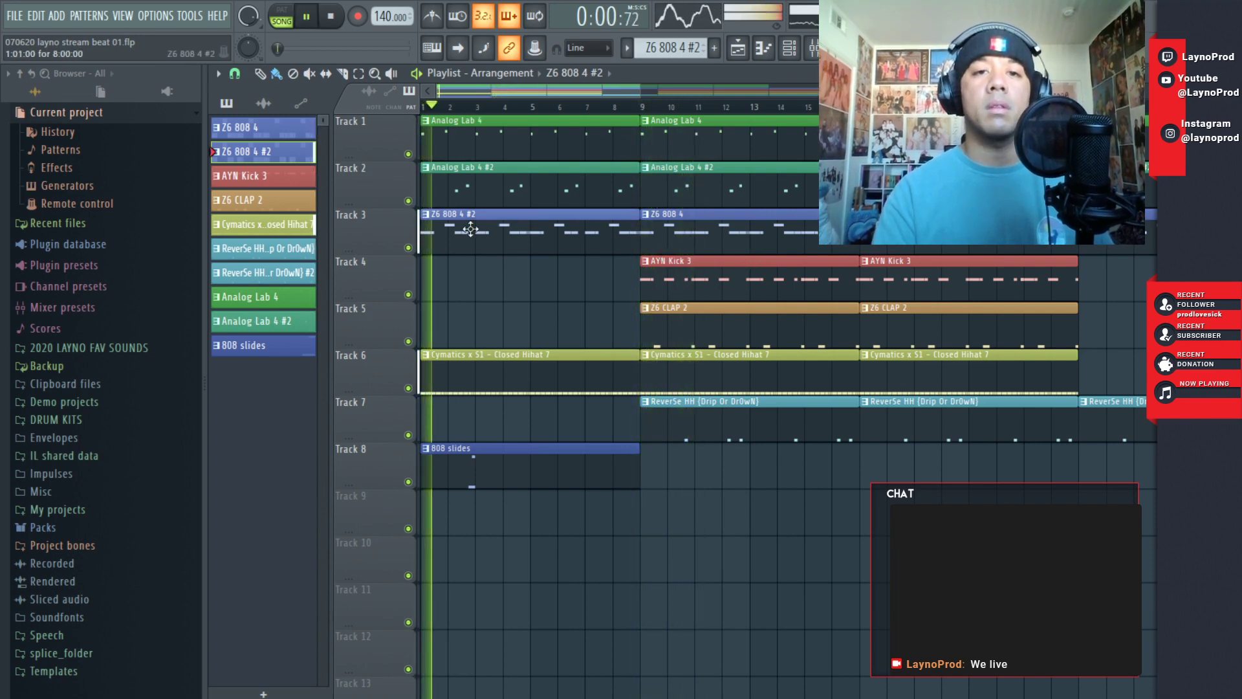
# - Open the Z6 808 4 #2 pattern, lengthen bar 2's first G#5 note, start the second one later, and replay from bar 1
pyautogui.doubleClick(471, 229)
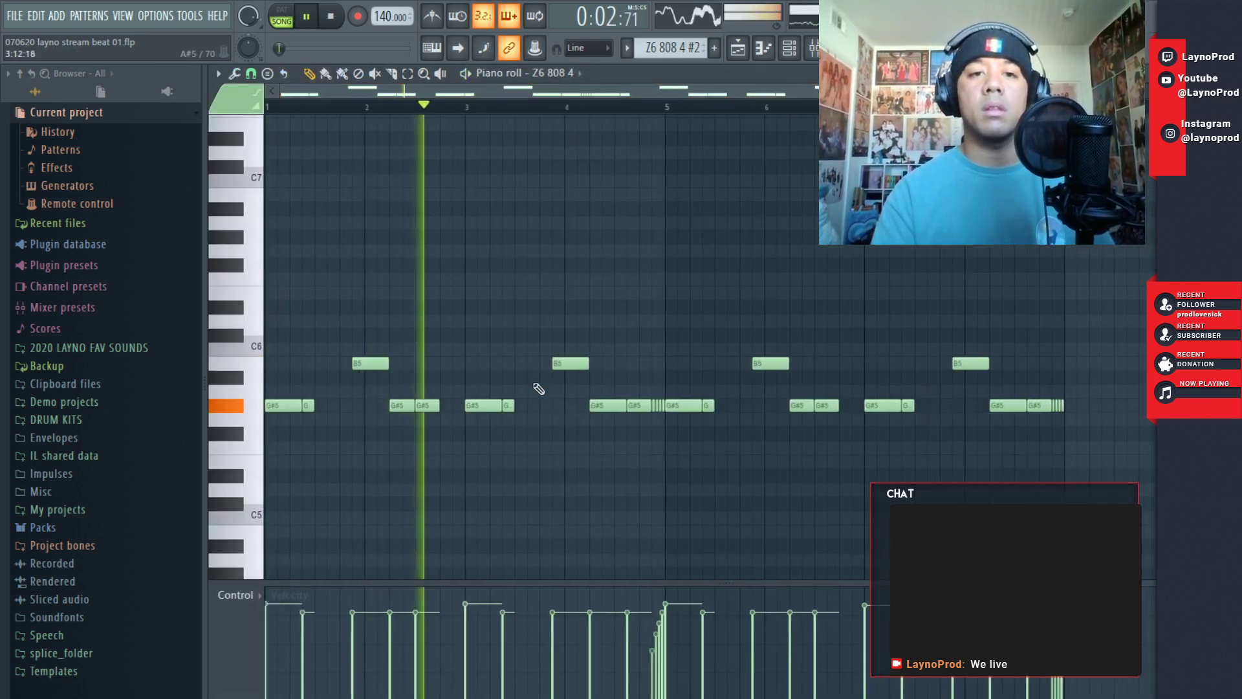
pyautogui.moveTo(415, 406)
pyautogui.mouseDown()
pyautogui.moveTo(439, 412)
pyautogui.moveTo(423, 407)
pyautogui.mouseUp()
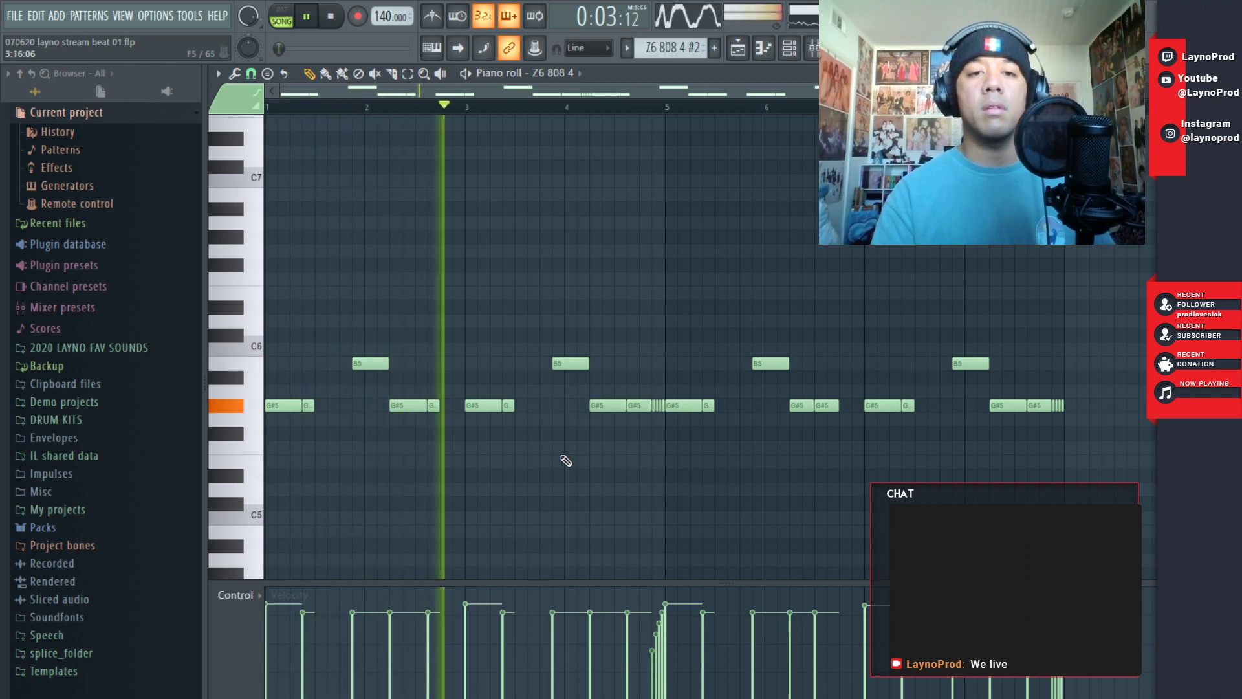
pyautogui.press('space')
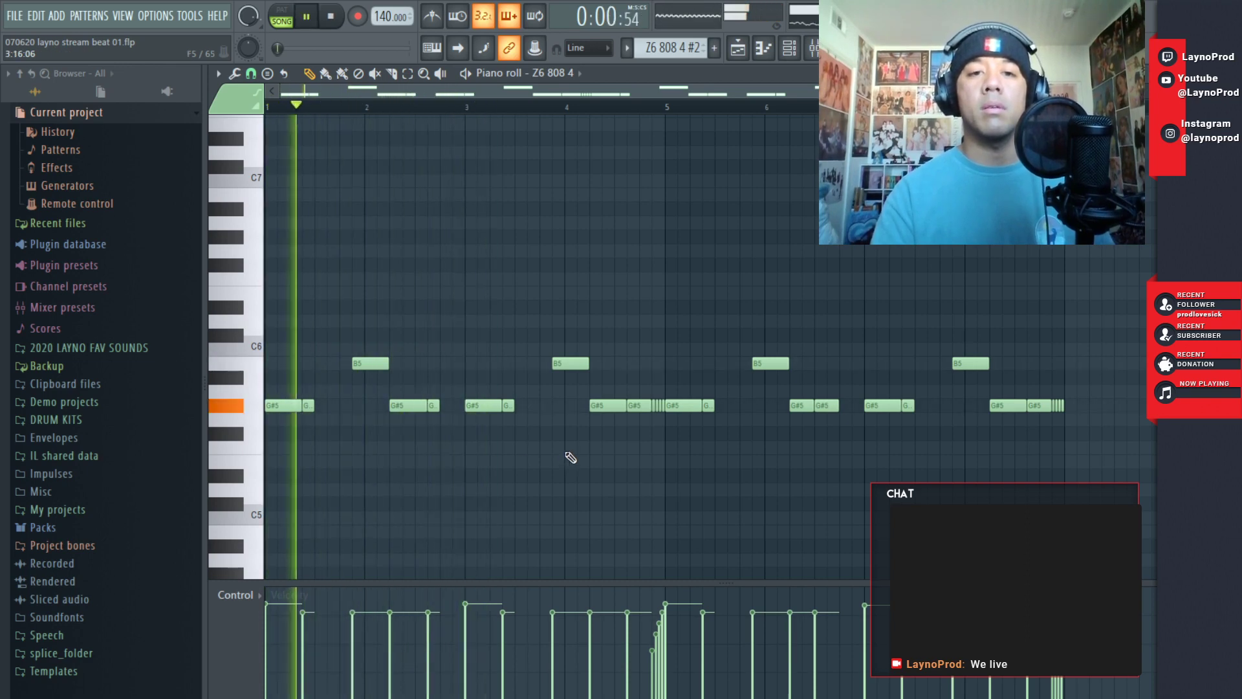
# - Return to the Playlist and check the 808 slides pattern's notes in the Piano roll during playback
pyautogui.click(1144, 73)
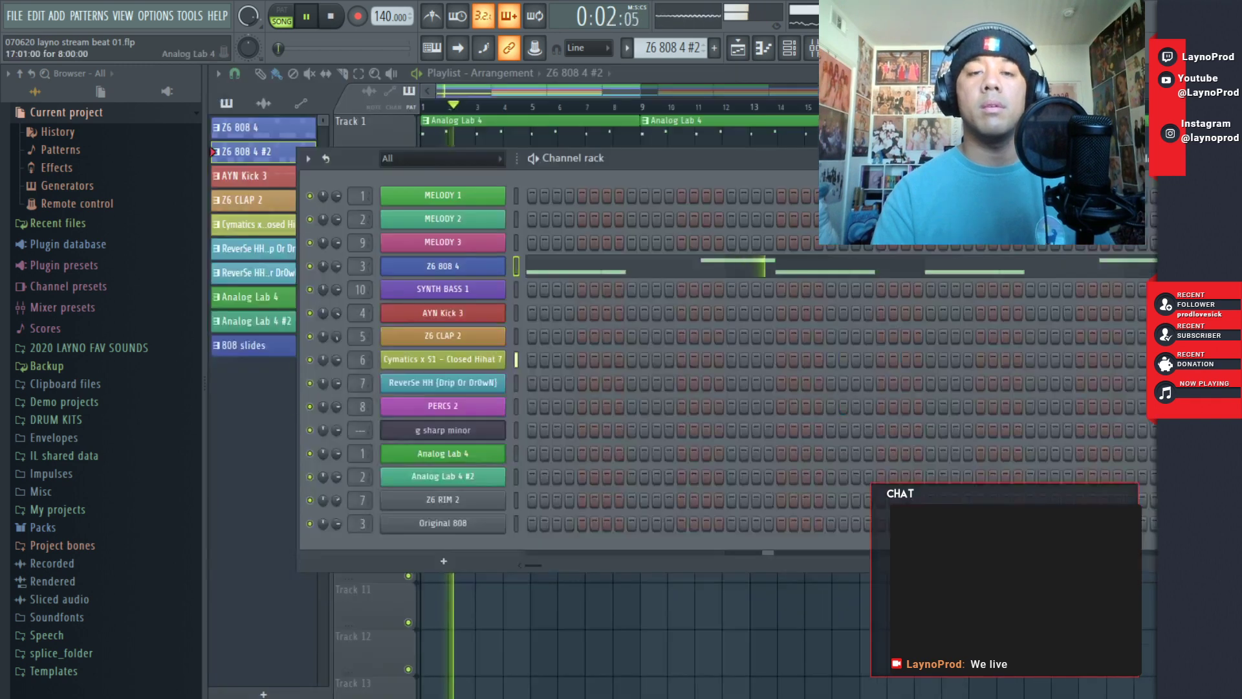
pyautogui.click(605, 93)
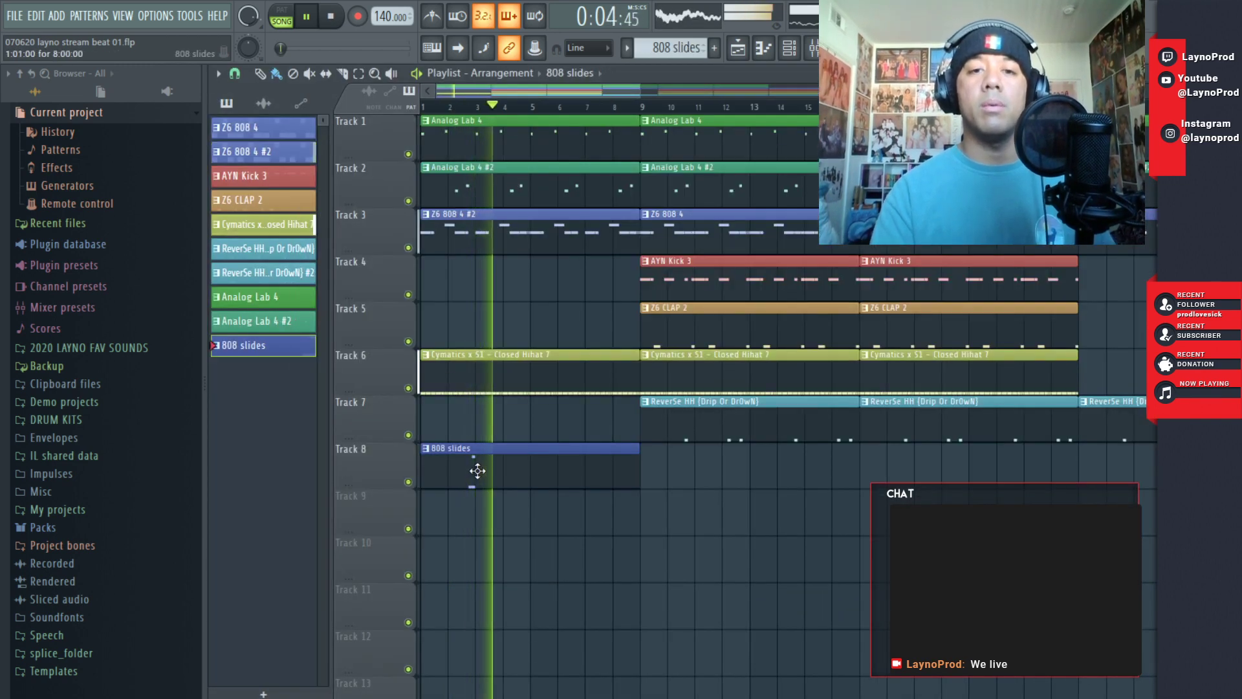
pyautogui.press('space')
pyautogui.doubleClick(478, 471)
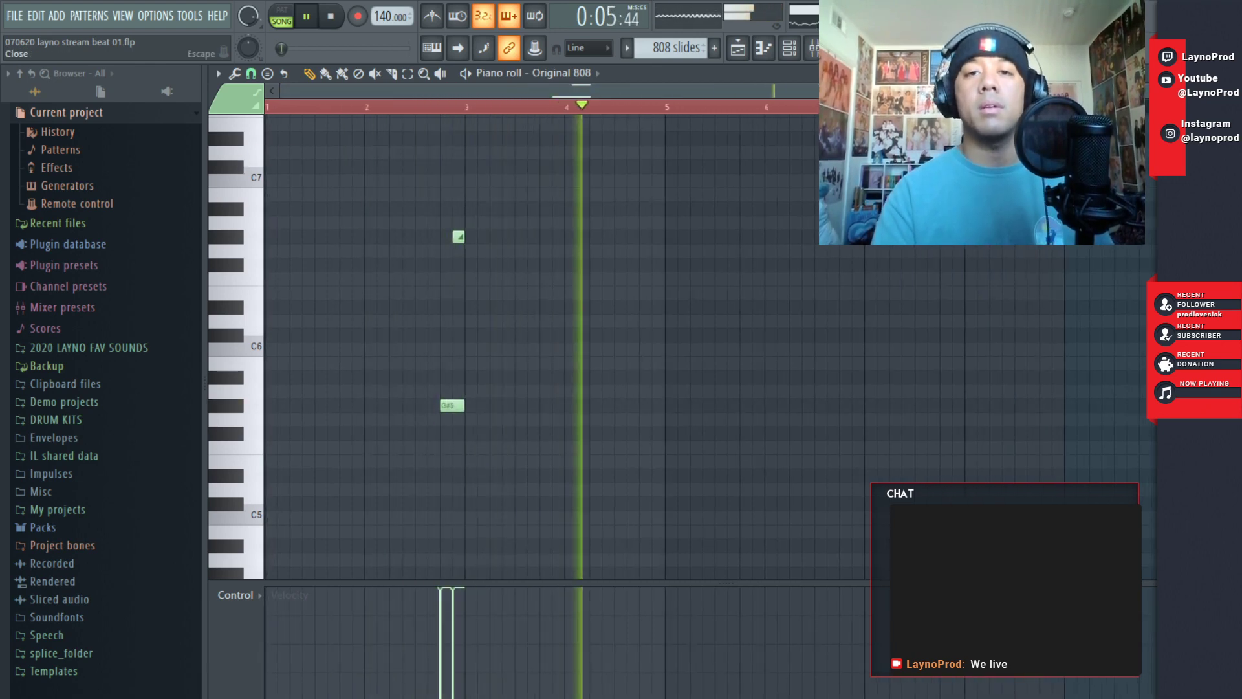
pyautogui.press('Escape')
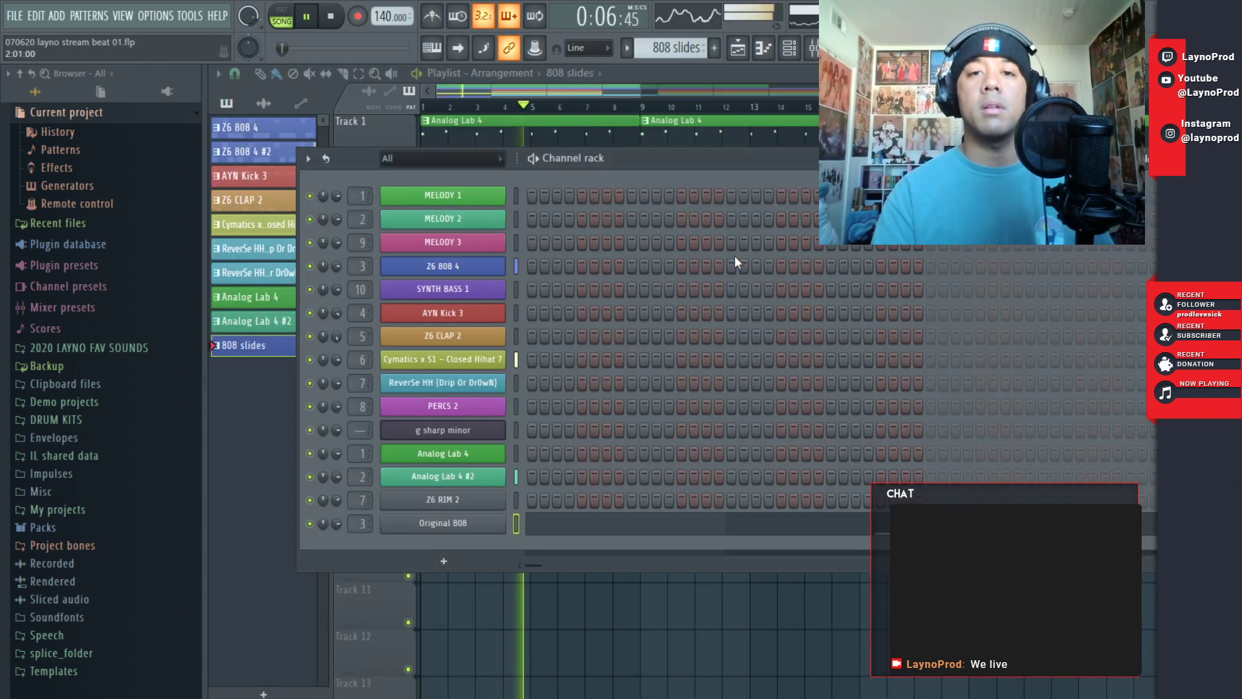
# - Open the Z6 808 4 #2 pattern's notes, remove the stray G6 note in bar 9 and save the project
pyautogui.click(547, 81)
pyautogui.click(580, 246)
pyautogui.doubleClick(581, 247)
pyautogui.click(580, 249)
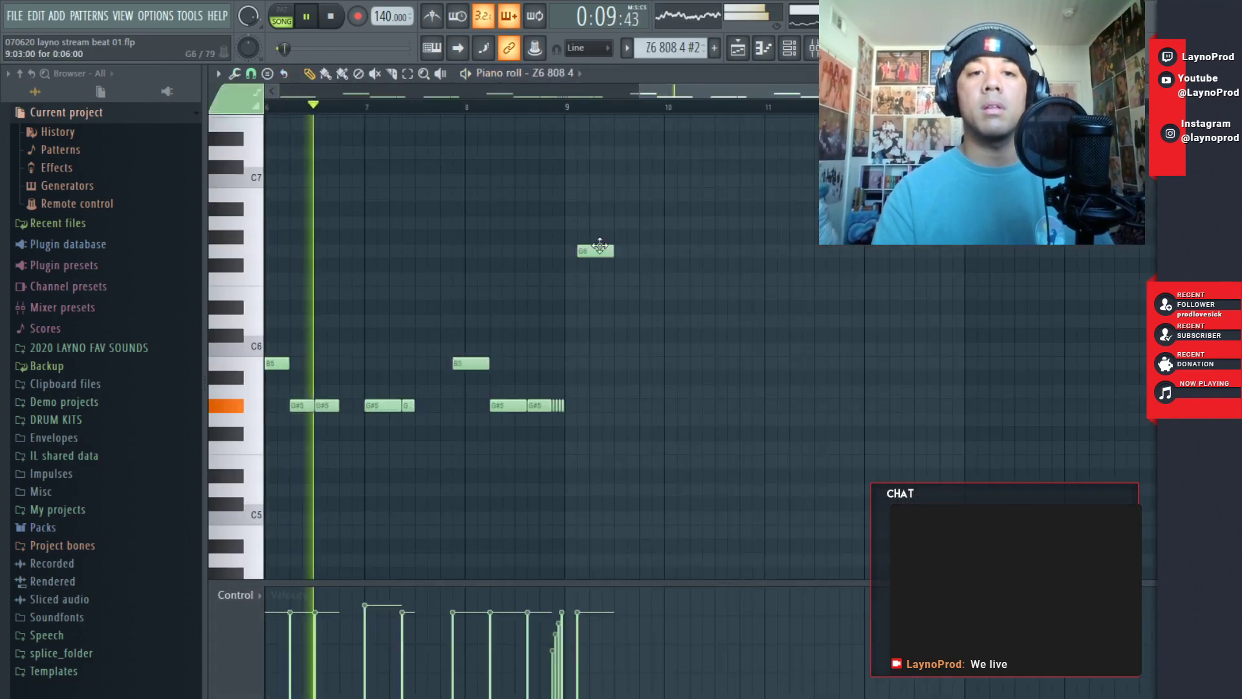
pyautogui.rightClick(600, 248)
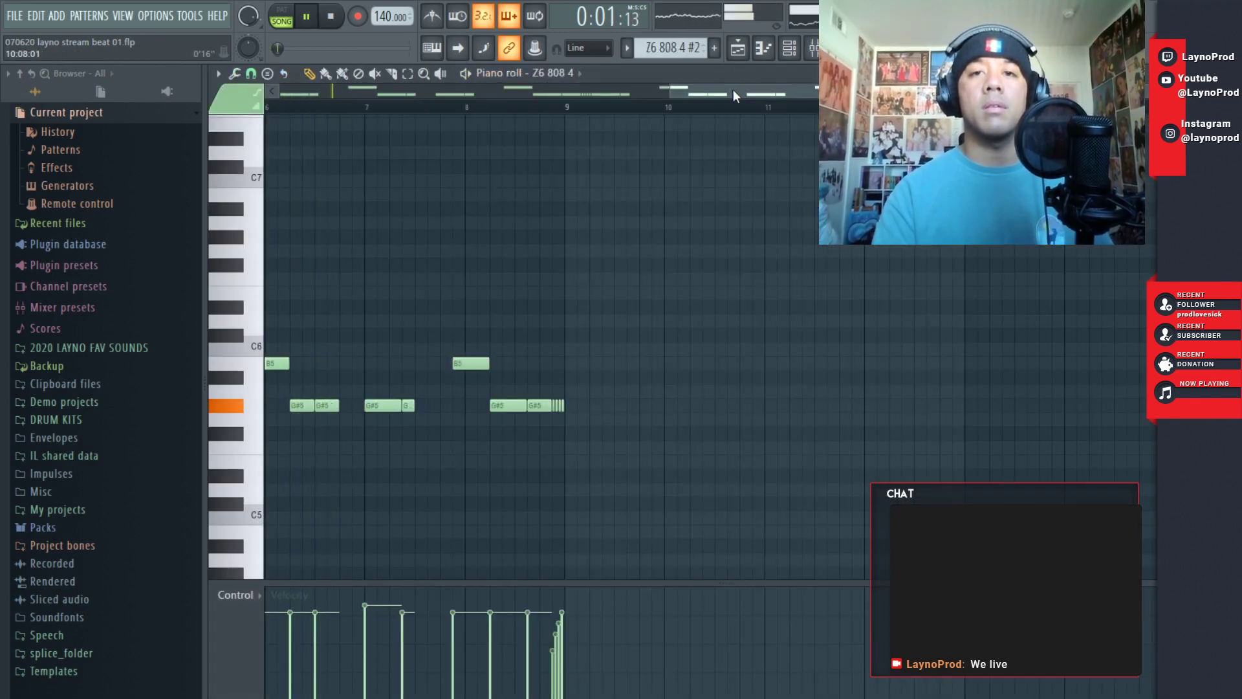
pyautogui.hotkey('ctrl', 's')
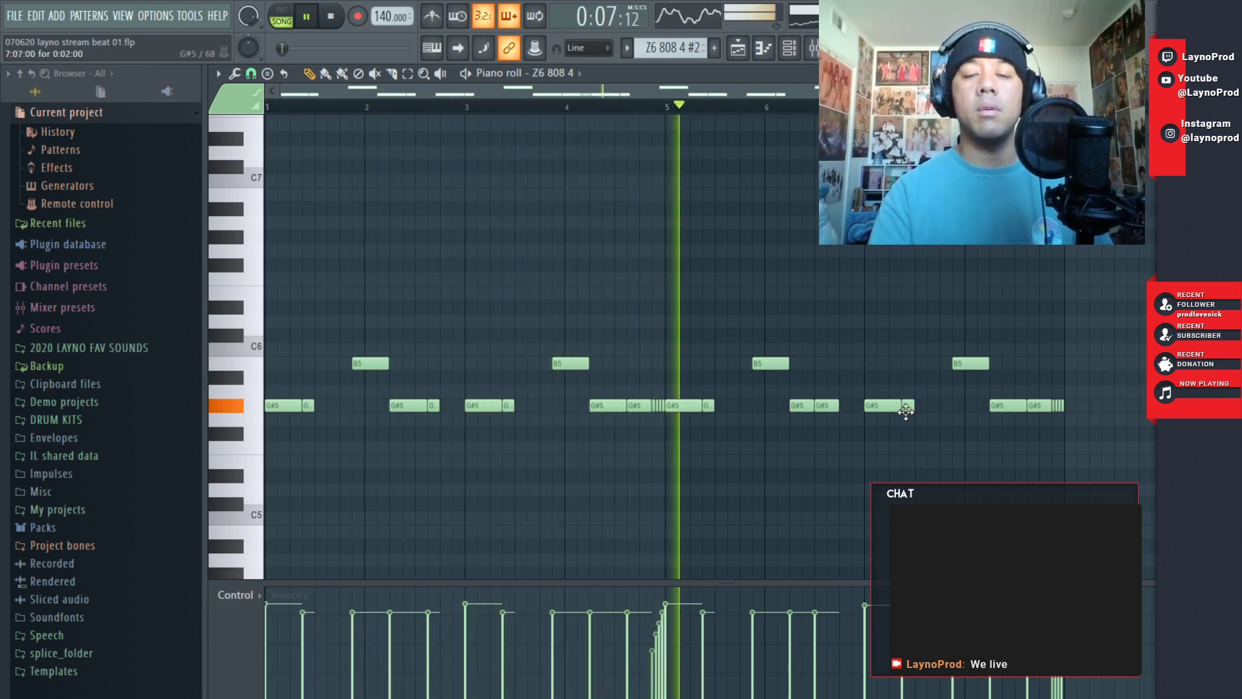
# - Lengthen the first of bar 6's two G#5 notes and replace the second with a shorter G#5 directly after it
pyautogui.rightClick(826, 408)
pyautogui.moveTo(813, 406); pyautogui.dragTo(827, 406)
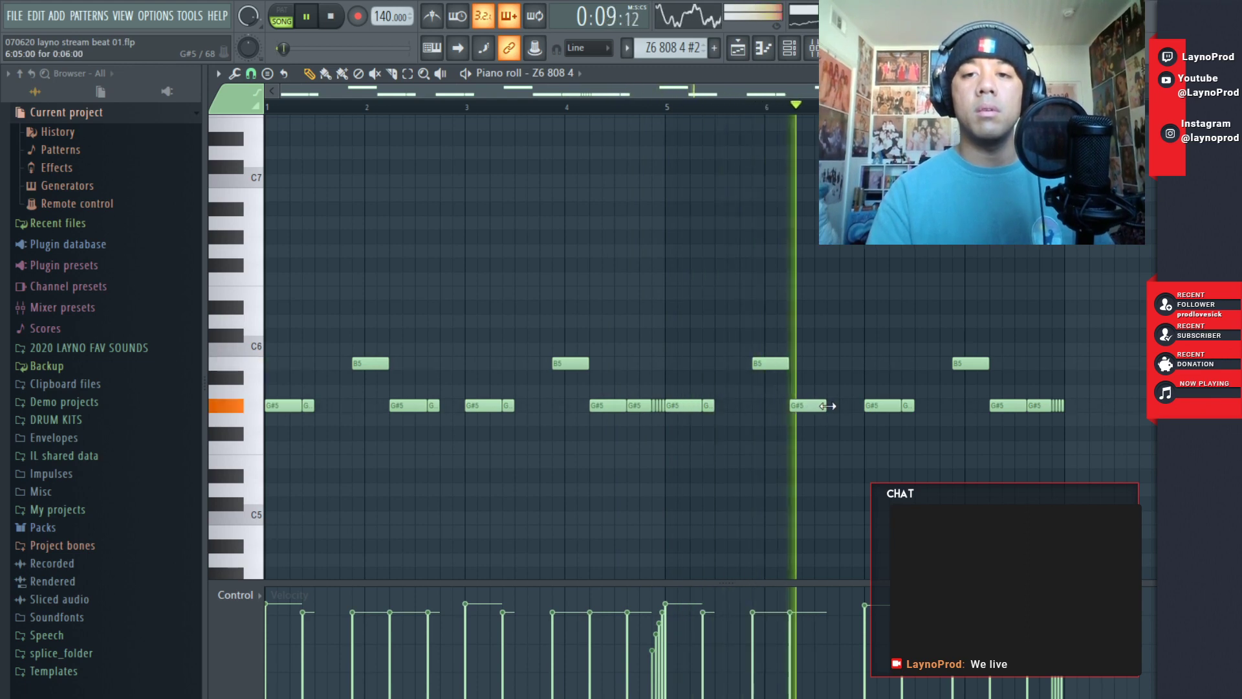
pyautogui.click(836, 406)
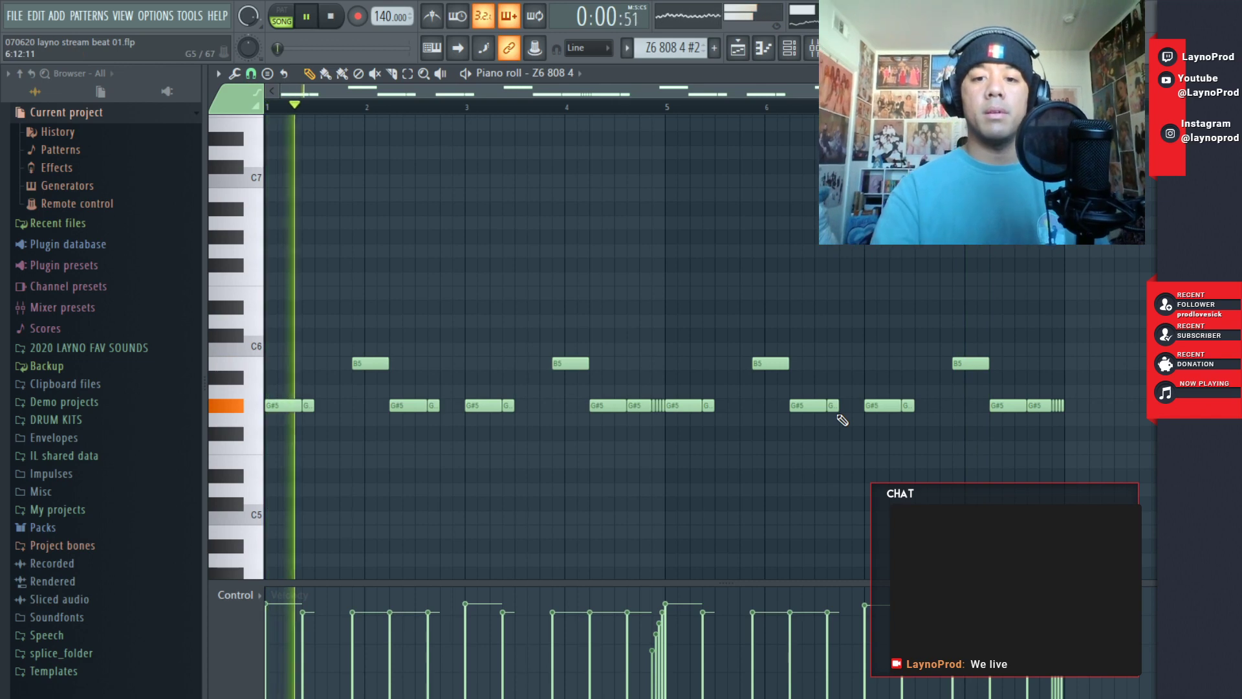
# - Return to the Playlist and select bars 1 to 8 as the looped playback range
pyautogui.press('F9')
pyautogui.press('F9')
pyautogui.press('F6')
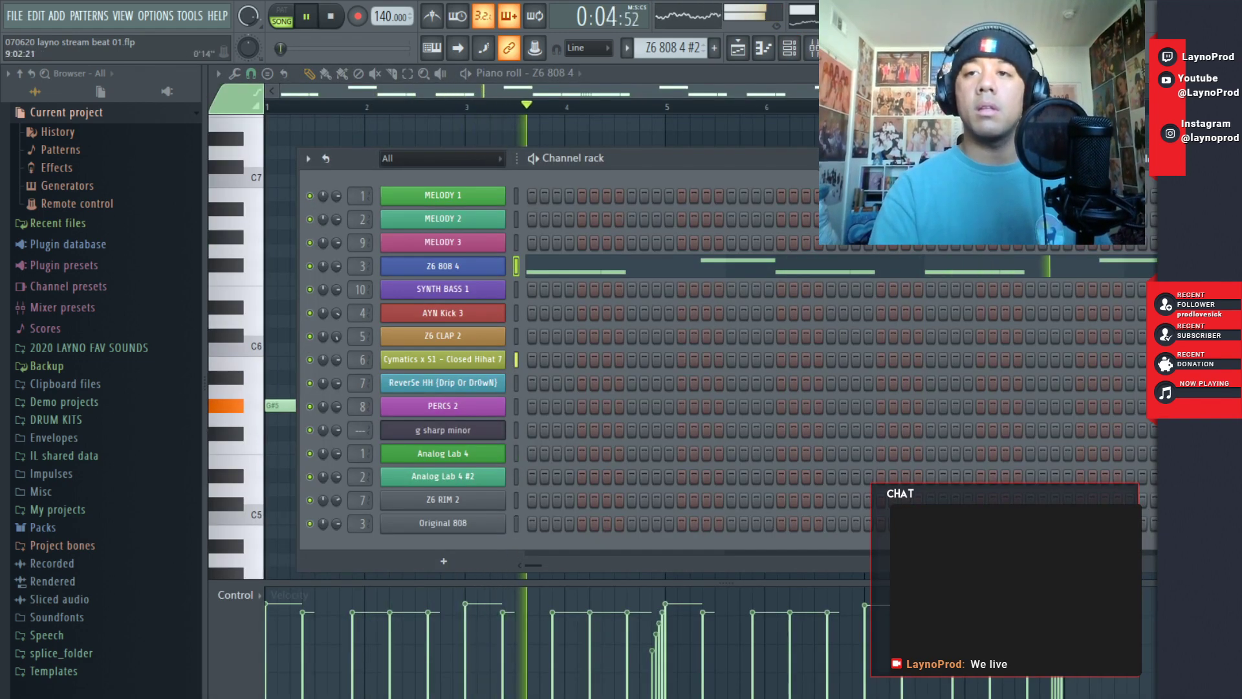
pyautogui.press('F5')
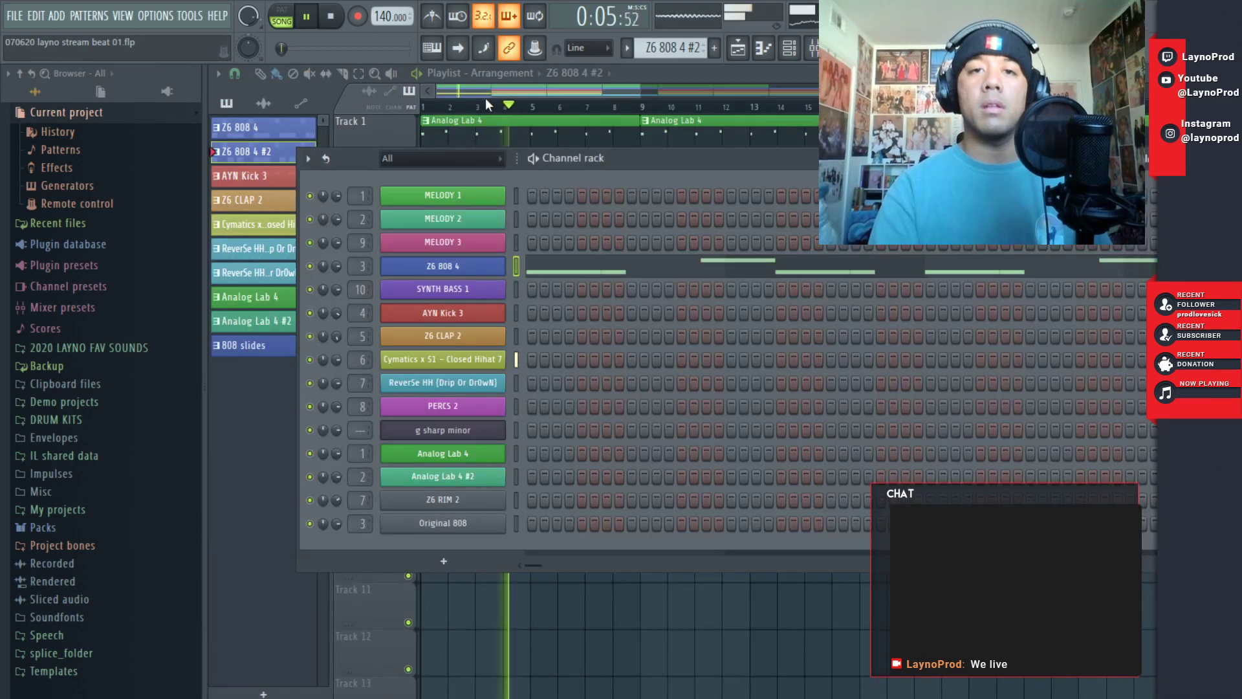
pyautogui.click(427, 108)
pyautogui.moveTo(425, 108); pyautogui.dragTo(639, 145)
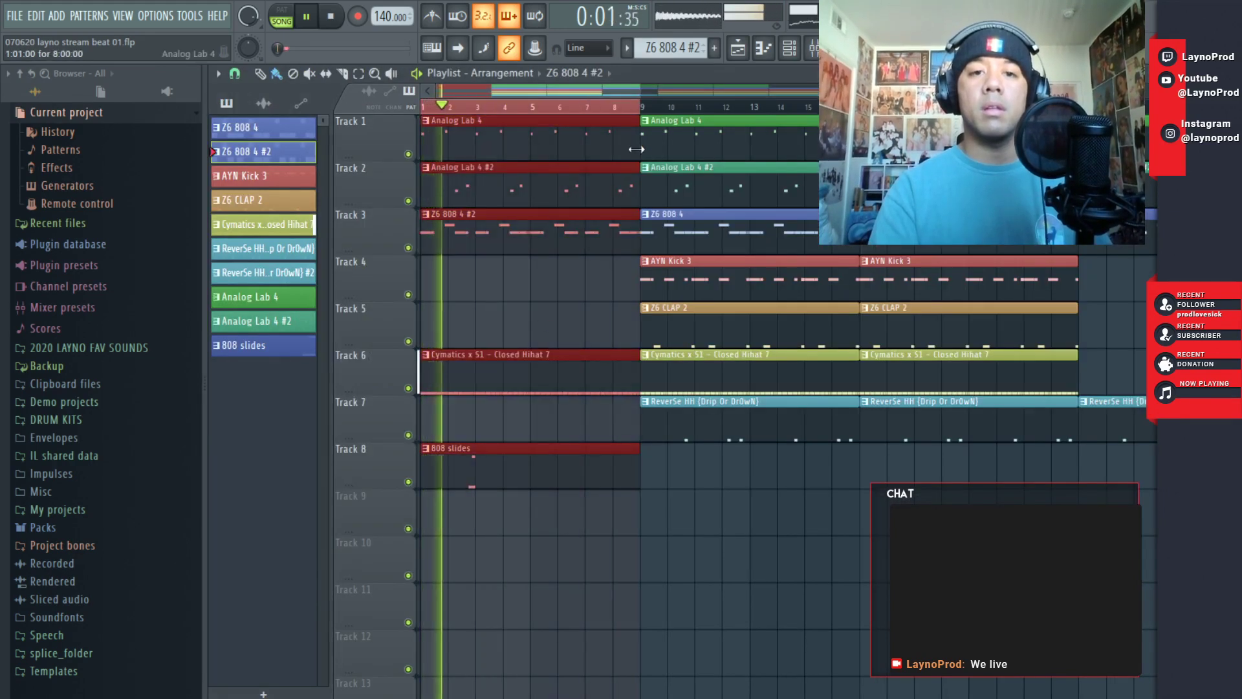
# - Open the 808 slides pattern's notes and audition the G#6 slide at the end of bar 2 in the loop
pyautogui.doubleClick(482, 477)
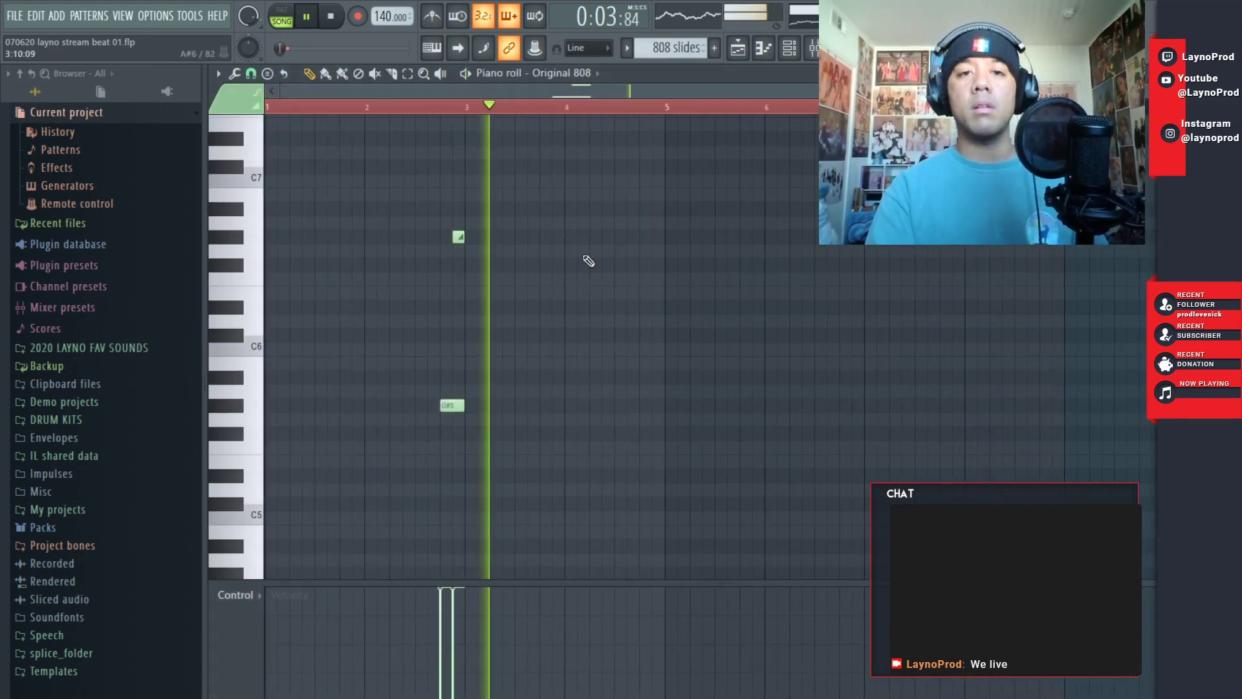
pyautogui.rightClick(459, 237)
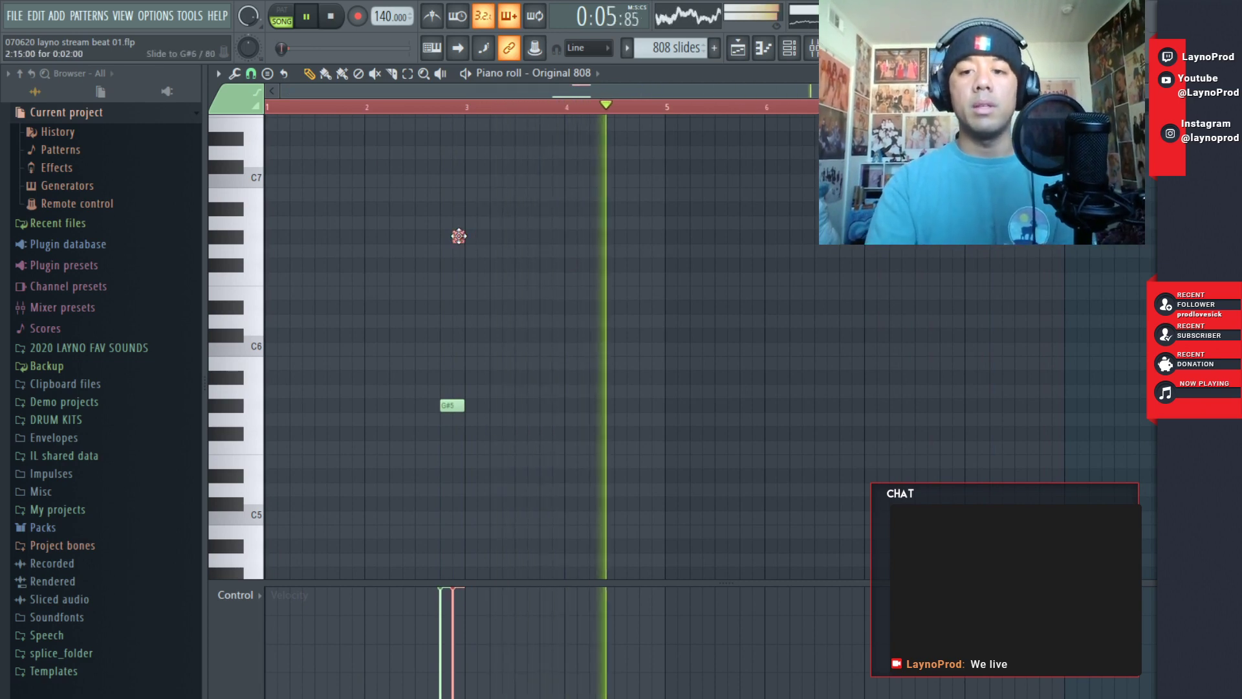
pyautogui.press('space')
pyautogui.press('space')
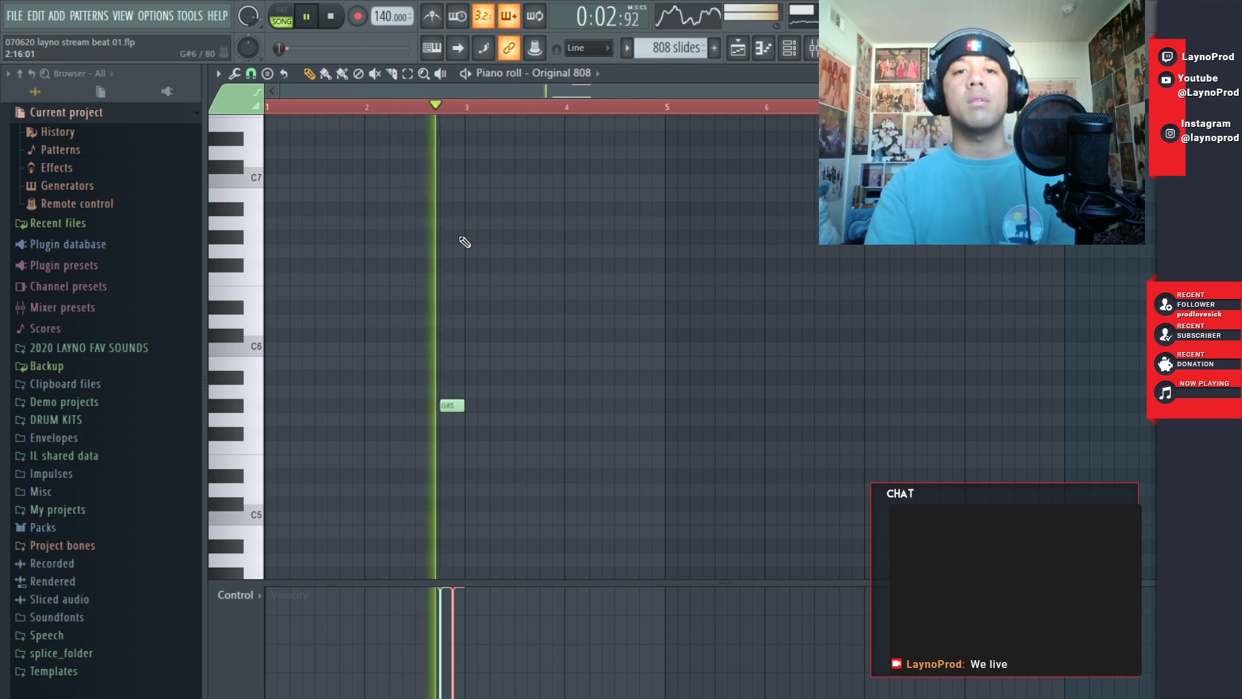
pyautogui.press('space')
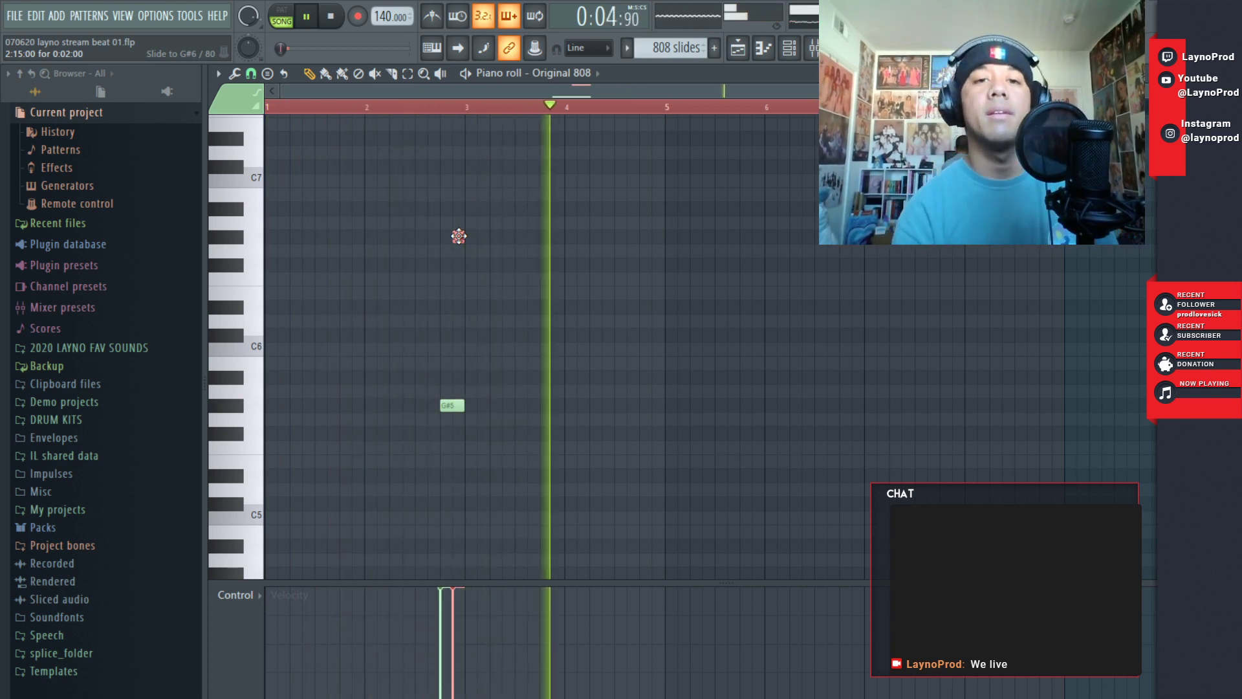
pyautogui.click(459, 236)
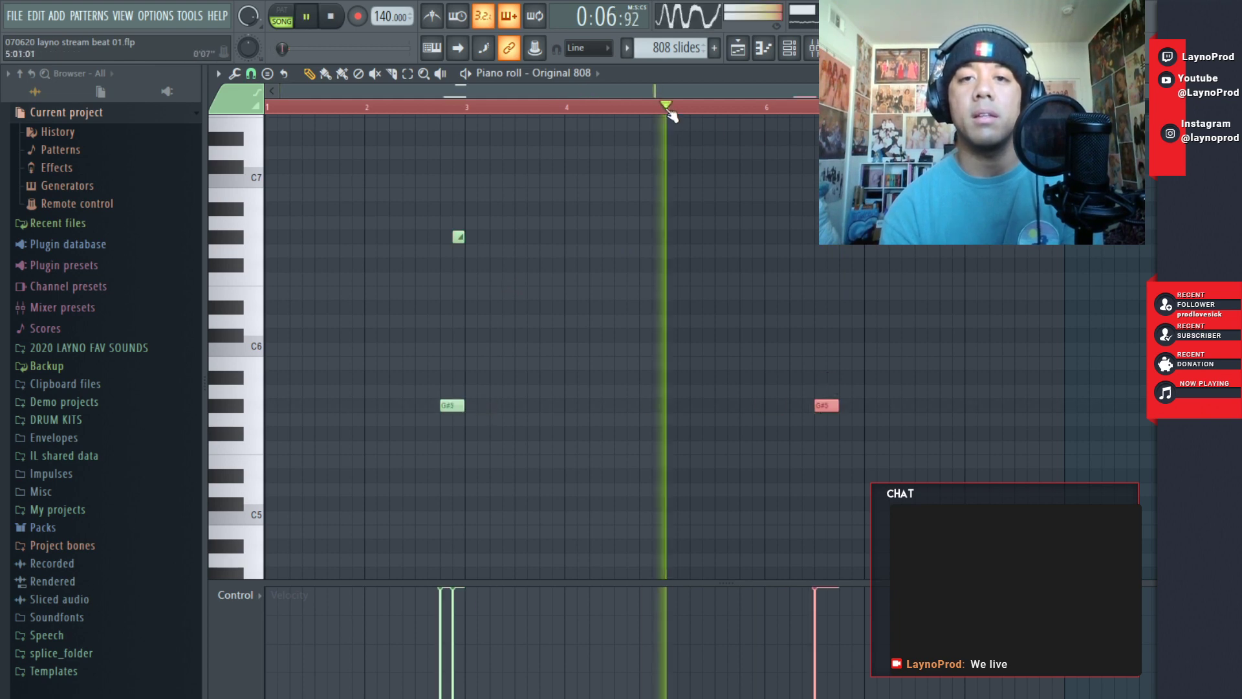
# - Move the copied G#5 note to the end of bar 6 and set up a G#7 slide note starting at 6:15:00
pyautogui.moveTo(827, 396); pyautogui.dragTo(852, 394)
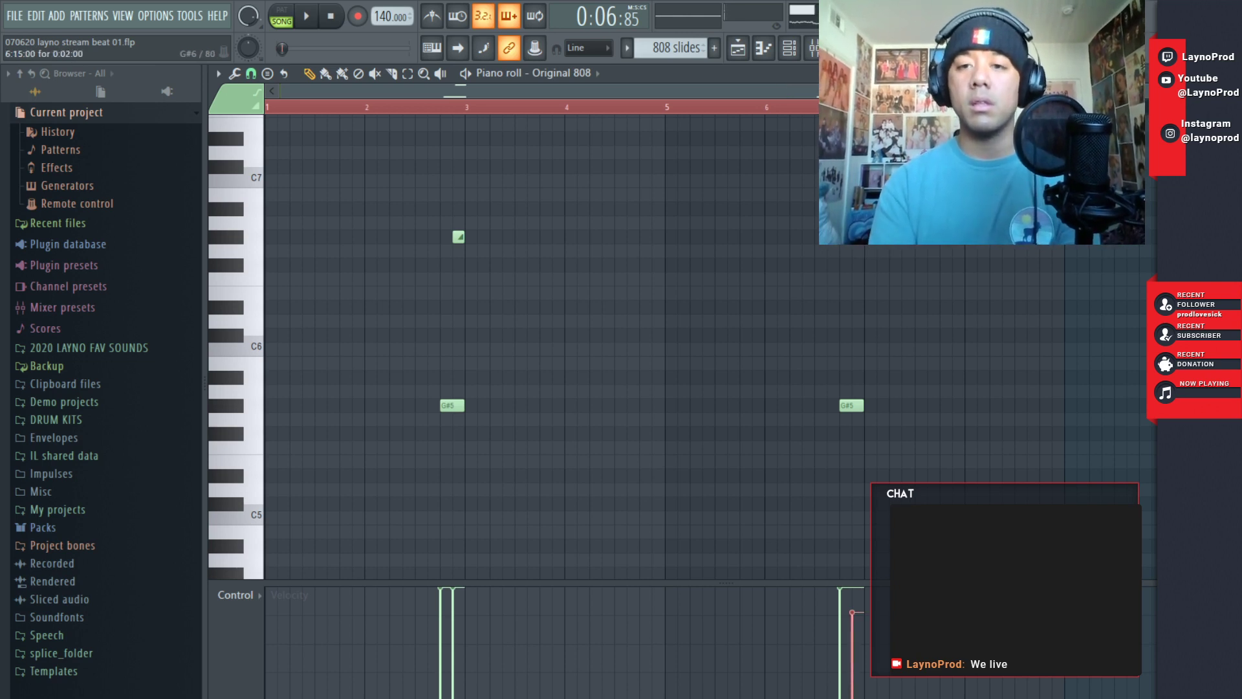
pyautogui.scroll(3, 565, 341)
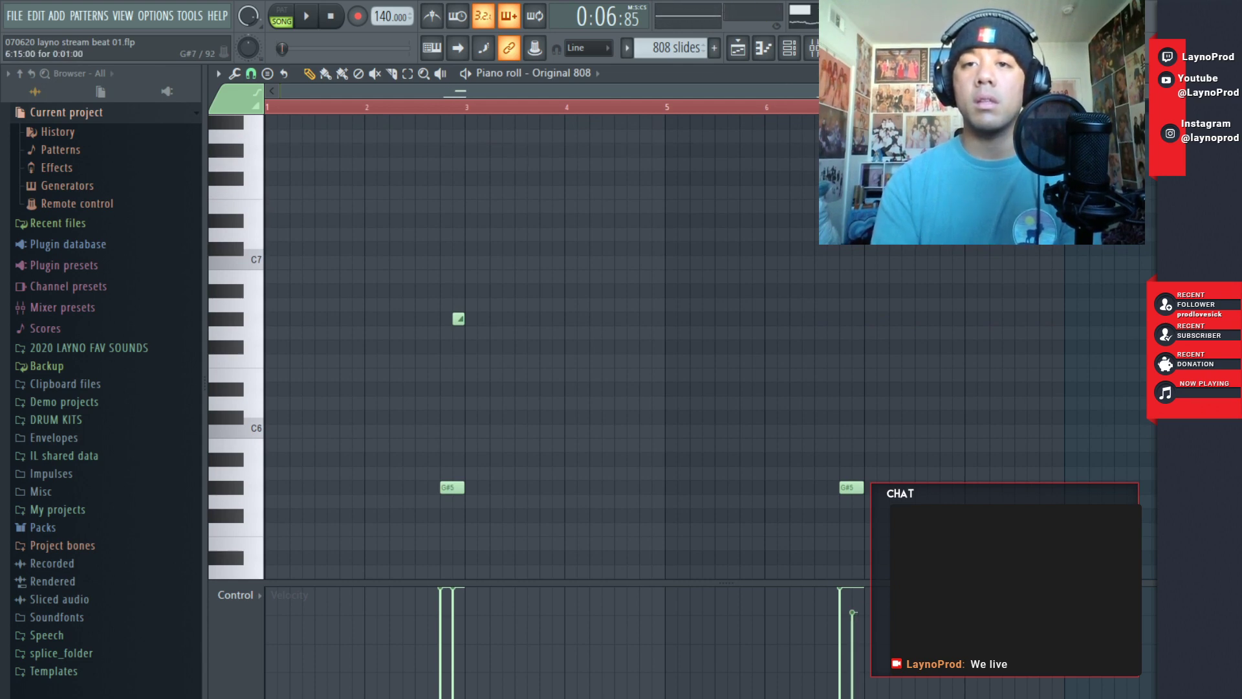
pyautogui.doubleClick(858, 150)
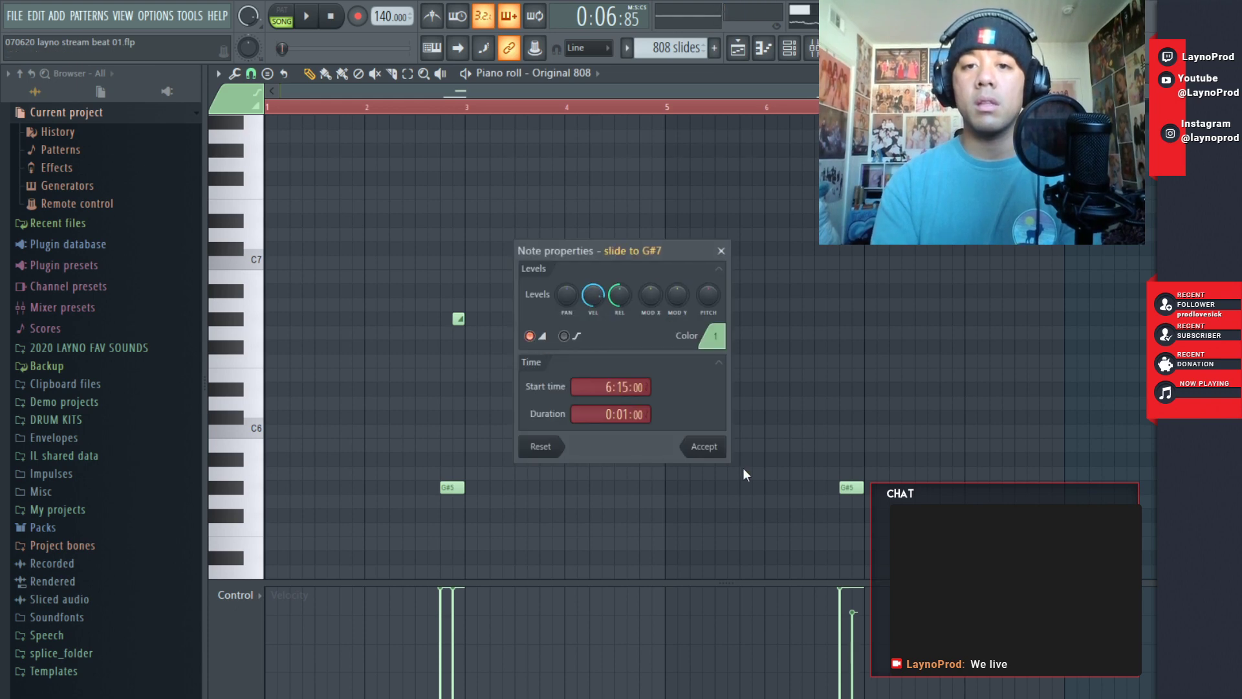
pyautogui.click(710, 452)
pyautogui.press('space')
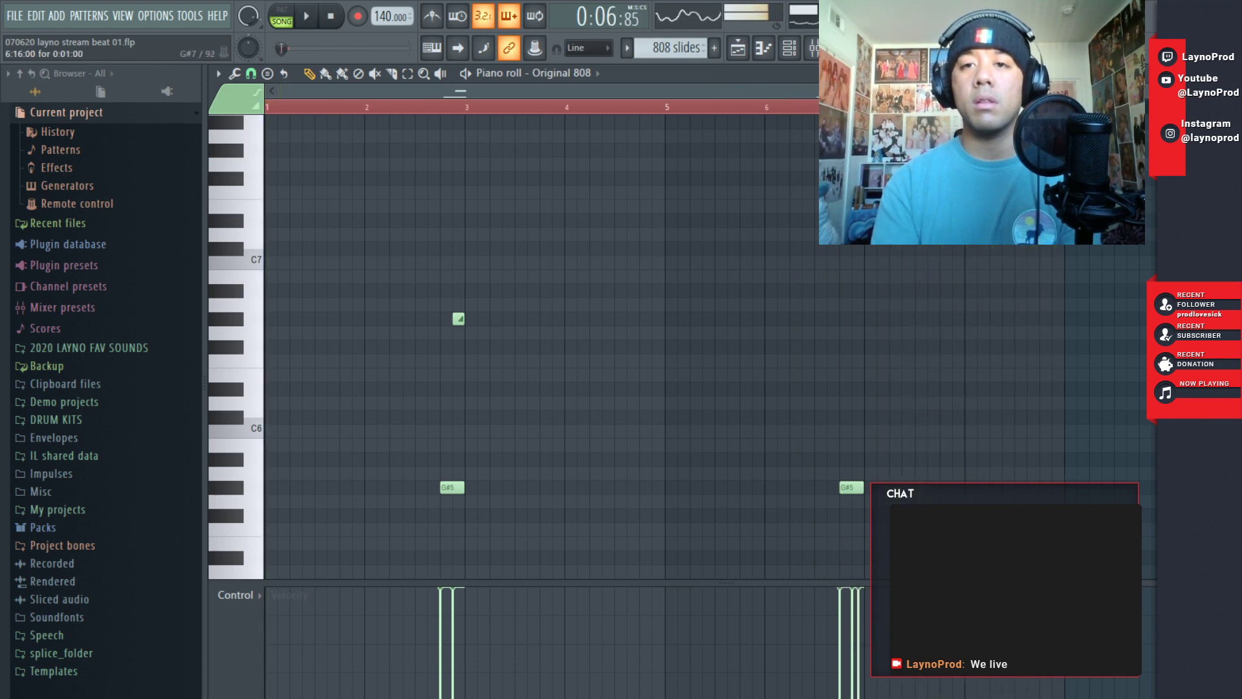
# - Play the loop and review the properties of bar 6's two-step G#7 slide note
pyautogui.press('space')
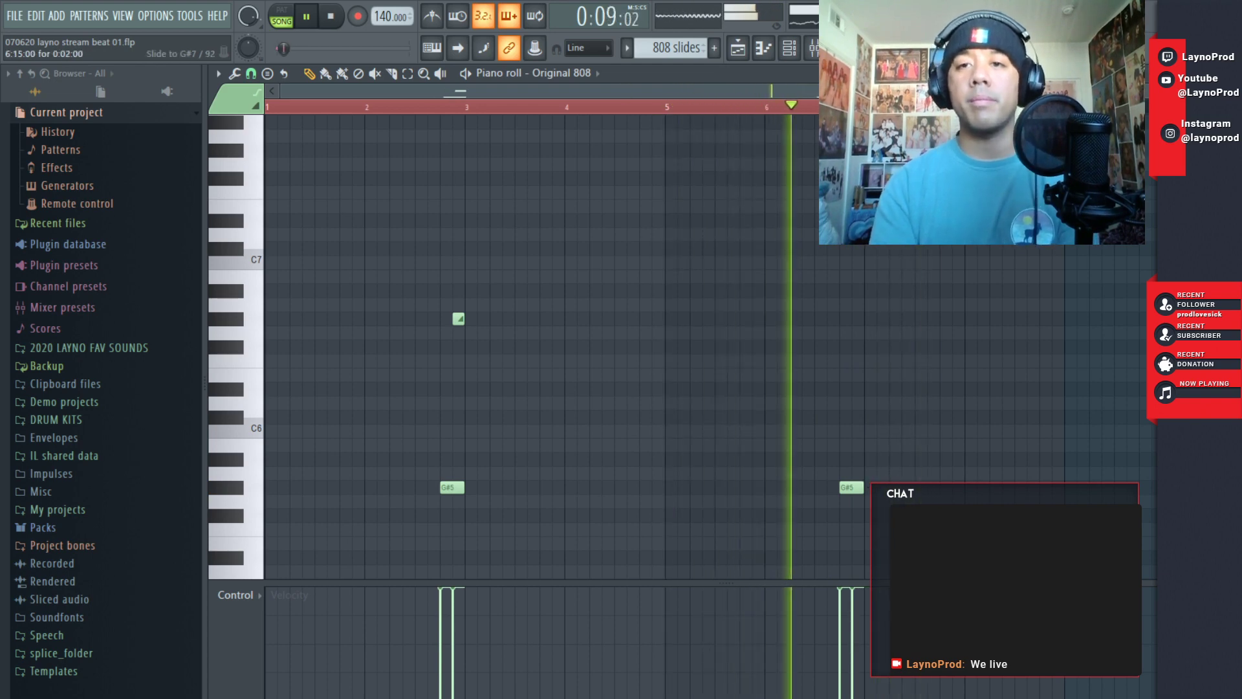
pyautogui.doubleClick(858, 150)
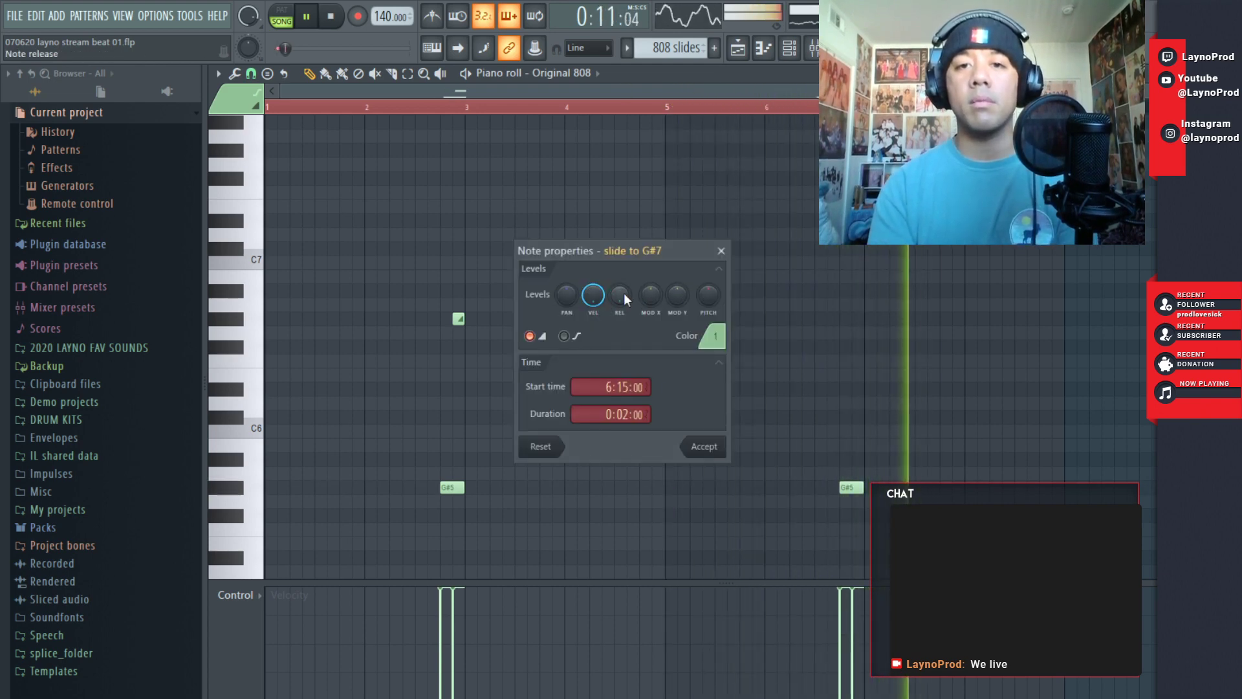
pyautogui.click(699, 446)
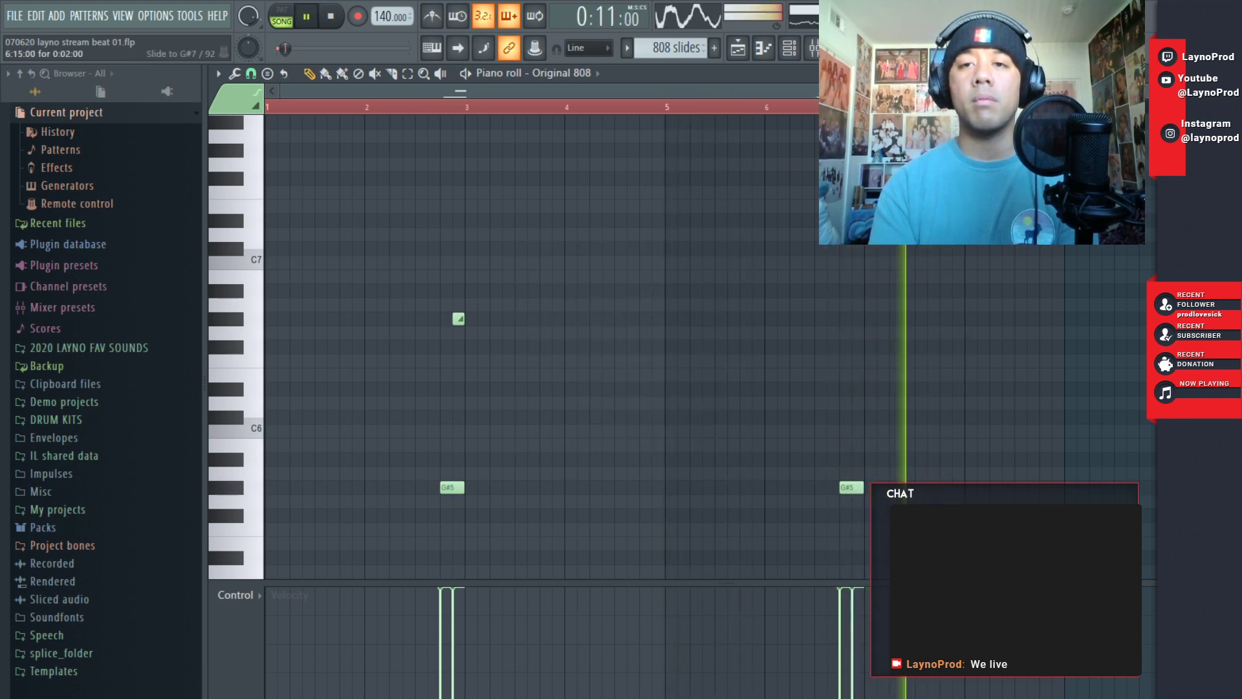
pyautogui.doubleClick(858, 148)
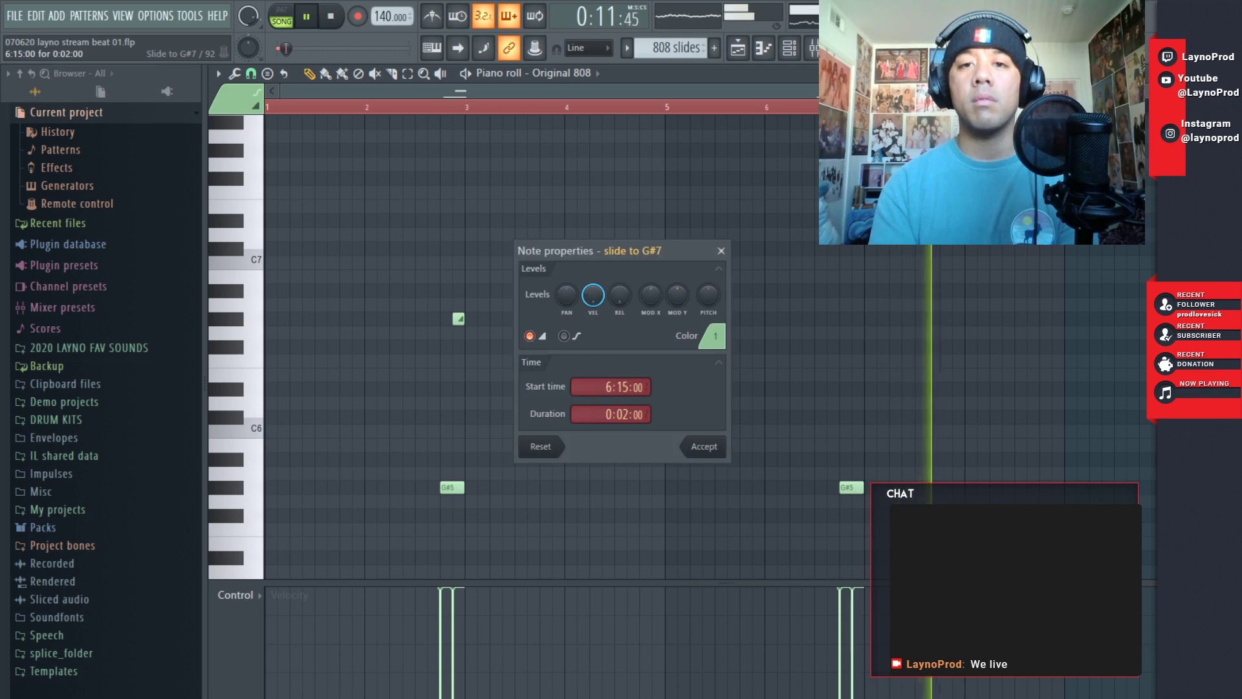
pyautogui.click(714, 449)
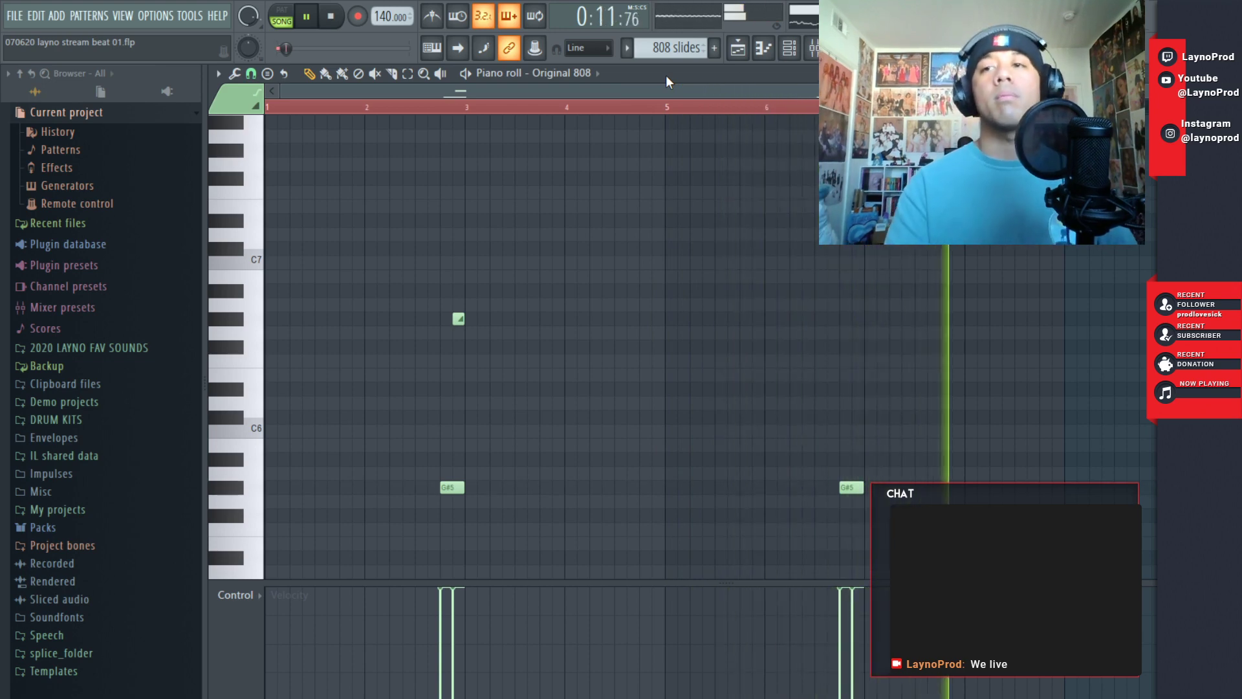
# - Close the Piano roll and clear the bars 1 to 8 selection in the Playlist
pyautogui.click(1147, 73)
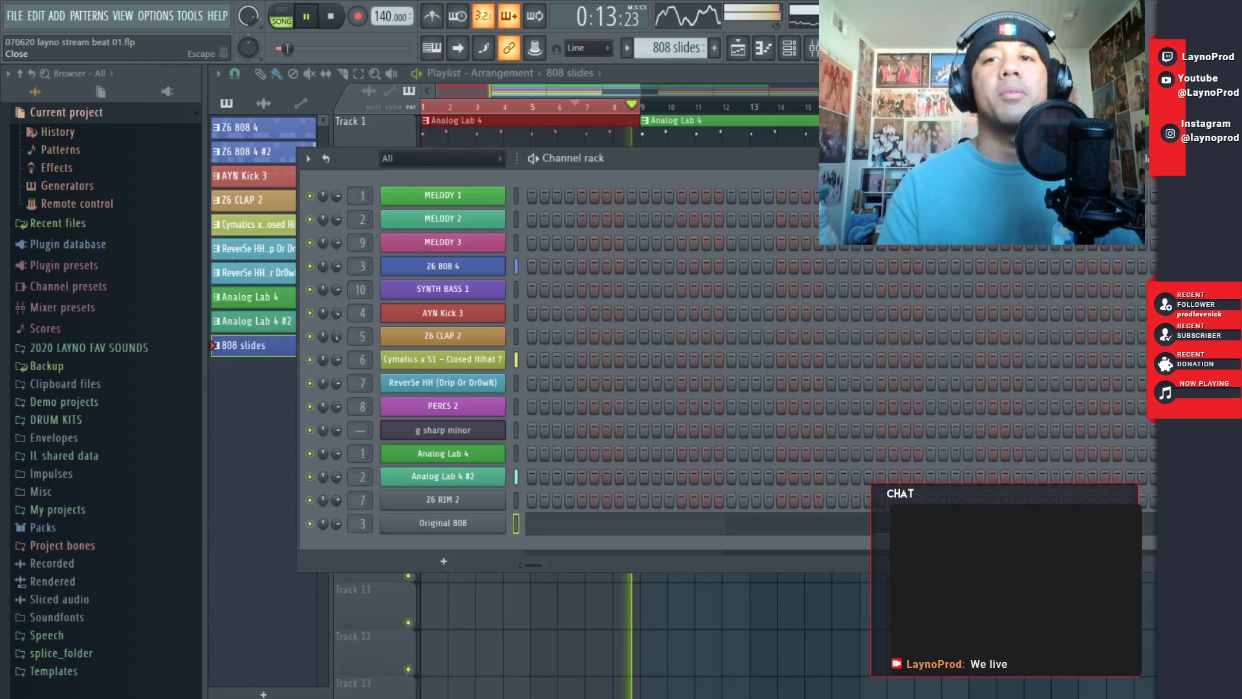
pyautogui.click(635, 90)
pyautogui.click(626, 110)
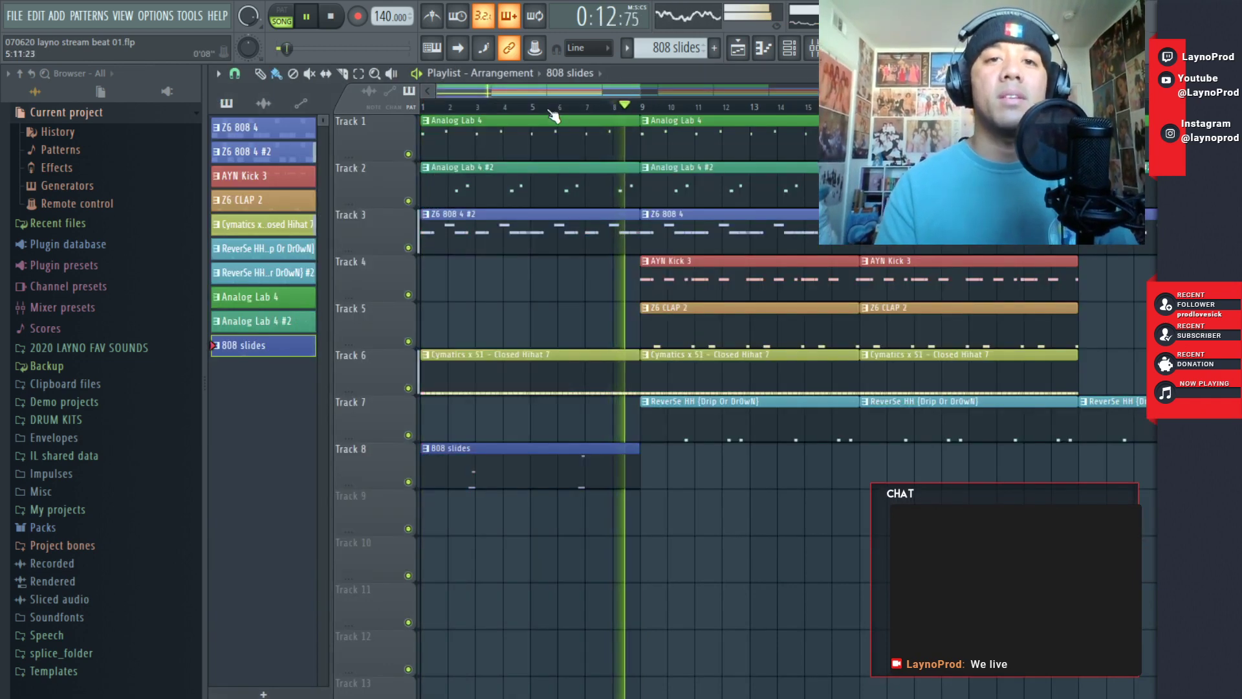
# - Replace Track 3's Z6 808 4 clip at bar 9 with Z6 808 4 #2 and add an 808 slides clip below on Track 8
pyautogui.rightClick(678, 244)
pyautogui.click(611, 239)
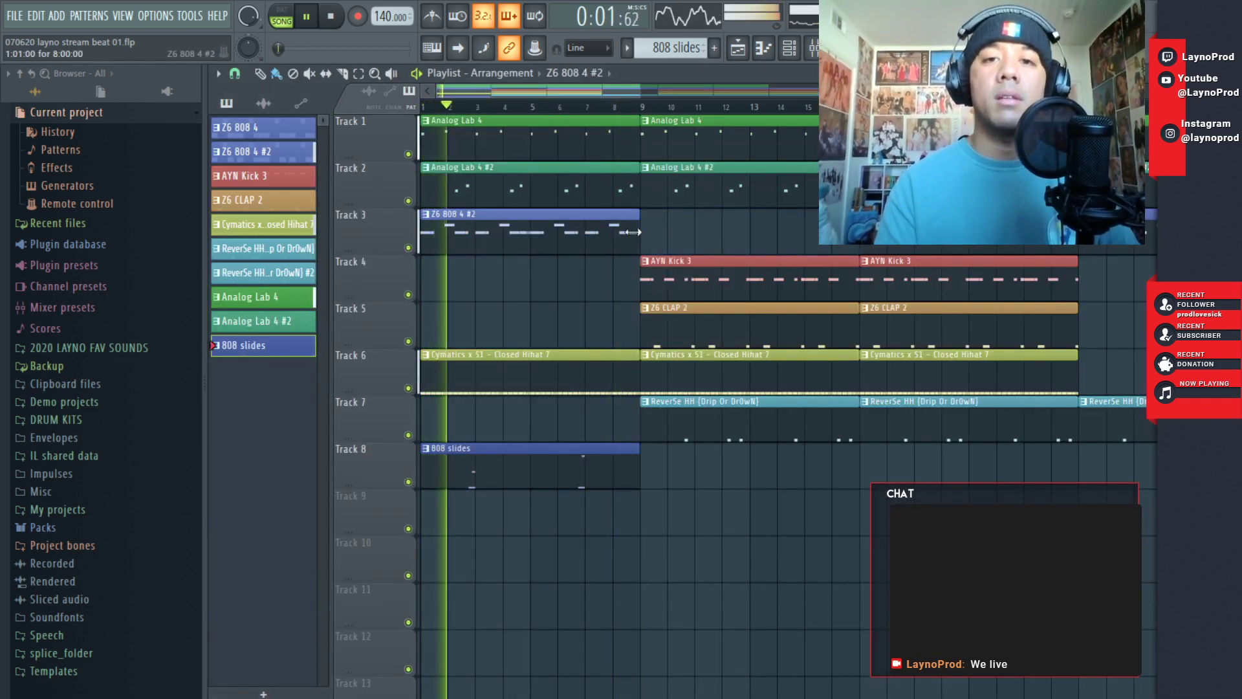
pyautogui.click(651, 236)
pyautogui.click(647, 456)
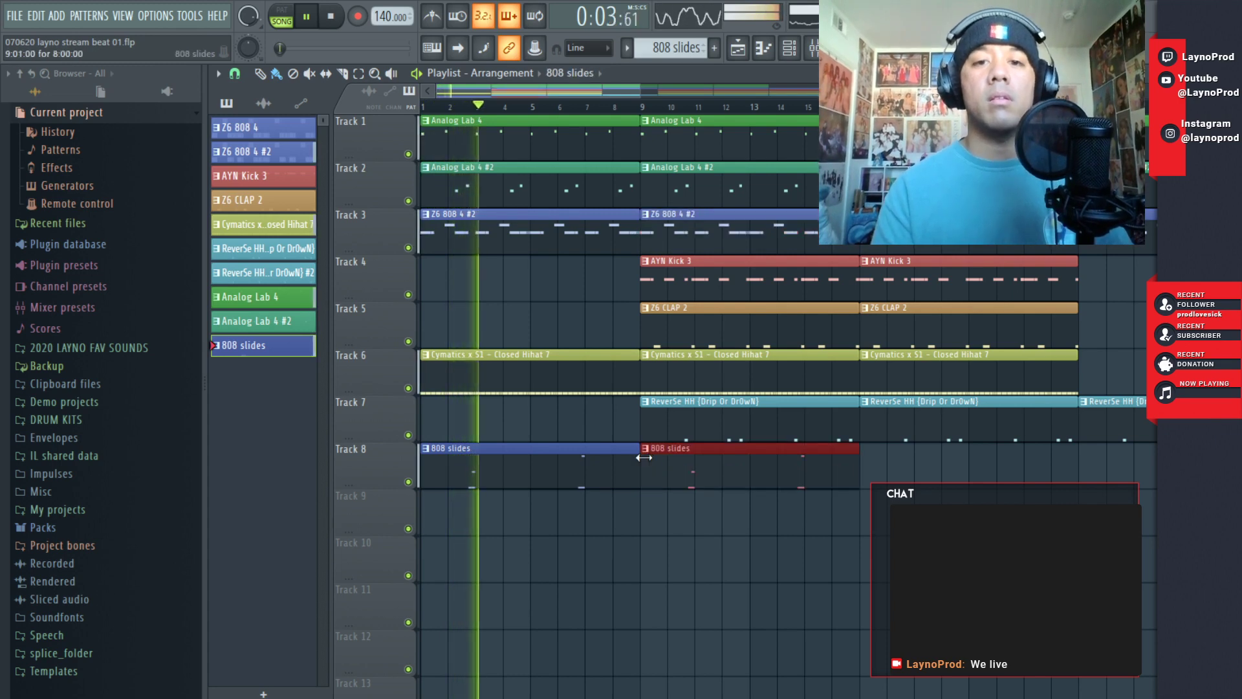
pyautogui.moveTo(744, 518); pyautogui.dragTo(778, 524)
pyautogui.rightClick(777, 524)
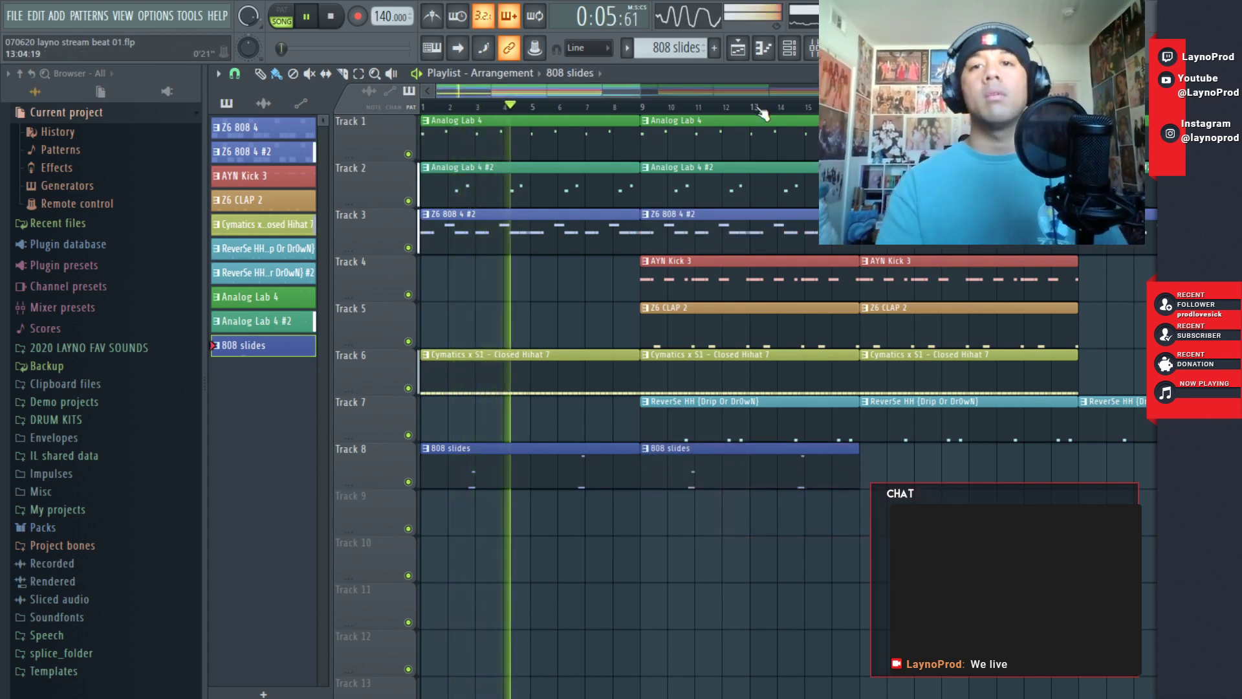
# - Add an 808 slides clip at bar 17 and replace Track 3's Z6 808 4 clip there with Z6 808 4 #2
pyautogui.scroll(-3, 650, 107)
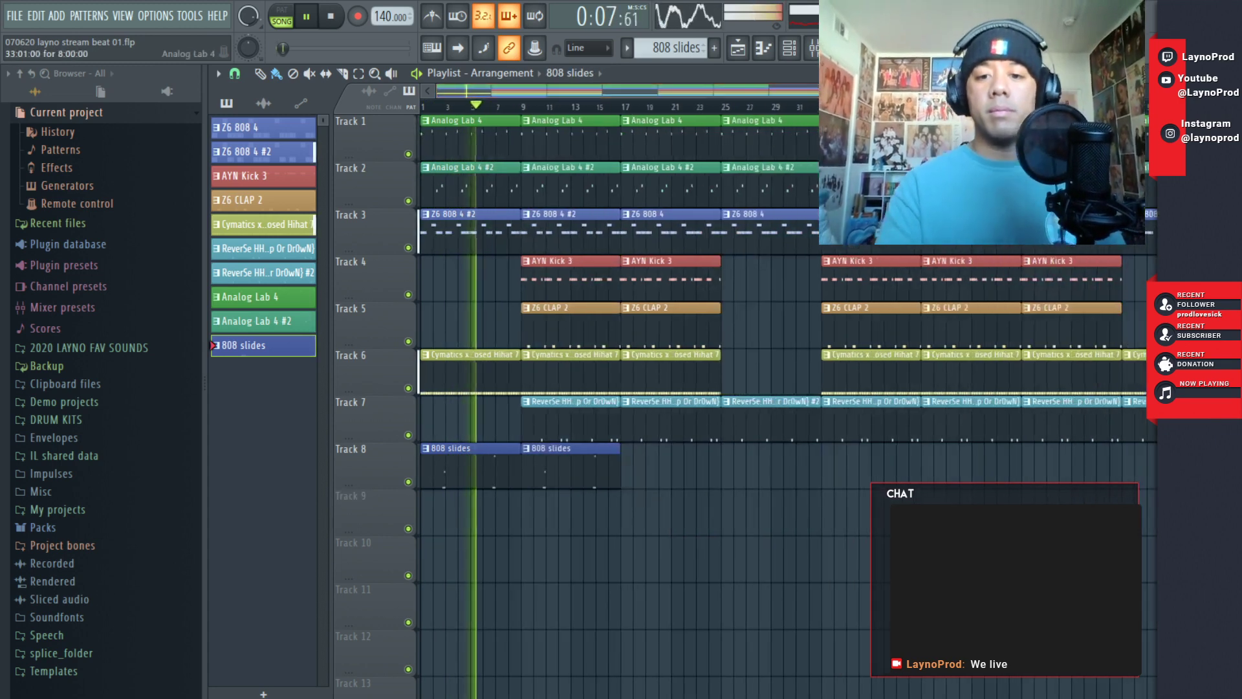
pyautogui.press('F9')
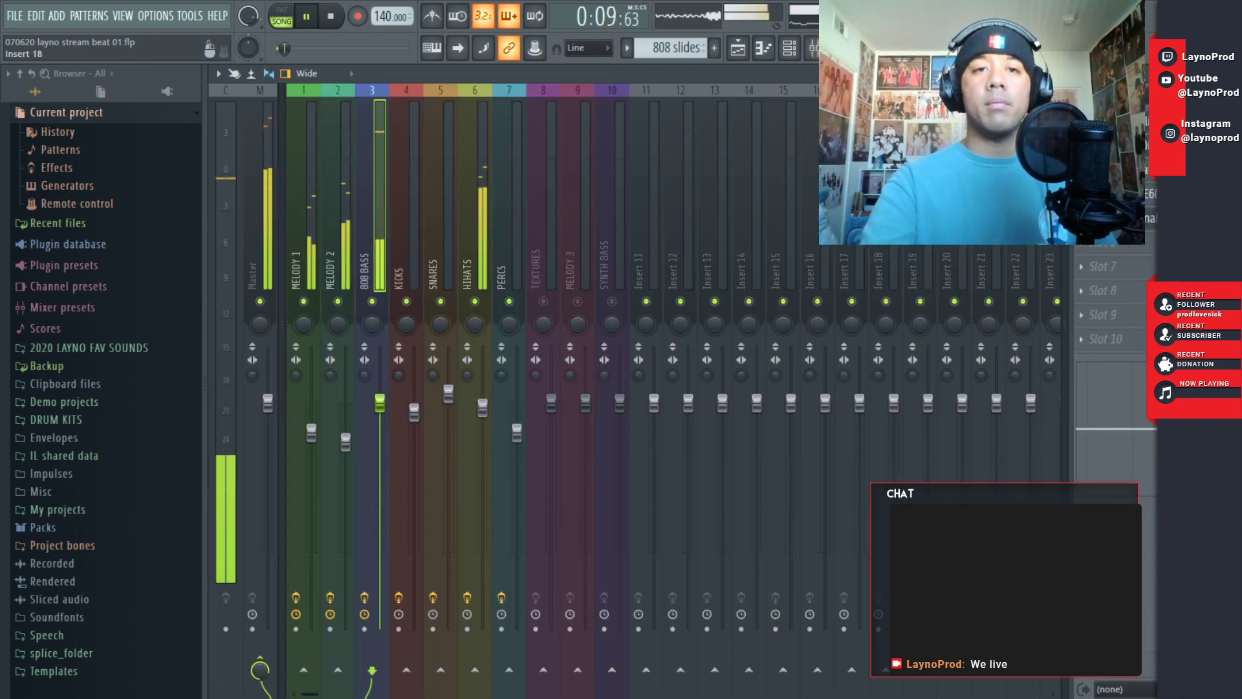
pyautogui.press('F5')
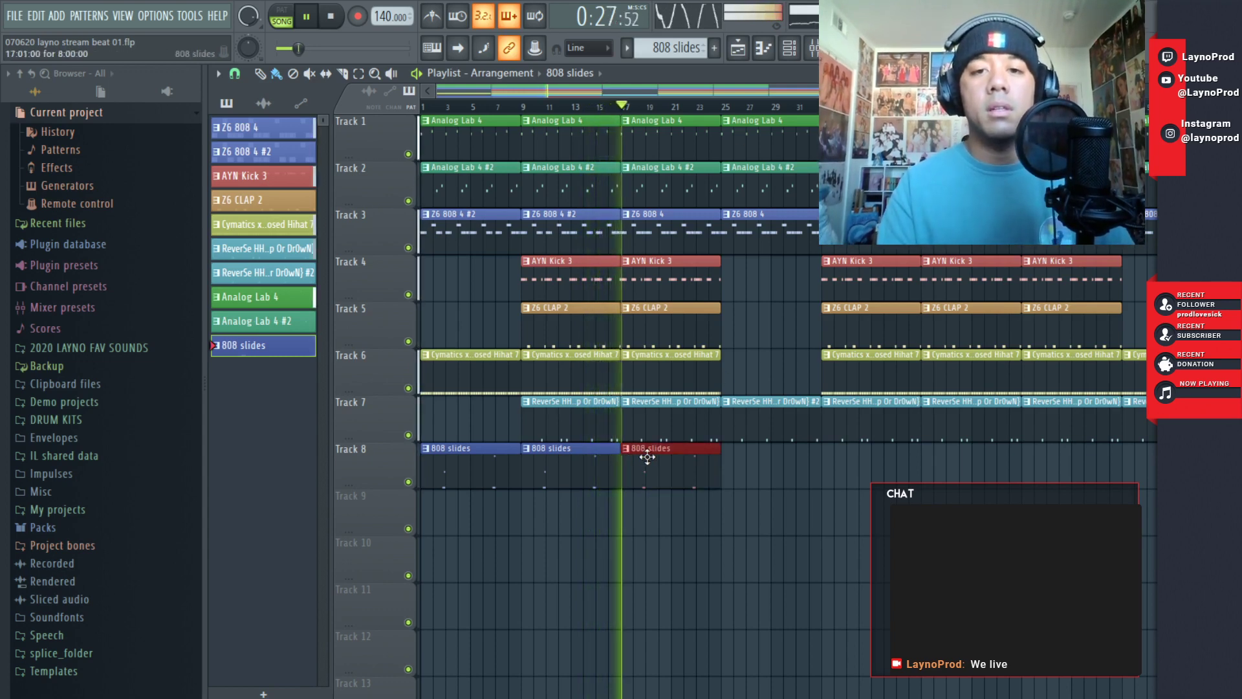
pyautogui.rightClick(637, 241)
pyautogui.click(614, 241)
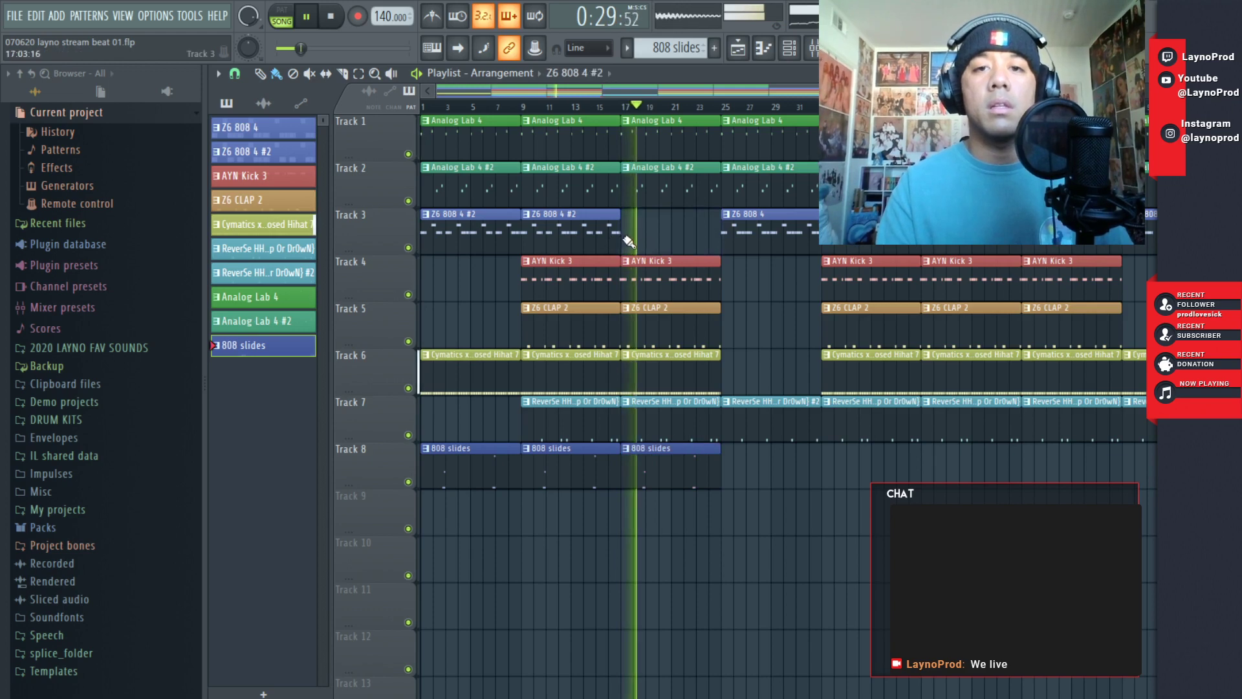
pyautogui.click(644, 246)
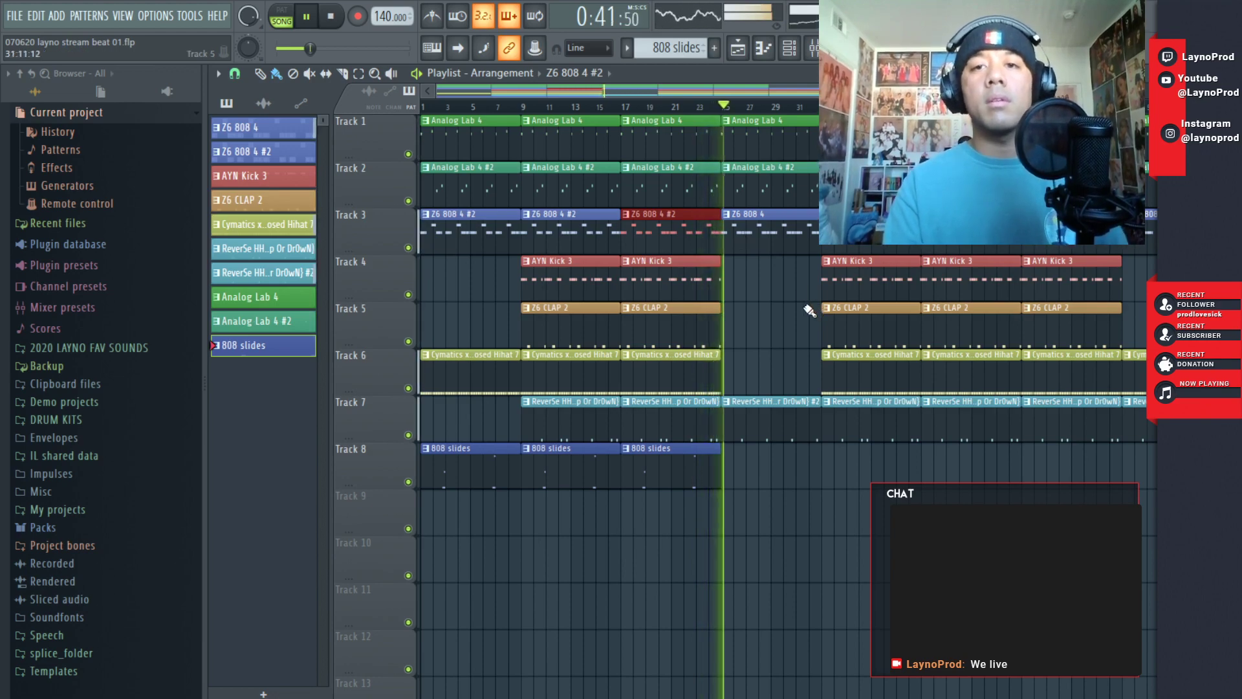
# - Open the Z6 808 4 clip at bar 25 of Track 3 to review its notes, and close the Piano roll
pyautogui.doubleClick(769, 244)
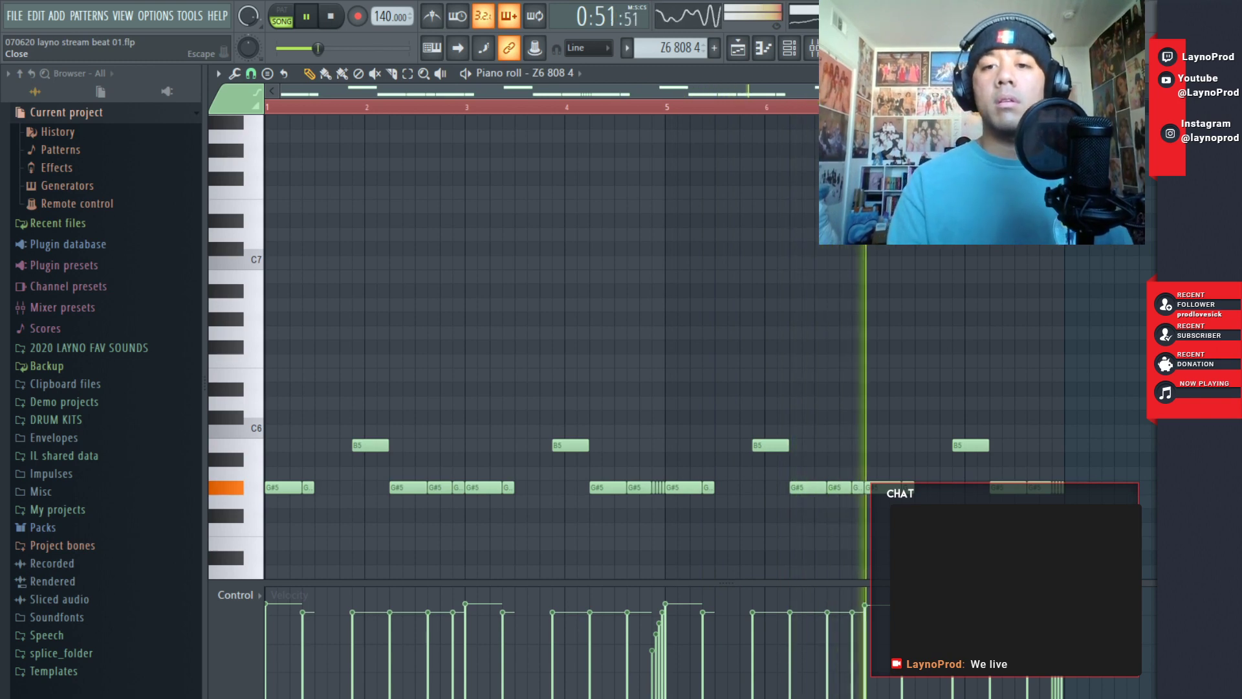
pyautogui.click(1148, 73)
pyautogui.middleClick(839, 132)
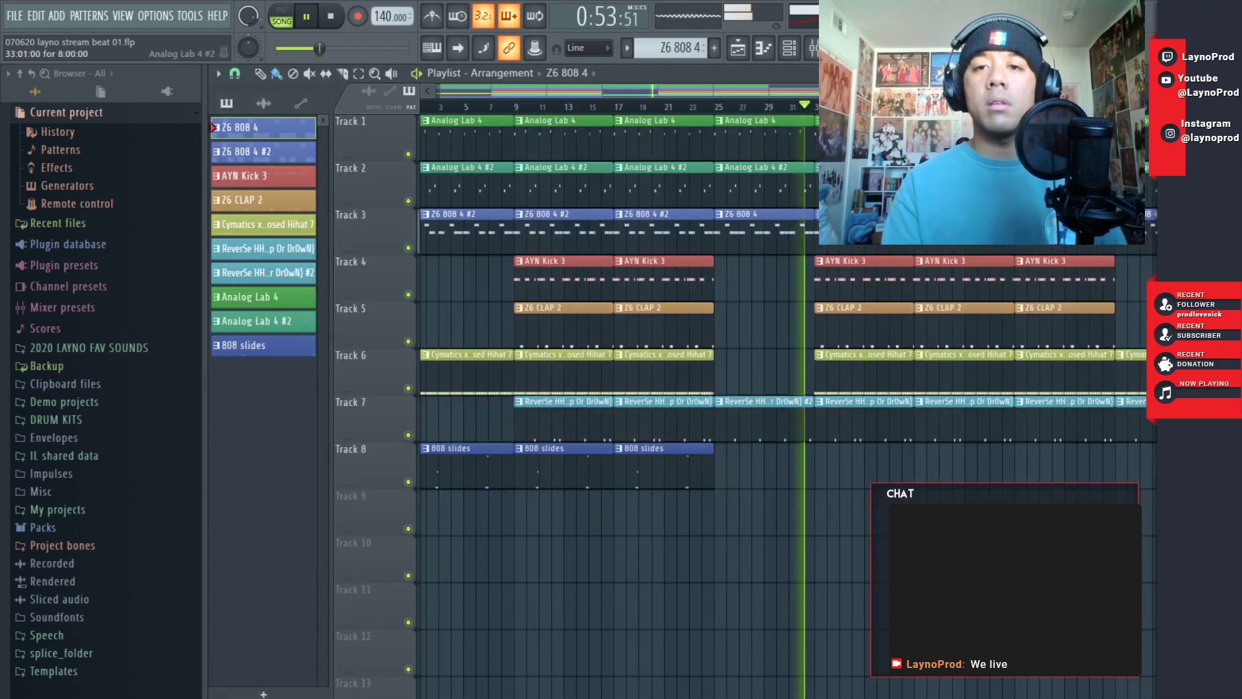
# - Put Z6 808 4 #2 on Track 3 and 808 slides on Track 8 at bars 33 and 41, and save the project
pyautogui.click(697, 221)
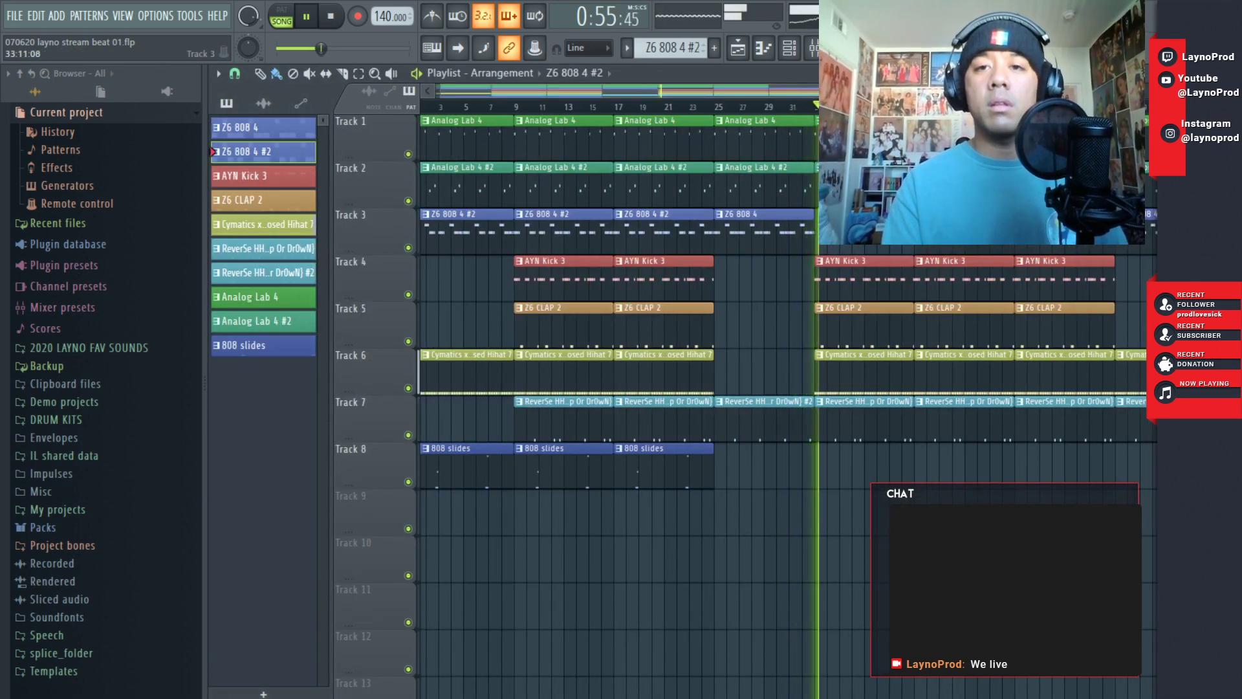
pyautogui.click(617, 486)
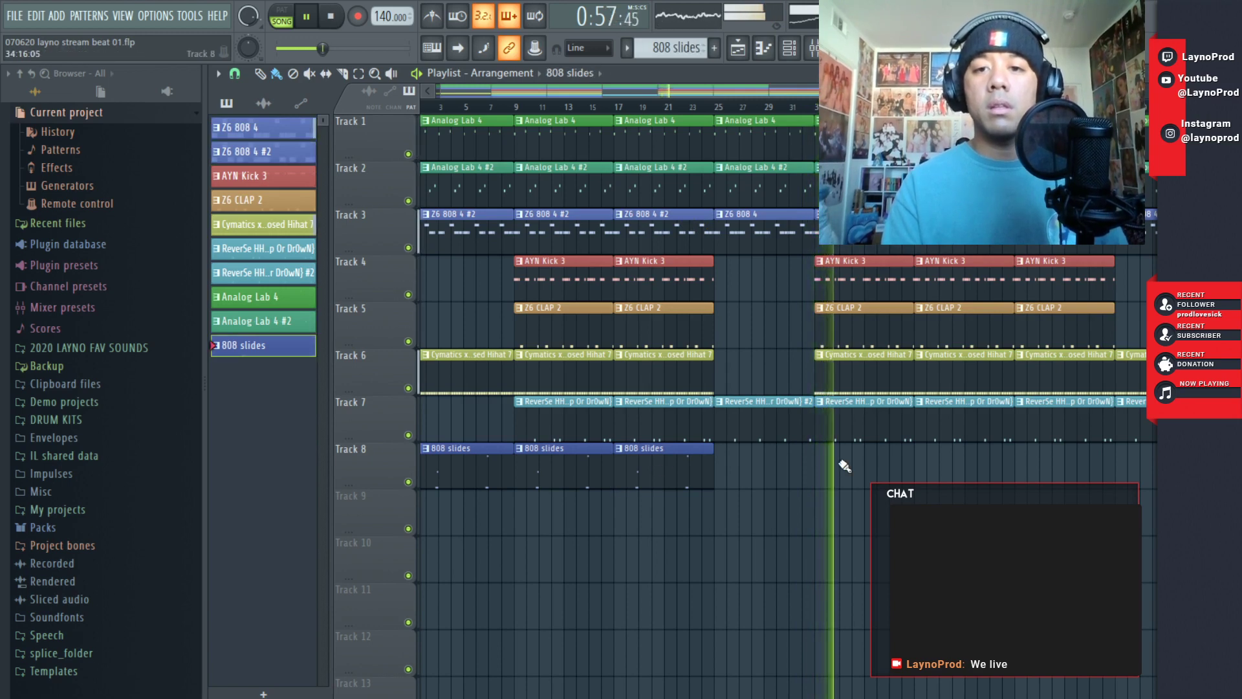
pyautogui.click(819, 470)
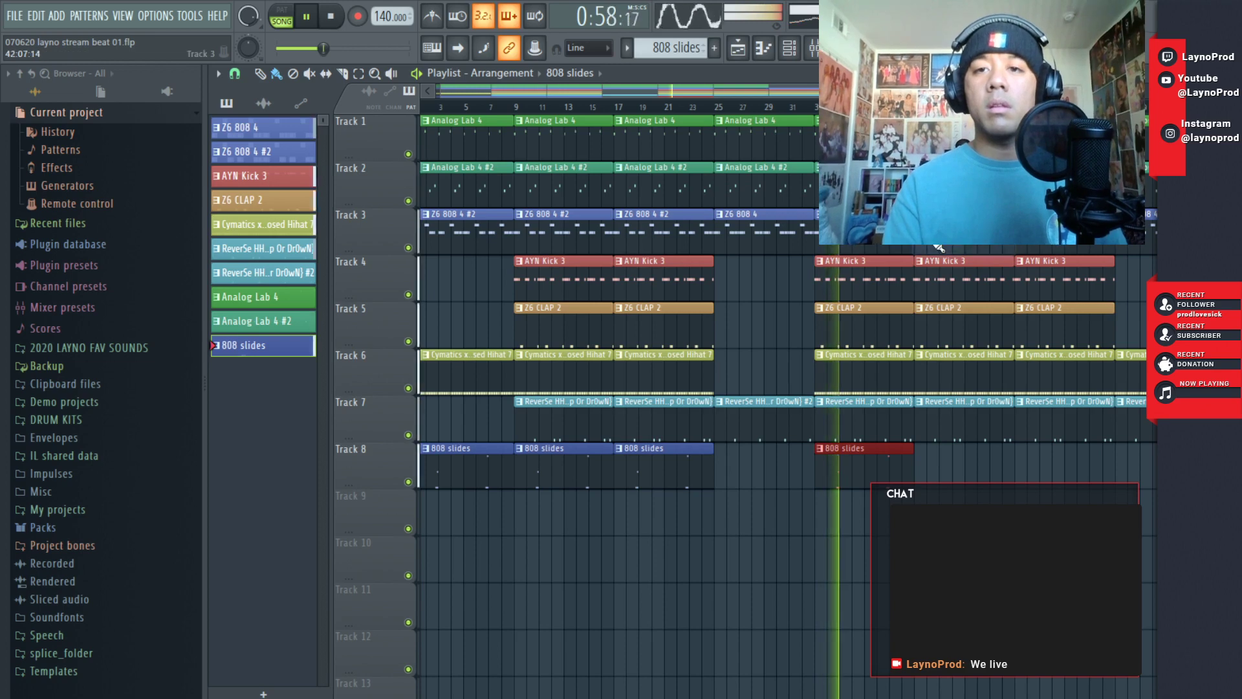
pyautogui.click(896, 229)
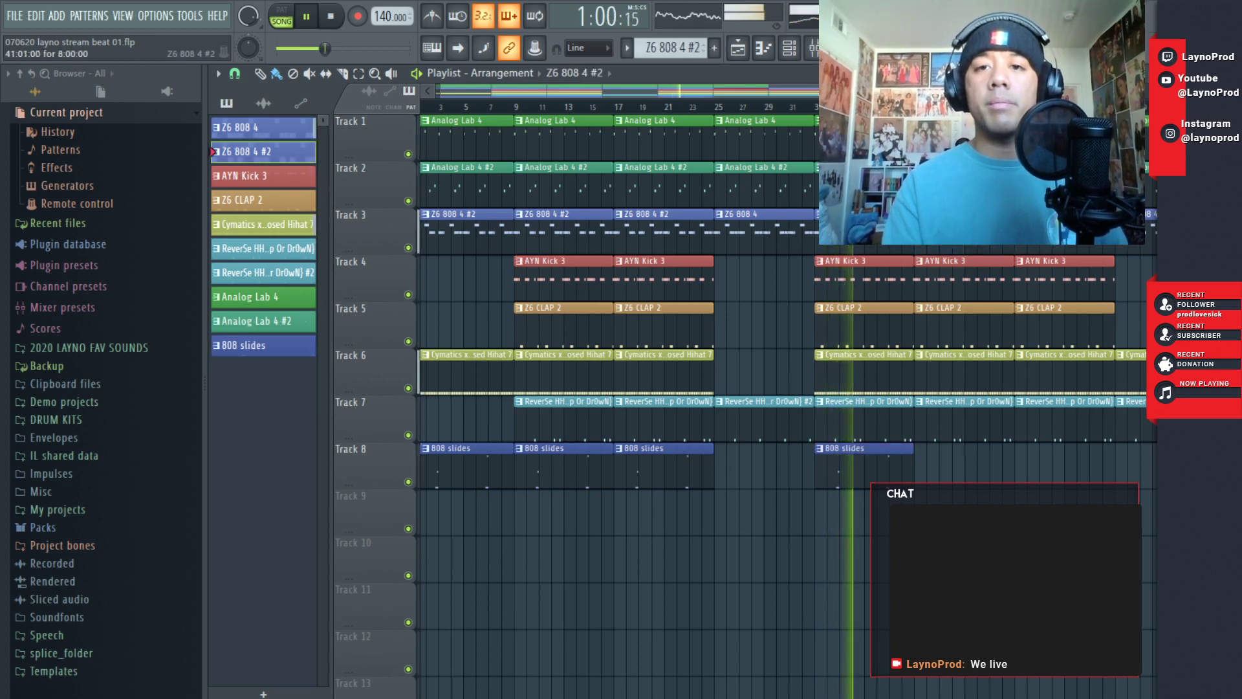
pyautogui.click(925, 472)
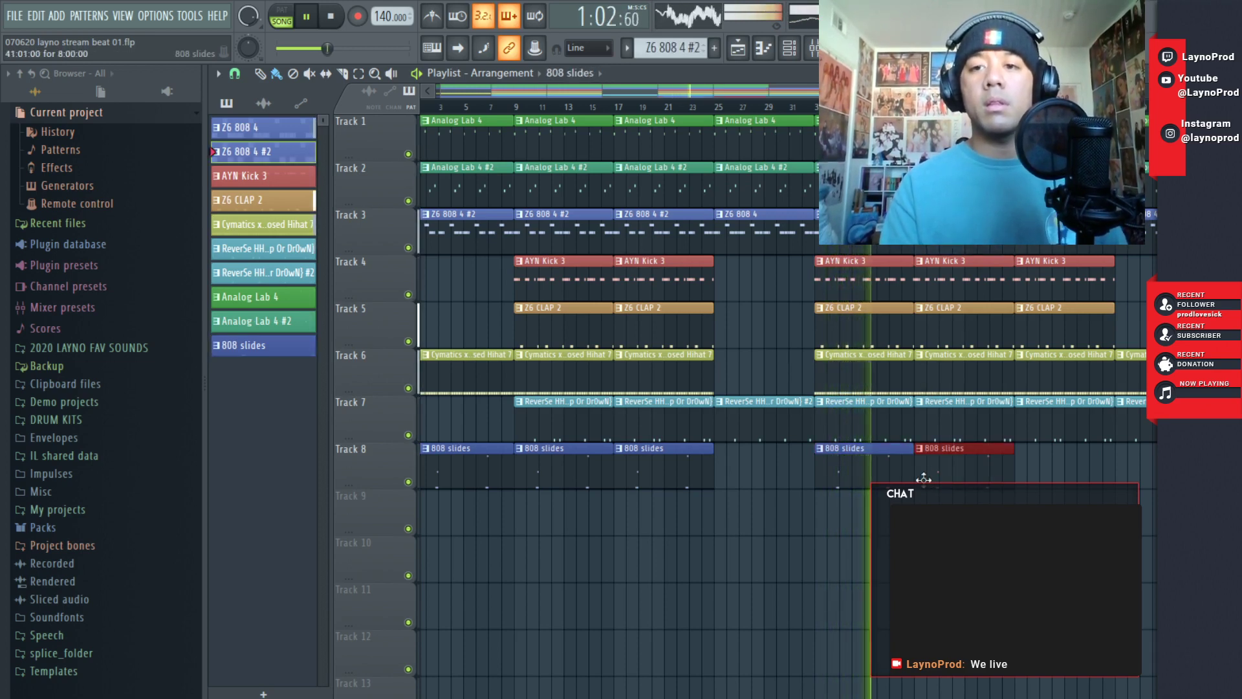
pyautogui.click(14, 23)
pyautogui.click(21, 84)
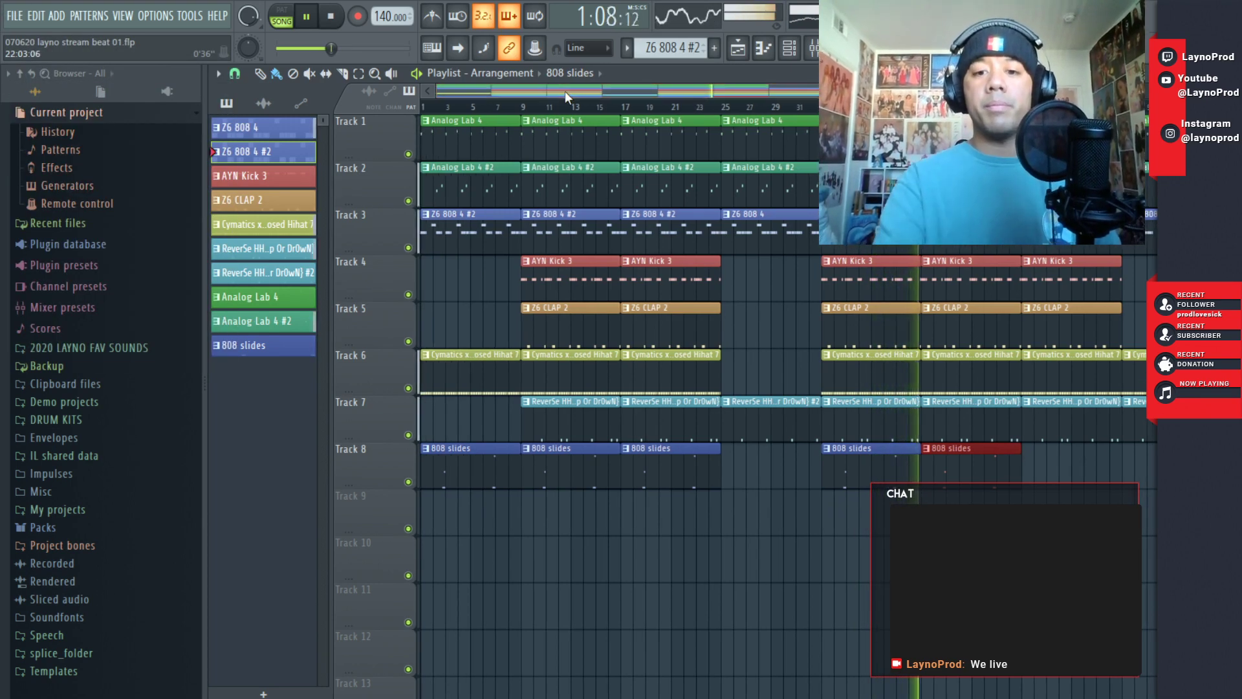
# - Check the mixer levels, and put Z6 808 4 #2 on Track 3 and 808 slides on Track 8 at bar 49
pyautogui.press('F9')
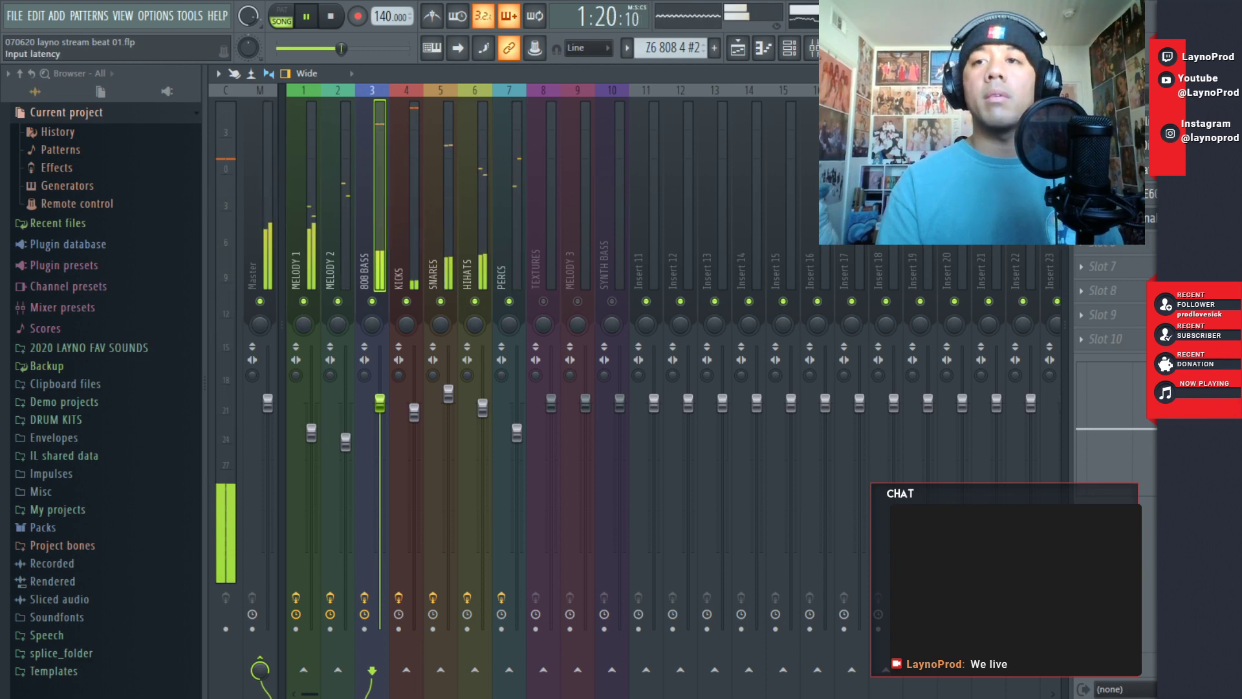
pyautogui.press('Escape')
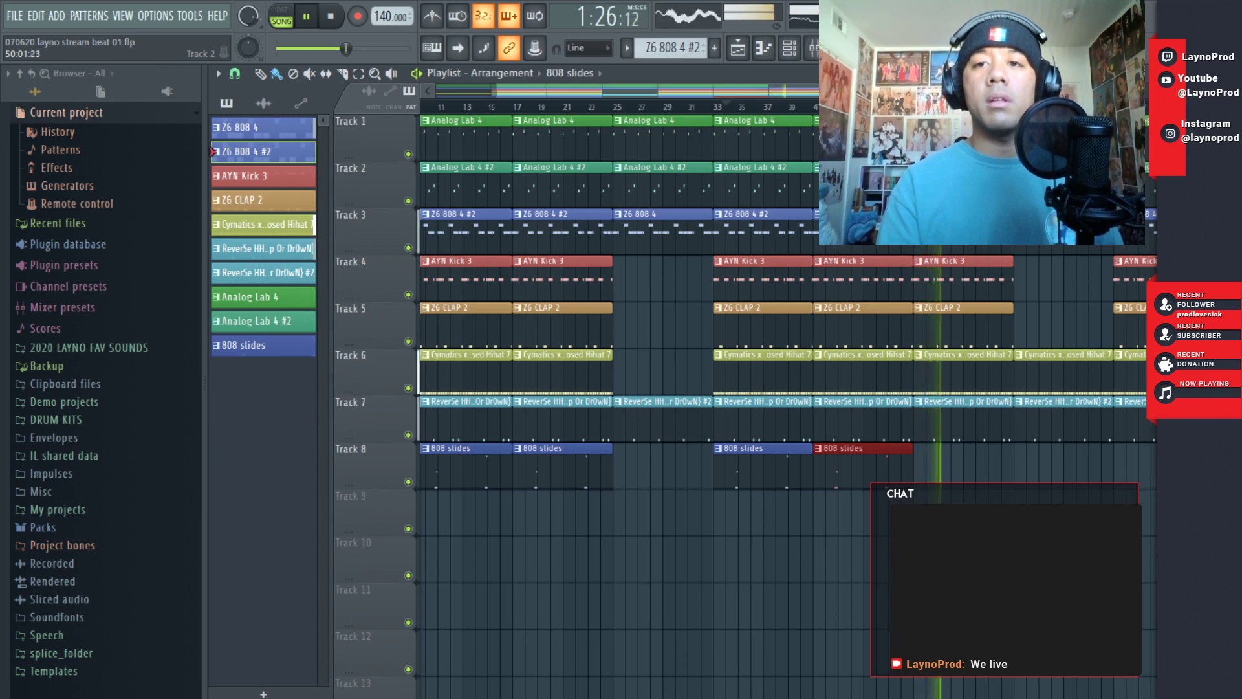
pyautogui.hotkey('ctrl', 'z')
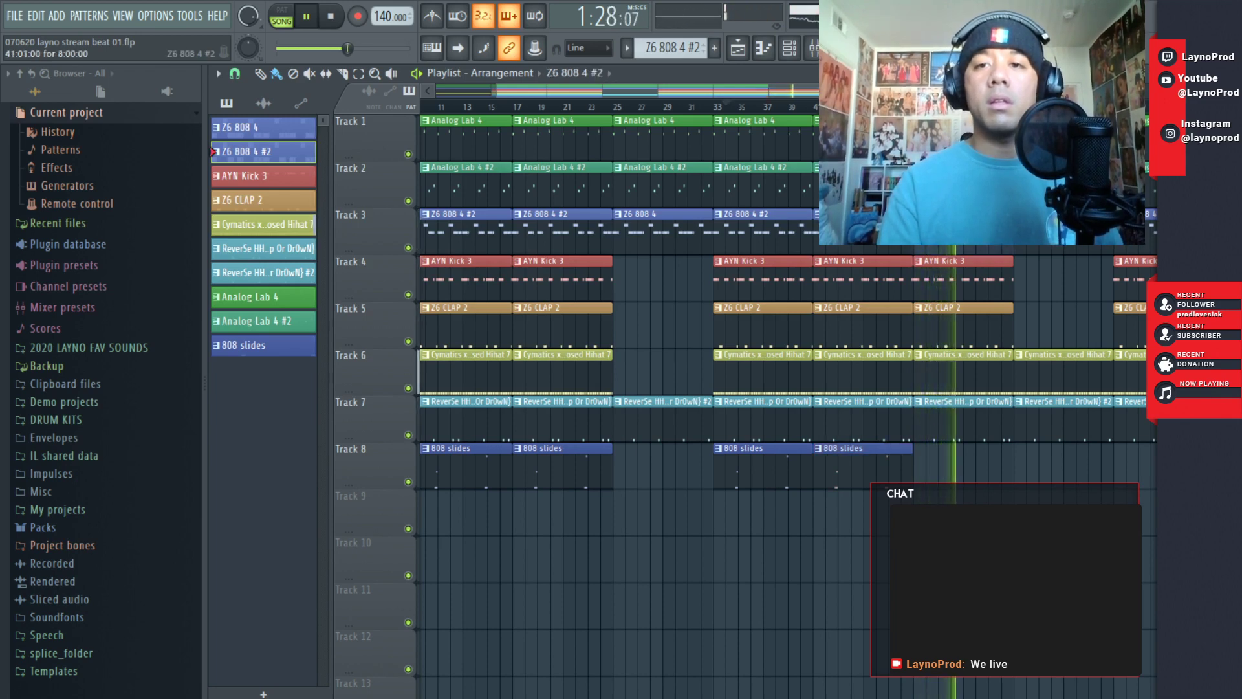
pyautogui.click(905, 477)
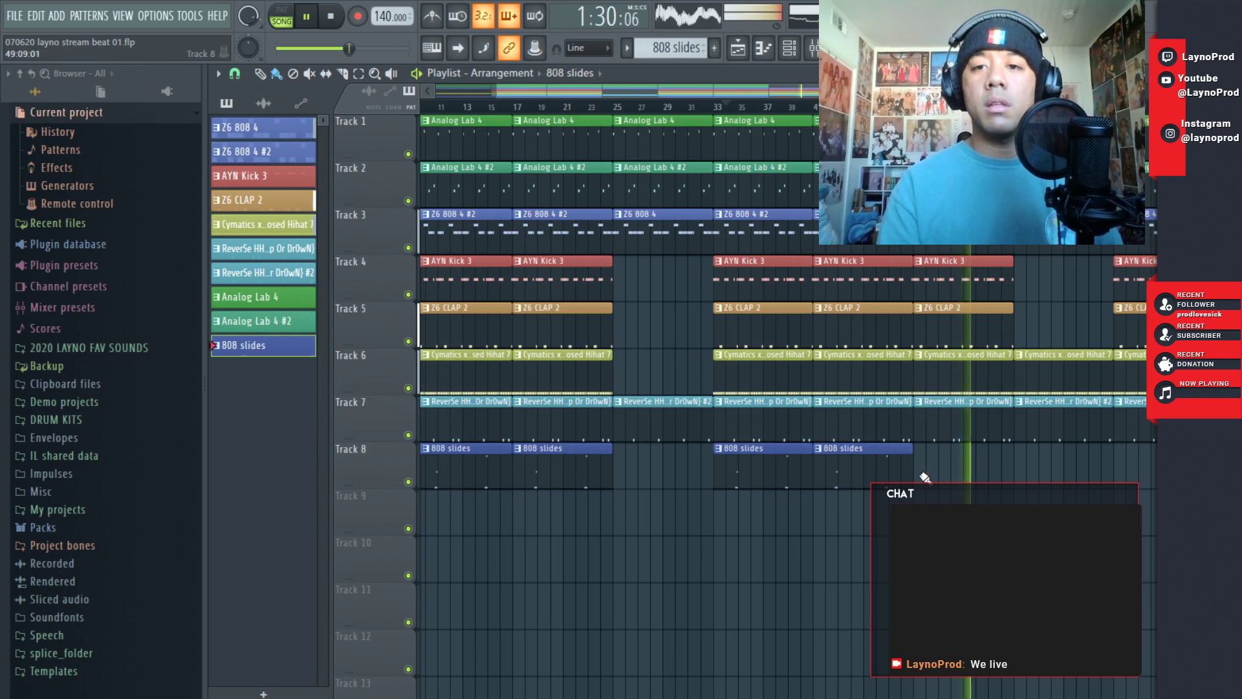
pyautogui.moveTo(954, 473); pyautogui.dragTo(944, 474)
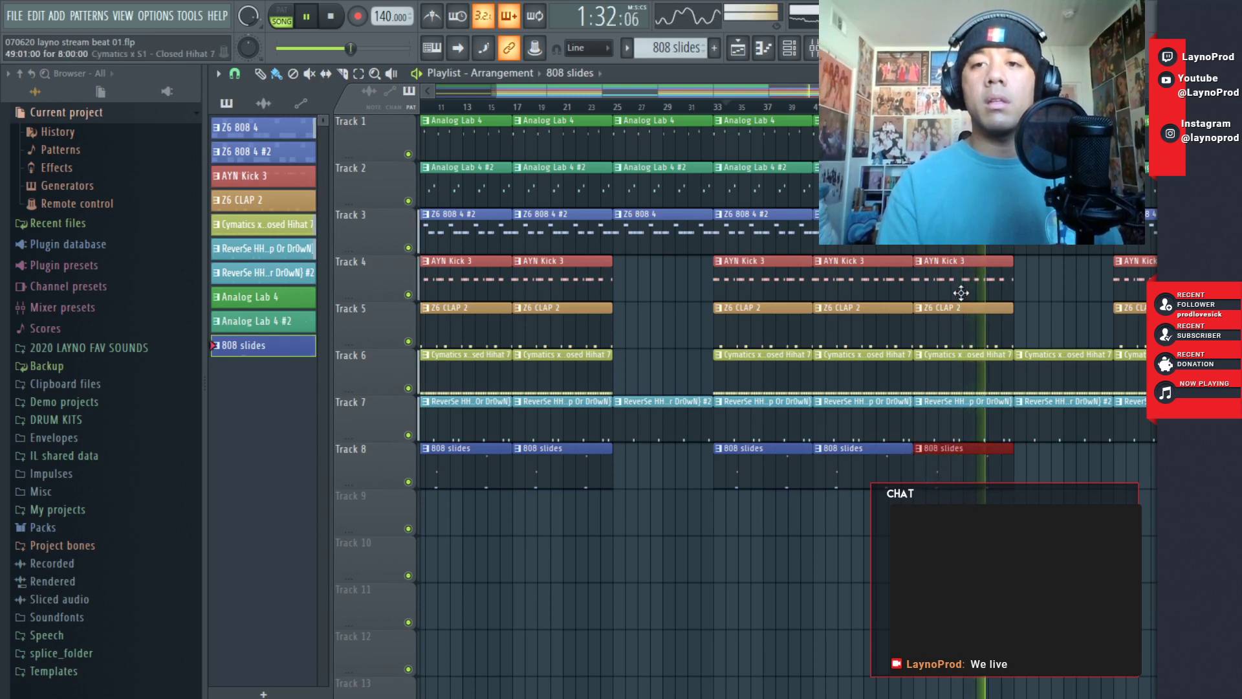
# - Play the arrangement from bar 49 and save the project
pyautogui.click(909, 107)
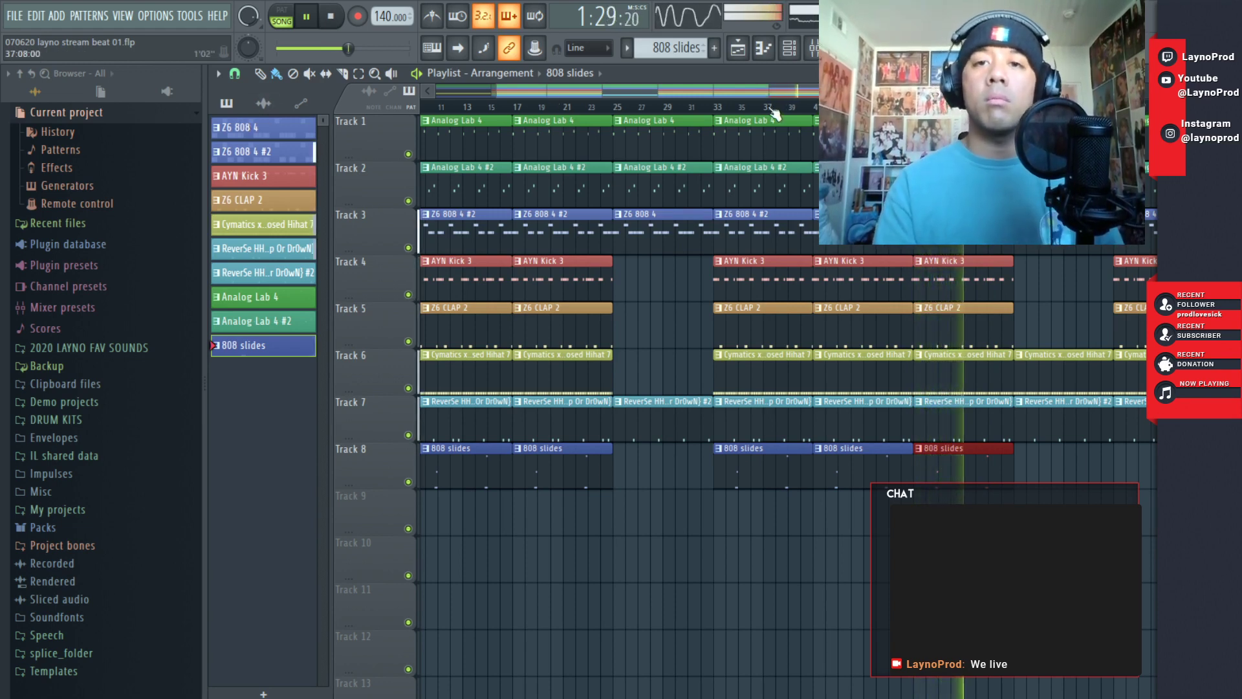
pyautogui.moveTo(772, 92); pyautogui.dragTo(544, 89)
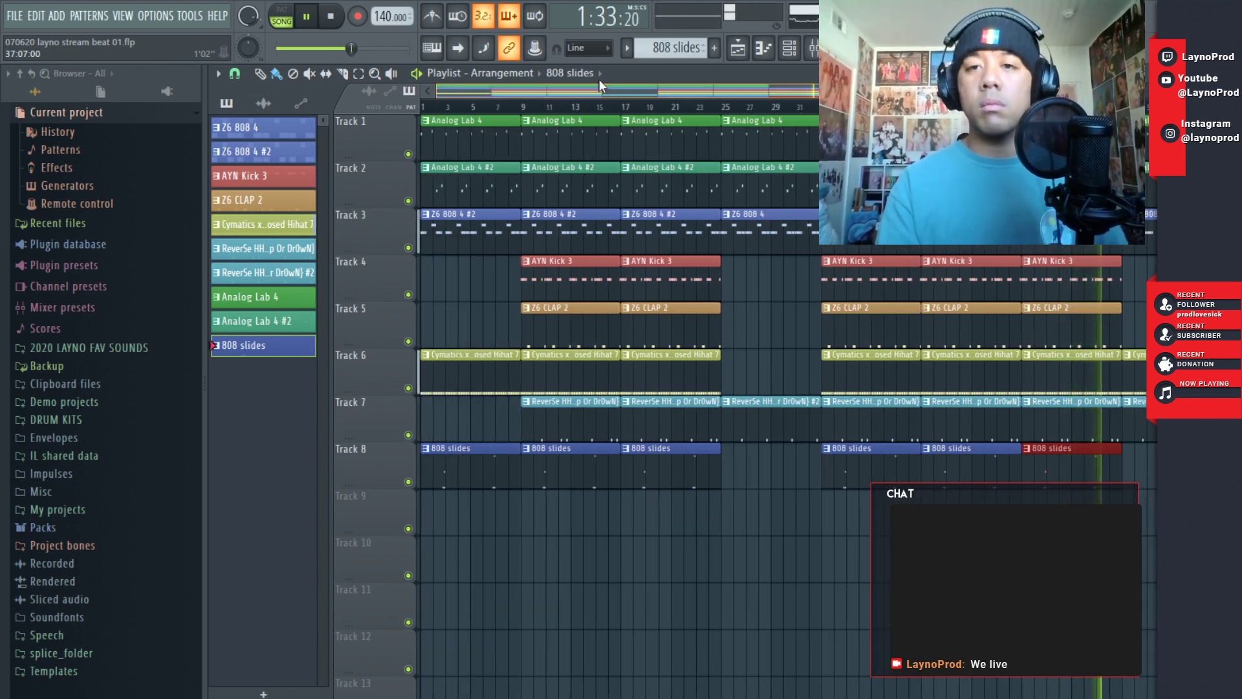
pyautogui.moveTo(763, 89); pyautogui.dragTo(926, 89)
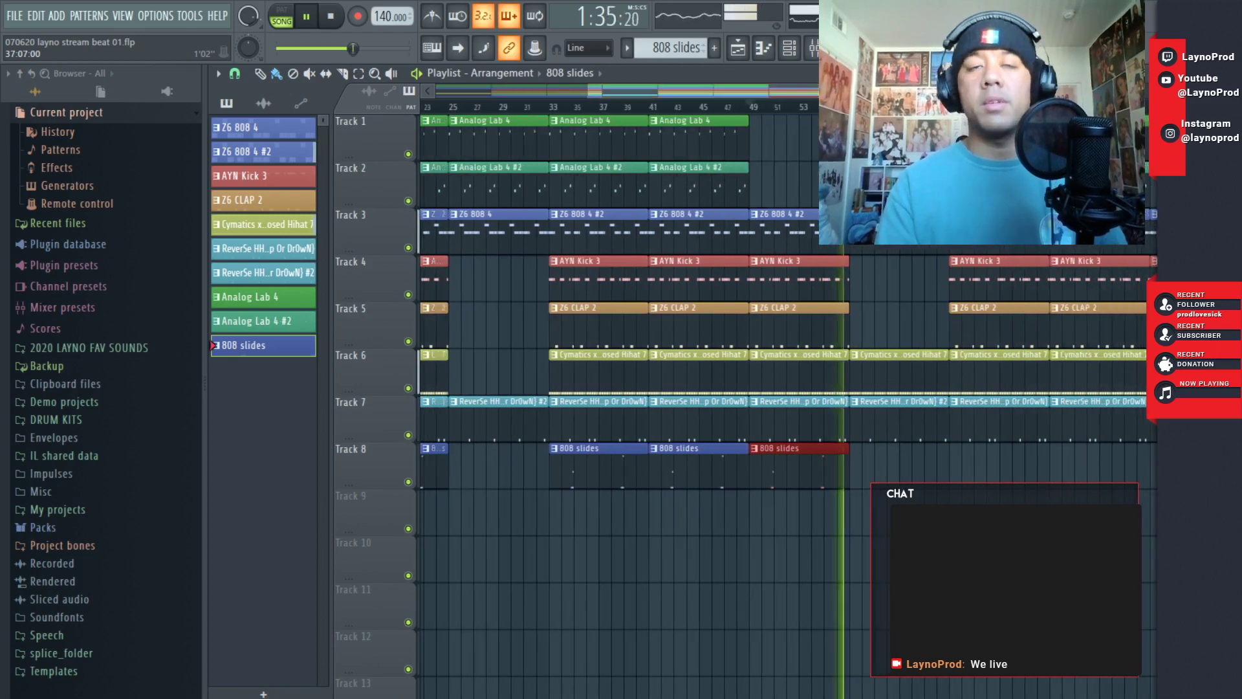
pyautogui.click(14, 15)
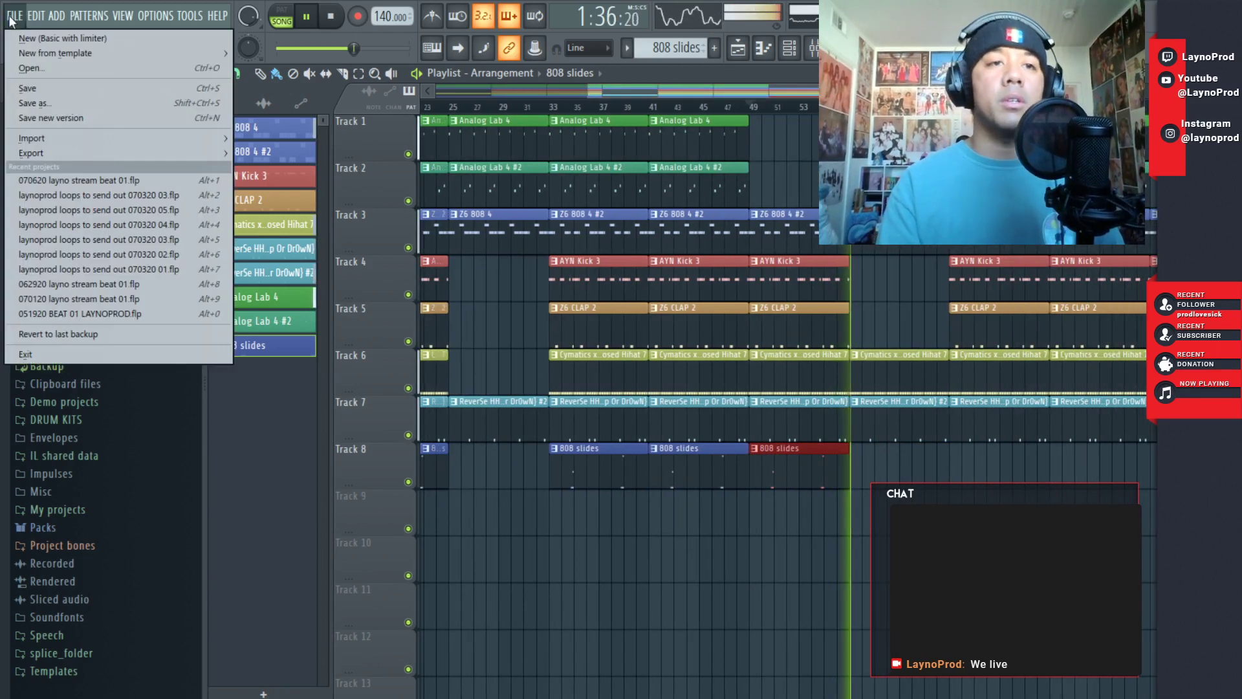
pyautogui.click(22, 90)
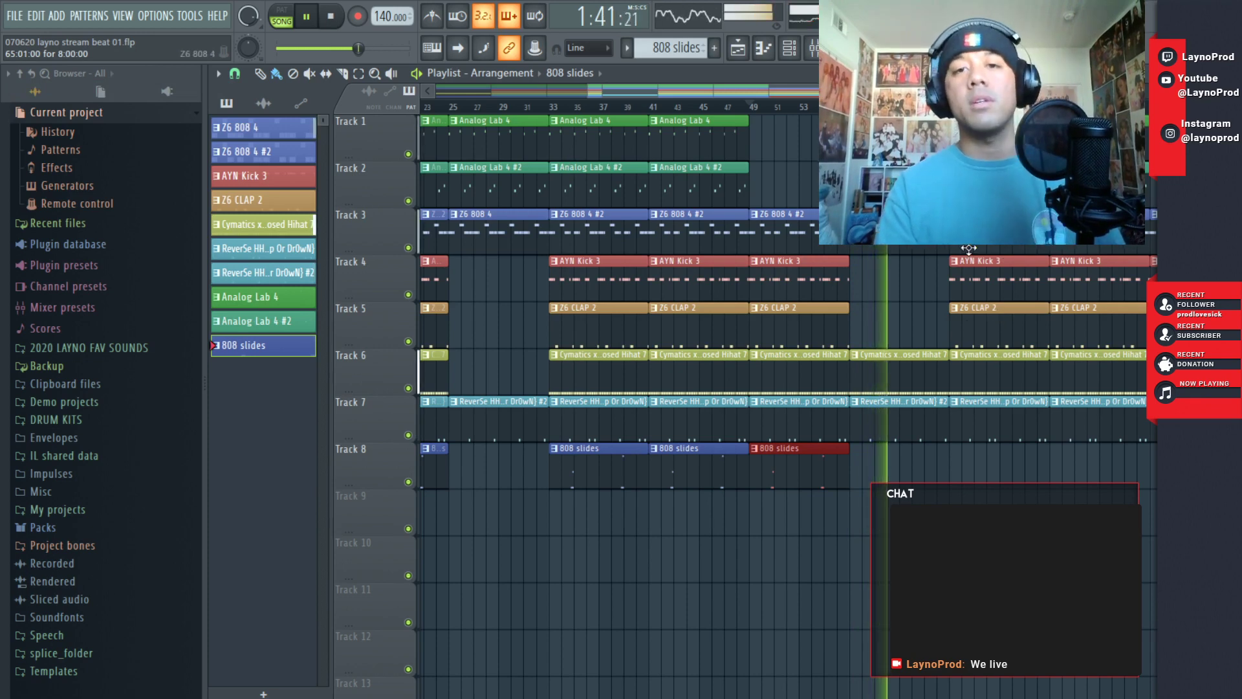
# - Replace Track 3's Z6 808 4 clip at bar 65 with Z6 808 4 #2 and add an 808 slides clip below on Track 8
pyautogui.click(602, 239)
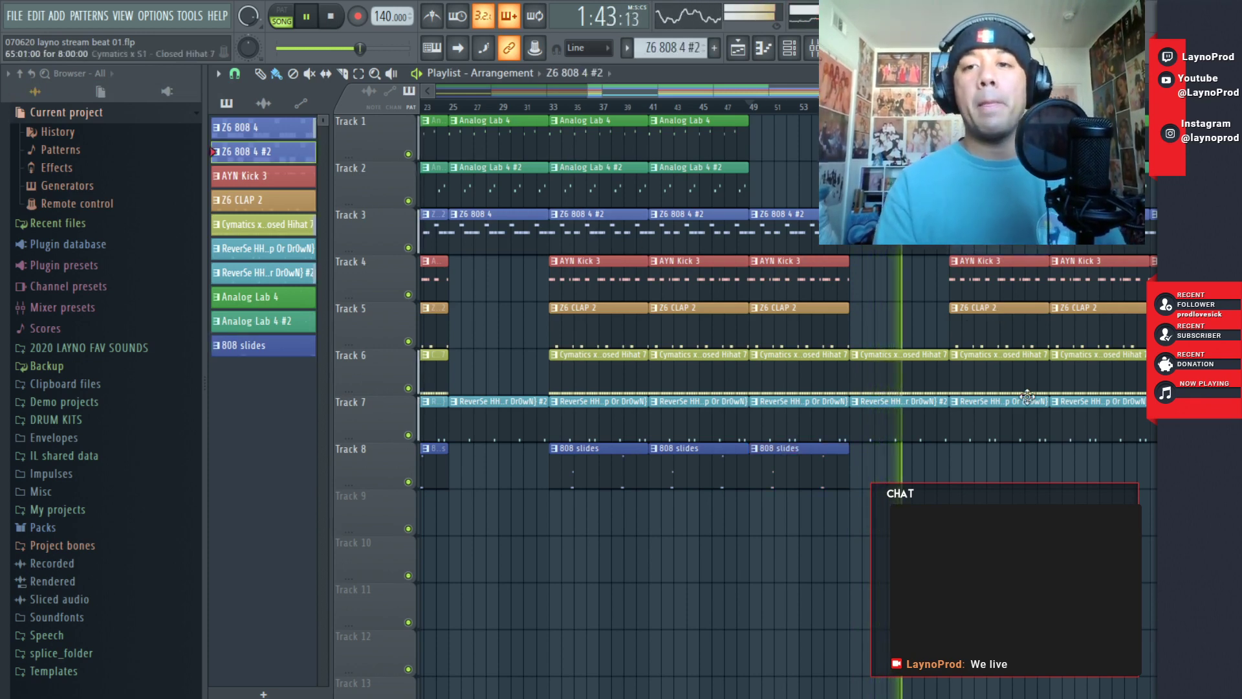
pyautogui.moveTo(975, 474); pyautogui.dragTo(991, 228)
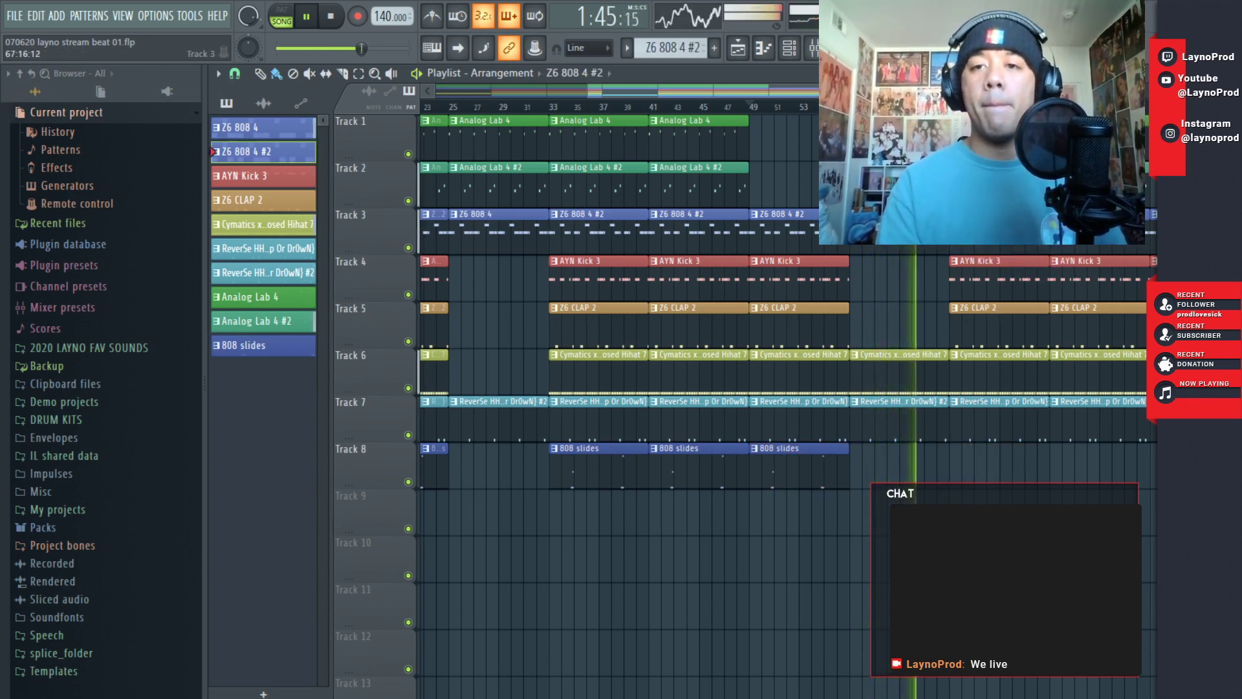
pyautogui.click(825, 473)
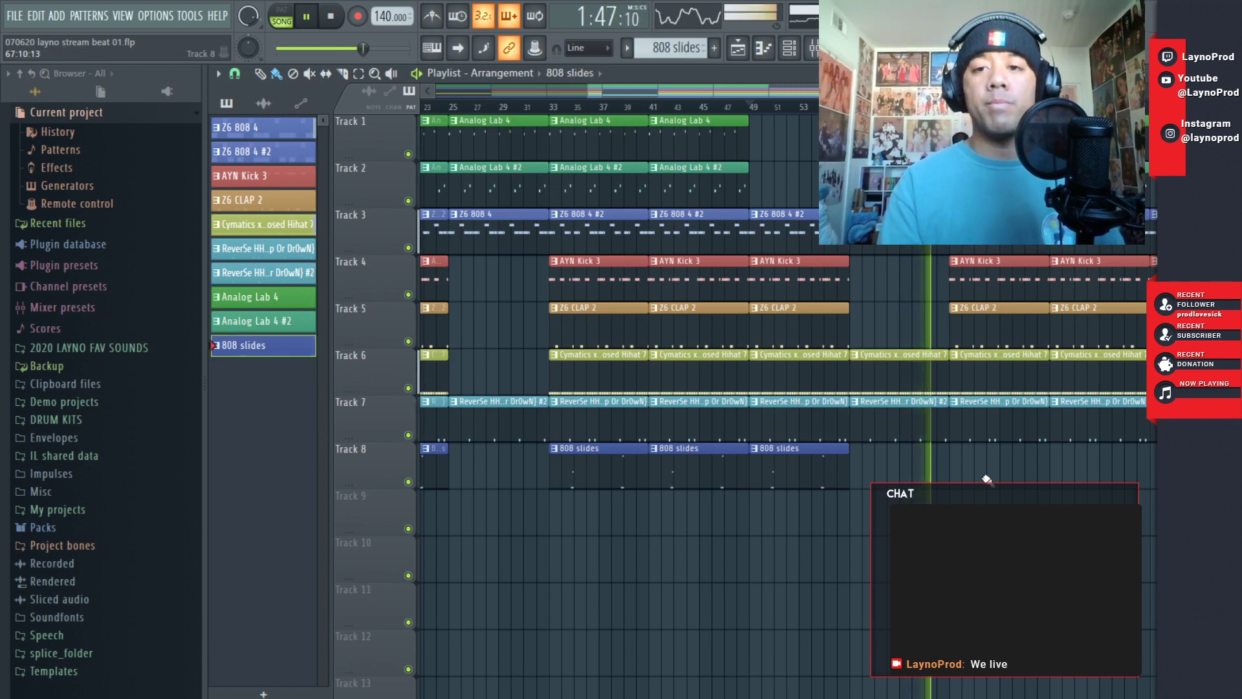
pyautogui.click(949, 478)
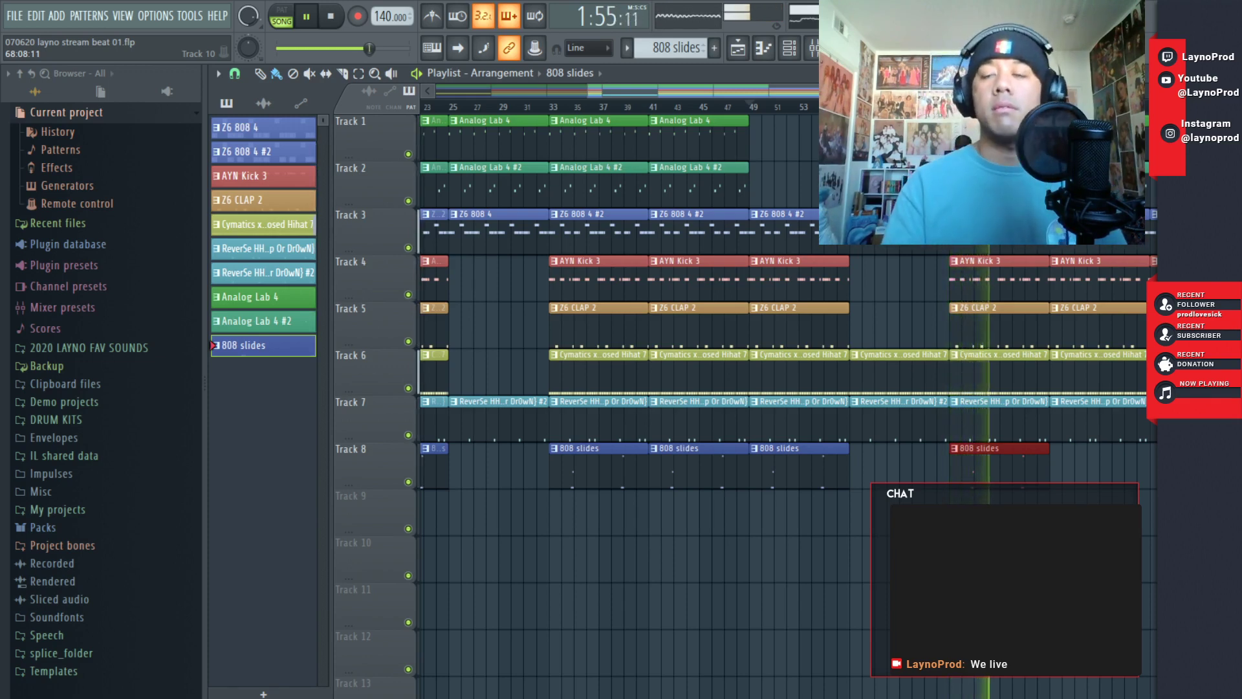
# - Replace Track 3's Z6 808 4 clips at bars 73 and 81 with Z6 808 4 #2 and add 808 slides clips there on Track 8
pyautogui.moveTo(654, 87); pyautogui.dragTo(740, 96)
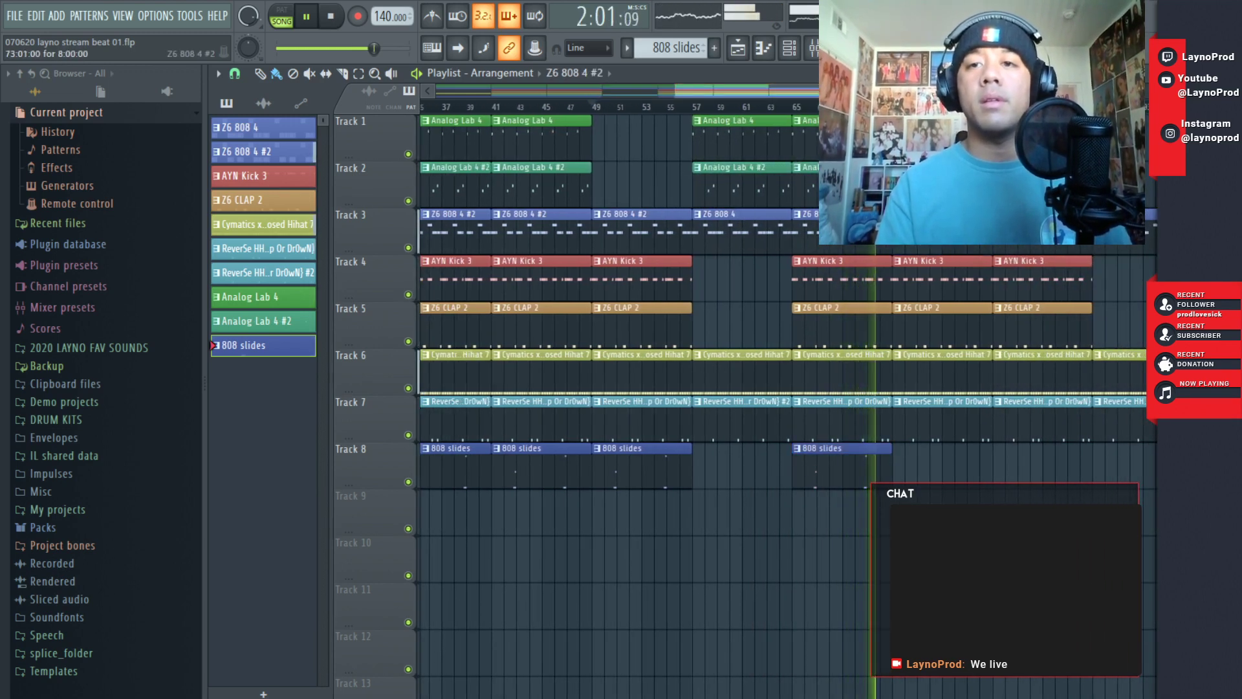
pyautogui.click(893, 462)
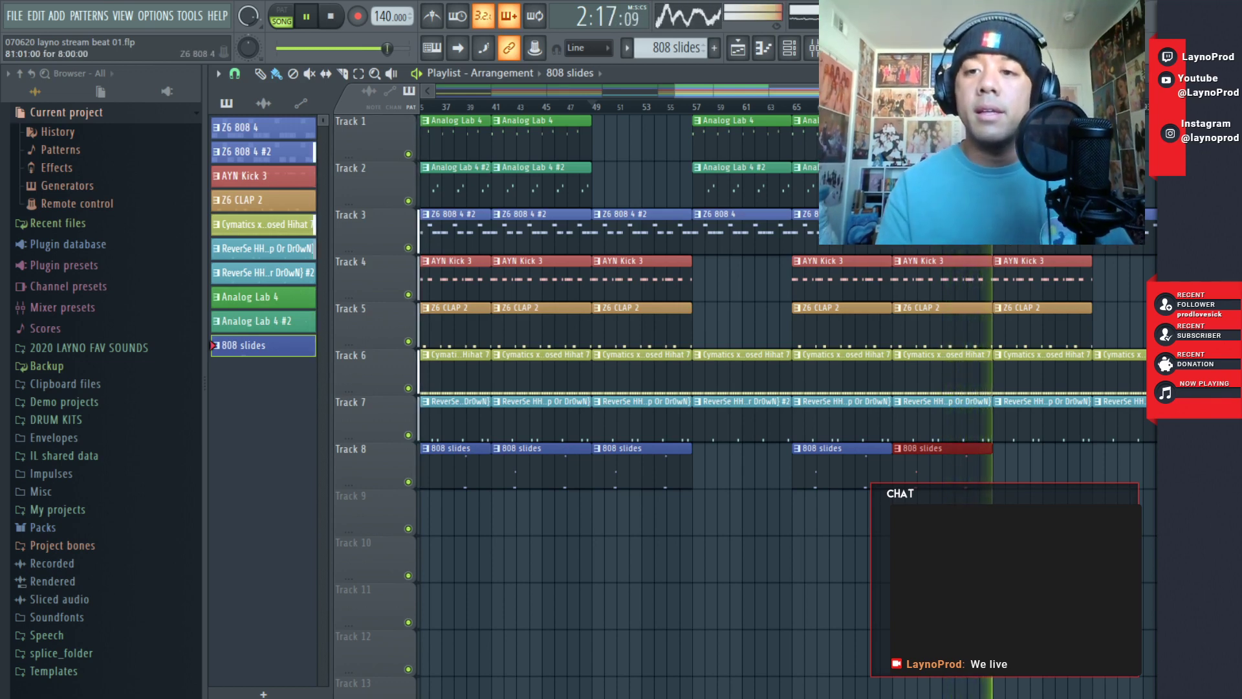
pyautogui.click(980, 234)
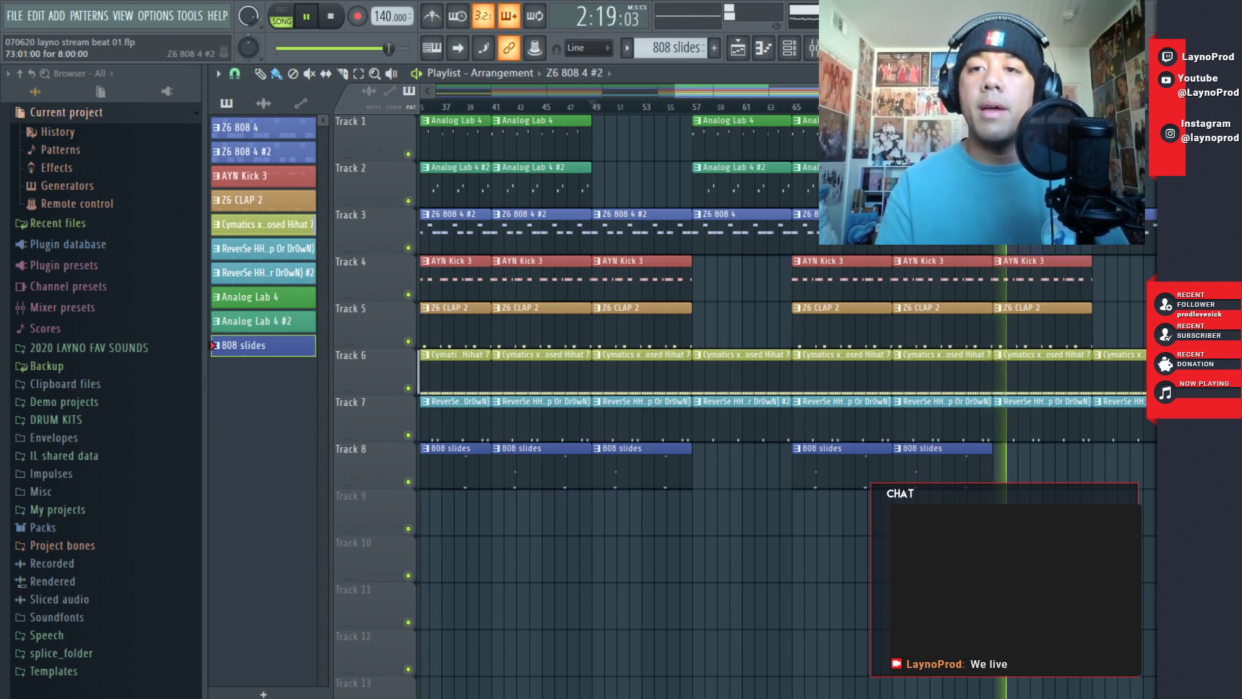
pyautogui.click(1004, 474)
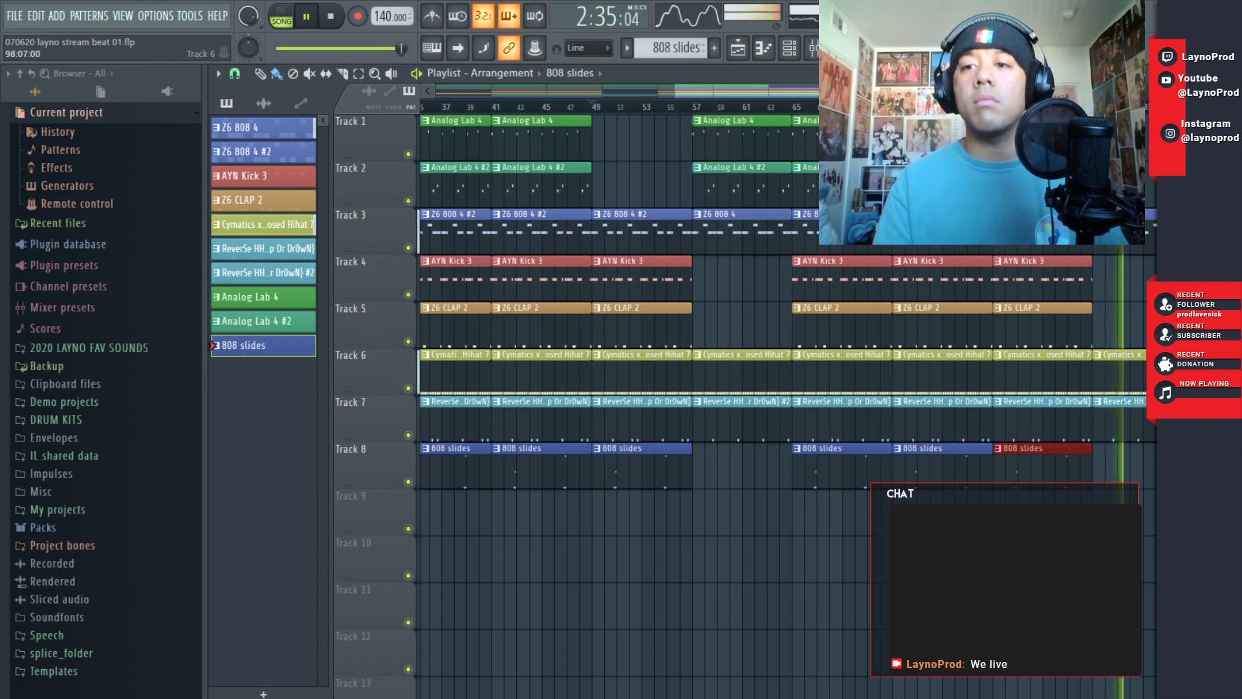
# - Return to the beginning of the arrangement and play the song from bar 1
pyautogui.moveTo(774, 86); pyautogui.dragTo(451, 98)
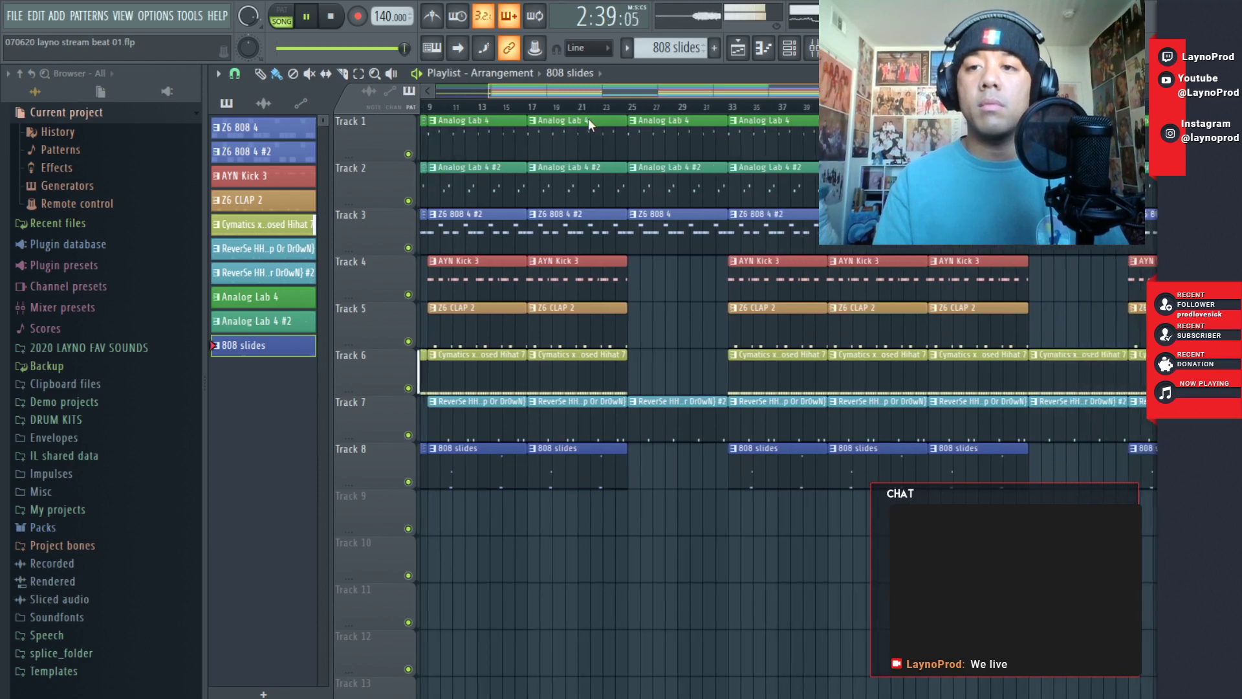
pyautogui.moveTo(580, 118); pyautogui.dragTo(445, 116)
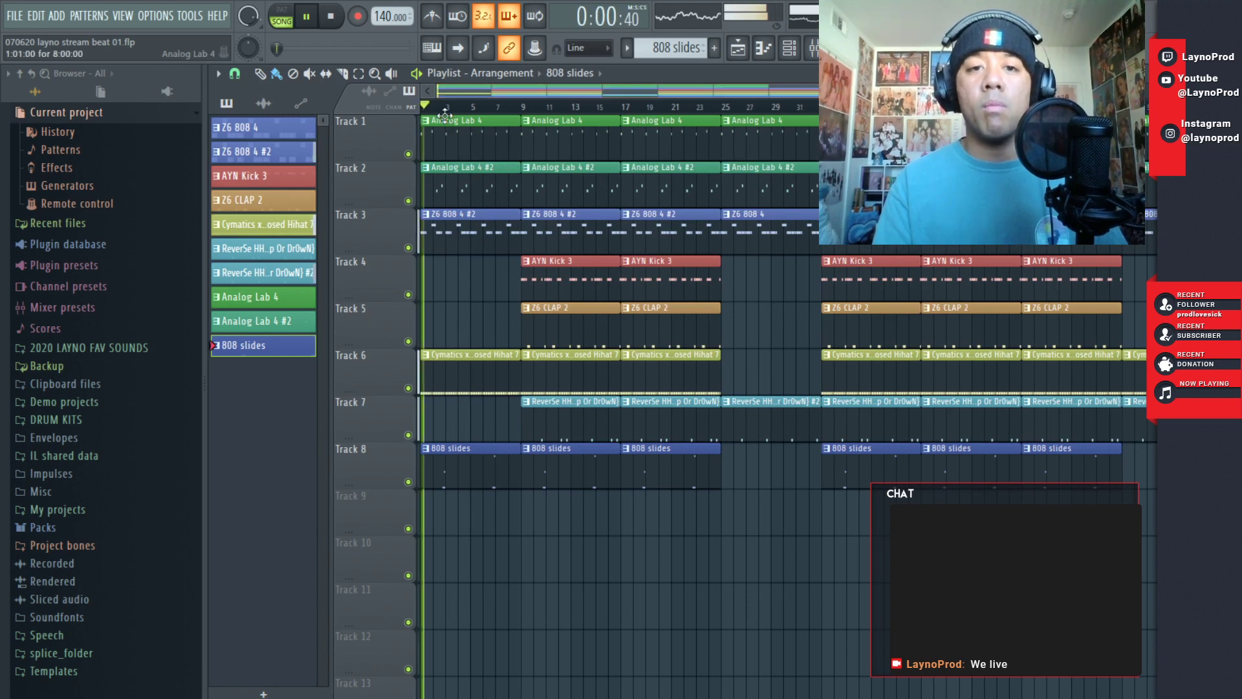
pyautogui.press('space')
pyautogui.press('space')
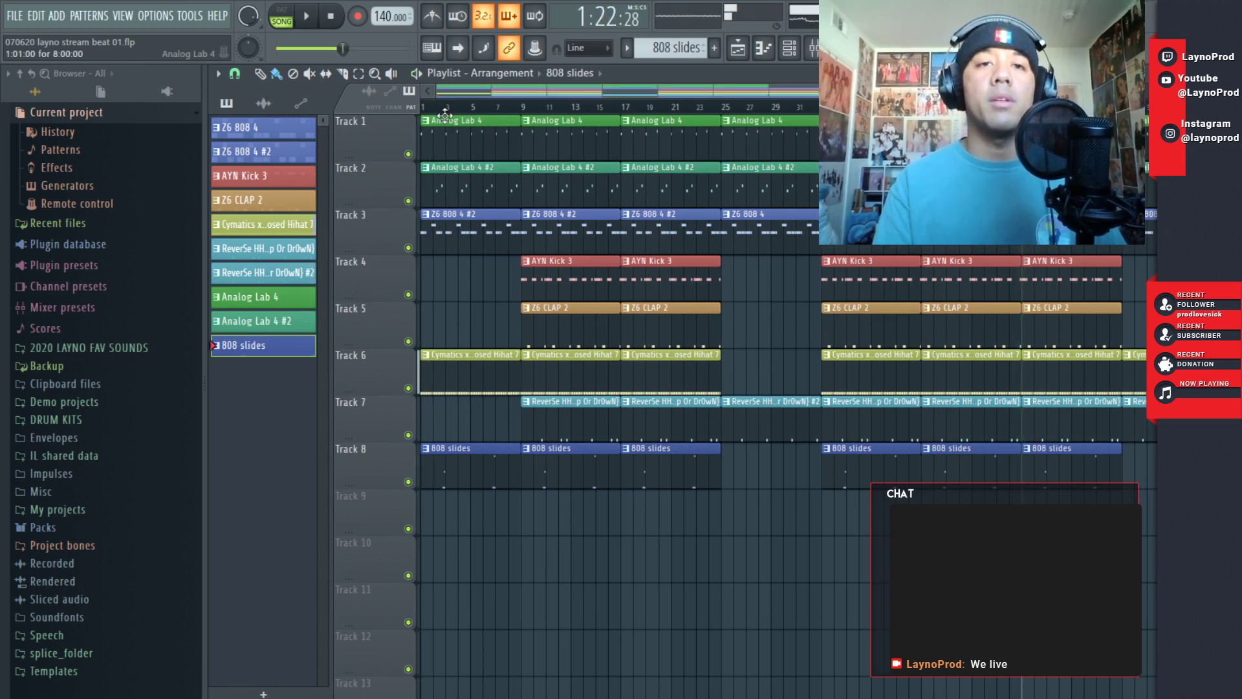
pyautogui.press('space')
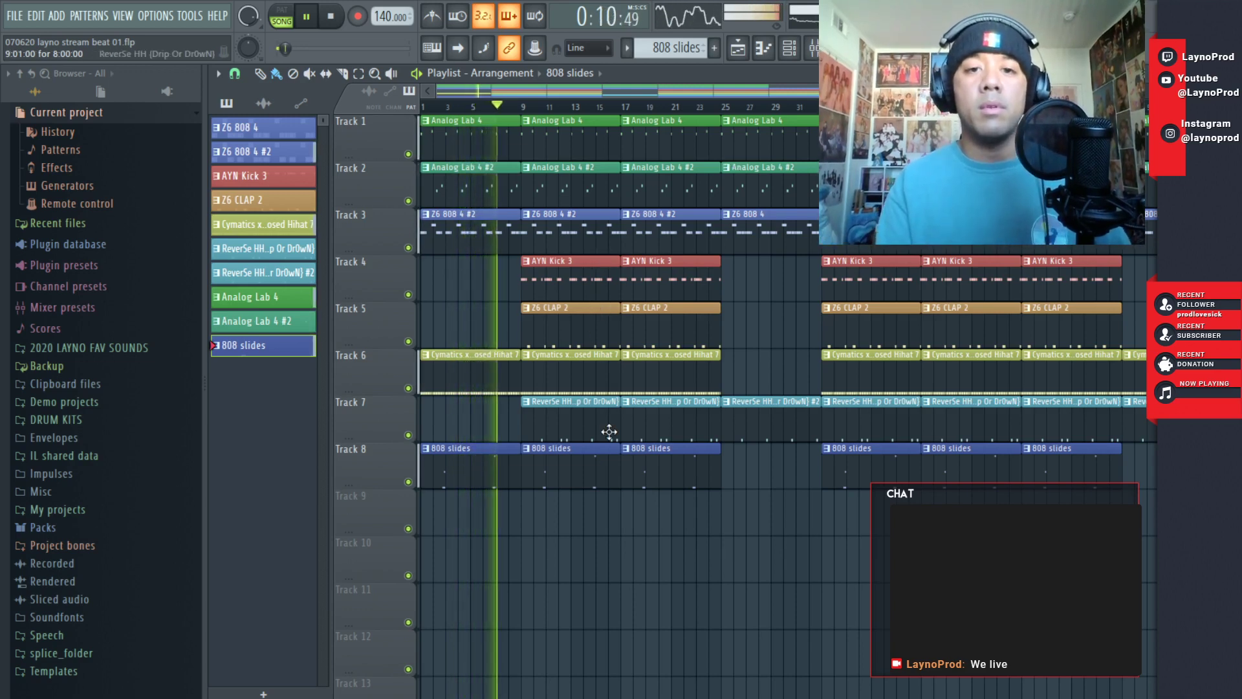
# - Check the mixer's channel levels during playback and look over the clip layout through the arrangement's final bars
pyautogui.press('F9')
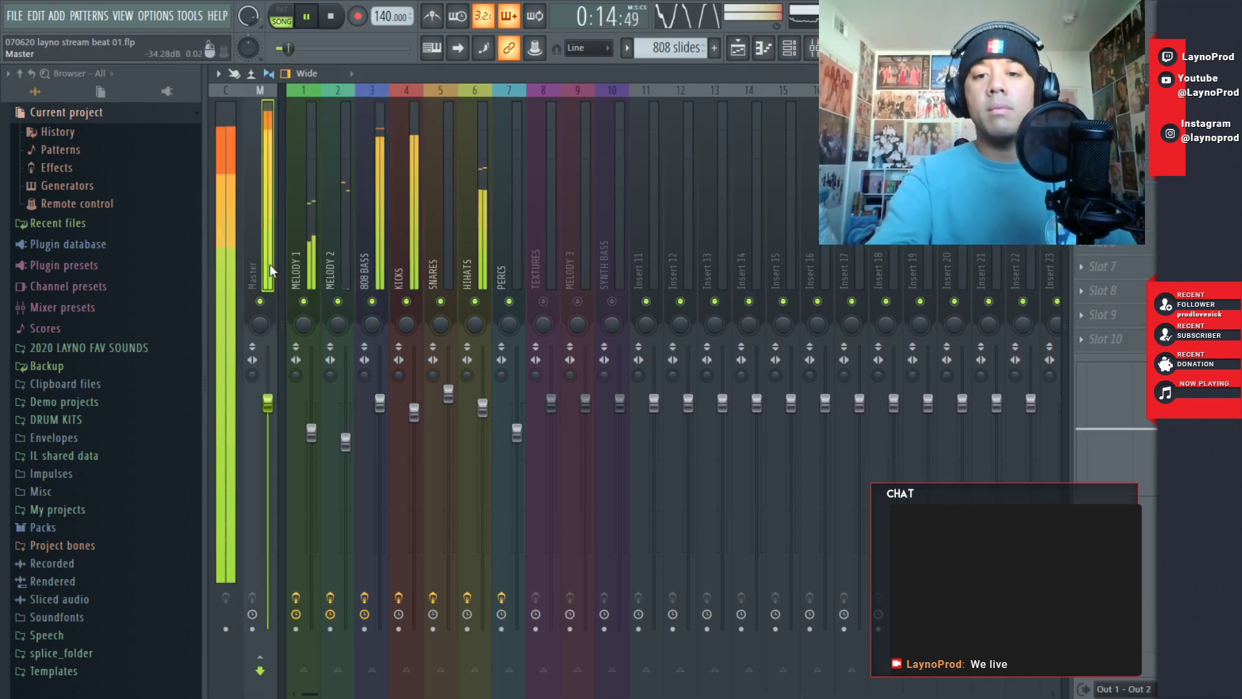
pyautogui.press('F9')
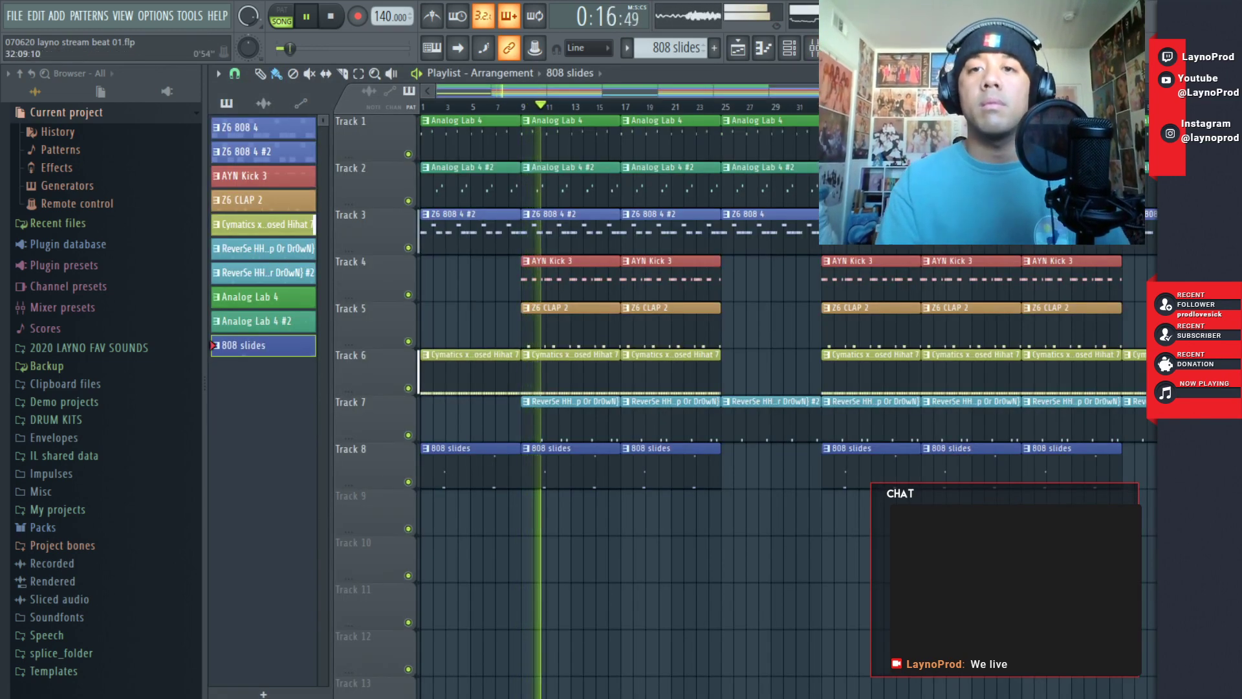
pyautogui.hscroll(5, 618, 401)
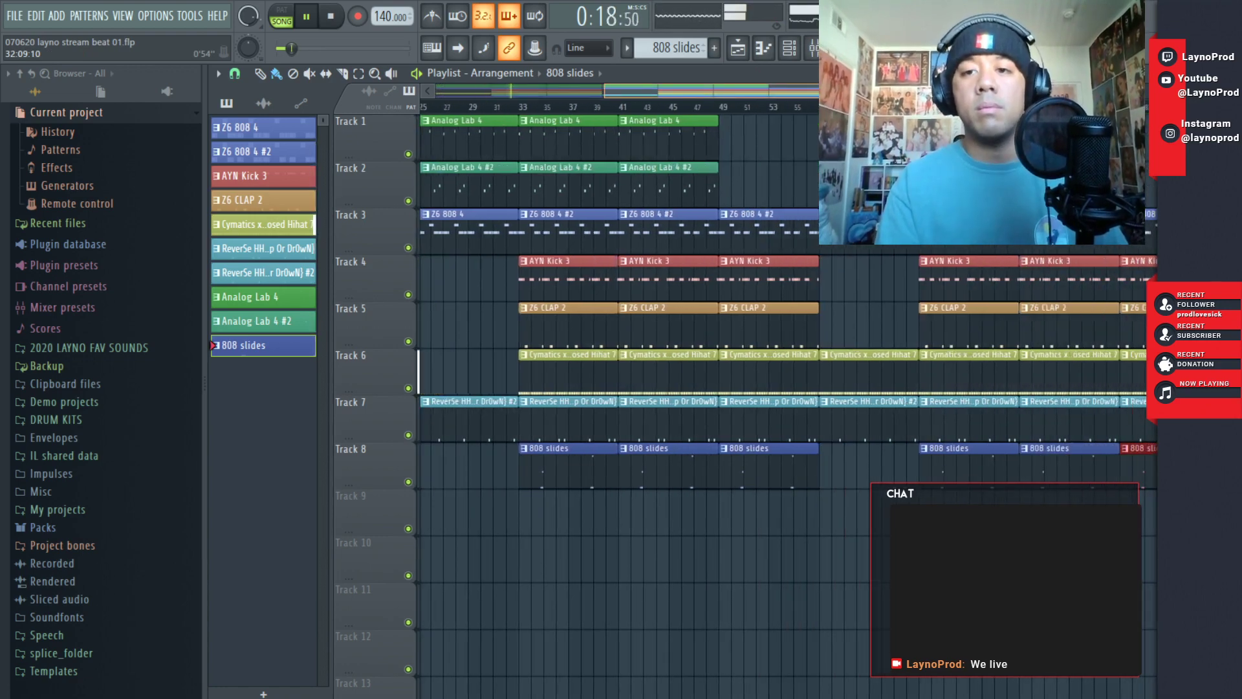
pyautogui.hscroll(3, 617, 402)
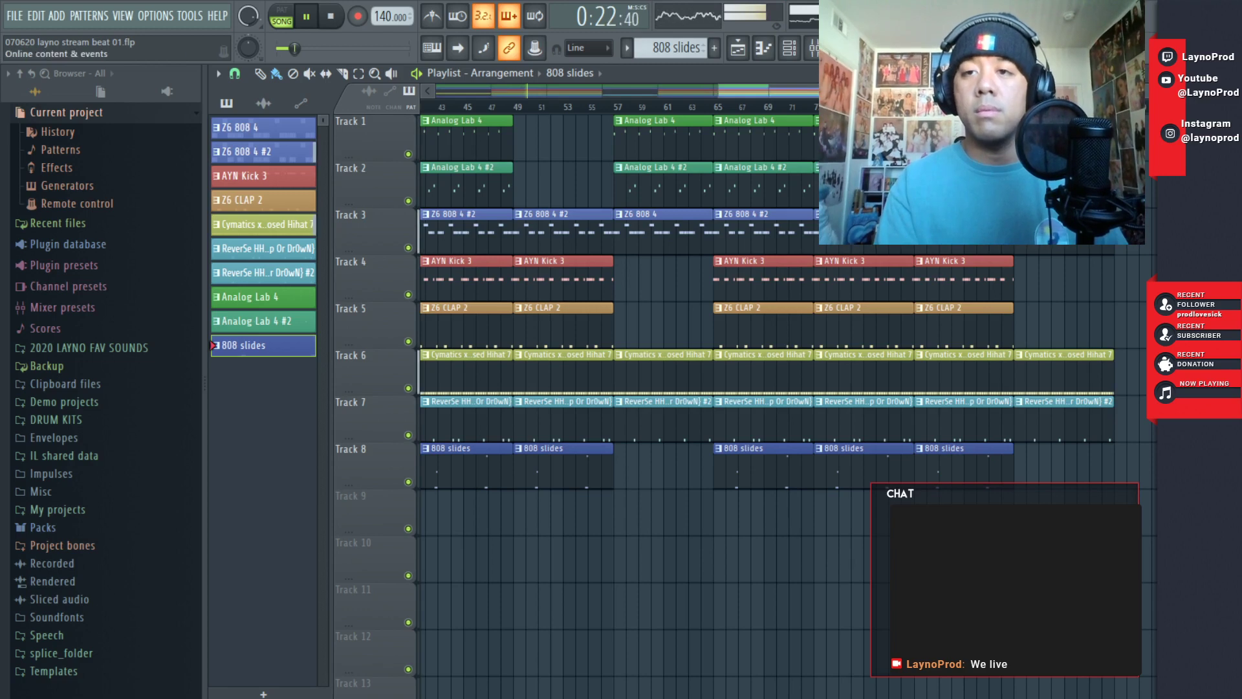
pyautogui.hscroll(-4, 618, 401)
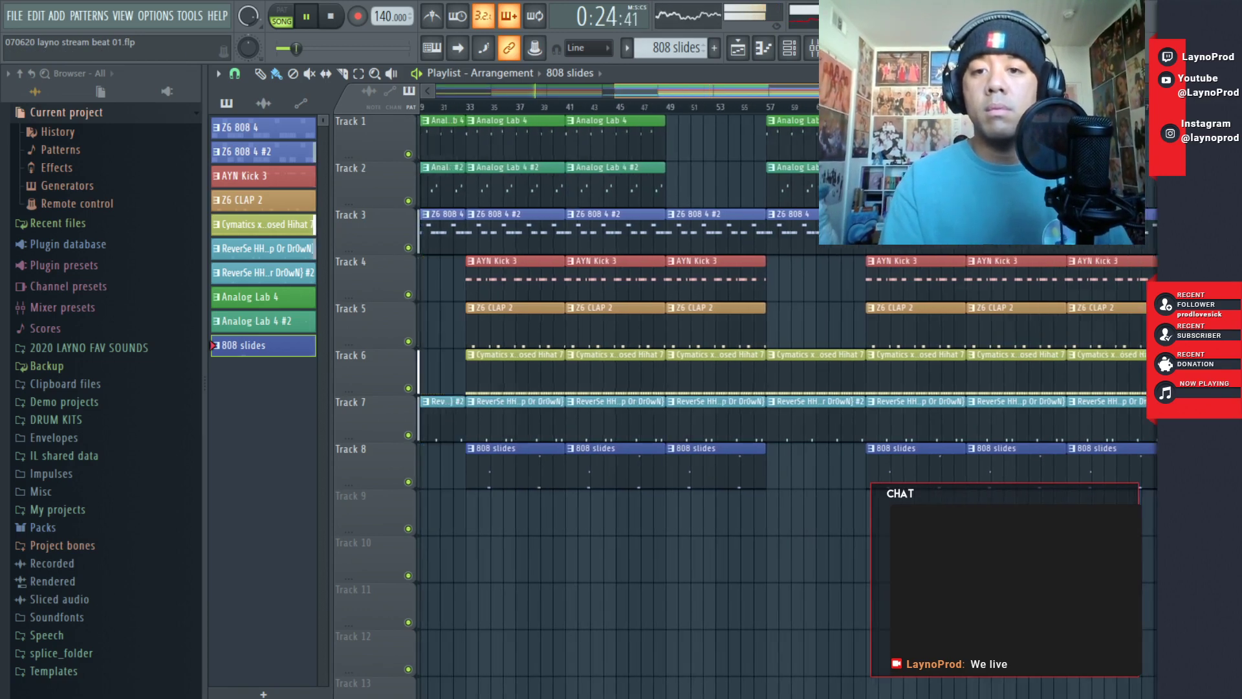
# - Zoom the Playlist out and enlarge its tracks to review the clip layout from bar 1 during playback
pyautogui.hscroll(-3, 618, 401)
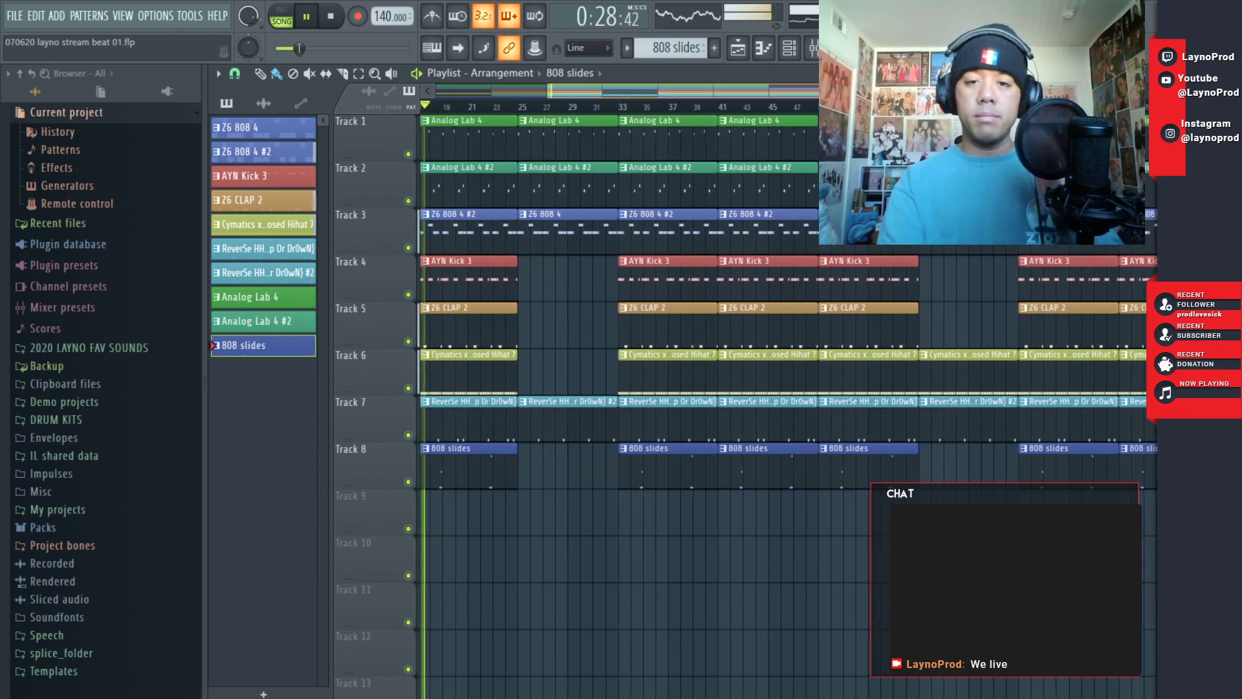
pyautogui.hscroll(-5, 704, 87)
pyautogui.hscroll(10, 754, 86)
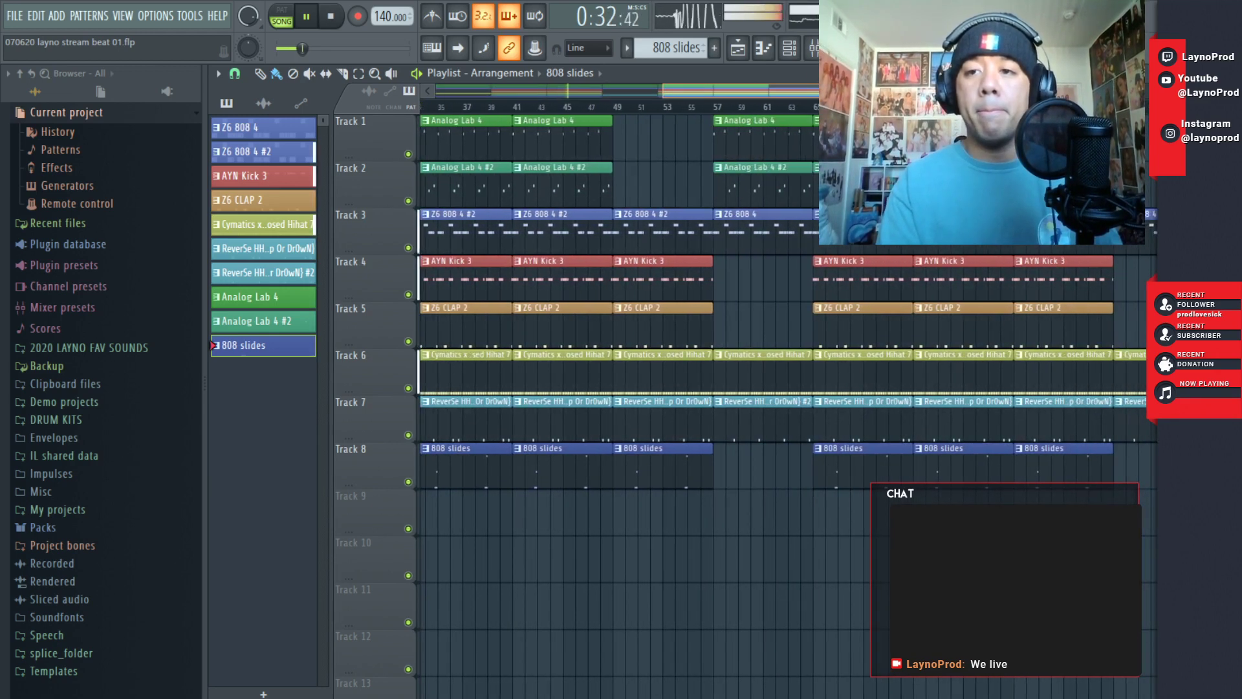
pyautogui.moveTo(846, 89); pyautogui.dragTo(622, 56)
pyautogui.moveTo(845, 89); pyautogui.dragTo(1061, 89)
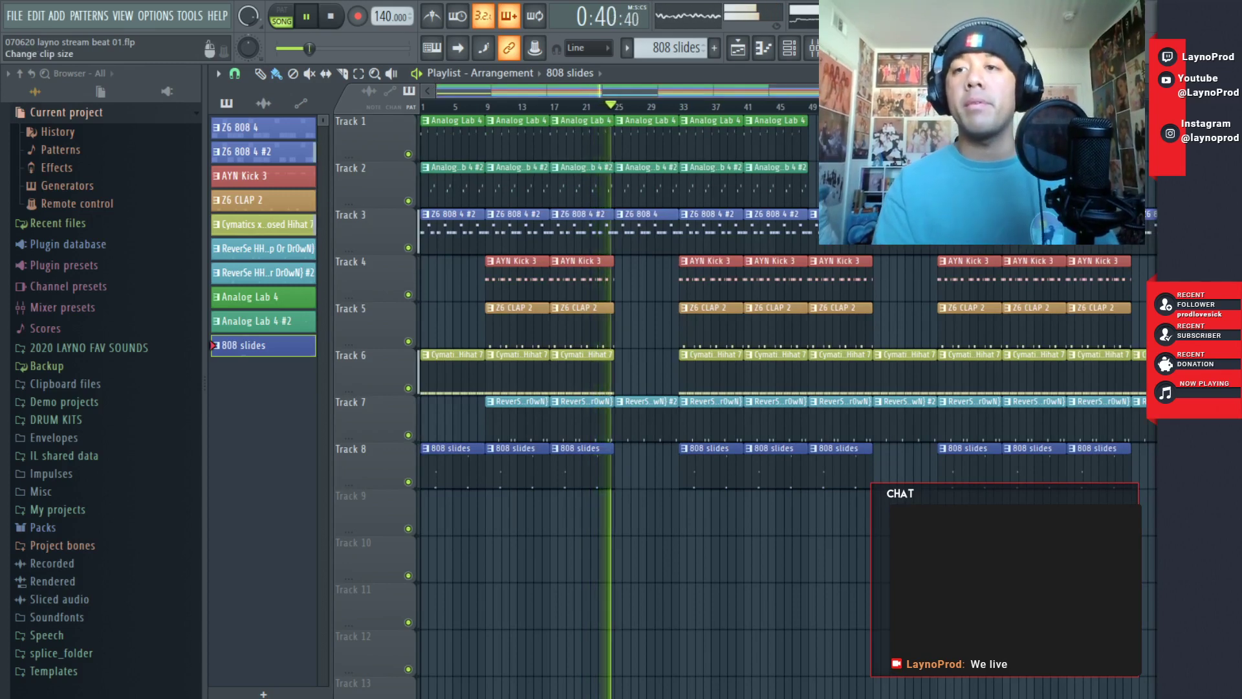
pyautogui.moveTo(1164, 104); pyautogui.dragTo(1165, 94)
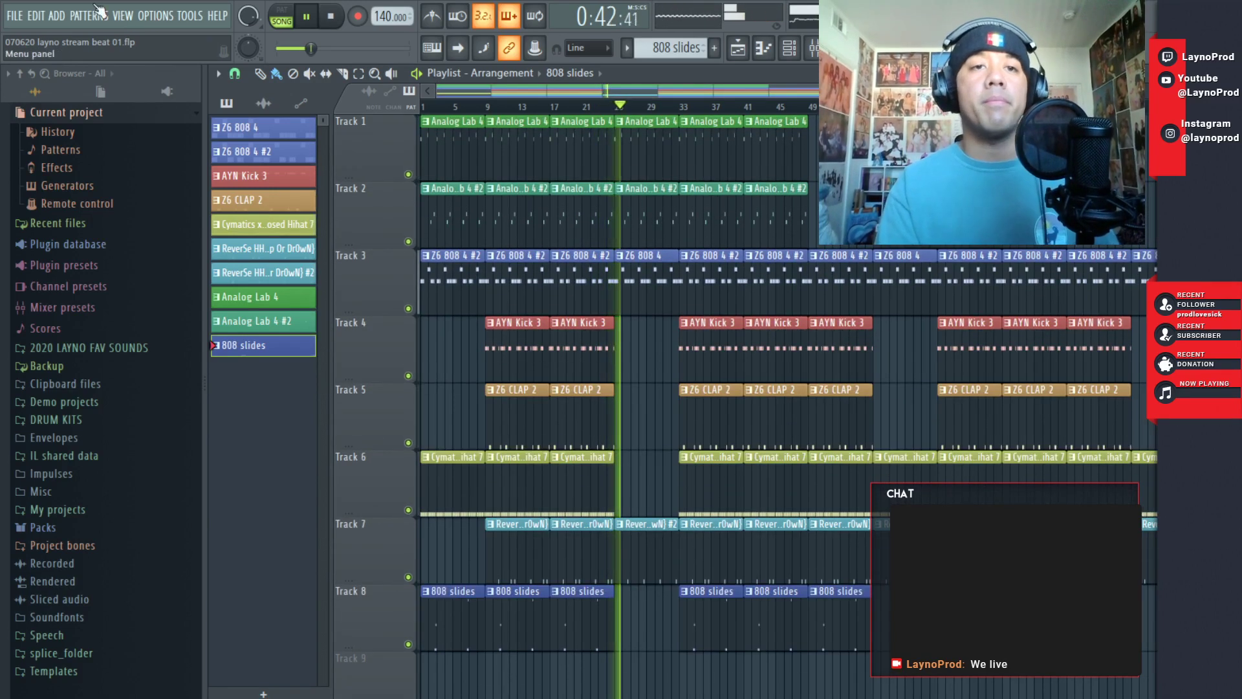
# - Save the beat project under its current file name
pyautogui.click(17, 17)
pyautogui.click(33, 86)
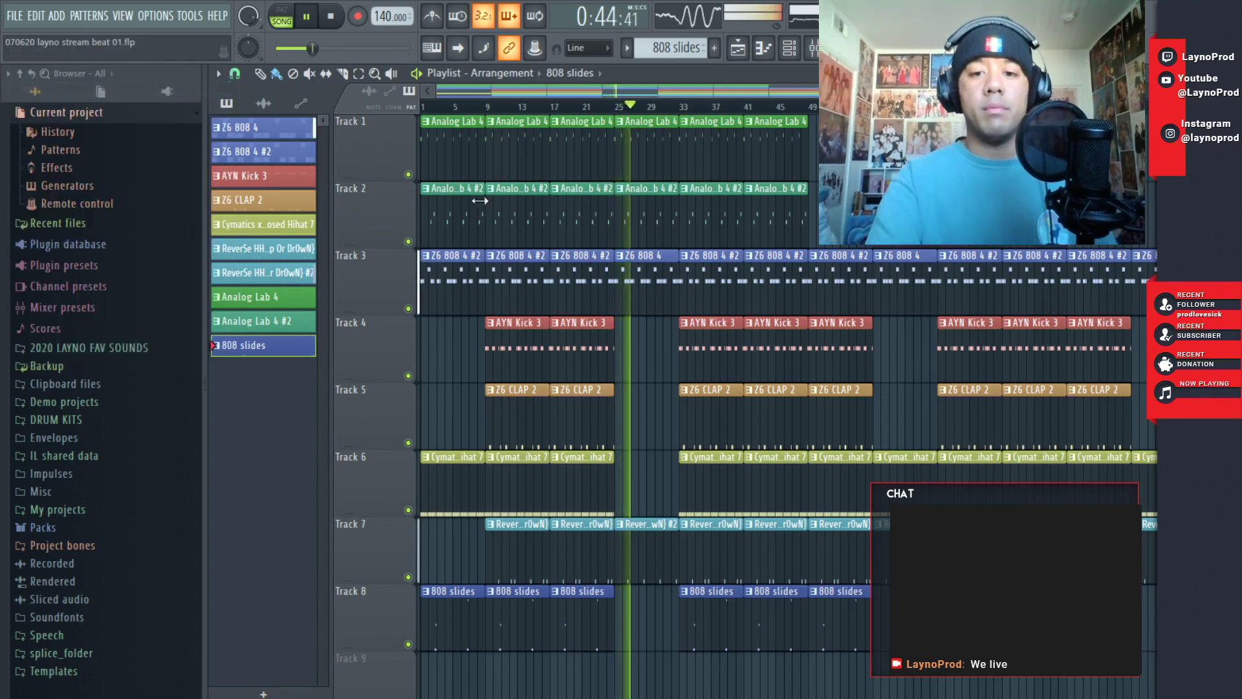
# - Check the mixer's channel levels in different sections of the song, returning to the Playlist to follow playback
pyautogui.press('F9')
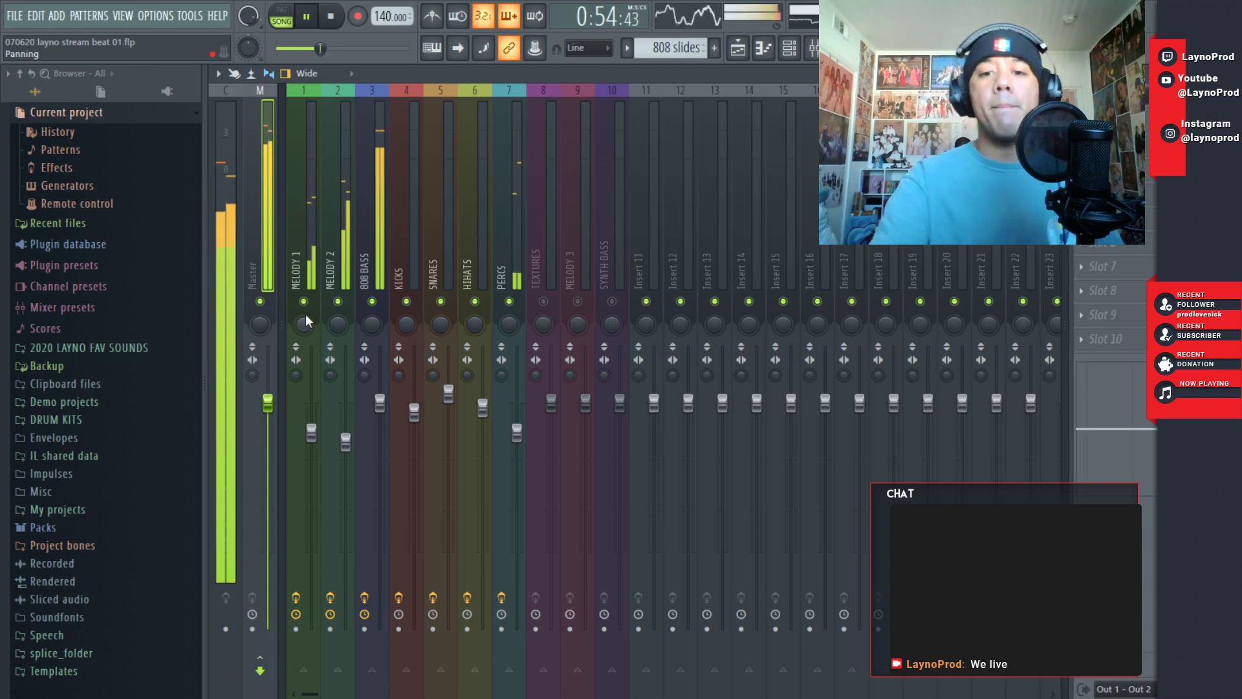
pyautogui.press('F5')
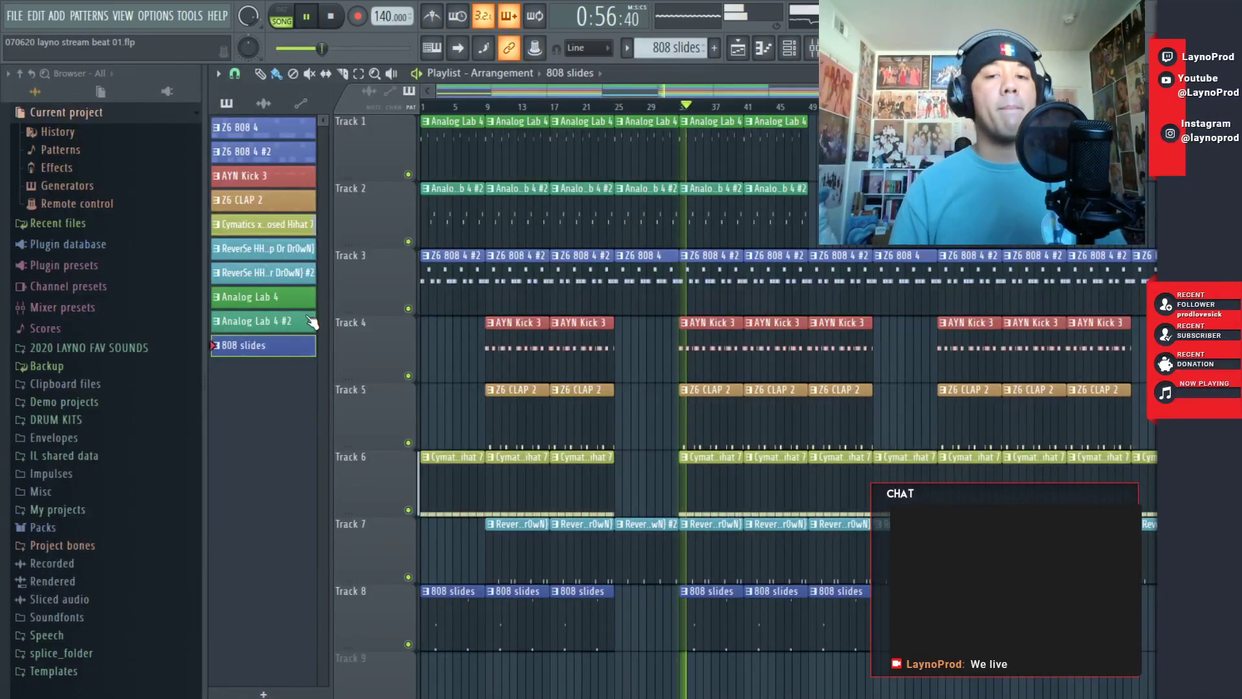
pyautogui.press('F9')
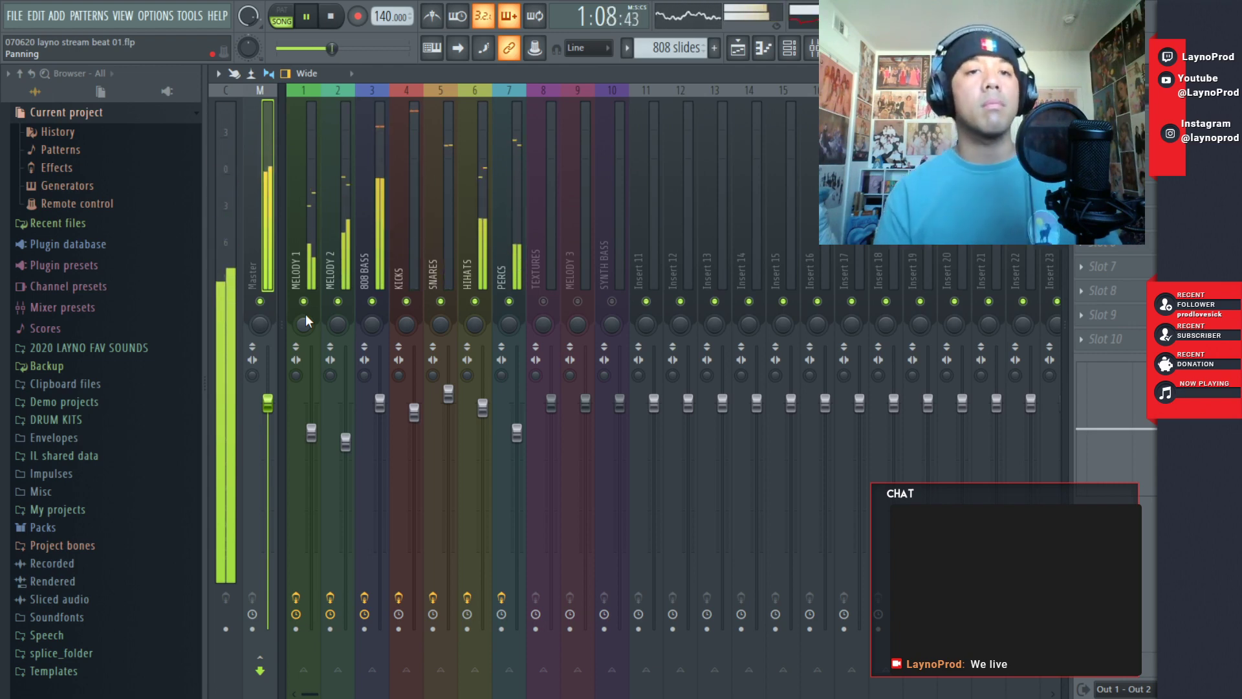
pyautogui.press('F5')
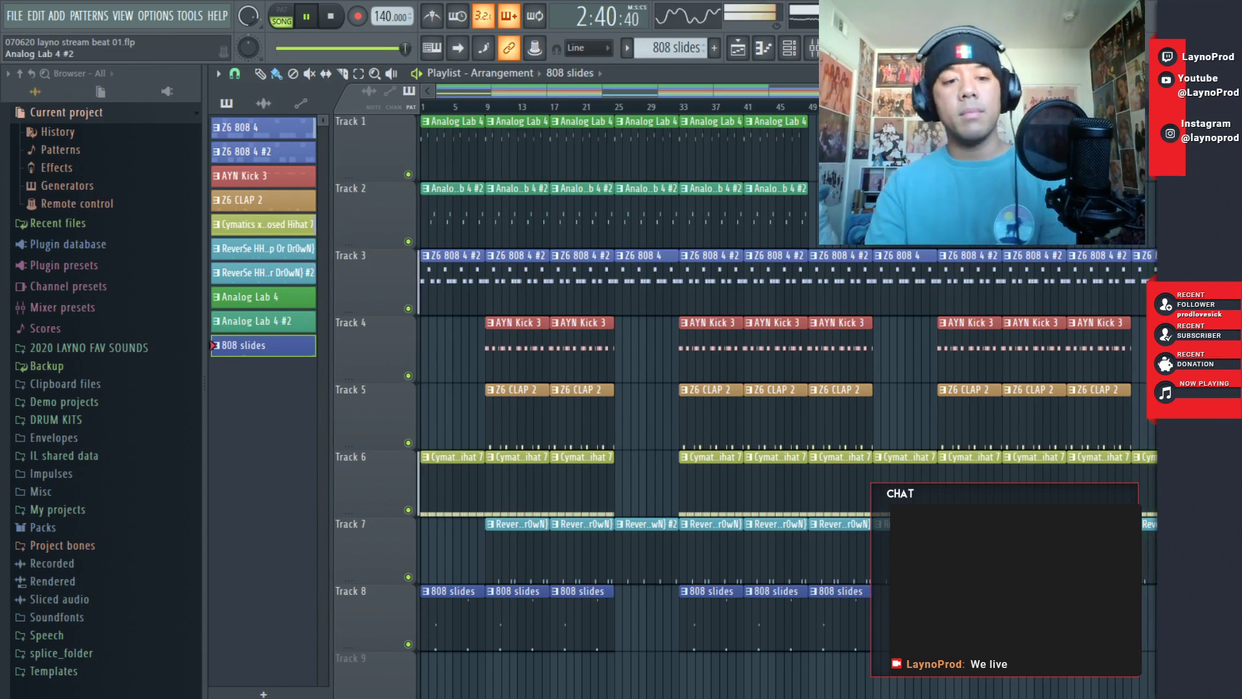
# - Switch to the Streamlabs OBS window
pyautogui.hotkey('alt', 'Tab')
pyautogui.press('Tab')
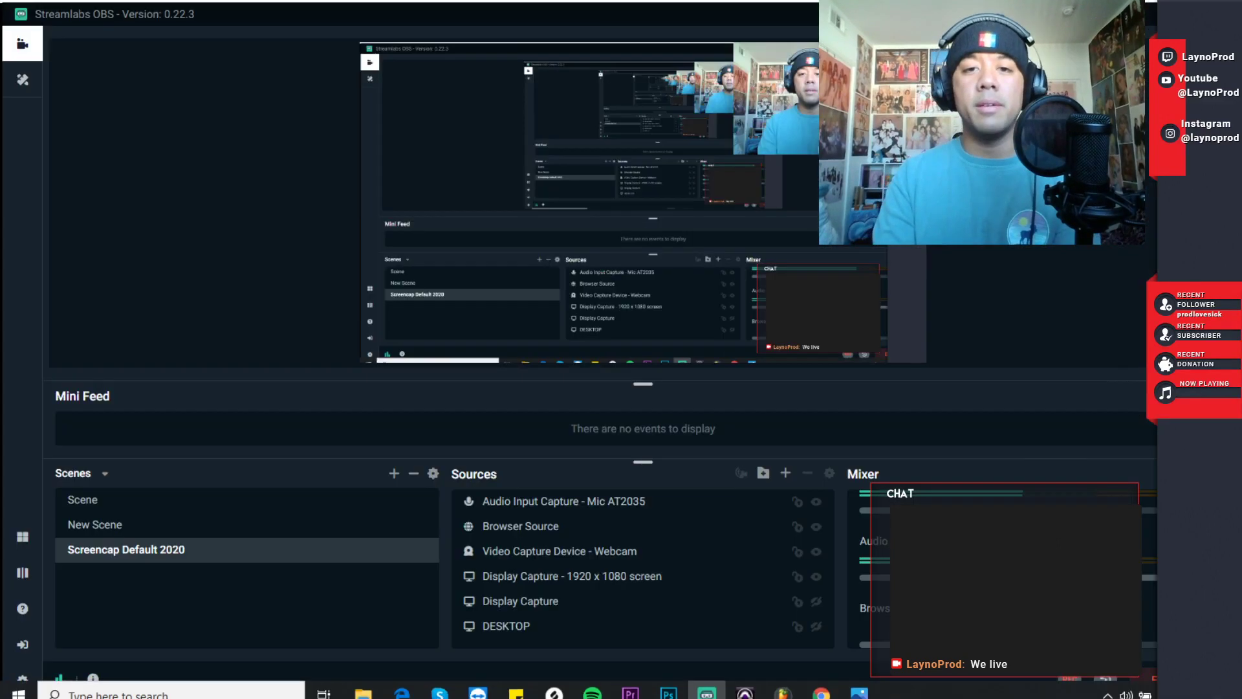